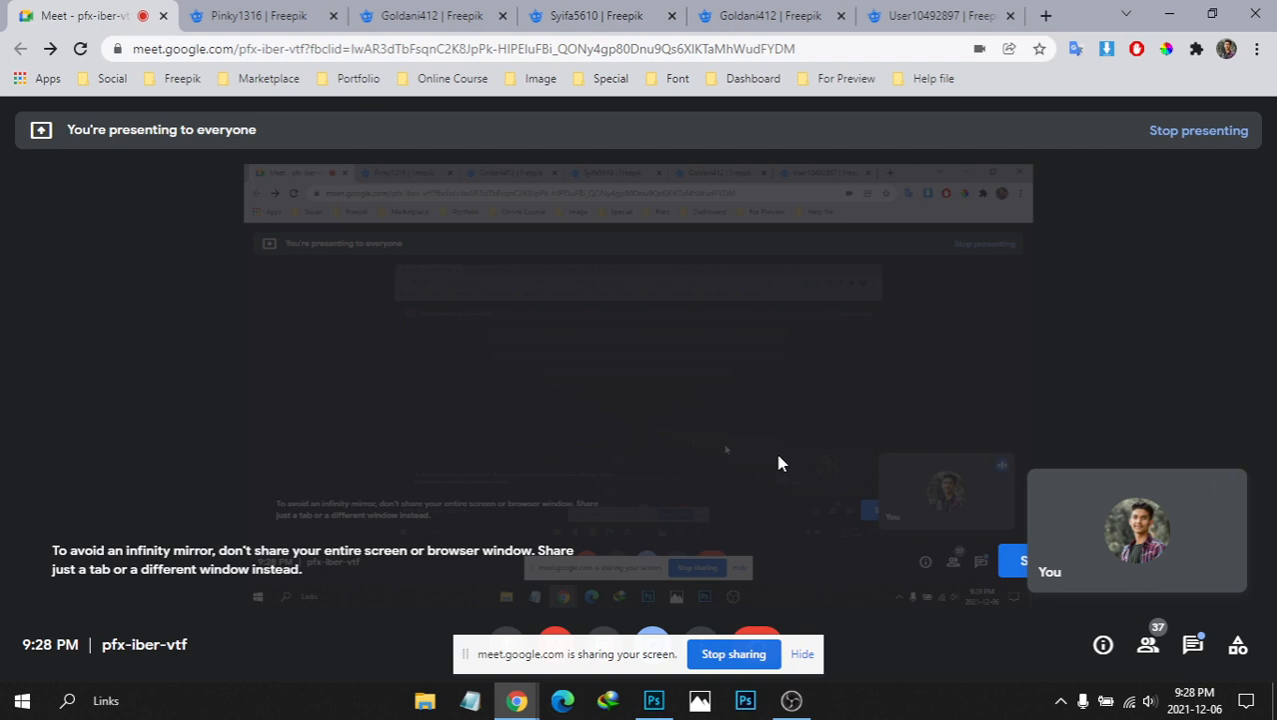
Check the in-call chat messages of the meeting and close them again
mouse_move(667, 327)
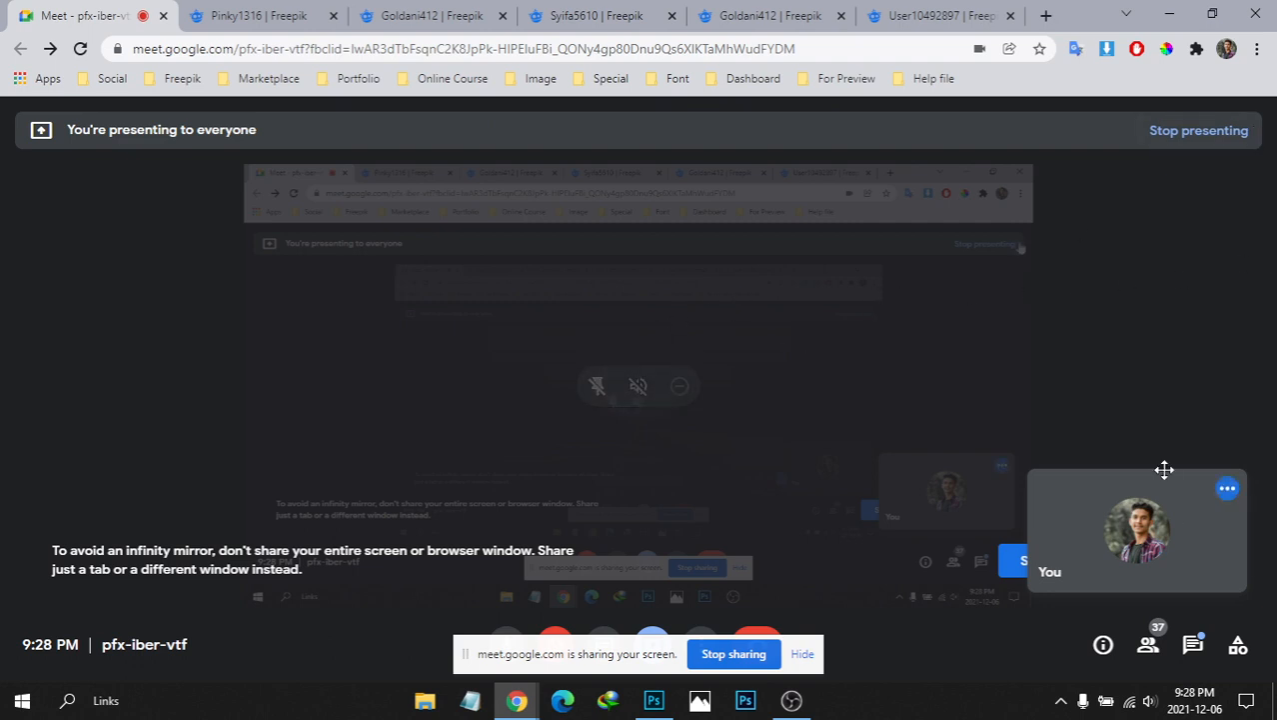
left_click(1192, 645)
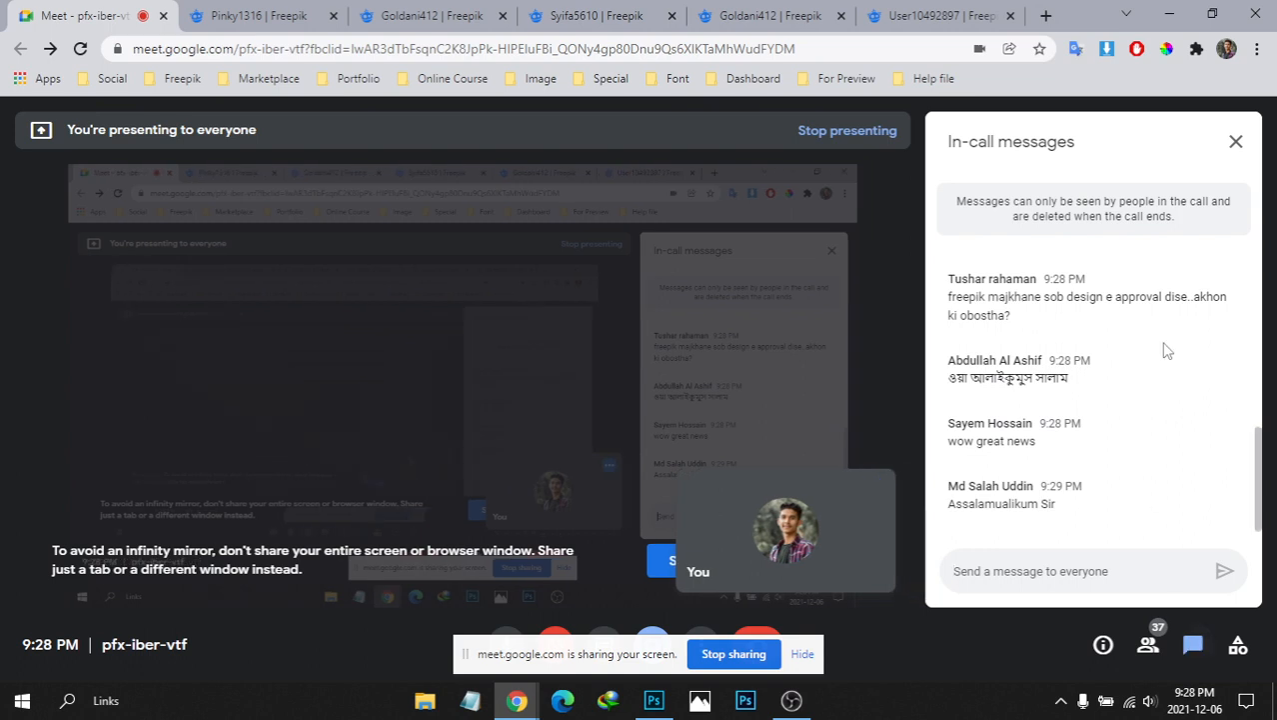
left_click(1236, 145)
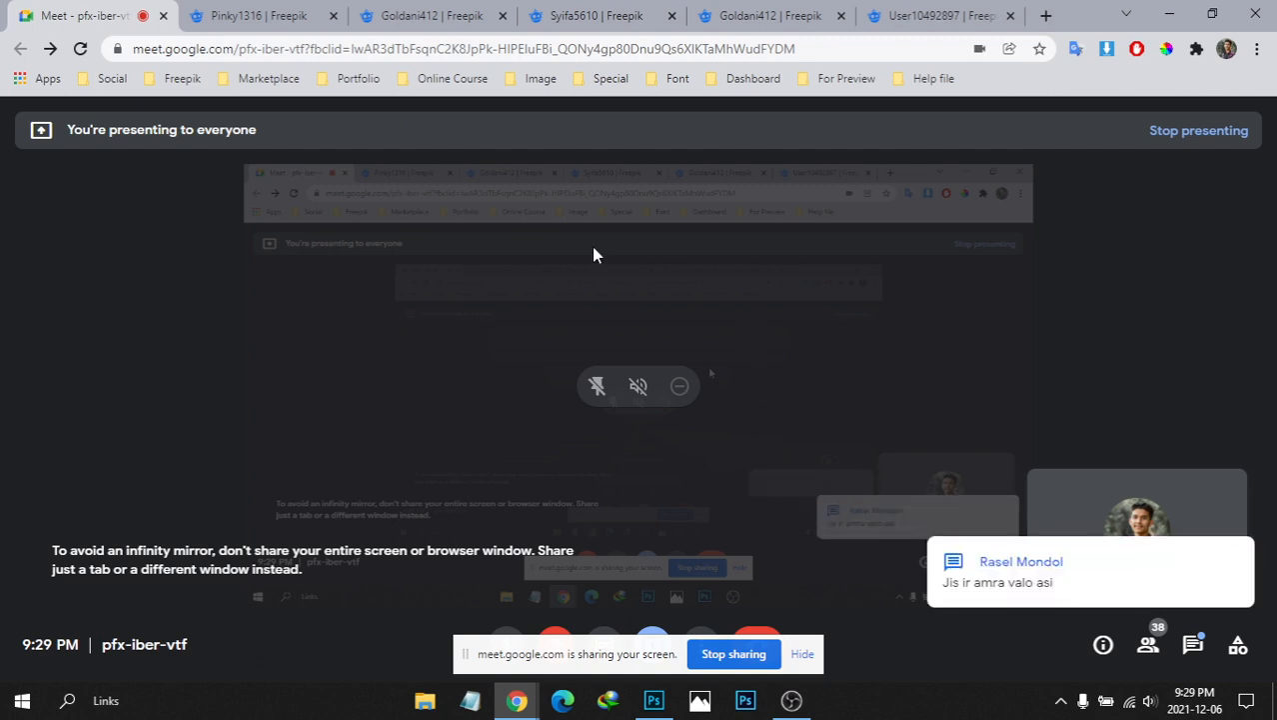
Look over the pinky1316 Freepik contributor profile and its first rows of PSD text effects
left_click(283, 12)
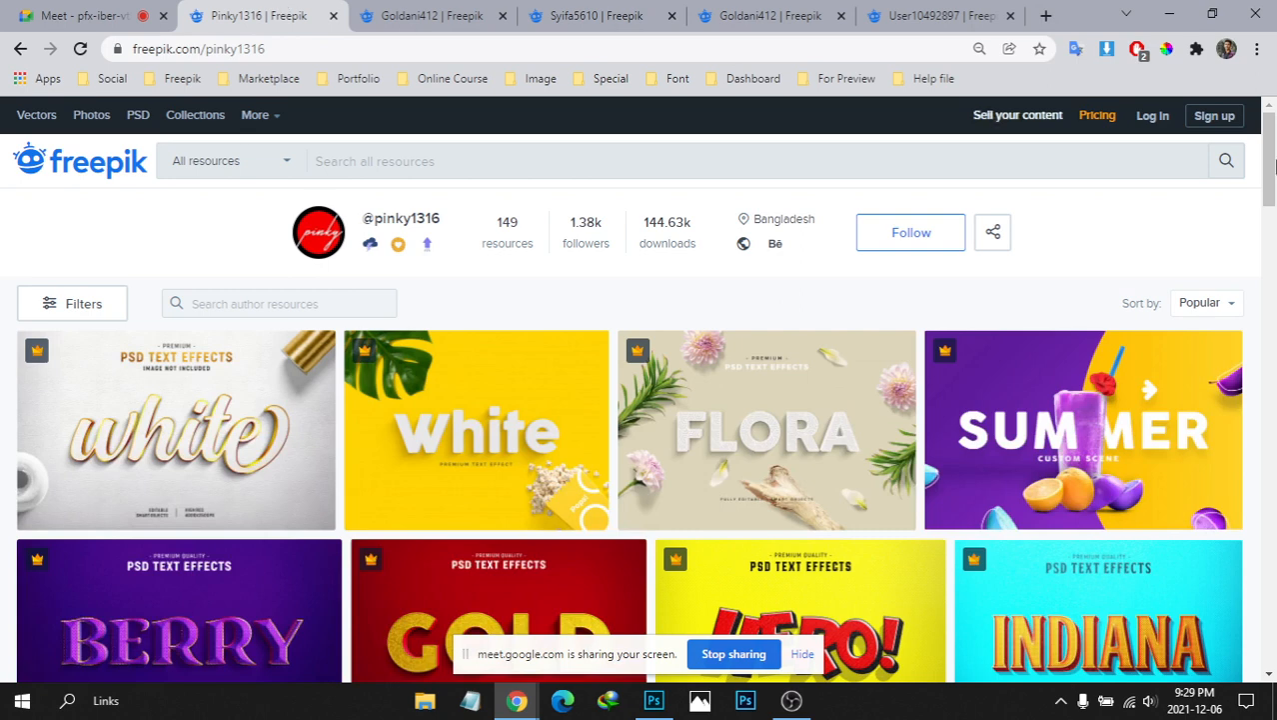
mouse_move(1270, 165)
left_mouse_down()
mouse_move(1271, 190)
mouse_move(1271, 160)
left_mouse_up()
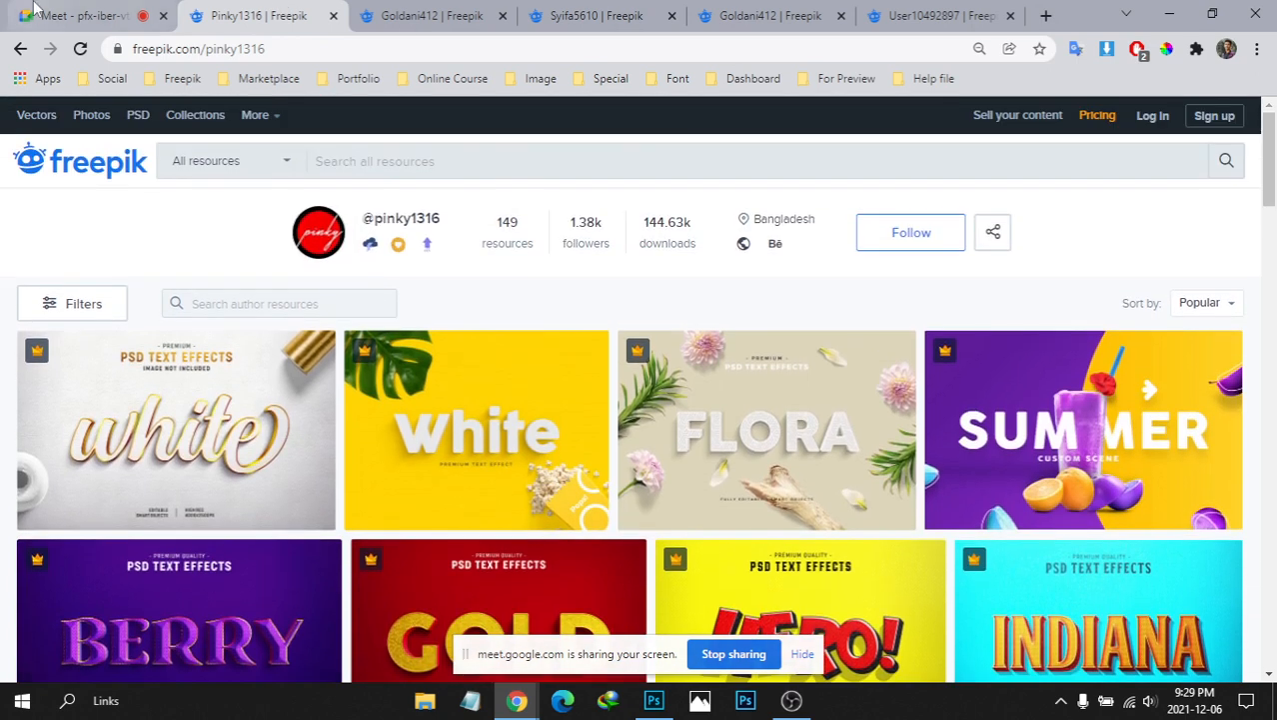
left_click(35, 10)
left_click(273, 10)
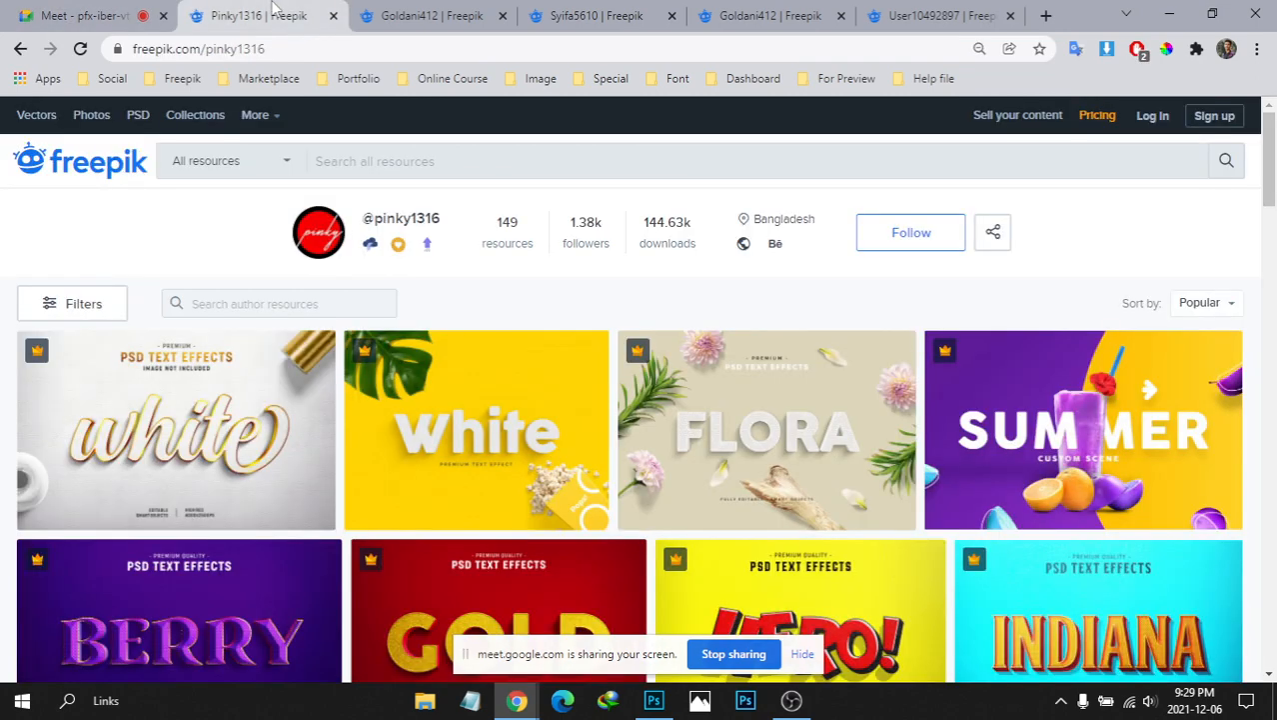
scroll(1273, 172, "down", 2)
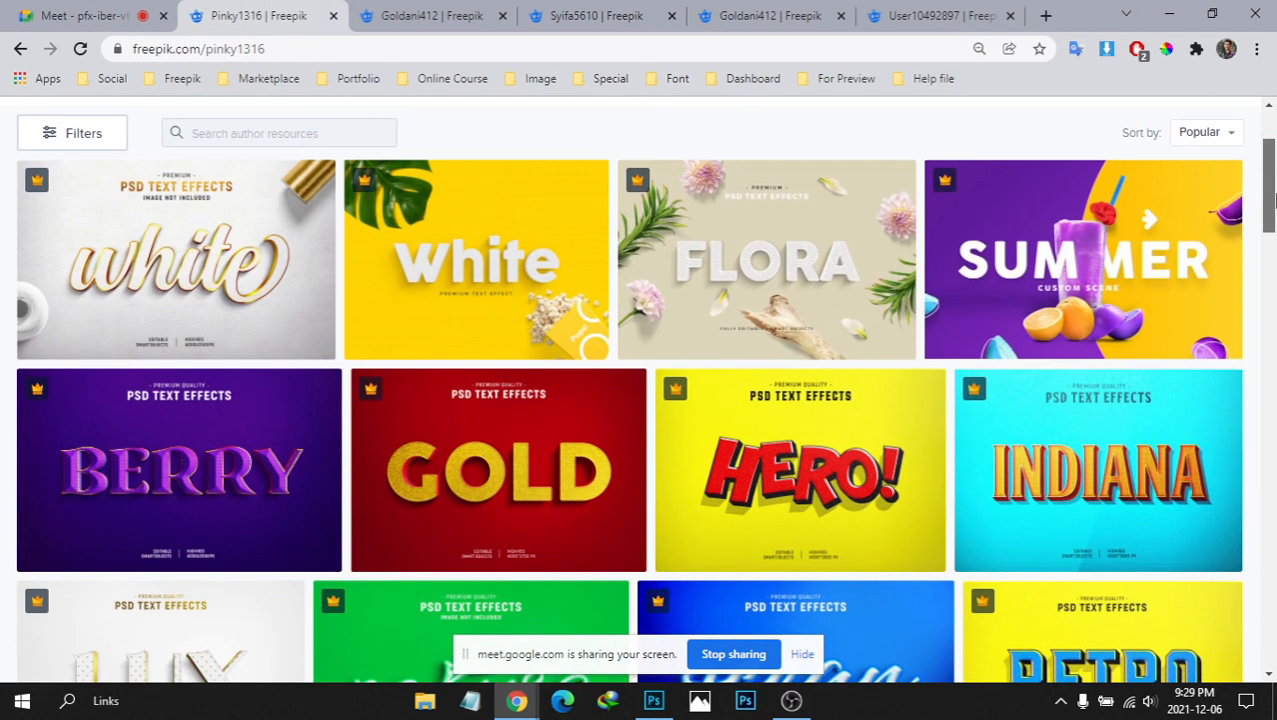
scroll(1273, 175, "up", 2)
scroll(1273, 174, "up", 1)
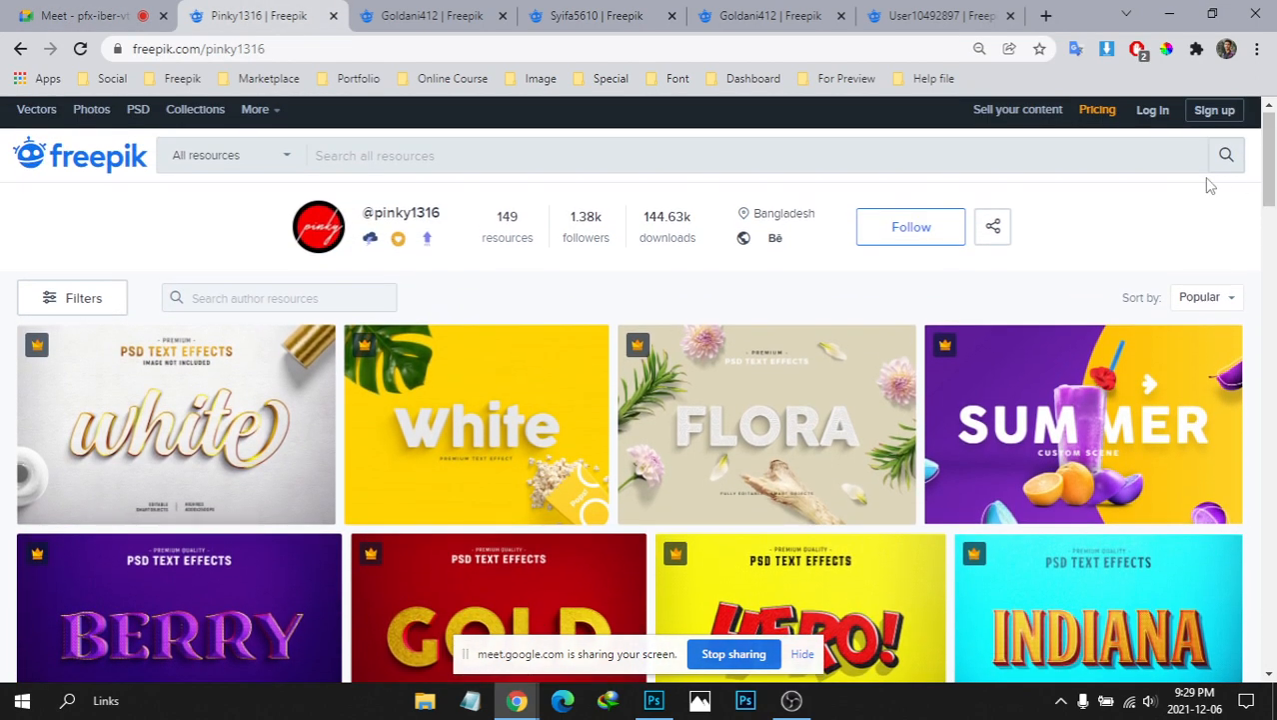
Return to the meeting, hide the screen-sharing notice, and mute and unmute the microphone
left_click(50, 8)
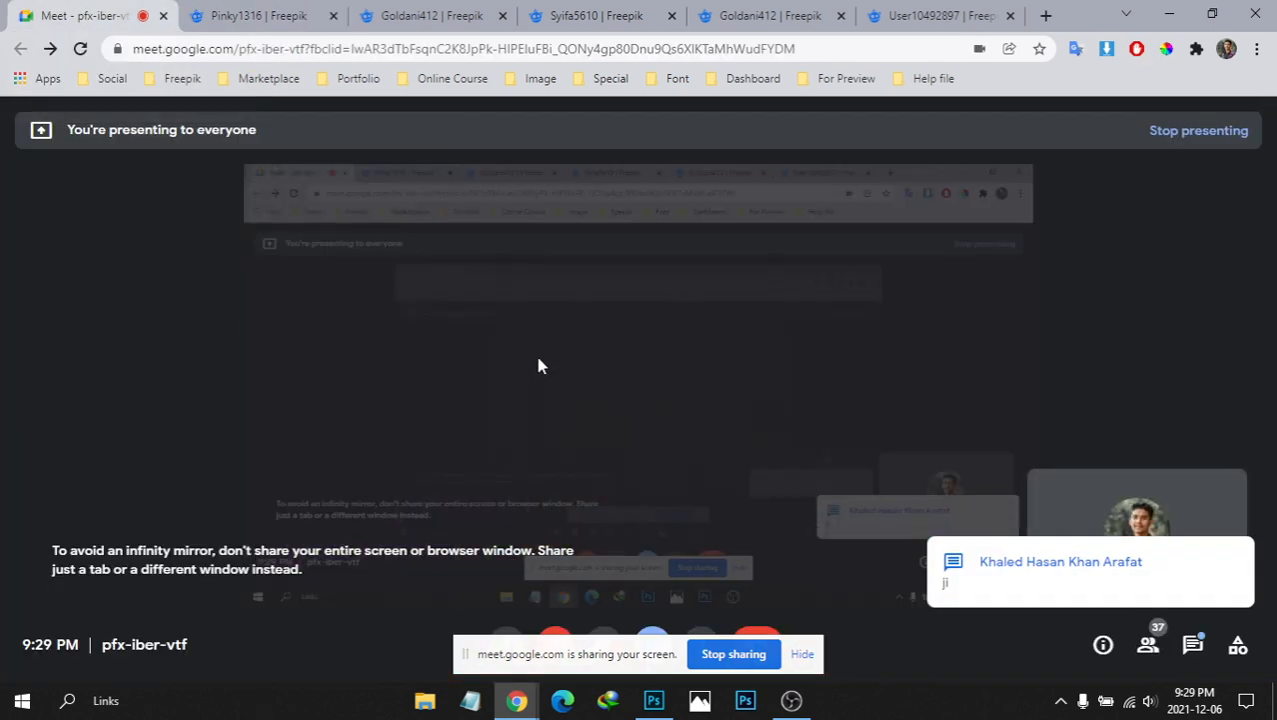
left_click(803, 655)
left_click(503, 644)
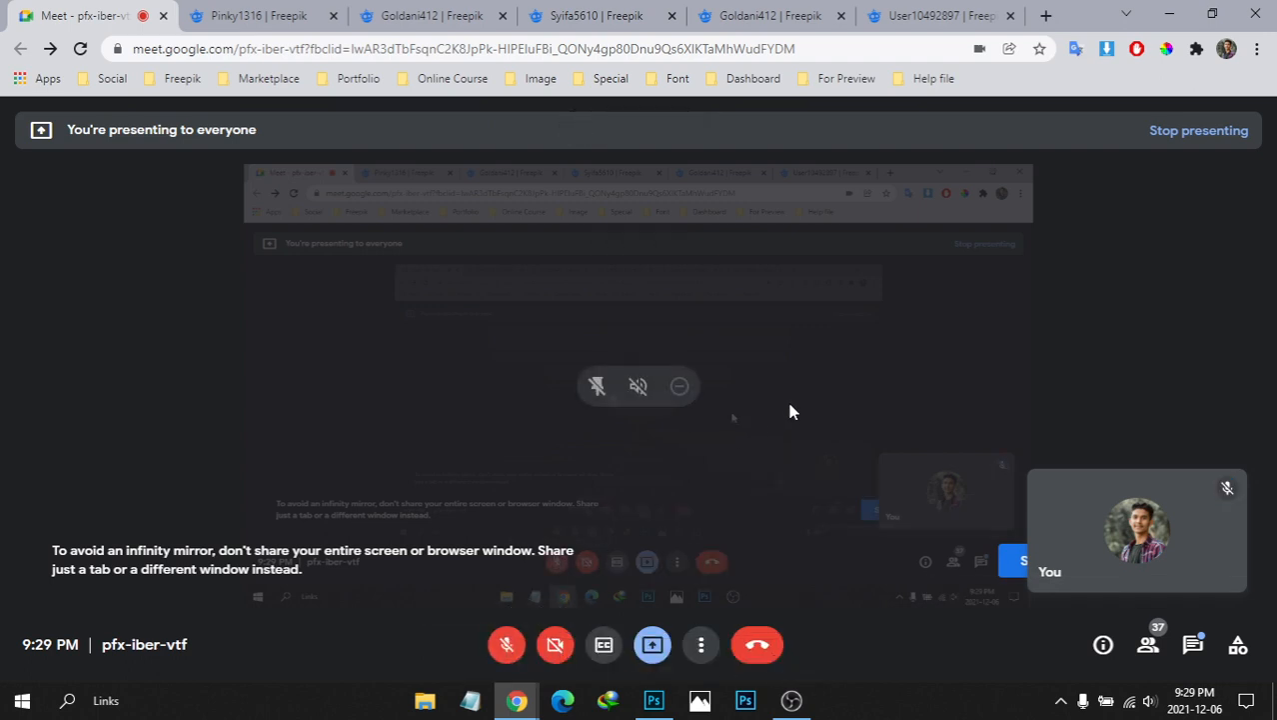
left_click(505, 644)
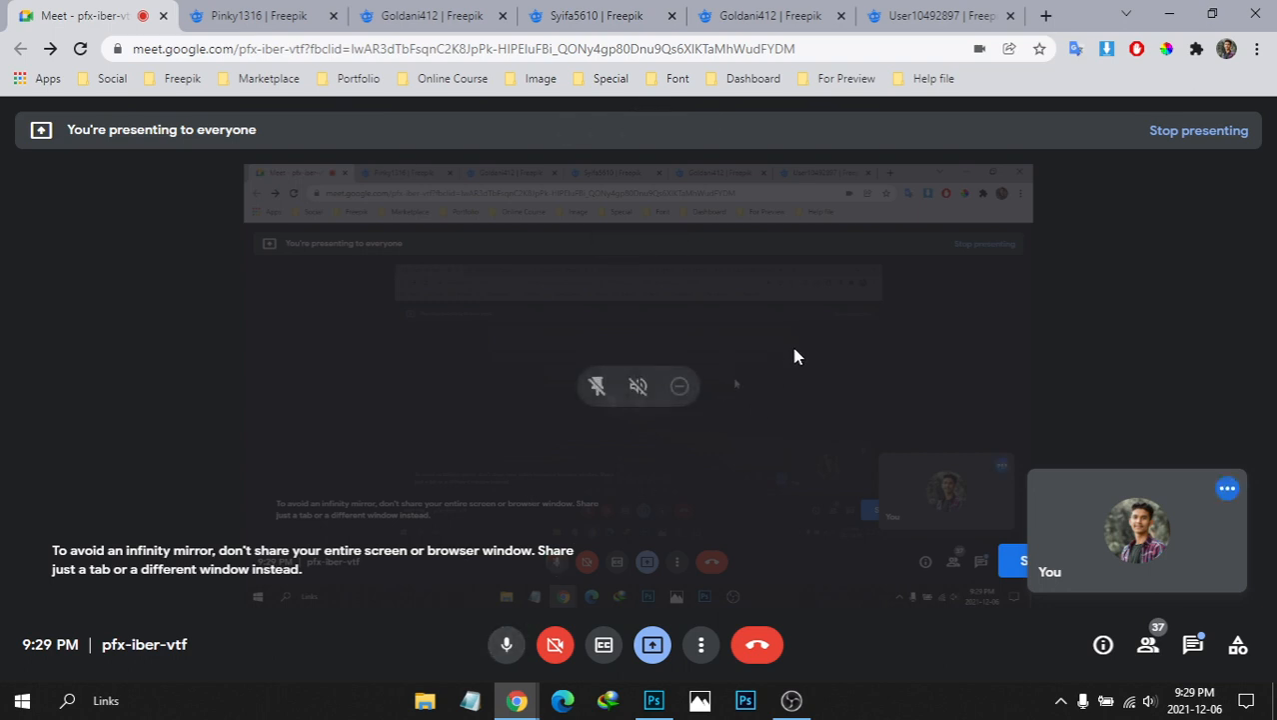
Go back to the pinky1316 Freepik profile and examine its header details and most popular designs
left_click(256, 12)
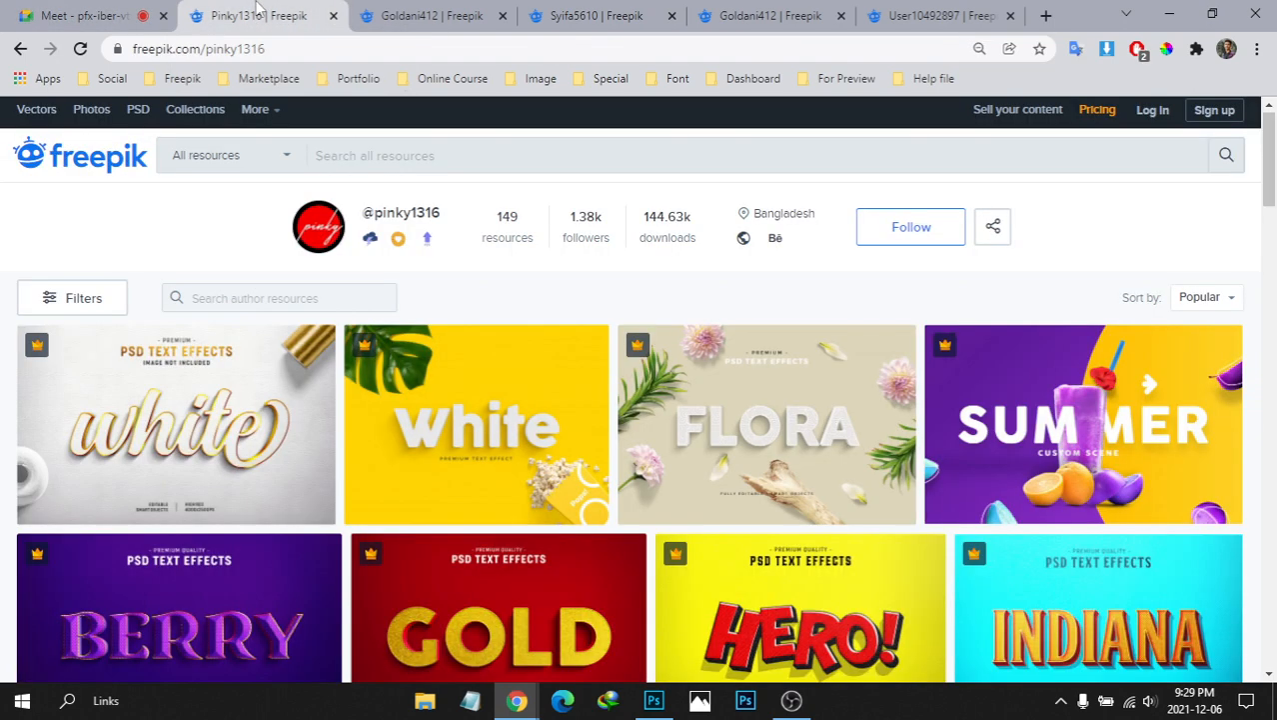
scroll(1271, 200, "down", 1)
scroll(1269, 170, "up", 1)
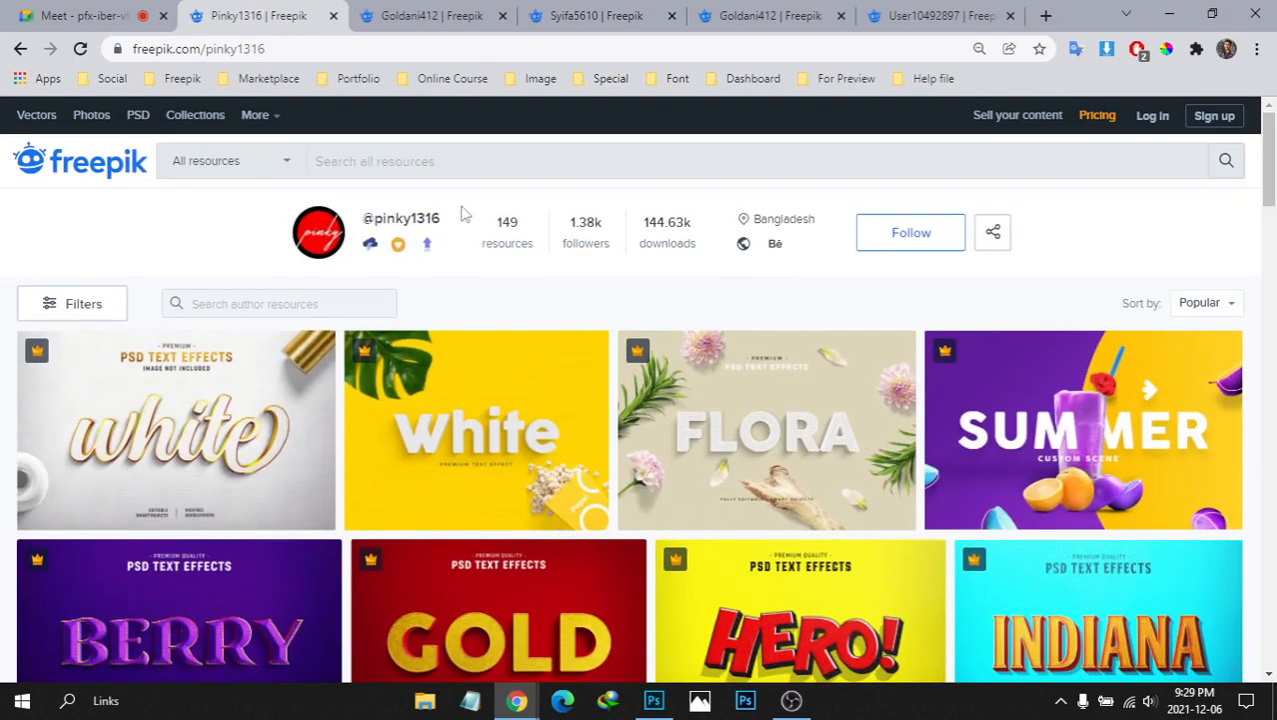
scroll(1272, 160, "down", 1)
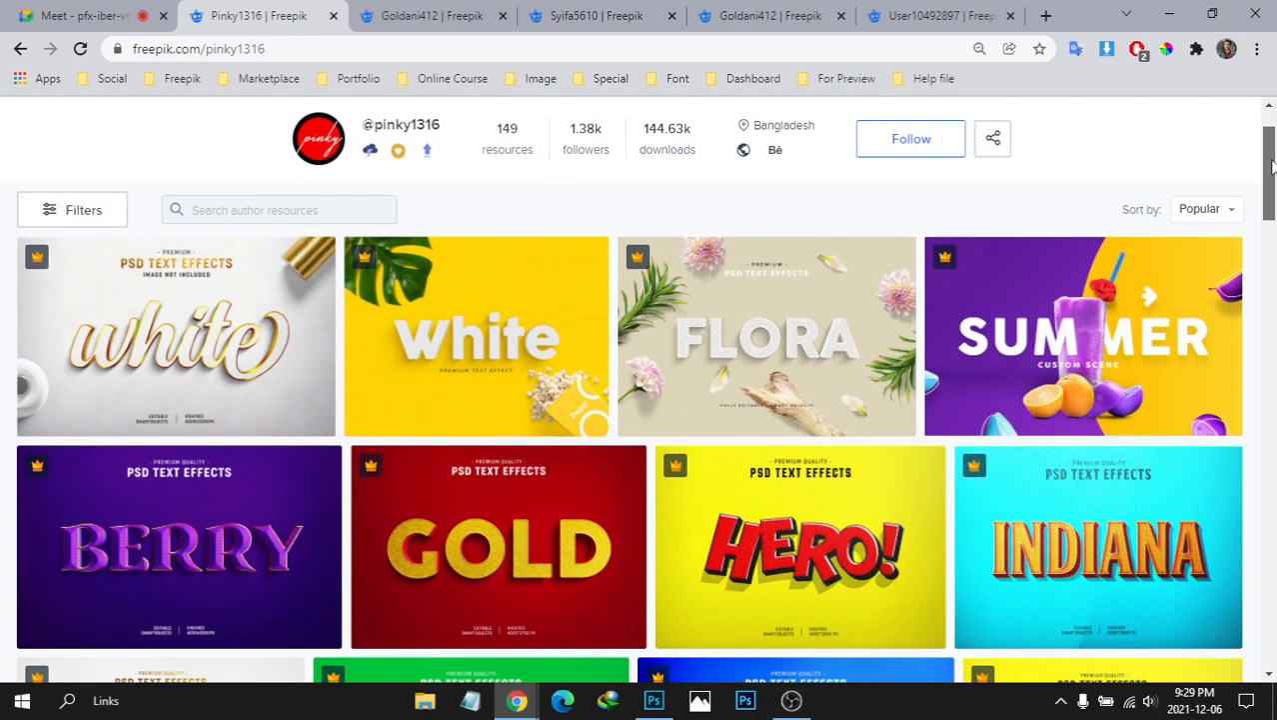
scroll(1271, 160, "up", 1)
mouse_move(427, 240)
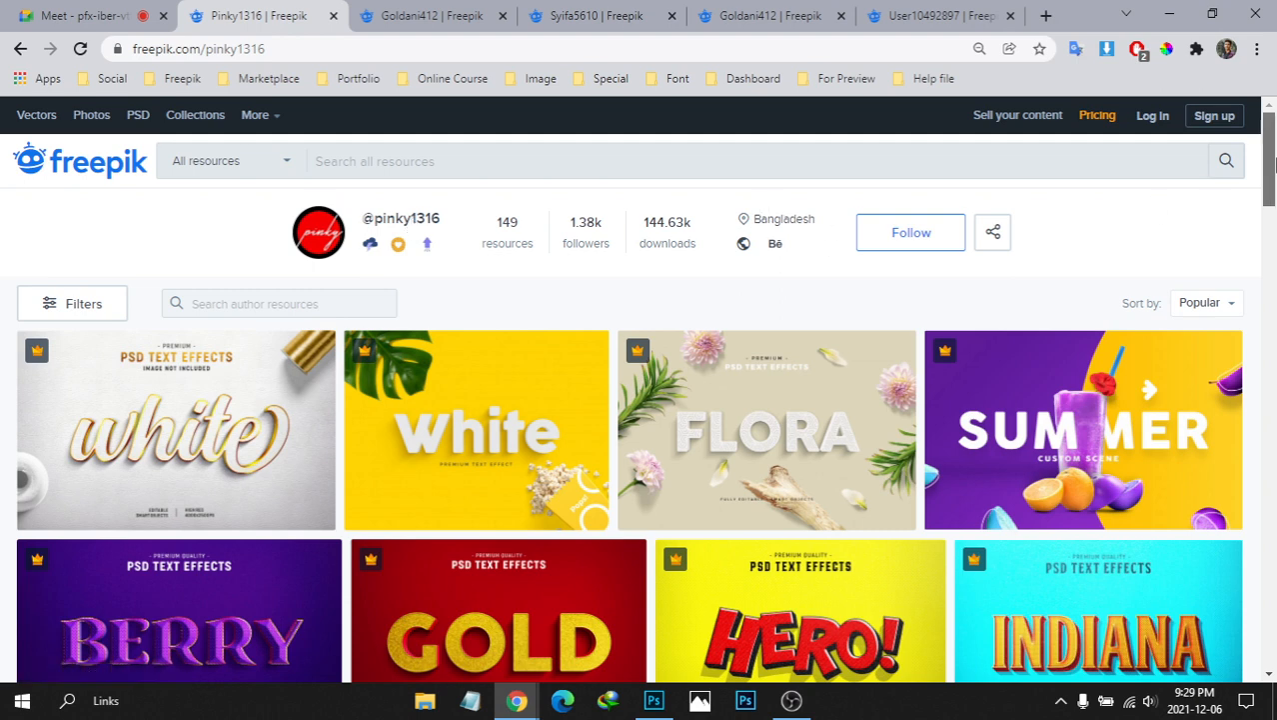
scroll(1269, 169, "down", 1)
scroll(1269, 170, "up", 1)
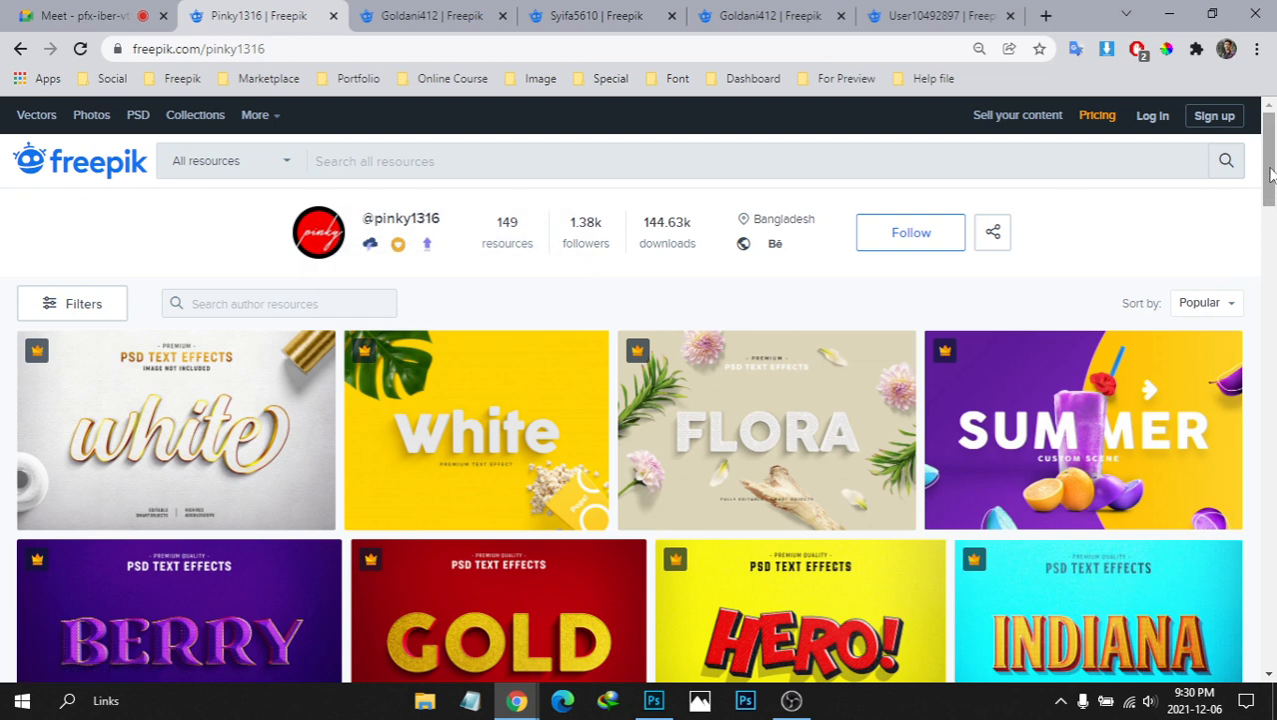
mouse_move(1270, 172)
left_mouse_down()
mouse_move(1272, 288)
mouse_move(1272, 167)
left_mouse_up()
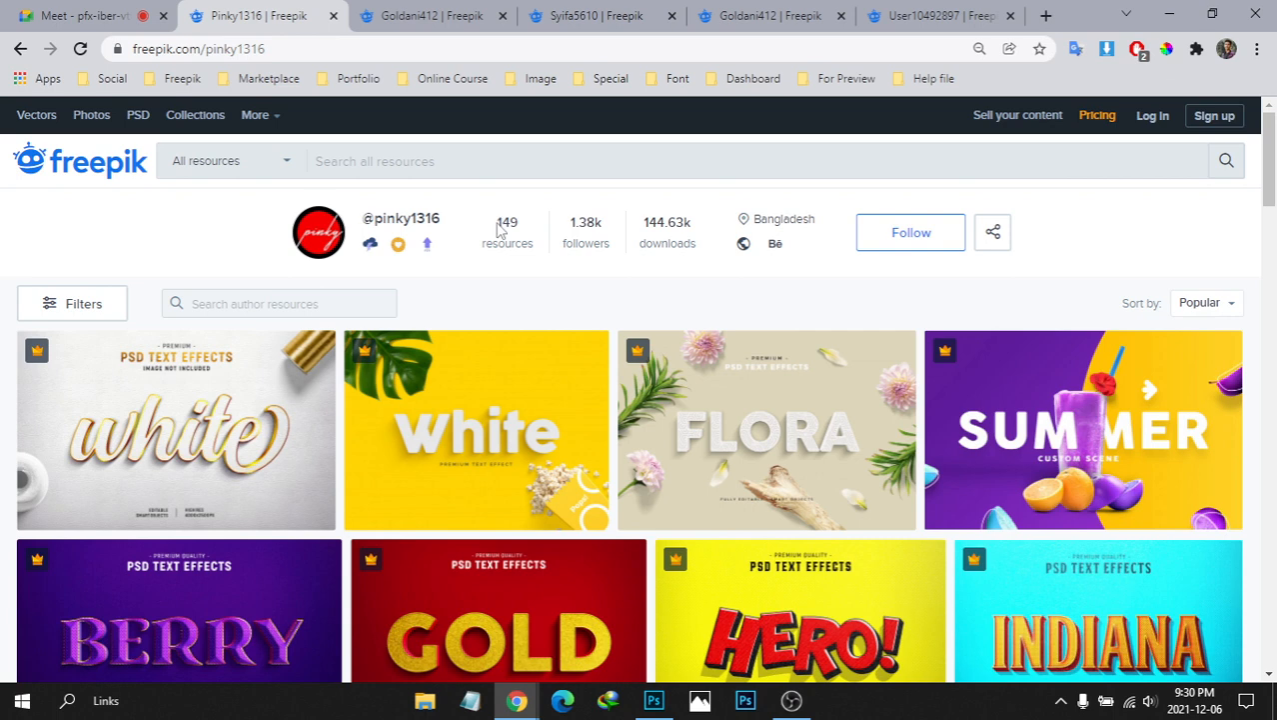
double_click(500, 229)
left_click(674, 237)
double_click(655, 222)
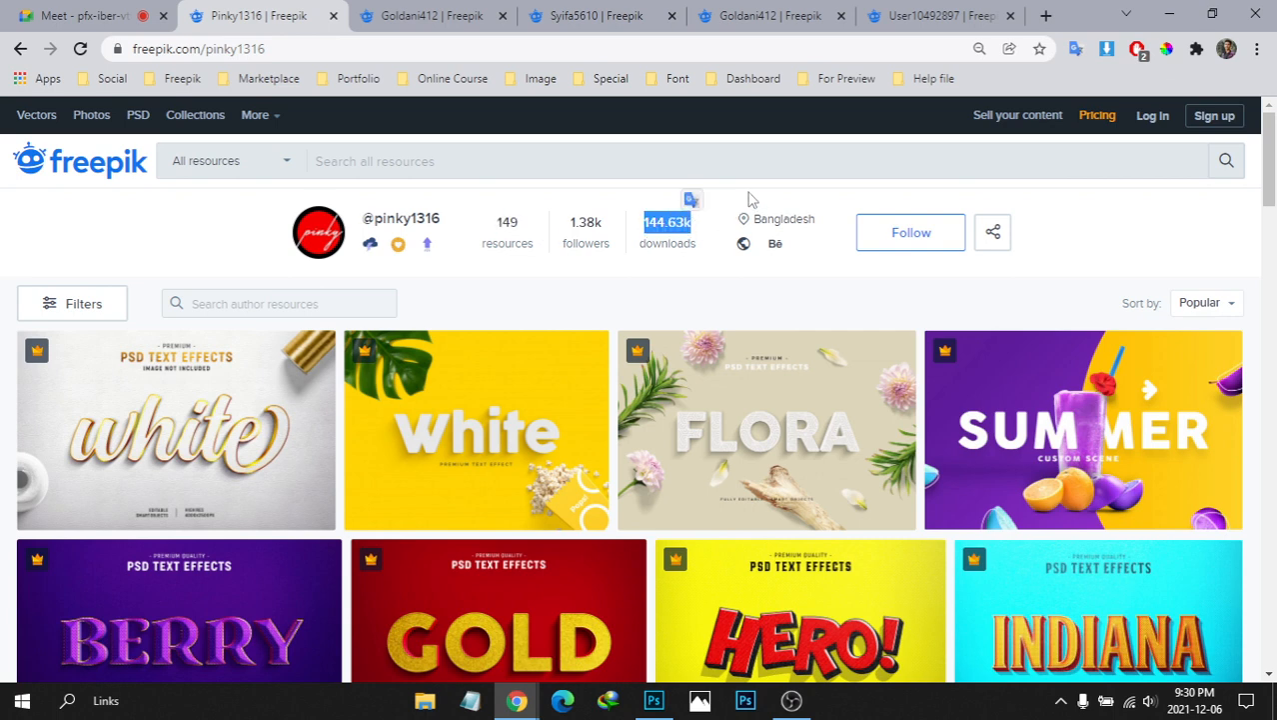
left_click(752, 198)
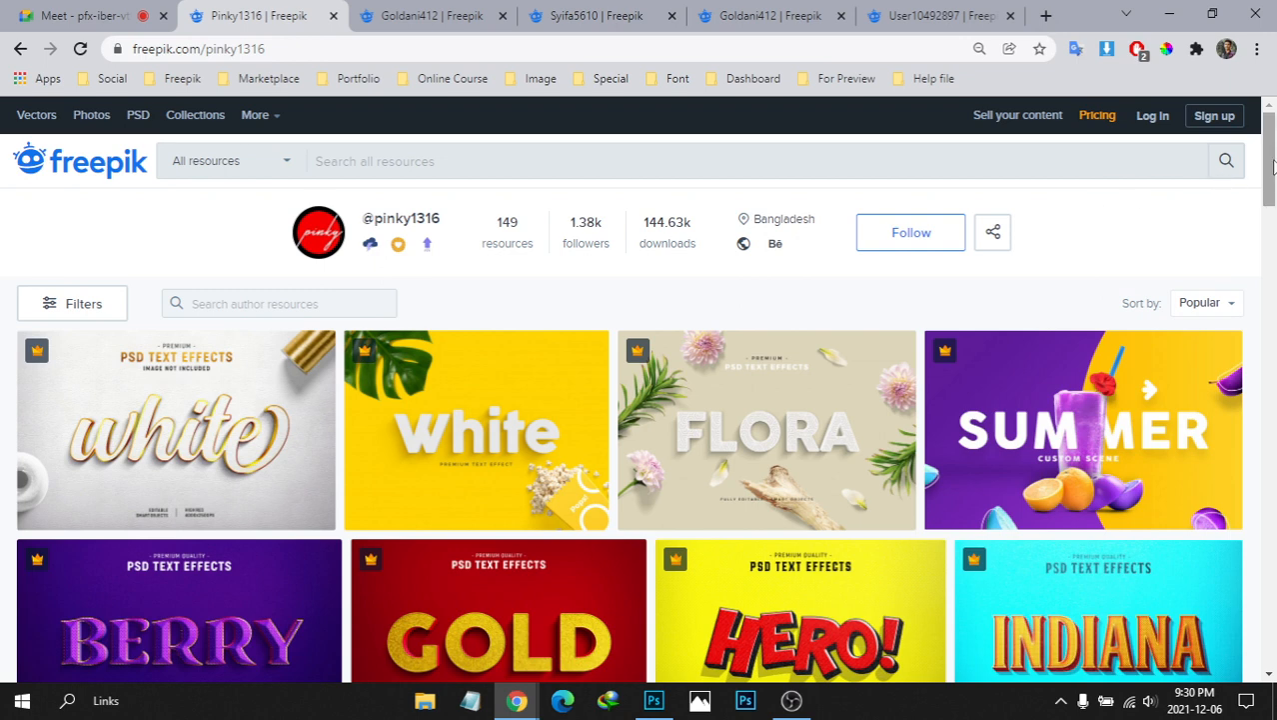
mouse_move(1269, 166)
left_mouse_down()
mouse_move(1270, 193)
mouse_move(1270, 172)
left_mouse_up()
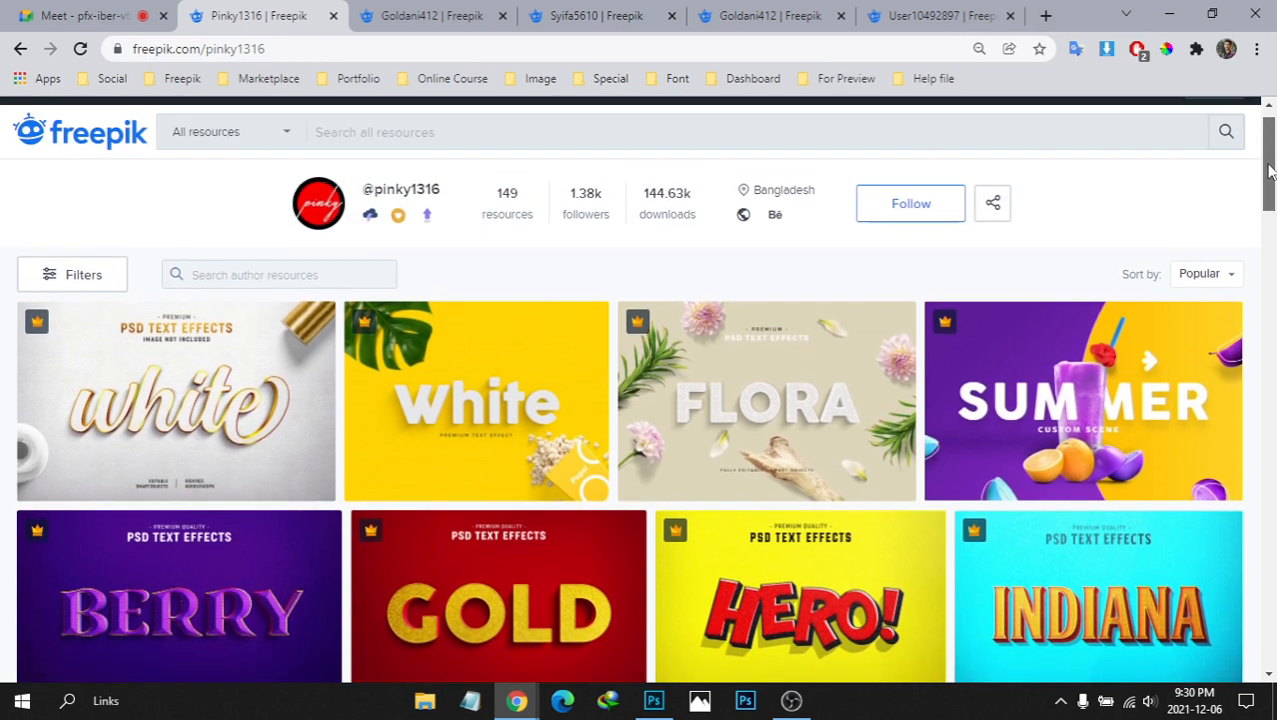
left_click(1216, 282)
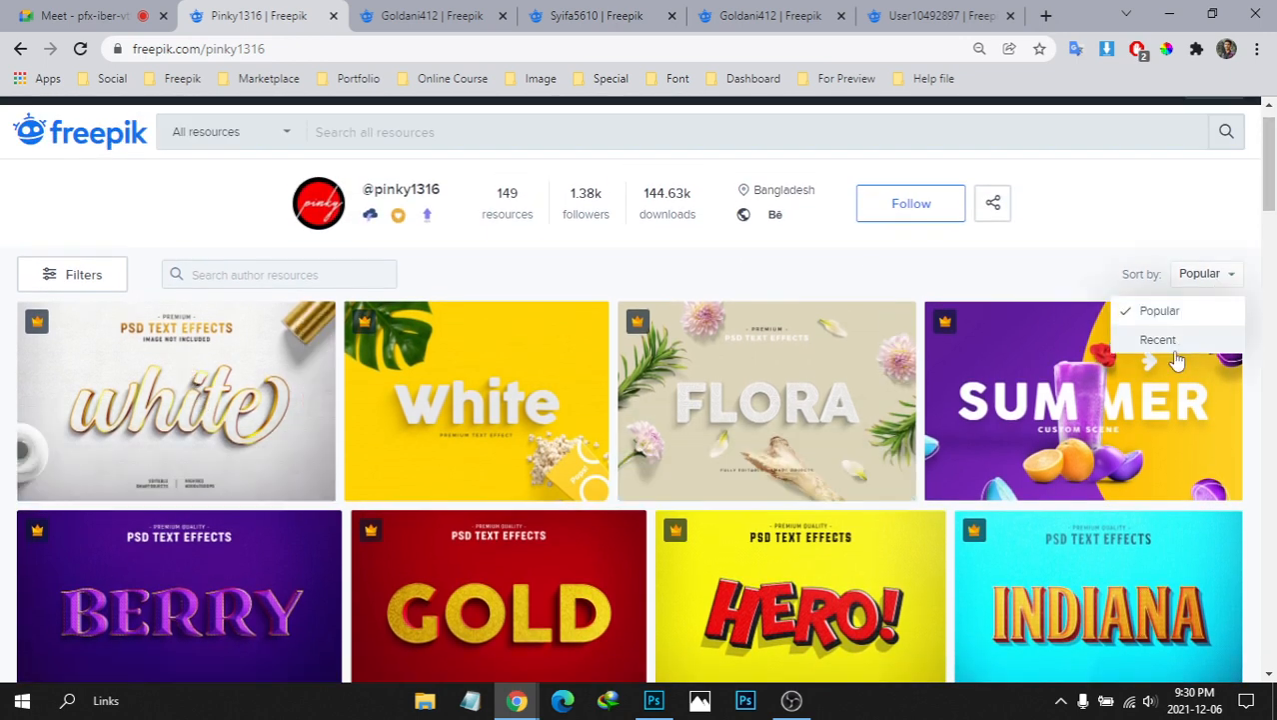
left_click(1176, 342)
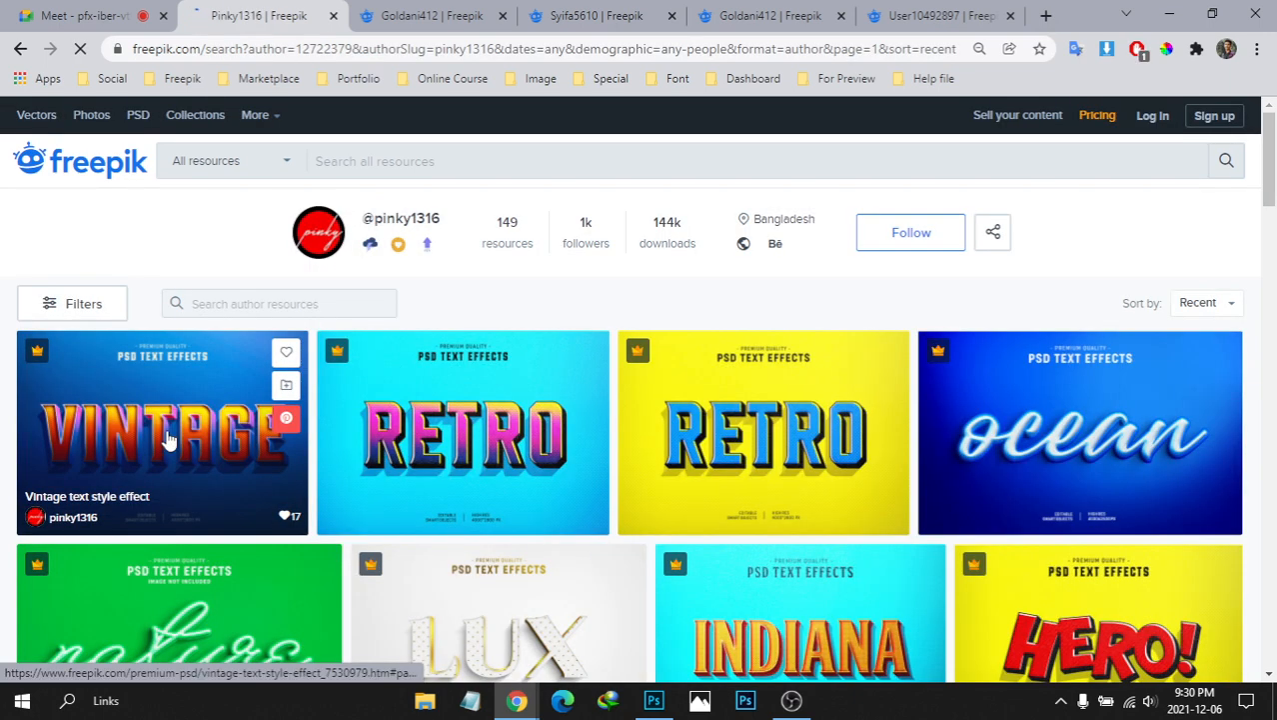
Preview the Vintage text style effect from the pinky1316 portfolio and close it to return to the list
left_click(166, 432)
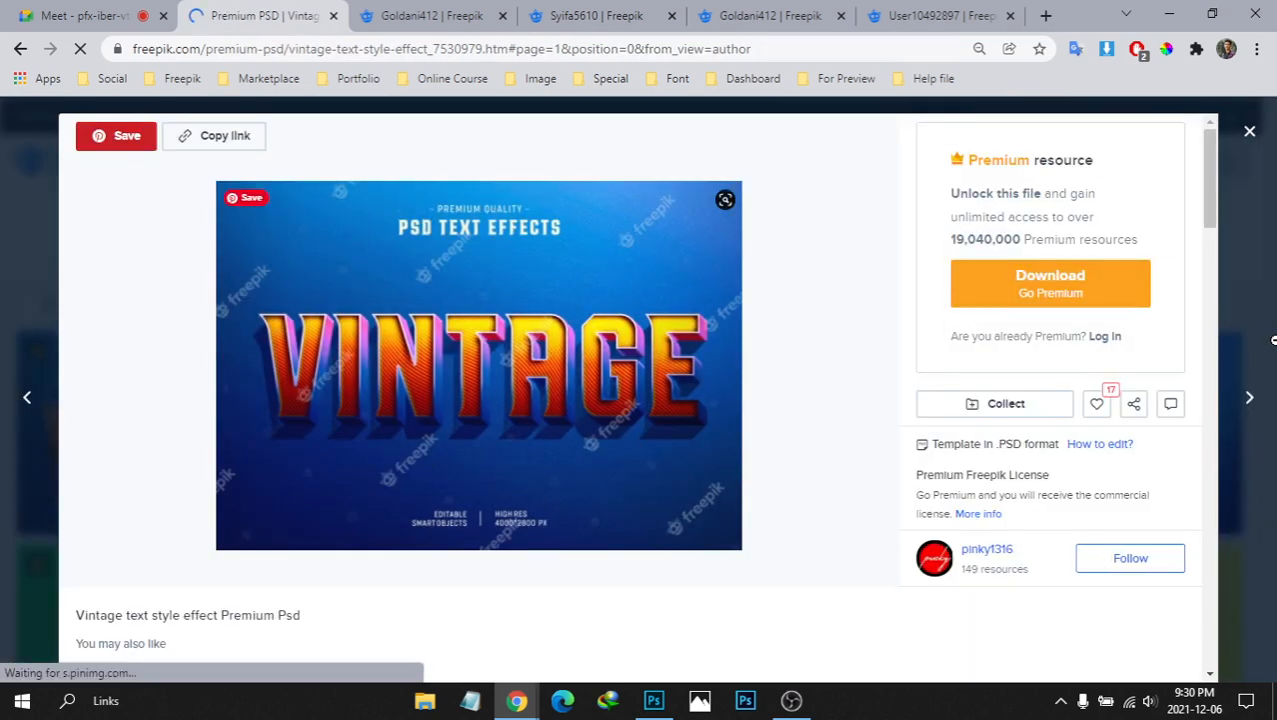
mouse_move(1209, 198)
left_mouse_down()
mouse_move(1211, 263)
mouse_move(1215, 205)
left_mouse_up()
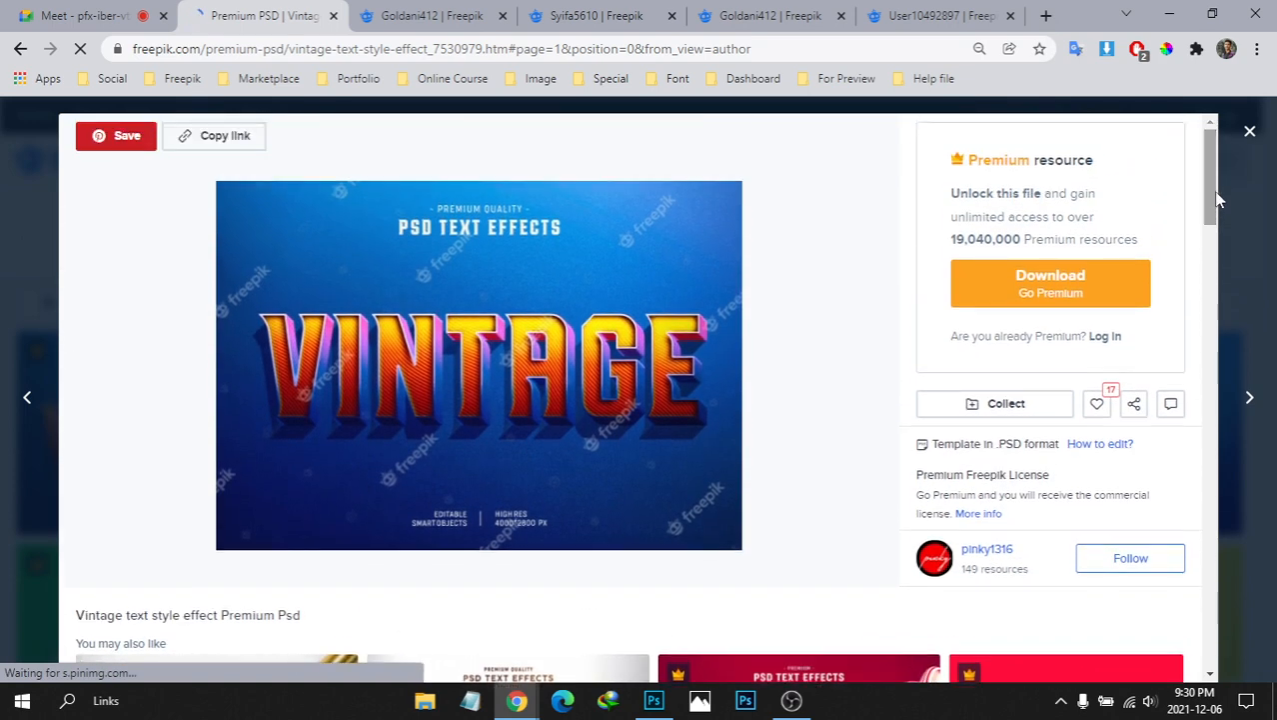
left_click_drag(1215, 205, 1215, 202)
left_click(1249, 130)
scroll(1179, 210, "down", 1)
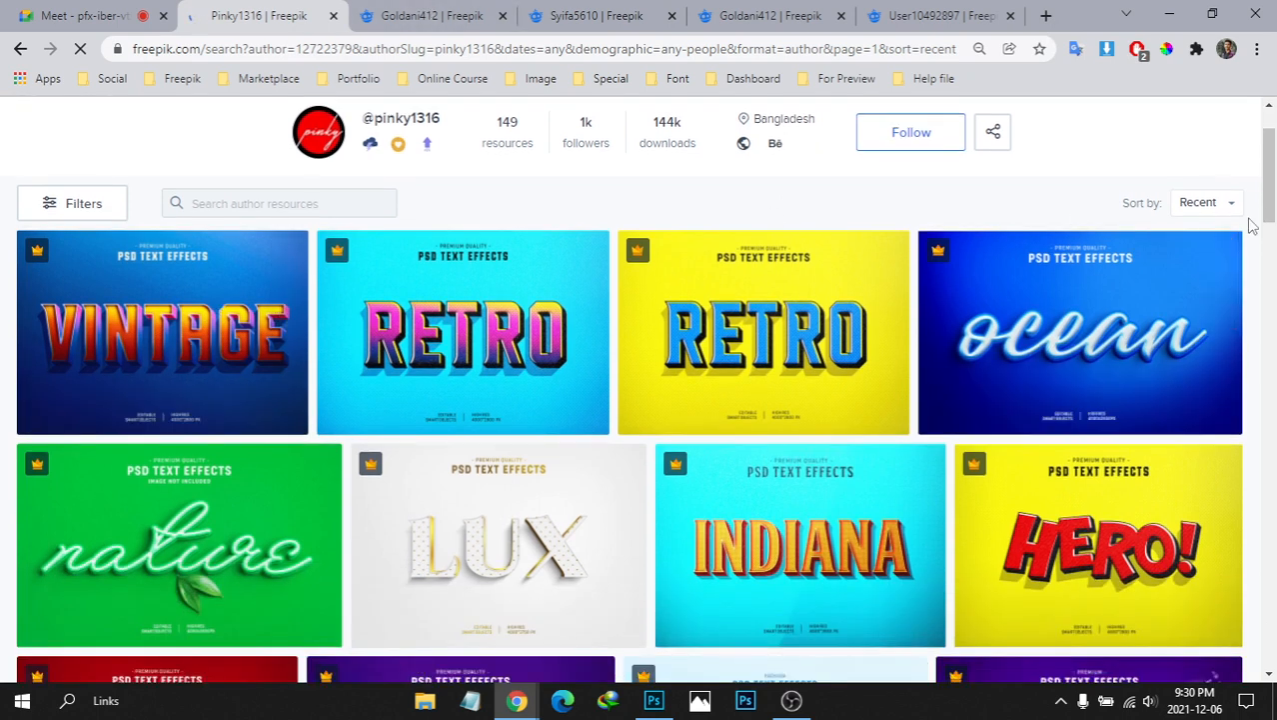
Switch to the goldani412 Freepik profile and examine its resources and downloads figures
left_click(450, 10)
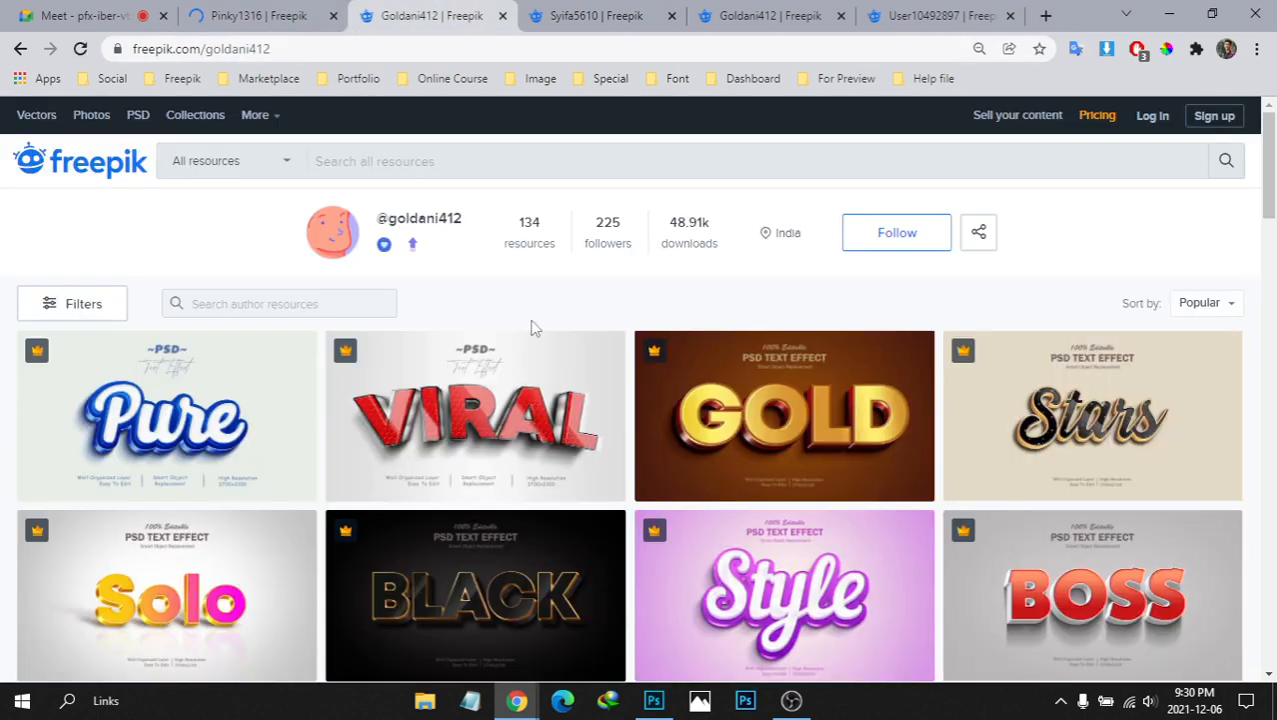
left_click_drag(1271, 165, 1271, 125)
left_click_drag(517, 222, 565, 227)
left_click(552, 228)
left_click_drag(670, 224, 722, 200)
left_click(731, 227)
left_click(730, 227)
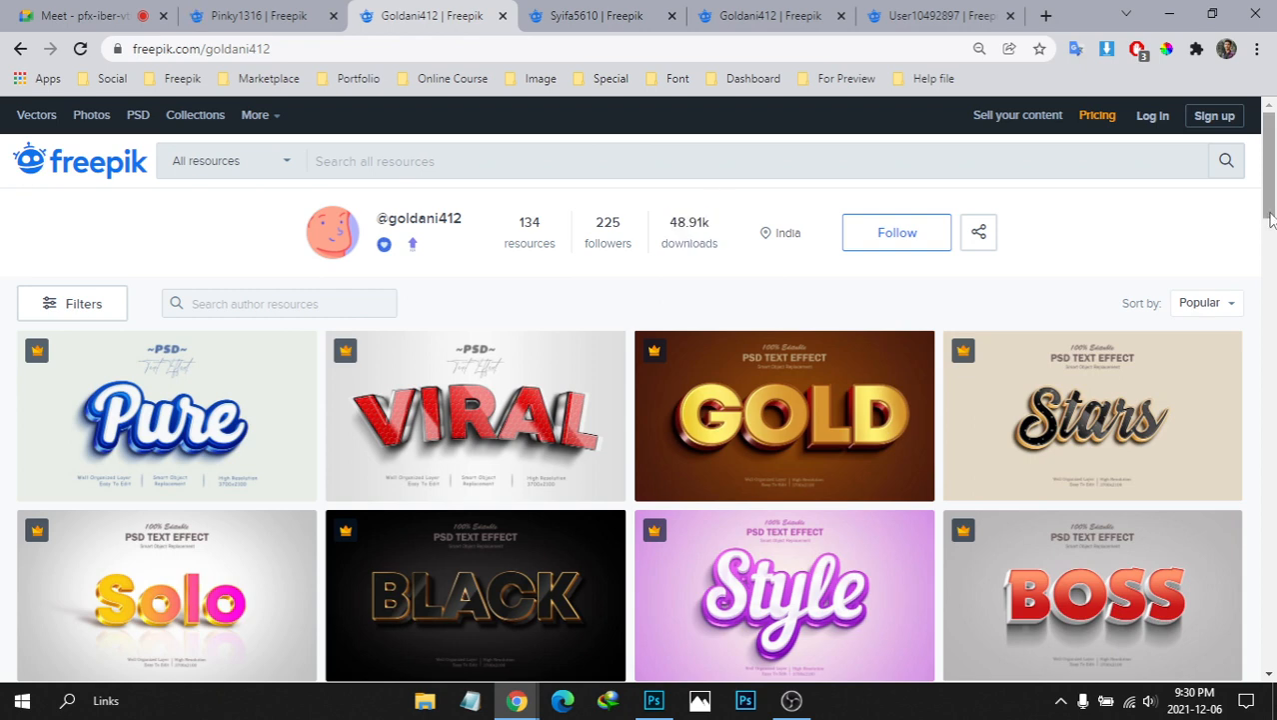
Preview the LAYER 3D text effect further down the goldani412 portfolio, close it and return to the profile header
left_click_drag(1270, 196, 1271, 350)
left_click(800, 245)
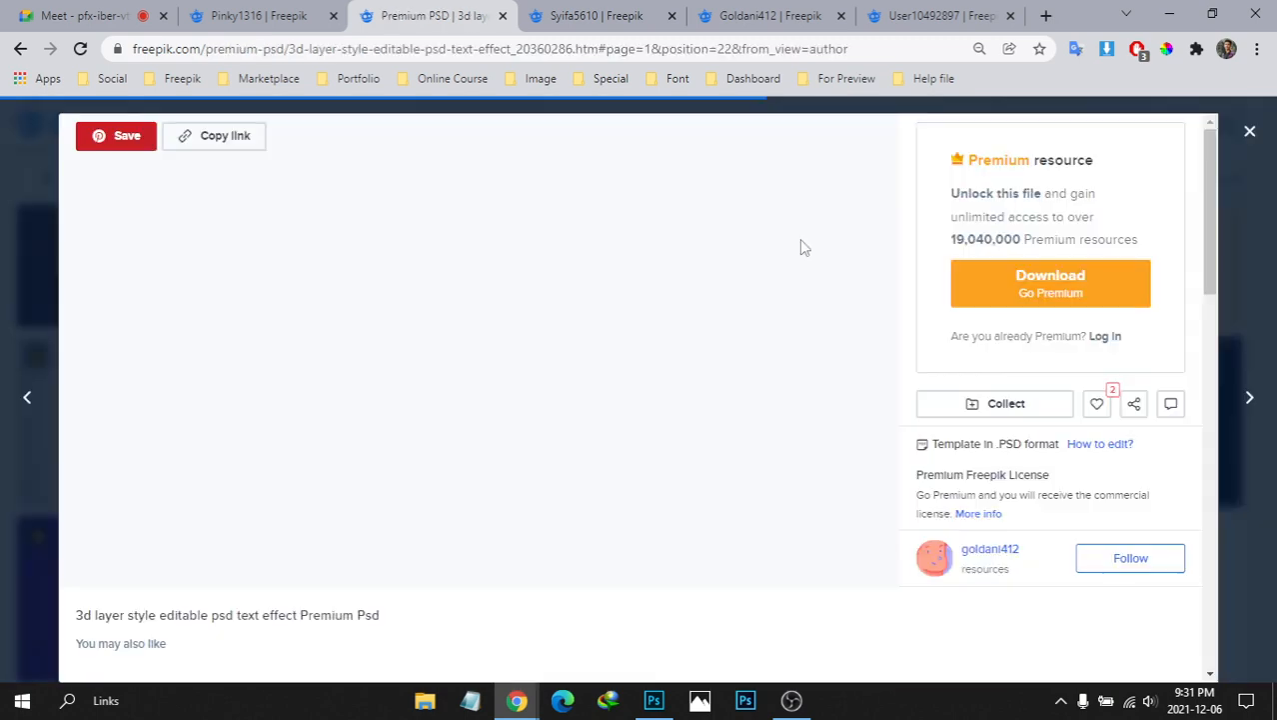
left_click(1248, 128)
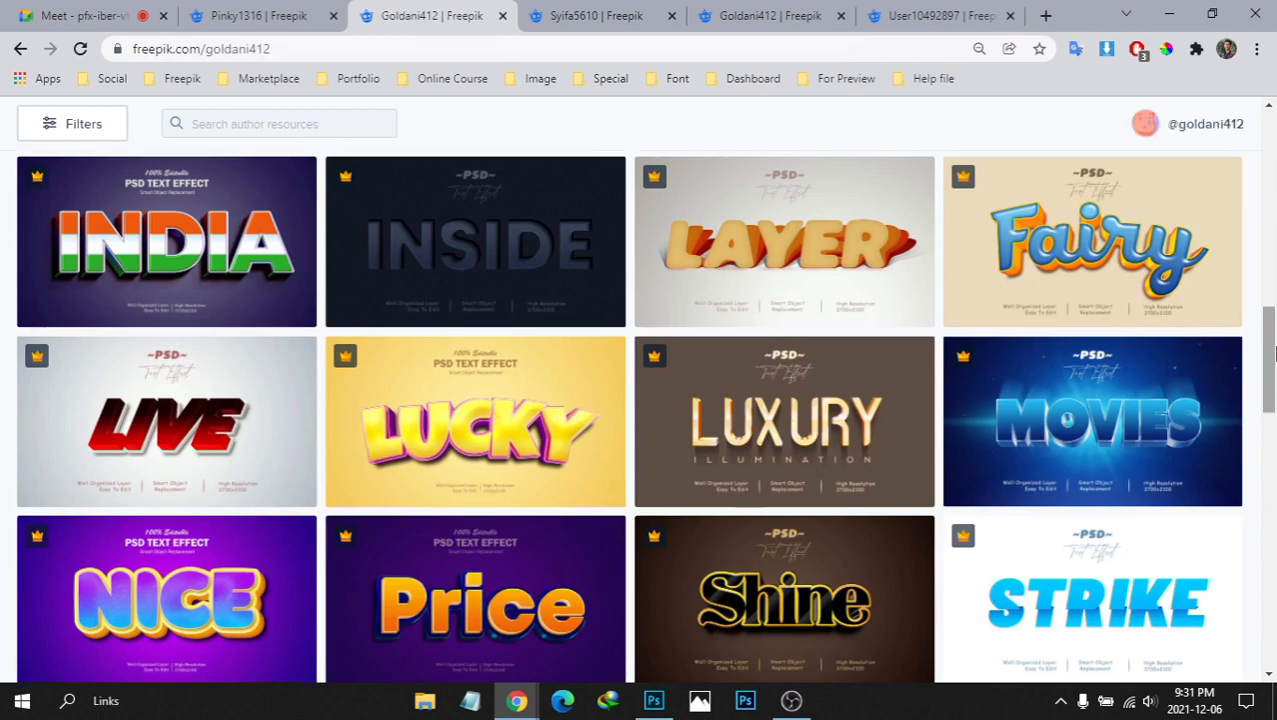
left_click_drag(1271, 350, 1271, 162)
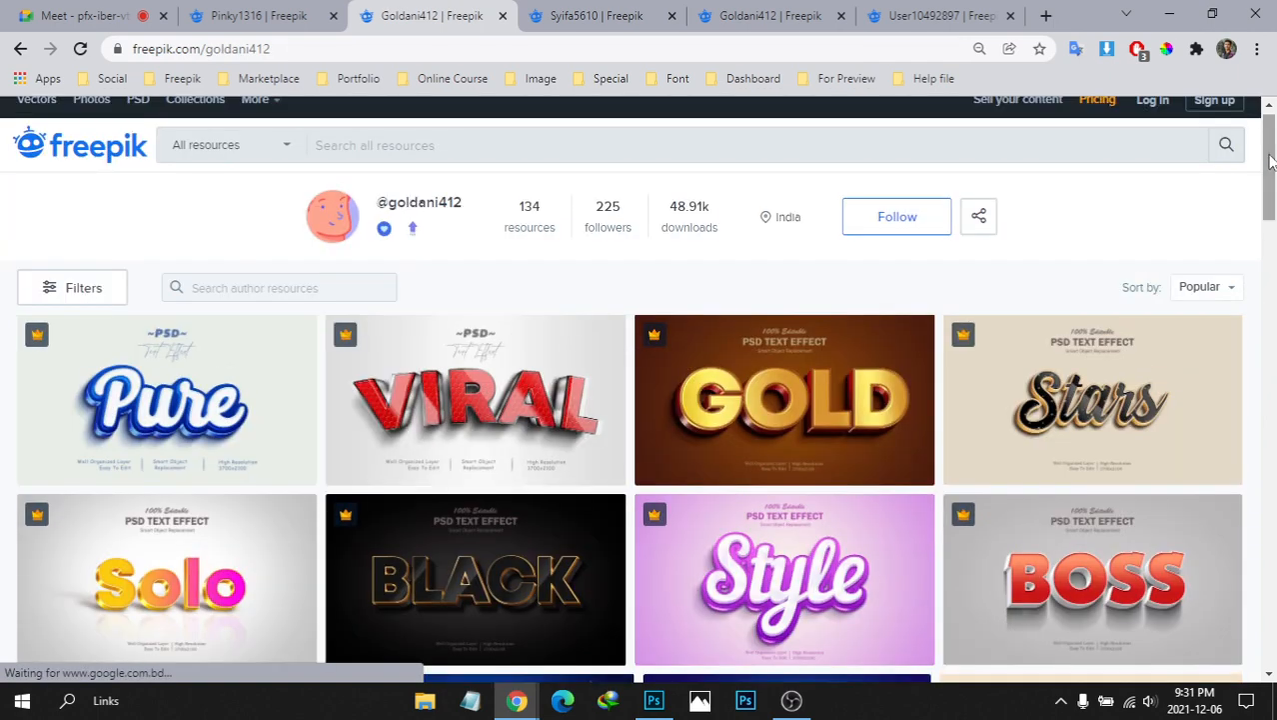
Switch to the syifa5610 Freepik profile and preview the Oil 3D text style effect
left_click(590, 12)
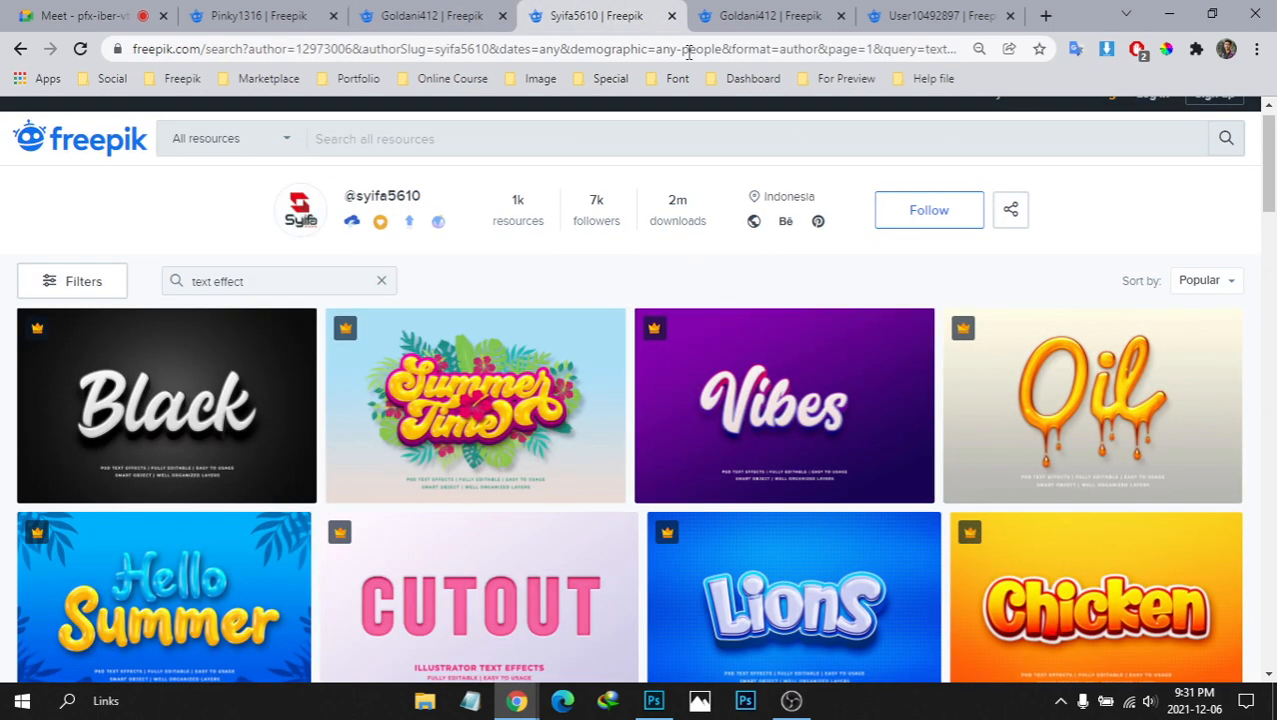
mouse_move(1271, 168)
left_mouse_down()
mouse_move(1270, 192)
mouse_move(1270, 150)
mouse_move(1270, 344)
mouse_move(1272, 184)
left_mouse_up()
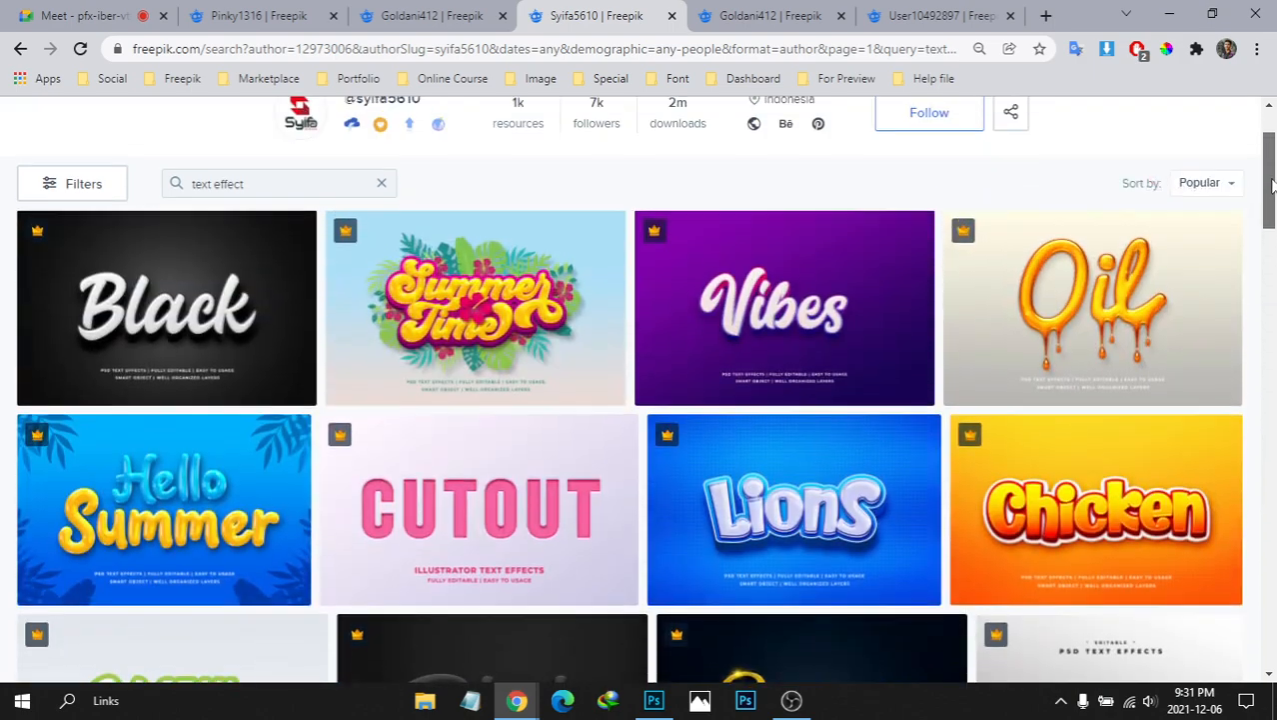
left_click(1120, 279)
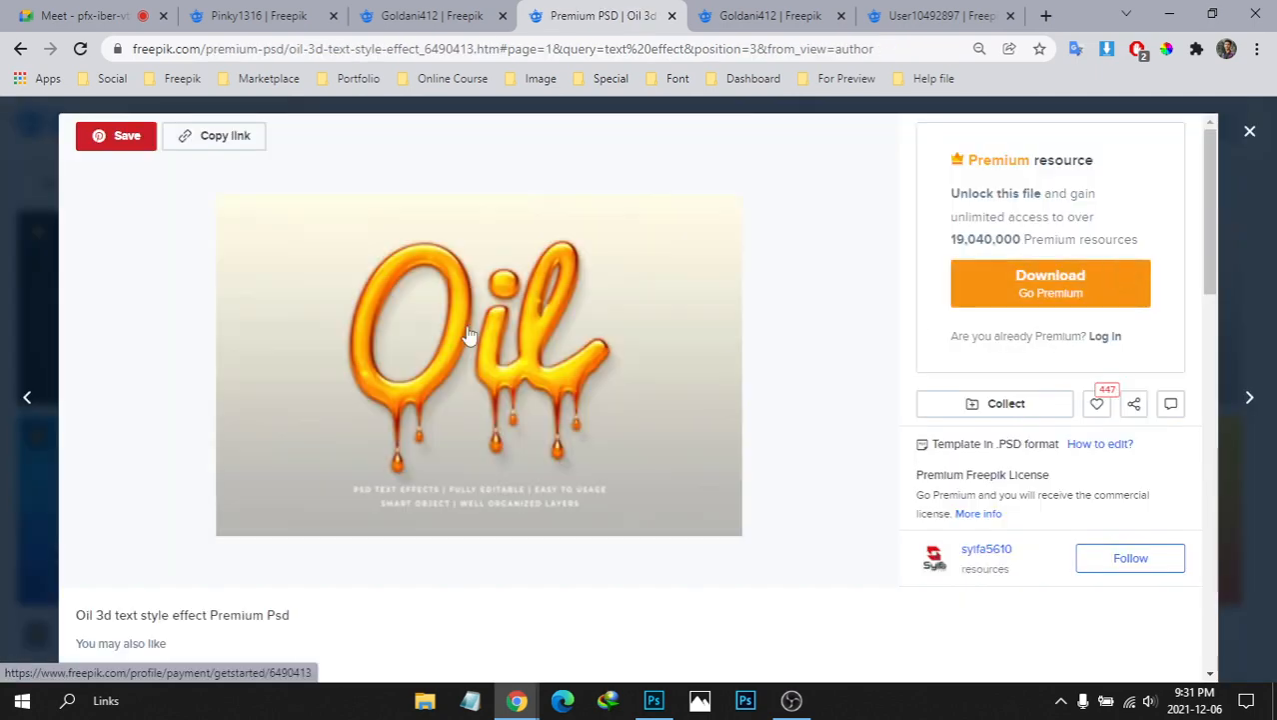
left_click(1266, 221)
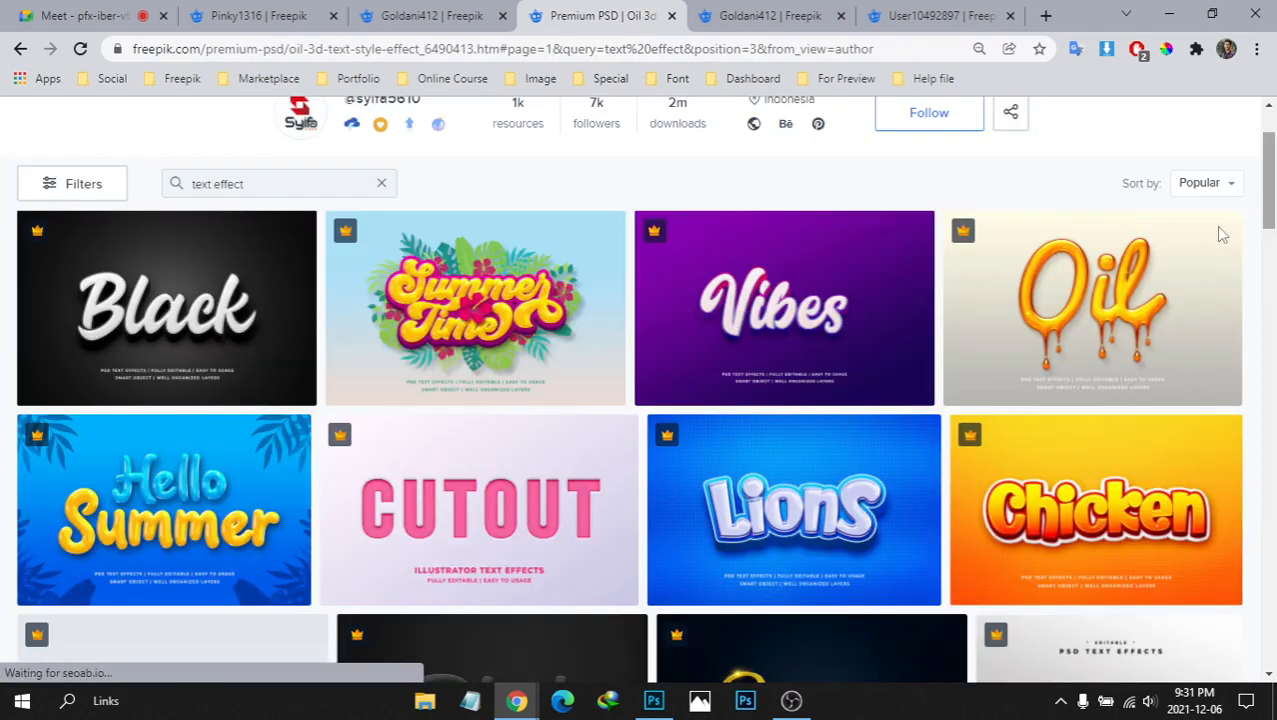
left_click(1102, 283)
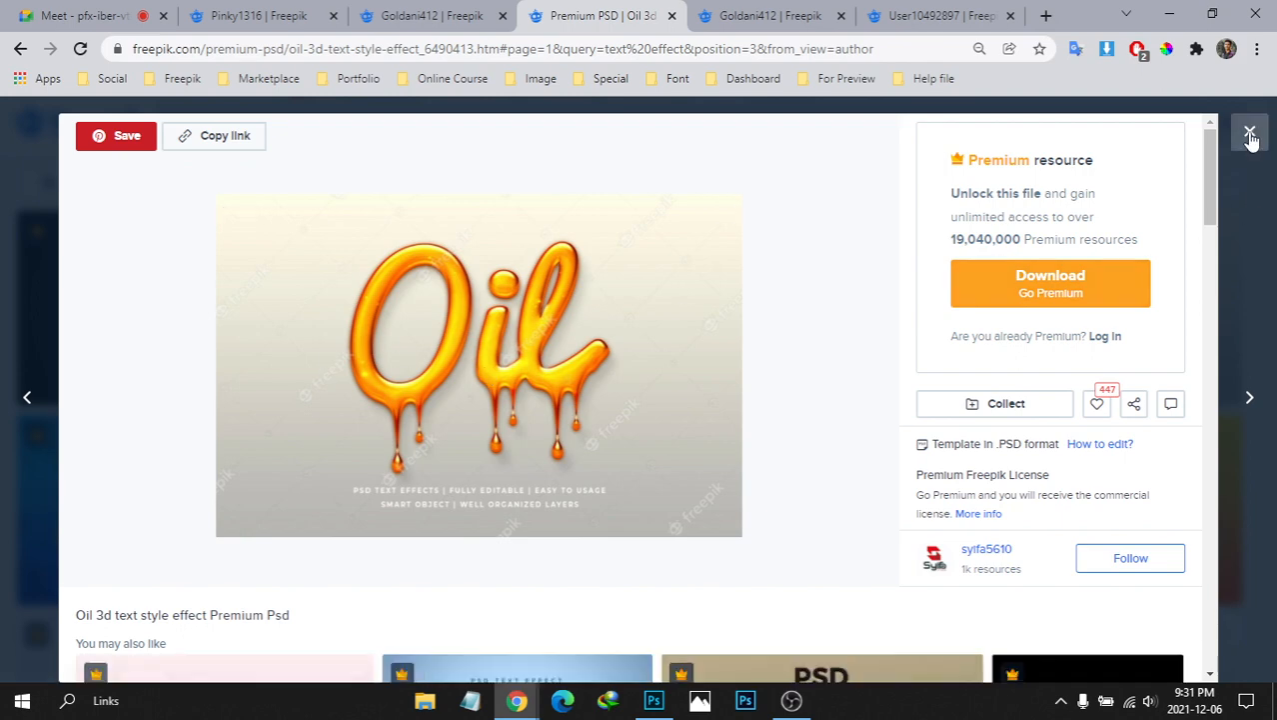
left_click(1249, 134)
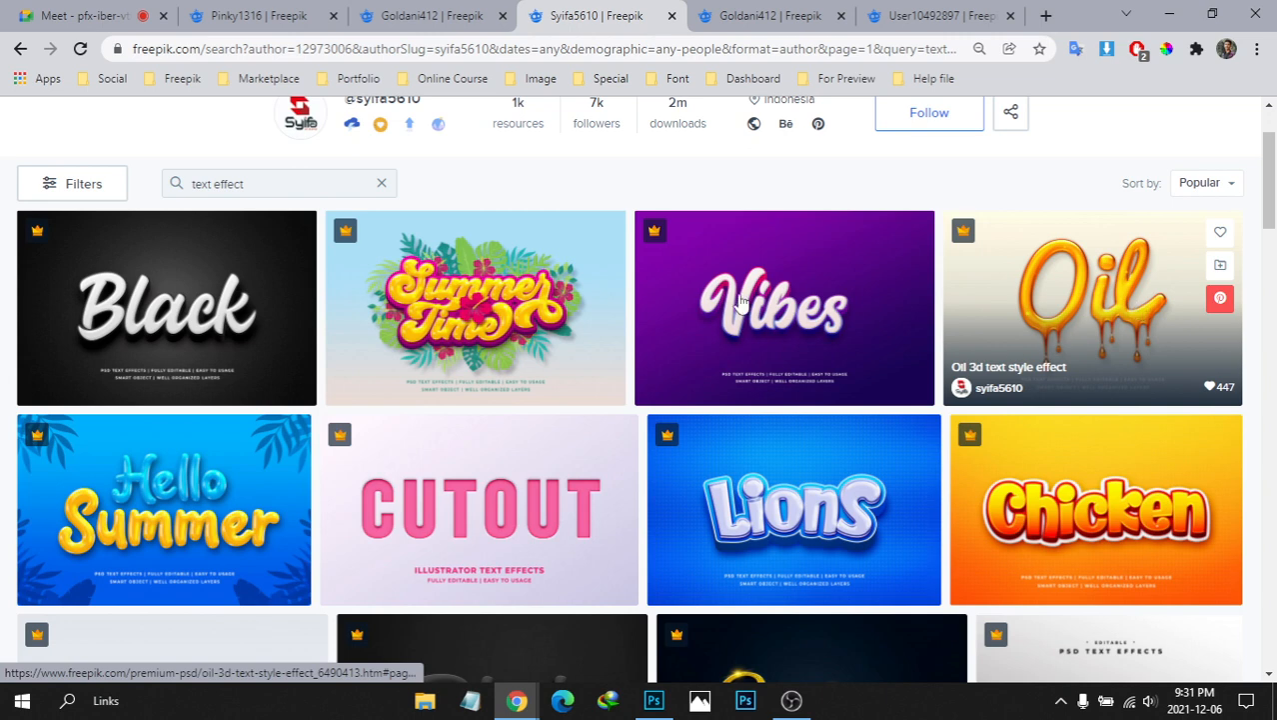
key("ctrl+Tab")
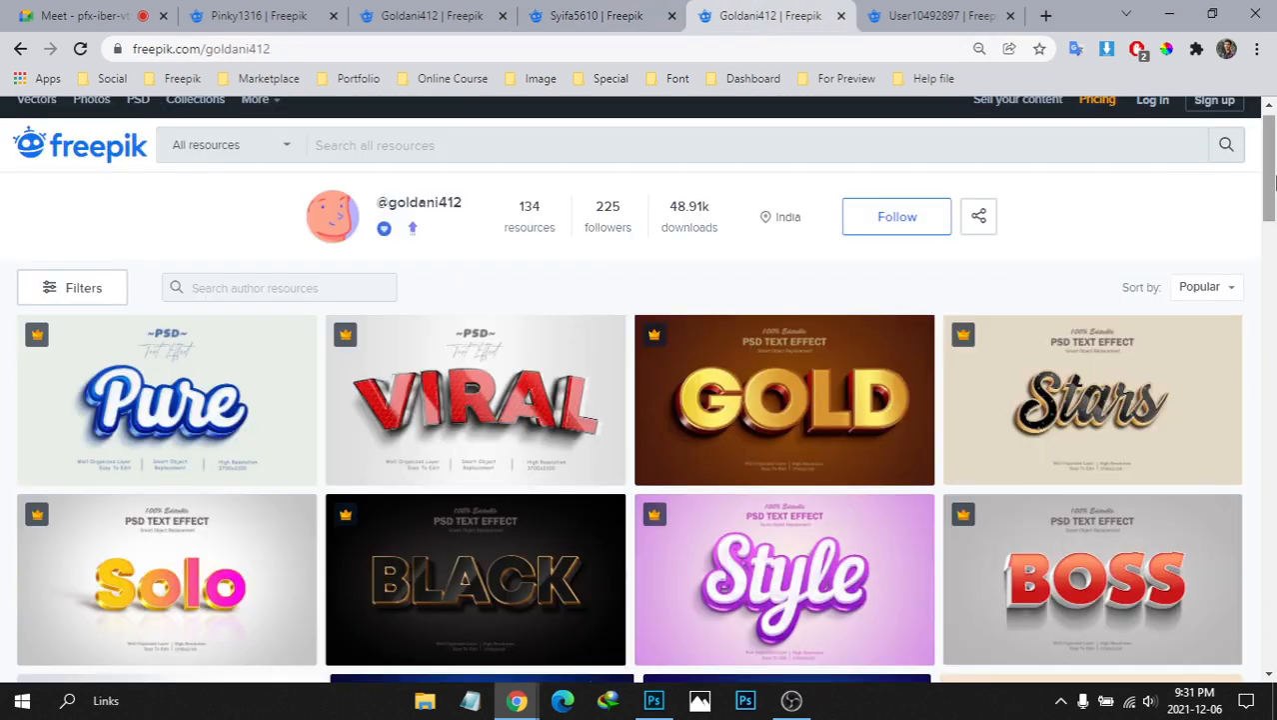
scroll(1271, 170, "down", 2)
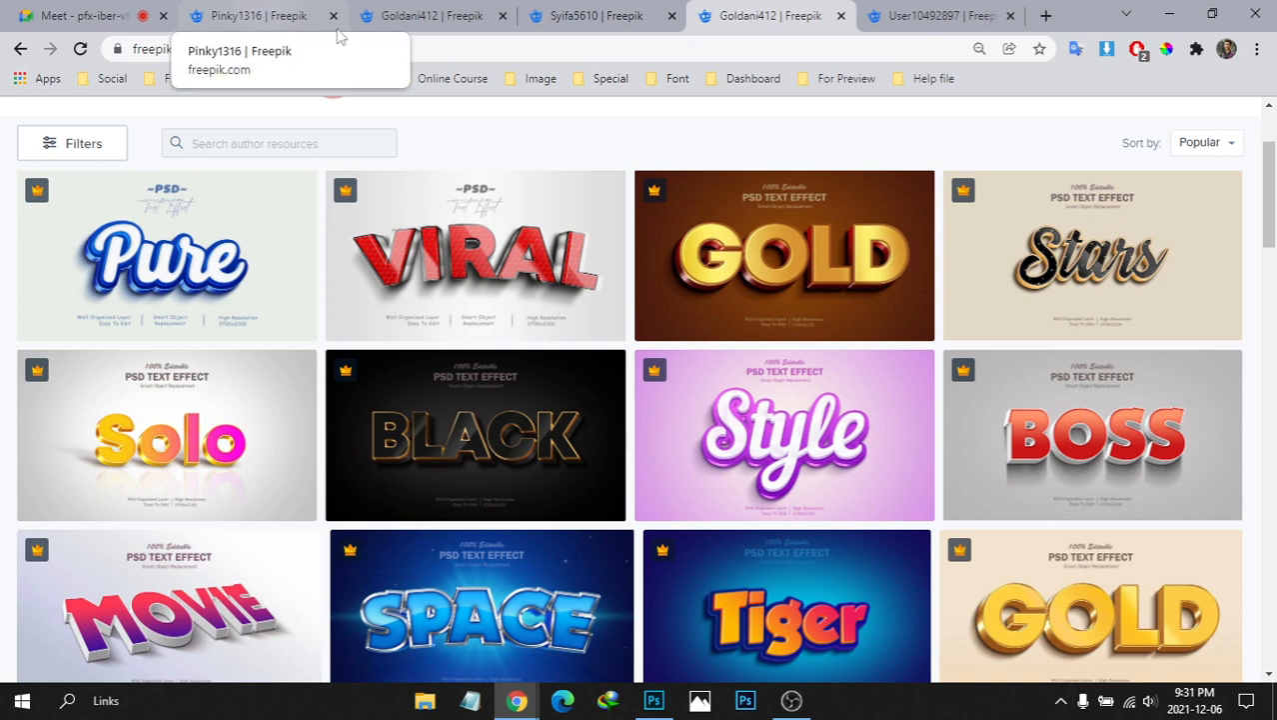
scroll(1272, 193, "up", 2)
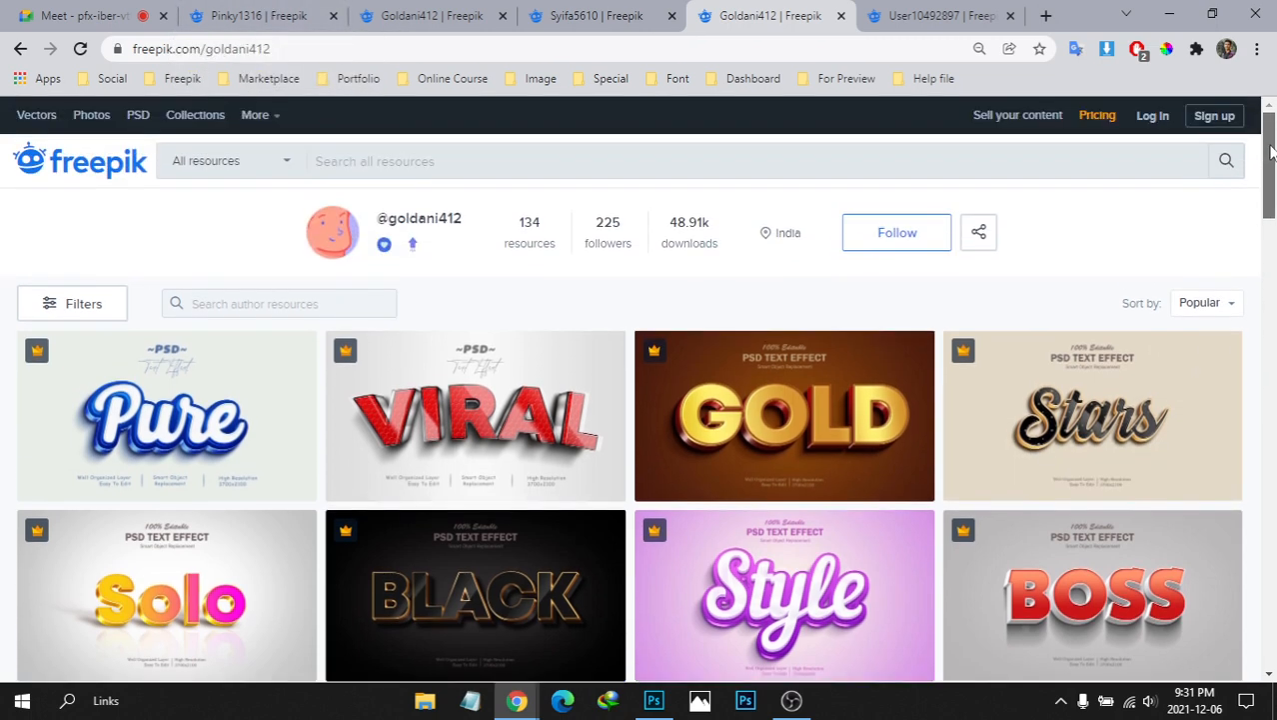
left_click(931, 15)
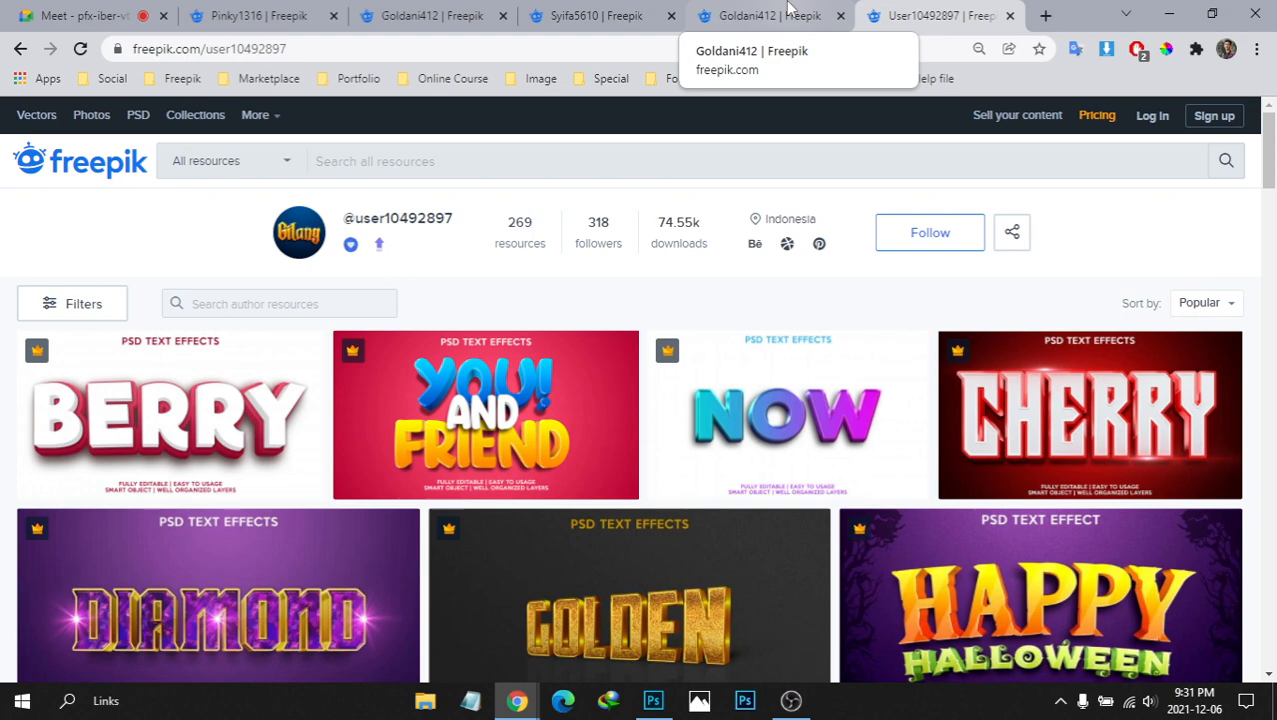
left_click(429, 15)
left_click(250, 12)
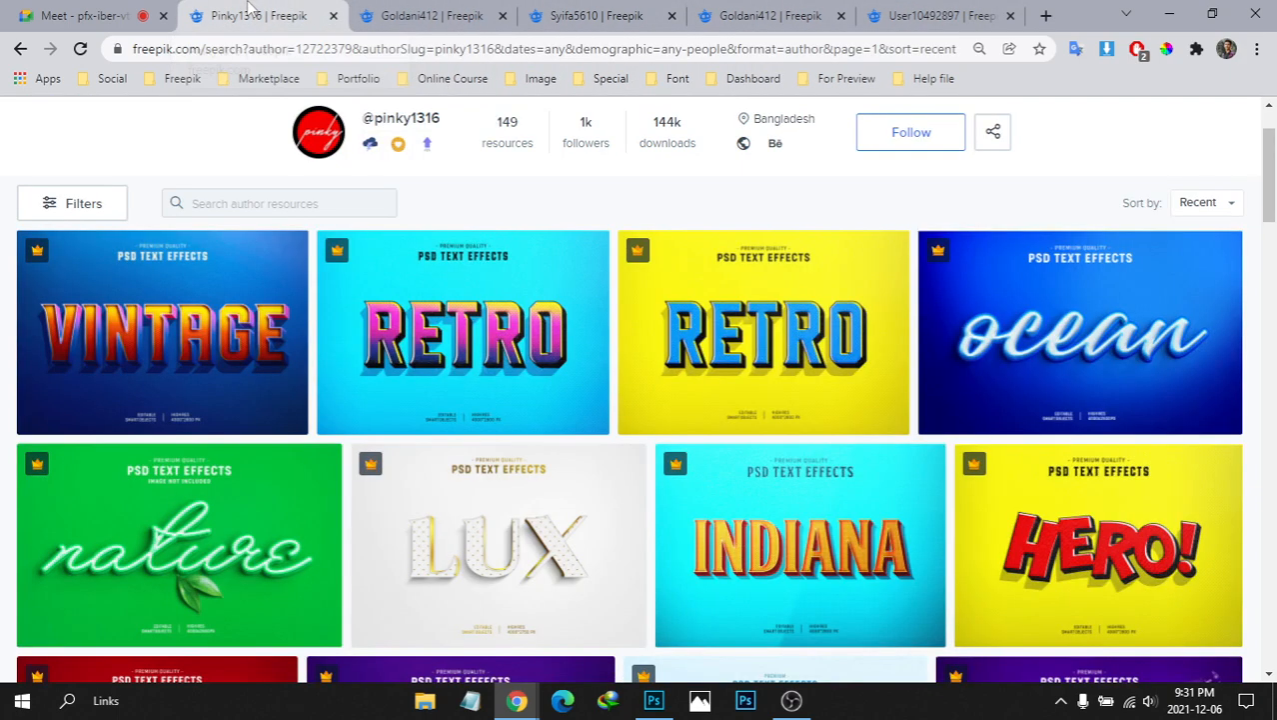
left_click(805, 7)
left_click(927, 5)
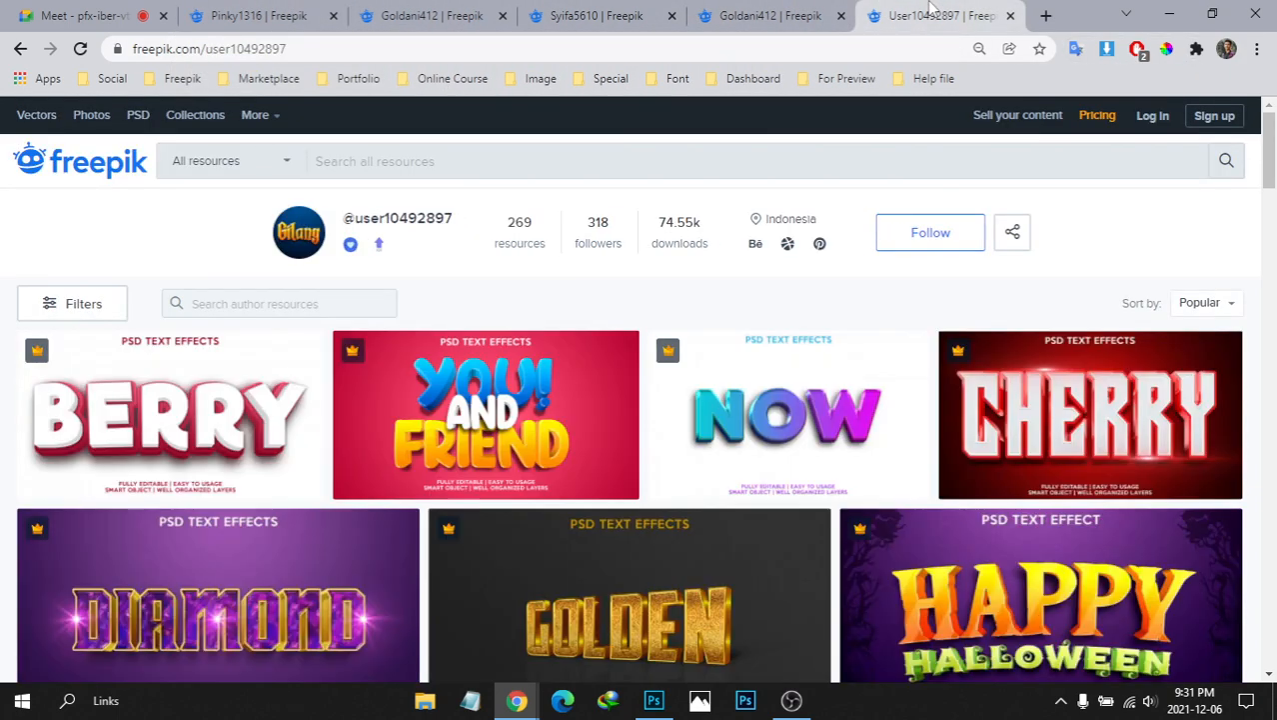
Examine the resources and downloads figures of the user10492897 profile along with its first text effects
left_click_drag(1269, 148, 1267, 150)
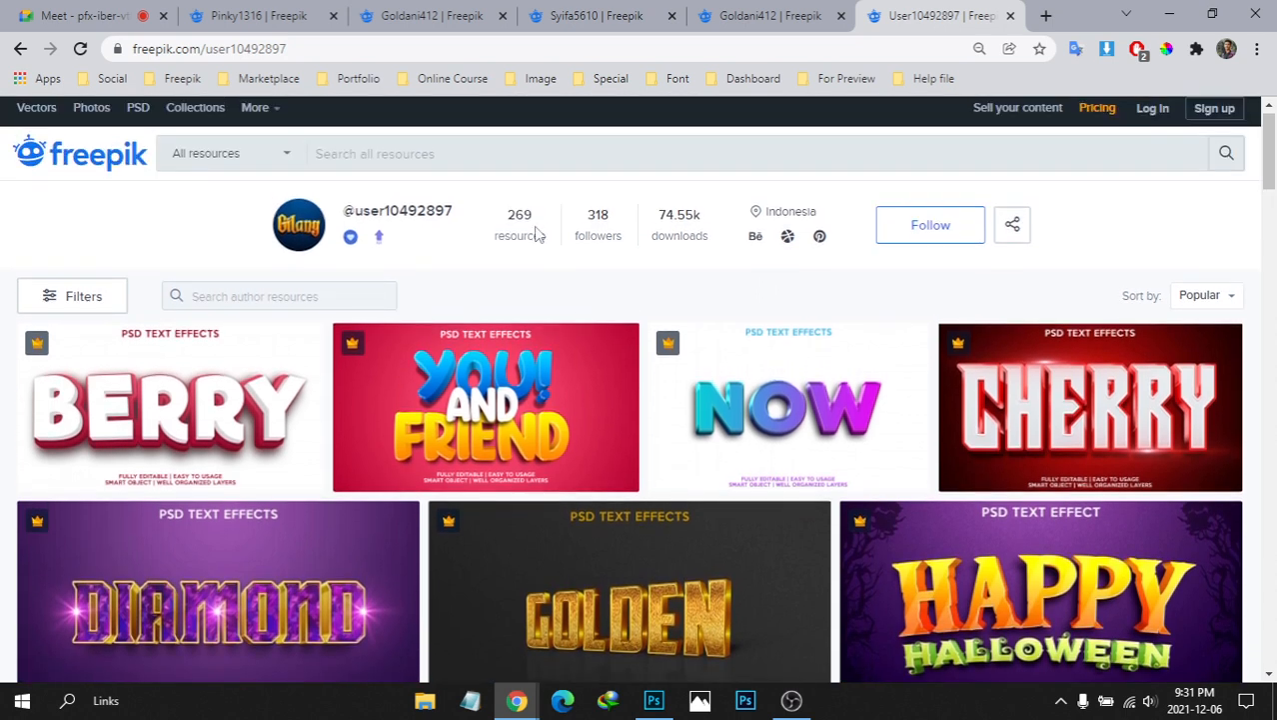
left_click_drag(509, 220, 549, 222)
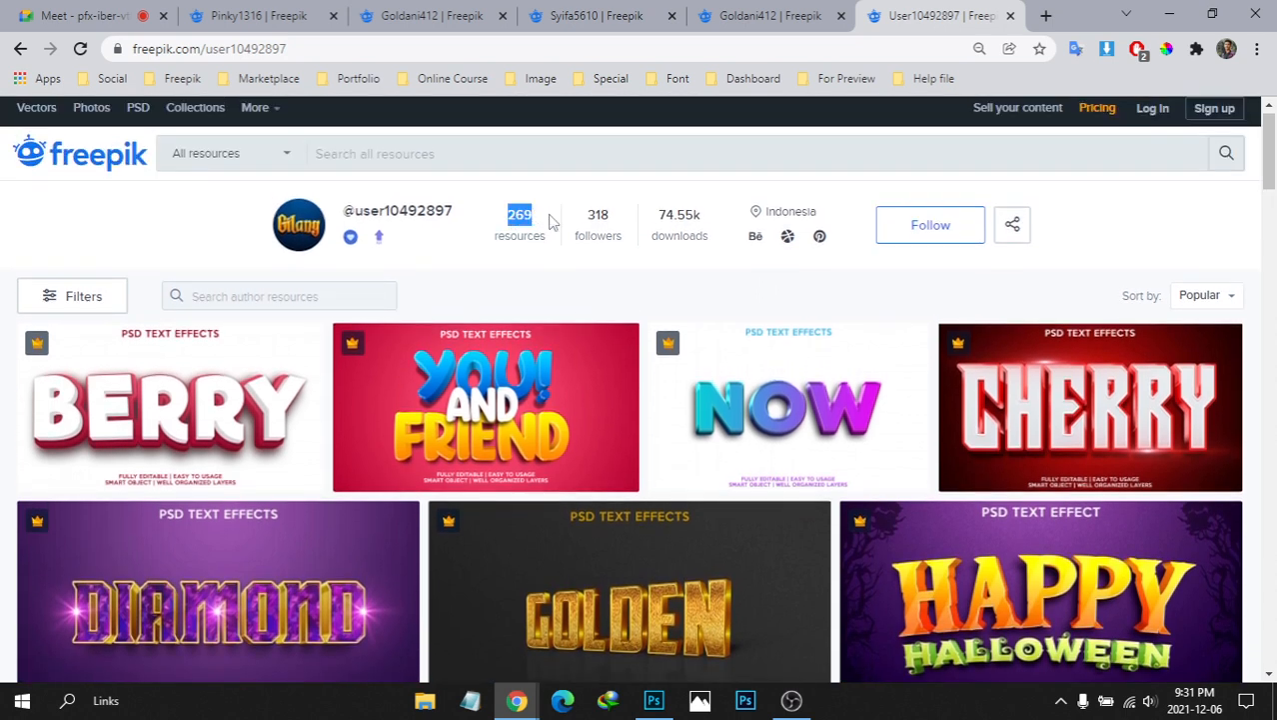
left_click_drag(658, 212, 714, 232)
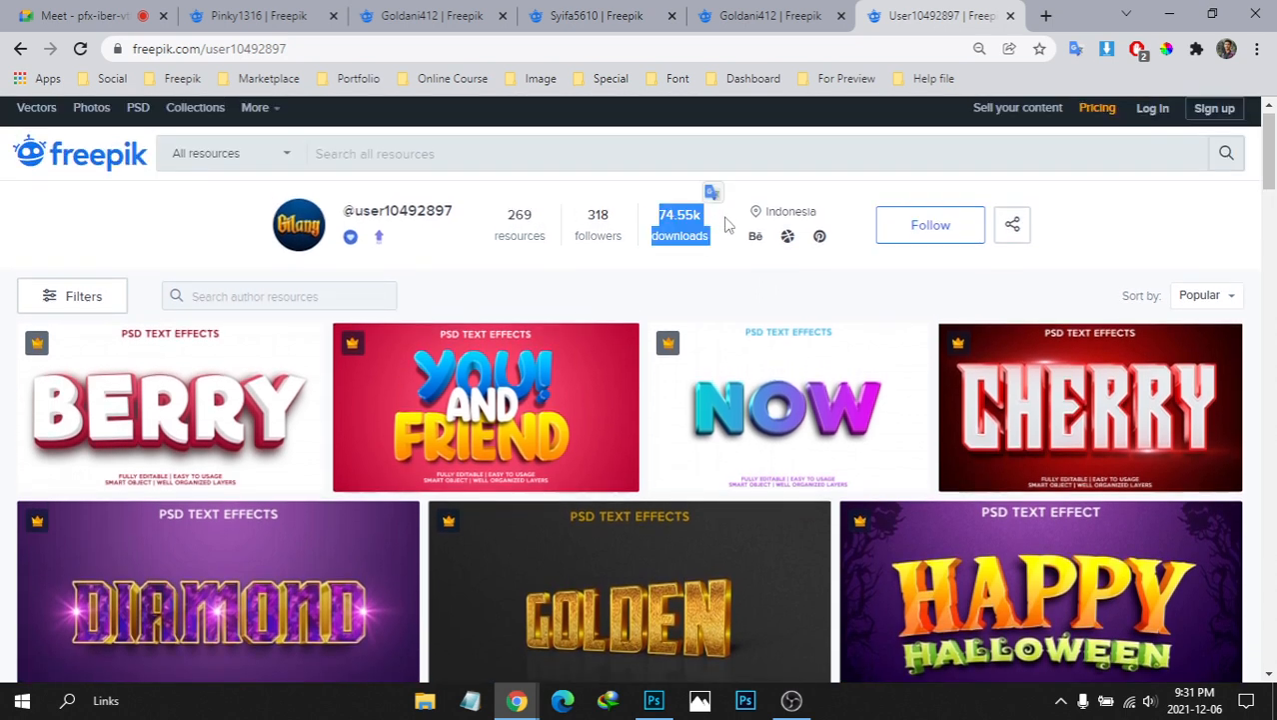
left_click(845, 196)
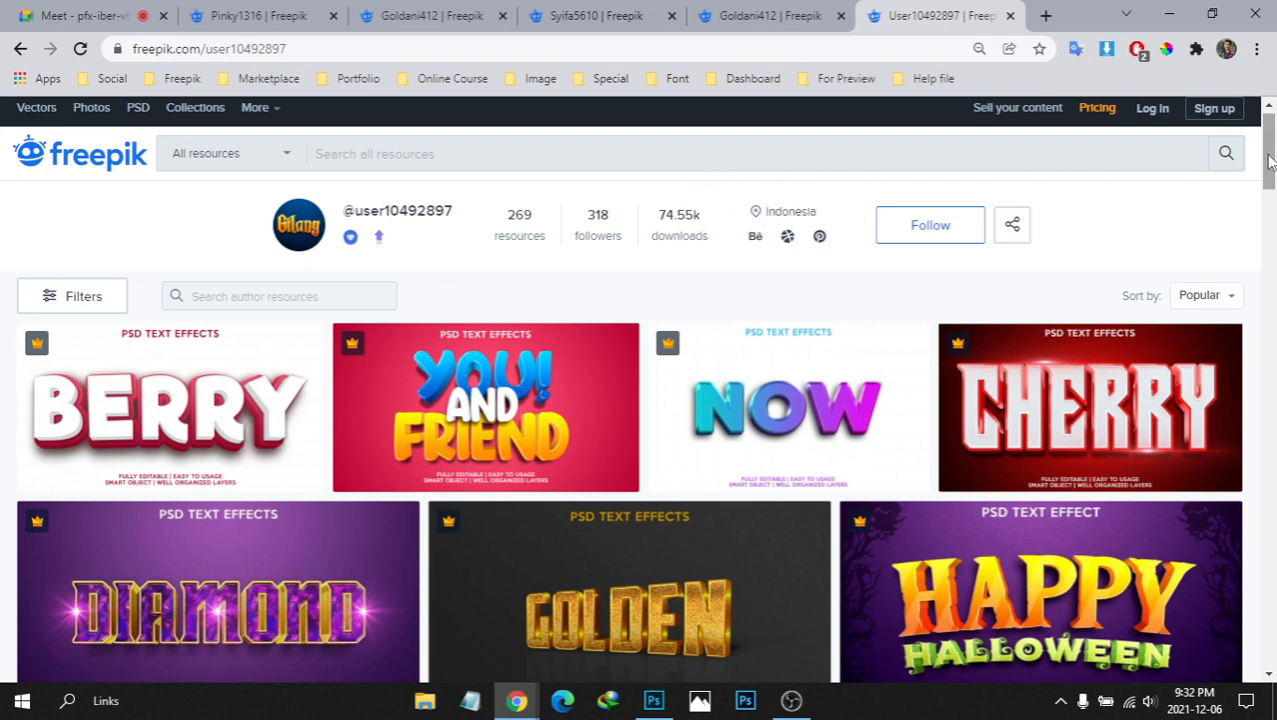
scroll(1269, 162, "down", 1)
scroll(1269, 162, "up", 1)
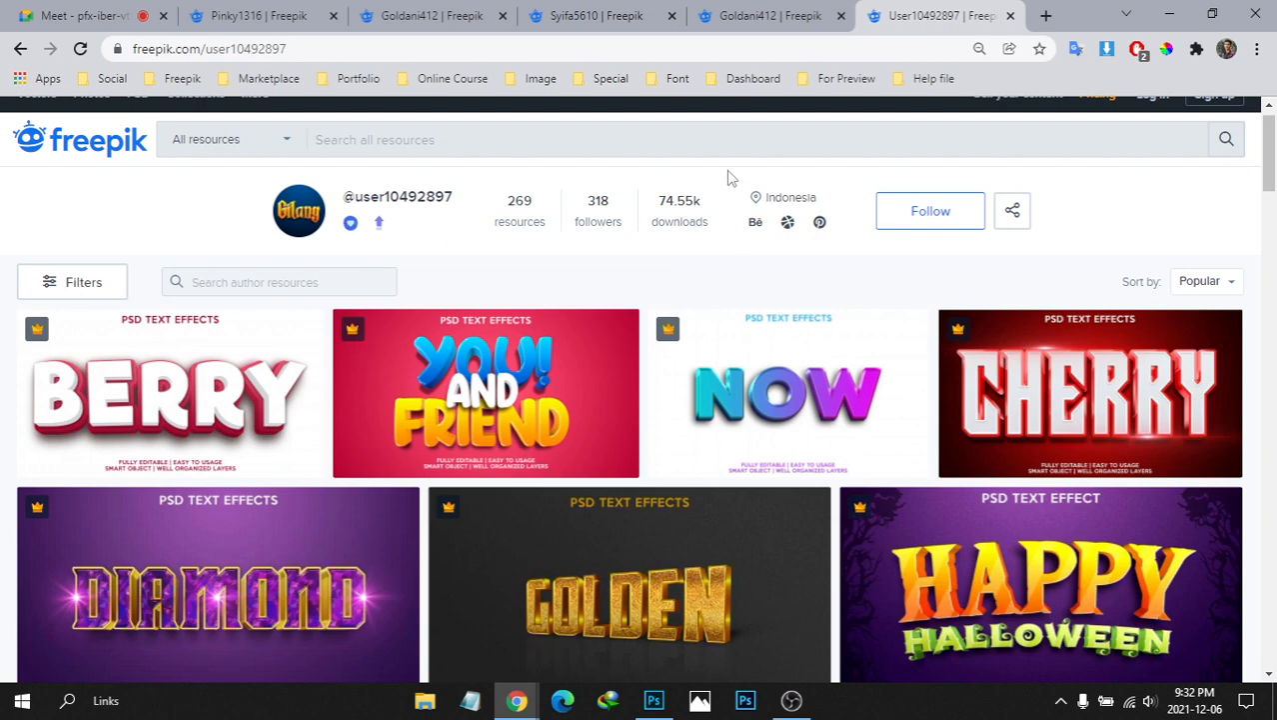
scroll(1269, 162, "down", 1)
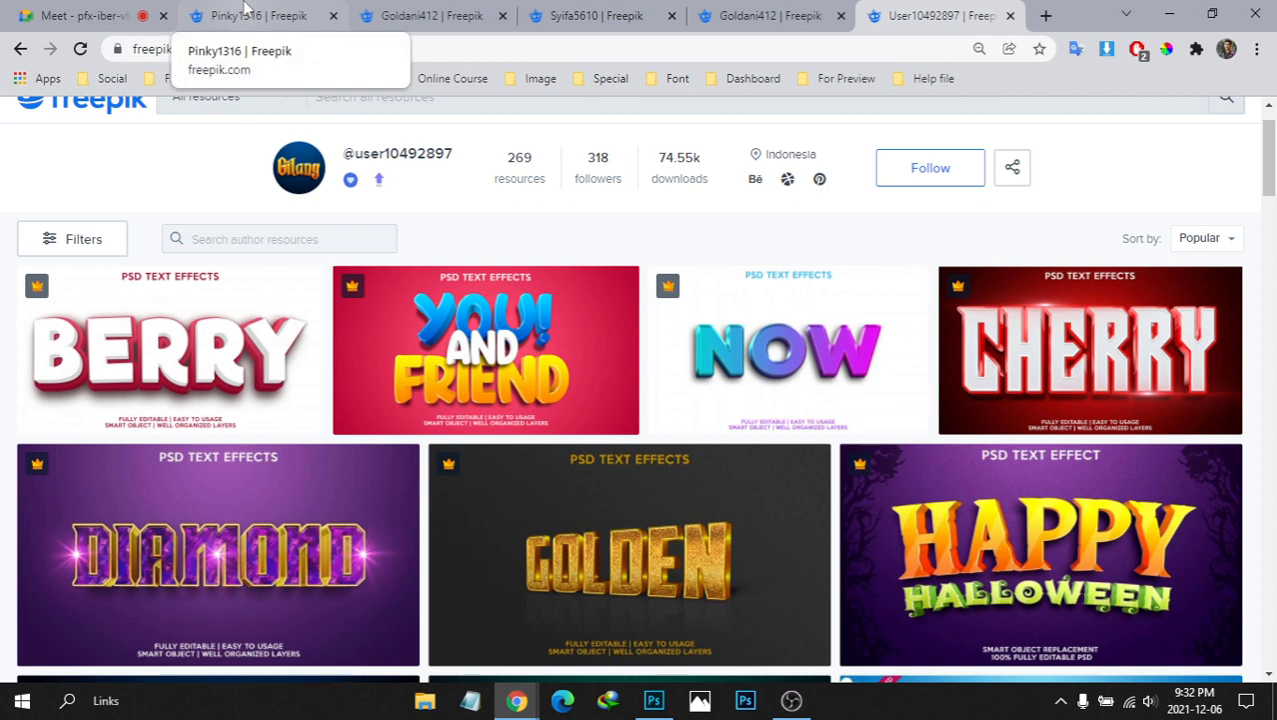
scroll(1272, 140, "up", 1)
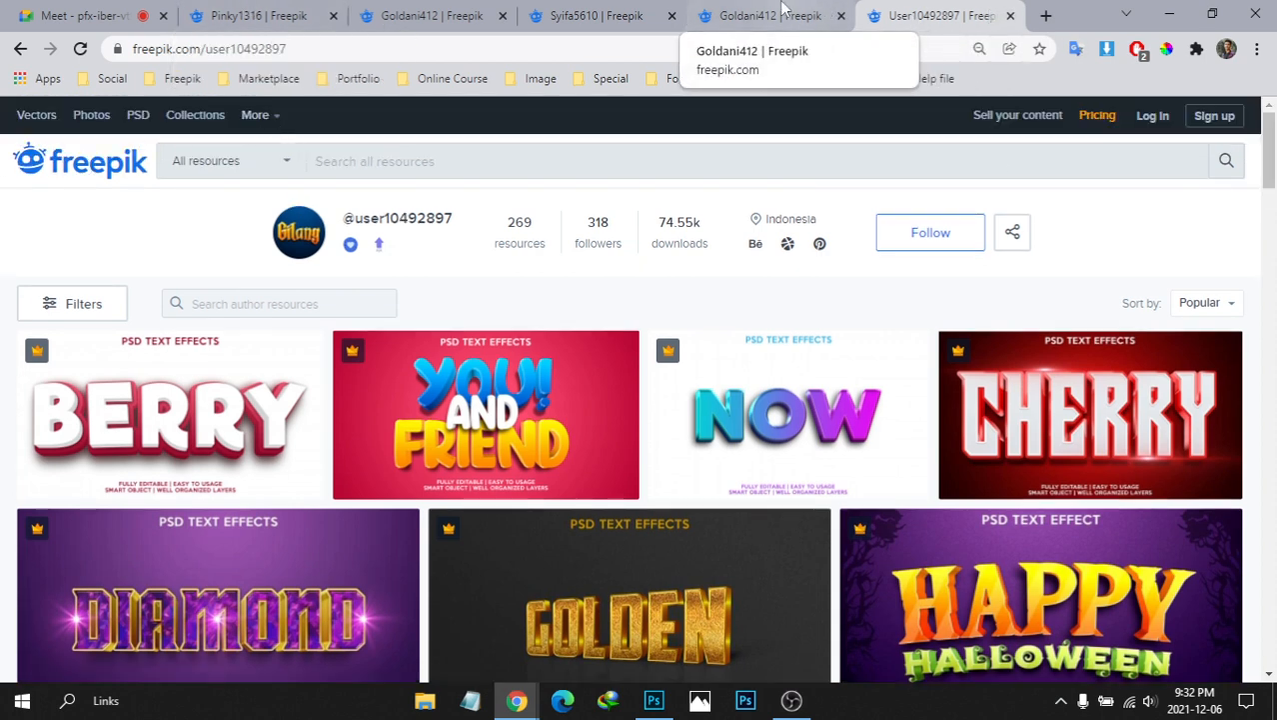
left_click(784, 10)
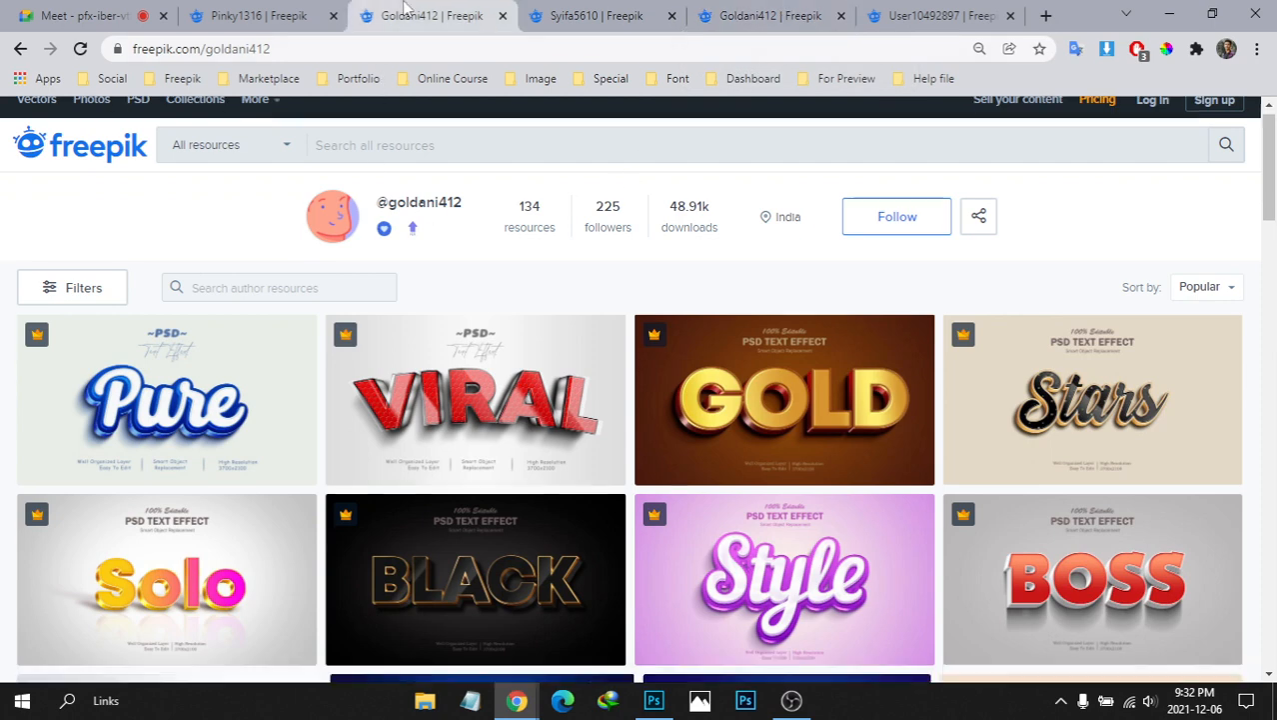
left_click(262, 15)
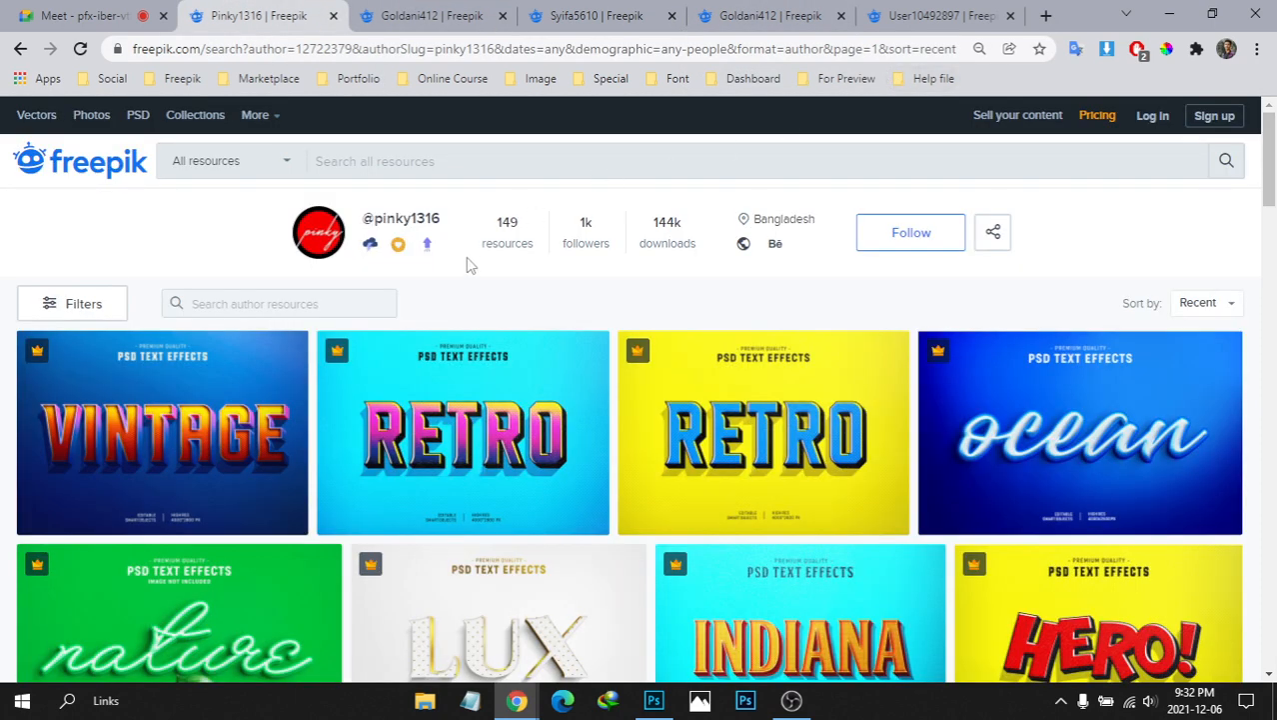
double_click(516, 223)
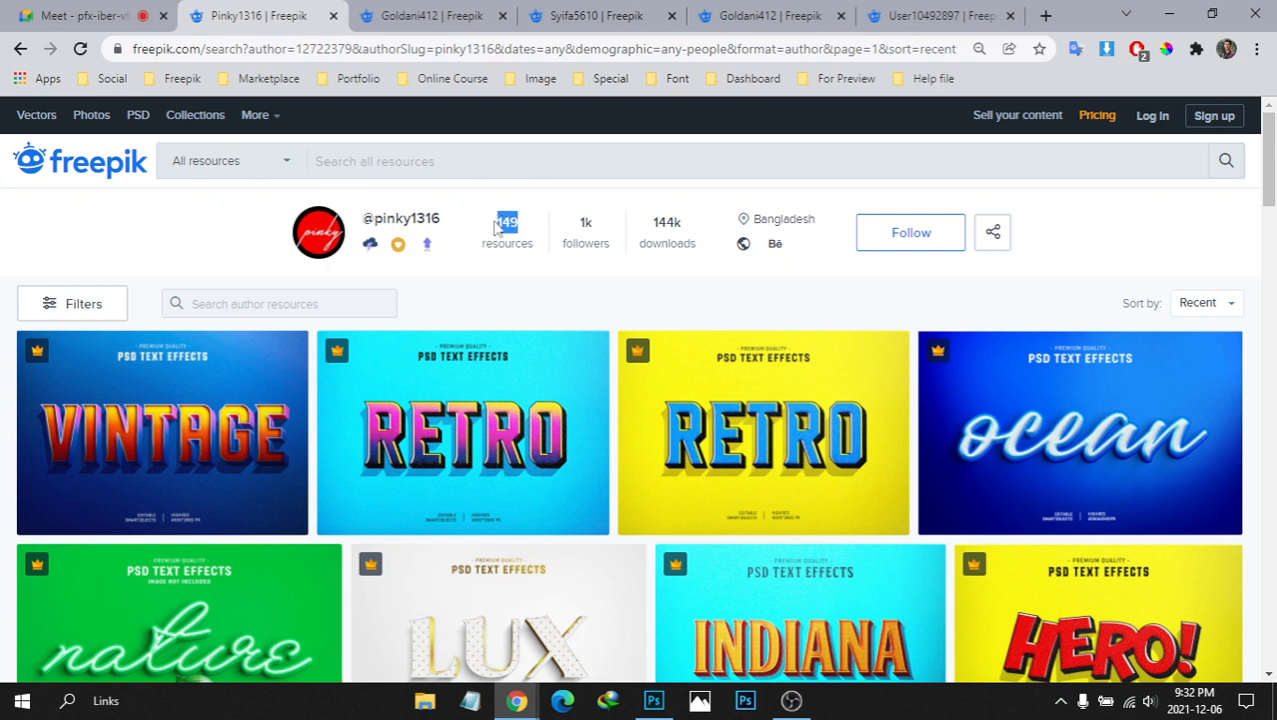
left_click(606, 218)
double_click(517, 223)
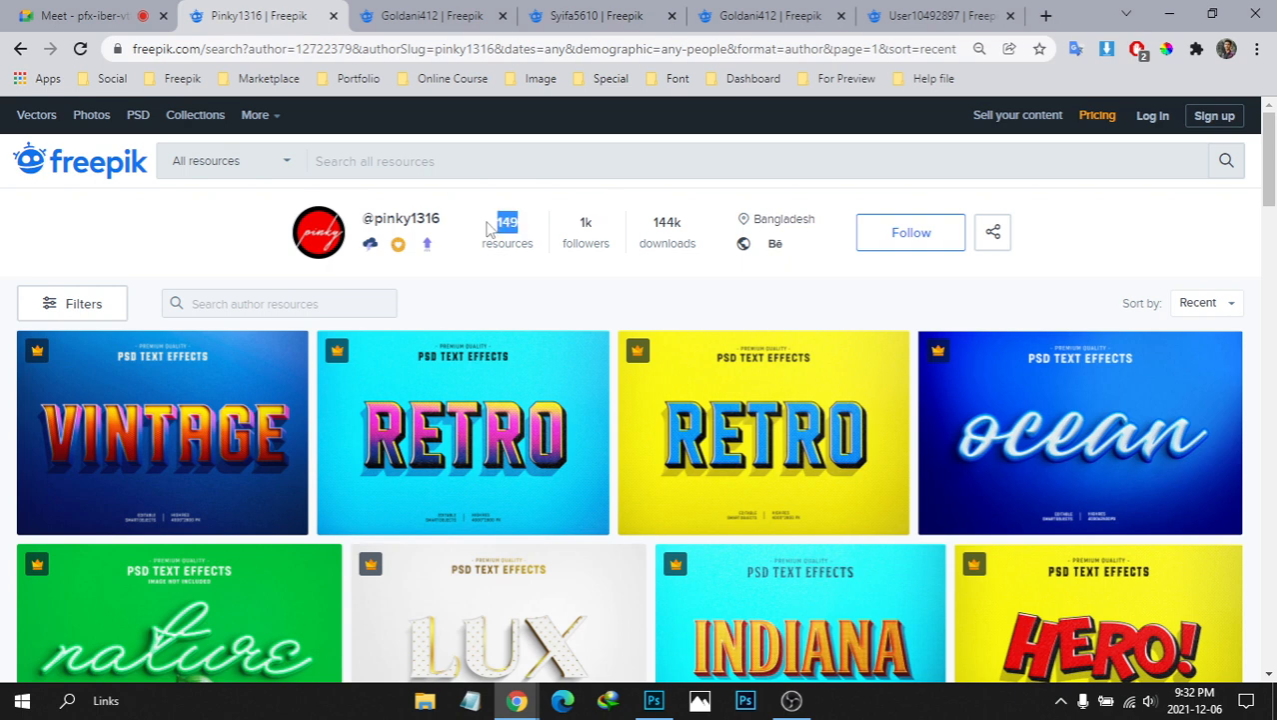
left_click(604, 199)
left_click_drag(1267, 184, 1271, 150)
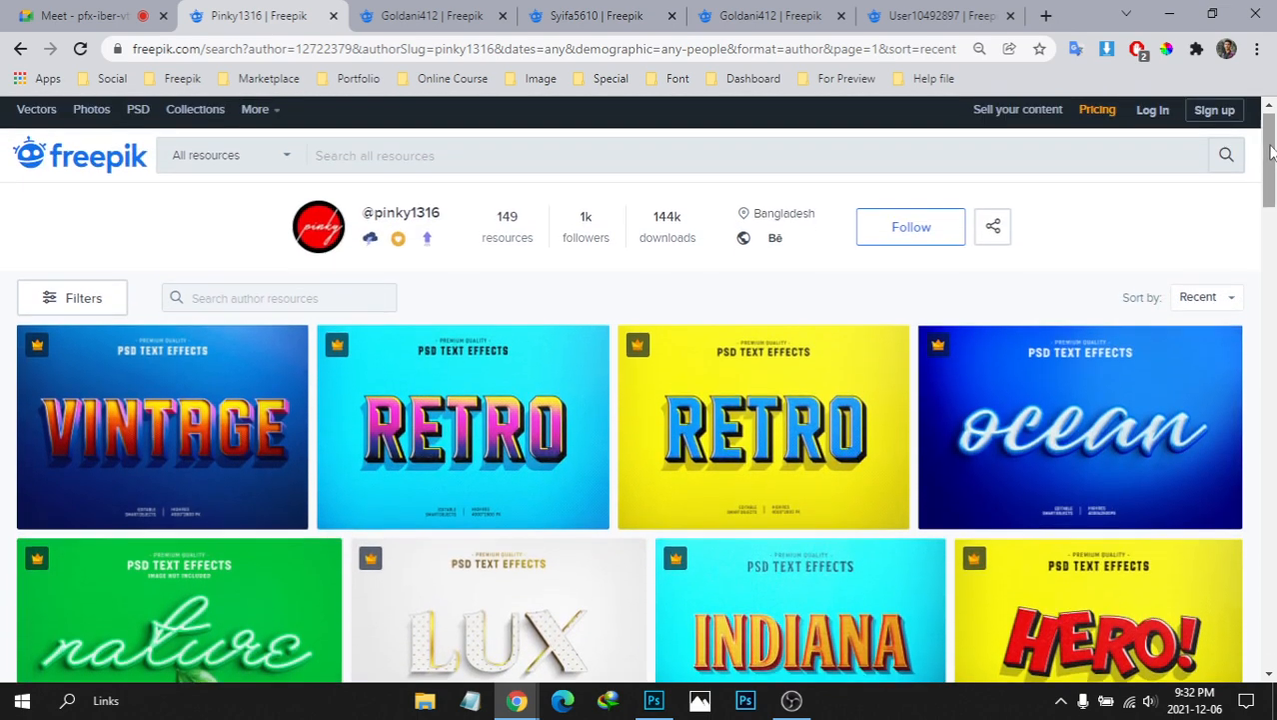
Return to the user10492897 profile and search all Freepik resources for "text effect"
left_click(943, 10)
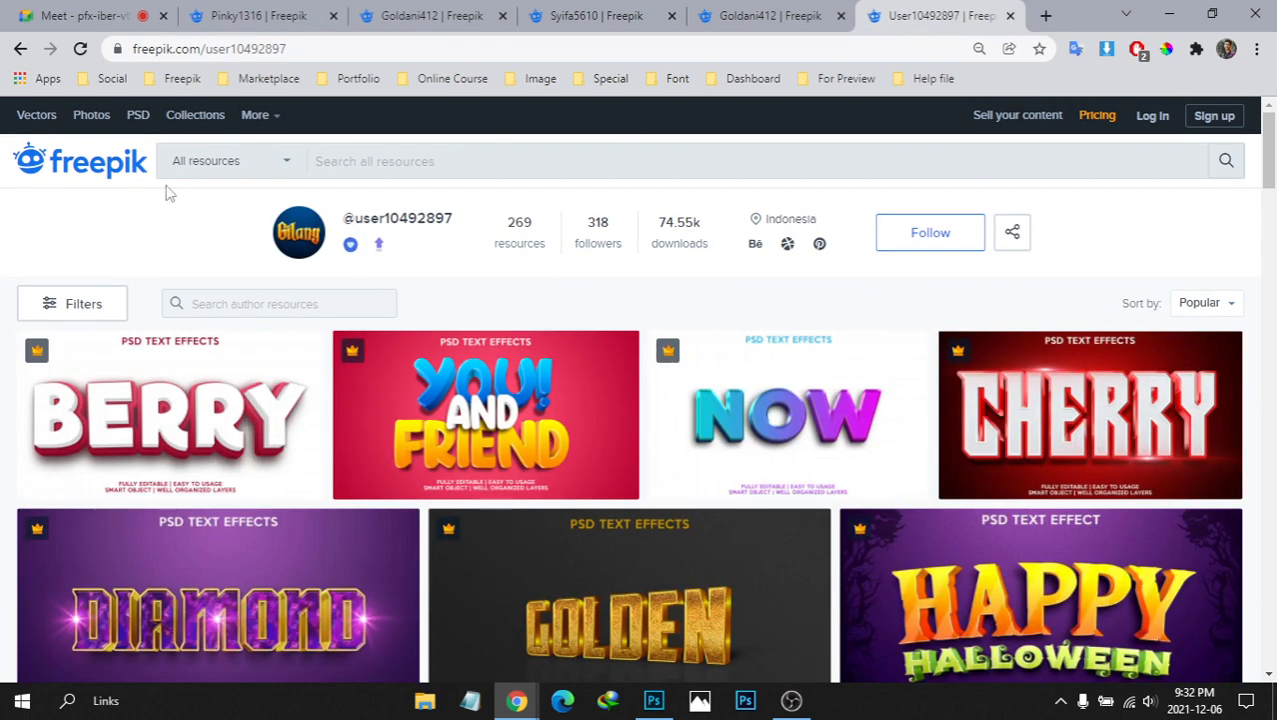
left_click(395, 161)
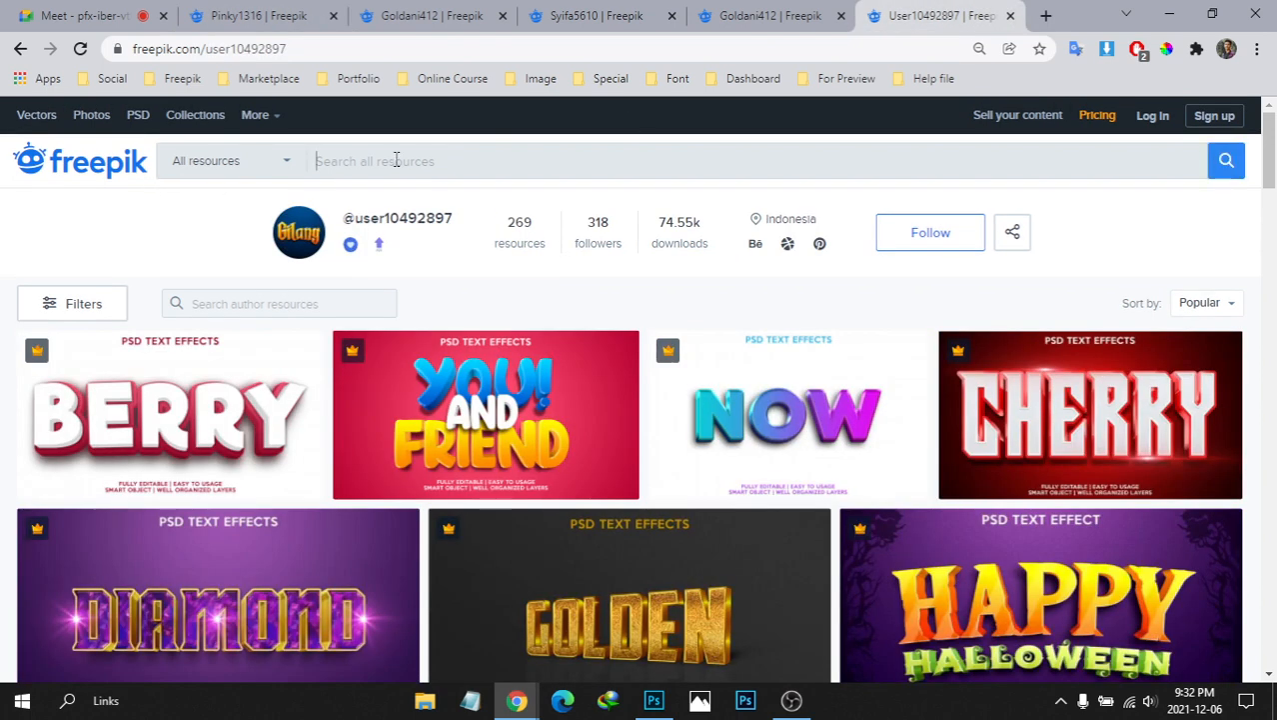
type("text effect")
key("Return")
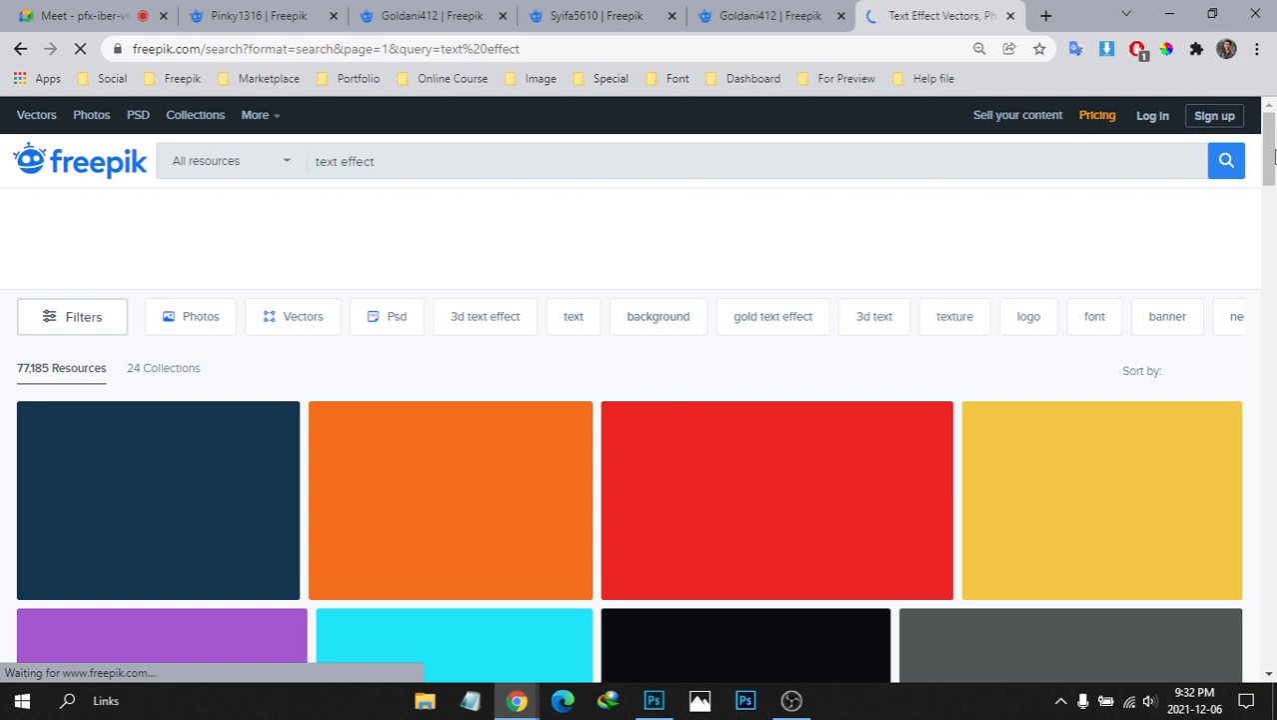
Browse the text effect search results, preview the Type text style effect, close it and look further through the results
scroll(1272, 155, "down", 1)
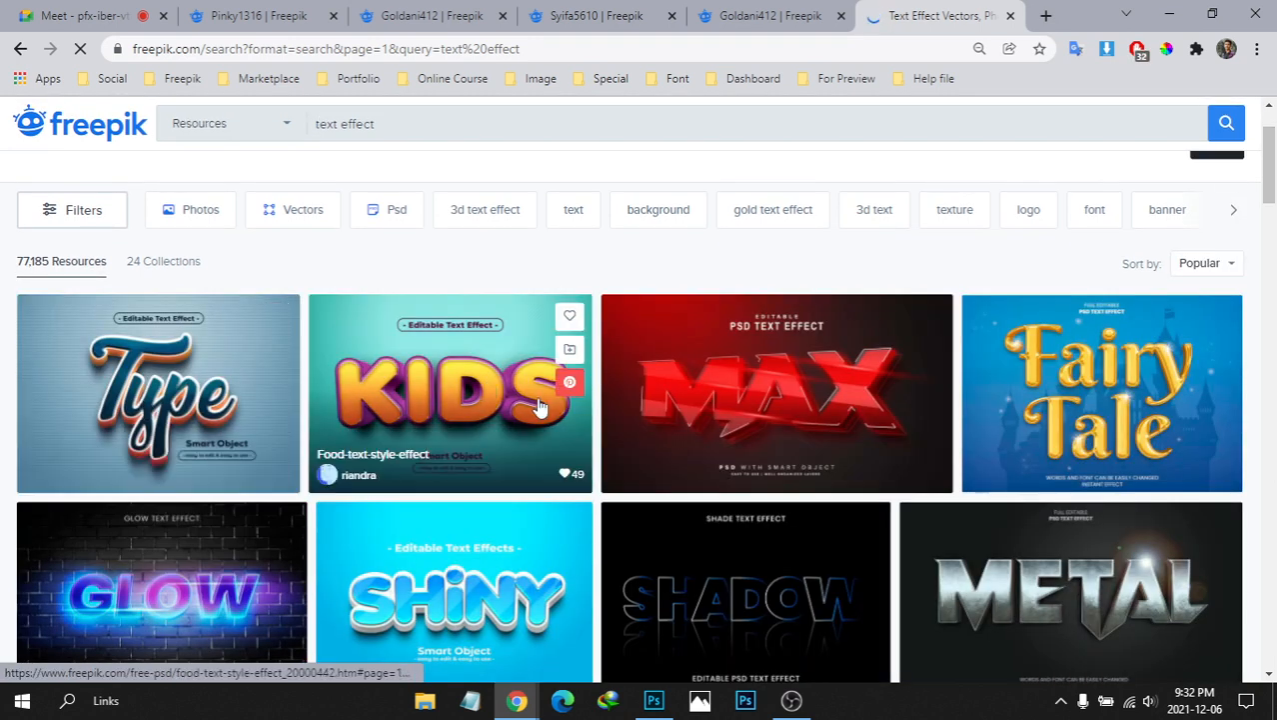
scroll(1270, 222, "down", 2)
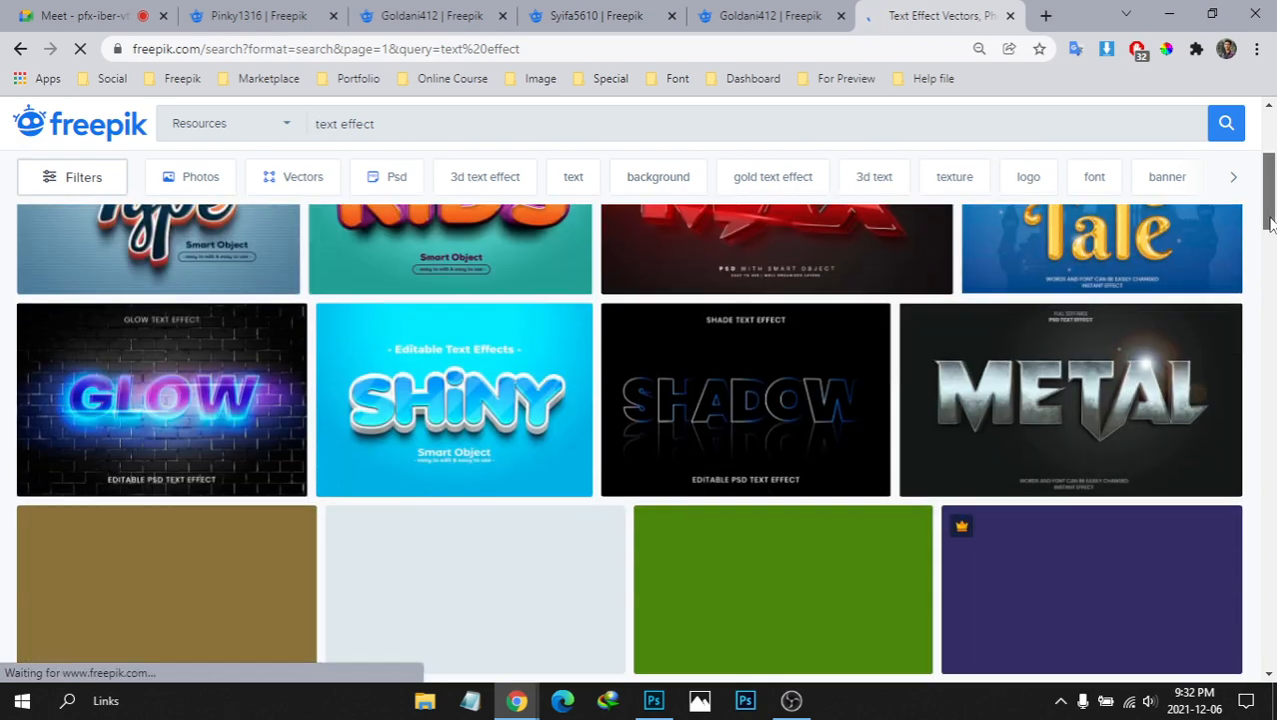
scroll(1270, 222, "down", 2)
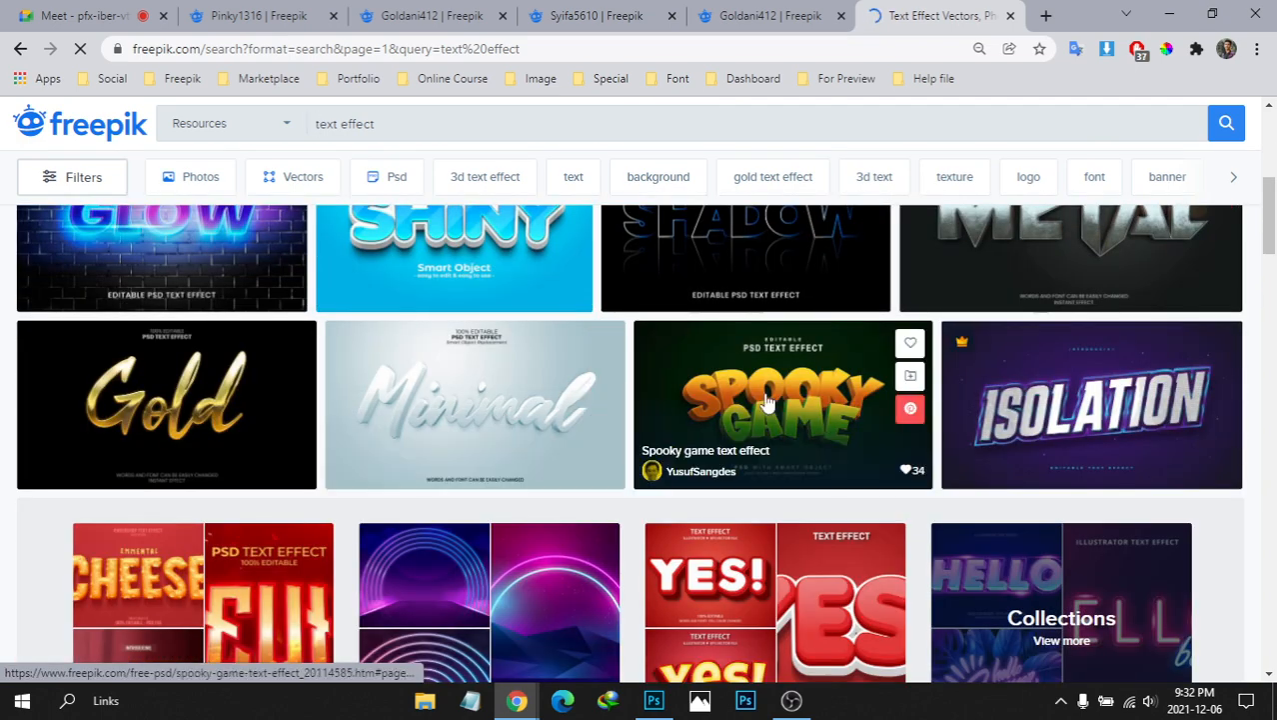
scroll(1150, 252, "up", 3)
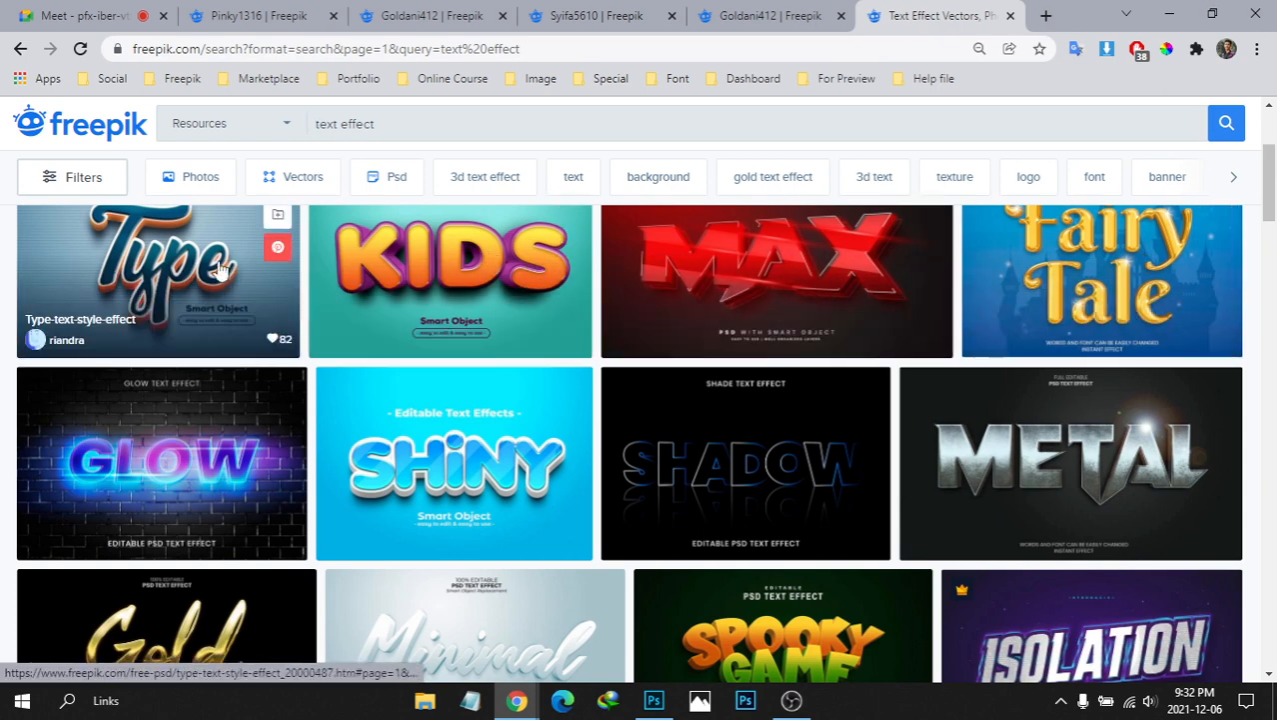
scroll(195, 375, "up", 1)
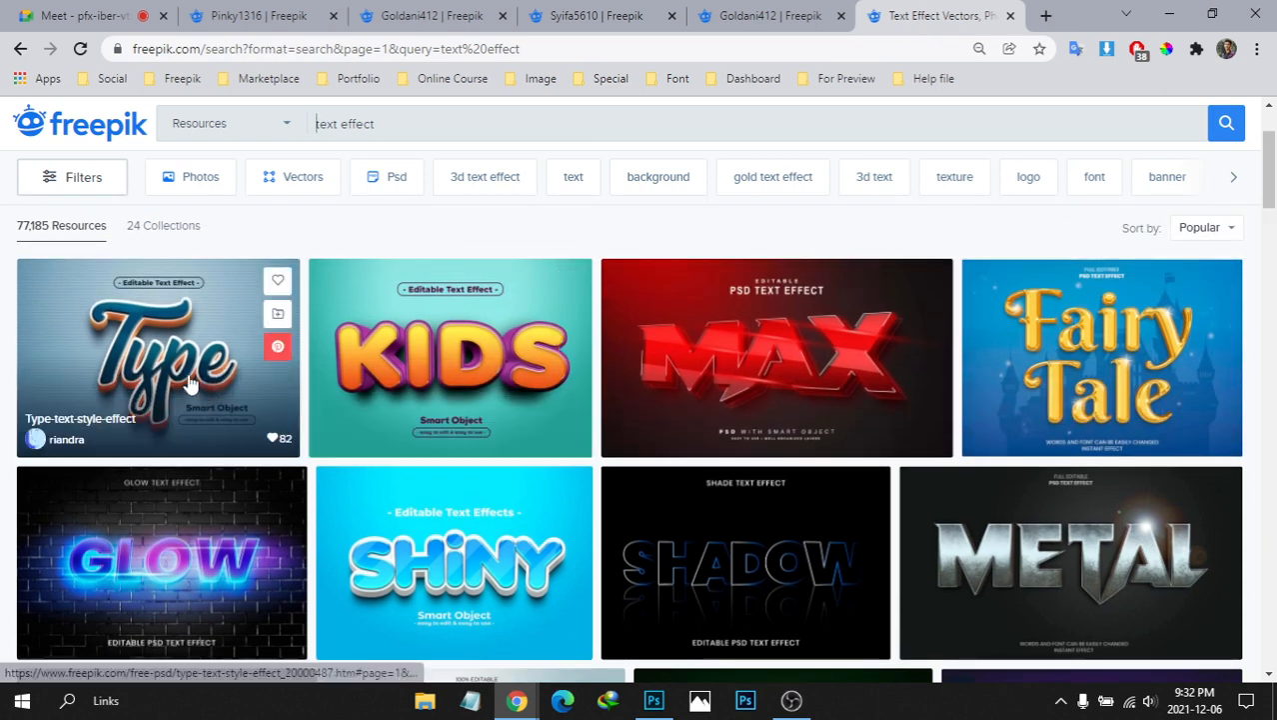
left_click(145, 345)
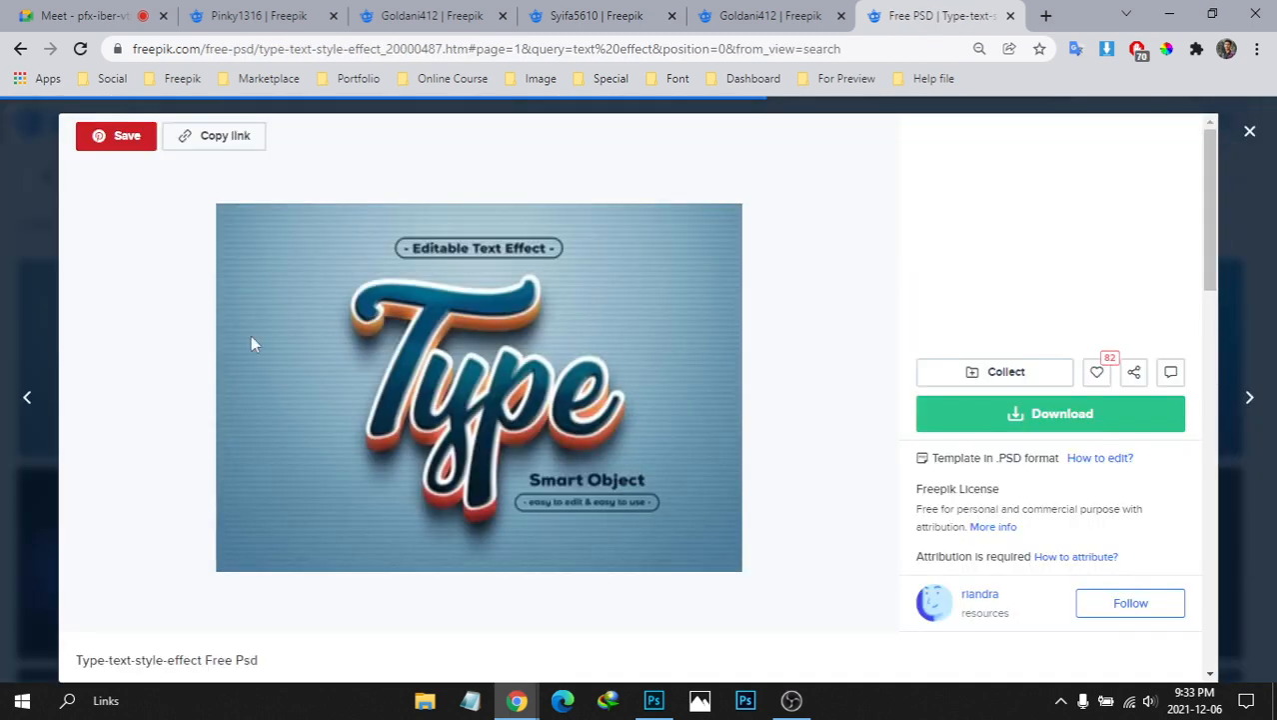
left_click(1251, 133)
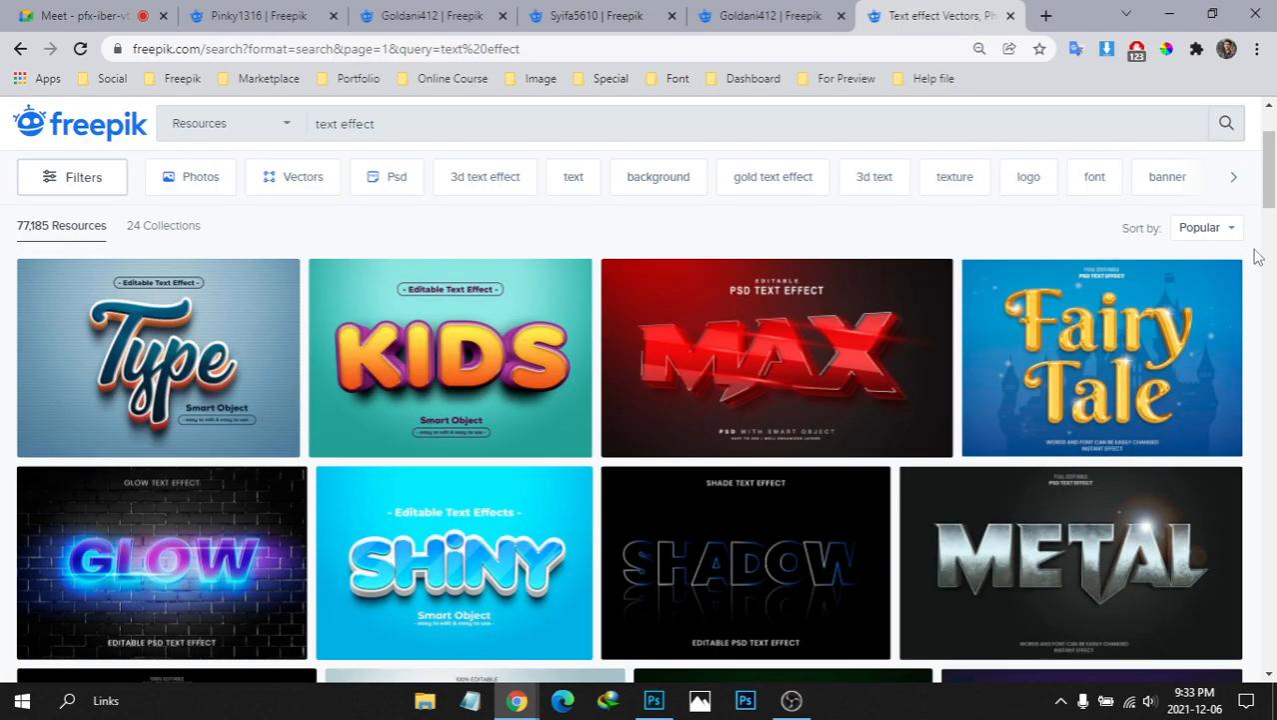
left_click_drag(1270, 179, 1272, 285)
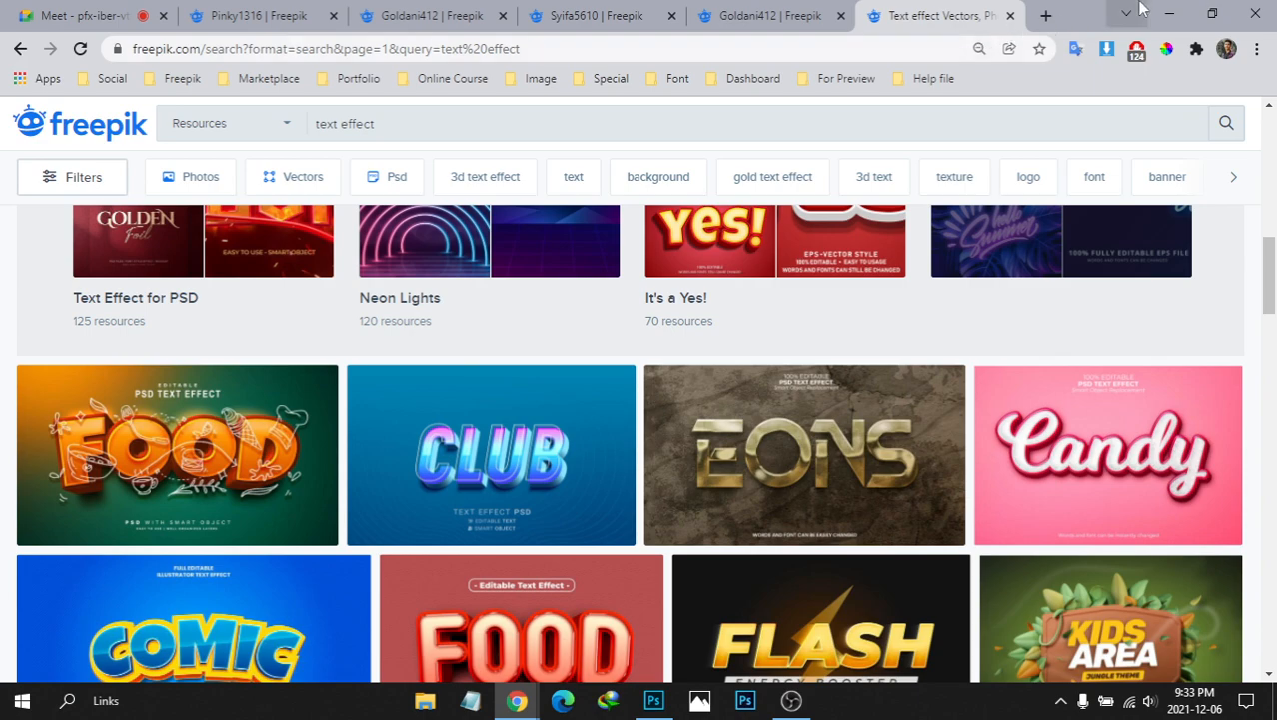
Switch to Photoshop and create a new 2000 x 1250 pixel document at 300 pixels/inch in RGB Color, 8 bit, with a white background
left_click(1168, 12)
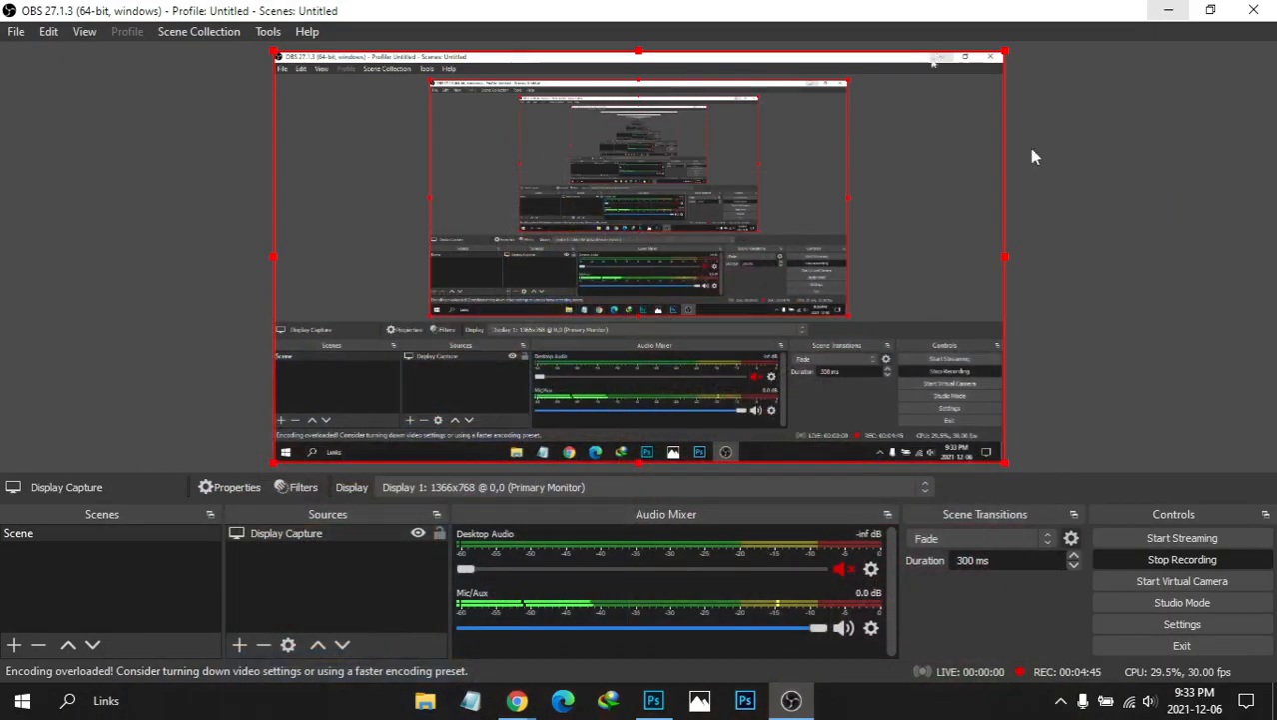
left_click(655, 699)
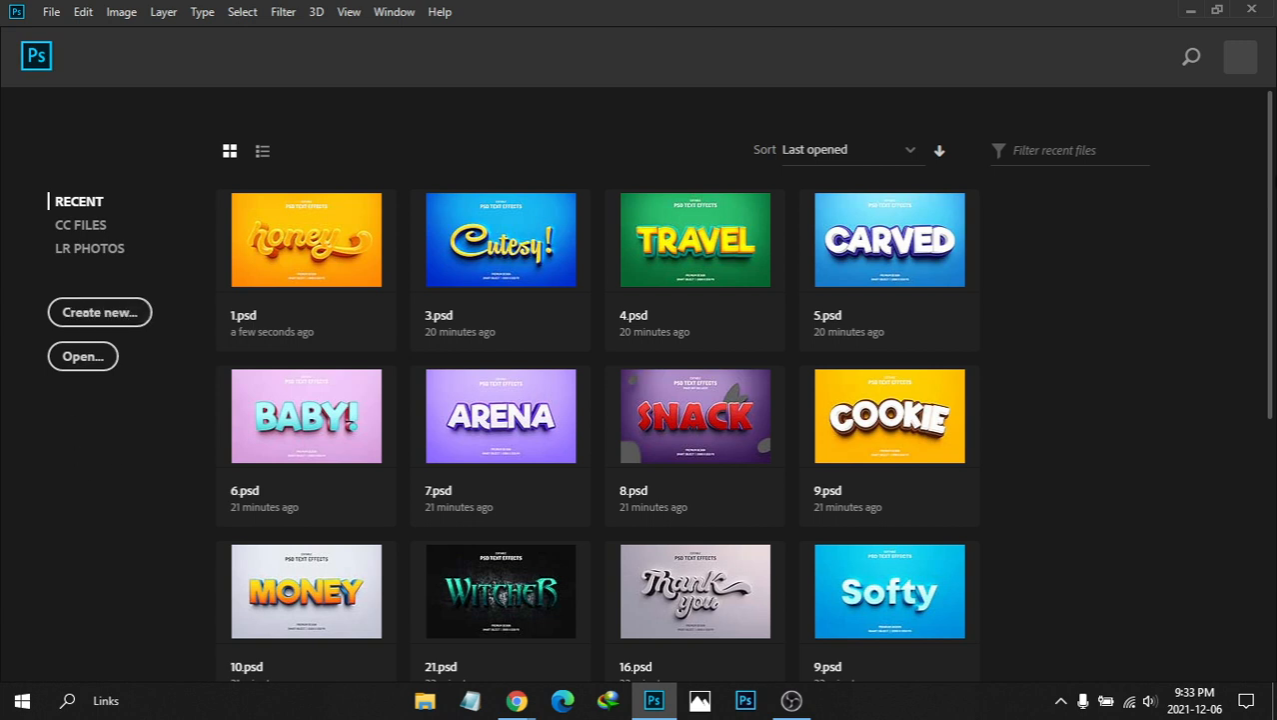
mouse_move(1274, 177)
left_mouse_down()
mouse_move(1274, 195)
mouse_move(1274, 152)
left_mouse_up()
left_click(85, 320)
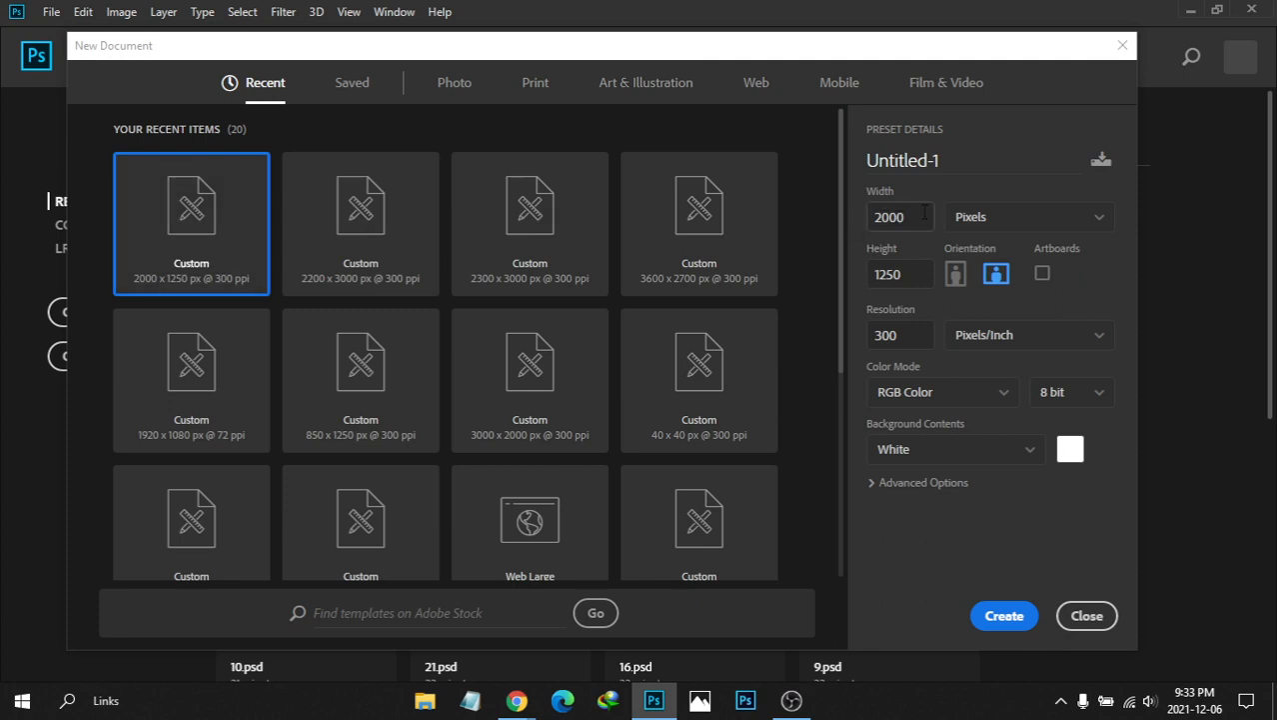
left_click(895, 273)
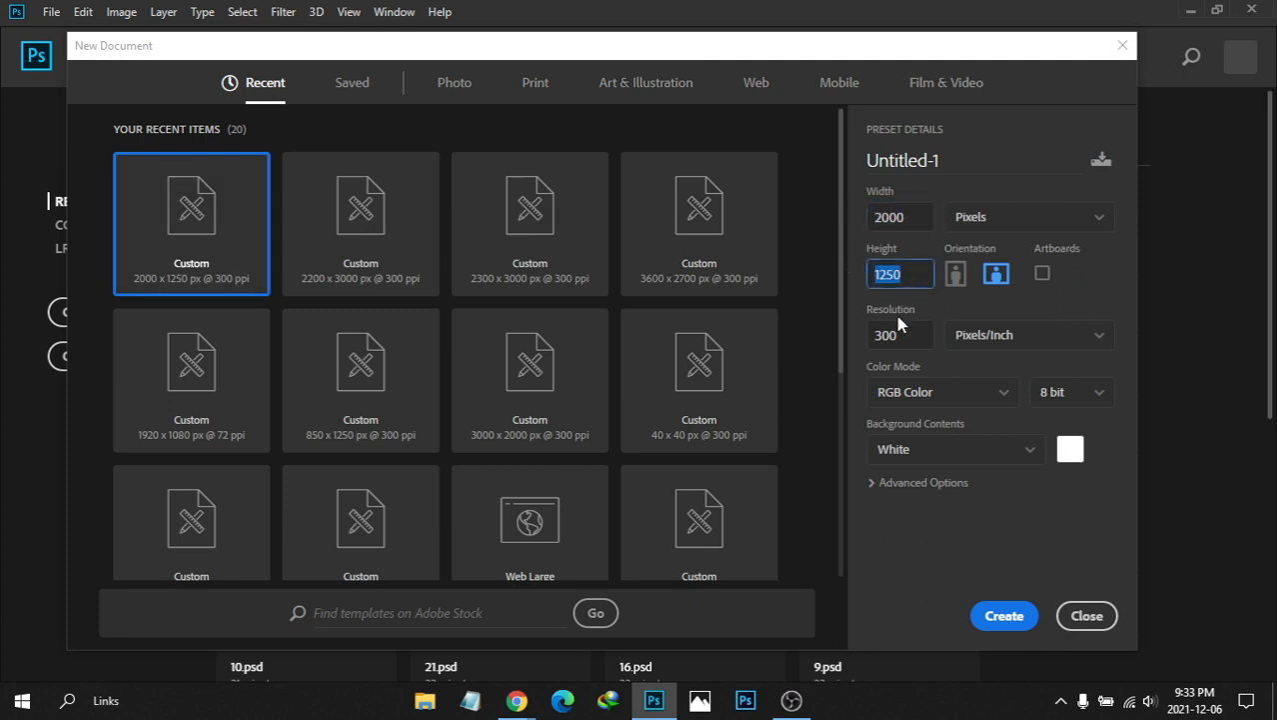
left_click(911, 335)
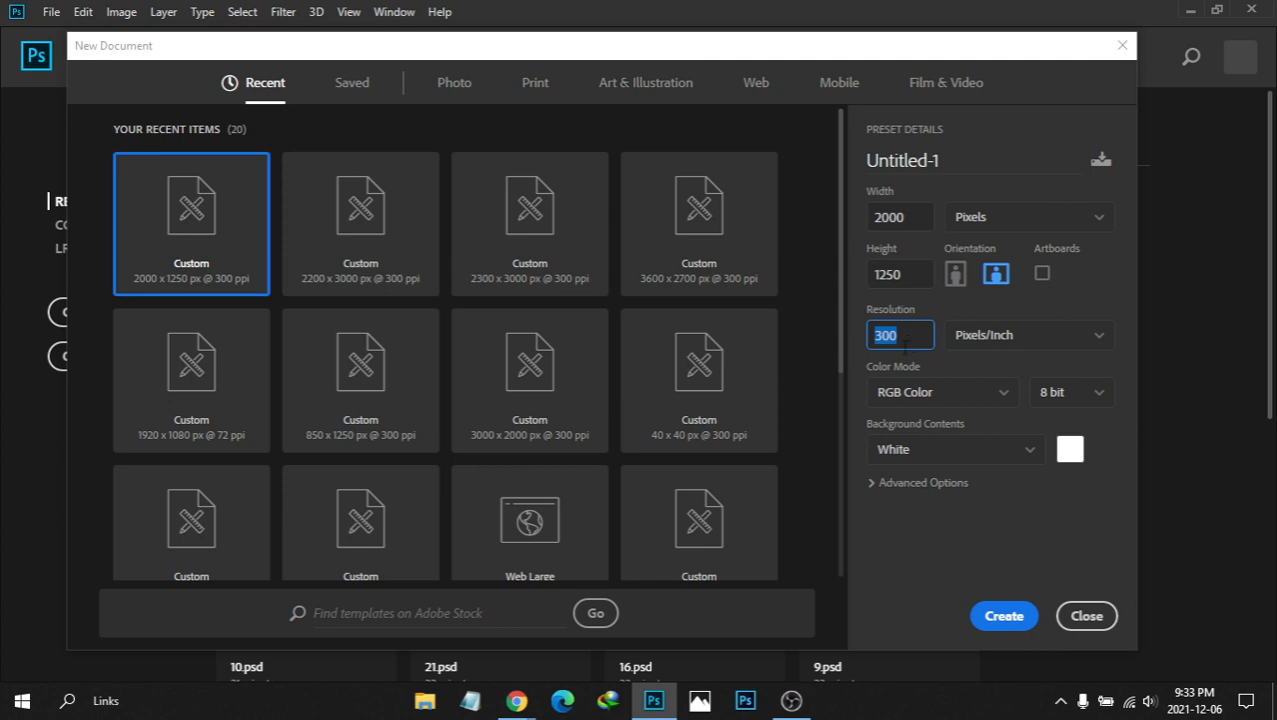
left_click(939, 393)
left_click(940, 393)
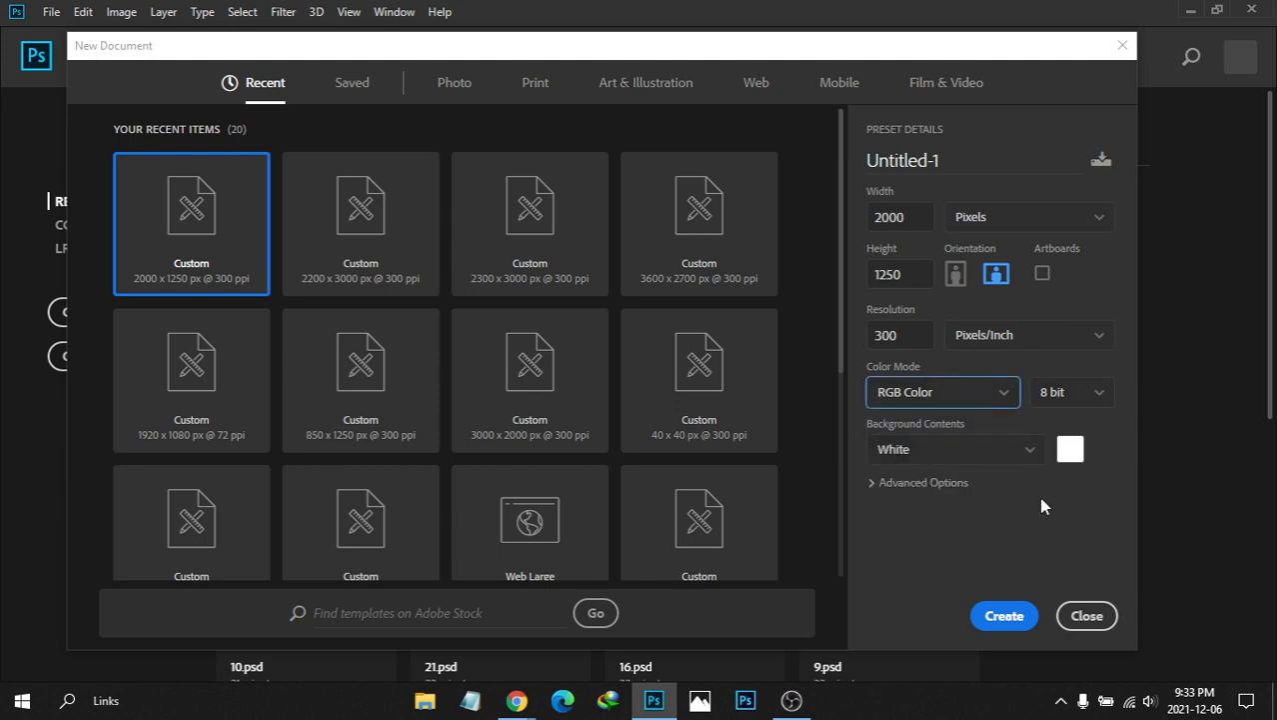
left_click(1004, 618)
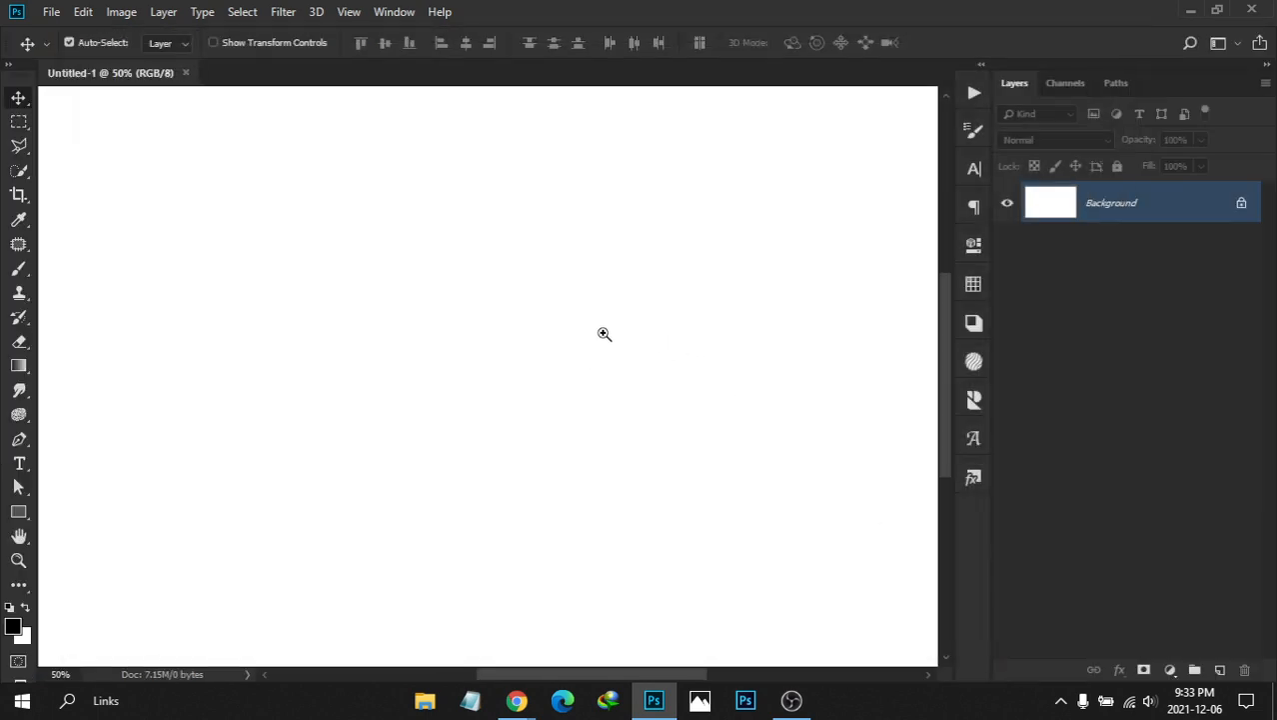
Add a Solid Color fill layer with its brightness set to 98%, giving the off-white #fafafa
left_click_drag(602, 333, 565, 314)
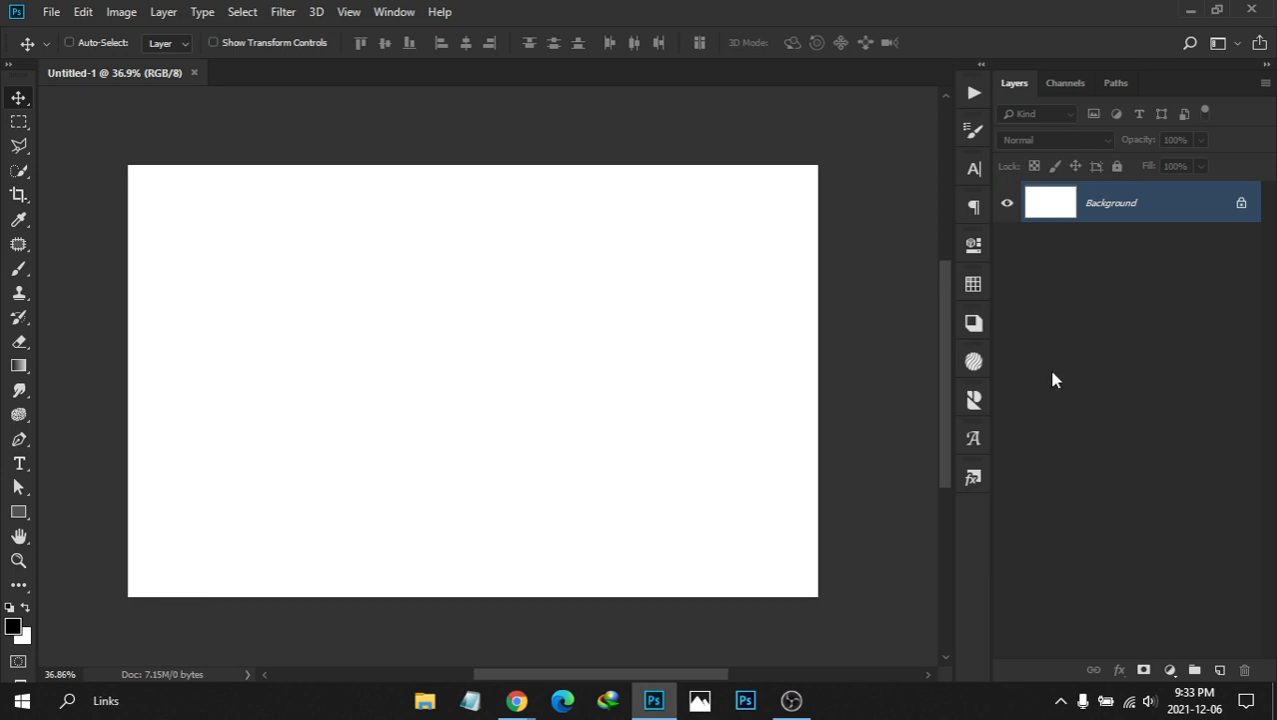
left_click(1171, 668)
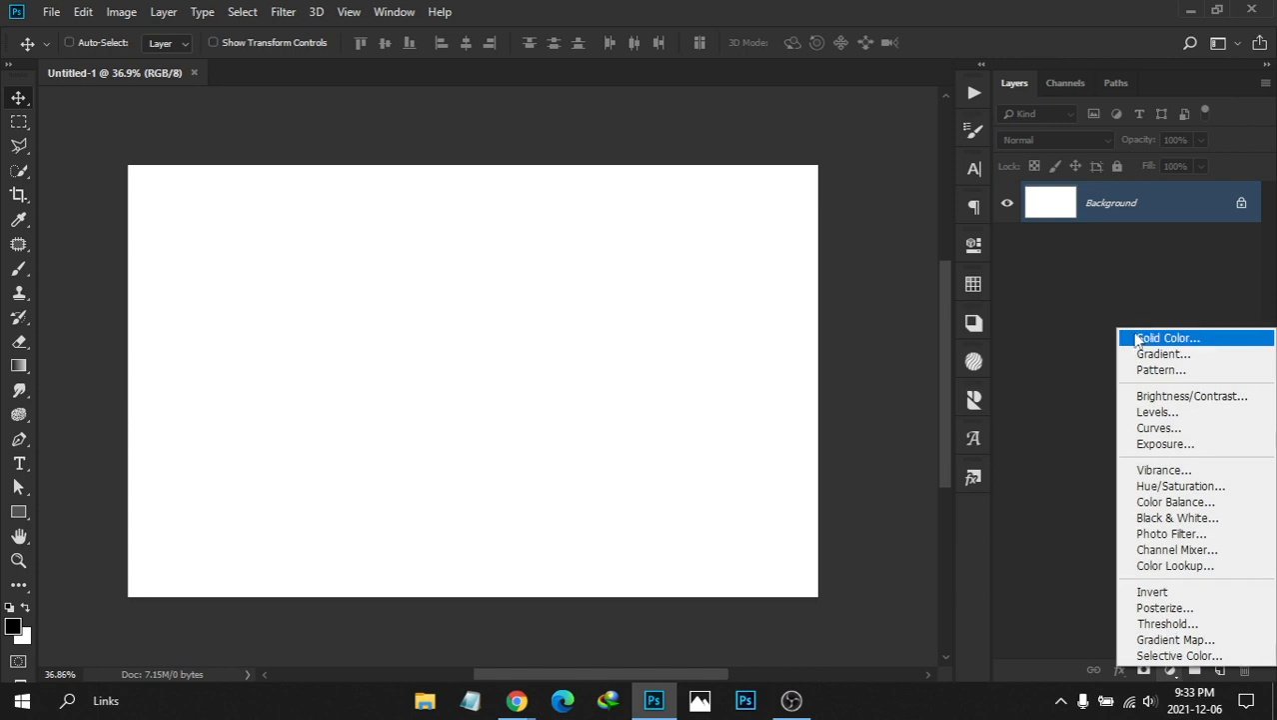
left_click(1090, 336)
type("ffffff")
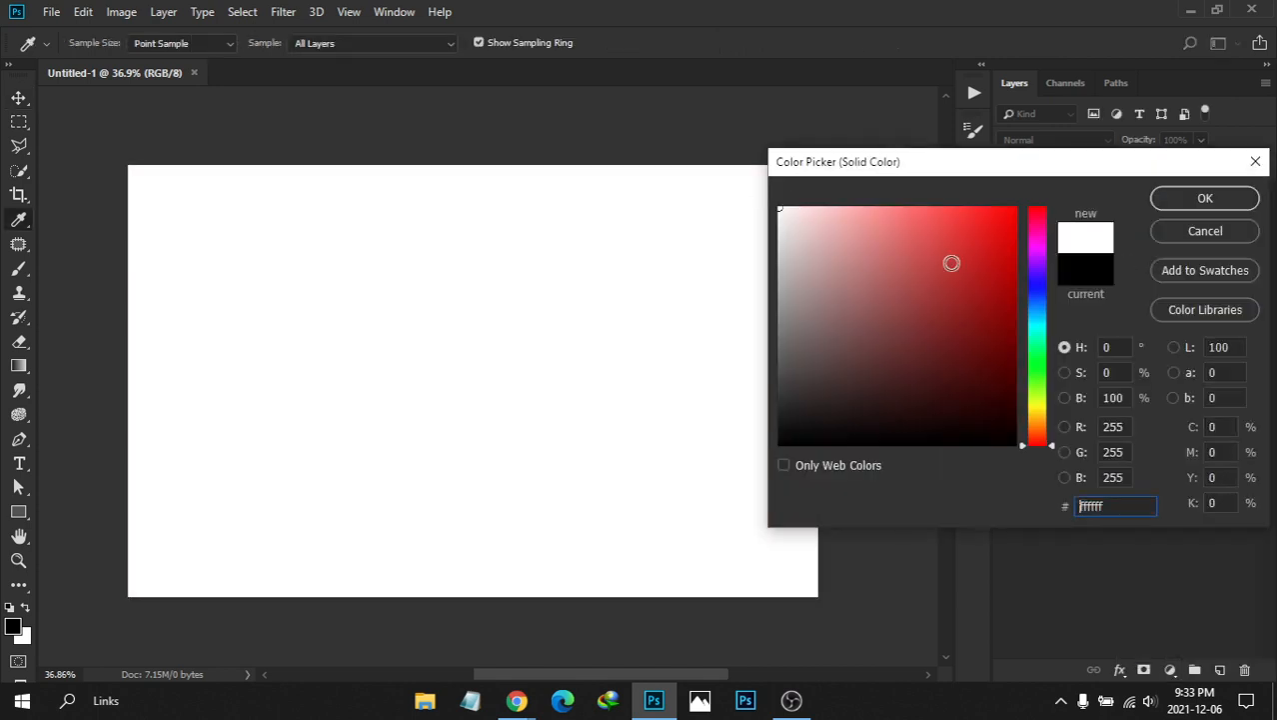
left_click(1119, 397)
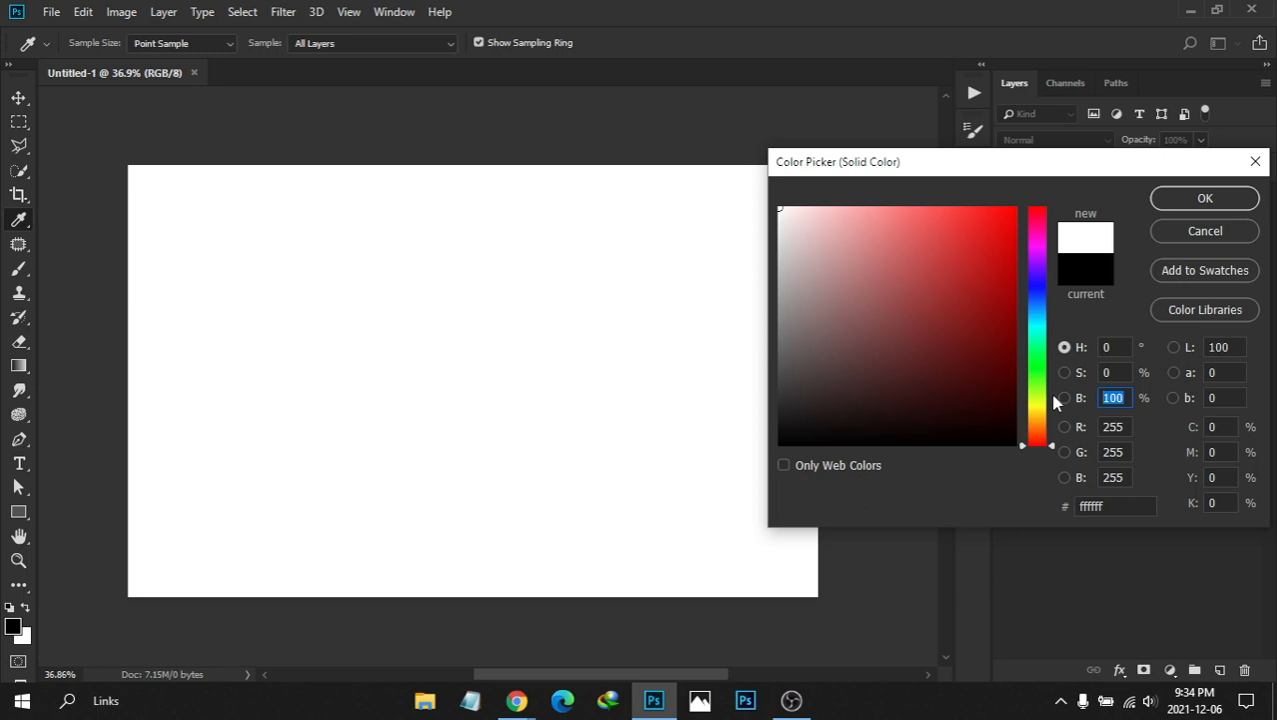
type("9")
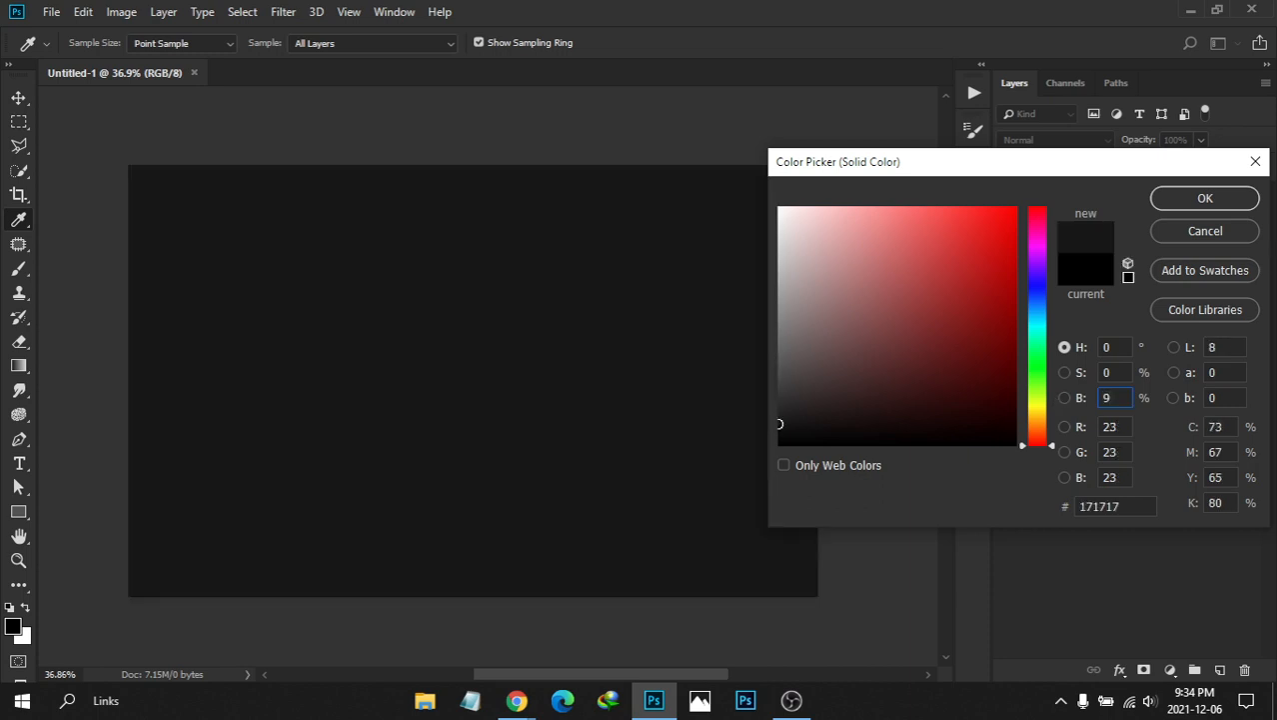
type("8")
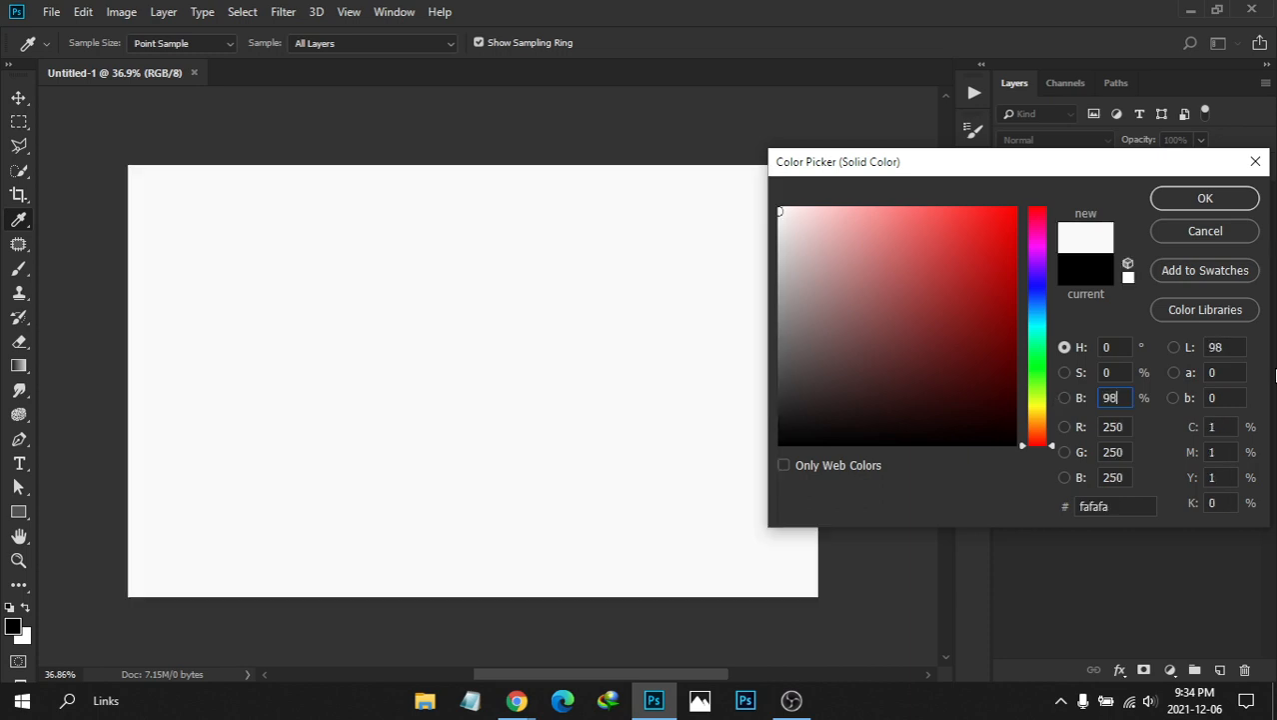
left_click(1203, 200)
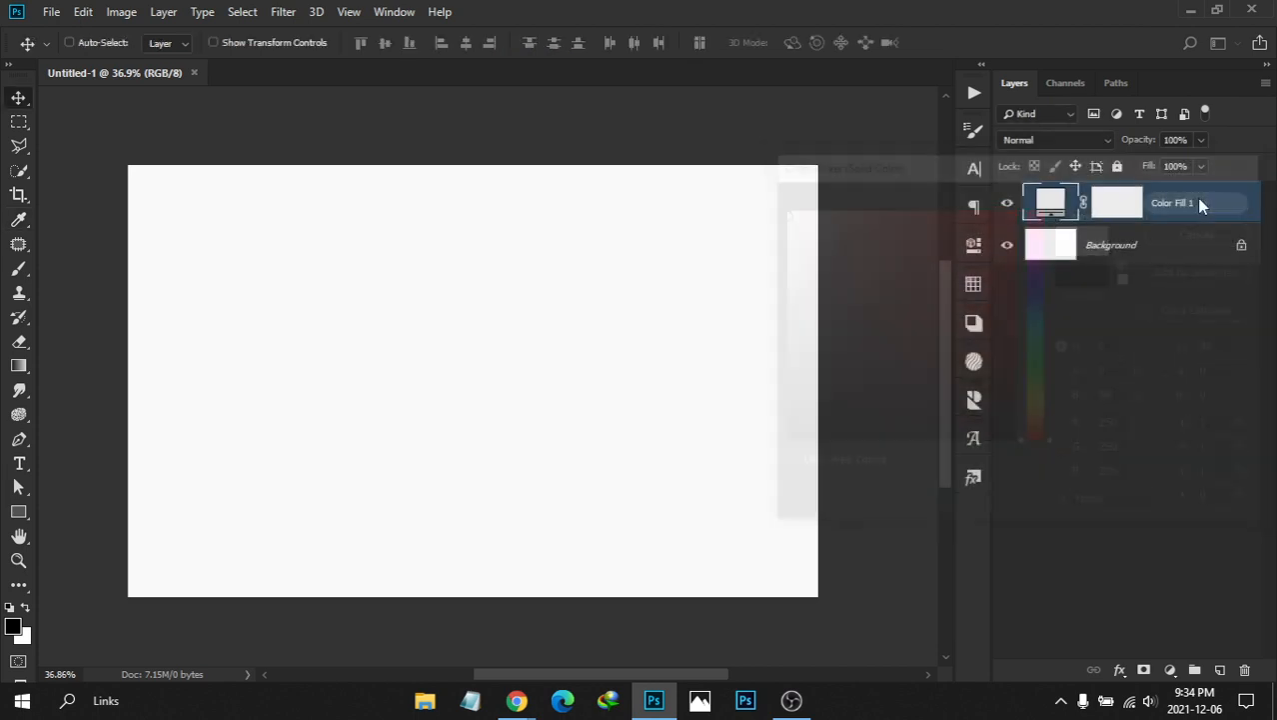
Delete the locked Background layer and remove the layer mask from the off-white Color Fill 1 layer
left_click(1162, 250)
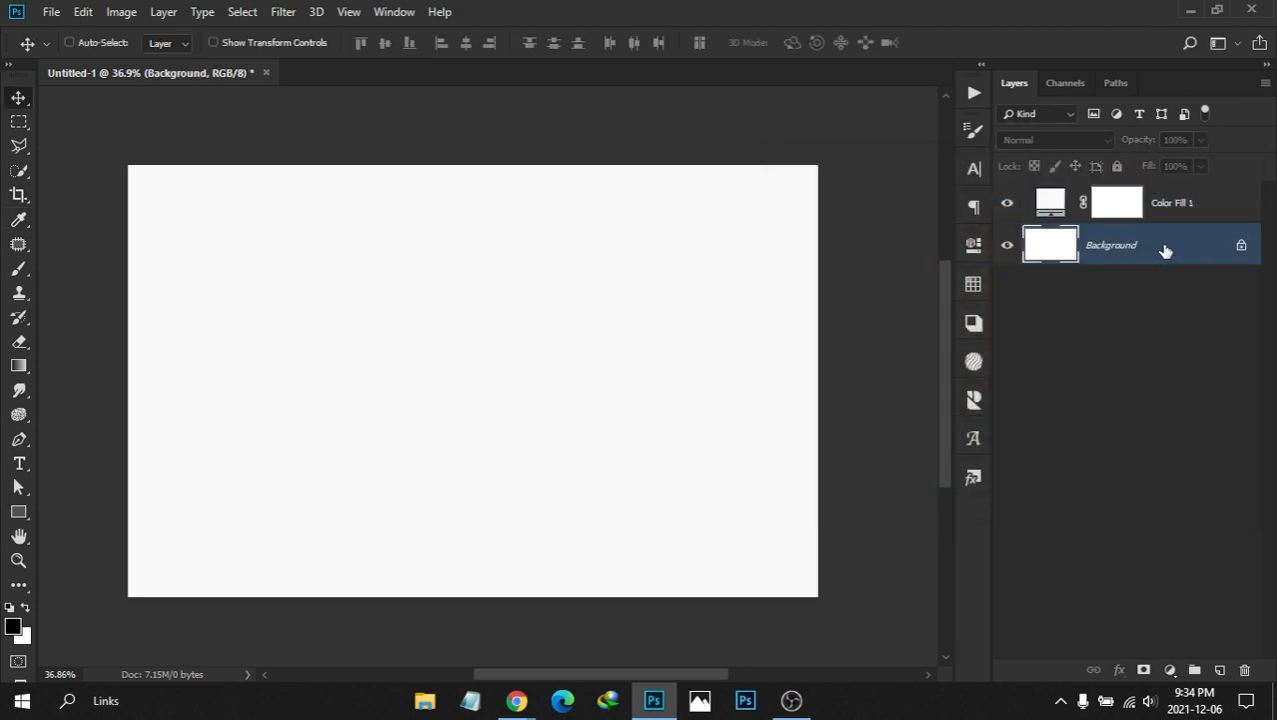
left_click_drag(1186, 251, 1244, 669)
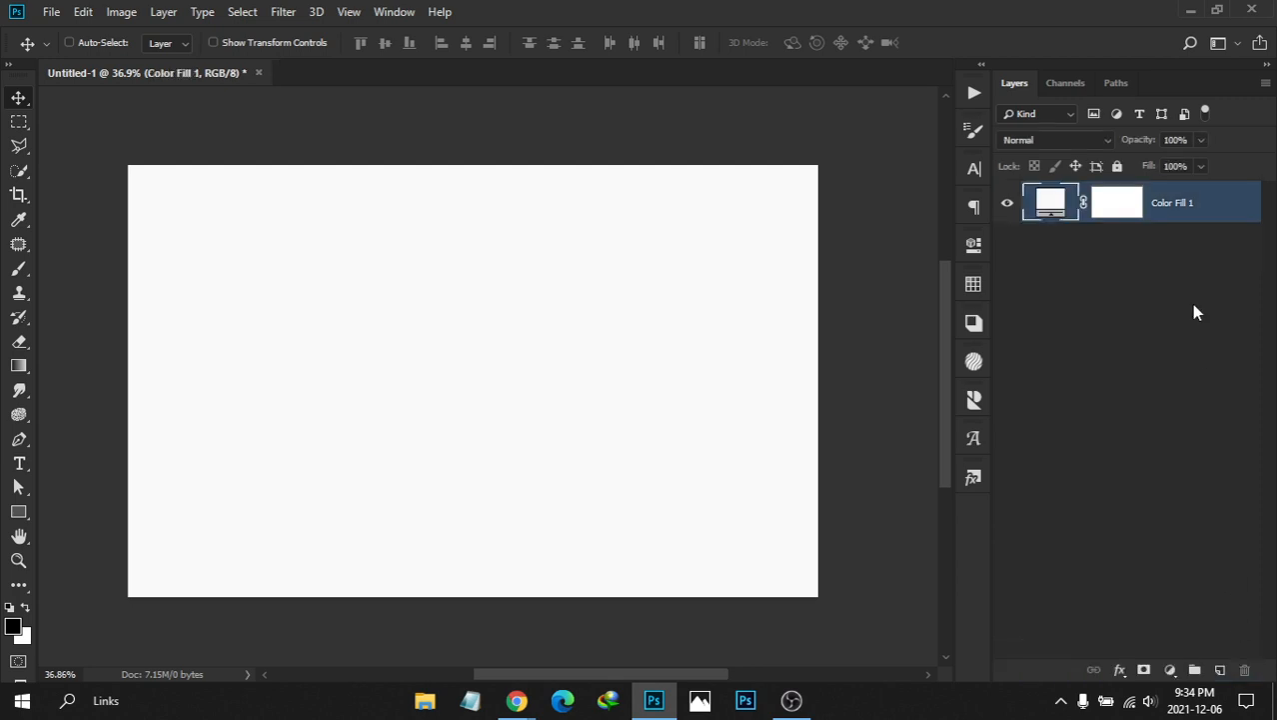
left_click(1118, 204)
right_click(1116, 204)
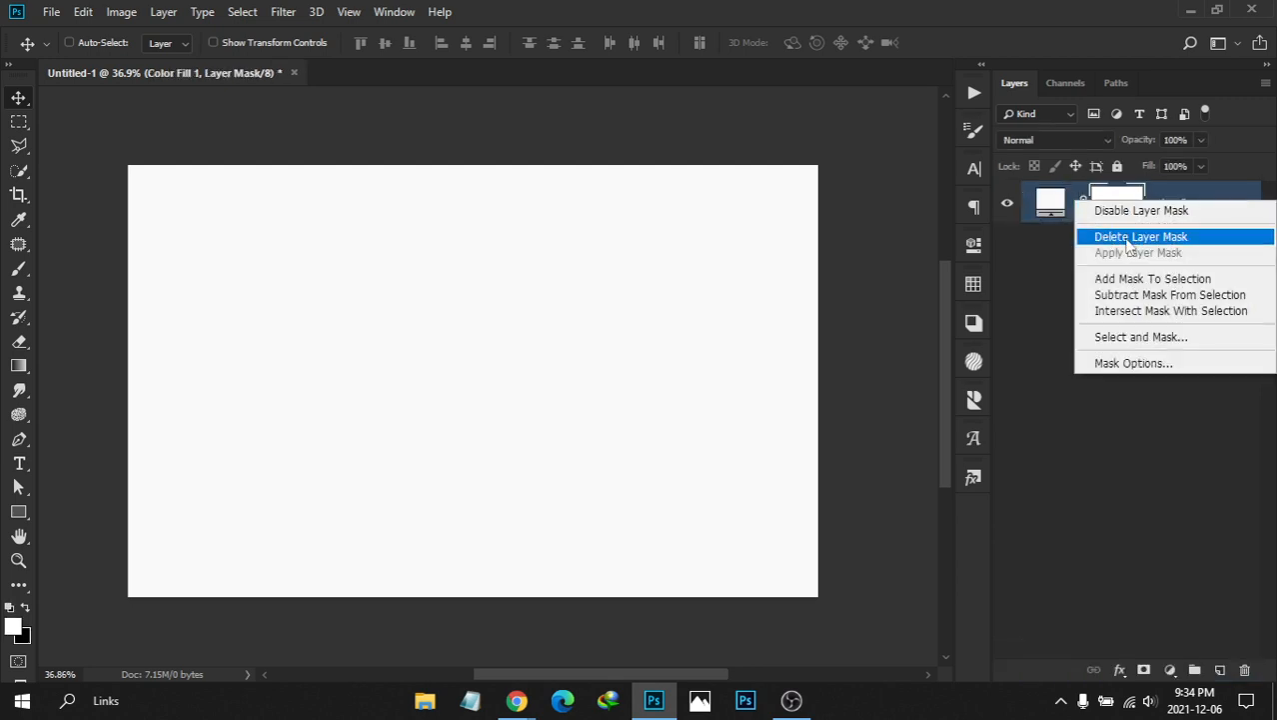
left_click(1128, 238)
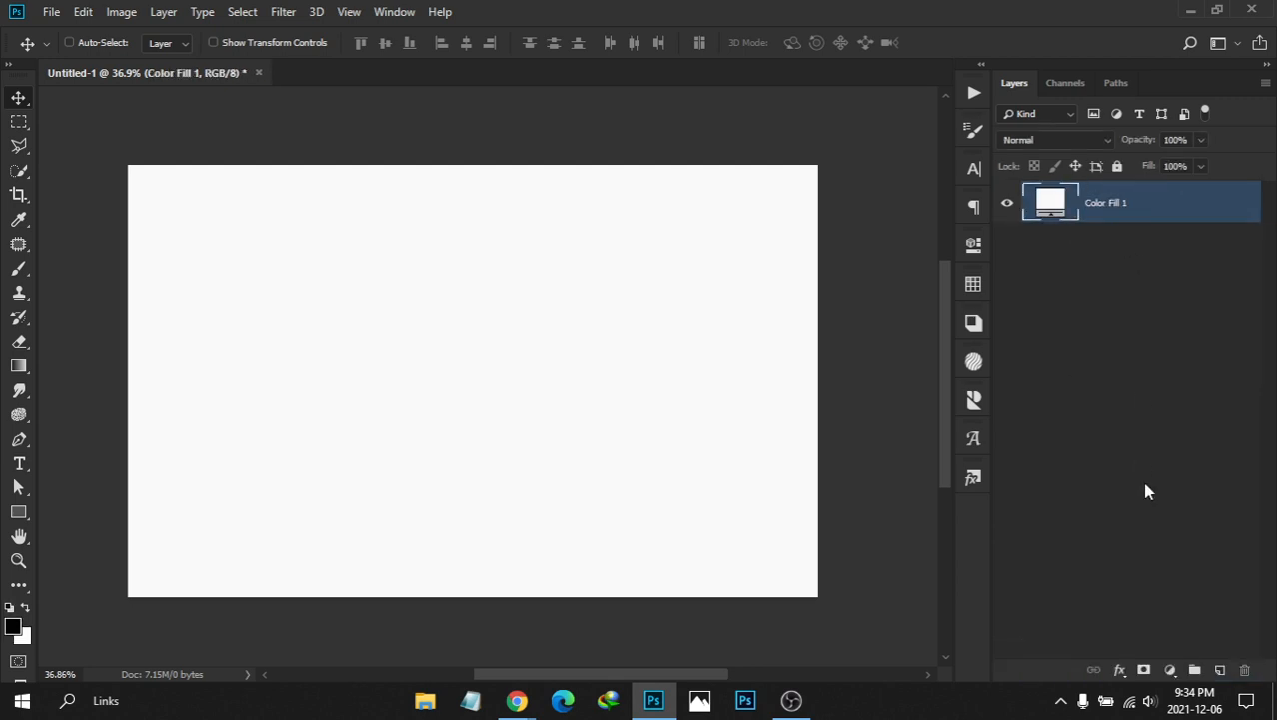
Convert the Color Fill 1 layer to a smart object and apply Add Noise at 8%, Uniform and Monochromatic
right_click(1161, 201)
left_click(1039, 228)
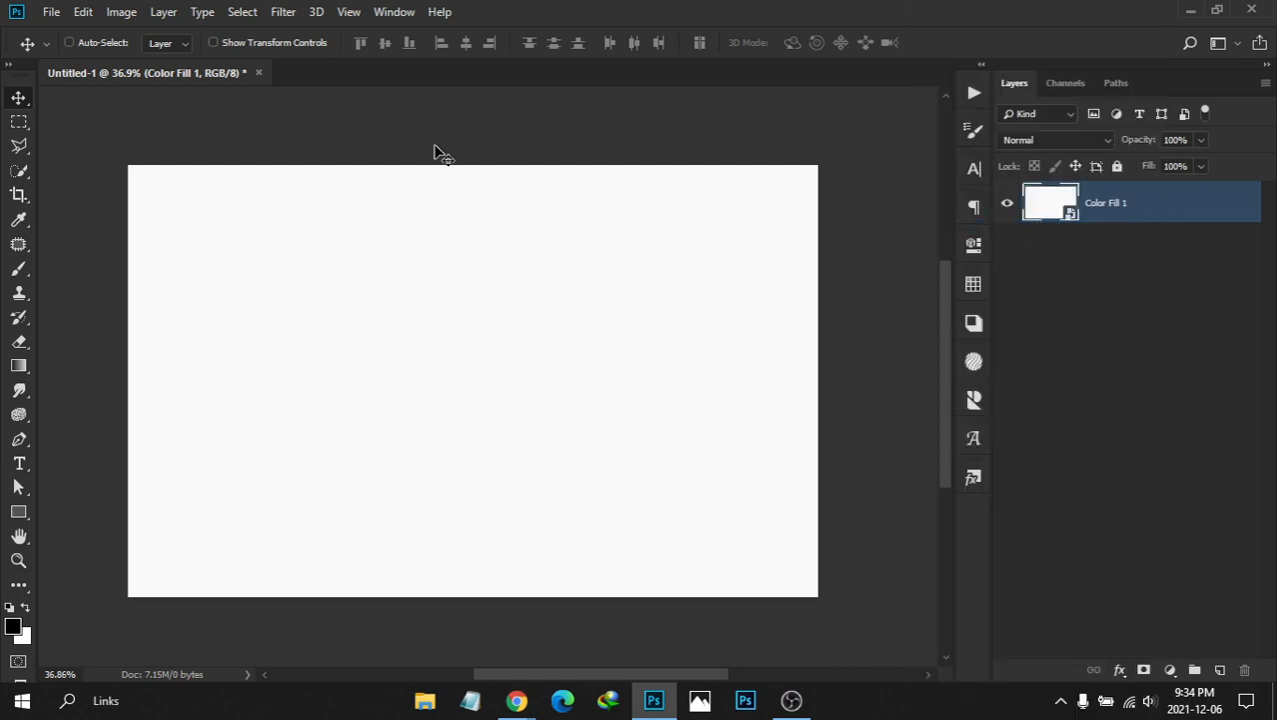
mouse_move(433, 253)
left_mouse_down()
mouse_move(456, 261)
mouse_move(435, 259)
left_mouse_up()
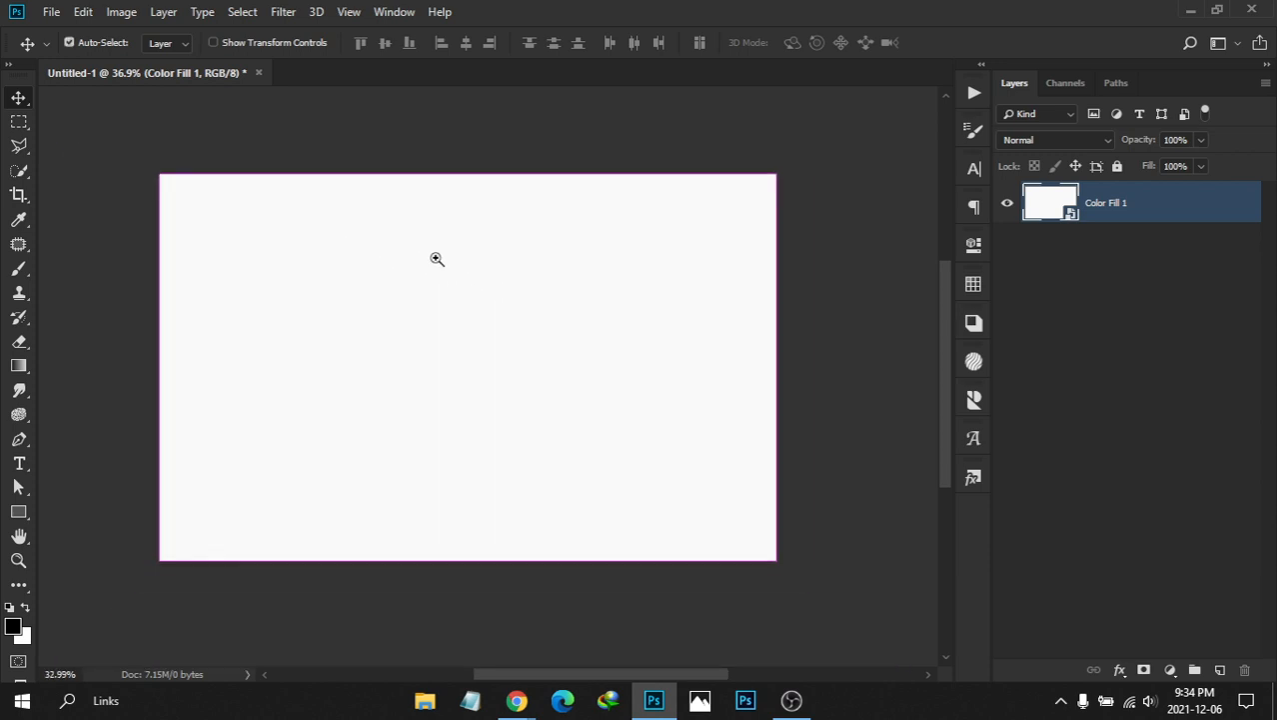
left_click_drag(522, 287, 516, 284)
left_click_drag(435, 297, 511, 315)
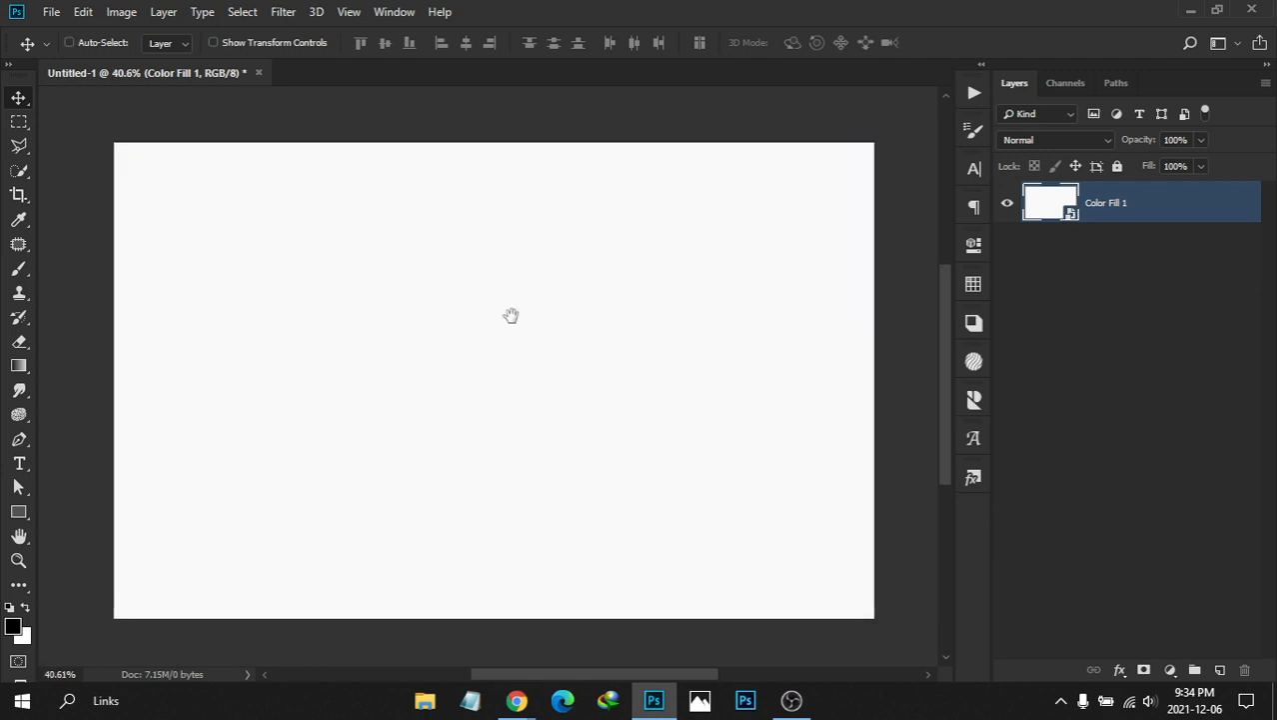
left_click(286, 12)
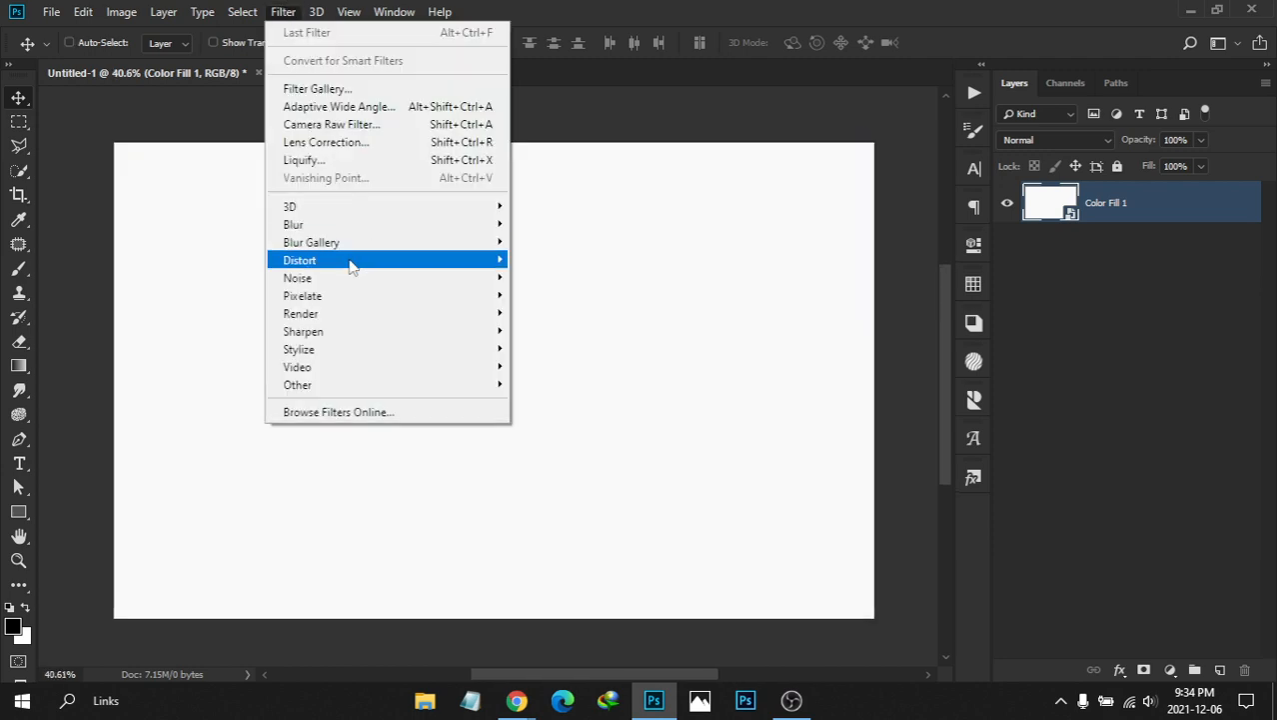
mouse_move(483, 282)
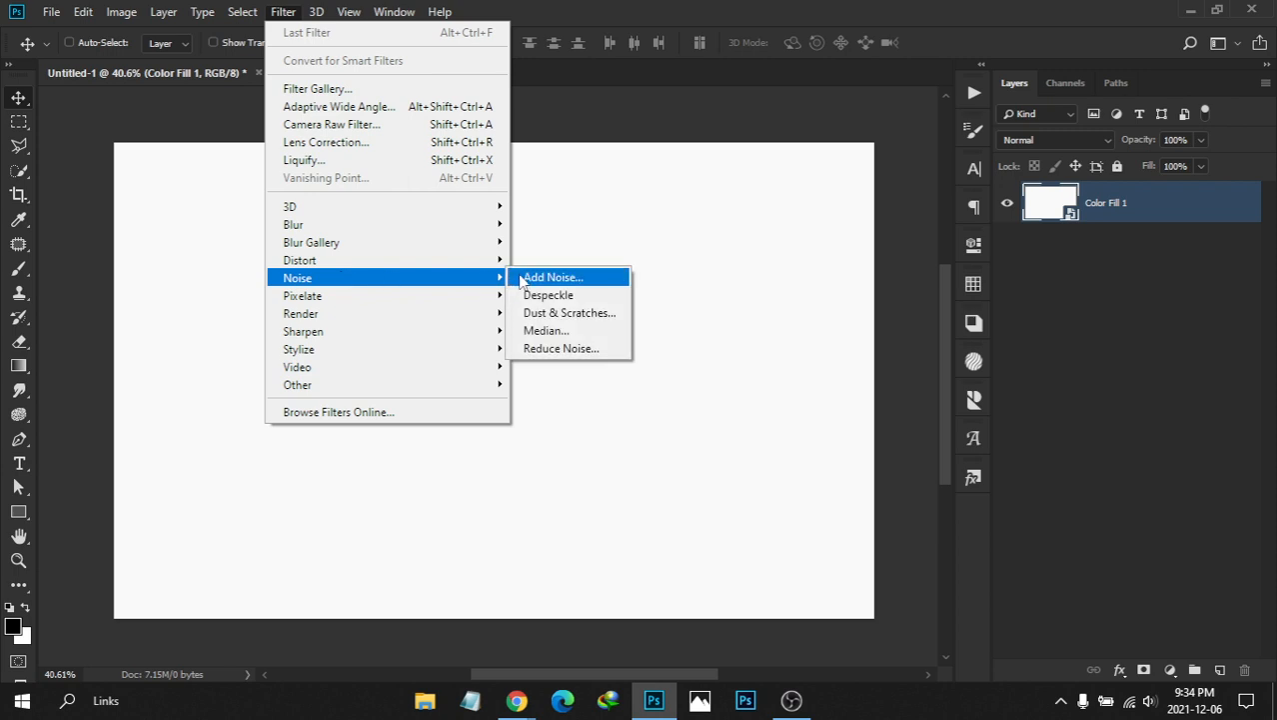
left_click(531, 277)
left_click_drag(633, 90, 829, 101)
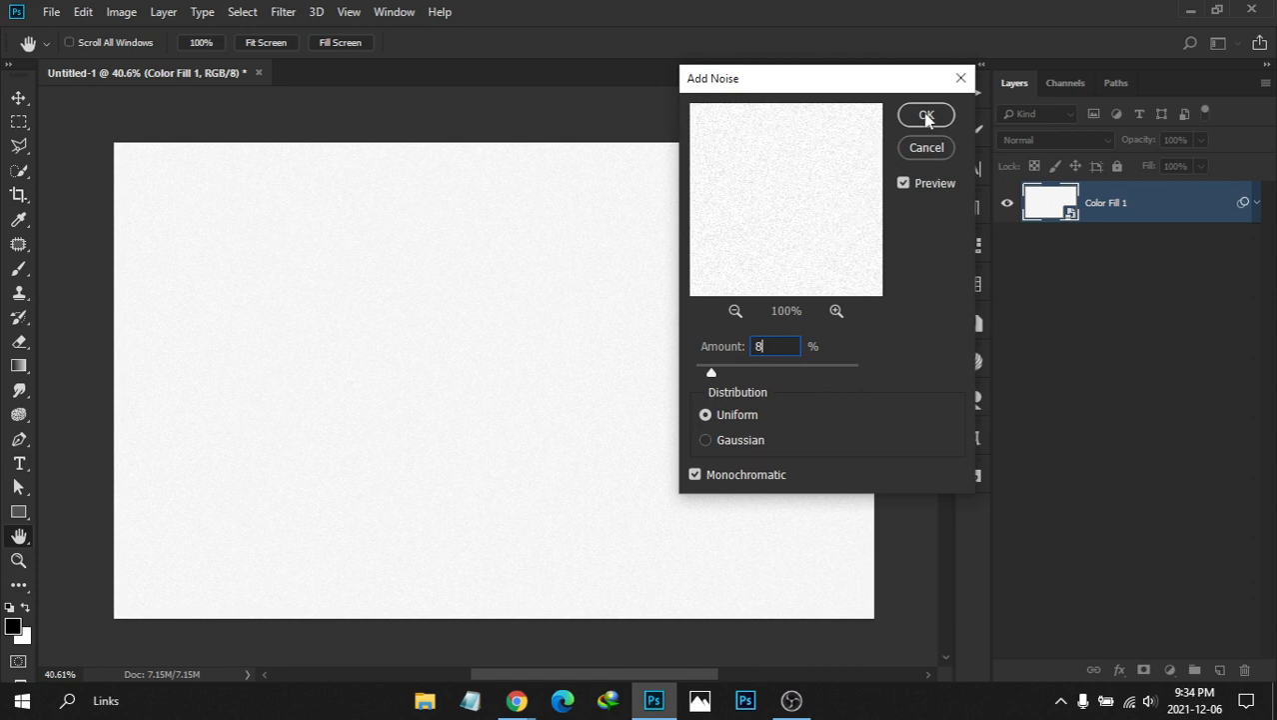
left_click(926, 117)
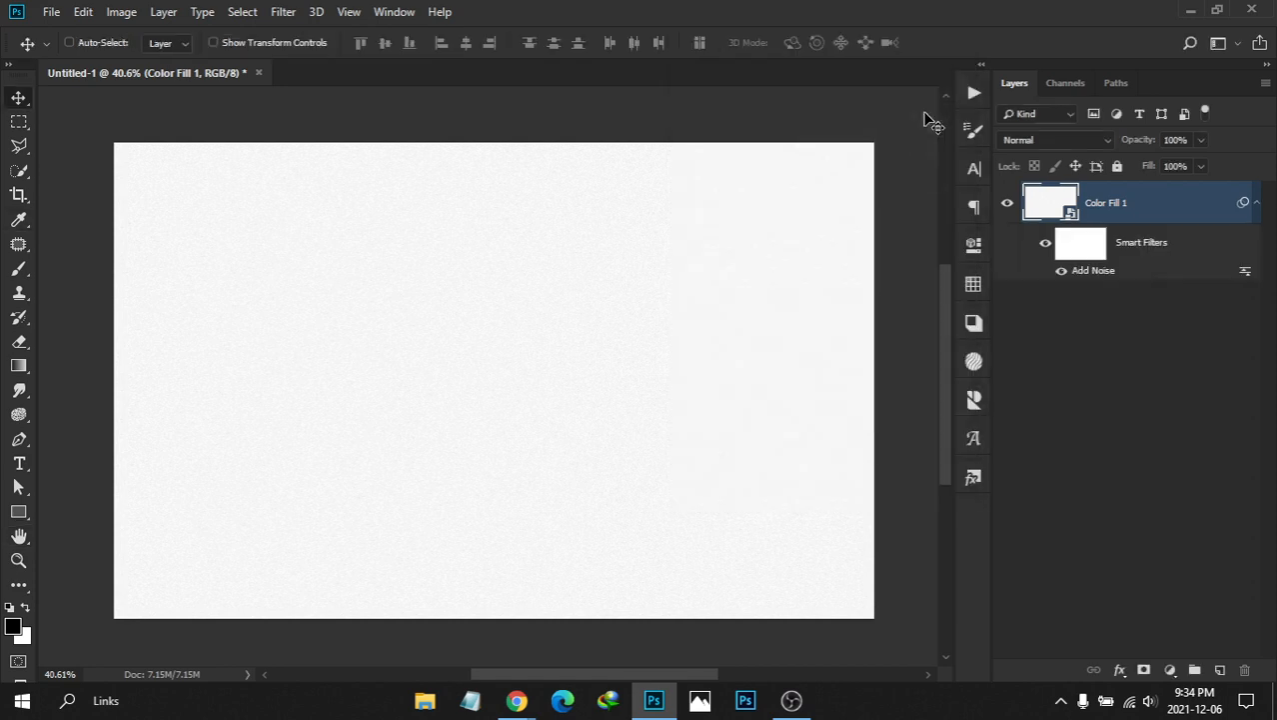
Review the Add Noise smart filter's settings, close them without changes and collapse the layer's smart filter list
double_click(1094, 271)
left_click(926, 149)
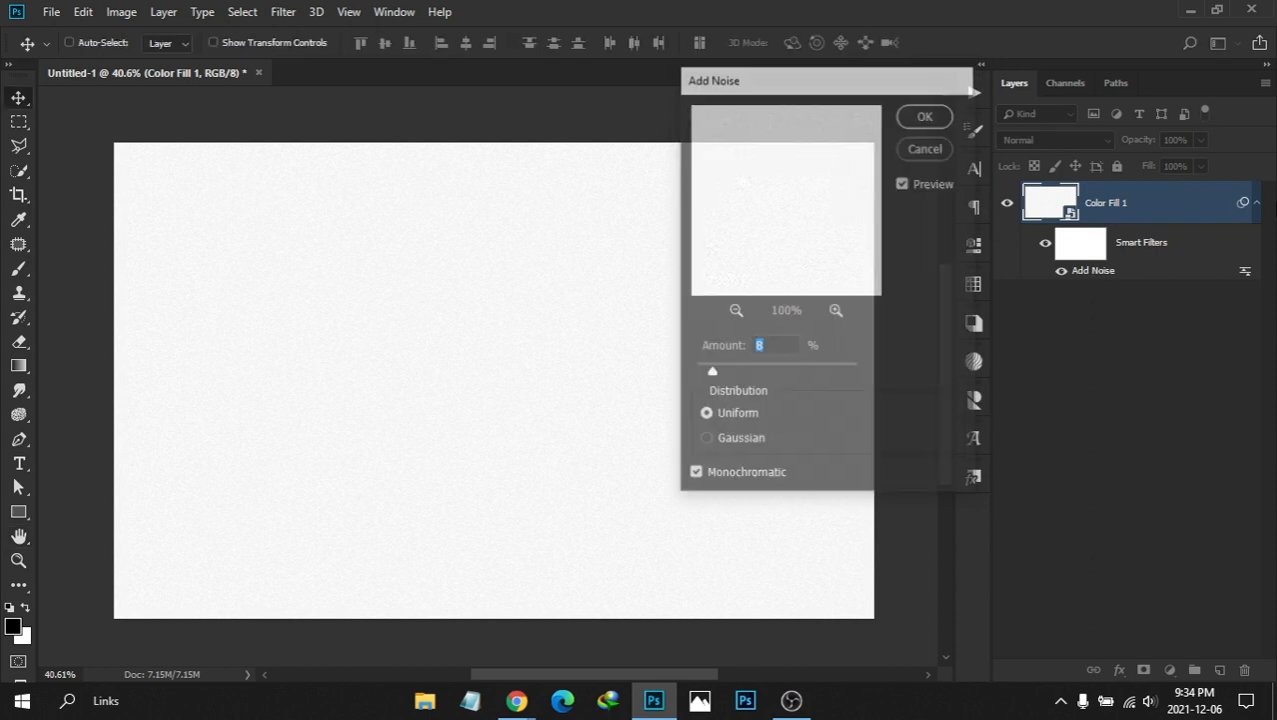
left_click(1257, 204)
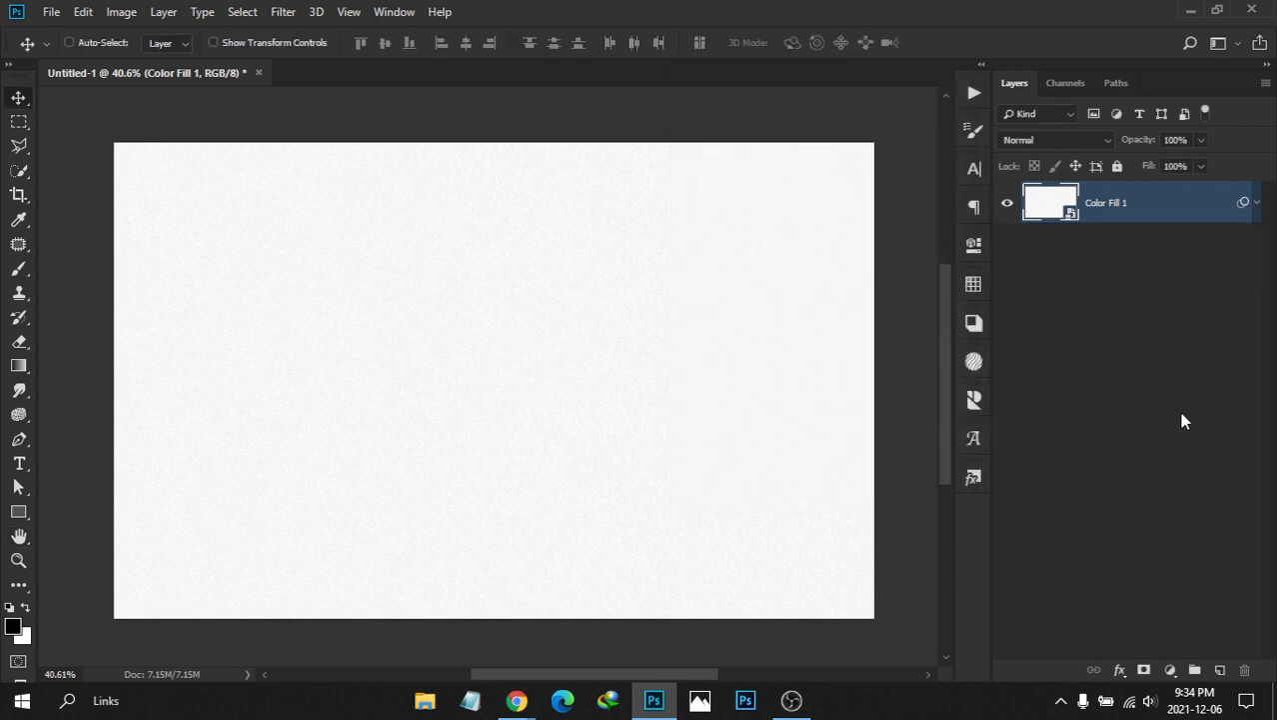
Set the foreground color to the cyan blue #0ebde5 from the saved swatches and check its hex code
left_click(974, 287)
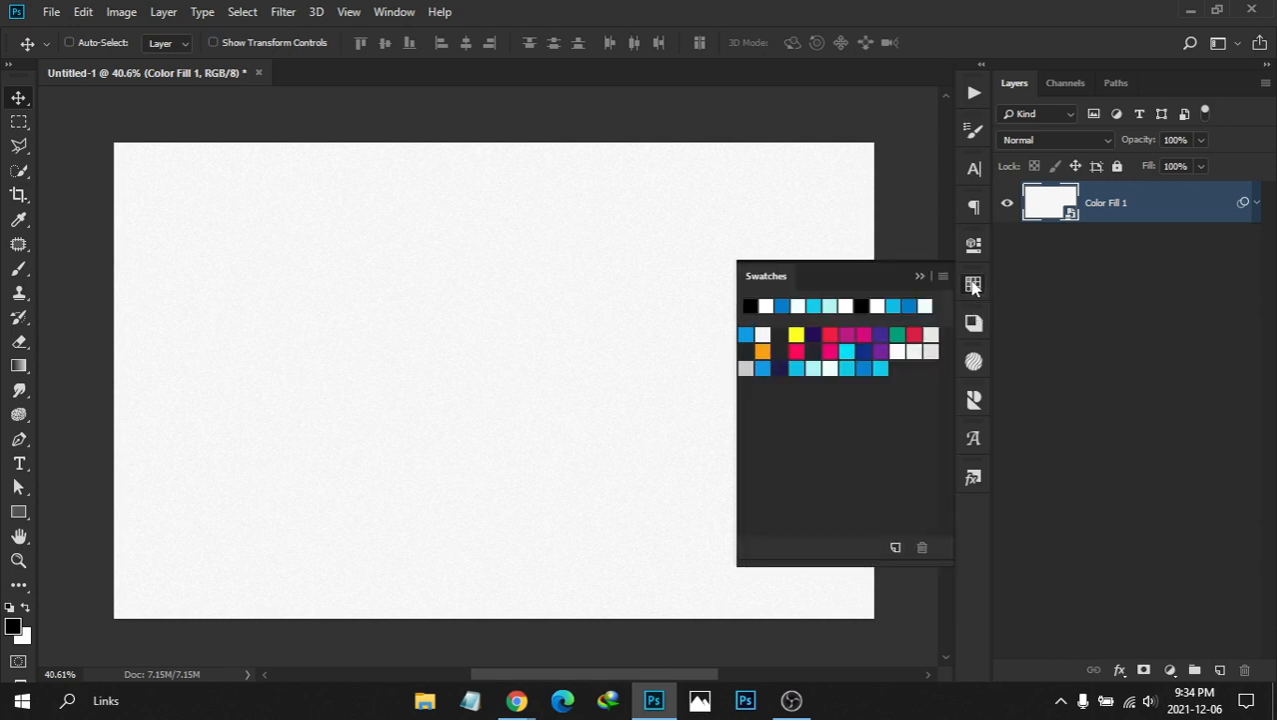
left_click(797, 367)
left_click(974, 287)
left_click(14, 626)
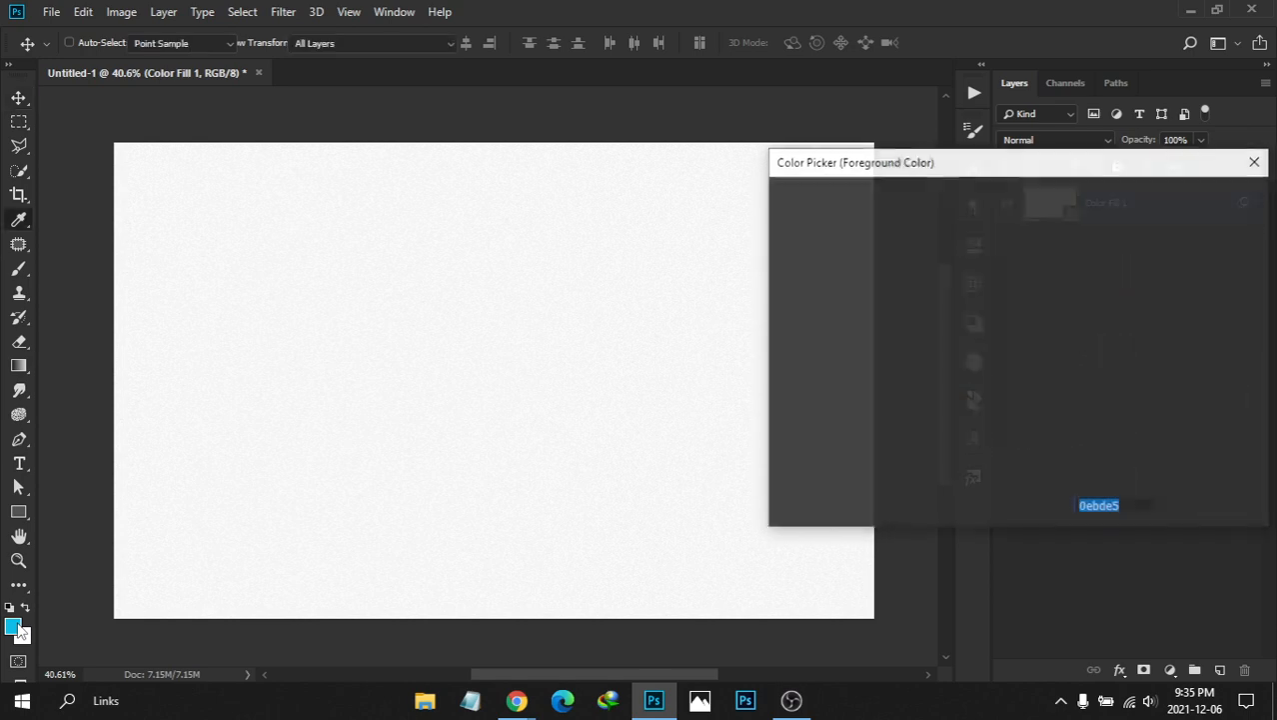
left_click(1133, 506)
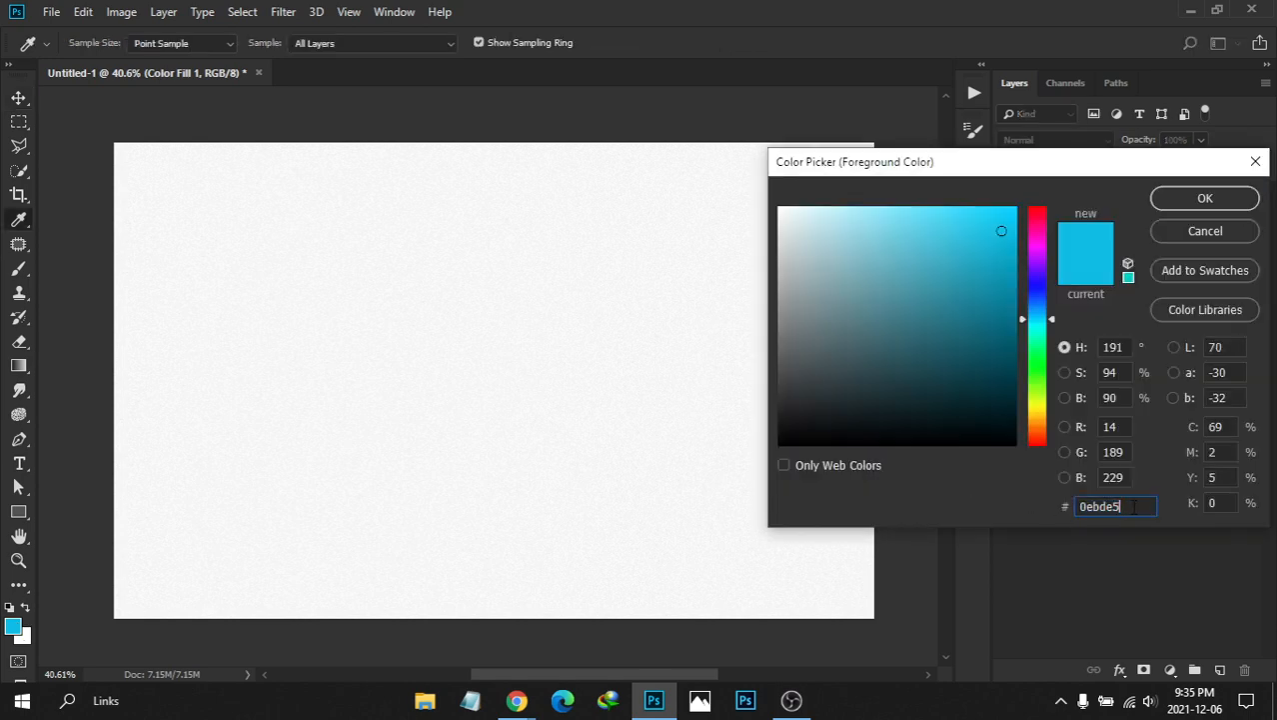
left_click(1192, 196)
Add a Solid Color fill layer in #0ebde5 above Color Fill 1 and delete its layer mask
left_click(1171, 670)
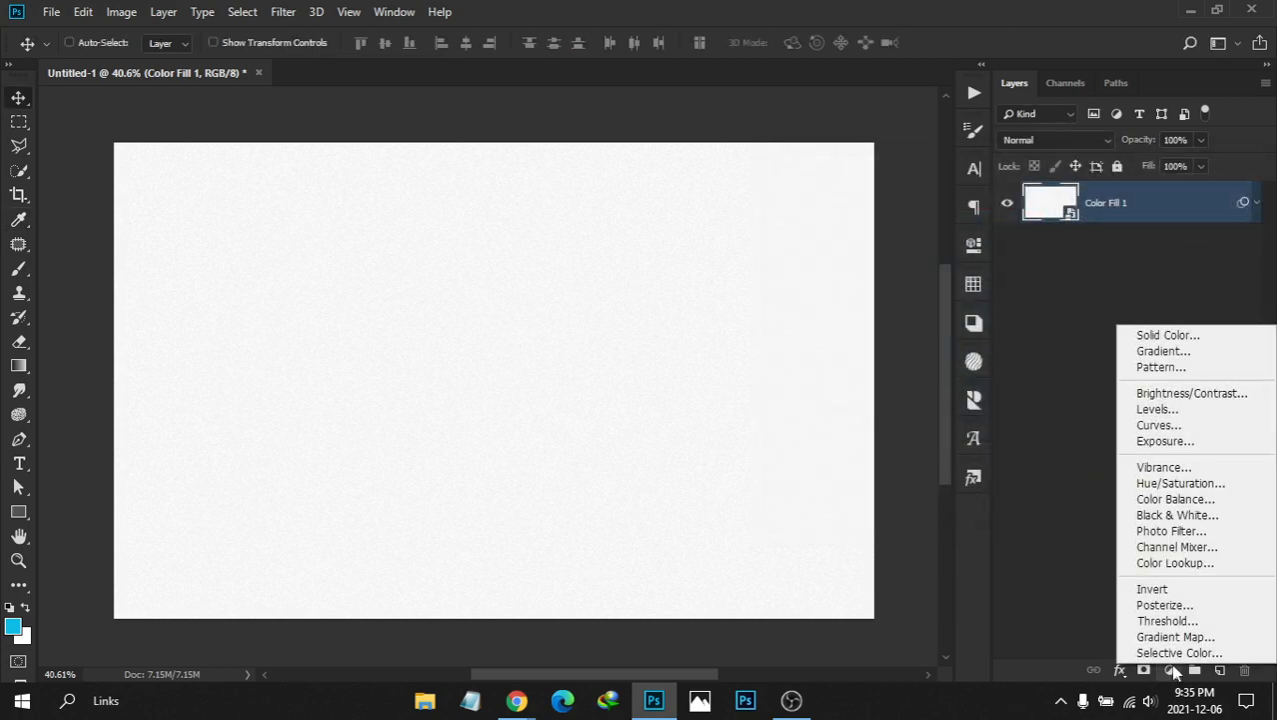
left_click(1160, 335)
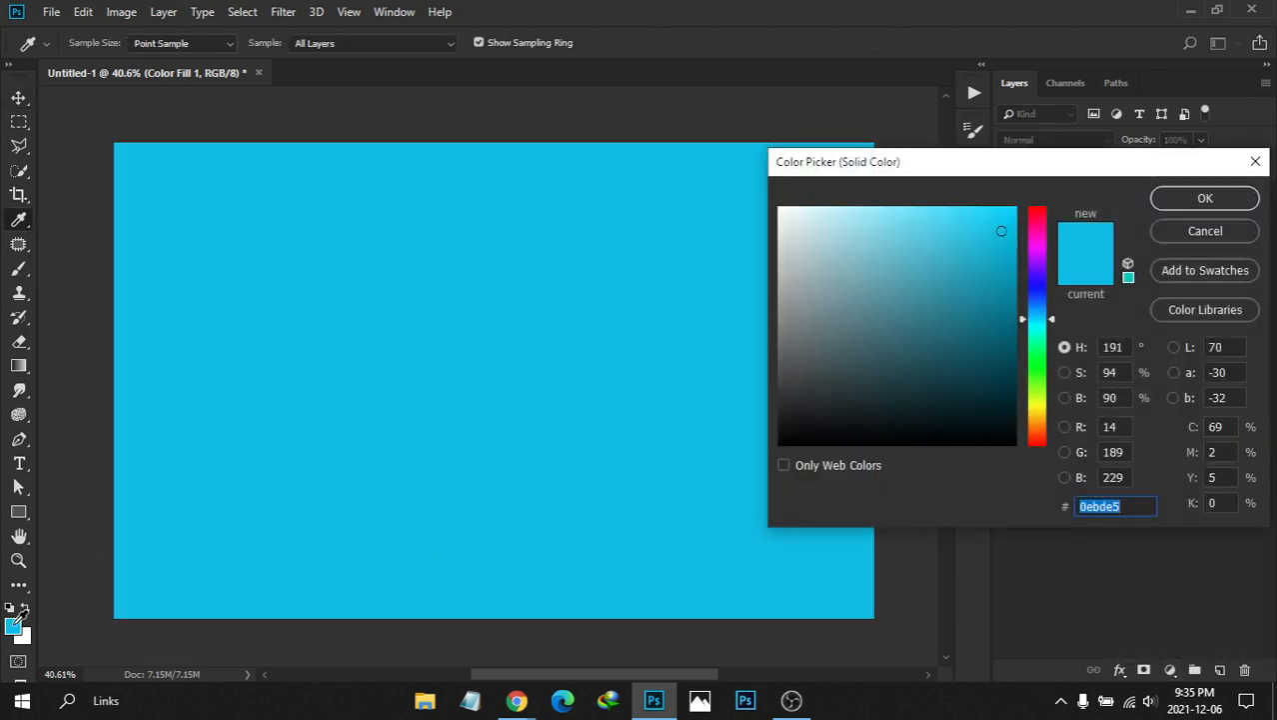
left_click(1205, 199)
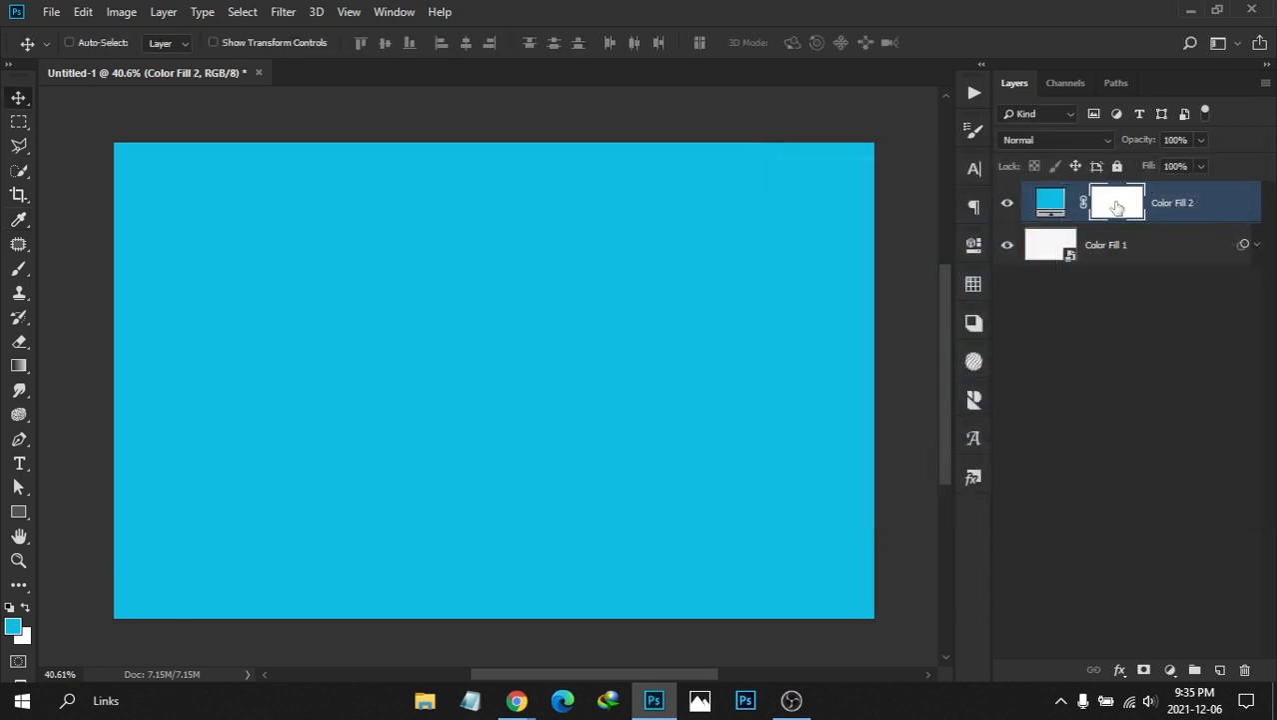
left_click(1116, 205)
right_click(1116, 207)
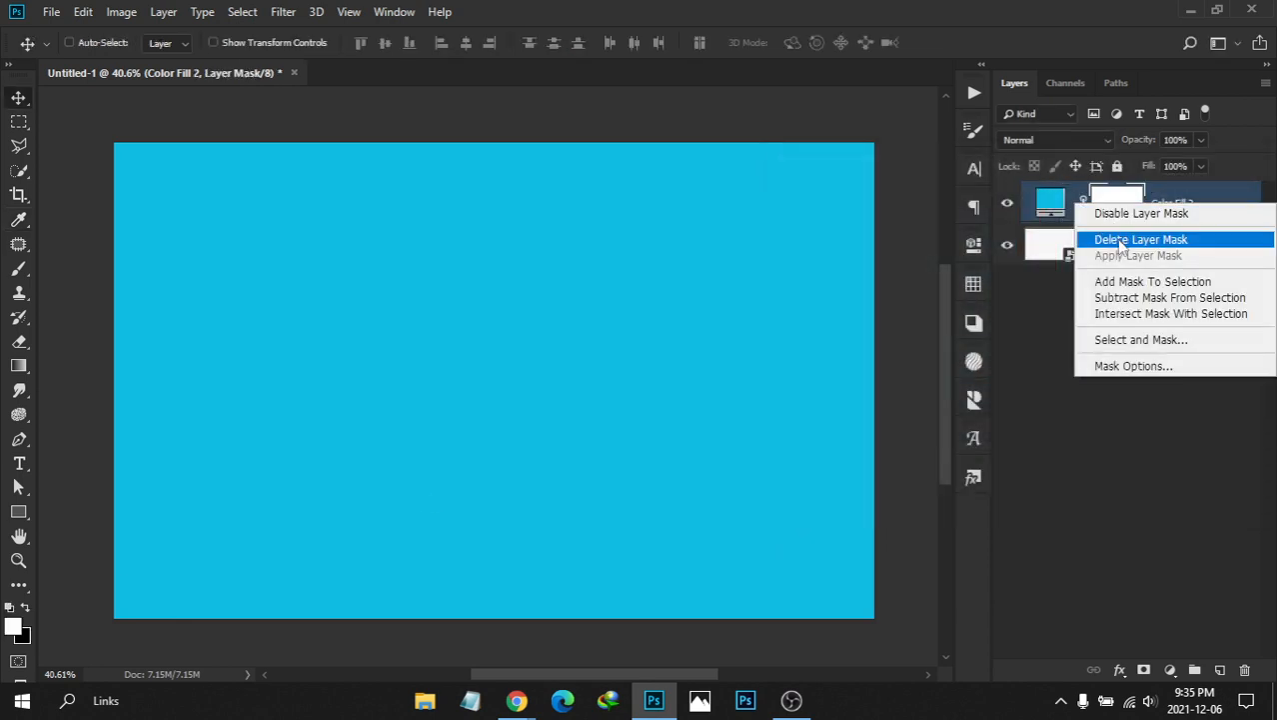
left_click(1118, 241)
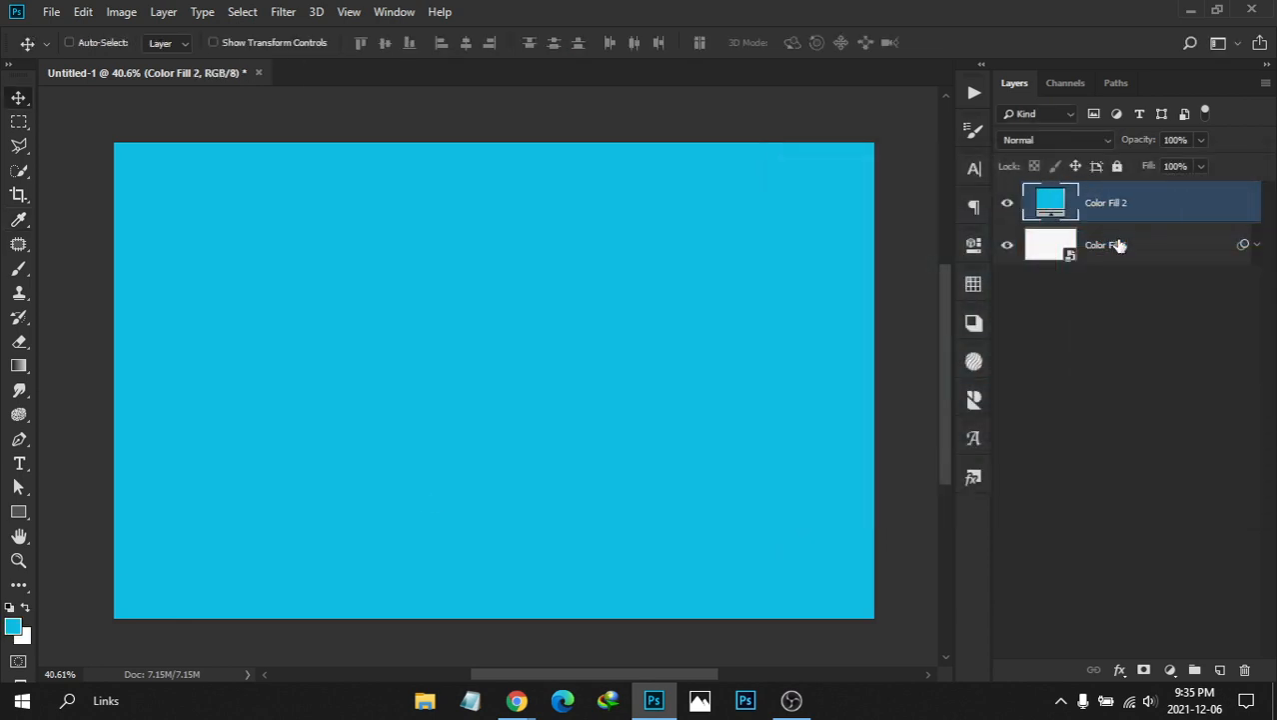
Set the blend mode of the Color Fill 2 layer to Multiply
left_click_drag(451, 305, 512, 335)
left_click(1045, 142)
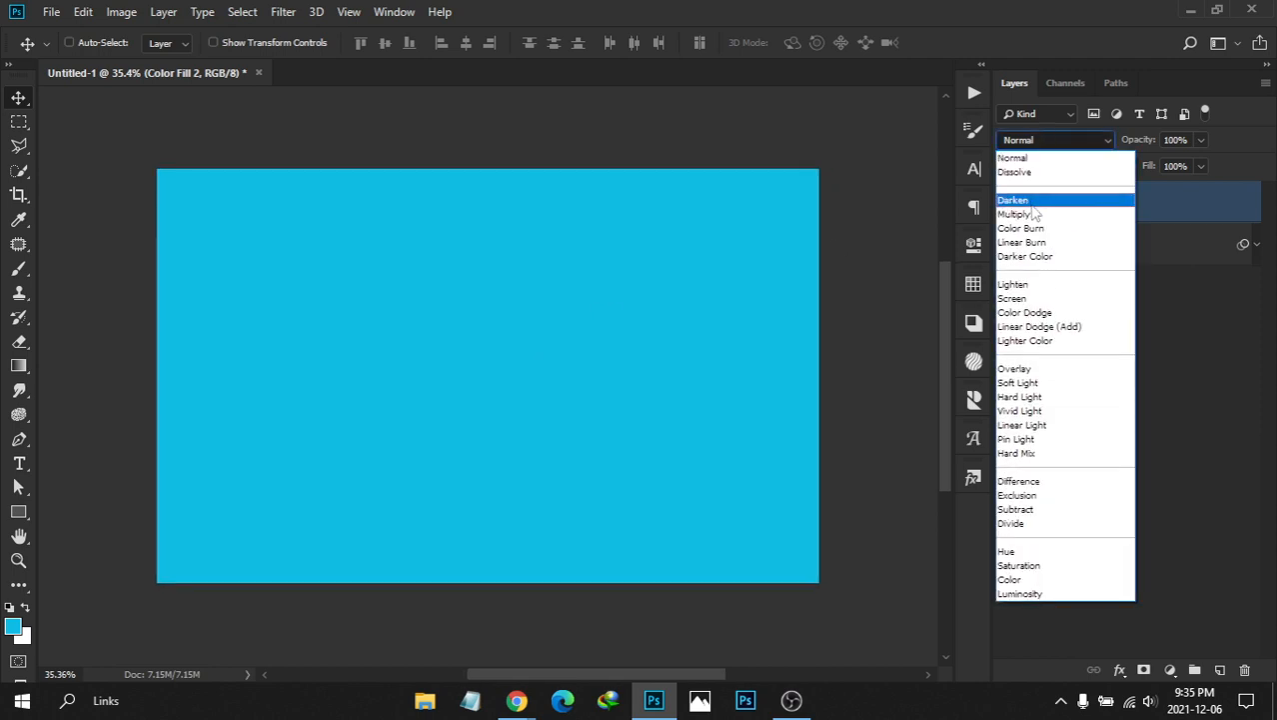
left_click(1029, 214)
mouse_move(476, 341)
left_mouse_down()
mouse_move(504, 352)
mouse_move(485, 348)
left_mouse_up()
Try the Darken and Color Burn blend modes on Color Fill 2, then return it to Multiply
left_click(1064, 148)
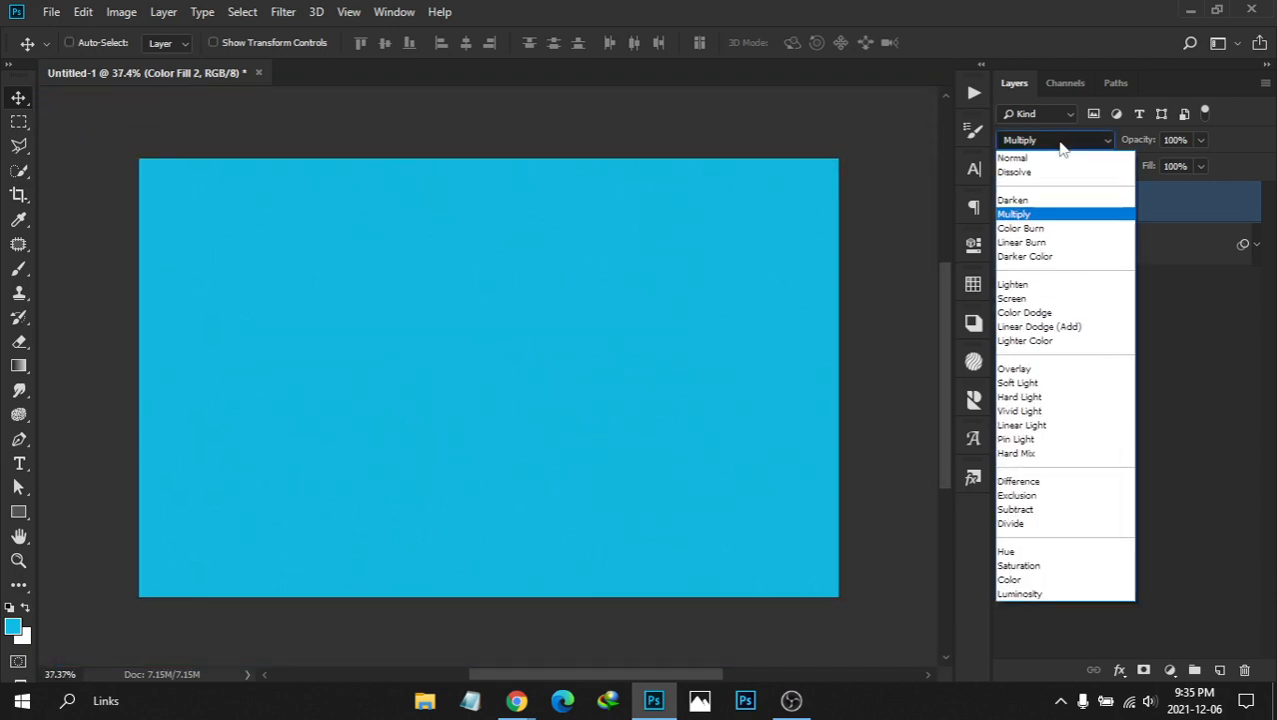
left_click(1039, 201)
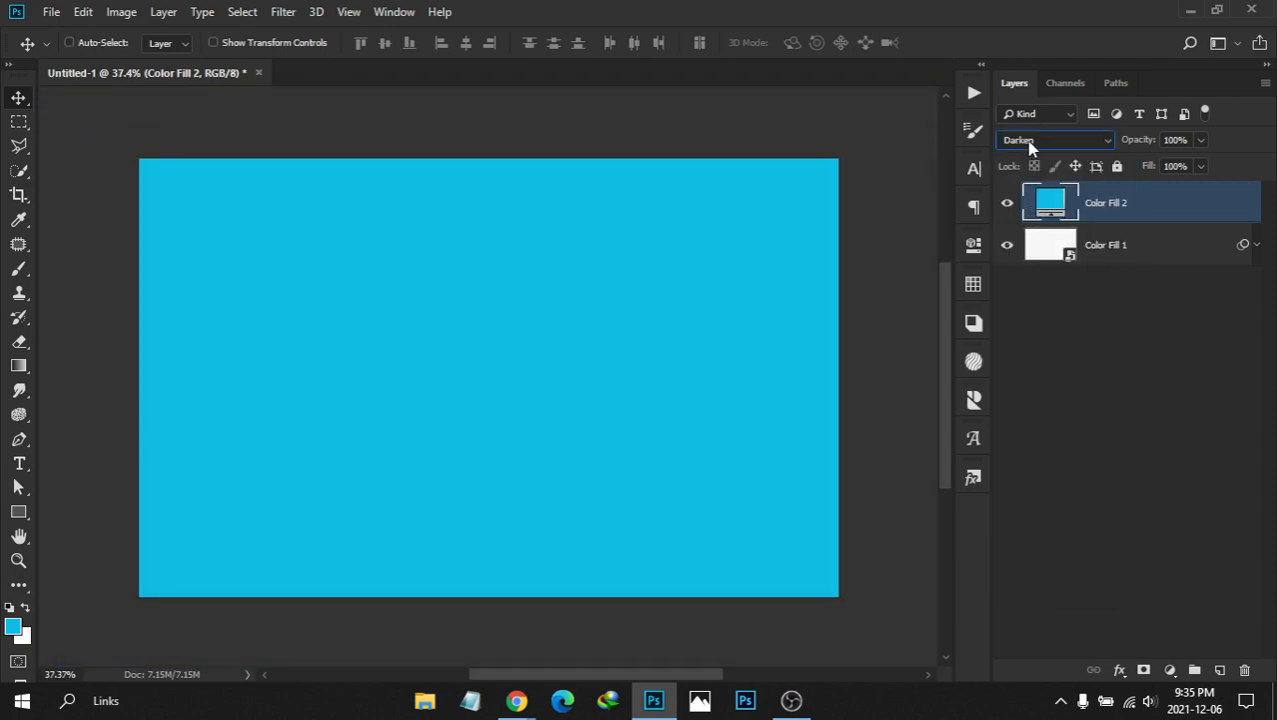
left_click(1033, 141)
left_click(1014, 230)
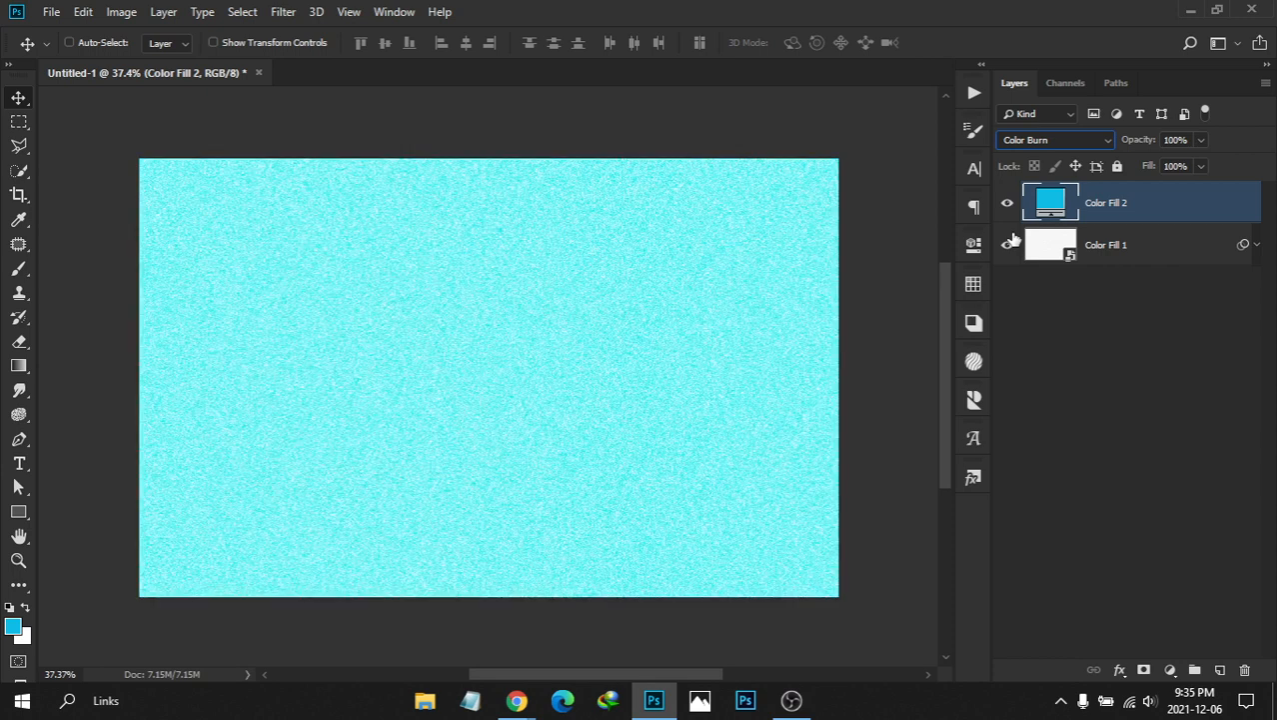
left_click(1037, 142)
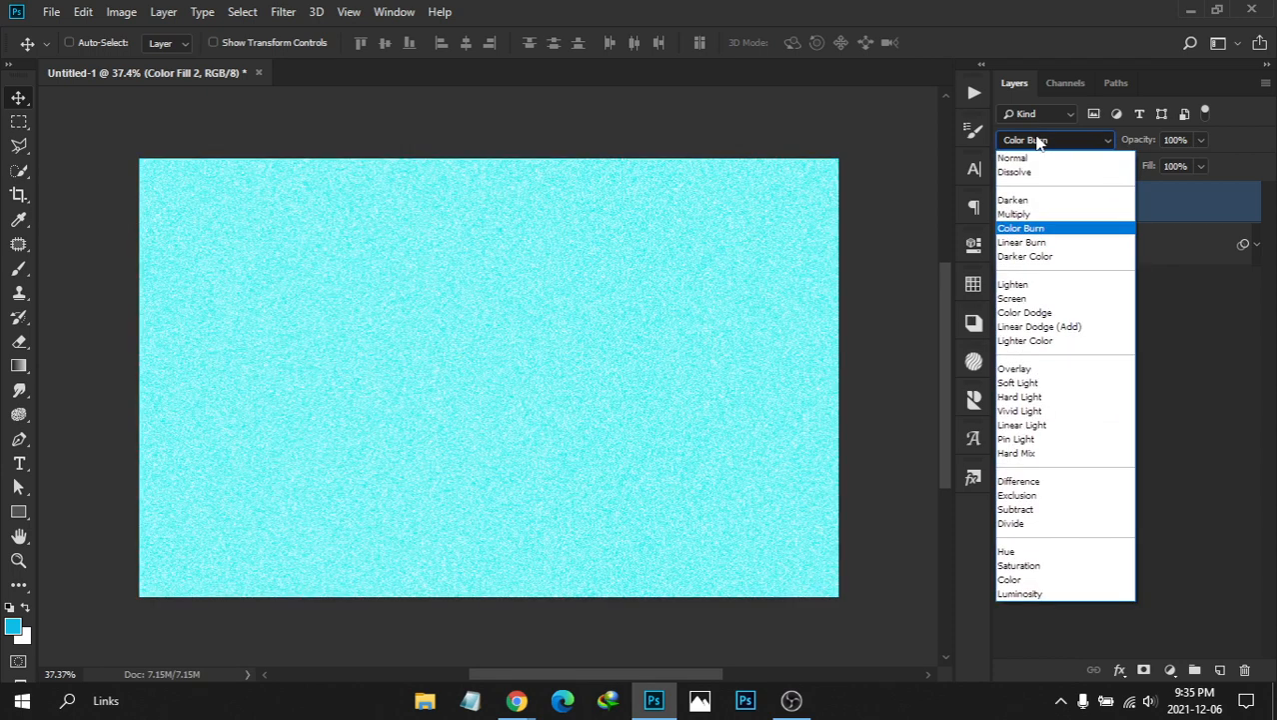
left_click(1016, 216)
left_click_drag(479, 345, 505, 334)
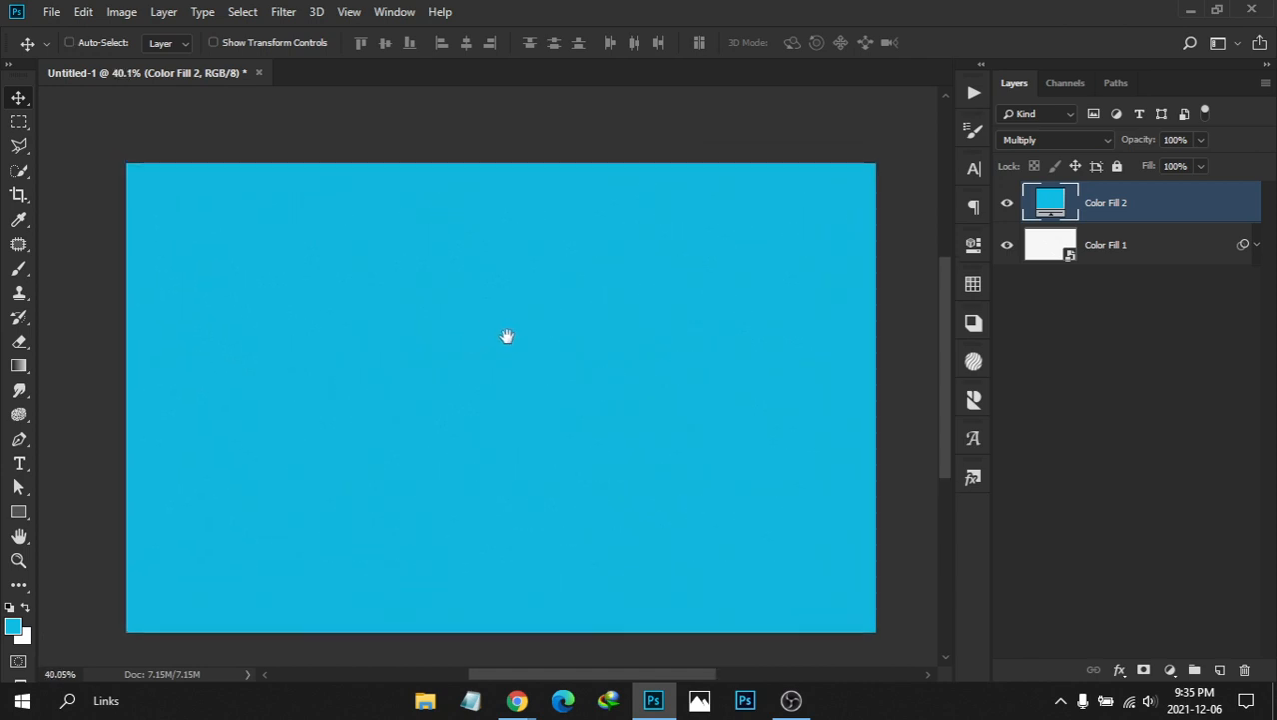
left_click_drag(576, 351, 538, 330)
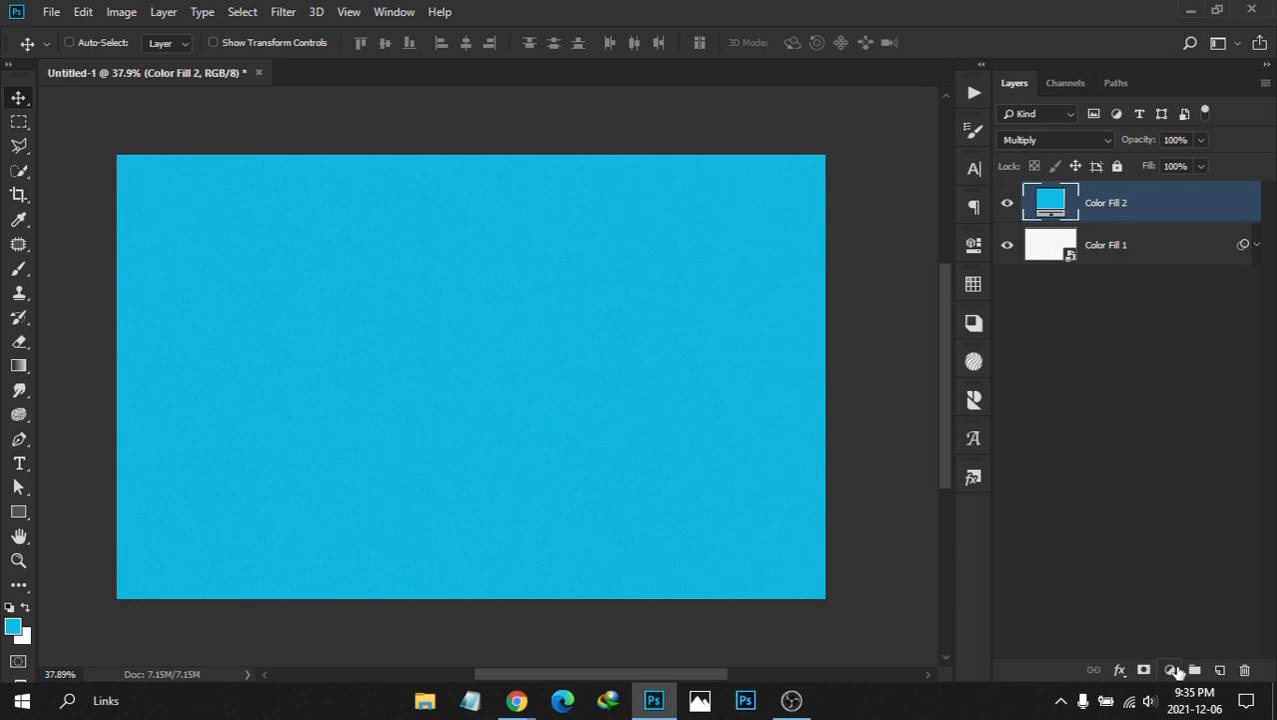
Add a Gradient fill layer above Color Fill 2 using the Black, White preset in Linear style at 90°
left_click(1170, 669)
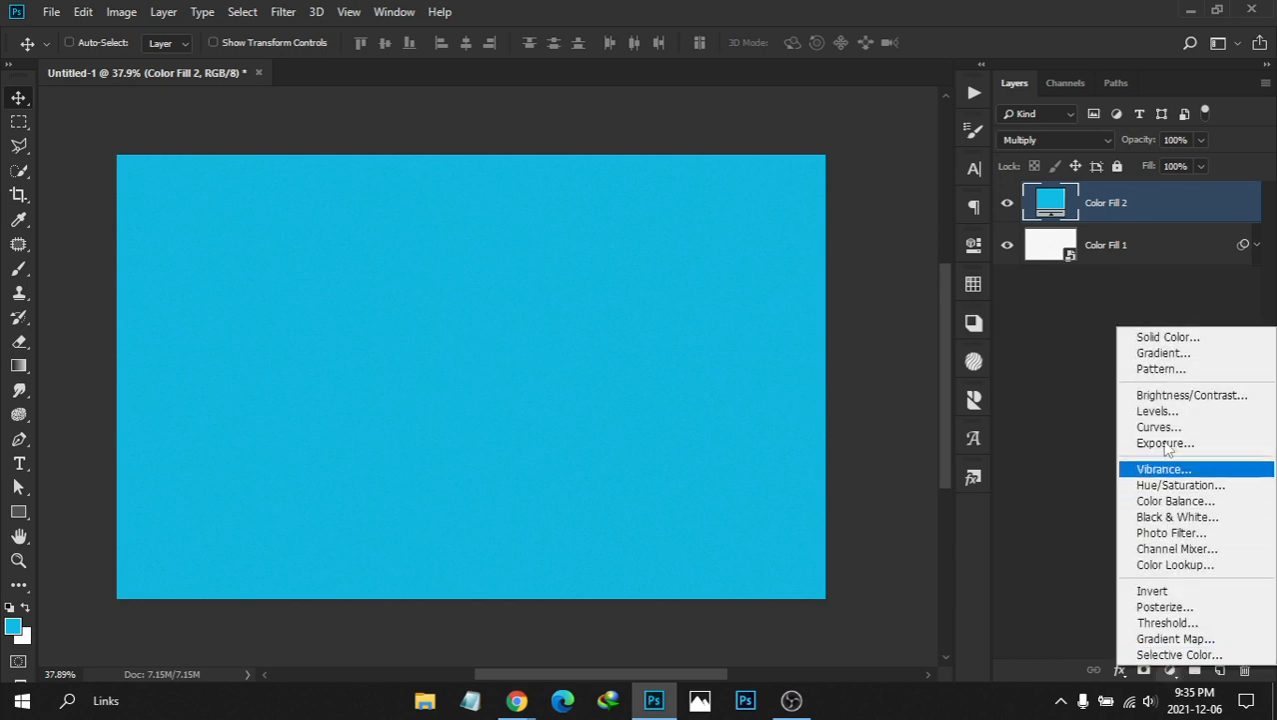
left_click(1165, 355)
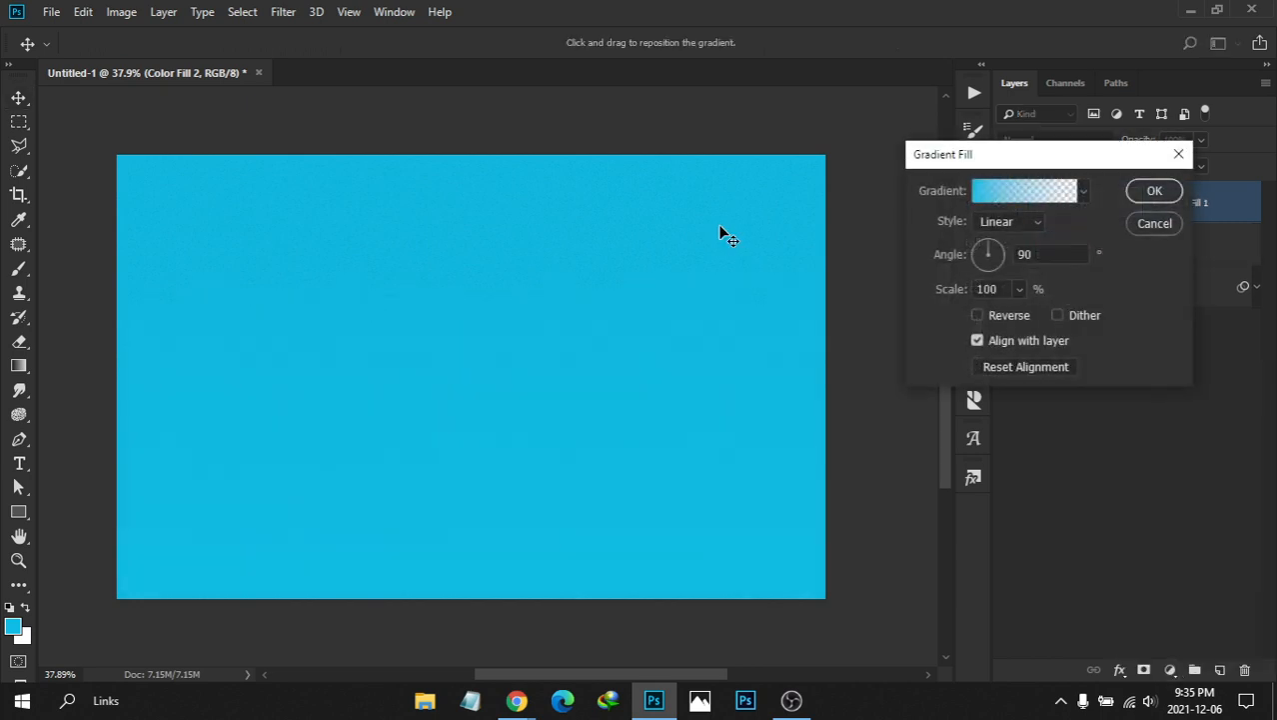
left_click(1004, 190)
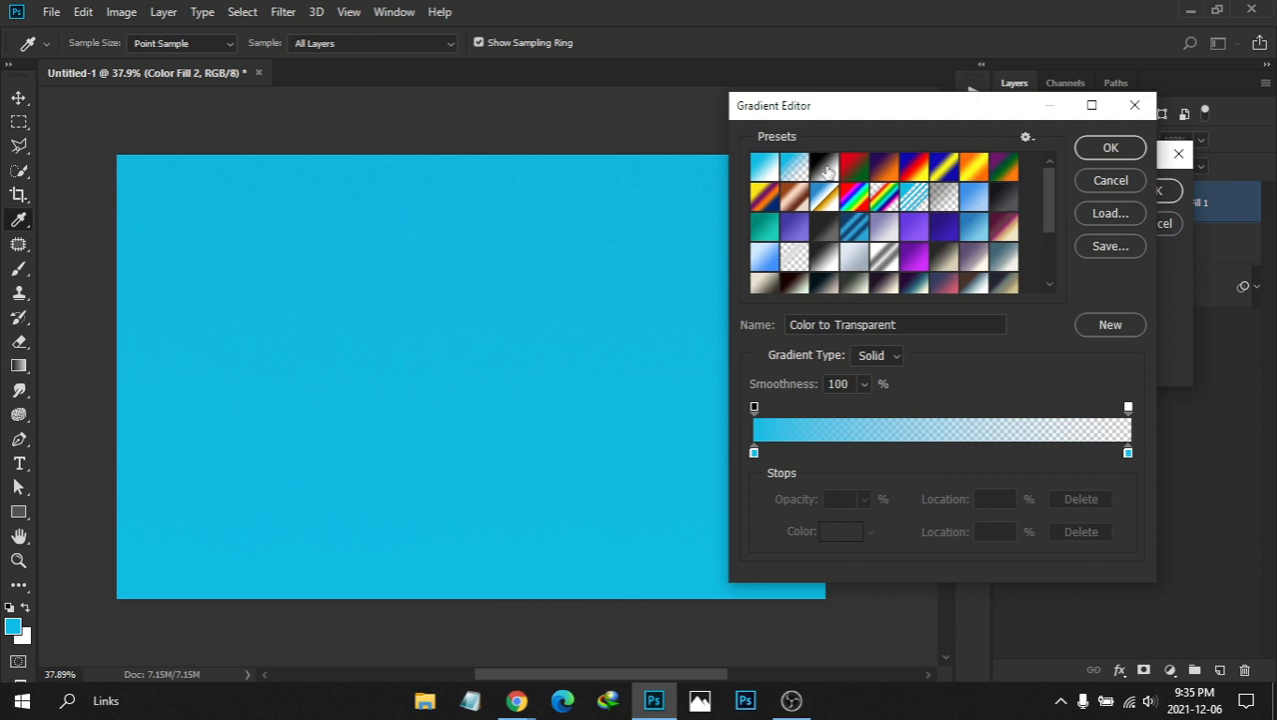
left_click(825, 170)
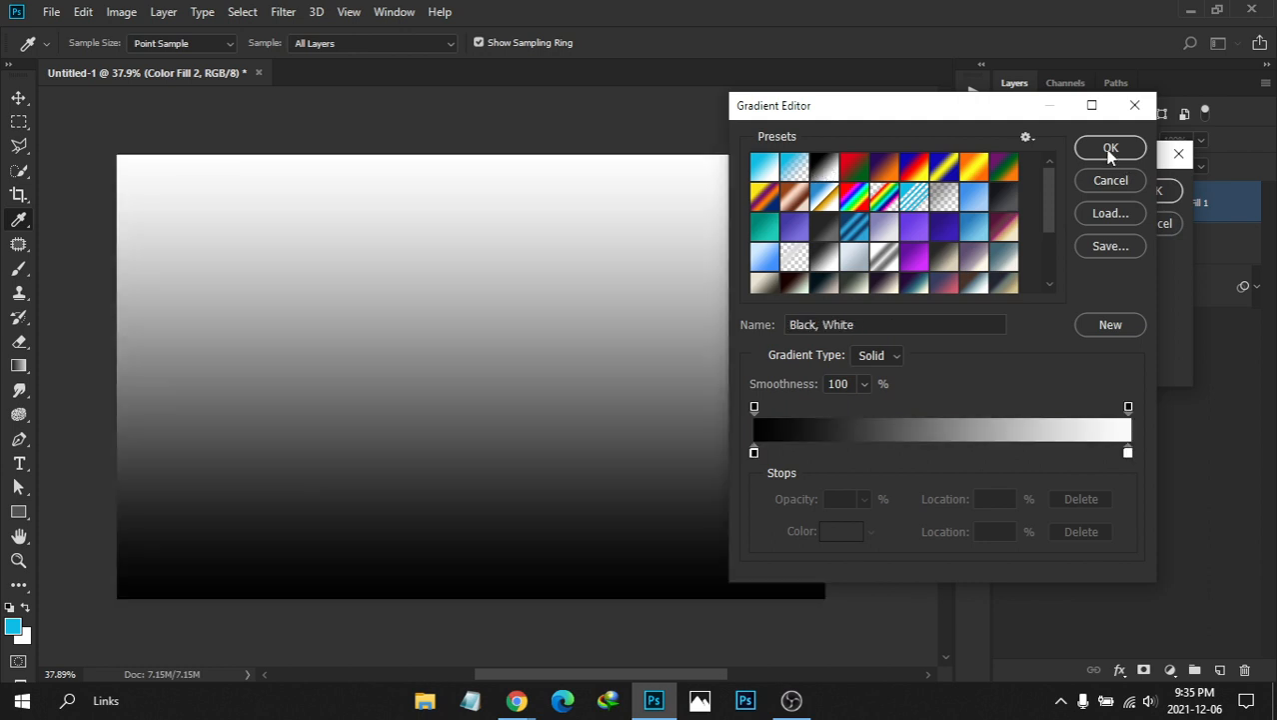
left_click(1109, 150)
left_click(1156, 192)
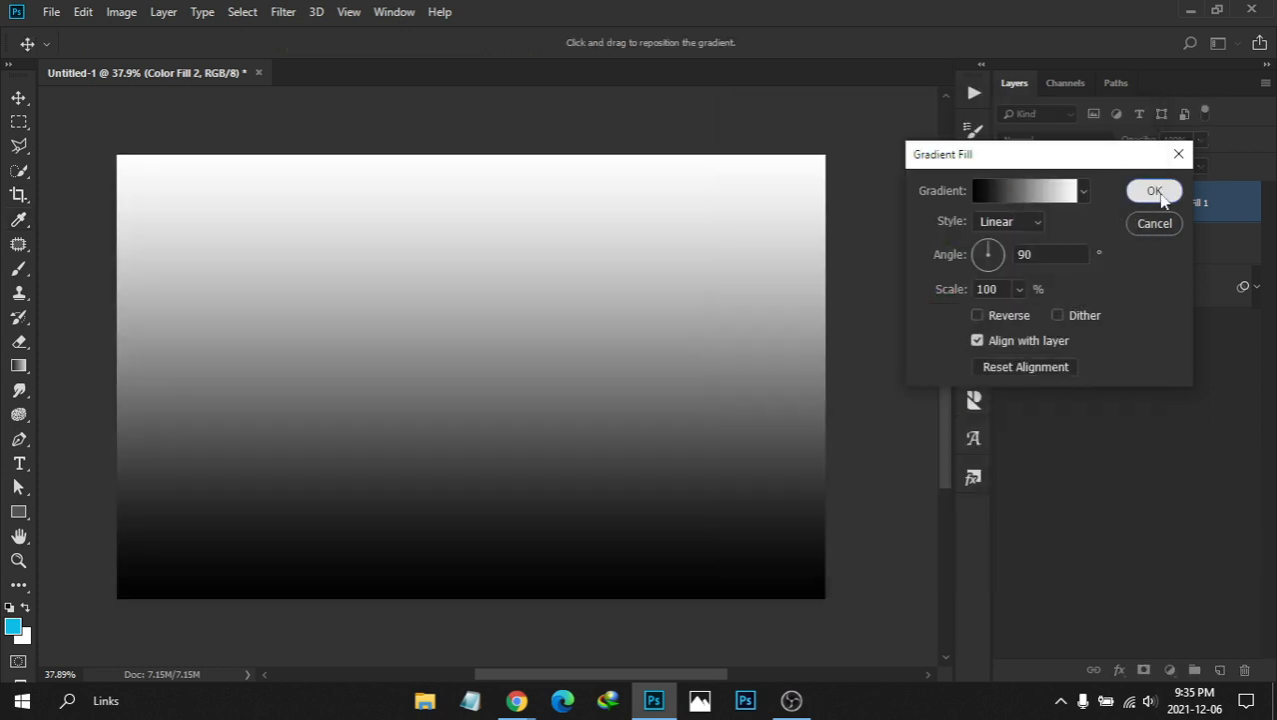
Try other gradient angles on Gradient Fill 1, including 70°, and set the angle back to 90°
double_click(1051, 204)
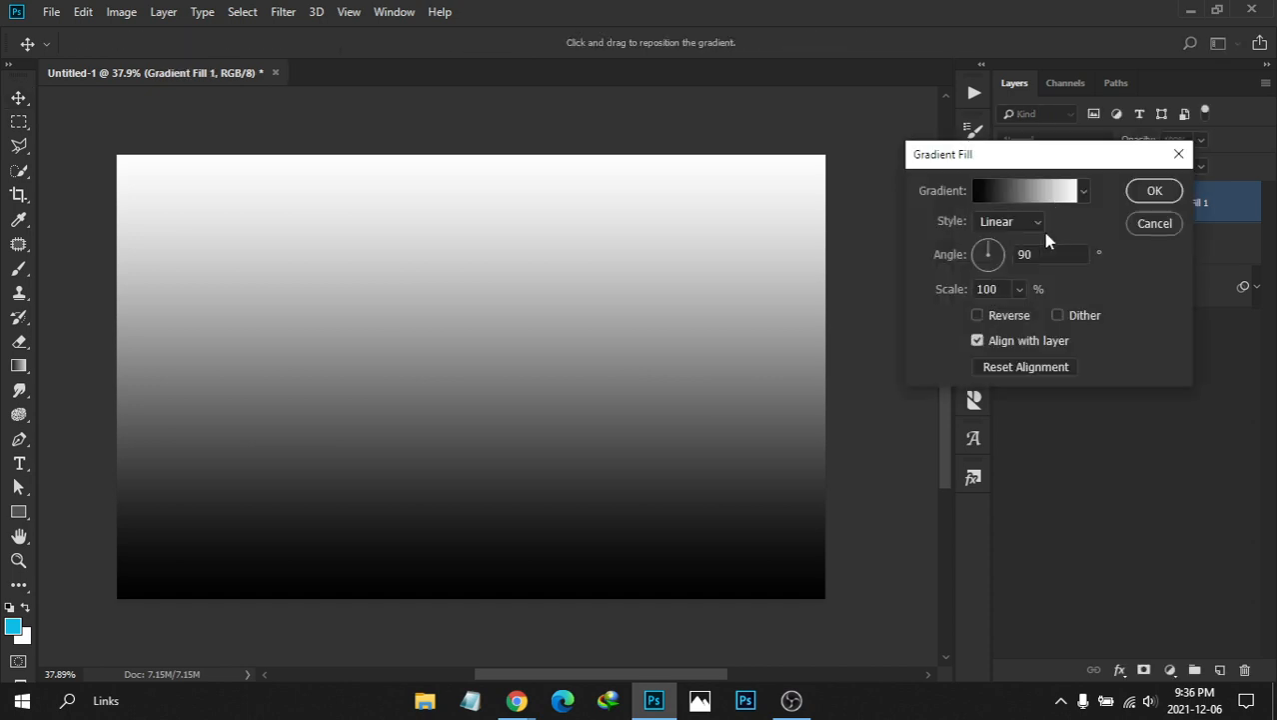
left_click(1052, 255)
left_click_drag(986, 250, 980, 246)
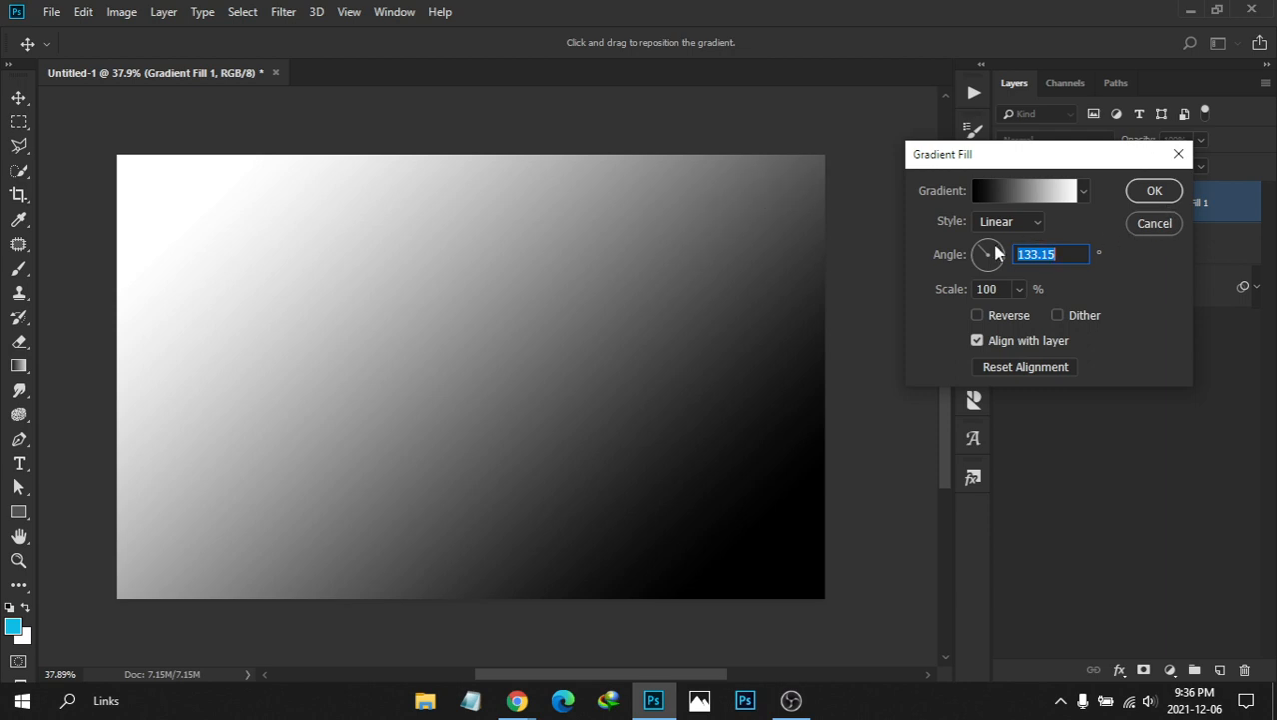
left_click_drag(999, 255, 992, 246)
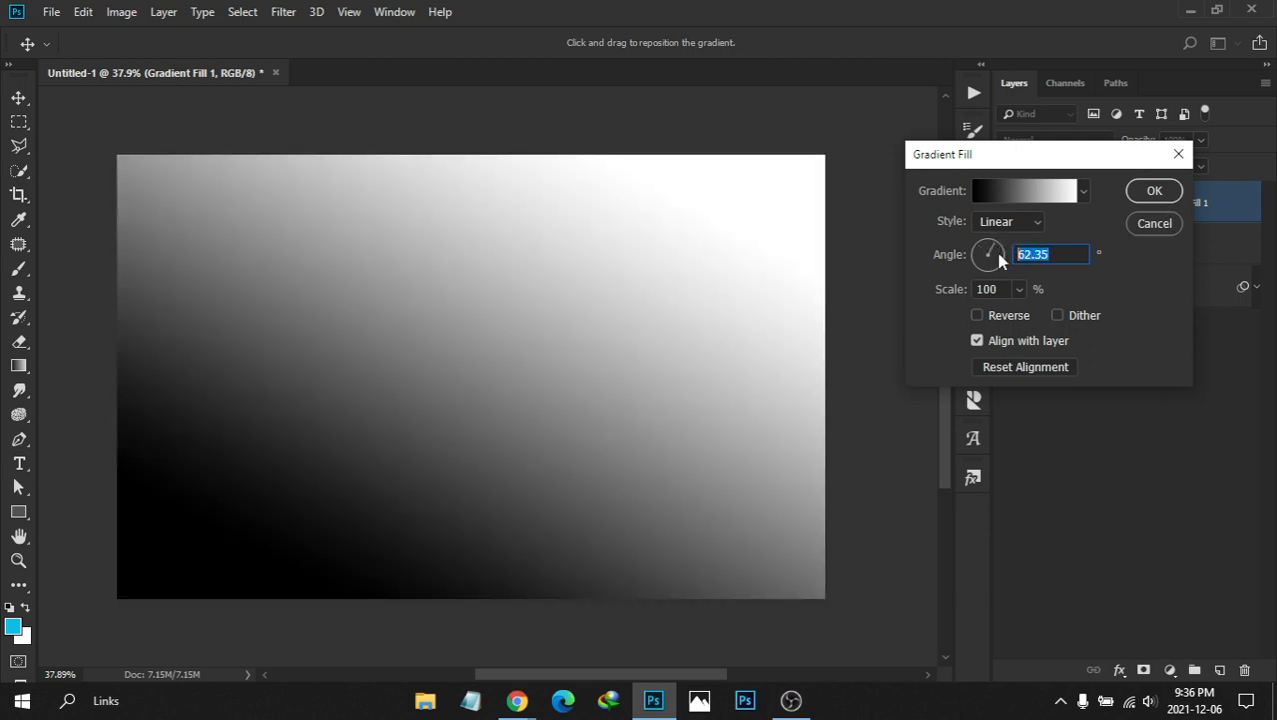
type("70")
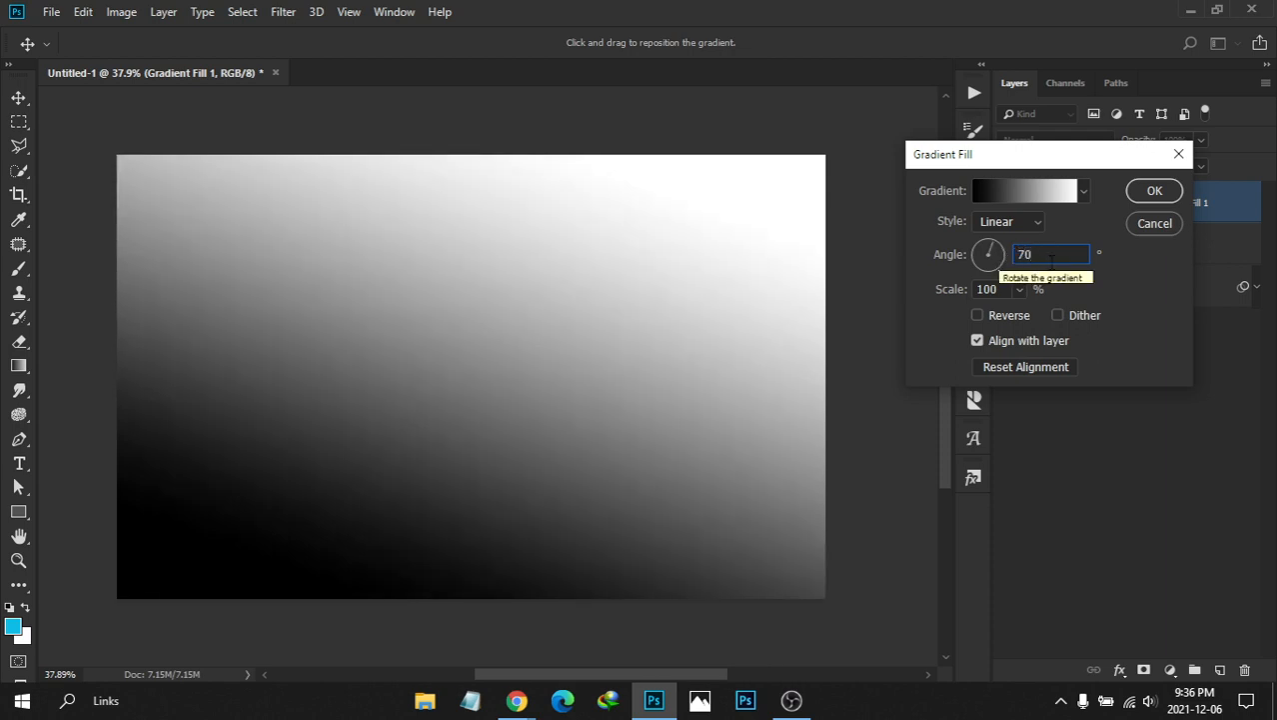
left_click_drag(1052, 261, 990, 248)
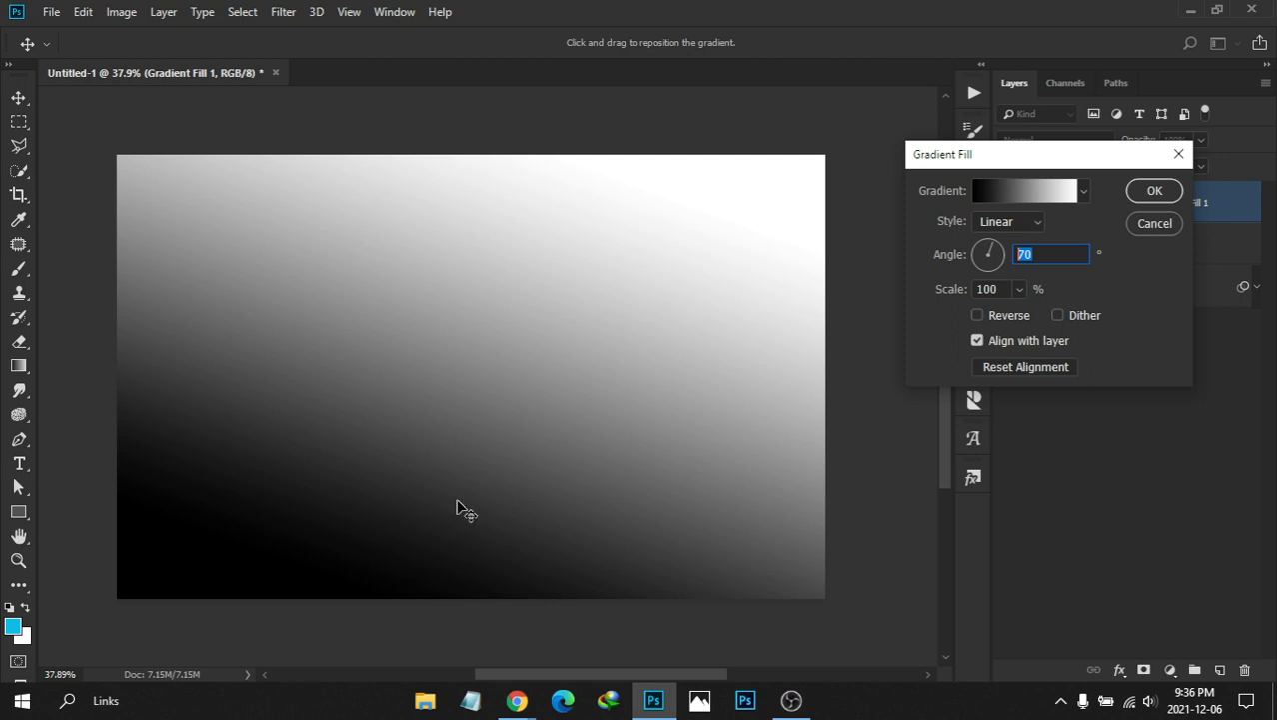
type("90")
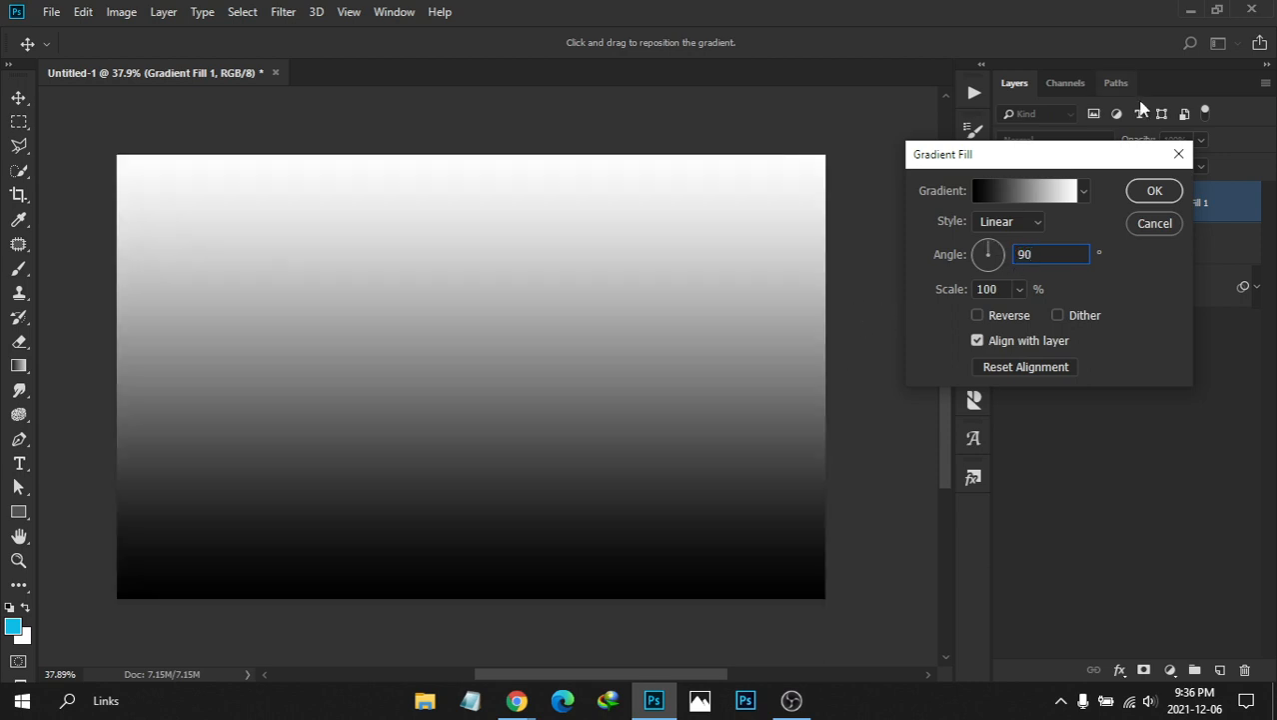
left_click(1151, 190)
Delete the layer mask of Gradient Fill 1 and set its blend mode to Soft Light after trying Overlay
right_click(1114, 204)
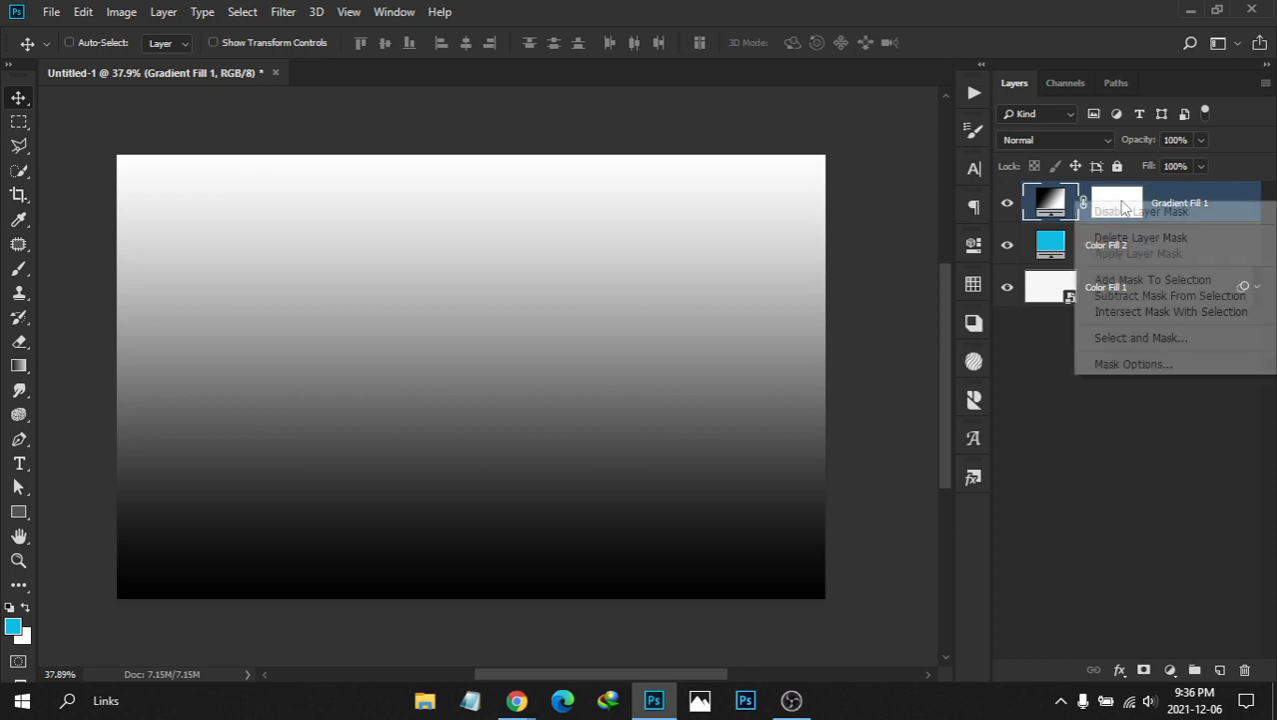
left_click(1137, 237)
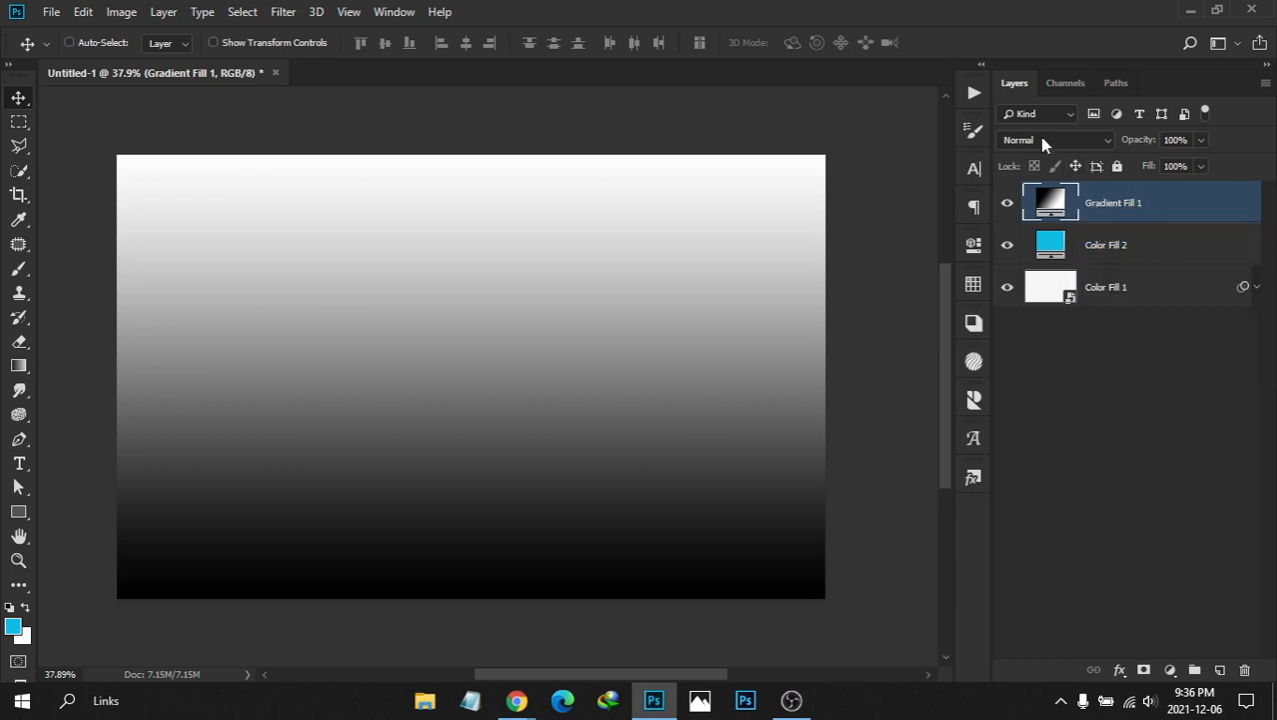
left_click(1042, 140)
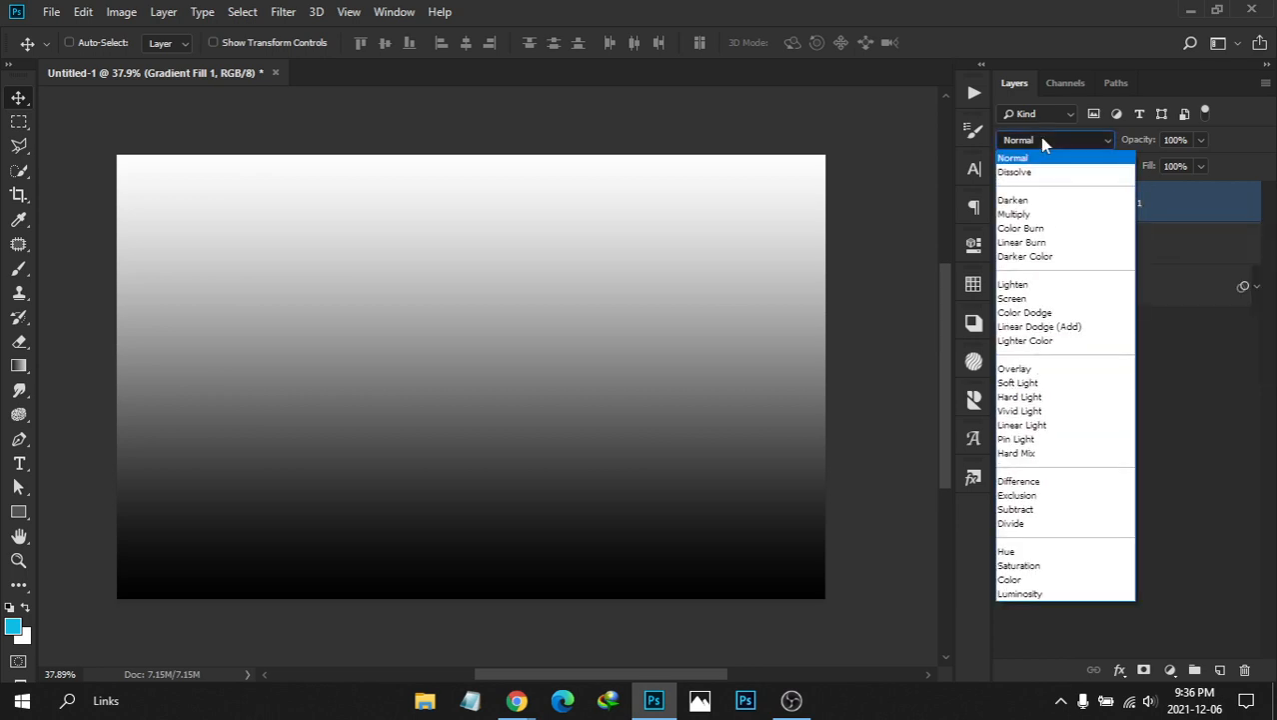
left_click(1015, 368)
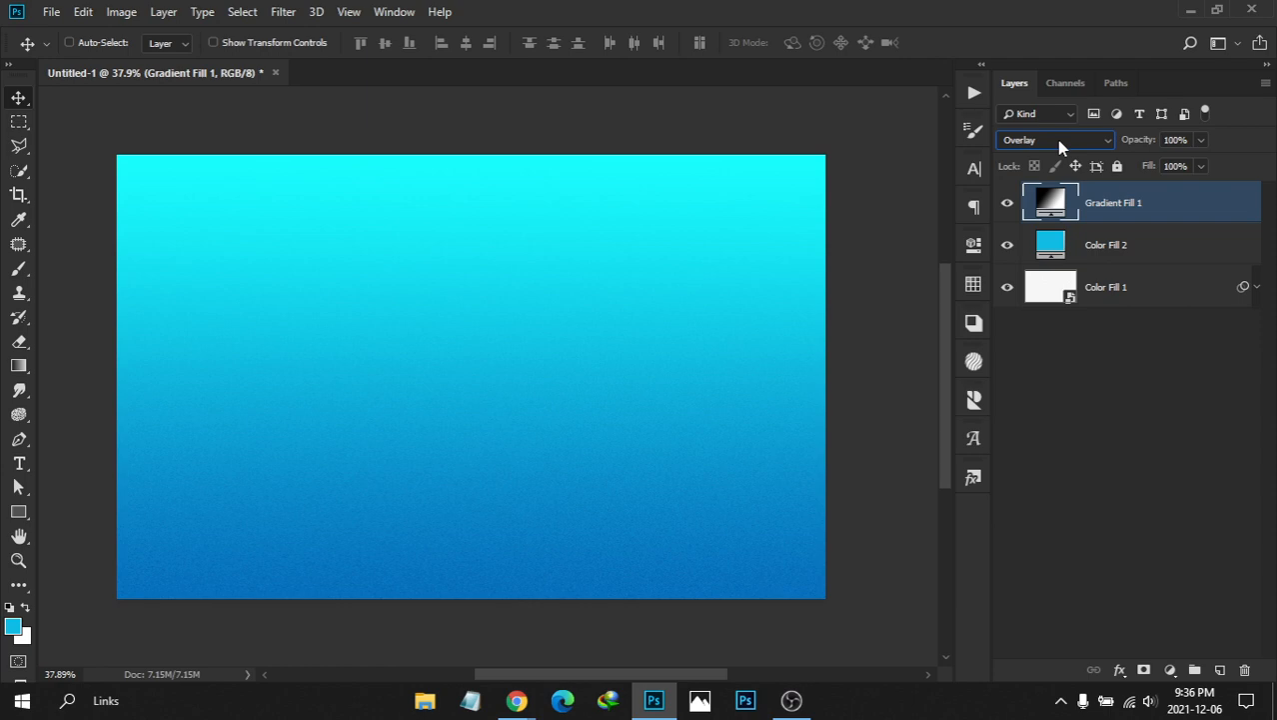
scroll(1061, 147, "down", 1)
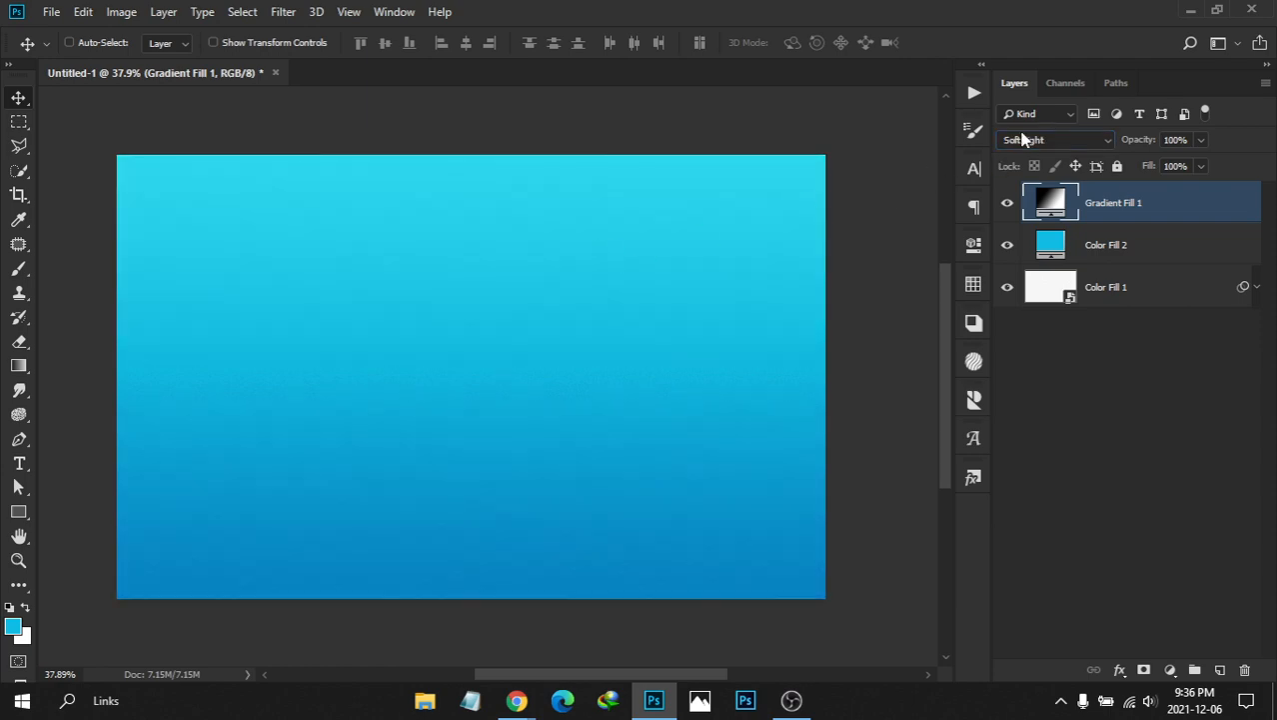
Compare the Overlay blend mode on Gradient Fill 1 and switch the layer back to Soft Light
left_click(1023, 141)
left_click(1024, 141)
left_click(1023, 140)
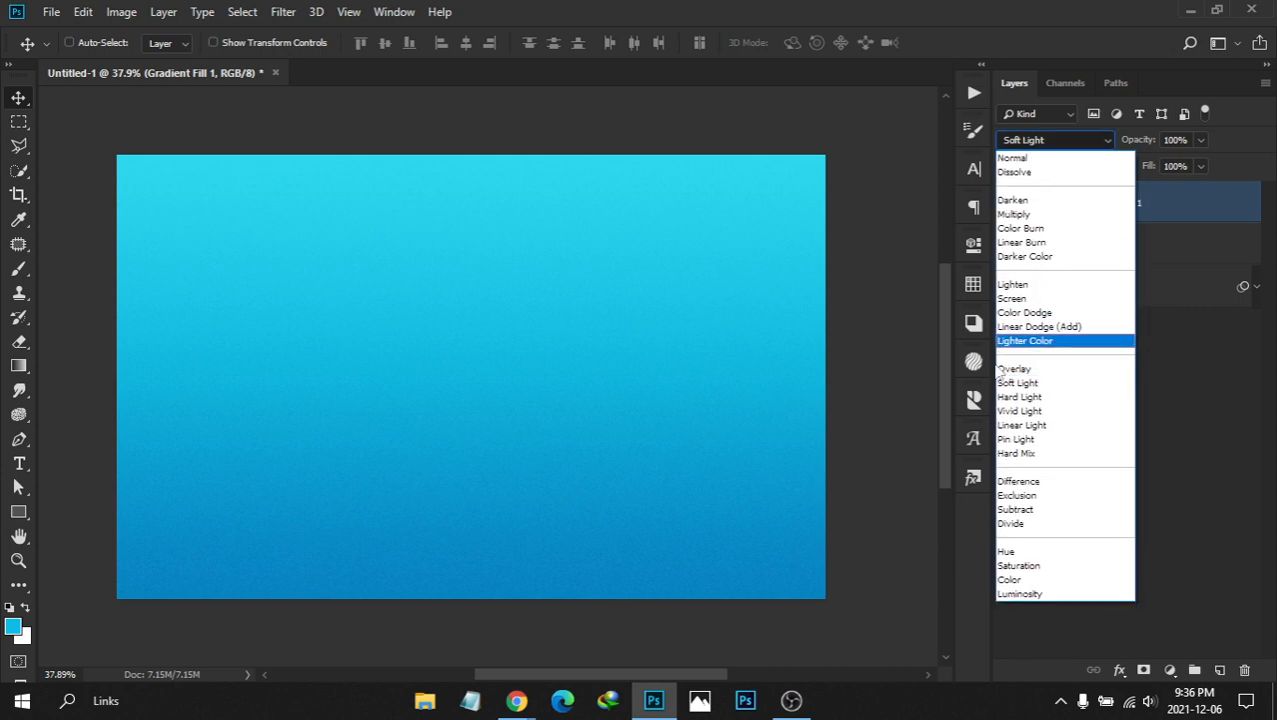
left_click(1014, 370)
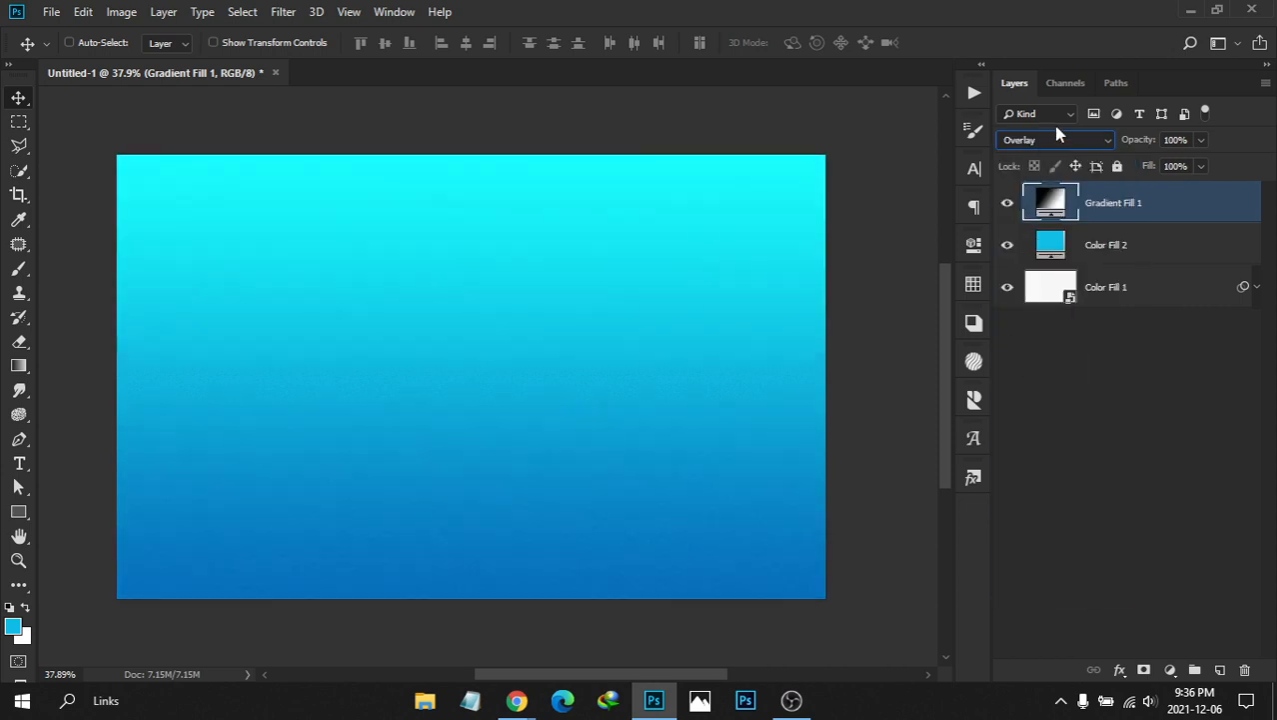
left_click(1056, 138)
left_click(1015, 377)
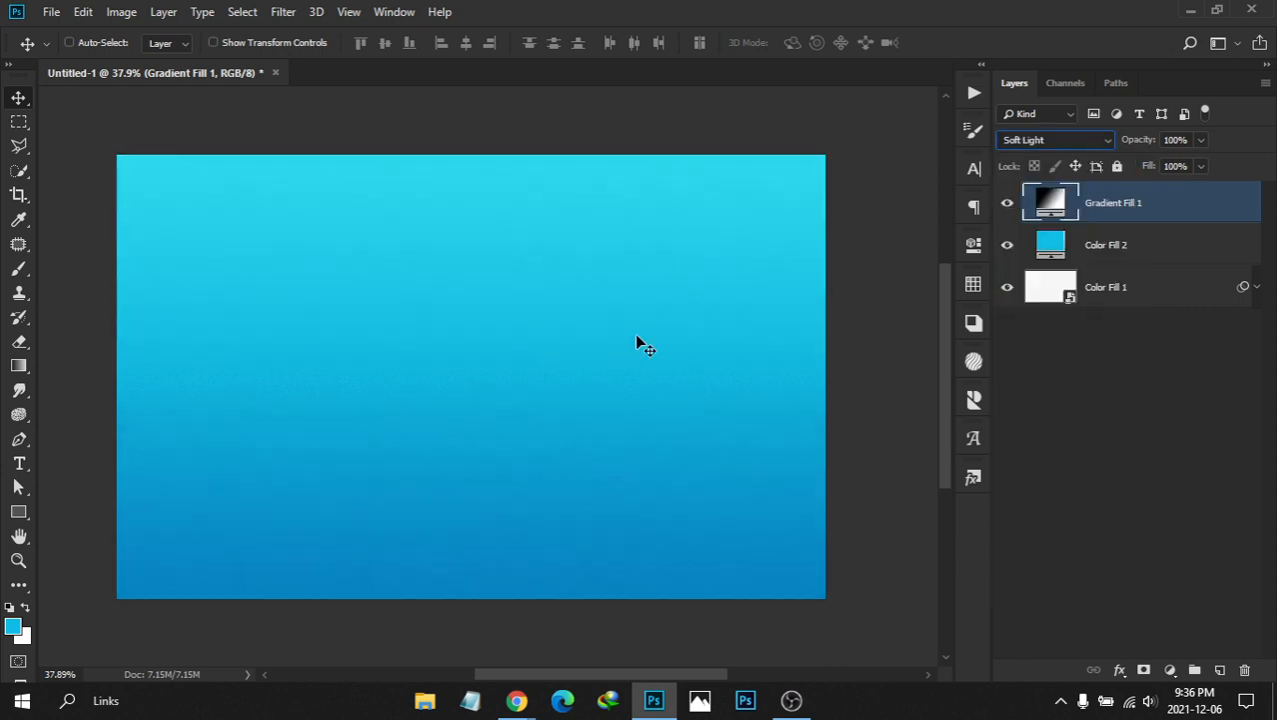
left_click(635, 335)
left_click_drag(407, 309, 428, 314)
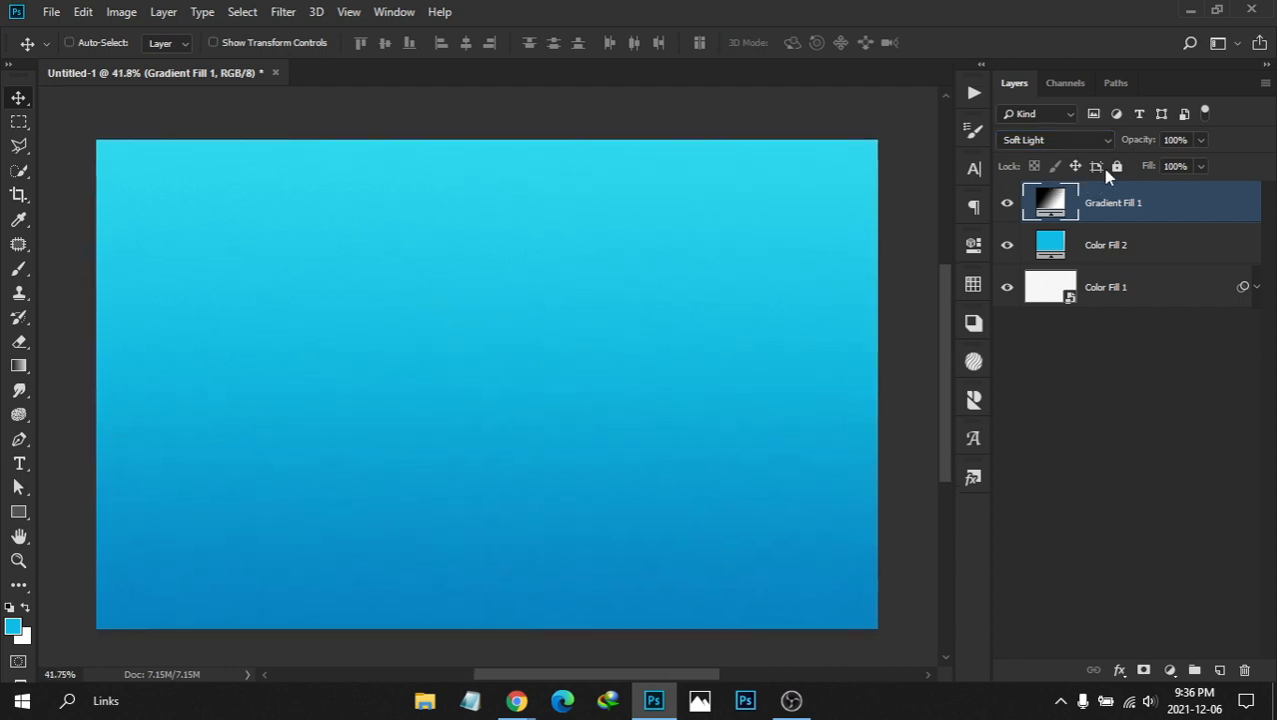
Set the opacity of Gradient Fill 1 to 20% and toggle its visibility to compare the background with and without it
left_click(1177, 140)
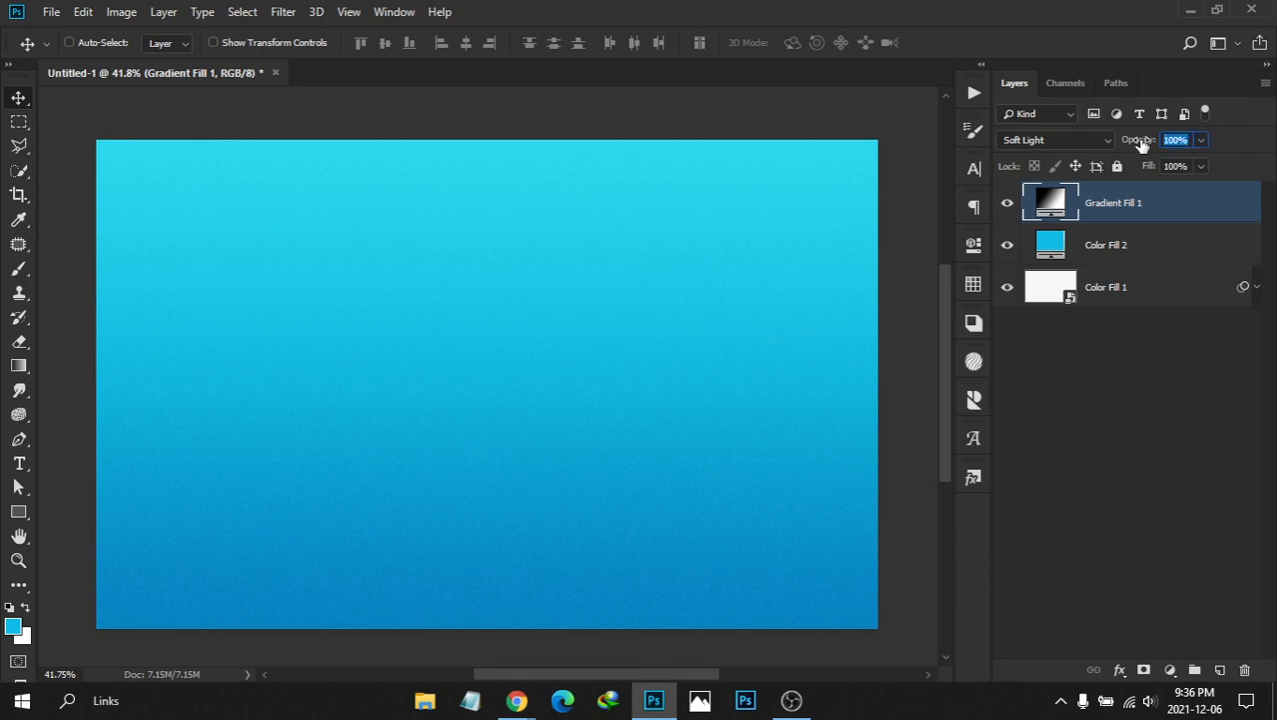
type("20")
left_click(1008, 205)
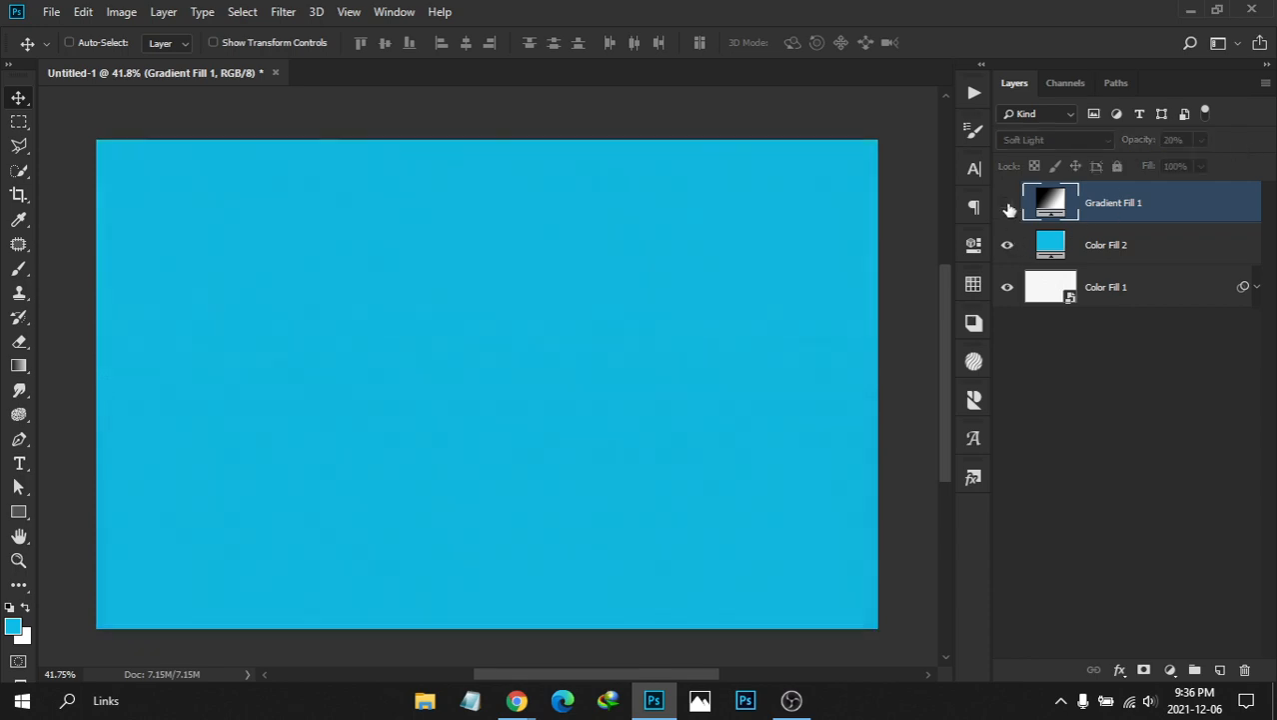
left_click(1008, 205)
left_click(1190, 140)
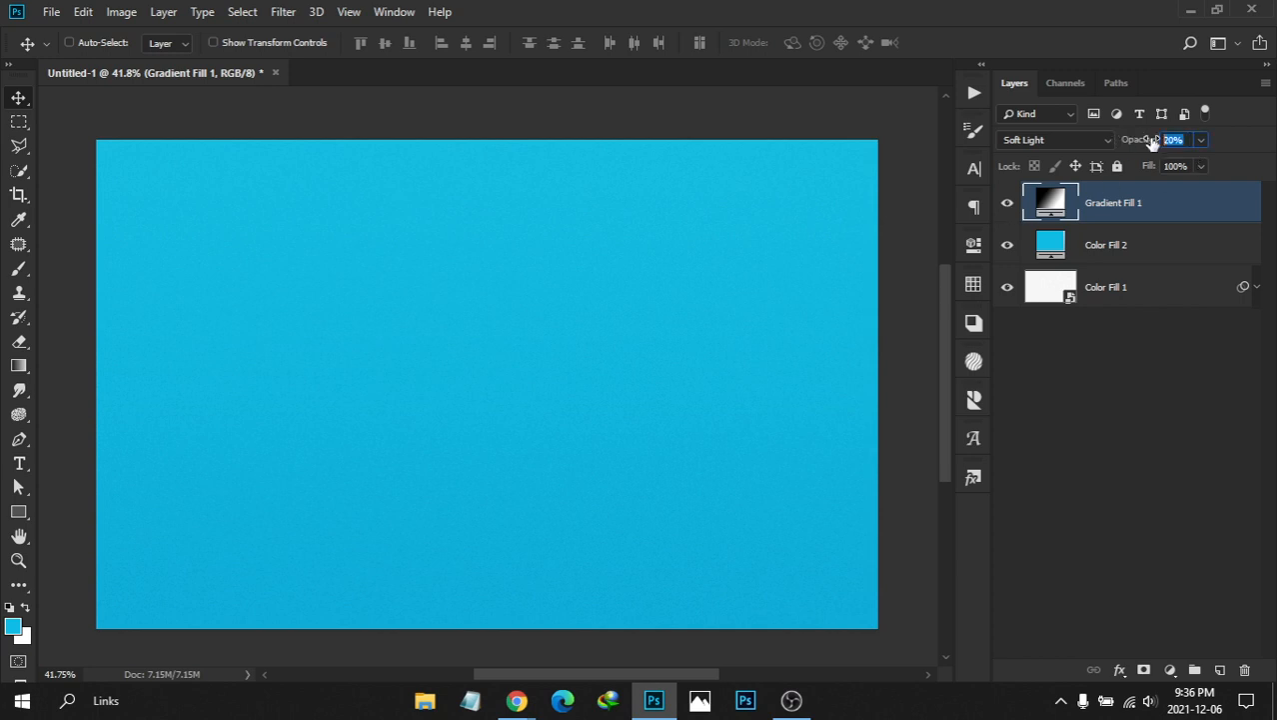
key("Return")
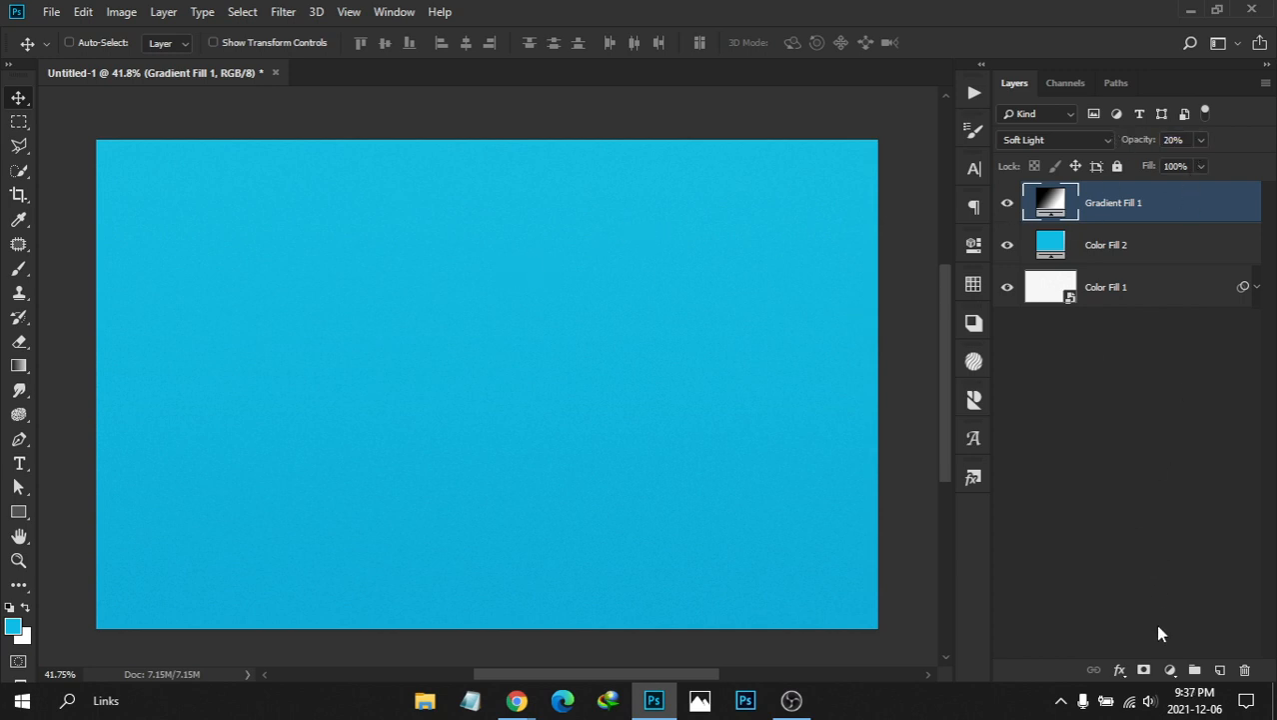
left_click(1007, 202)
left_click(1007, 201)
left_click_drag(491, 143, 465, 168)
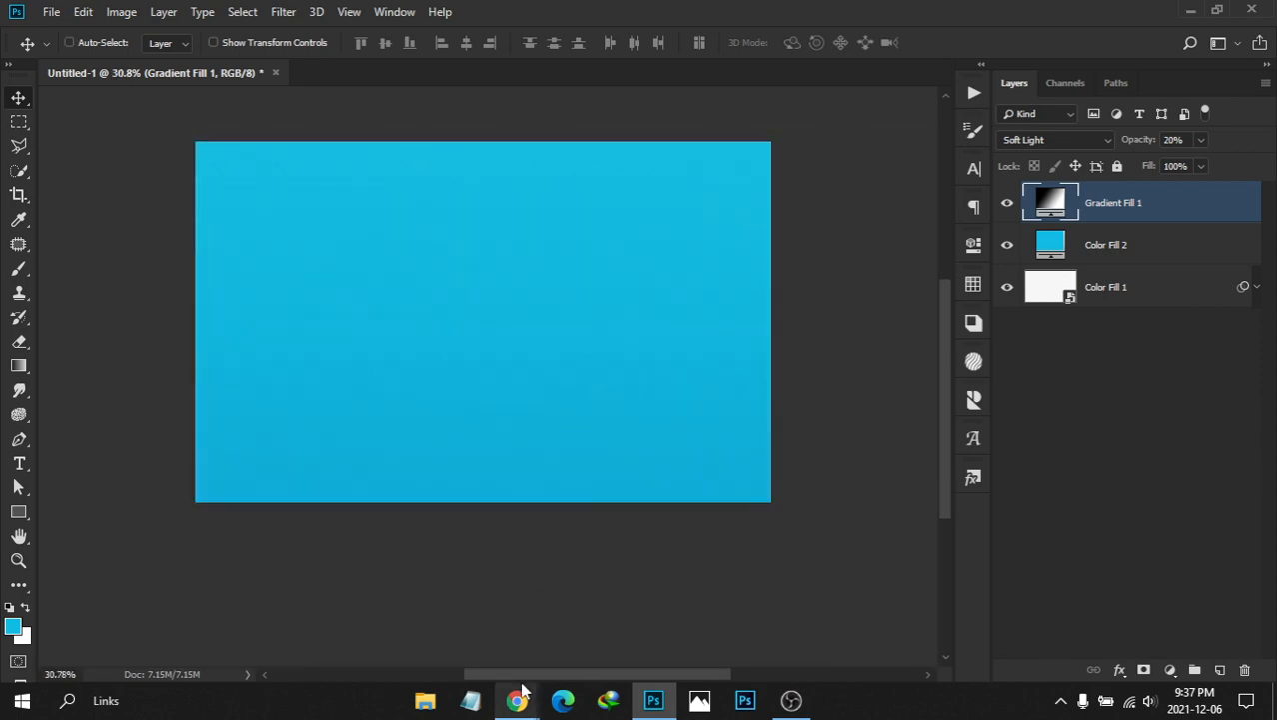
Add a new empty layer above Gradient Fill 1
mouse_move(521, 691)
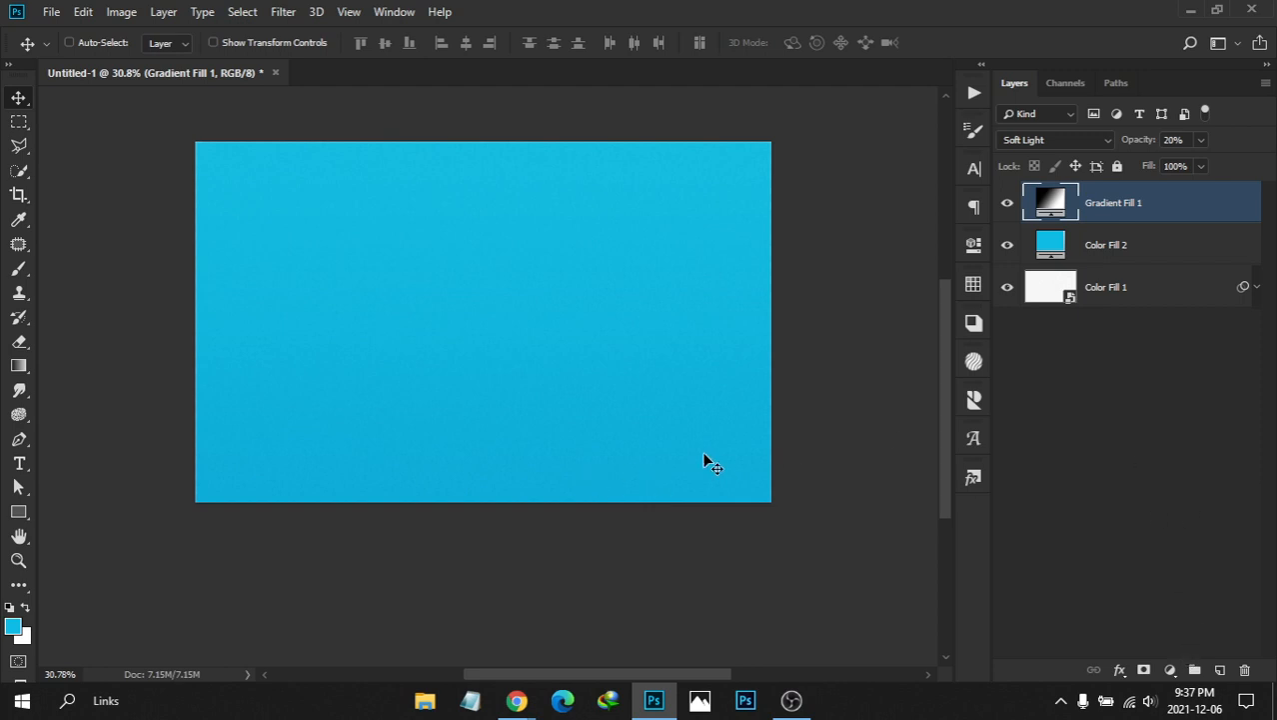
left_click_drag(707, 461, 607, 418)
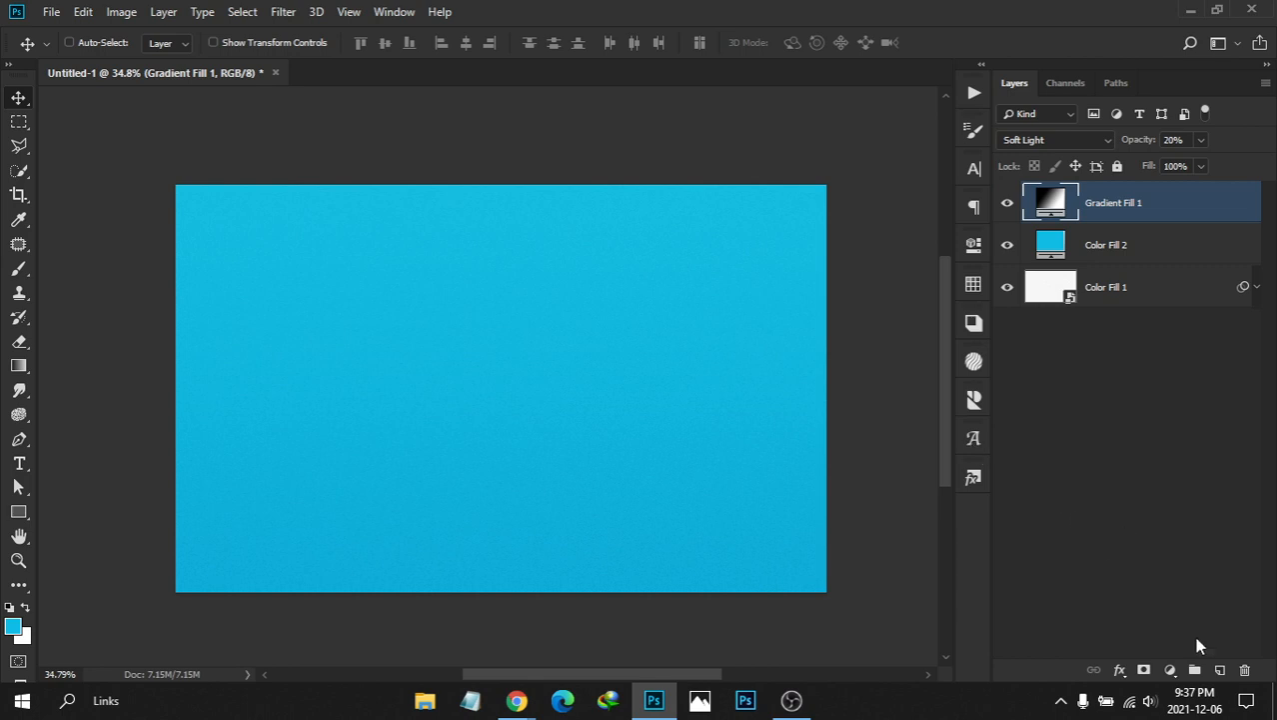
left_click(1221, 670)
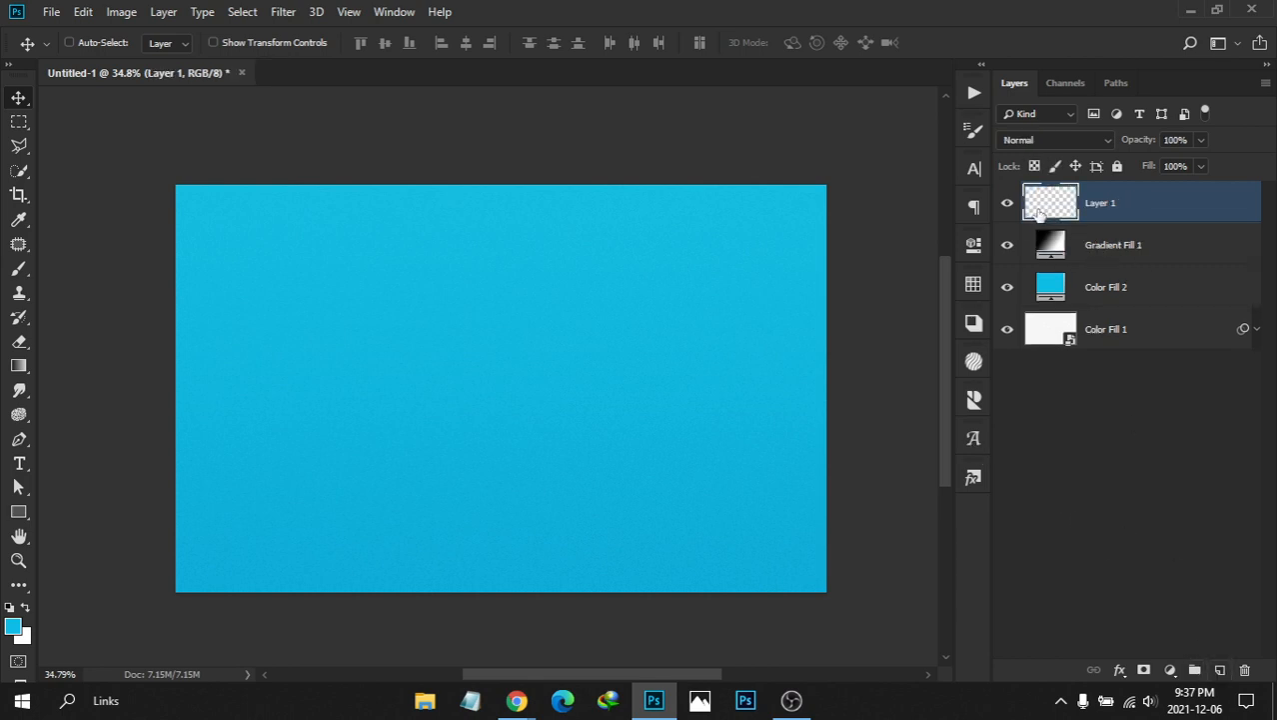
Toggle the visibility of Layer 1 and Gradient Fill 1 to compare the background with and without them
left_click(1009, 205)
left_click(1008, 205)
left_click(1009, 205)
left_click(1110, 240)
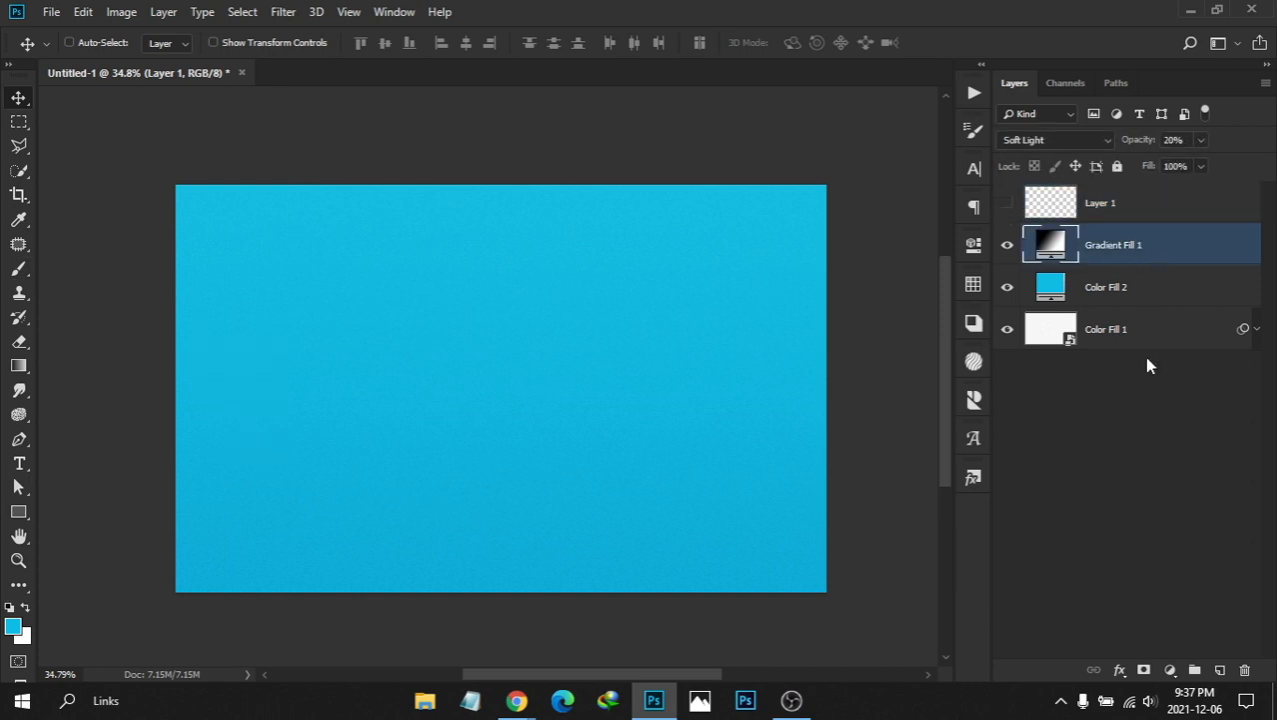
left_click(1006, 245)
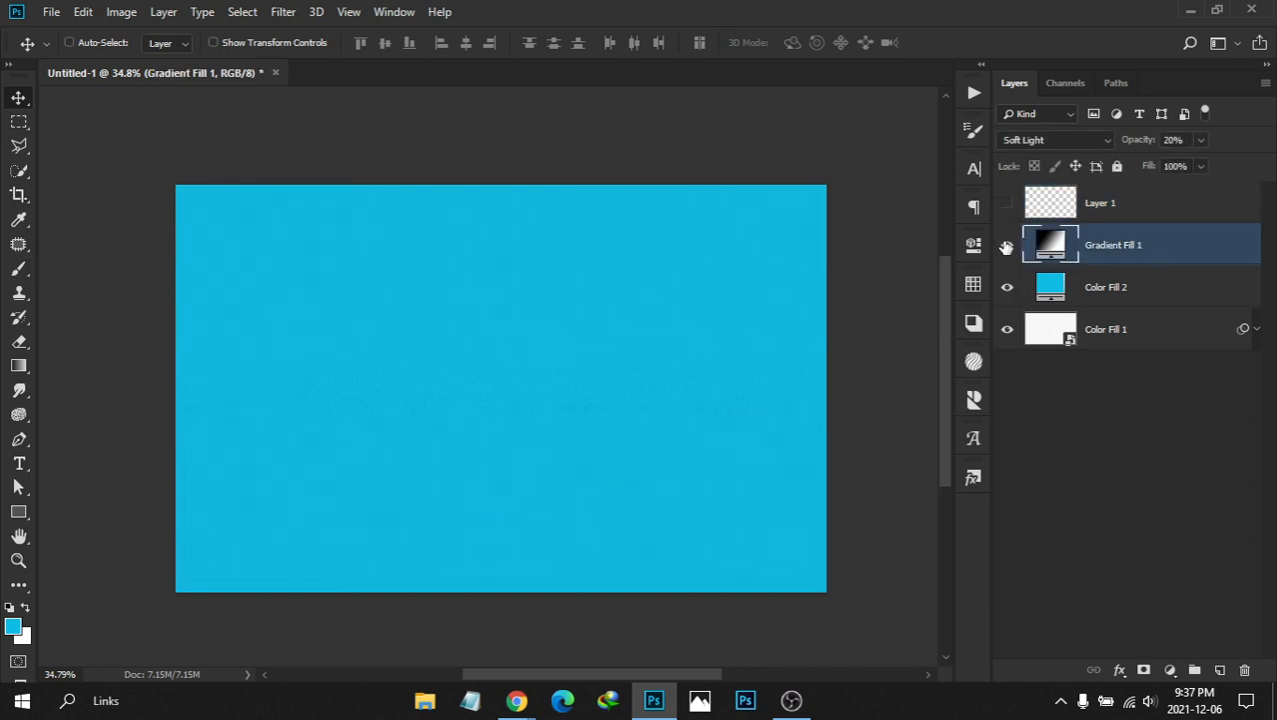
left_click(1009, 204)
Select Layer 1 and set the foreground color to white (ffffff)
left_click(1149, 205)
left_click(28, 607)
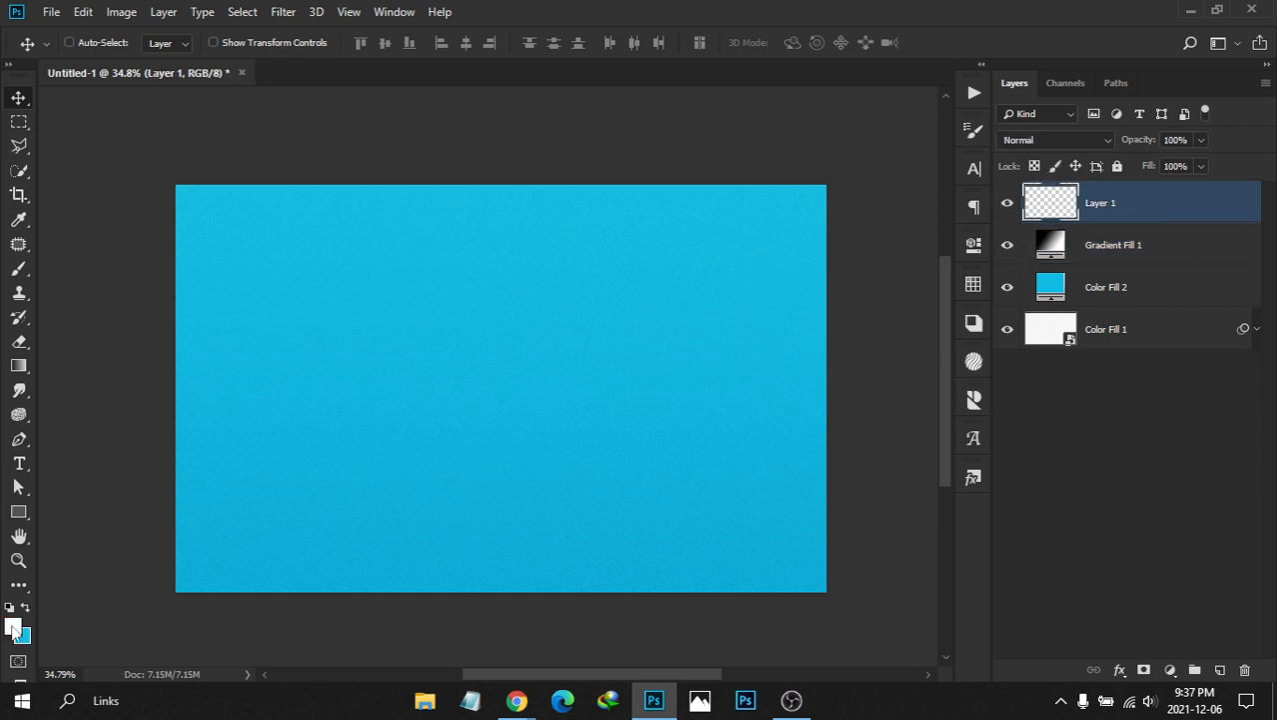
left_click(14, 628)
left_click_drag(793, 228, 766, 192)
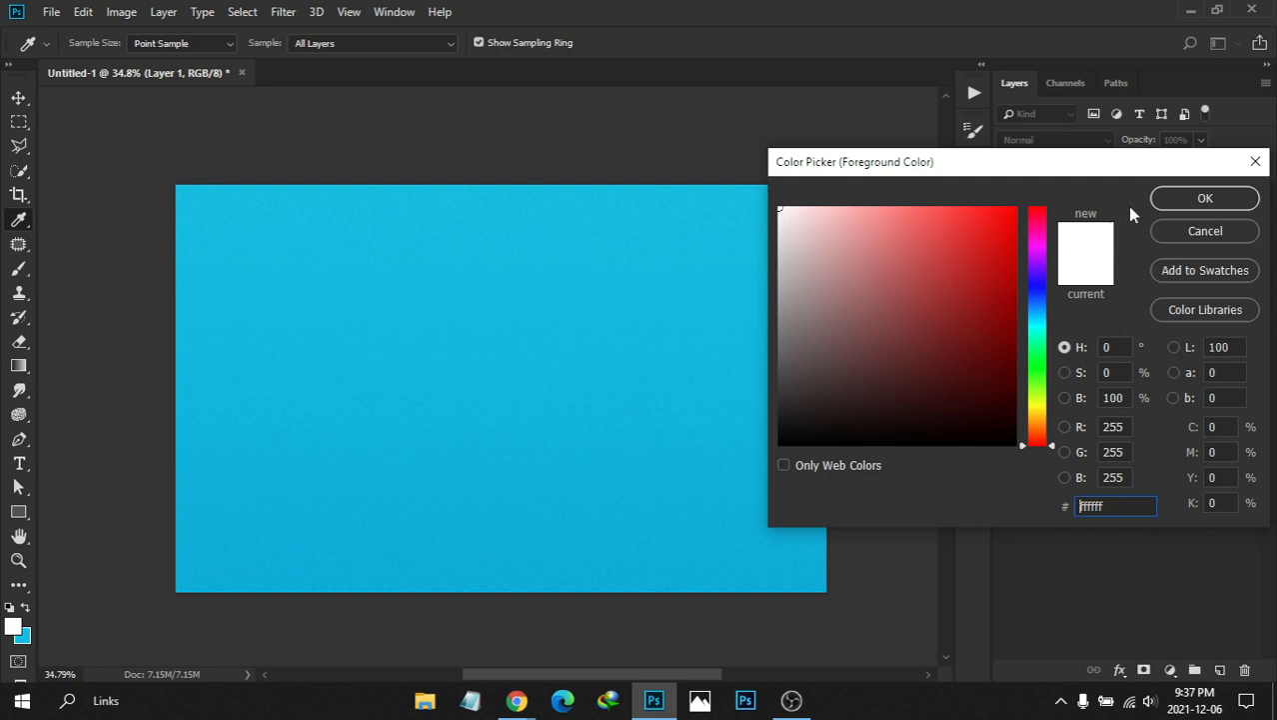
left_click(1195, 199)
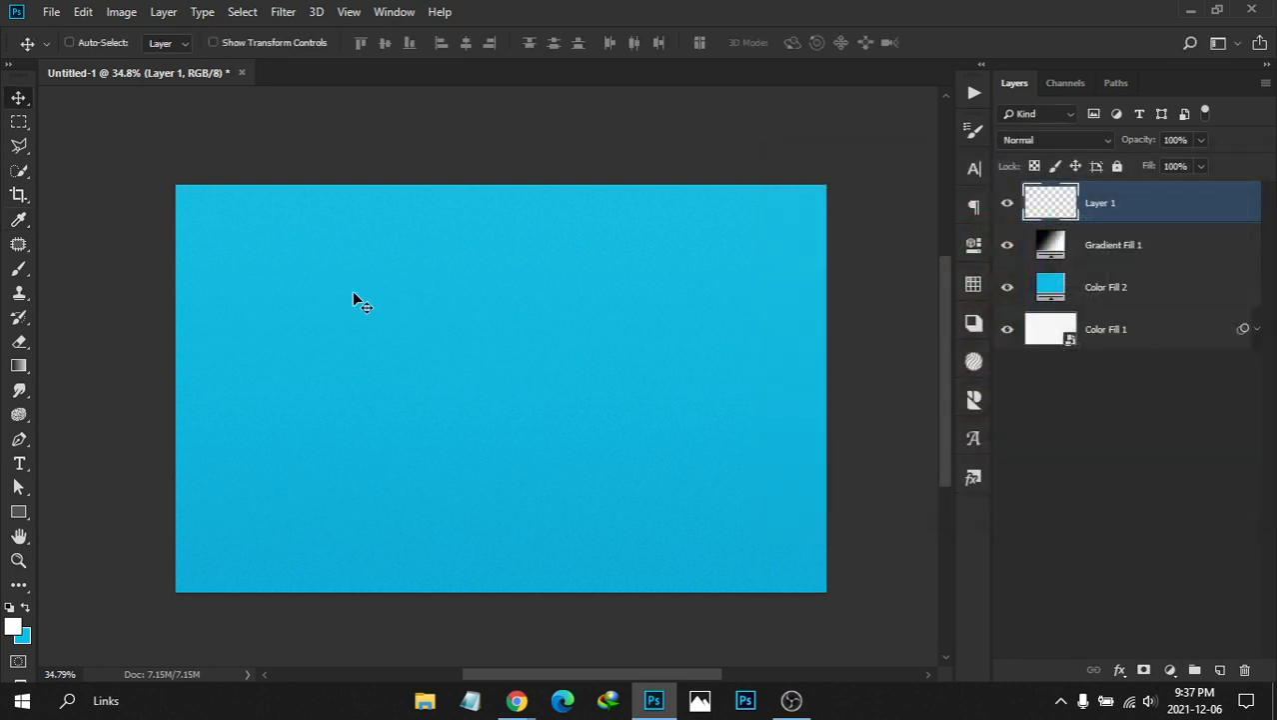
Activate the Brush tool with the first soft round brush from General Brushes
key("b")
right_click(508, 277)
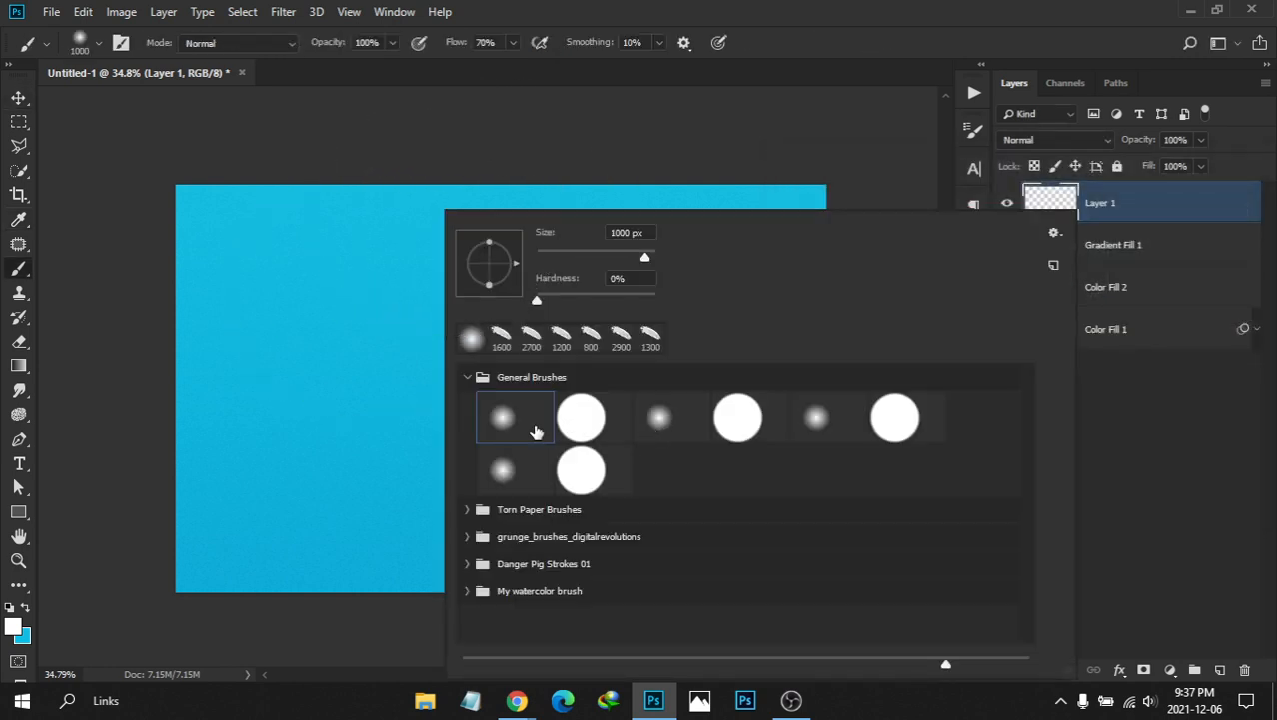
left_click(505, 415)
left_click(867, 7)
Set the brush flow to 80% after trying 70%, keeping the brush opacity at 100%
left_click_drag(452, 47, 505, 43)
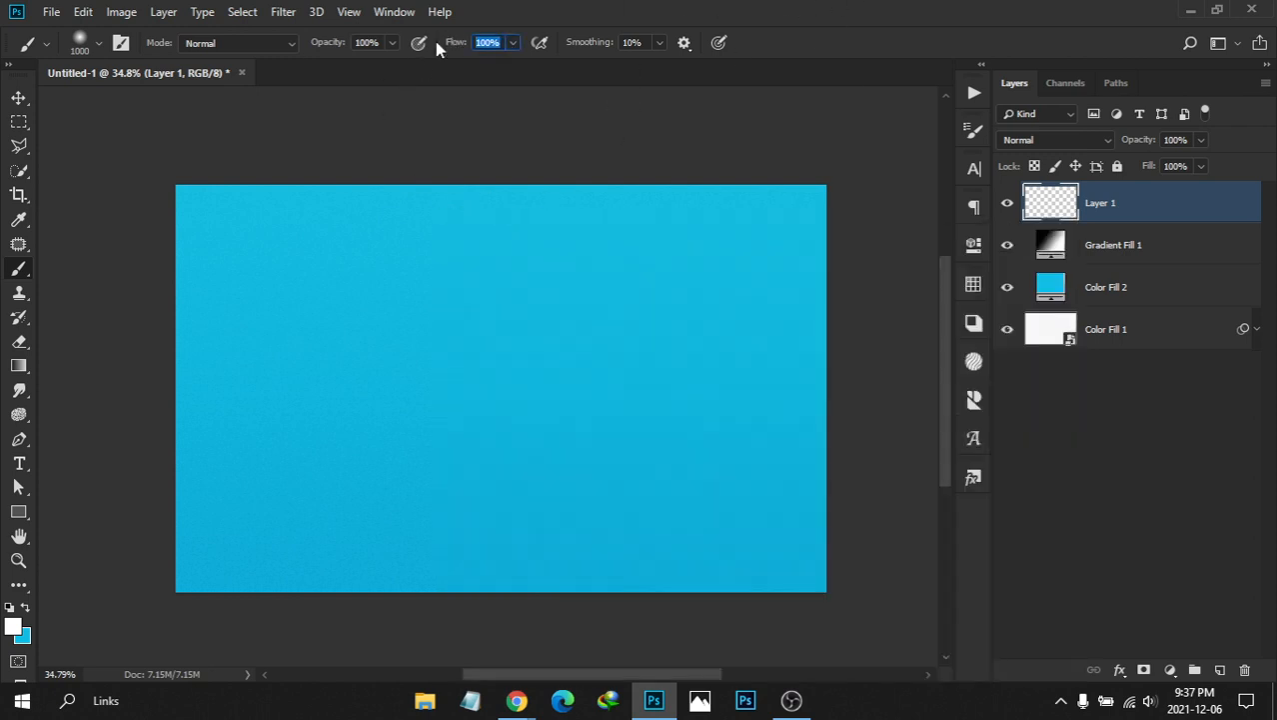
type("70")
key("Return")
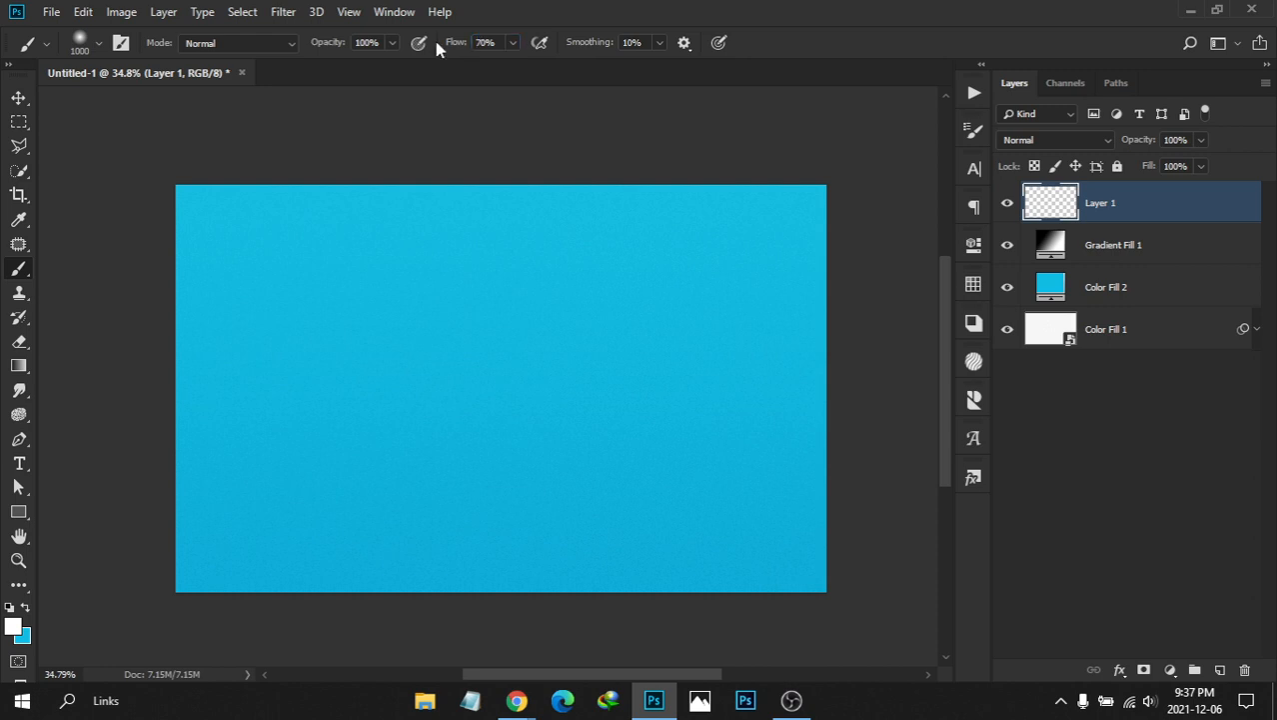
left_click(484, 42)
type("80")
left_click_drag(494, 268, 474, 274)
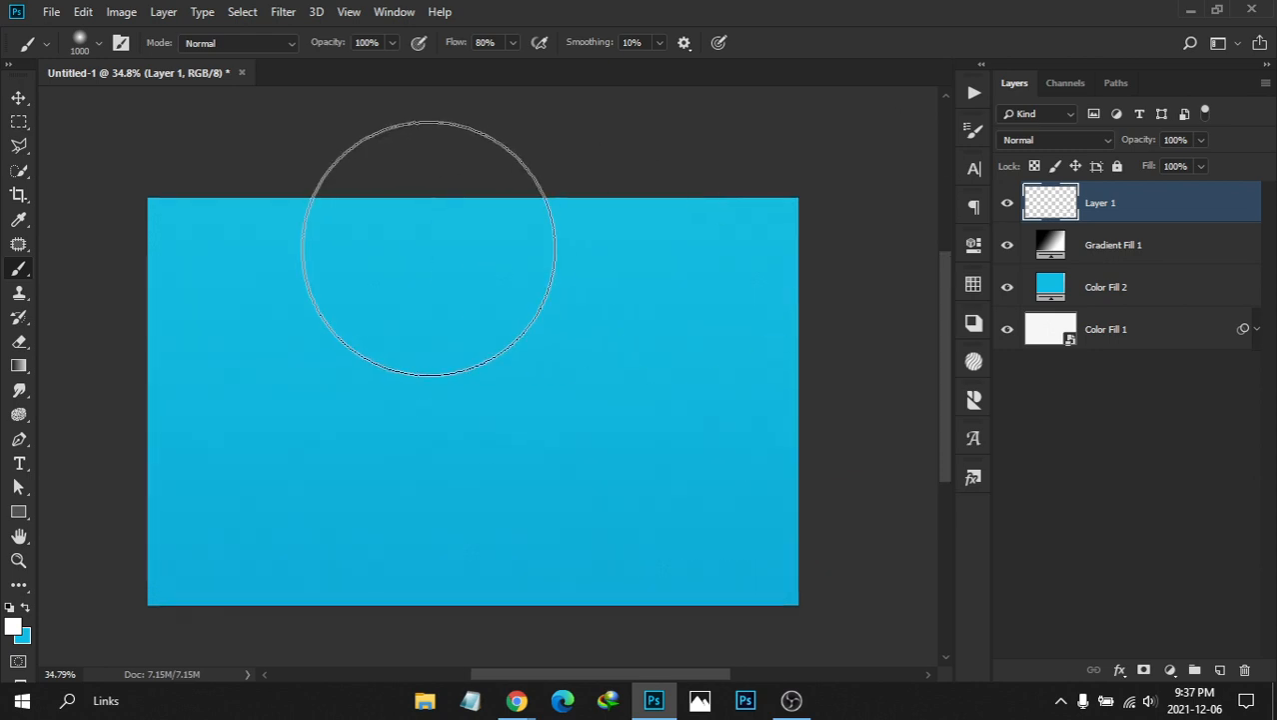
key("Return")
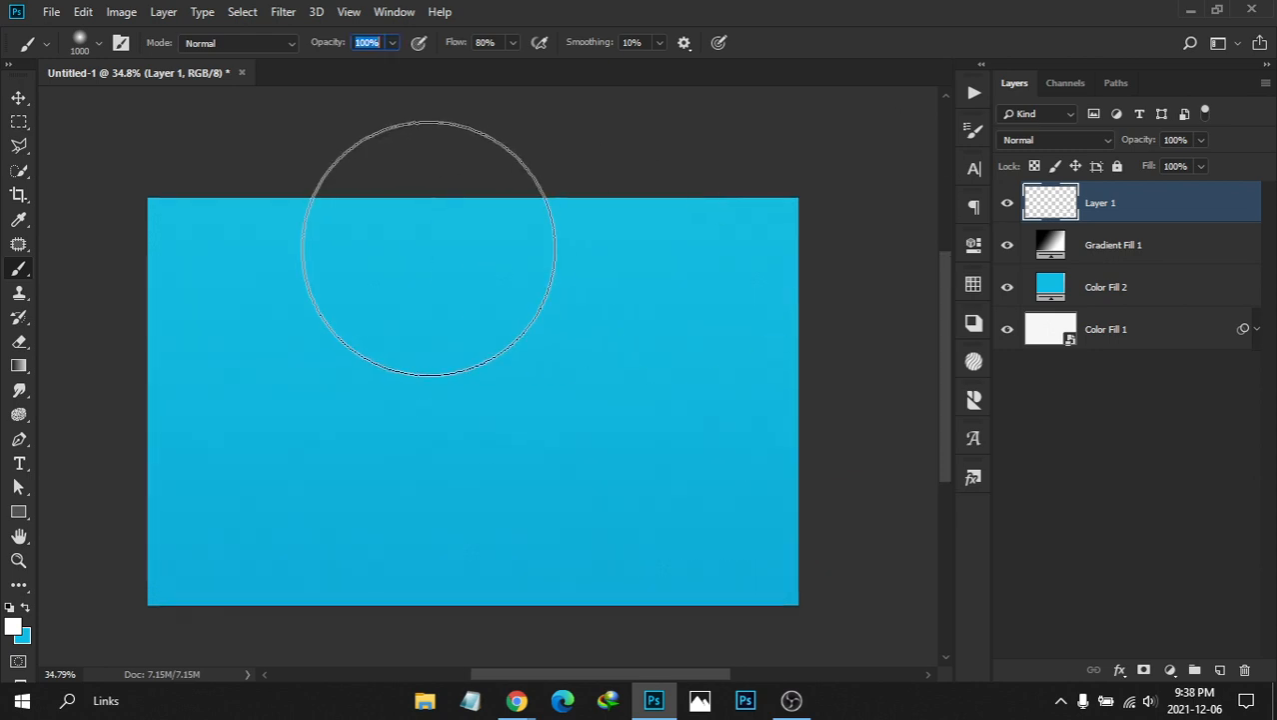
left_click(393, 42)
Enlarge the brush to 3100 px and paint two soft white dabs on Layer 1, centered just above the canvas's upper edge
scroll(425, 305, "down", 2)
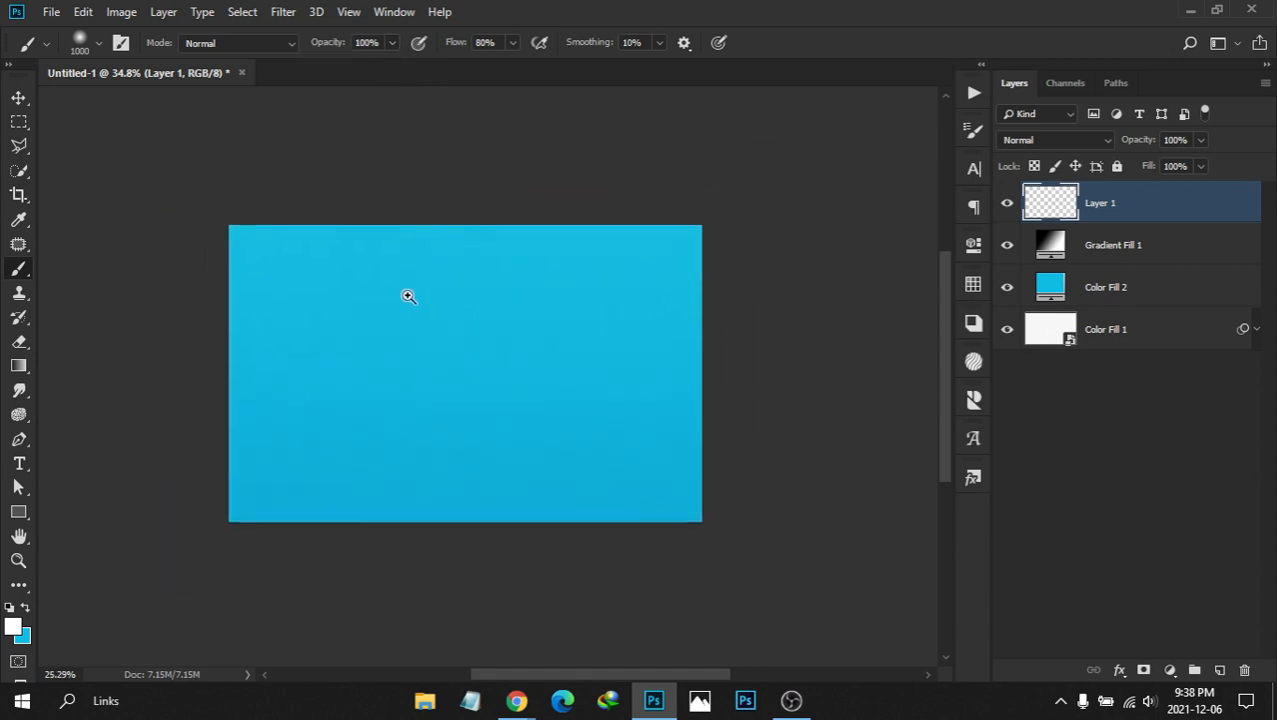
key("bracketright")
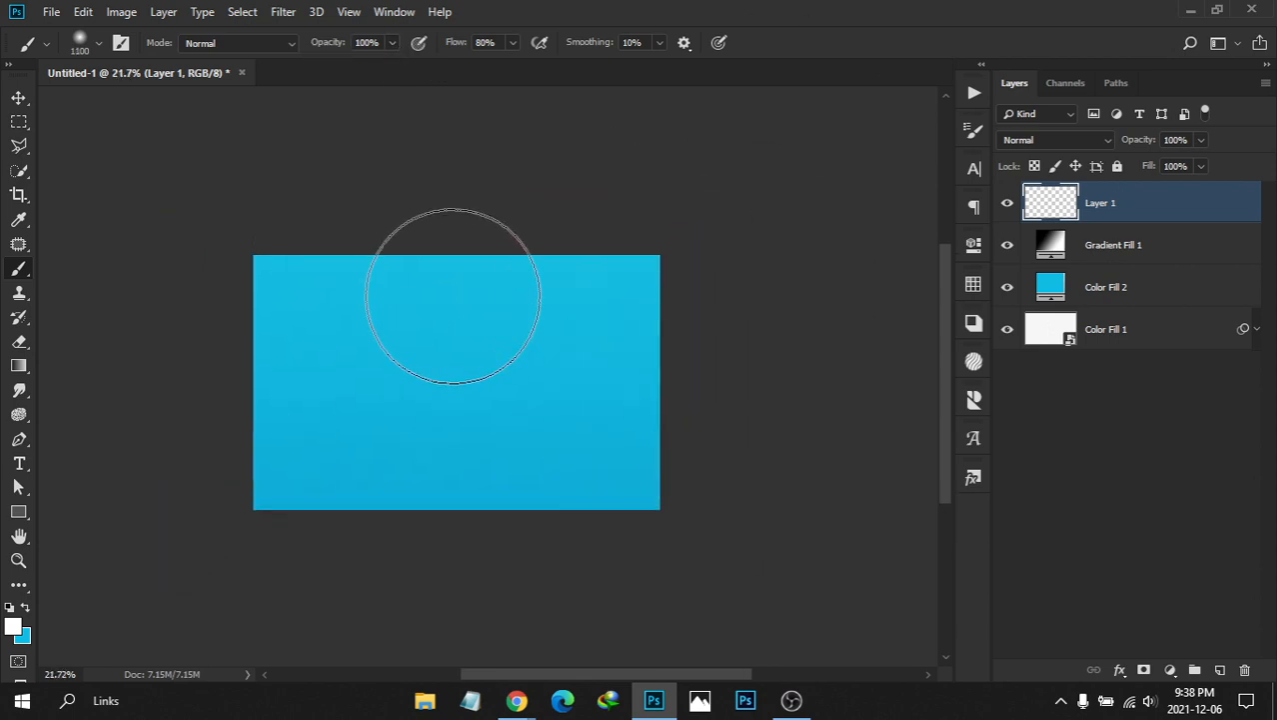
key("bracketright")
key("bracketright")
key("bracketright")
key("bracketright")
key("bracketright")
key("bracketright")
key("bracketright")
key("bracketright")
key("bracketright")
key("bracketright")
key("bracketright")
key("bracketright")
key("bracketright")
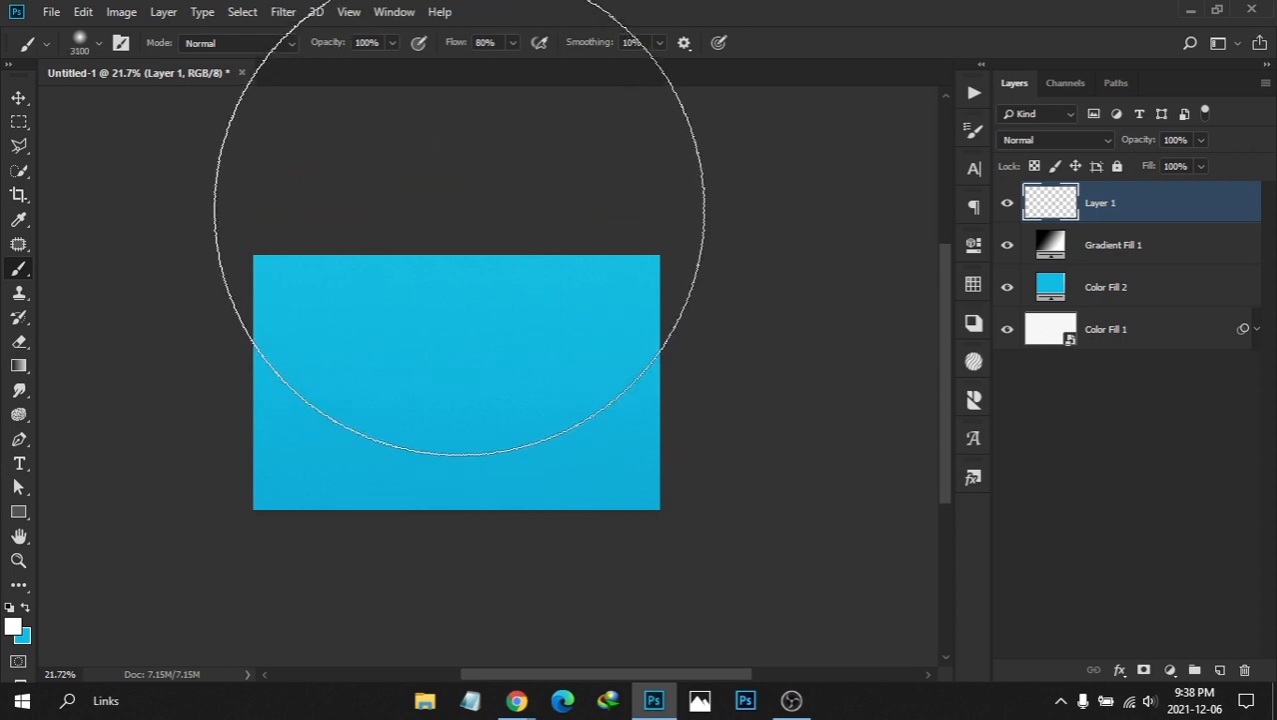
left_click(458, 210)
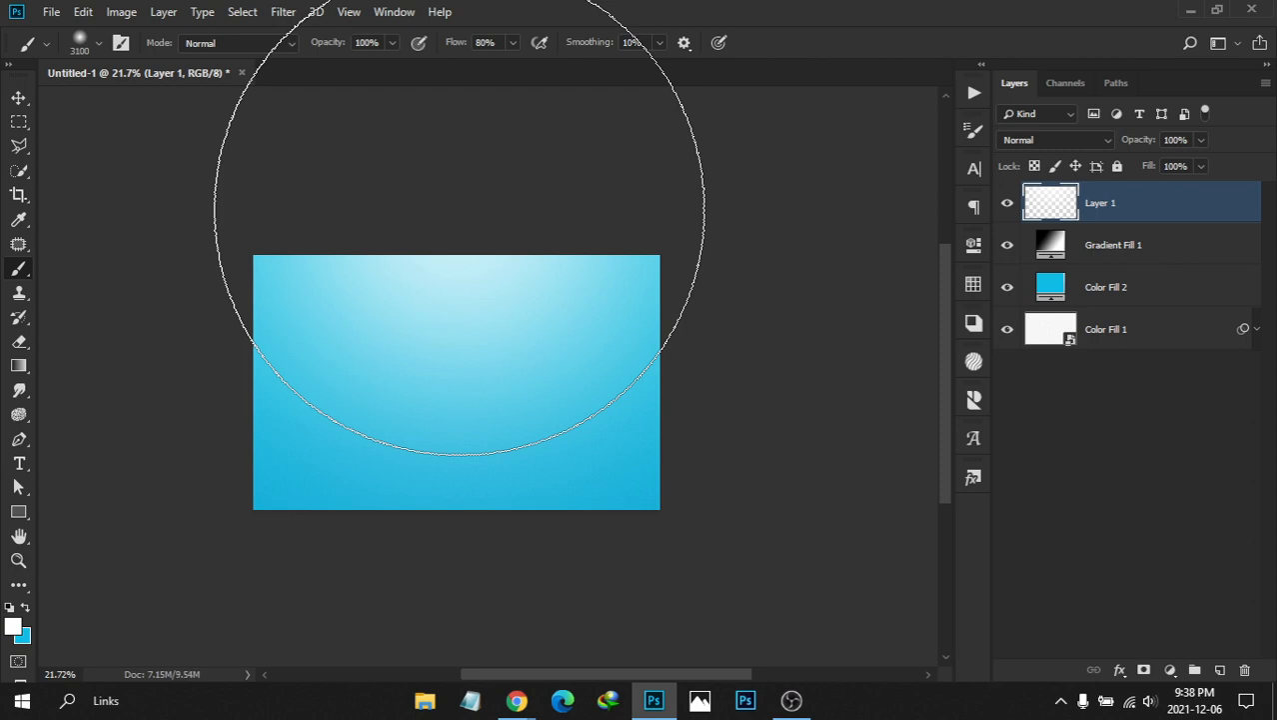
left_click(459, 210)
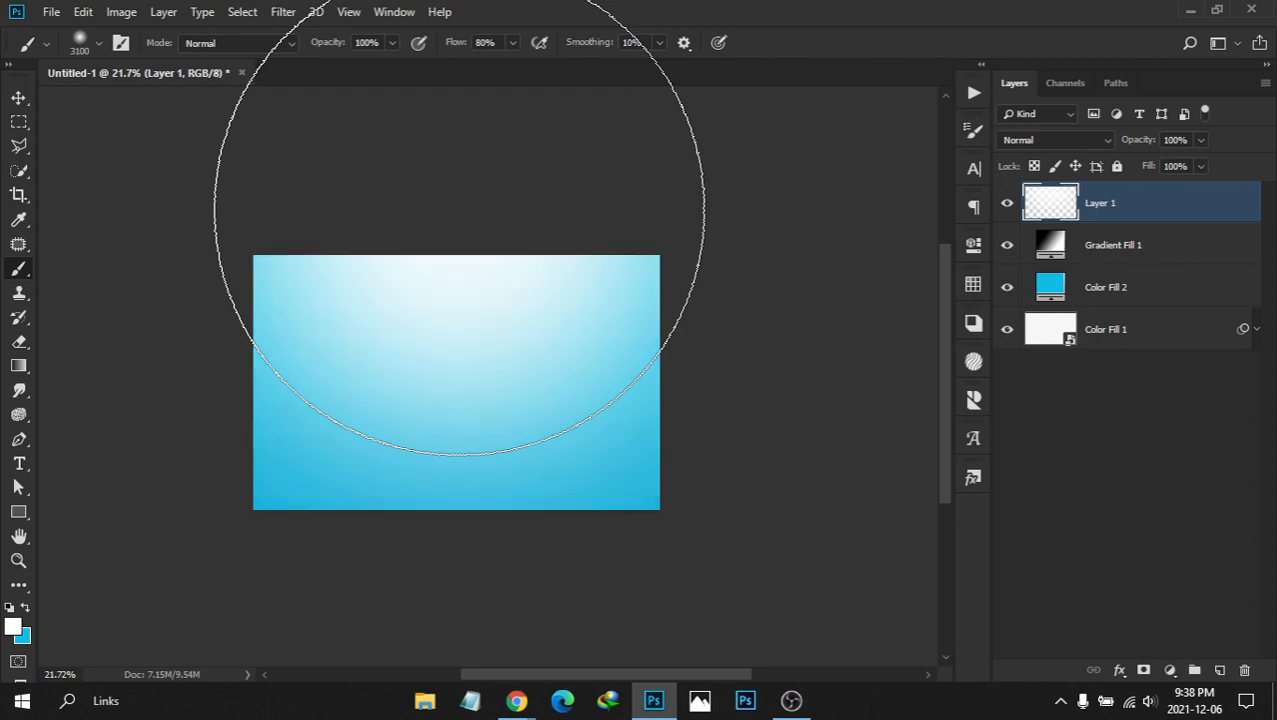
Set the opacity of Layer 1 to 35% after trying 30% and comparing the canvas with the layer hidden
left_click(18, 97)
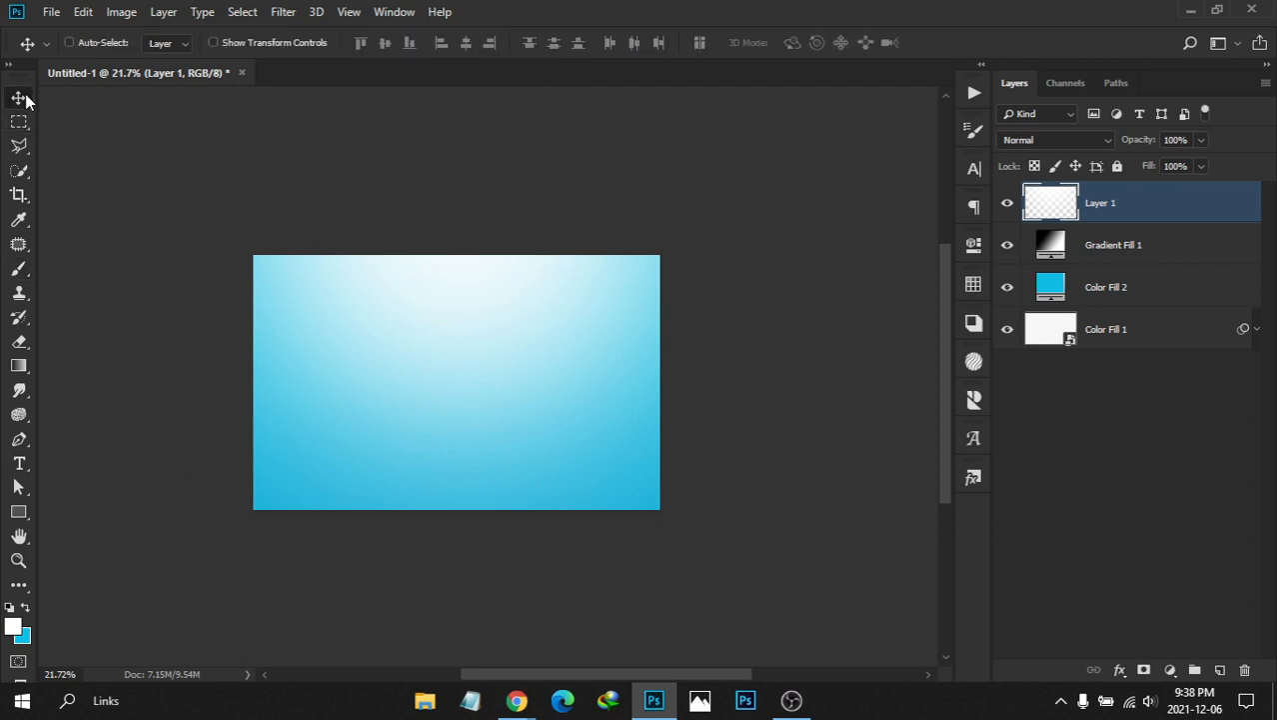
left_click_drag(421, 318, 470, 318)
left_click_drag(539, 360, 567, 310)
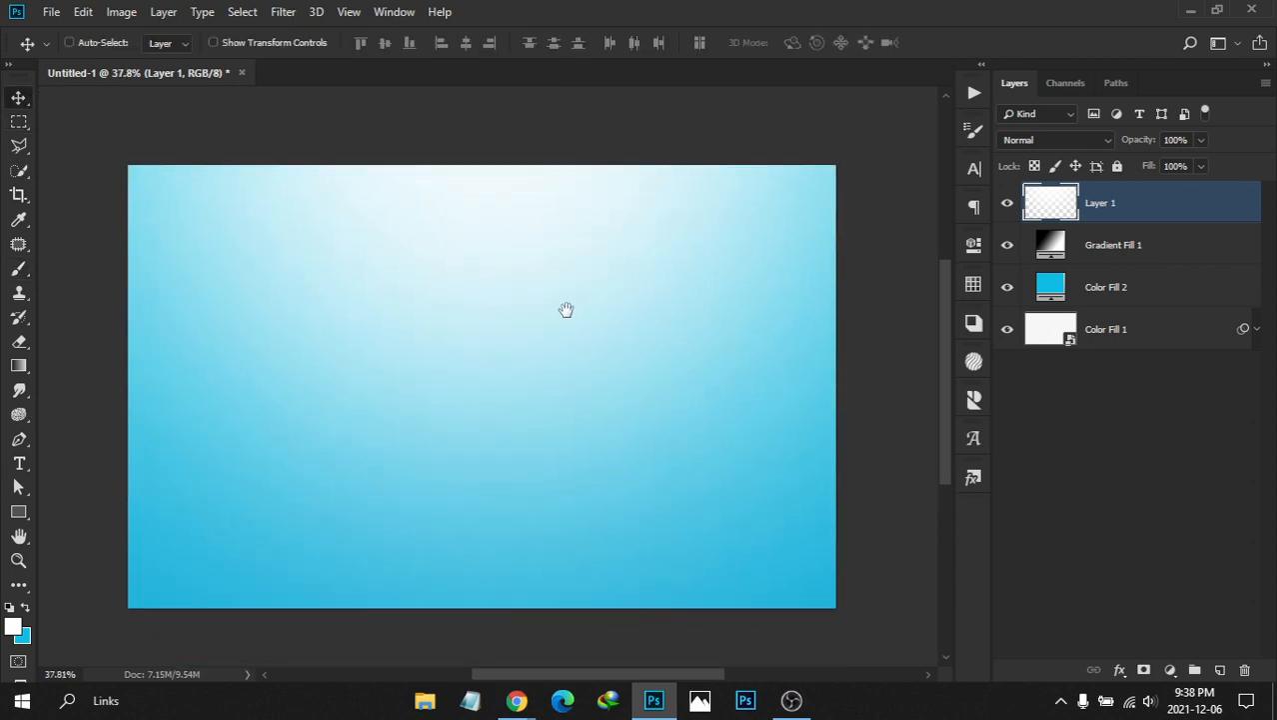
left_click(1060, 139)
left_click(1060, 138)
left_click_drag(1190, 139, 1165, 140)
type("30")
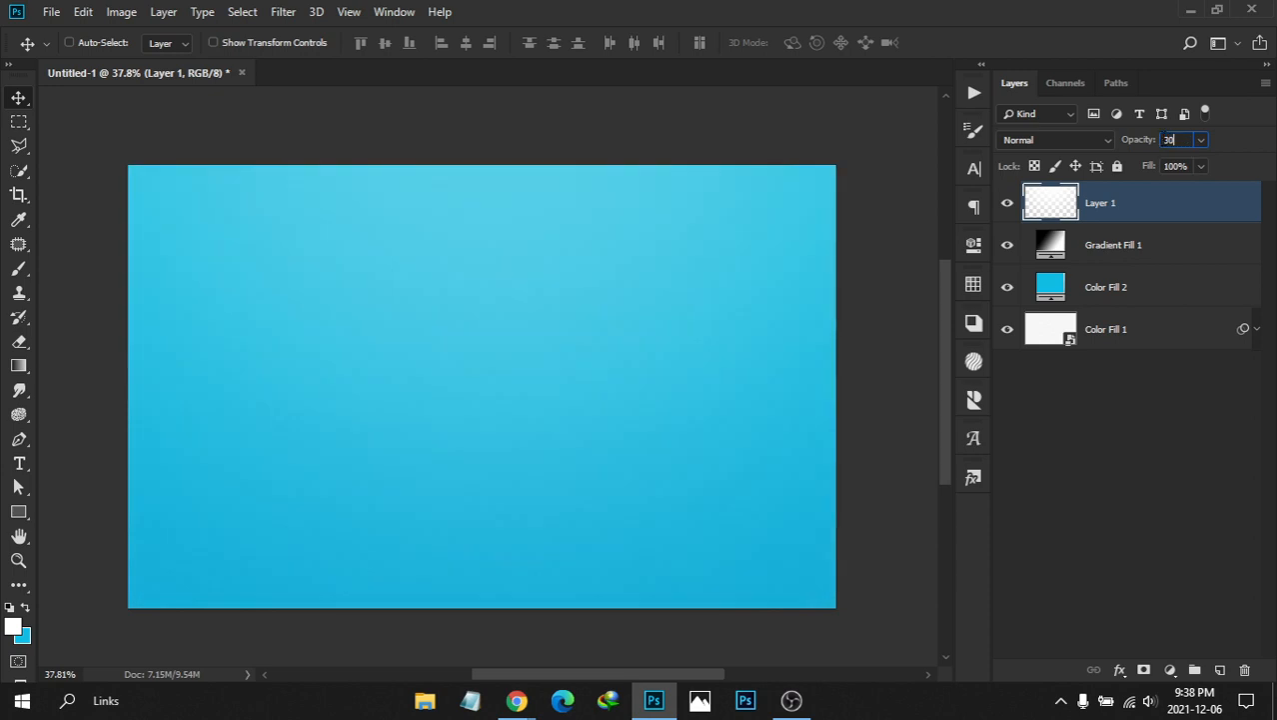
left_click(1007, 204)
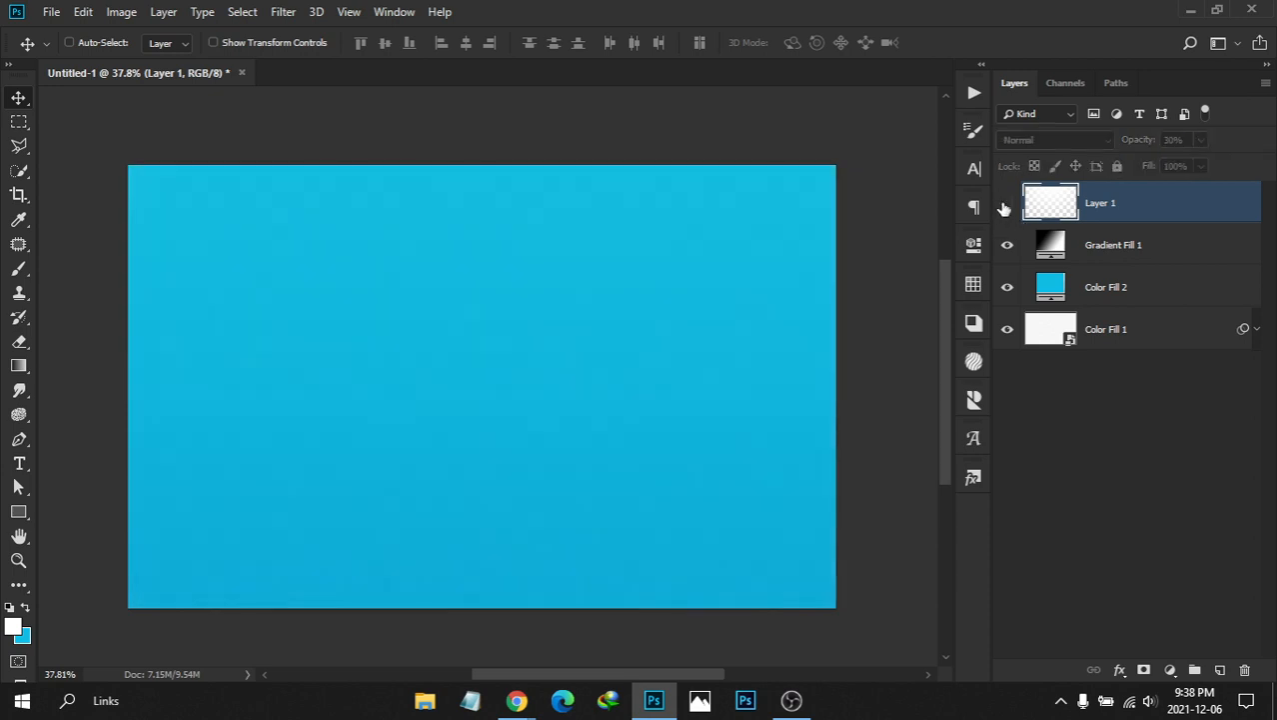
left_click(1006, 203)
left_click_drag(1183, 140, 1137, 140)
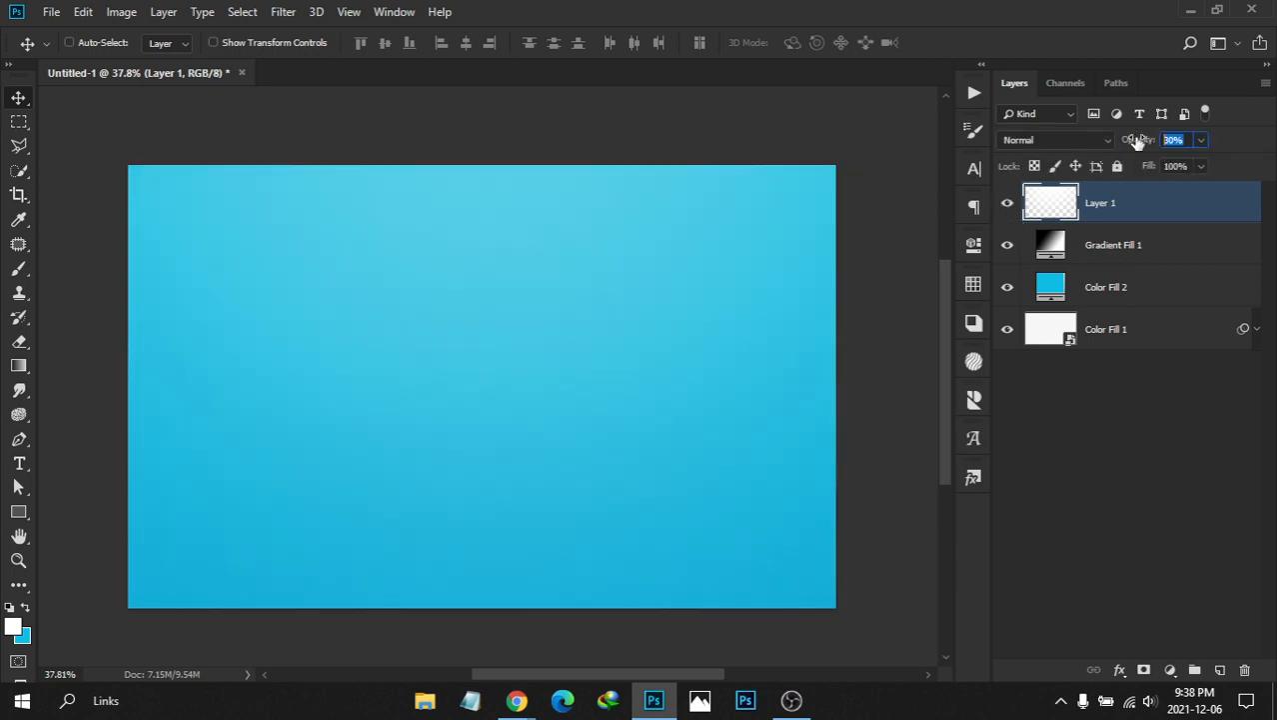
type("35")
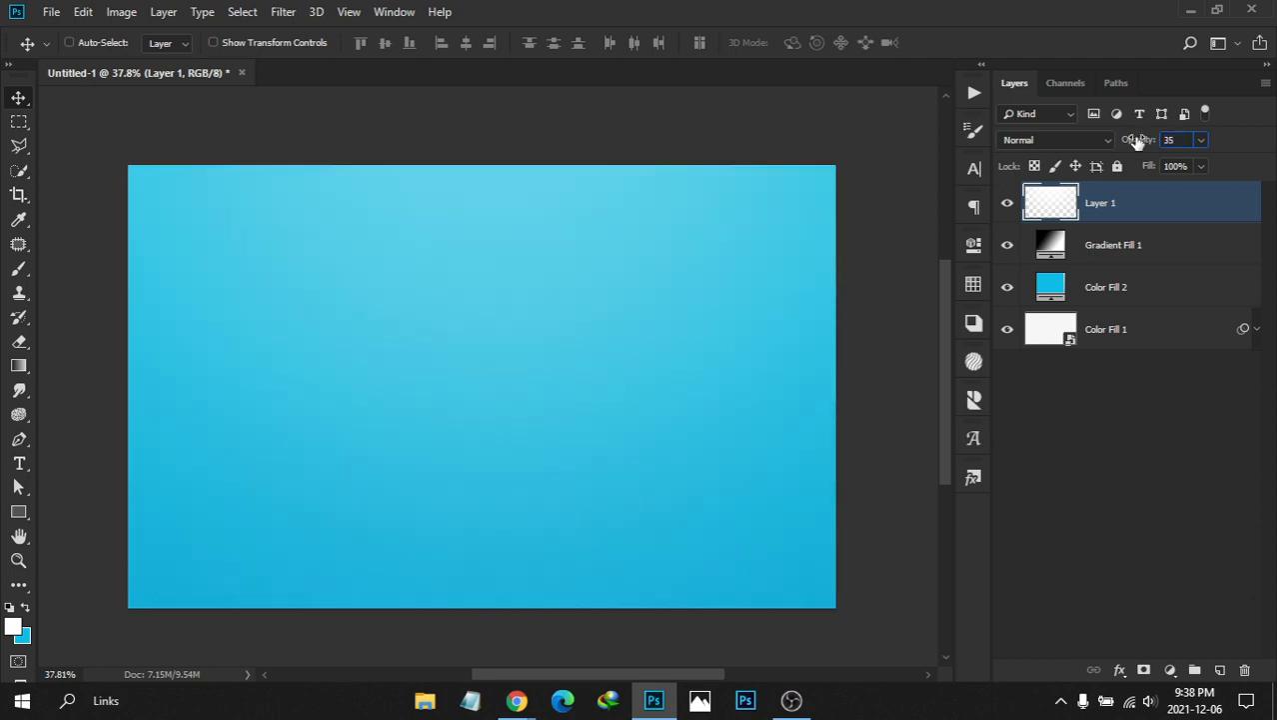
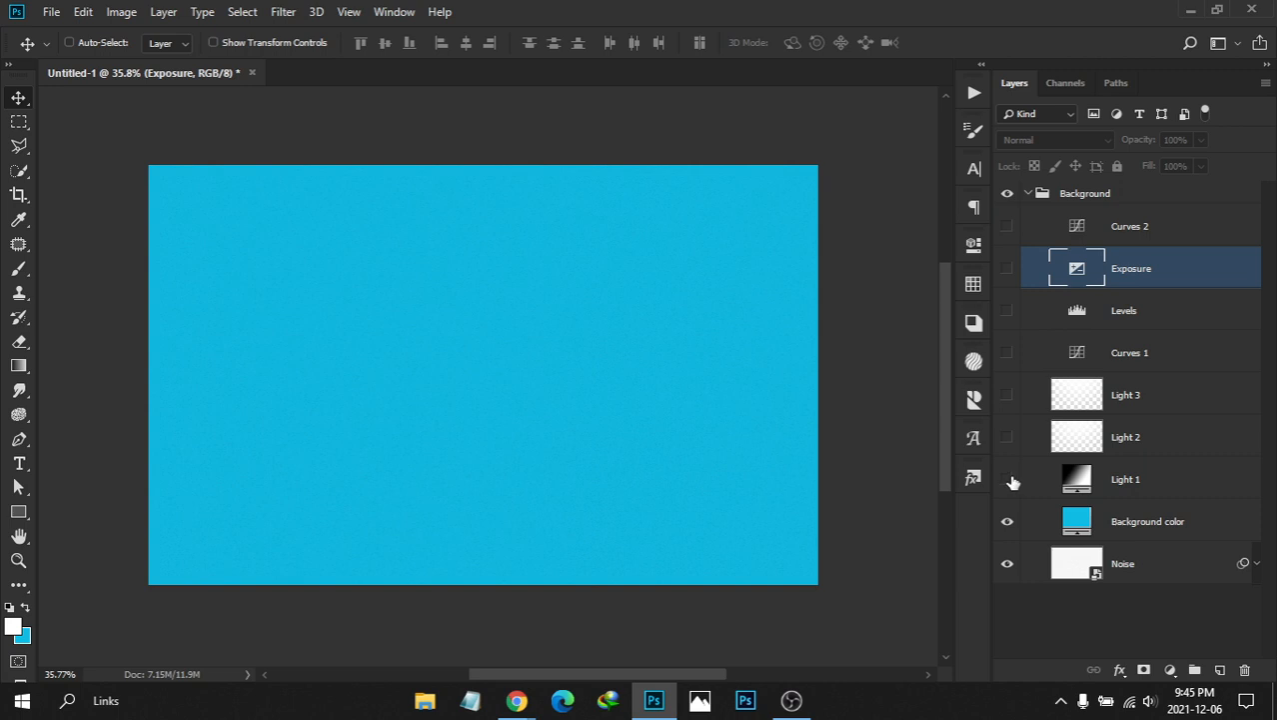
Show all layers from Light 1 up to Curves 2 and select the Background group
left_click_drag(1010, 480, 1008, 230)
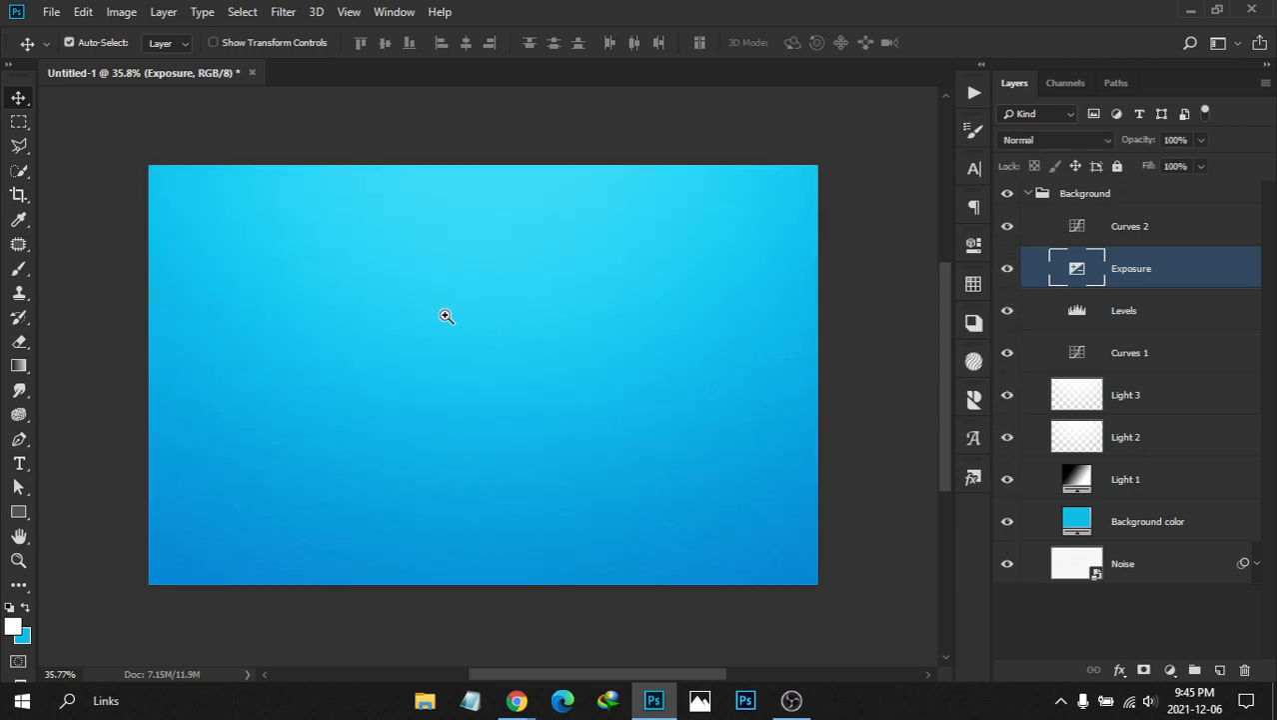
left_click_drag(442, 313, 451, 309)
left_click(1082, 195)
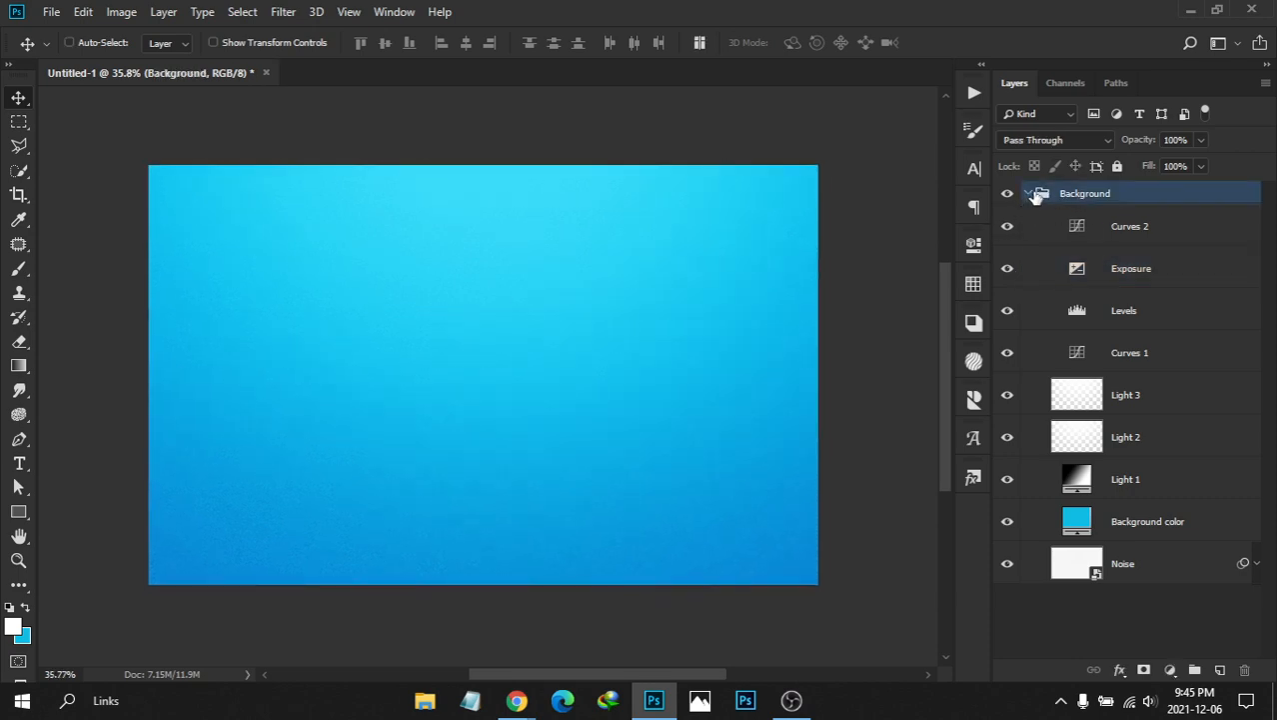
left_click(1029, 193)
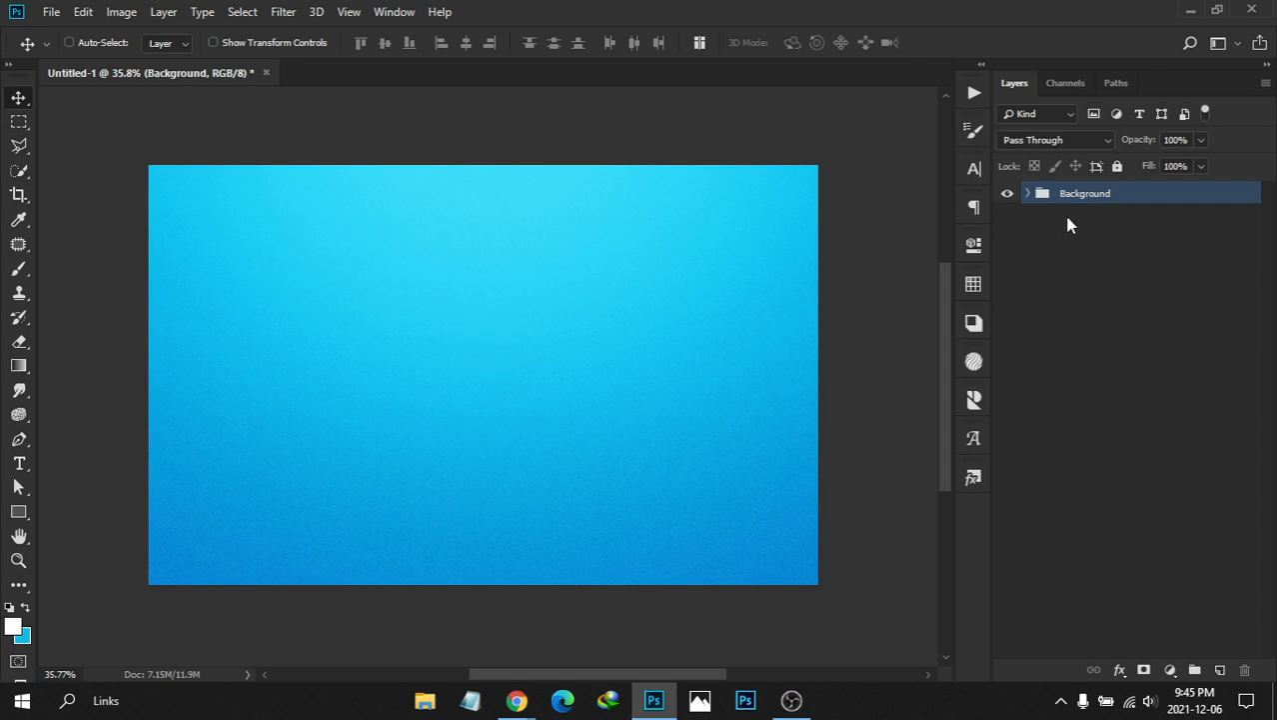
left_click(1028, 194)
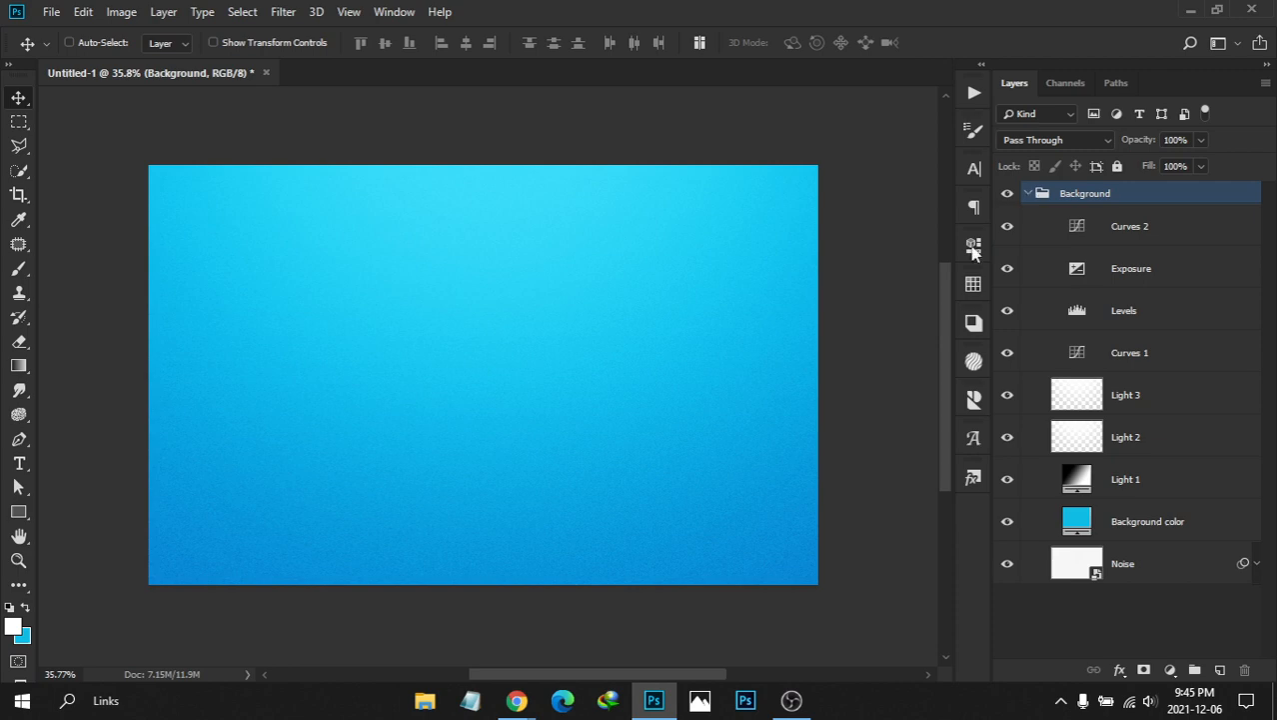
Switch to Chrome to view the Freepik text effect examples, and return to Photoshop
mouse_move(520, 698)
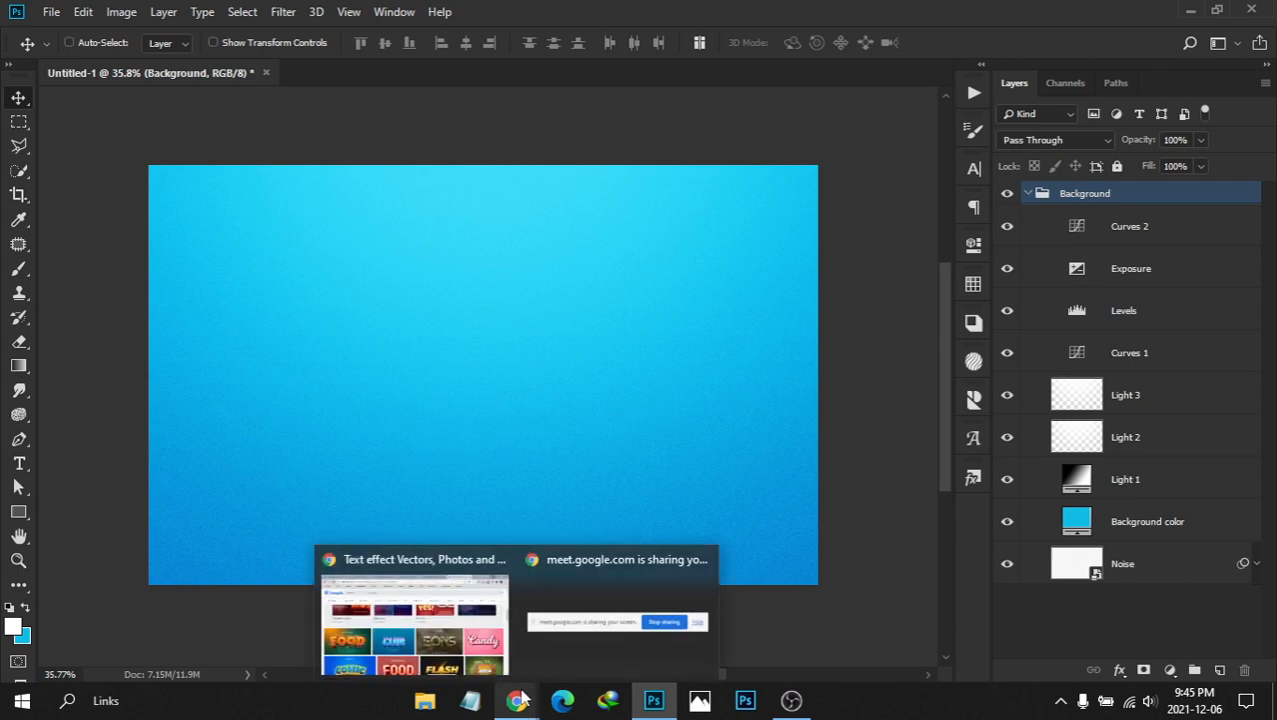
left_click(444, 639)
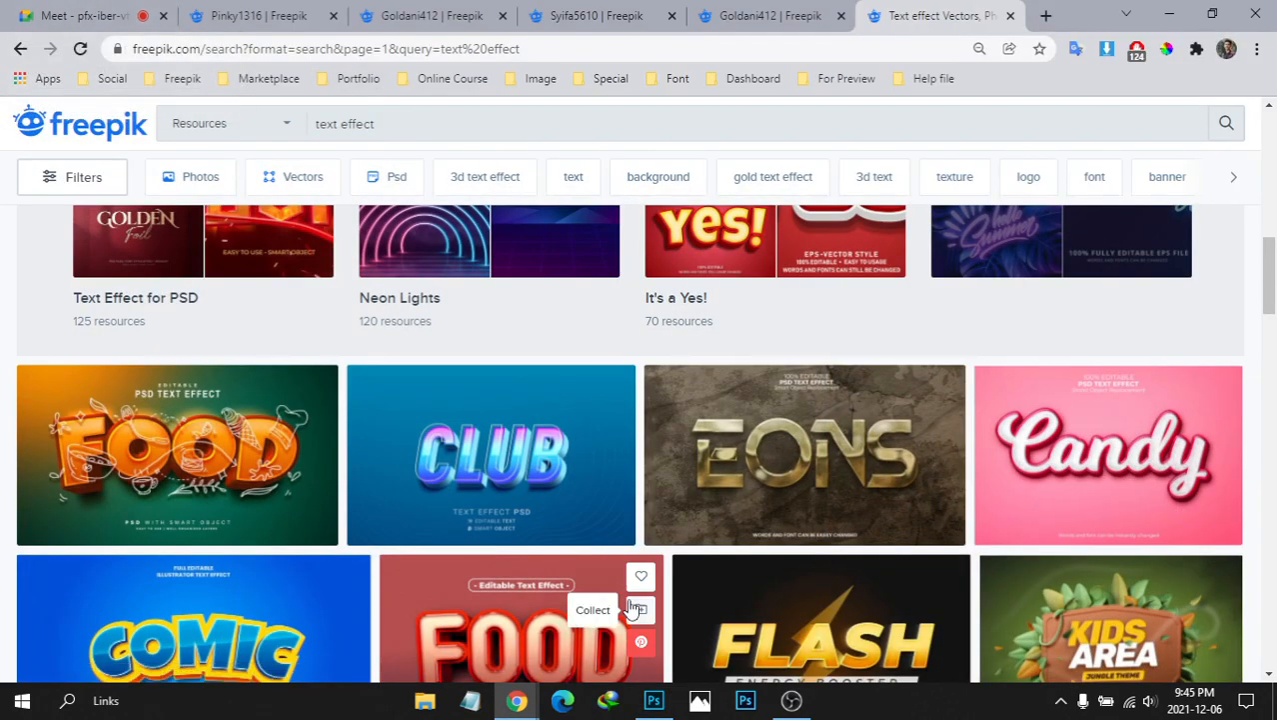
left_click(653, 700)
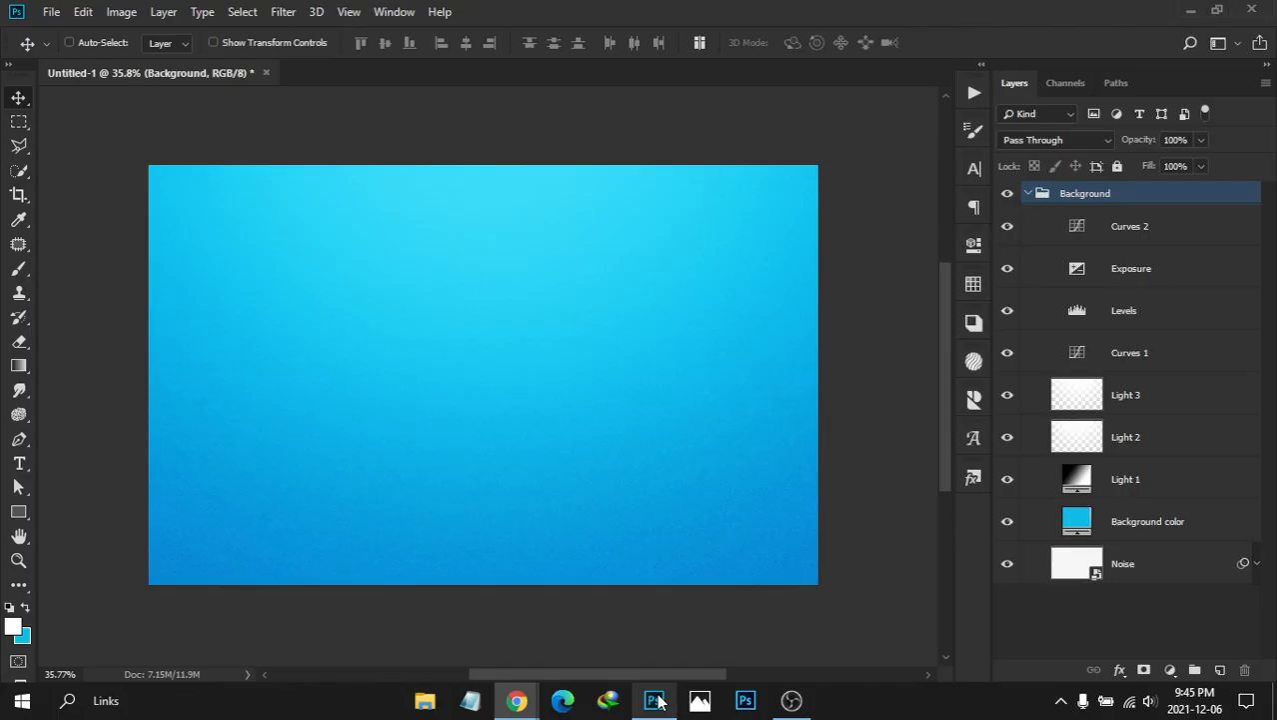
Collapse the Background group and add a white "Softy" text in Mont Heavy, 112 pt, near the middle of the canvas
left_click(1031, 193)
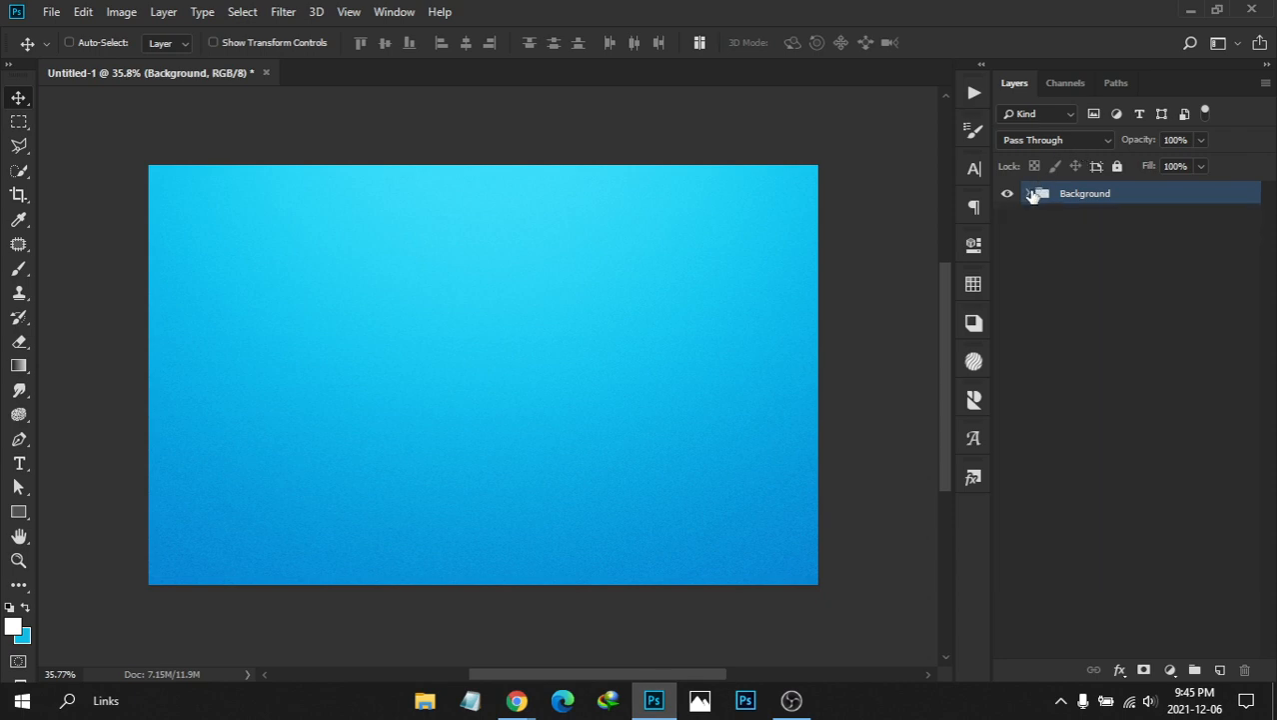
left_click_drag(360, 378, 387, 378)
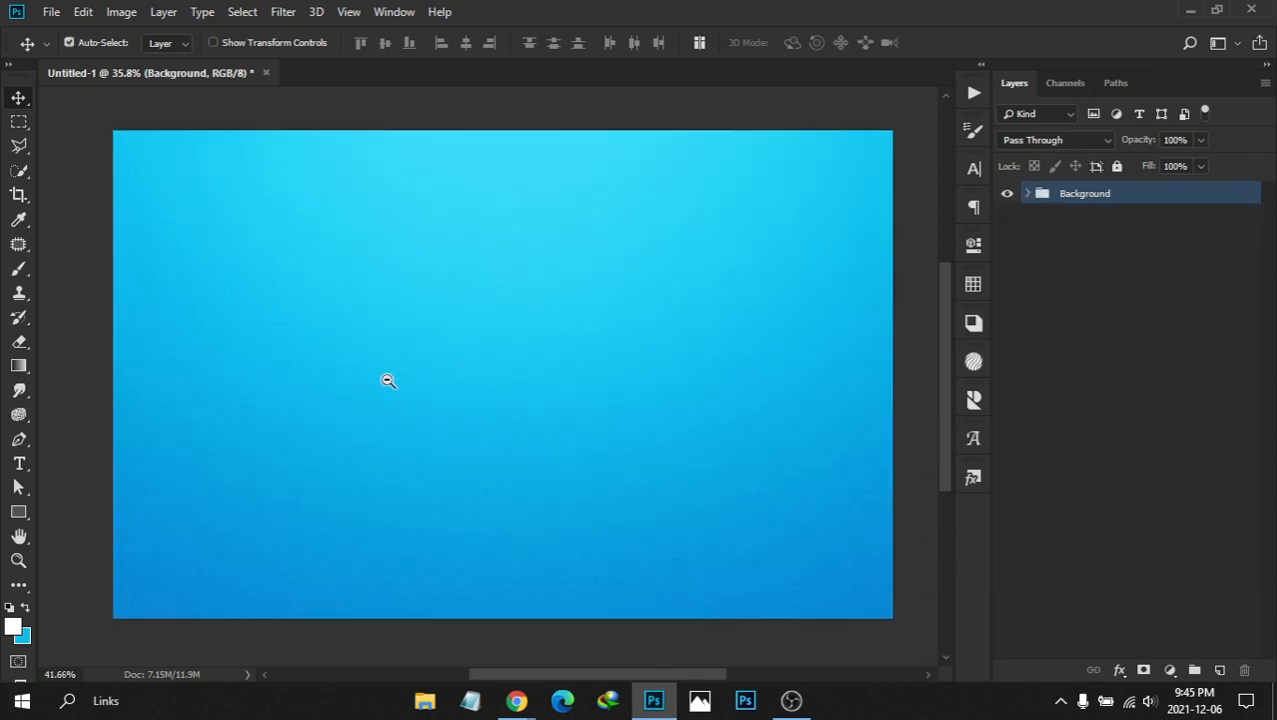
left_click_drag(473, 348, 452, 342)
mouse_move(518, 334)
left_mouse_down()
mouse_move(492, 331)
mouse_move(553, 320)
mouse_move(513, 328)
mouse_move(542, 320)
mouse_move(539, 341)
left_mouse_up()
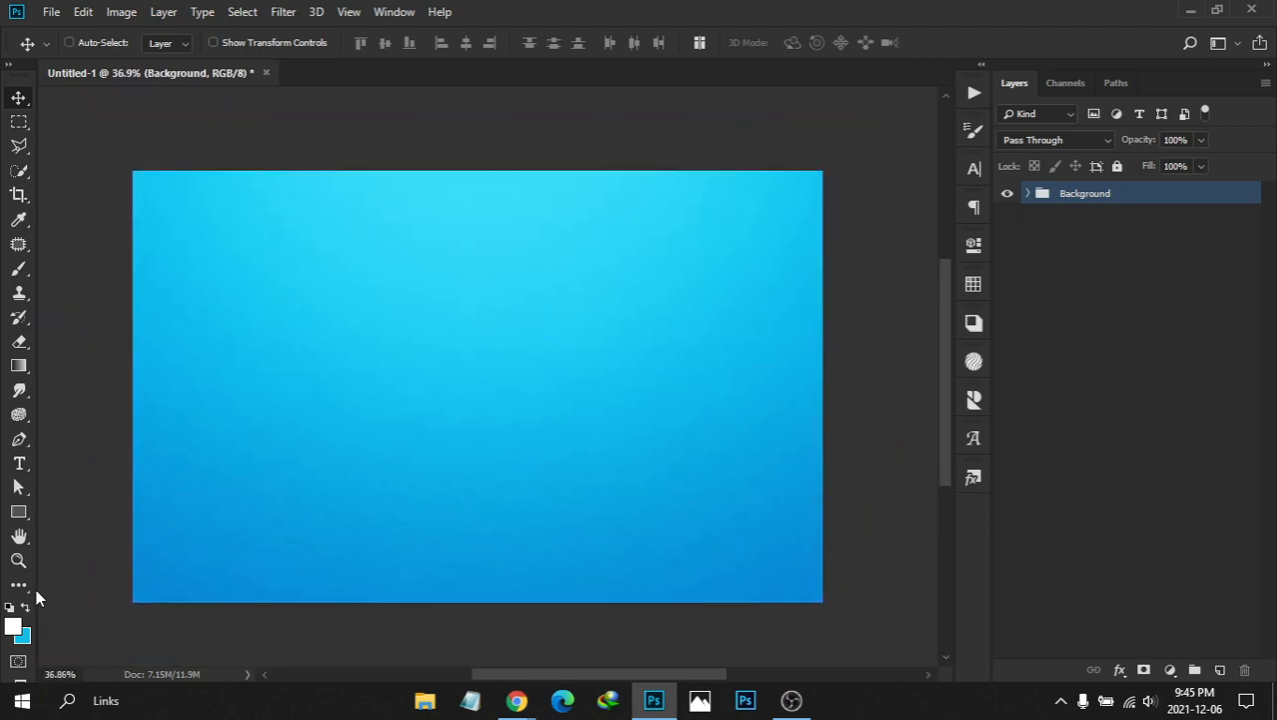
left_click(19, 464)
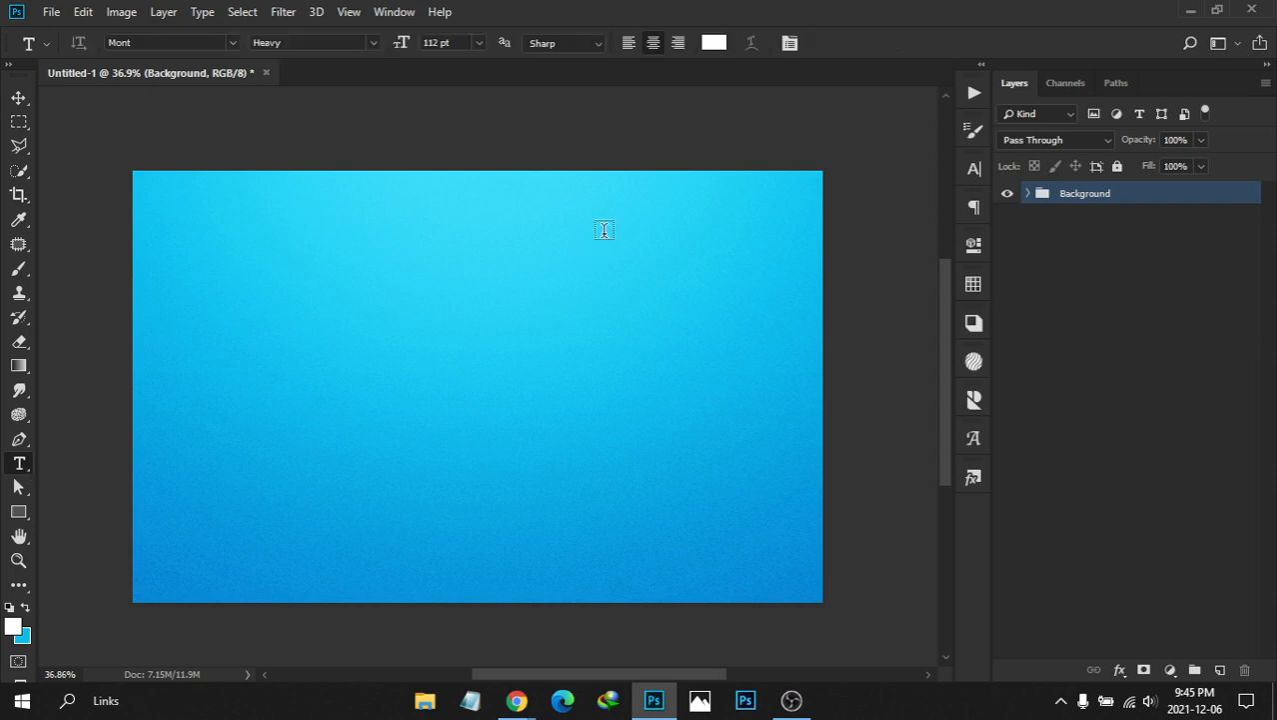
left_click(467, 372)
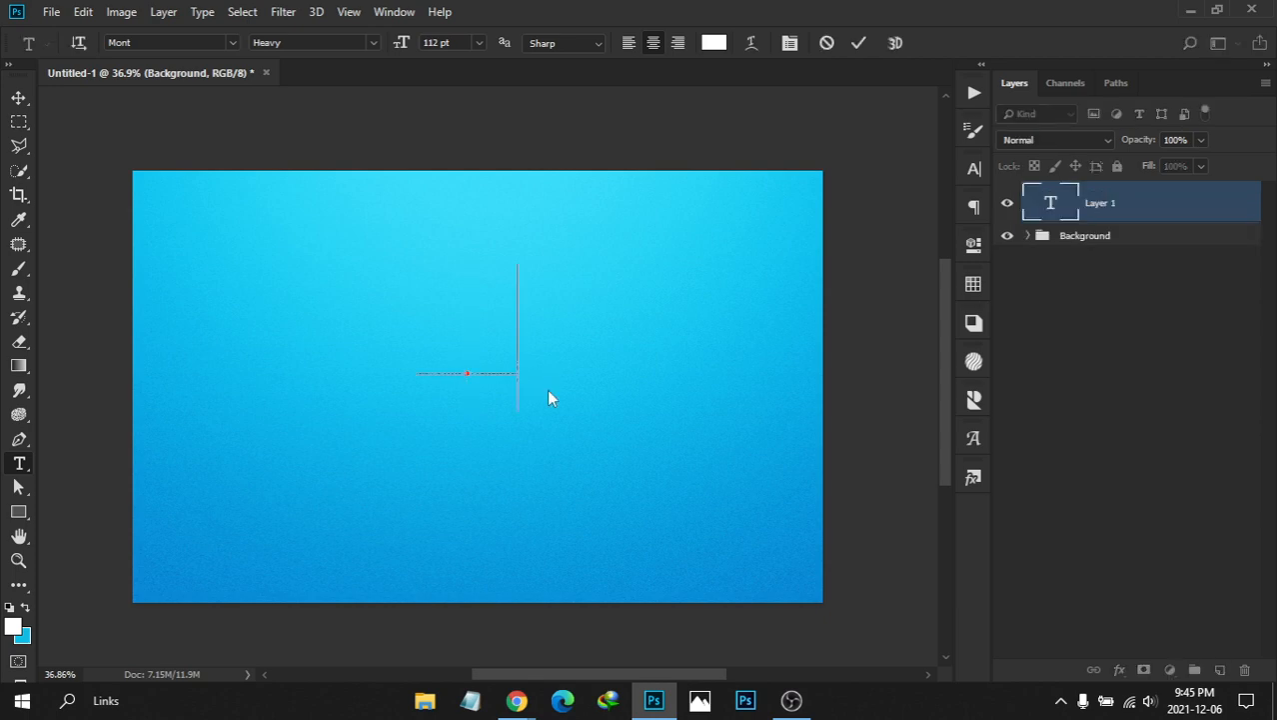
type("Softy")
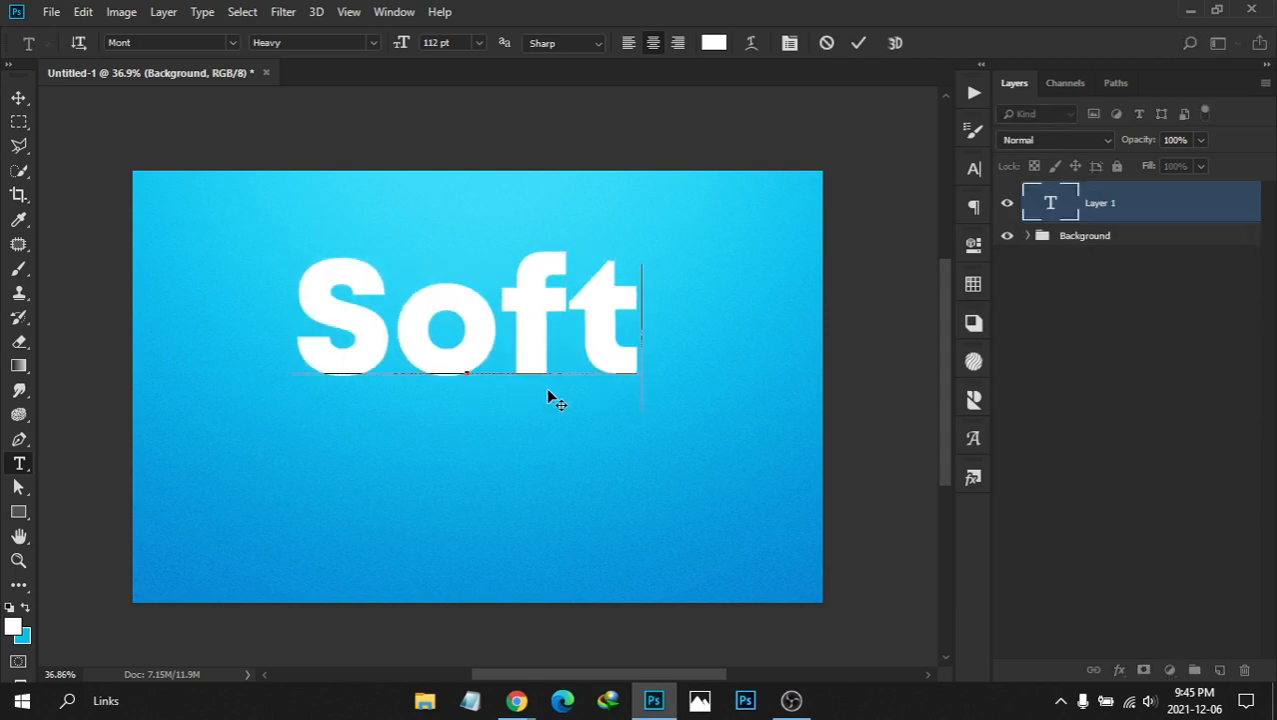
left_click(18, 97)
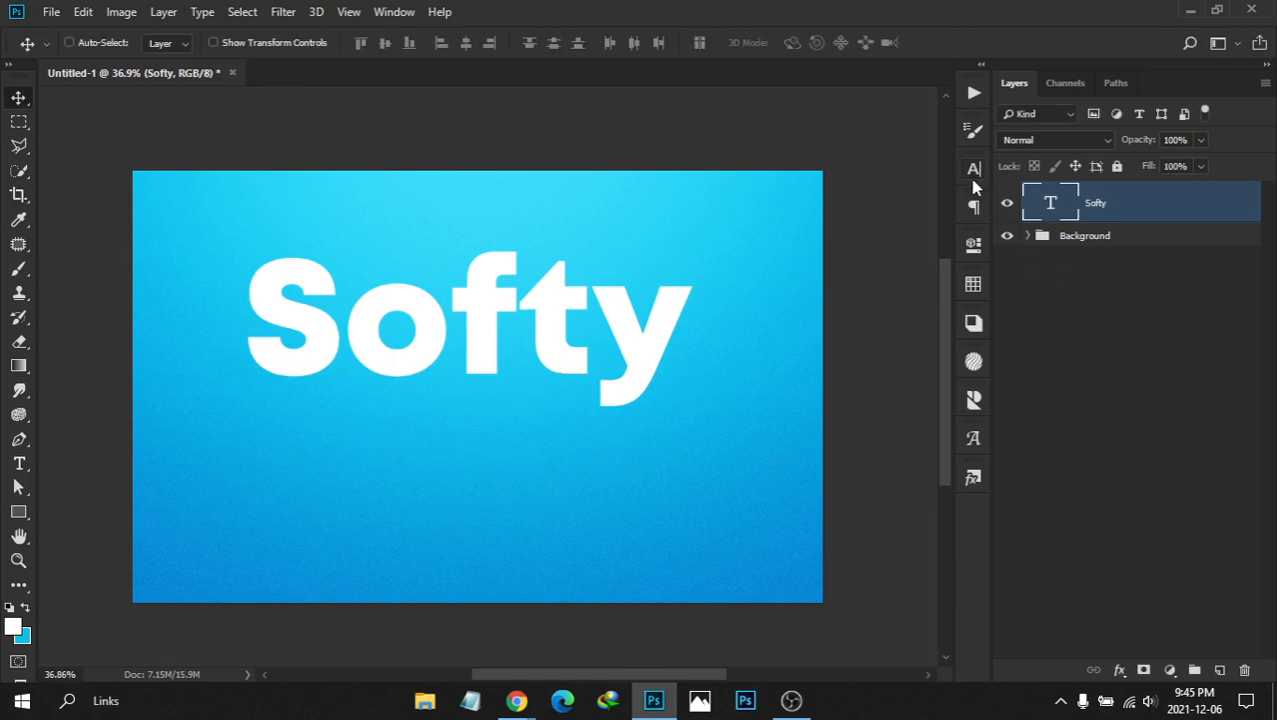
Try right alignment on the "Softy" text and return it to center alignment
left_click(976, 208)
left_click(977, 208)
left_click(20, 462)
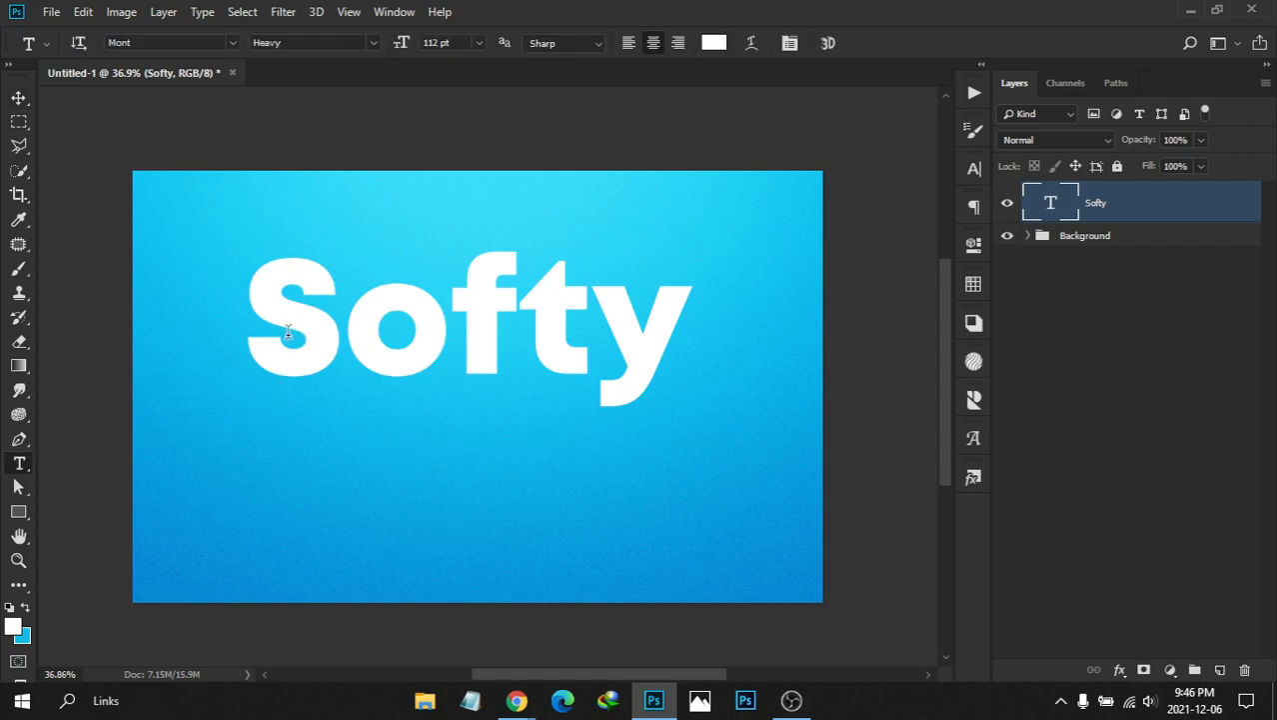
double_click(287, 333)
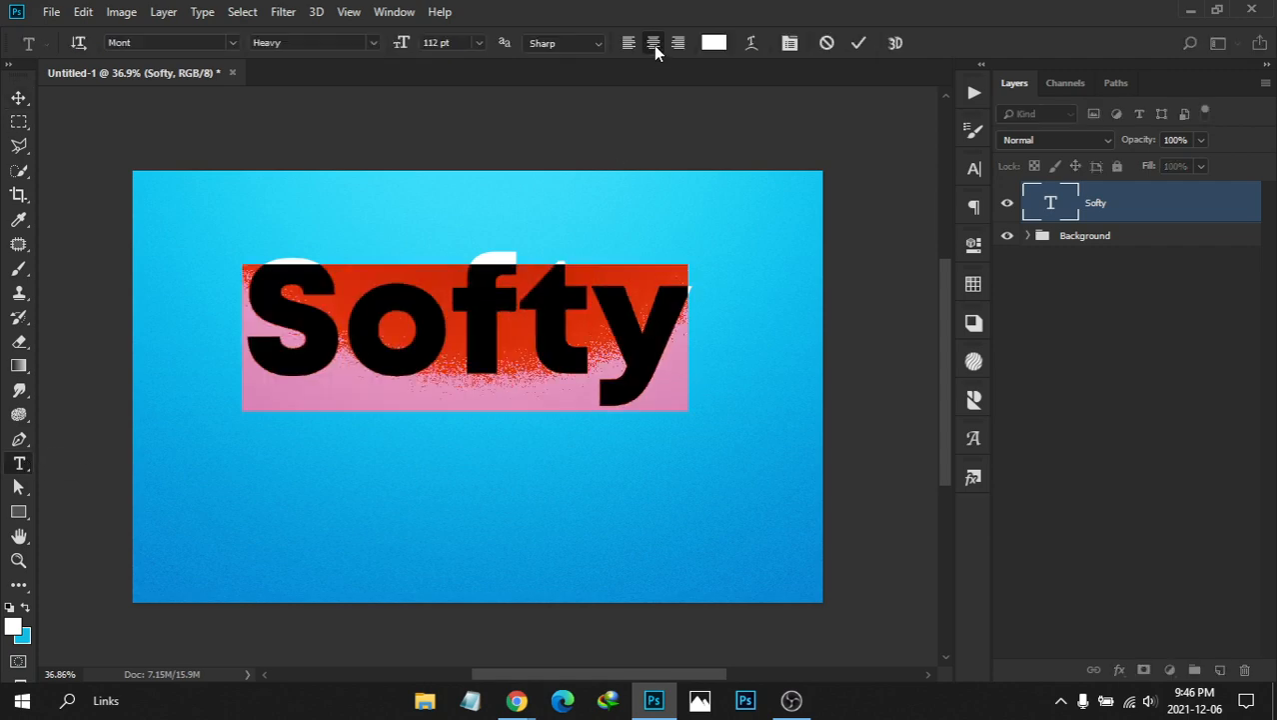
left_click(677, 44)
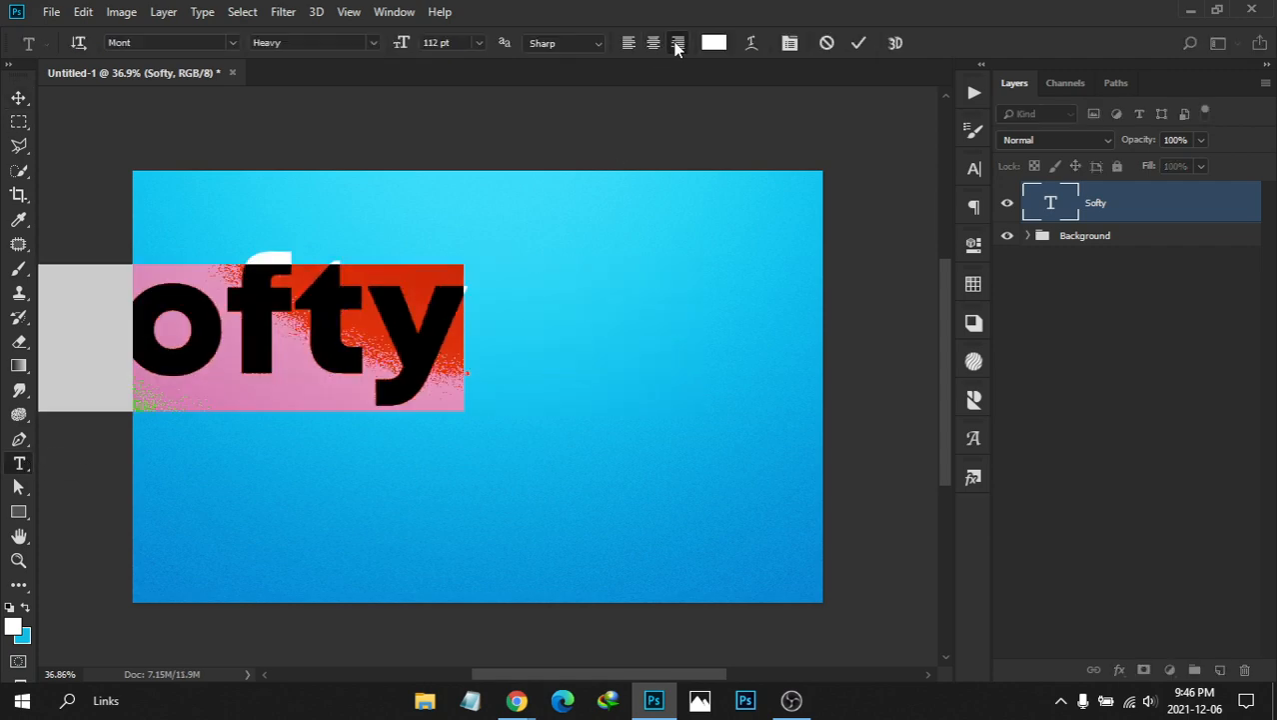
left_click(651, 44)
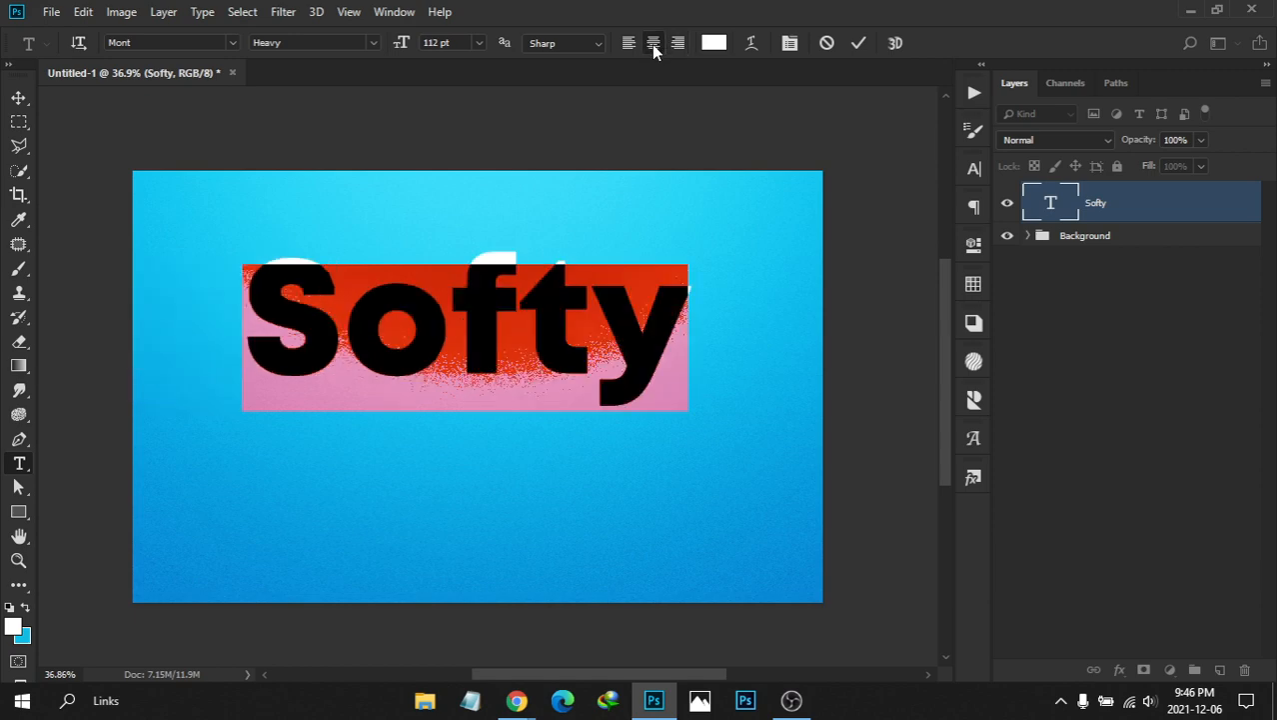
Examine the character settings of the "Softy" text, including the font family and the available font styles
left_click(973, 169)
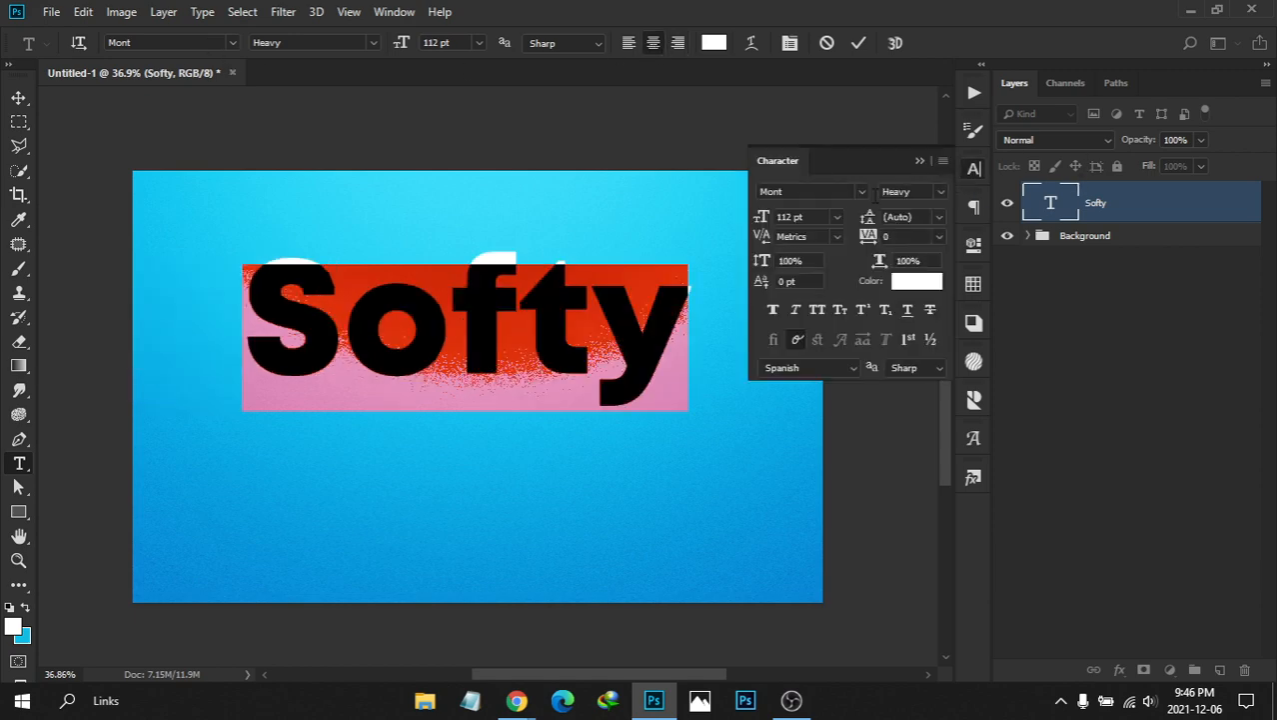
left_click(809, 193)
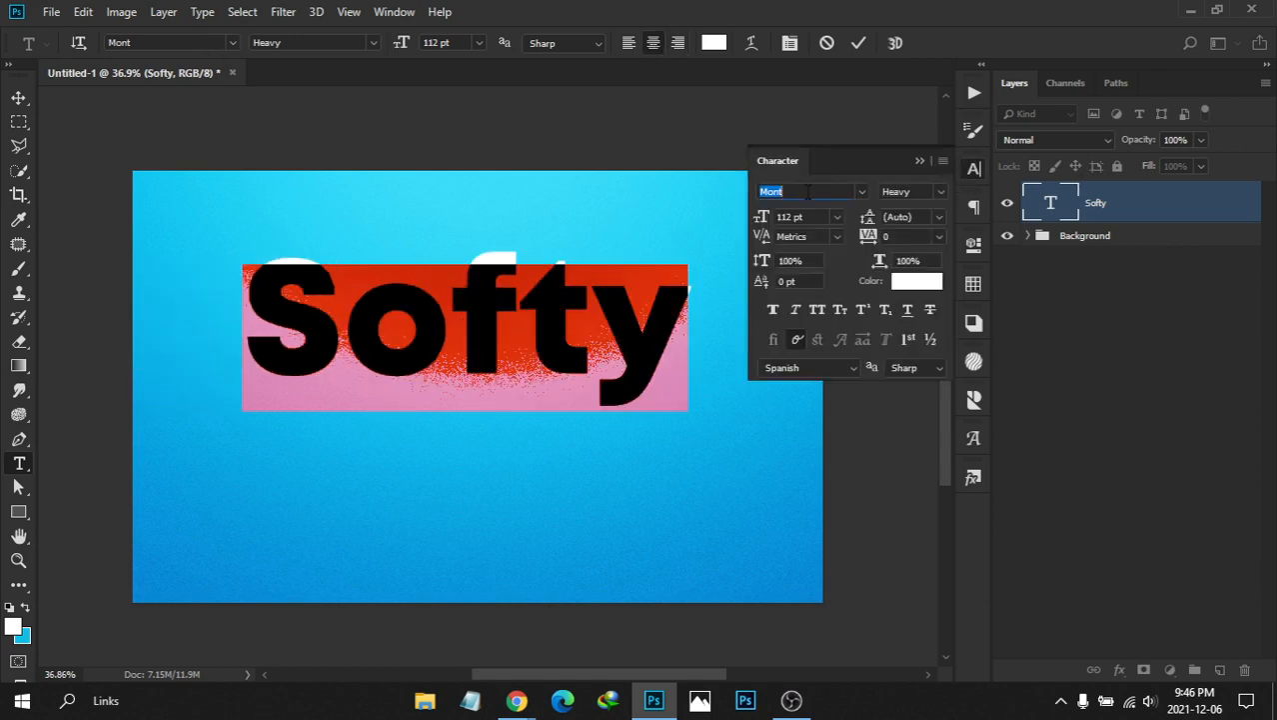
left_click(939, 191)
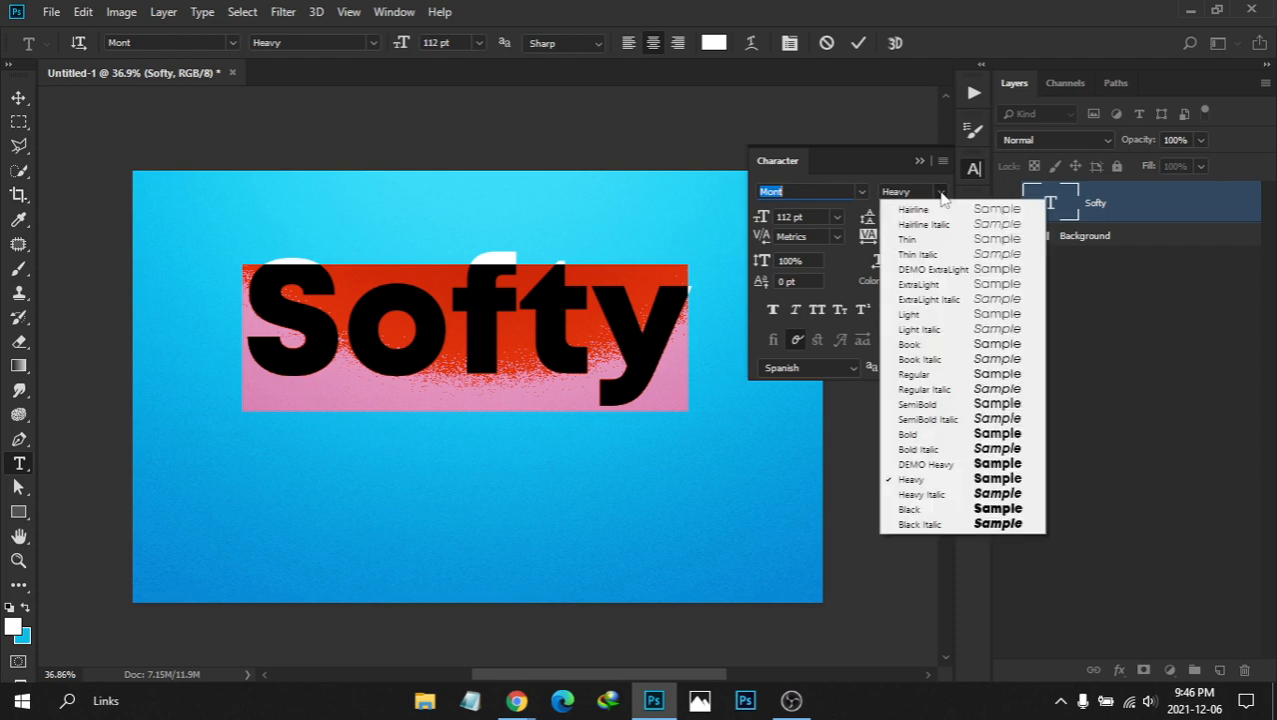
left_click(939, 191)
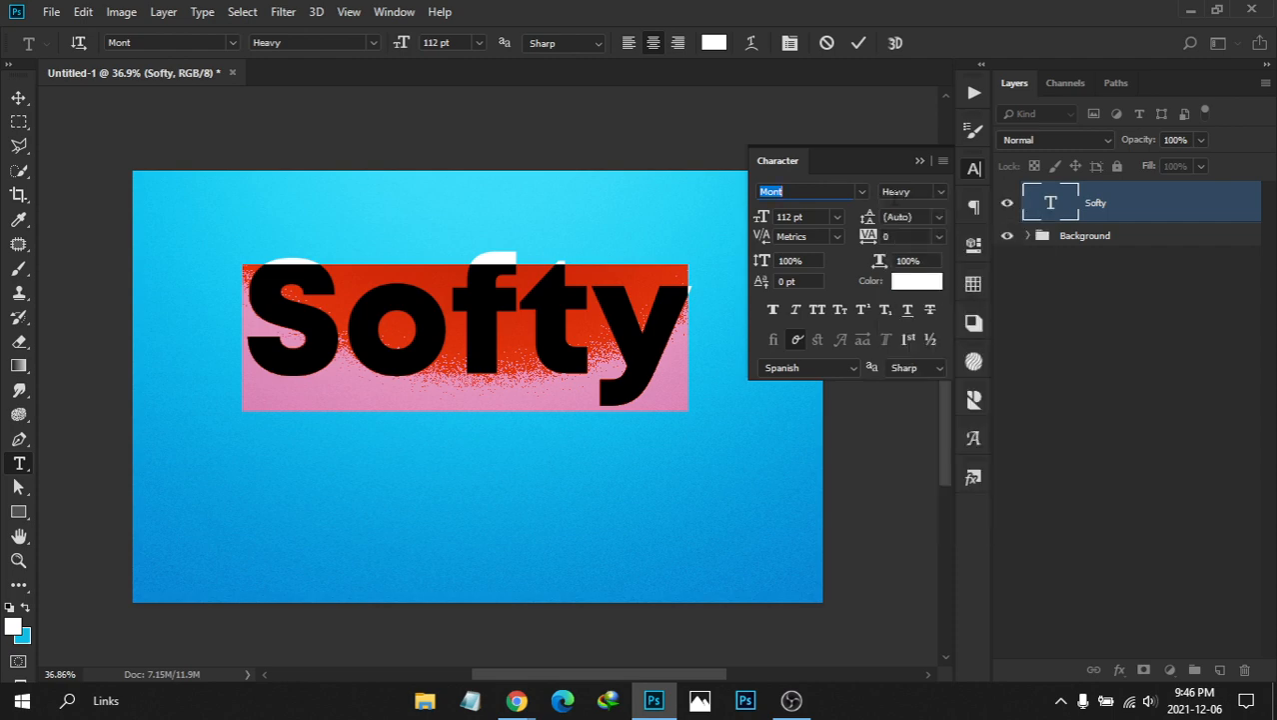
left_click(972, 170)
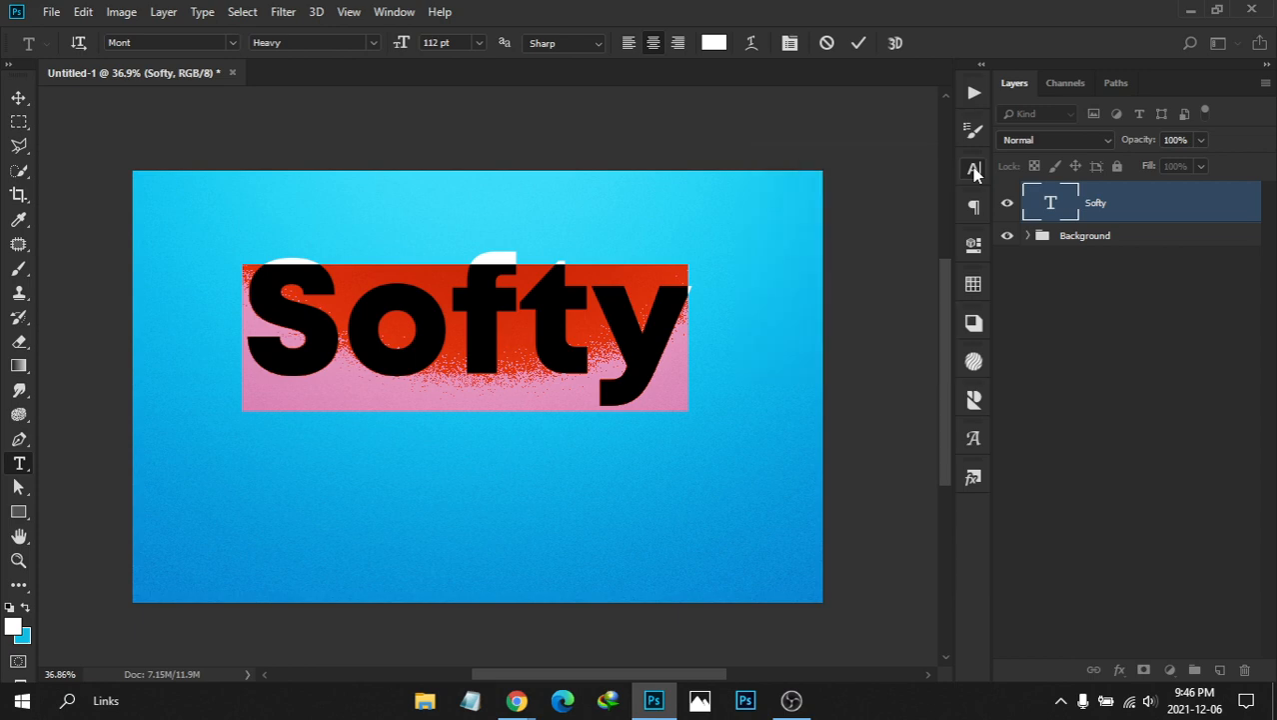
Center the "Softy" text layer horizontally and vertically on the whole canvas, and clear the selection
left_click(19, 99)
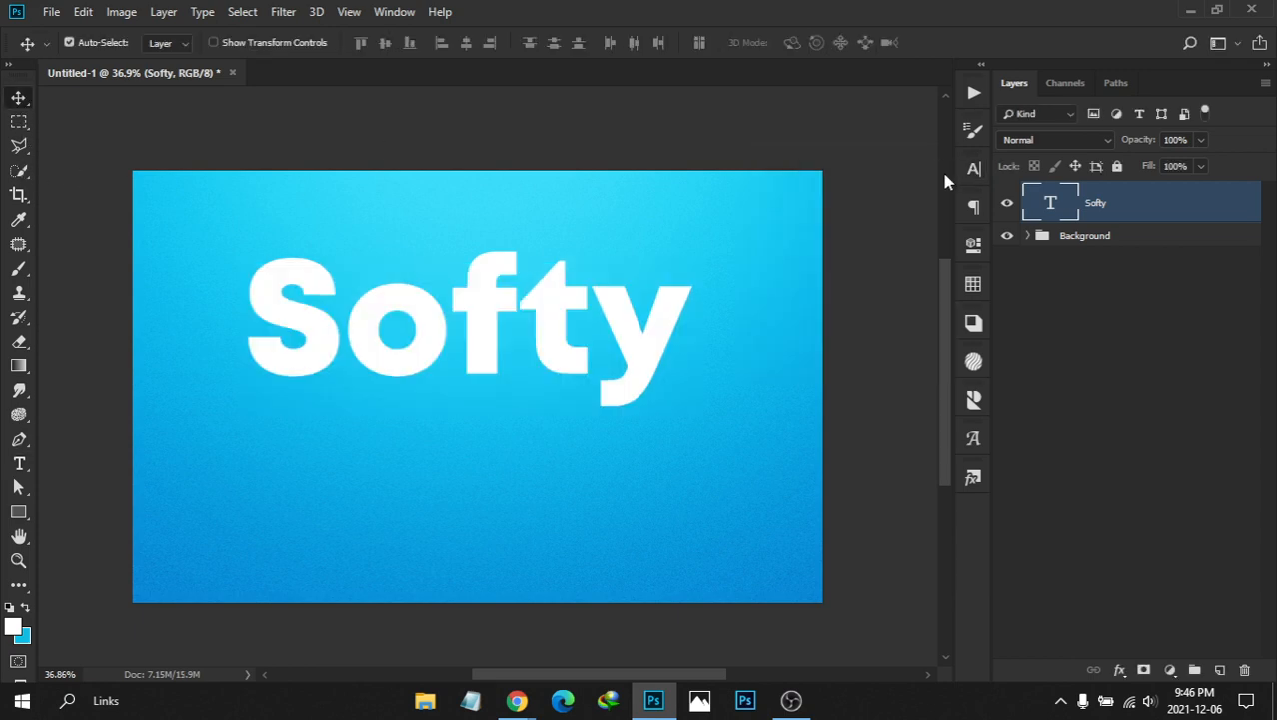
key("ctrl+a")
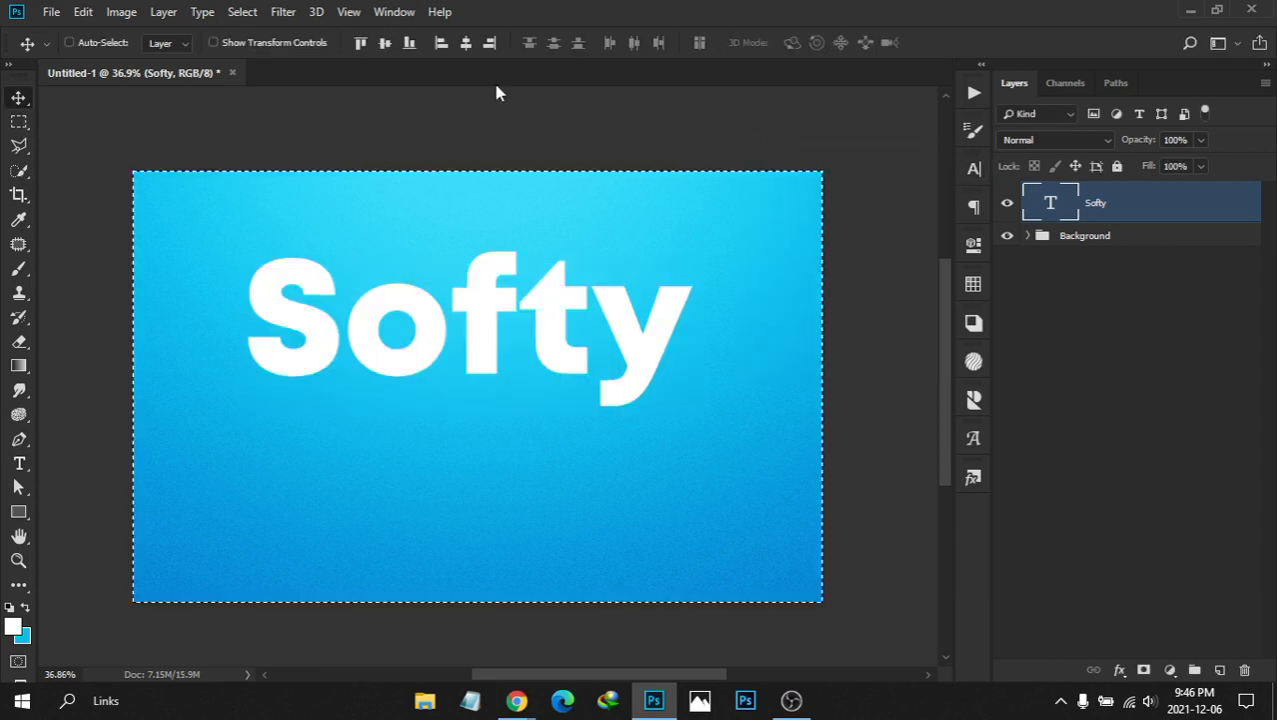
left_click(464, 44)
left_click(385, 44)
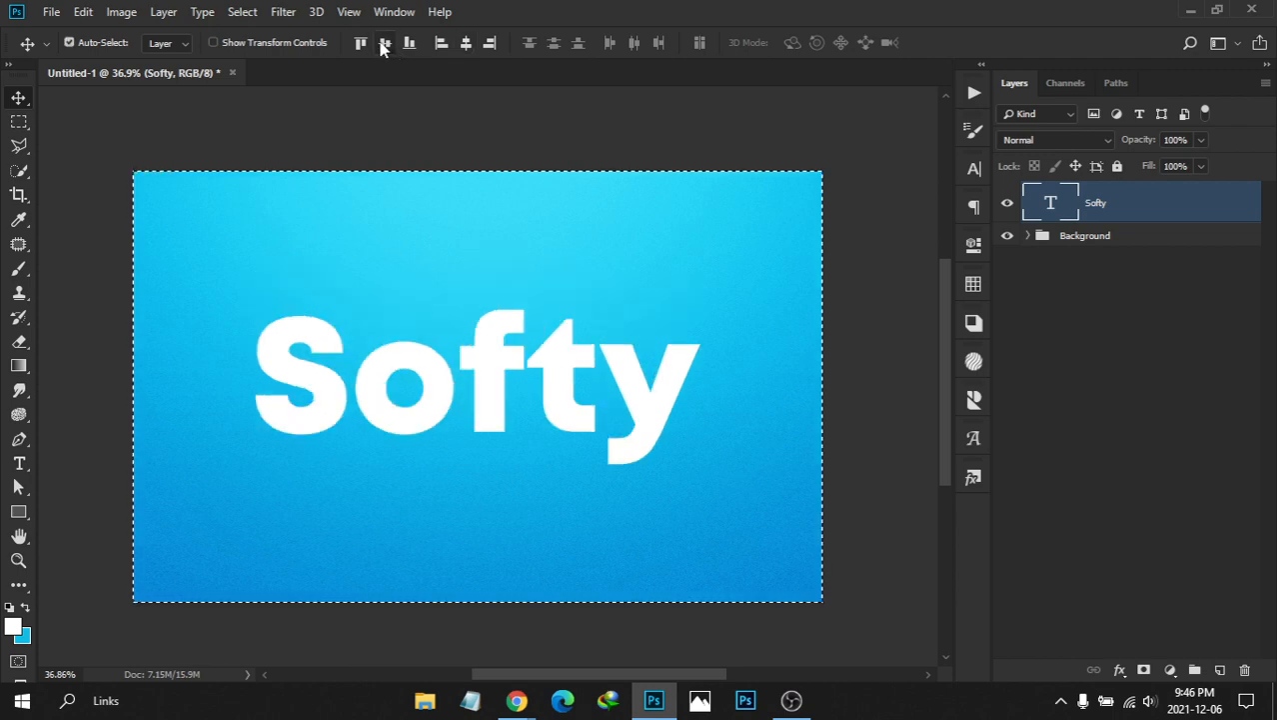
key("ctrl+d")
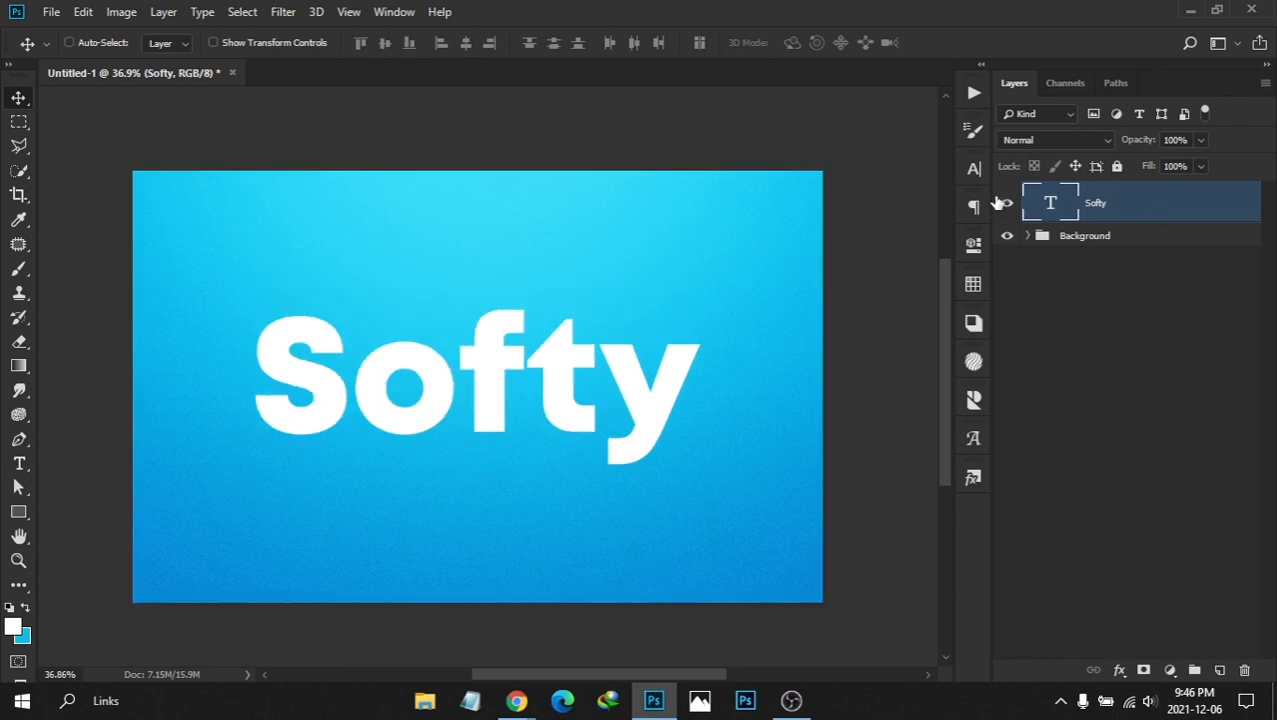
Set the color of the "Softy" text to black (000000)
left_click(974, 168)
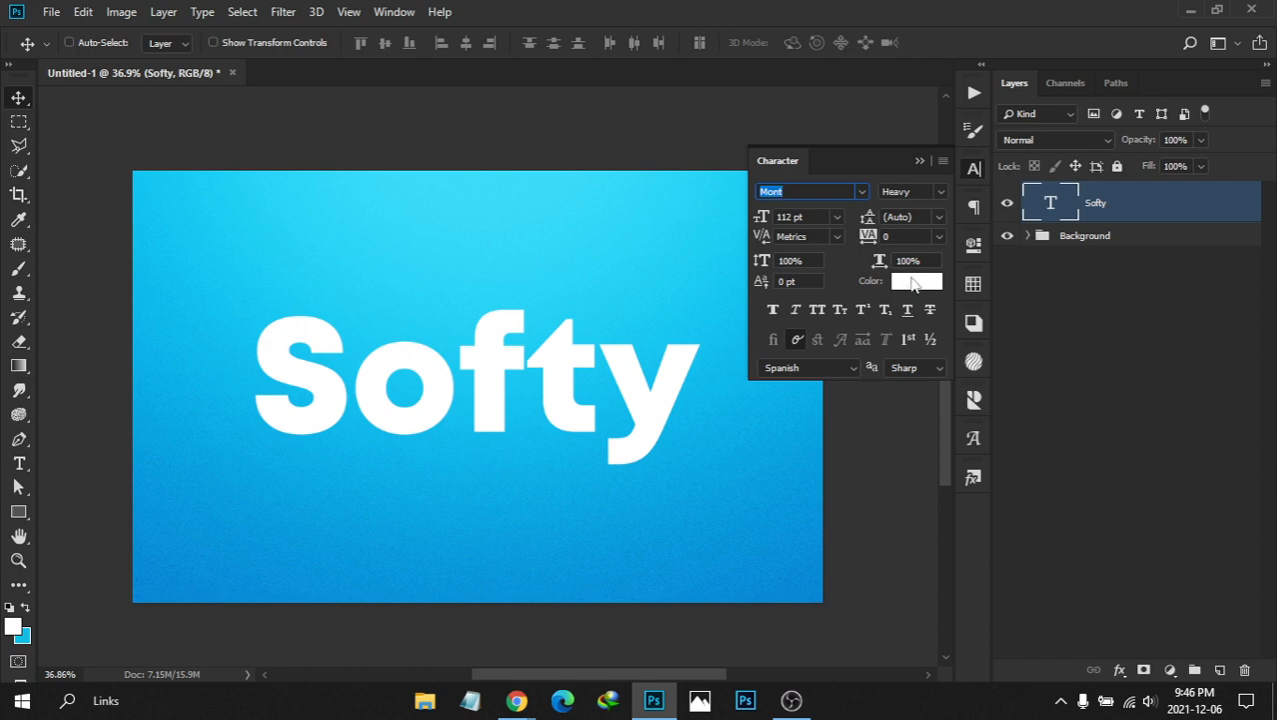
left_click(915, 284)
left_click_drag(796, 413, 759, 465)
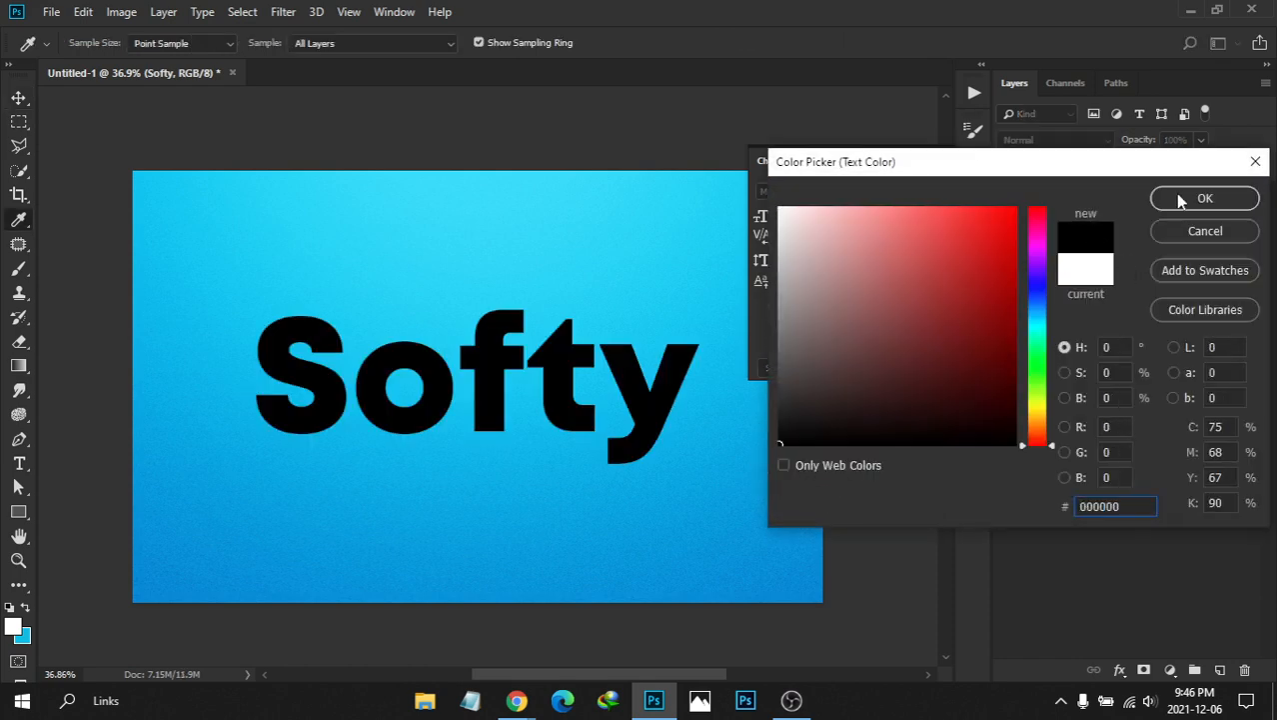
left_click(1180, 201)
left_click(978, 185)
Convert the "Softy" text layer to a smart object and open its contents for editing
right_click(1143, 212)
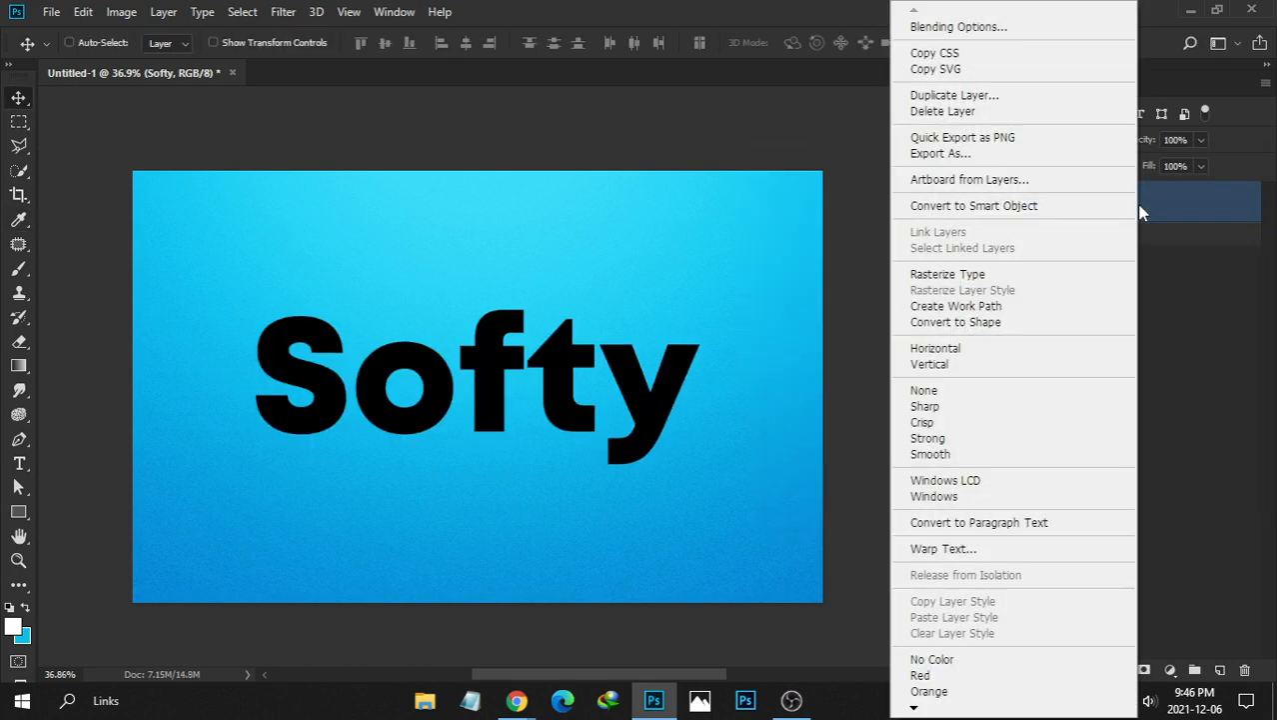
left_click(1030, 207)
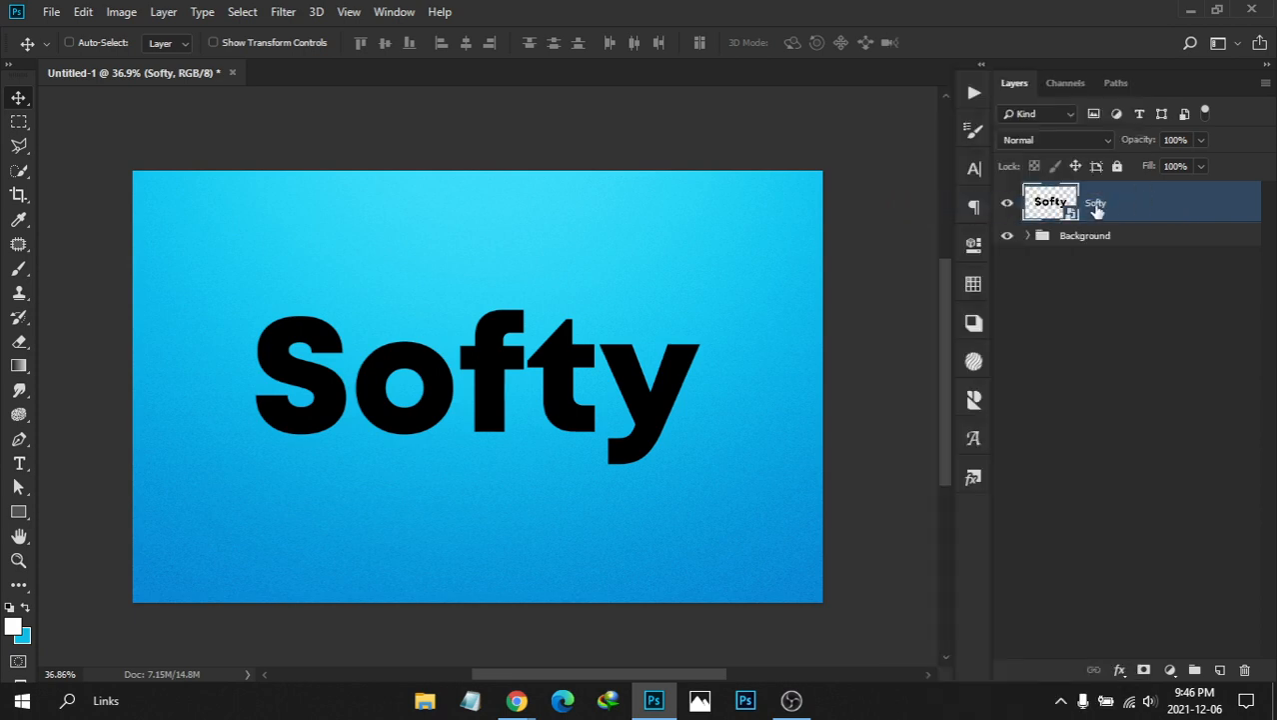
double_click(1065, 209)
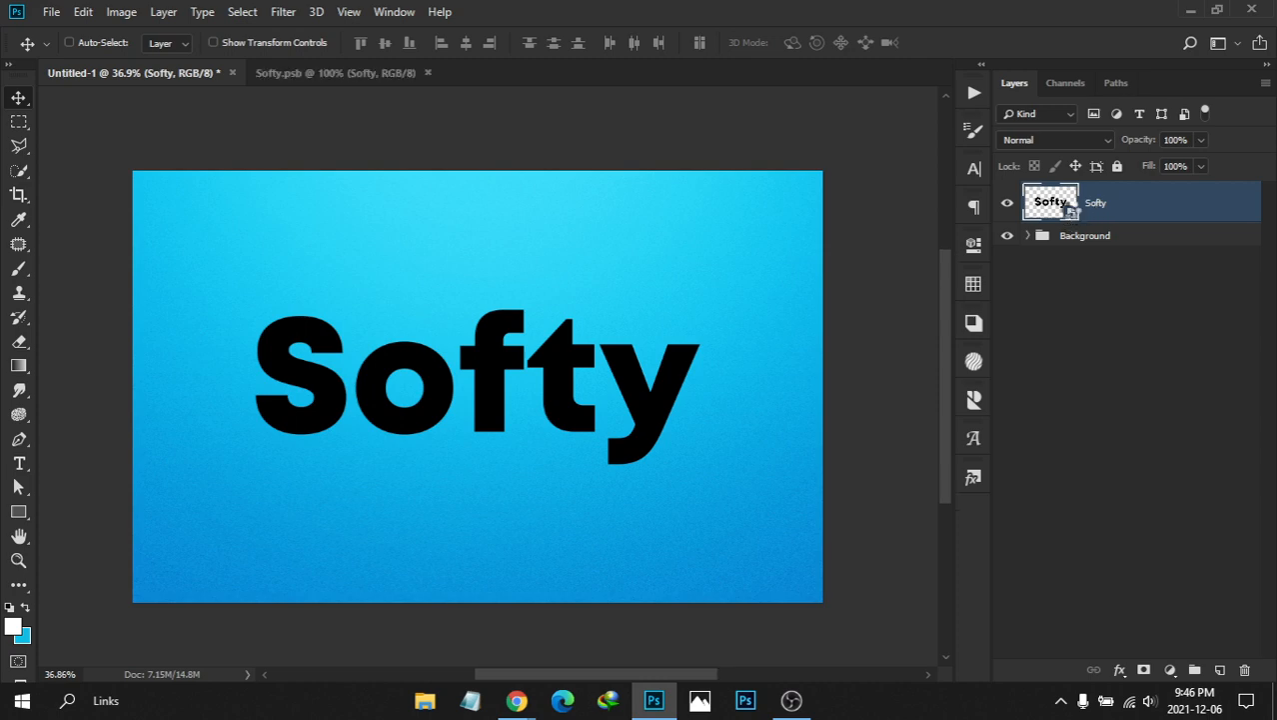
Change the text color inside Softy.psb to white (ffffff)
left_click(975, 169)
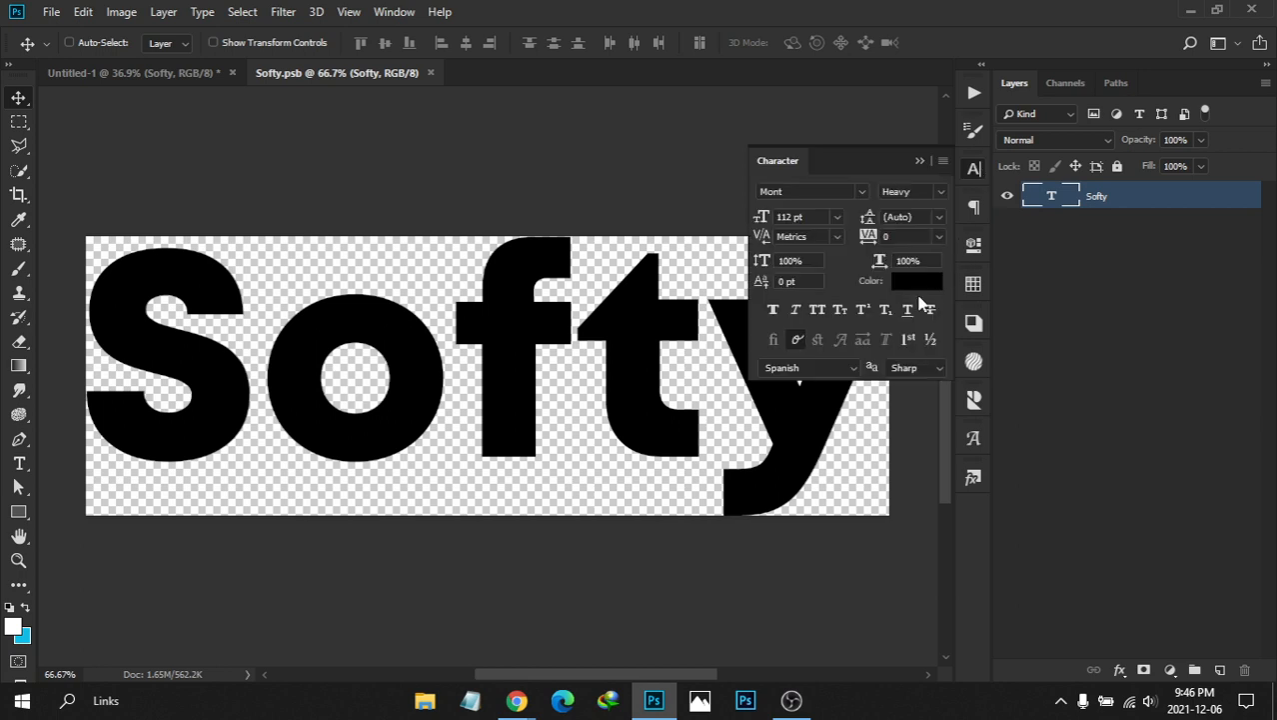
left_click(923, 282)
left_click(780, 210)
left_click(779, 207)
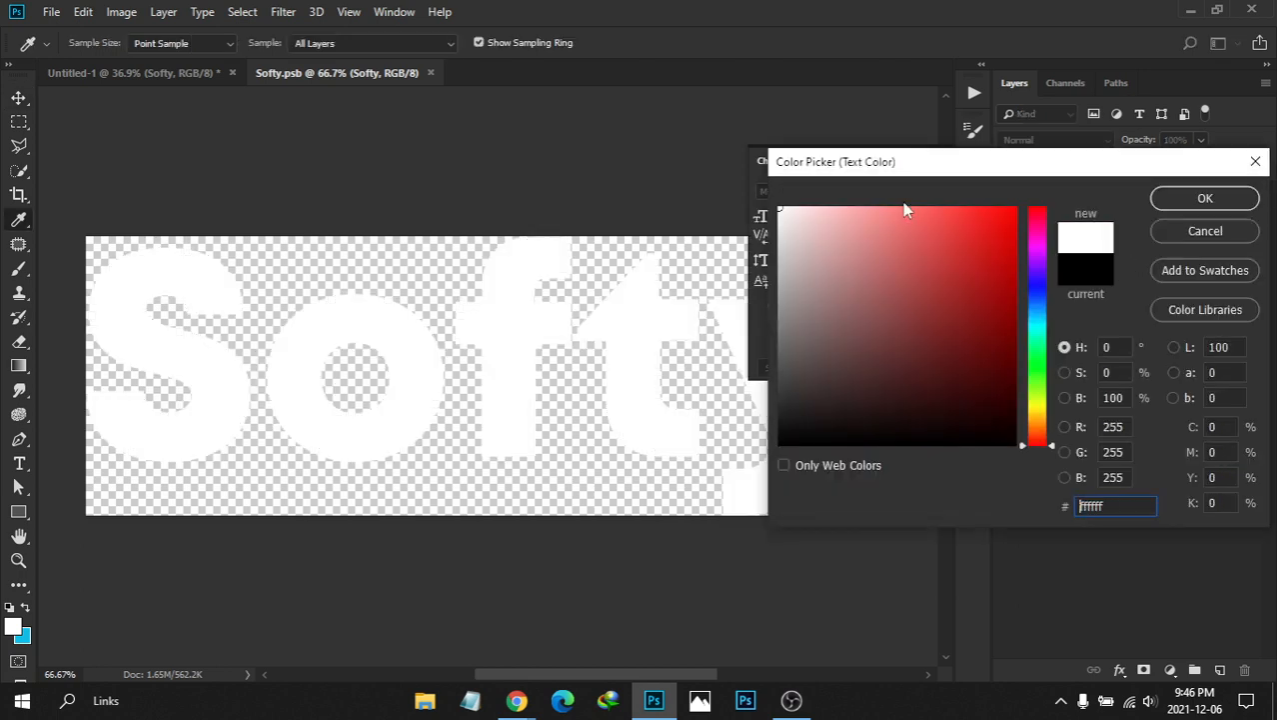
left_click(1206, 198)
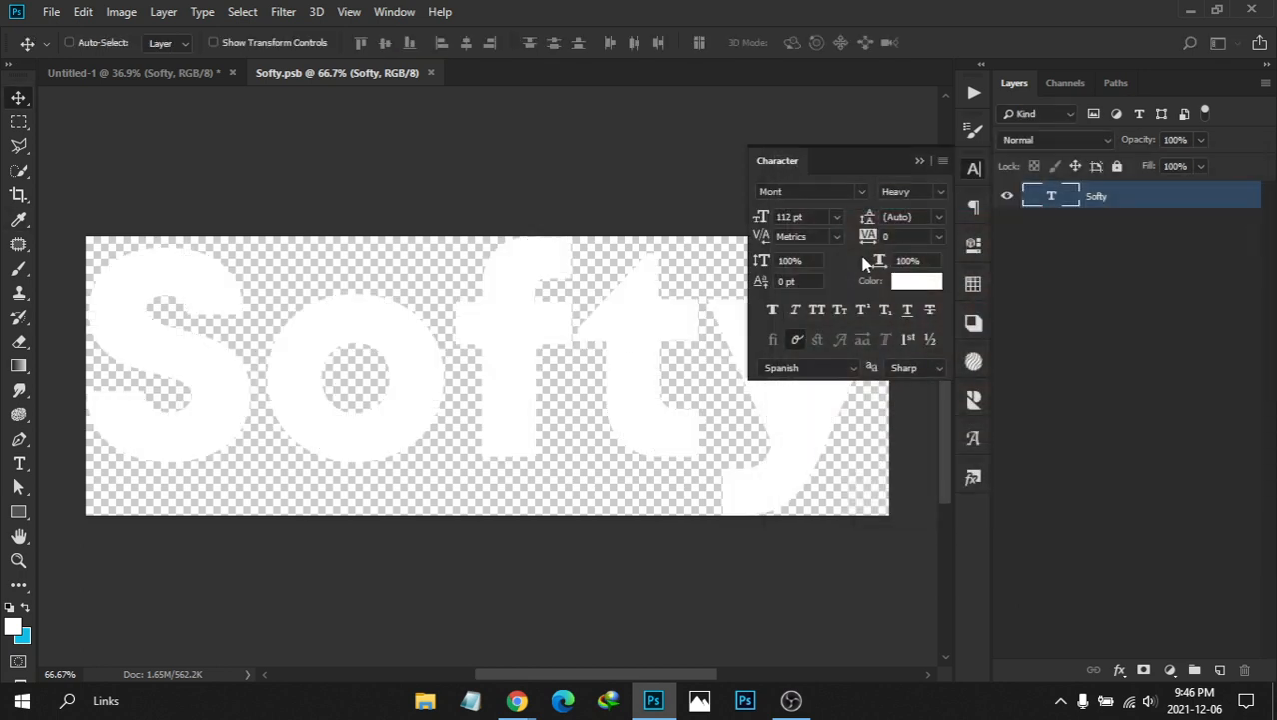
Set the text color inside Softy.psb back to black, and save and close the smart object's document
left_click(916, 281)
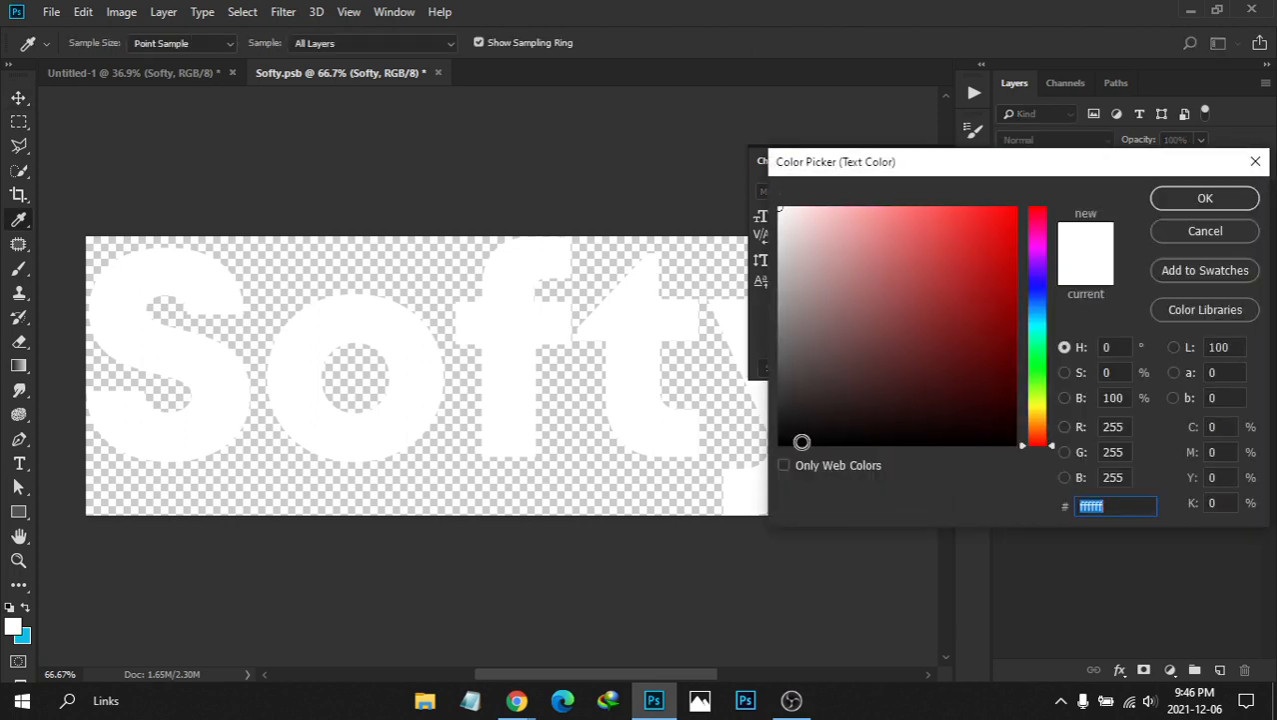
left_click_drag(801, 439, 737, 474)
left_click(1204, 198)
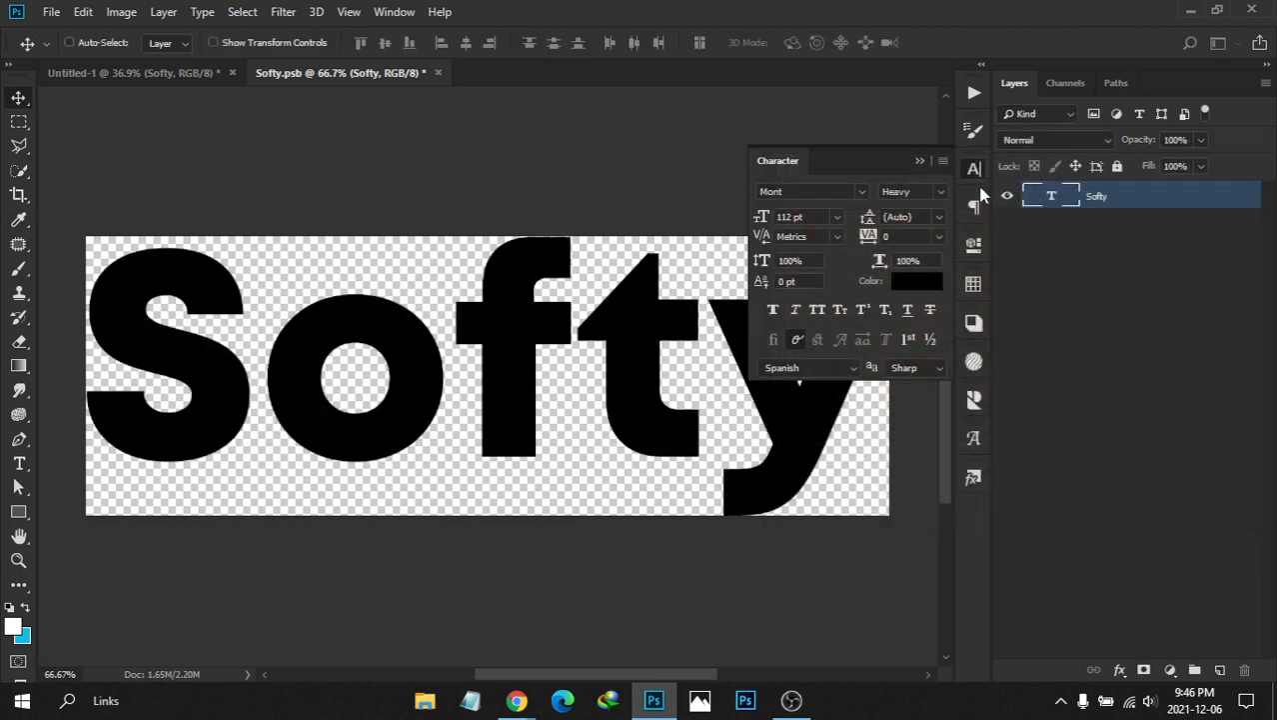
left_click(975, 168)
key("ctrl+s")
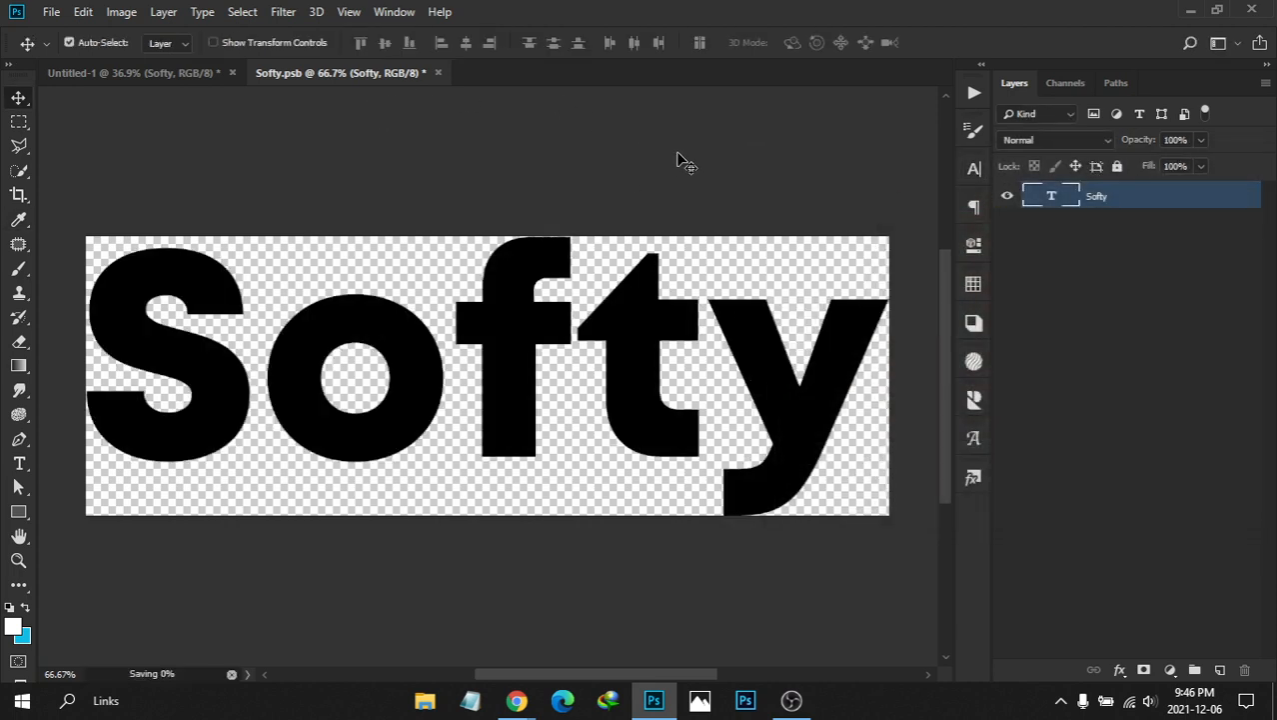
left_click(438, 72)
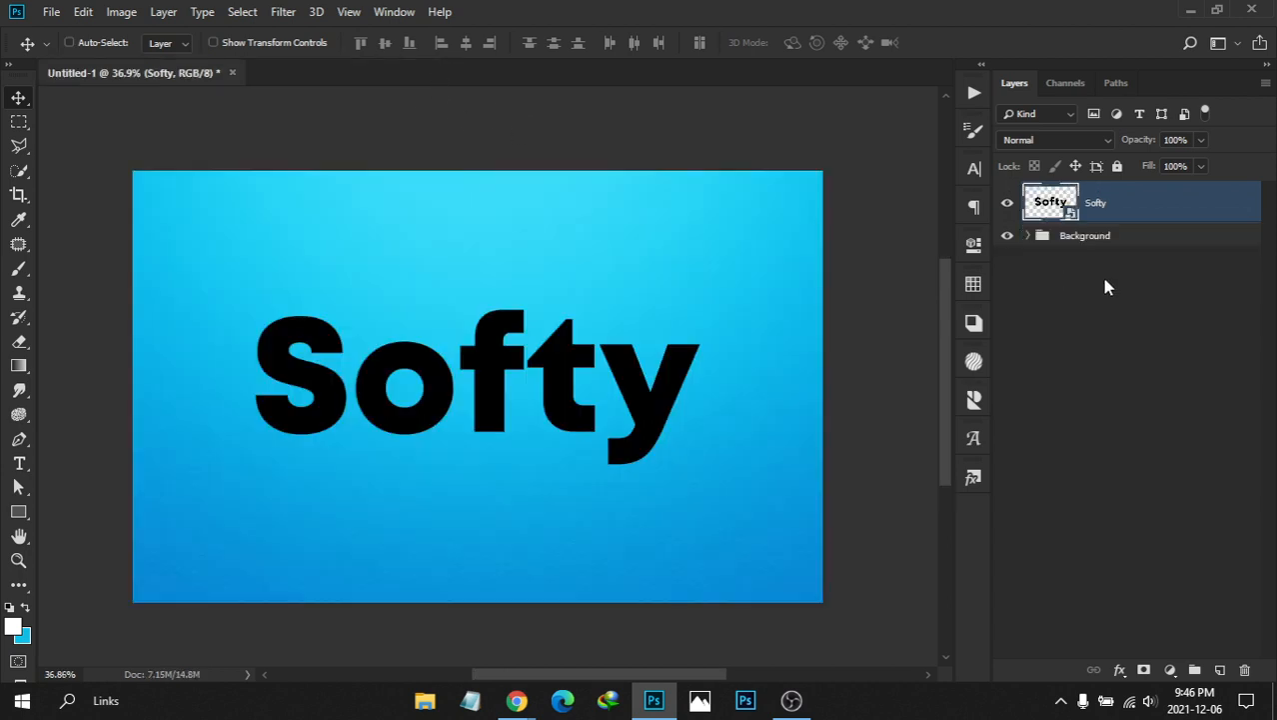
Center the "Softy" smart object vertically on the canvas and duplicate its layer
key("ctrl+a")
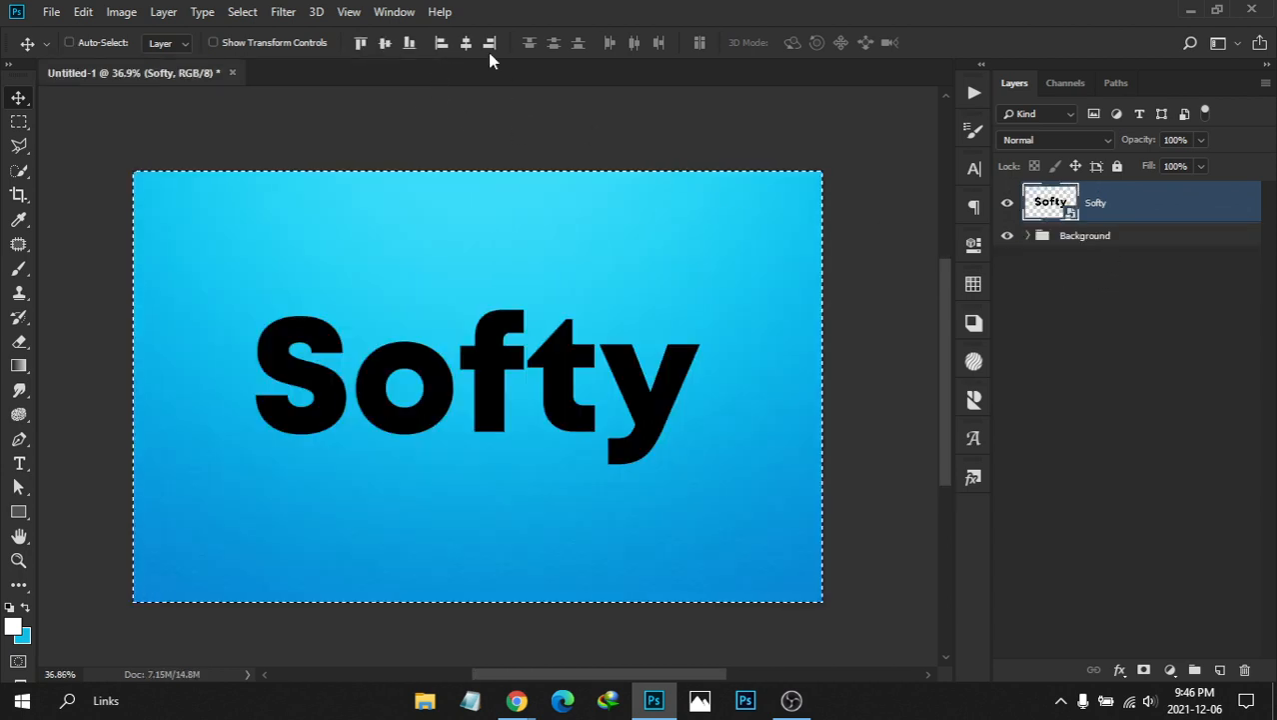
left_click(381, 47)
key("ctrl+d")
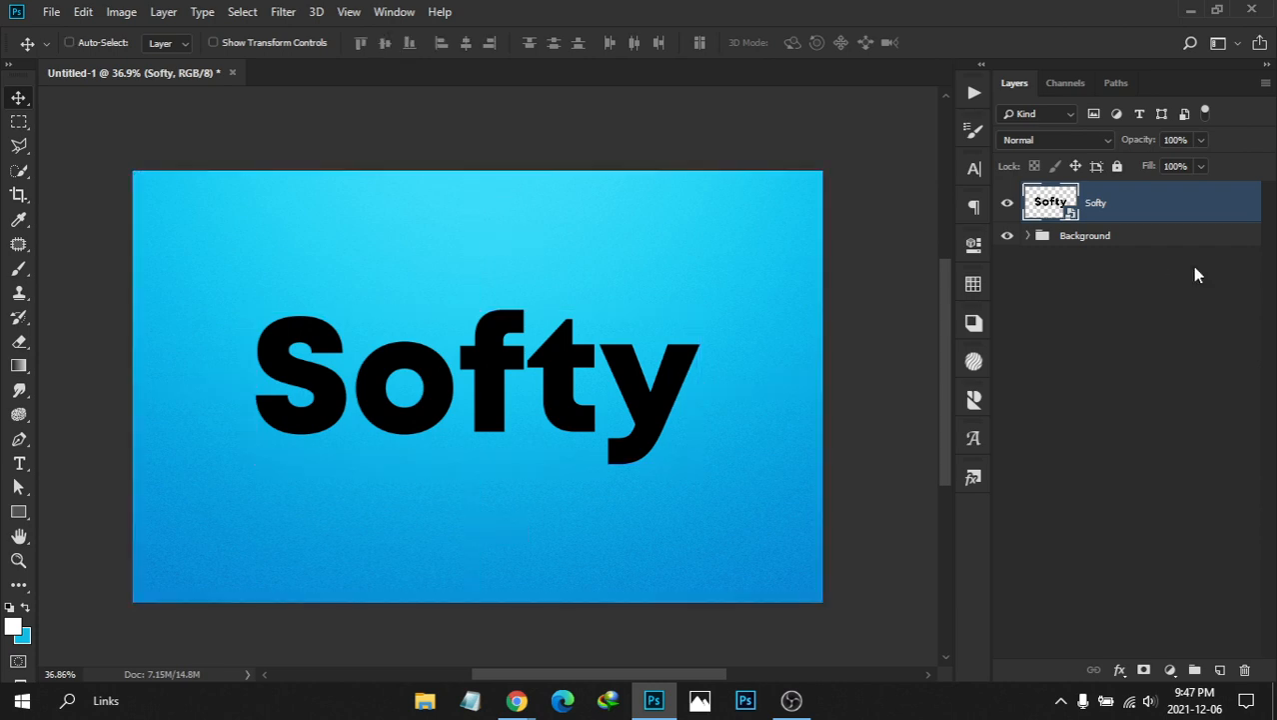
key("ctrl+j")
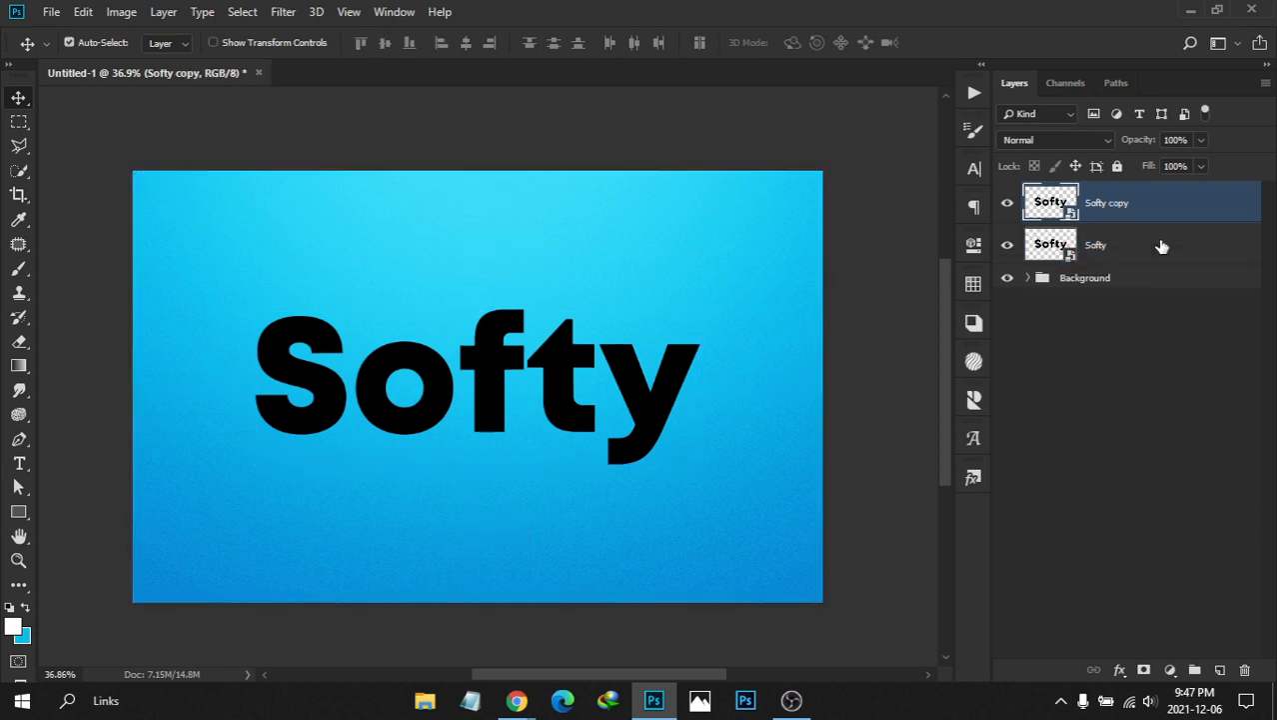
Rename the "Softy copy" layer to "Place your text here" and give it a red color label
double_click(1112, 204)
type("Place your text here")
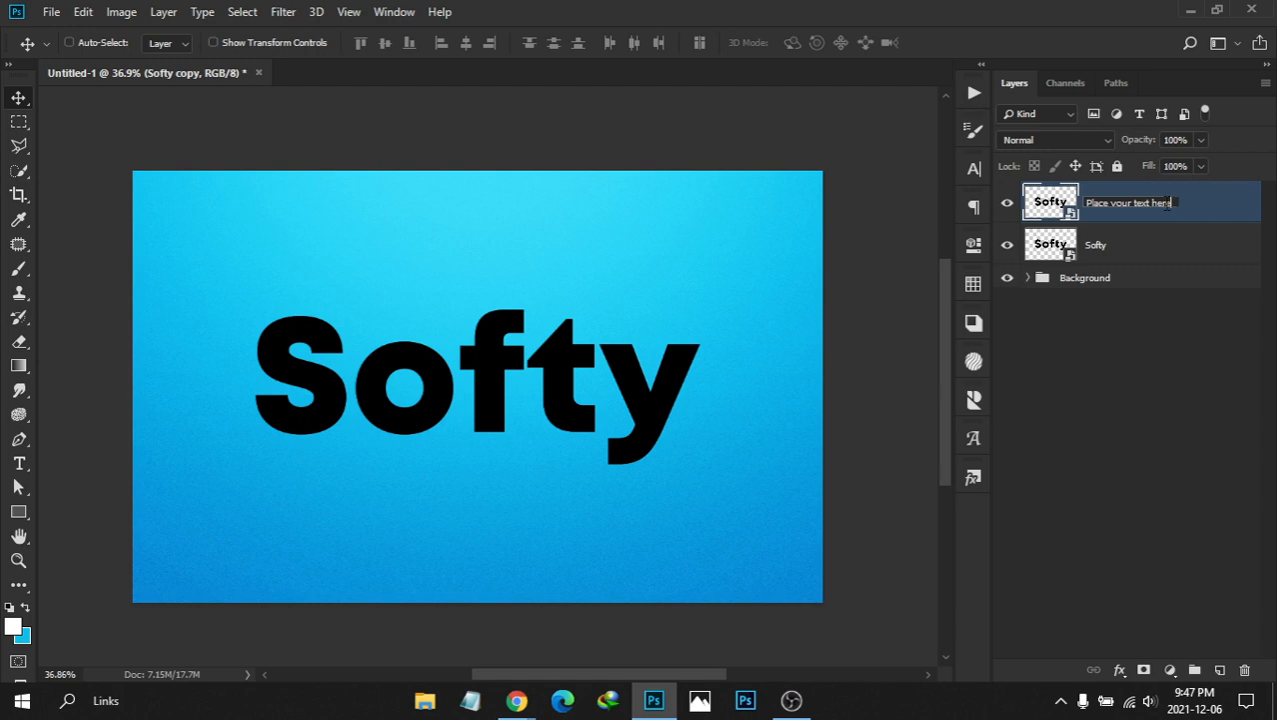
key("Return")
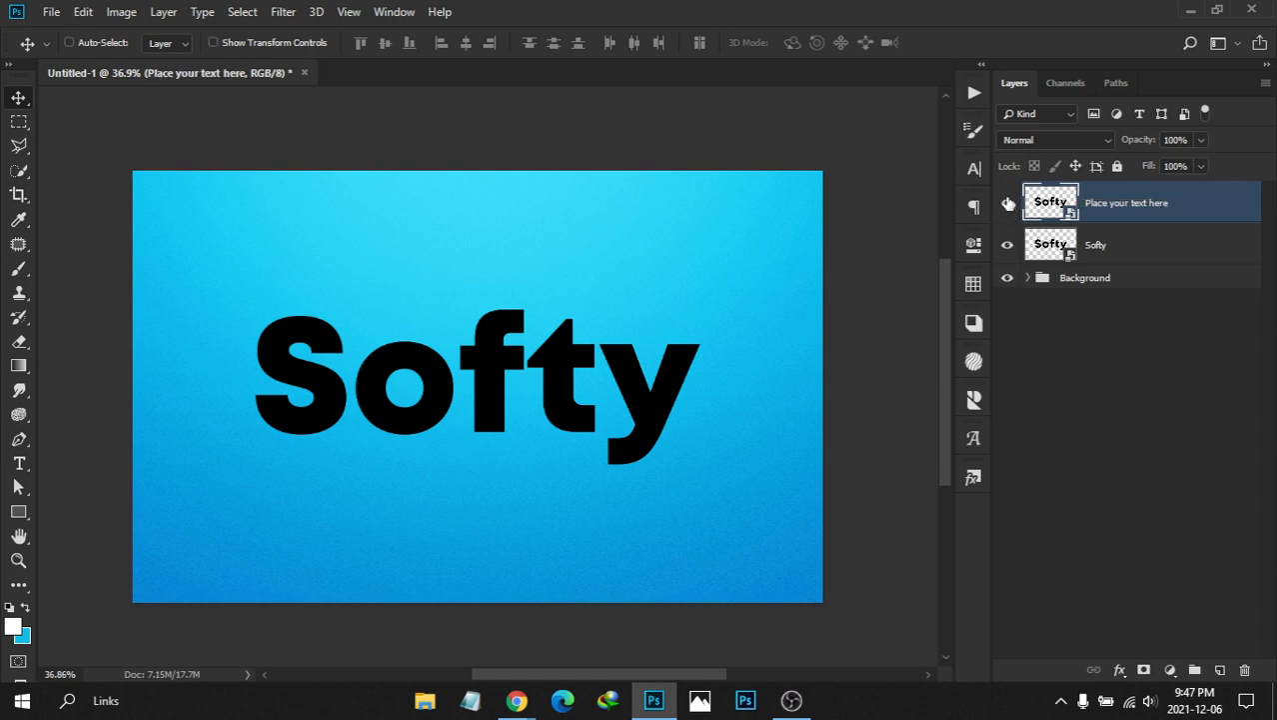
right_click(1007, 203)
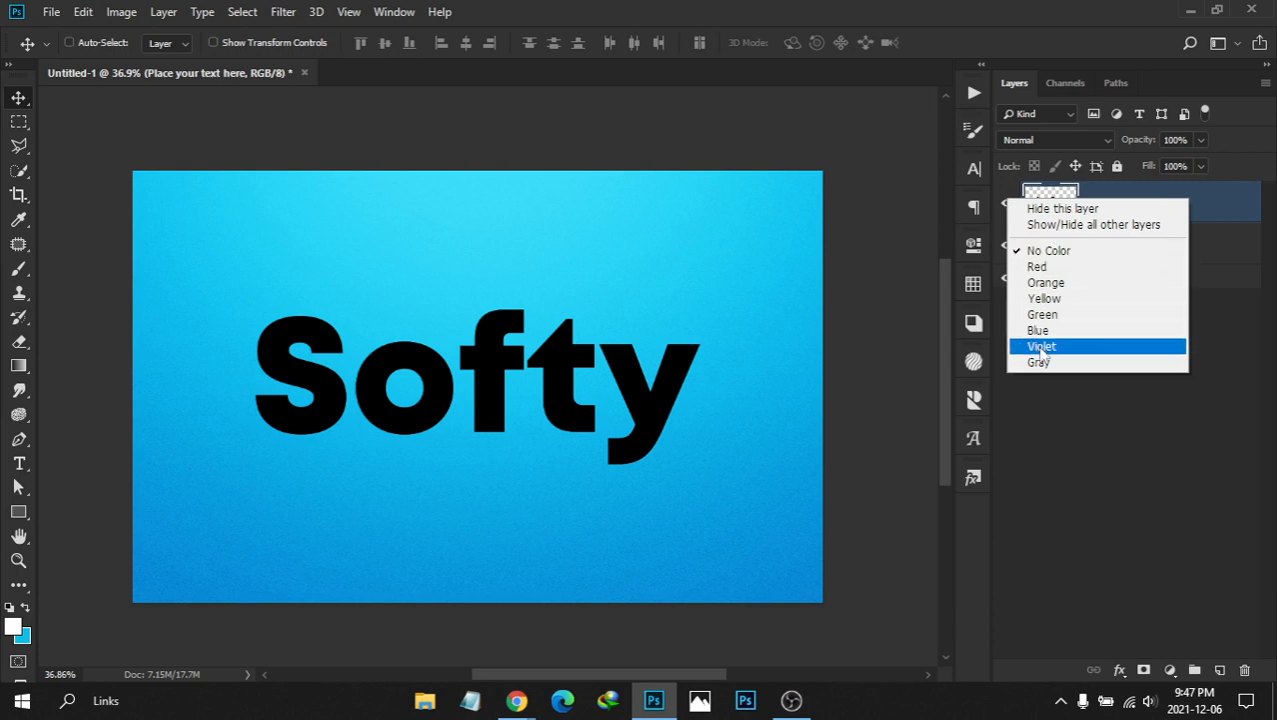
left_click(1039, 267)
Set both the opacity and the fill of the "Place your text here" layer to 0%
left_click_drag(1138, 140, 855, 143)
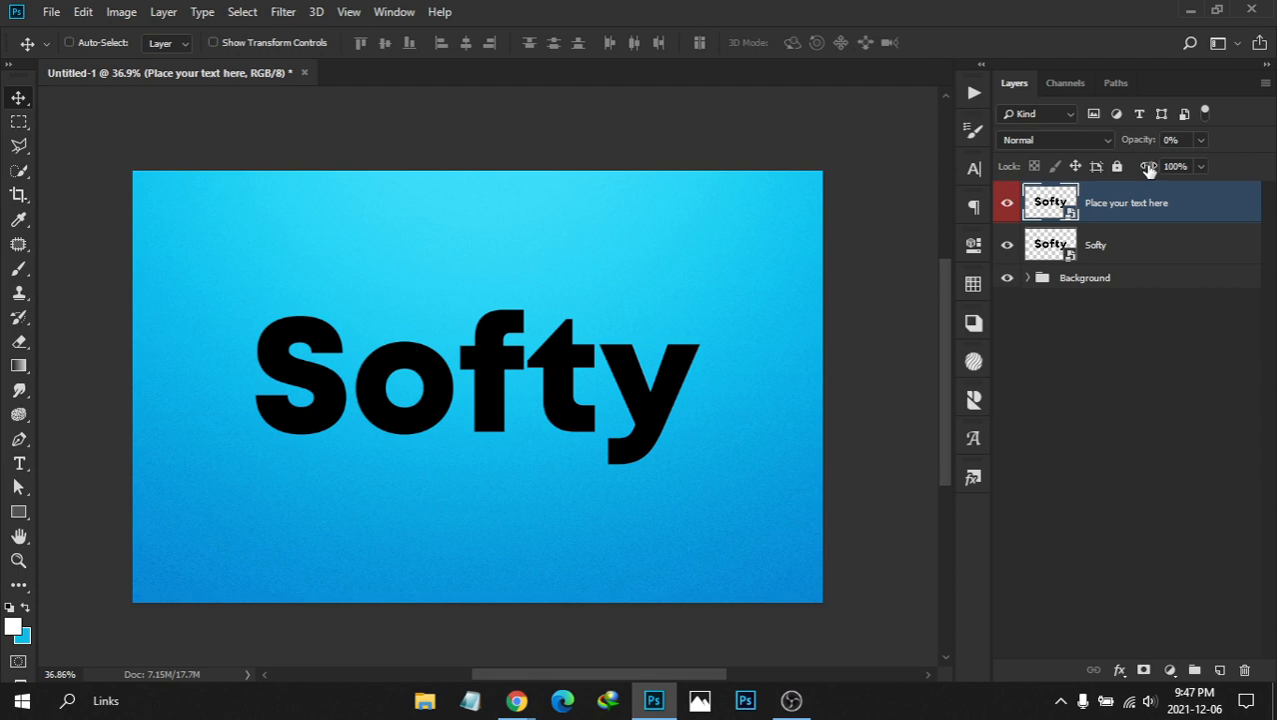
left_click_drag(1149, 170, 940, 174)
key("ctrl")
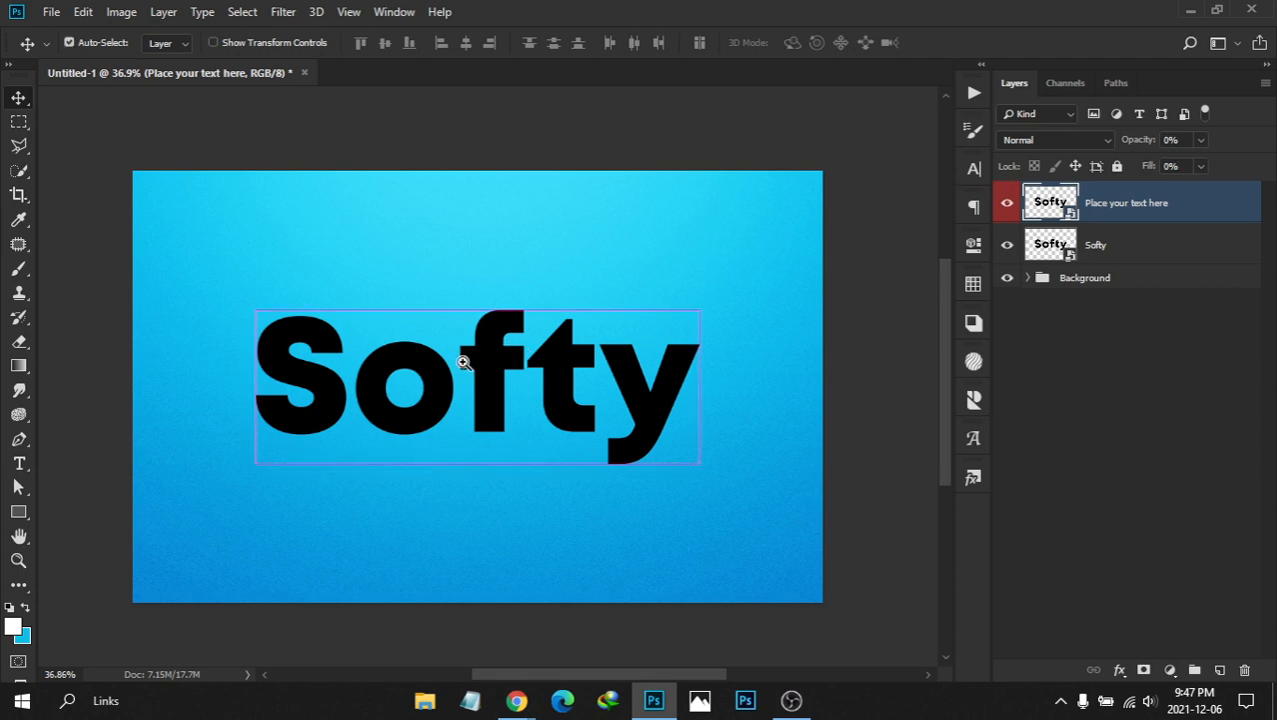
left_click_drag(500, 374, 556, 336)
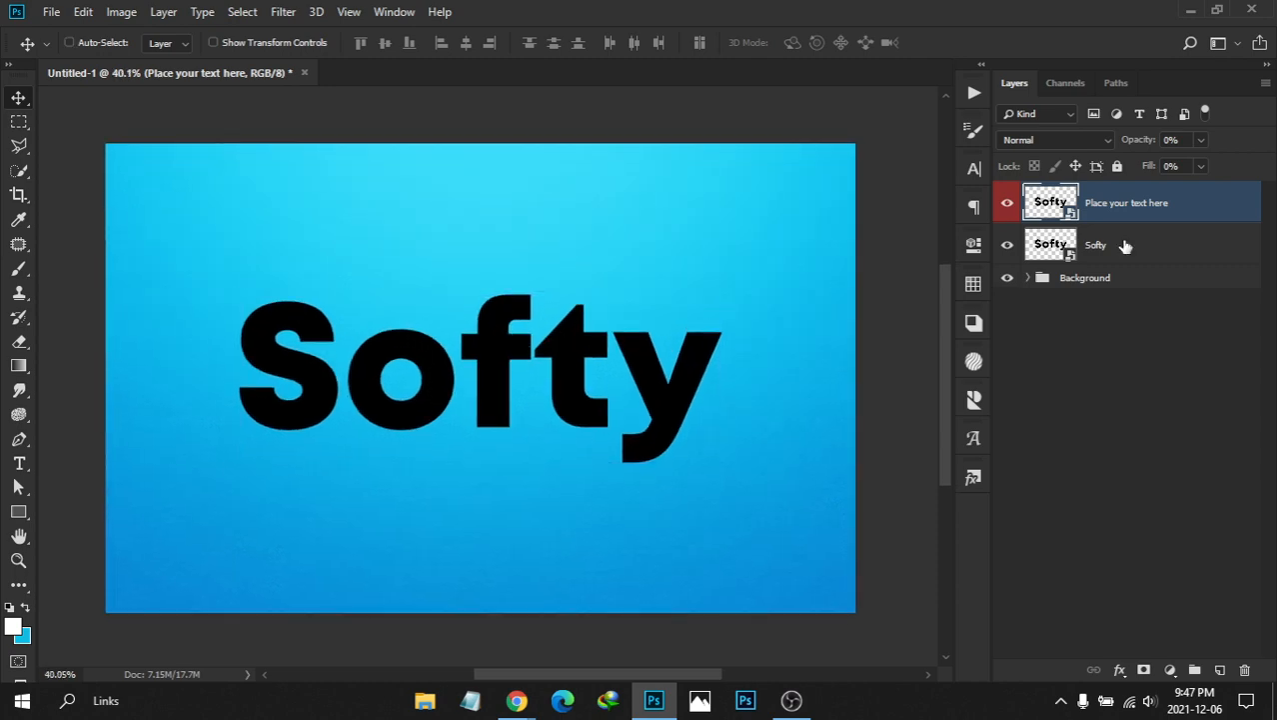
Select the "Softy" layer and delete the existing action set "Set 1"
left_click(1135, 247)
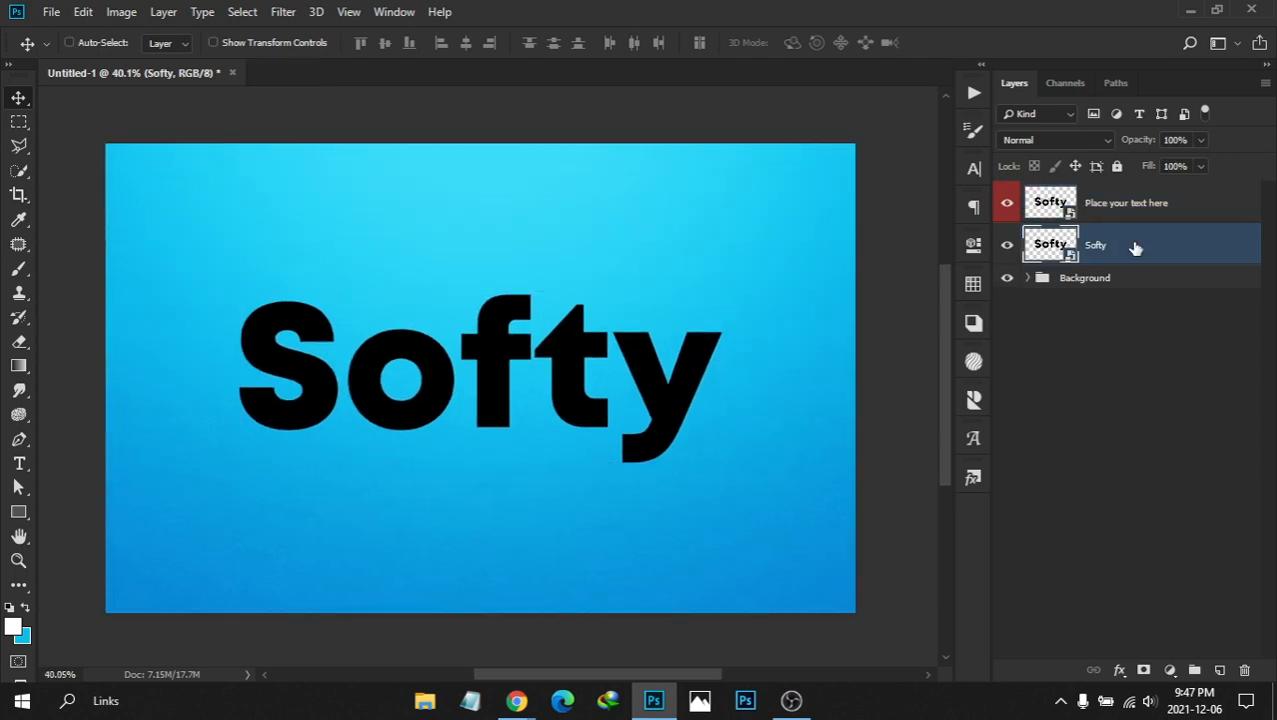
left_click(974, 95)
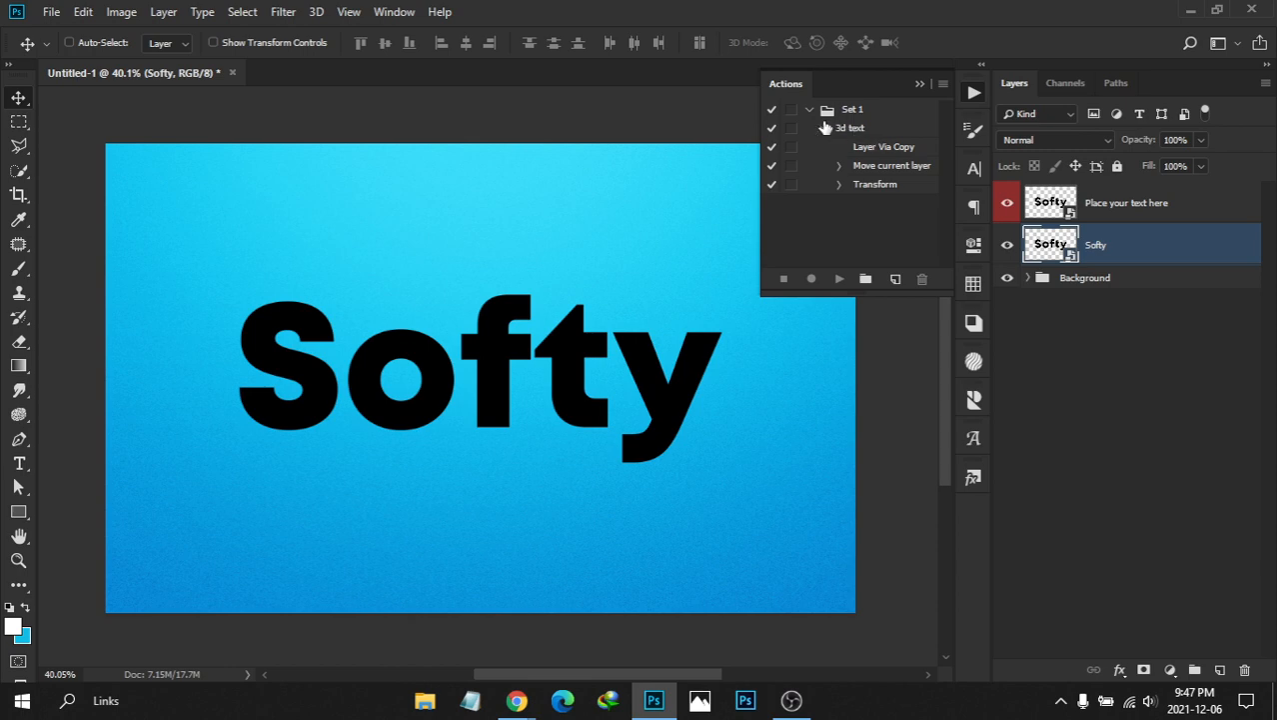
left_click(821, 128)
left_click(809, 110)
left_click(885, 112)
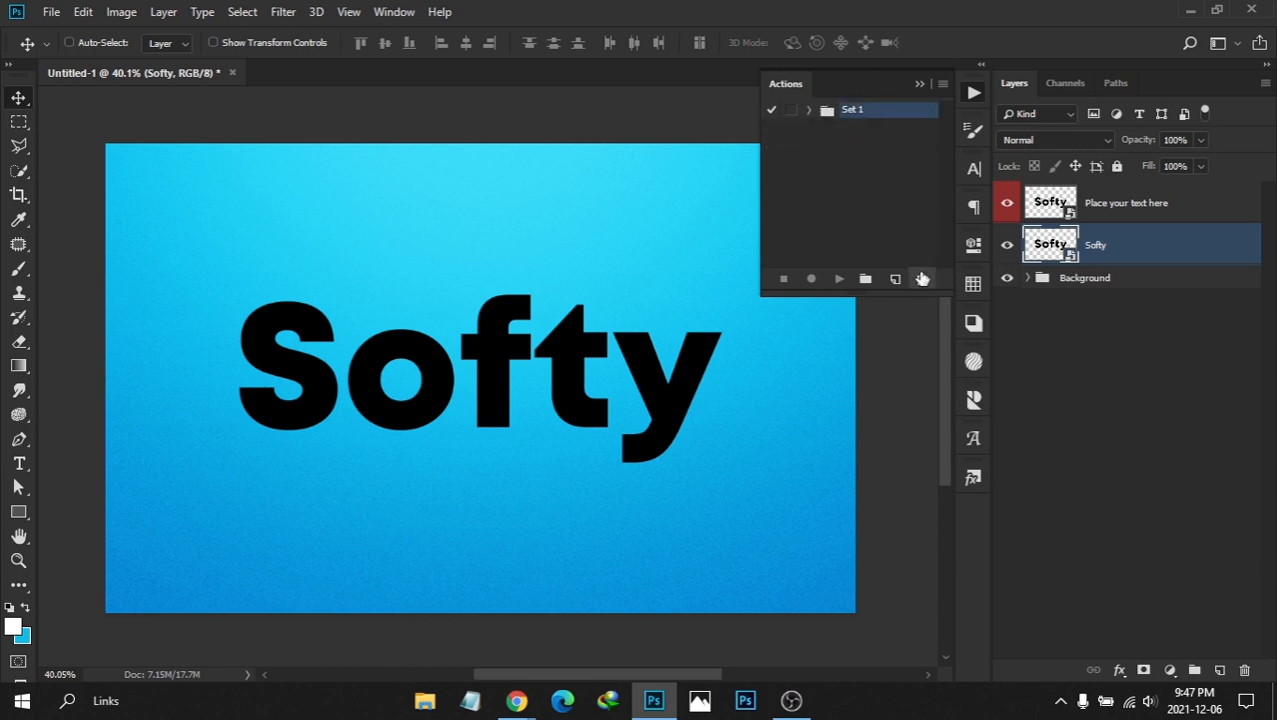
left_click(921, 279)
left_click(575, 272)
left_click(975, 93)
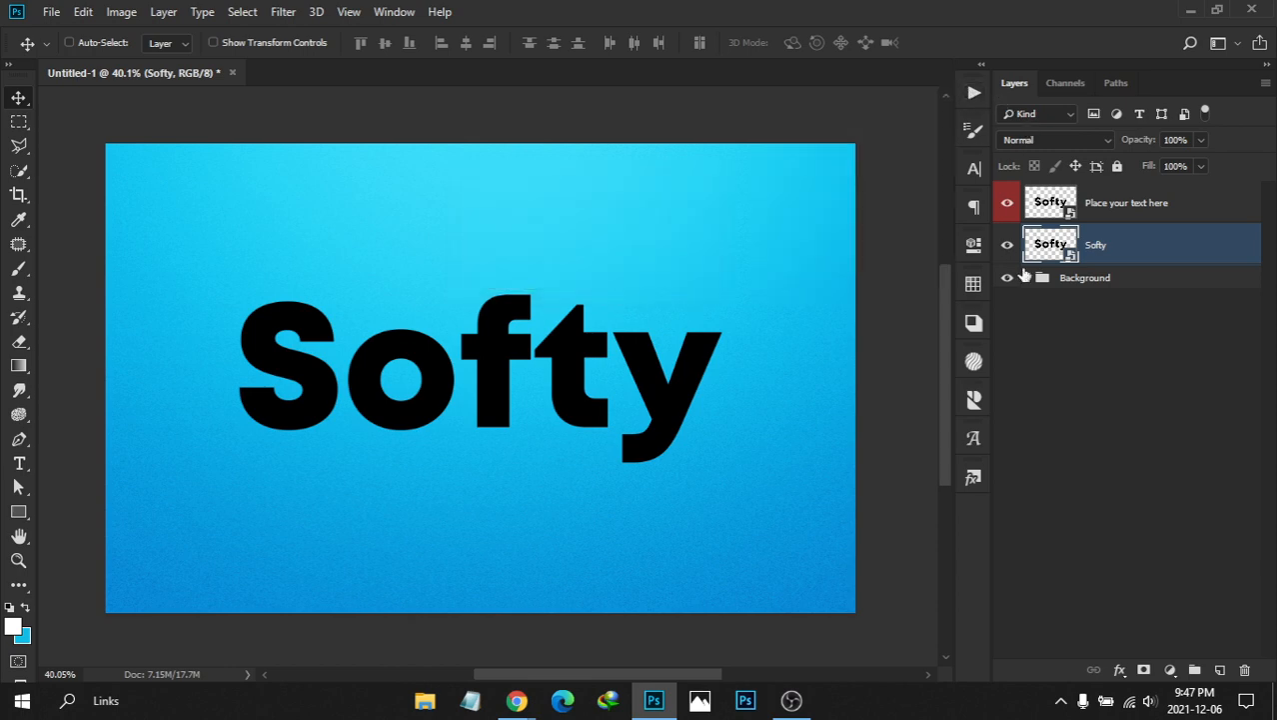
Reset the foreground and background colors to the default black and white
key("d")
left_click_drag(395, 382, 403, 386)
left_click_drag(501, 357, 464, 353)
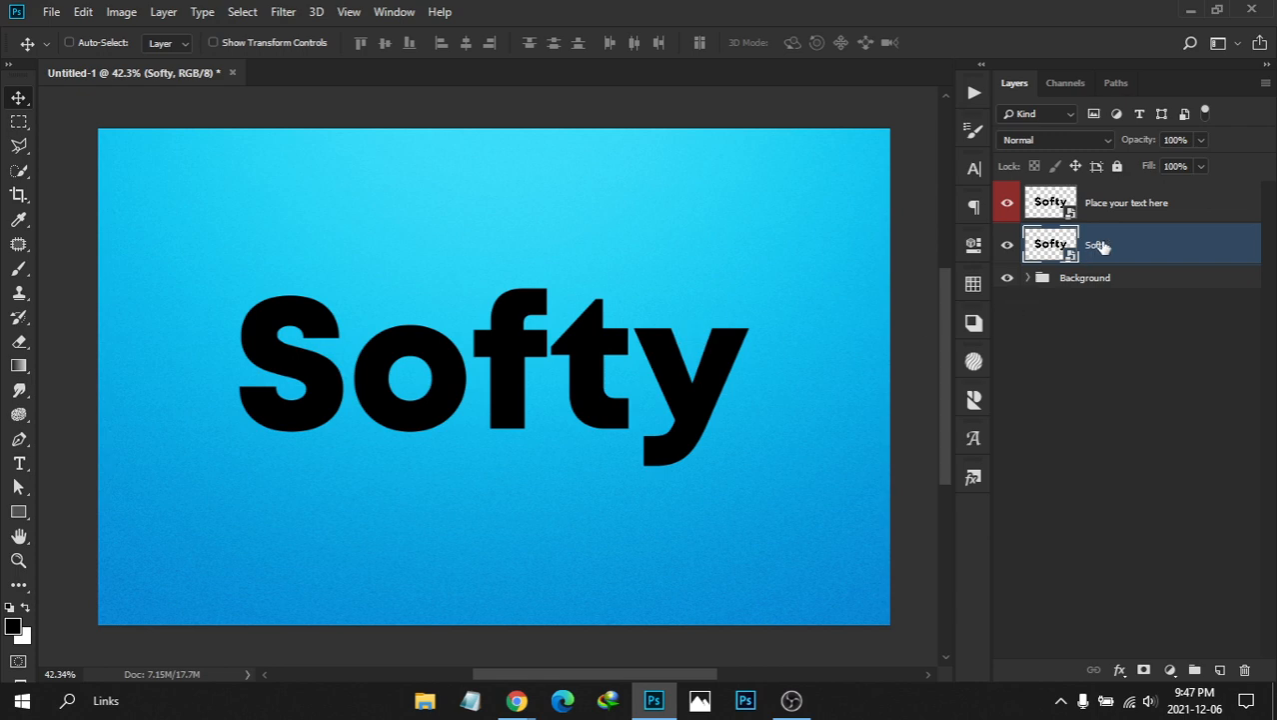
Create a new action named "3d text" and start recording it
left_click(973, 95)
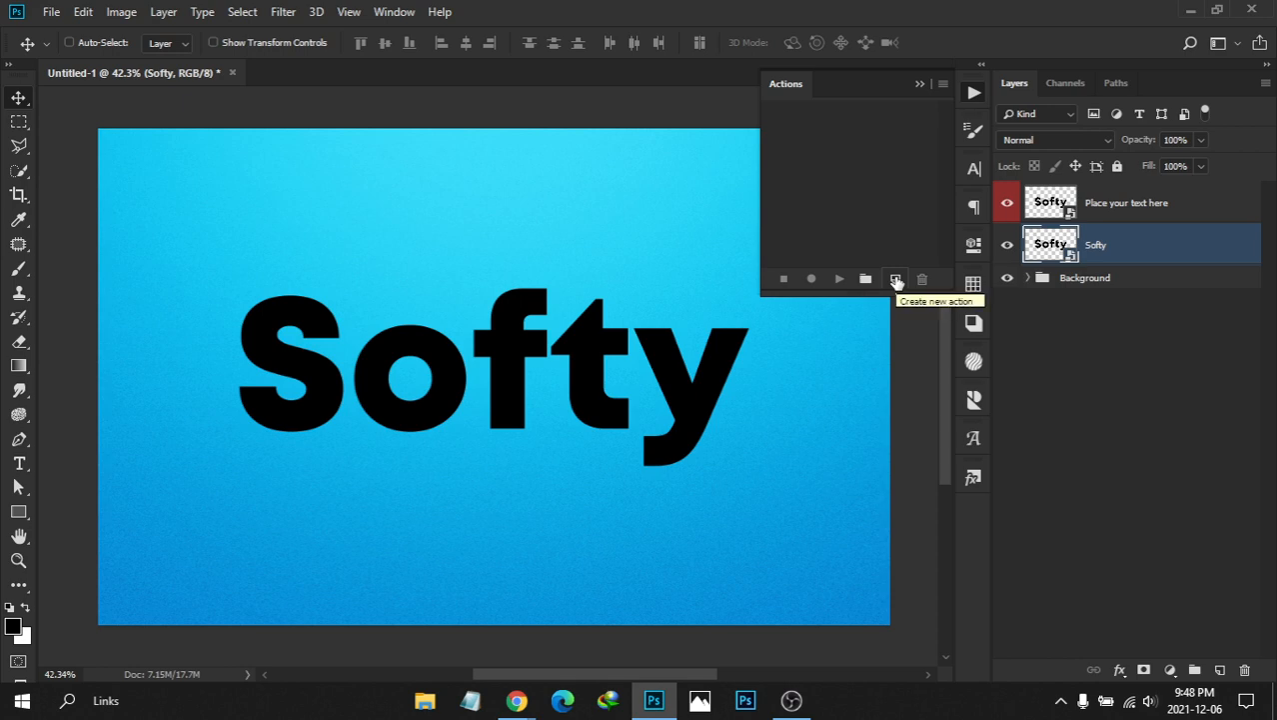
left_click(896, 281)
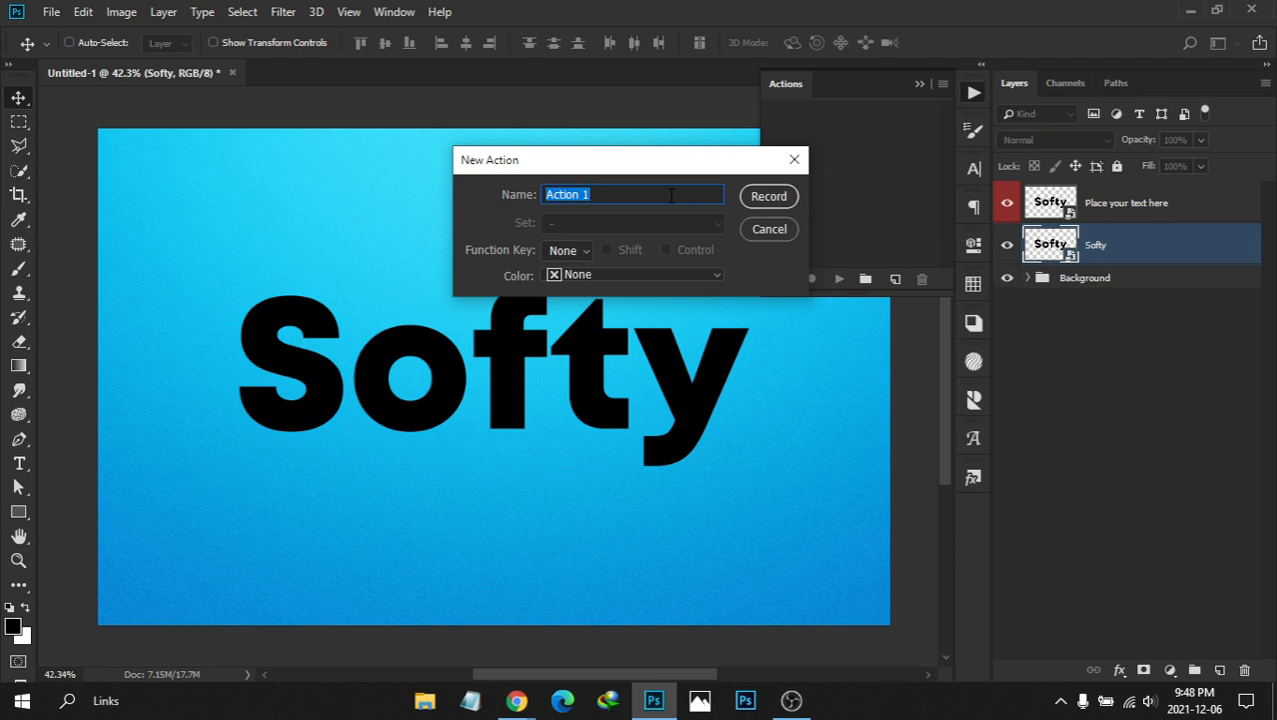
type("3d text")
left_click(767, 195)
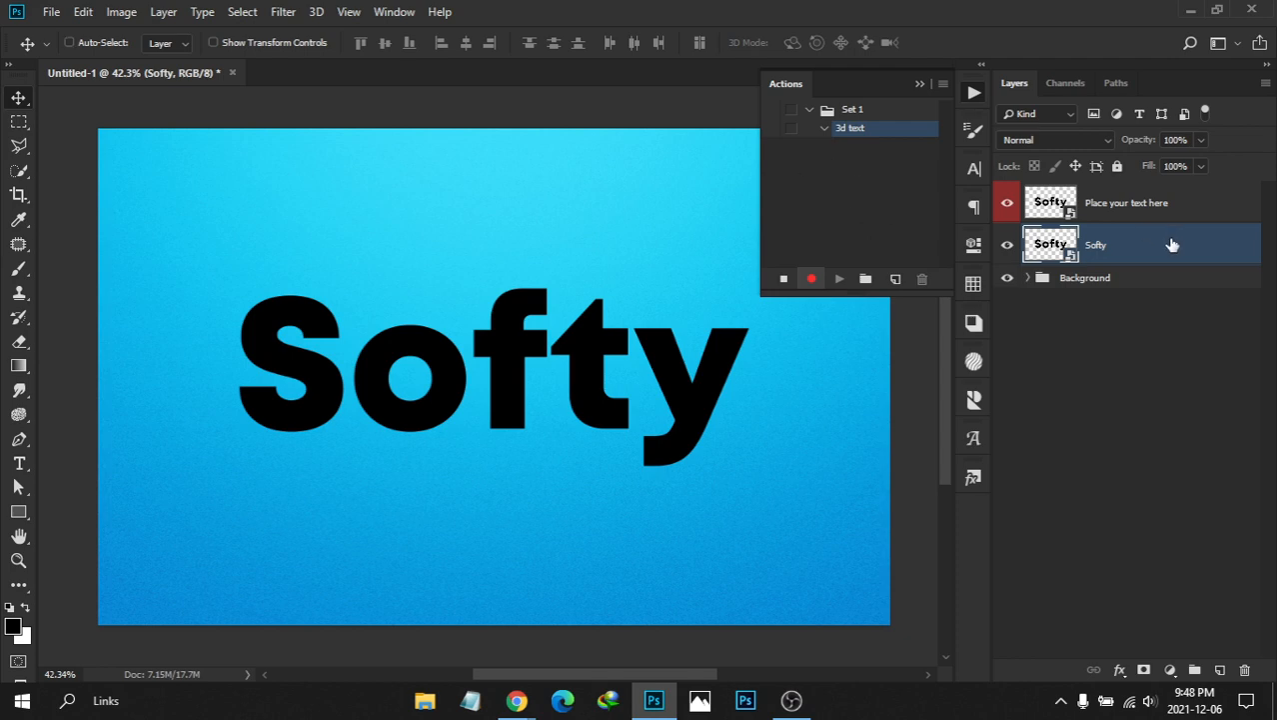
Duplicate the "Softy" layer and move the copy directly below the original in the layer stack
key("ctrl+j")
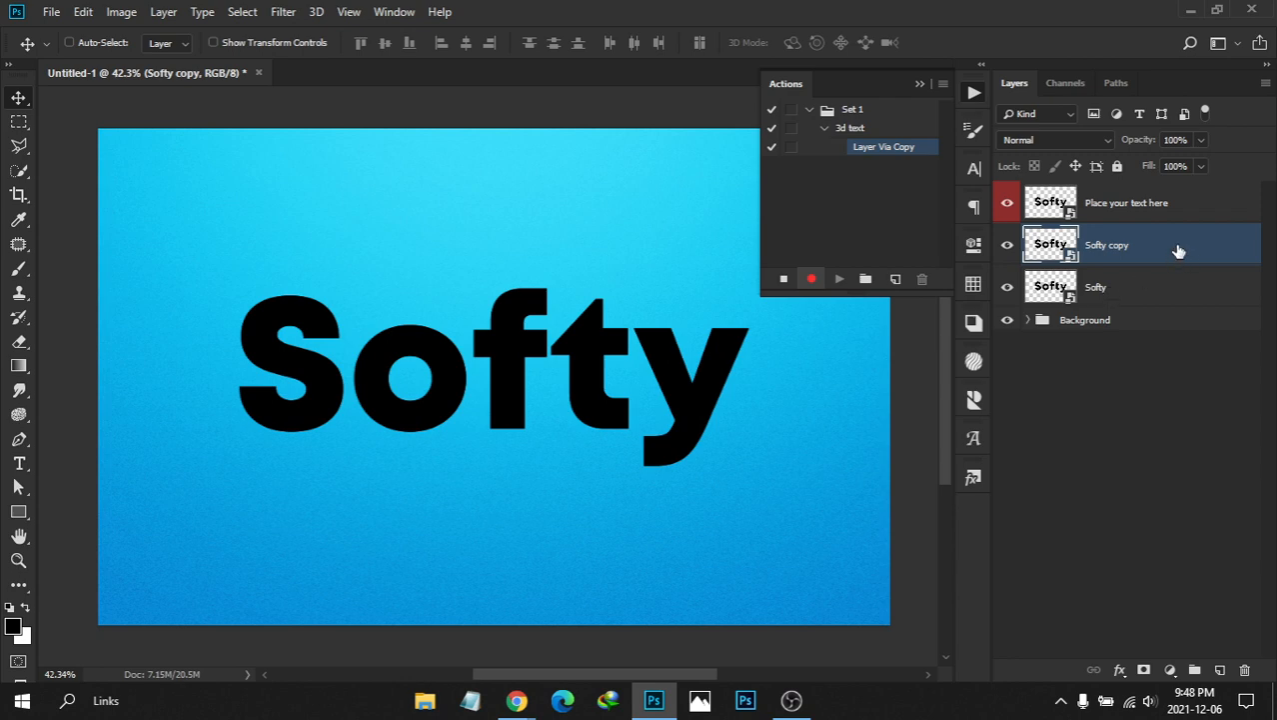
left_click_drag(1176, 252, 1175, 306)
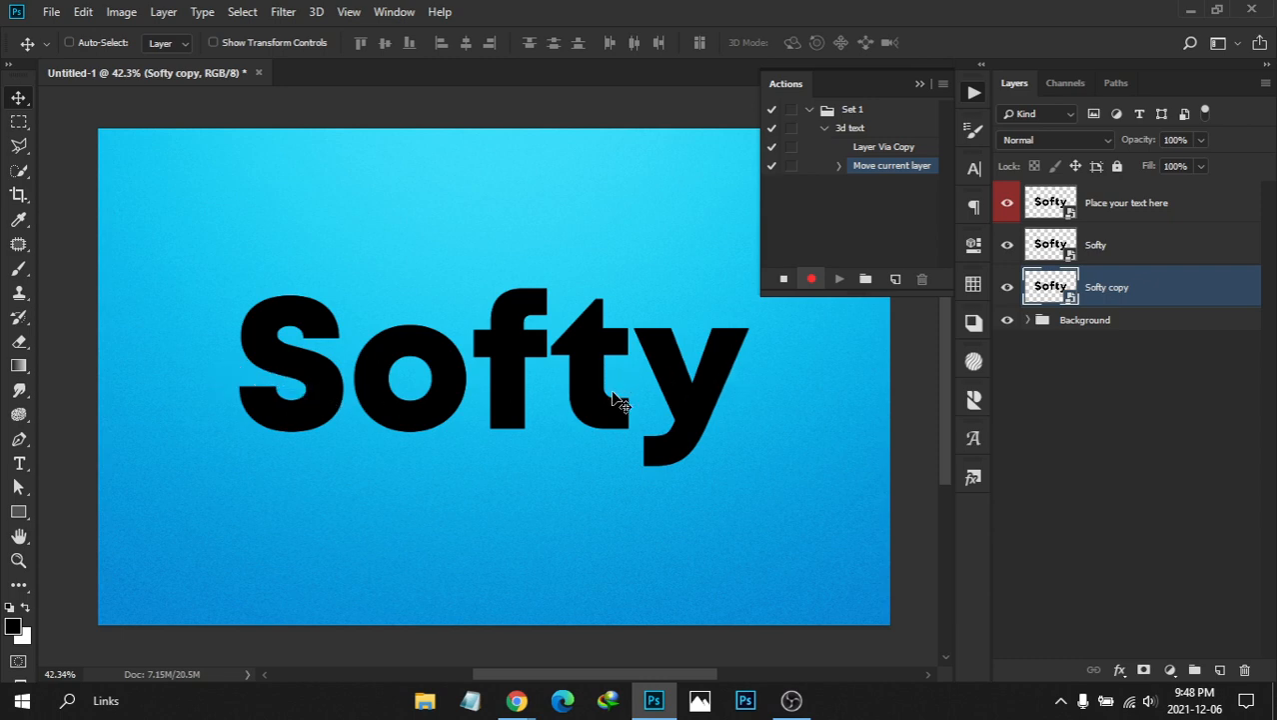
left_click(973, 93)
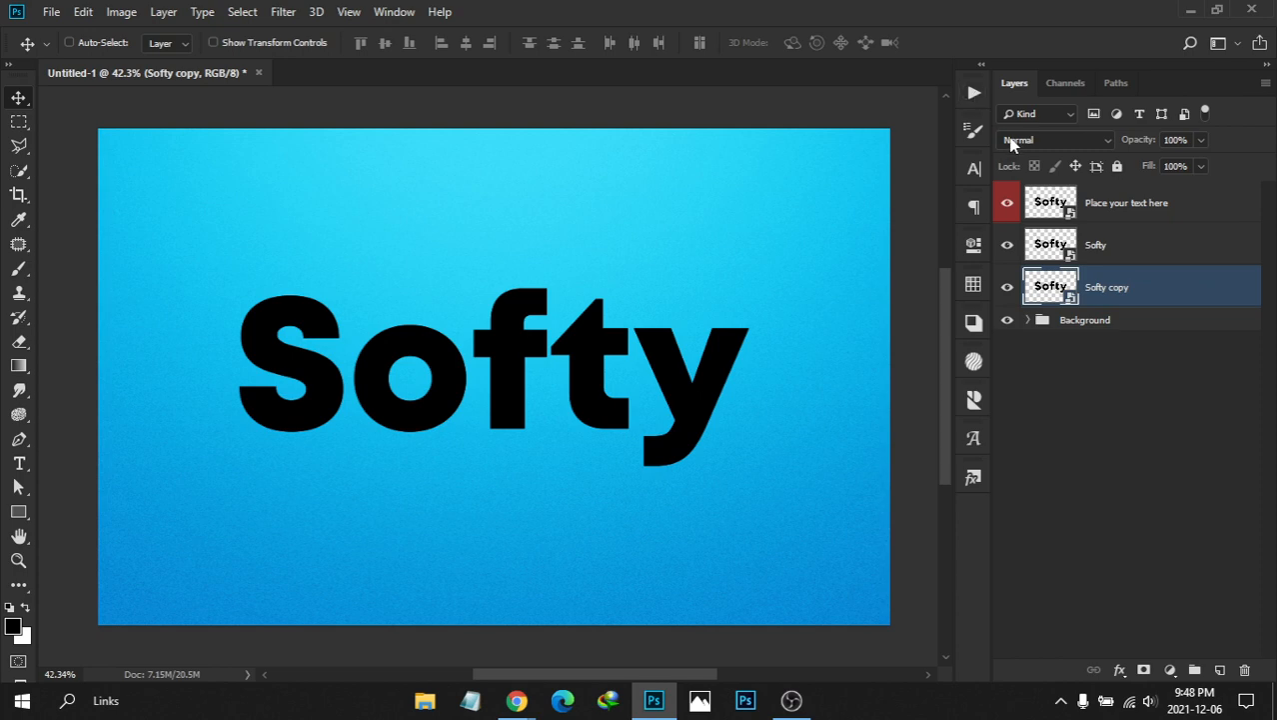
Transform the "Softy copy" layer, setting its horizontal scale to 99.4%
key("ctrl+t")
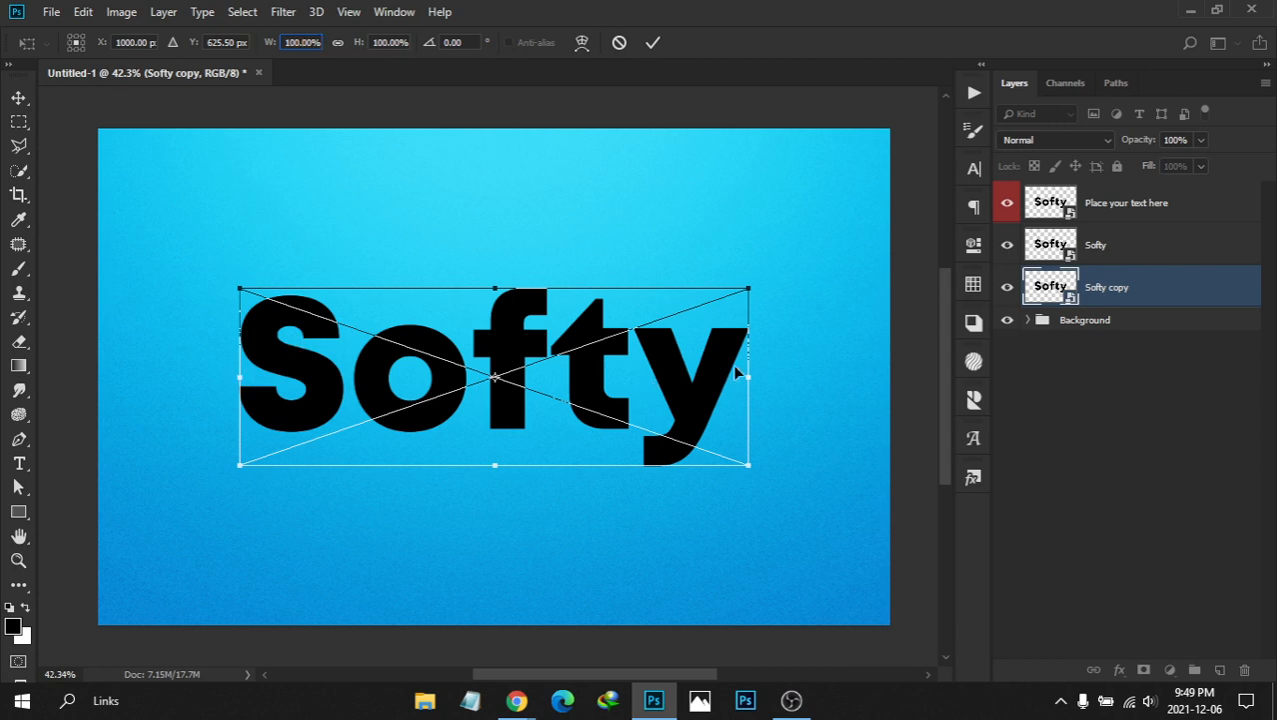
left_click(322, 42)
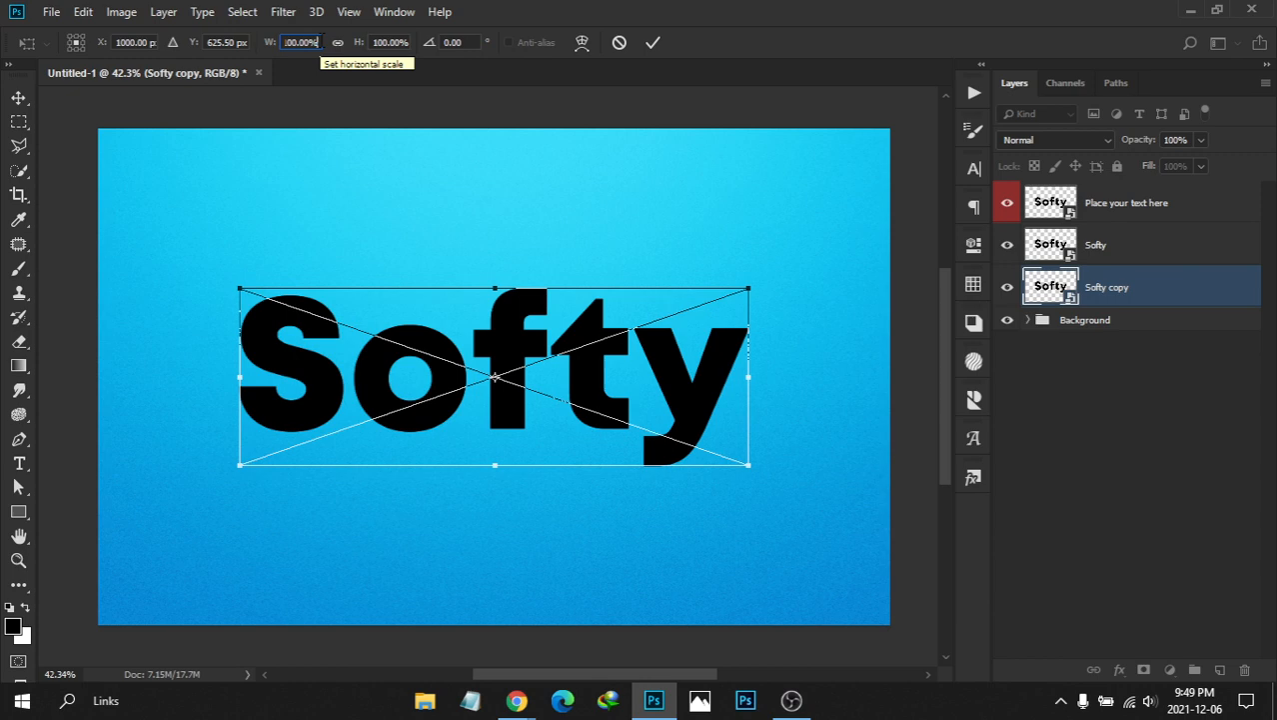
double_click(318, 42)
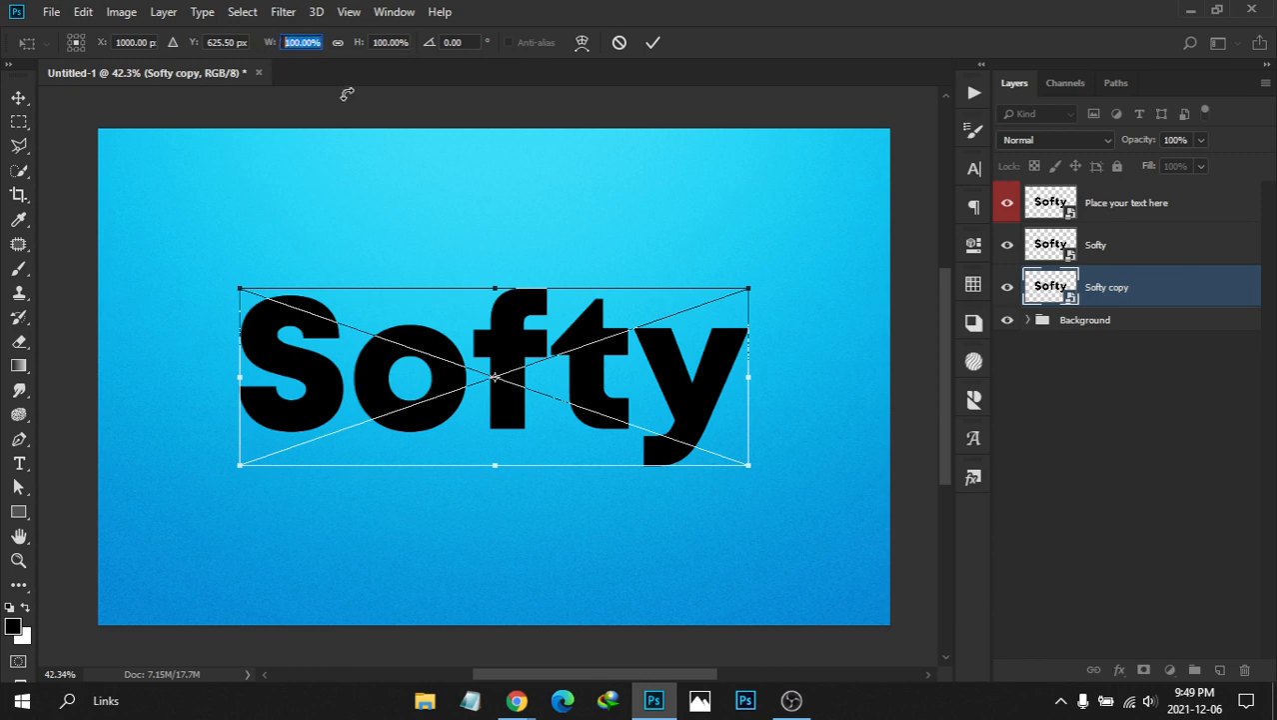
type("99")
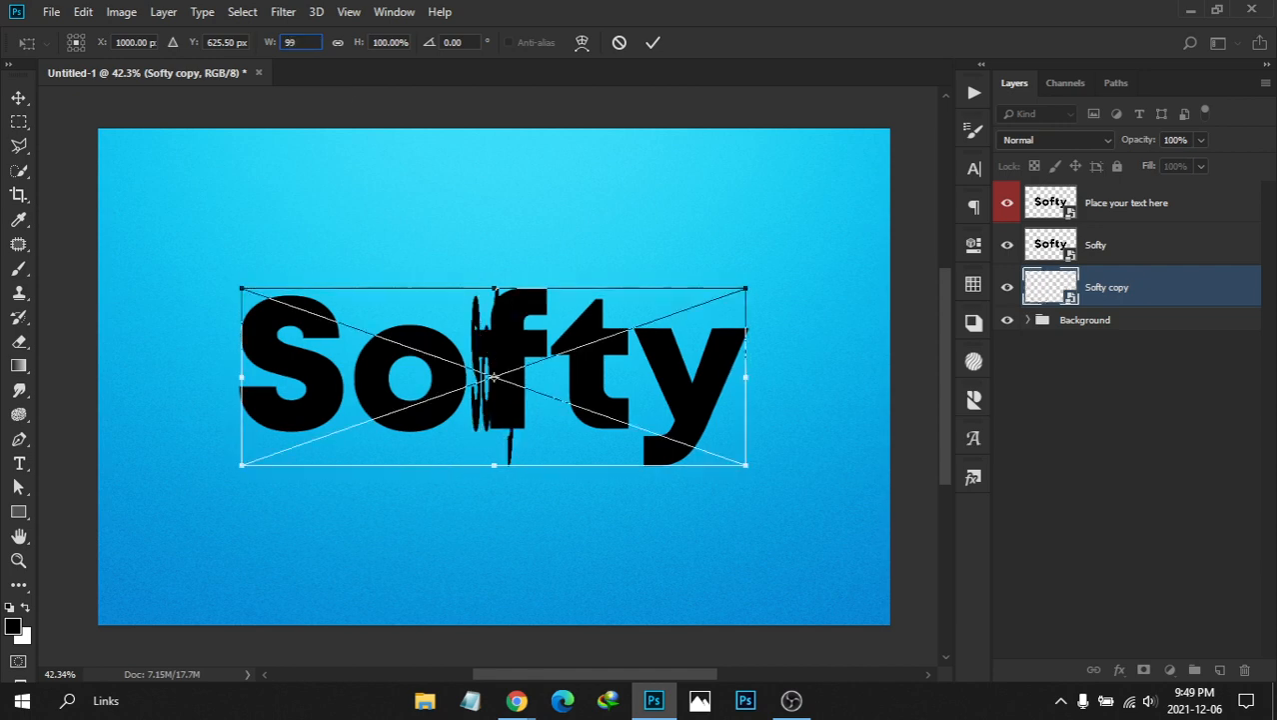
type(".4")
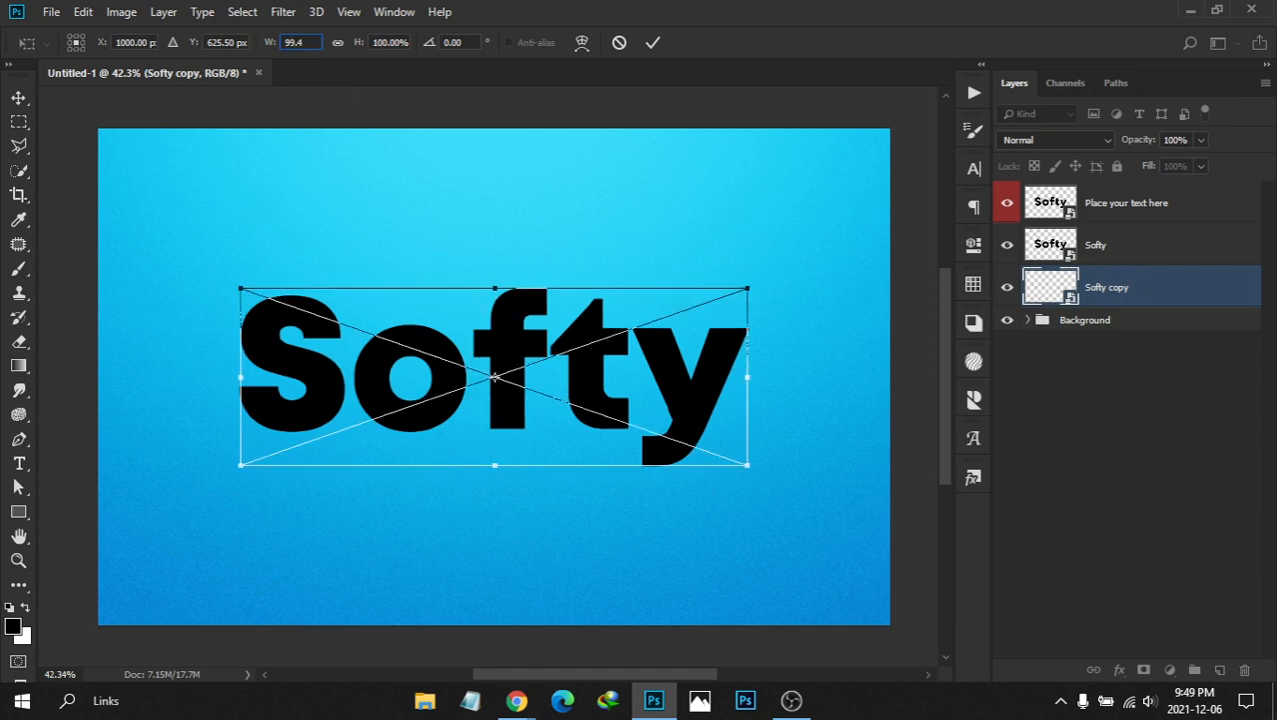
left_click(975, 92)
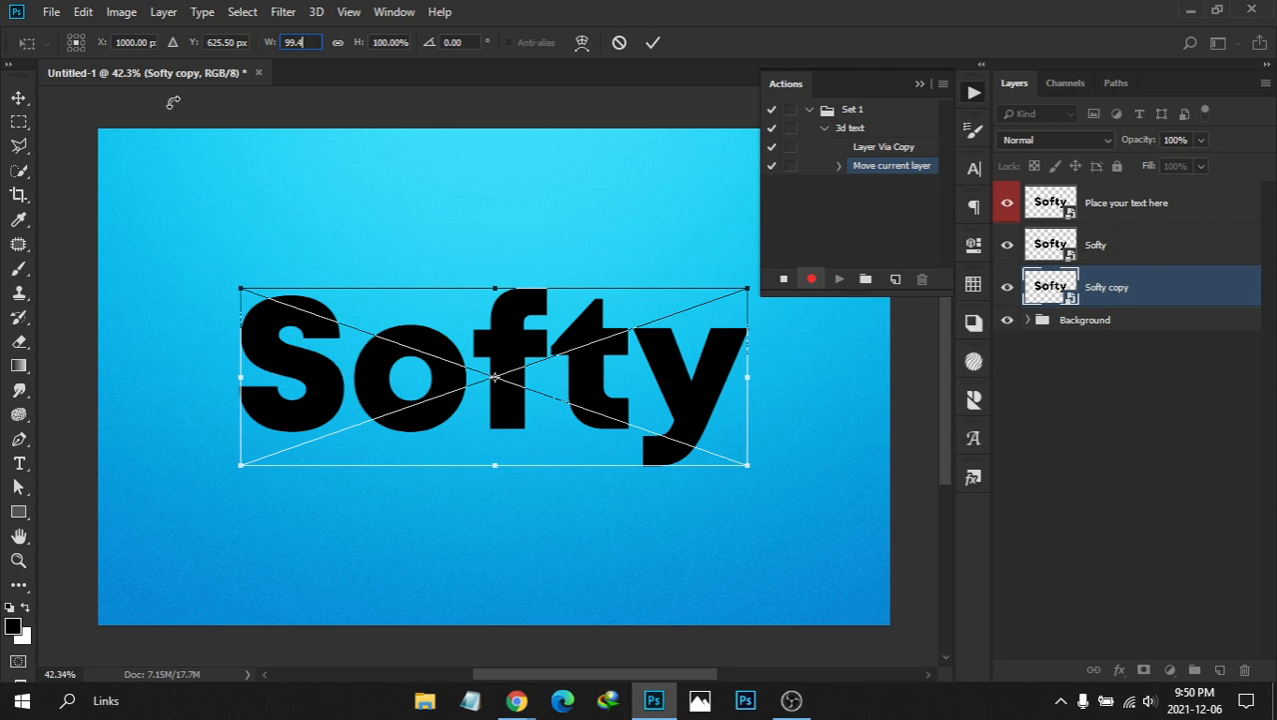
left_click(653, 46)
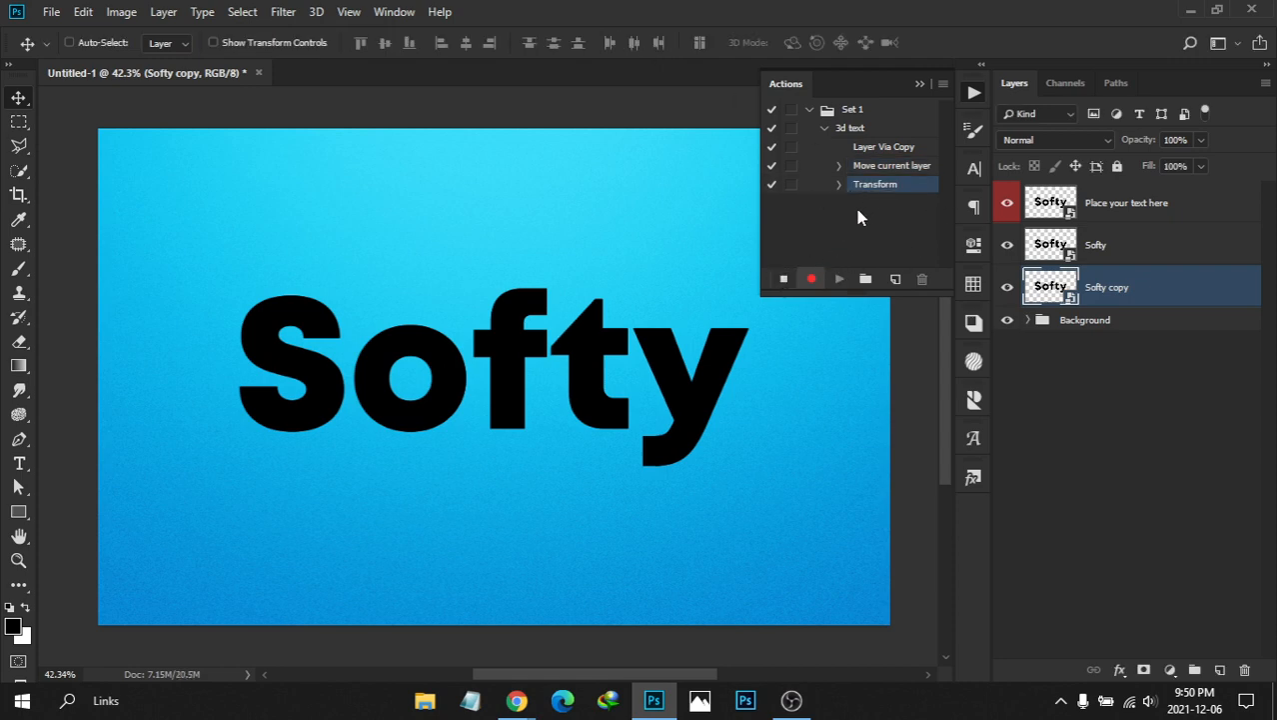
Stop recording the "3d text" action and collapse its list of recorded commands
left_click(786, 281)
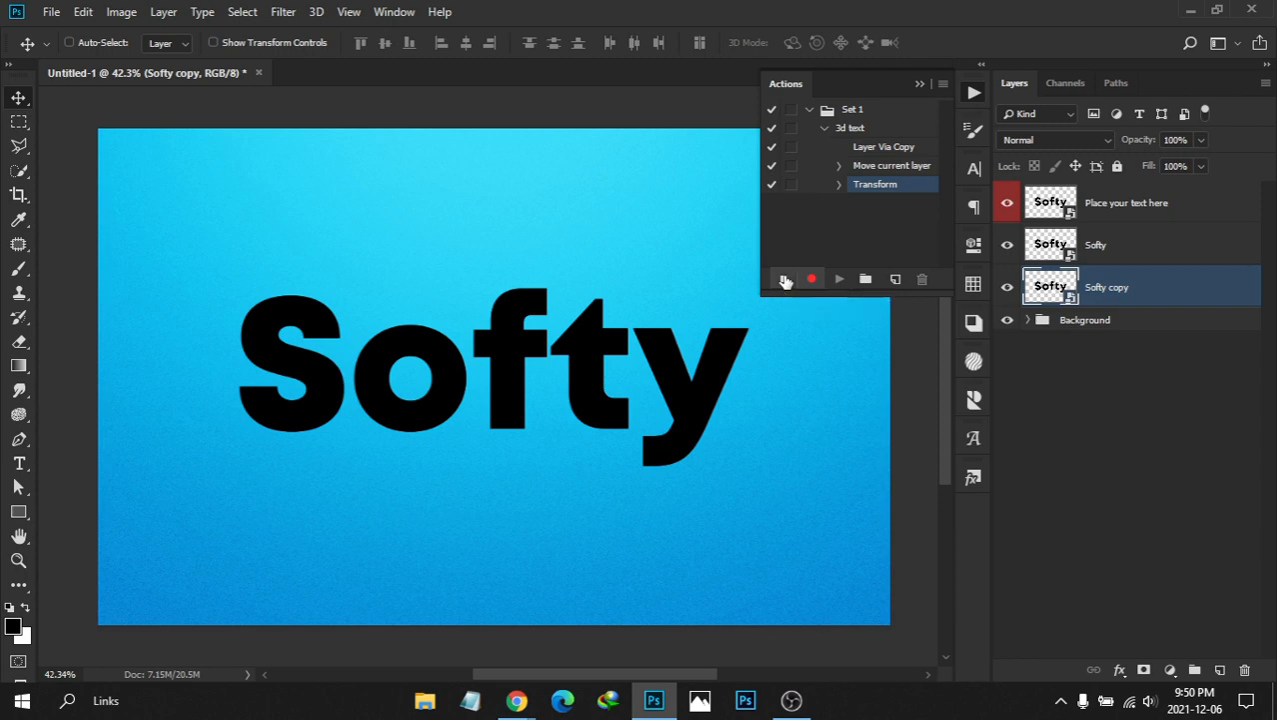
left_click(823, 129)
left_click(861, 129)
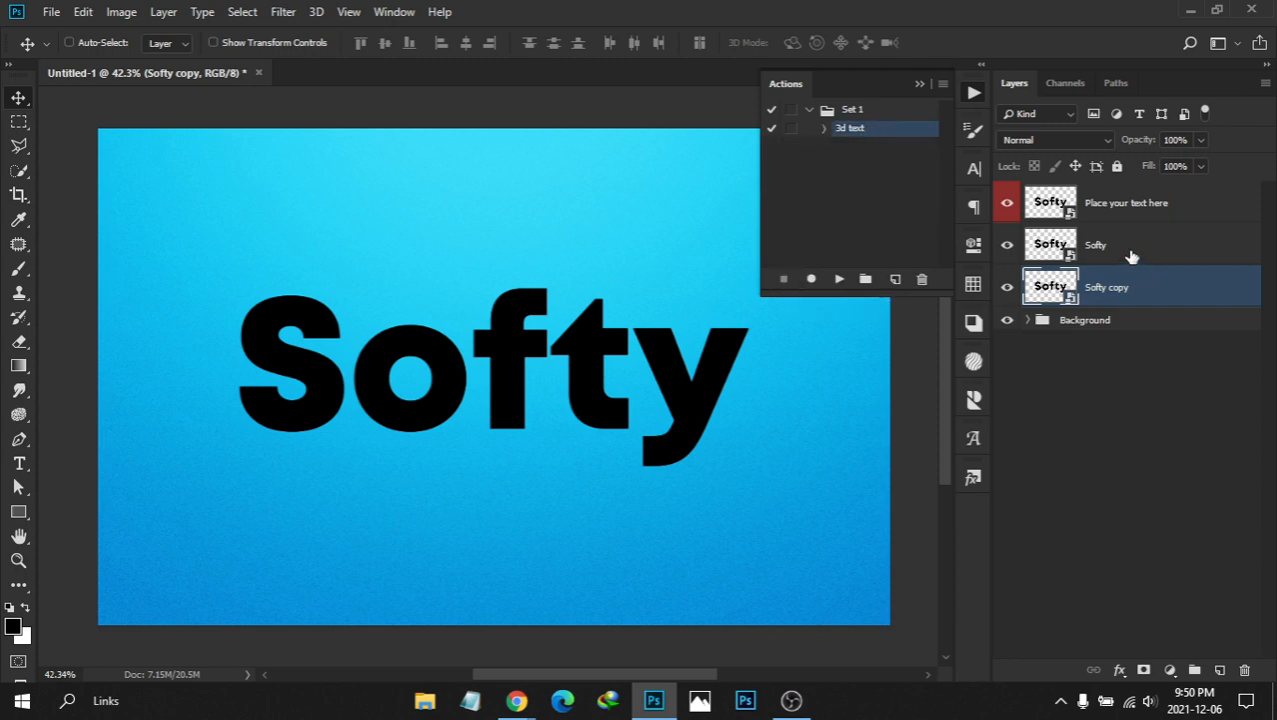
Add a white Color Overlay at 100% opacity in Normal mode to the original "Softy" layer and collapse its effects list
left_click(1126, 249)
left_click(974, 92)
key("ctrl")
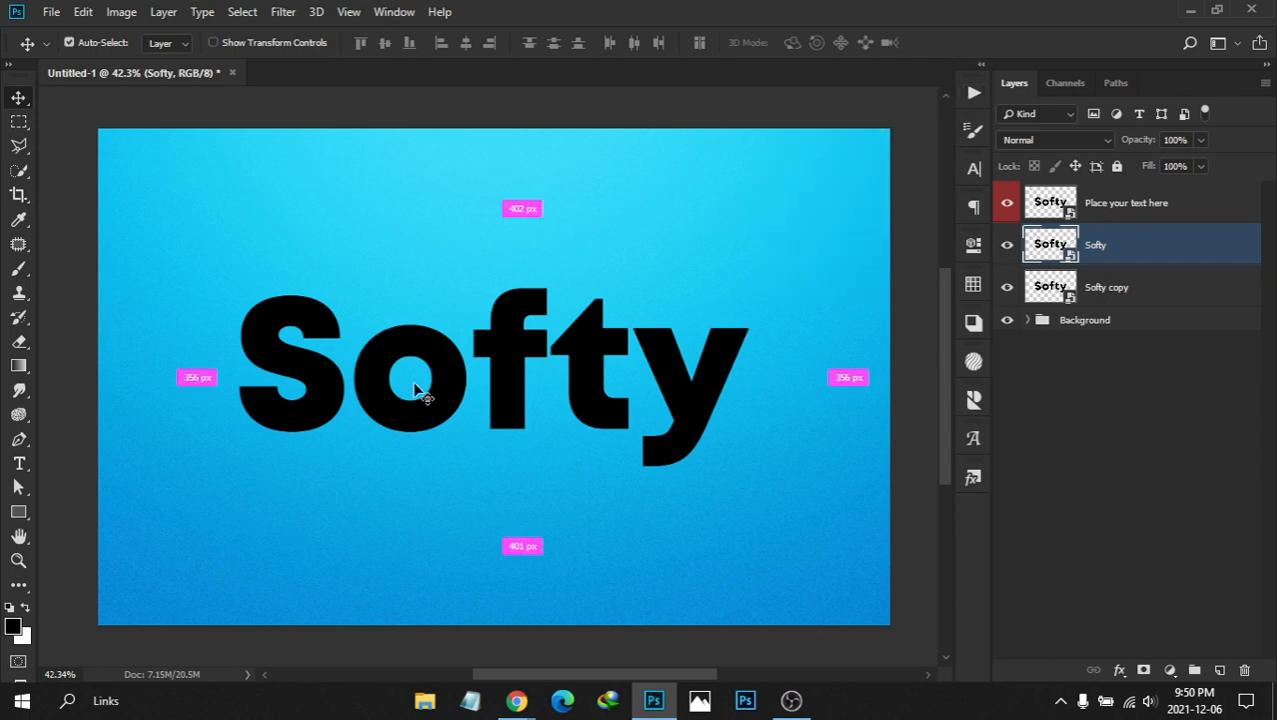
left_click_drag(459, 382, 476, 388)
left_click_drag(579, 359, 558, 356)
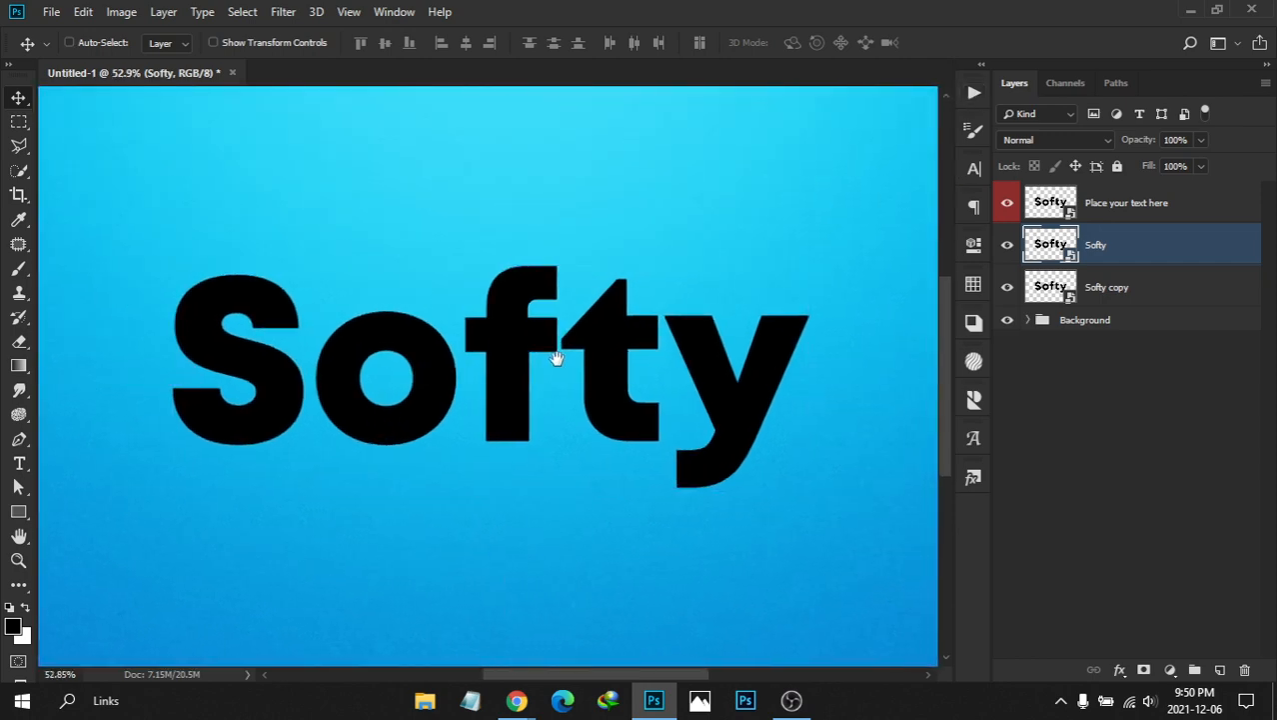
left_click(1119, 670)
left_click(1152, 596)
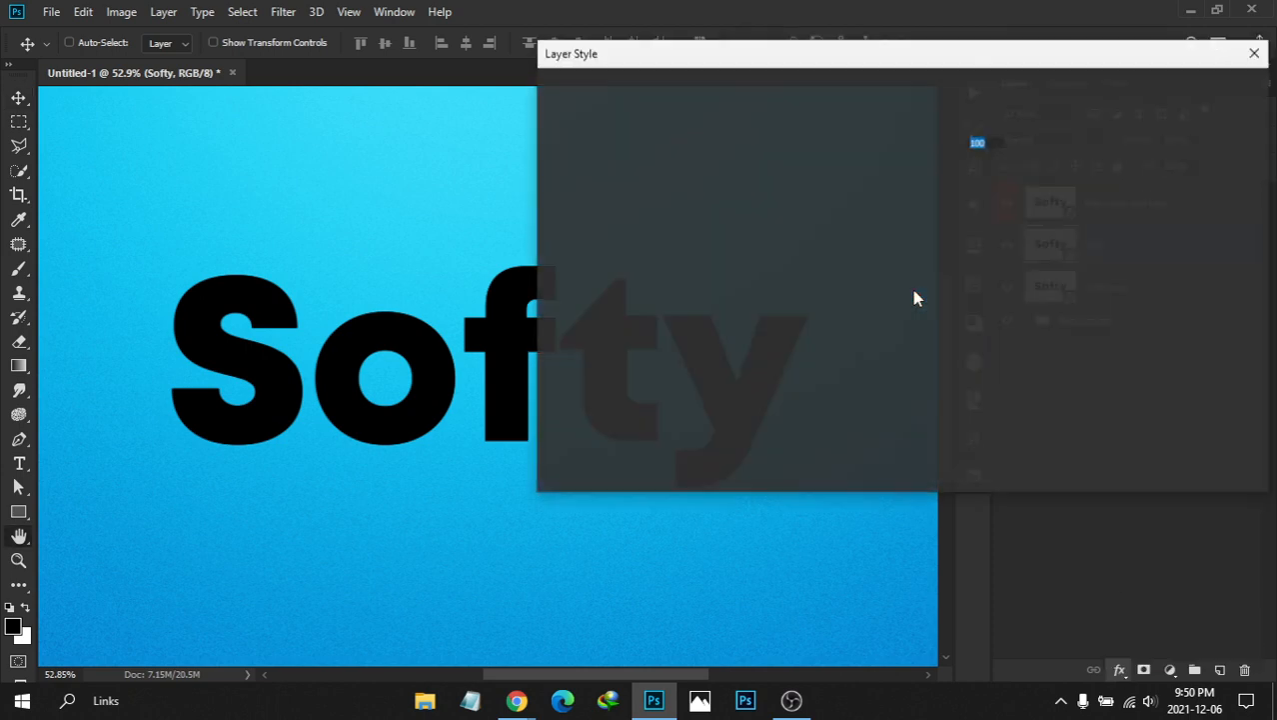
left_click(1179, 94)
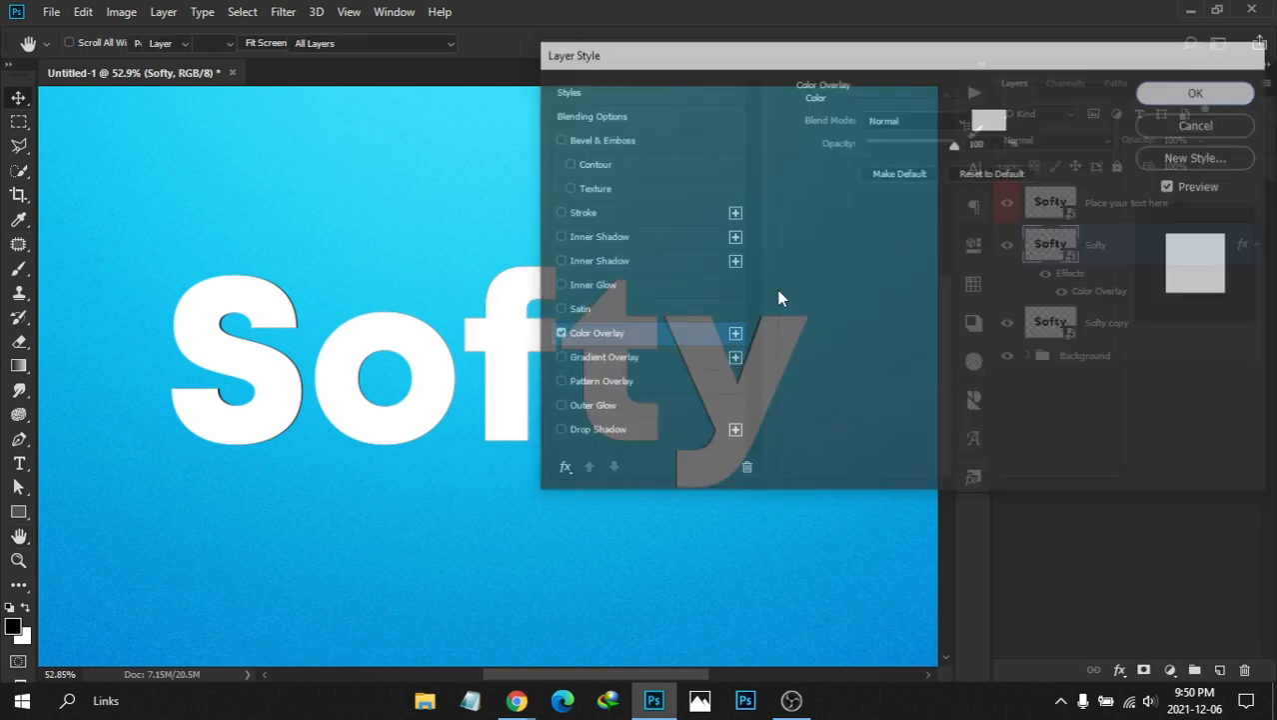
left_click(1255, 244)
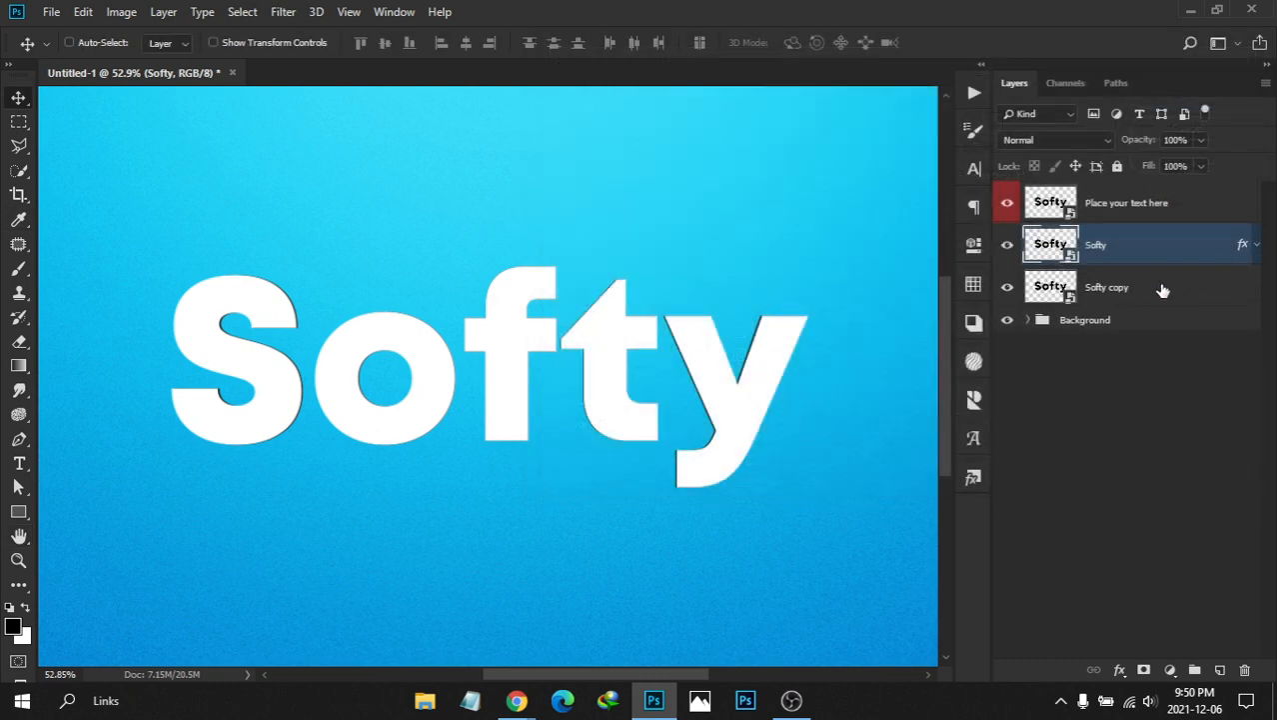
Examine the offset of the "Softy copy" layer behind the white text at several magnifications, comparing the text with the copy hidden and shown
left_click(1163, 288)
left_click_drag(233, 360, 282, 377)
left_click_drag(414, 342, 390, 340)
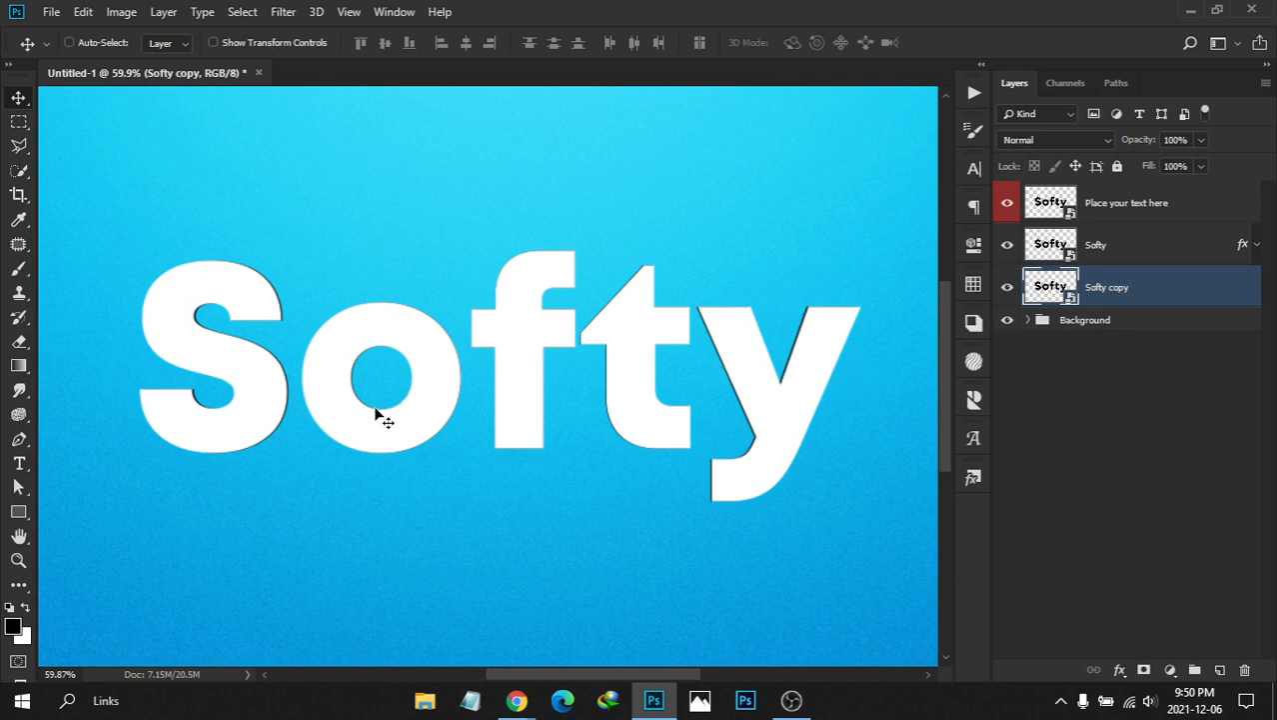
left_click_drag(342, 399, 257, 413)
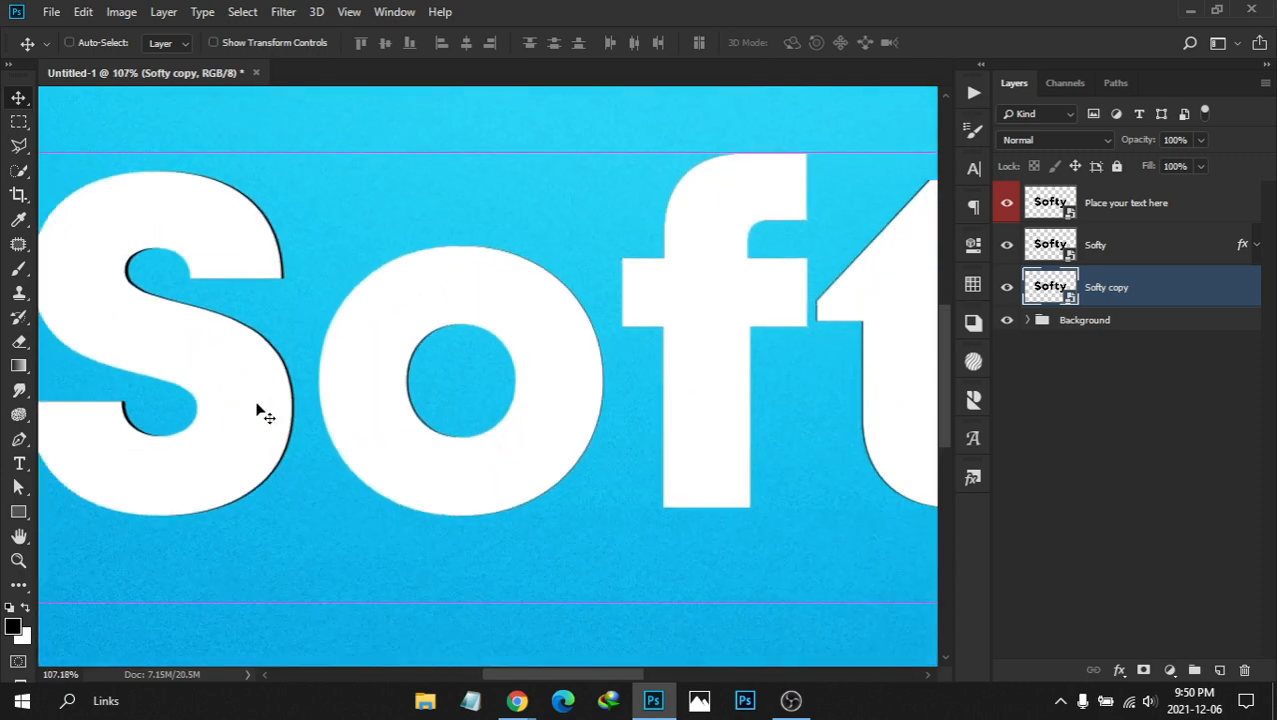
left_click_drag(607, 390, 558, 373)
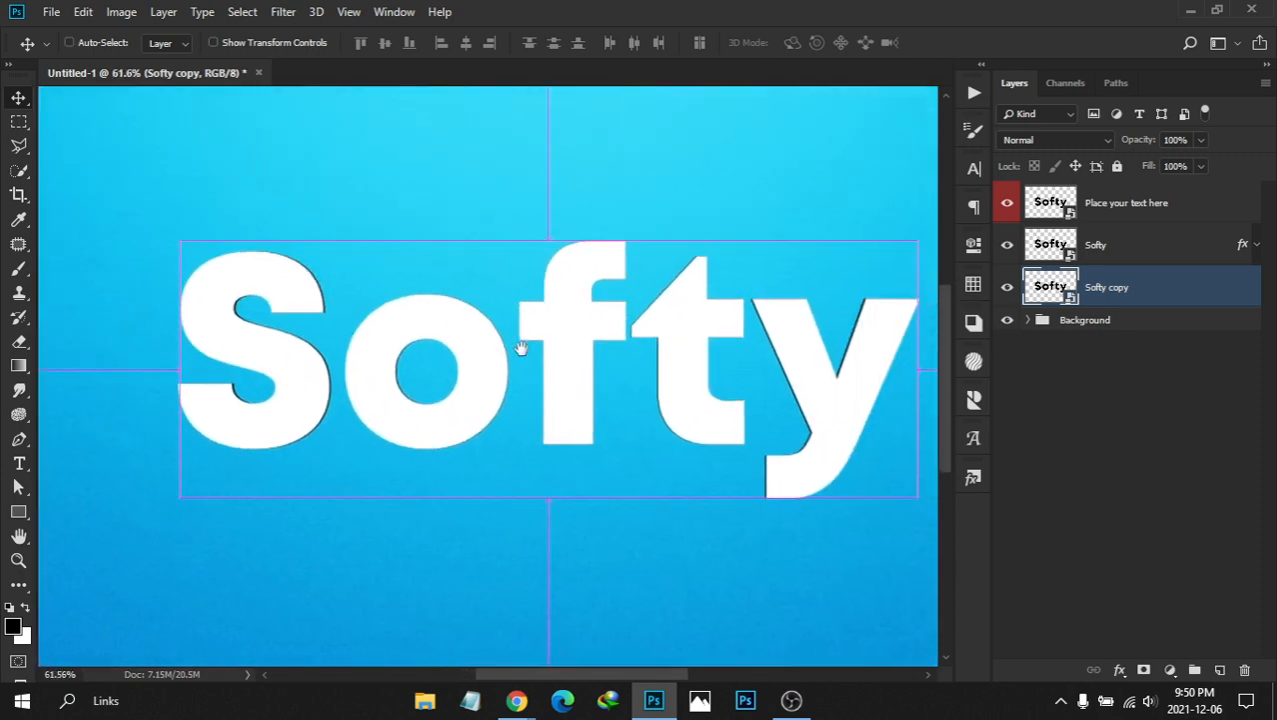
left_click_drag(826, 390, 783, 396)
left_click_drag(473, 361, 490, 357)
left_click(1007, 287)
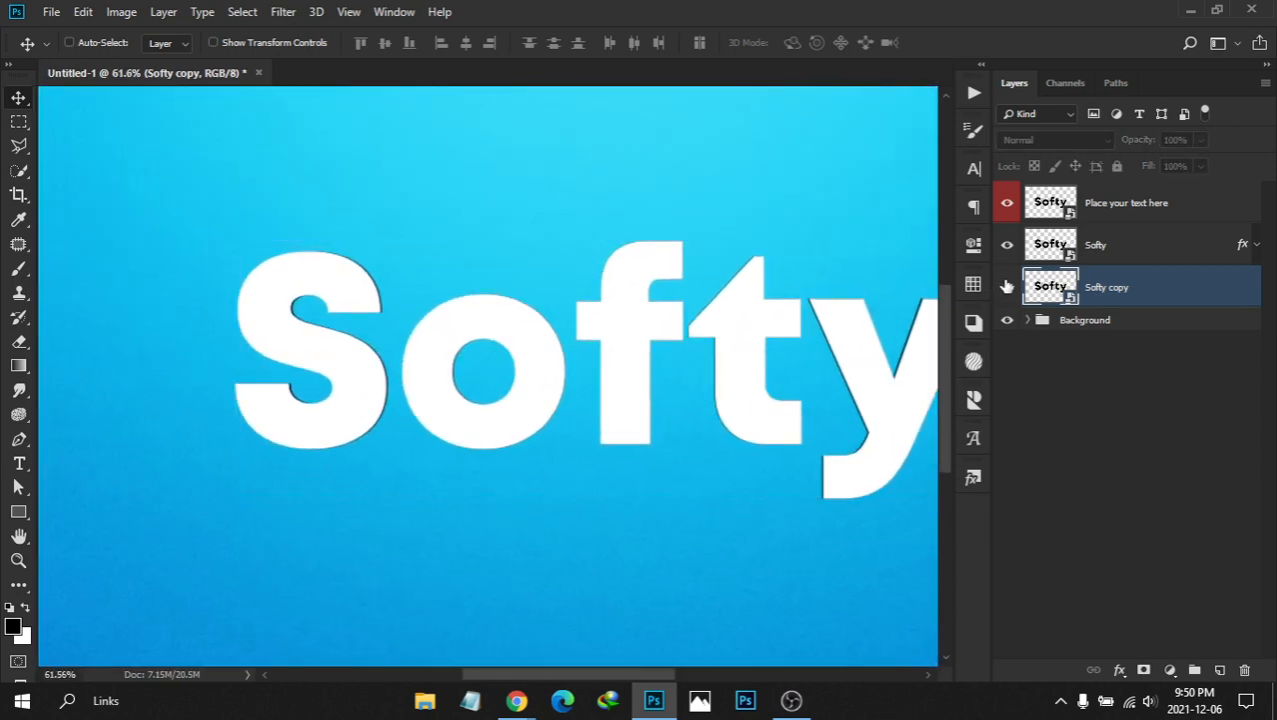
left_click(1006, 287)
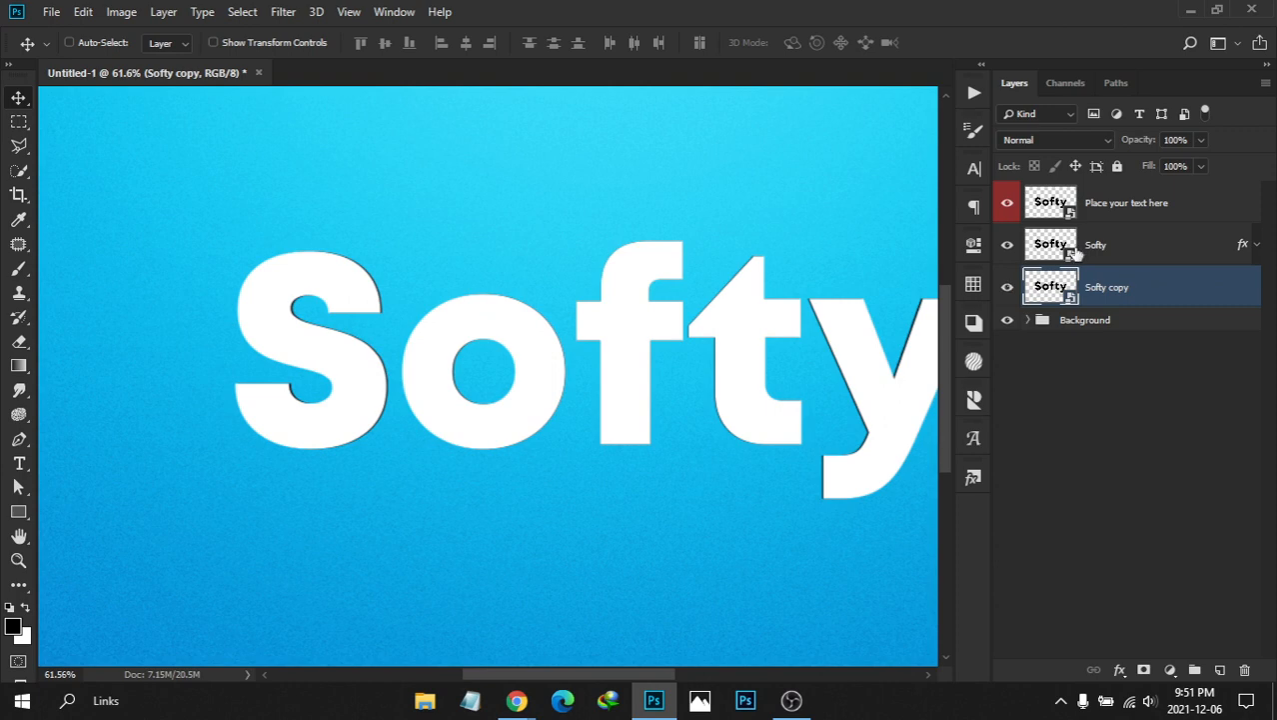
key("ctrl")
left_click_drag(517, 312, 551, 313)
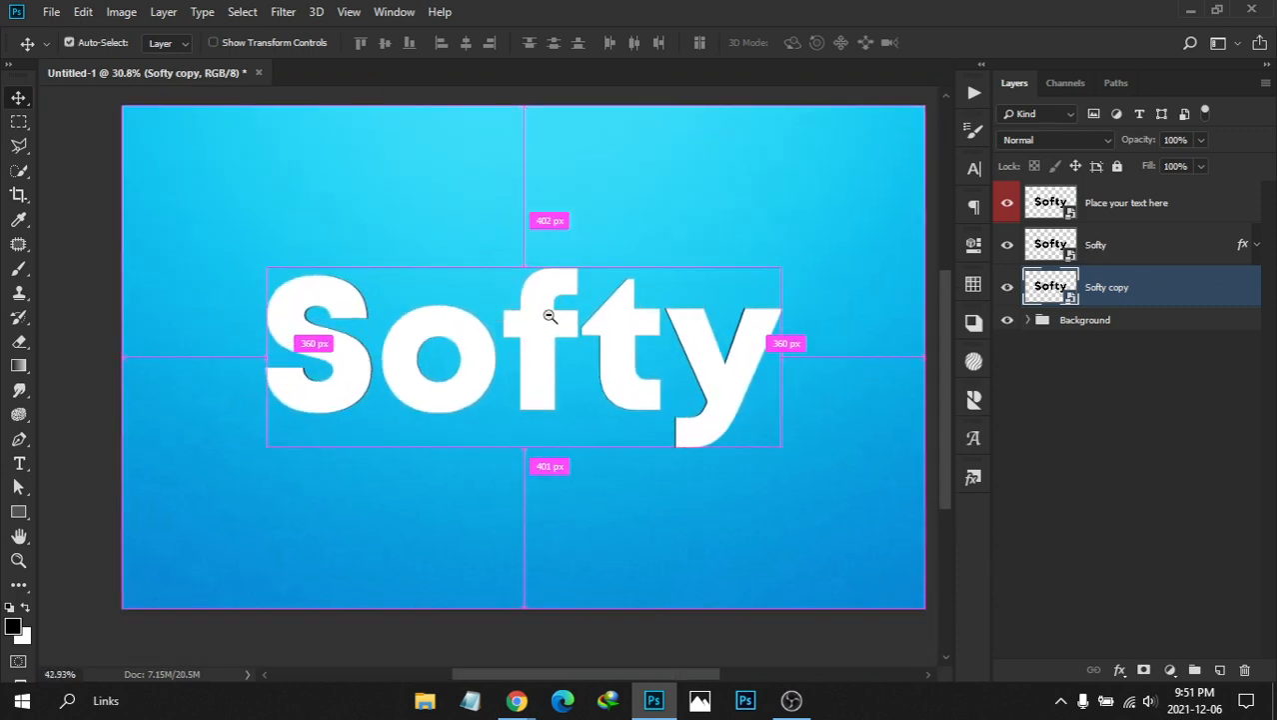
left_click_drag(642, 309, 584, 314)
left_click_drag(487, 327, 566, 308)
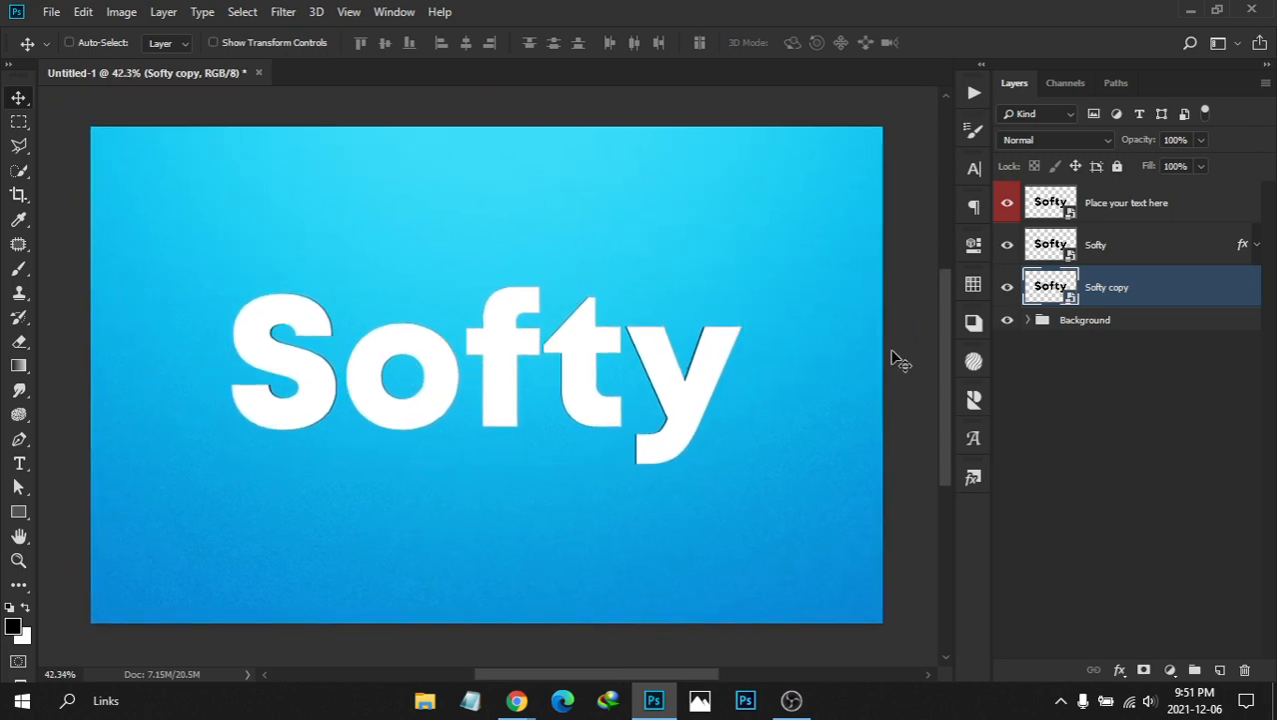
left_click(1007, 287)
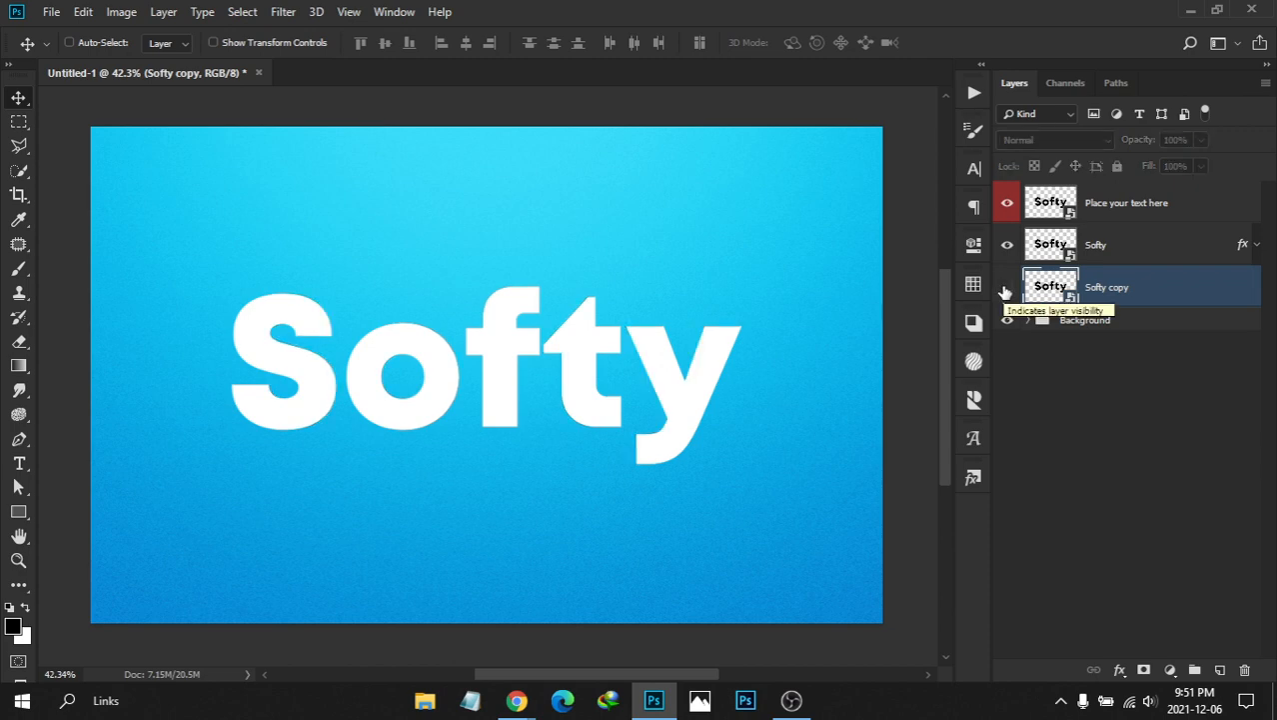
left_click(1006, 288)
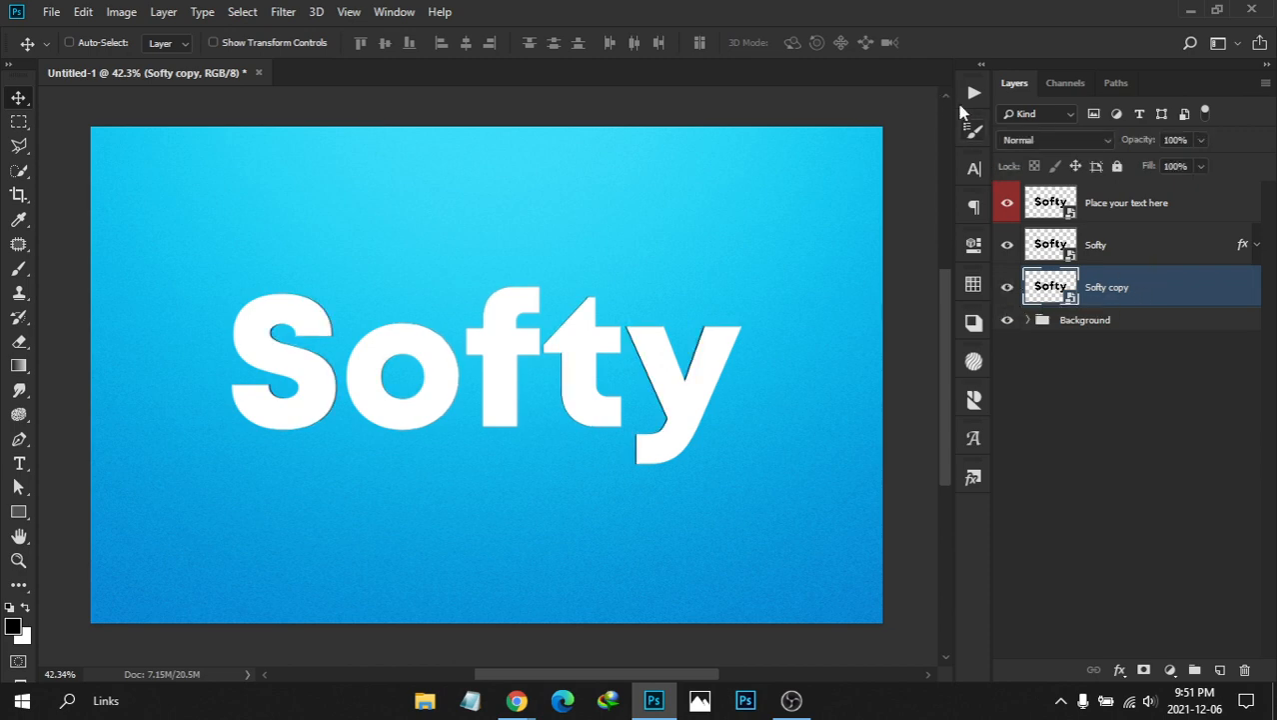
Play the "3d text" action 15 times starting from the "Softy copy" layer to stack progressively scaled copies beneath it
left_click(974, 93)
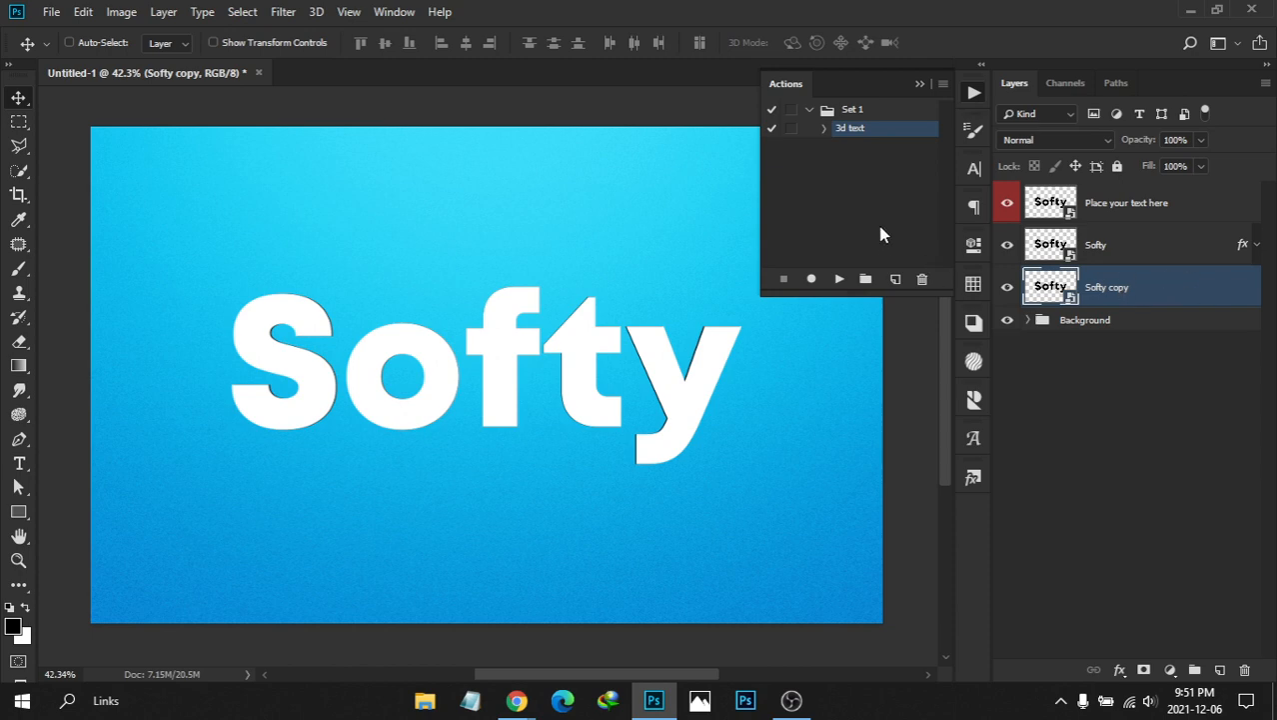
left_click(1140, 258)
left_click(1142, 292)
left_click(838, 281)
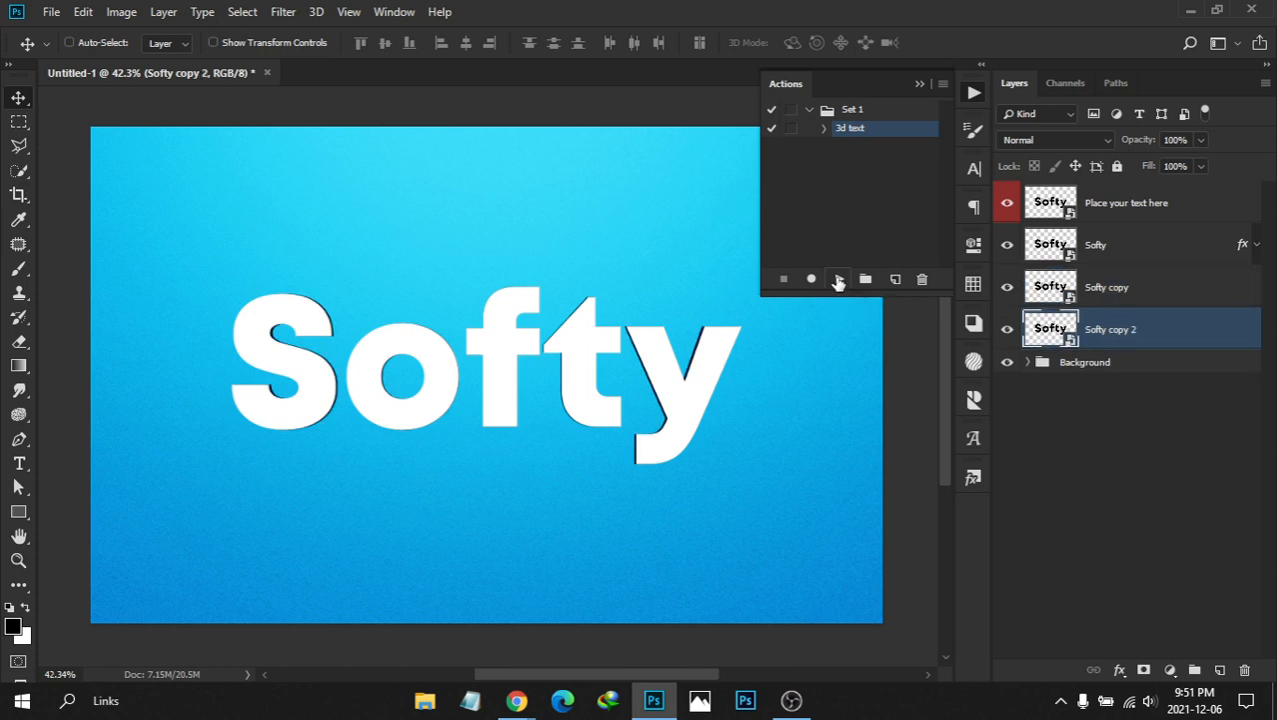
left_click(838, 281)
left_click(838, 281)
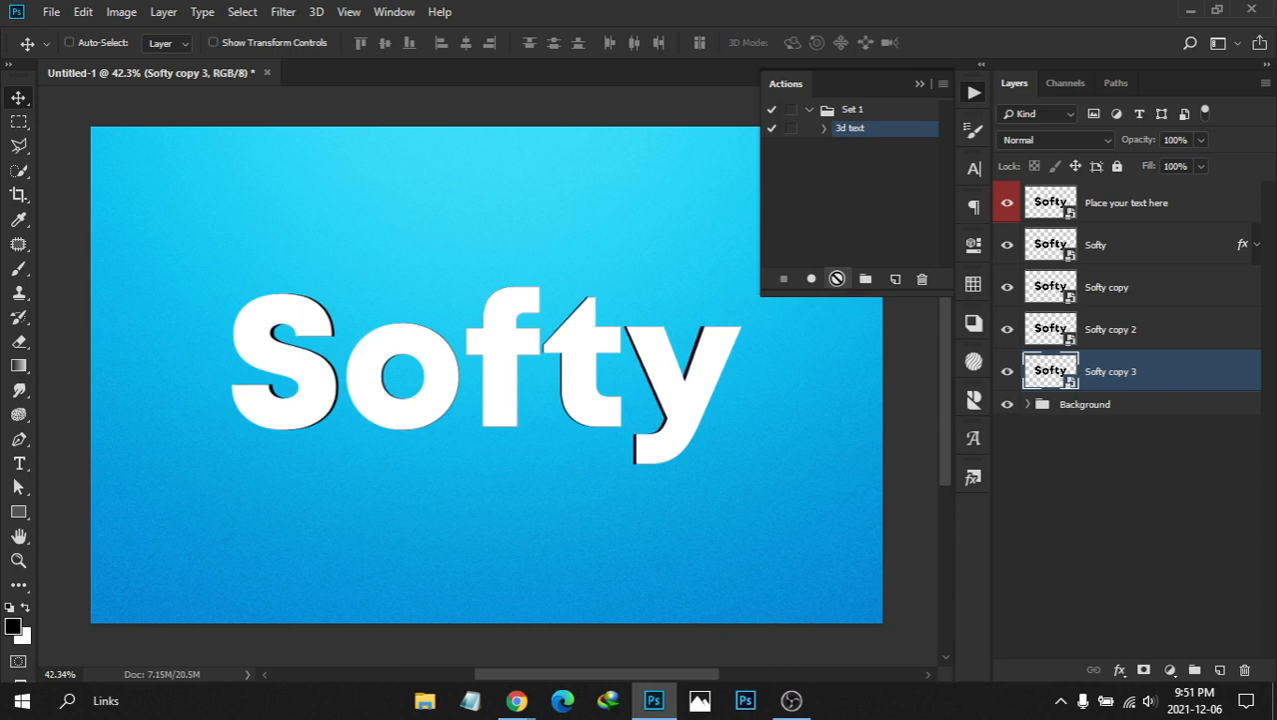
left_click(838, 281)
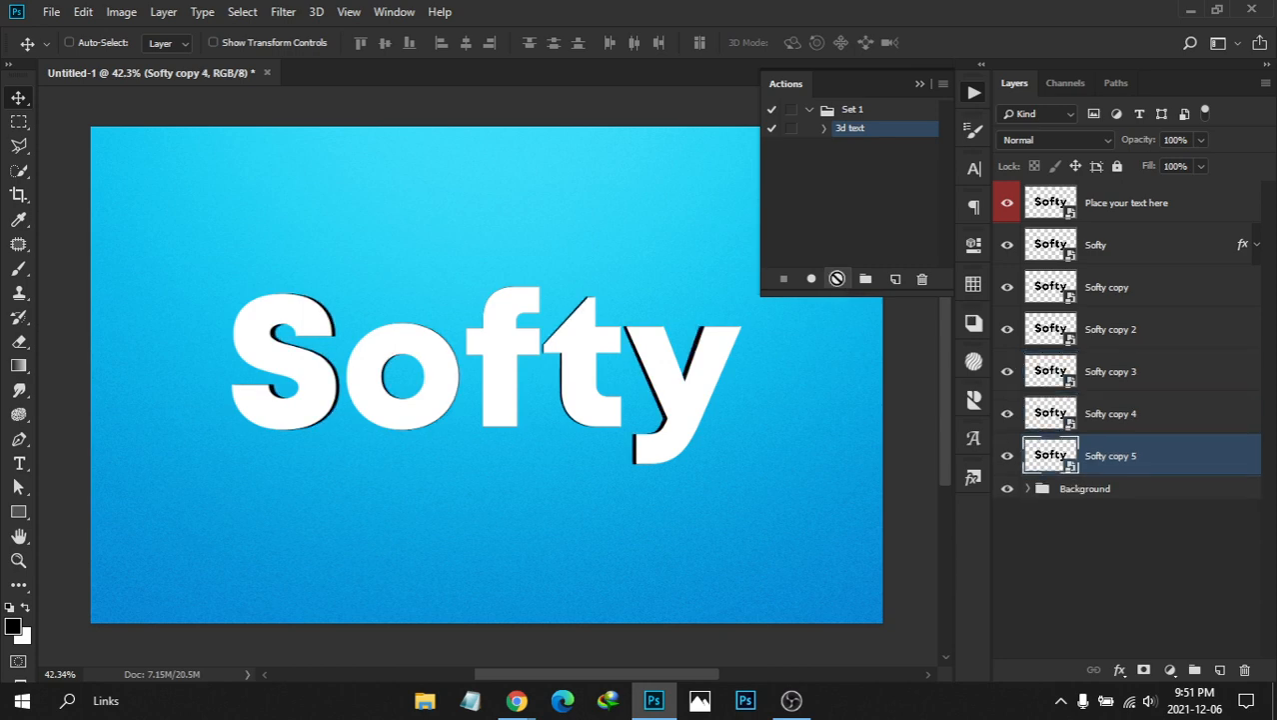
left_click(839, 281)
left_click(838, 280)
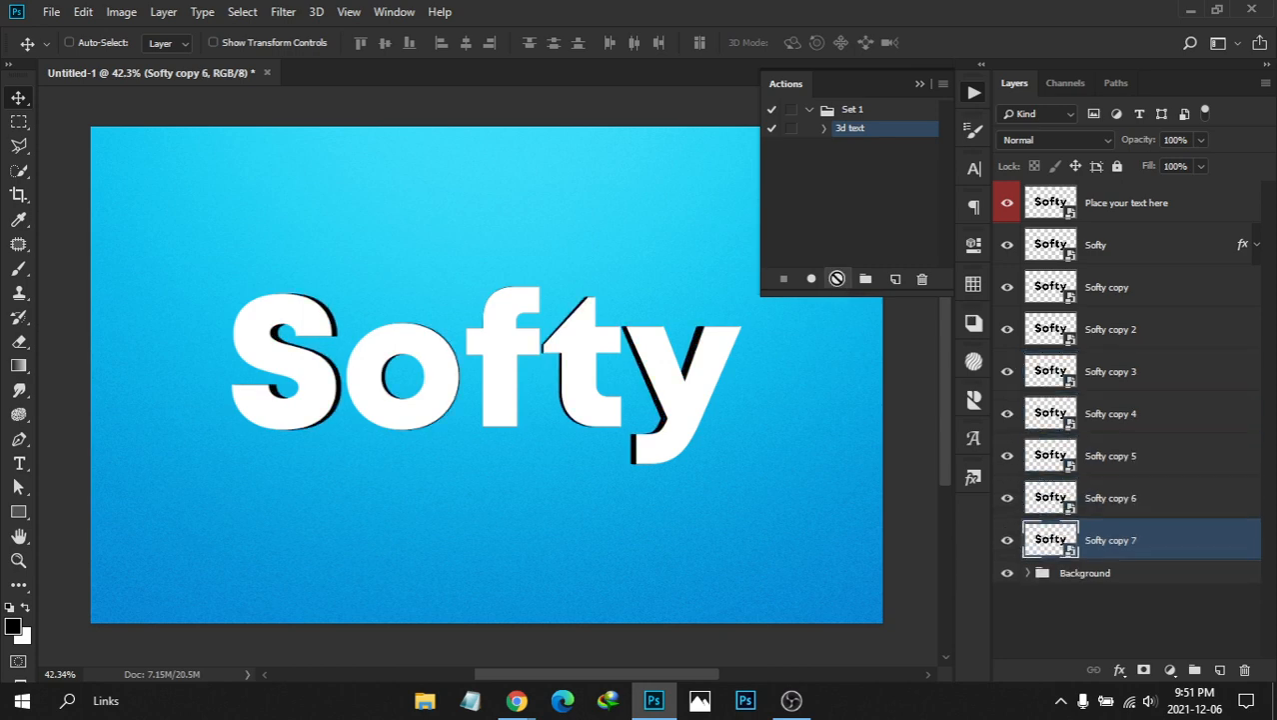
left_click(839, 280)
left_click(839, 281)
left_click(838, 281)
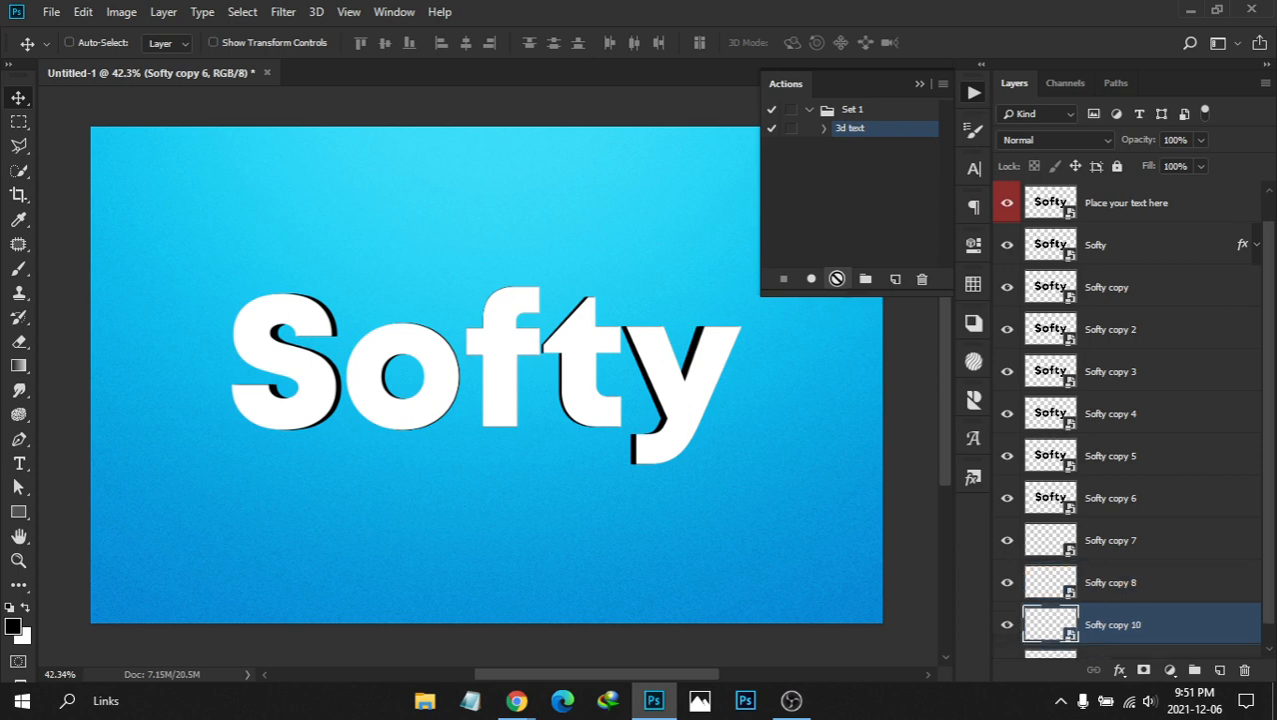
left_click(839, 281)
left_click(838, 280)
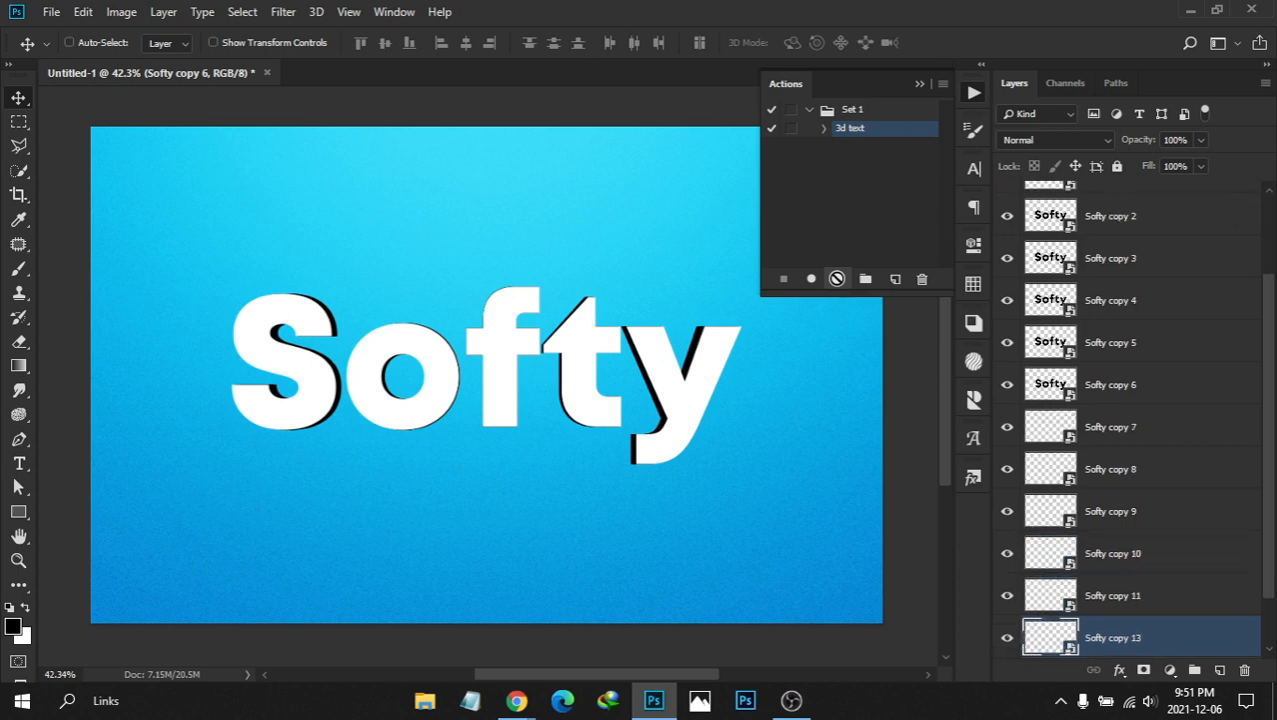
left_click(838, 281)
left_click(839, 281)
left_click(838, 280)
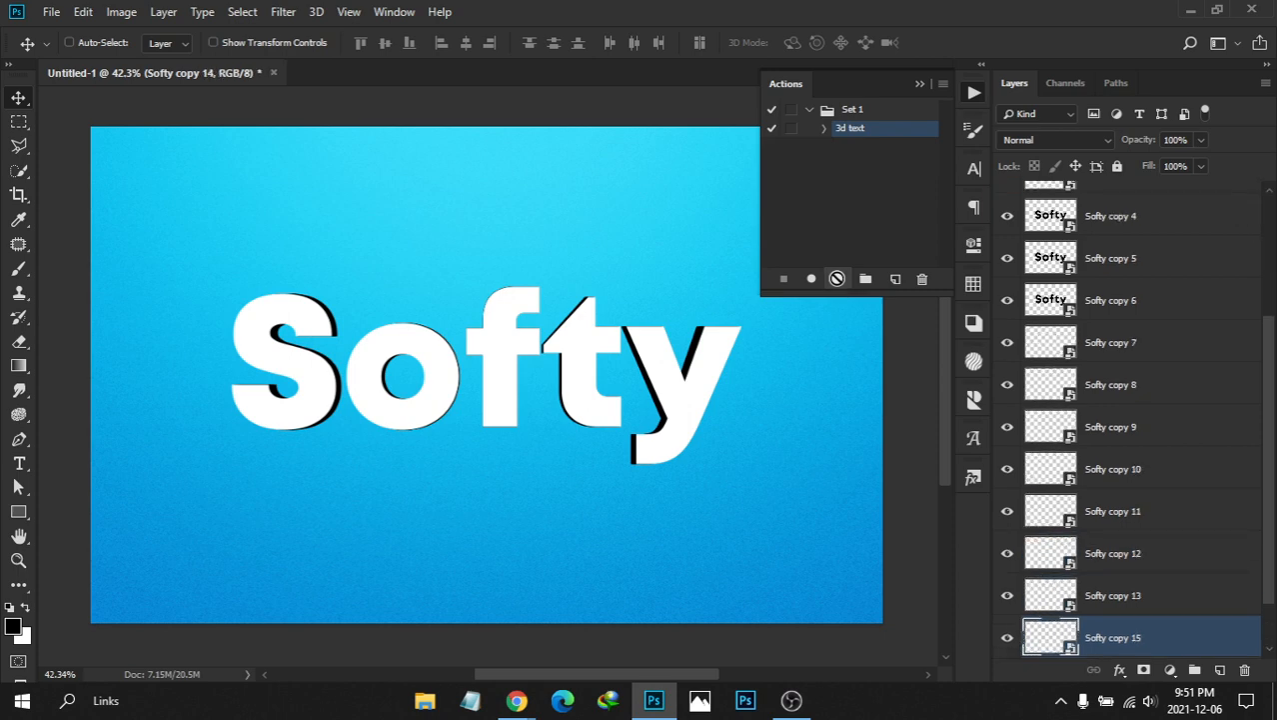
left_click(838, 279)
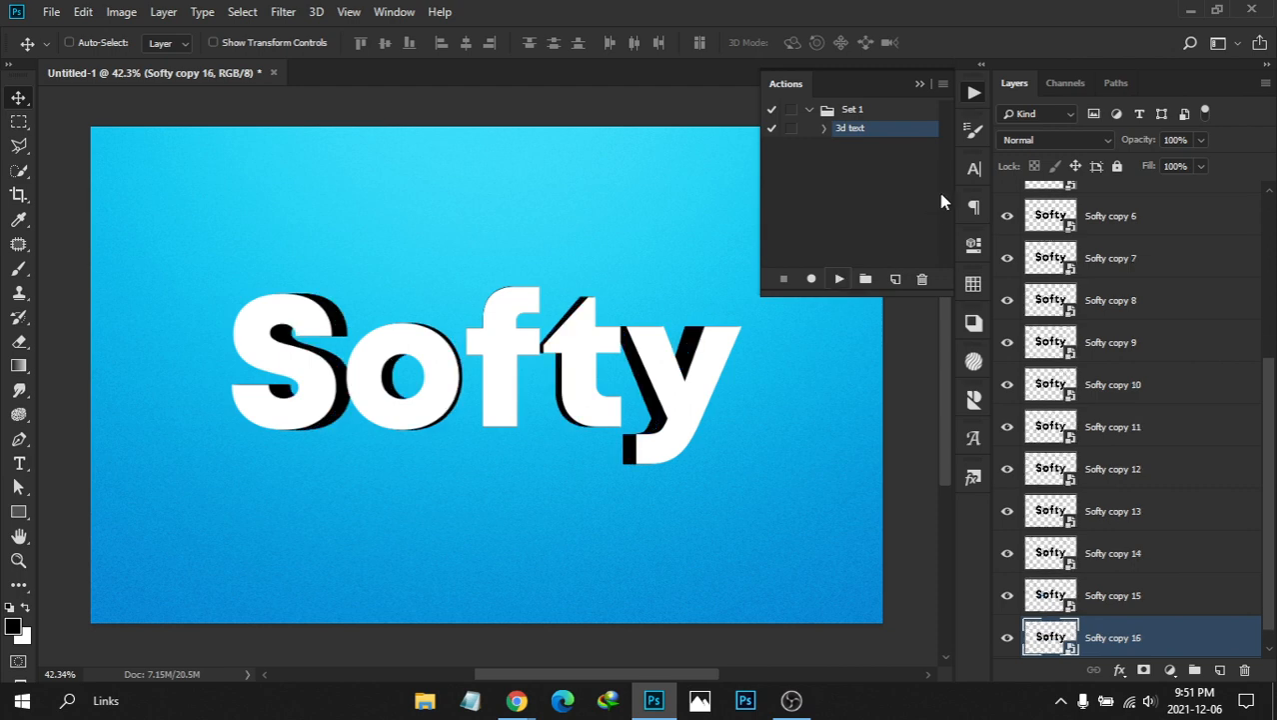
Collapse the "Set 1" action set and put the actions list away
left_click(974, 93)
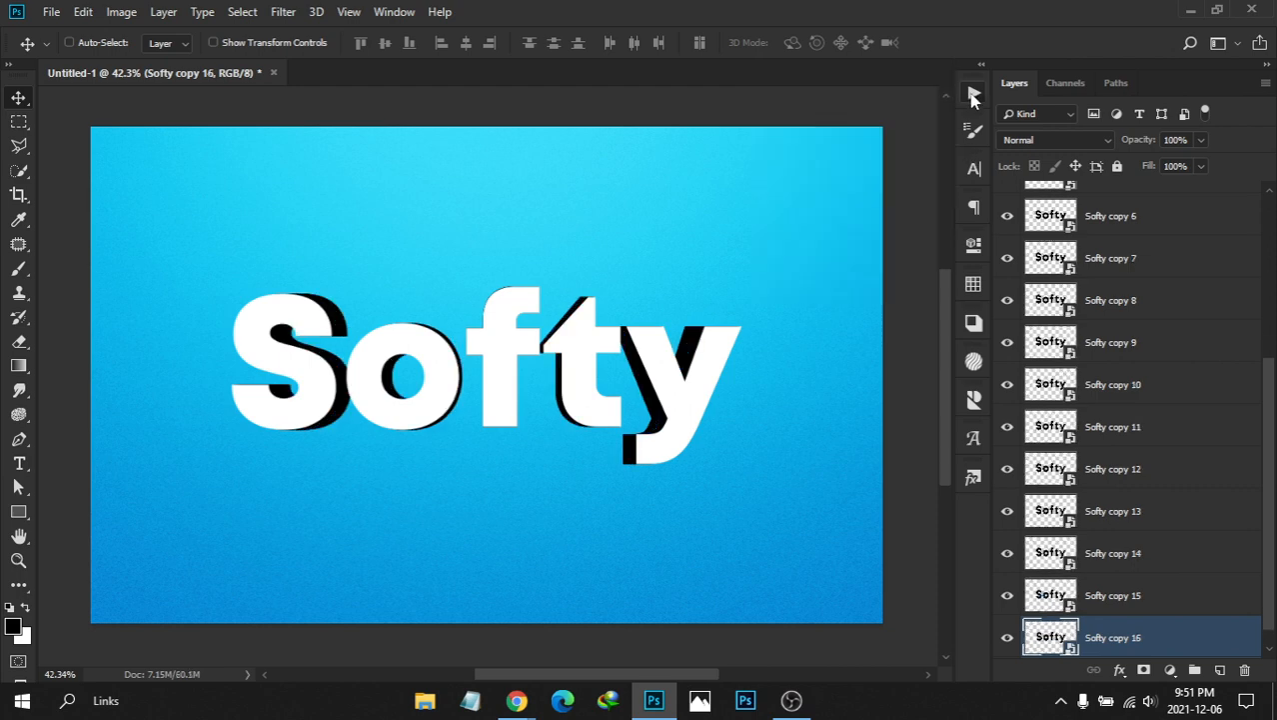
left_click(975, 96)
left_click(810, 110)
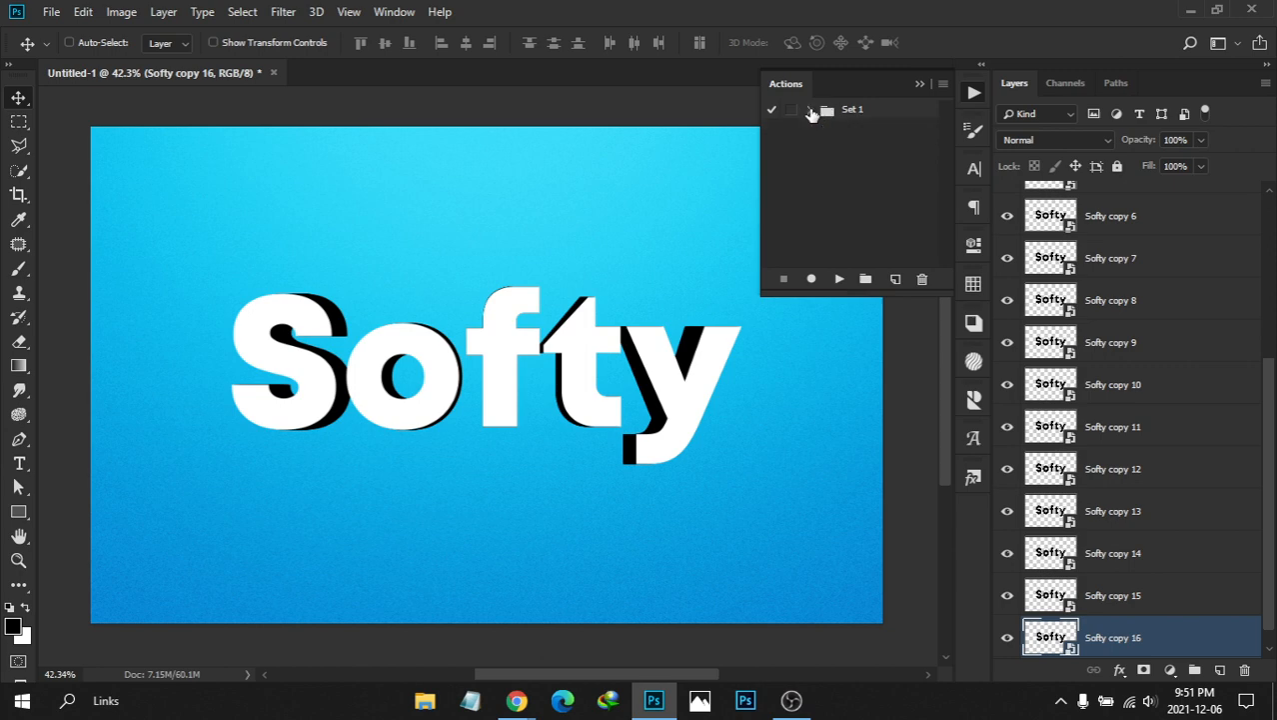
left_click(974, 92)
Select the original "Softy" layer and examine the stacked depth behind the text with that layer hidden and shown
scroll(1270, 490, "down", 1)
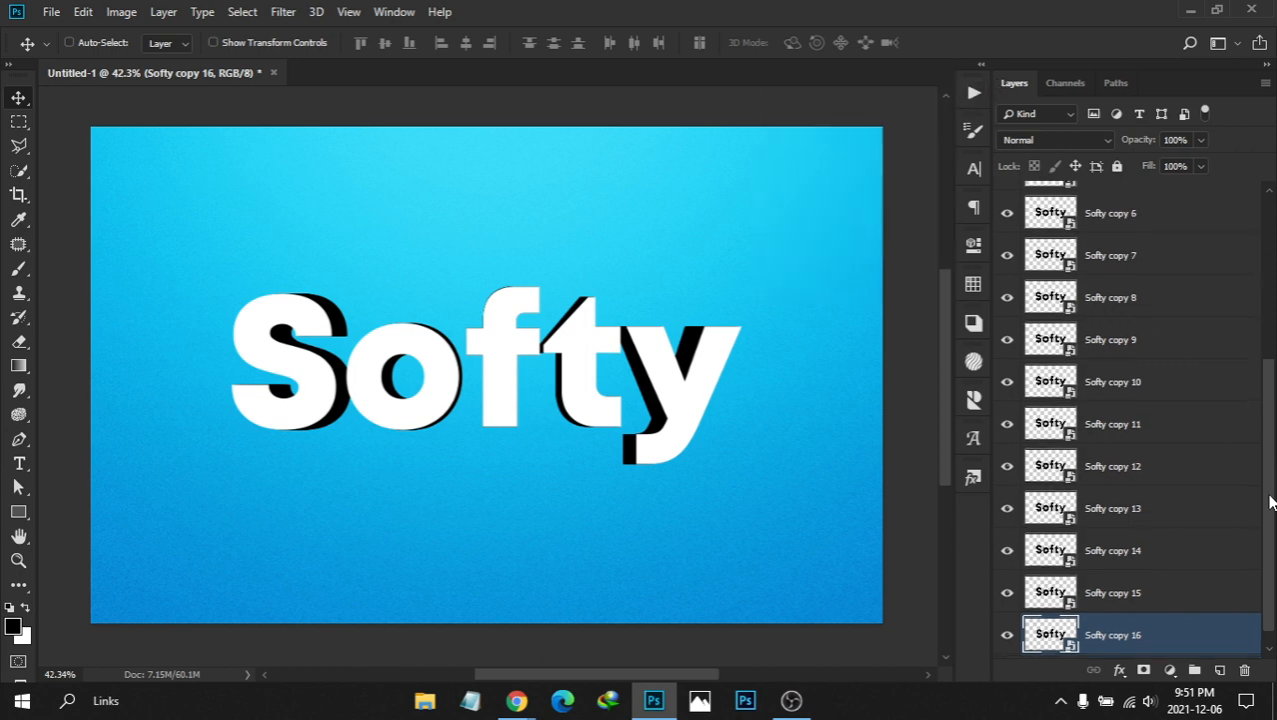
left_click_drag(1271, 547, 1270, 311)
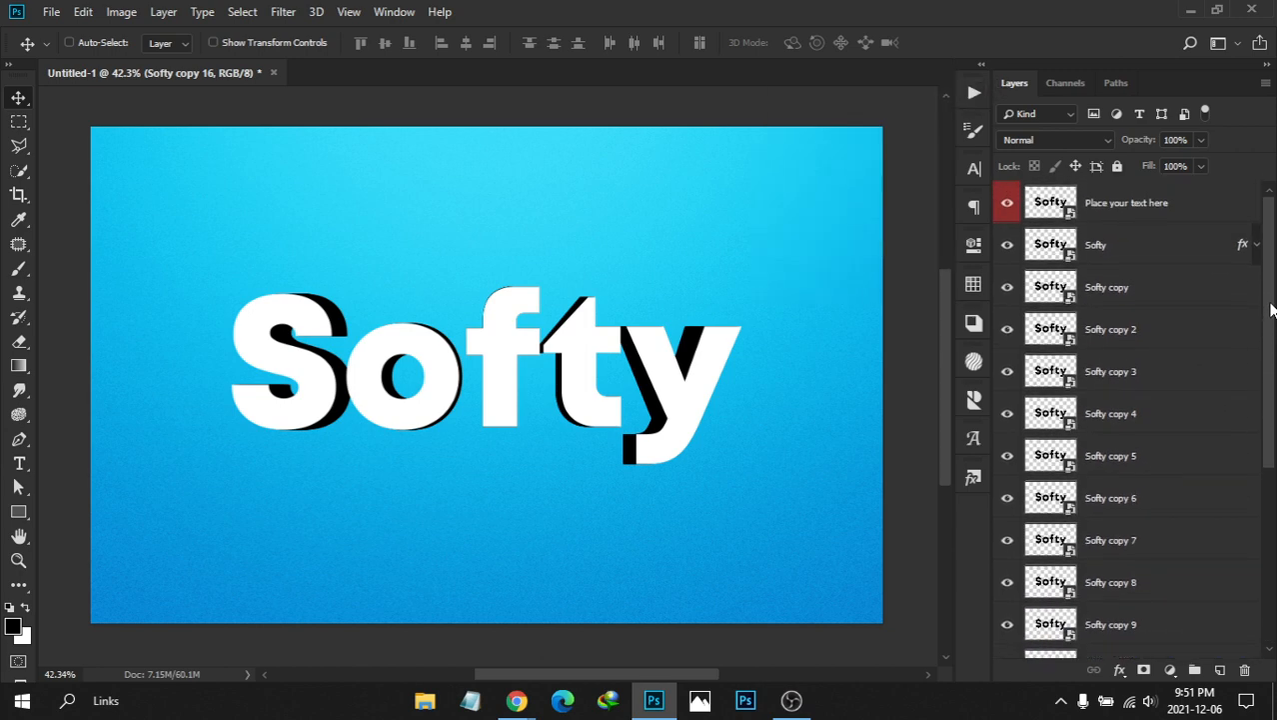
left_click(1132, 251)
left_click(1005, 249)
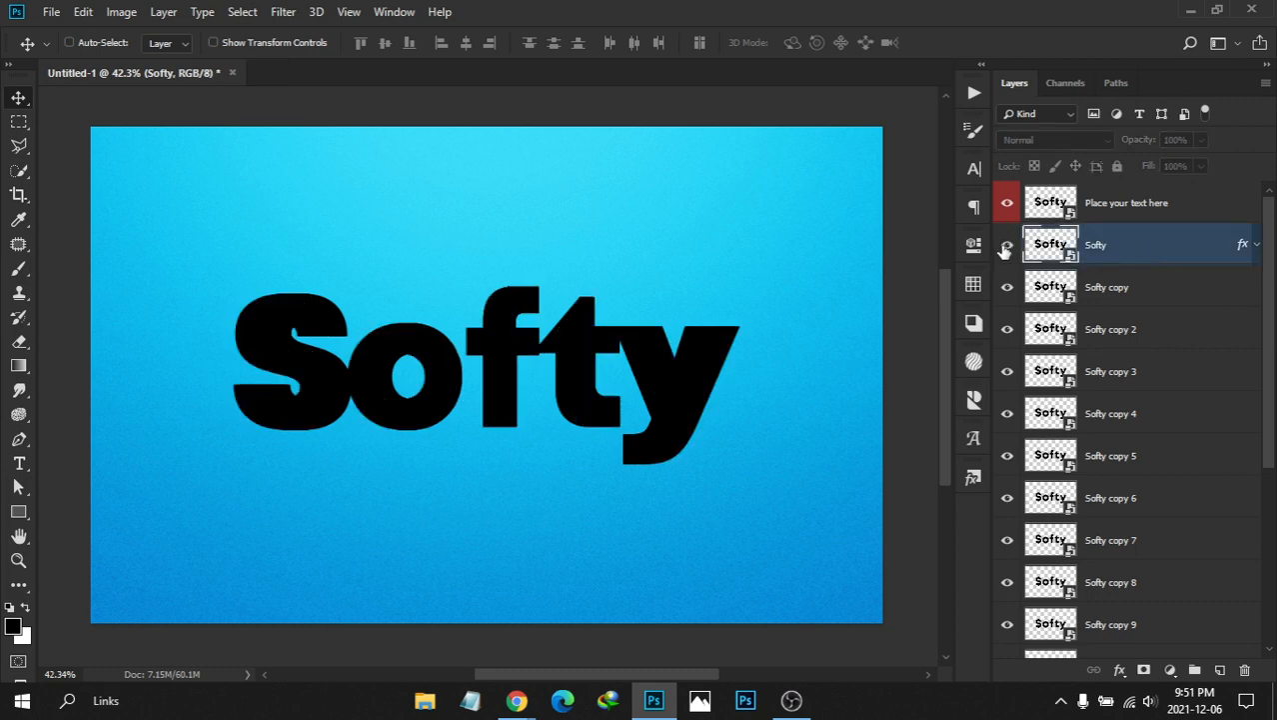
left_click(1005, 249)
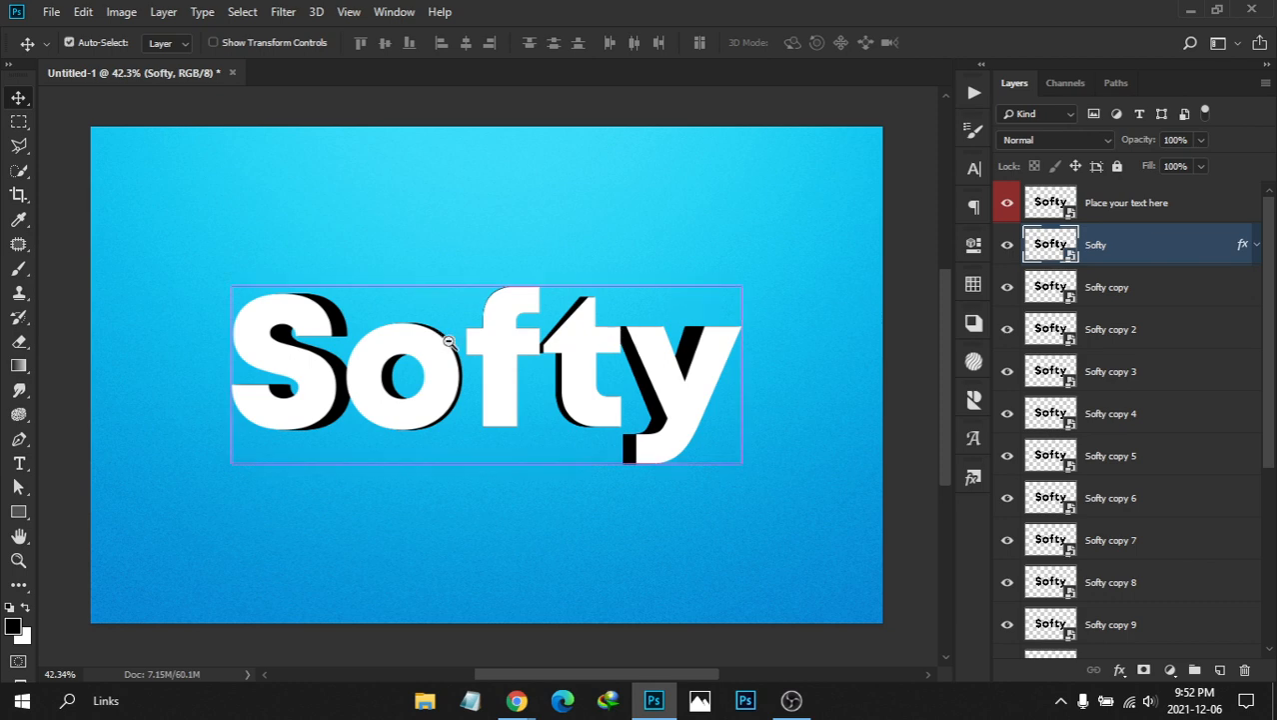
scroll(445, 343, "up", 3)
scroll(439, 350, "down", 4)
scroll(442, 350, "up", 1)
left_click_drag(533, 328, 520, 328)
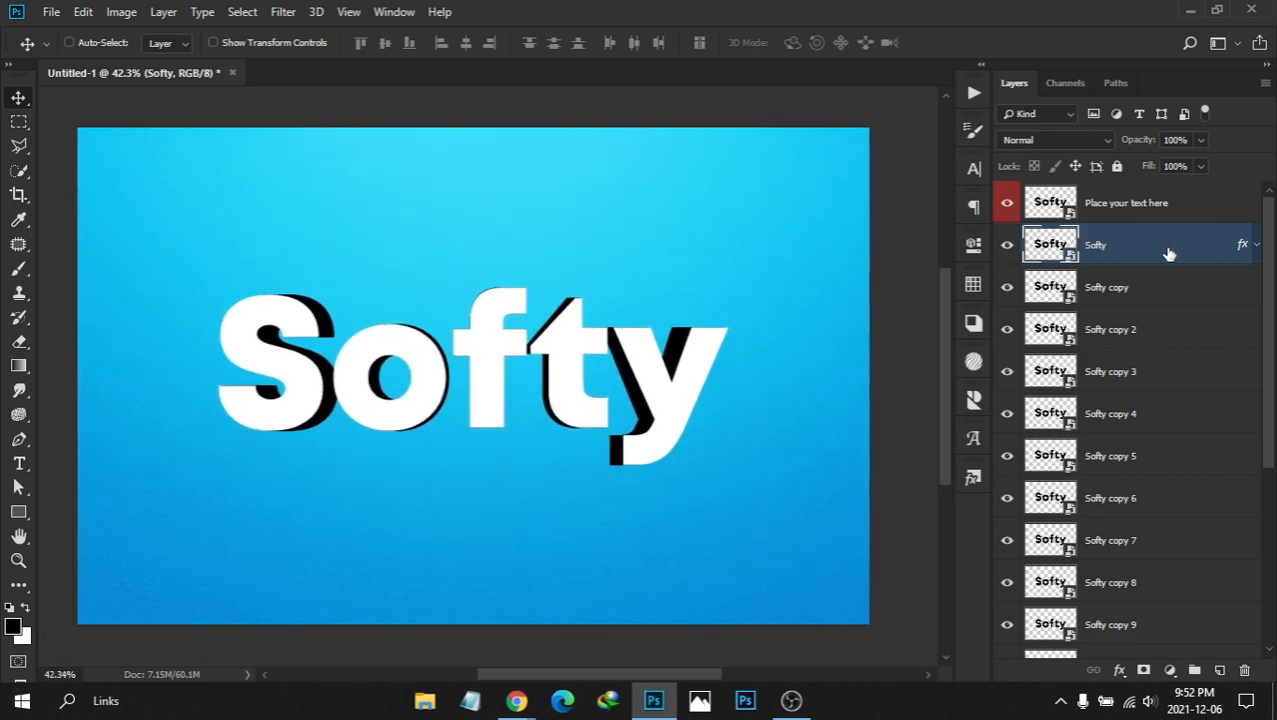
left_click(1007, 244)
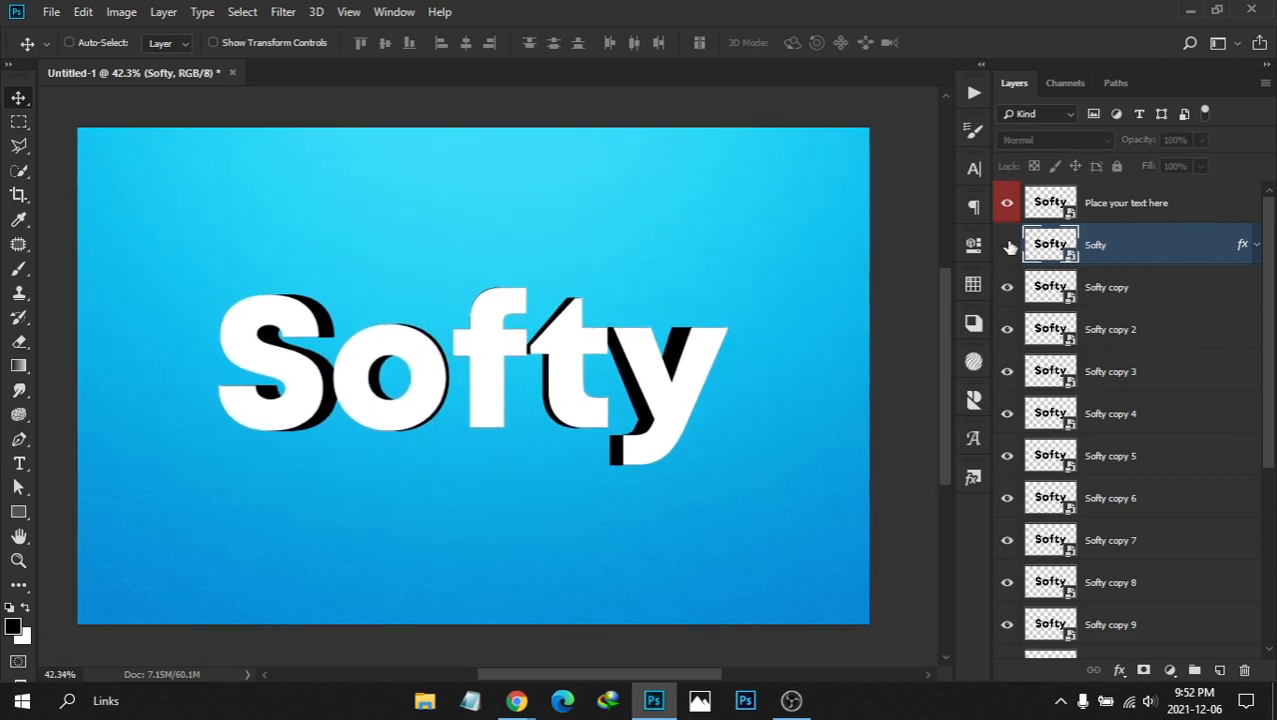
left_click(1007, 244)
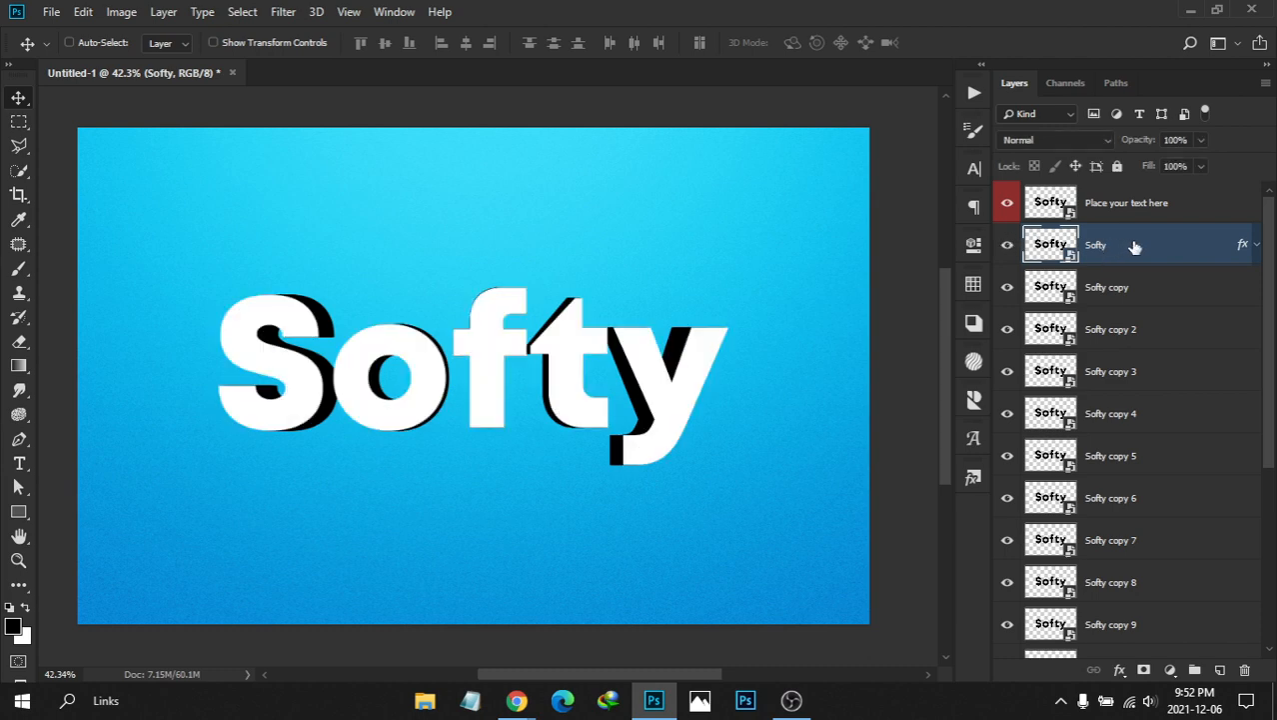
Put the original "Softy" layer into its own group, collapse it and name the group "Top effect"
key("ctrl+g")
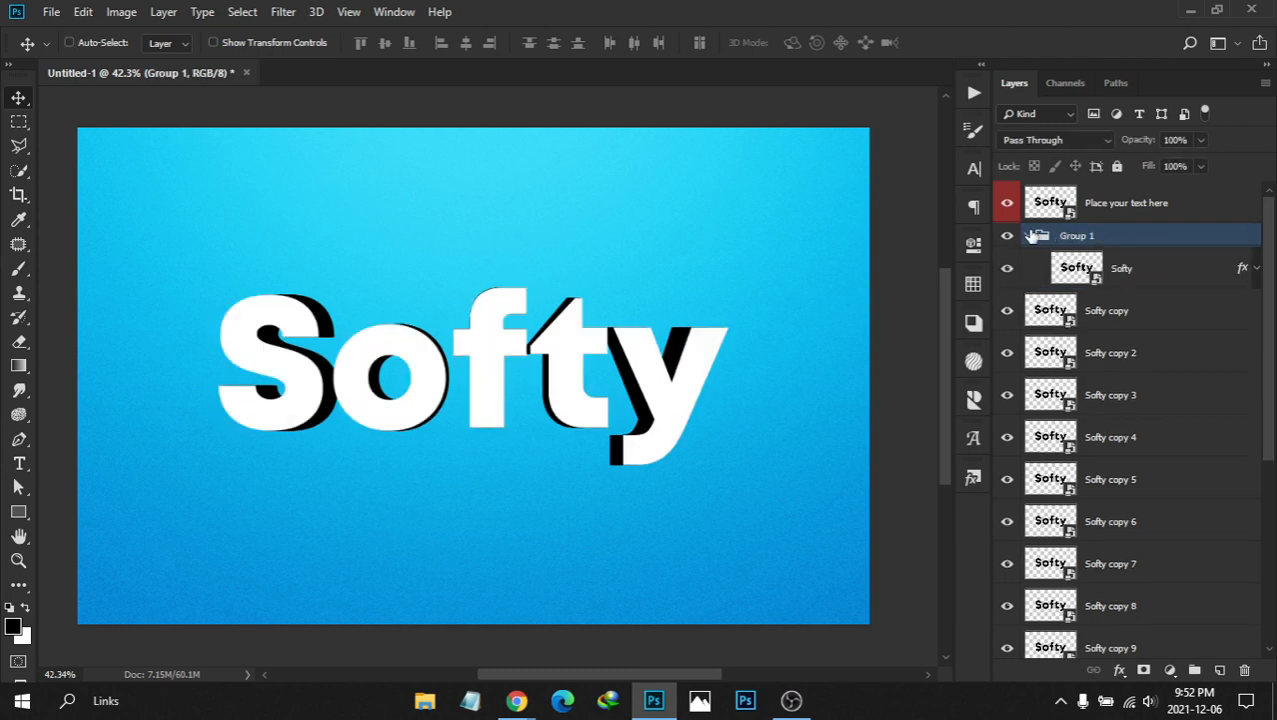
left_click(1029, 236)
double_click(1079, 236)
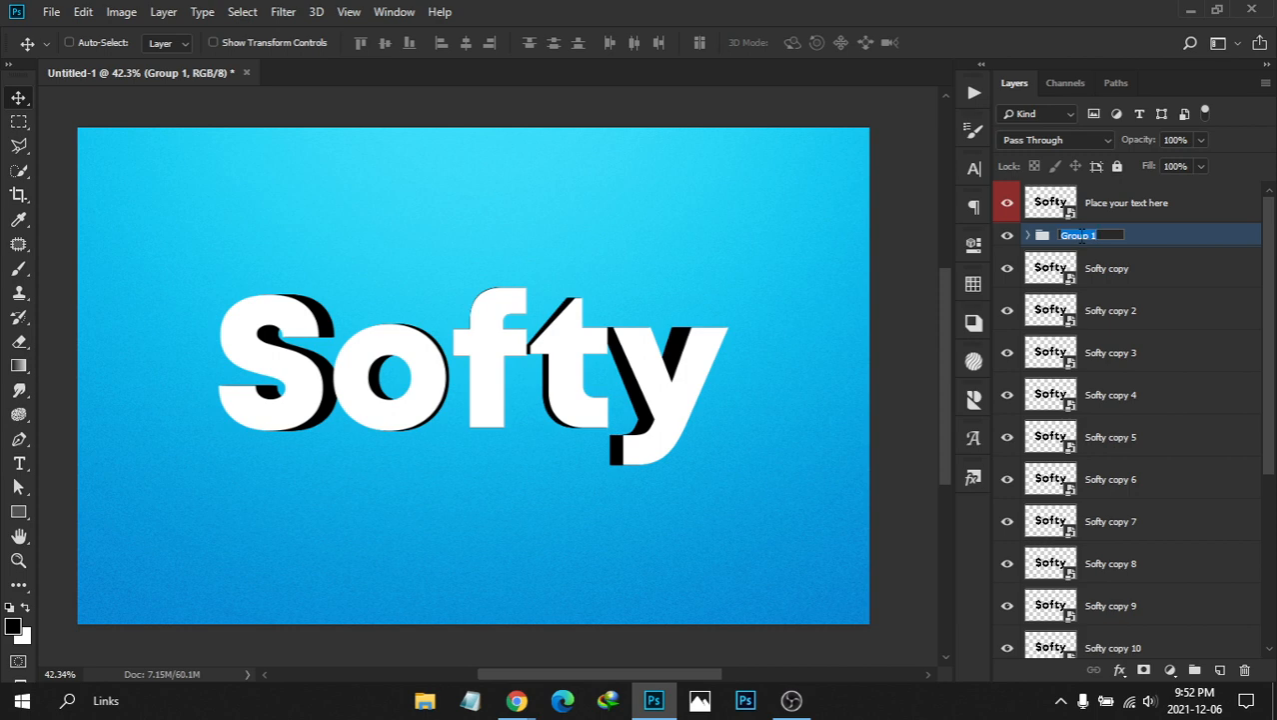
type("Top effect")
key("Return")
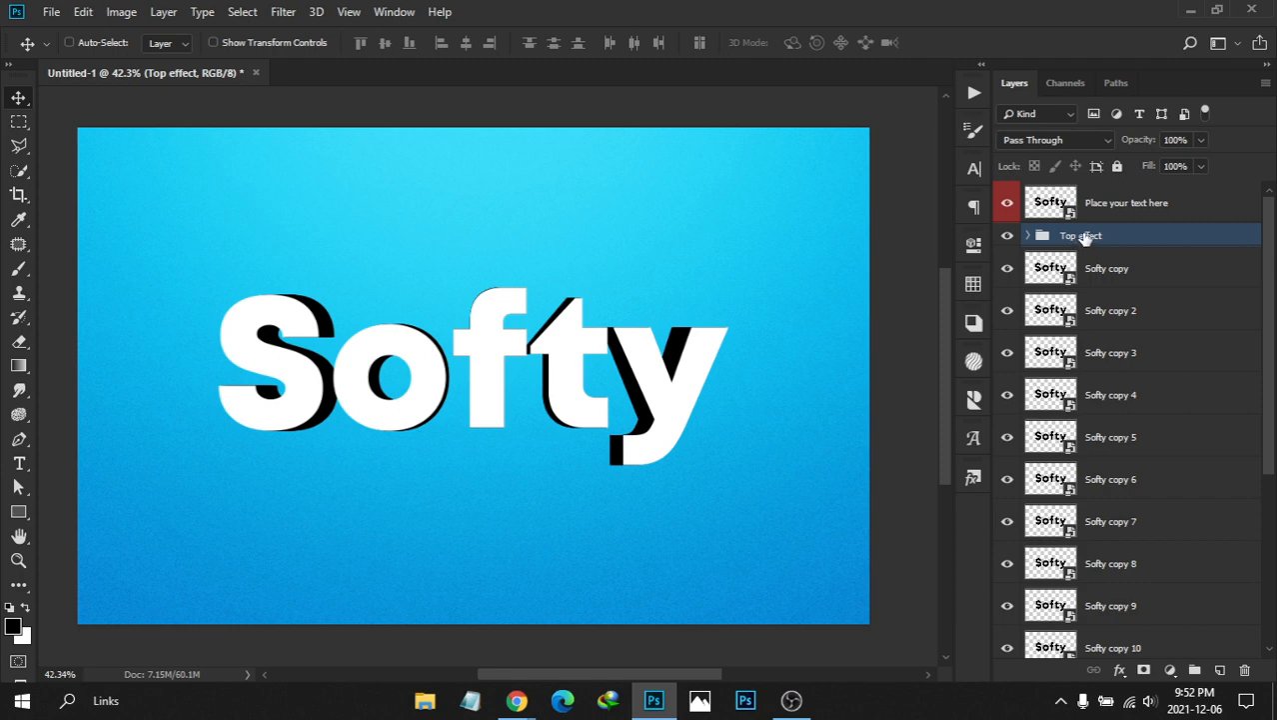
Hide the "Top effect" group and duplicate the lowest stacked text layer, "Softy copy 16"
left_click(1007, 235)
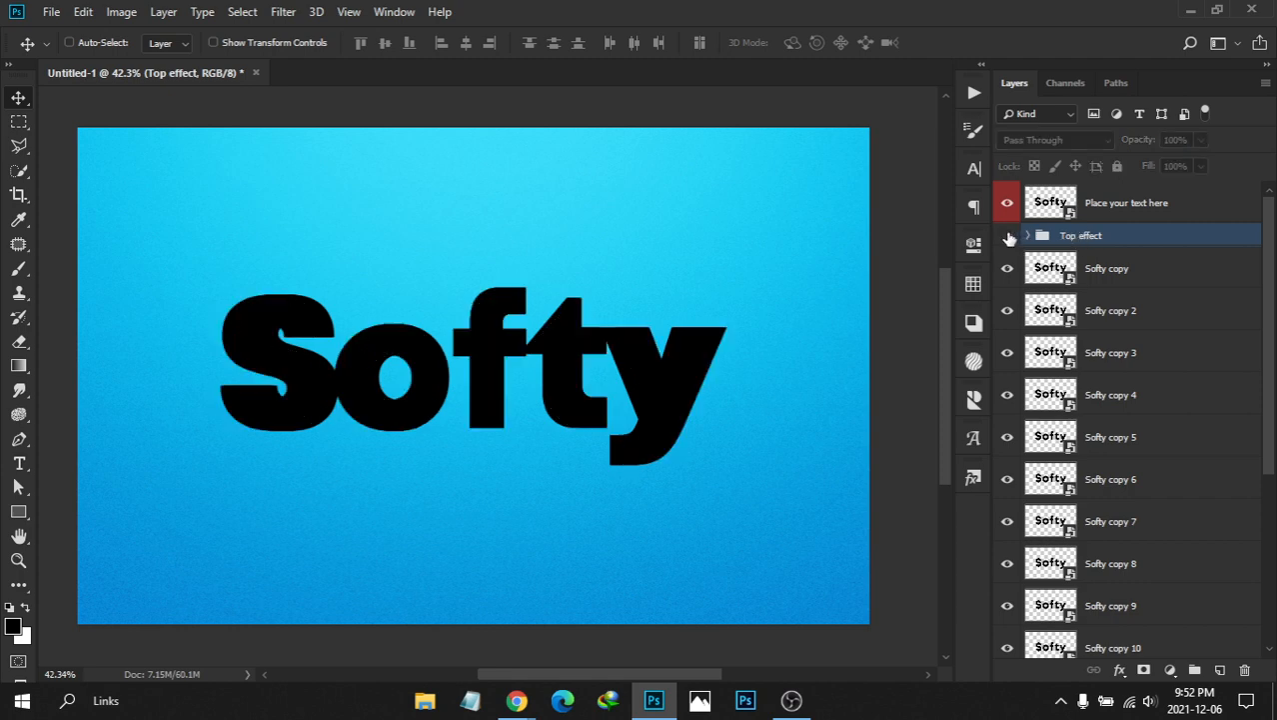
left_click_drag(1272, 272, 1273, 476)
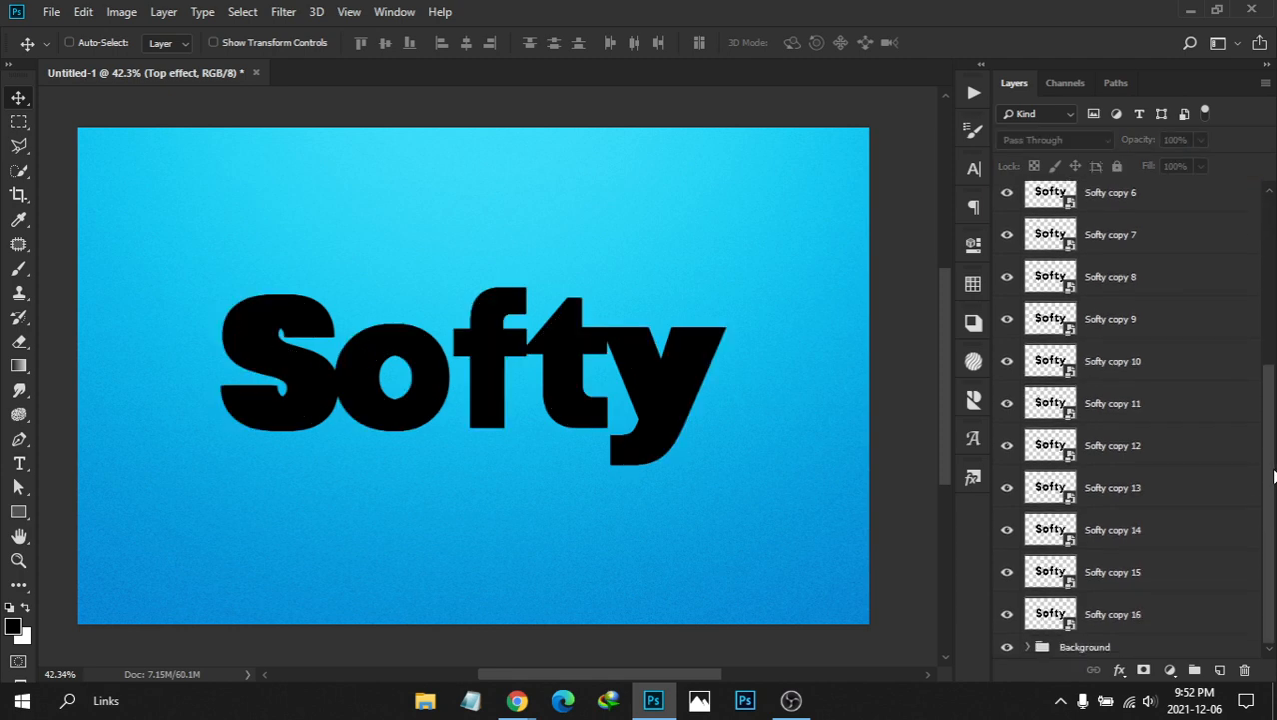
left_click(1155, 618)
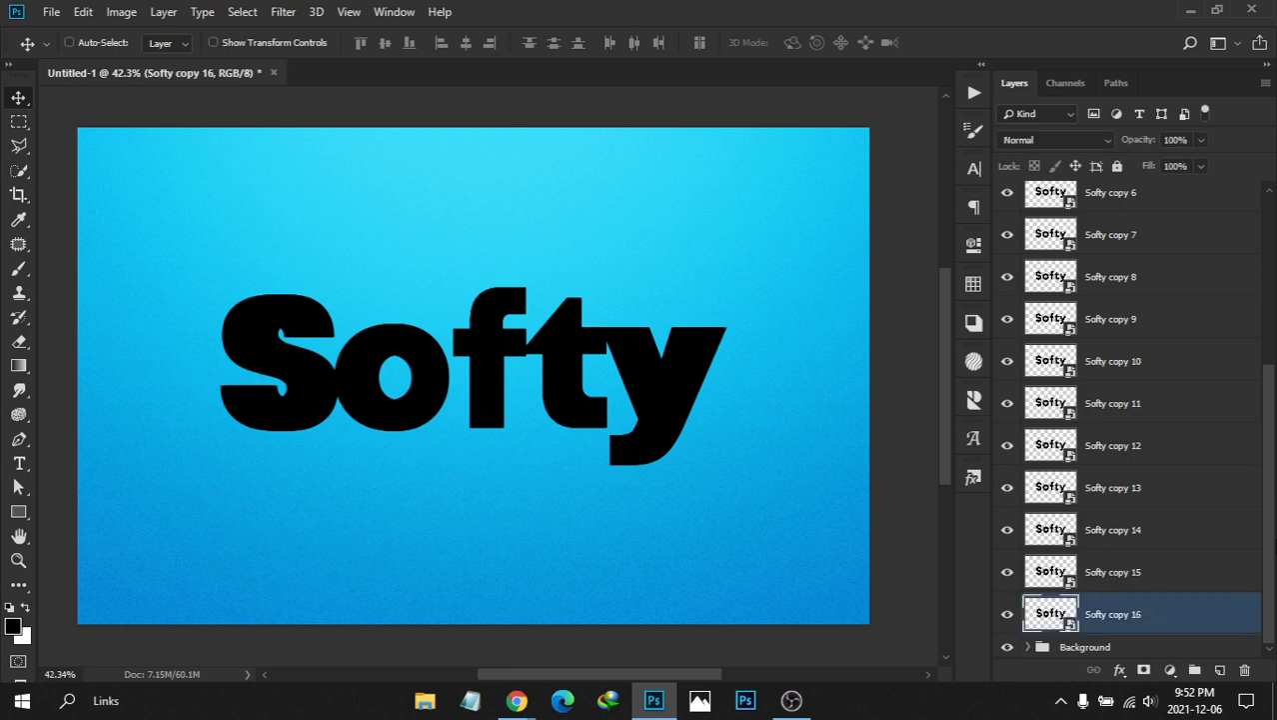
left_click_drag(1272, 516, 1272, 328)
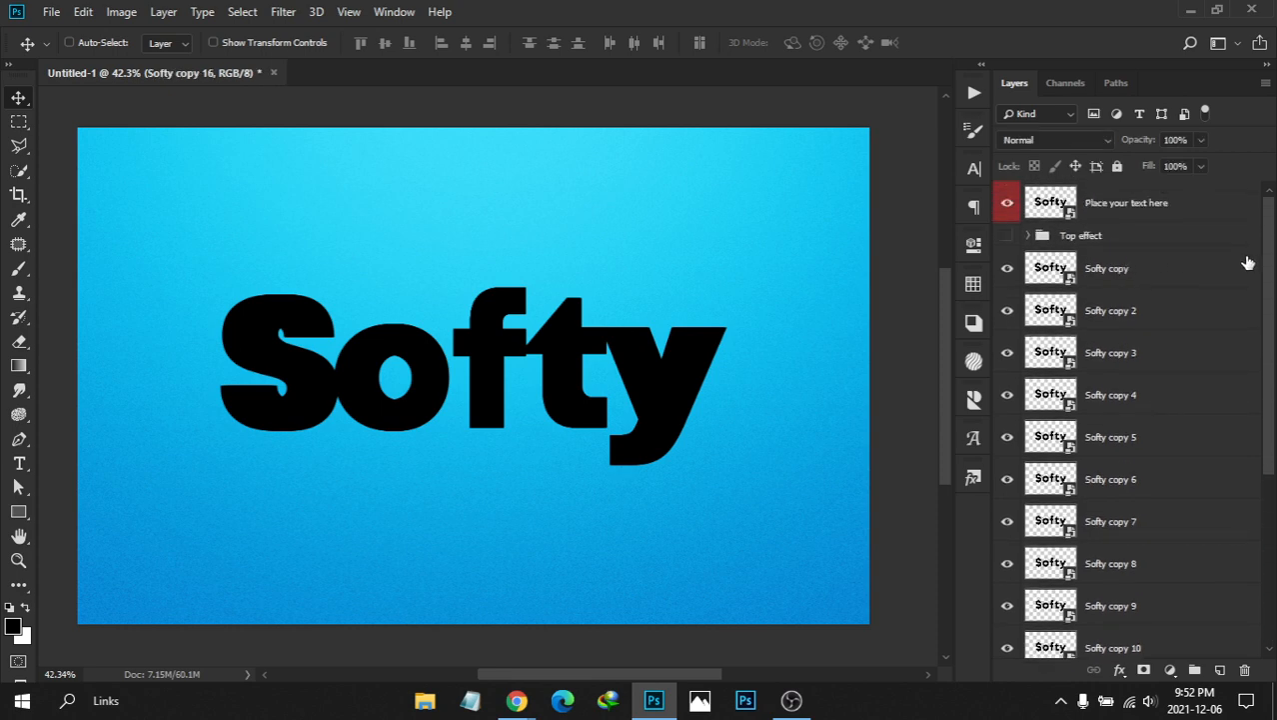
left_click_drag(1272, 266, 1266, 551)
left_click(1169, 271)
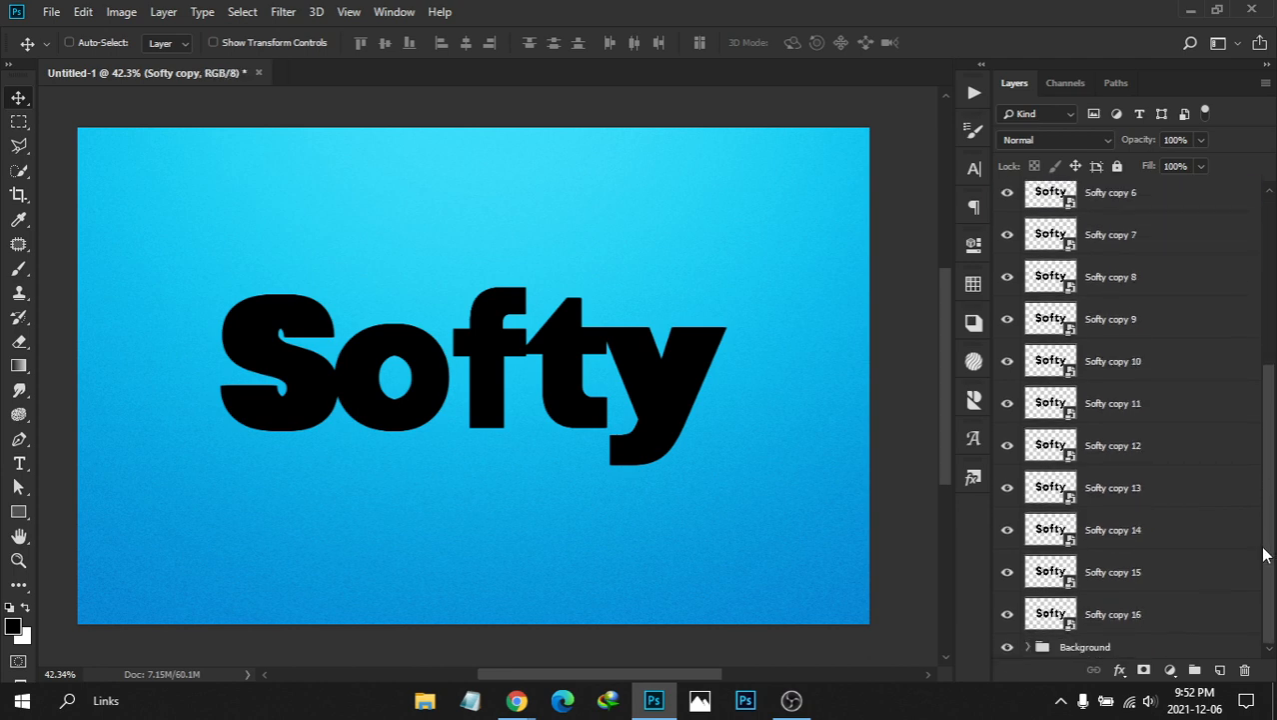
left_click(1151, 614)
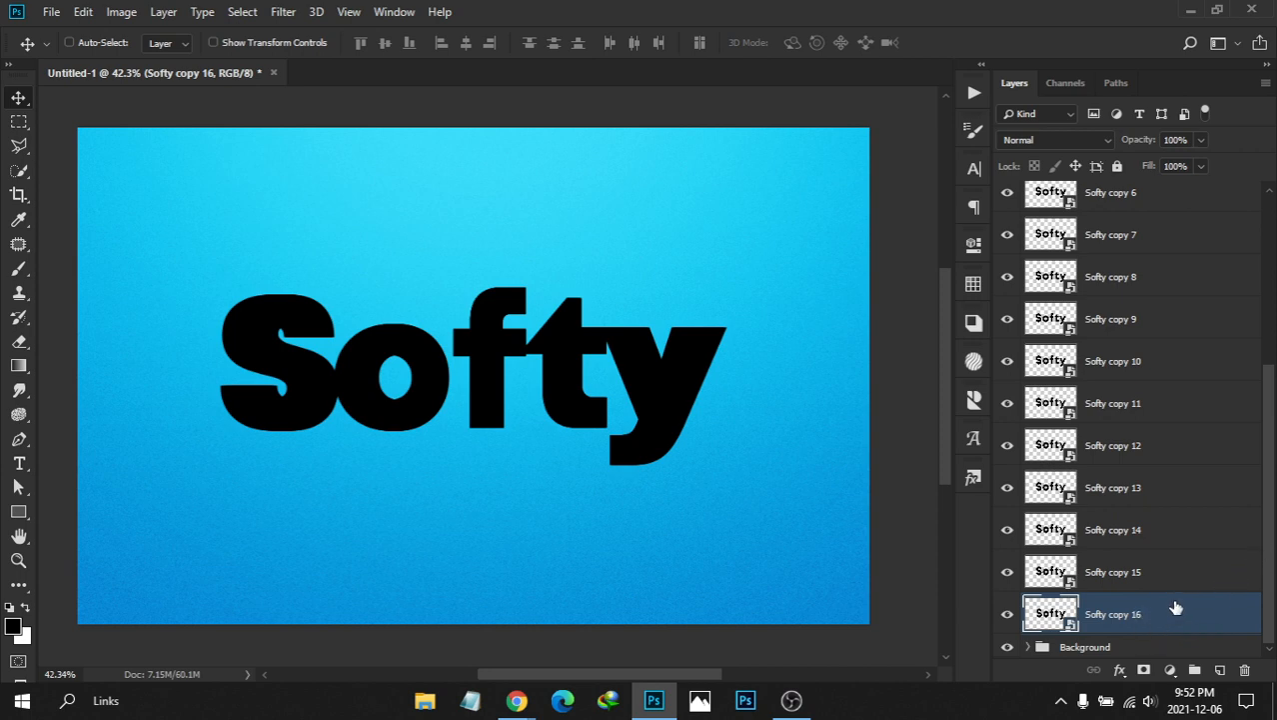
key("ctrl+j")
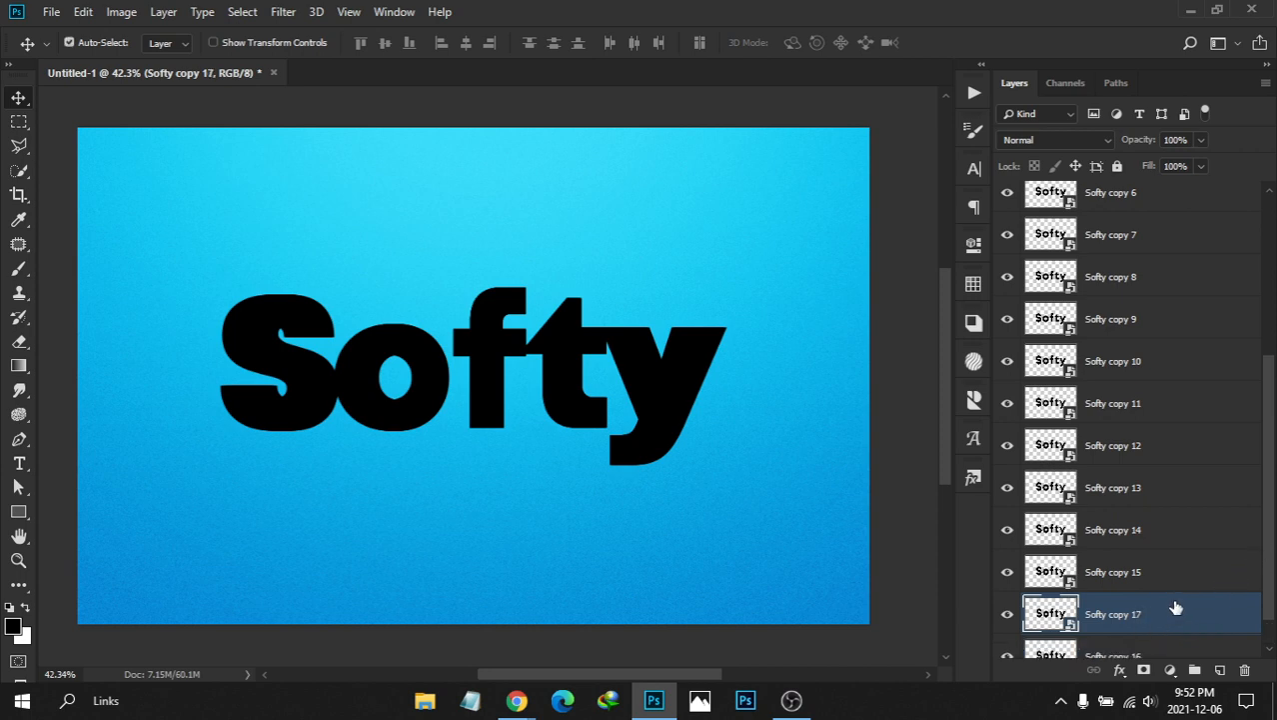
Move the new duplicate below "Softy copy 16", put it into its own group and collapse that group
scroll(1239, 539, "down", 1)
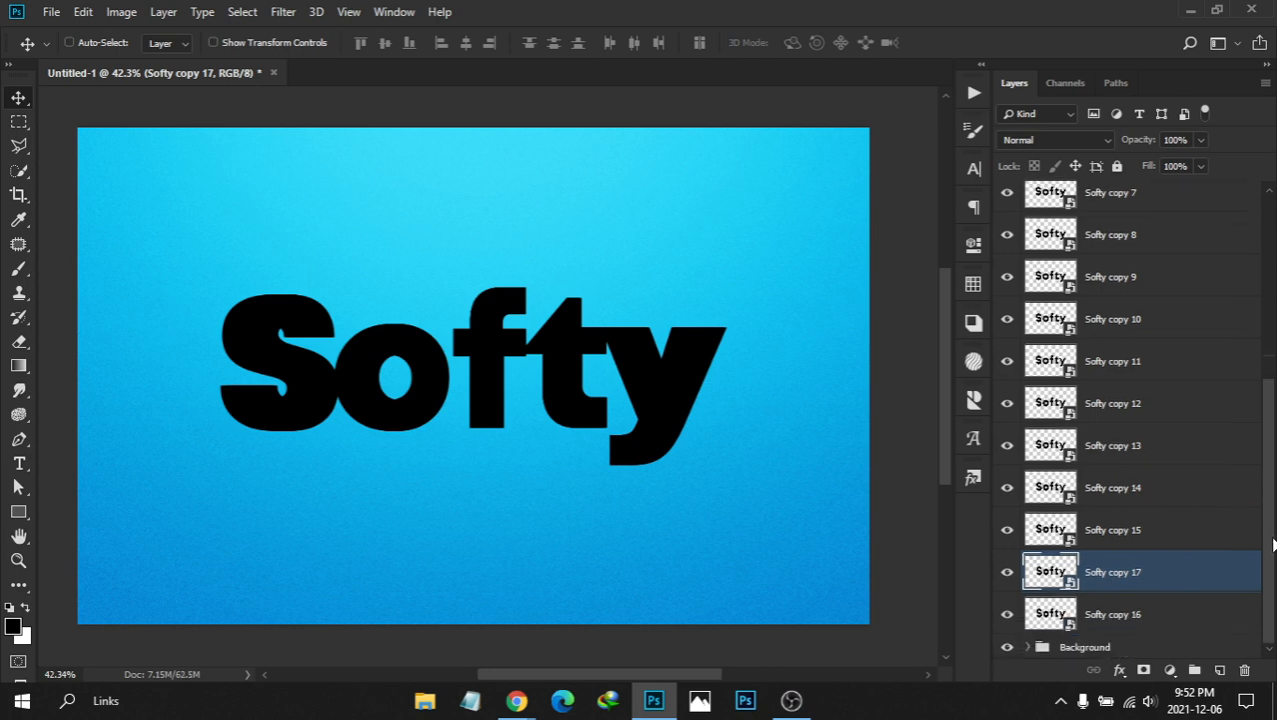
left_click(1007, 572)
left_click_drag(1190, 580, 1169, 629)
key("ctrl+g")
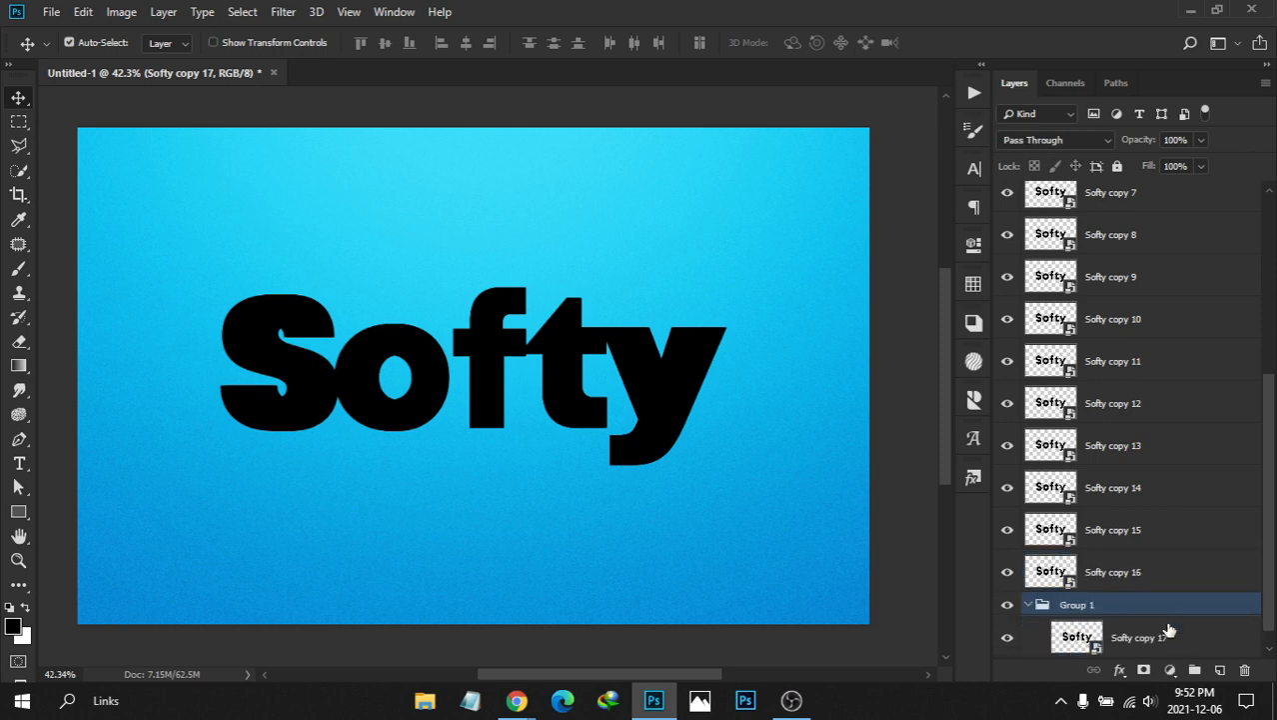
left_click(1028, 605)
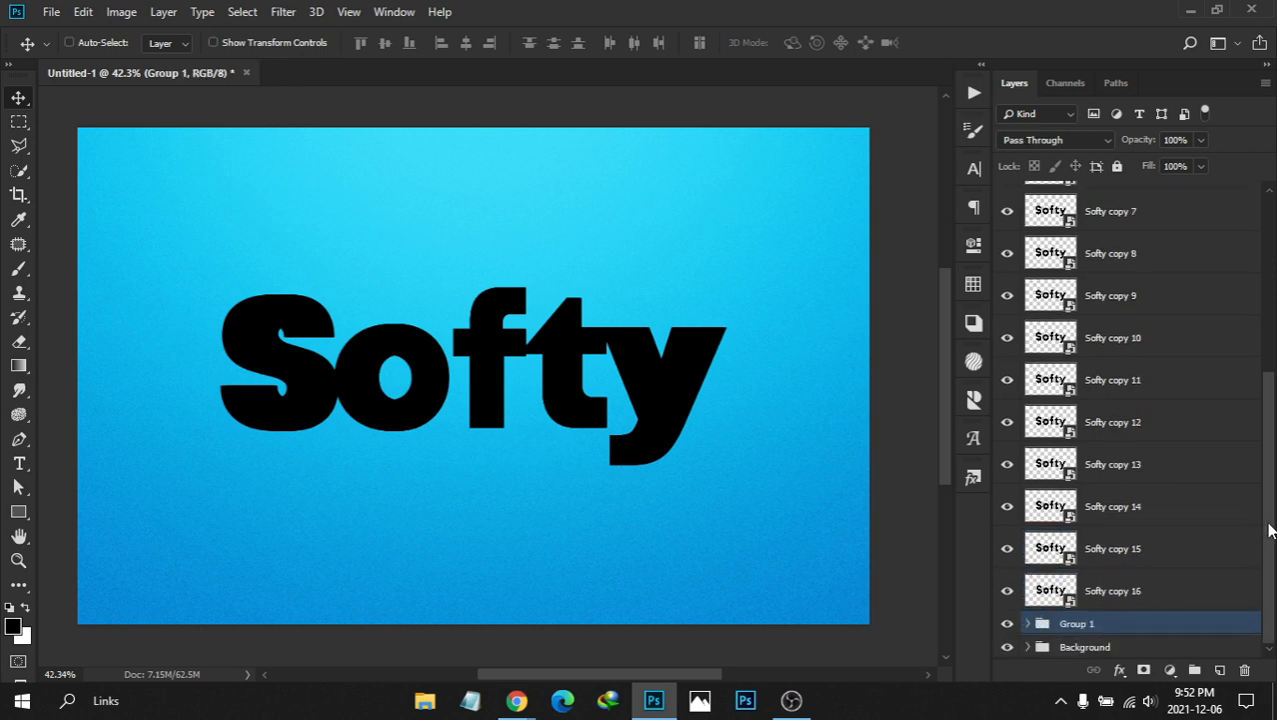
Name the new group above "Background" "Shadow" and hide it
double_click(1080, 621)
type("Shadow")
key("Return")
left_click(1008, 624)
Group all layers from "Softy copy" to "Softy copy 16" and name the group "Bottom effect"
left_click(1157, 589)
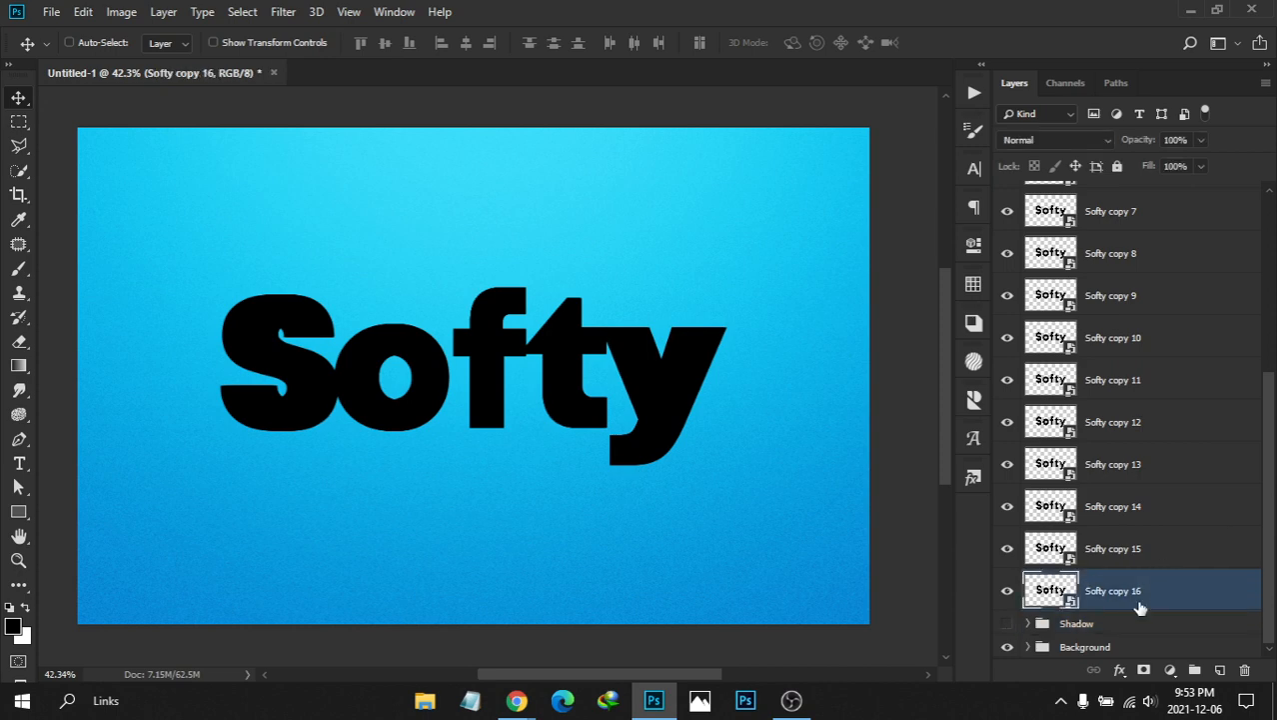
scroll(1269, 518, "up", 6)
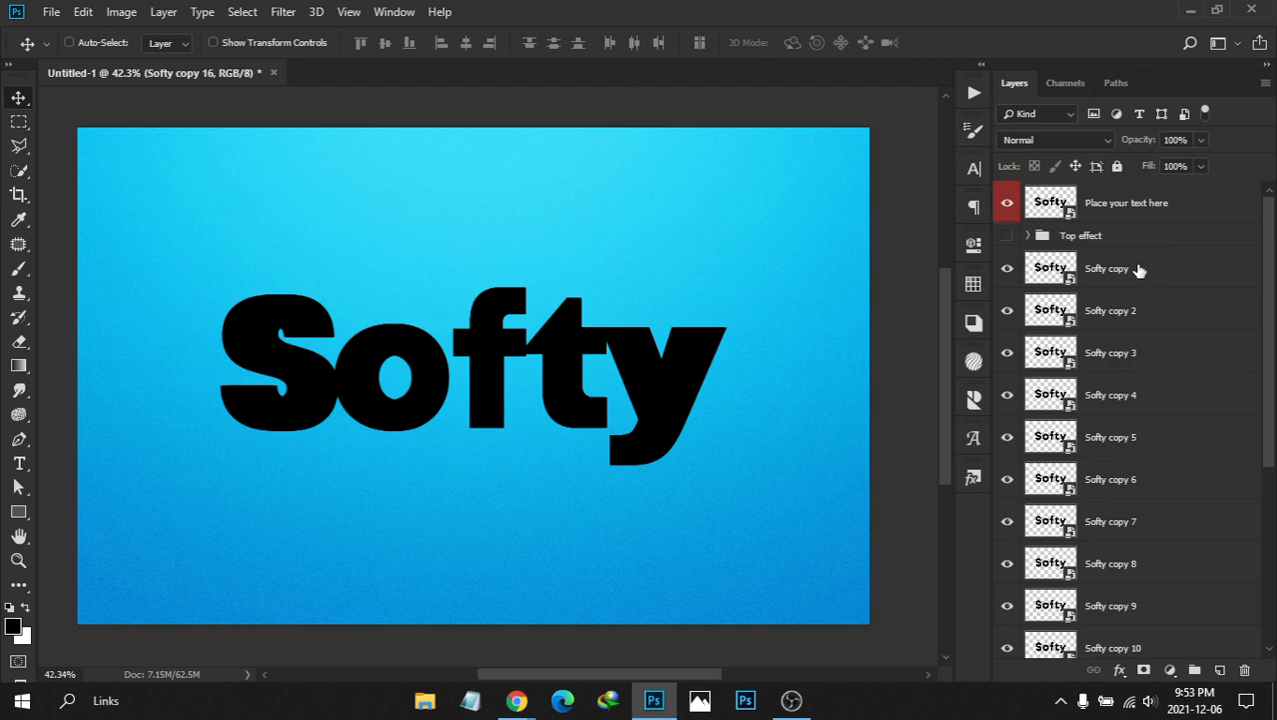
left_click(1146, 272, "shift")
key("ctrl+g")
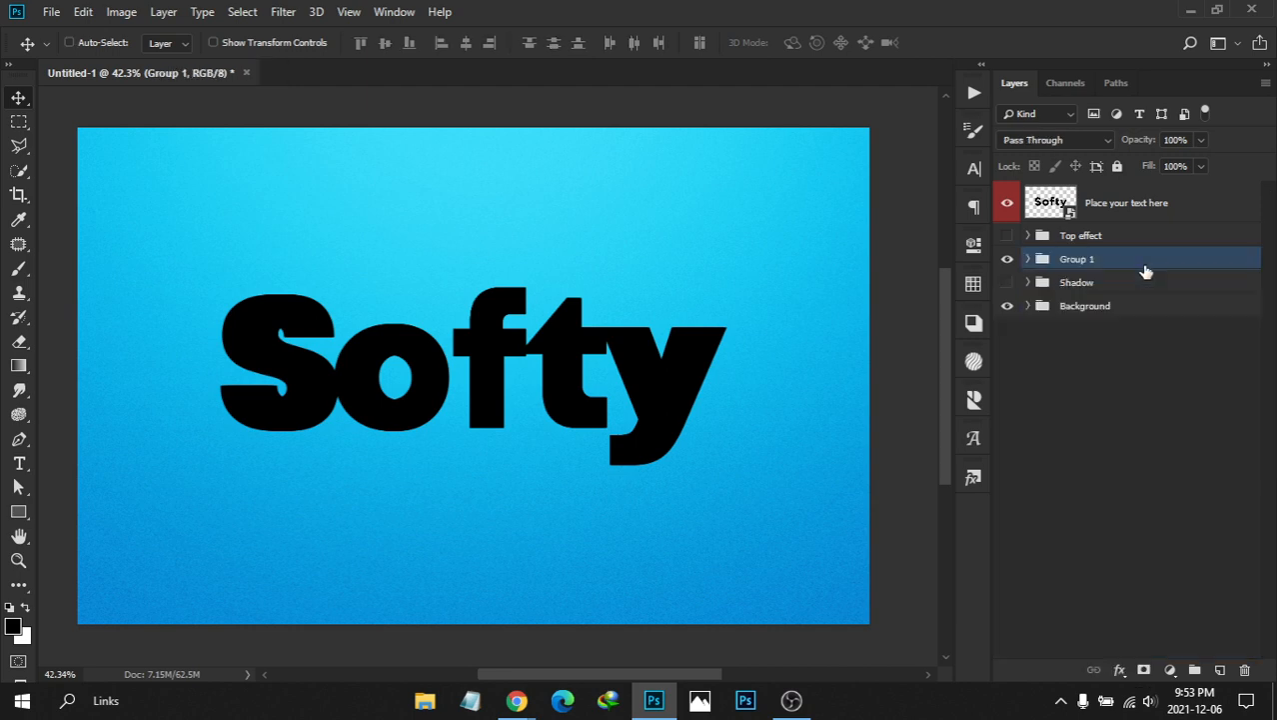
left_click(1007, 258)
left_click(1007, 259)
double_click(1077, 259)
type("Bottom effect")
key("Return")
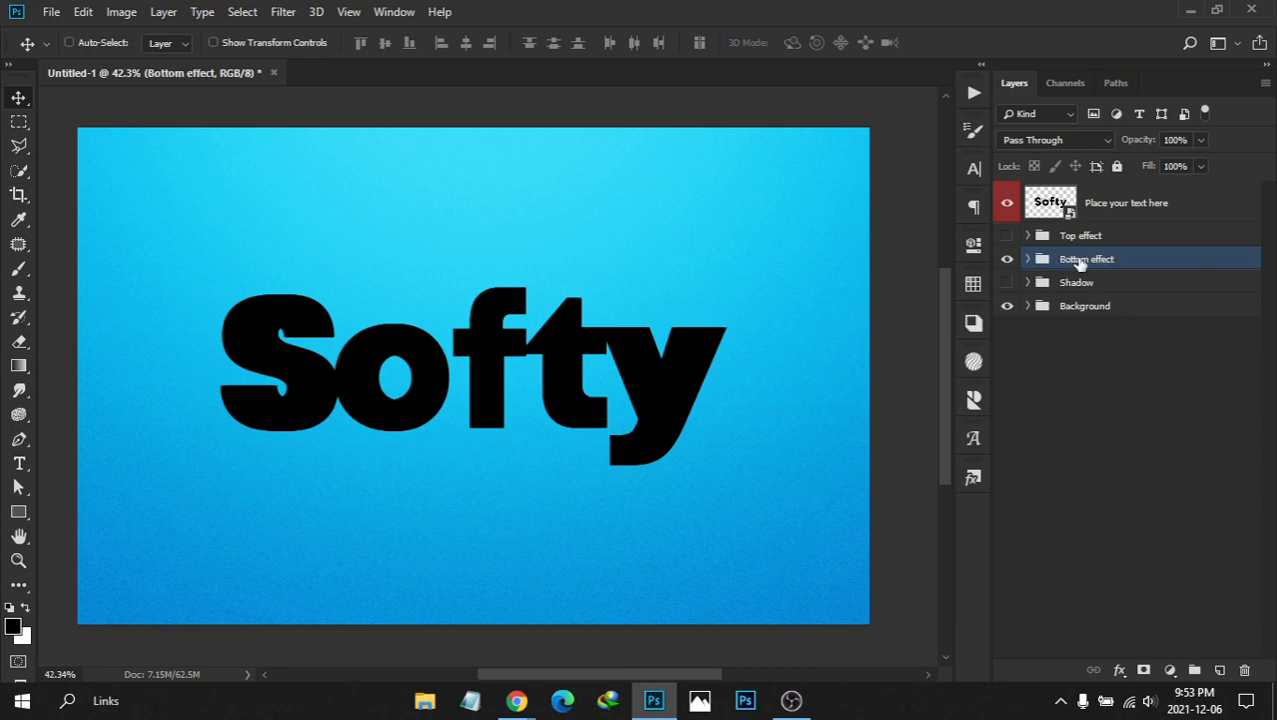
Show the "Shadow" and "Top effect" groups to check the full stack, and hide "Top effect" and "Bottom effect" one after the other
left_click(1007, 282)
left_click(1007, 235)
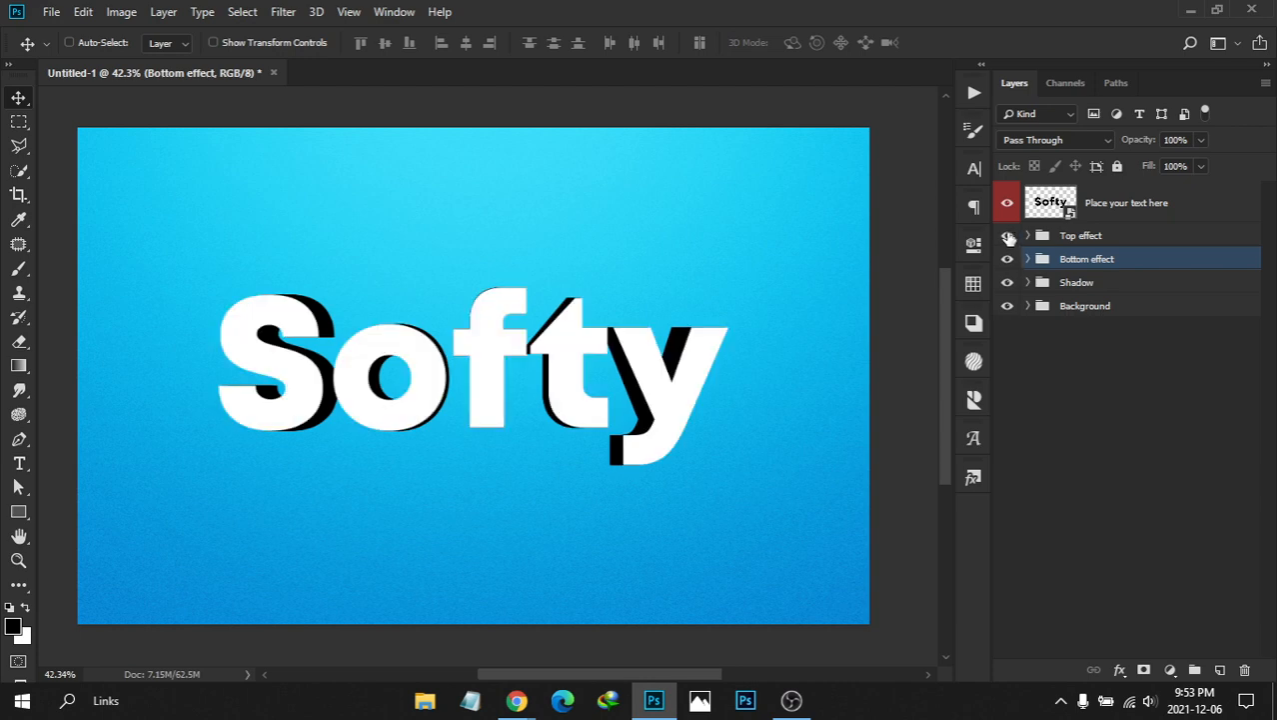
left_click(1099, 237)
left_click(1008, 237)
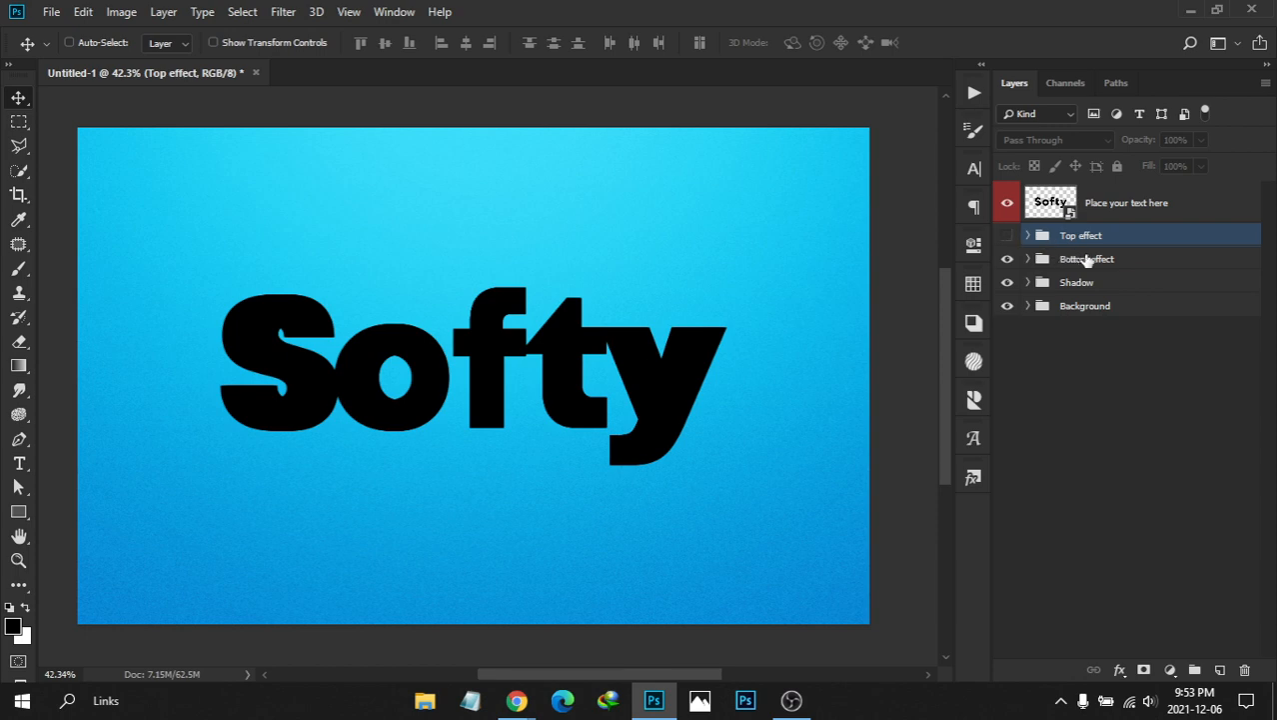
left_click(1085, 259)
left_click(1007, 260)
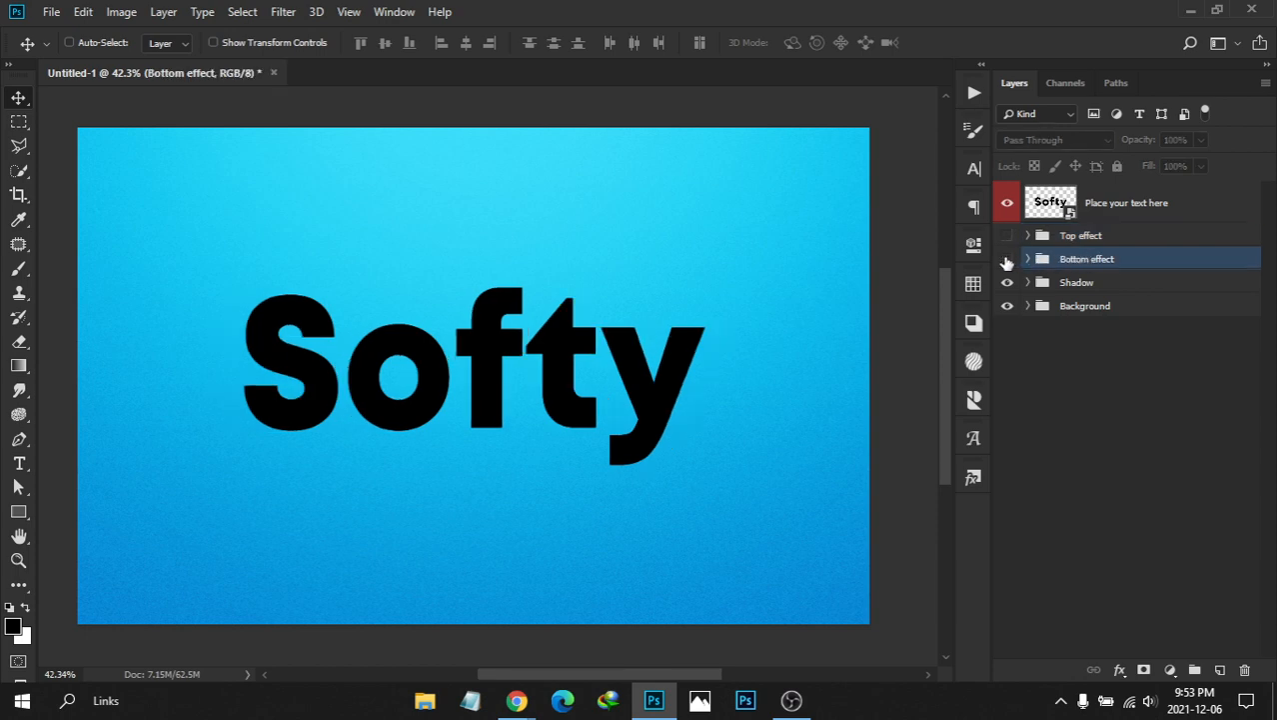
Inspect the "Shadow" group and the text layer inside it, and leave the group collapsed and hidden
left_click(1082, 283)
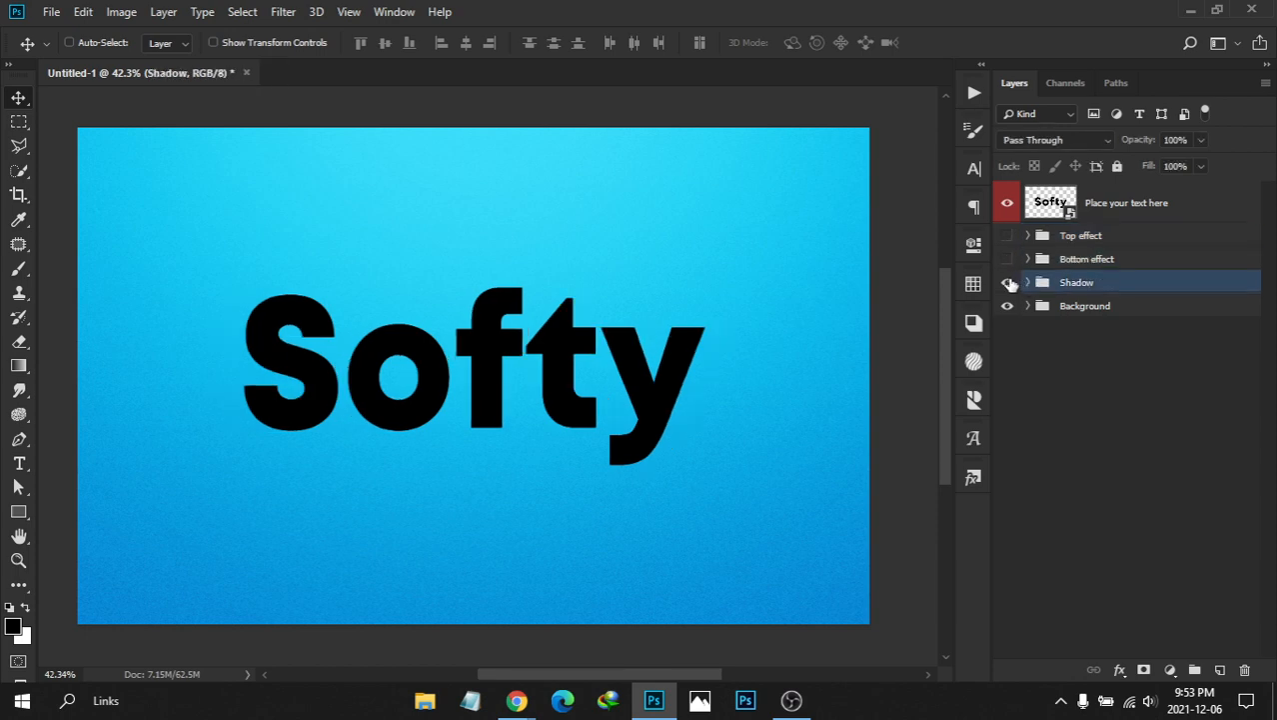
left_click(1007, 283)
left_click(1008, 284)
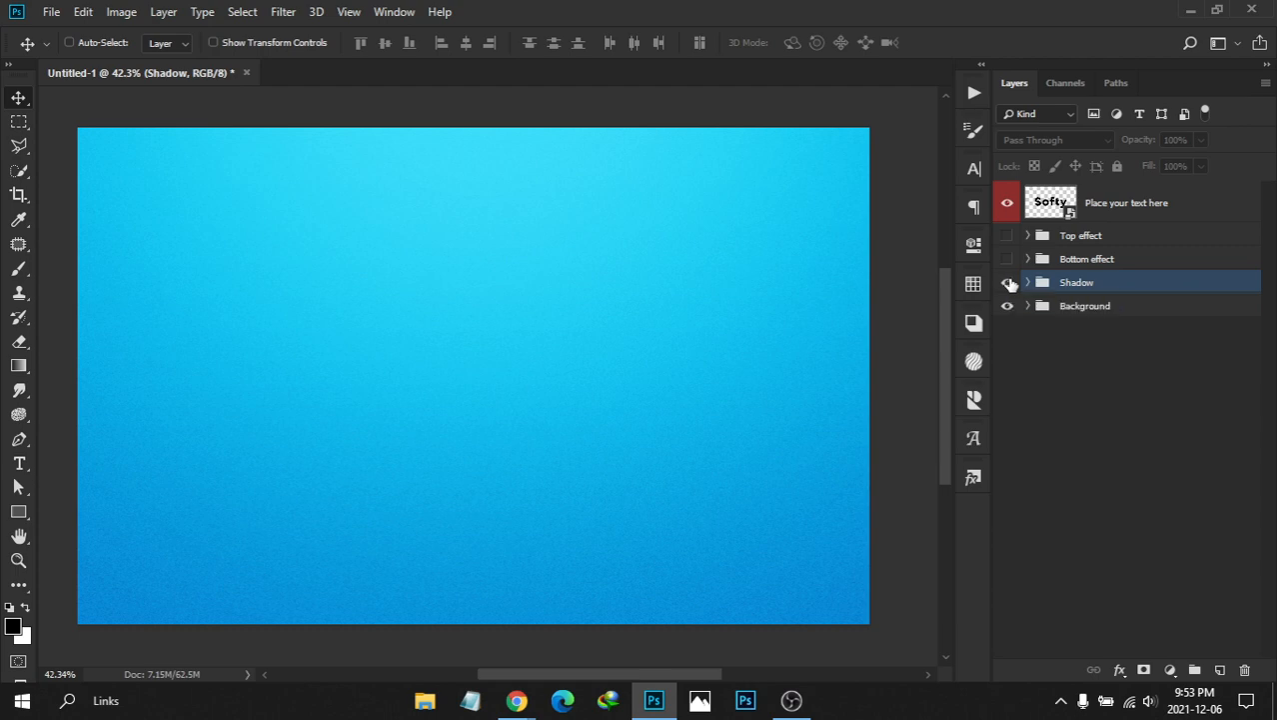
left_click(1005, 285)
left_click(1007, 283)
left_click(1029, 283)
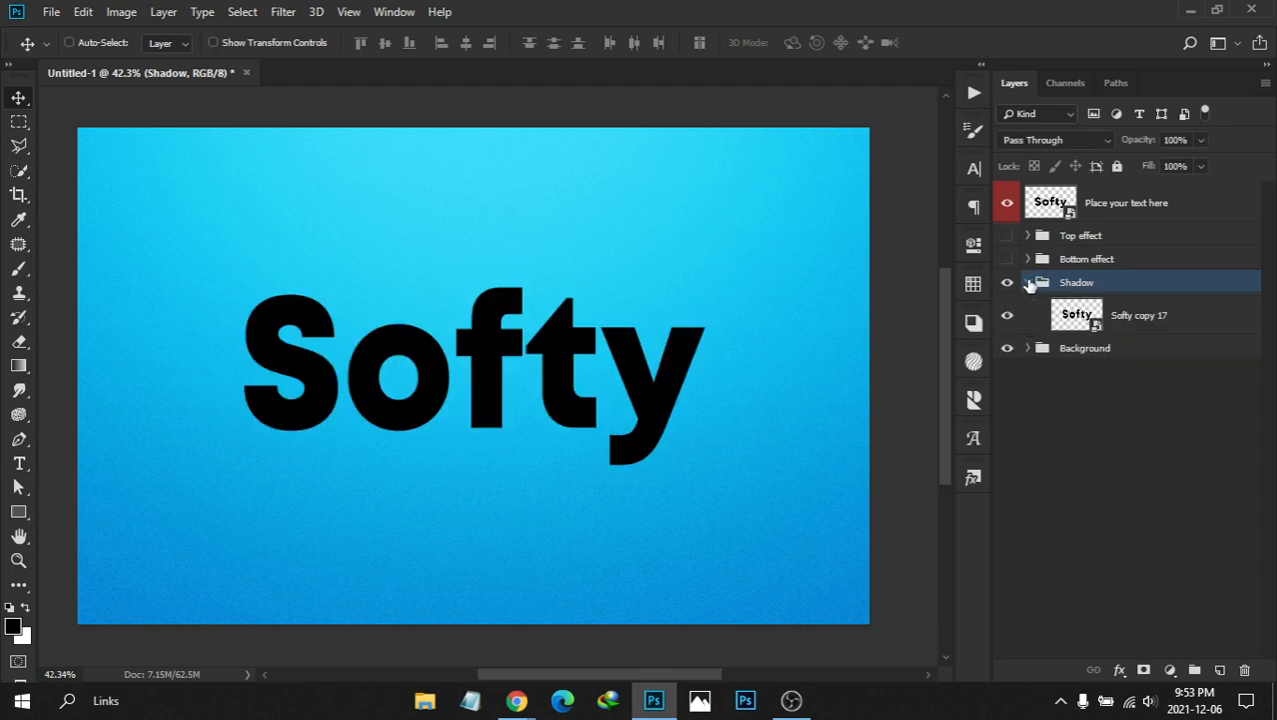
left_click(1195, 318)
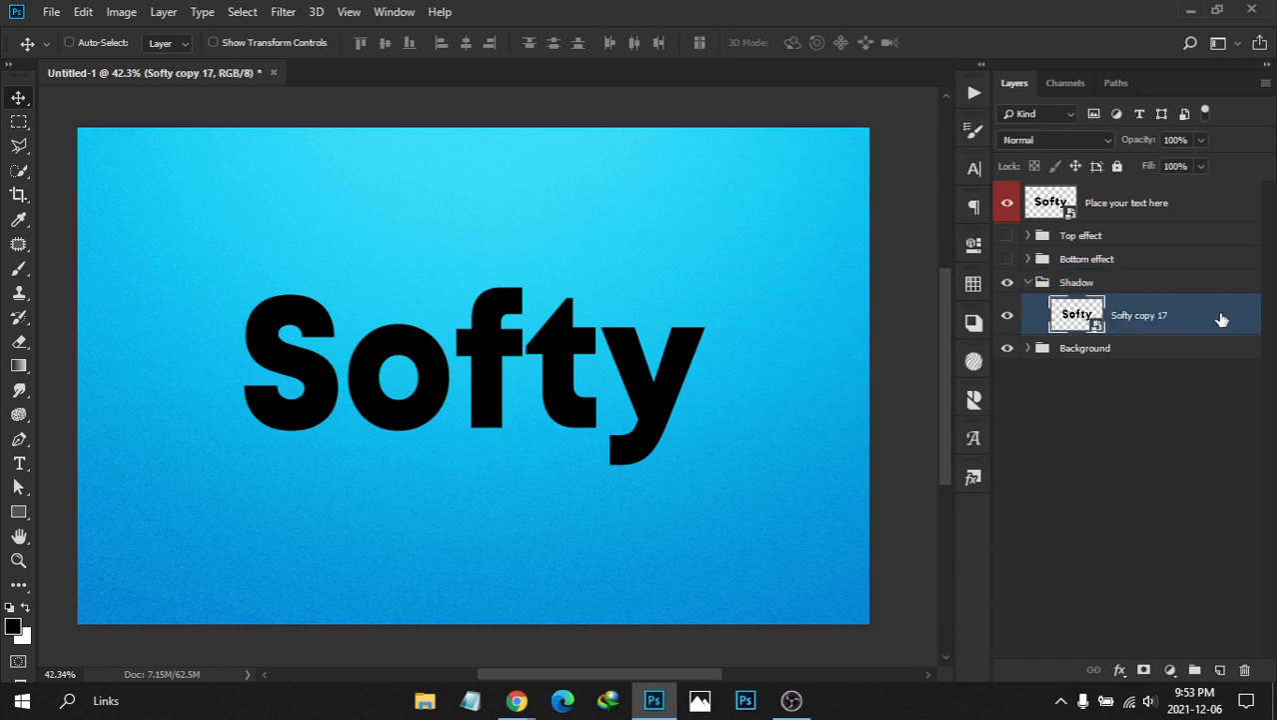
left_click(1028, 284)
left_click(1008, 284)
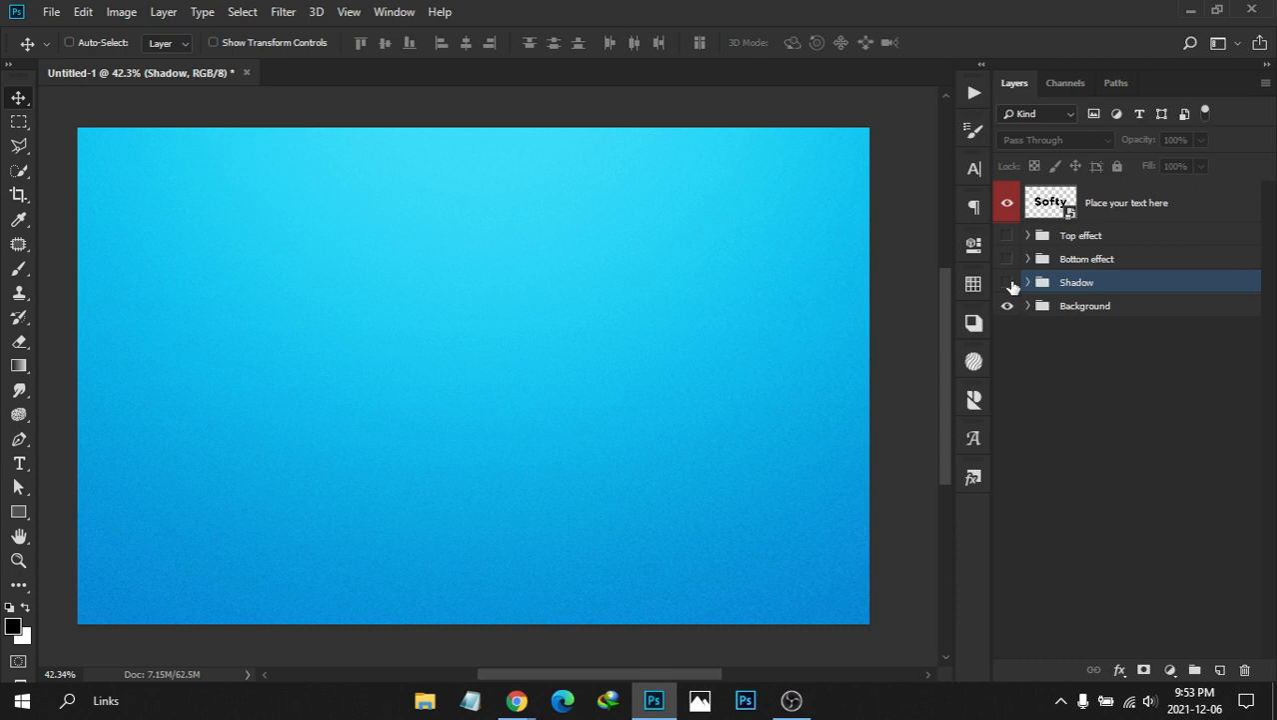
Show and expand the "Top effect" group and delete the Color Overlay effect from its "Softy" layer
left_click(1007, 236)
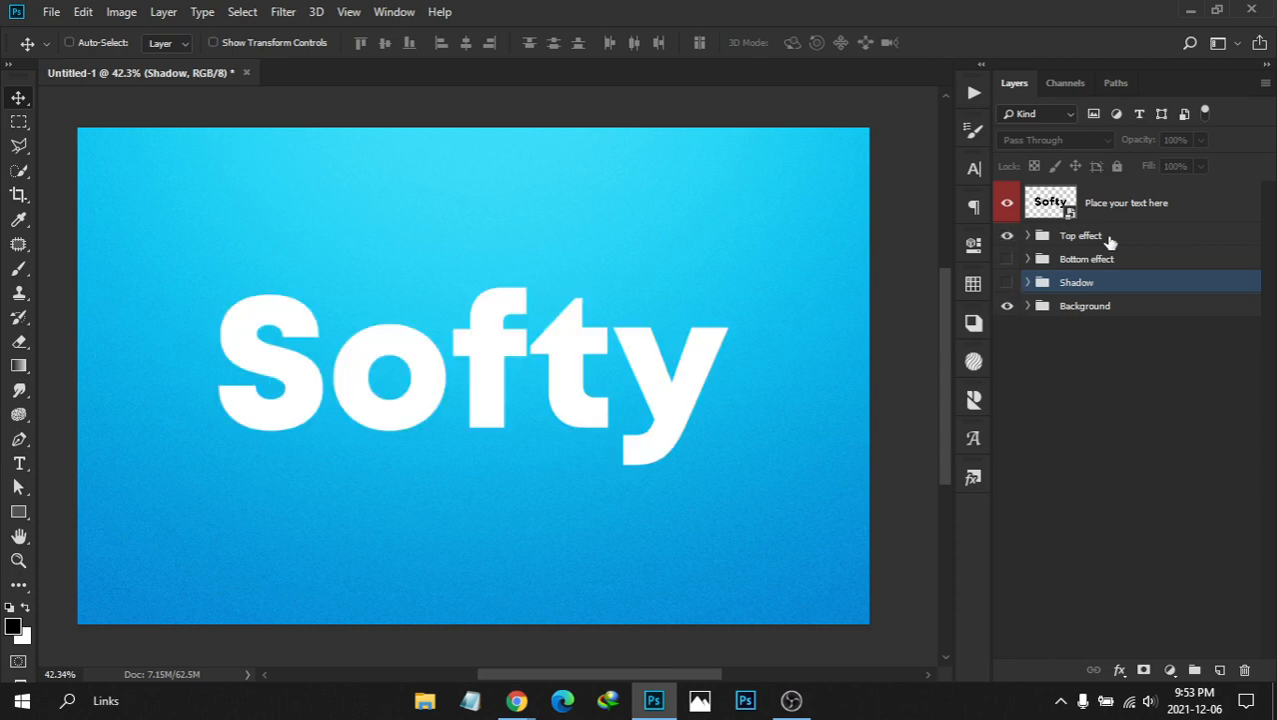
left_click(1108, 238)
left_click(1027, 236)
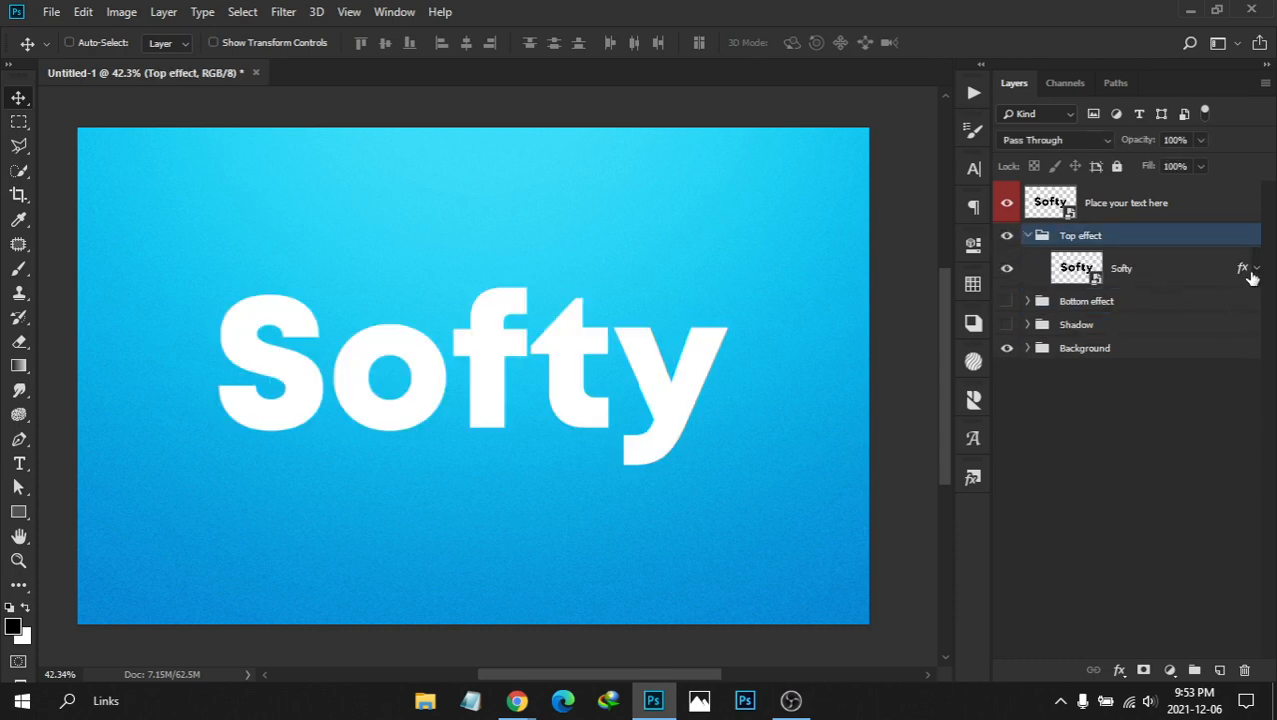
left_click(1235, 284)
left_click(1257, 269)
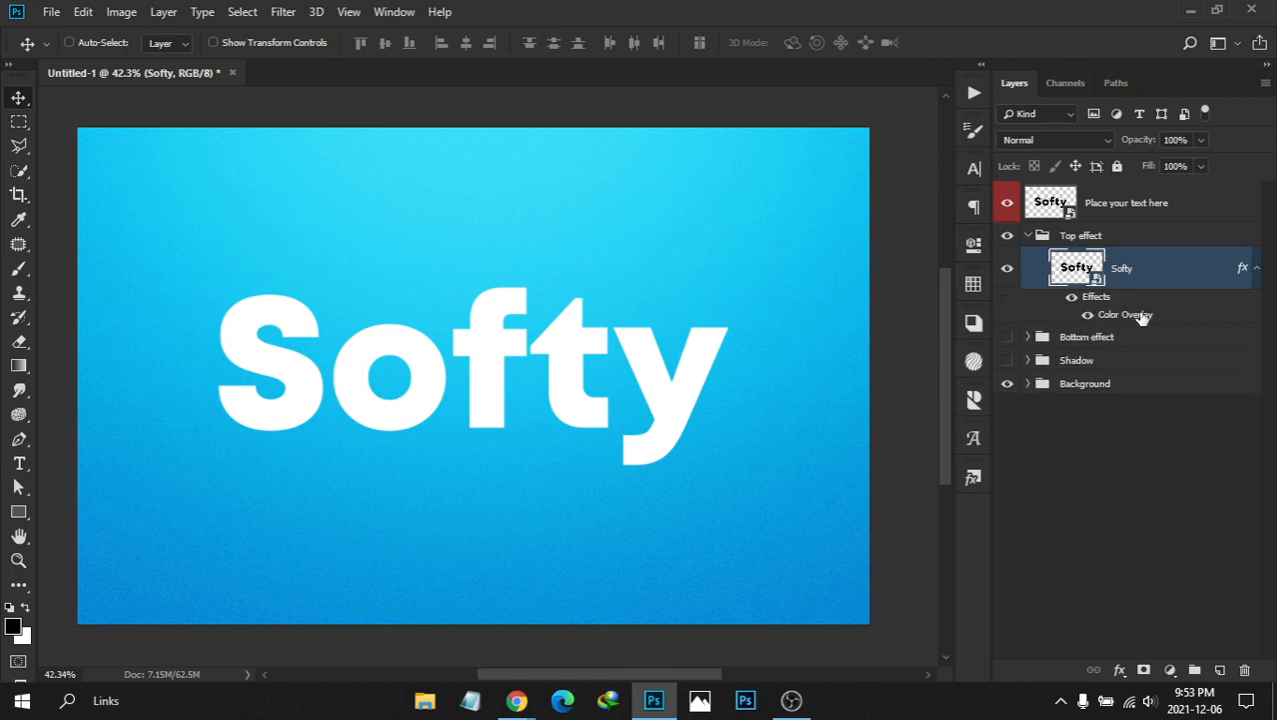
left_click_drag(1143, 316, 1245, 670)
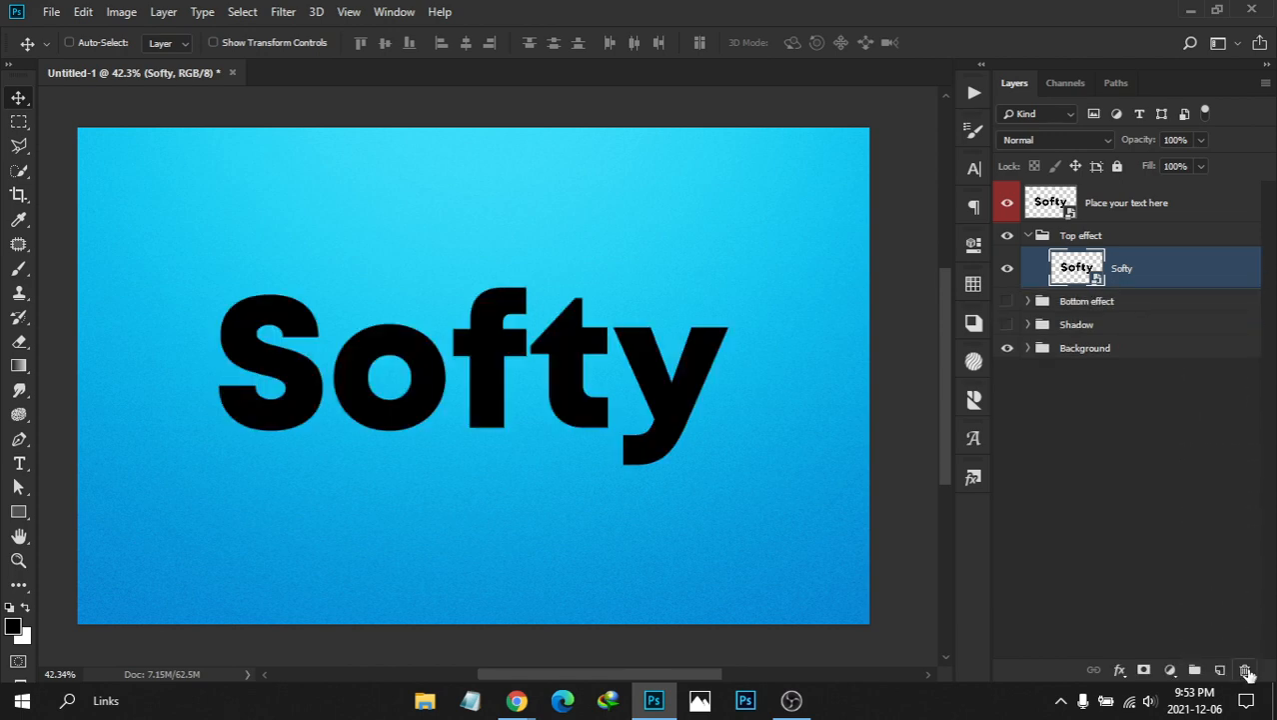
Review the available color swatches for the "Softy" text and put the swatch list away
left_click(973, 285)
left_click(974, 285)
left_click_drag(431, 378, 593, 340)
left_click(975, 286)
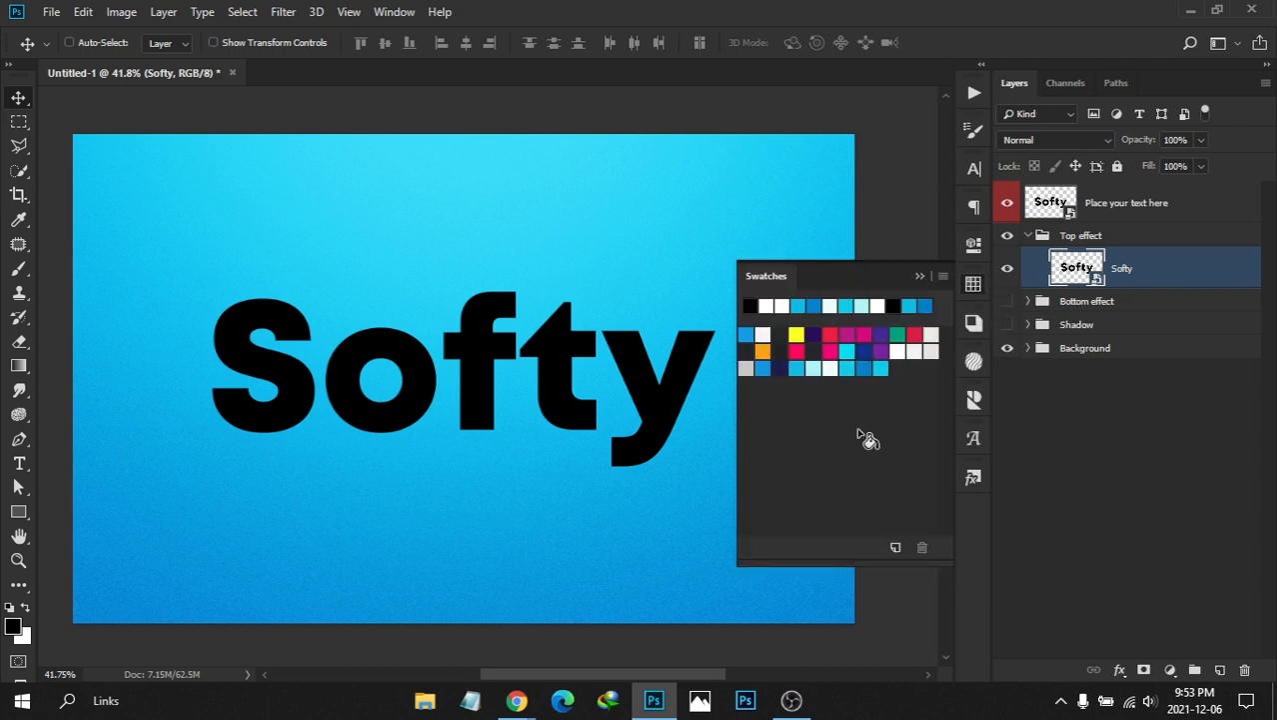
left_click(974, 286)
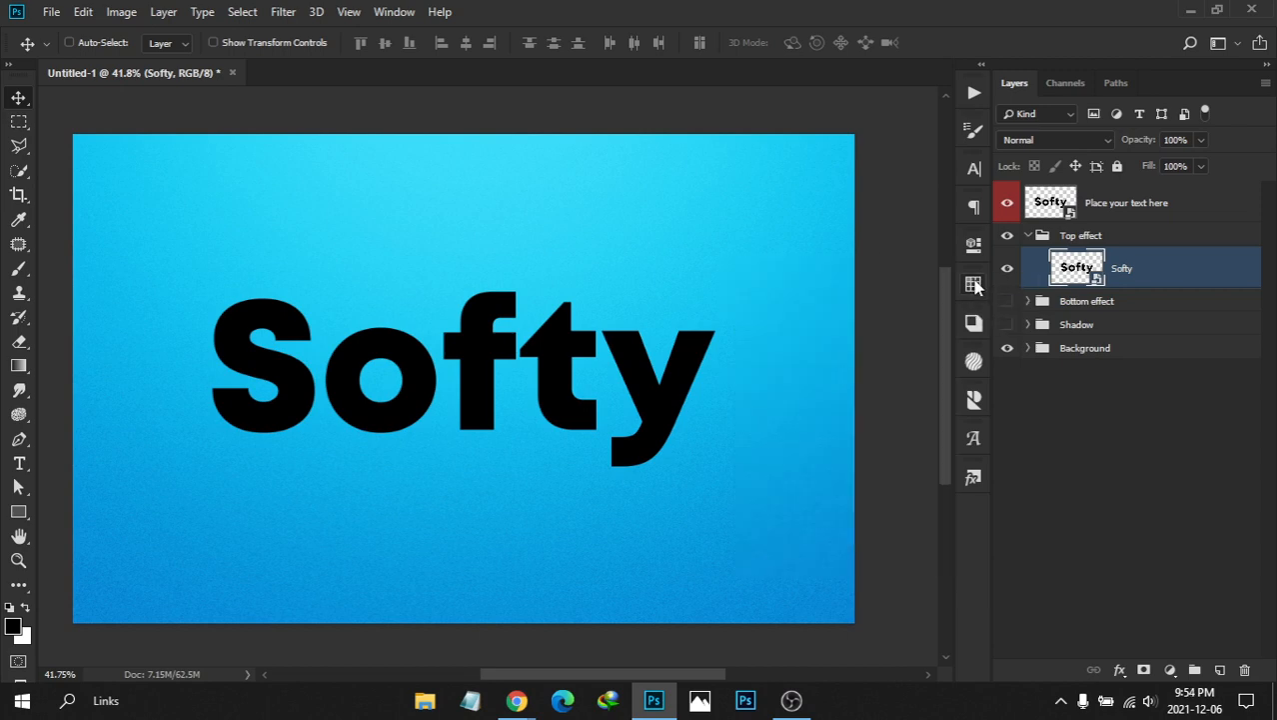
Set the foreground colour to the pale cyan swatch #b0f3f5 and keep #effffe as the background colour
left_click(974, 286)
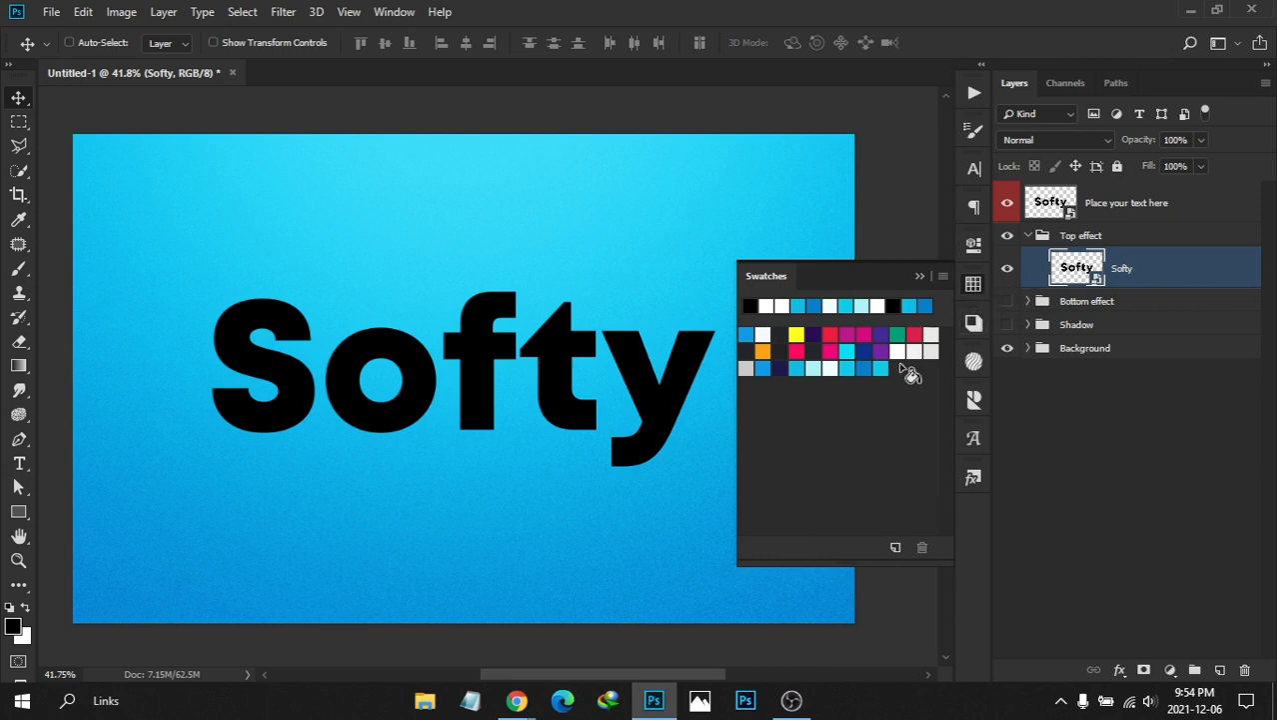
left_click(830, 366)
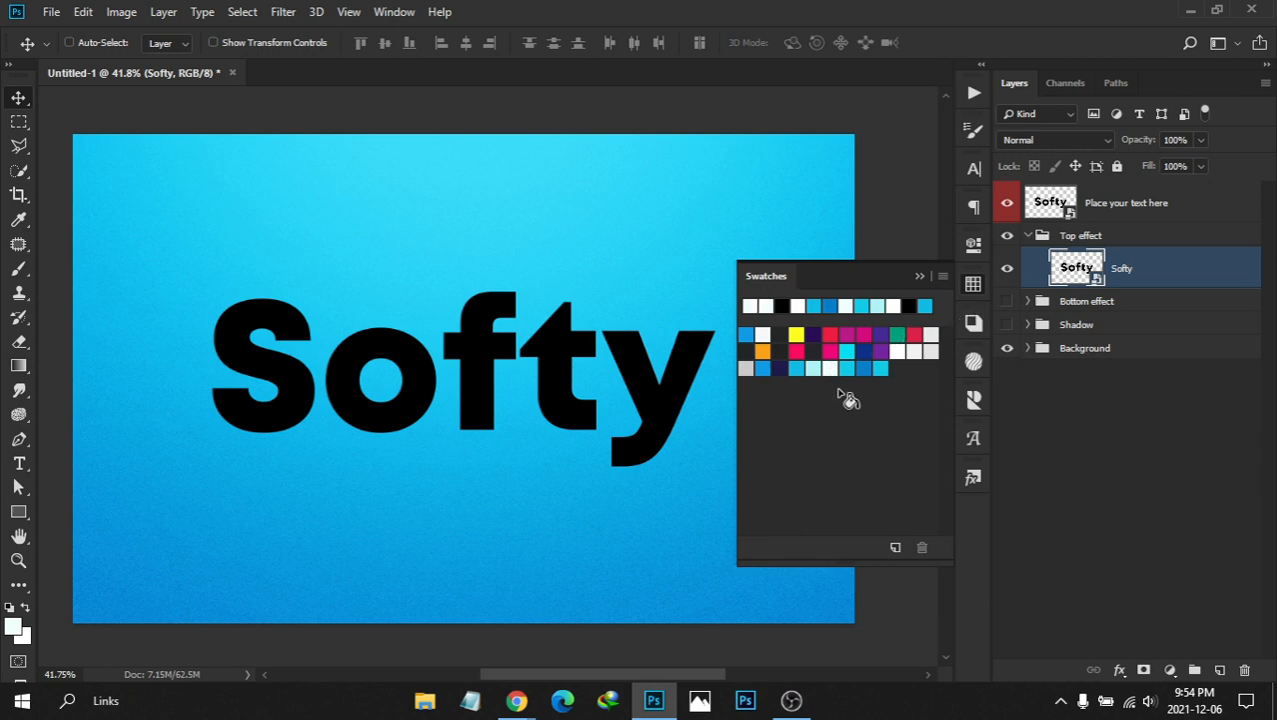
left_click(812, 367)
left_click(973, 284)
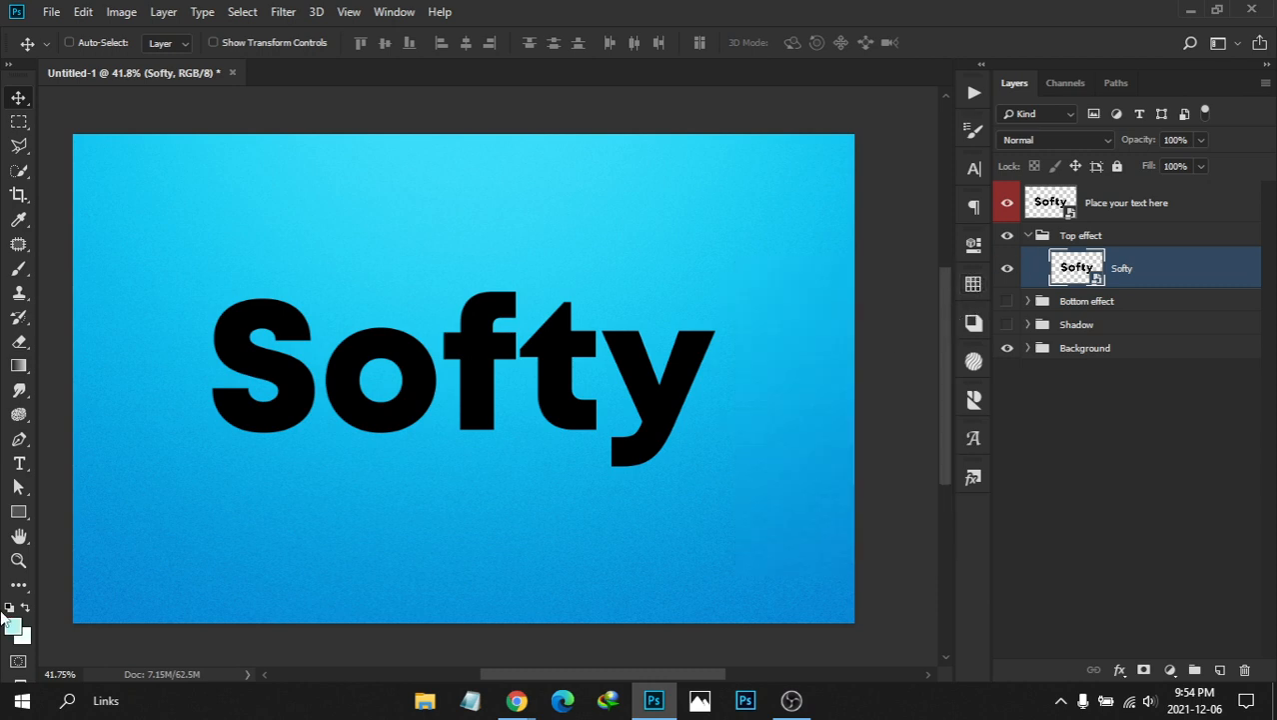
left_click(13, 626)
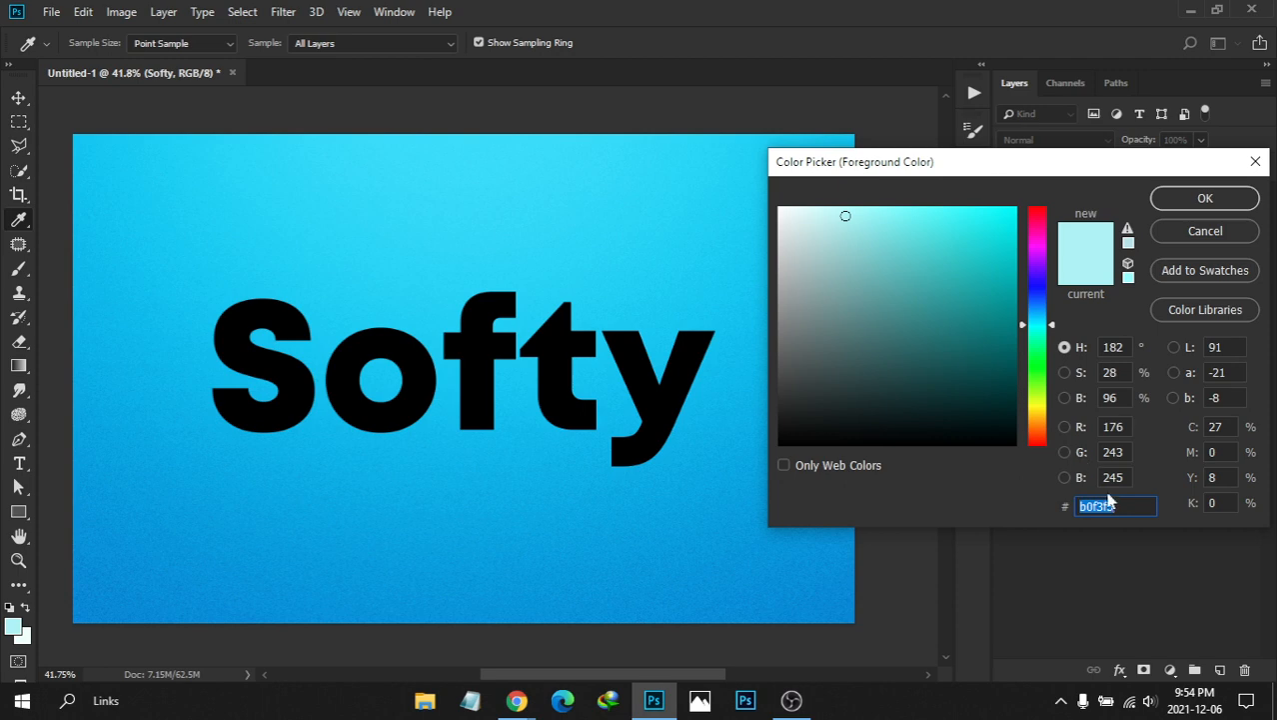
left_click_drag(1125, 511, 1045, 506)
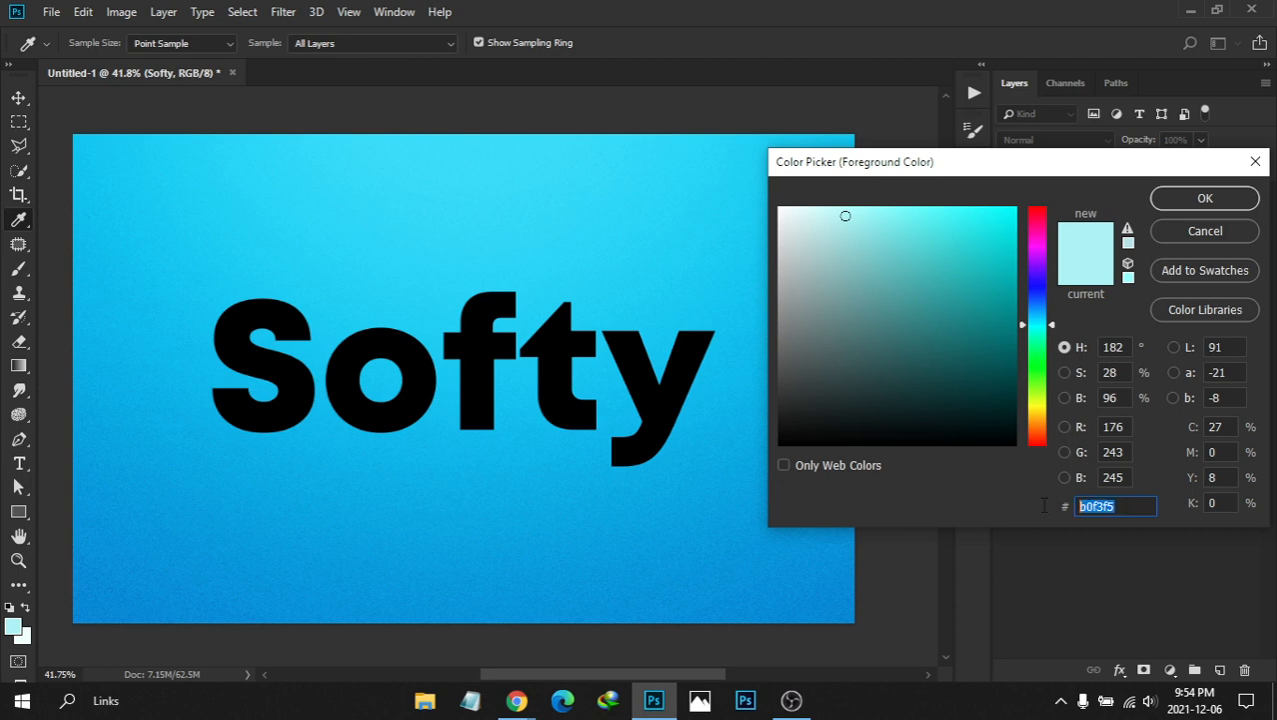
left_click(1127, 505)
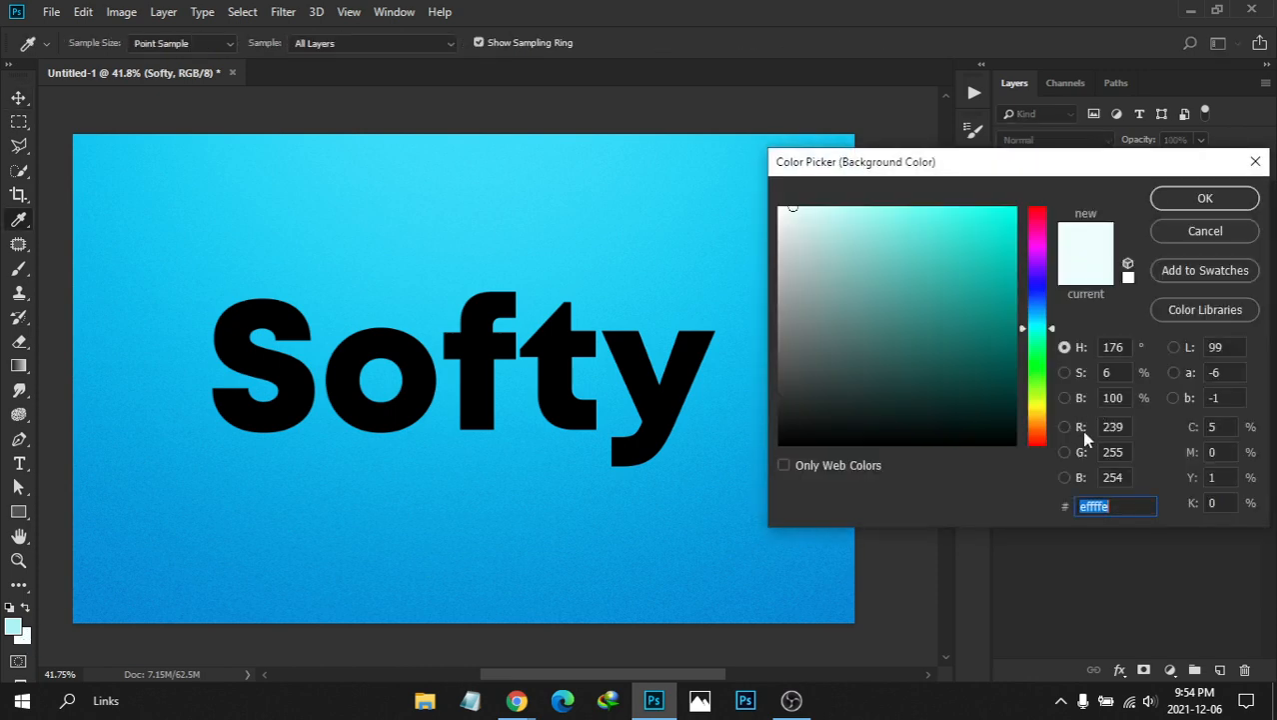
left_click(1121, 508)
left_click(1206, 198)
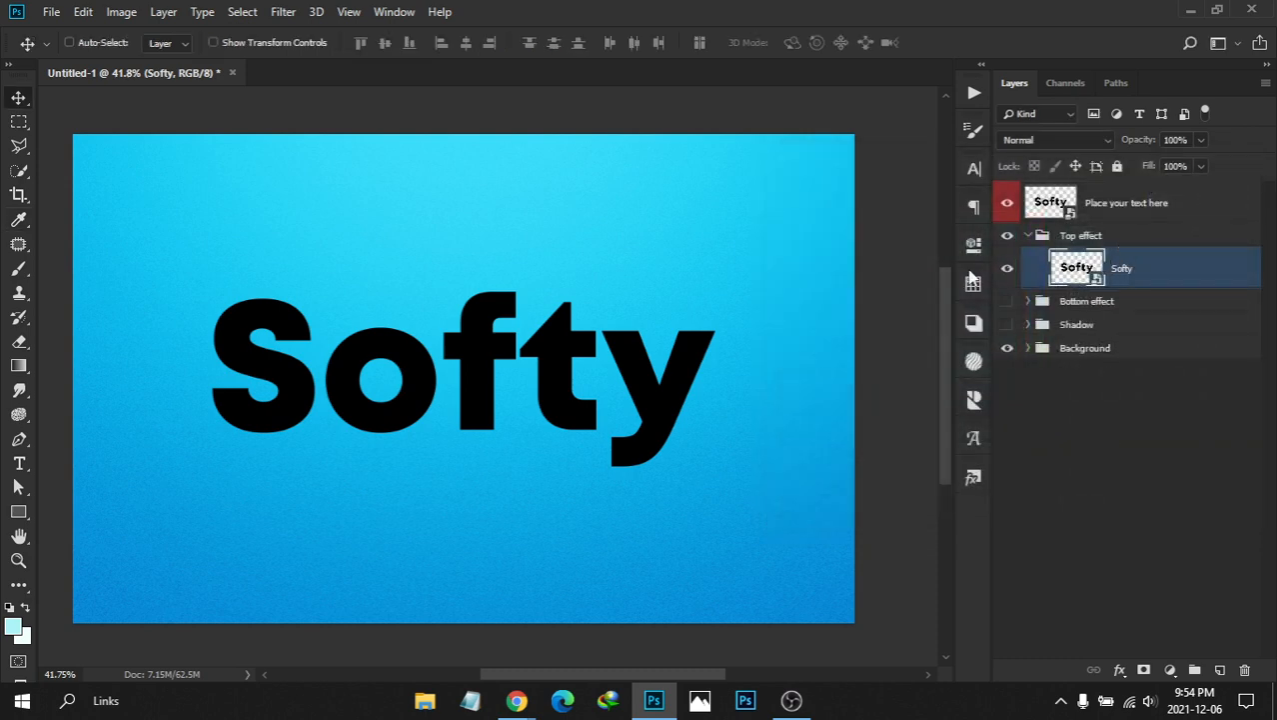
Open the layer style blending options for the Softy smart object in the Top effect group
key("ctrl+space")
left_click(358, 360, "ctrl")
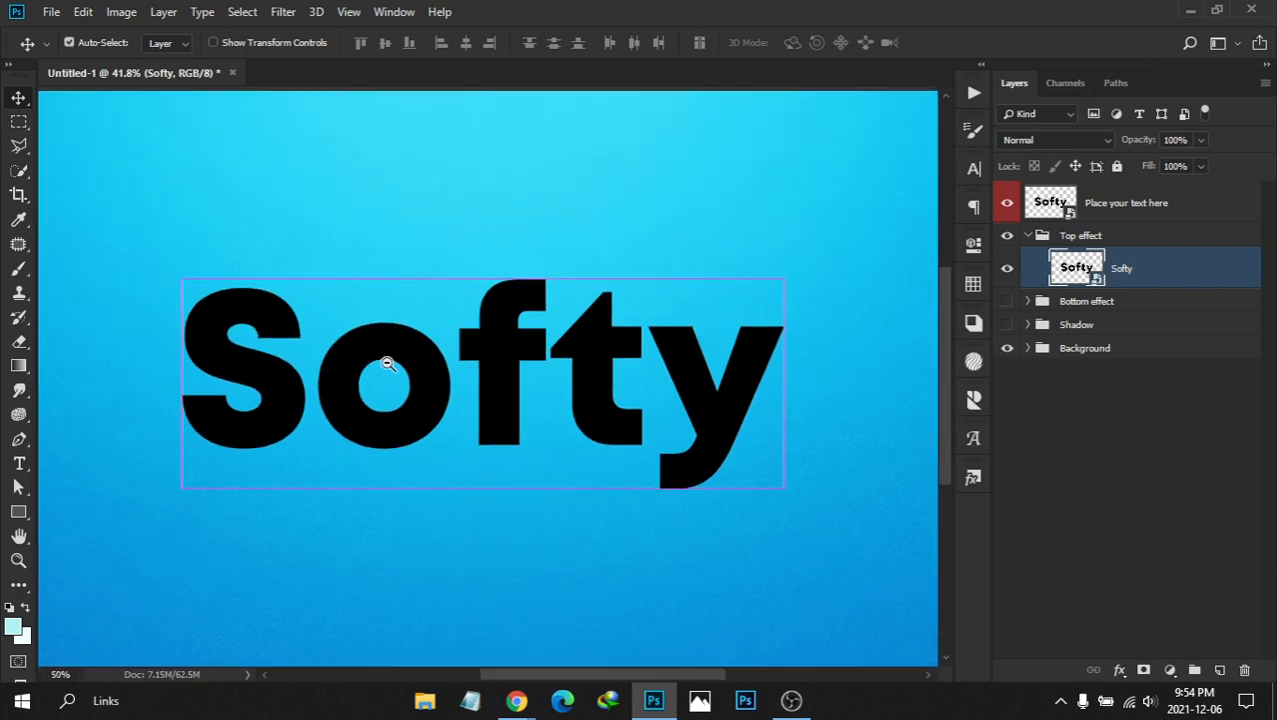
double_click(1191, 272)
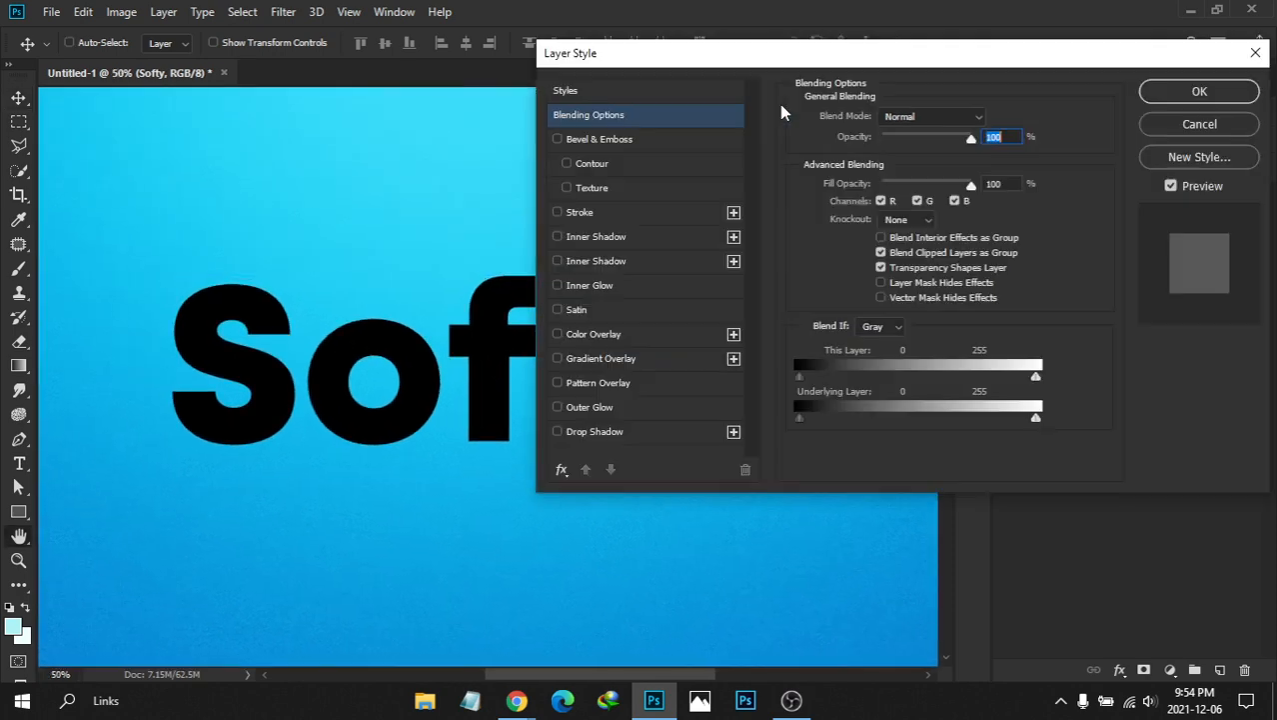
left_click(1203, 121)
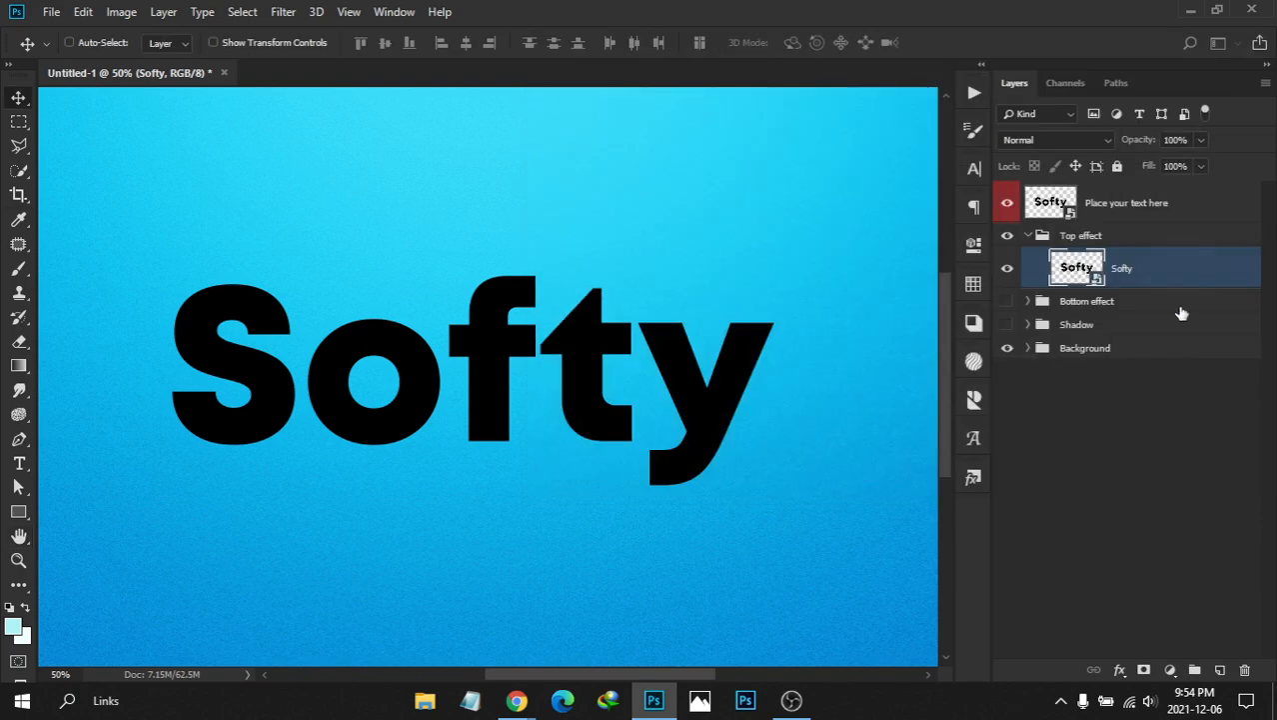
right_click(1177, 269)
left_click(1209, 265)
right_click(1209, 263)
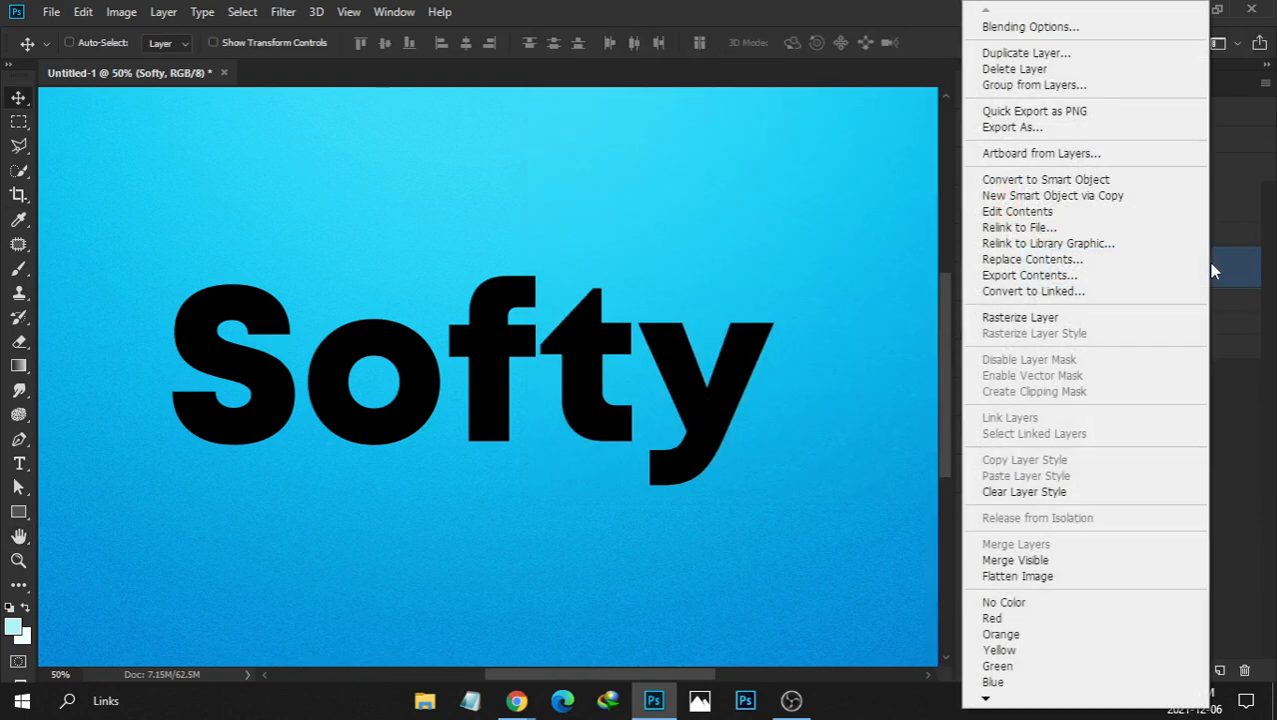
left_click(1044, 28)
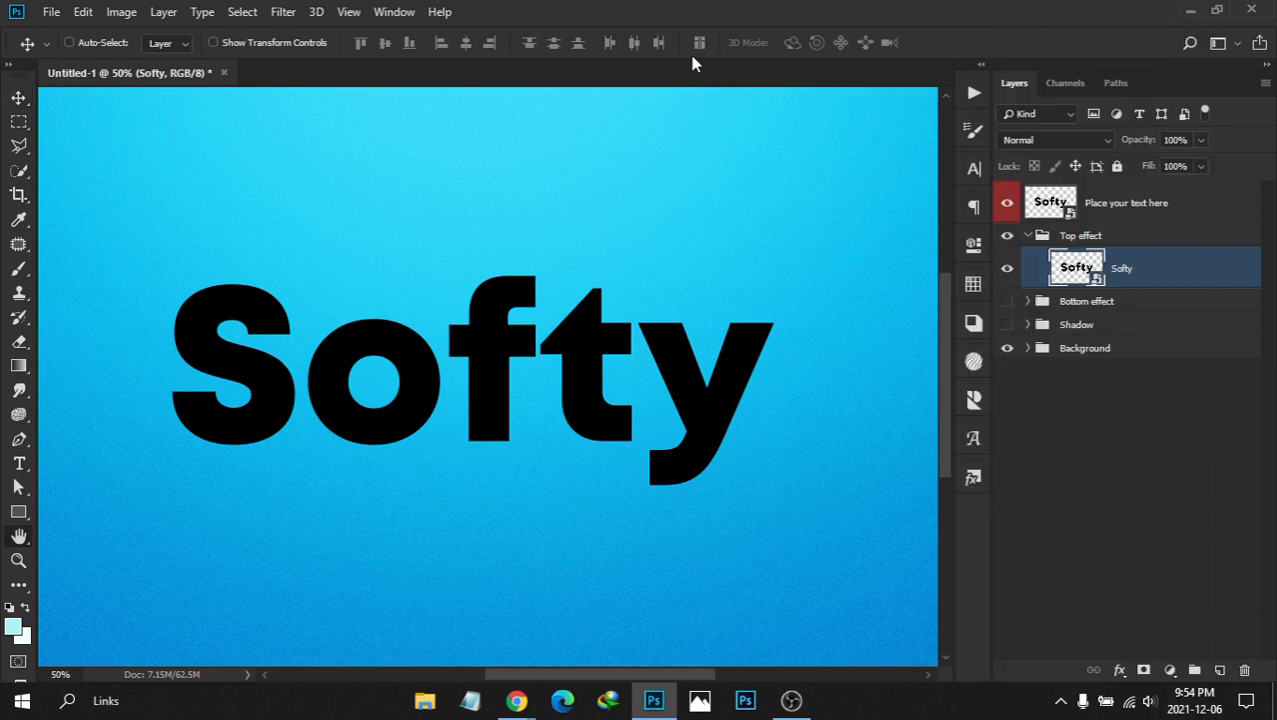
left_click_drag(691, 55, 768, 58)
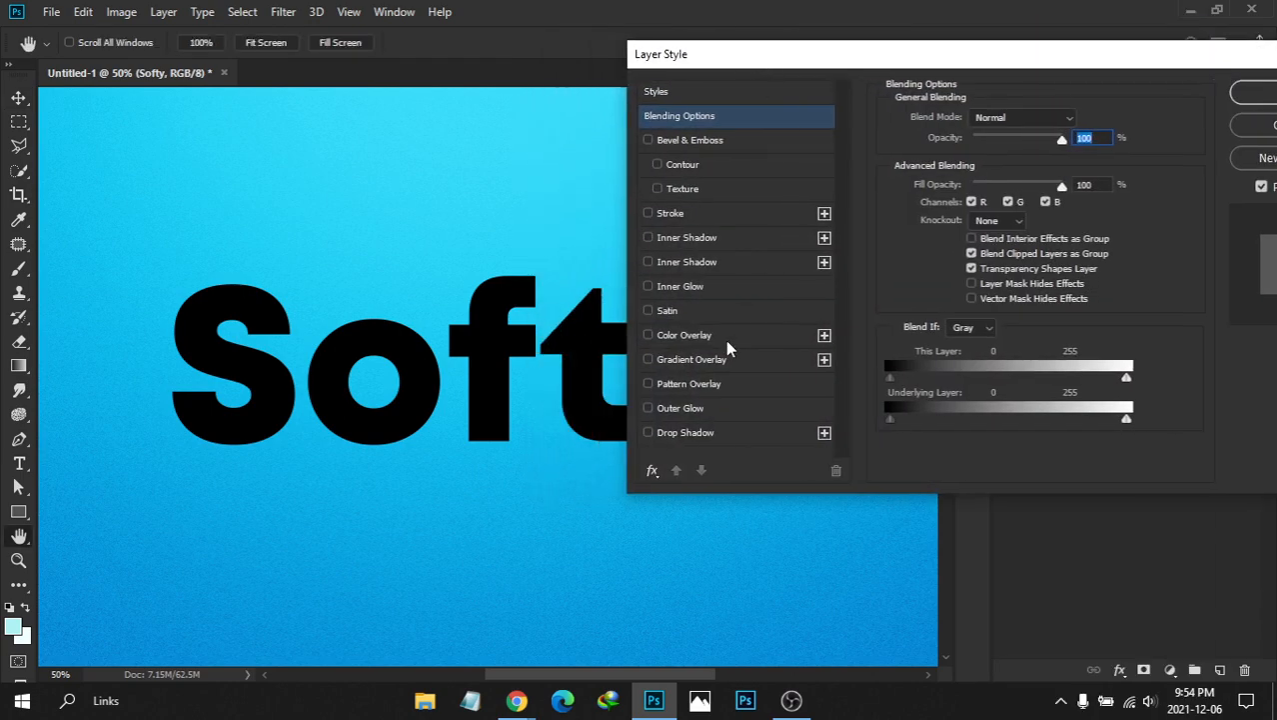
Enable Gradient Overlay on the Softy layer and base its gradient on the Black, White preset
left_click(703, 361)
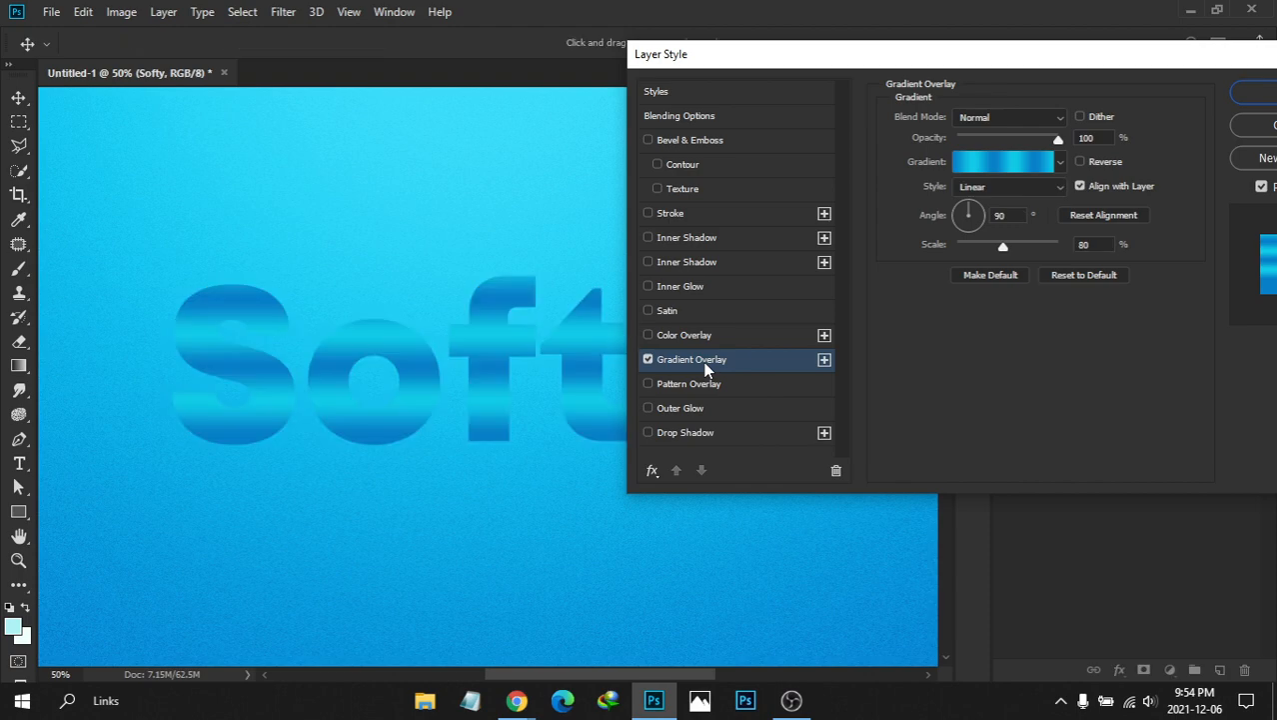
left_click_drag(802, 63, 958, 78)
left_click(806, 373)
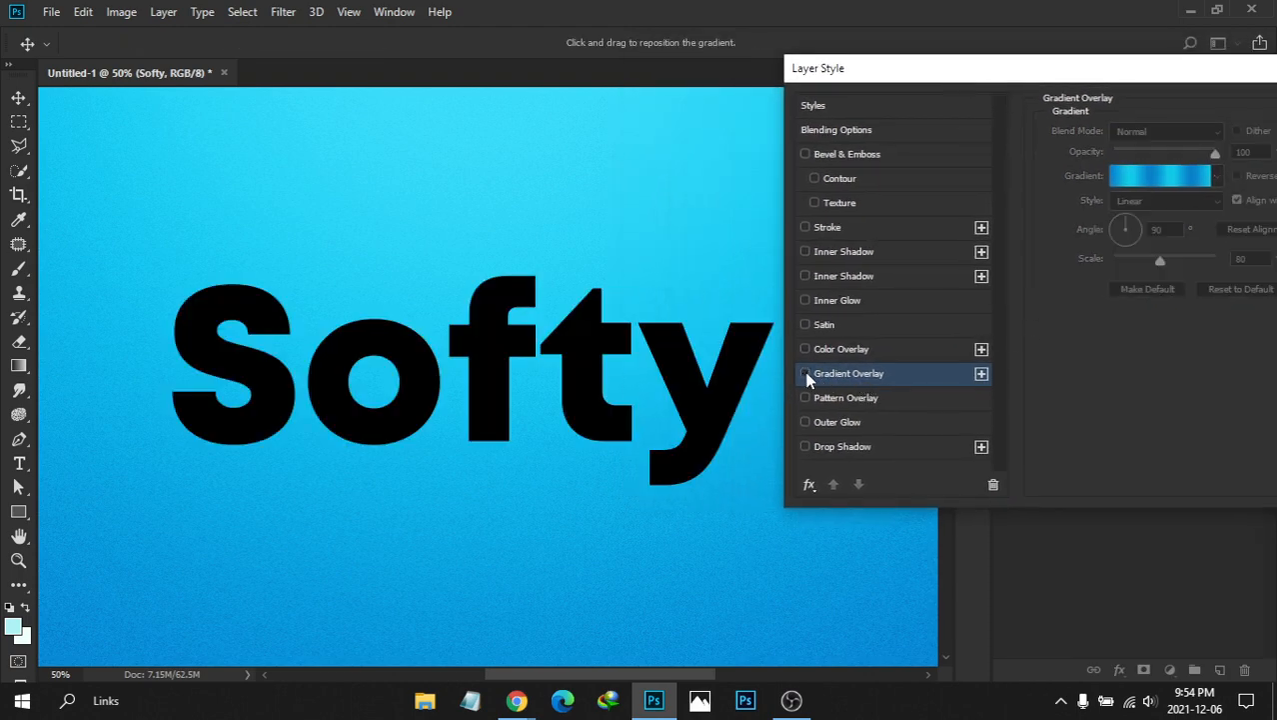
left_click(806, 373)
left_click(1165, 186)
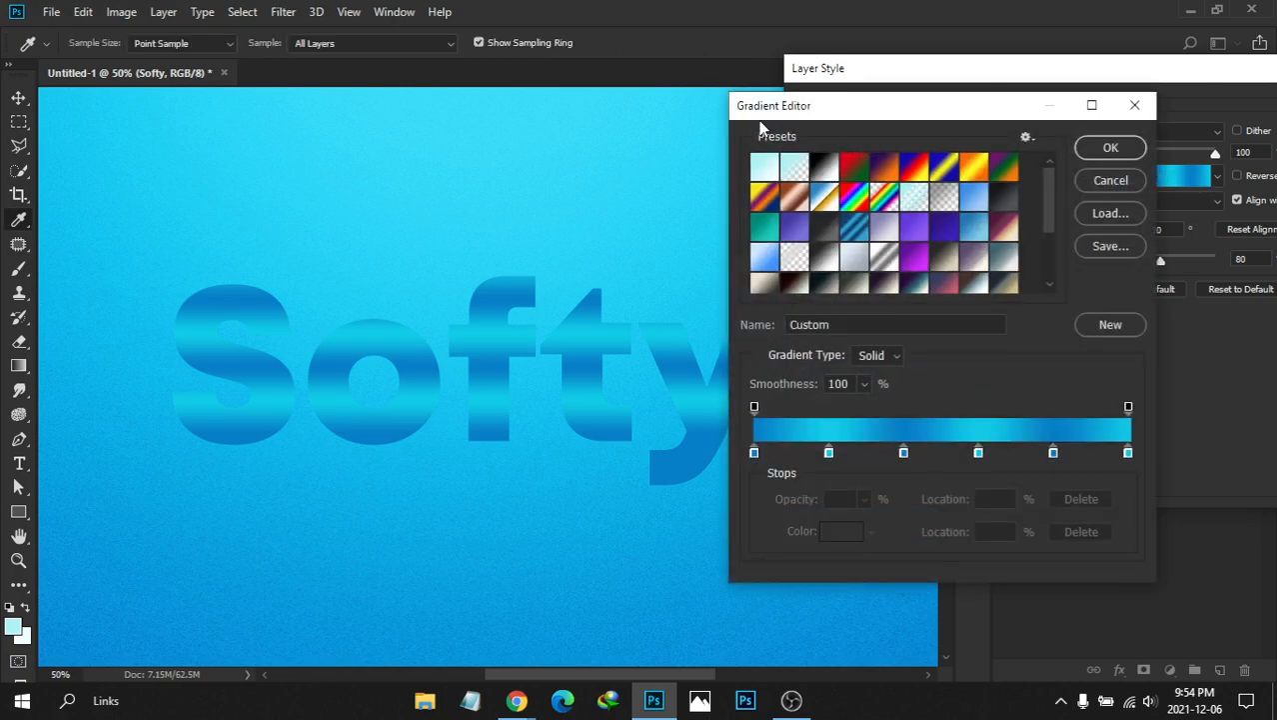
left_click(826, 170)
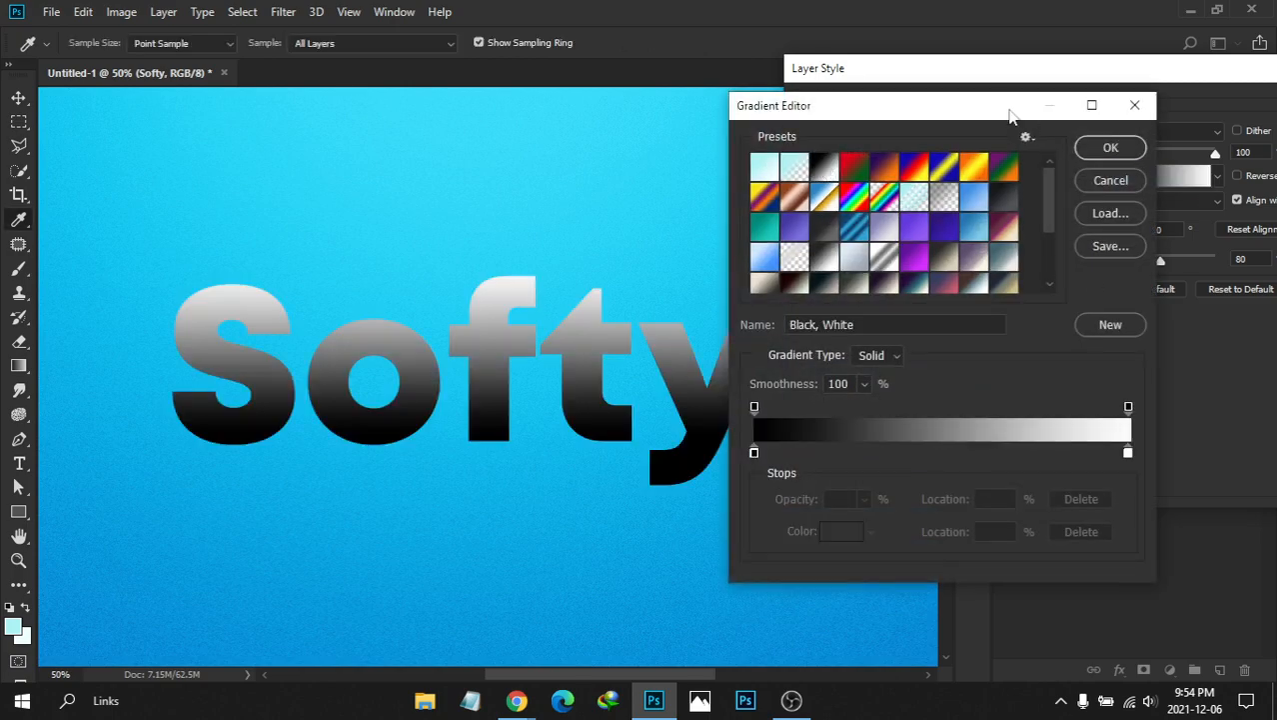
left_click_drag(1013, 110, 1132, 91)
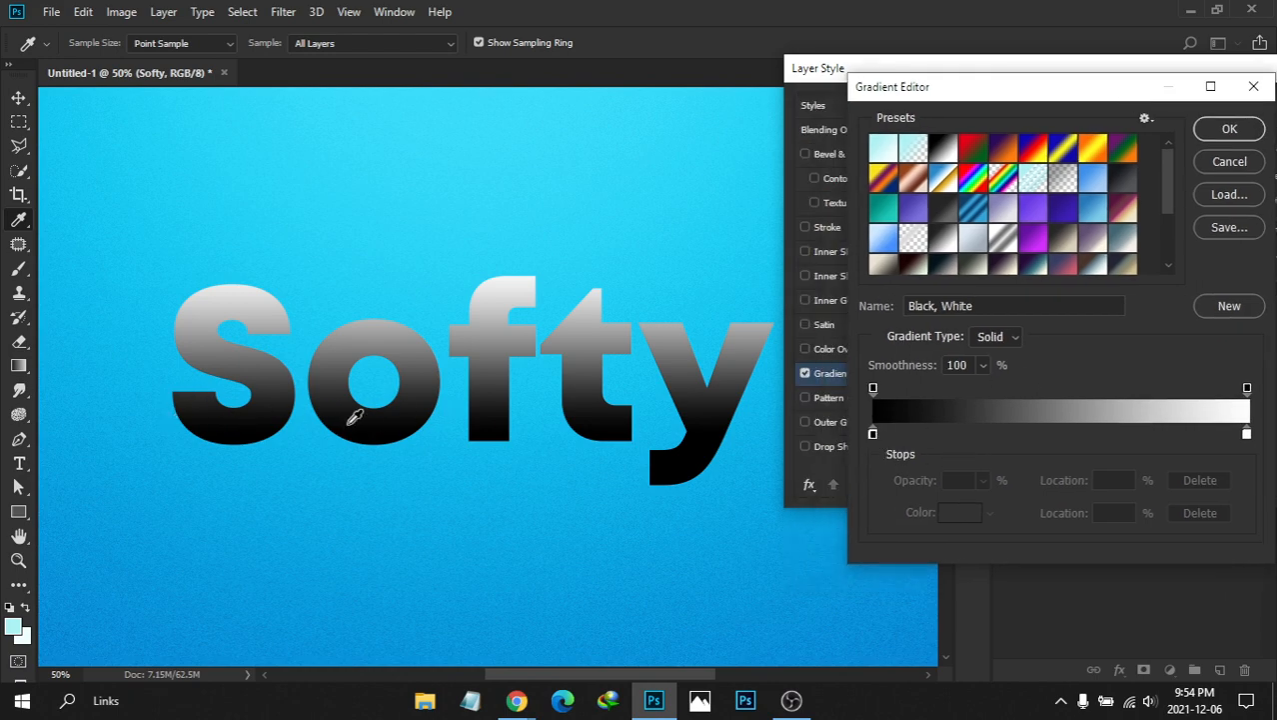
Recolour the gradient's black stop to the pale cyan foreground colour and its white stop to the near-white background colour
double_click(873, 437)
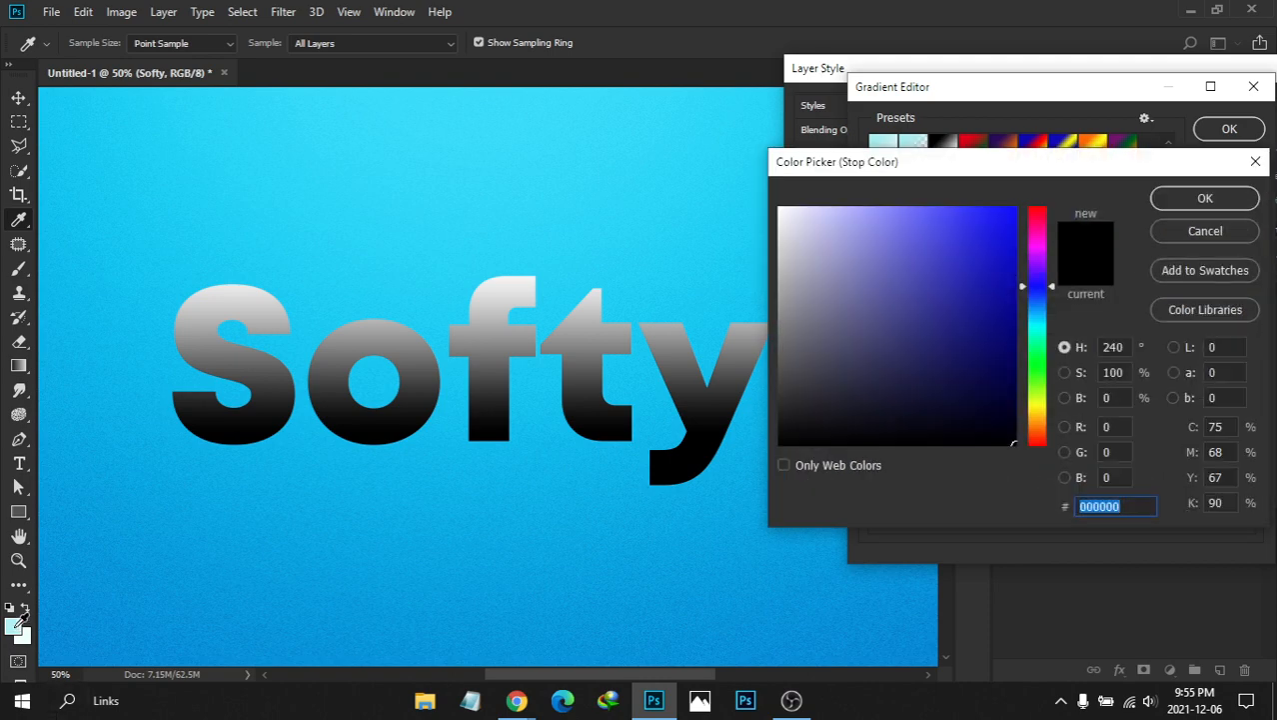
left_click(14, 625)
left_click(1204, 199)
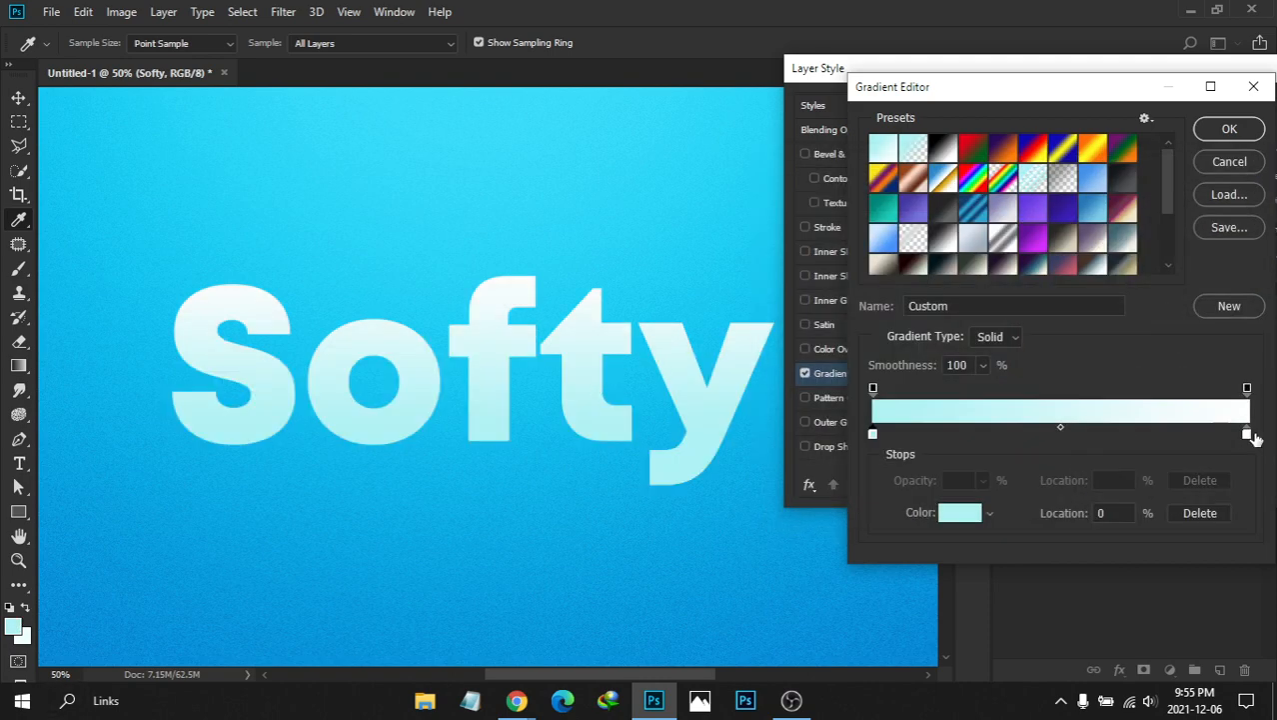
double_click(1246, 436)
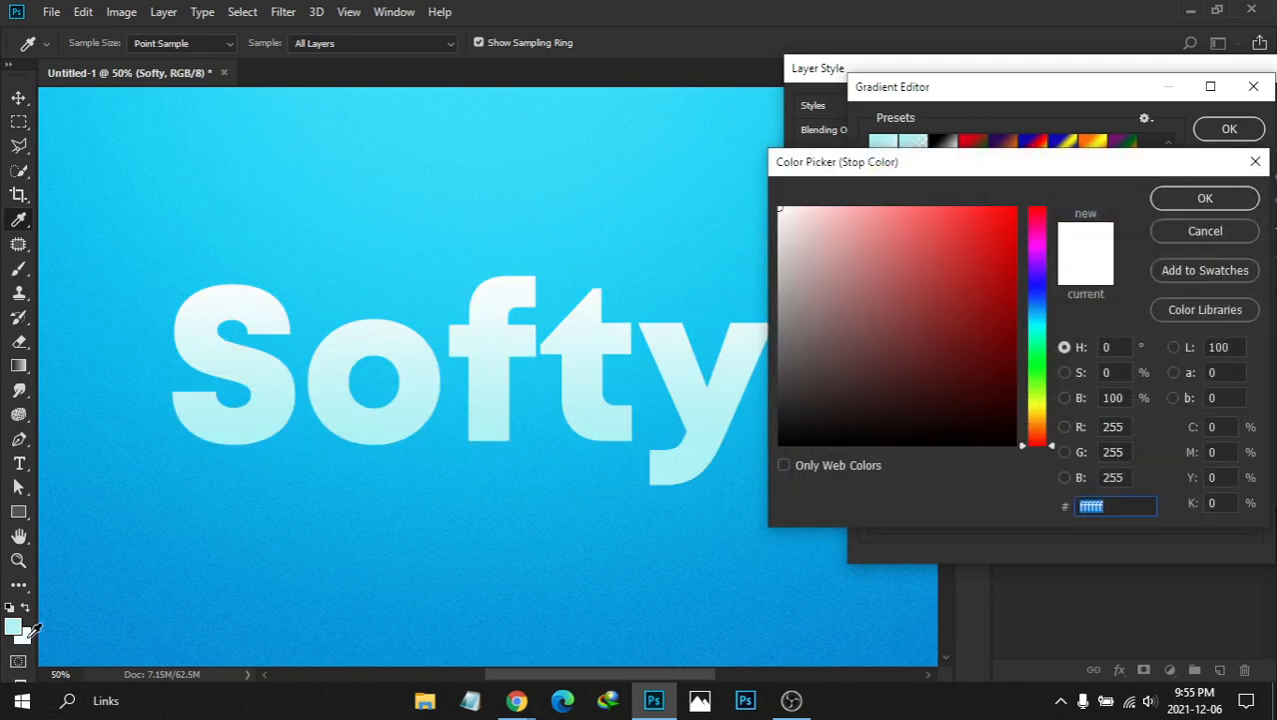
left_click(678, 394)
left_click(1185, 205)
left_click(1232, 130)
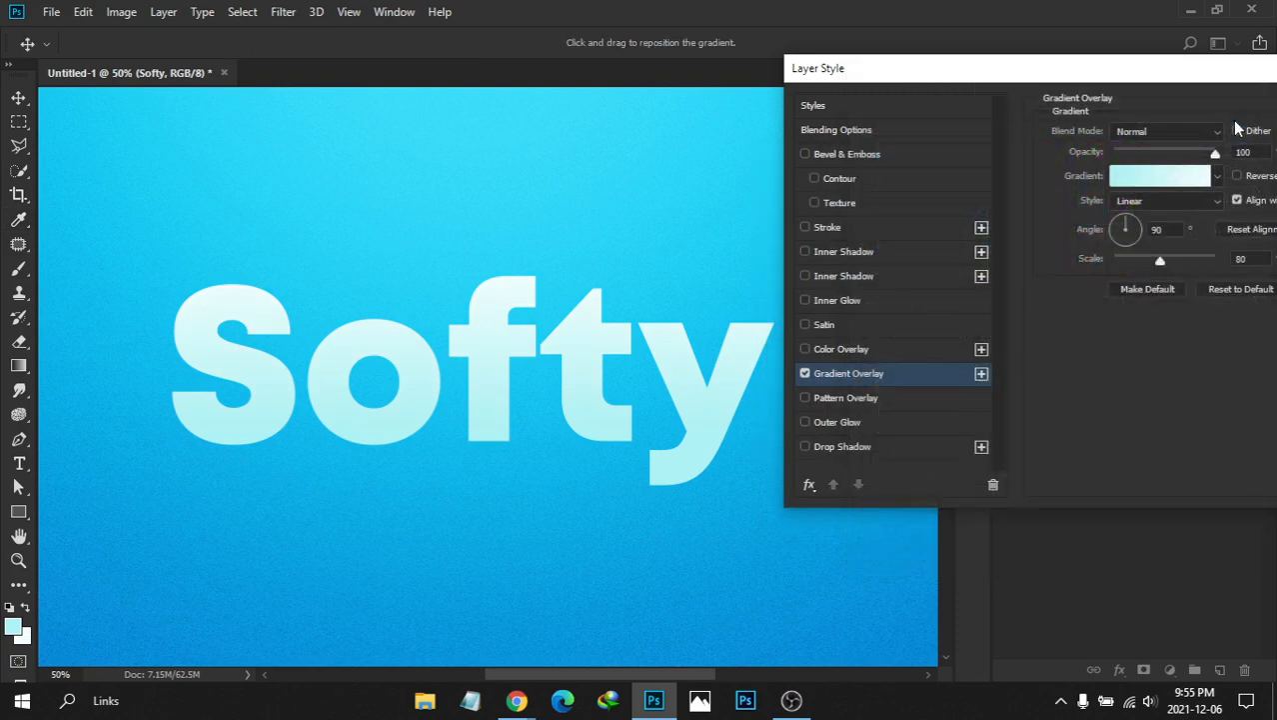
Shift the gradient slightly lower on the text at 10% scale, and set the Gradient Overlay scale to 80%
left_click_drag(1107, 80, 1040, 75)
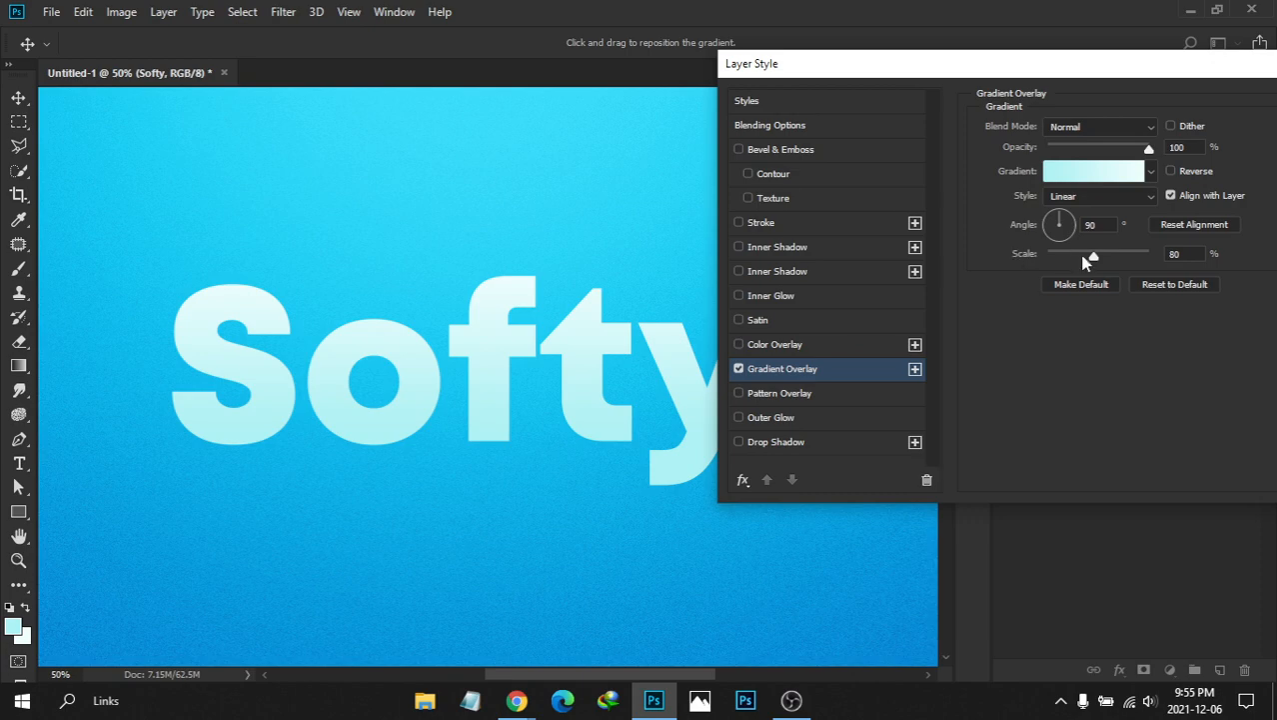
left_click_drag(1095, 259, 1020, 258)
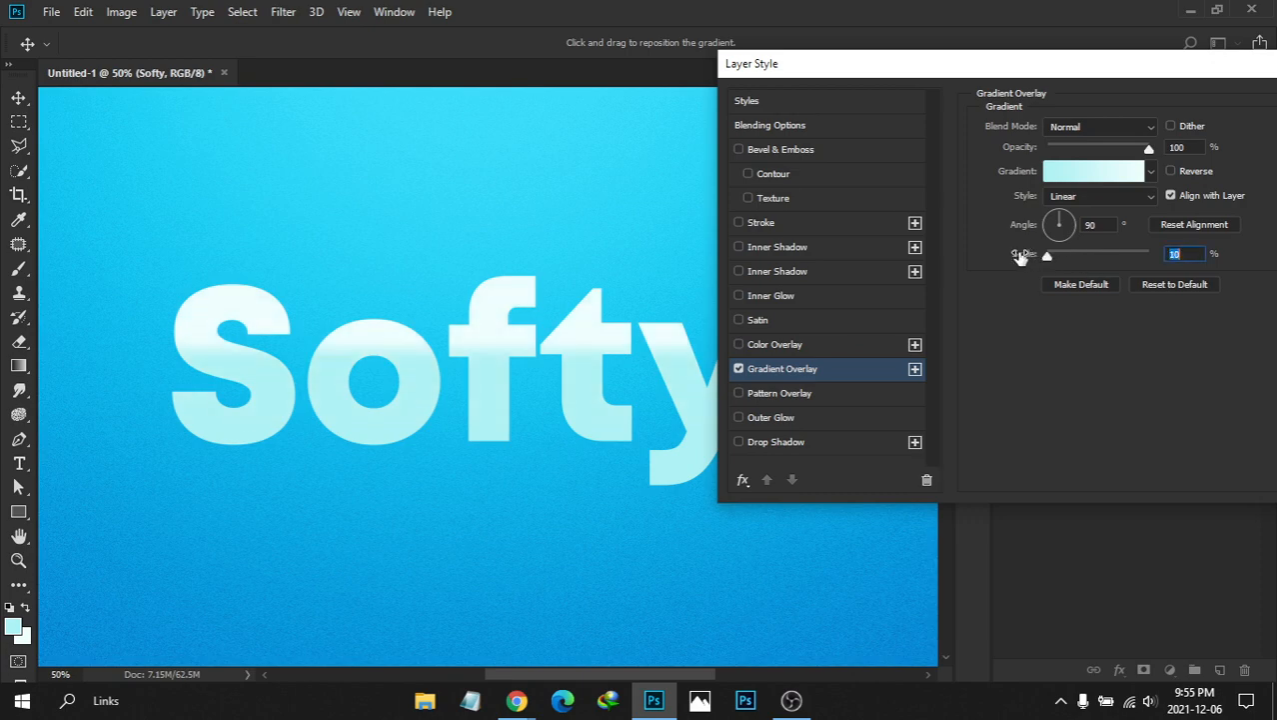
left_click_drag(487, 351, 478, 382)
mouse_move(1050, 259)
left_mouse_down()
mouse_move(1153, 259)
mouse_move(1040, 260)
left_mouse_up()
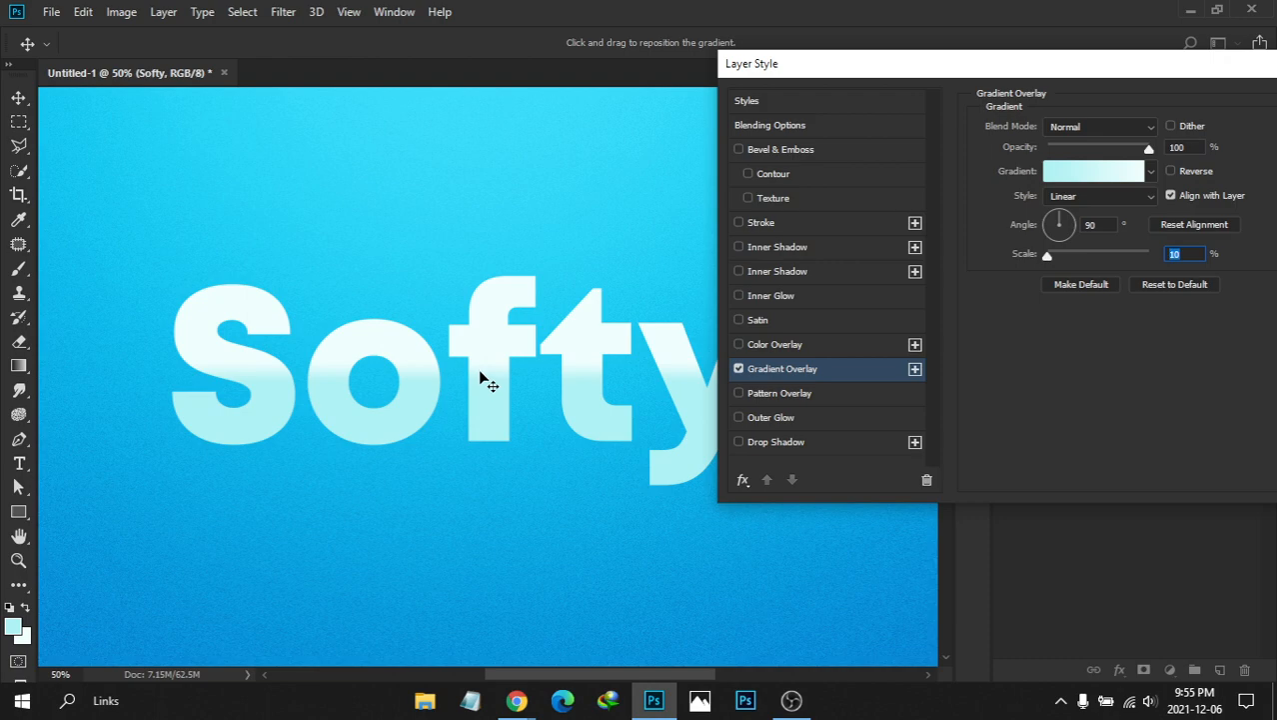
left_click_drag(967, 67, 926, 80)
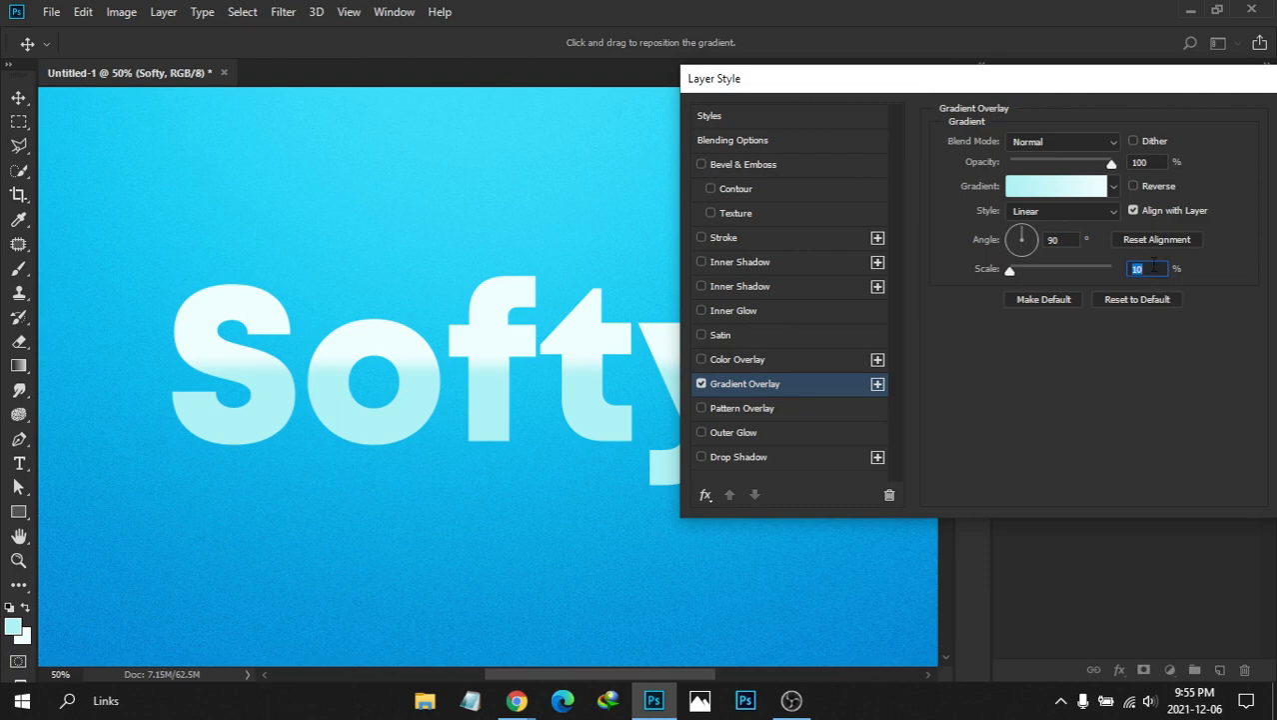
type("70")
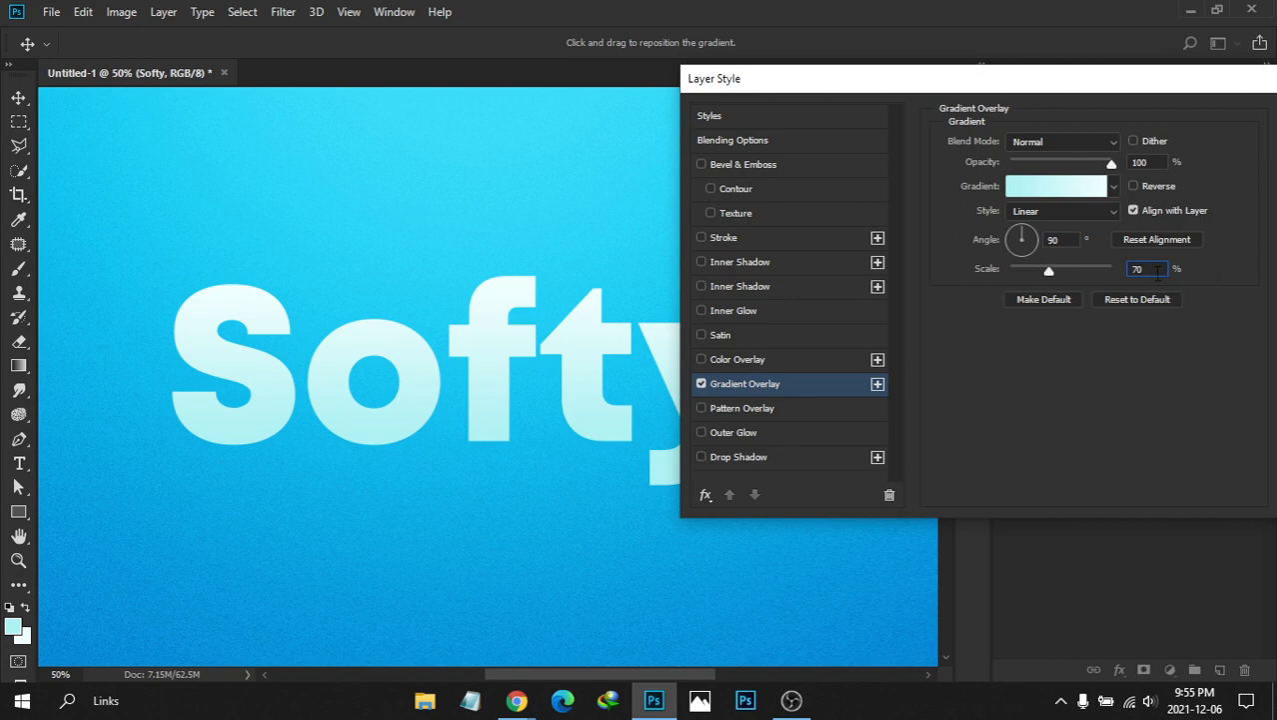
type("80")
left_click_drag(921, 86, 1016, 95)
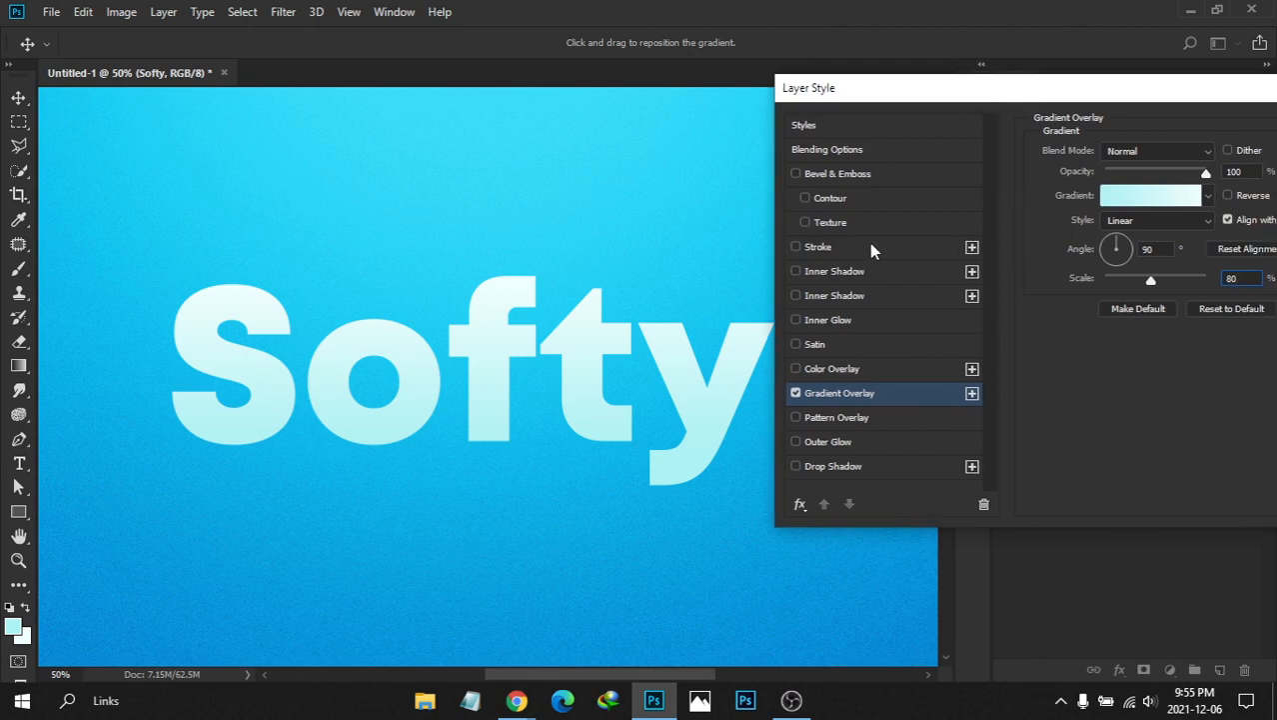
left_click_drag(921, 84, 900, 86)
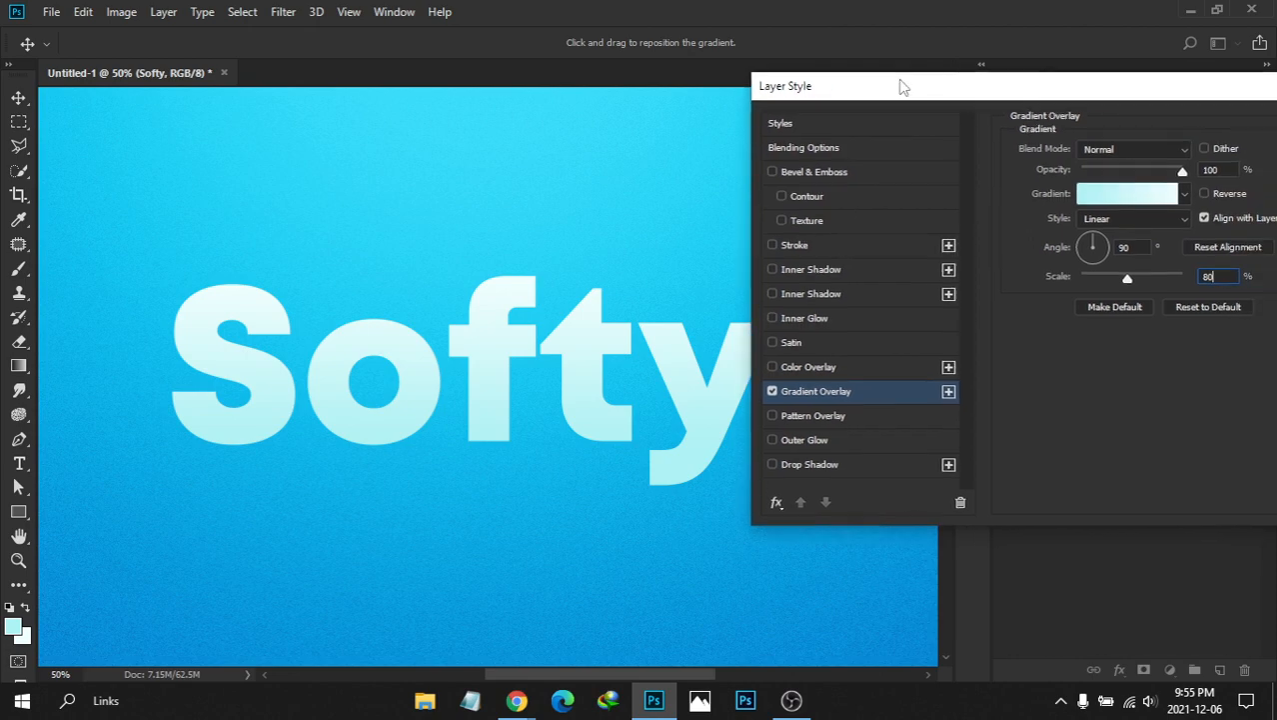
Enable Bevel & Emboss on the Softy layer
left_click(824, 174)
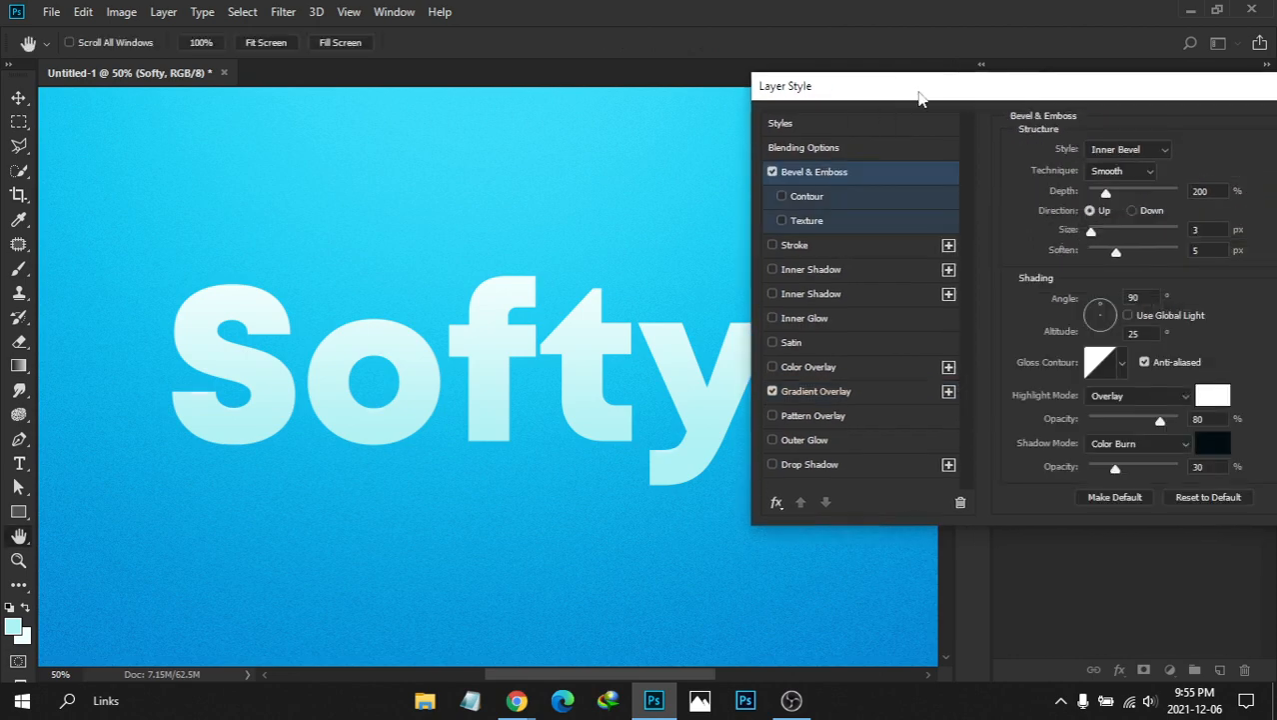
left_click_drag(921, 100, 847, 92)
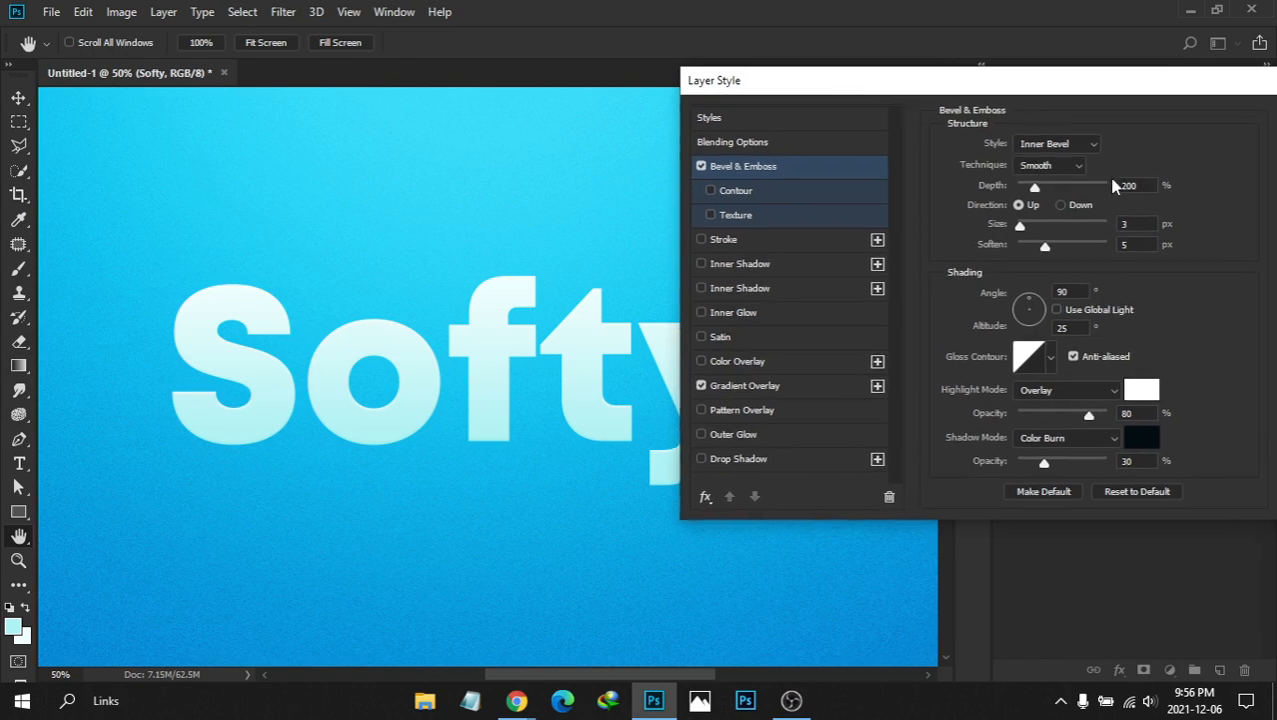
Try a bevel with depth 100%, size 0 px, soften 1 px, altitude 30° and Screen highlight mode at 50% opacity
left_click_drag(1145, 185, 1098, 183)
type("100")
left_click_drag(1046, 247, 1016, 227)
double_click(1079, 331)
type("30")
left_click(1065, 390)
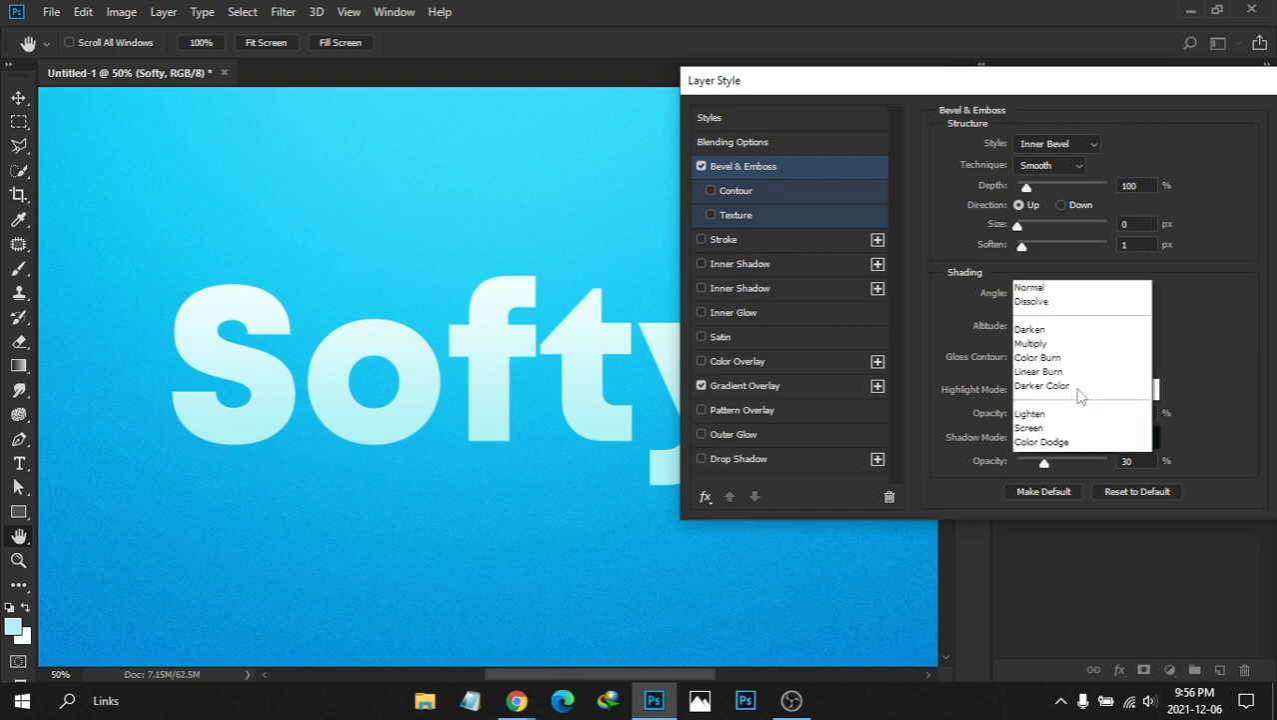
left_click(1039, 148)
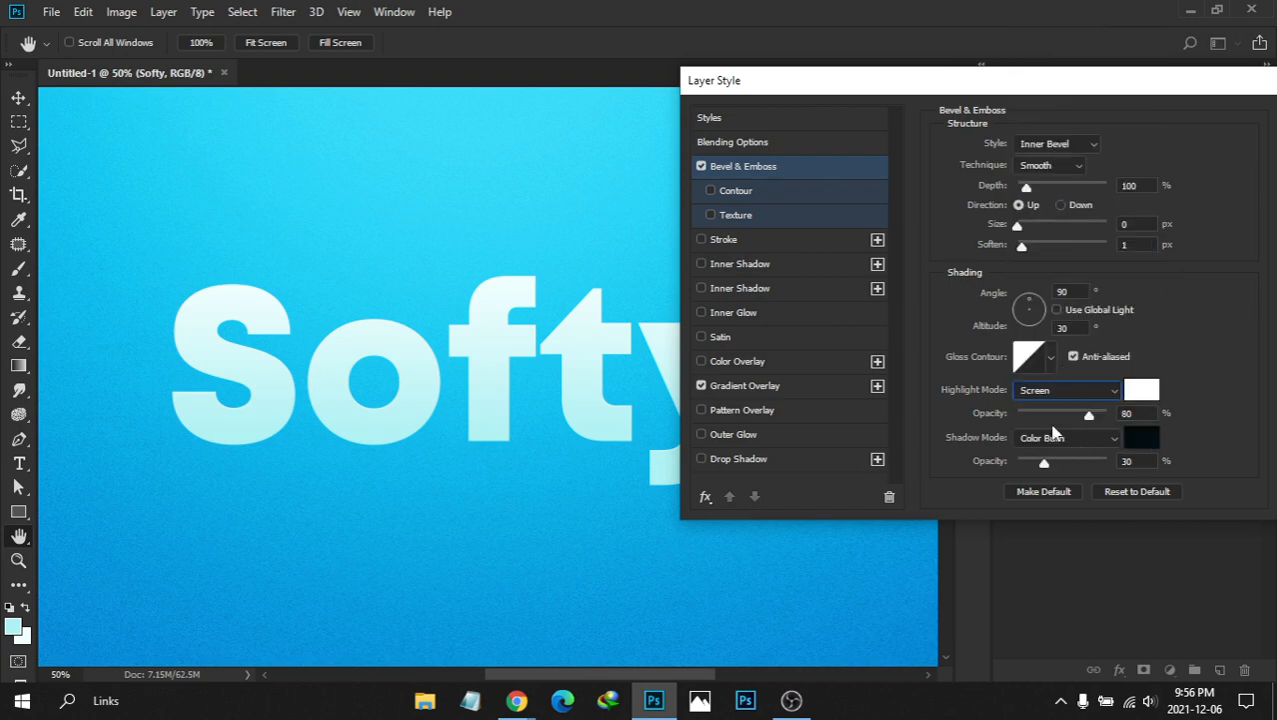
left_click_drag(919, 80, 659, 51)
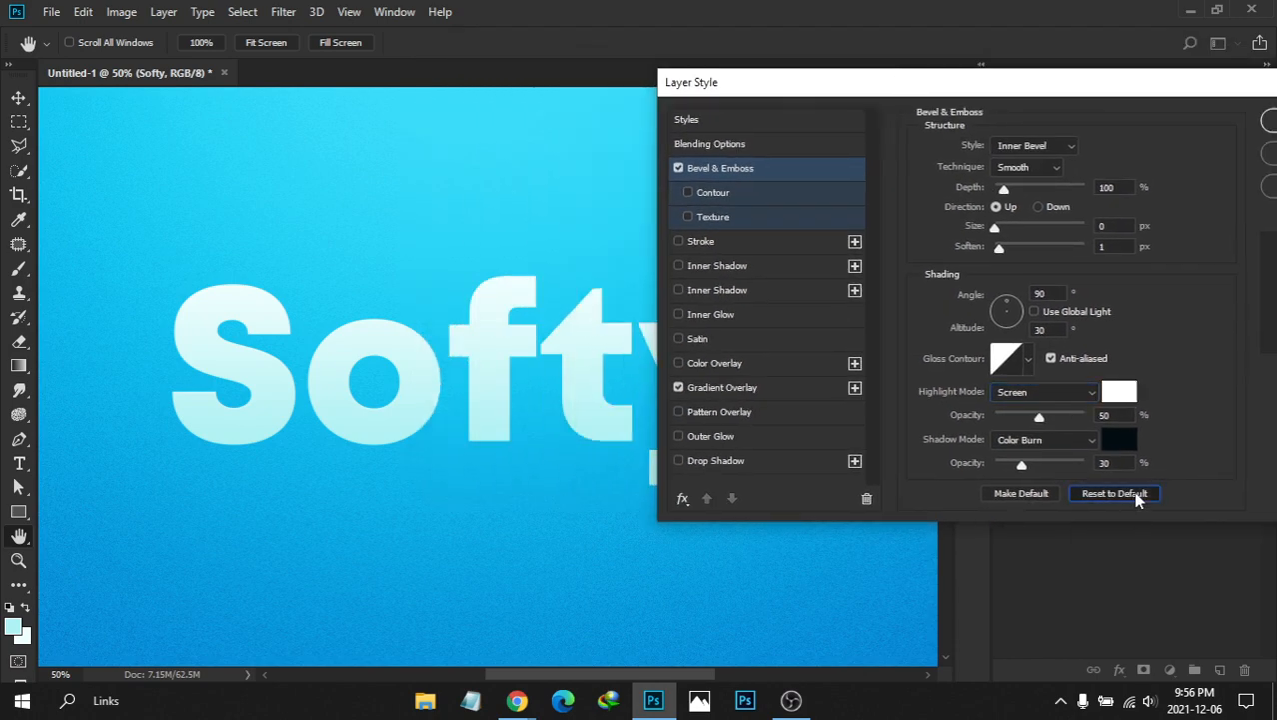
Reset the Bevel & Emboss settings to their defaults
left_click(1114, 492)
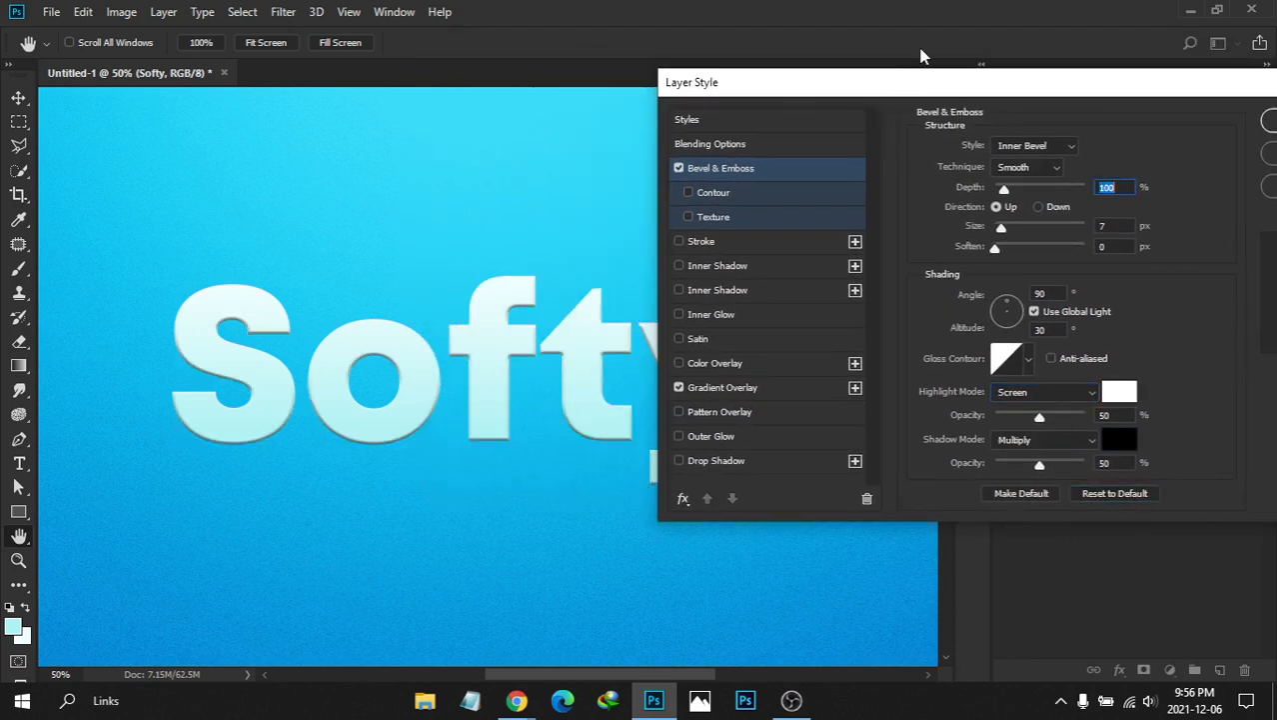
Try an Inner Bevel with Smooth technique on the Softy layer, comparing depths of 150% and 200%
left_click_drag(862, 89, 926, 93)
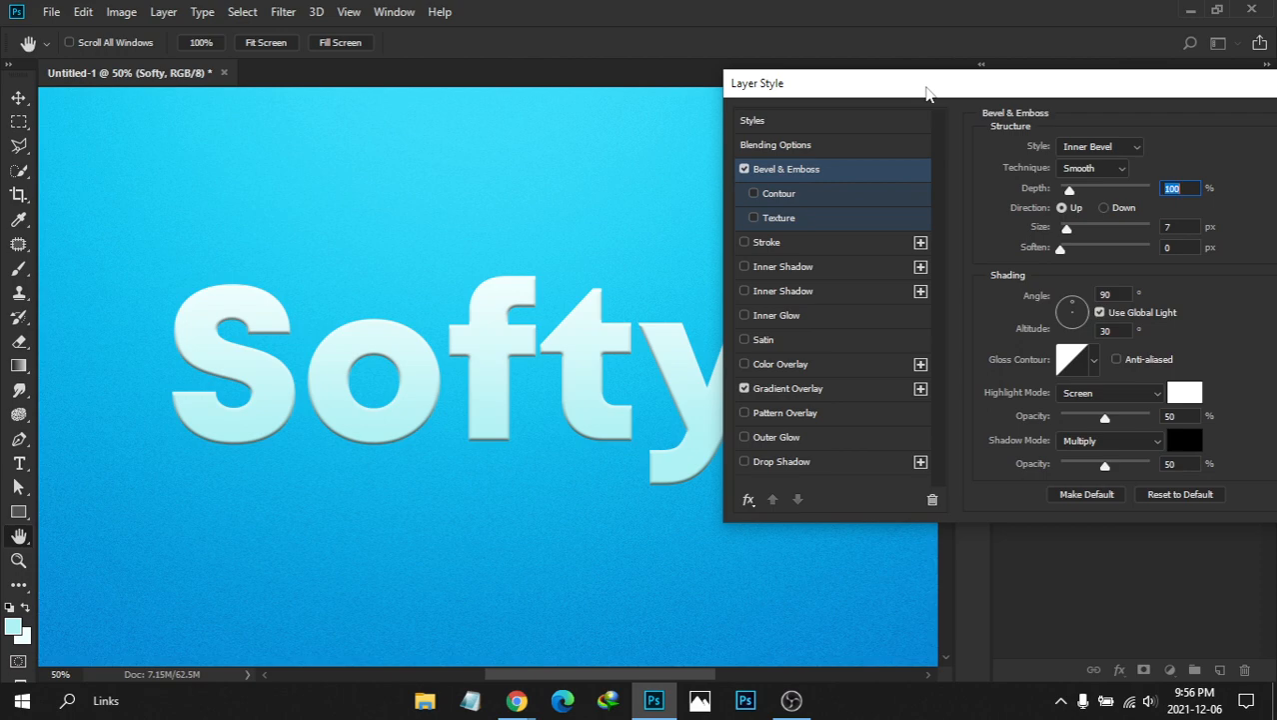
left_click(1082, 150)
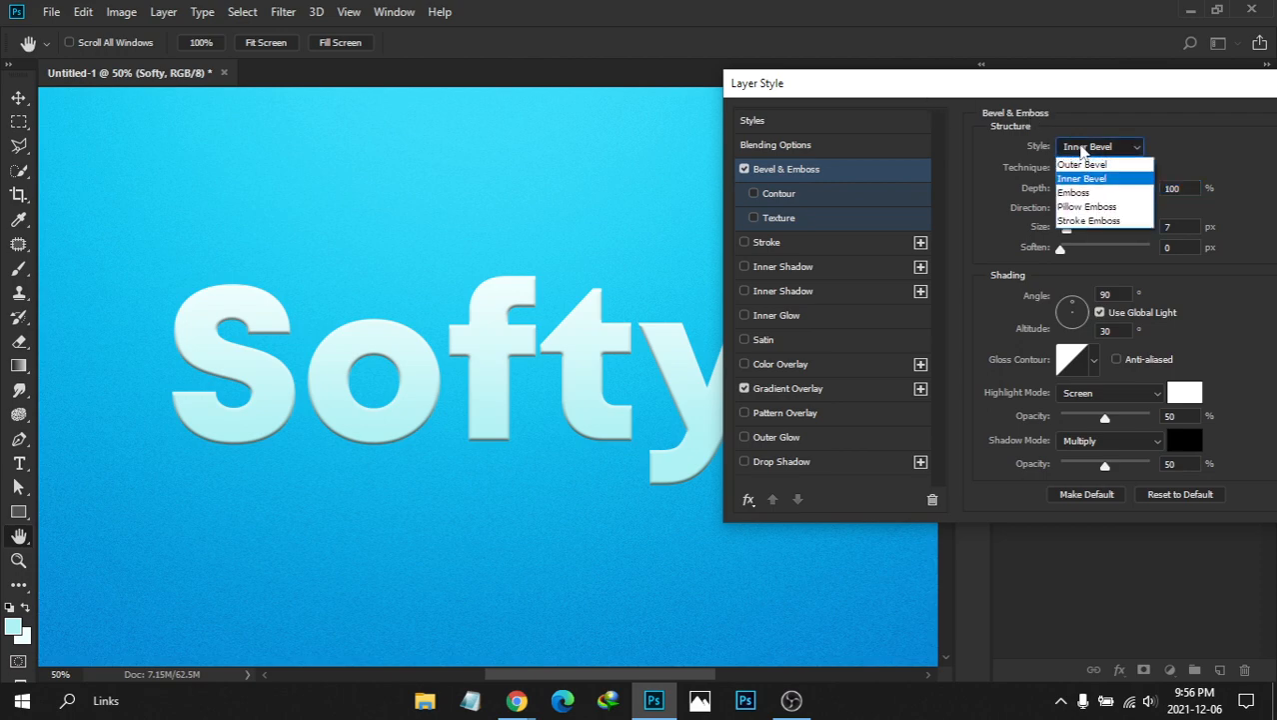
left_click(1082, 179)
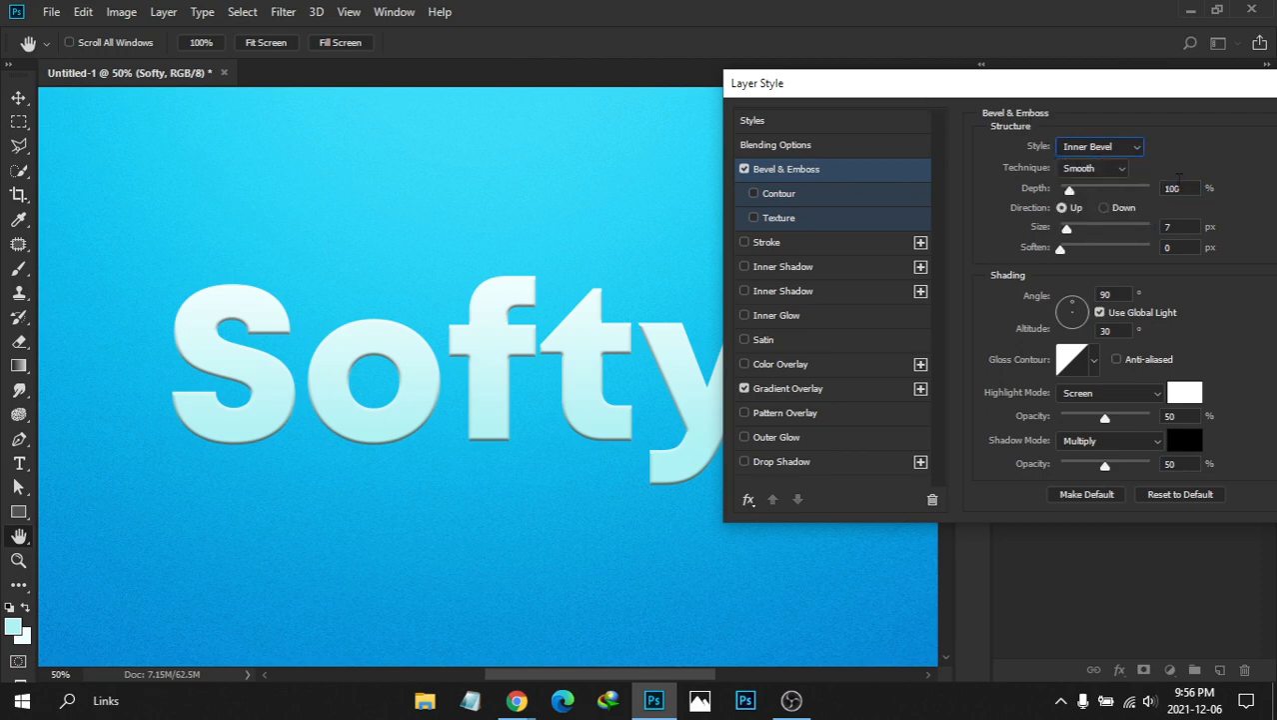
left_click(1087, 170)
left_click(1087, 186)
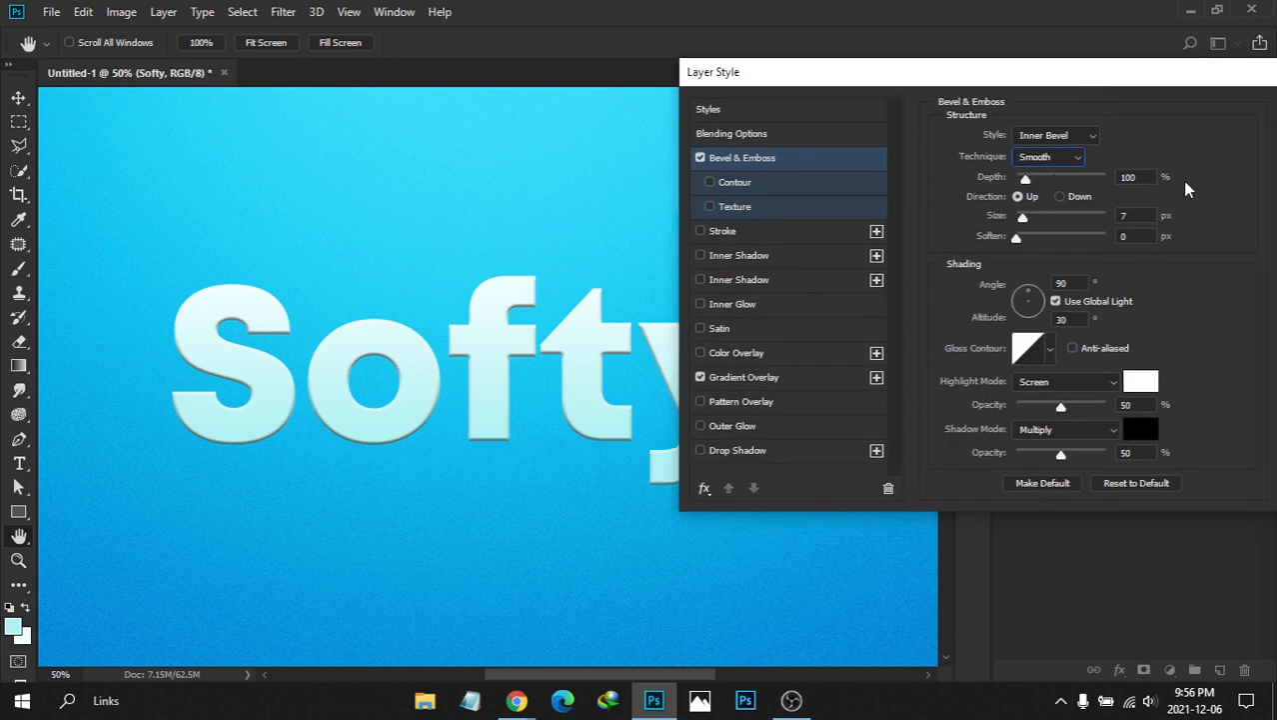
left_click(1127, 177)
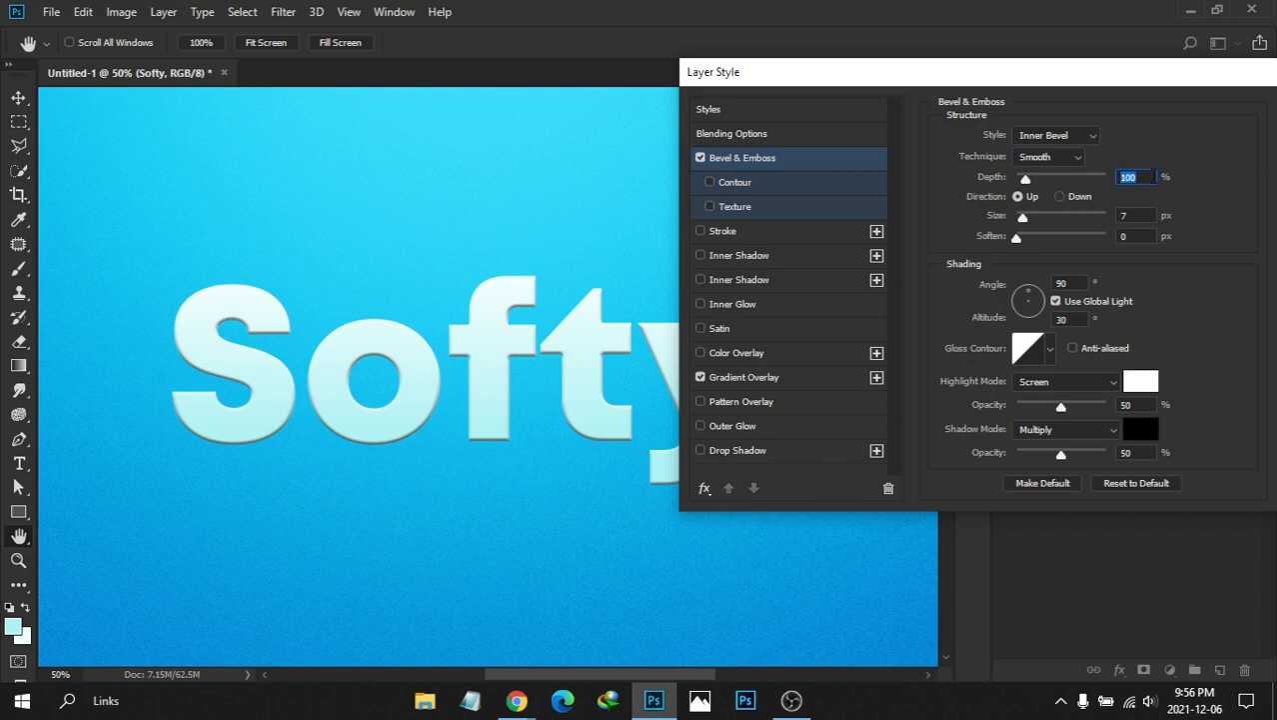
type("200")
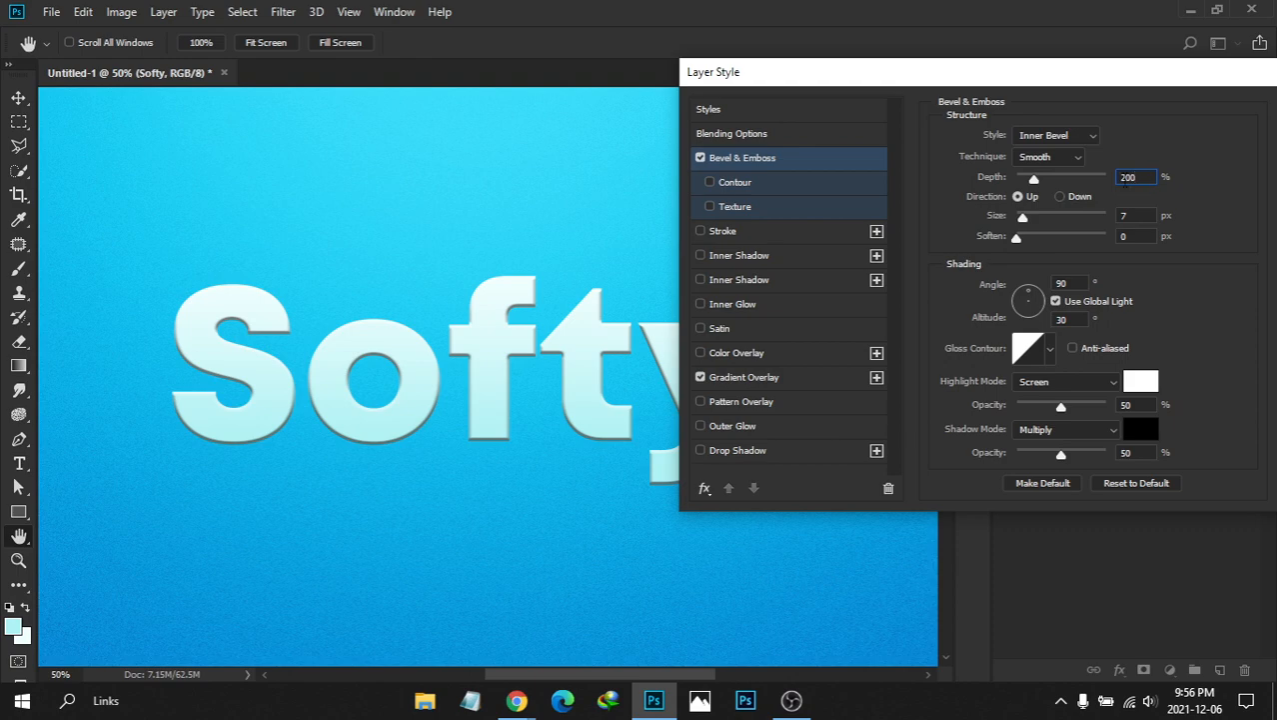
double_click(1127, 177)
type("150")
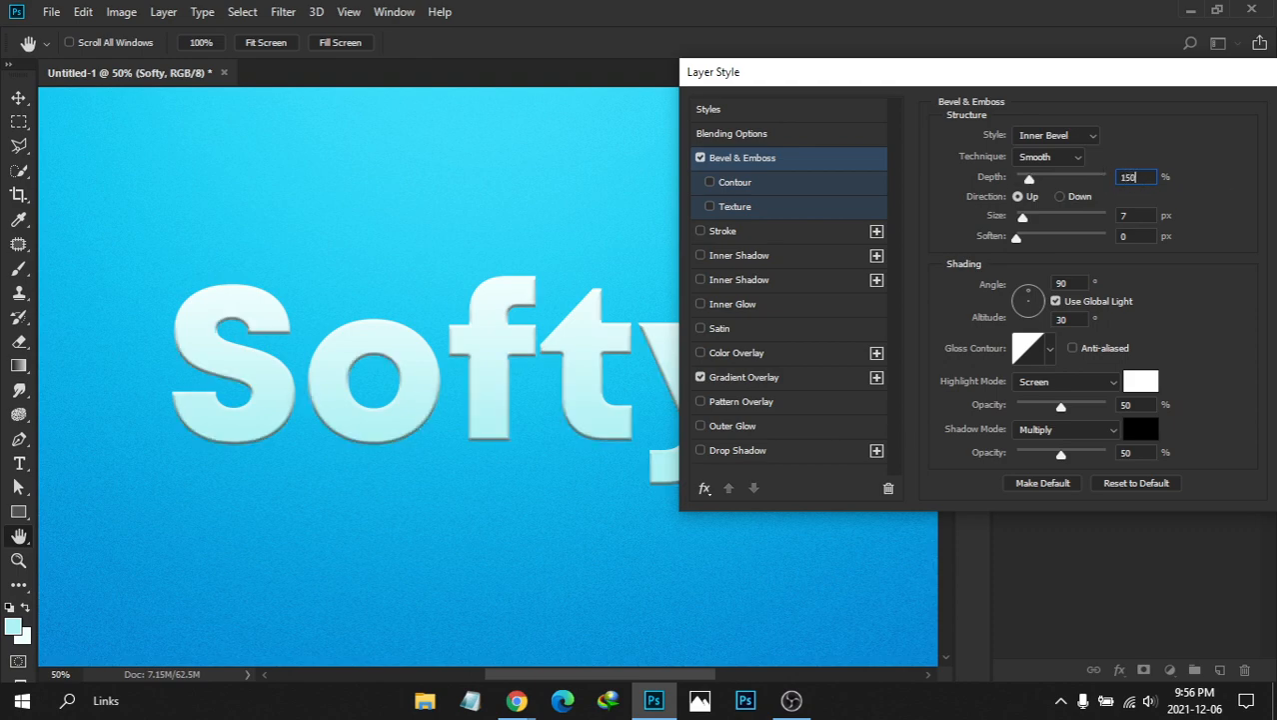
double_click(1146, 177)
type("200")
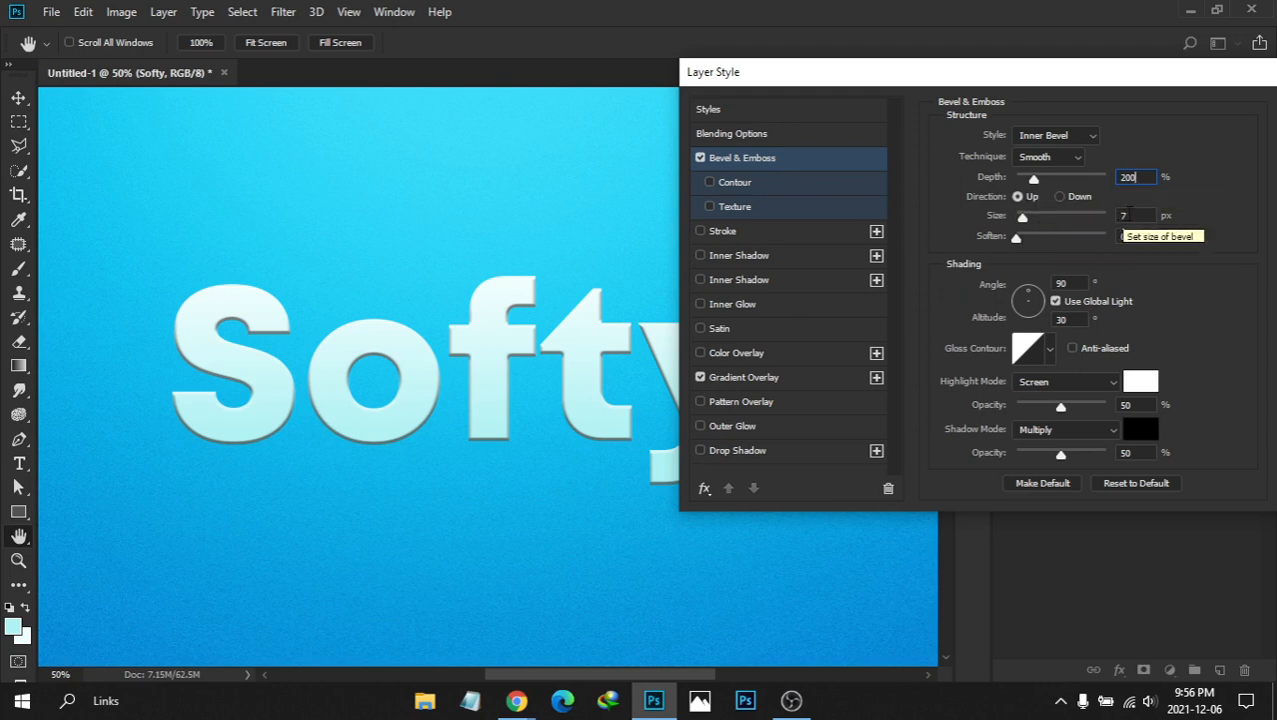
Try a bevel size of 4 px with 5 px soften, and cancel all pending layer style changes
left_click(1132, 215)
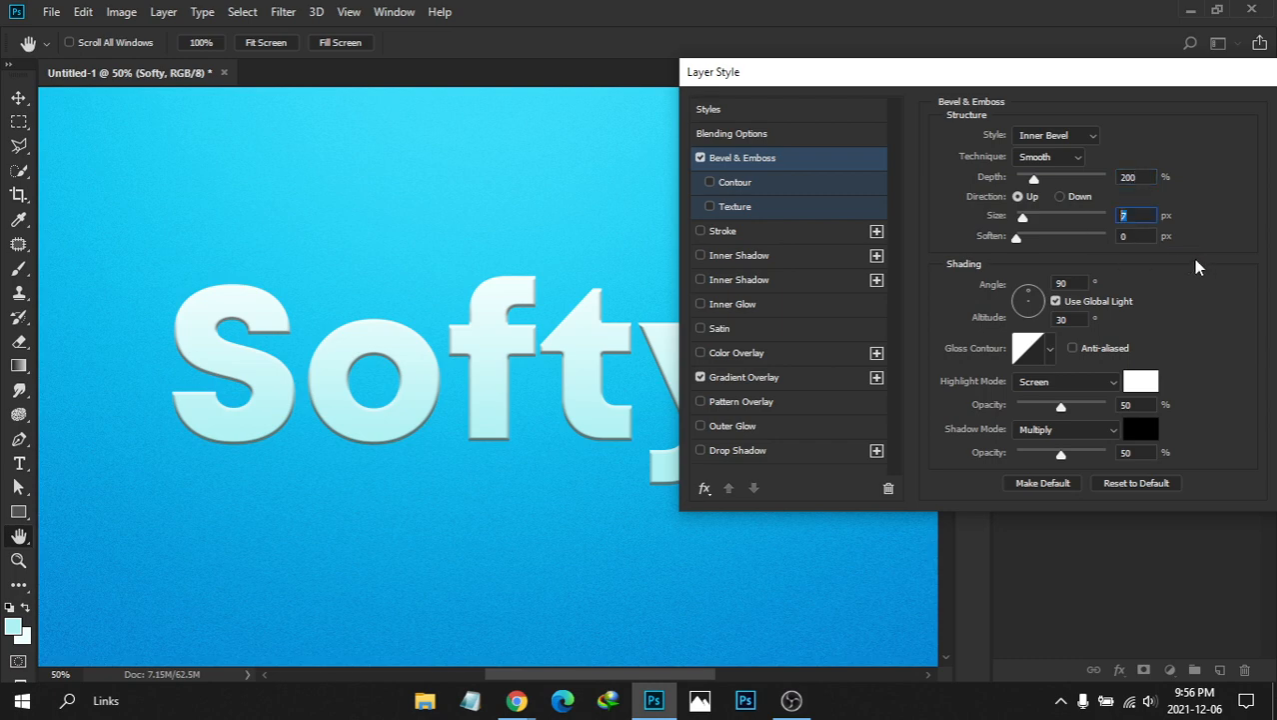
type("4")
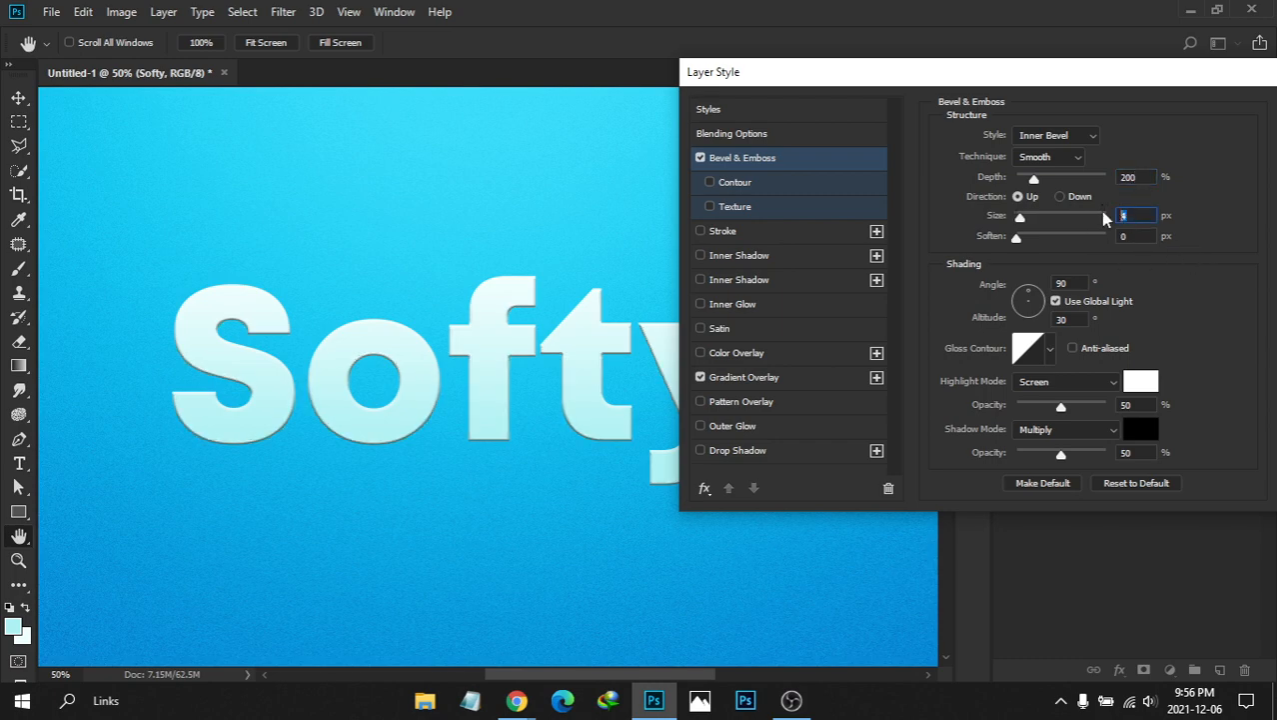
type("3")
type("4")
left_click_drag(1017, 240, 1046, 240)
left_click_drag(1121, 80, 1030, 82)
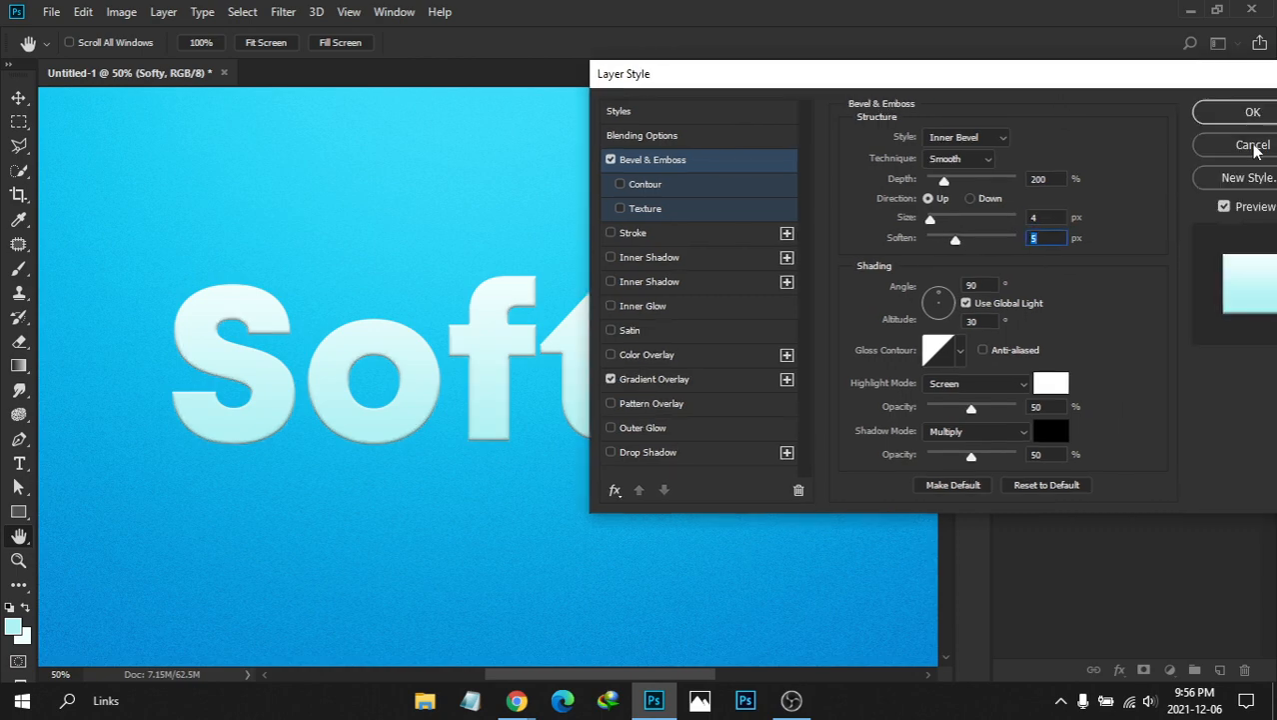
left_click(1252, 145)
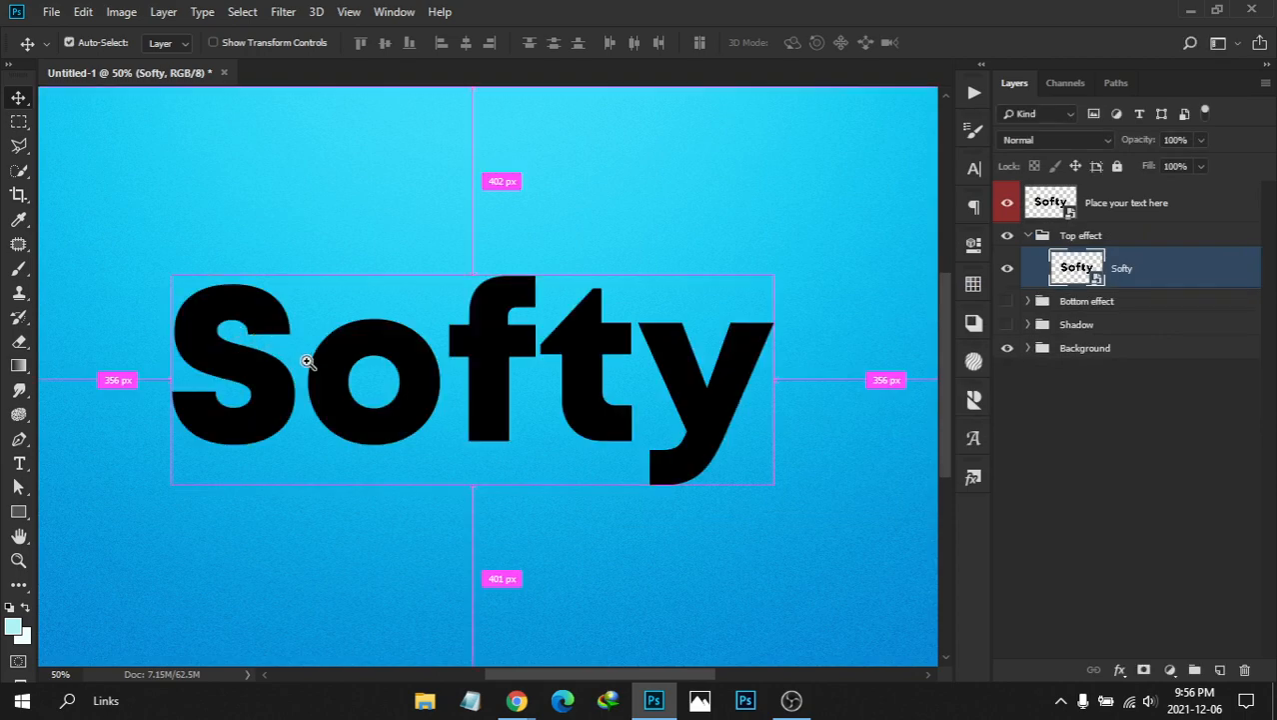
Reopen the Softy layer's styles and enable a Gradient Overlay using the Foreground to Background preset
left_click_drag(307, 361, 350, 332)
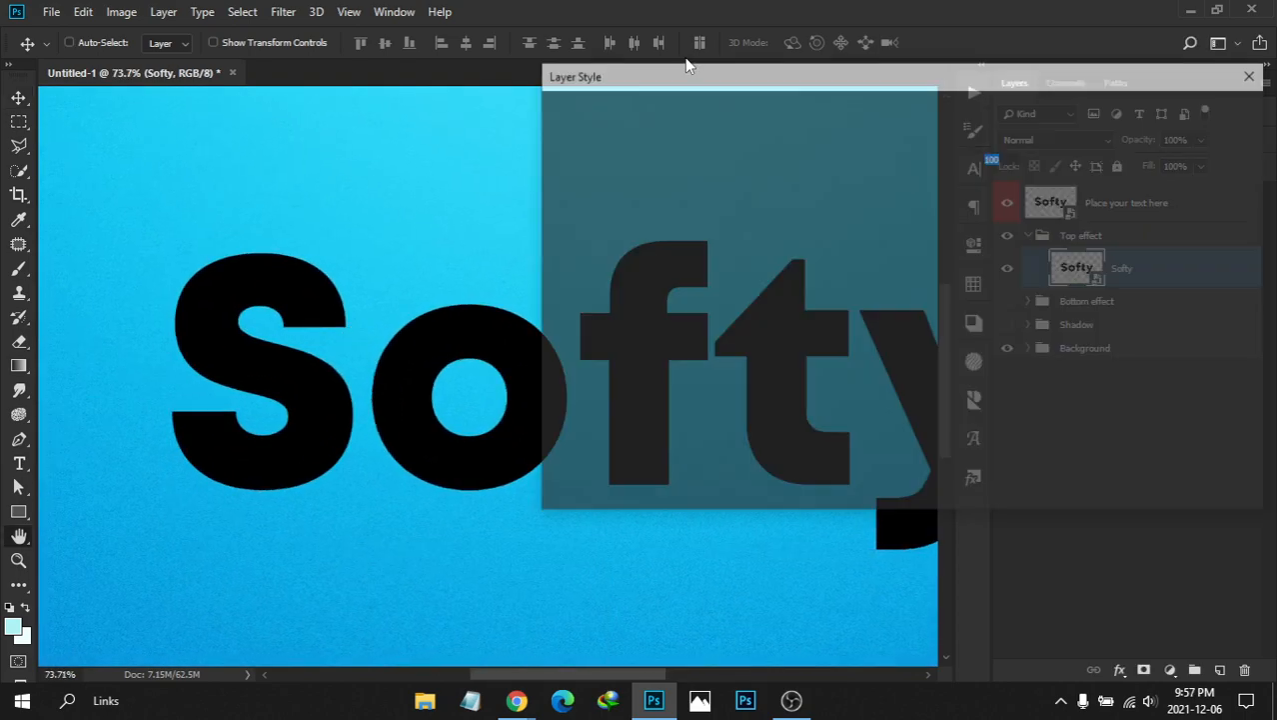
left_click(612, 380)
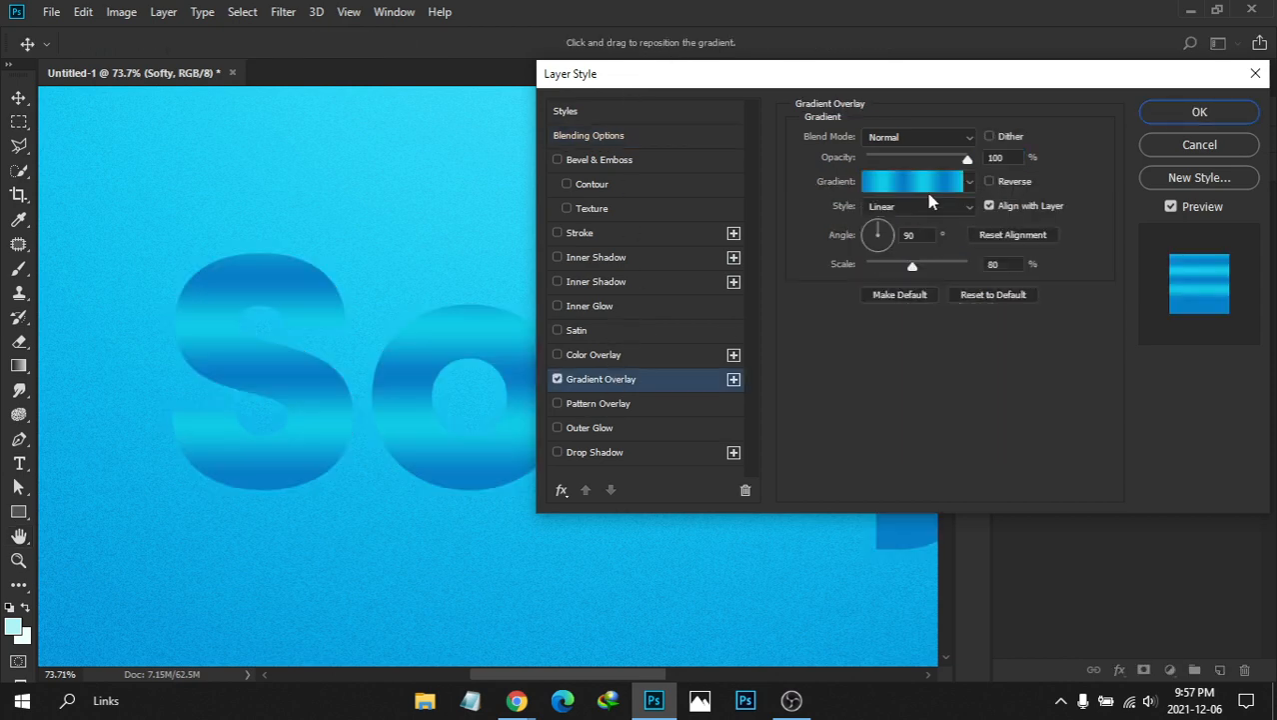
left_click(926, 183)
left_click(879, 150)
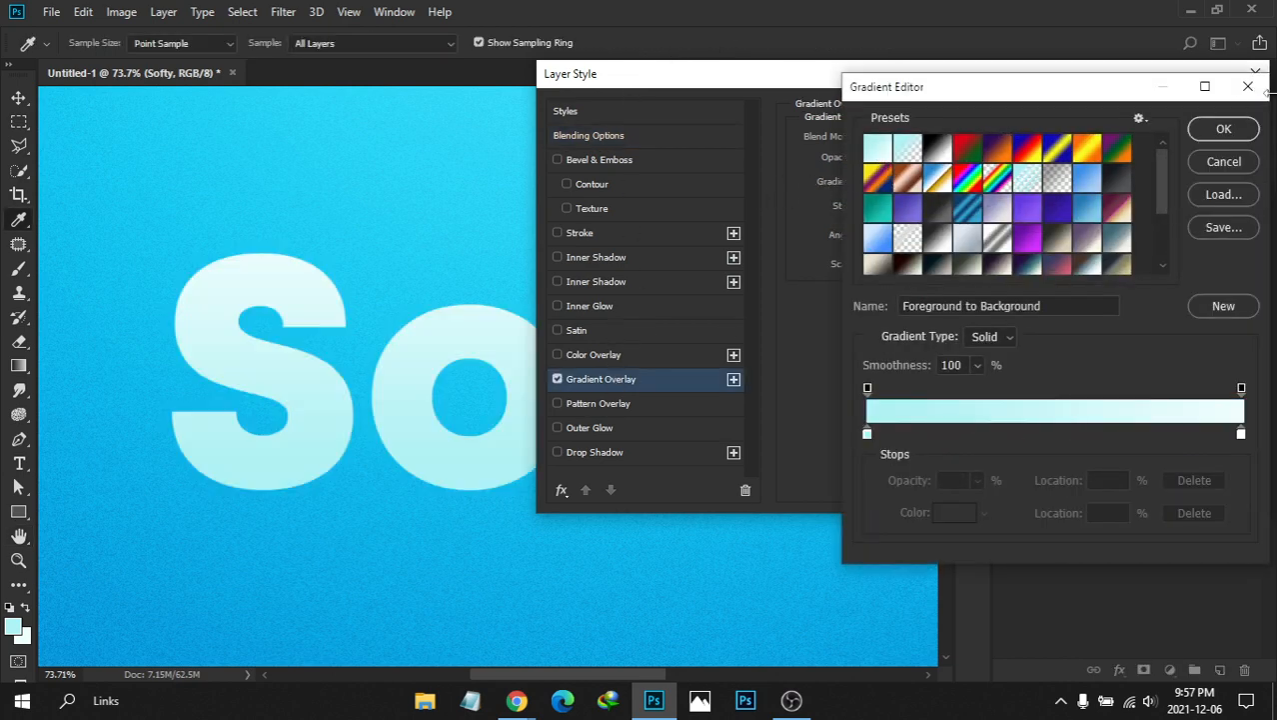
left_click(1228, 132)
Enable Bevel & Emboss with a size of 4 px and soften of 8 px
left_click_drag(736, 75, 806, 86)
left_click(883, 192)
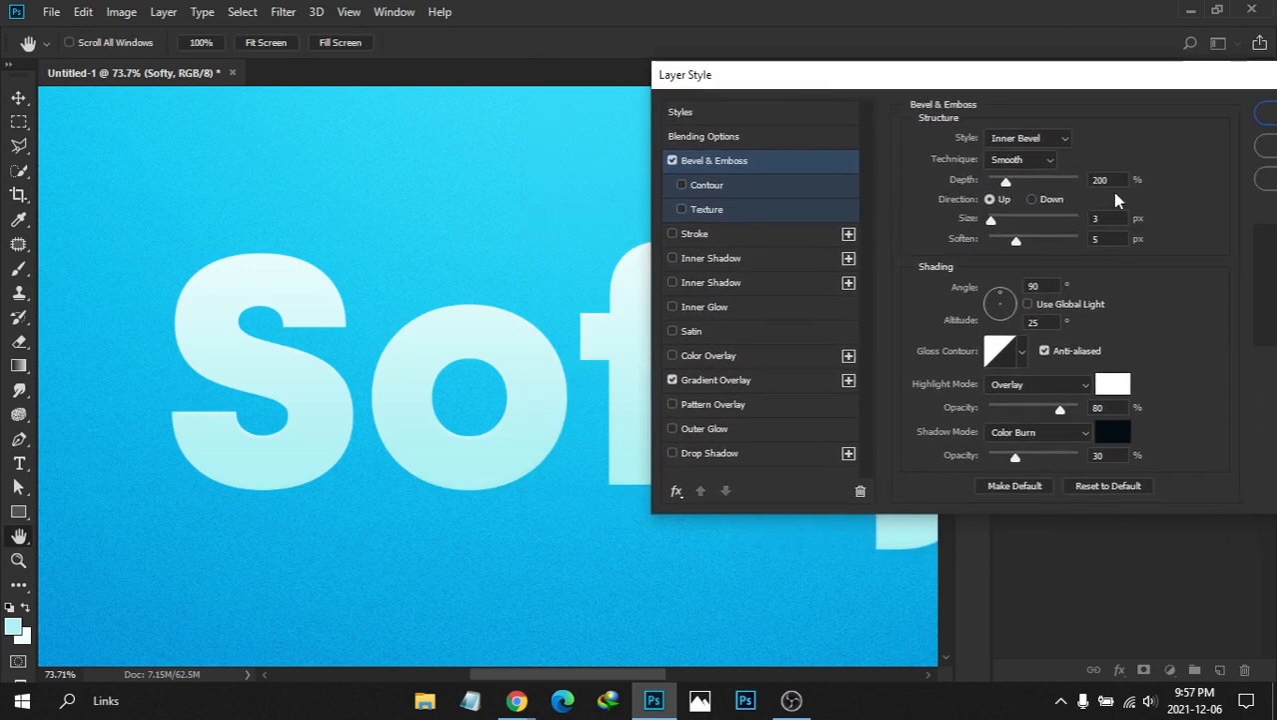
left_click(1113, 219)
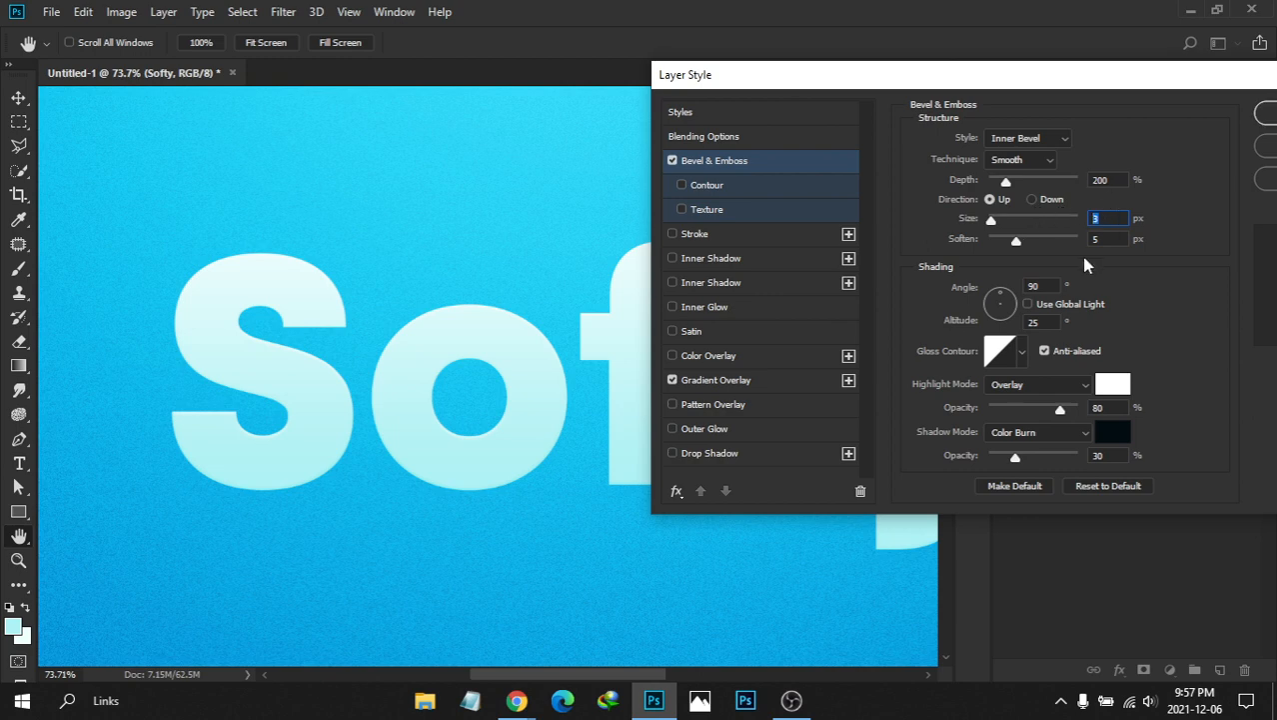
type("4")
key("Tab")
type("8")
Try Color Dodge, Screen and Lighter Color as the bevel's highlight mode, raising the highlight opacity to 100%
left_click(1041, 386)
left_click(1019, 163)
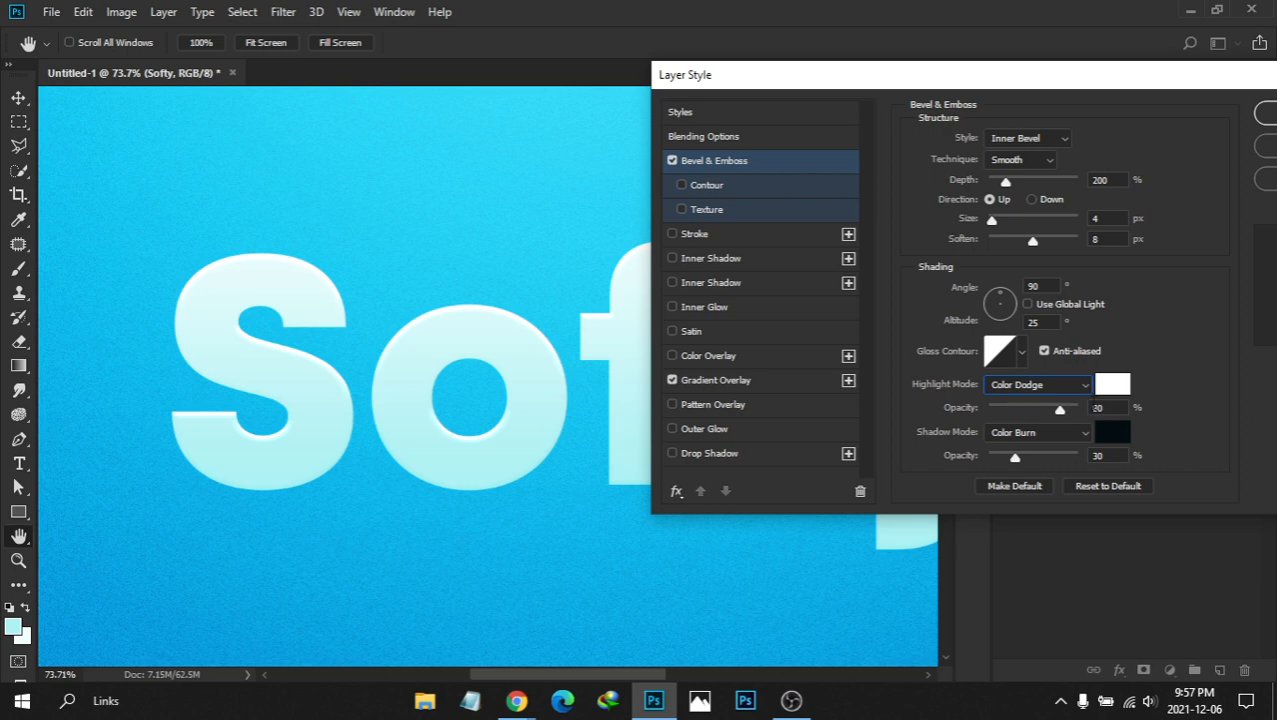
left_click(1045, 385)
left_click(1034, 145)
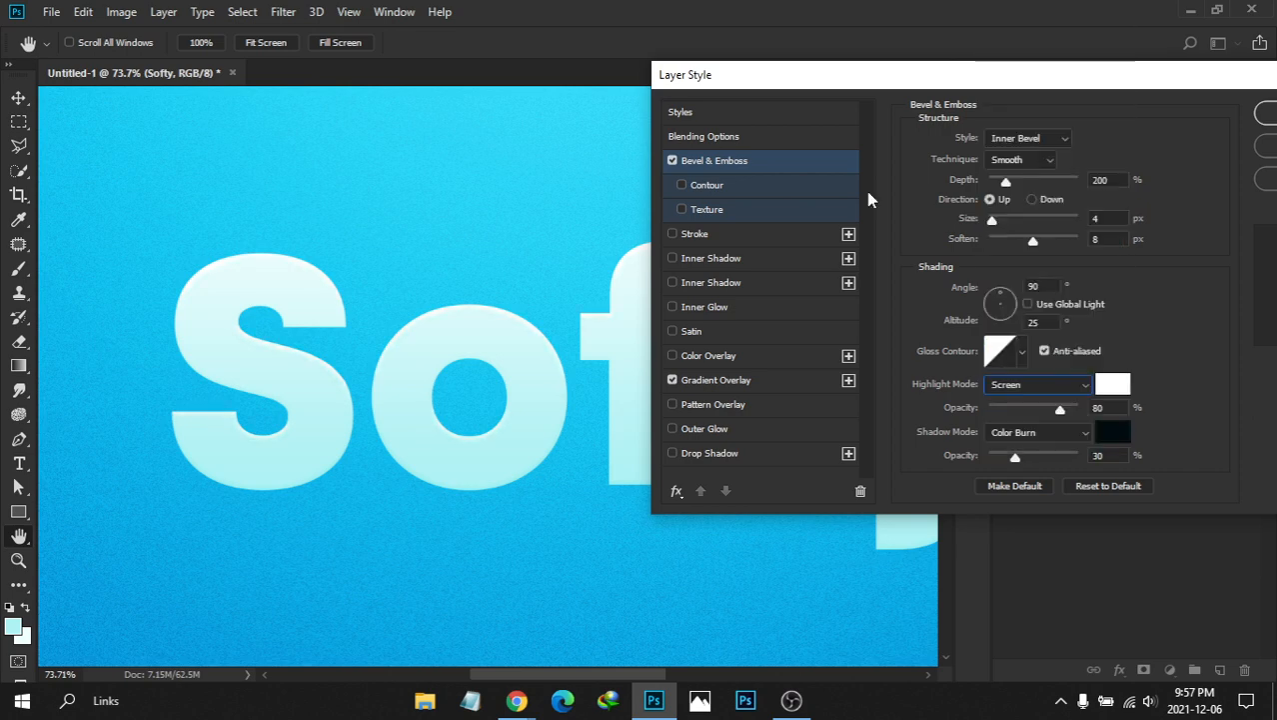
left_click(1063, 409)
left_click(1031, 381)
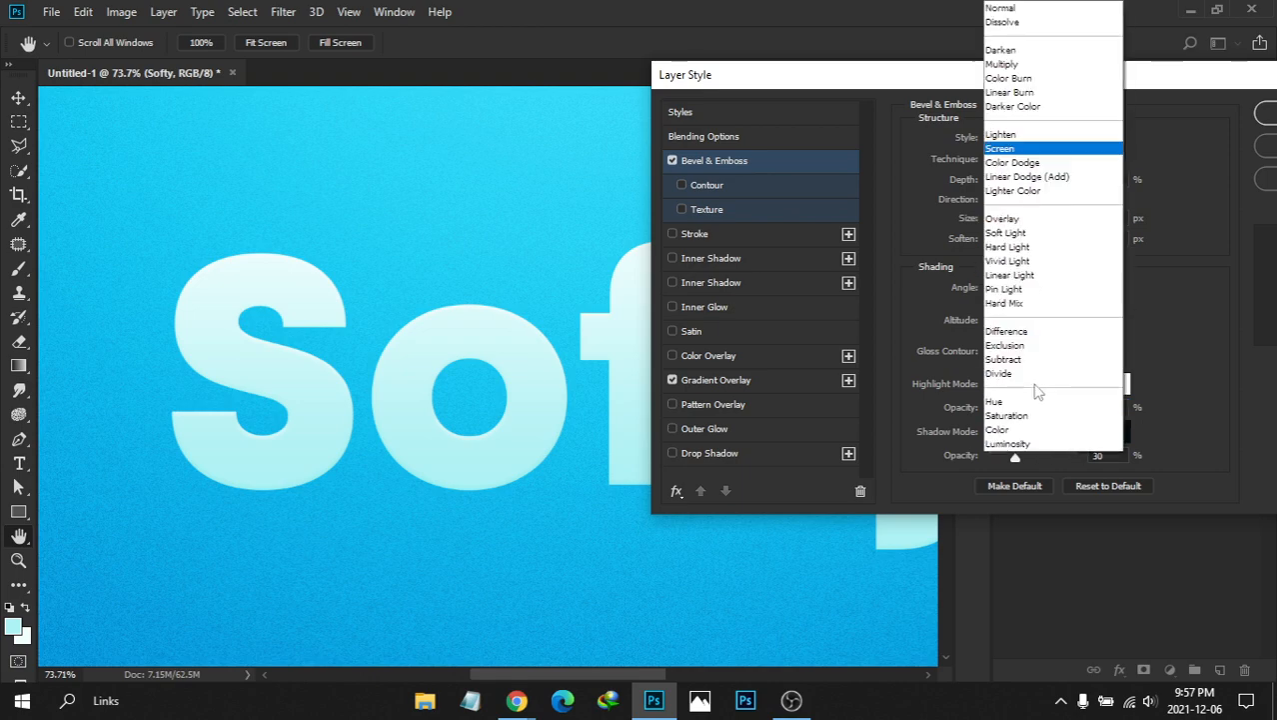
left_click(1029, 163)
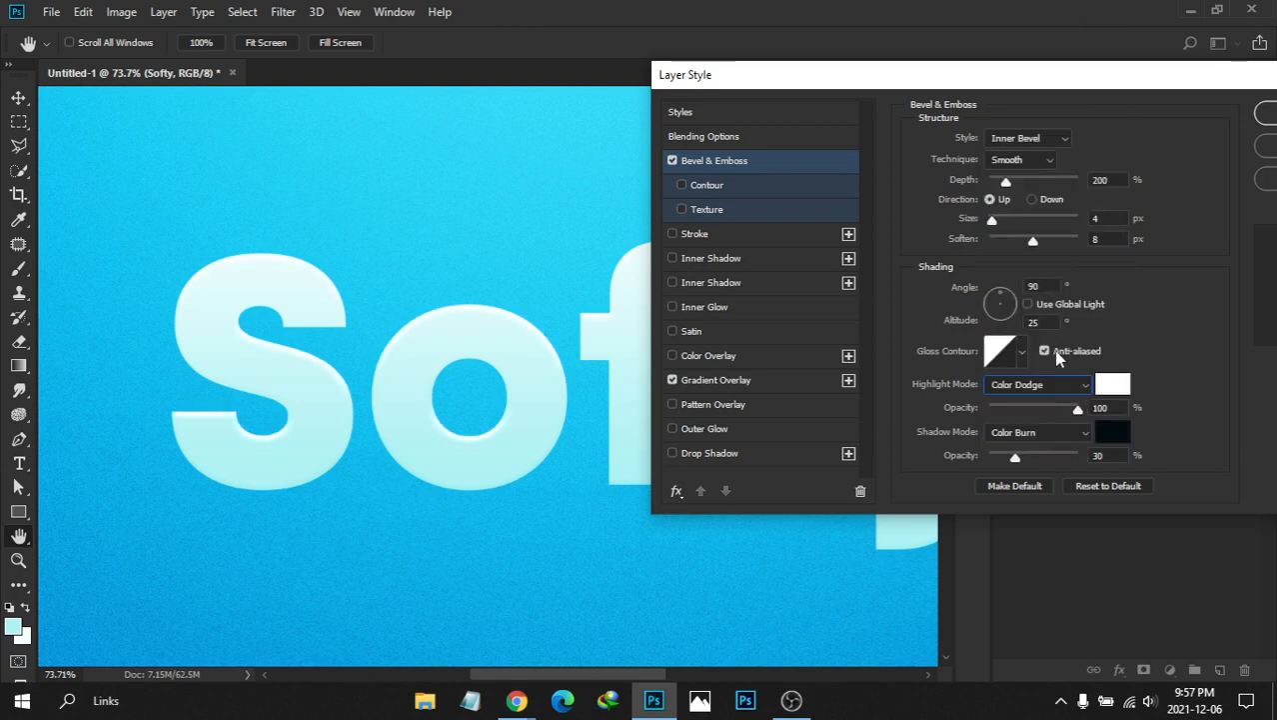
left_click(1045, 380)
left_click(1037, 191)
Set the bevel's highlight mode to Color Dodge at 40% opacity
left_click(1040, 384)
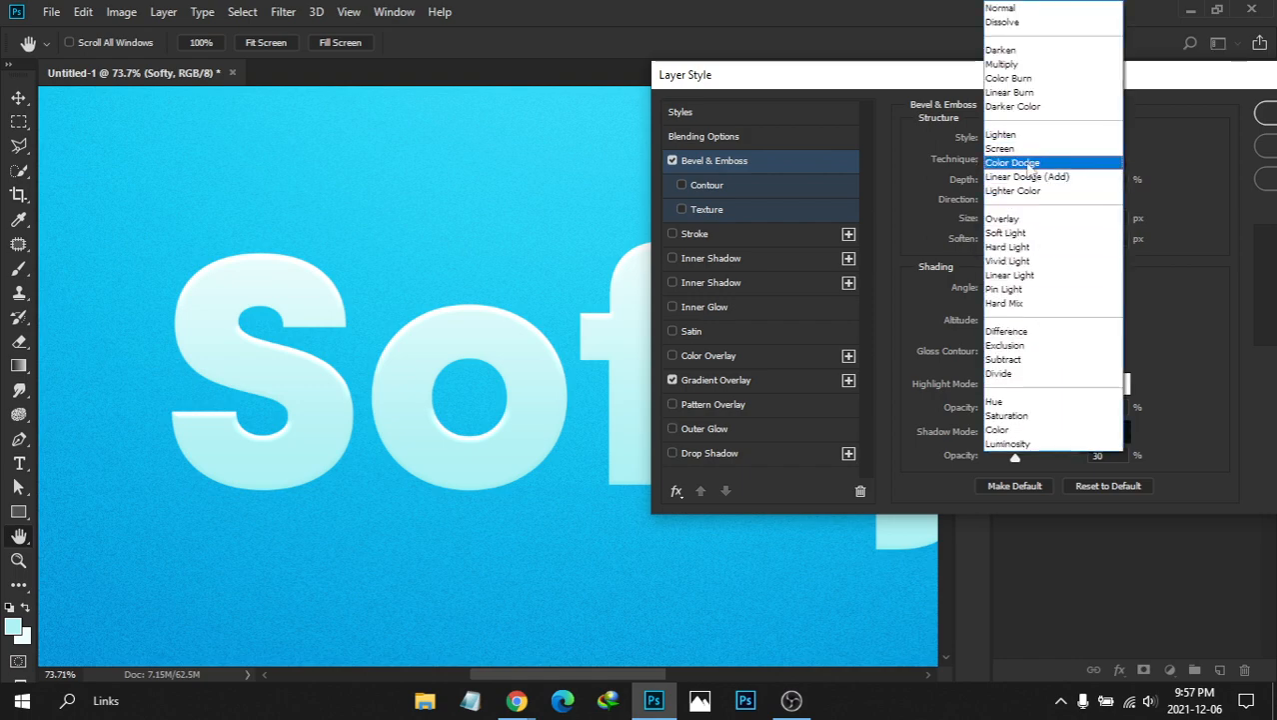
left_click(1030, 163)
left_click_drag(1105, 408, 1056, 402)
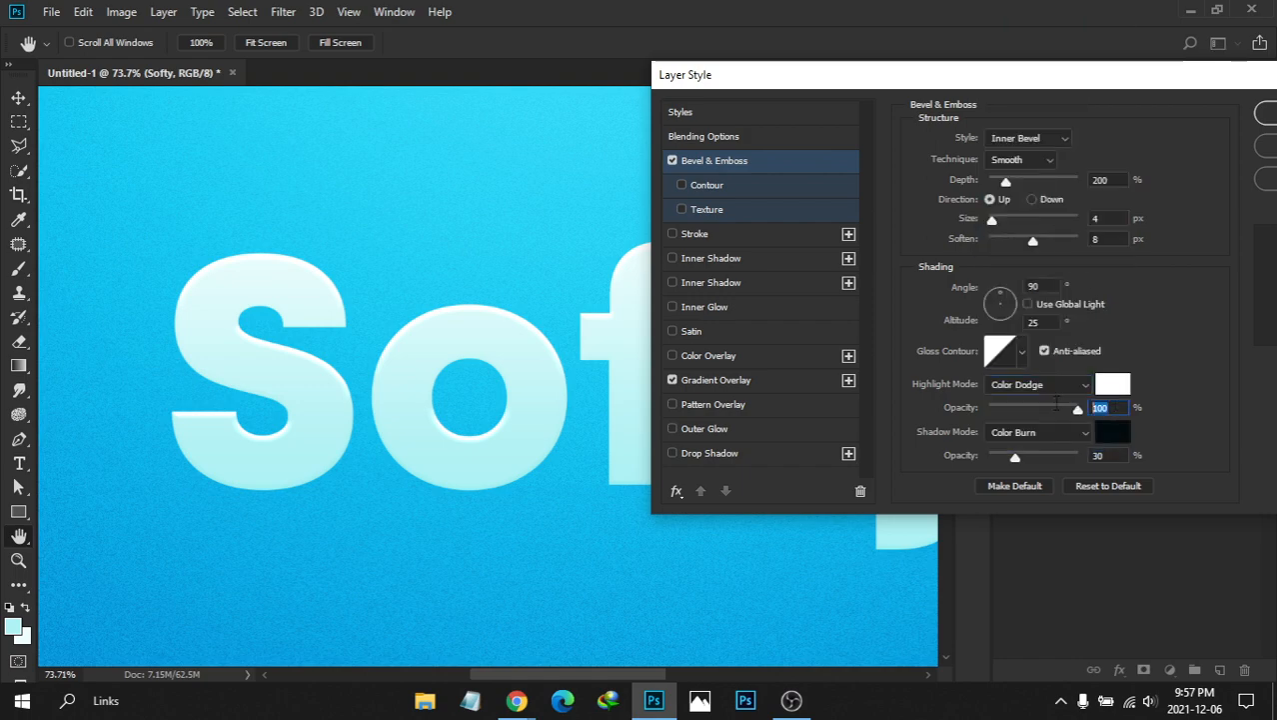
type("50")
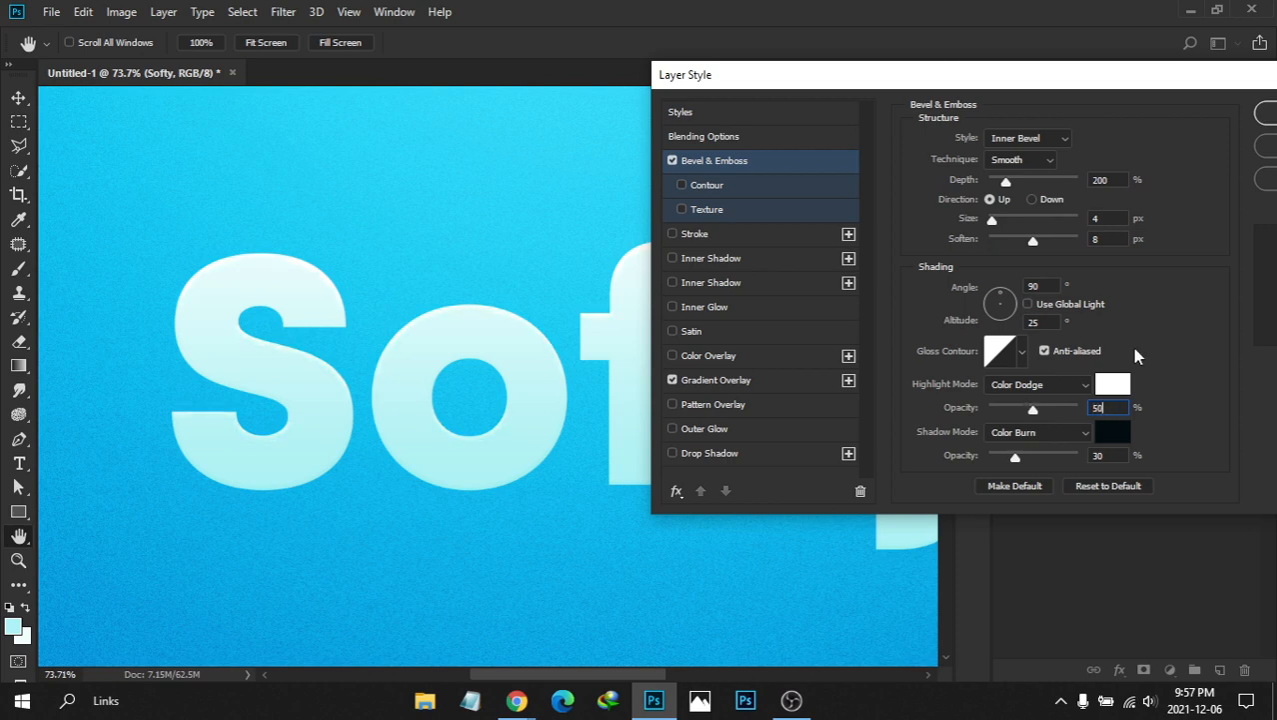
left_click_drag(1106, 408, 1057, 401)
type("40")
Try Normal as the bevel's shadow mode, and settle on Multiply
left_click(1030, 434)
left_click(1030, 432)
left_click(1030, 434)
left_click(1002, 8)
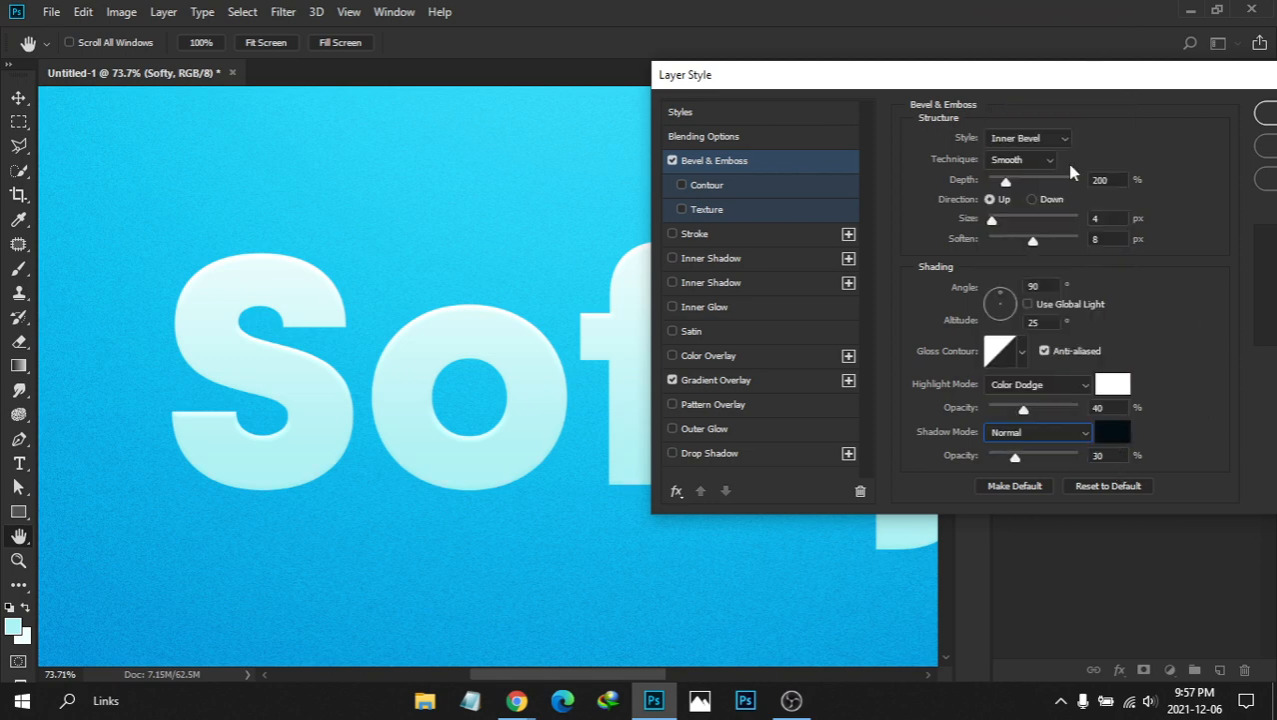
left_click(1031, 431)
left_click(1005, 64)
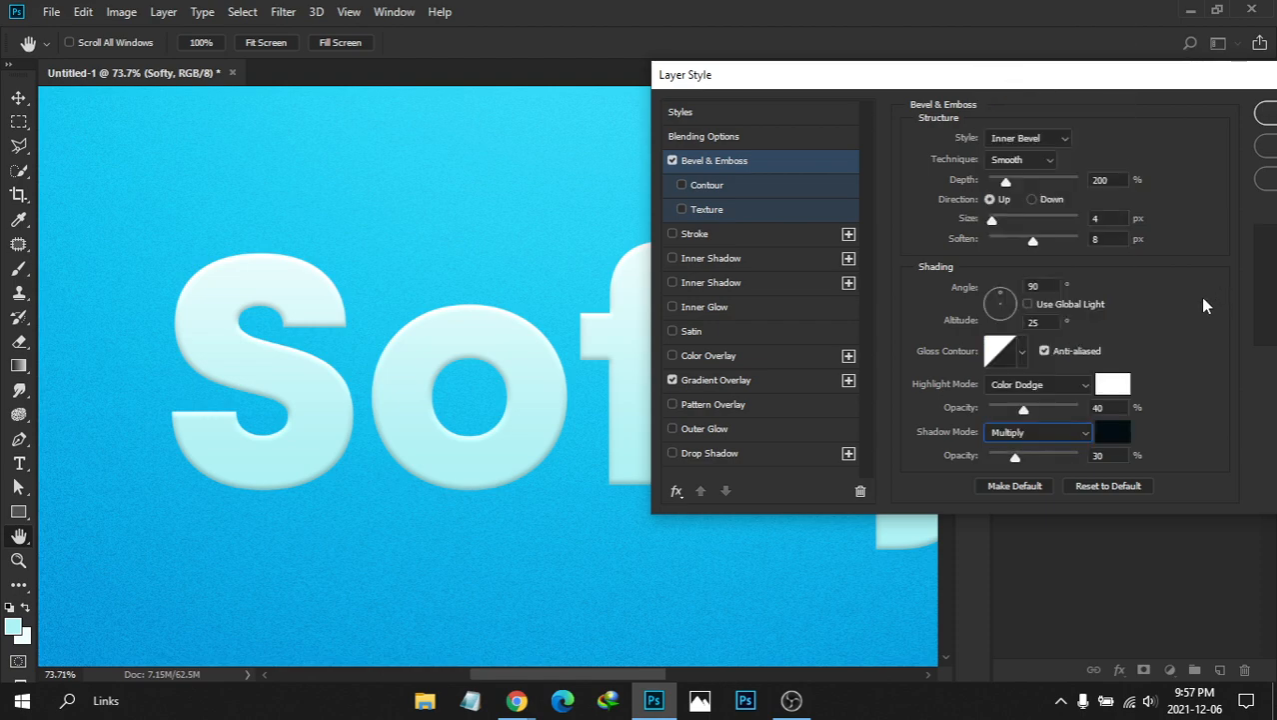
Try bevel light altitudes of 30°, 70° and 5°
left_click(987, 285)
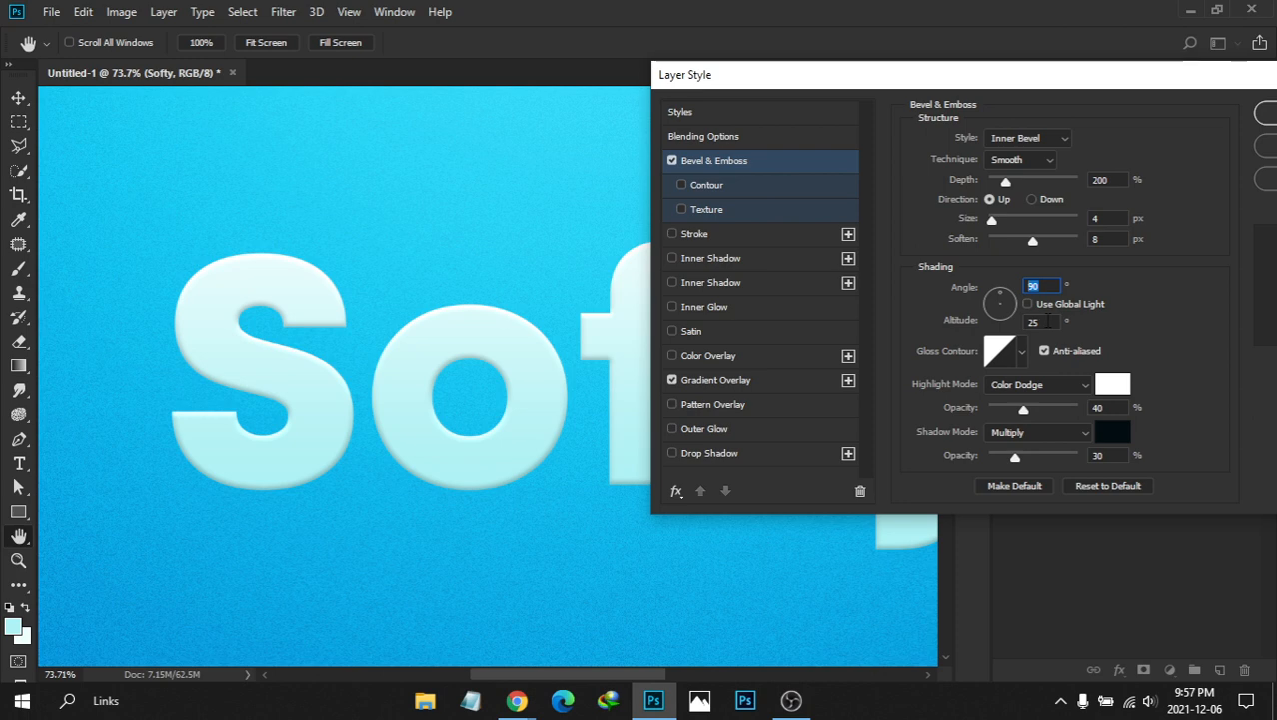
left_click(997, 317)
type("30")
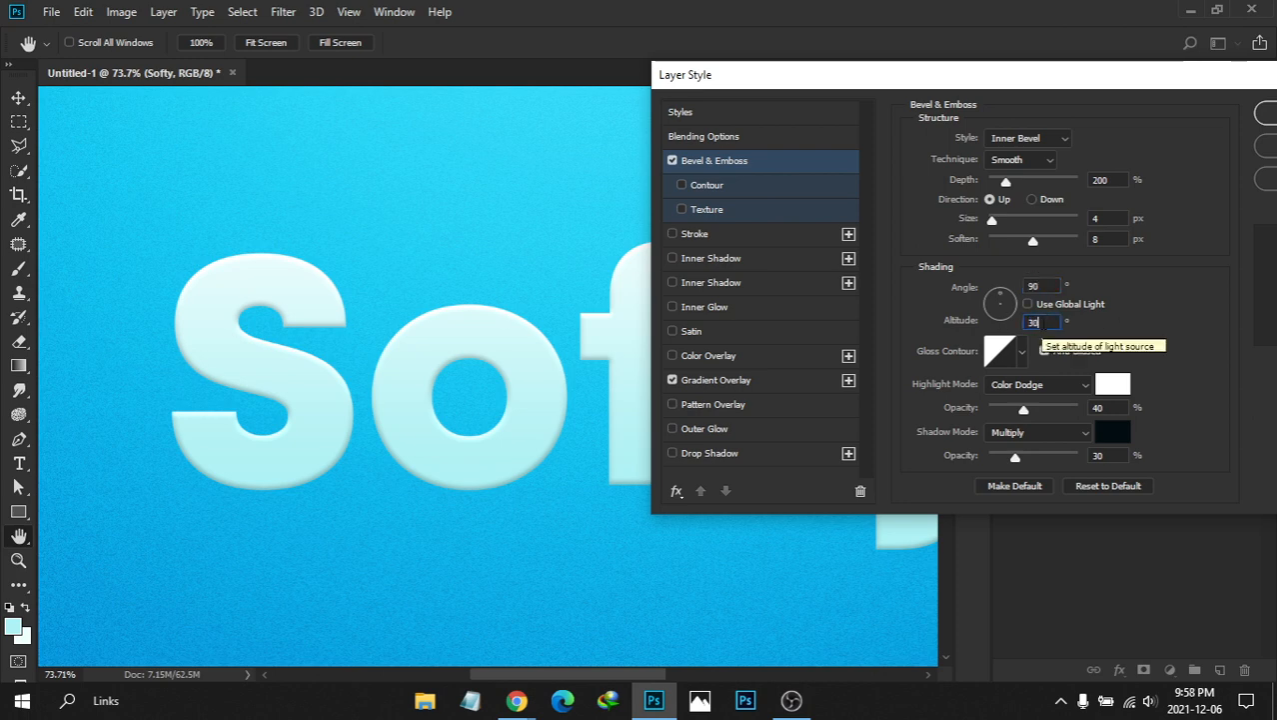
left_click_drag(1044, 323, 1023, 323)
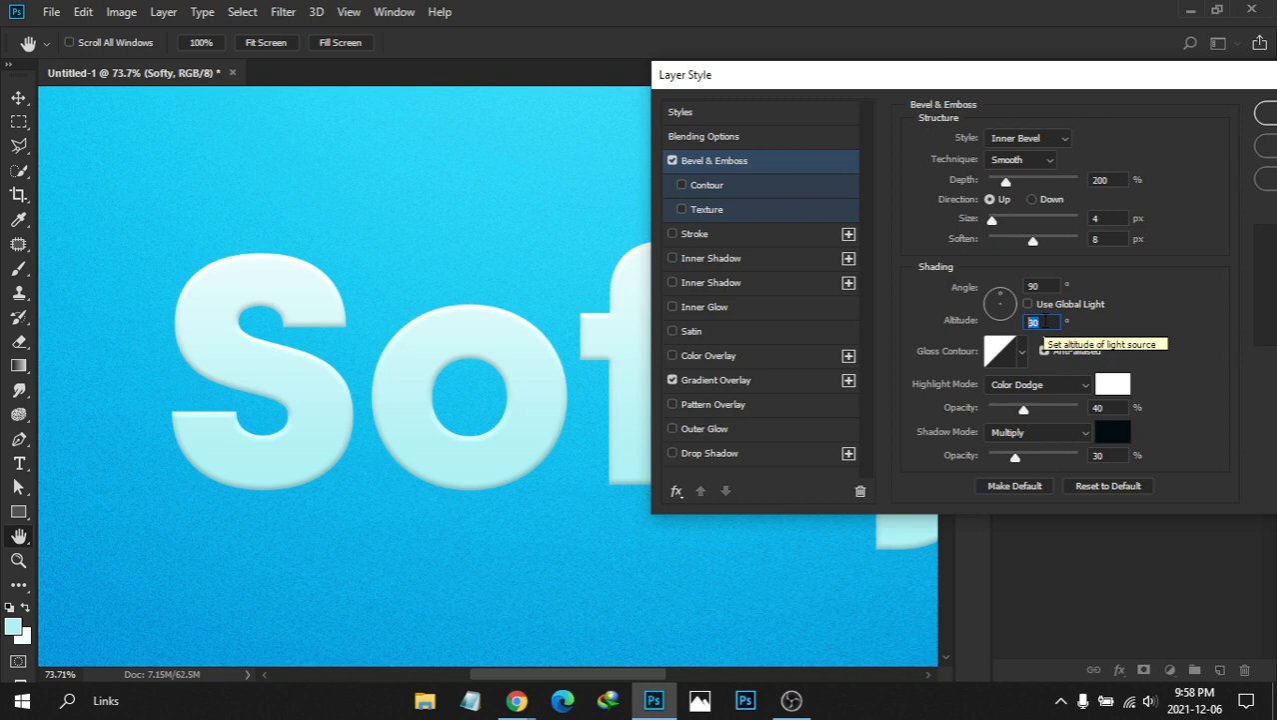
type("70")
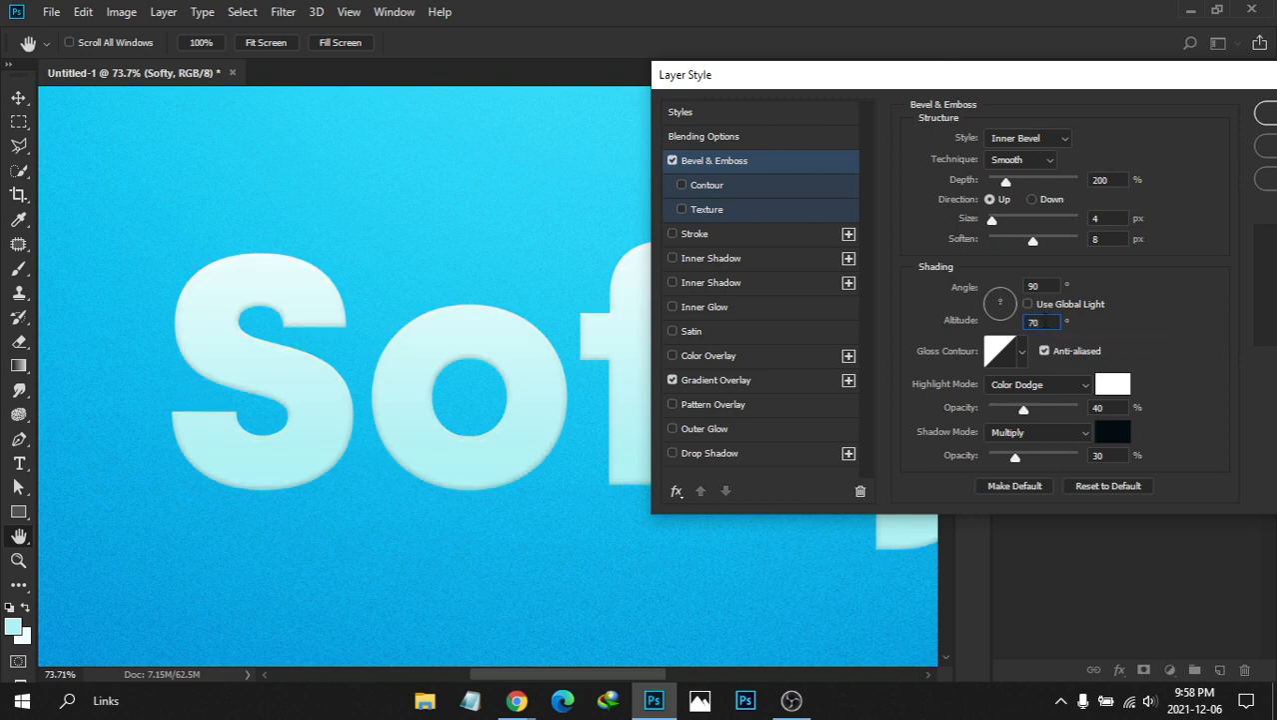
left_click_drag(1043, 322, 982, 325)
type("5")
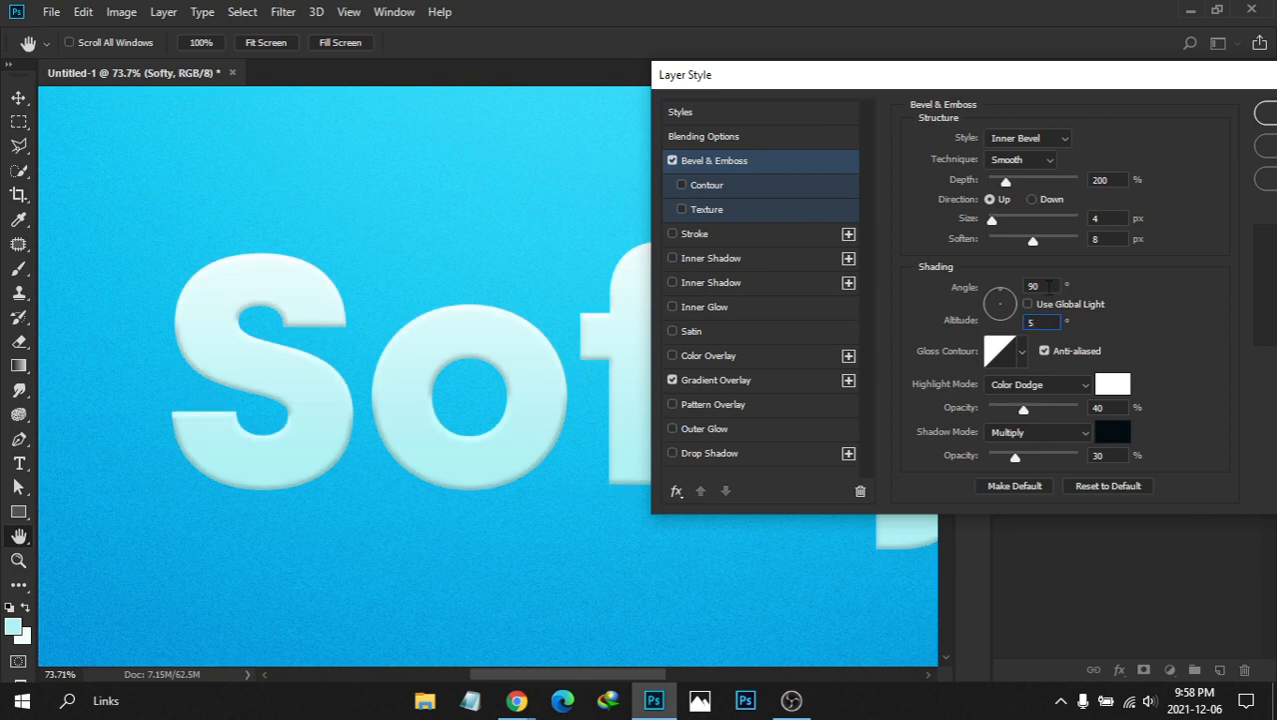
Try different bevel light angles, including 45° and -135°
left_click(1034, 286)
type("45")
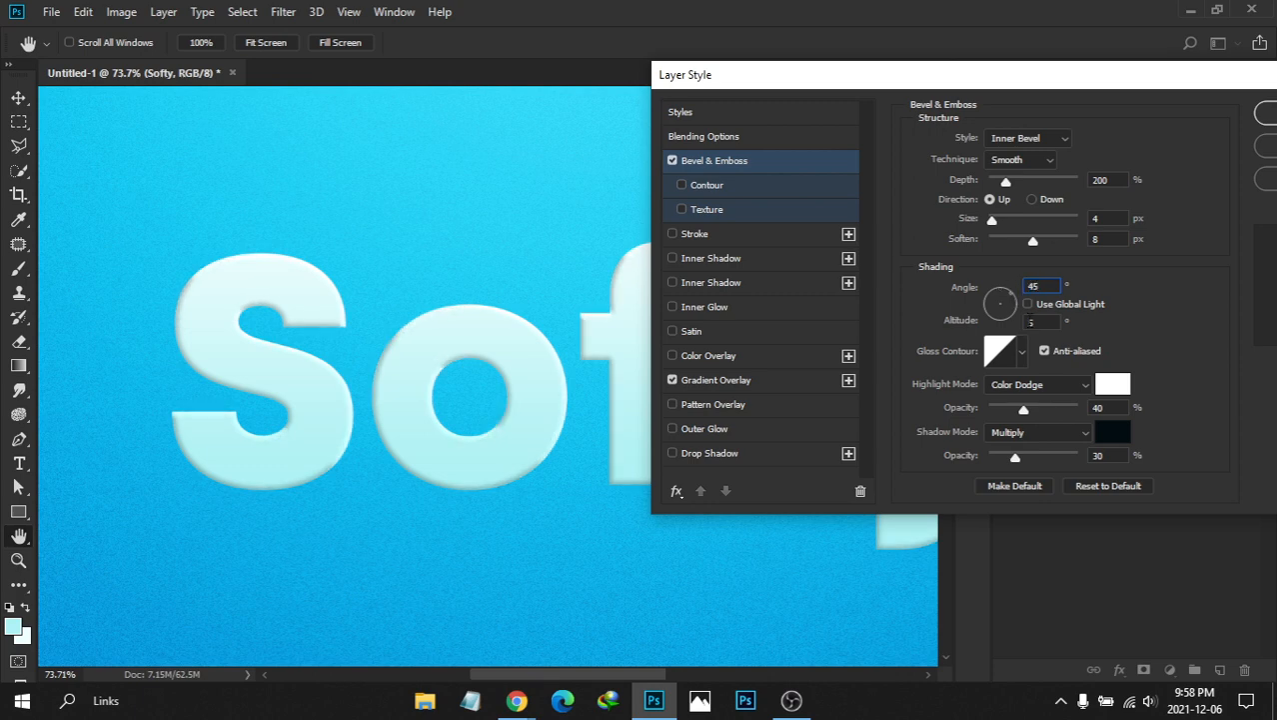
left_click_drag(1038, 287, 1018, 287)
type("50")
left_click(985, 319)
left_click_drag(986, 320, 989, 313)
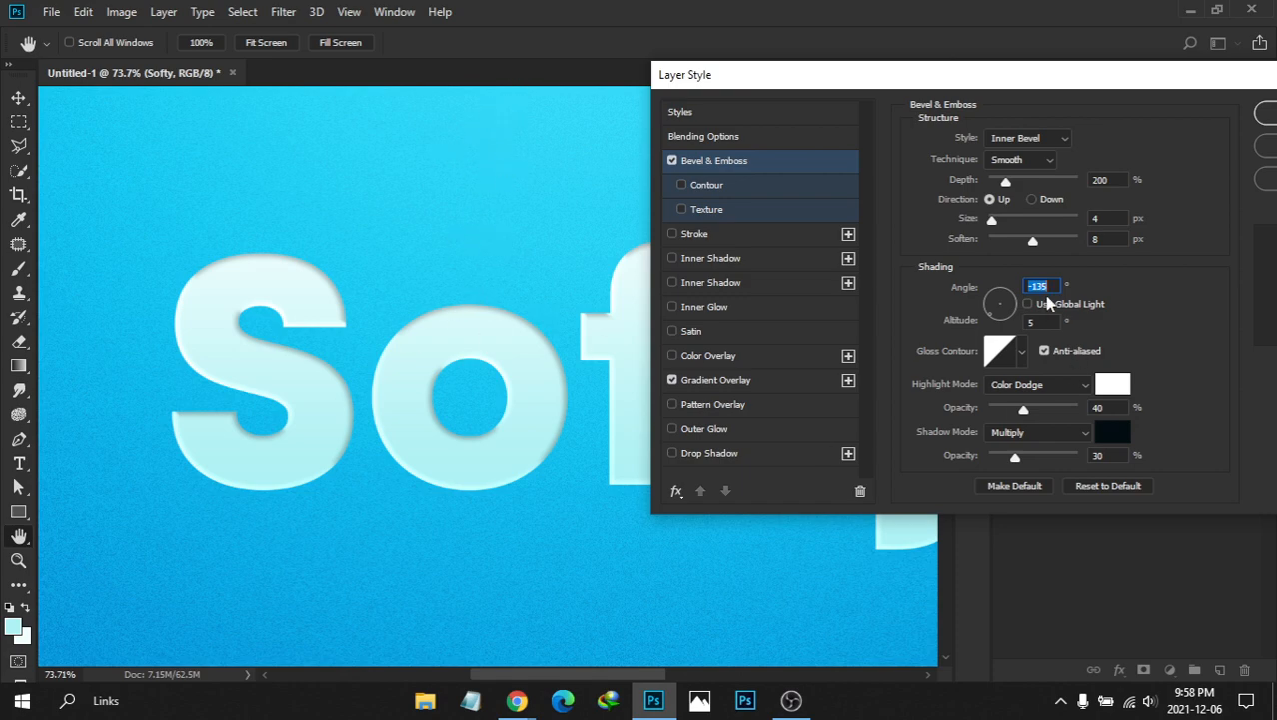
Set the bevel's light angle to 90° and its altitude to 25°
type("90")
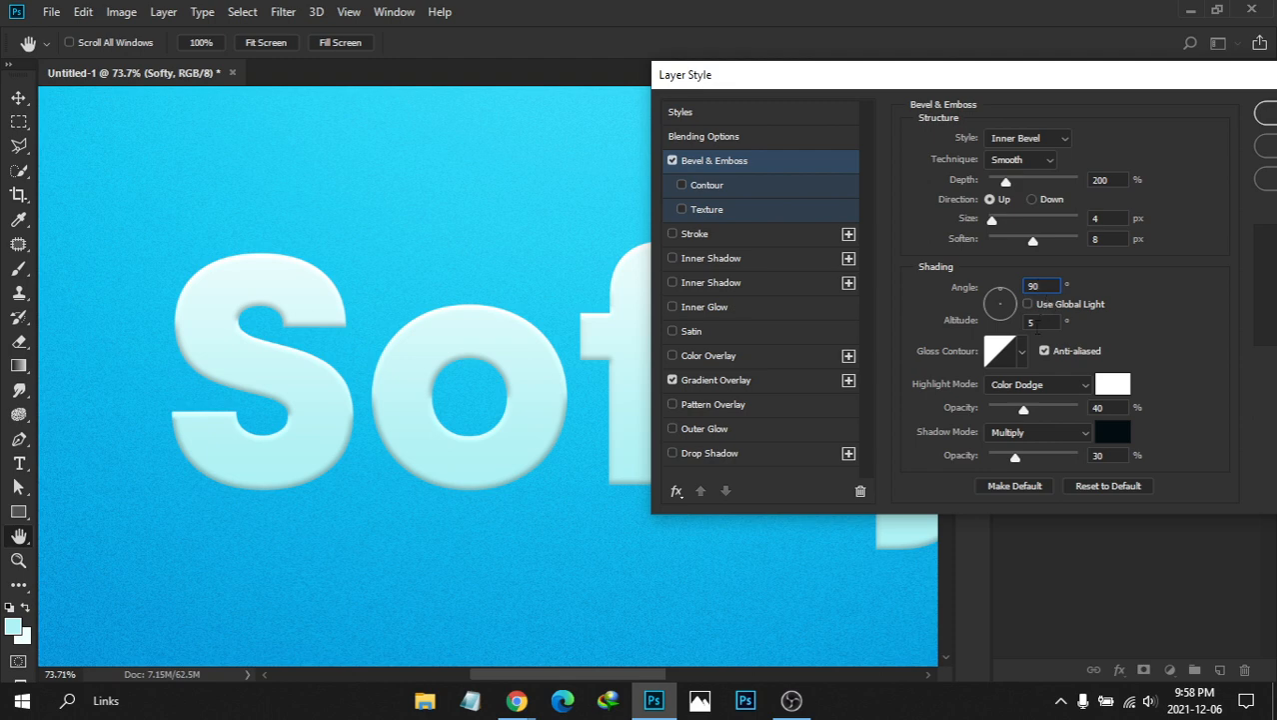
key("Tab")
type("25")
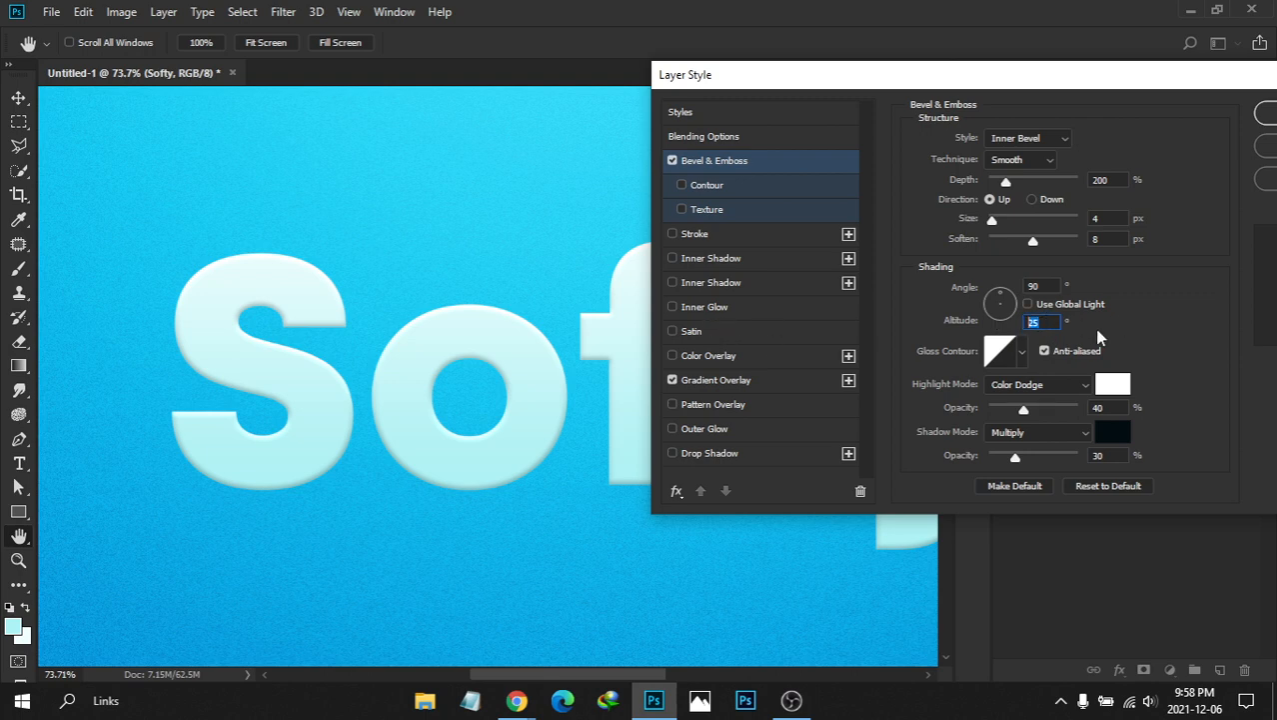
left_click(1044, 352)
left_click(1023, 352)
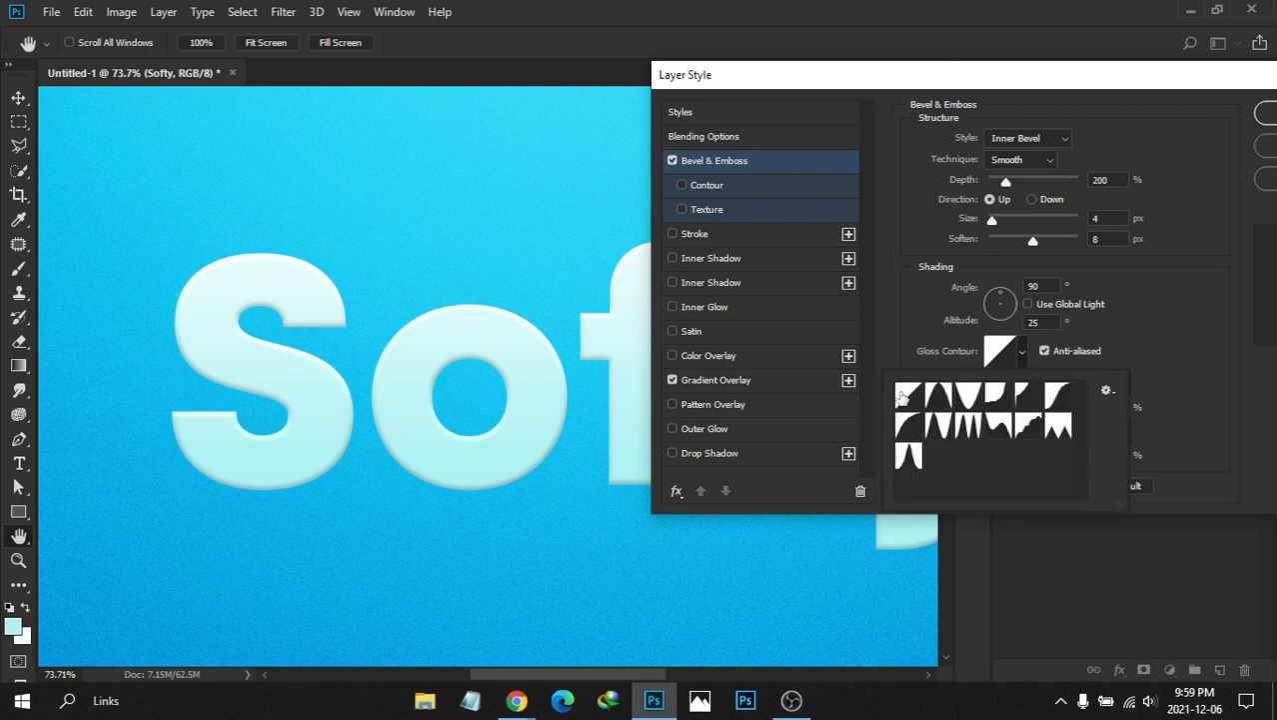
left_click(1142, 333)
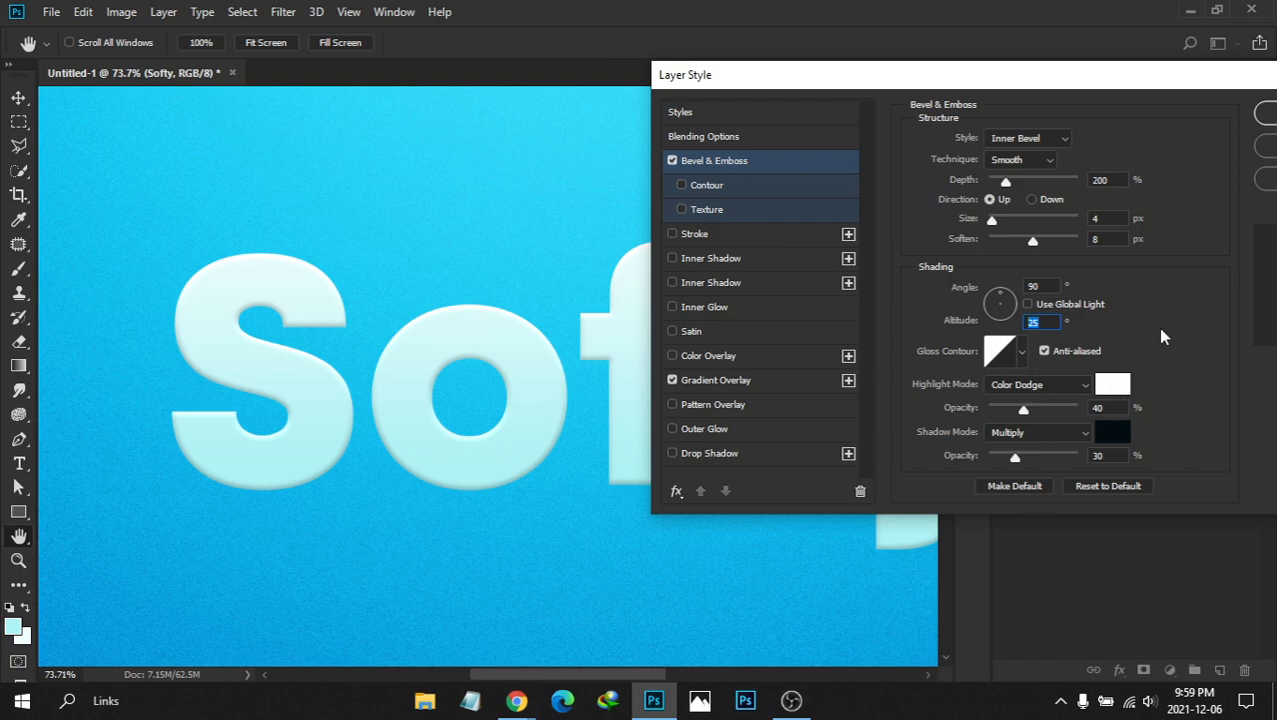
Set the bevel's shadow colour to the very dark blue #011217 and its shadow opacity to 40%
left_click(1109, 438)
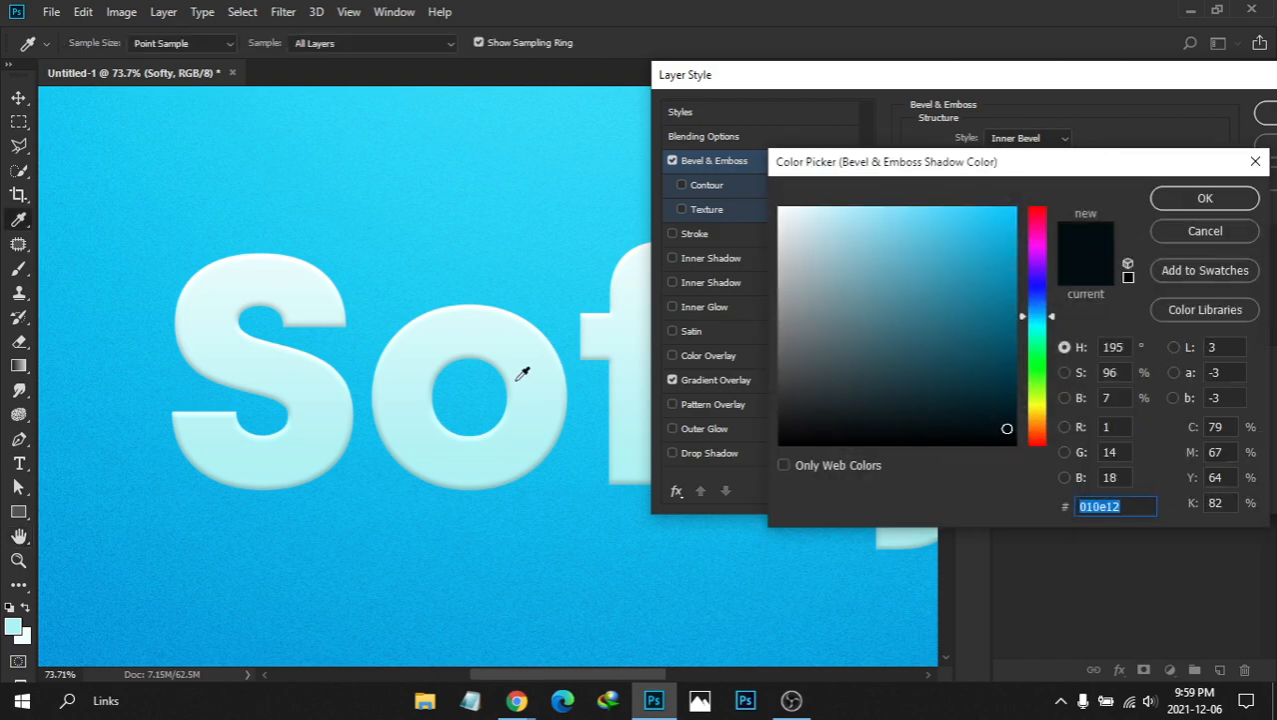
left_click(462, 540)
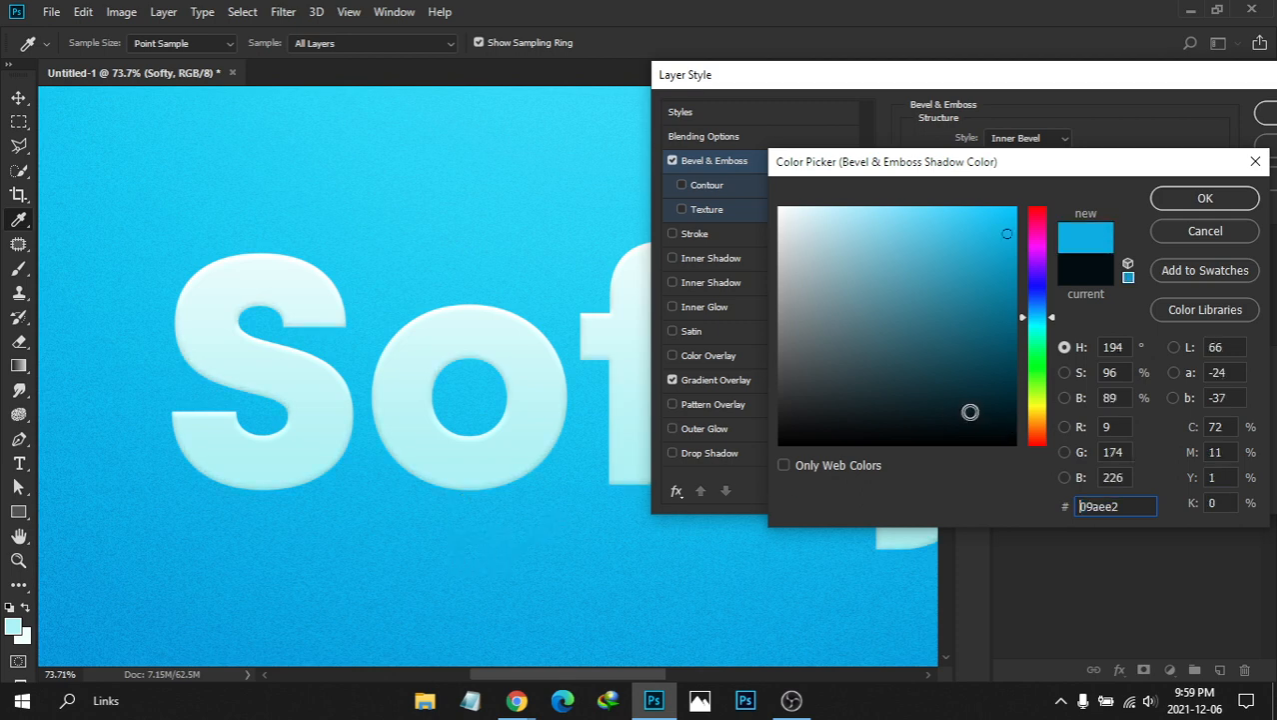
left_click_drag(1004, 422, 1002, 424)
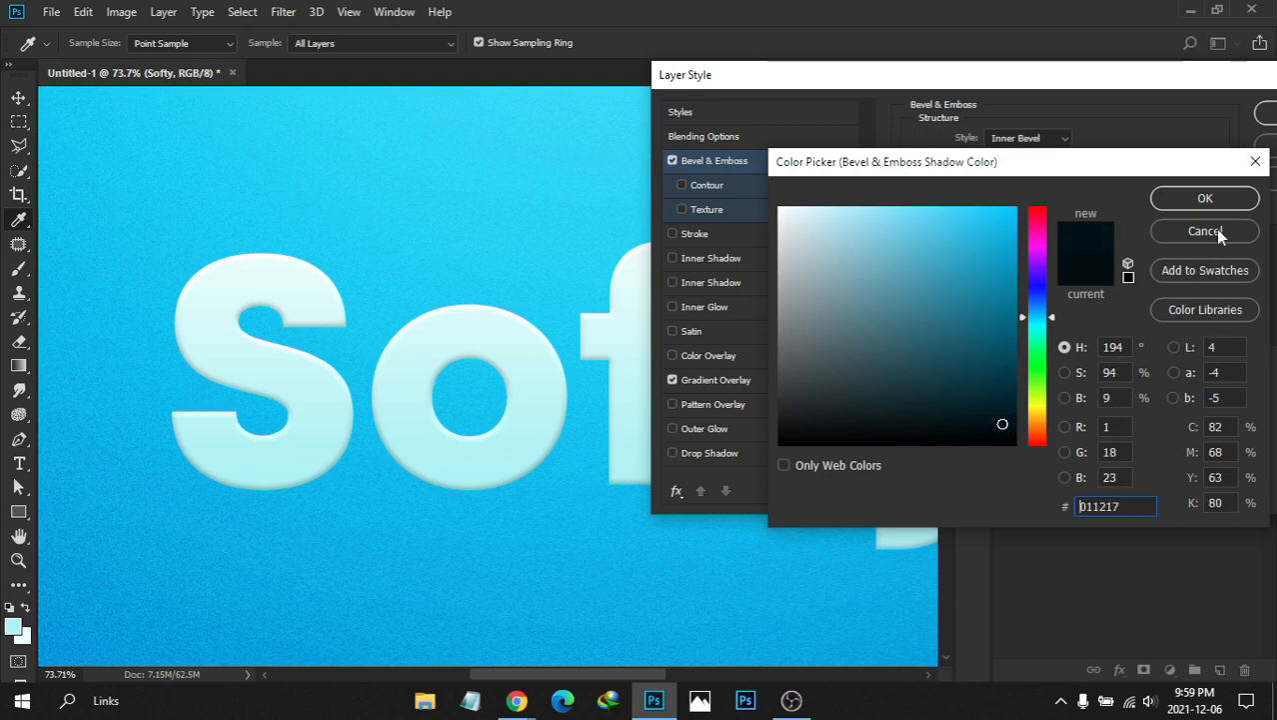
left_click(1205, 198)
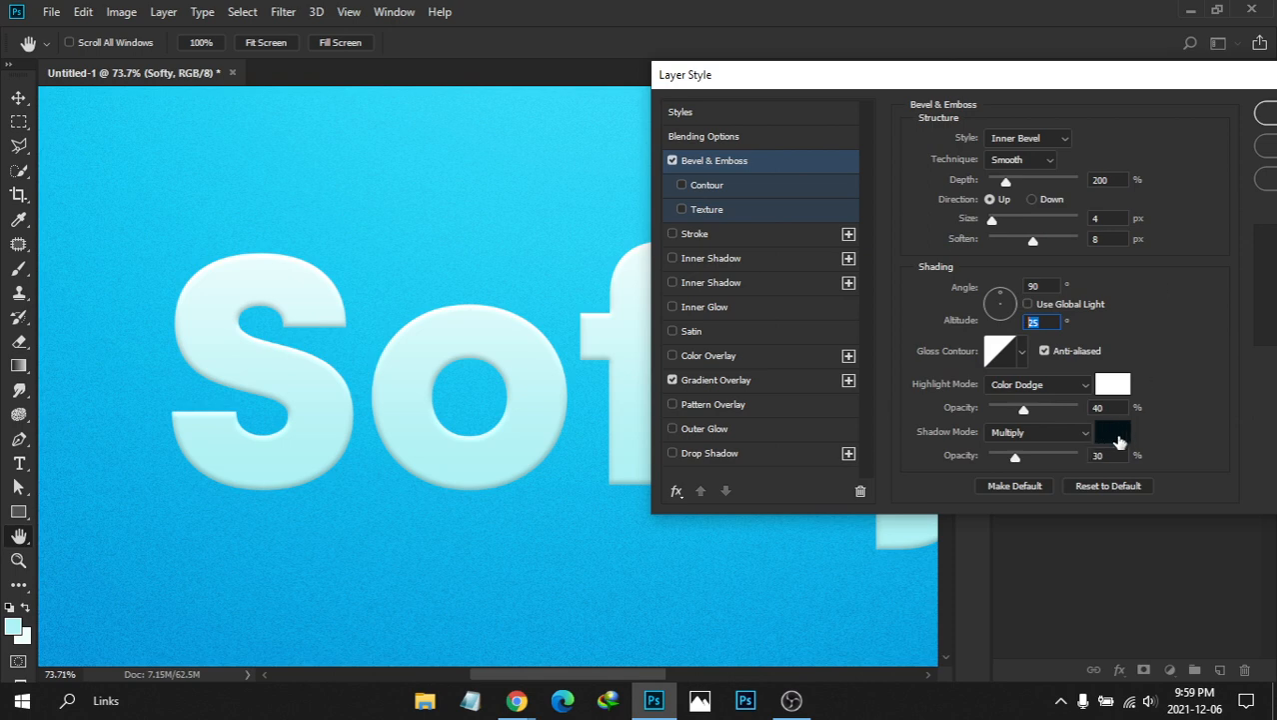
left_click(1117, 441)
left_click(1205, 198)
left_click(1100, 457)
type("40")
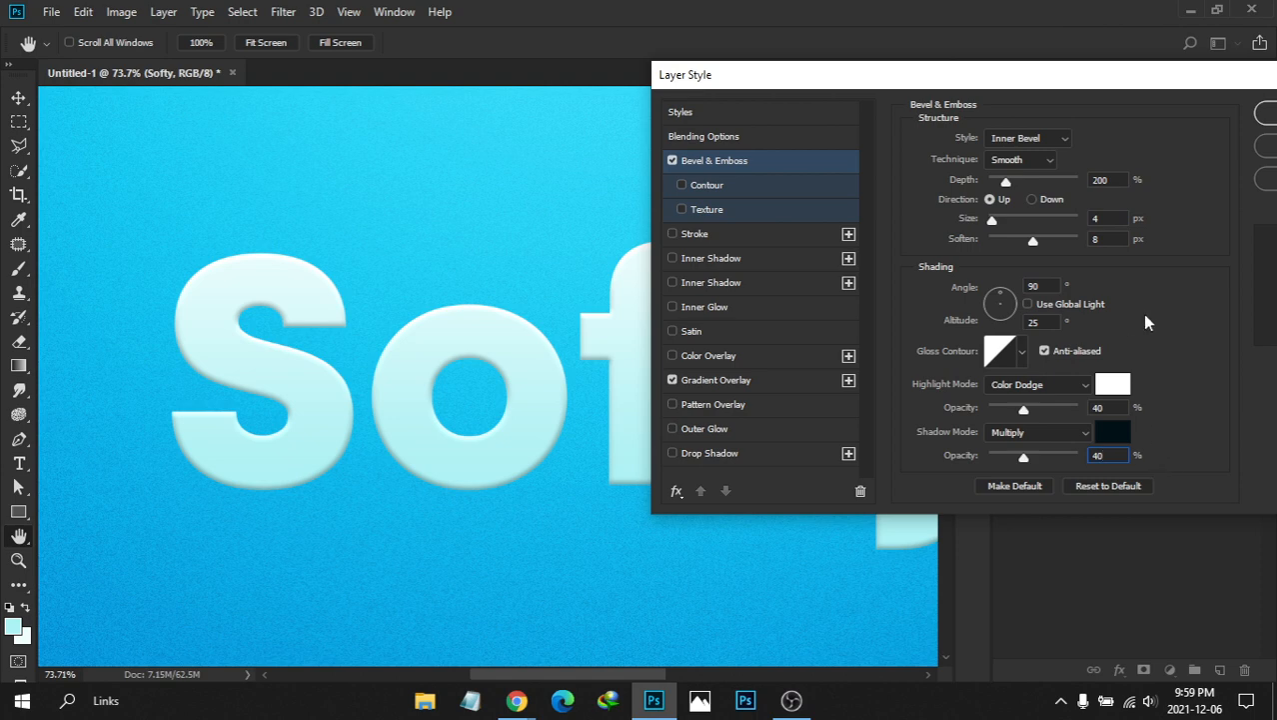
Enable the Stroke effect on the text layer and reset its settings to default
left_click_drag(1062, 87, 899, 64)
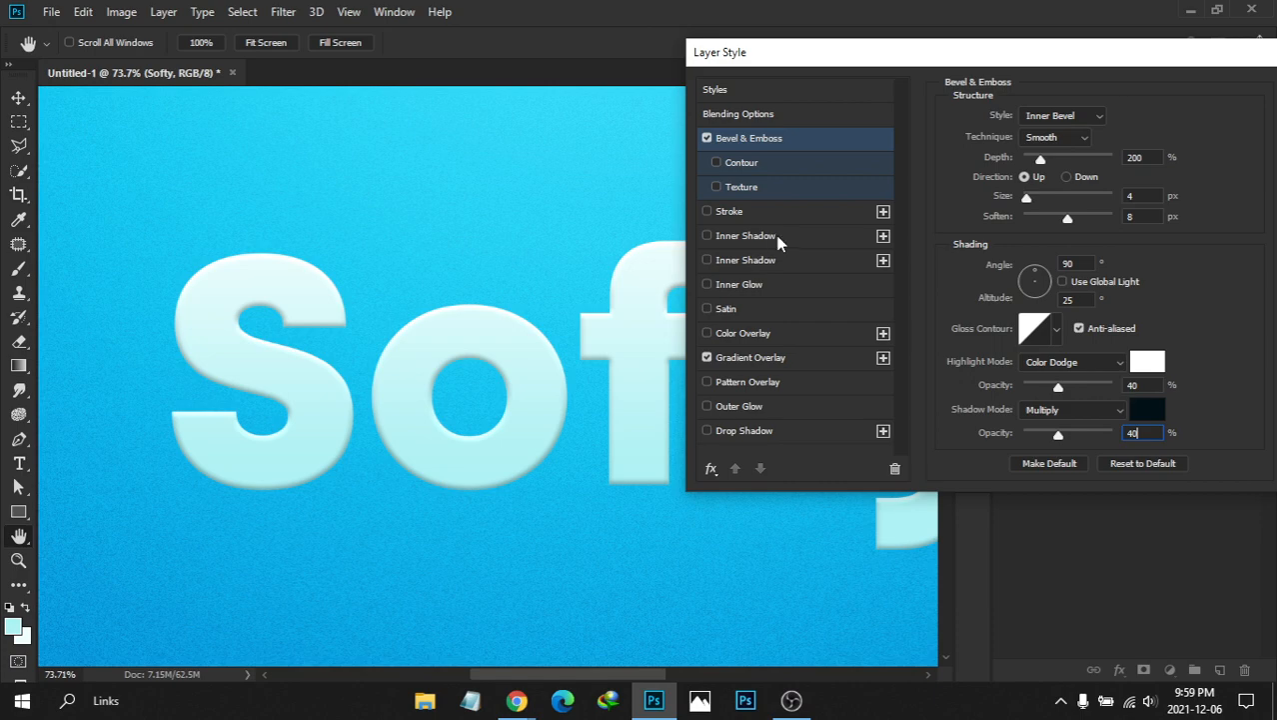
left_click(754, 215)
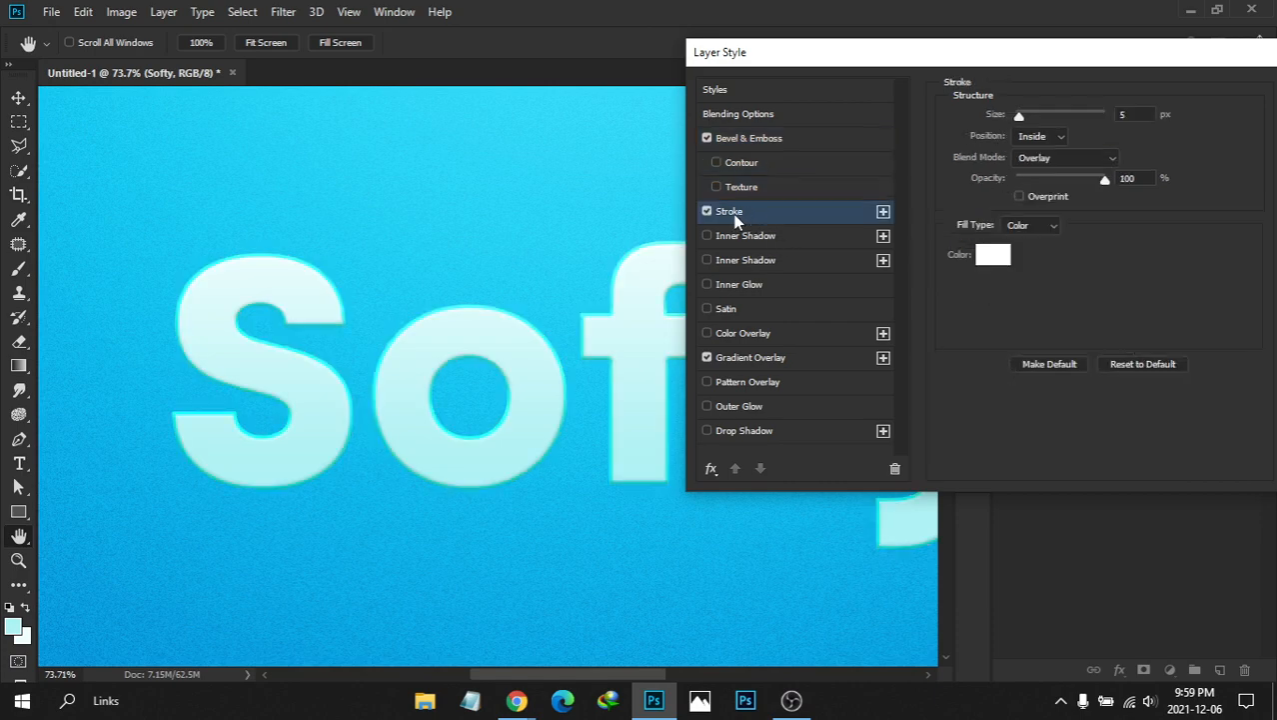
left_click(1151, 368)
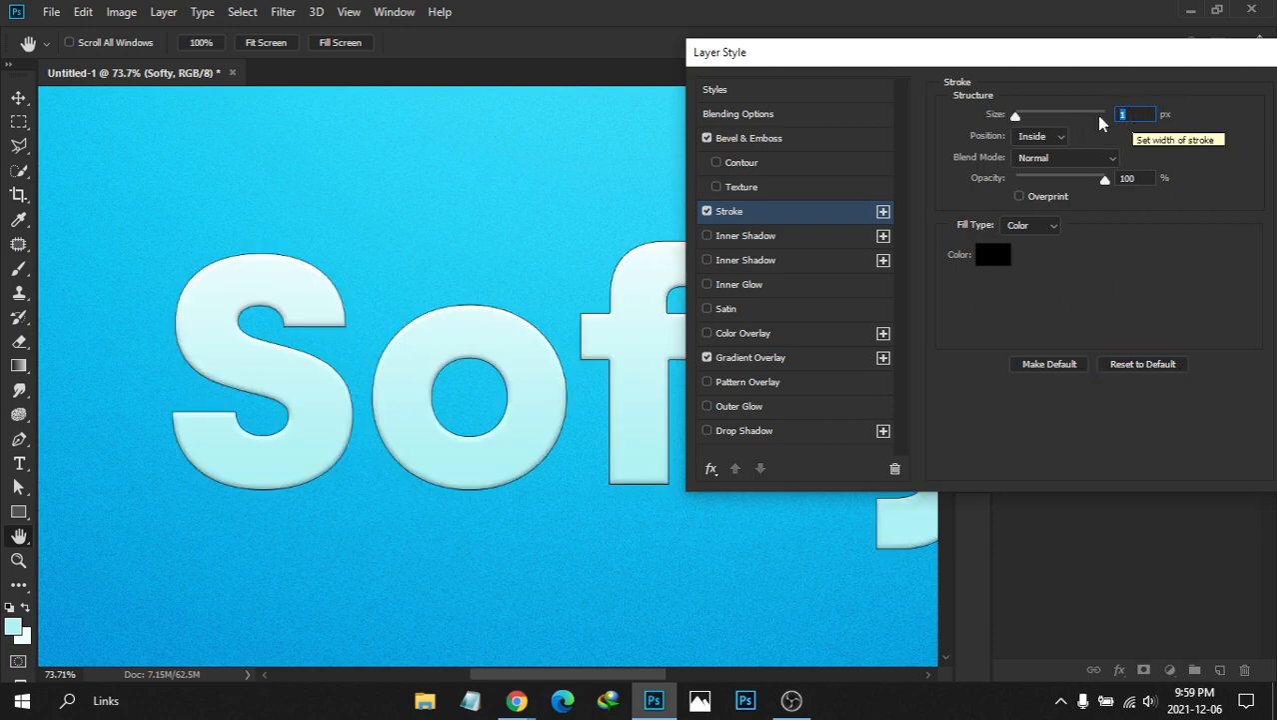
Try stroke sizes of 6 px and 4 px, and settle on 5 px
left_click_drag(1015, 116, 1021, 120)
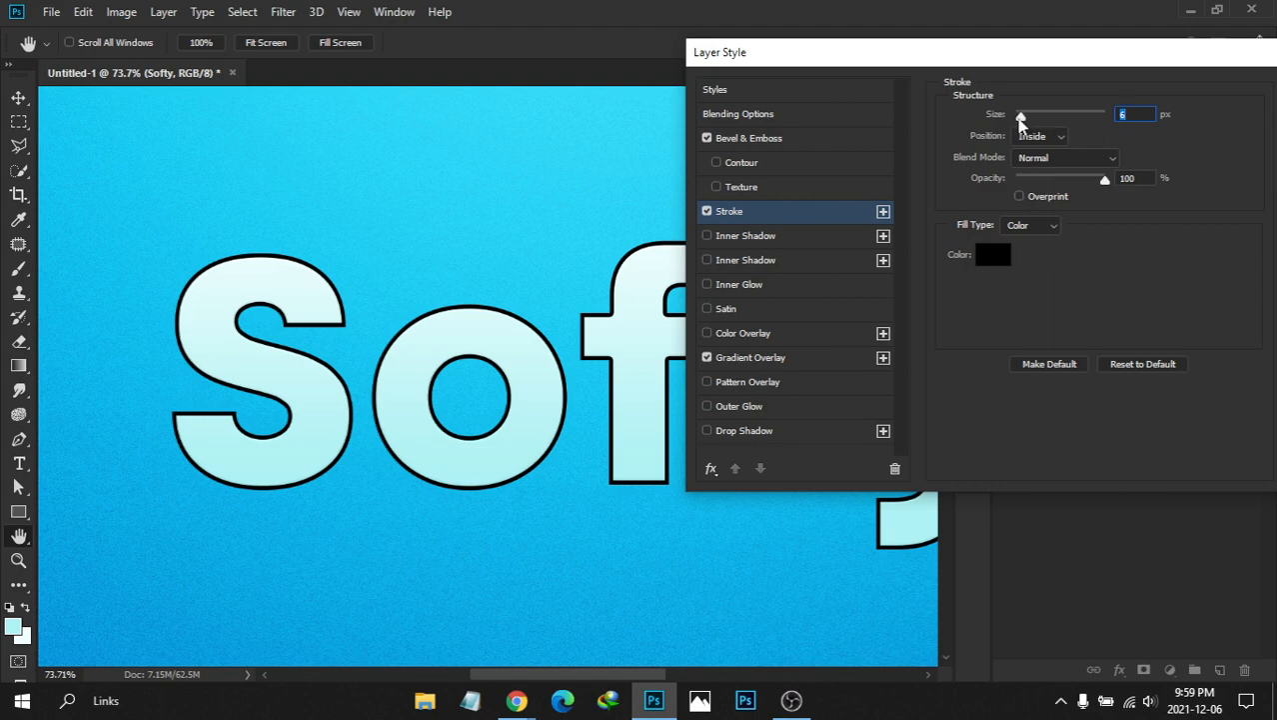
left_click_drag(1021, 117, 1017, 117)
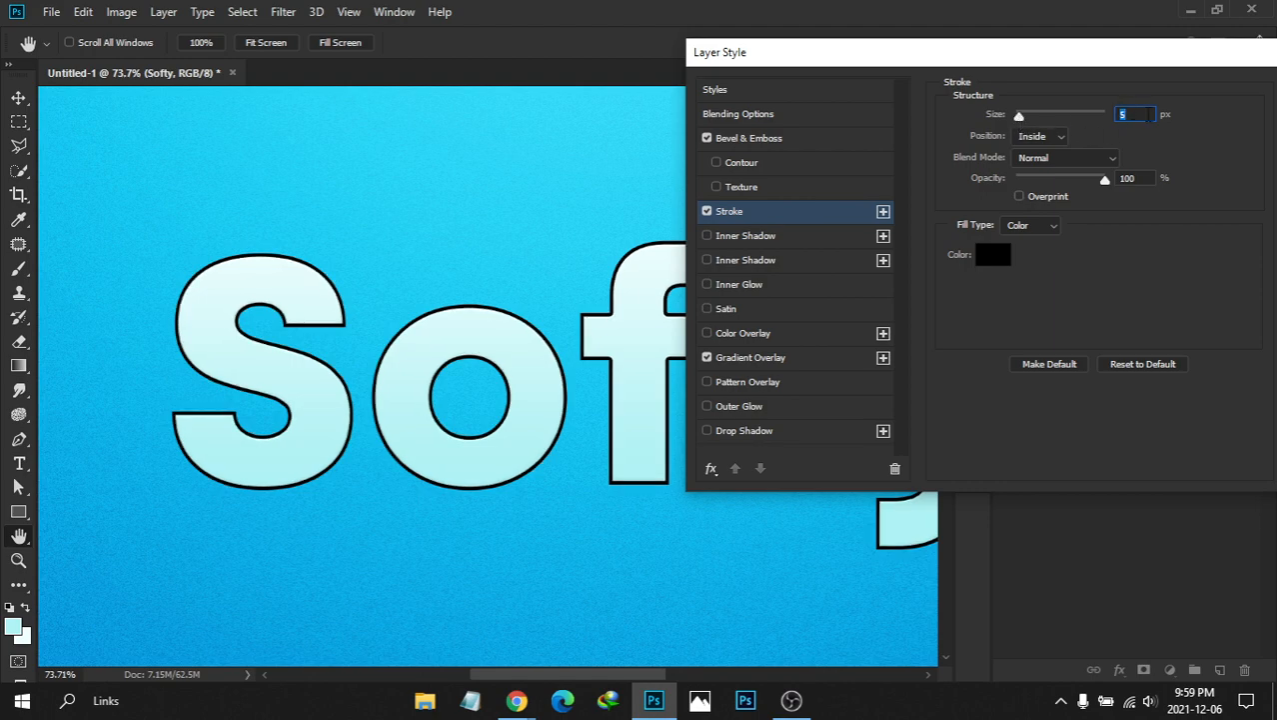
type("4")
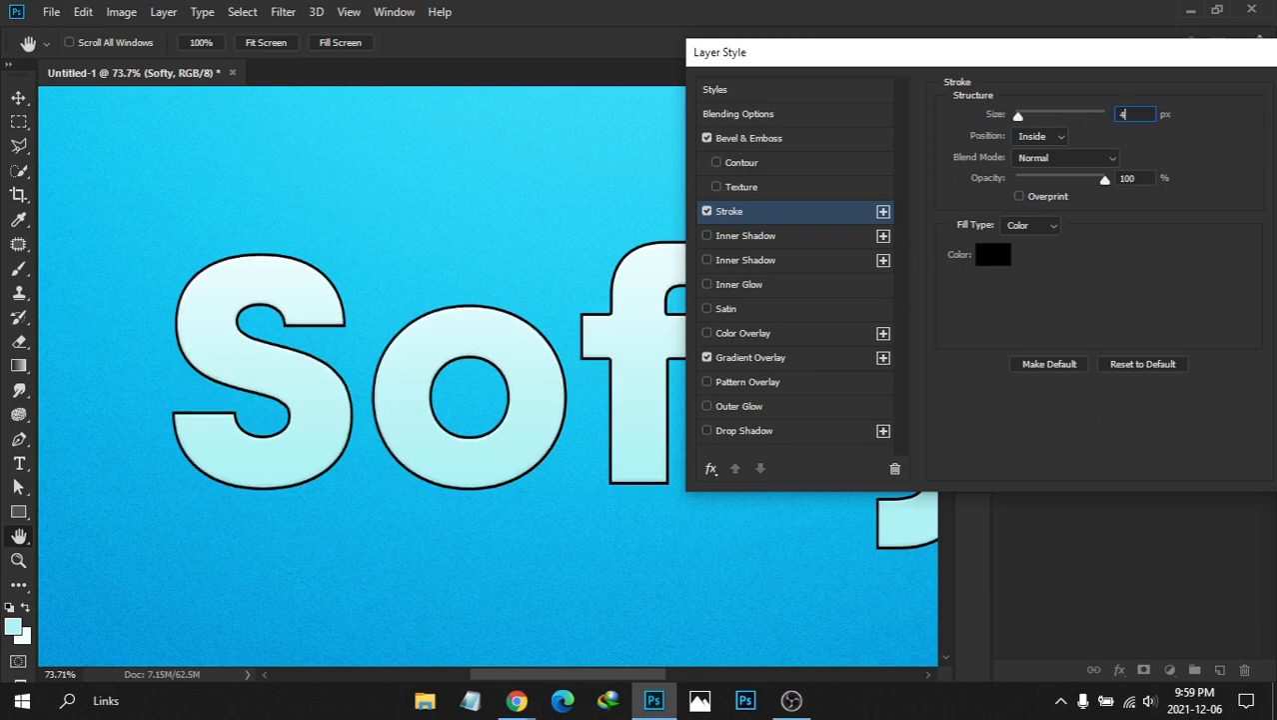
left_click_drag(1132, 115, 1082, 115)
type("5")
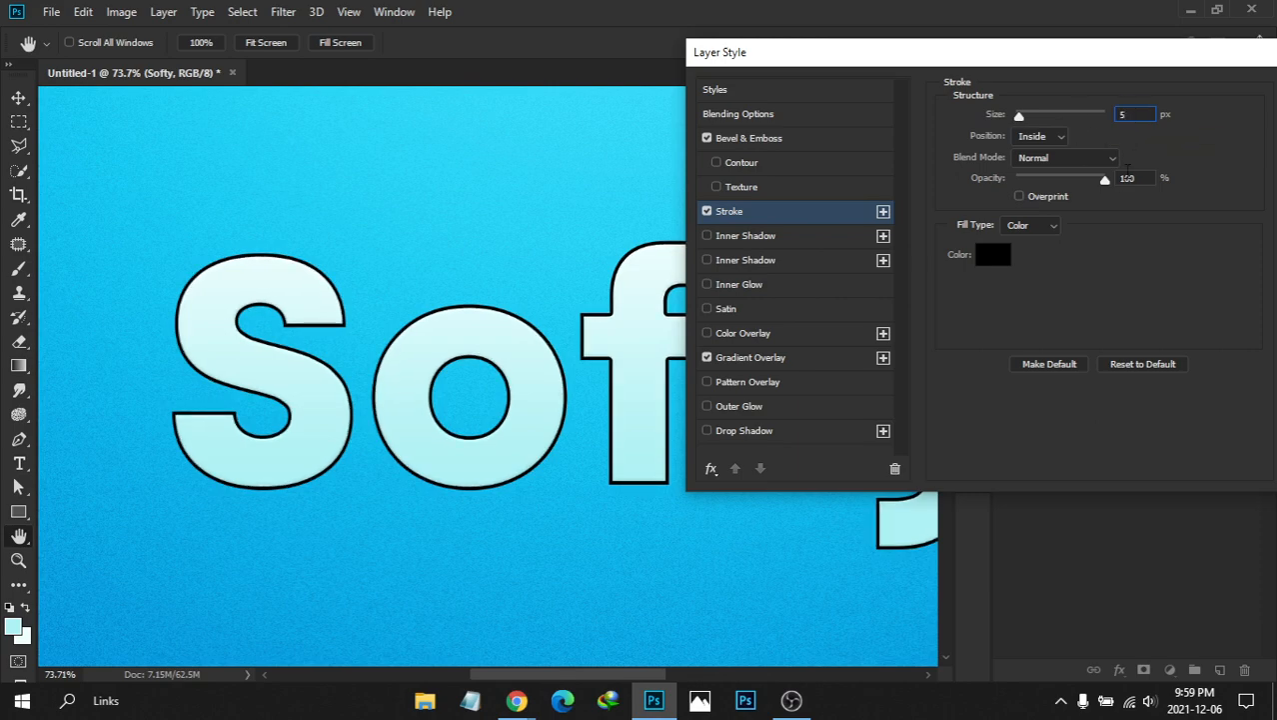
Try Outside as the stroke's position, and settle on Inside
left_click(1058, 137)
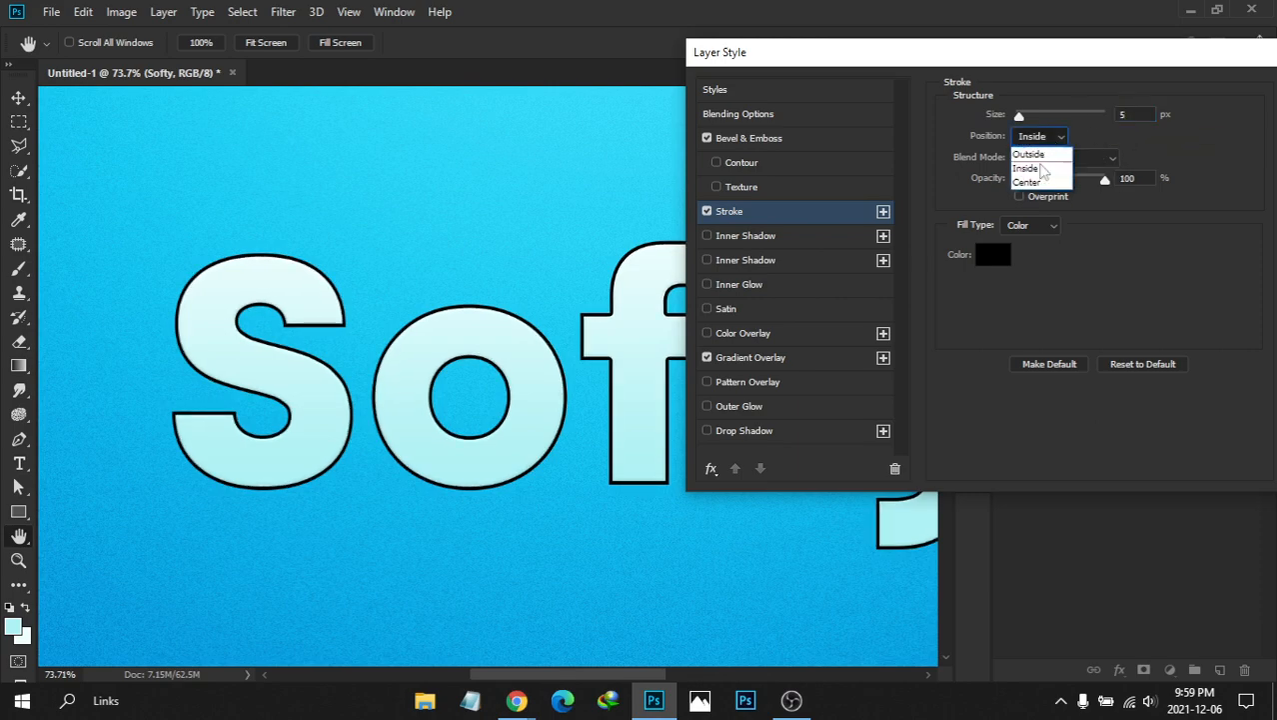
left_click(1039, 169)
left_click(1039, 137)
left_click(1032, 155)
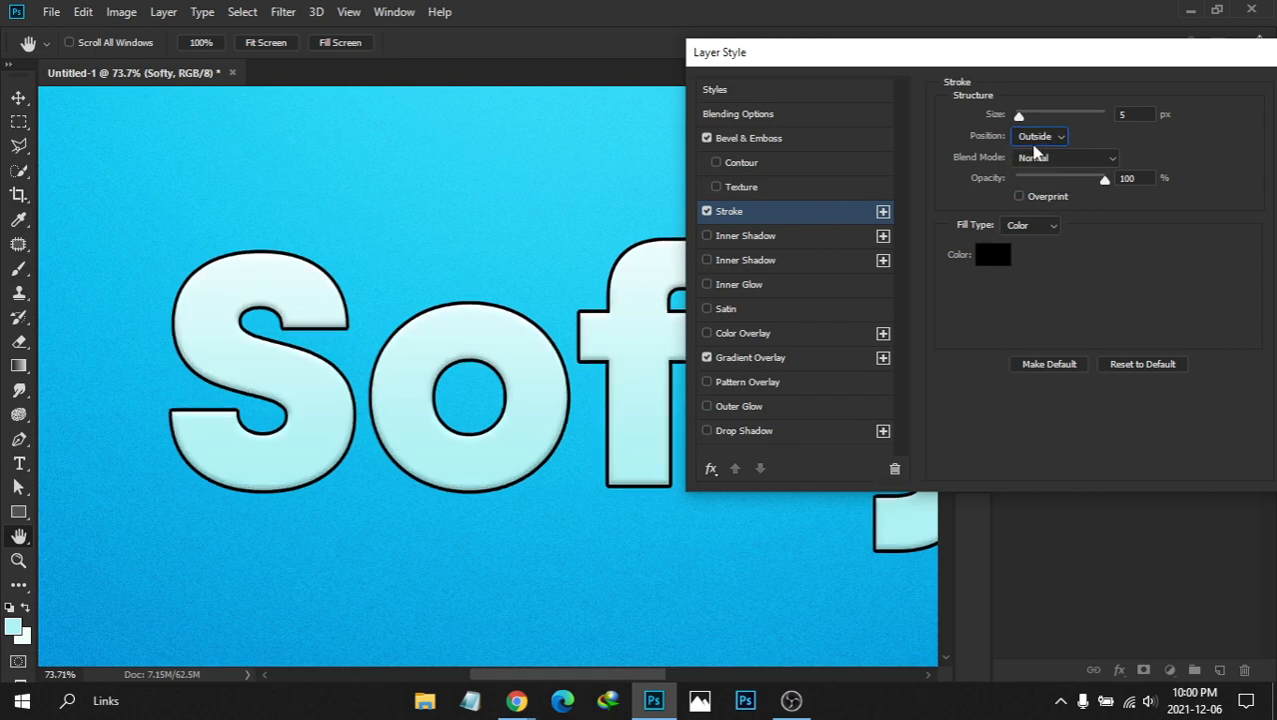
left_click(1037, 139)
left_click(1036, 170)
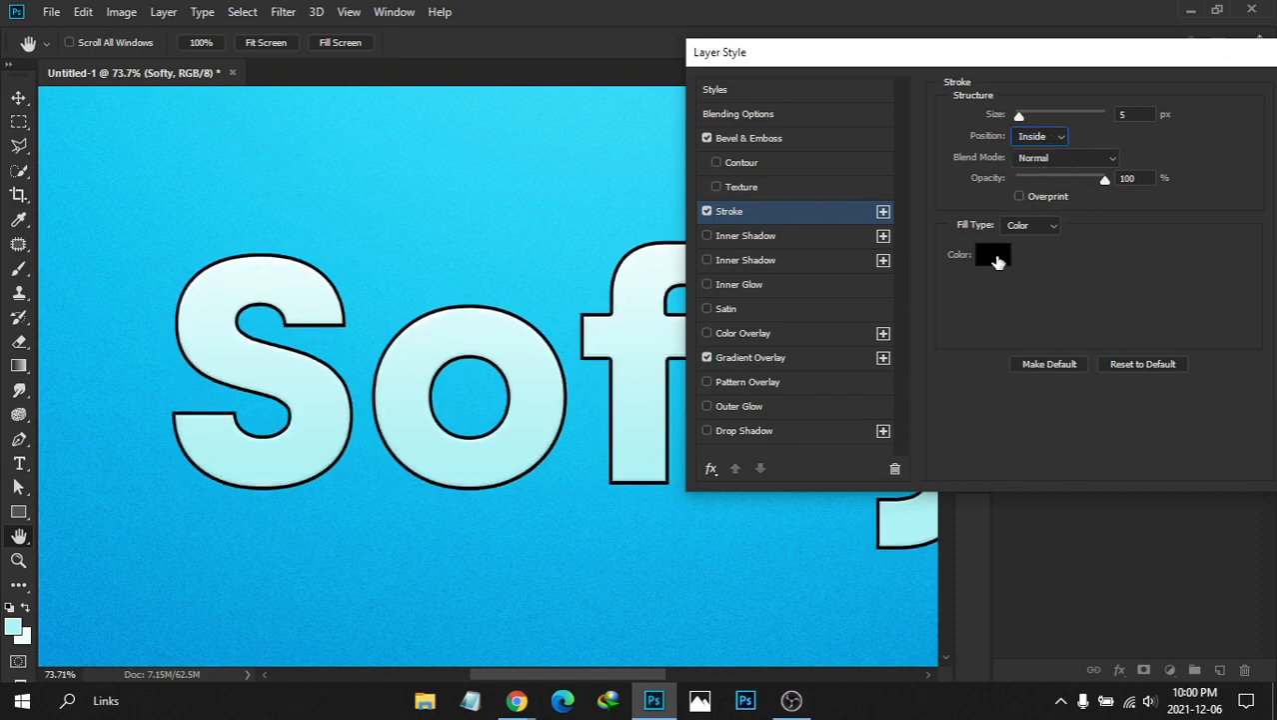
Set the stroke's colour to white, #ffffff
left_click(997, 261)
type("ffffff")
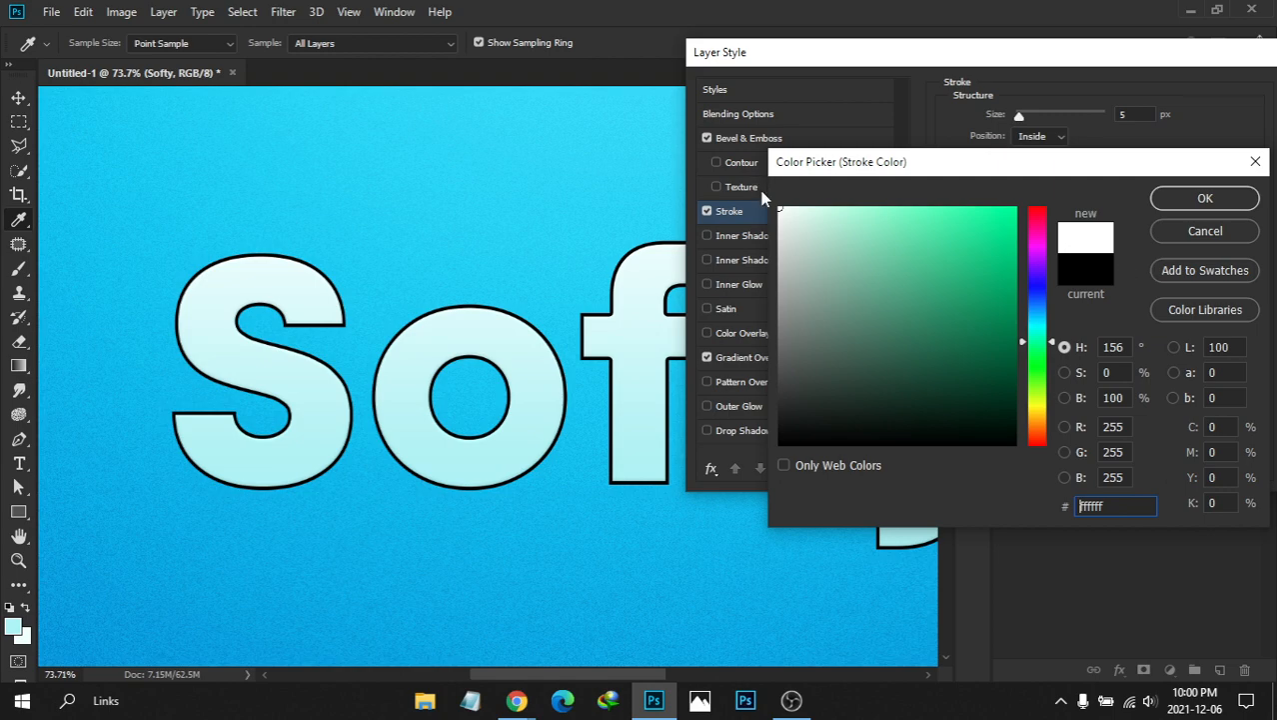
left_click(1205, 198)
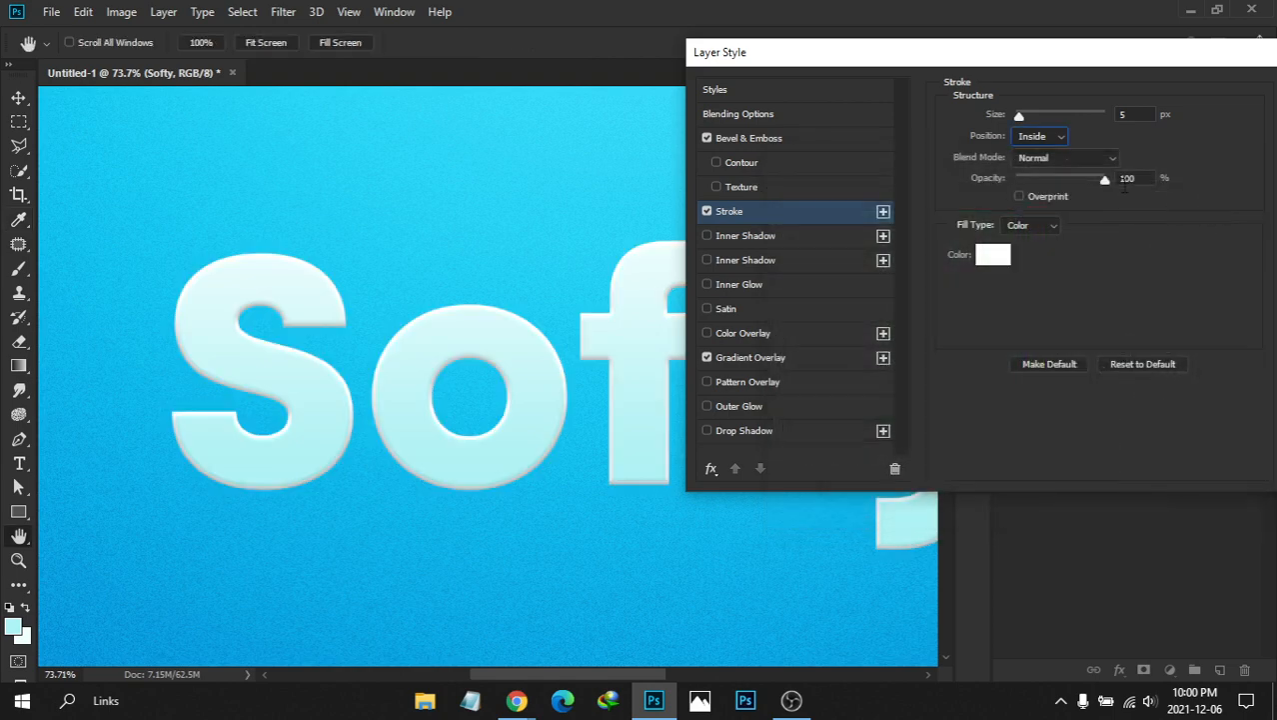
Try Lighten as the stroke's blend mode, choose Overlay, and compare the text with the stroke off and on
left_click(1056, 160)
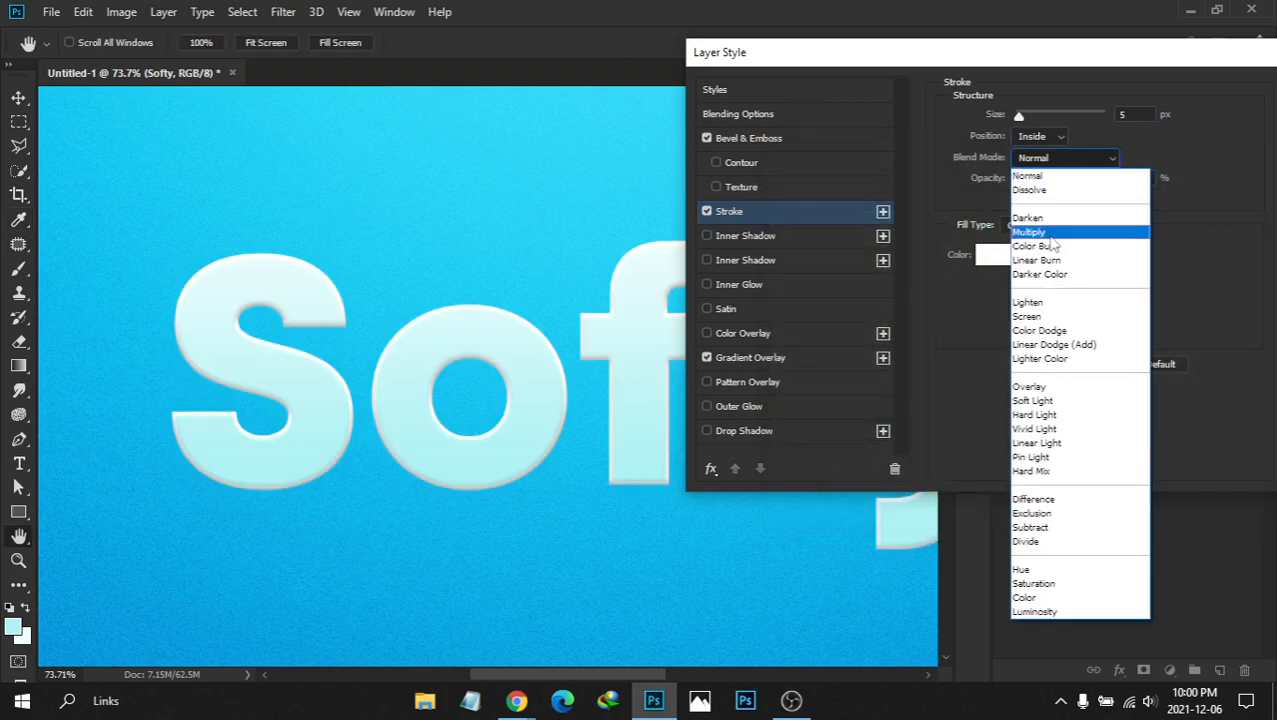
left_click(1033, 302)
left_click(1055, 162)
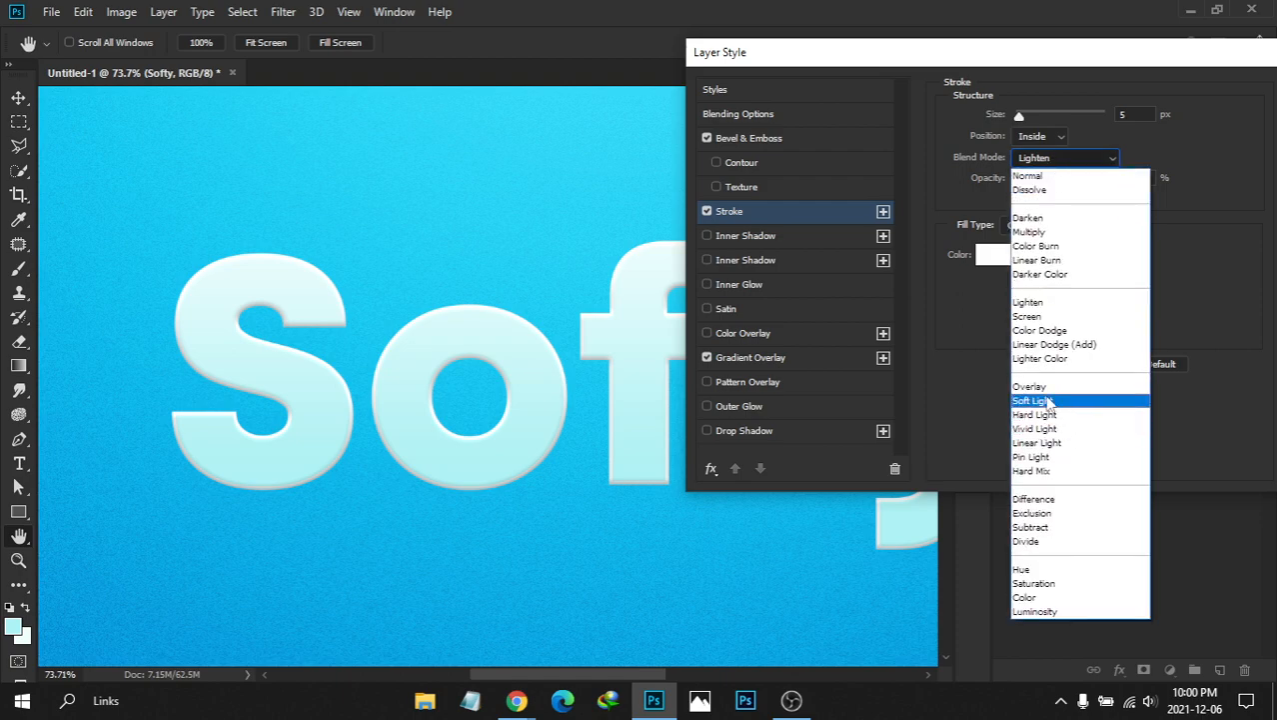
left_click(1039, 387)
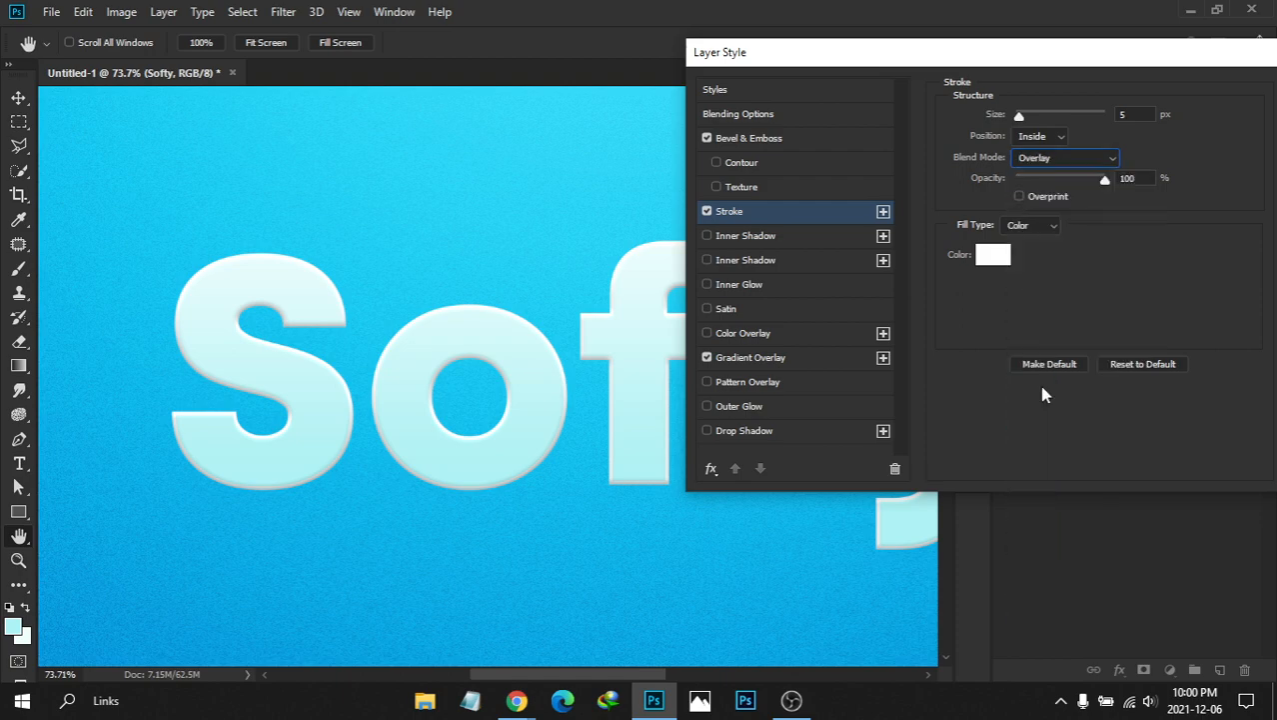
left_click(706, 212)
left_click(707, 212)
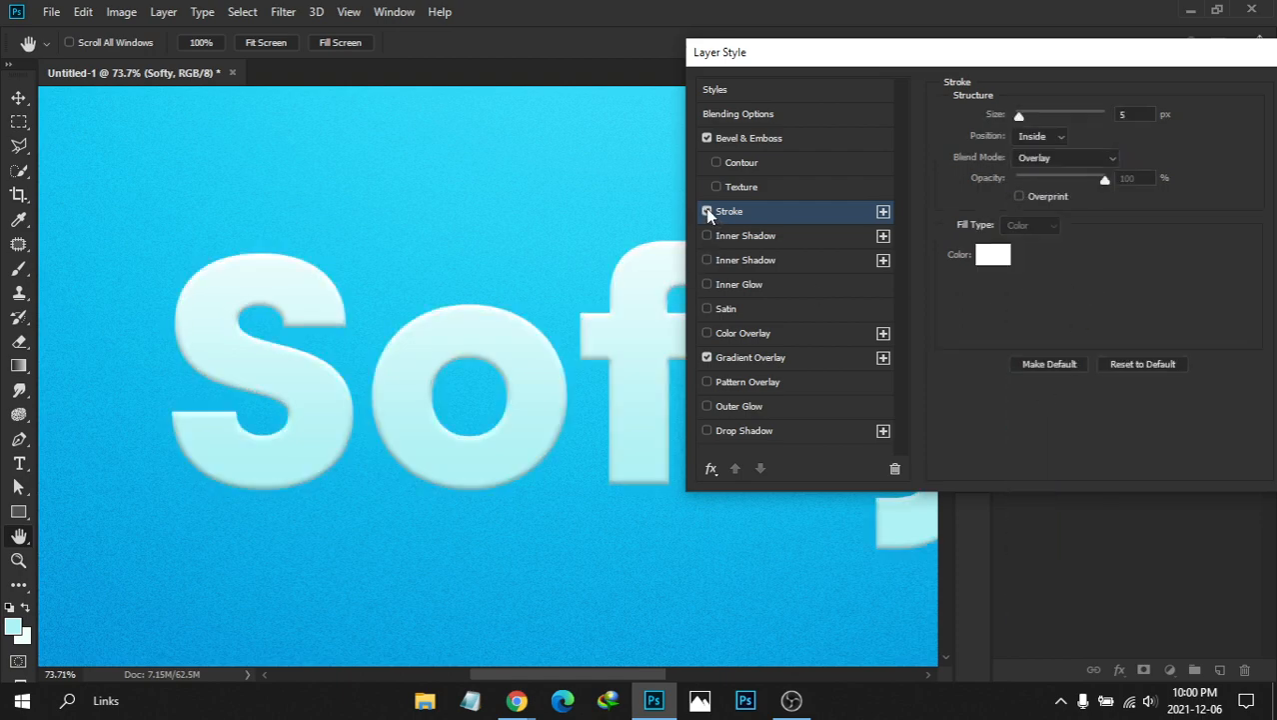
Try Soft Light as the stroke's blend mode, and return to Overlay
left_click(1044, 160)
left_click(1034, 401)
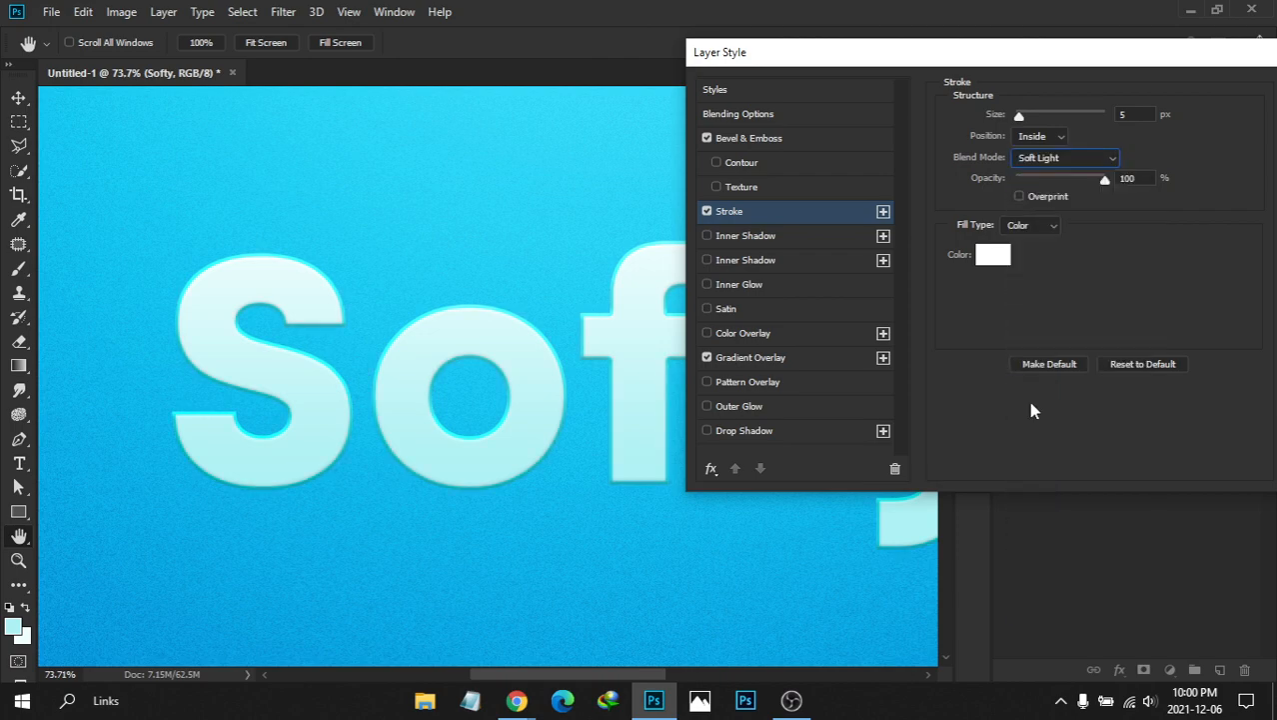
left_click(1061, 160)
left_click(1044, 387)
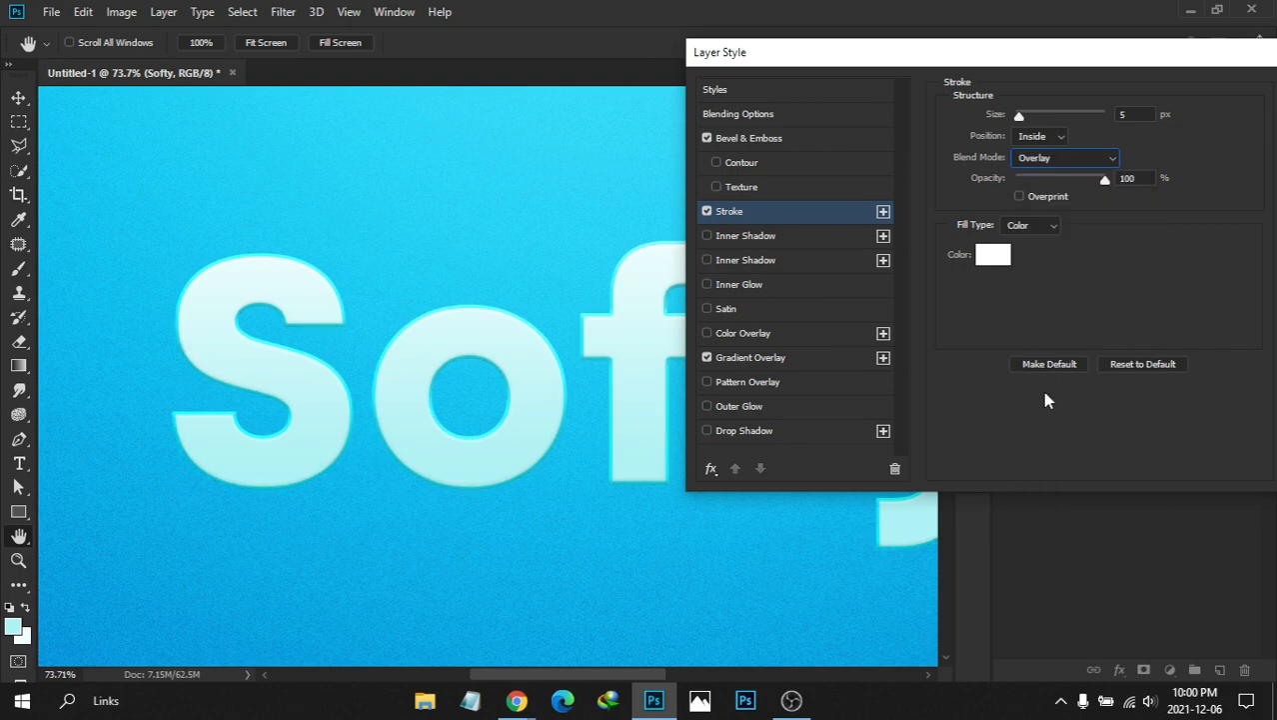
Delete the upper Inner Shadow effect, then enable the remaining one and reset it to its default settings
mouse_move(965, 63)
left_mouse_down()
mouse_move(984, 56)
mouse_move(943, 66)
left_mouse_up()
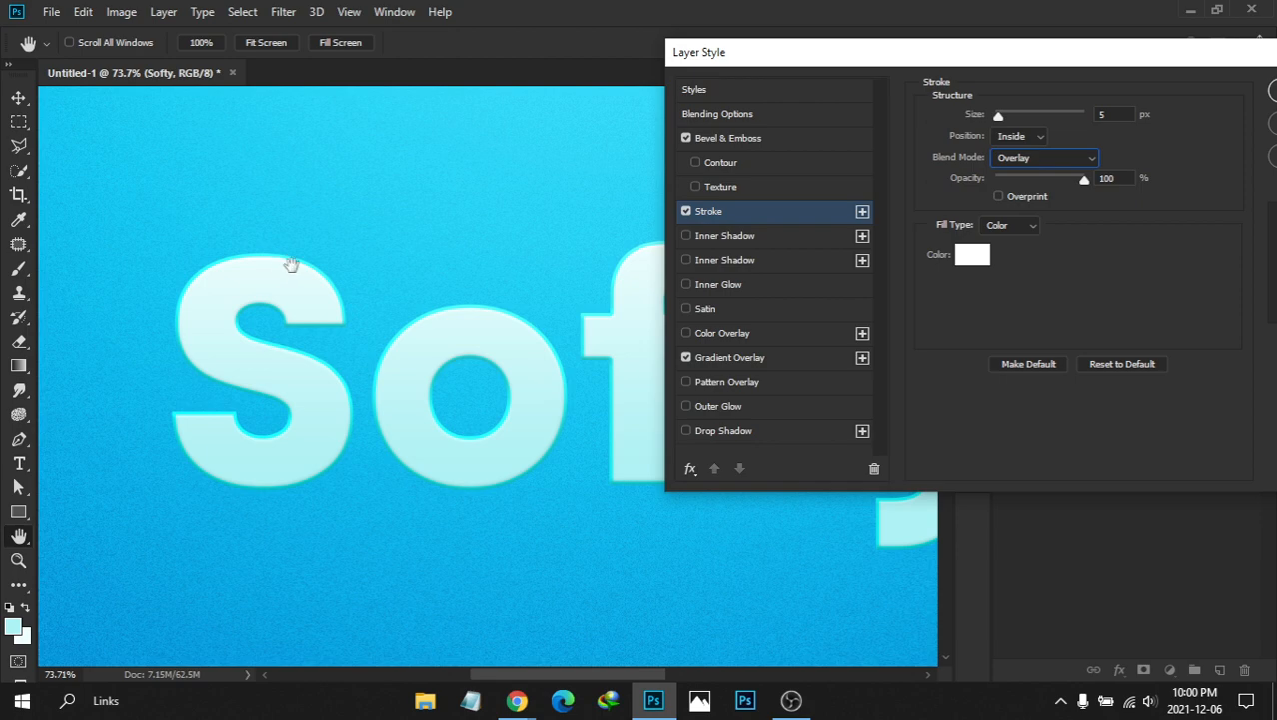
left_click(765, 236)
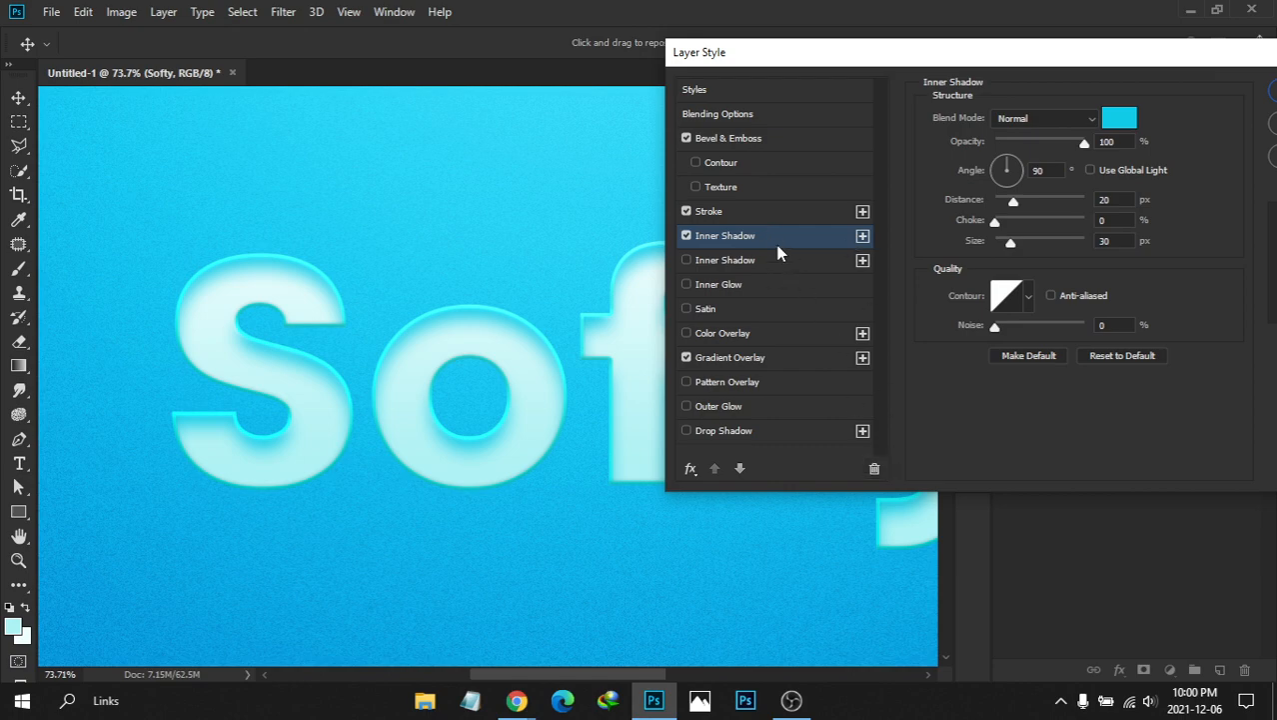
left_click(874, 468)
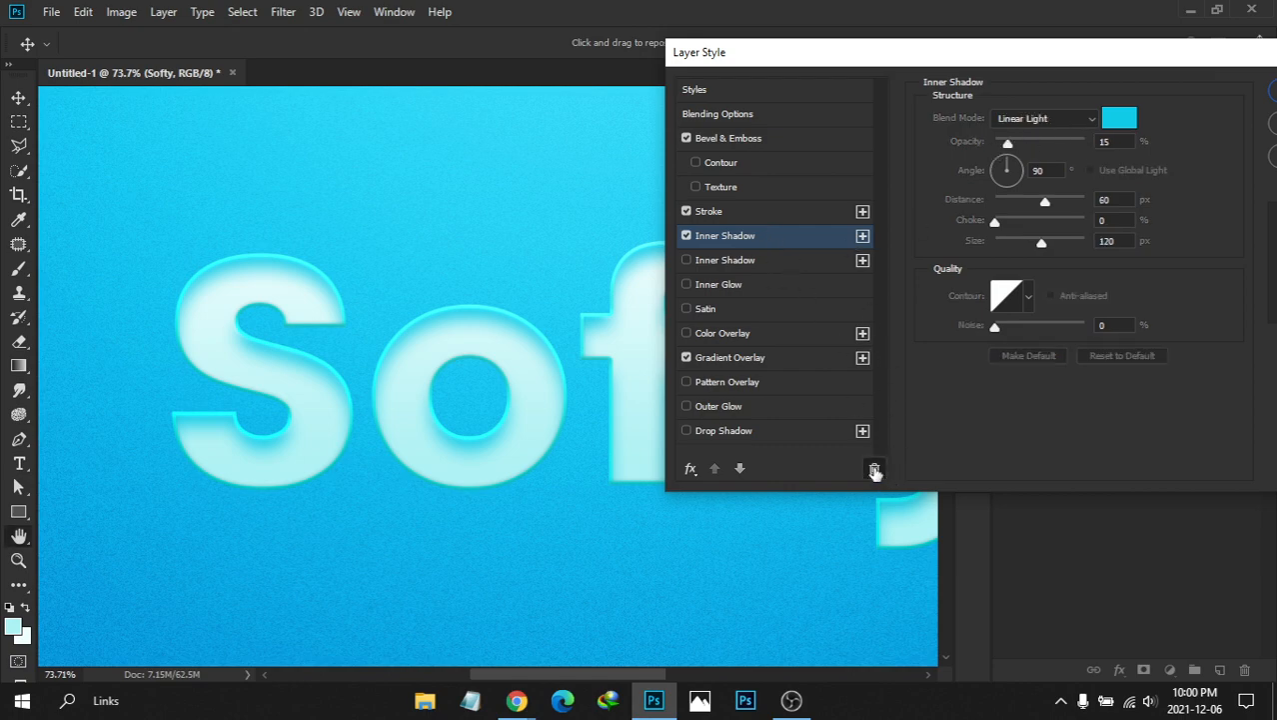
left_click(687, 236)
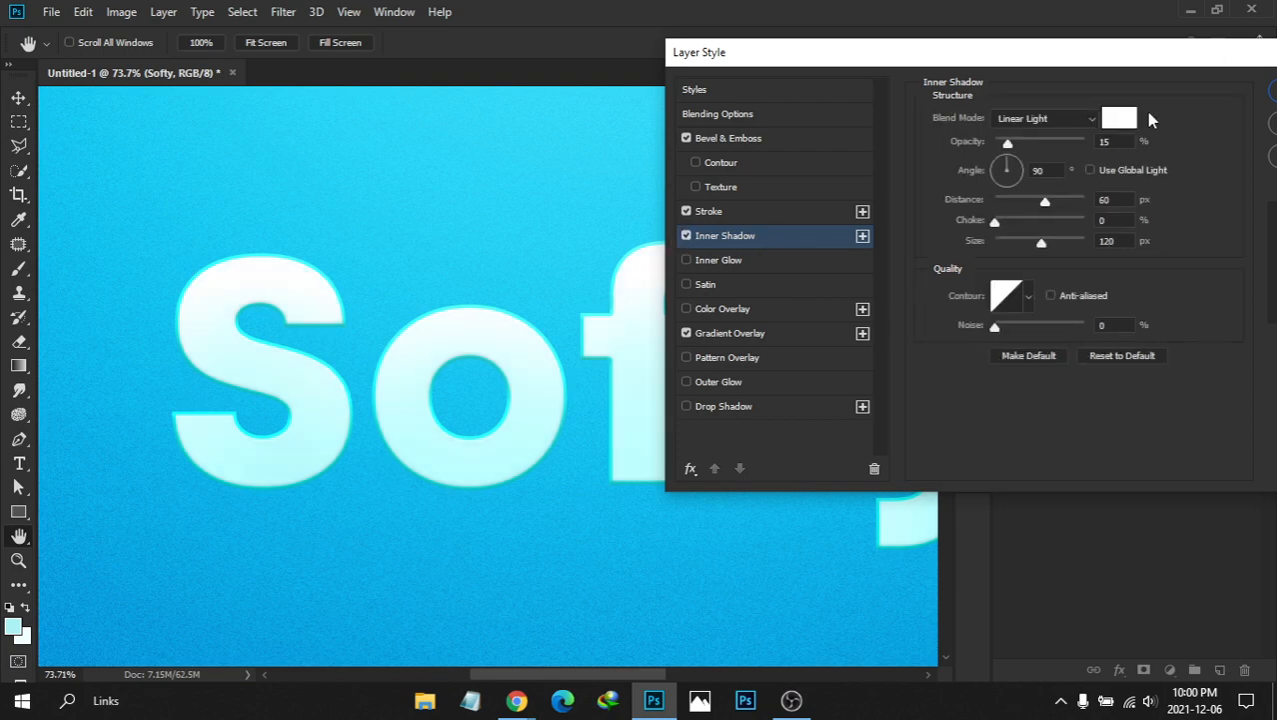
left_click(1123, 356)
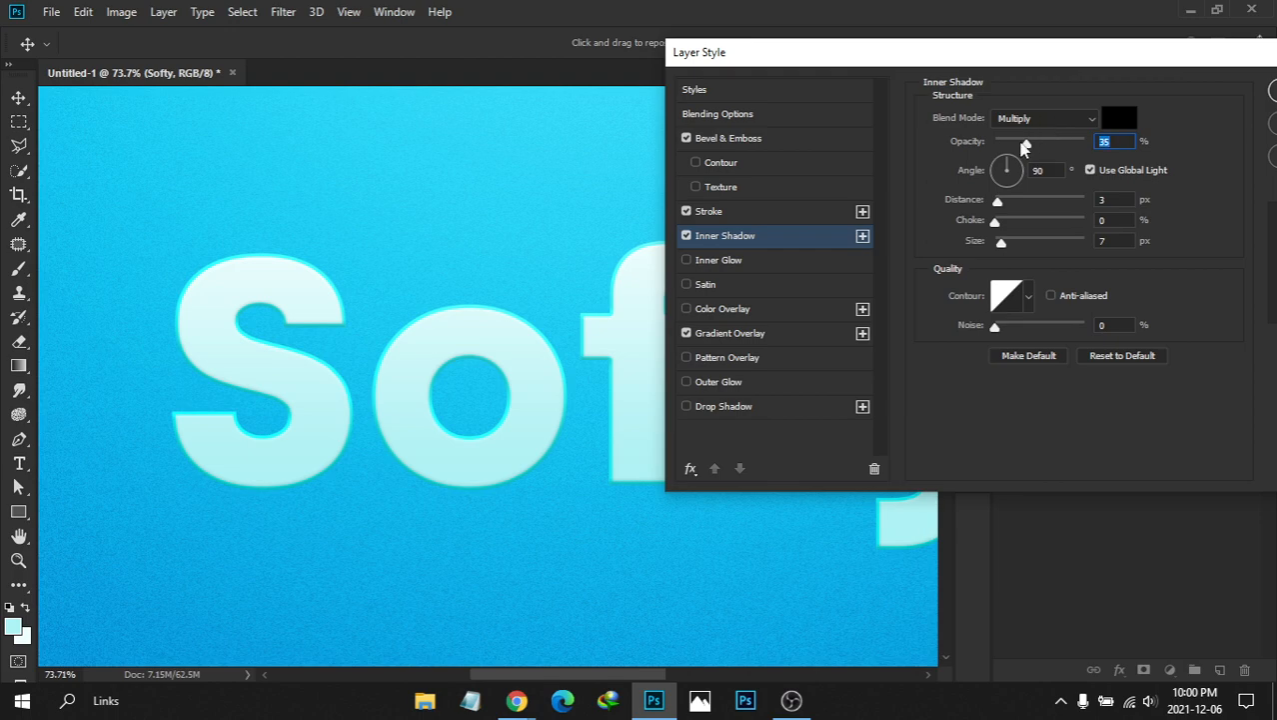
Set the inner shadow's colour to the very dark blue #010f13, using a hue sampled from the background
left_click(1117, 118)
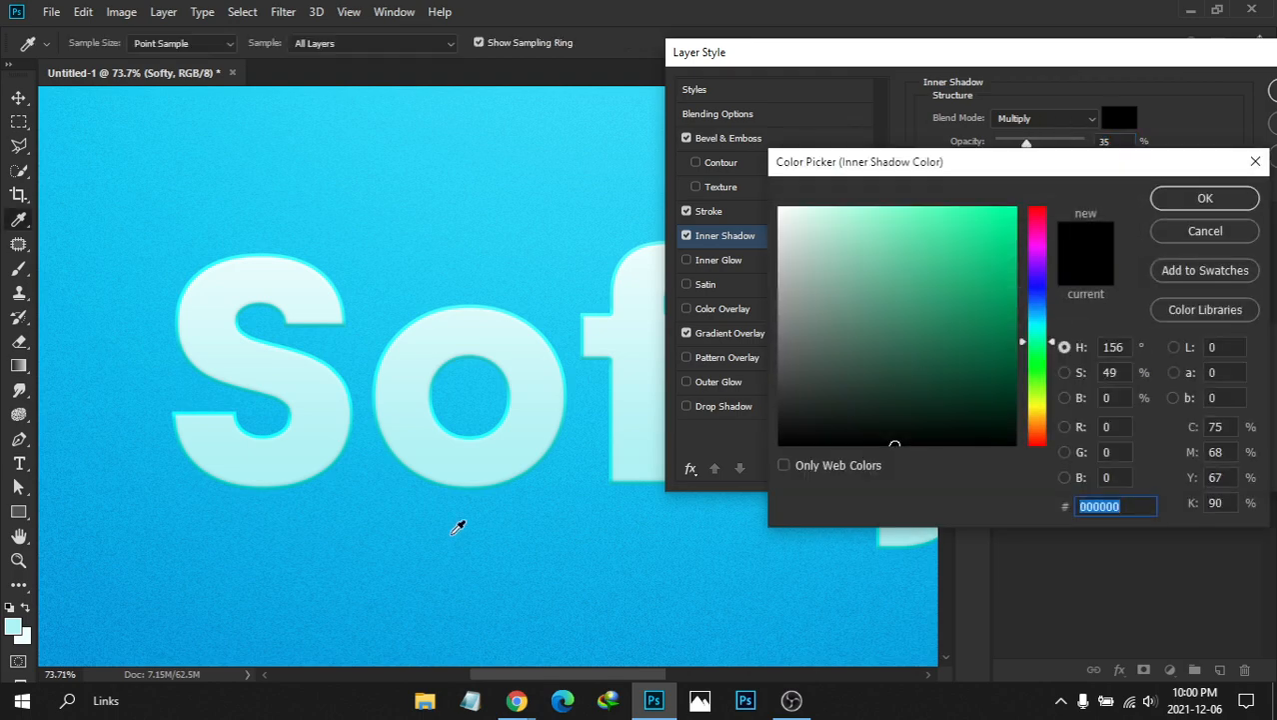
left_click(393, 583)
left_click(1004, 428)
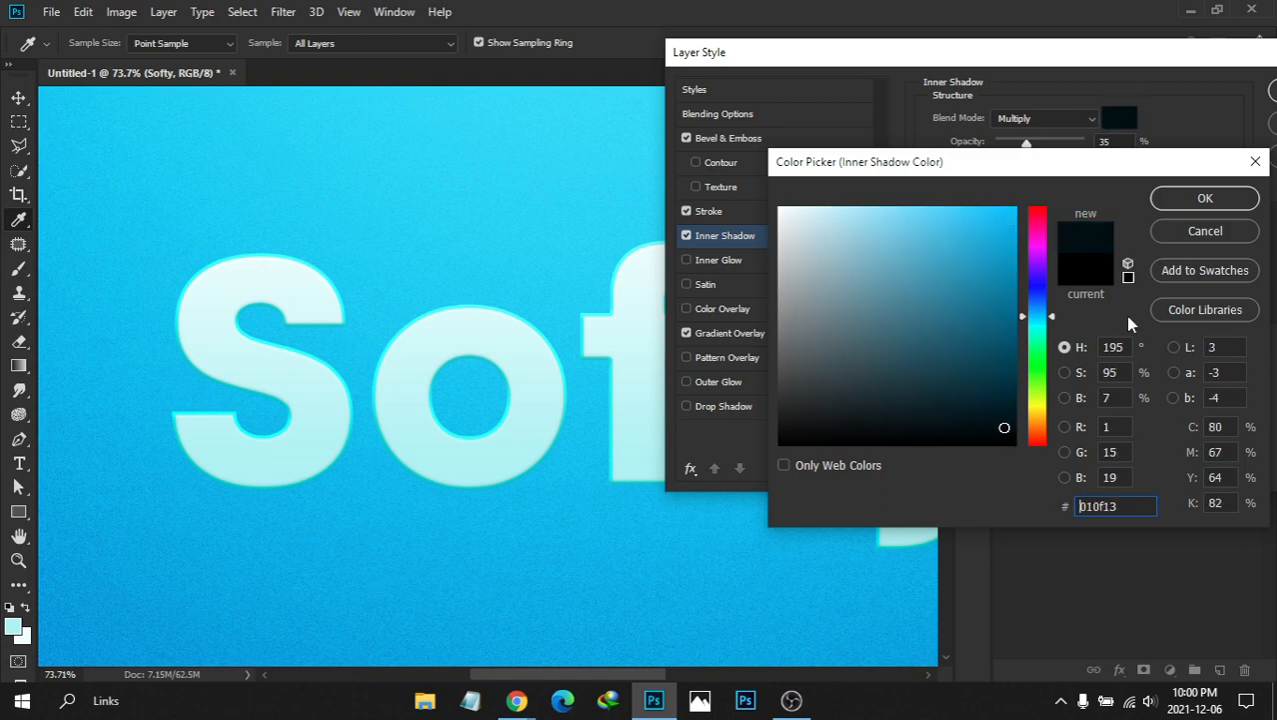
left_click(1205, 198)
Set the inner shadow to 100% opacity with a 90° angle that does not use global light
left_click_drag(1022, 143, 1062, 142)
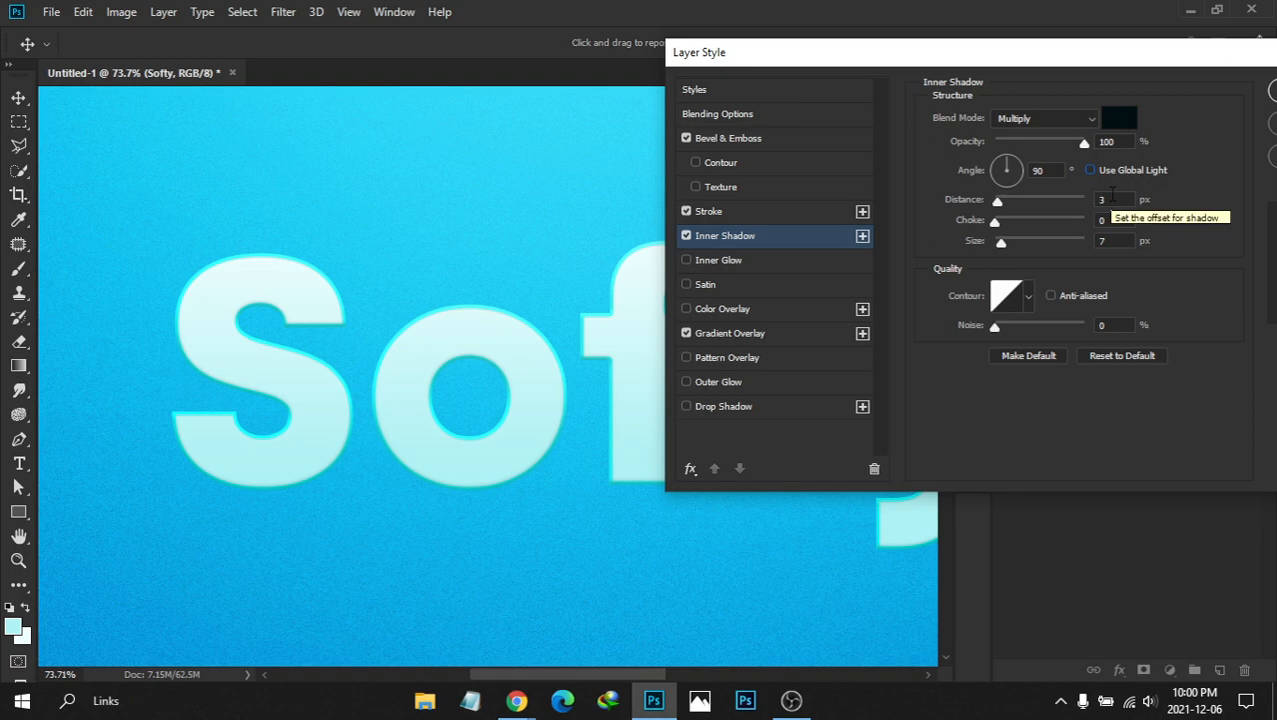
double_click(1050, 170)
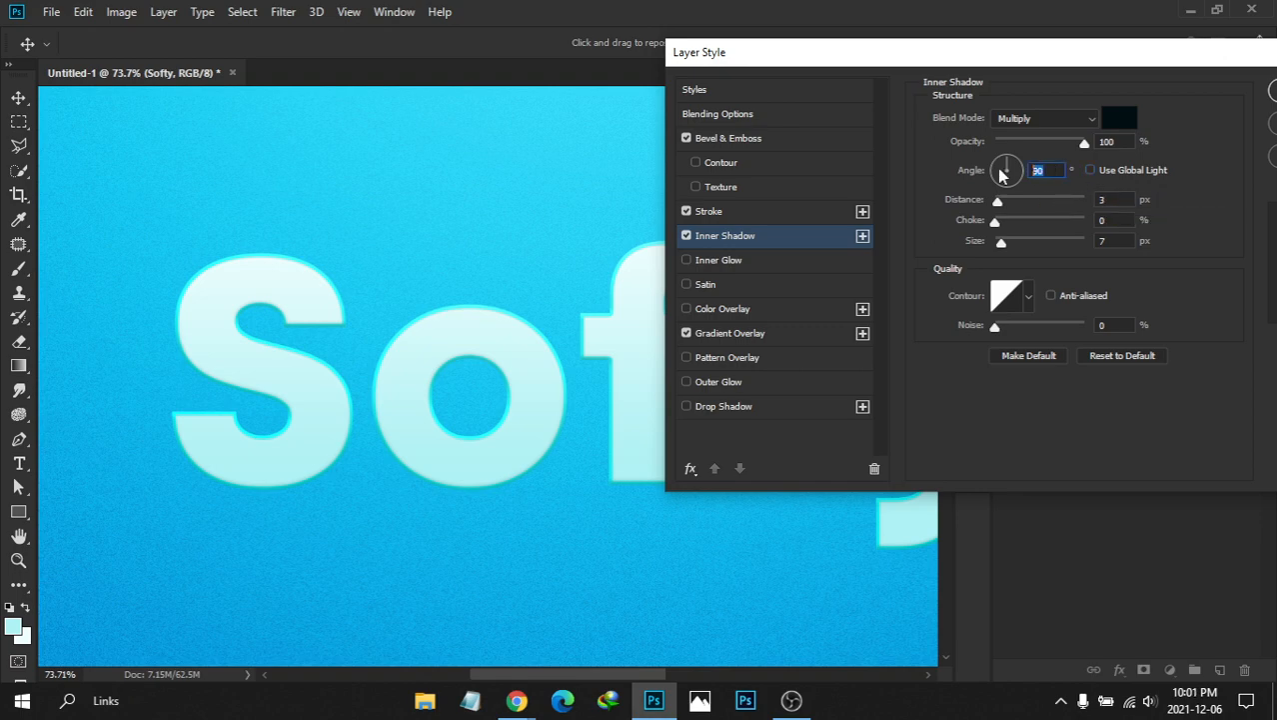
type("90")
Try a 10 px distance for the inner shadow, and settle on 9 px
double_click(1111, 199)
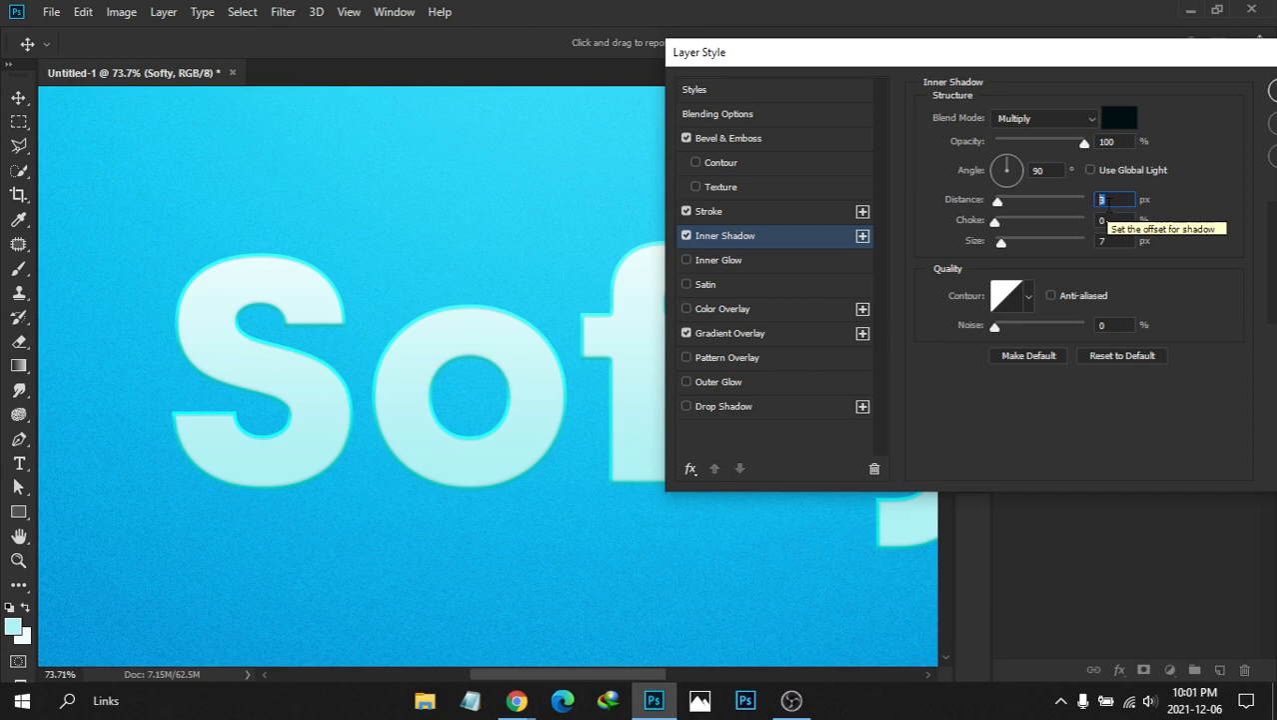
type("10")
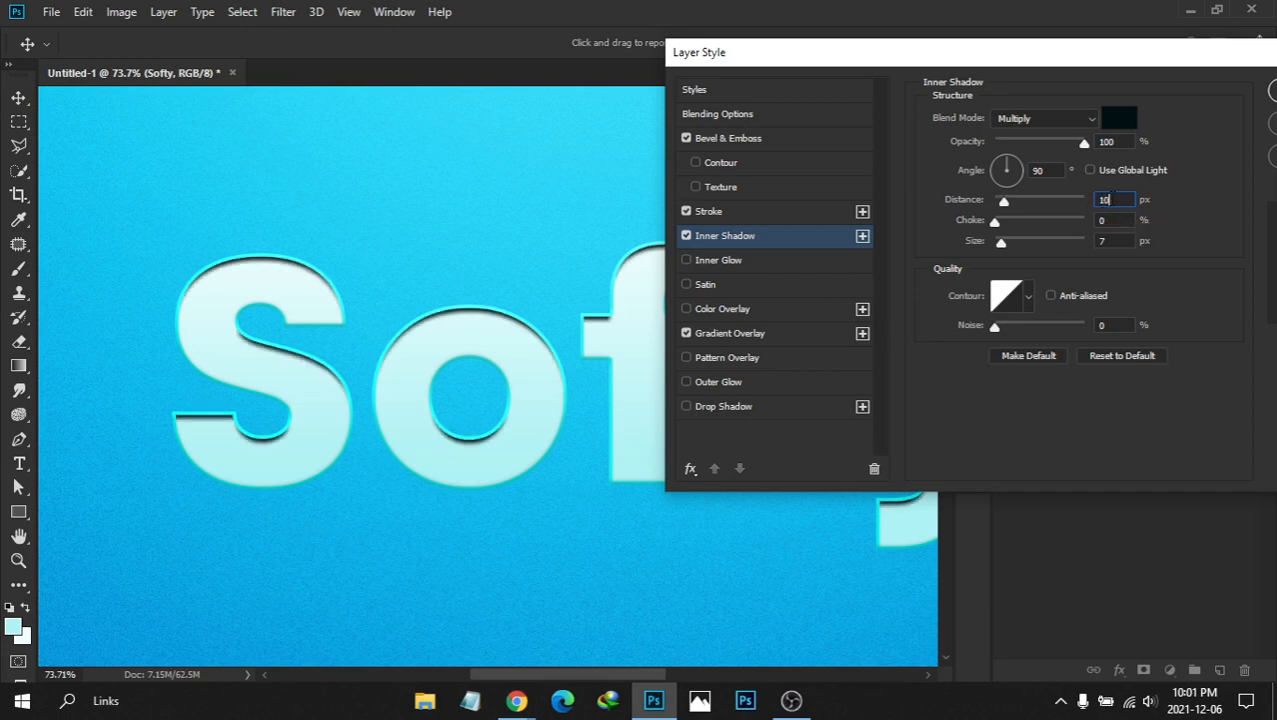
left_click_drag(1112, 197, 1061, 199)
type("9")
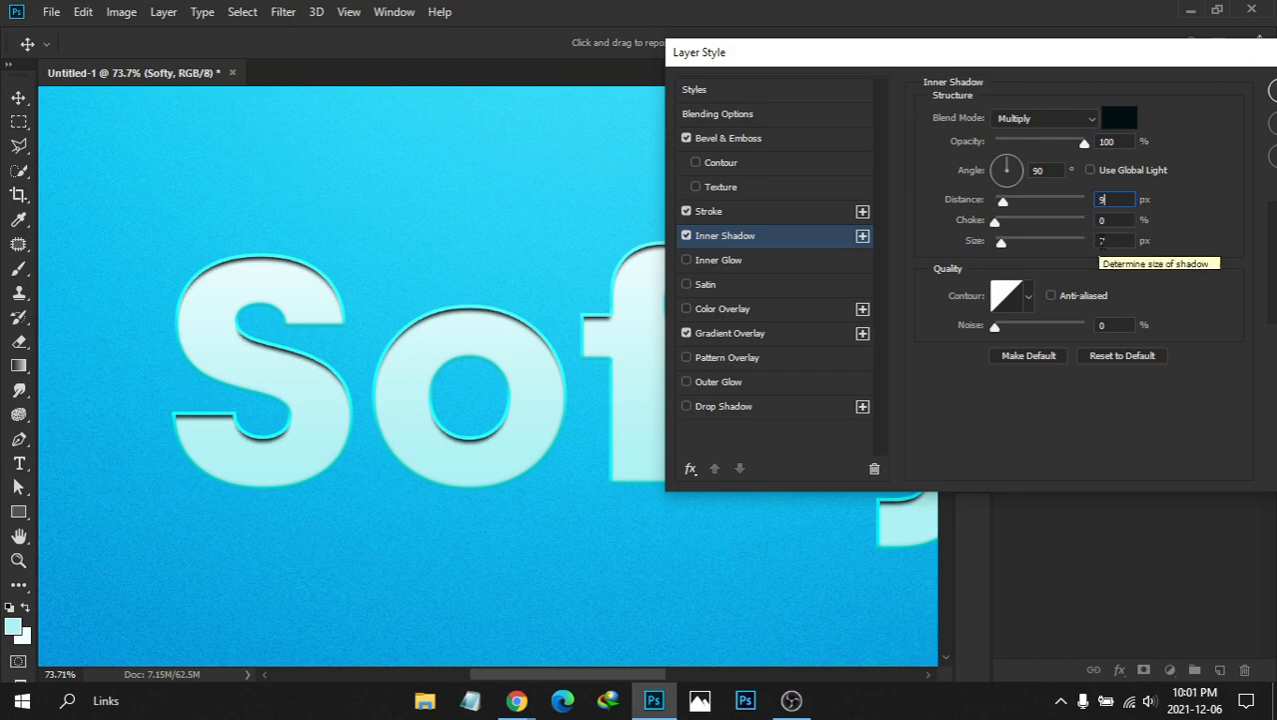
left_click_drag(1114, 241, 1066, 237)
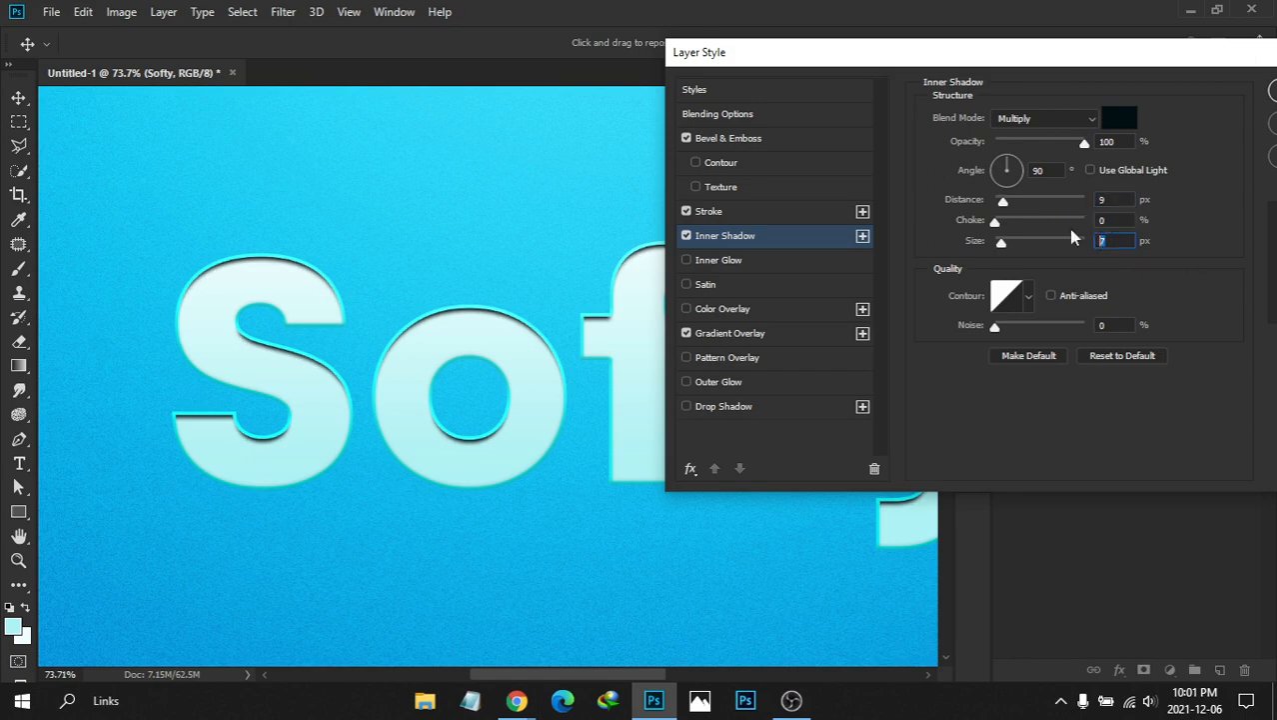
Try a 17 px inner shadow distance with angles of -90° and 0°, and return to 90° and 9 px
mouse_move(1004, 205)
left_mouse_down()
mouse_move(1025, 205)
mouse_move(1011, 202)
left_mouse_up()
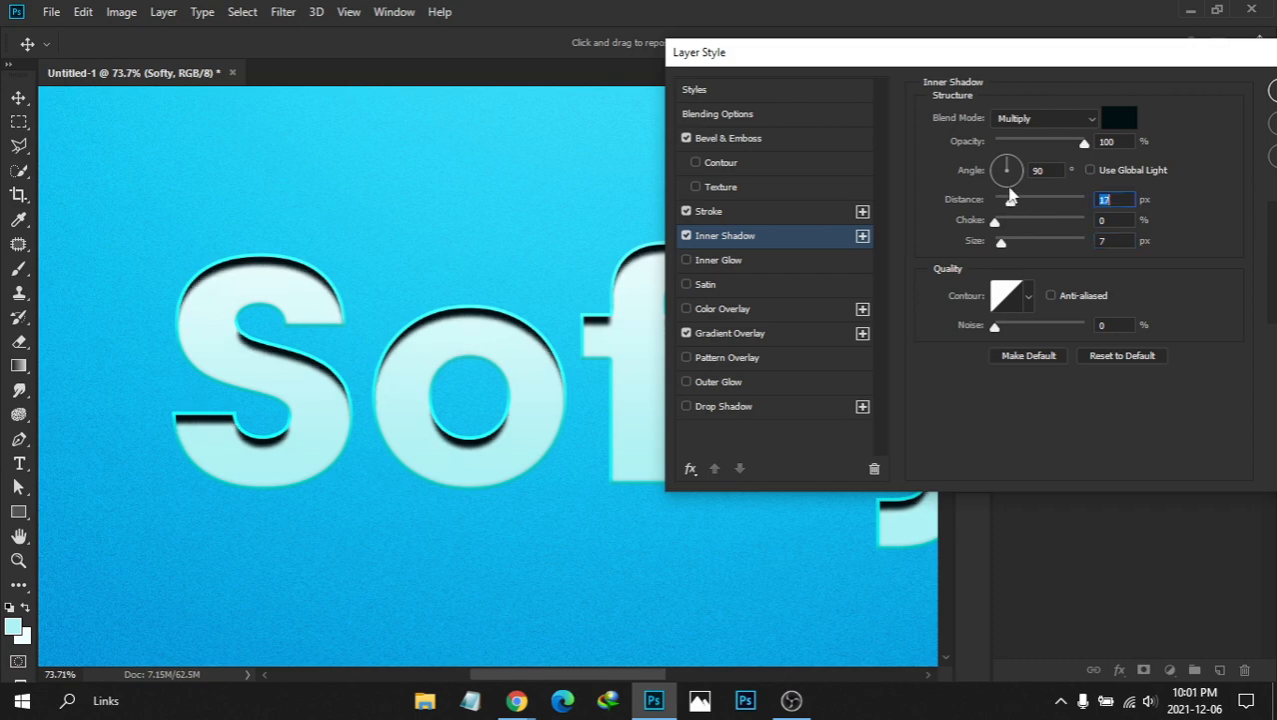
left_click(1039, 172)
type("-")
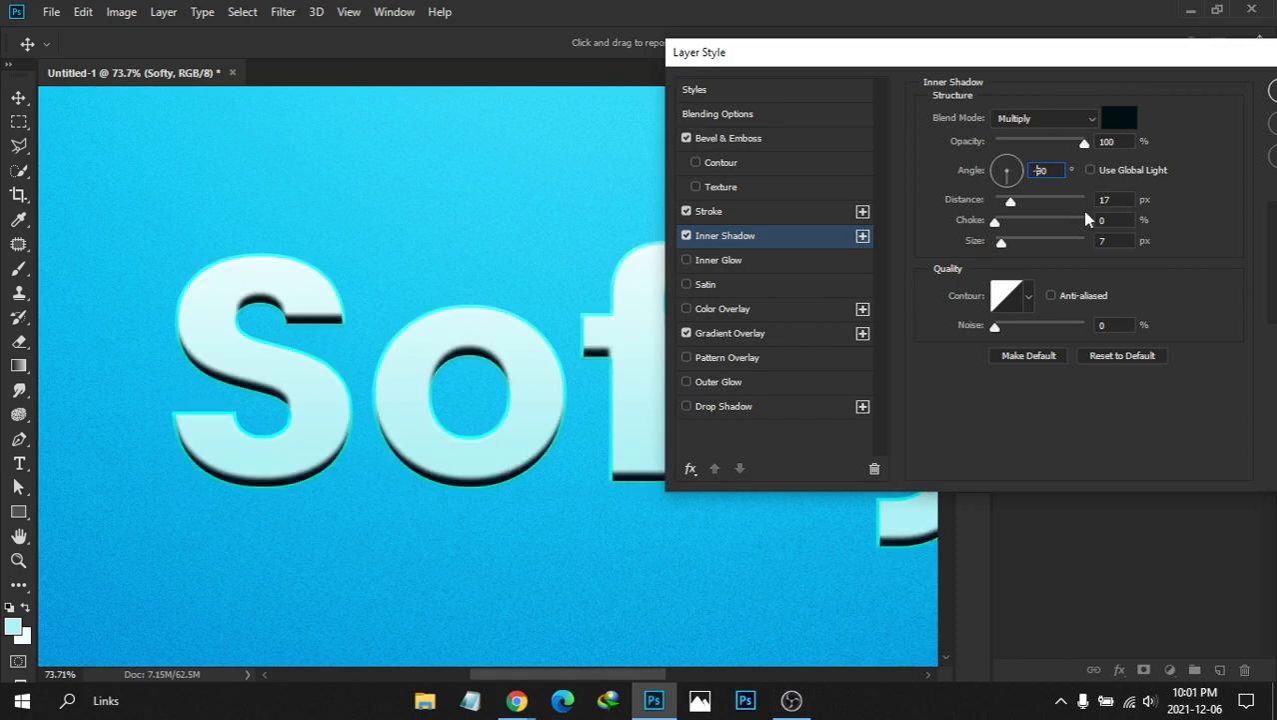
left_click(1035, 170)
type("0")
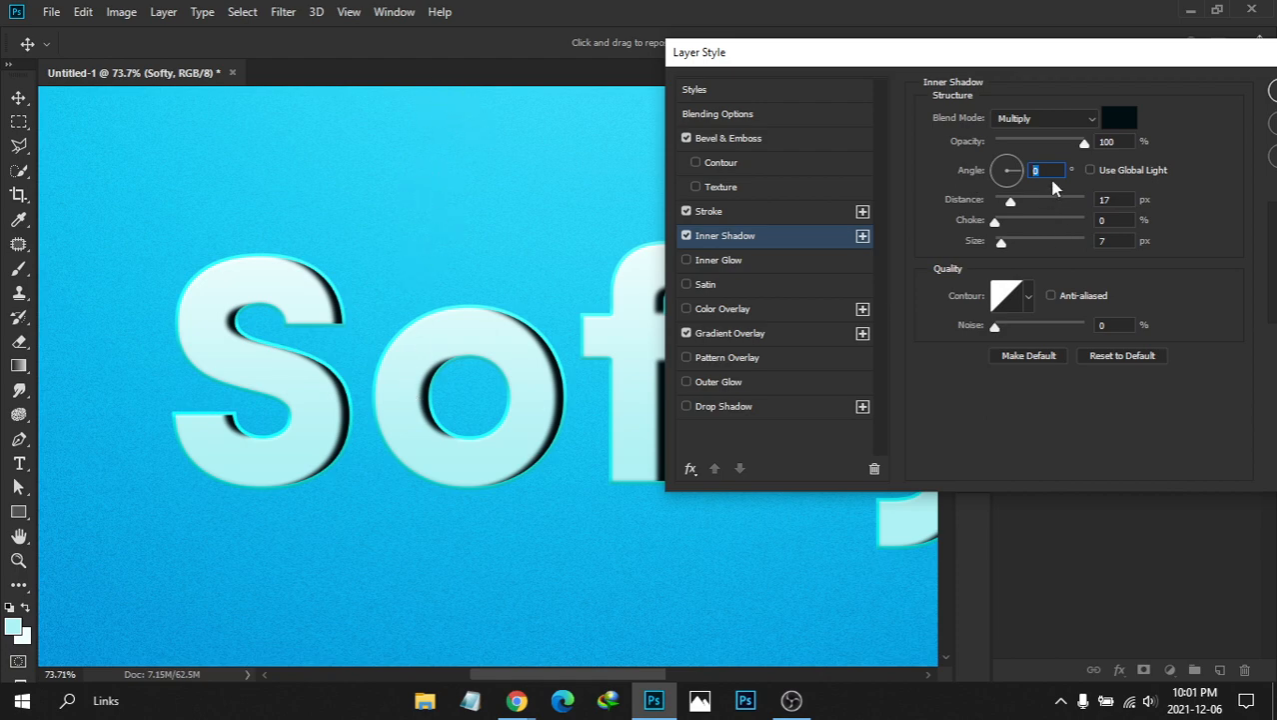
type("90")
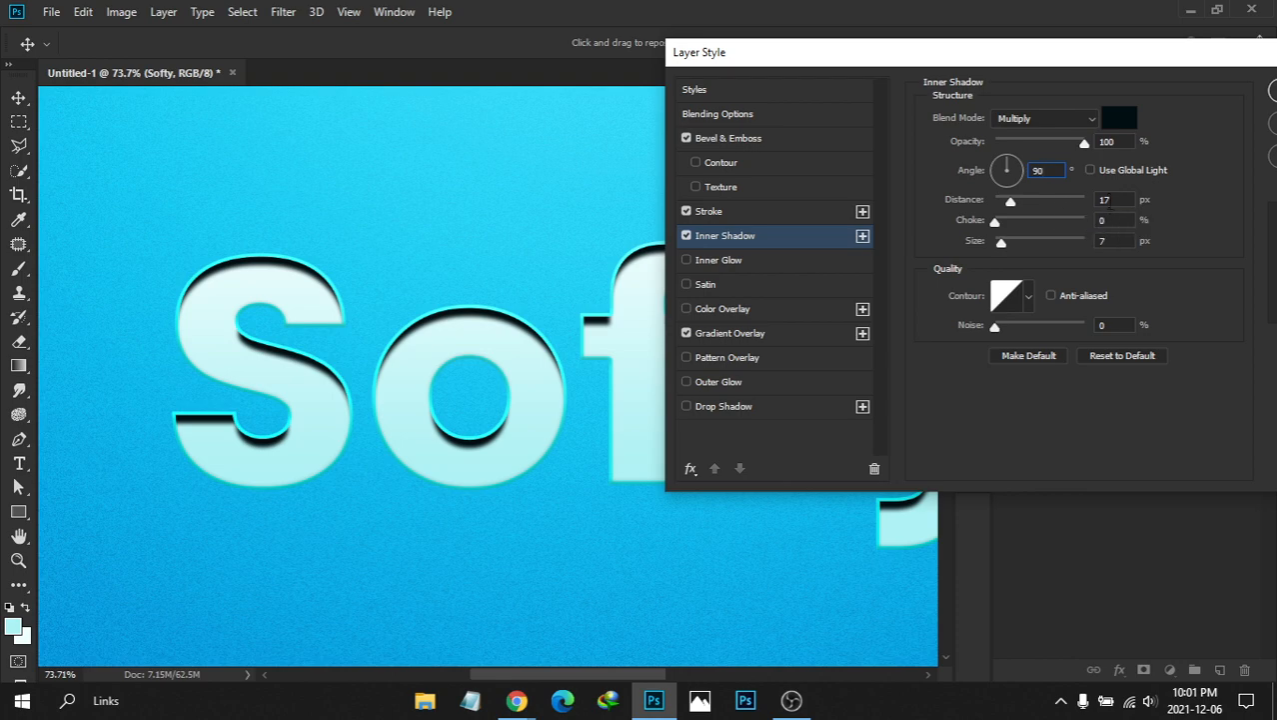
key("Tab")
type("9")
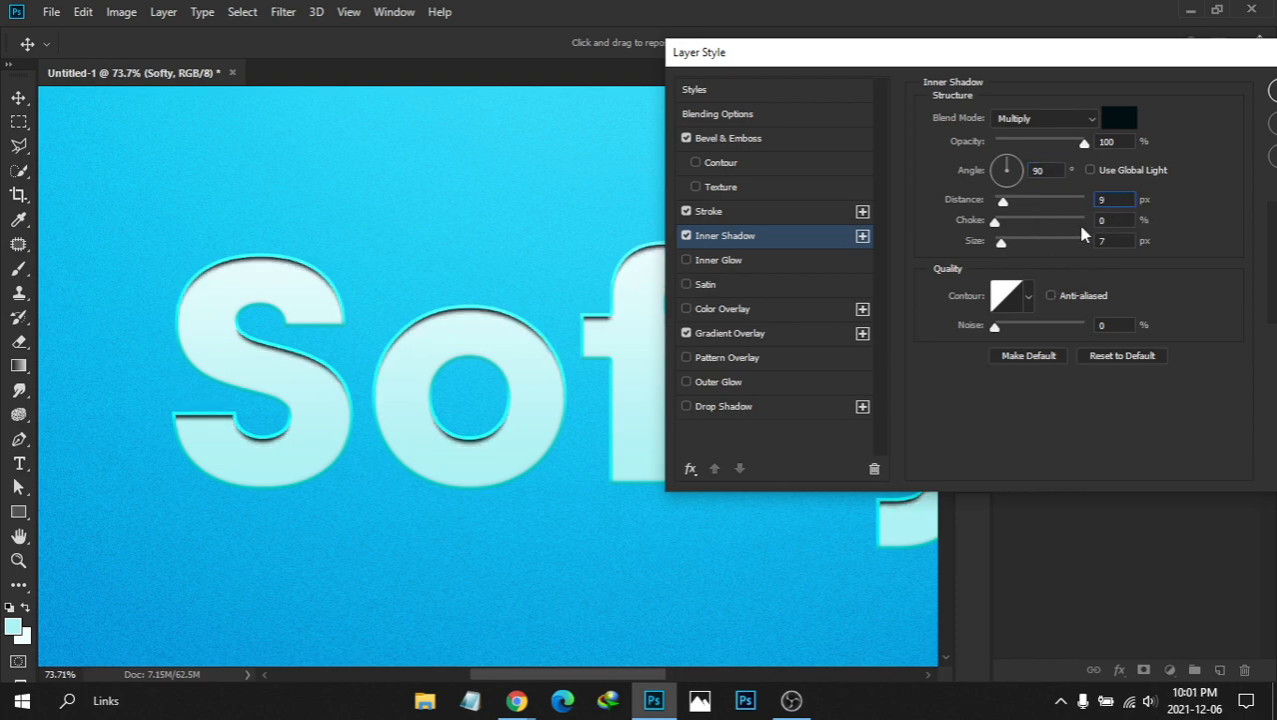
Set the inner shadow's size to 2 px and its opacity to 30%, comparing 20% and 25% along the way
left_click_drag(1009, 242, 1004, 243)
type("2")
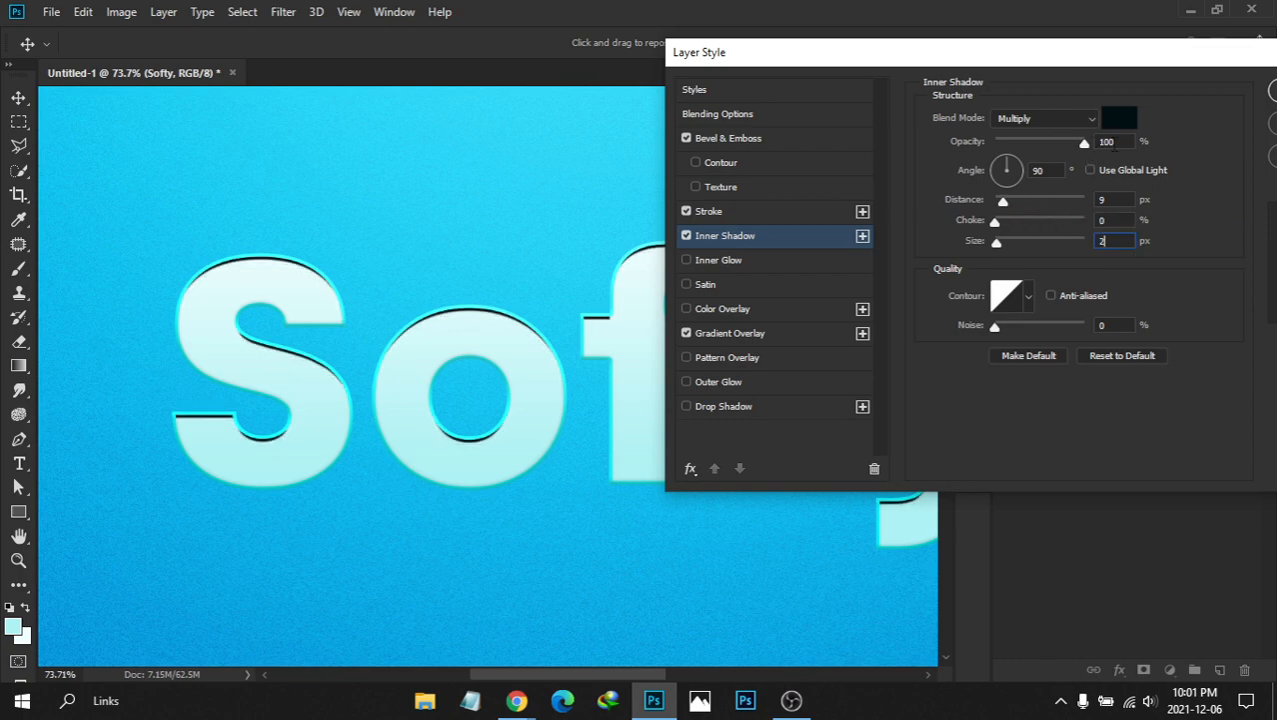
left_click(1104, 141)
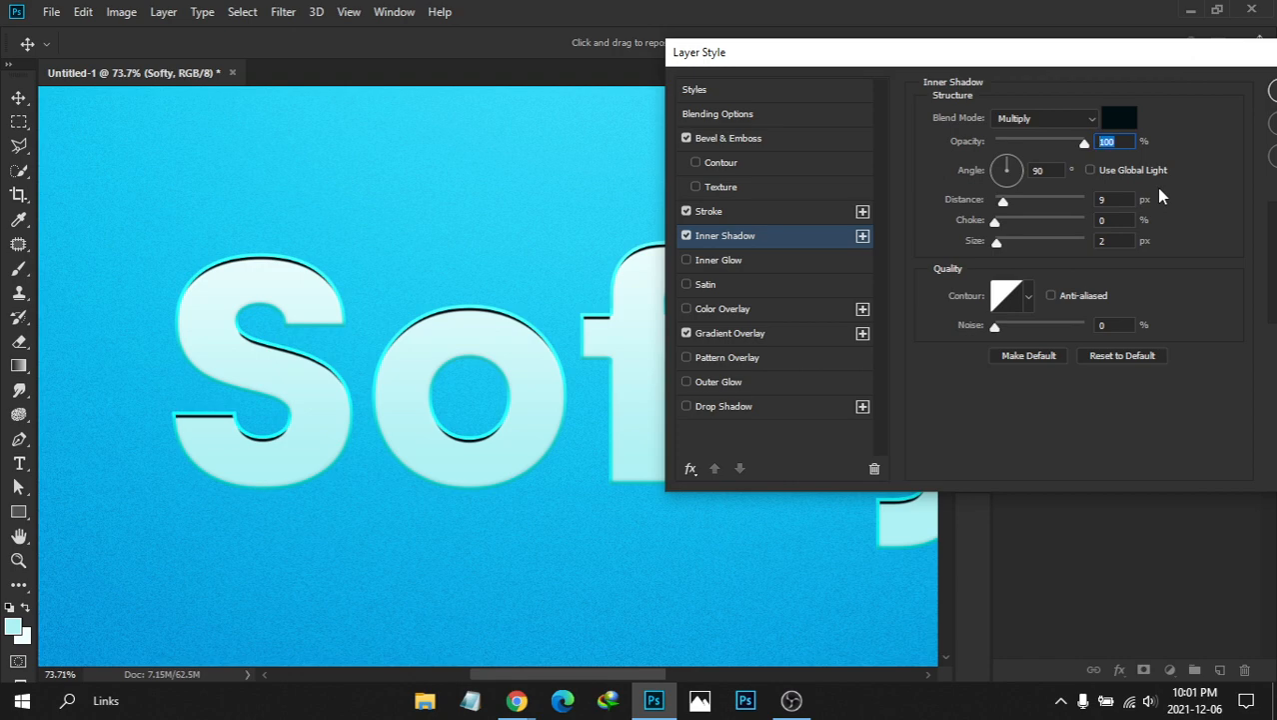
left_click_drag(1085, 143, 1066, 147)
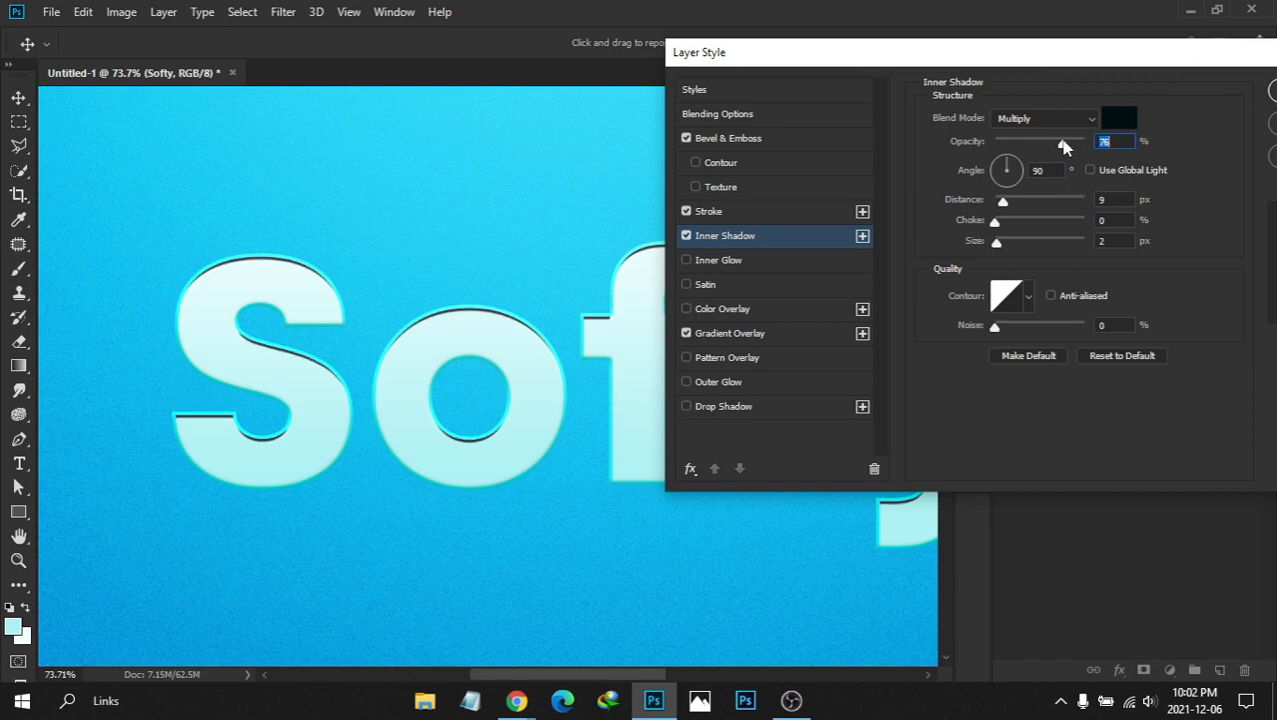
type("20")
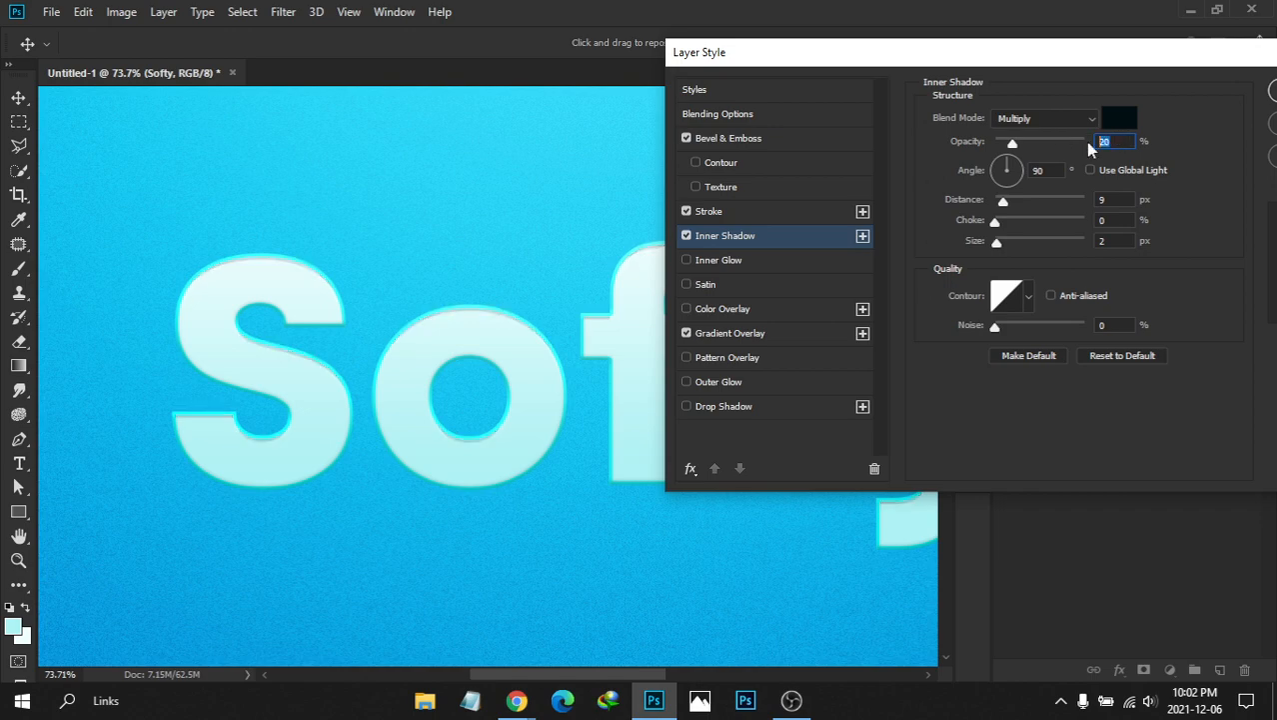
type("30")
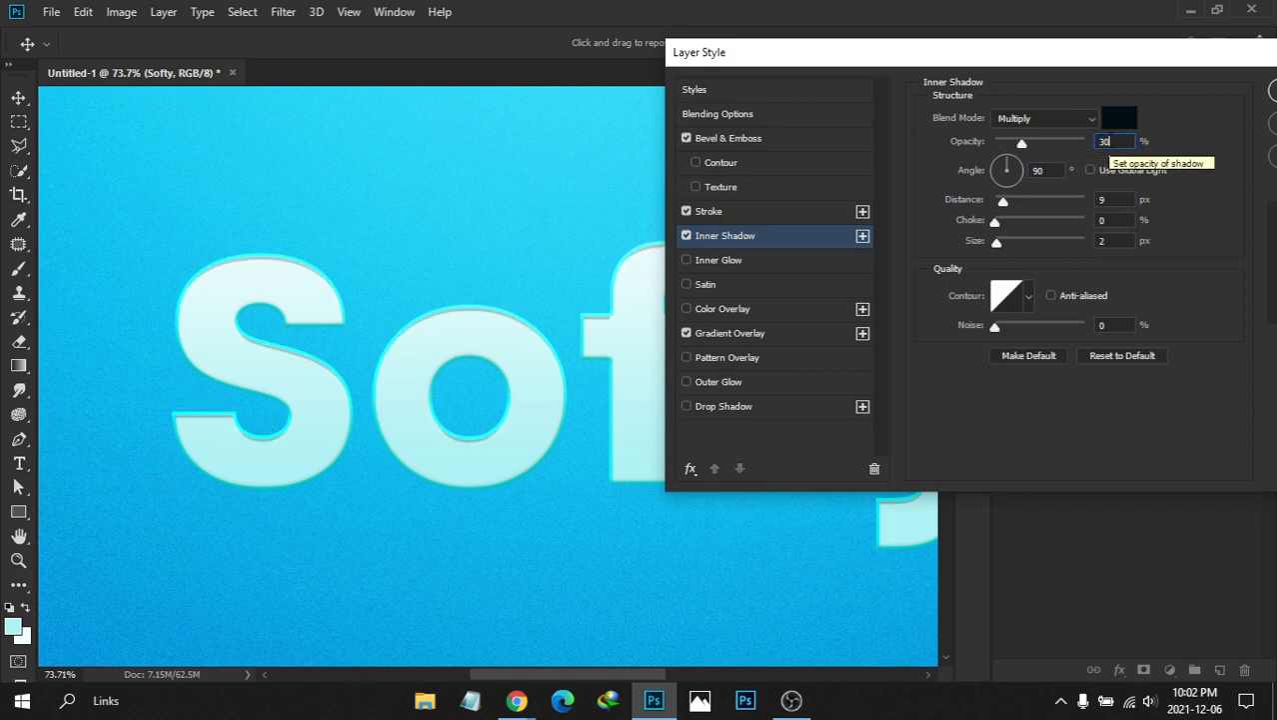
double_click(1100, 141)
type("25")
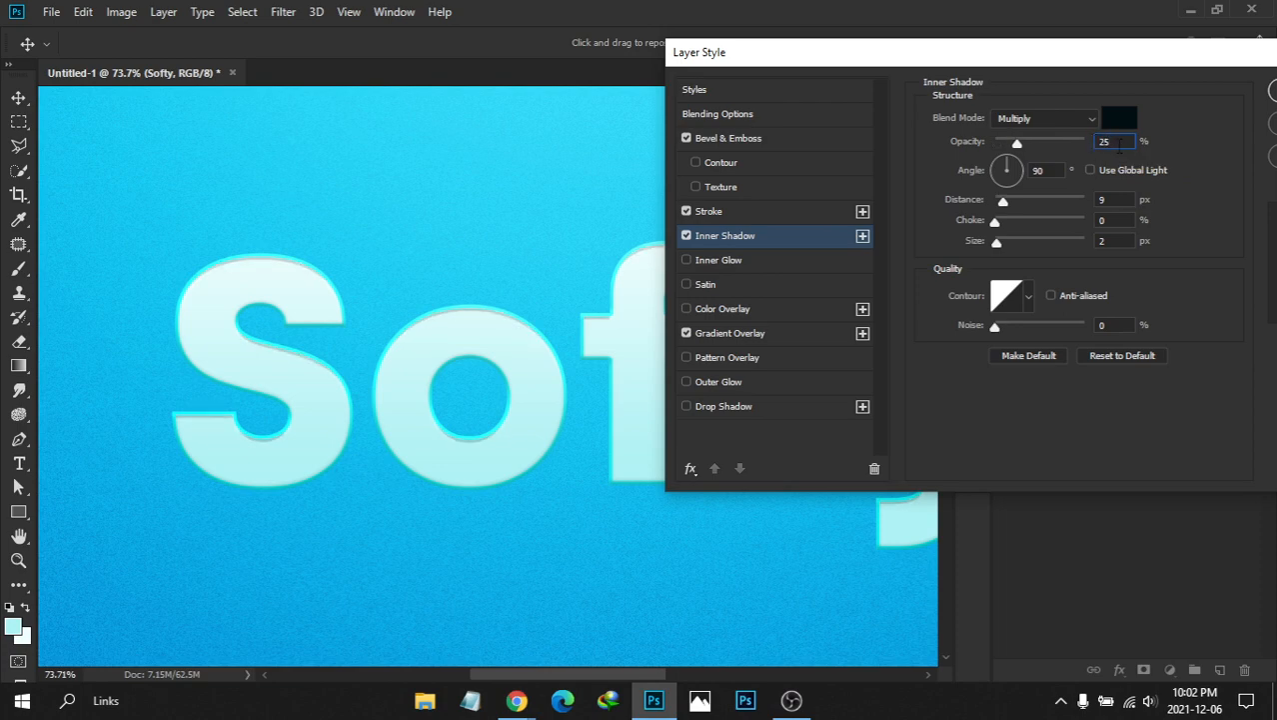
left_click_drag(1118, 146, 1087, 141)
type("30")
Move the Layer Style dialog aside to uncover more of the text, and add a second Inner Shadow effect
left_click_drag(935, 57, 920, 52)
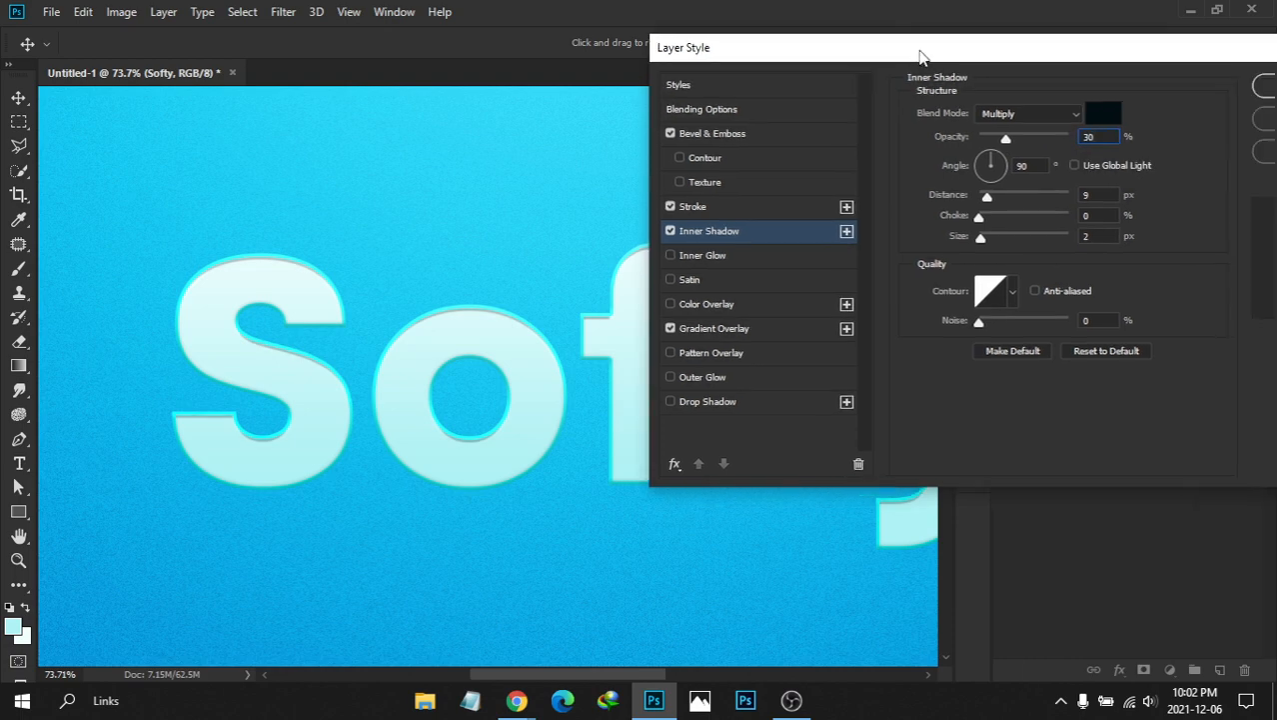
left_click_drag(821, 54, 930, 58)
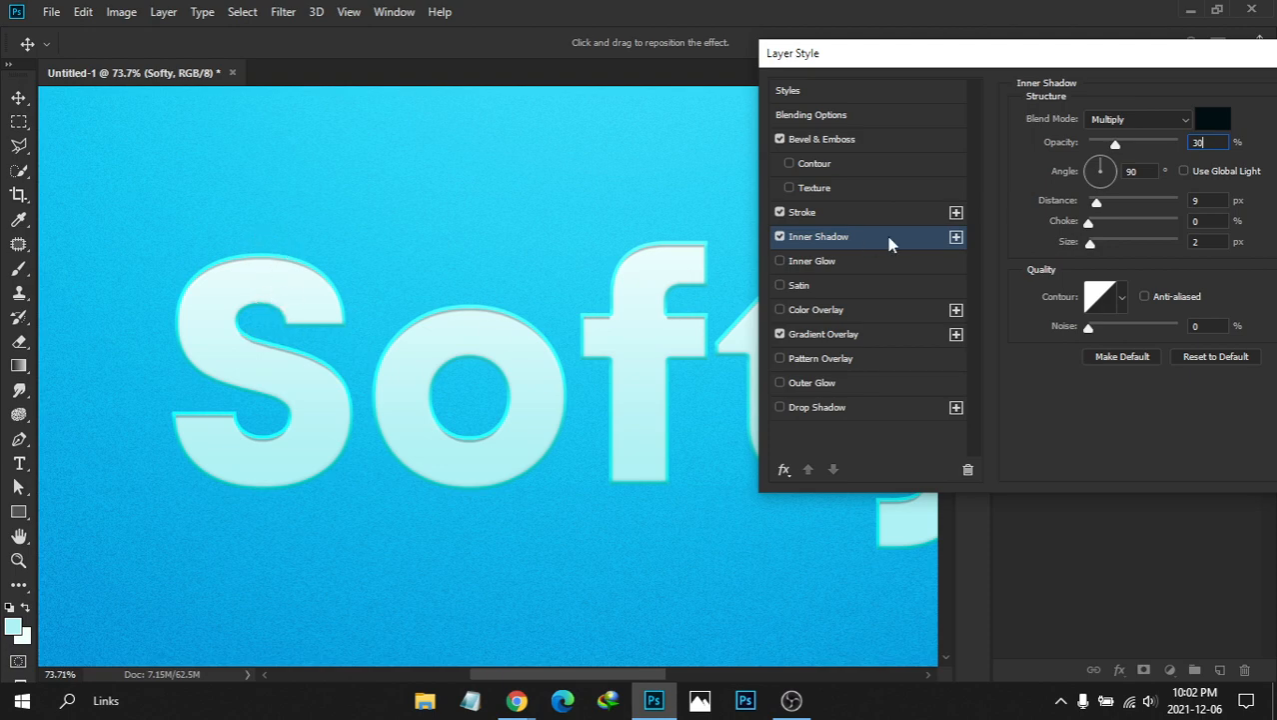
left_click(956, 238)
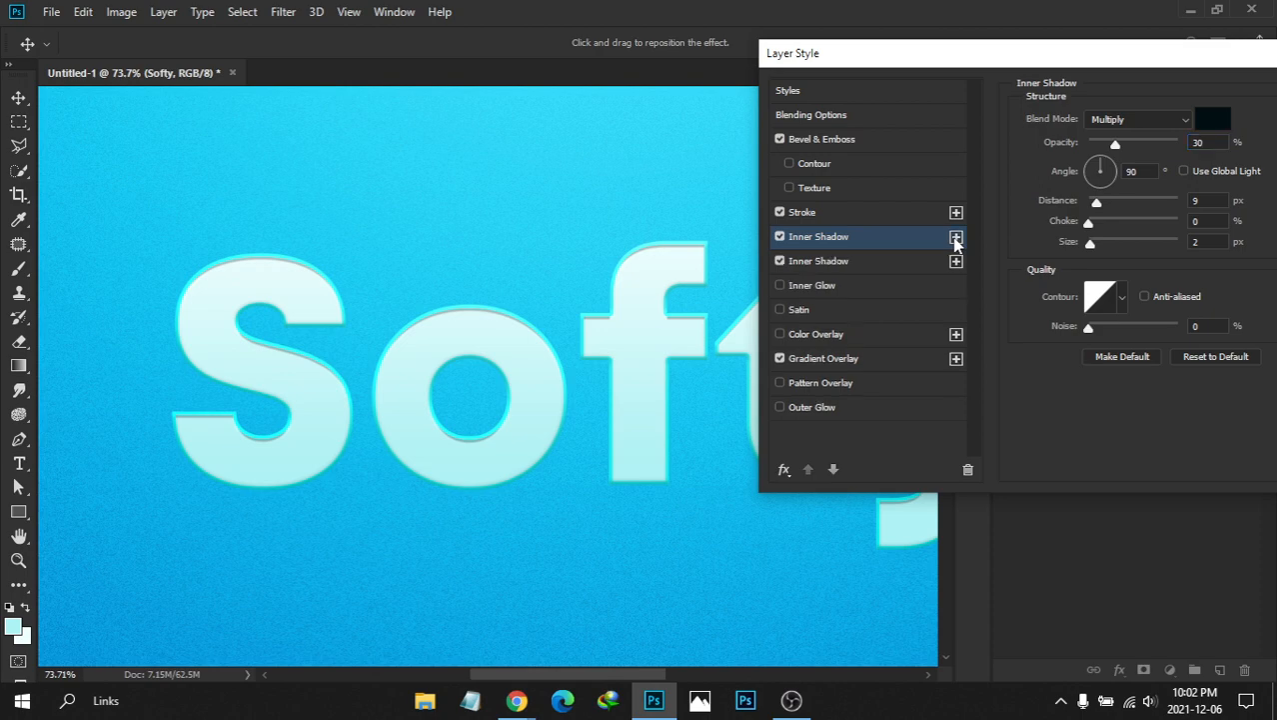
left_click(872, 262)
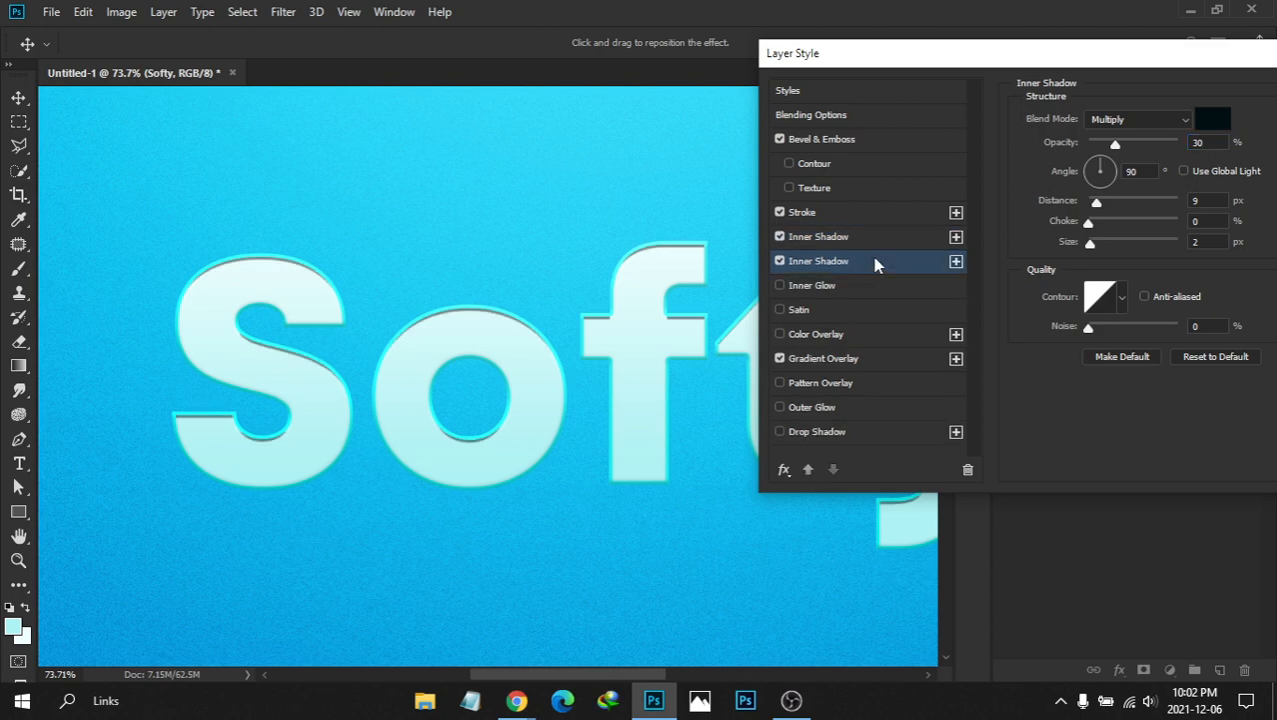
left_click(868, 236)
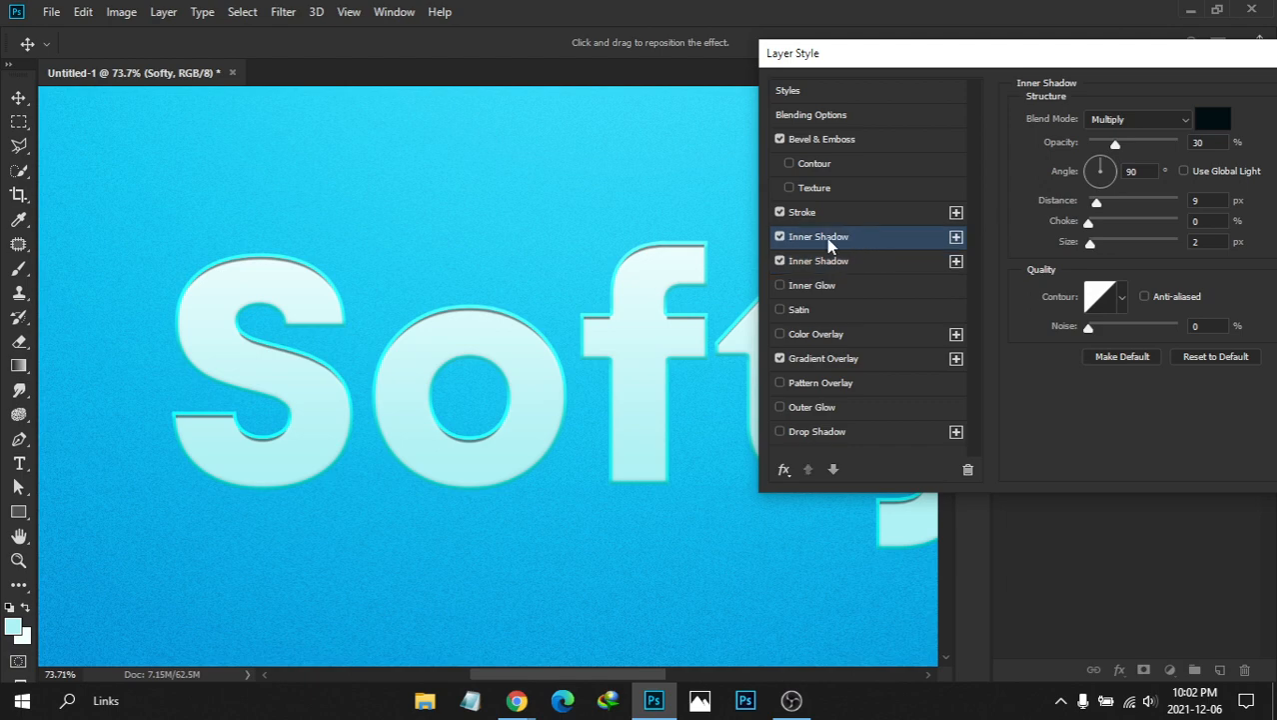
Compare the text with each Inner Shadow effect off and on, and check the upper one's colour without changing it
left_click(780, 236)
left_click(779, 237)
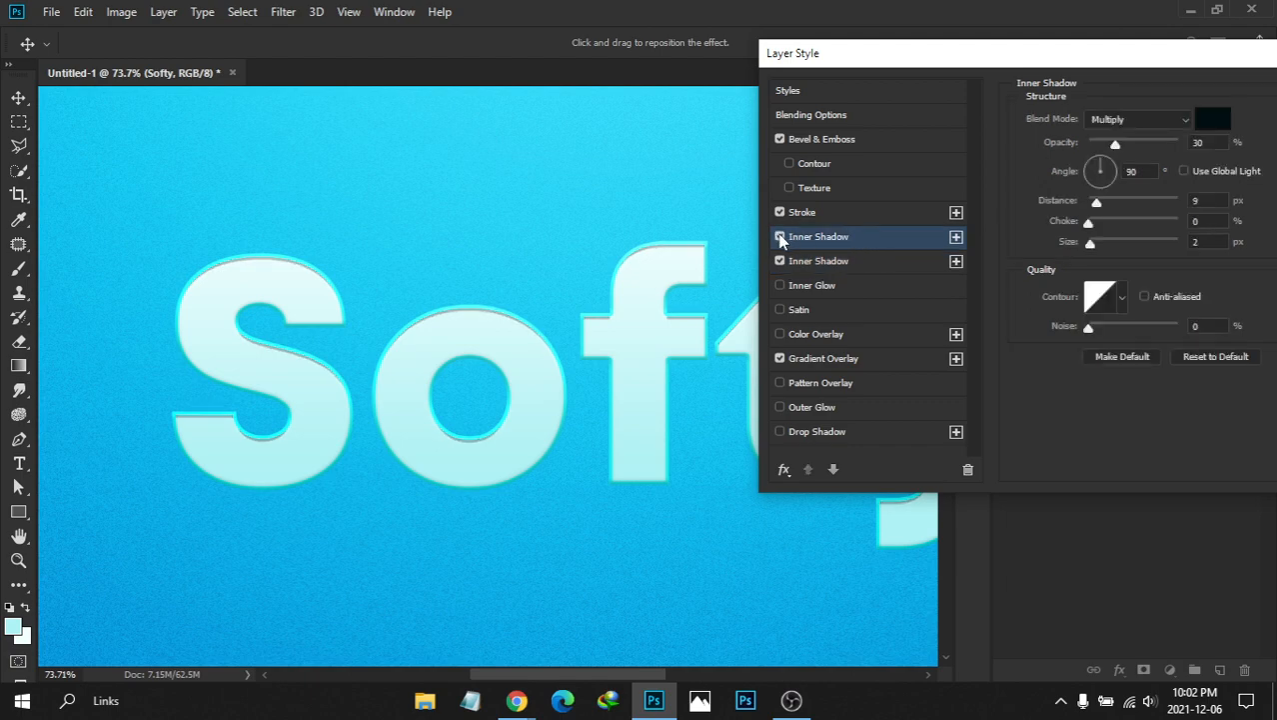
left_click(1212, 119)
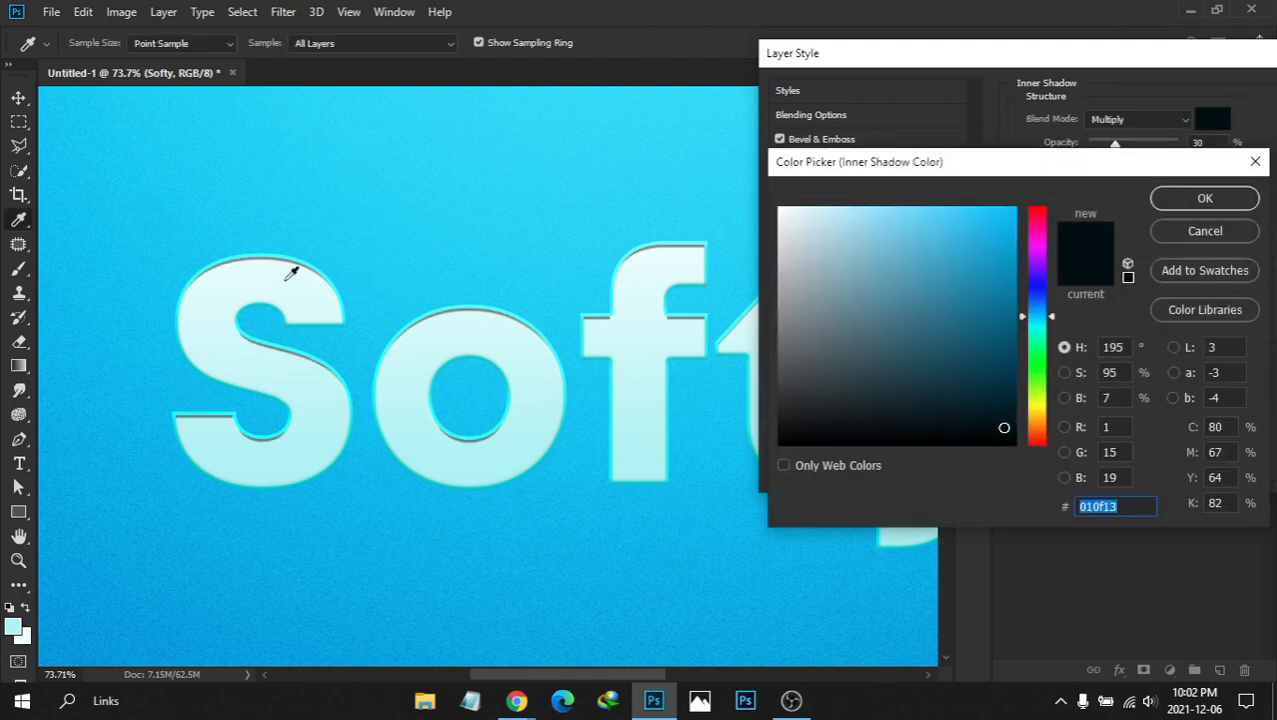
left_click(1197, 236)
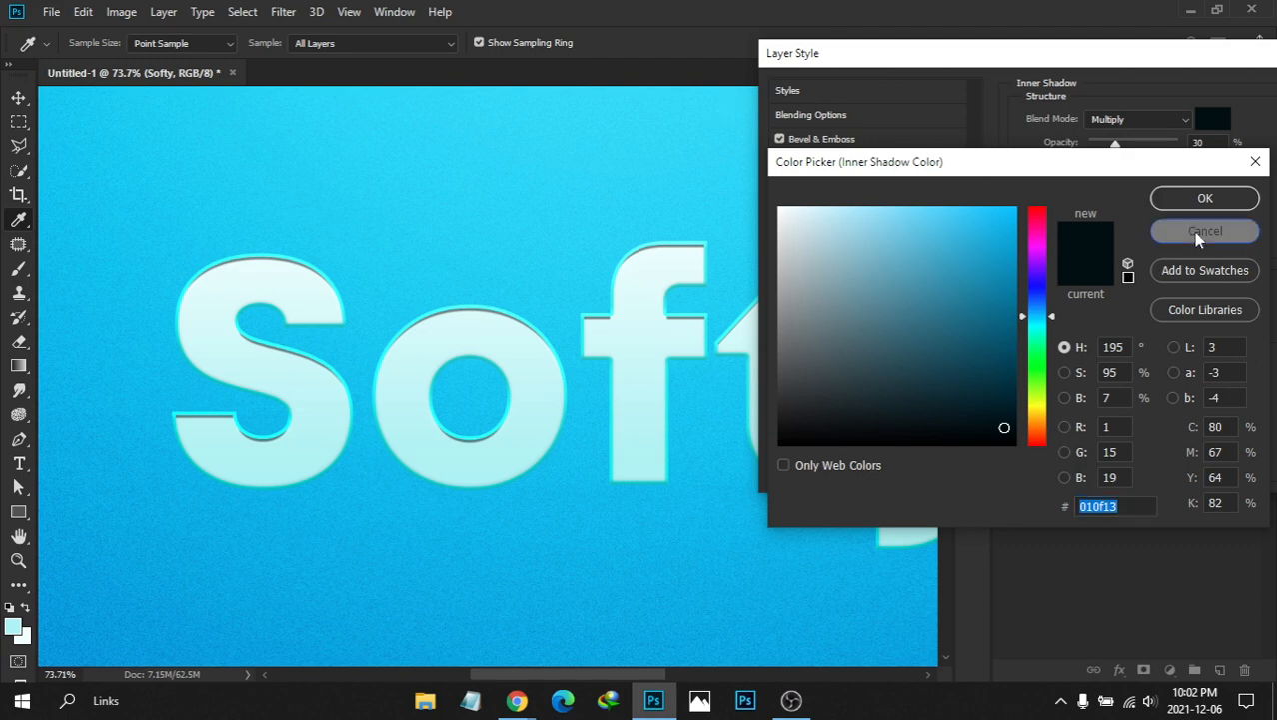
left_click(889, 262)
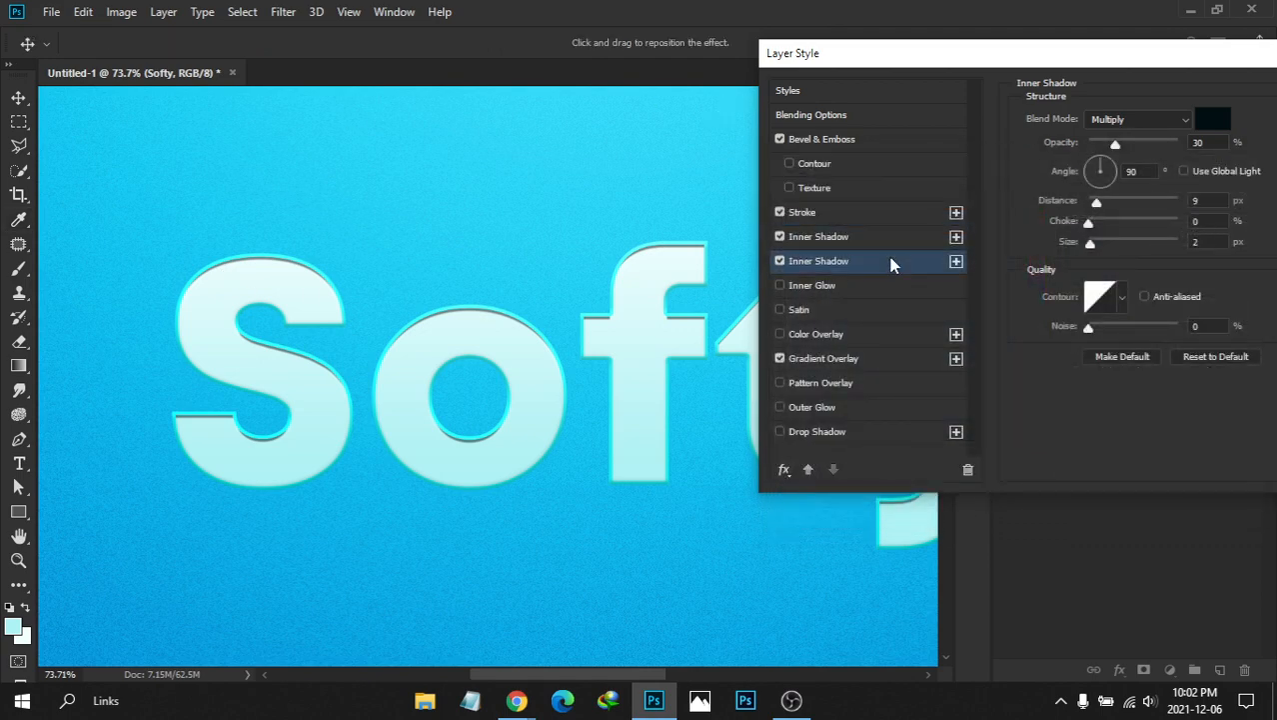
left_click(779, 260)
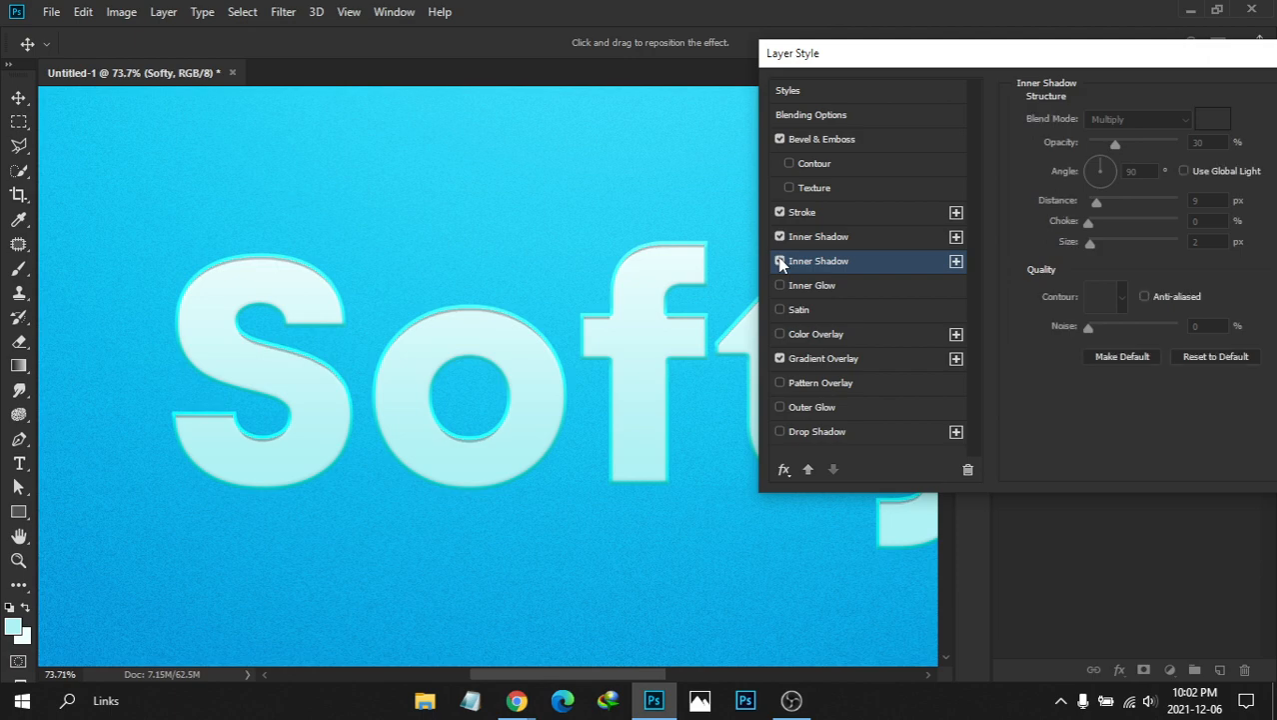
left_click(780, 261)
left_click(780, 260)
left_click(780, 261)
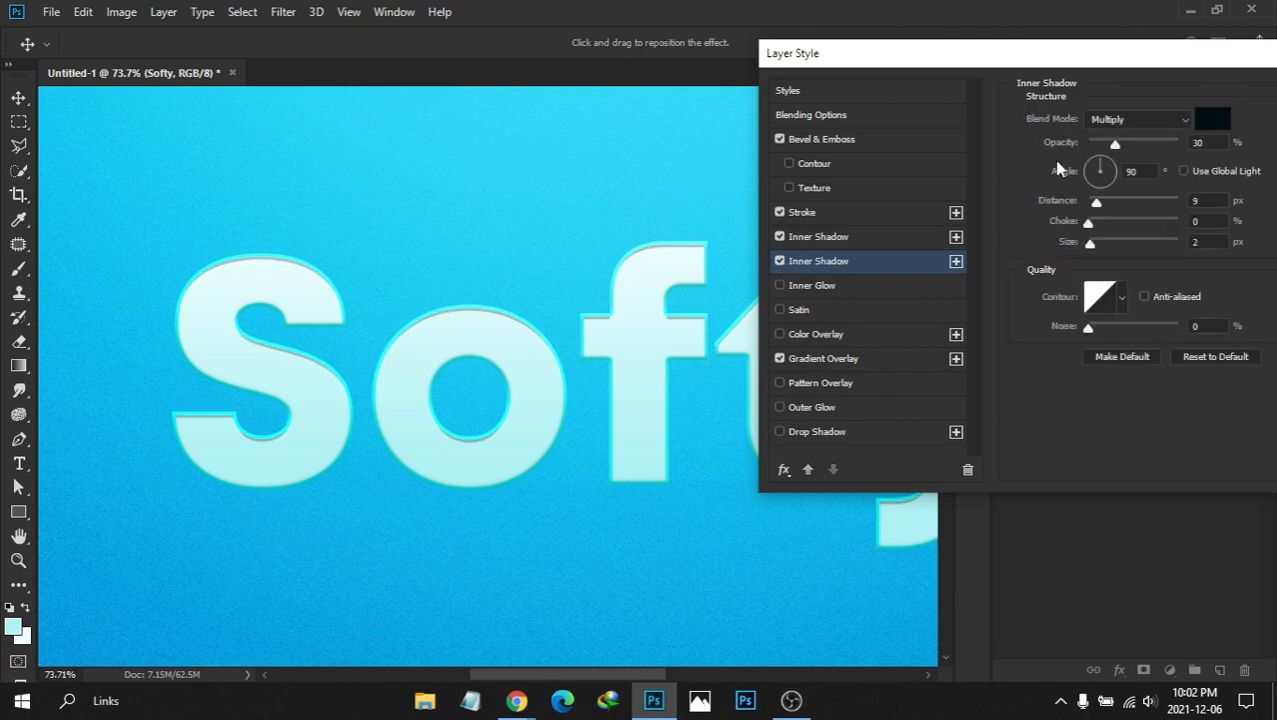
Set the lower inner shadow to 40% opacity and white #ffffff, trying Lighten before choosing the Screen blend mode
left_click_drag(1116, 147, 1125, 147)
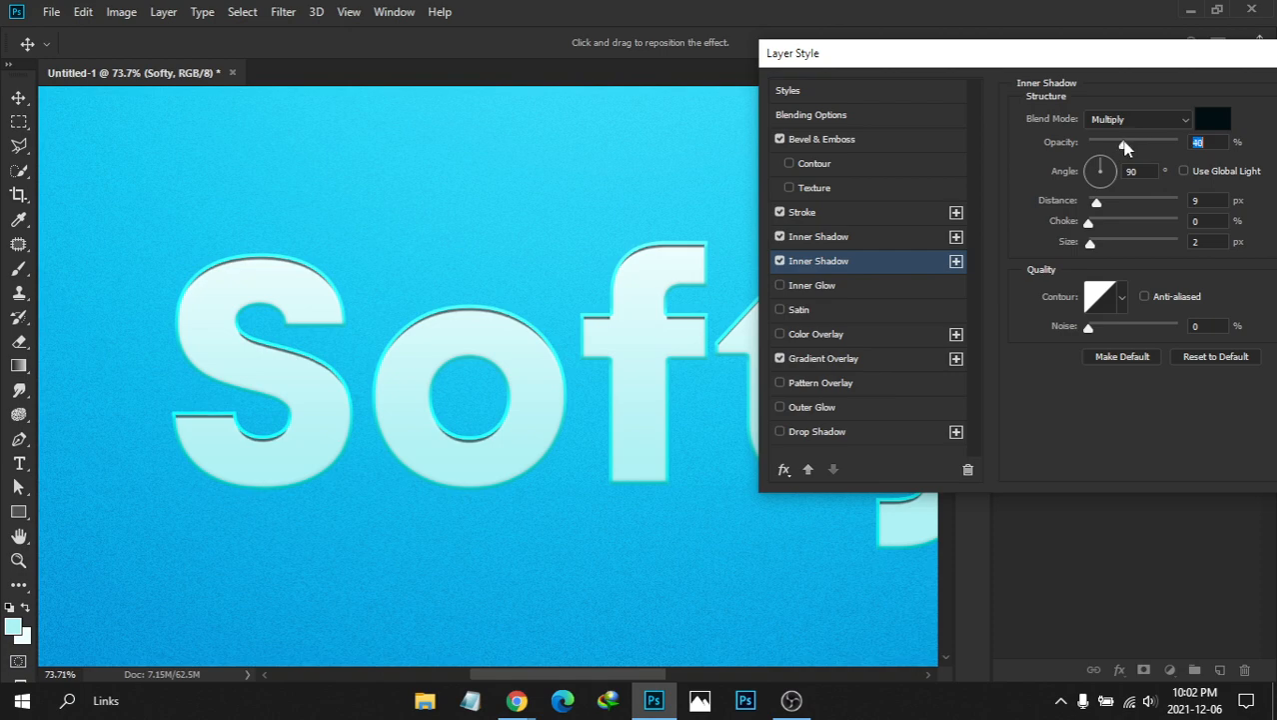
left_click(1140, 119)
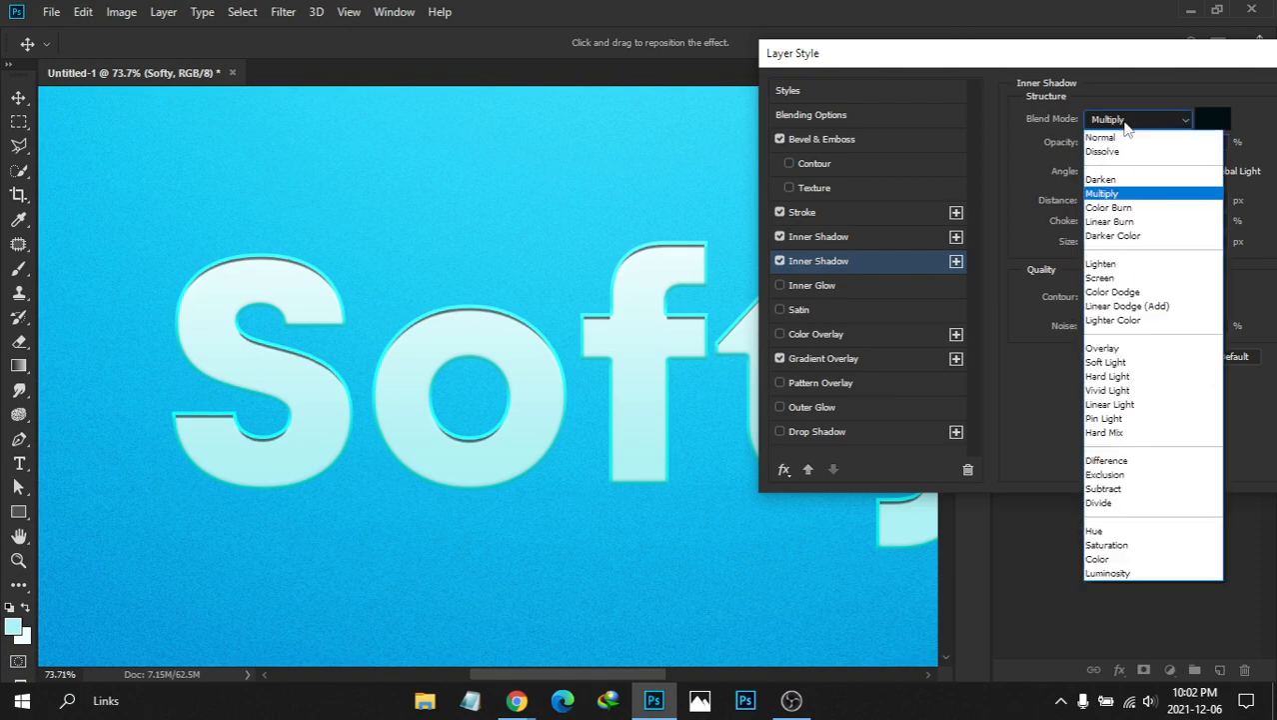
left_click(1105, 266)
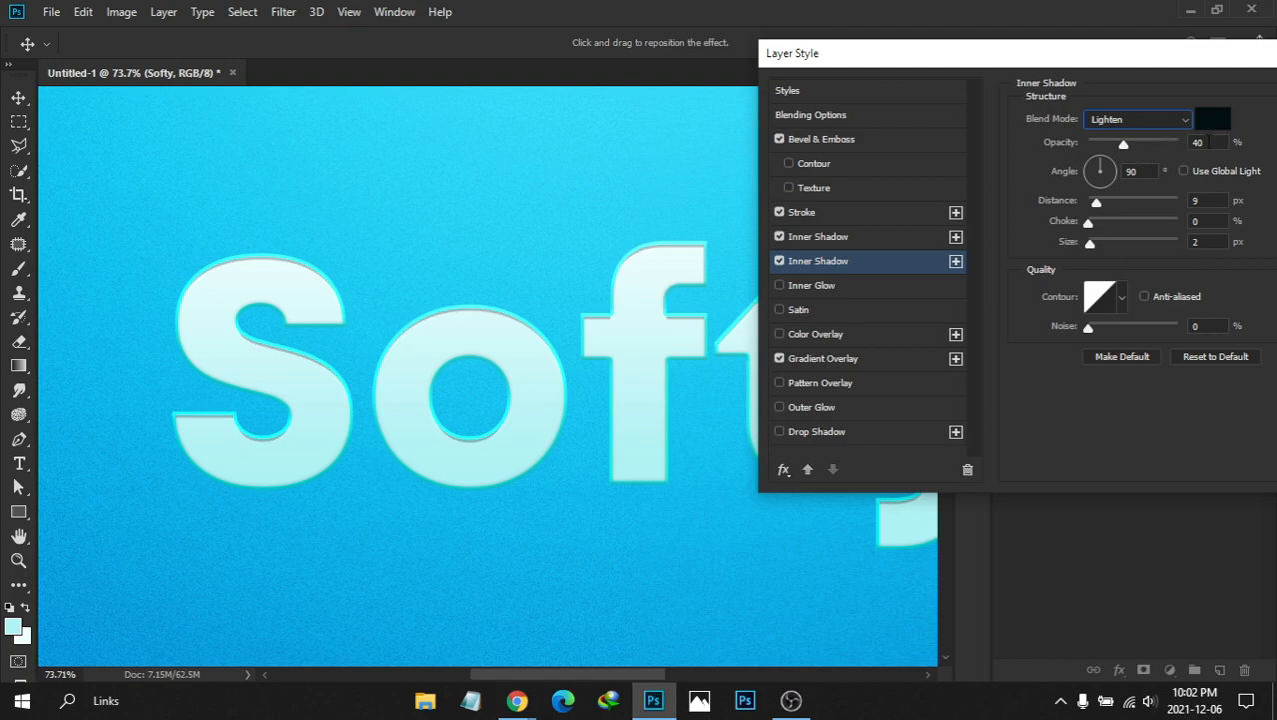
left_click(1211, 124)
type("ffffff")
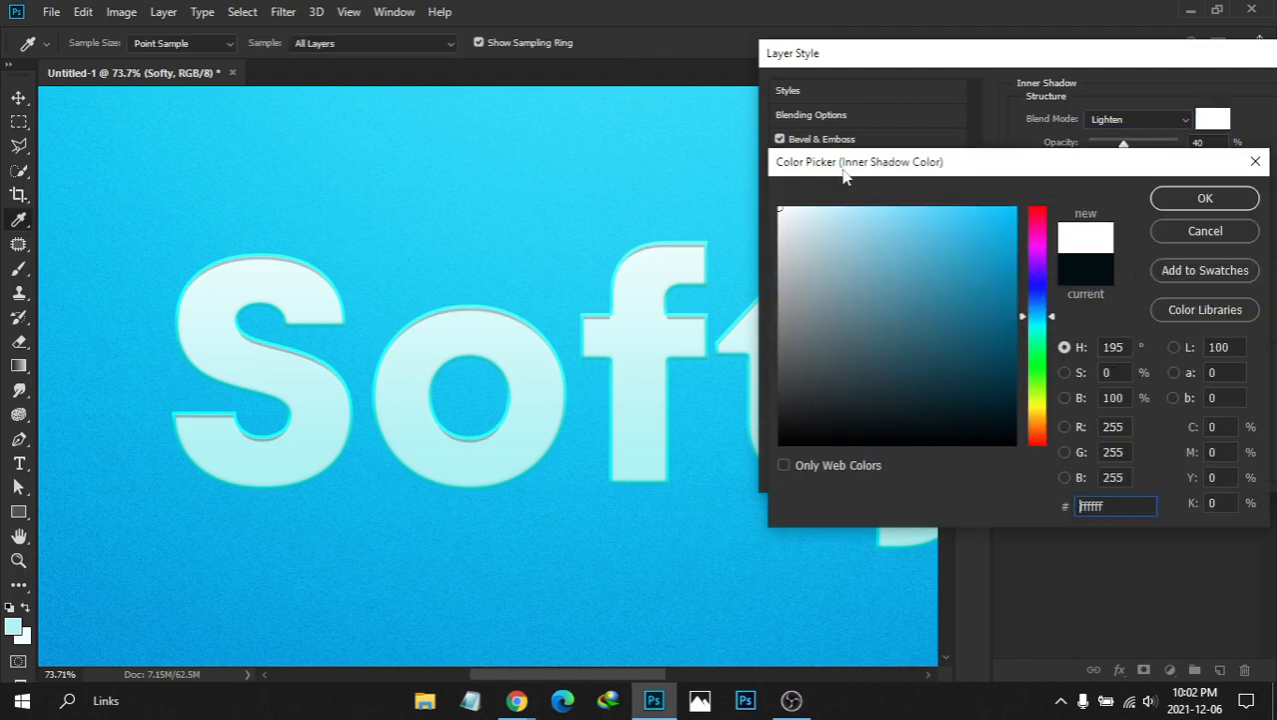
left_click(1201, 196)
left_click(1127, 124)
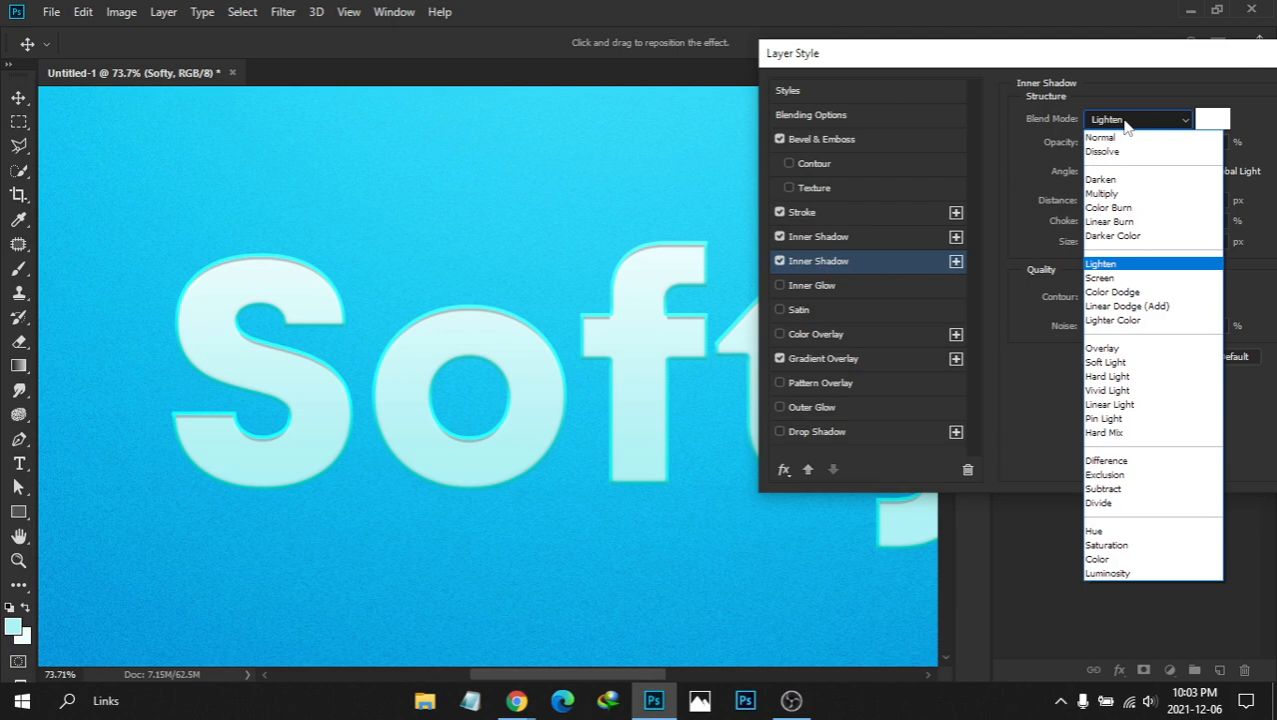
left_click(1107, 278)
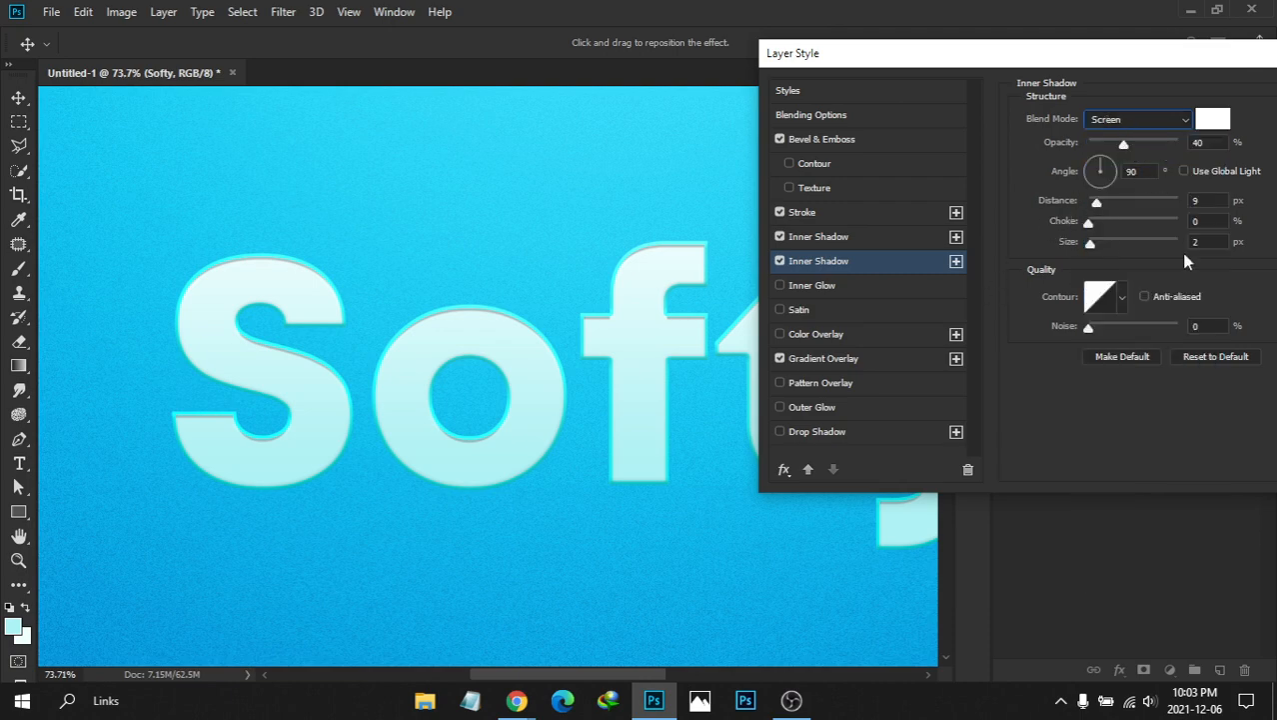
Raise the lower inner shadow's opacity to 100%, and try an 80 px distance before reducing it to 36 px
left_click(1212, 202)
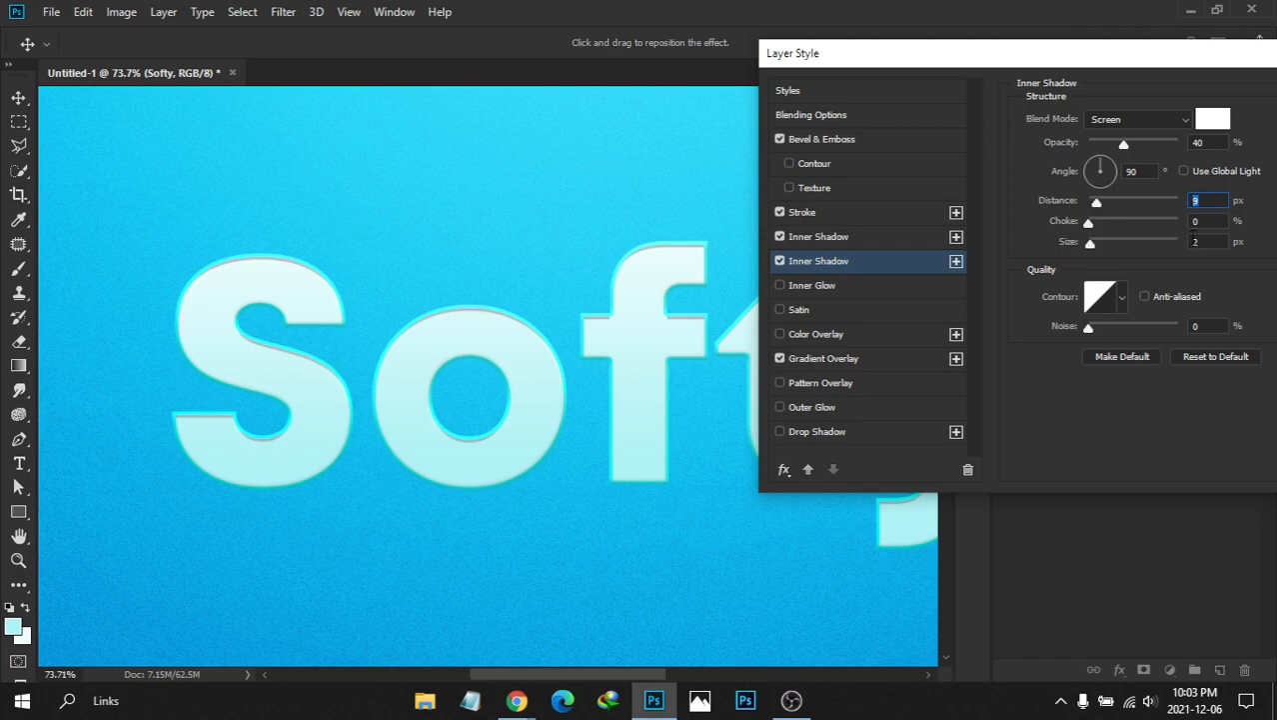
left_click_drag(1154, 140, 1179, 145)
left_click(1198, 200)
type("80")
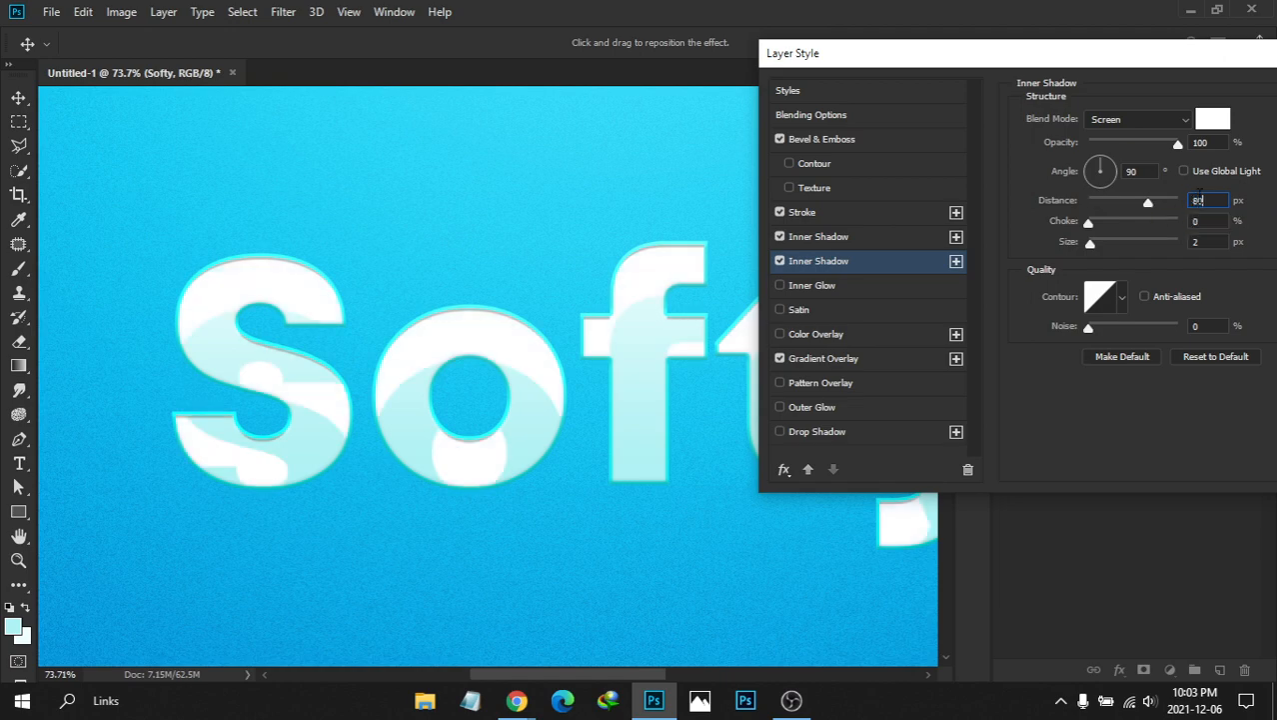
left_click_drag(1149, 203, 1124, 206)
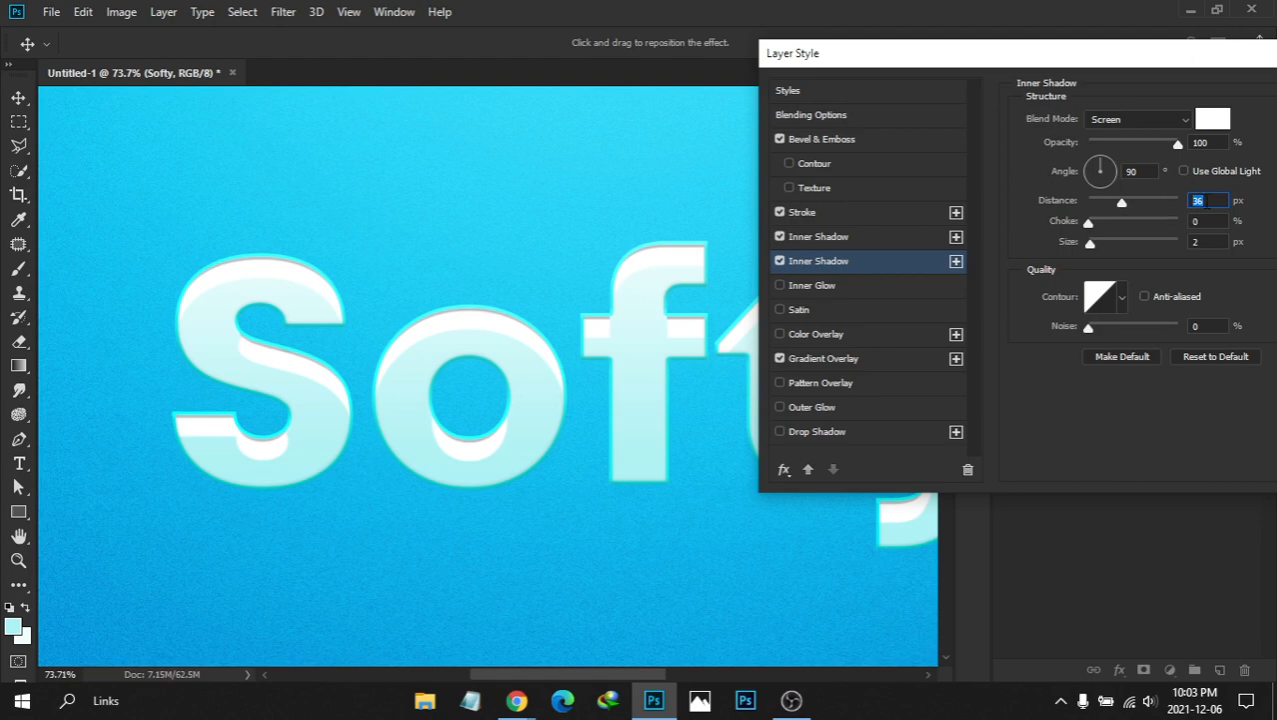
Set the lower inner shadow's distance to 60 px after trying 50 px, set its size to 80 px, and compare it off and on
type("50")
left_click_drag(1209, 200, 1186, 203)
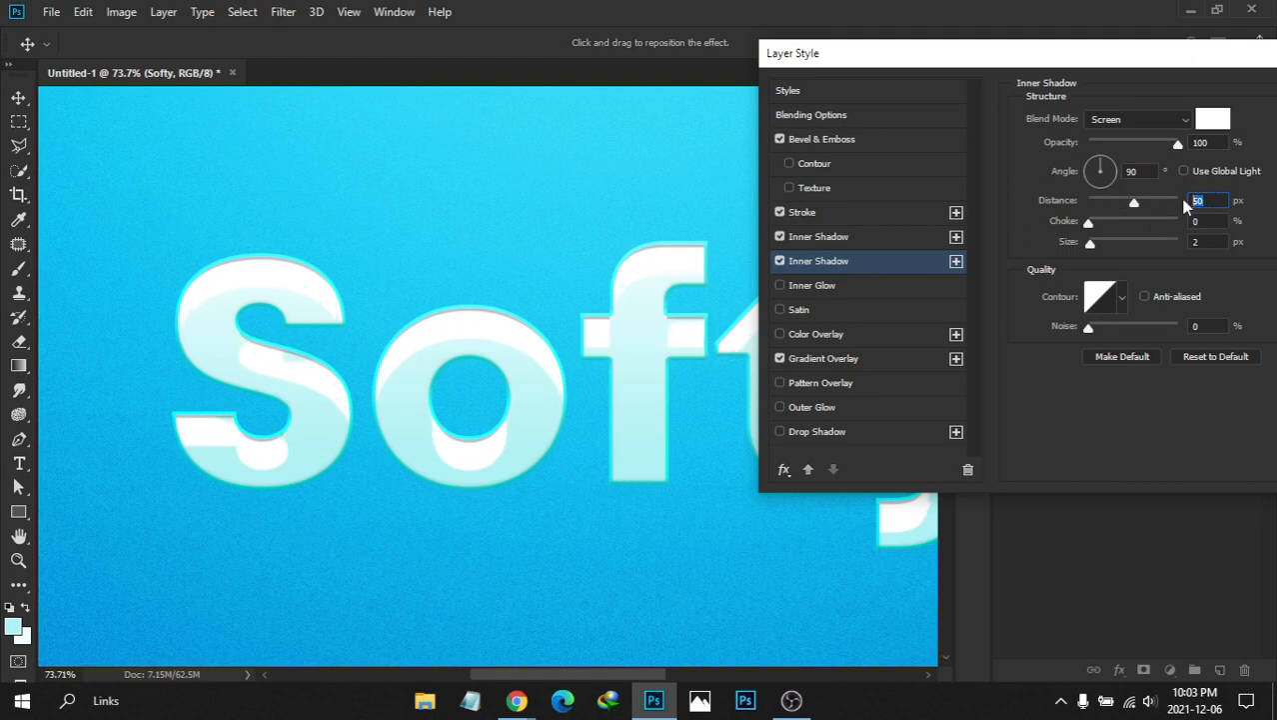
type("60")
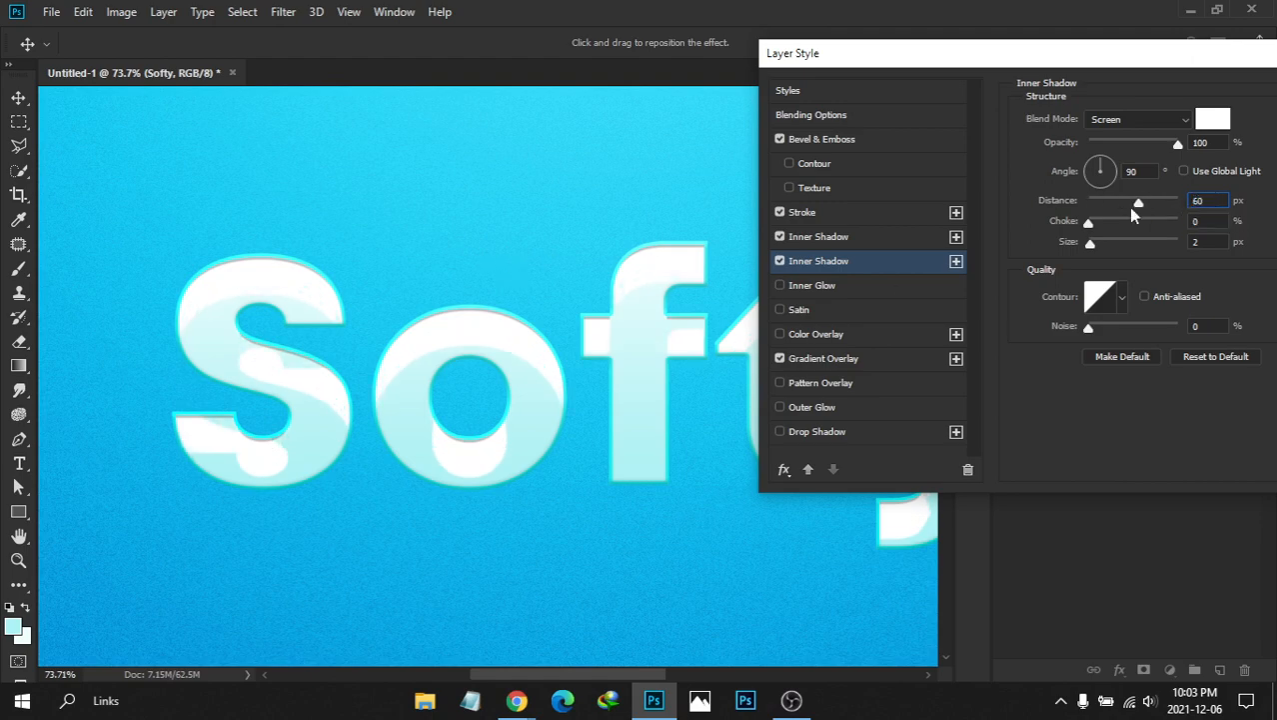
left_click_drag(1202, 241, 1162, 241)
left_click_drag(1094, 250, 1098, 248)
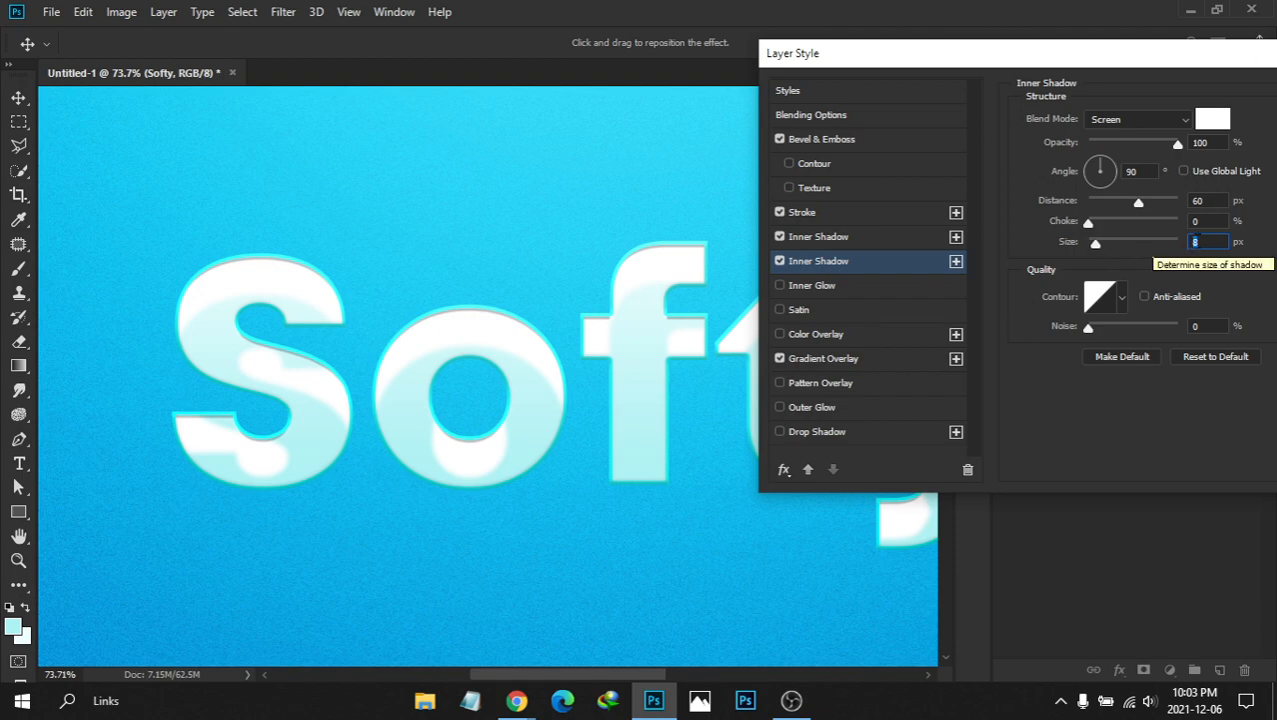
type("80")
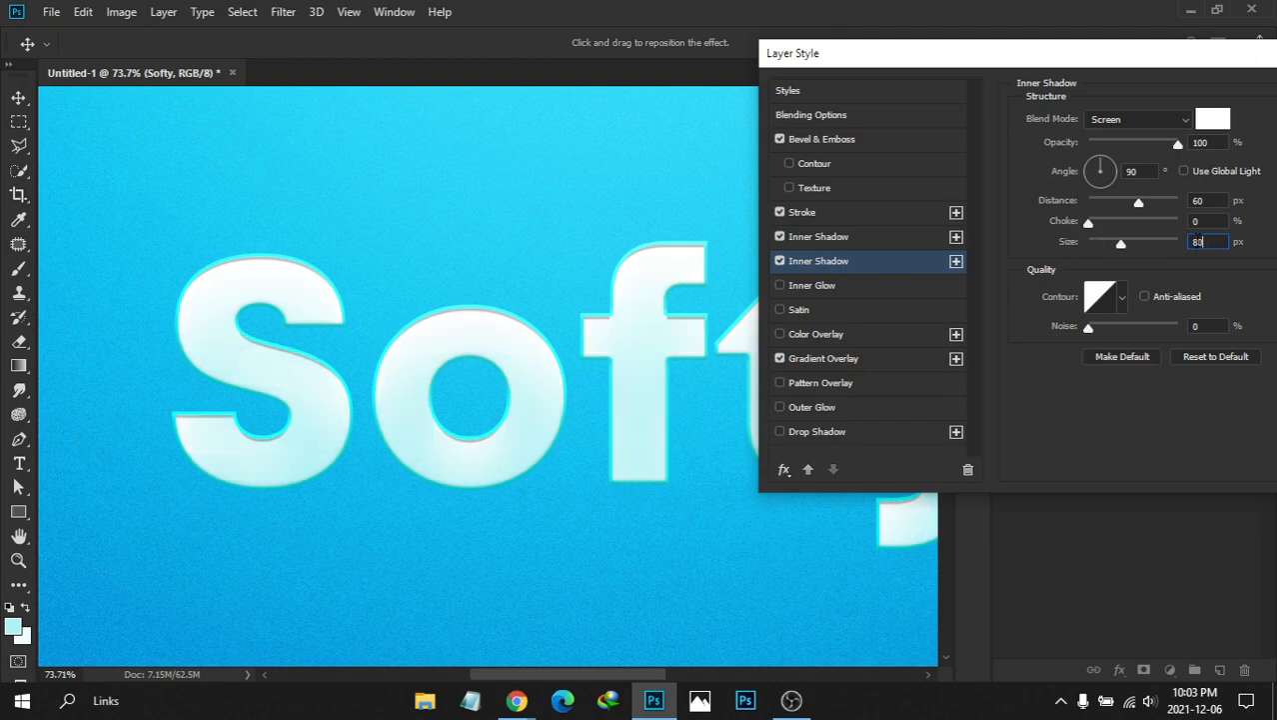
left_click(779, 261)
left_click(780, 261)
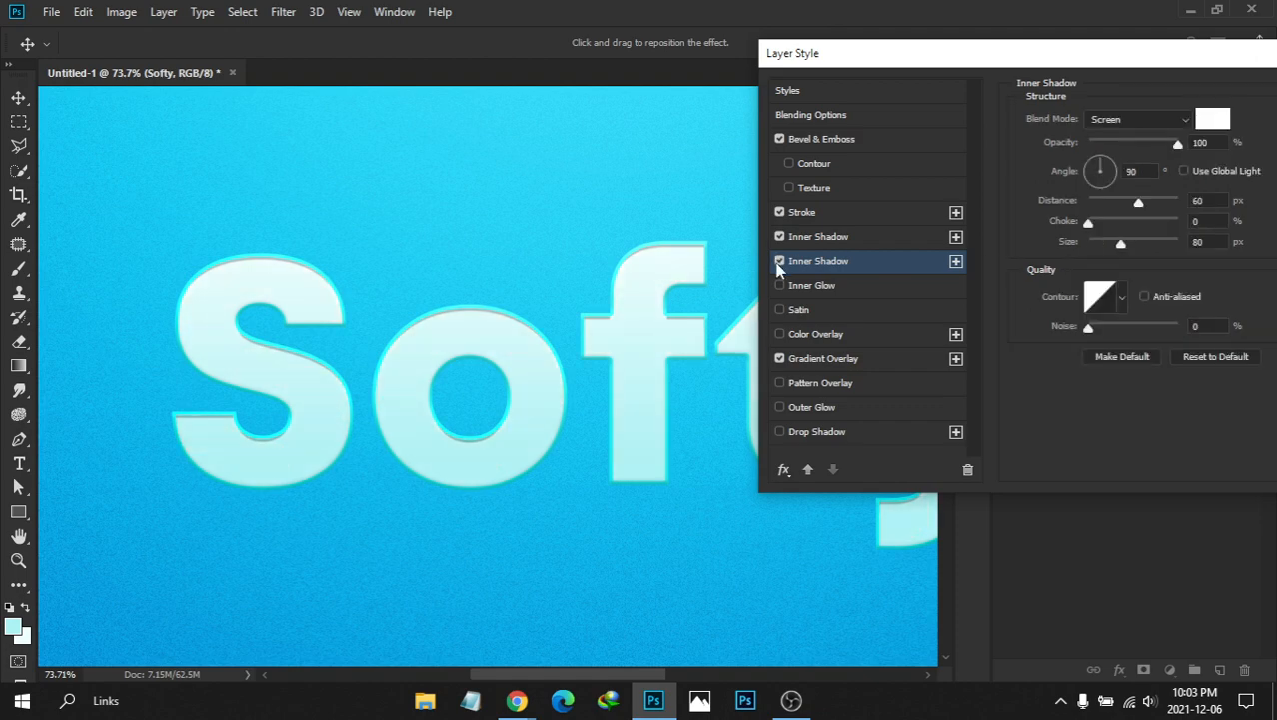
Try the Color Dodge and Linear Dodge (Add) blend modes on the lower inner shadow
left_click(1117, 120)
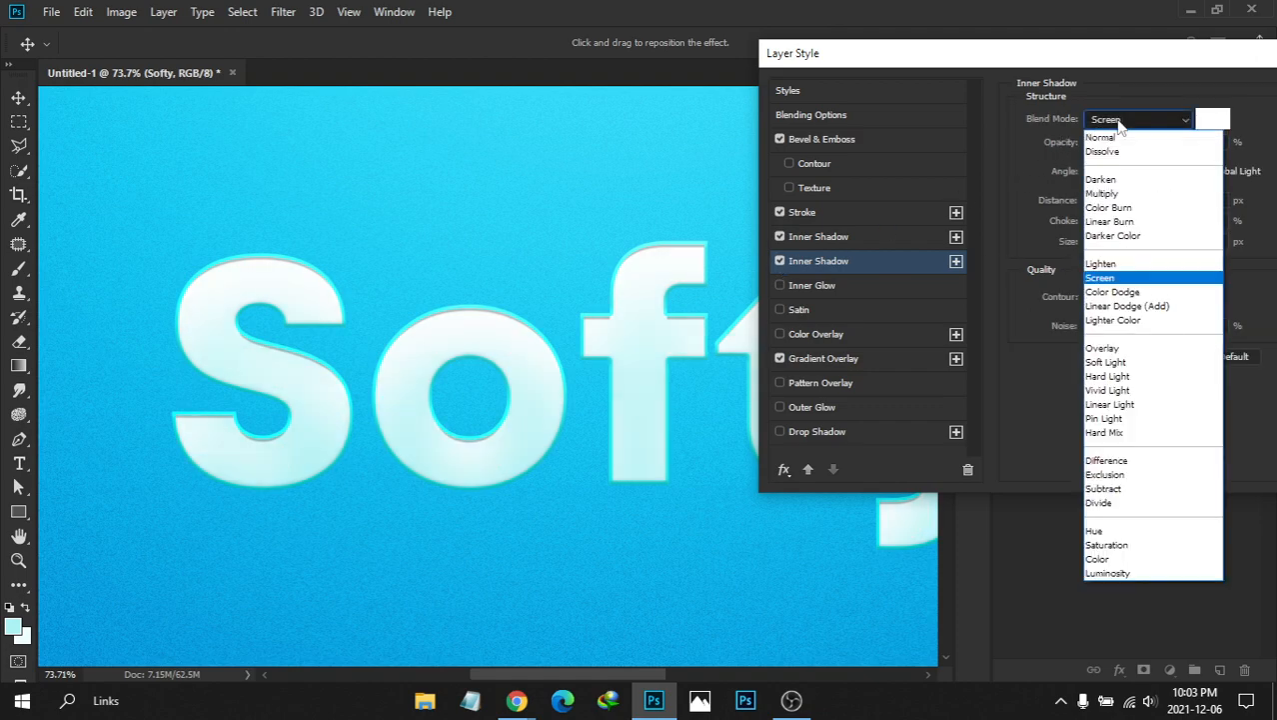
left_click(1119, 122)
left_click(1115, 119)
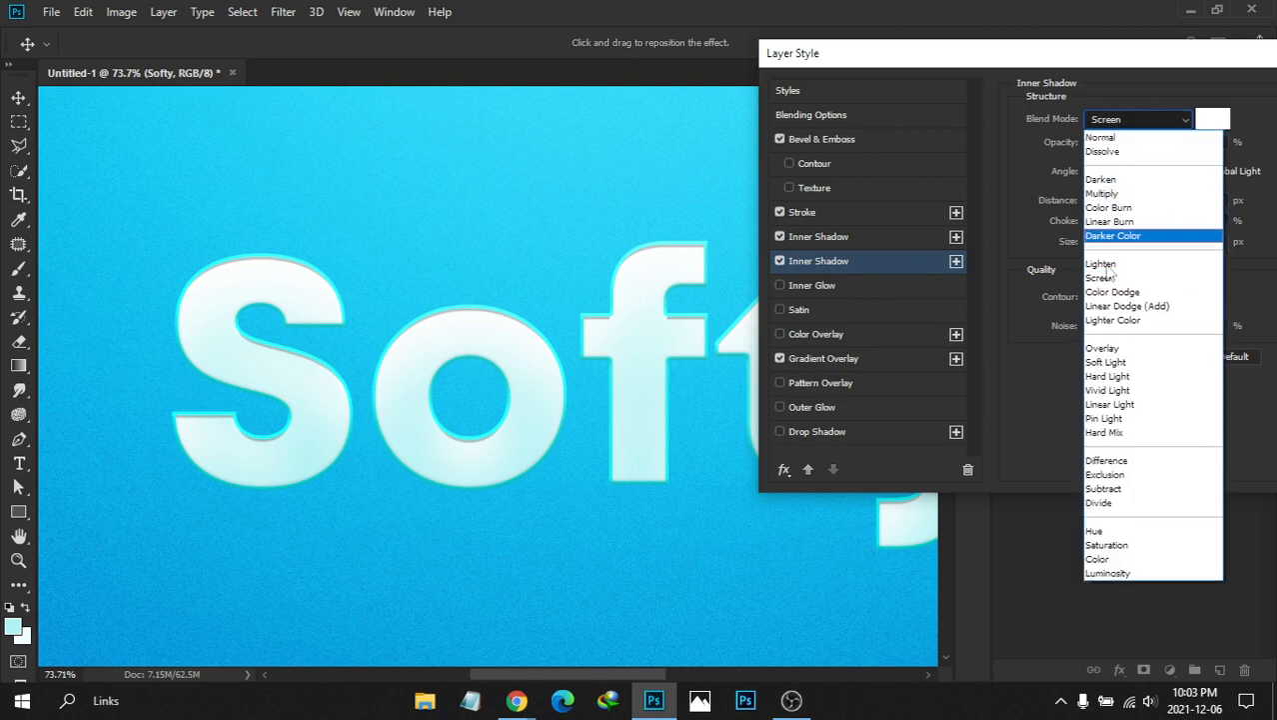
left_click(1113, 285)
left_click(1127, 121)
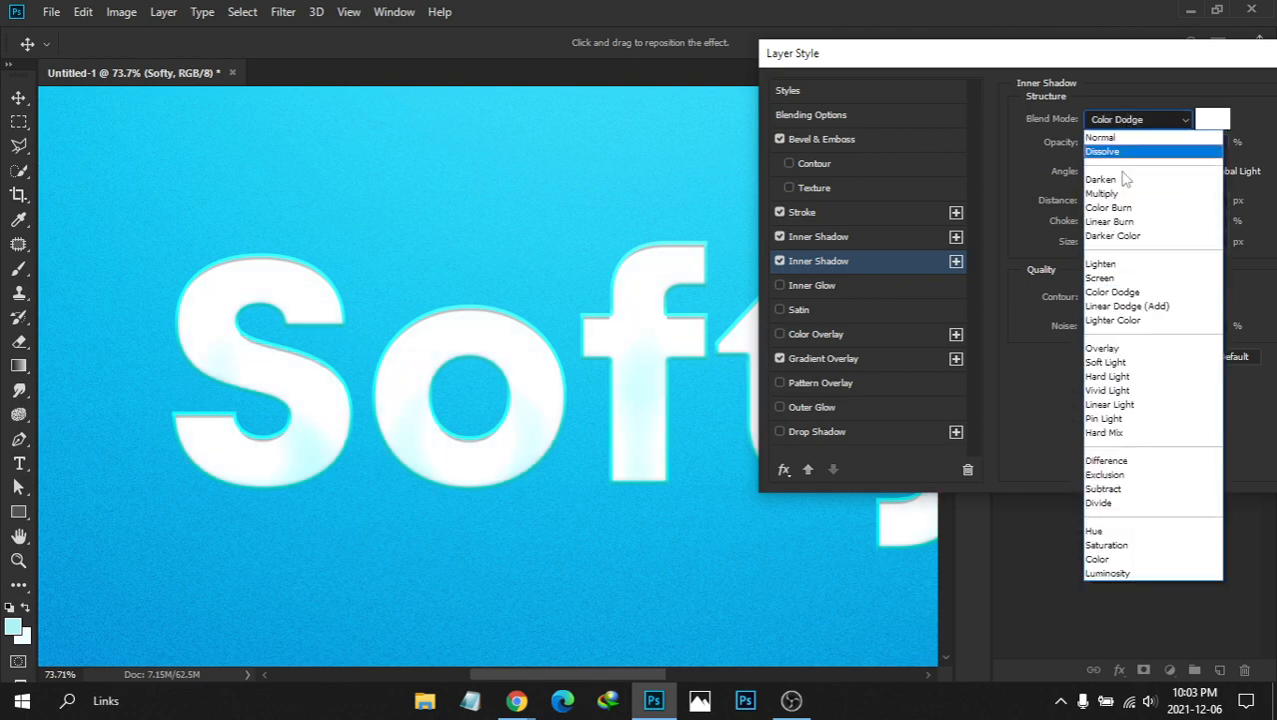
left_click(1128, 307)
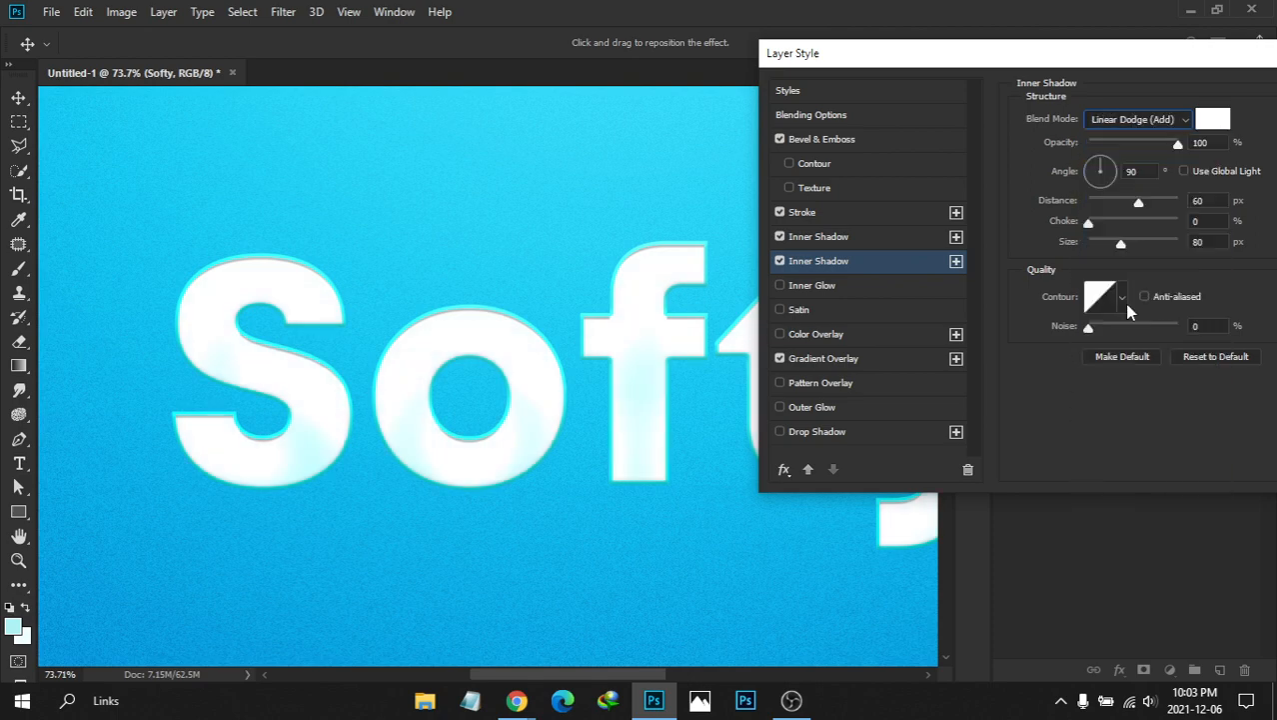
left_click(1120, 121)
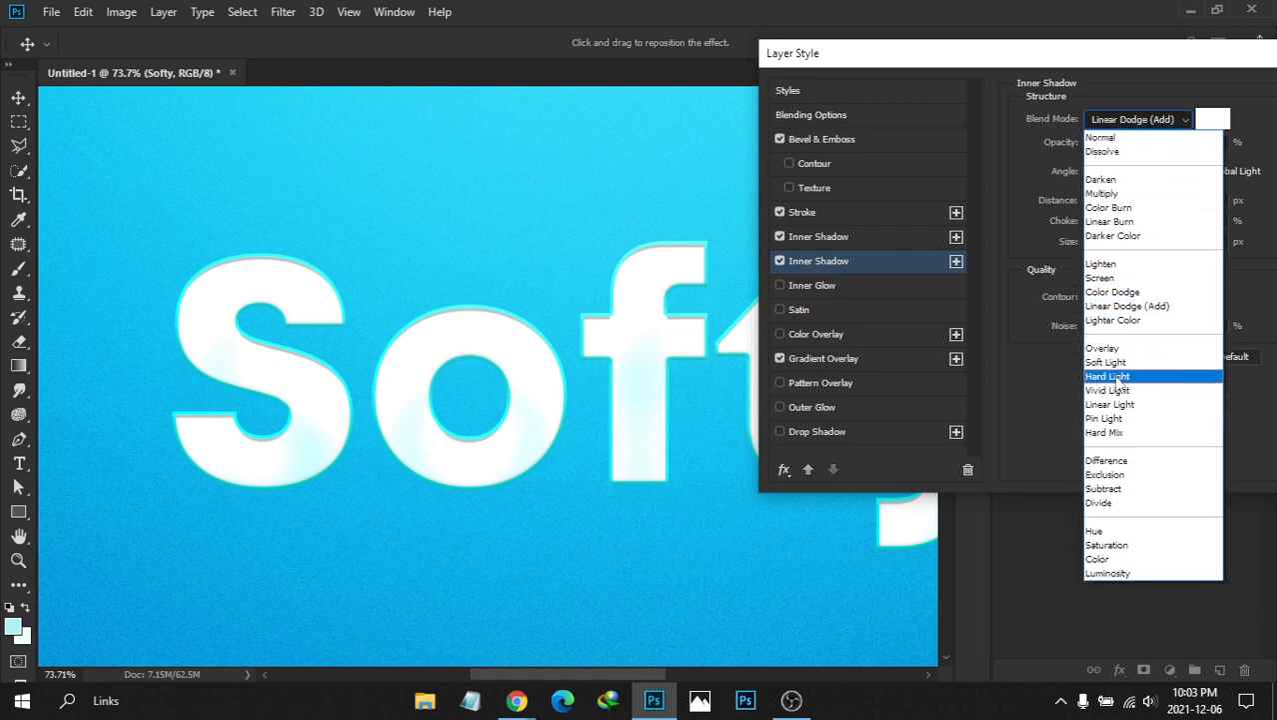
left_click(1045, 121)
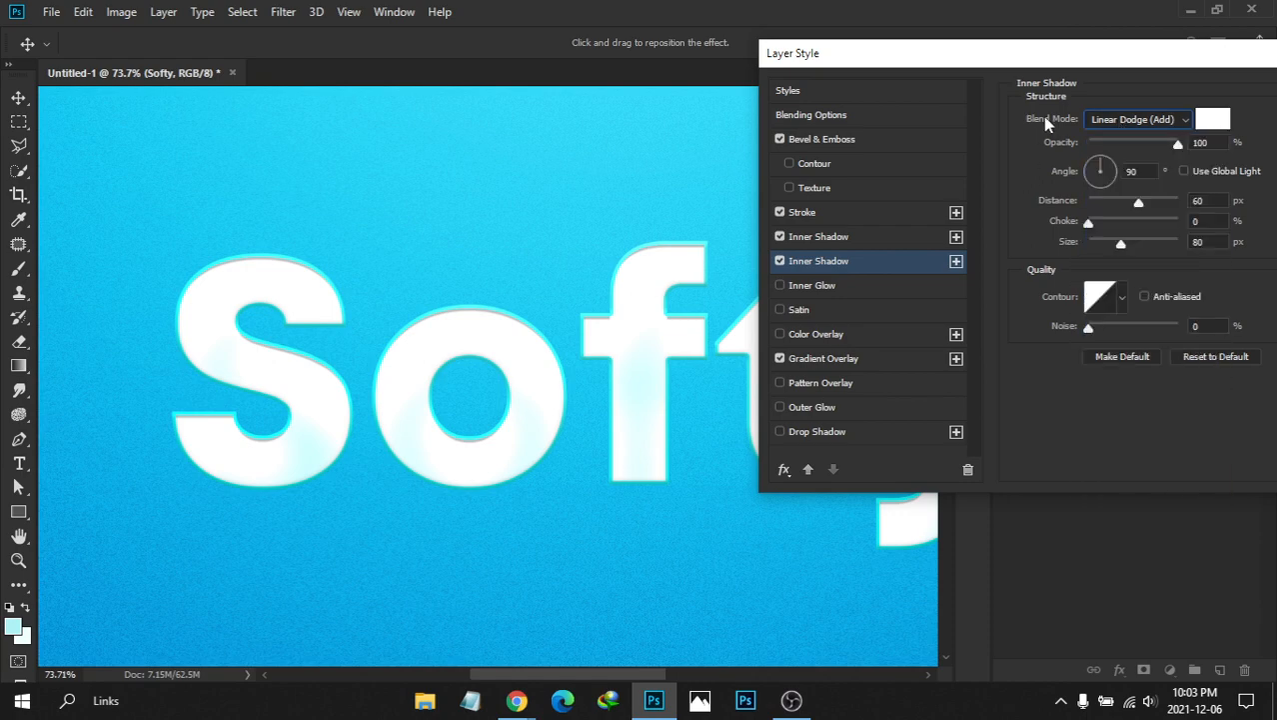
Set the lower inner shadow's blend mode to Linear Light, and reposition the Layer Style dialog
left_click(1138, 120)
left_click(1113, 73)
mouse_move(1126, 63)
left_mouse_down()
mouse_move(1043, 57)
mouse_move(1069, 50)
mouse_move(1113, 73)
left_mouse_up()
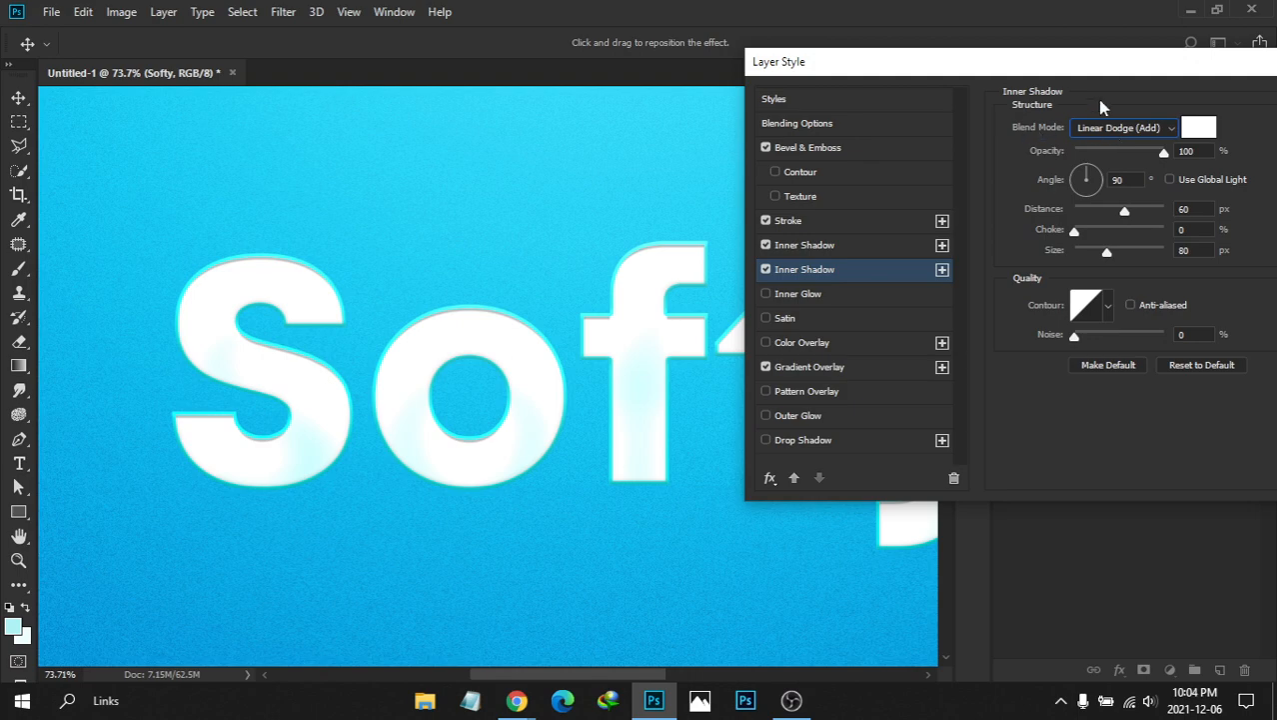
left_click(1114, 130)
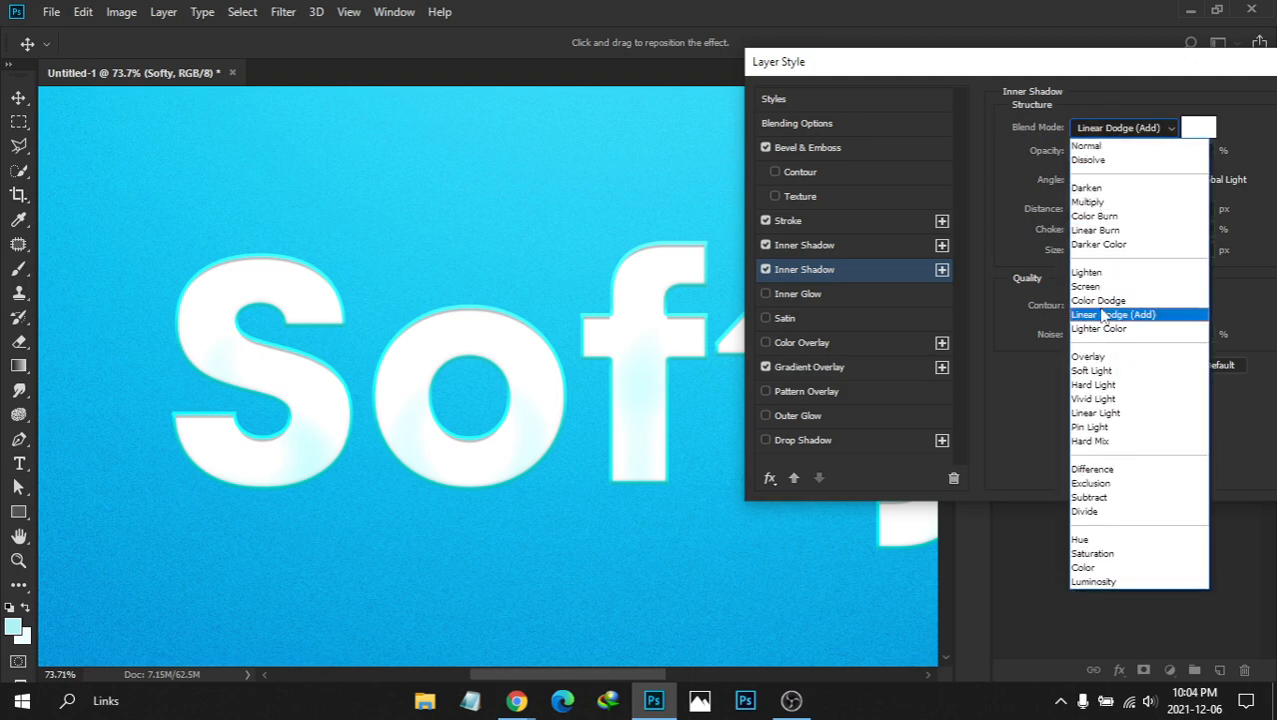
left_click(1096, 413)
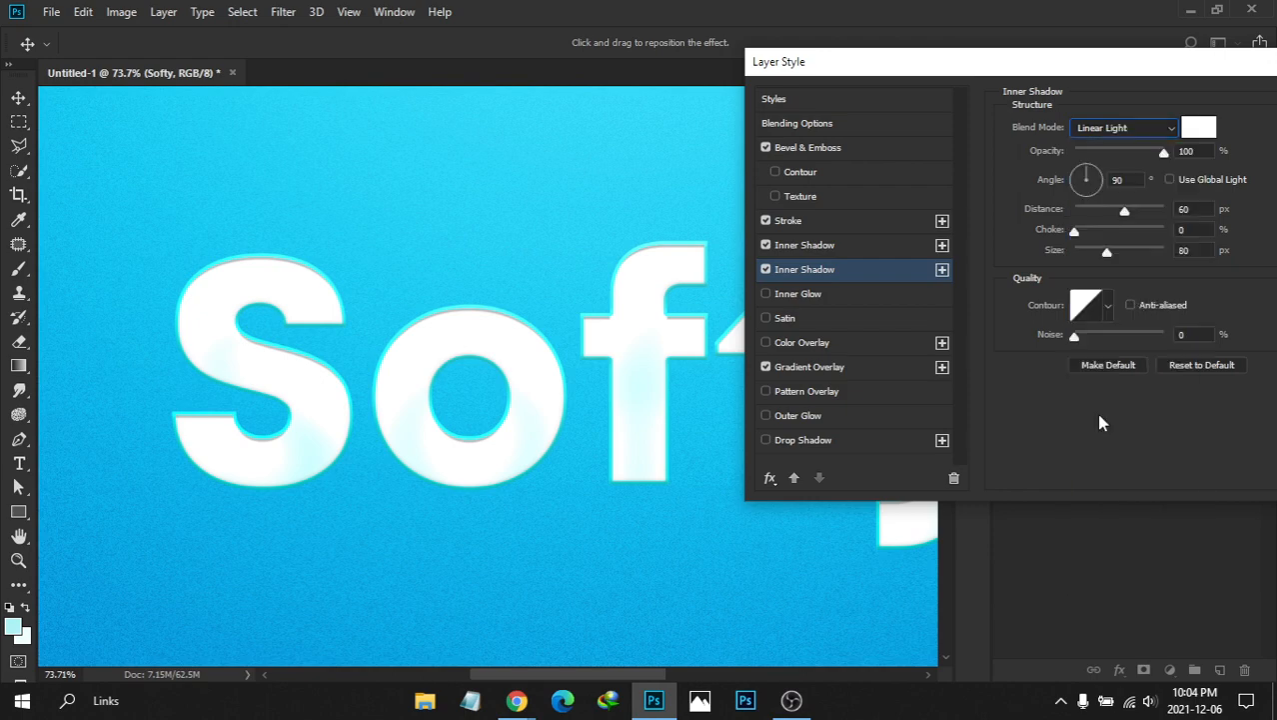
left_click_drag(896, 70, 867, 58)
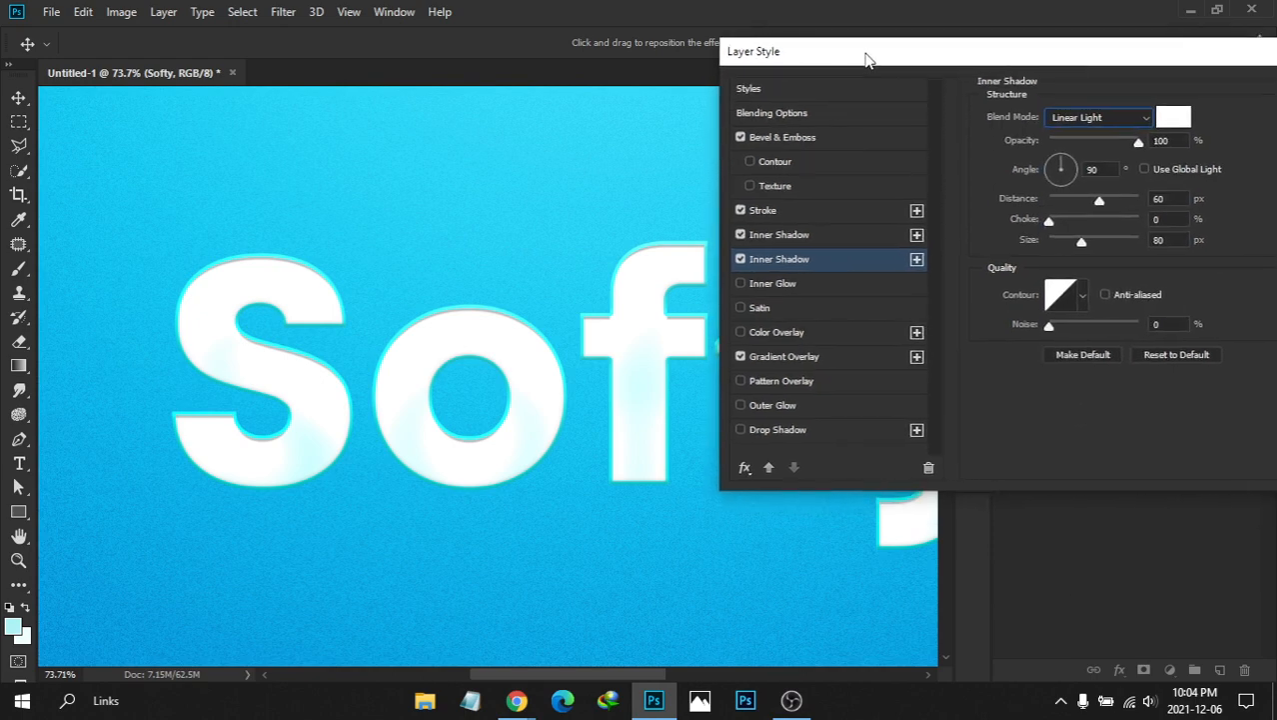
Reduce the lower inner shadow's opacity to 12%, first trying 10% and comparing the effect off and on
left_click(1132, 146)
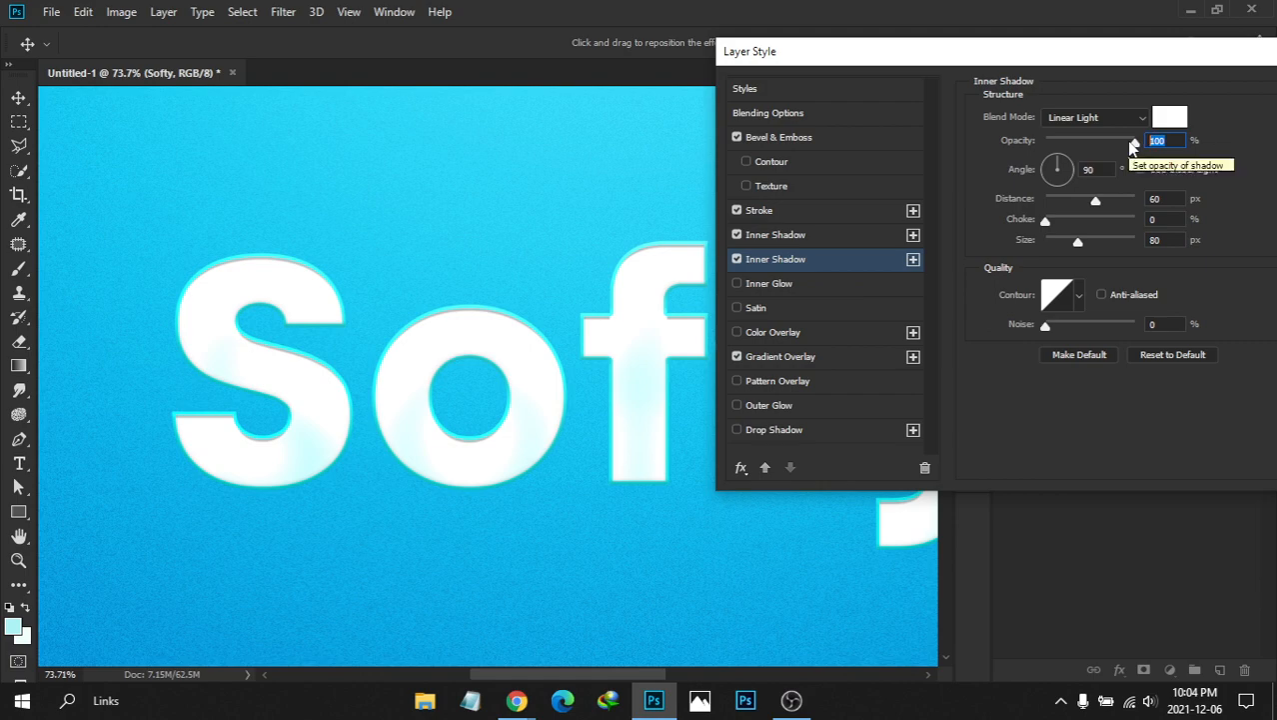
type("10")
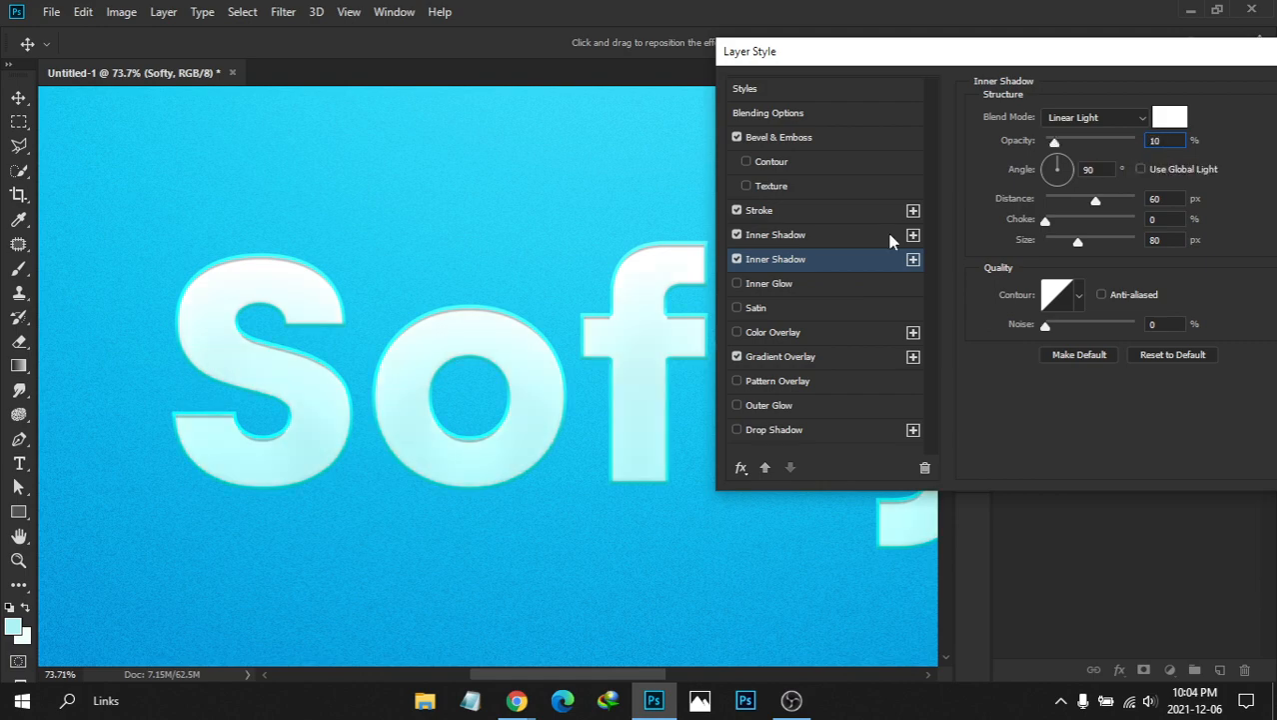
left_click(737, 260)
left_click(737, 260)
double_click(1157, 140)
type("12")
Move the Layer Style dialog aside and compare the text with the lower inner shadow off and on
left_click_drag(948, 54, 994, 46)
left_click(783, 252)
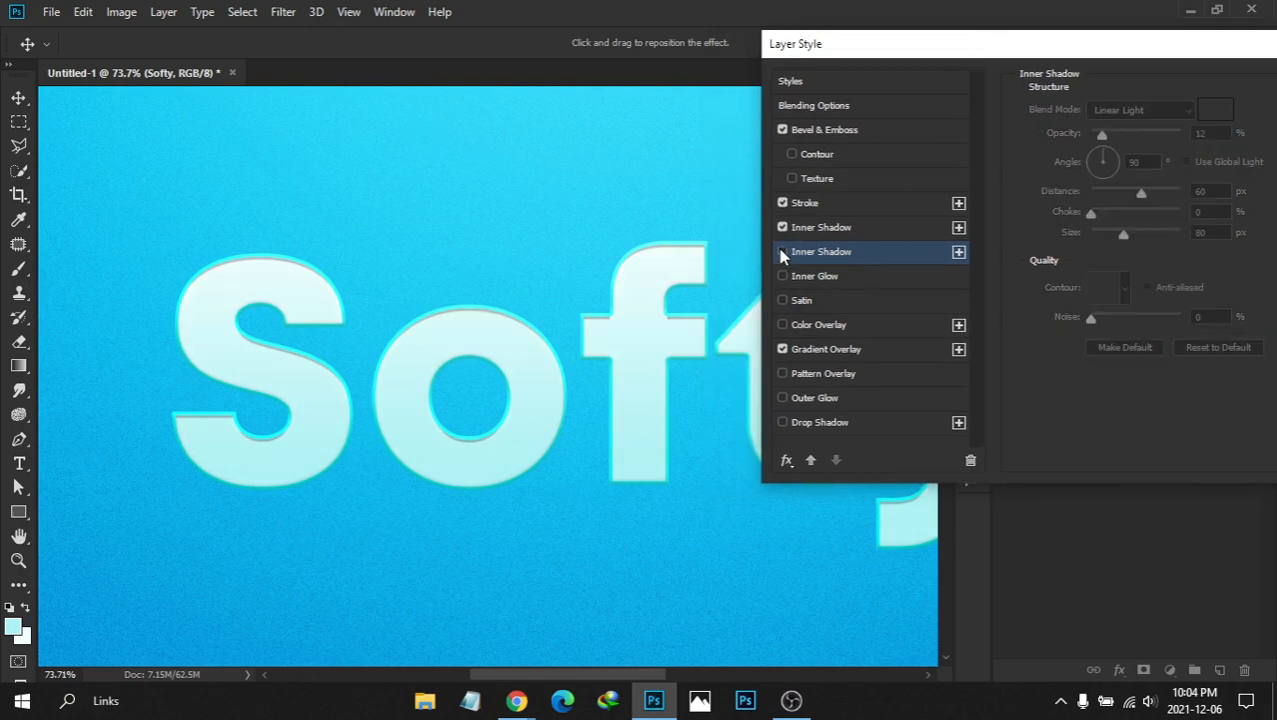
left_click(782, 251)
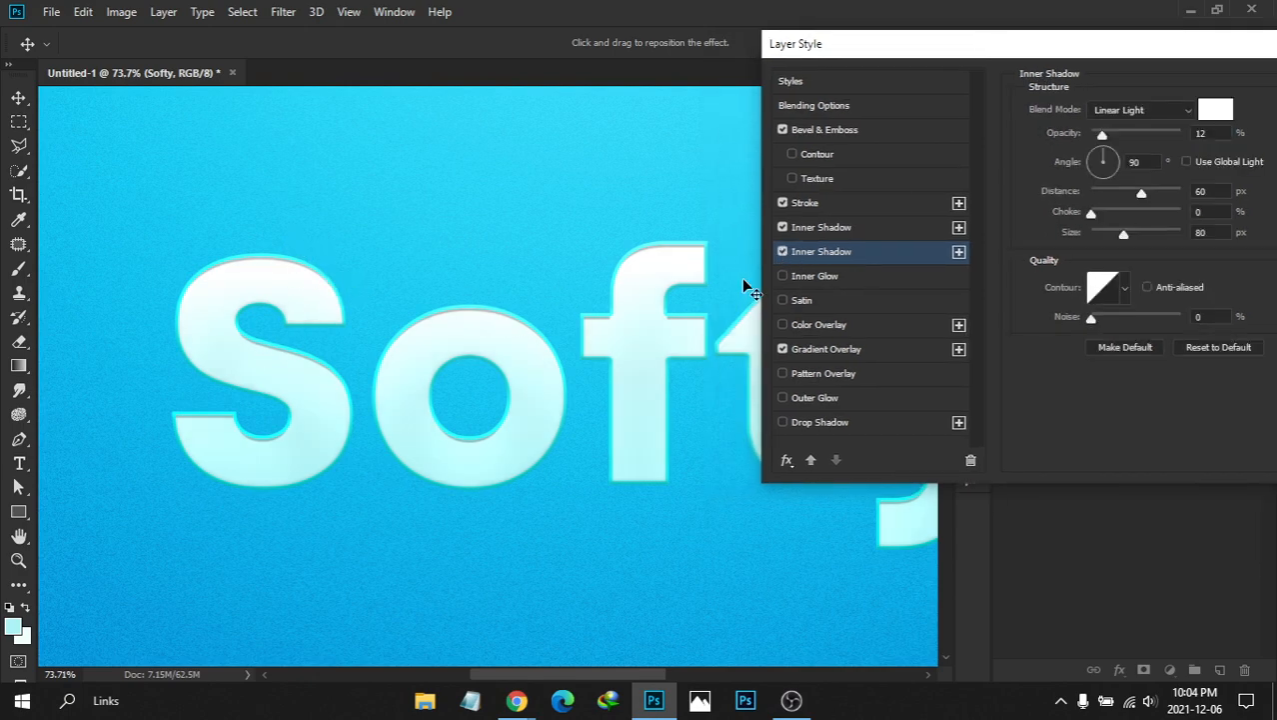
left_click(782, 252)
left_click(782, 252)
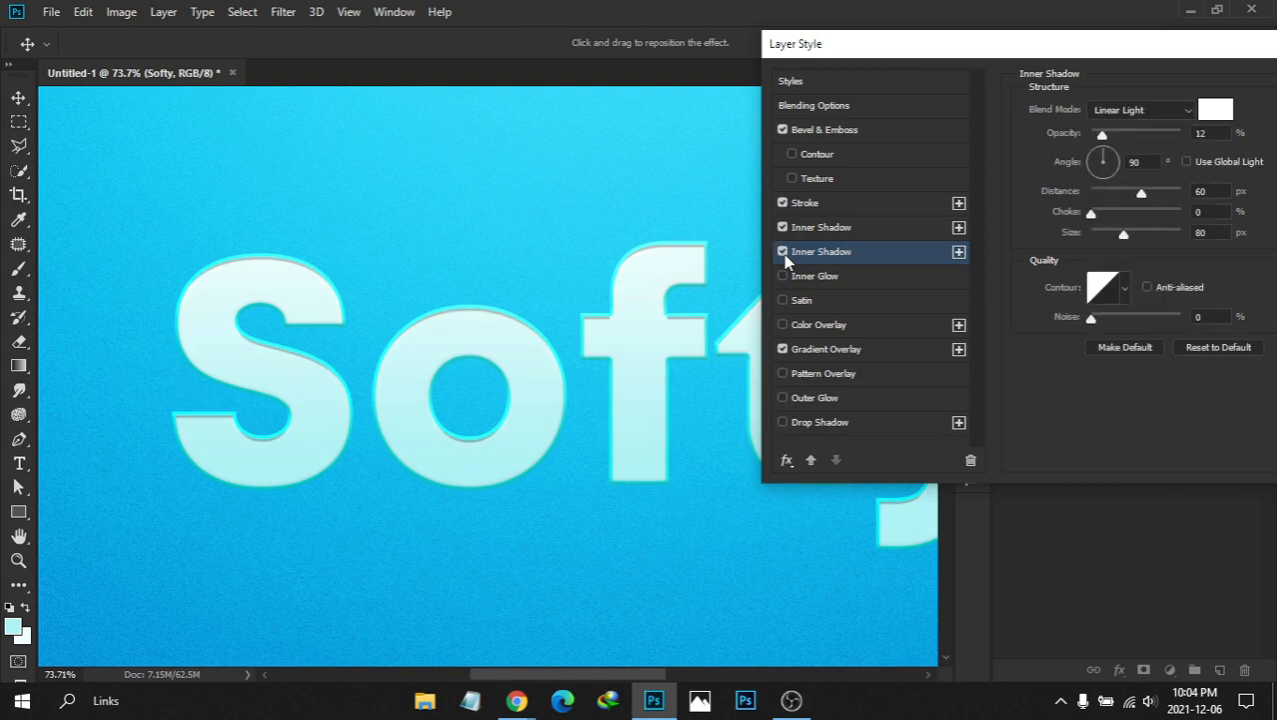
left_click_drag(1006, 47, 959, 43)
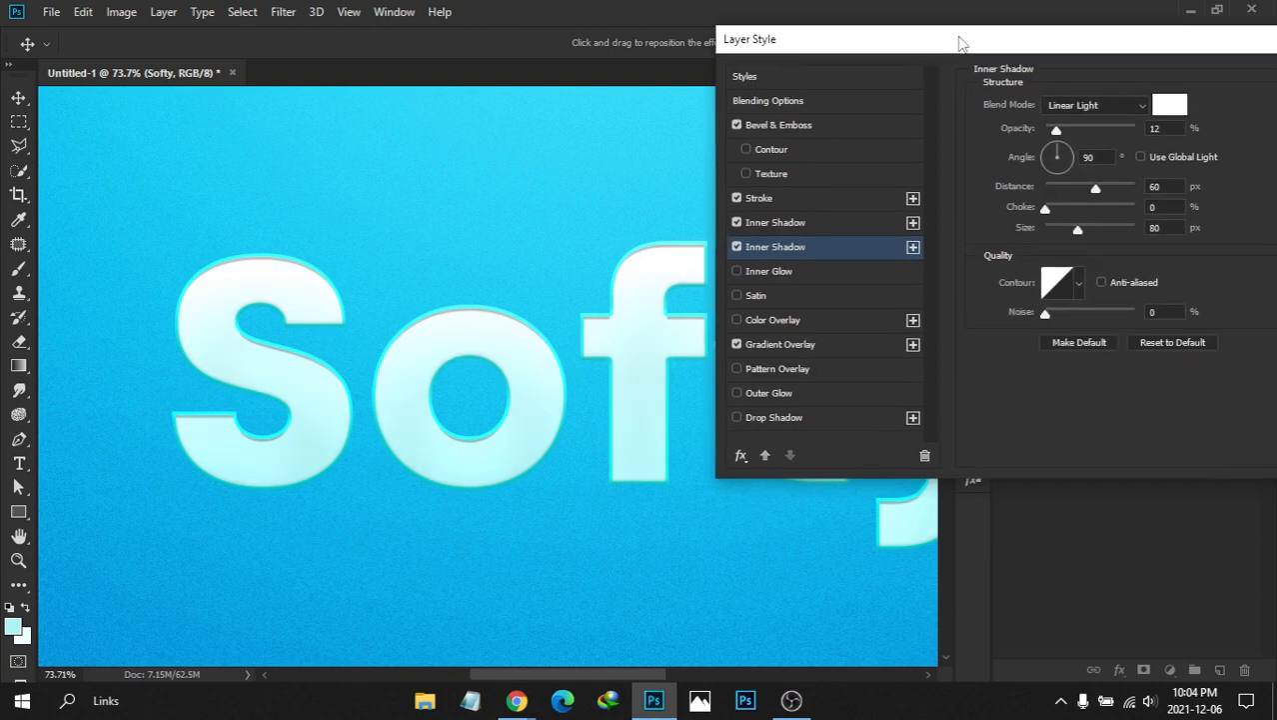
Enable the Inner Glow effect and check its settings, keeping colour #0fcce8 and the Overlay blend mode
left_click(796, 271)
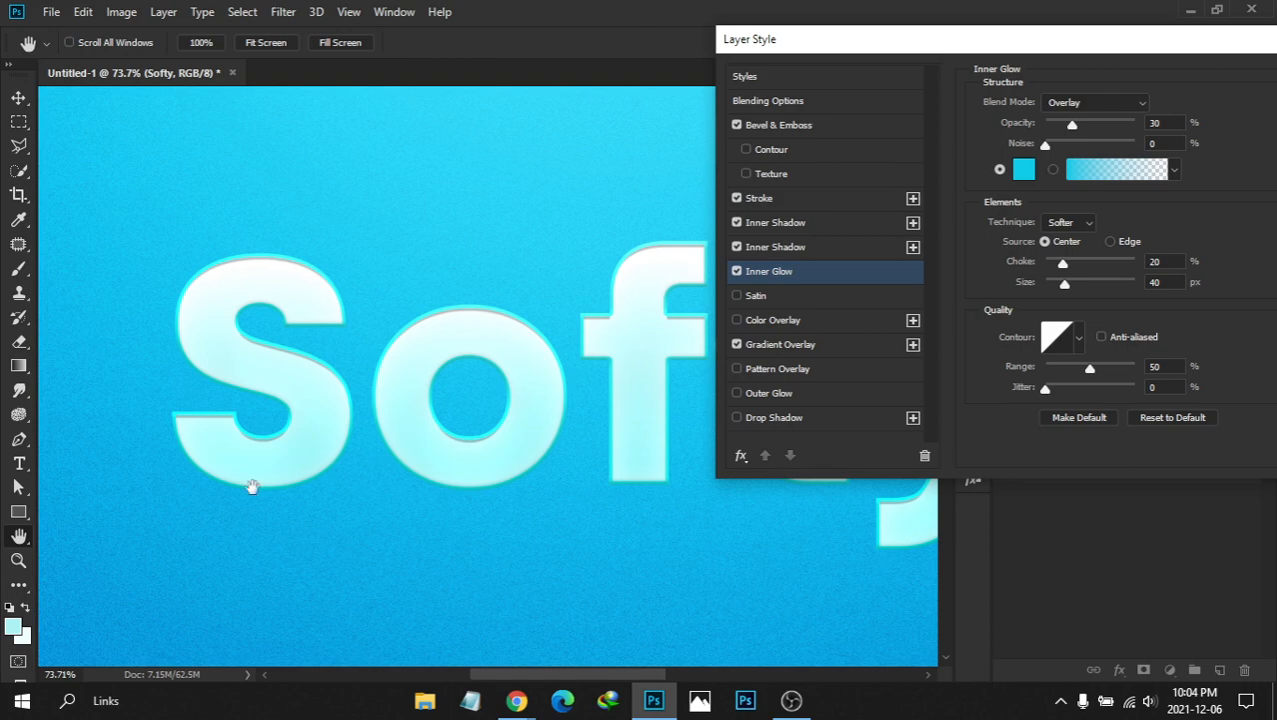
mouse_move(1037, 48)
left_mouse_down()
mouse_move(973, 46)
mouse_move(1030, 48)
left_mouse_up()
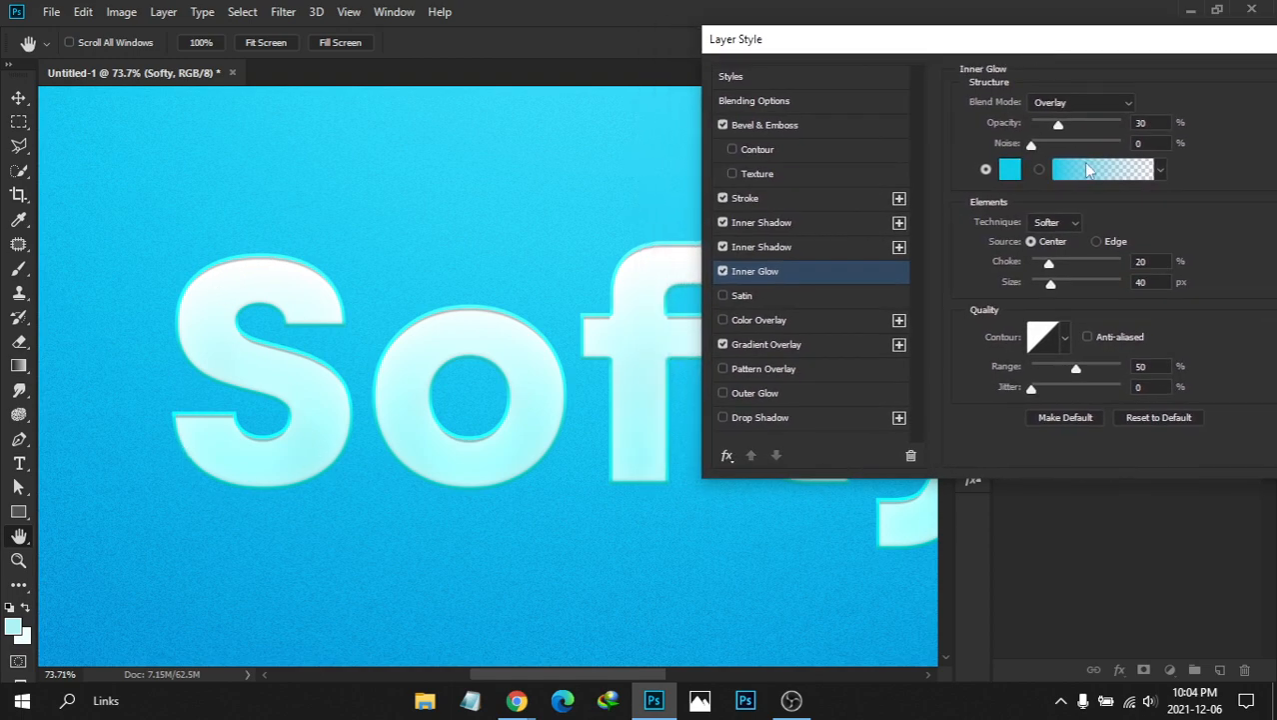
left_click(1011, 170)
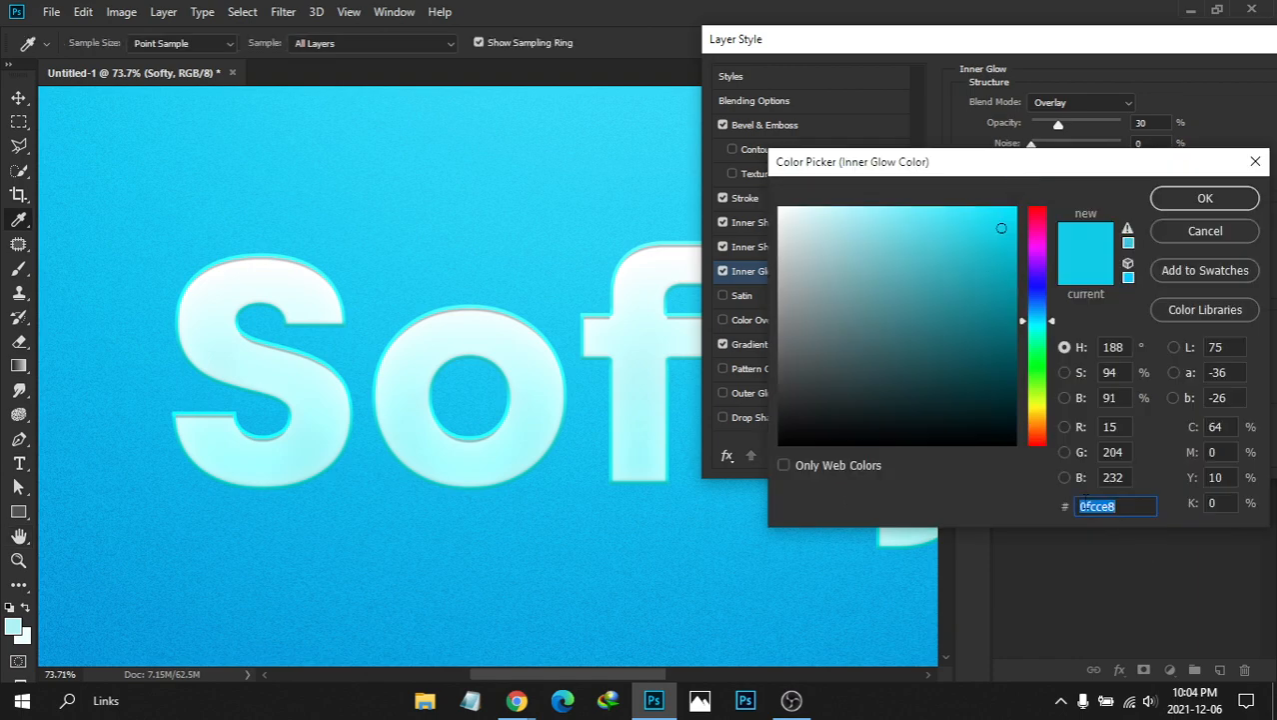
left_click(1124, 507)
double_click(1123, 507)
left_click(1204, 199)
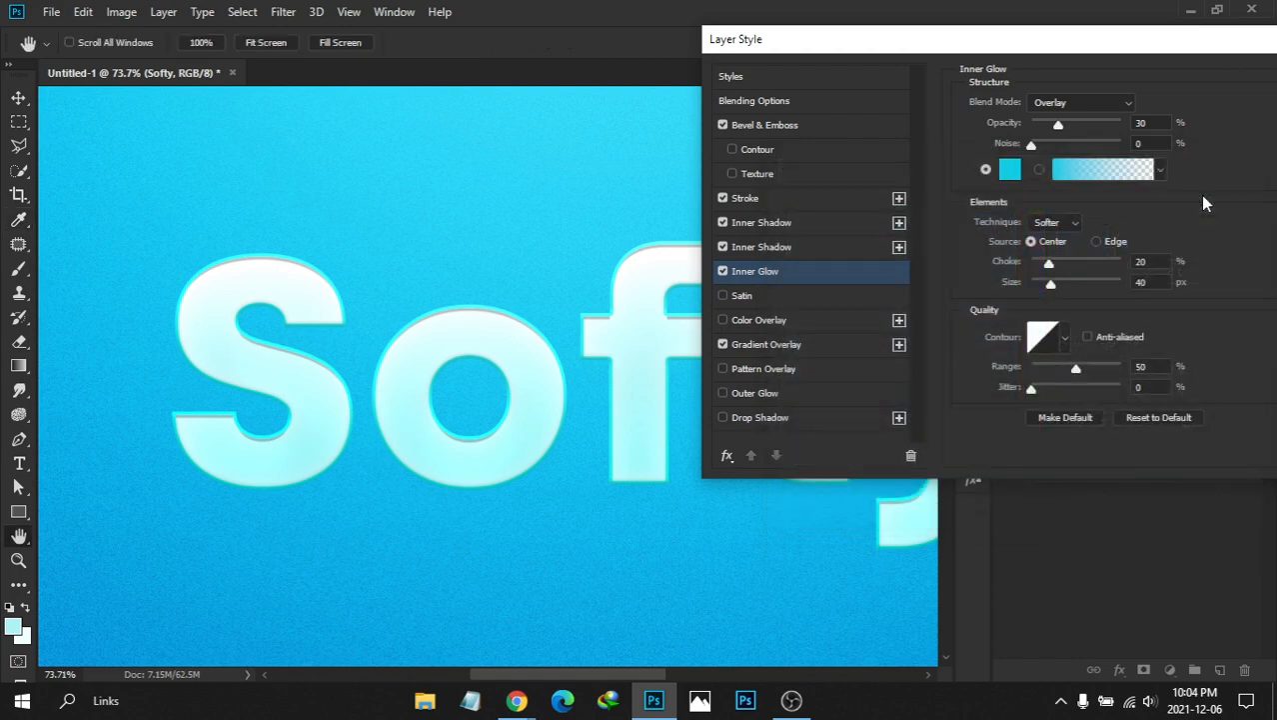
left_click(1068, 102)
left_click(1070, 104)
left_click(1069, 103)
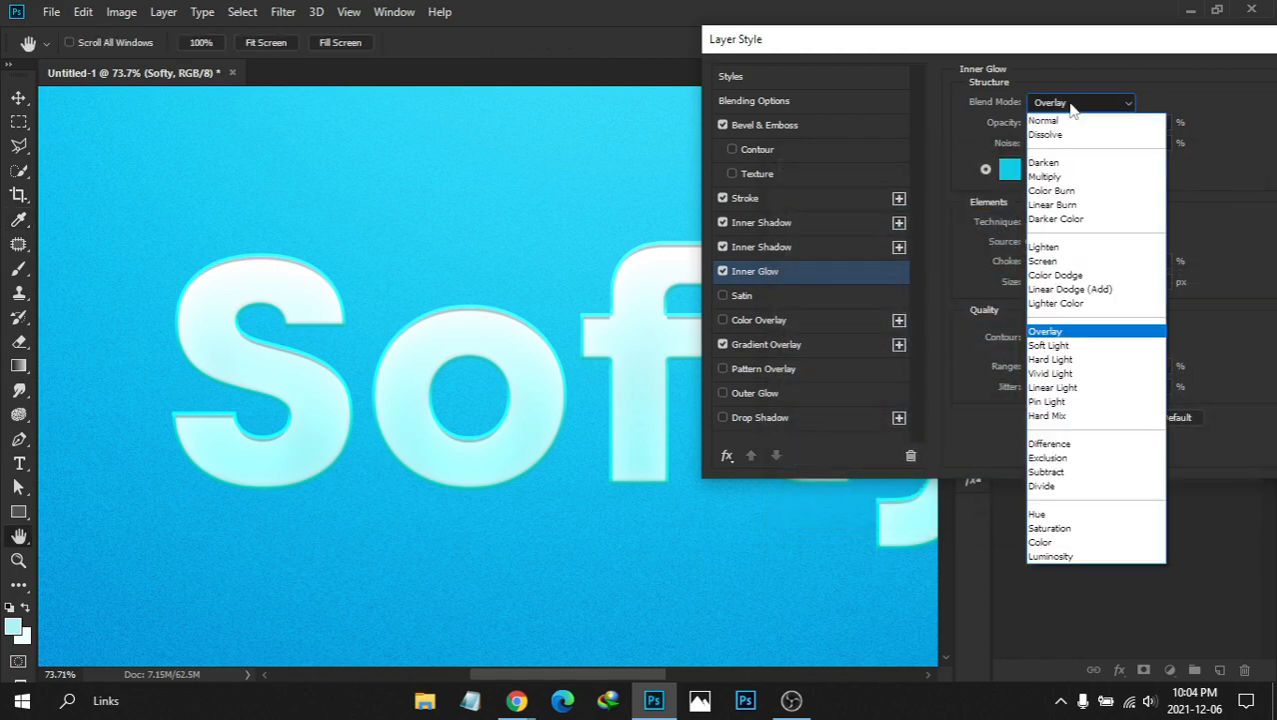
left_click(1046, 333)
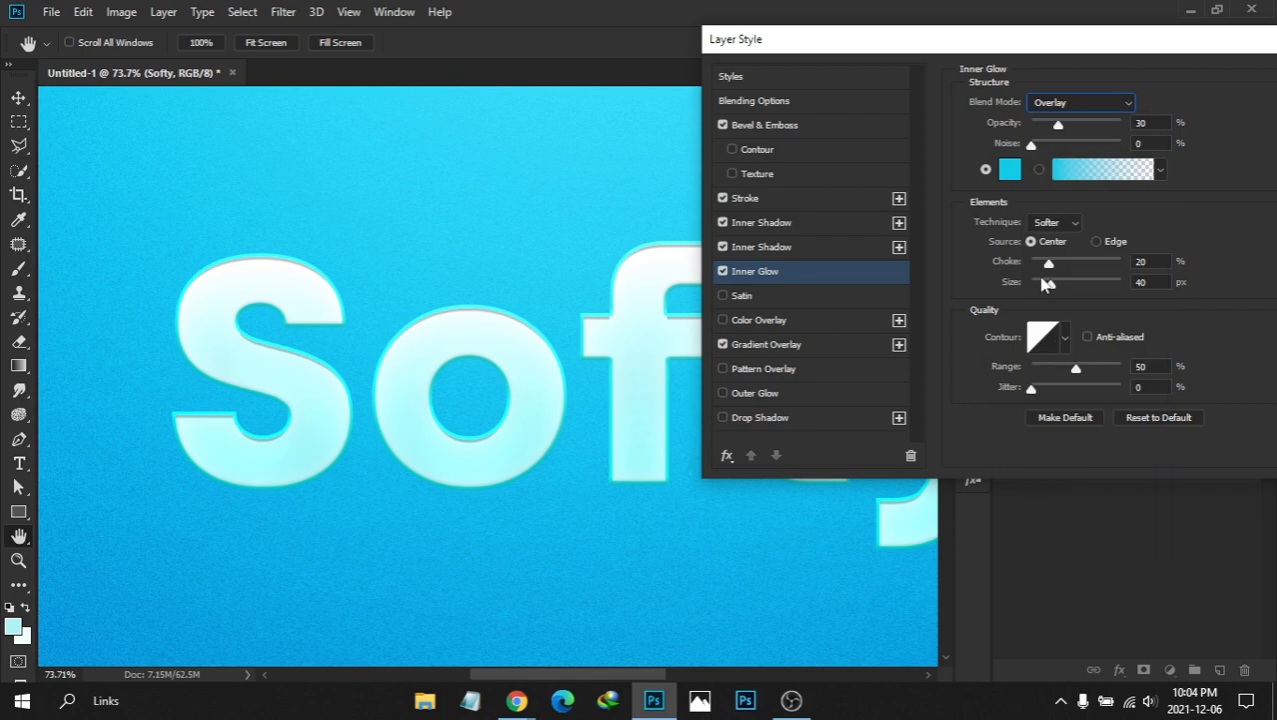
Try Edge as the inner glow's source before returning to Center, and set choke to 41%, size to 95 px and opacity to 100%
left_click(1096, 242)
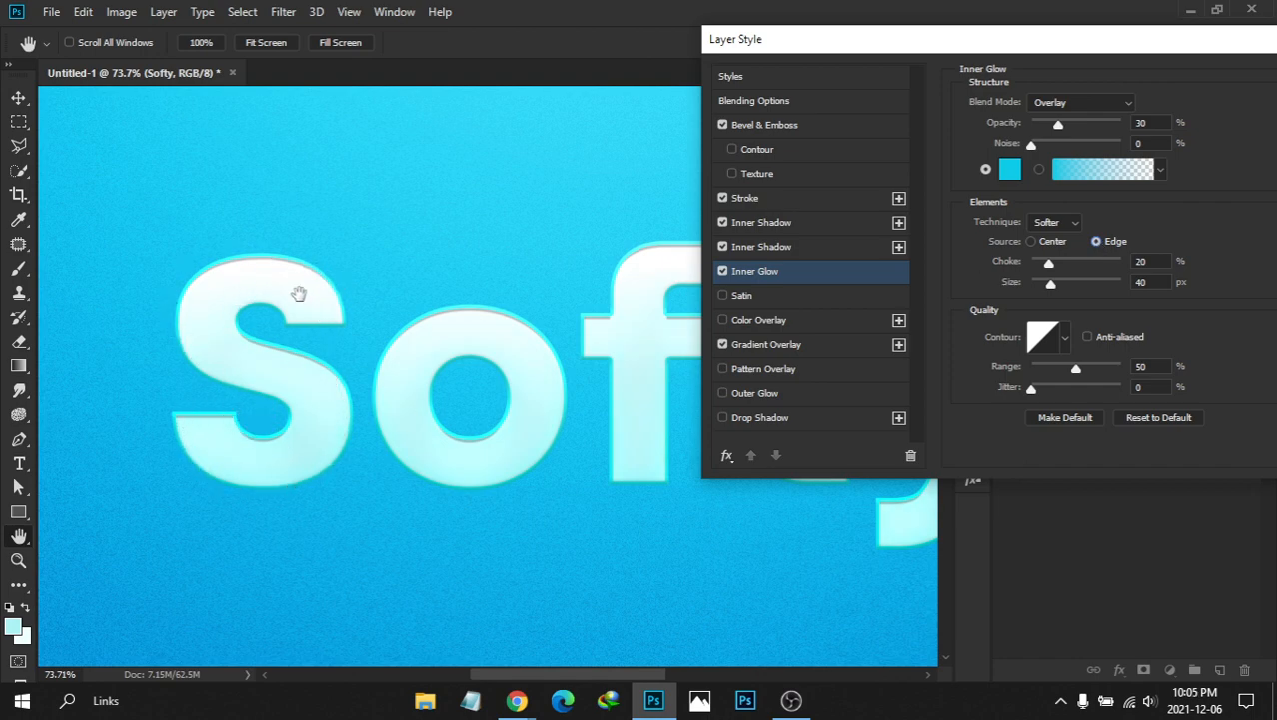
left_click(1032, 242)
left_click_drag(1066, 284, 1005, 286)
left_click_drag(1046, 263, 1070, 287)
left_click_drag(1060, 128, 1164, 115)
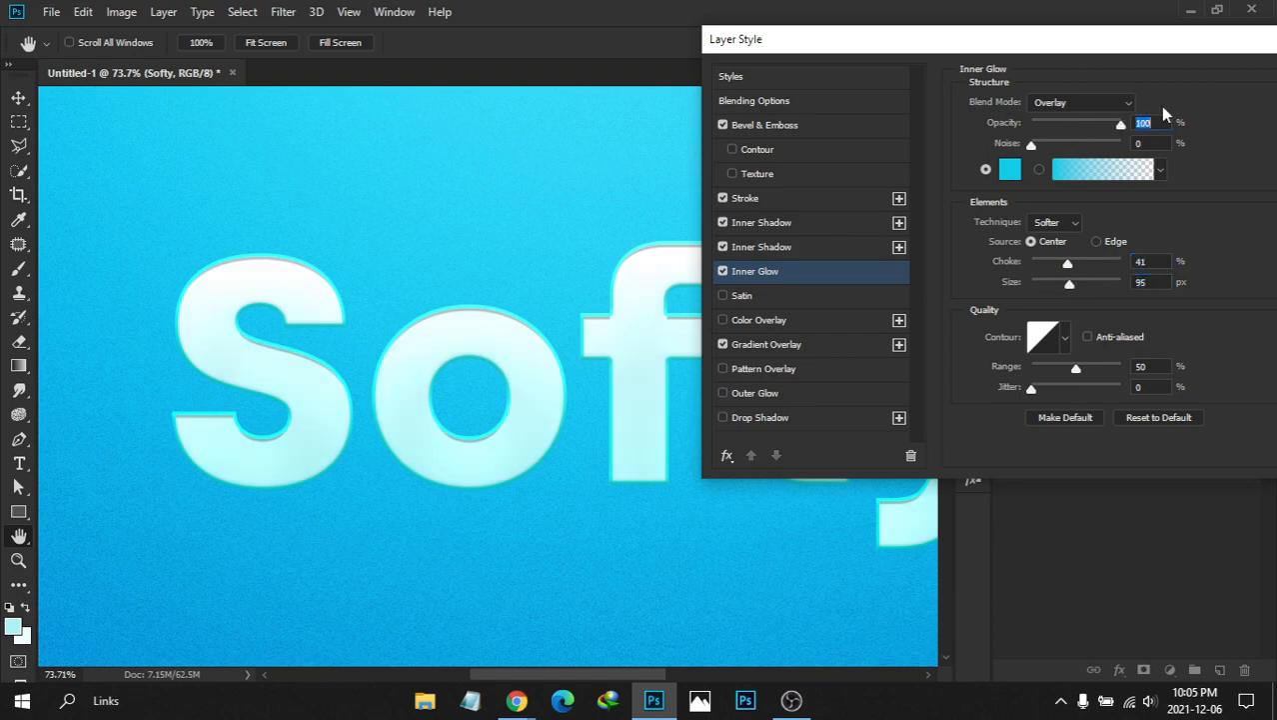
Set the inner glow's choke to 20% and its size to 40 px, testing sizes between 0 and 68 px
mouse_move(1077, 282)
left_mouse_down()
mouse_move(1042, 287)
mouse_move(1061, 263)
mouse_move(1039, 263)
mouse_move(1097, 263)
mouse_move(1075, 263)
left_mouse_up()
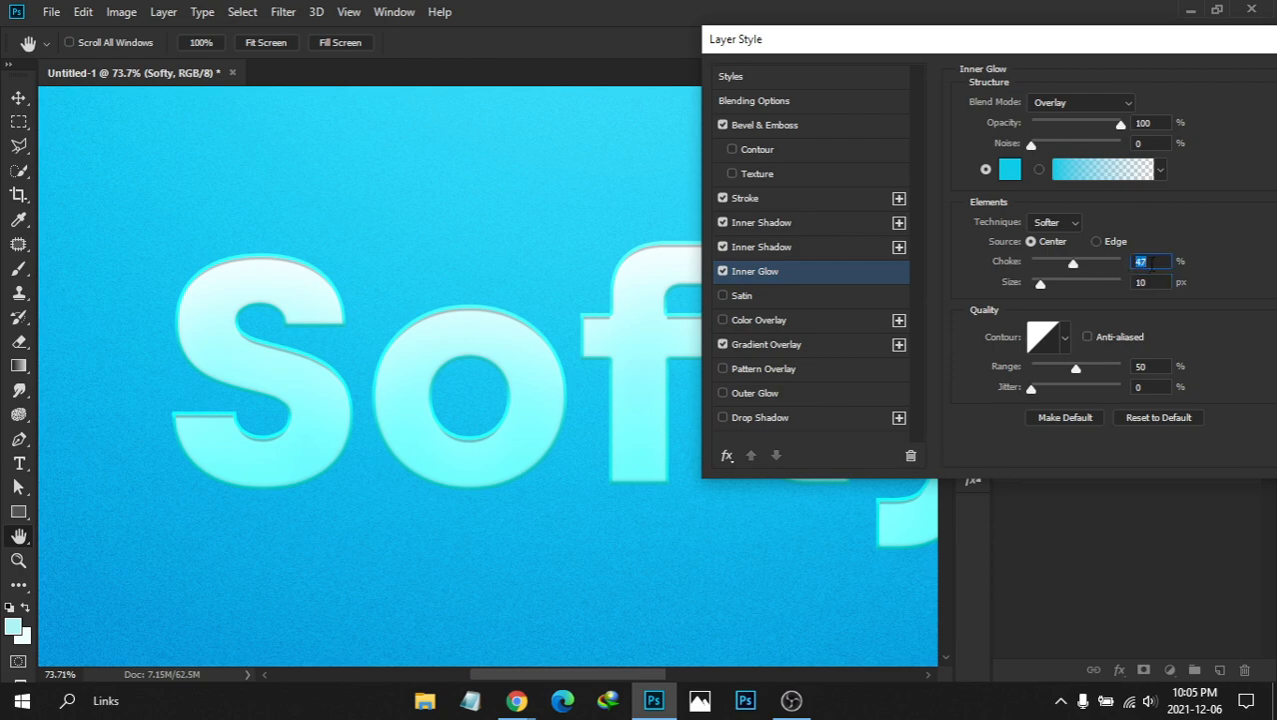
type("40")
type("20")
mouse_move(1040, 284)
left_mouse_down()
mouse_move(1085, 286)
mouse_move(1060, 288)
left_mouse_up()
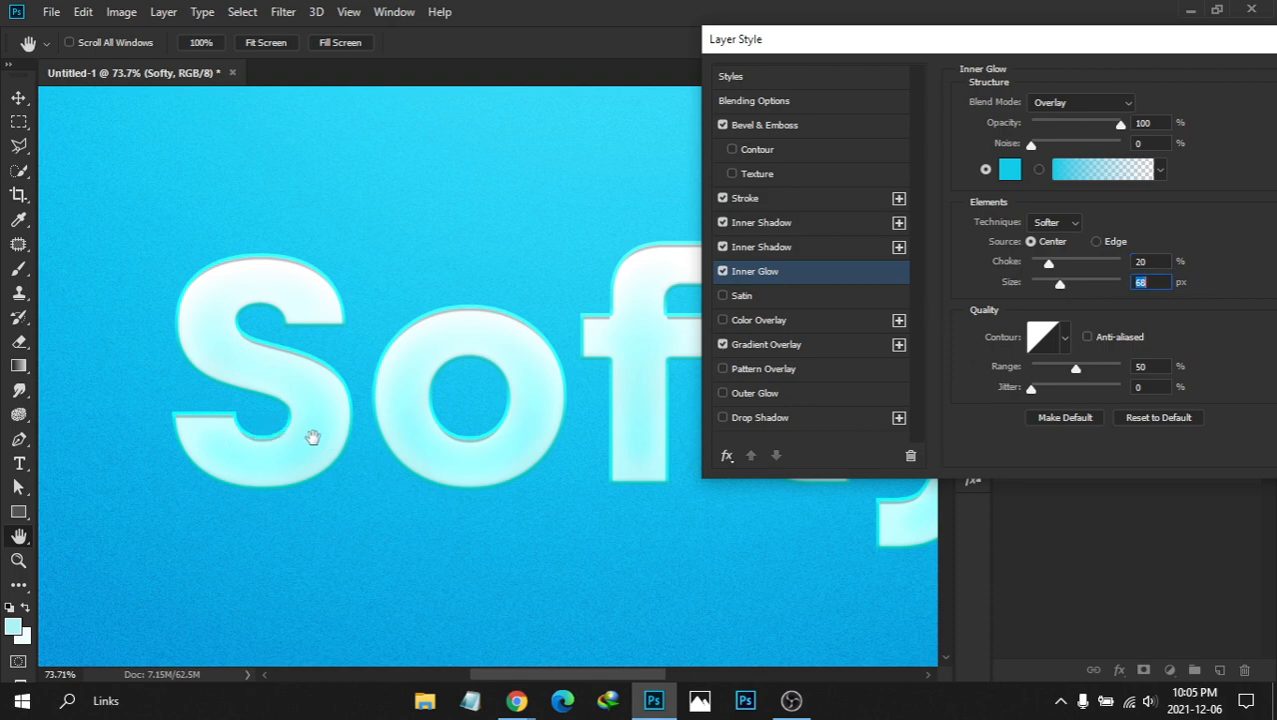
left_click_drag(1060, 290, 1032, 288)
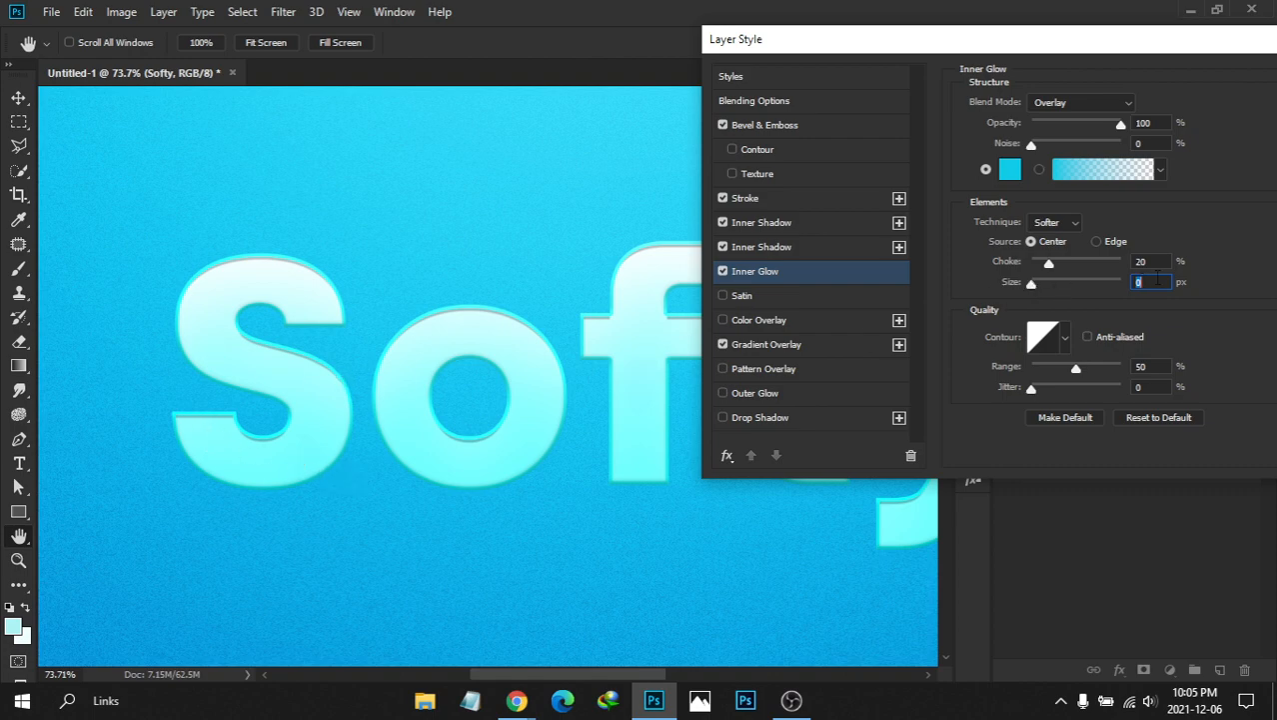
type("40")
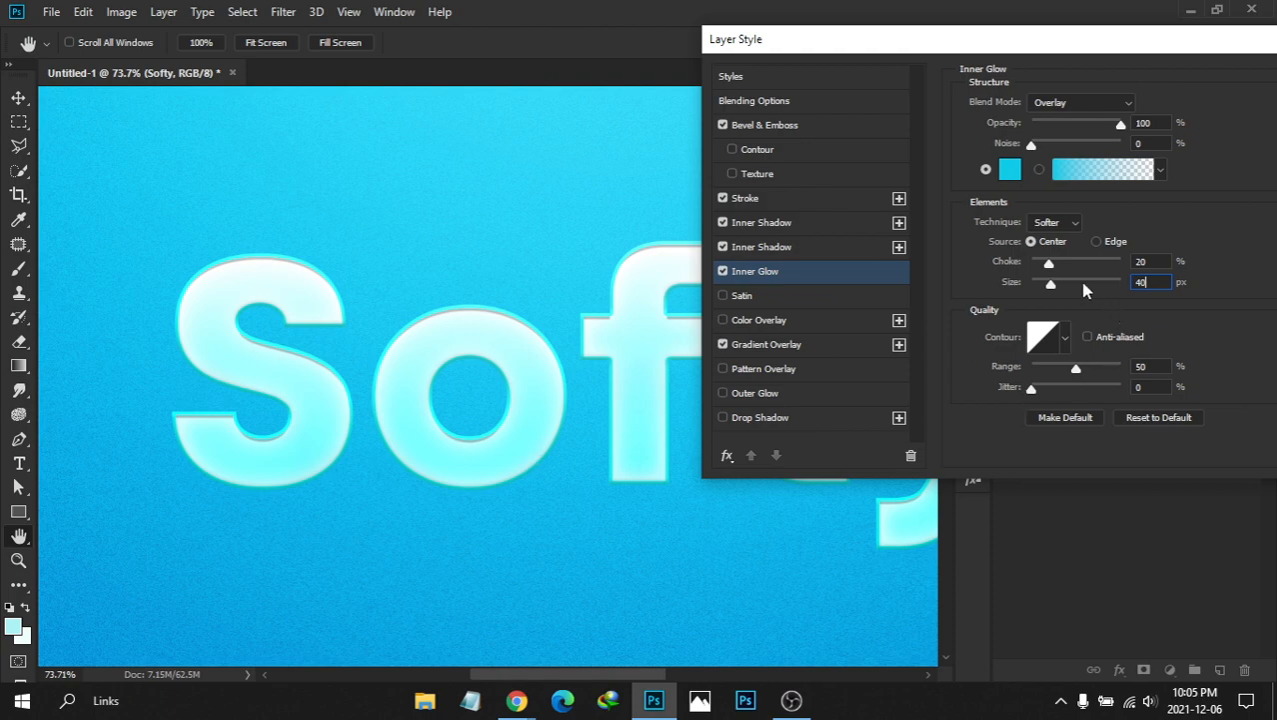
left_click_drag(1050, 285, 1004, 282)
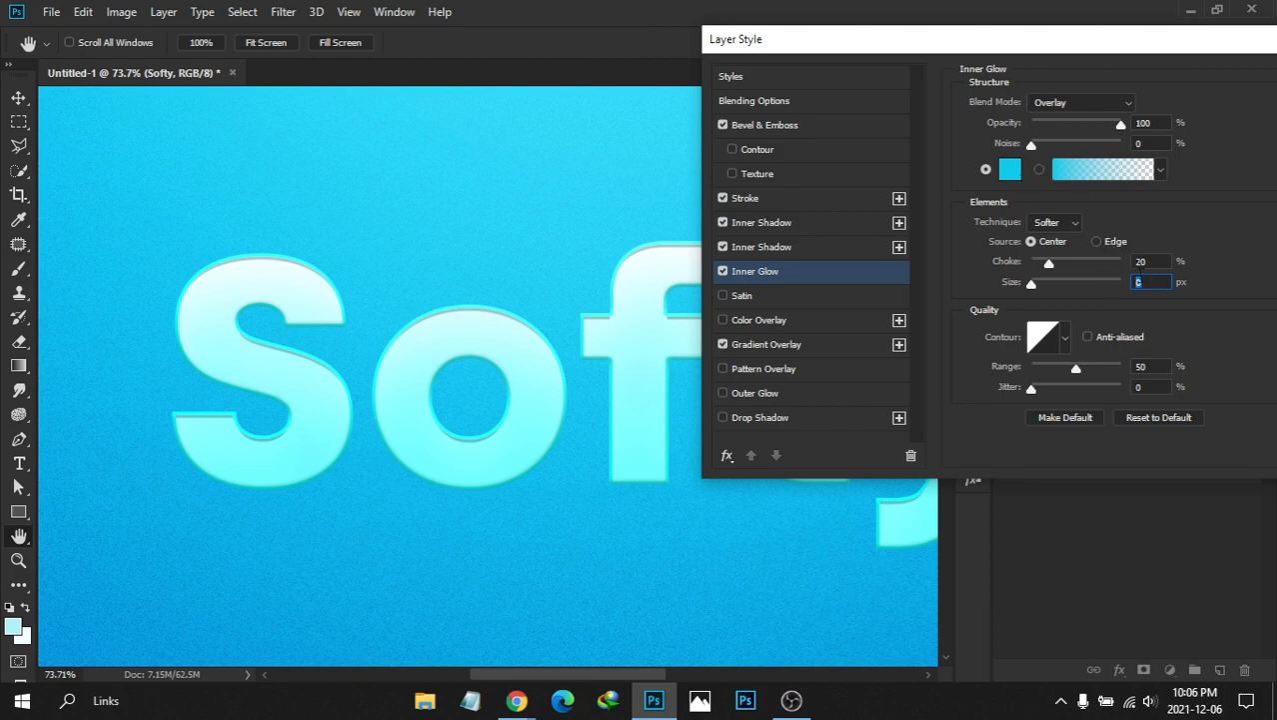
type("40")
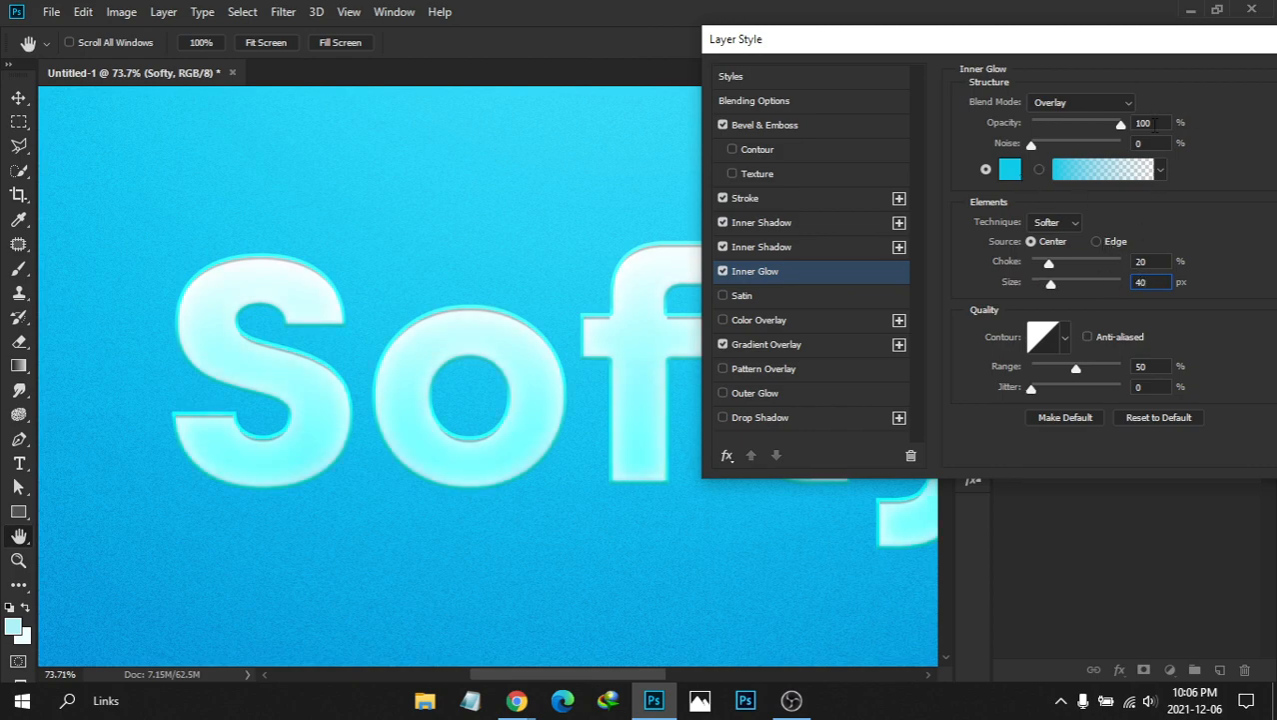
Try inner glow opacities of 40% and 20%, comparing the text with the glow off and on
left_click_drag(1155, 122, 1079, 124)
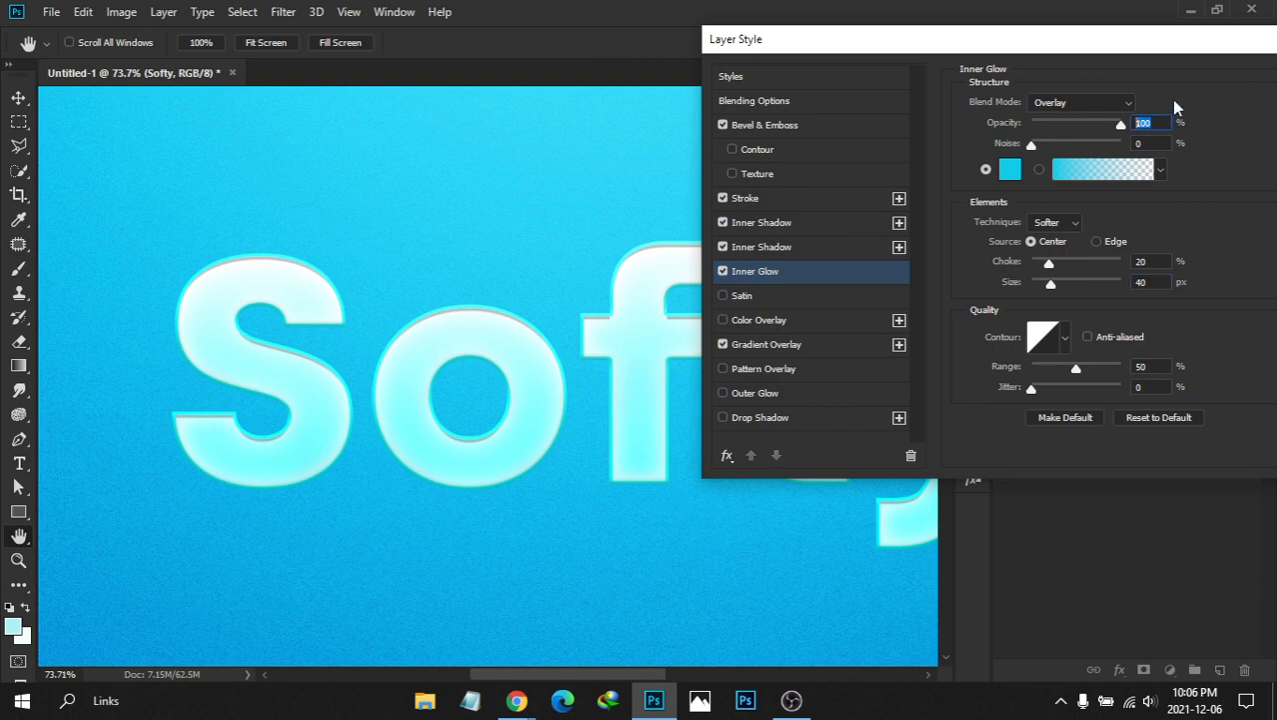
type("40")
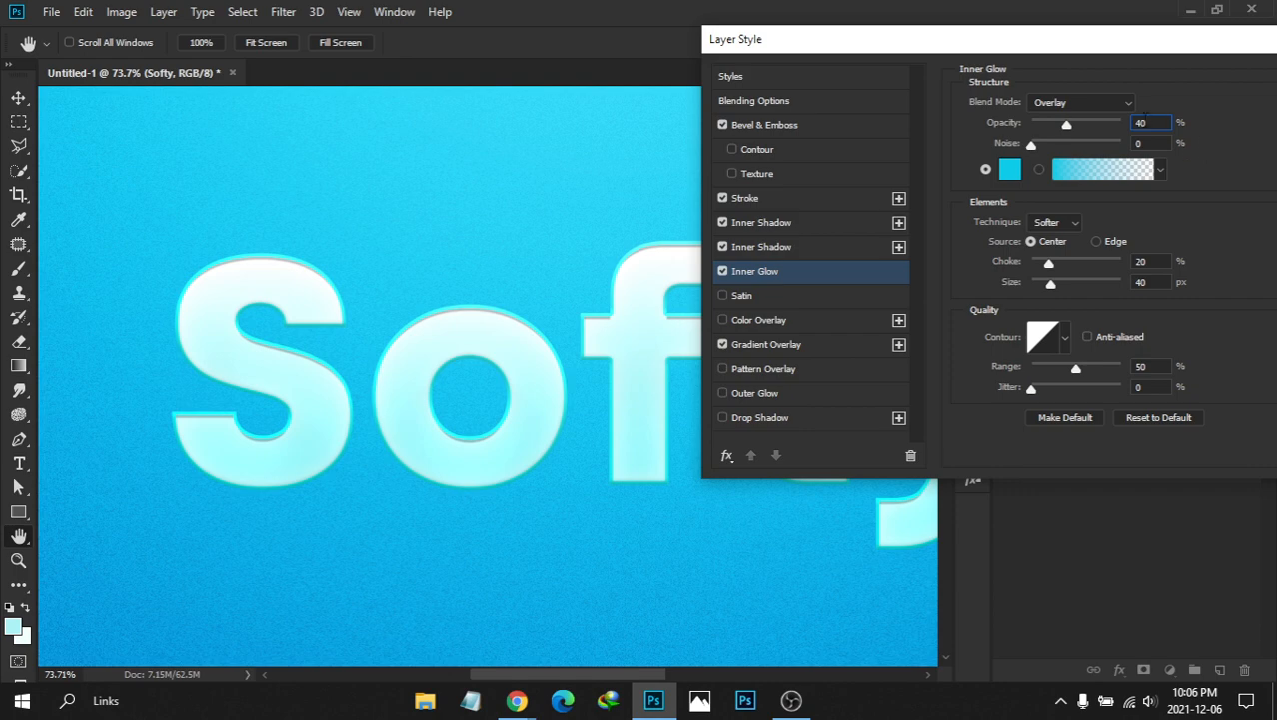
type("20")
left_click(723, 273)
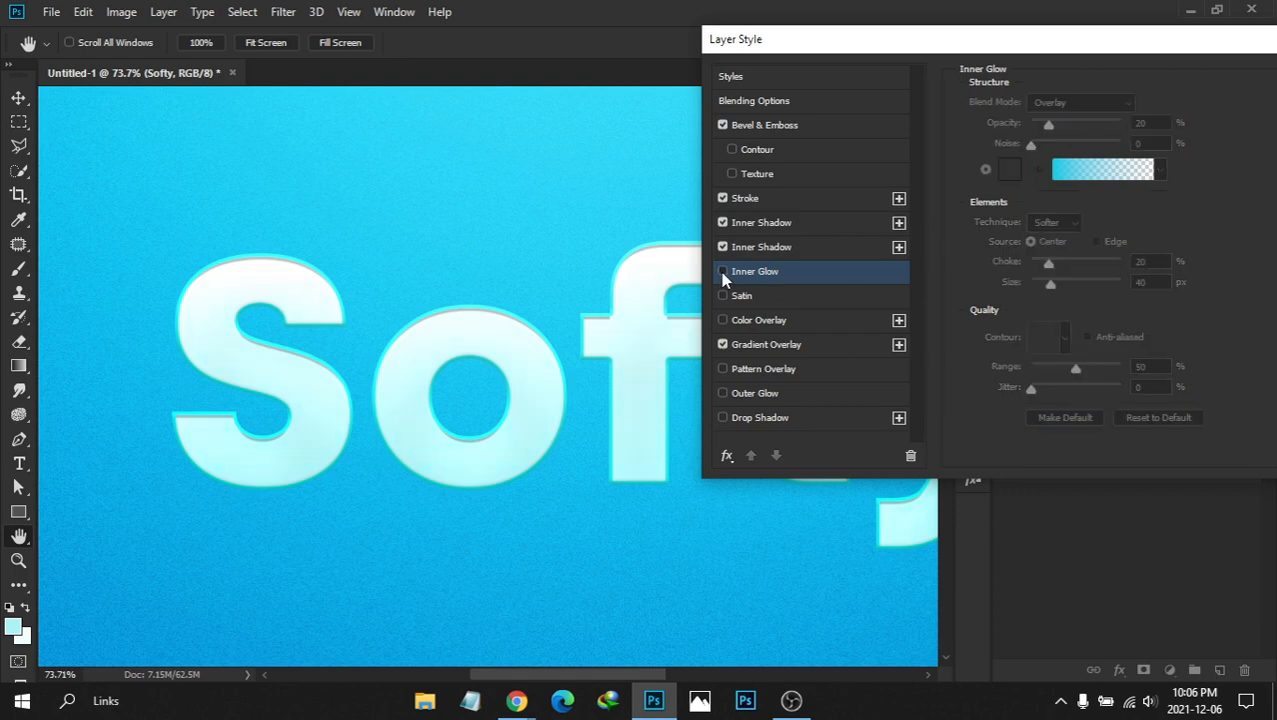
left_click(723, 272)
left_click(722, 271)
left_click(723, 272)
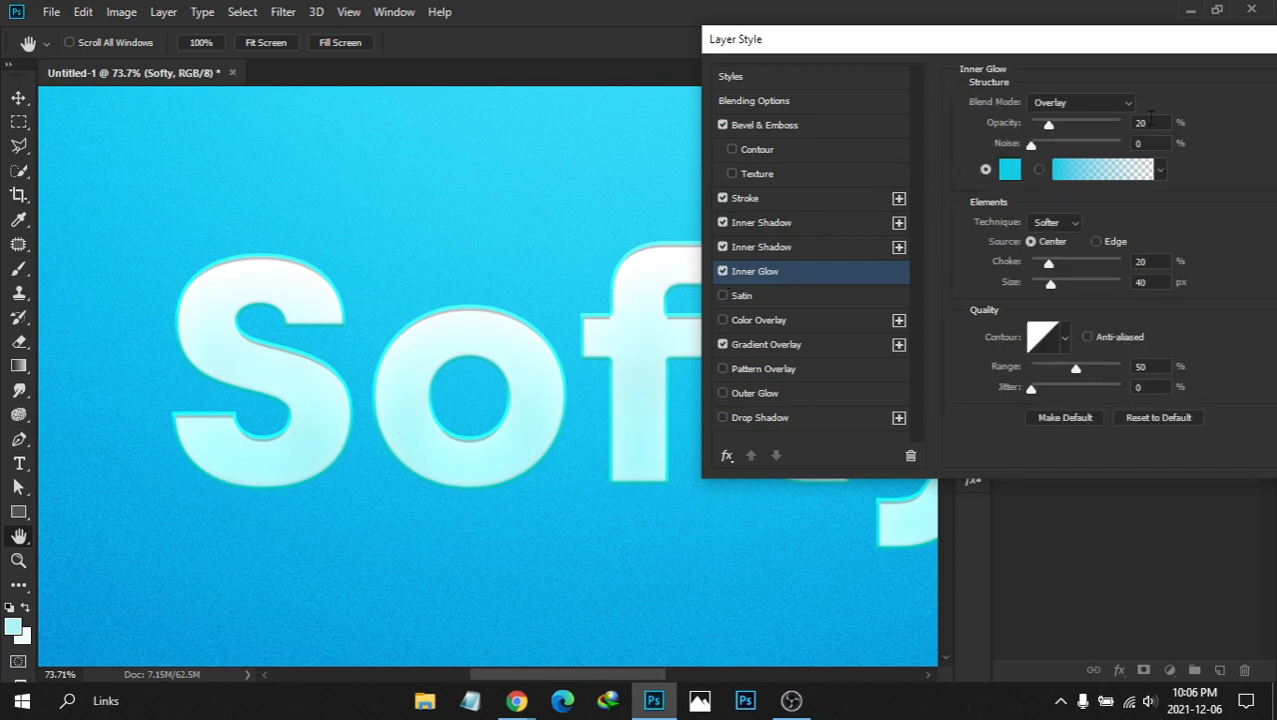
Set the inner glow's opacity to 30% and apply the layer style
type("30")
left_click_drag(900, 40, 747, 46)
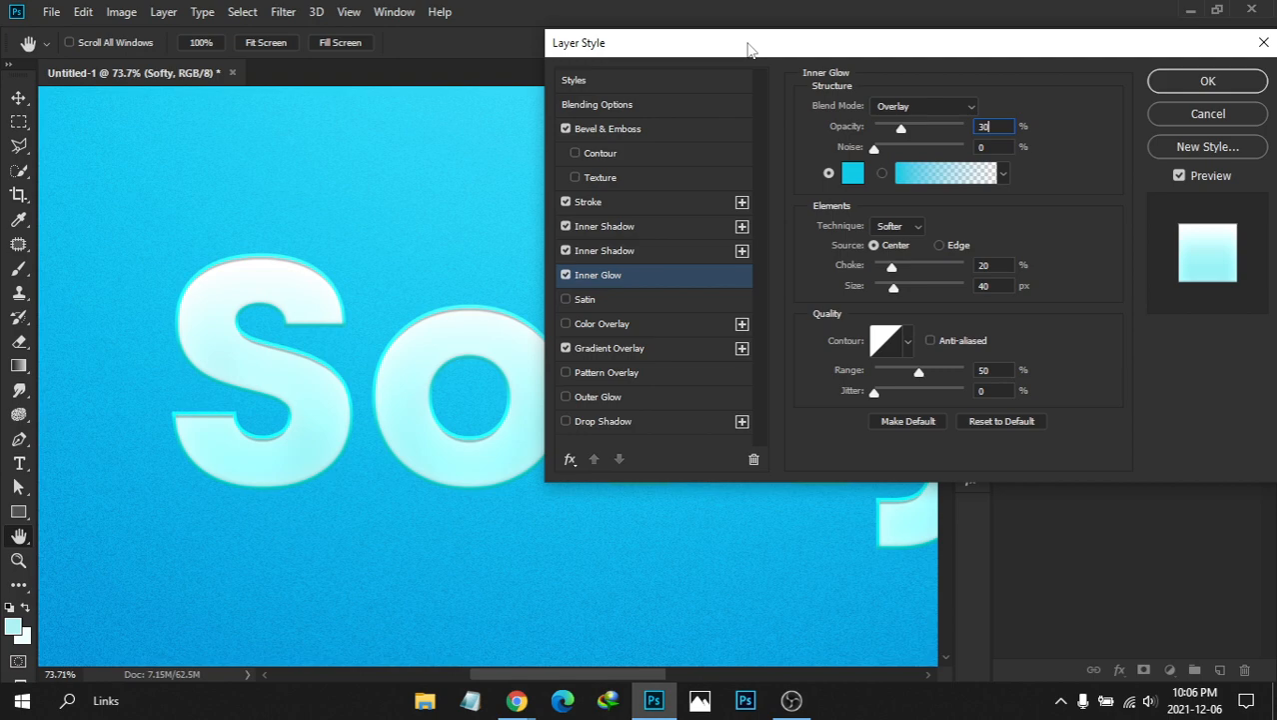
left_click(1205, 82)
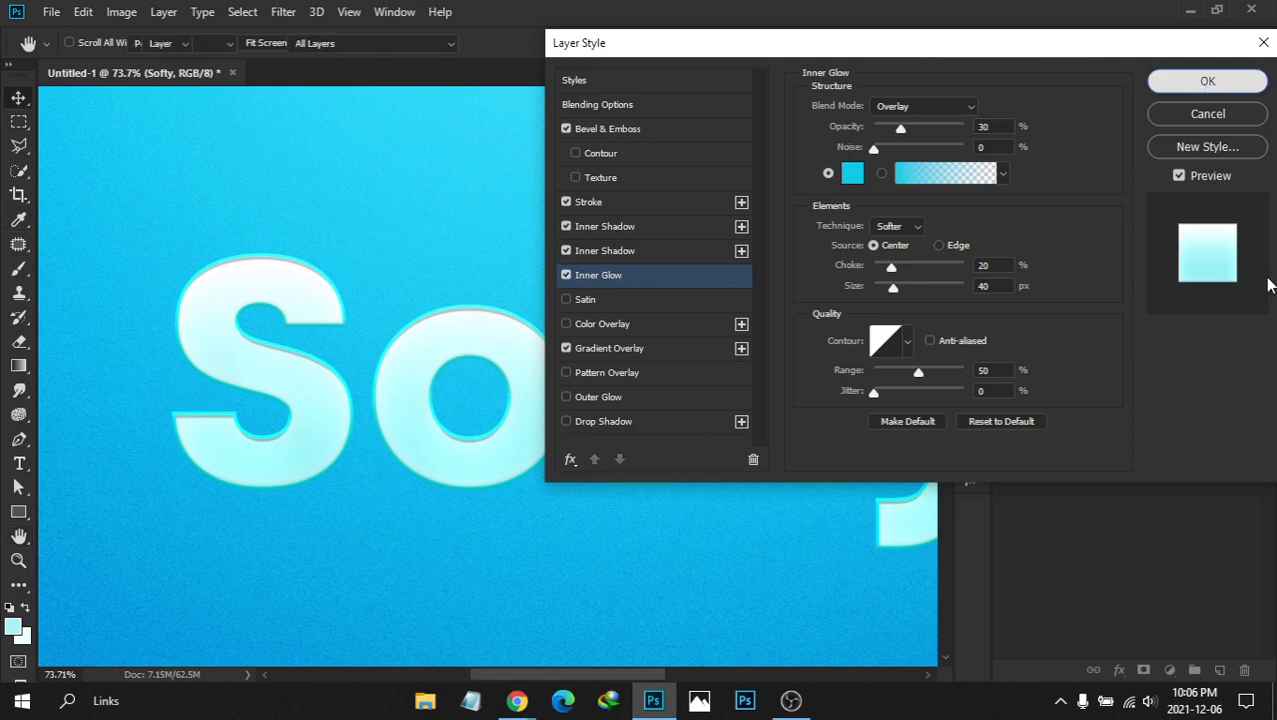
Compare the text with all effects of the Softy layer in the Top effect group off and on
left_click(1256, 269)
left_click(1028, 237)
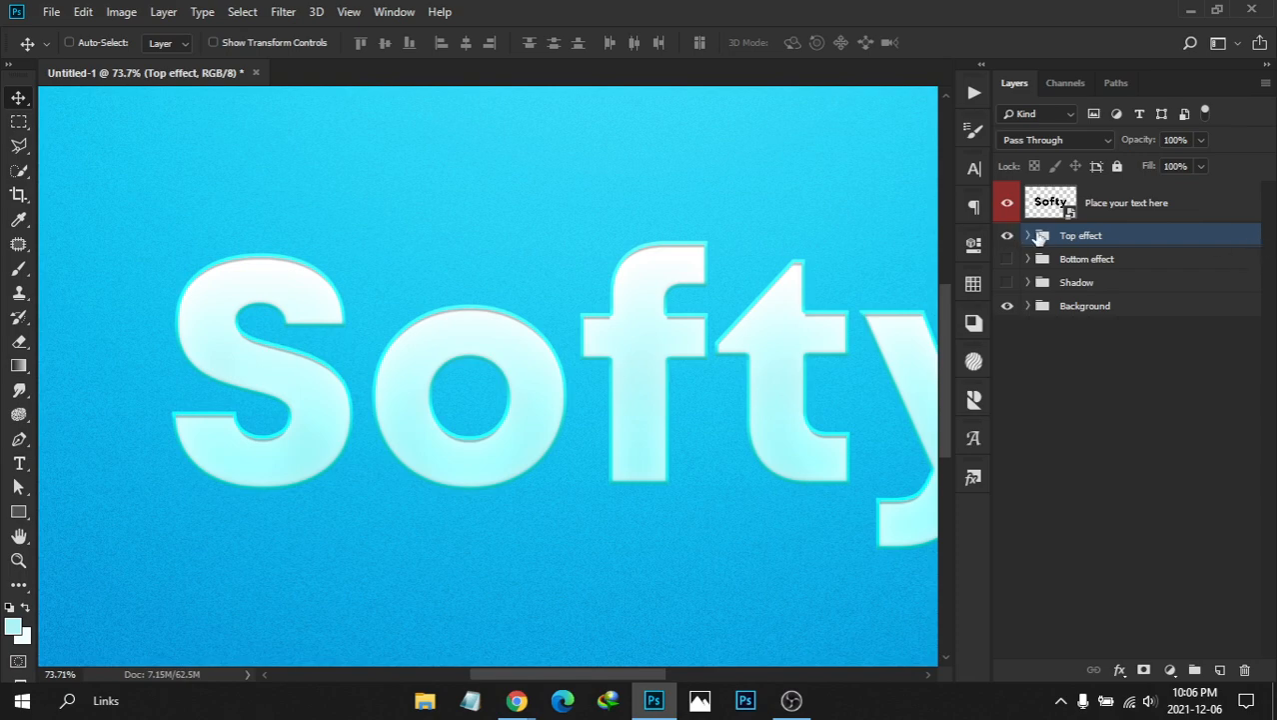
left_click(1027, 236)
left_click(1257, 268)
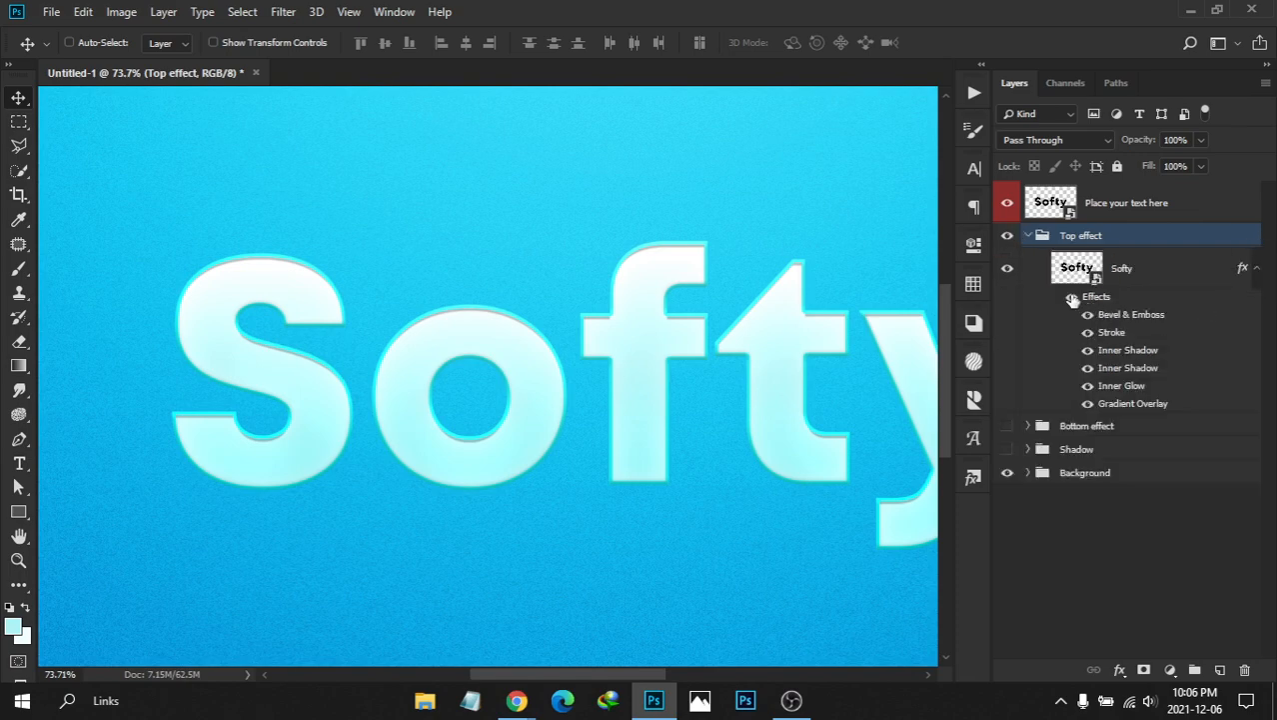
left_click(1072, 297)
left_click(1071, 297)
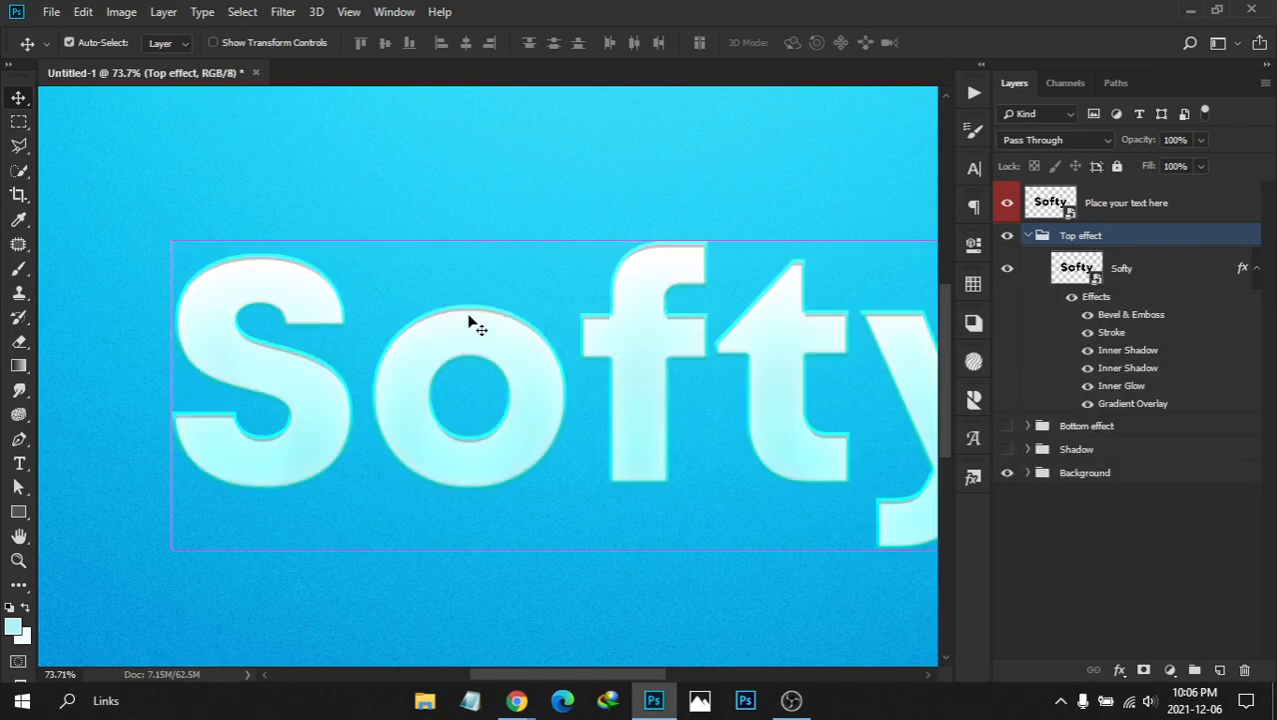
left_click_drag(492, 301, 443, 302)
scroll(397, 271, "up", 1)
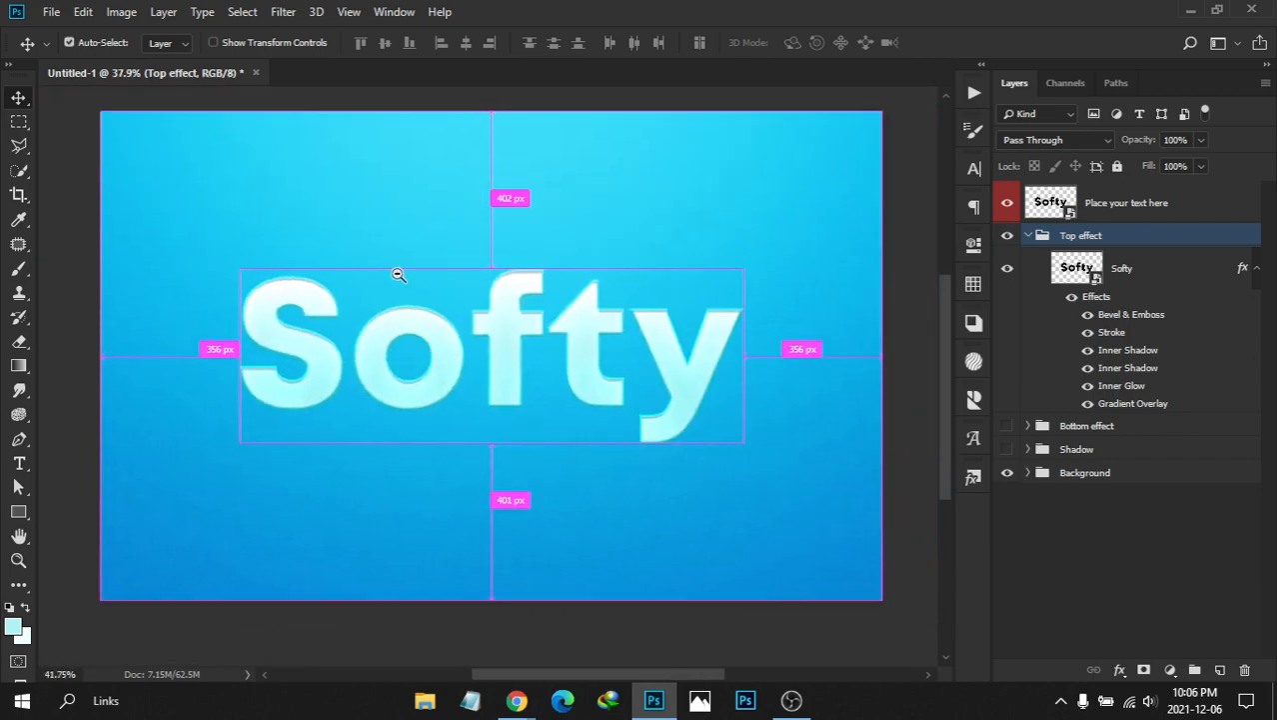
Hide the Top effect group, show and expand the Bottom effect group, and select its Softy copy layer
left_click(1258, 270)
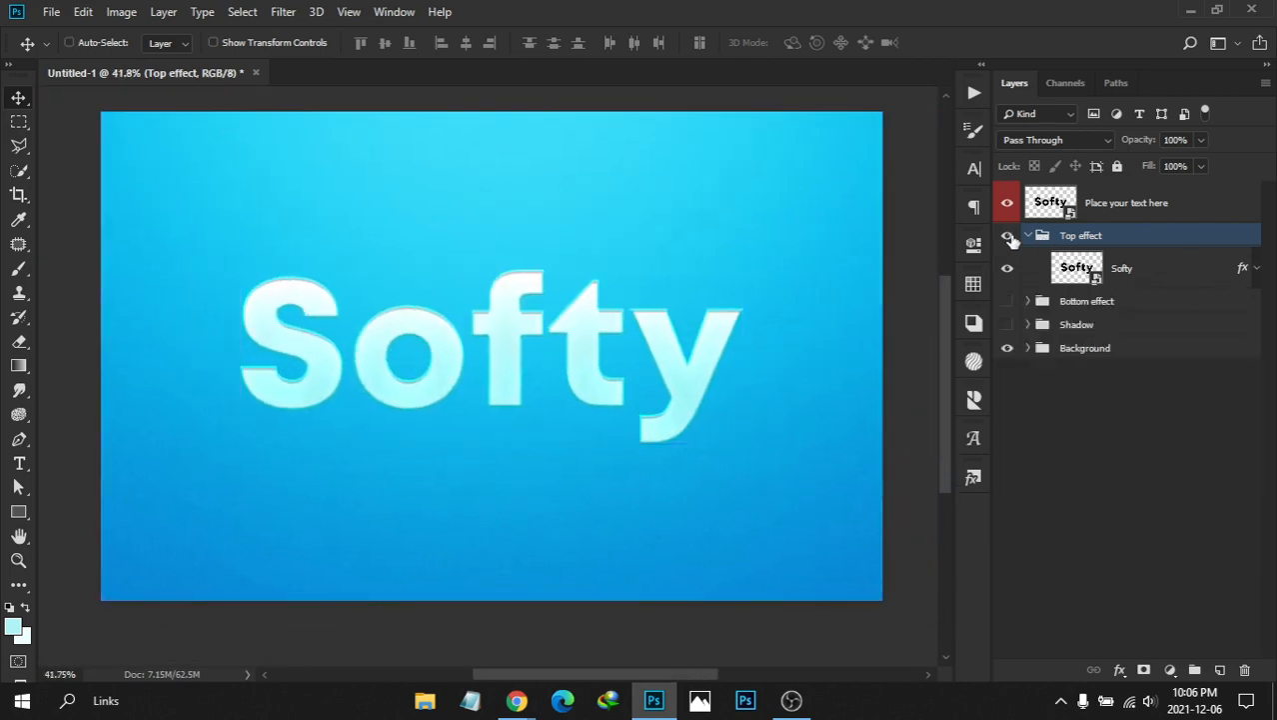
left_click(1028, 234)
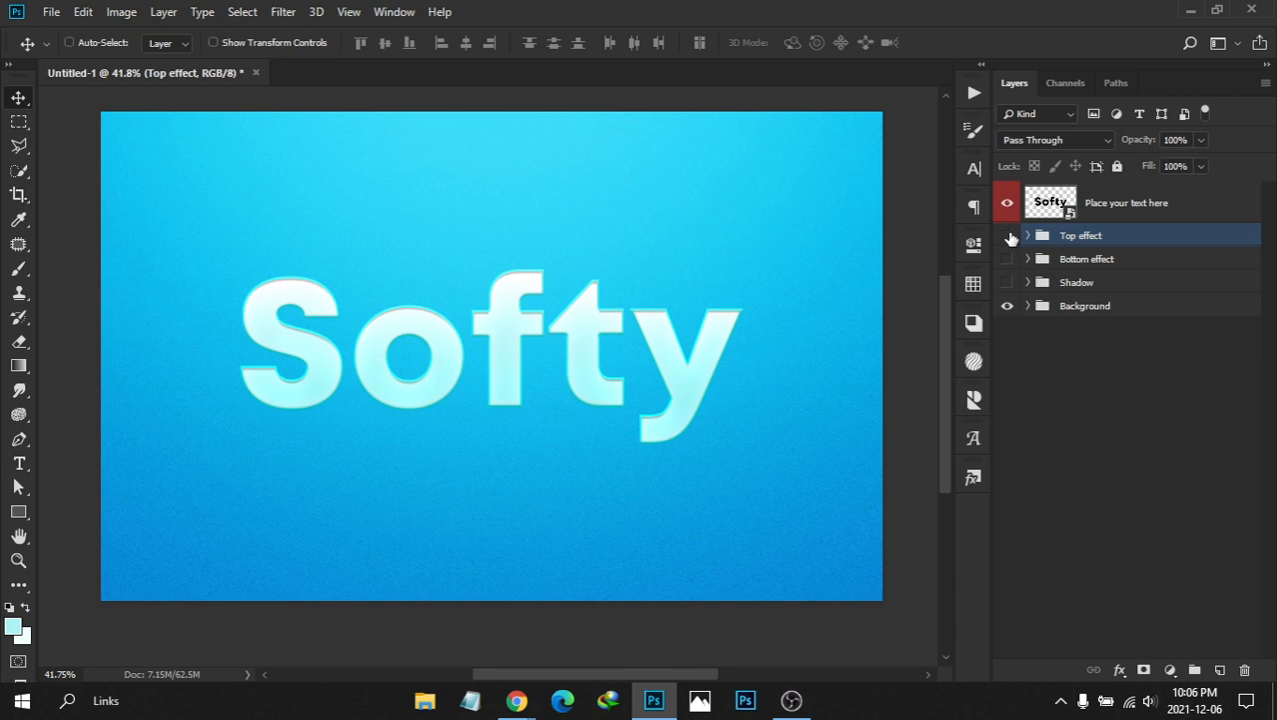
left_click(1008, 236)
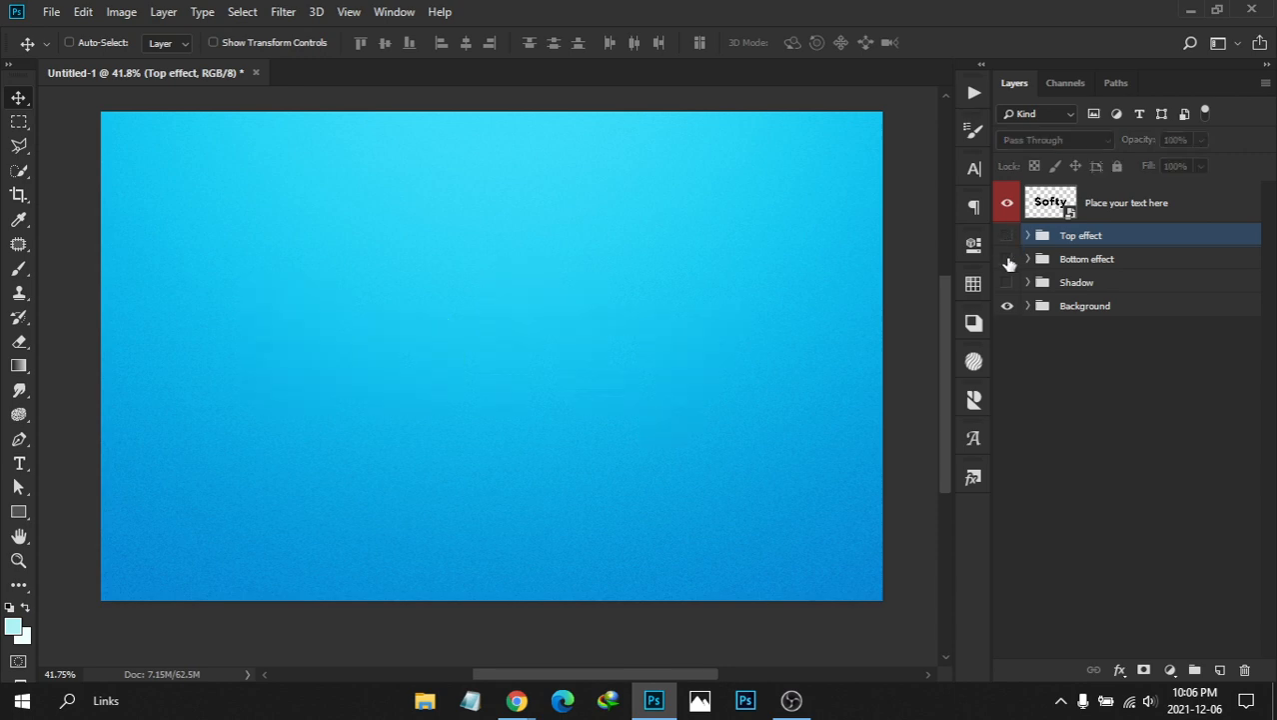
left_click(1007, 259)
left_click(1028, 259)
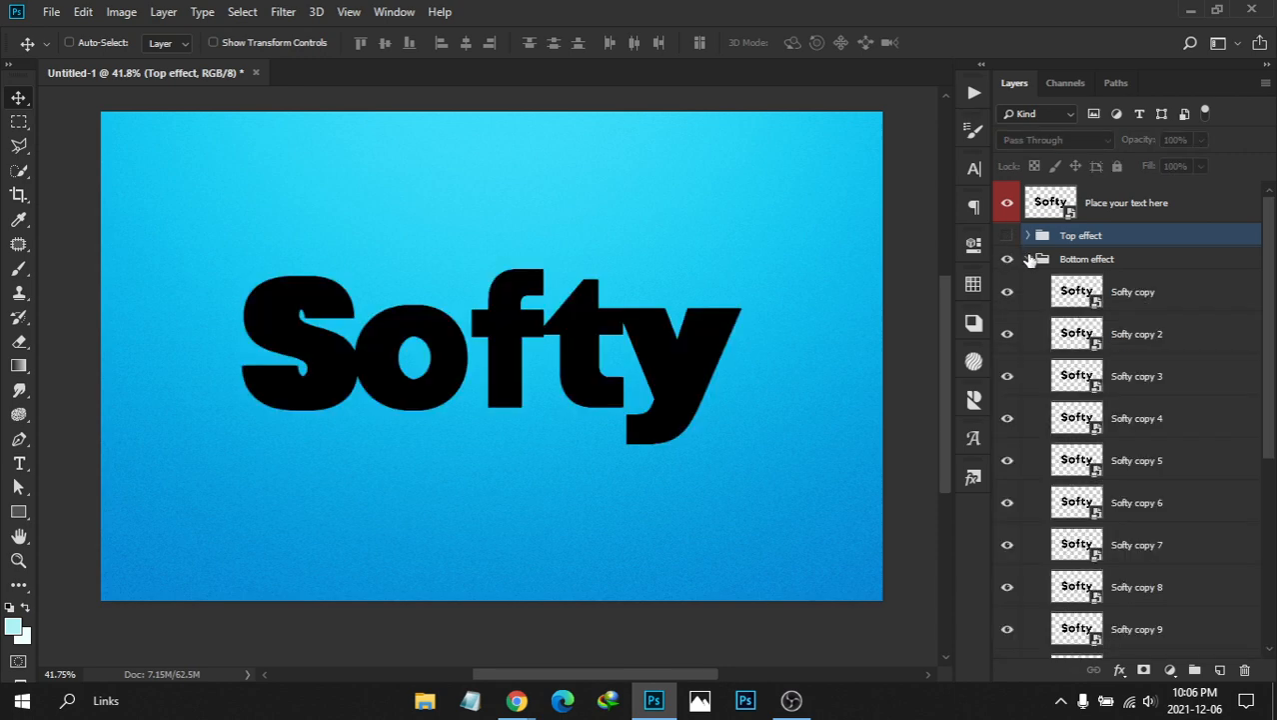
left_click(1174, 291)
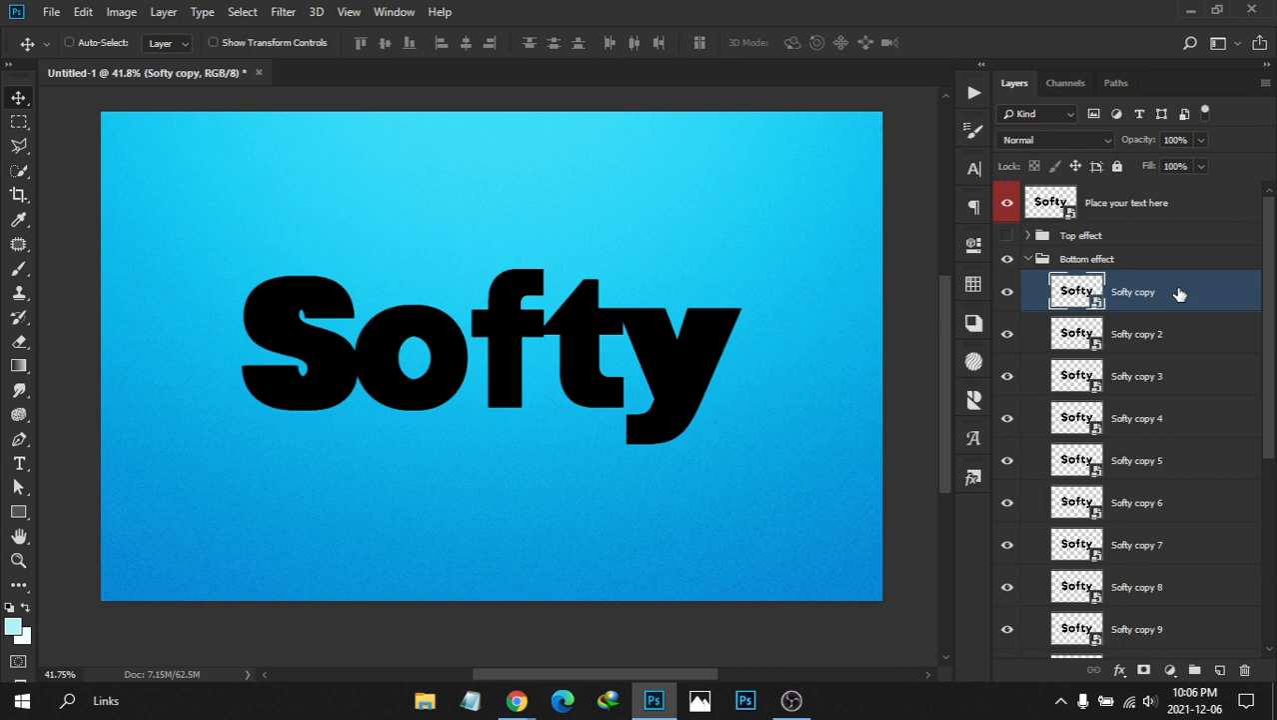
Set the foreground colour to the saved dark blue swatch and the background colour to the saved cyan swatch
left_click(973, 284)
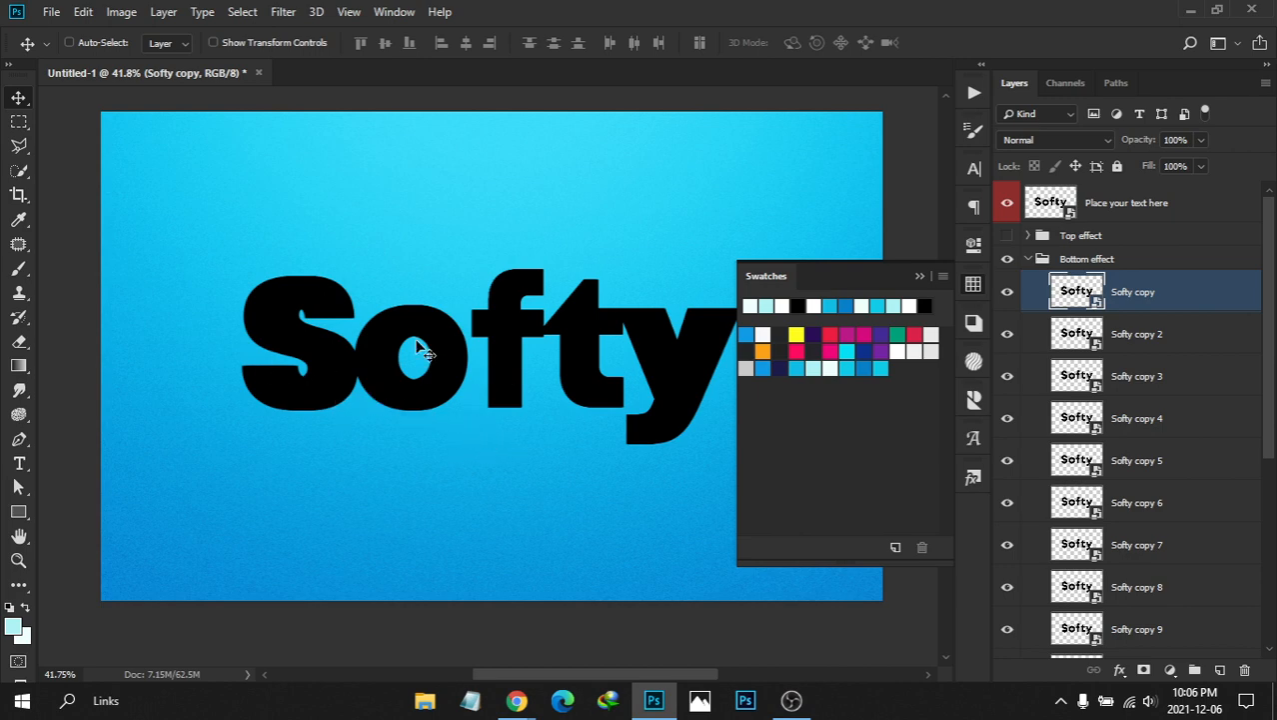
left_click(884, 370)
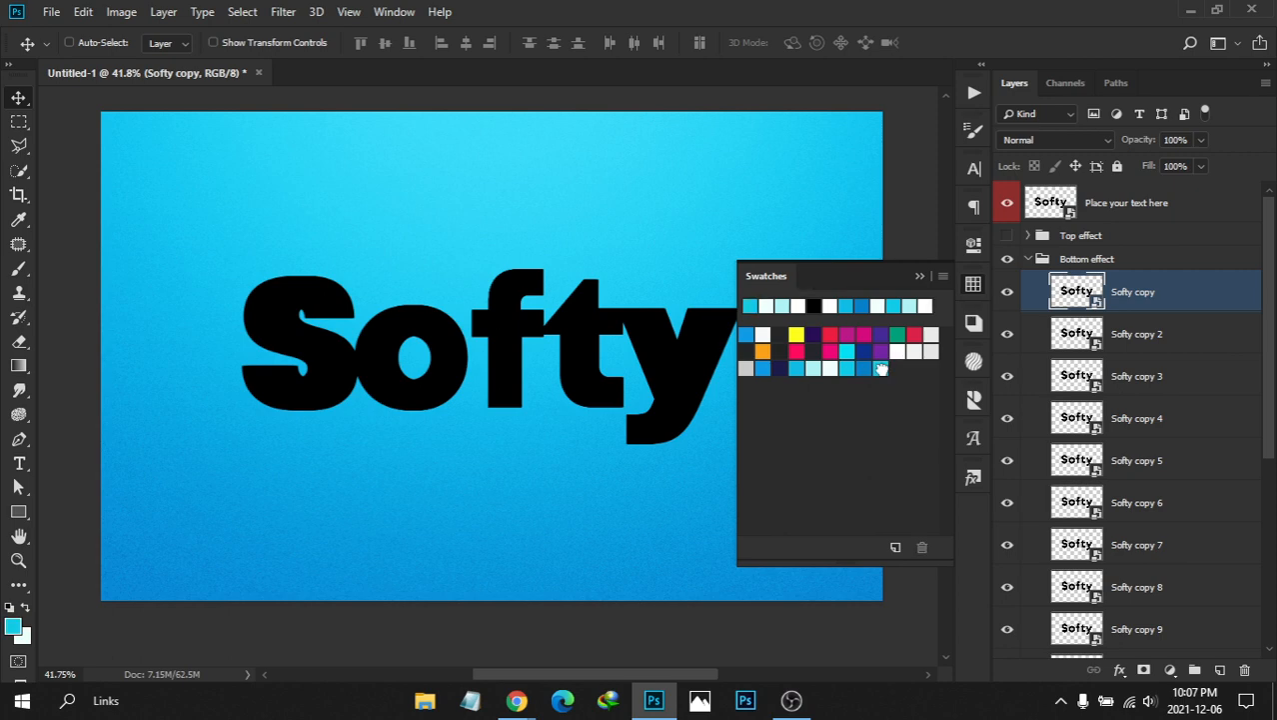
key("x")
left_click(871, 368)
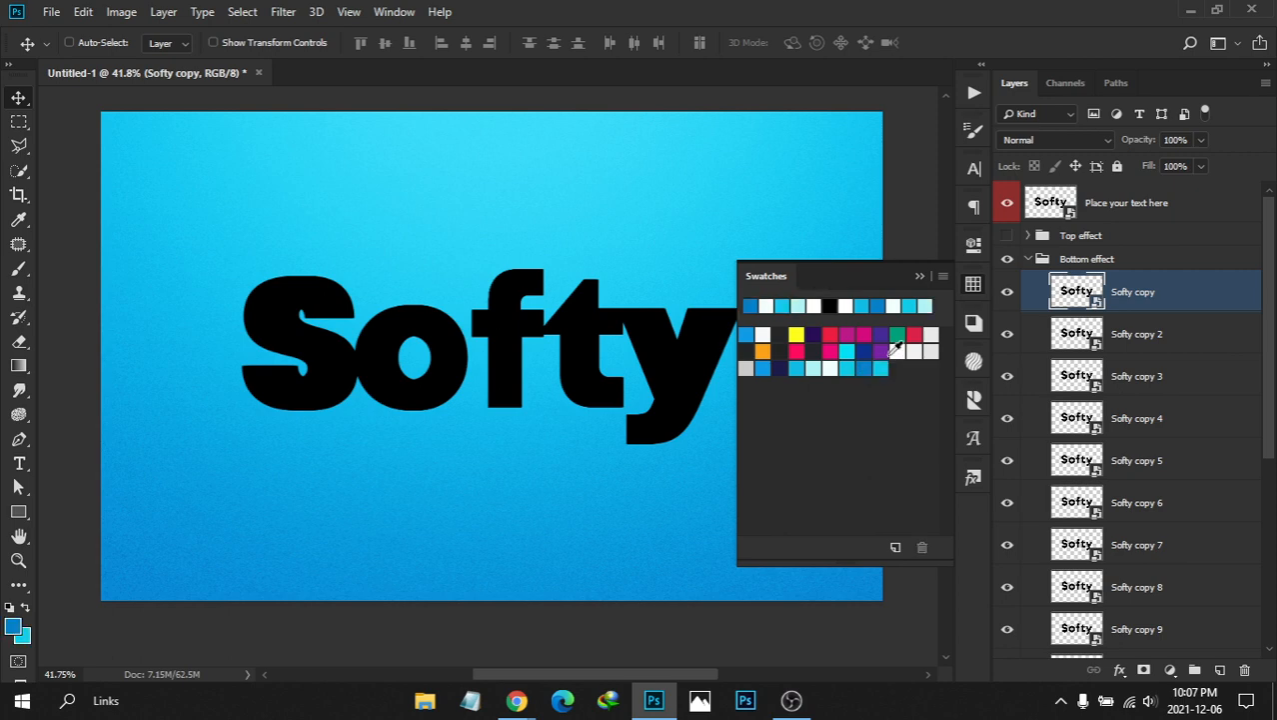
left_click(973, 284)
Add a Gradient Overlay effect to the Softy copy layer using the Black, White preset
key("ctrl")
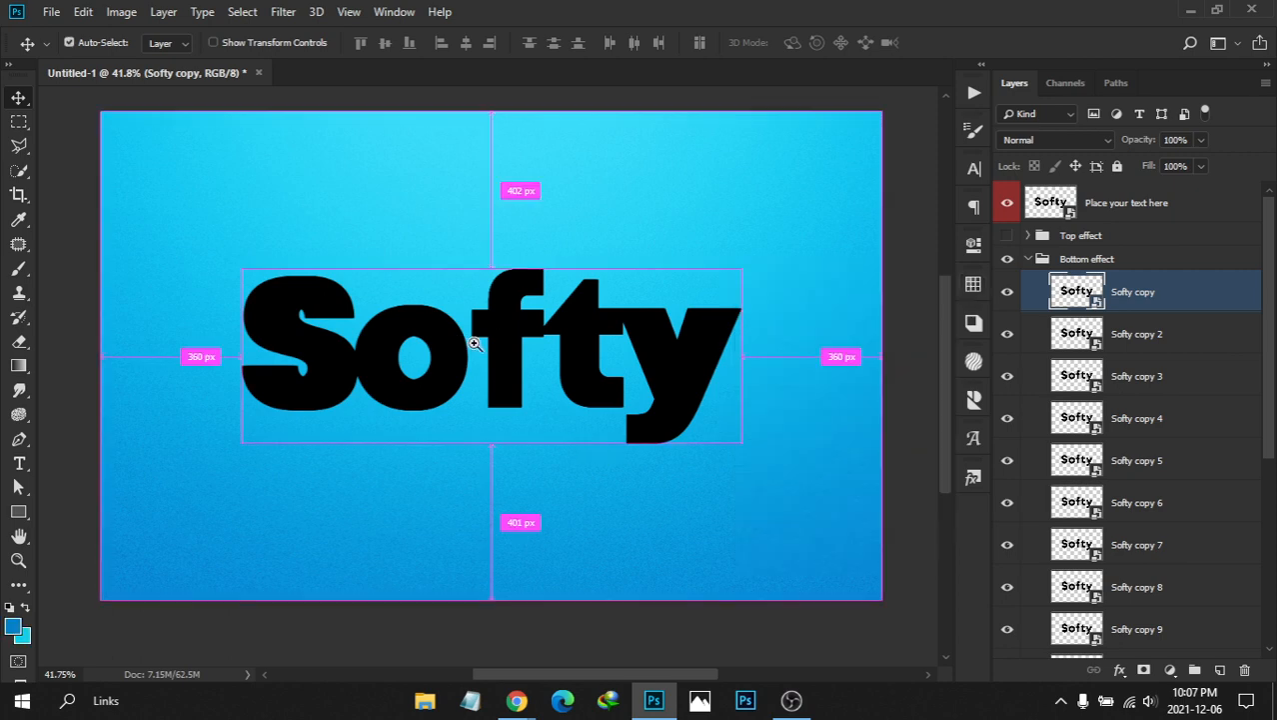
scroll(495, 359, "up", 3)
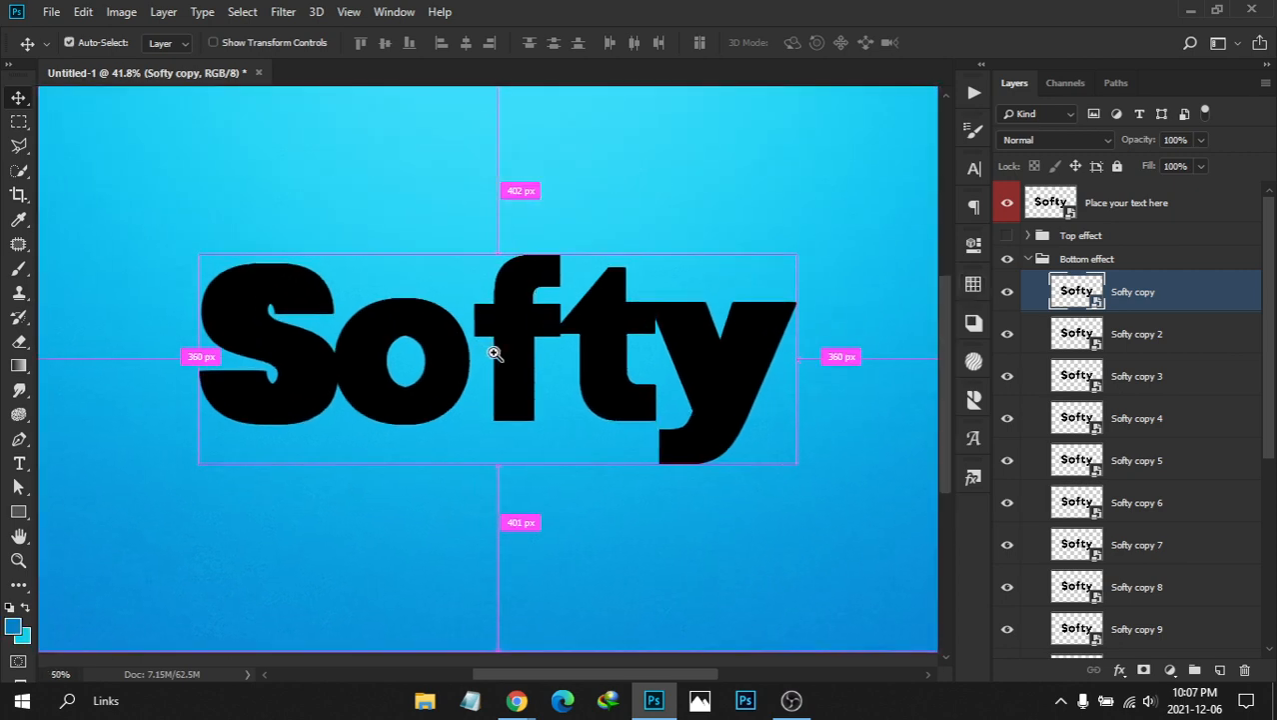
double_click(1204, 300)
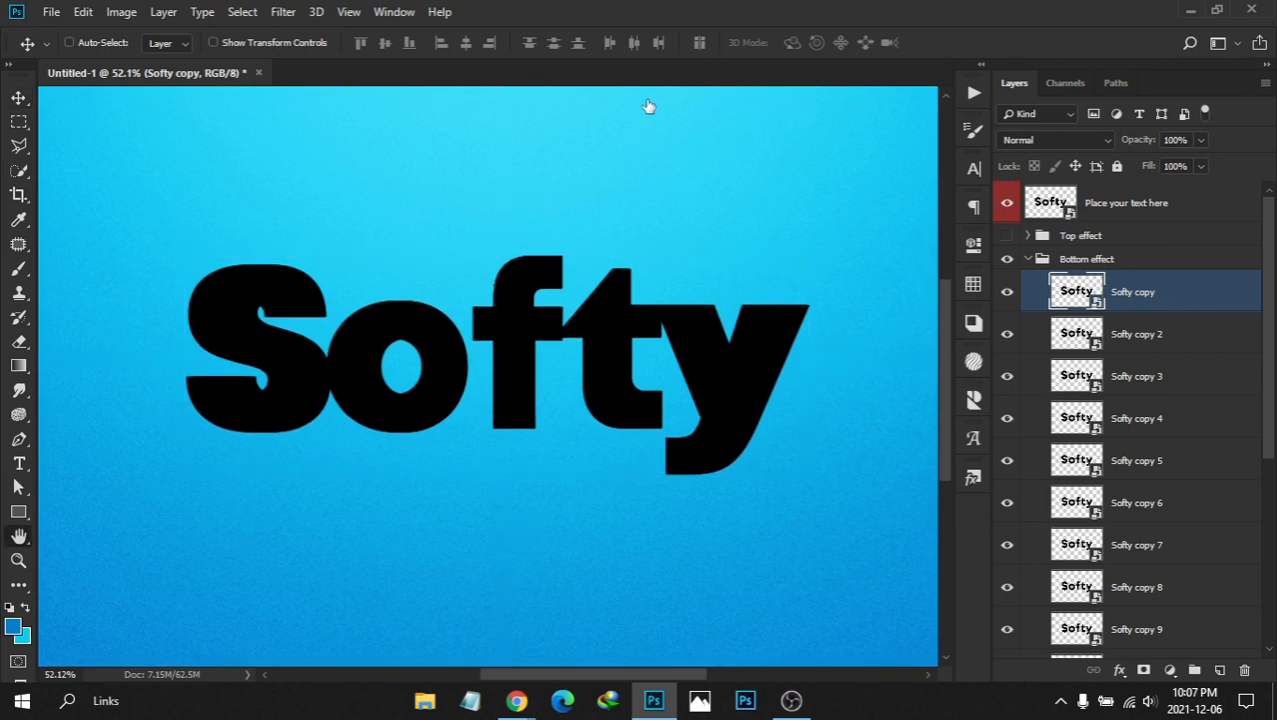
left_click_drag(641, 65, 787, 40)
left_click(751, 340)
left_click(969, 150)
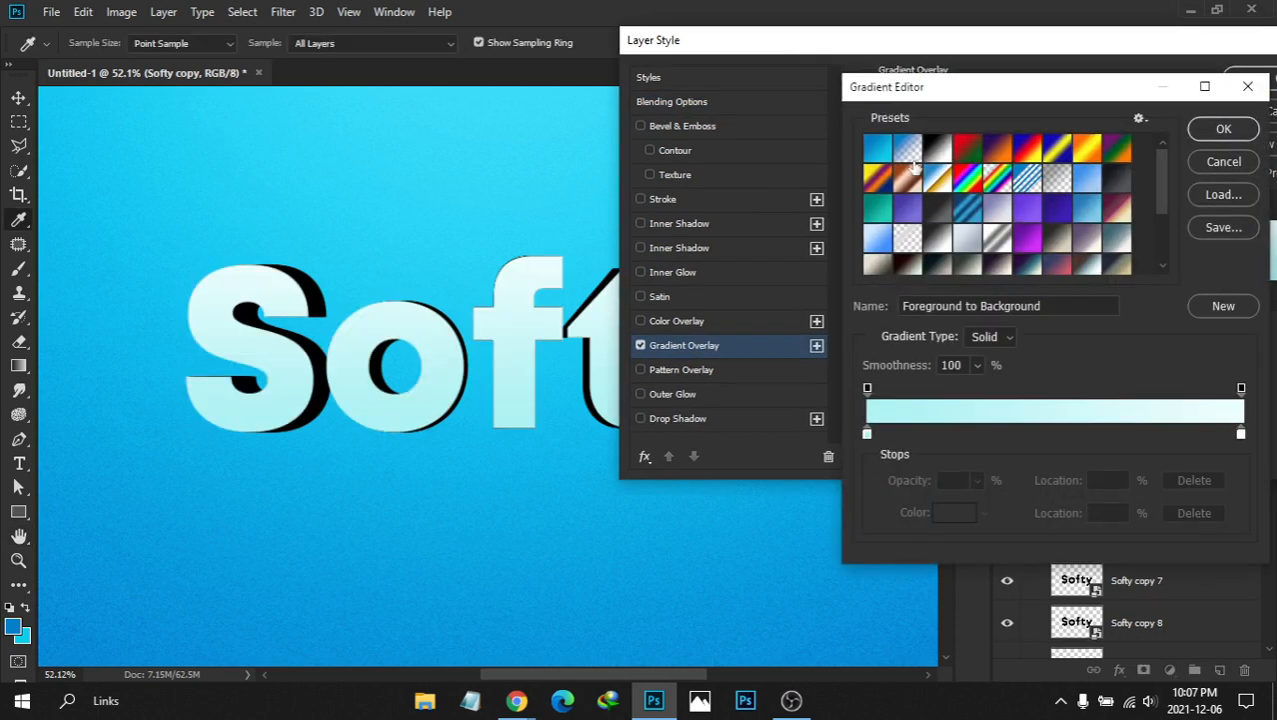
left_click(940, 150)
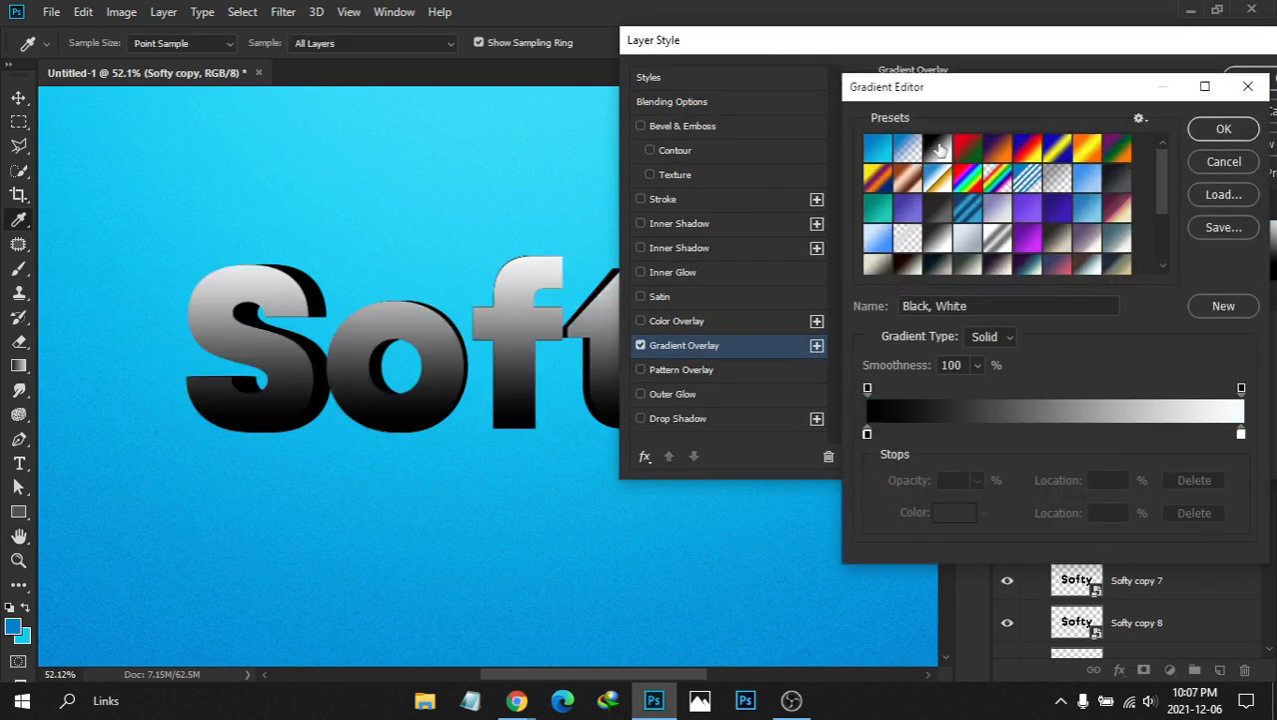
left_click(1223, 130)
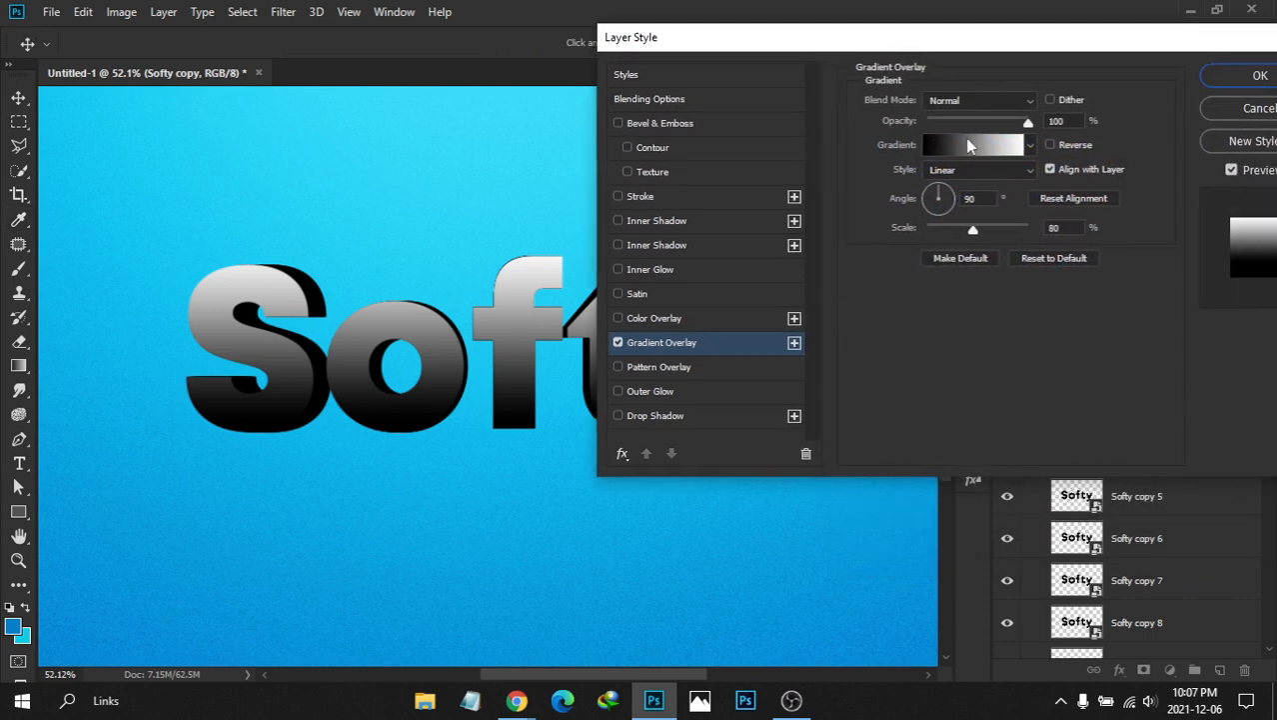
left_click(1068, 228)
Change the overlay gradient's black start stop to the dark blue #0080ca
left_click(969, 147)
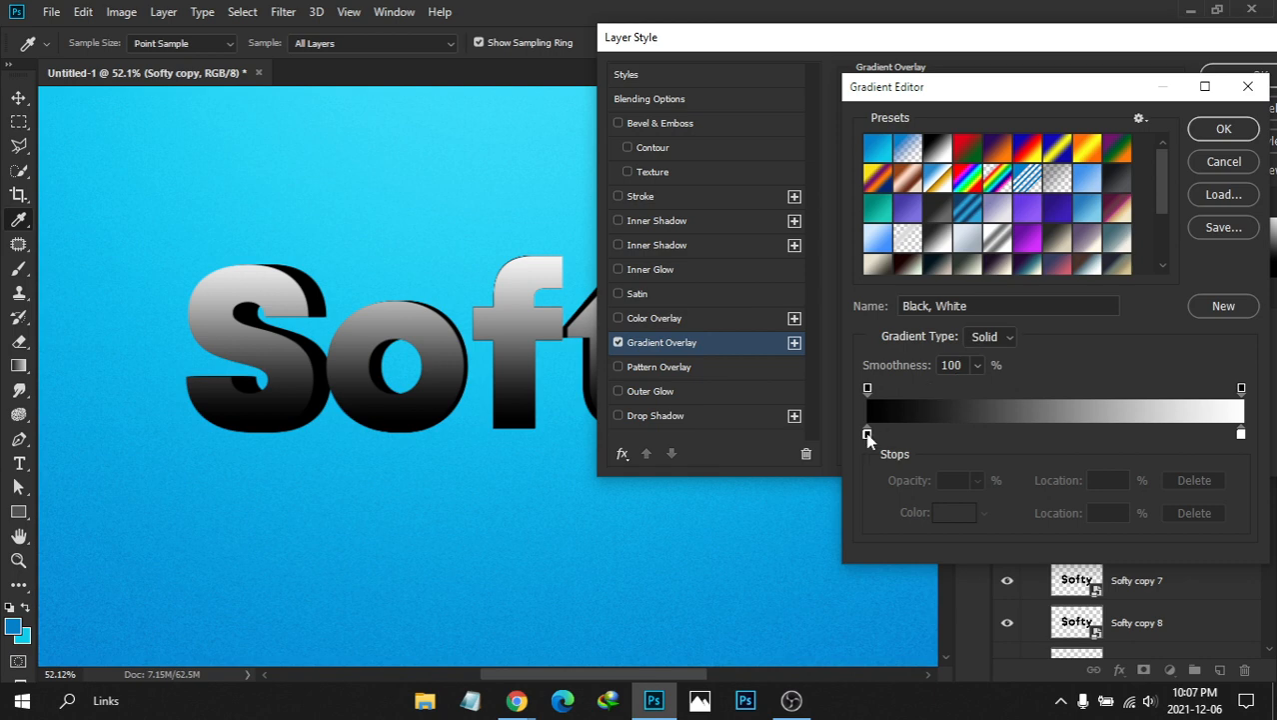
left_click(868, 435)
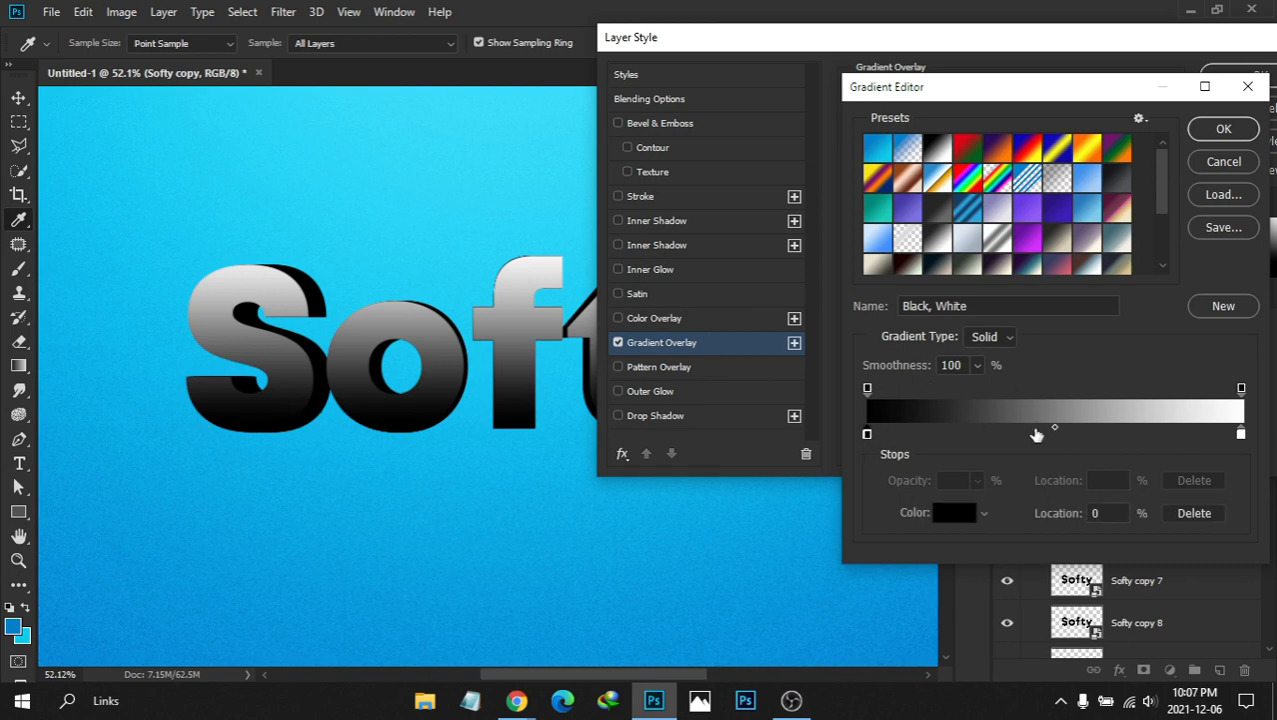
double_click(868, 436)
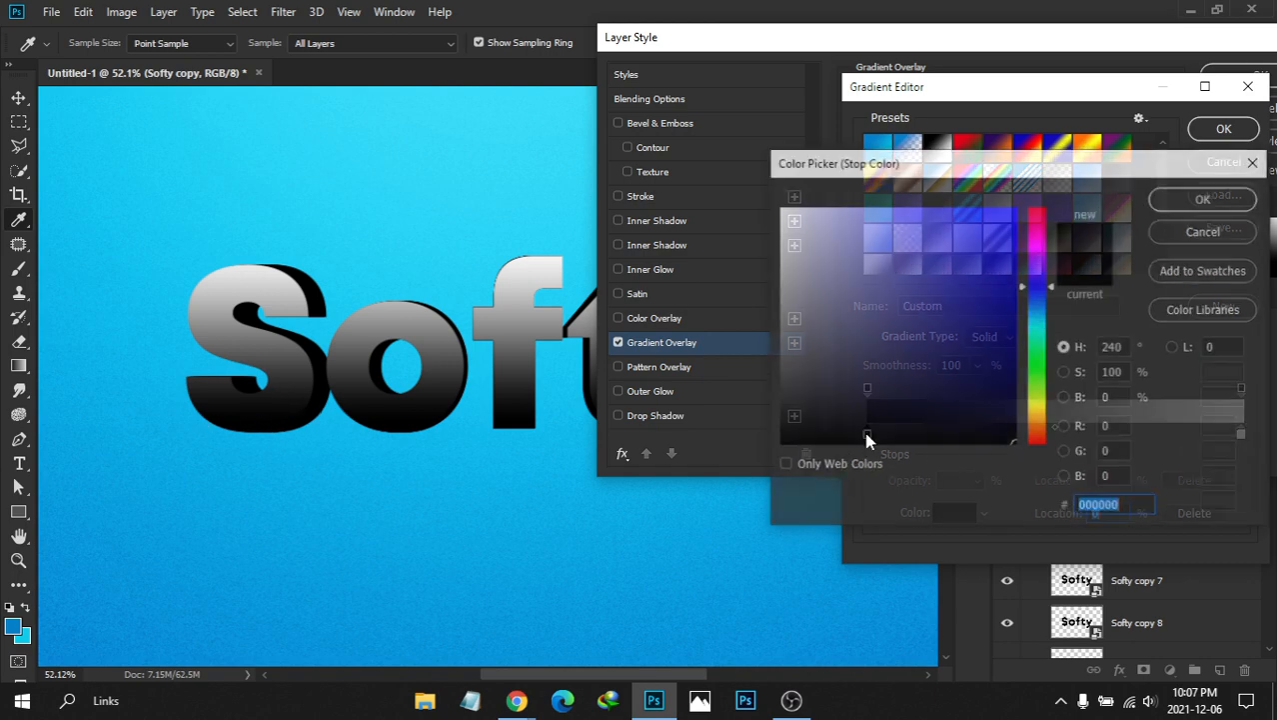
left_click(14, 622)
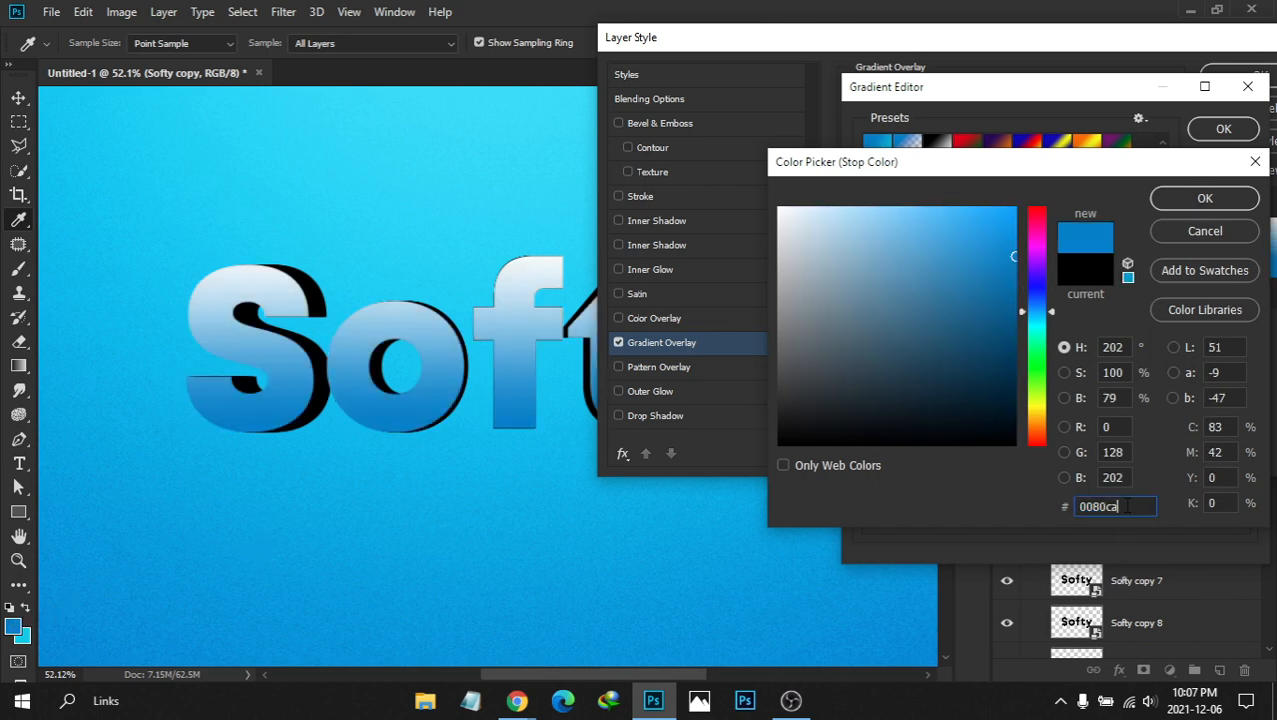
left_click(1203, 200)
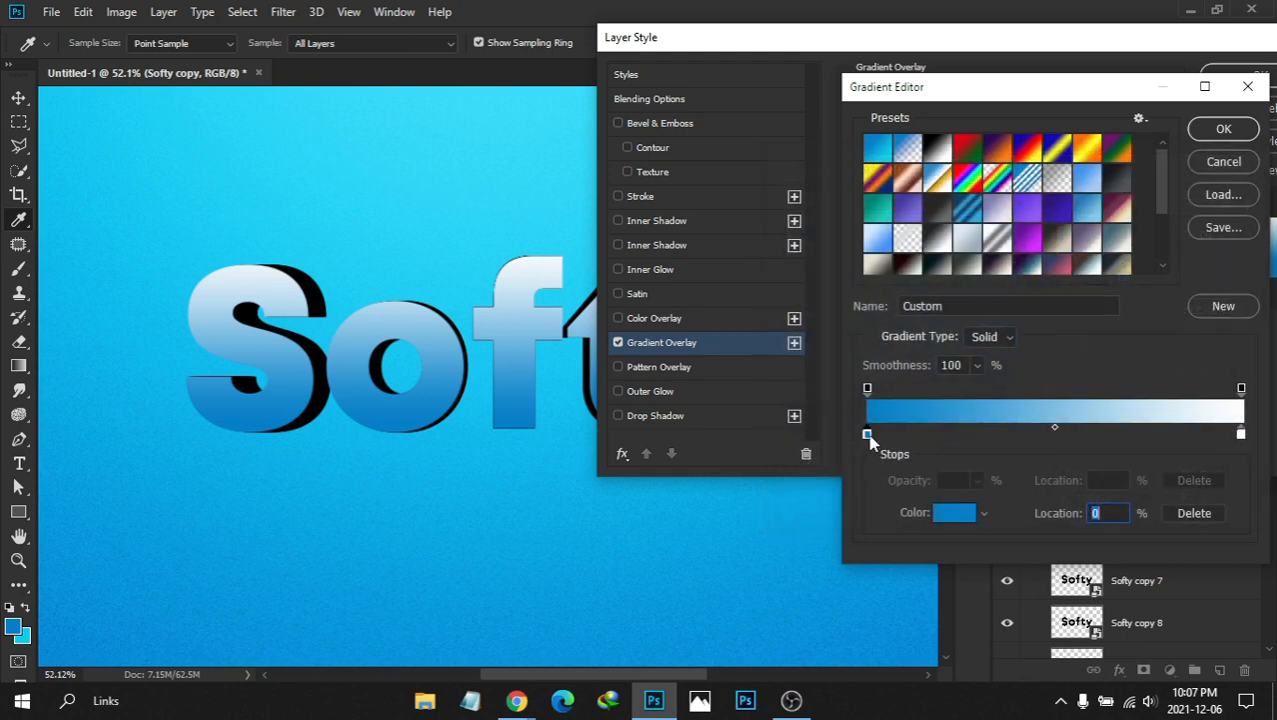
Duplicate the dark blue stop, place the copy at location 20%, and recolour it to cyan #0fcce8
left_click_drag(869, 439, 901, 437)
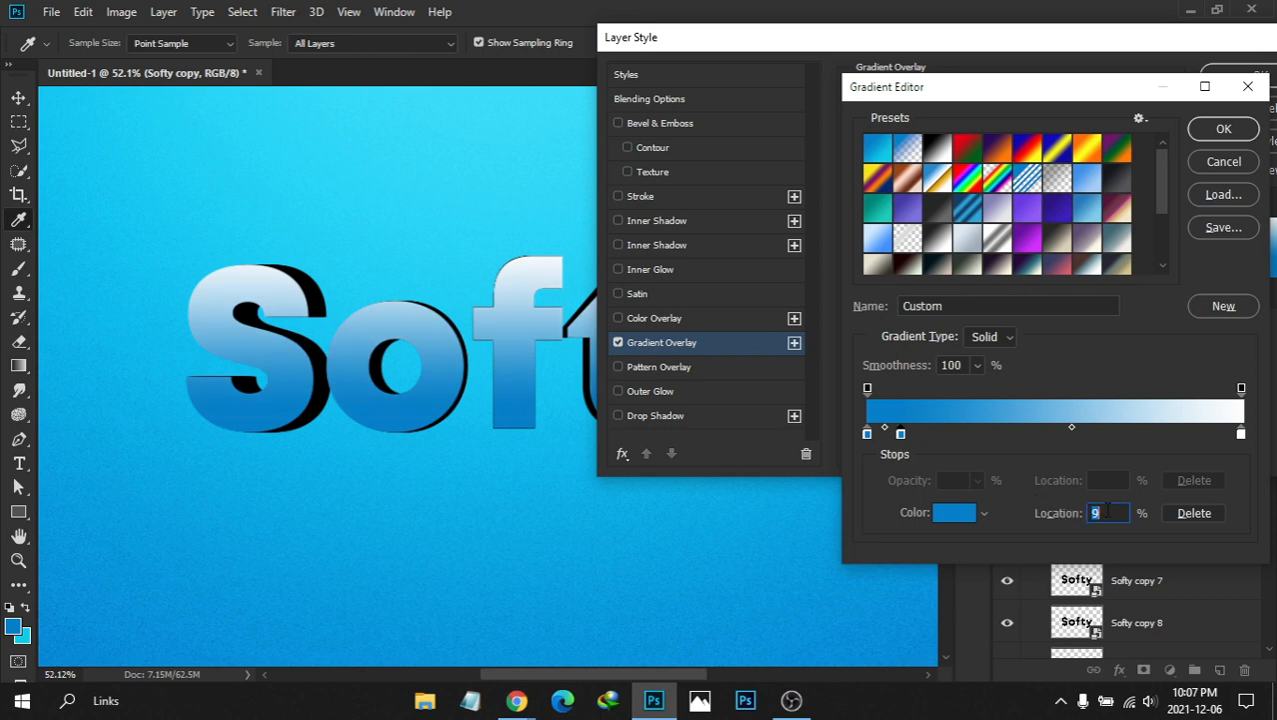
type("20")
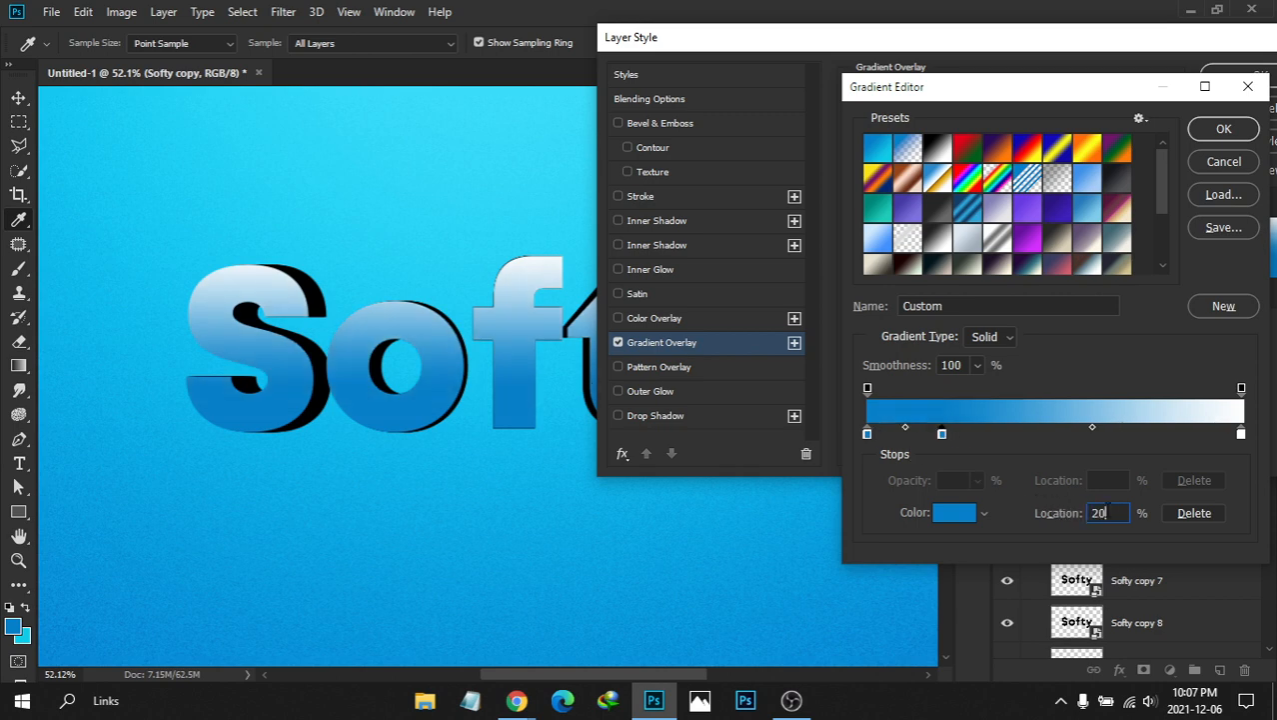
double_click(943, 433)
left_click(27, 634)
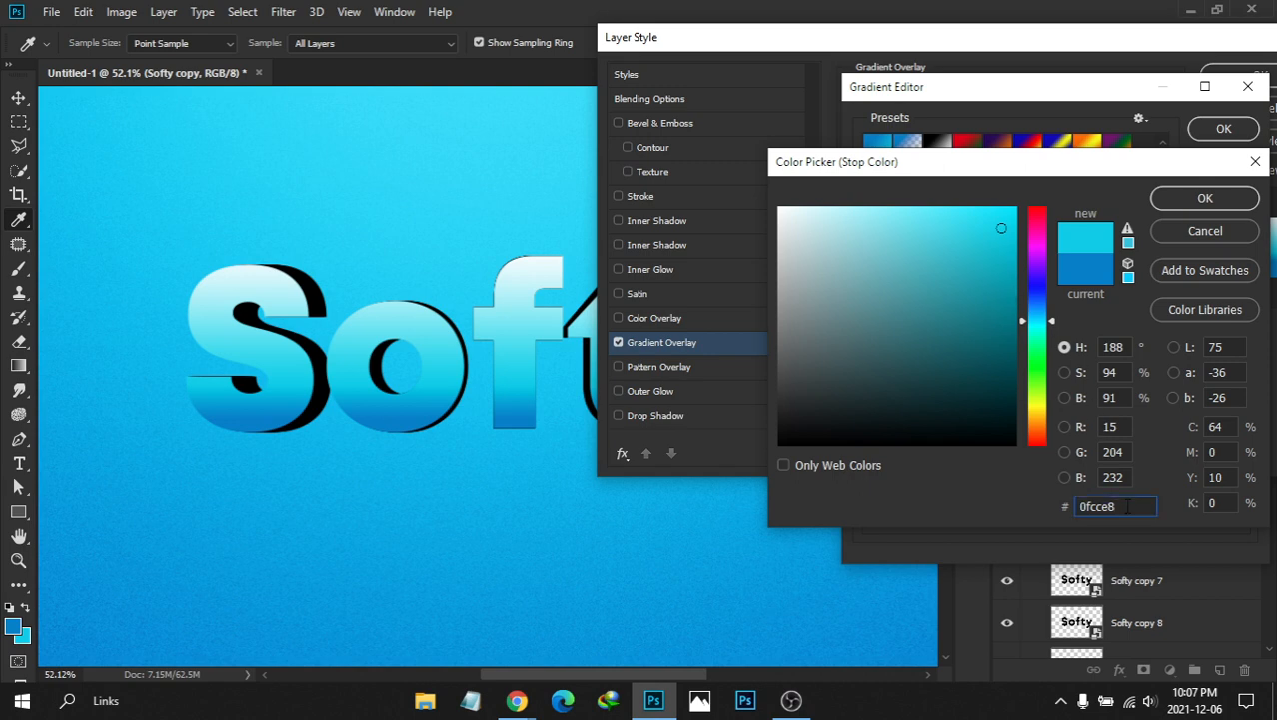
left_click(1205, 196)
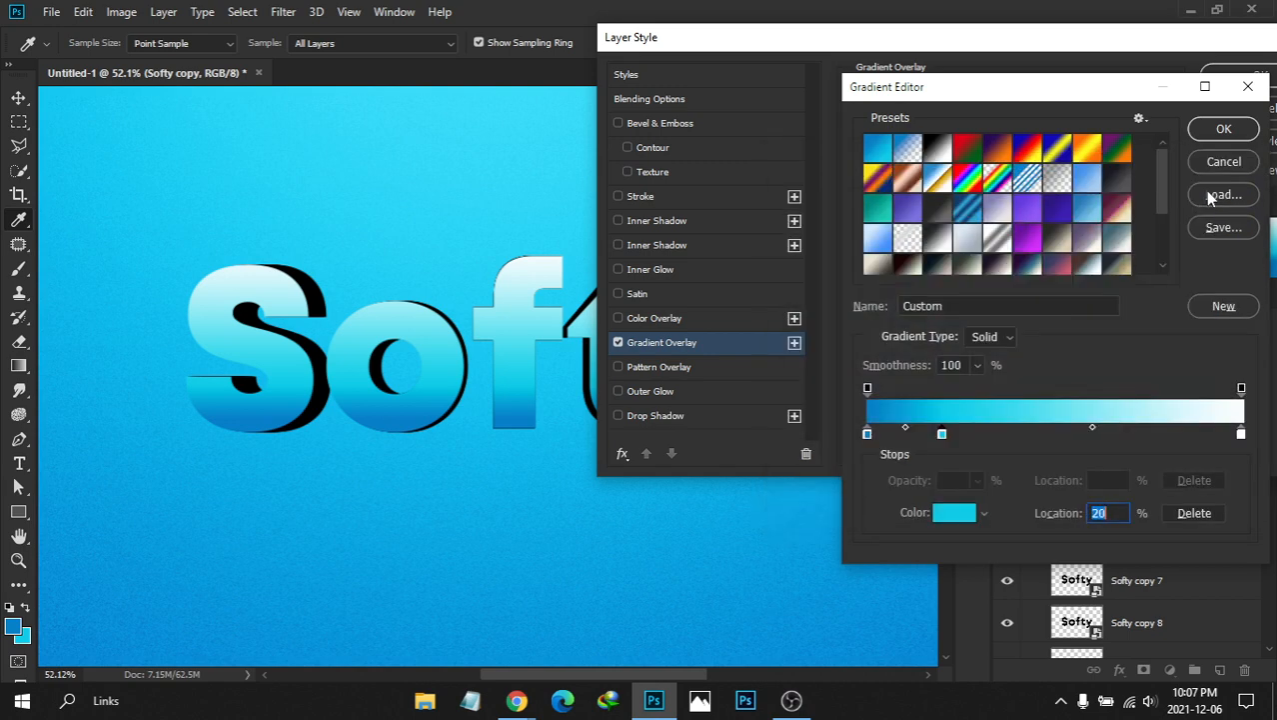
double_click(942, 435)
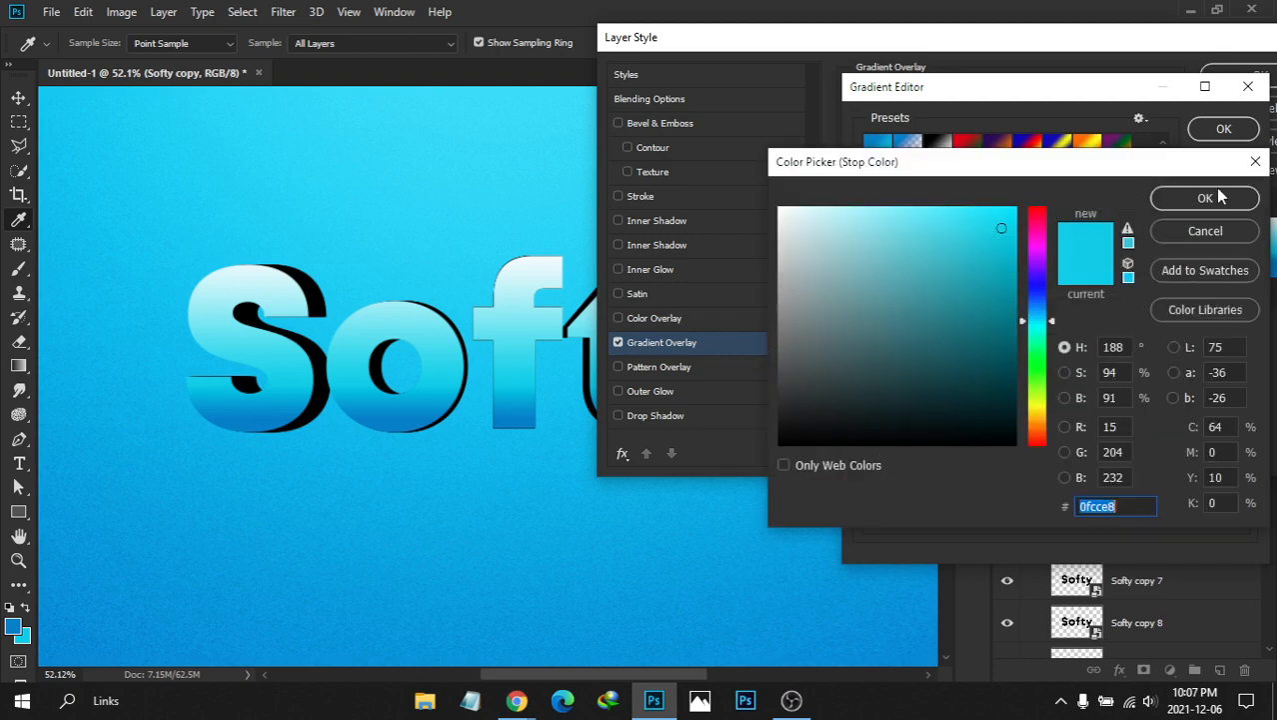
left_click(1211, 193)
Duplicate the dark blue gradient stop to location 40% and the cyan stop to location 60%
left_click_drag(869, 436, 889, 436)
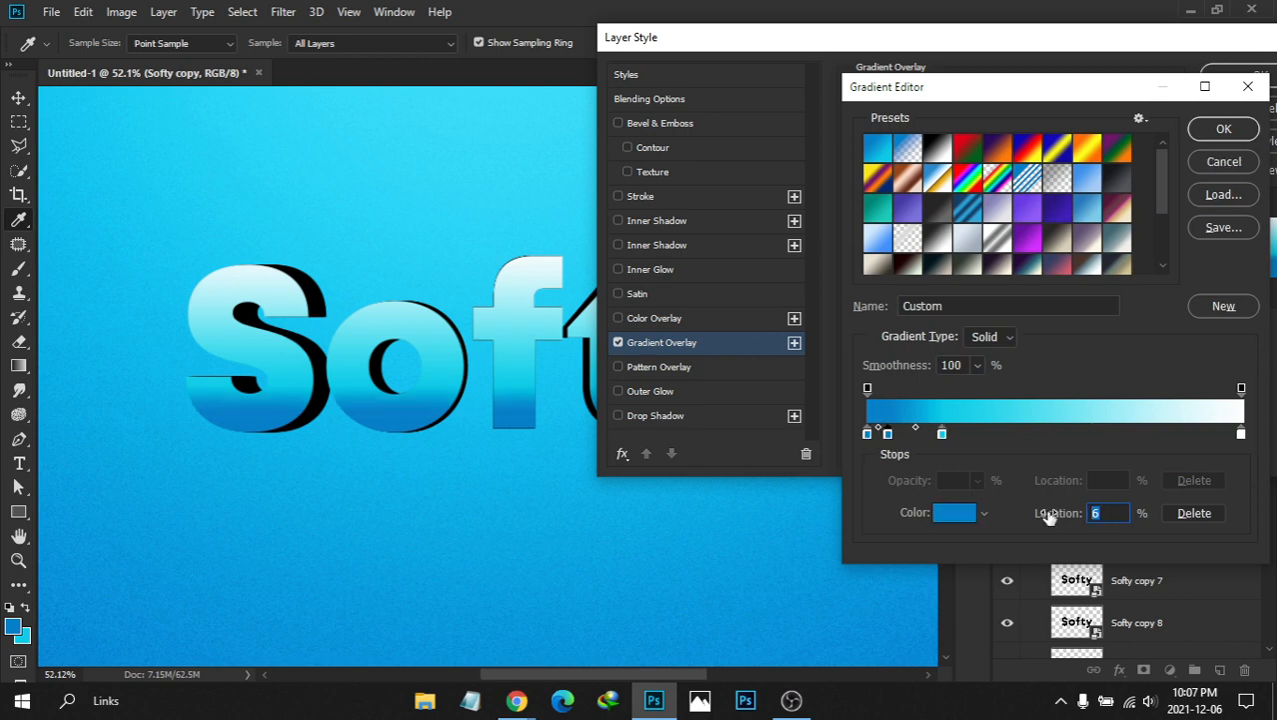
type("40")
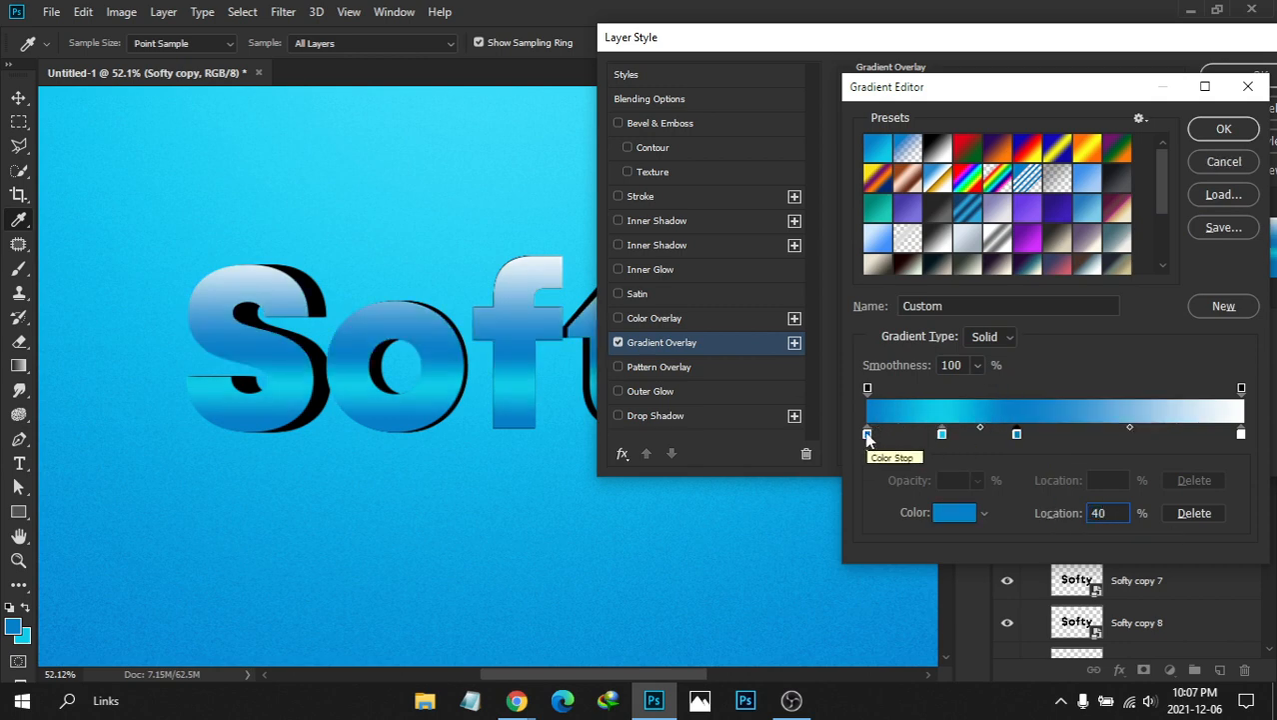
left_click(942, 435)
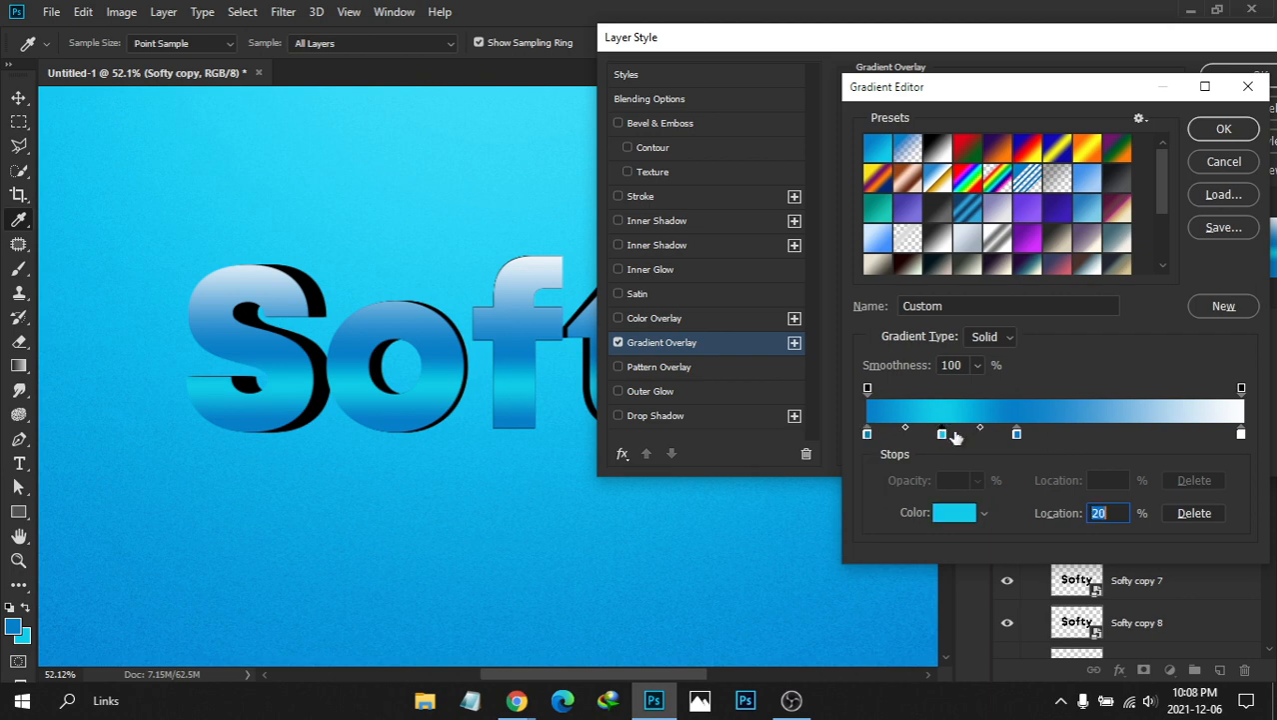
left_click(1017, 435)
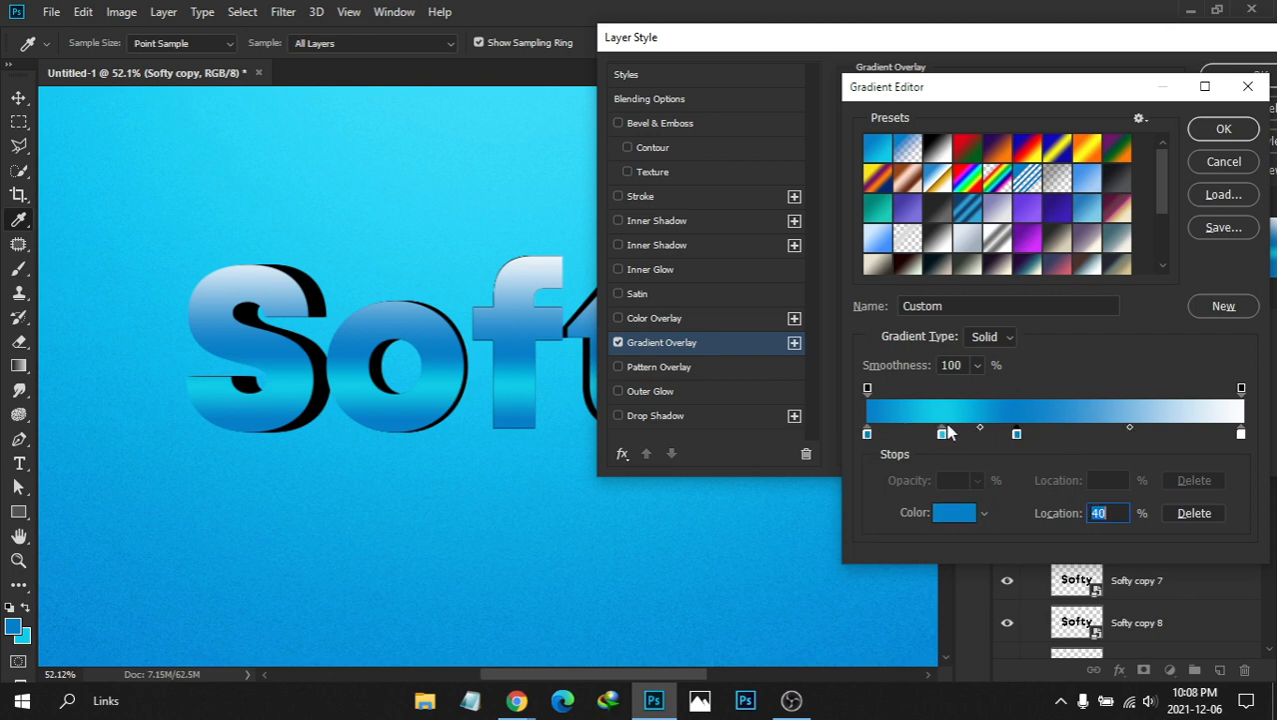
left_click_drag(943, 437, 962, 438)
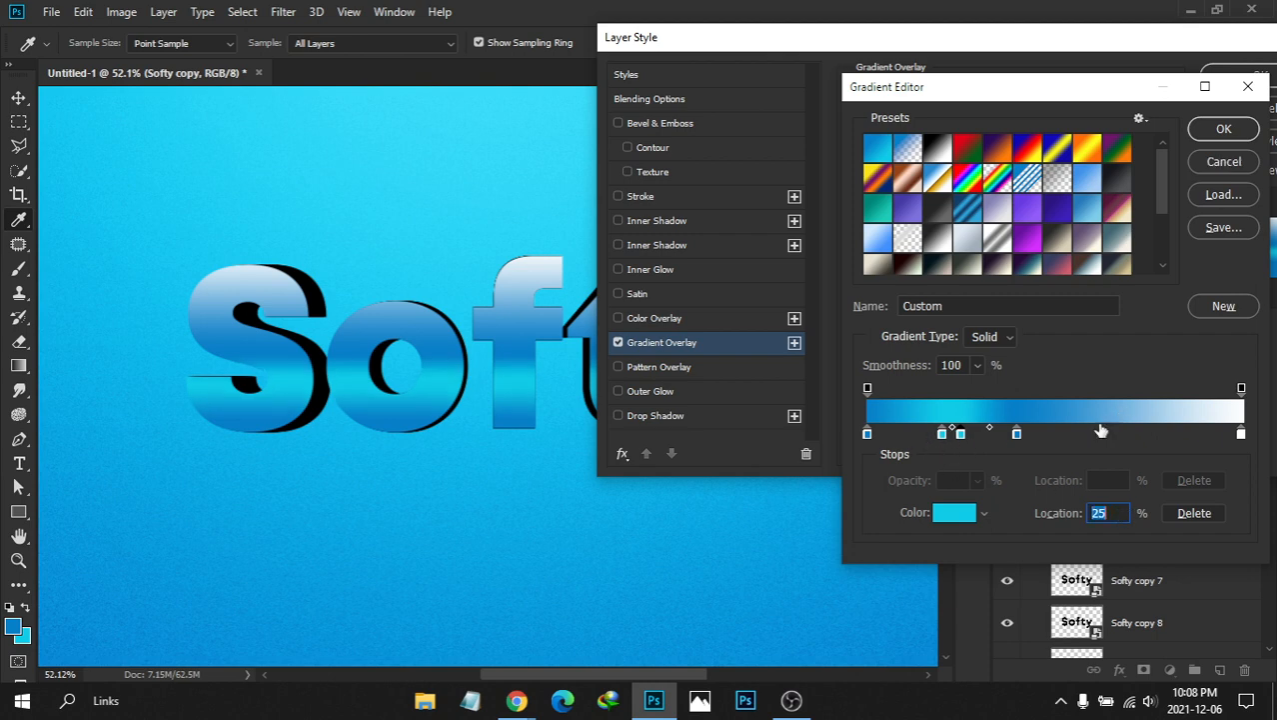
type("60")
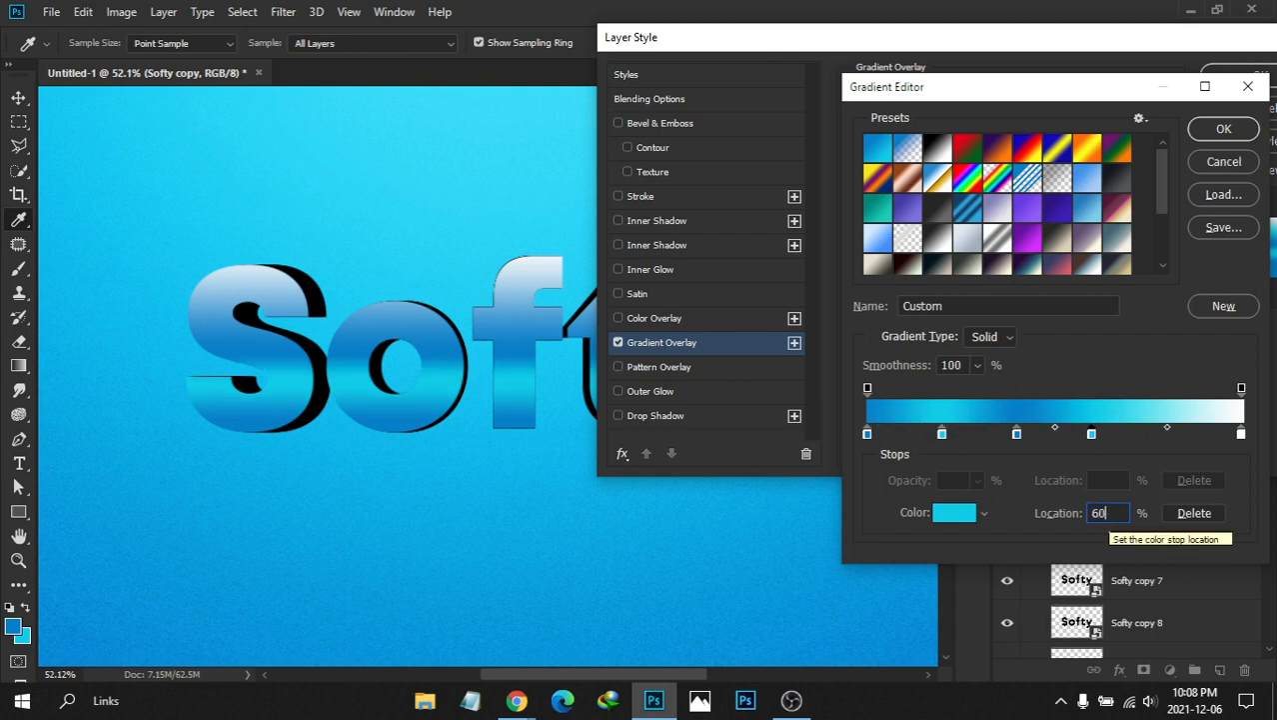
Keep the middle dark blue stop at location 40% and place a duplicate of it at 80%
mouse_move(1018, 435)
left_mouse_down()
mouse_move(1079, 437)
mouse_move(1029, 440)
left_mouse_up()
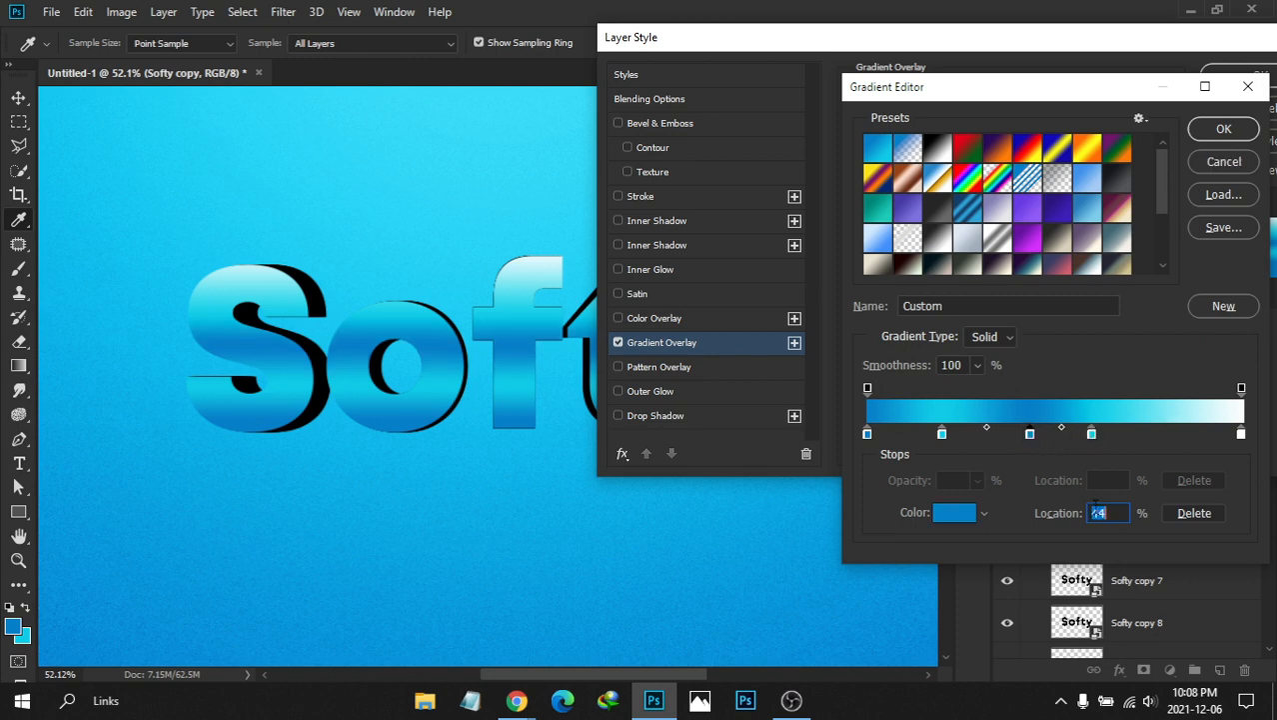
type("40")
key("alt")
left_click_drag(1019, 440, 1045, 437)
left_click(1092, 436)
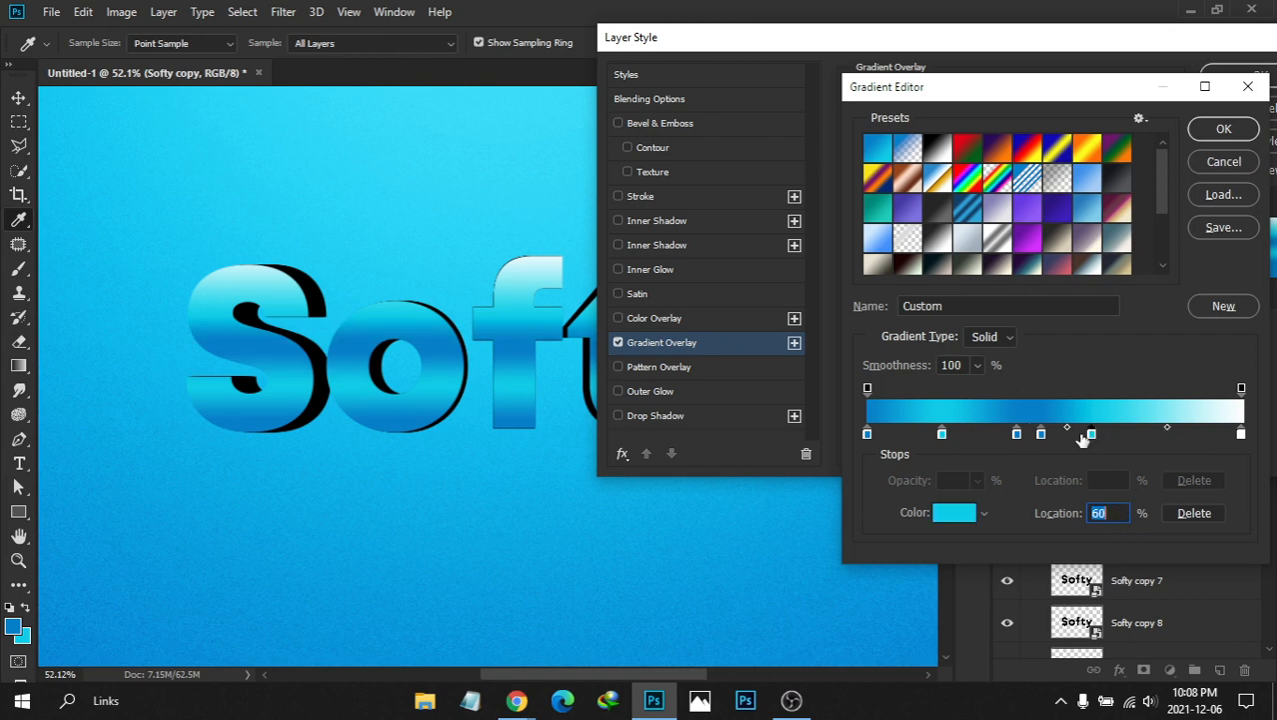
left_click(1041, 436)
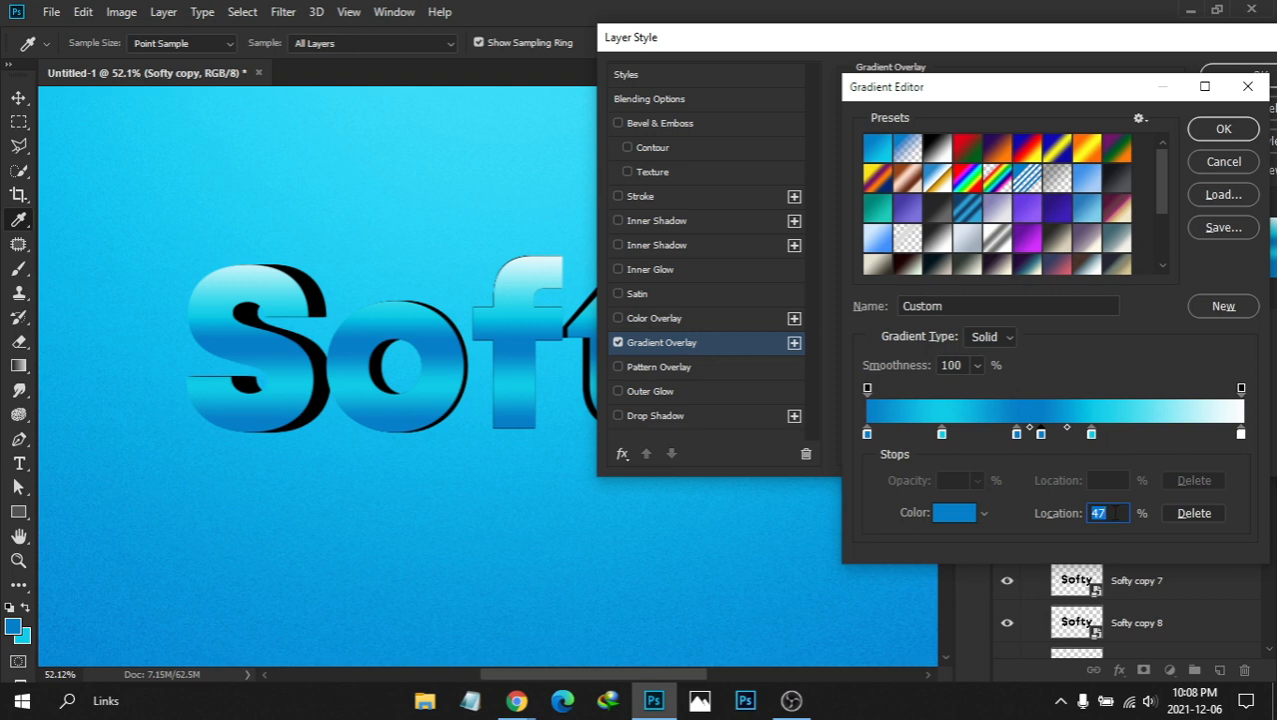
type("80")
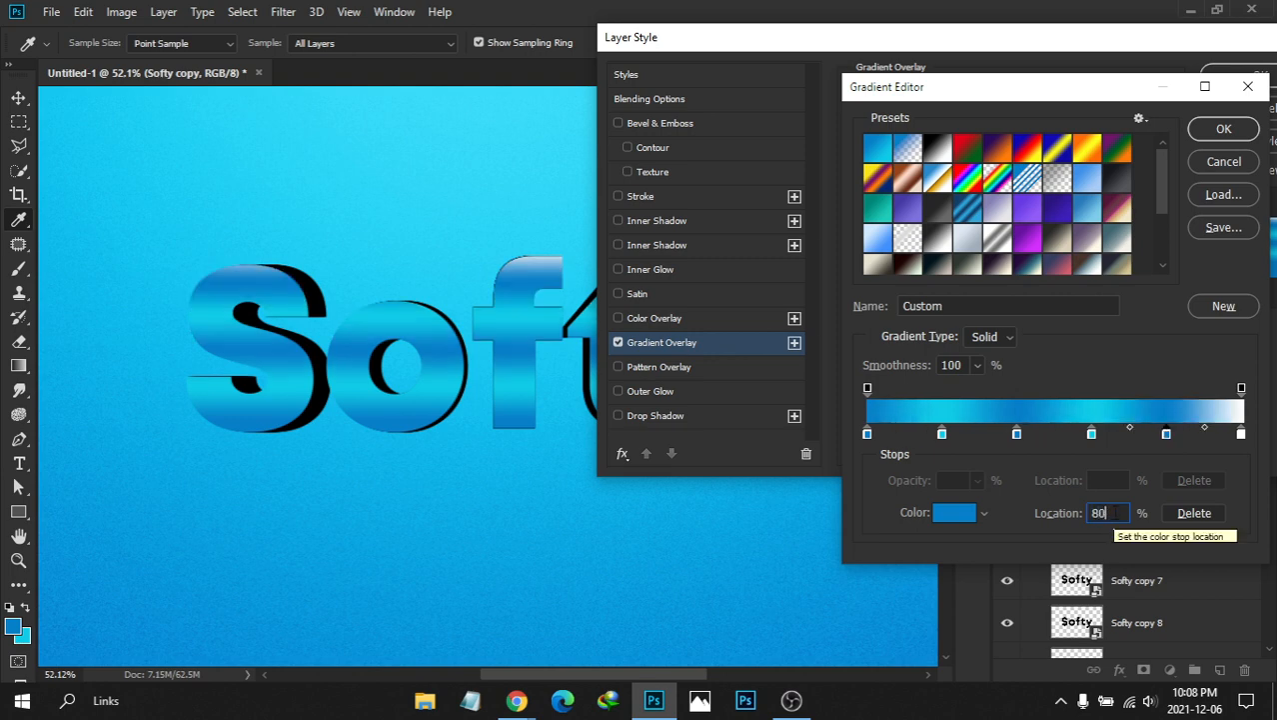
Recolour the gradient's white end stop to the cyan background colour #0fcce8
left_click(1241, 436)
double_click(1242, 437)
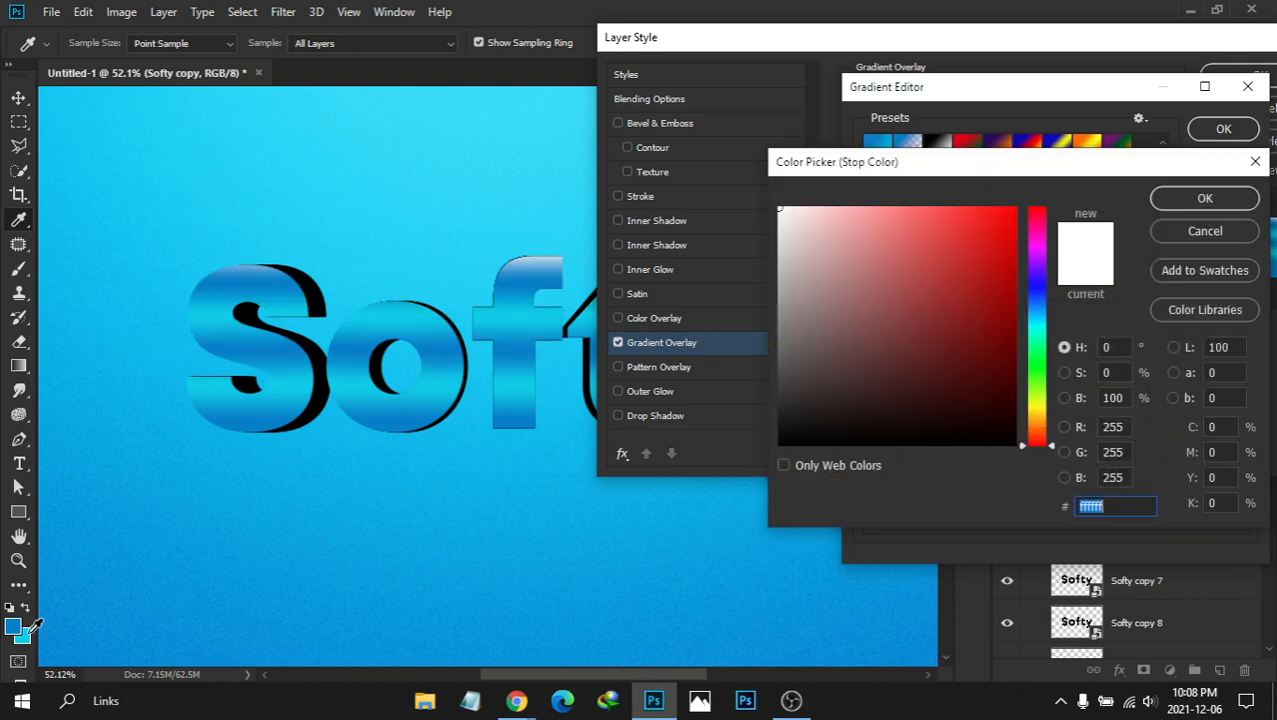
left_click(25, 641)
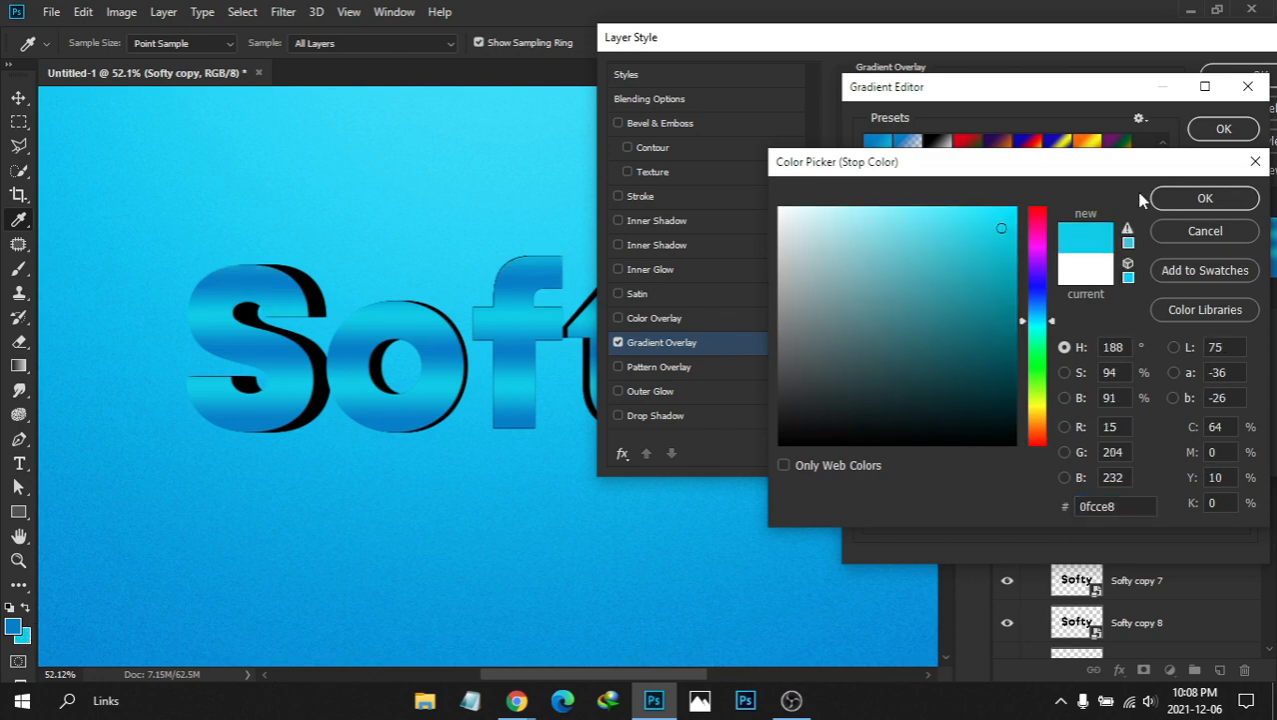
left_click(1208, 202)
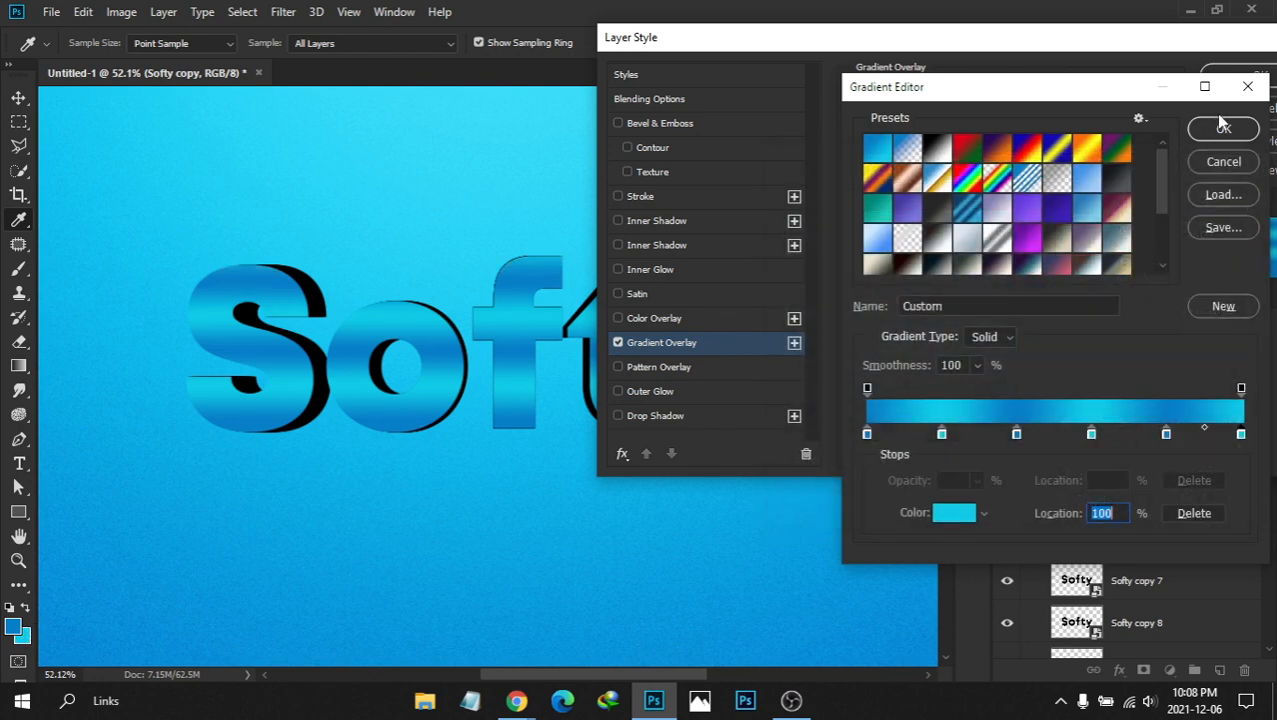
Check the colours of the gradient's first three stops and accept the custom gradient
left_click(868, 436)
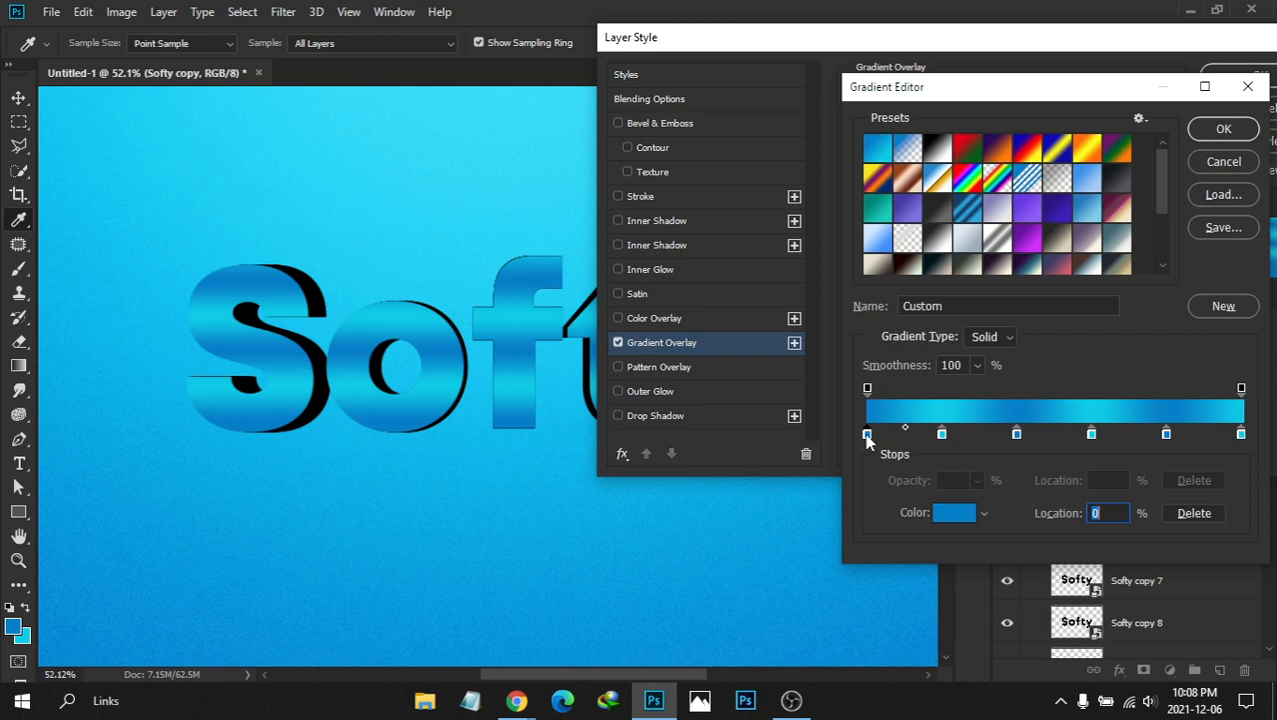
double_click(867, 435)
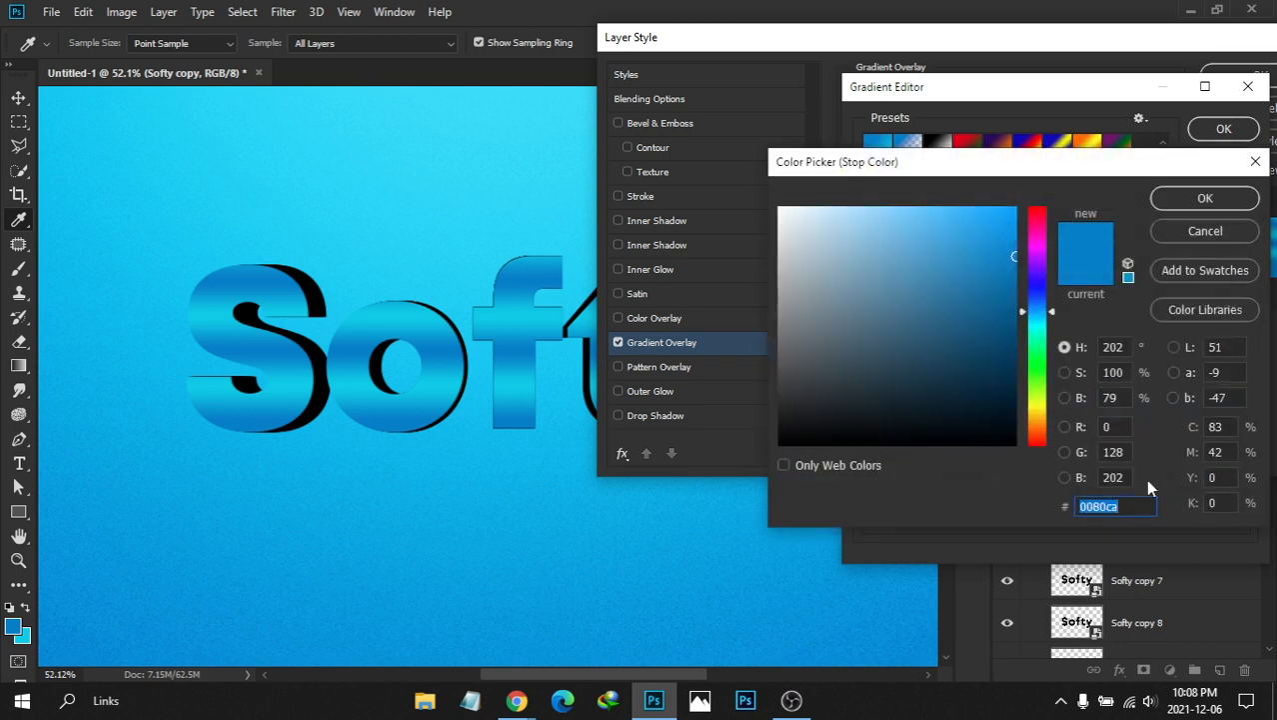
left_click(1116, 508)
left_click(1202, 196)
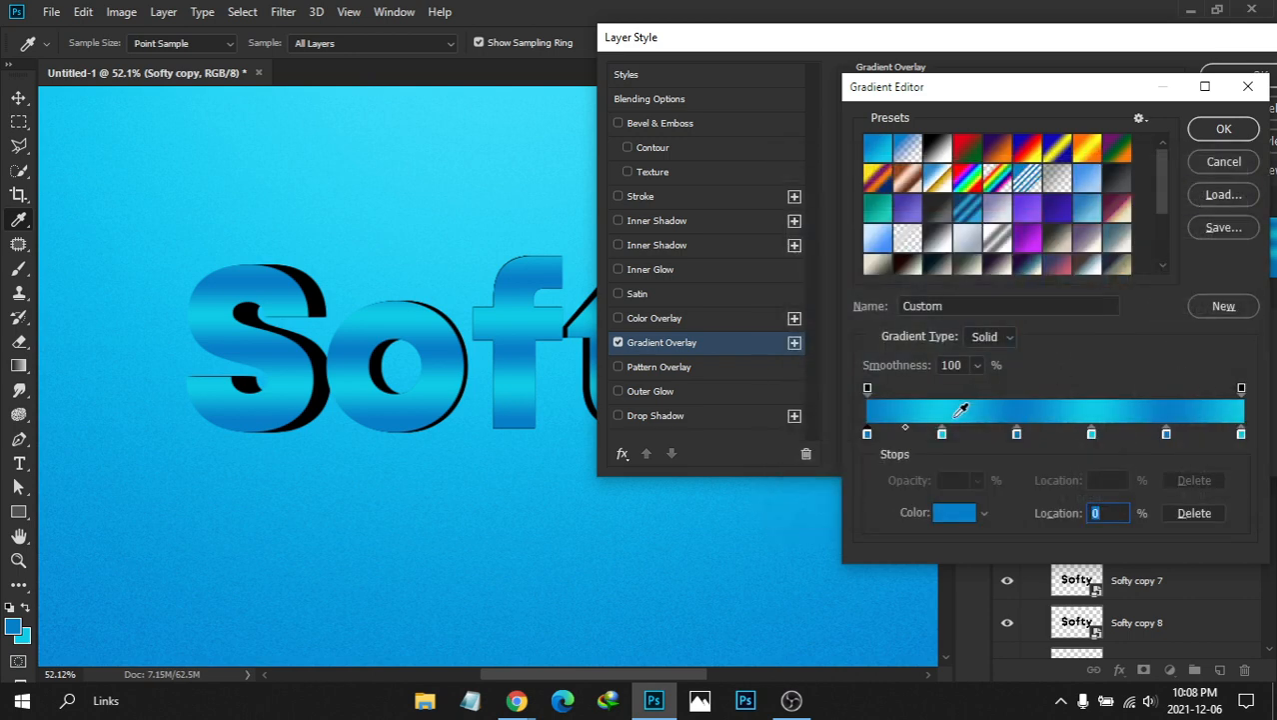
left_click(945, 433)
double_click(945, 433)
left_click(1200, 200)
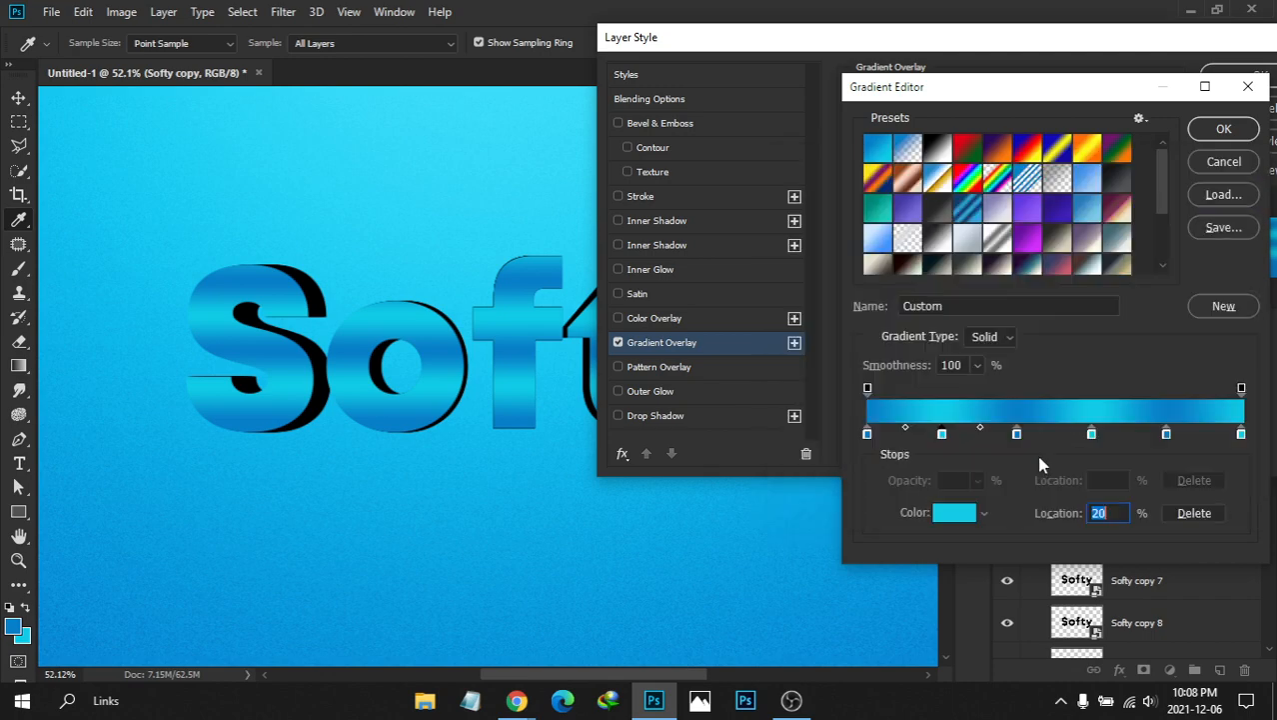
left_click(1016, 433)
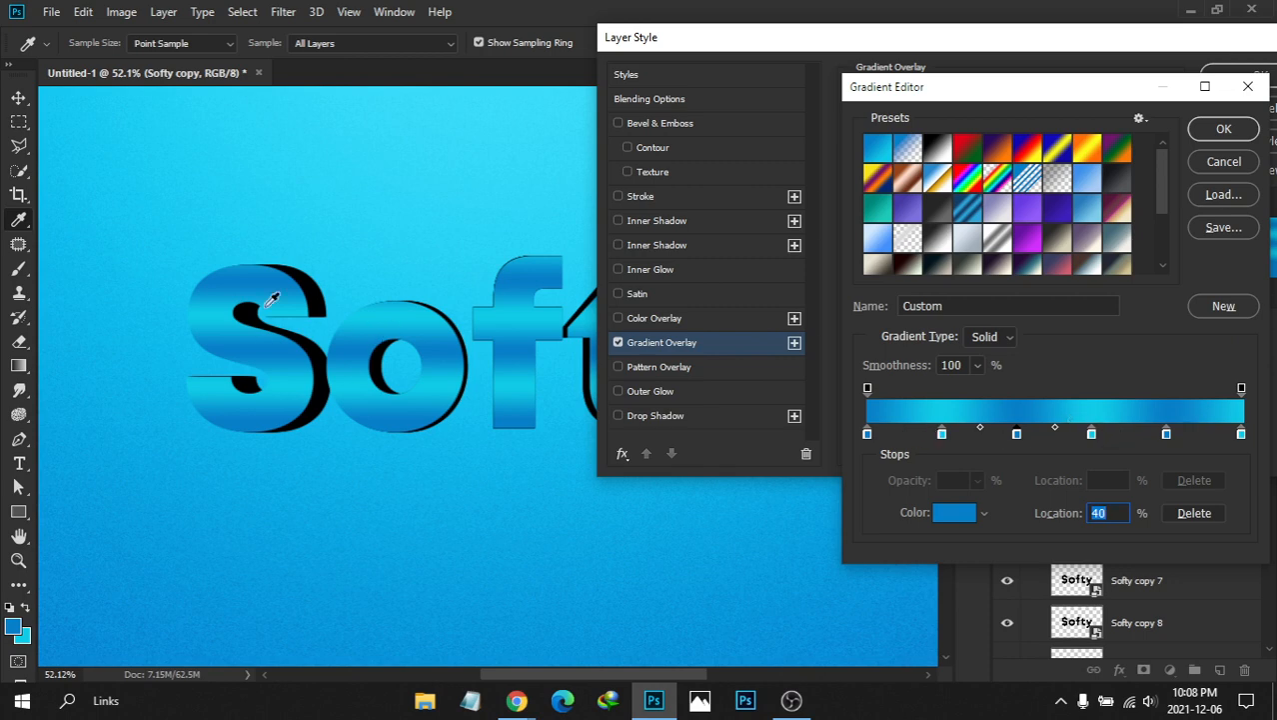
left_click(942, 434)
left_click(1016, 436)
mouse_move(866, 433)
left_mouse_down()
mouse_move(882, 434)
mouse_move(854, 437)
left_mouse_up()
left_click(941, 434)
double_click(941, 433)
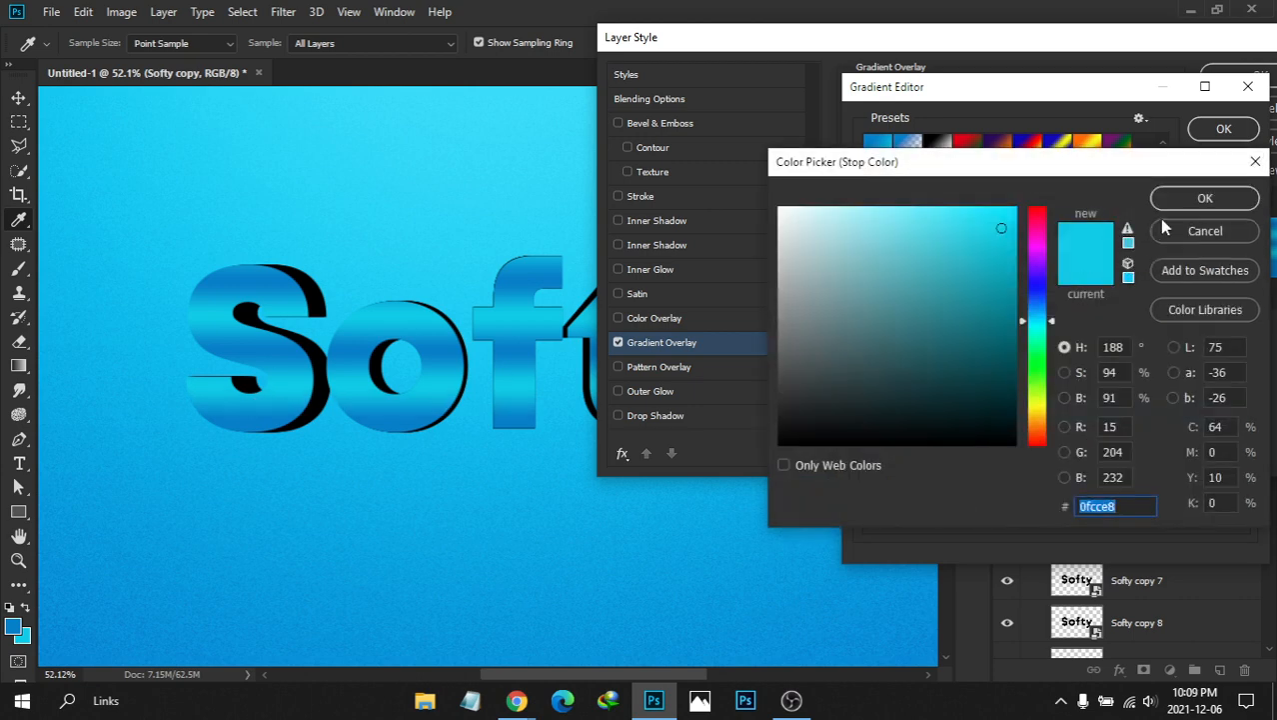
left_click(1191, 203)
left_click(1223, 133)
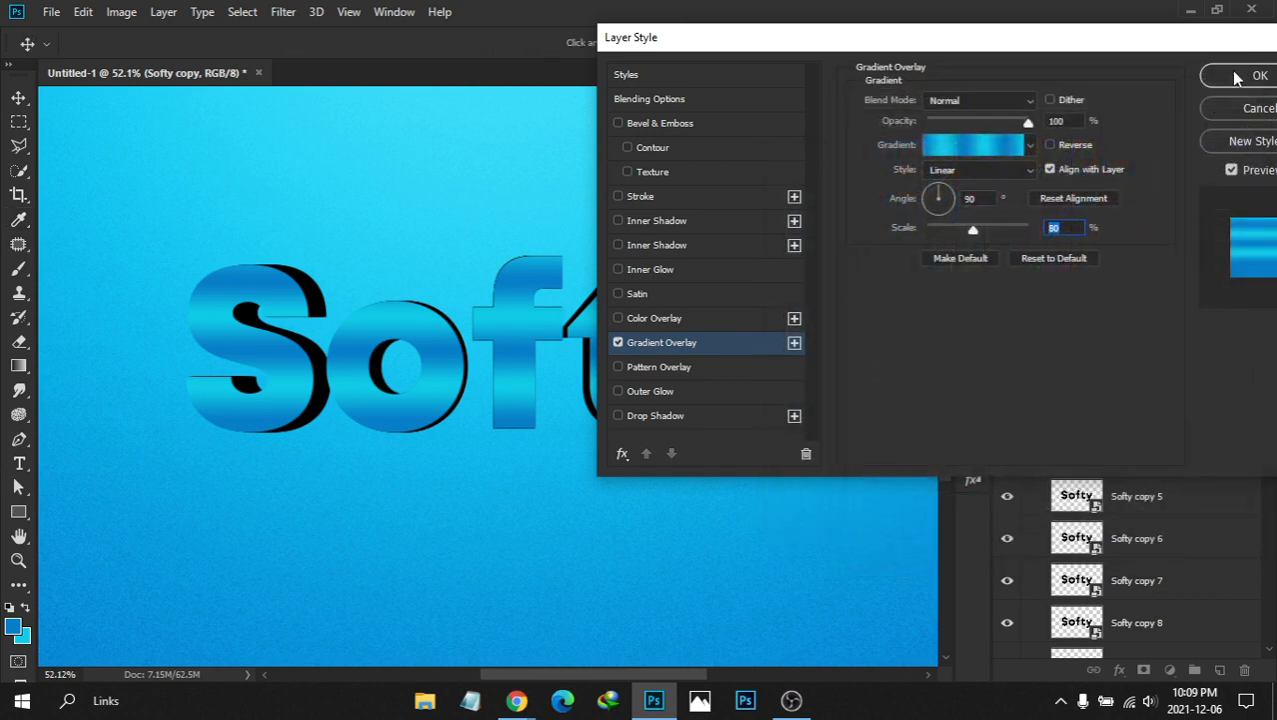
Adjust the vertical position of the overlay gradient's light and dark bands on the Softy text
left_click_drag(790, 52, 966, 55)
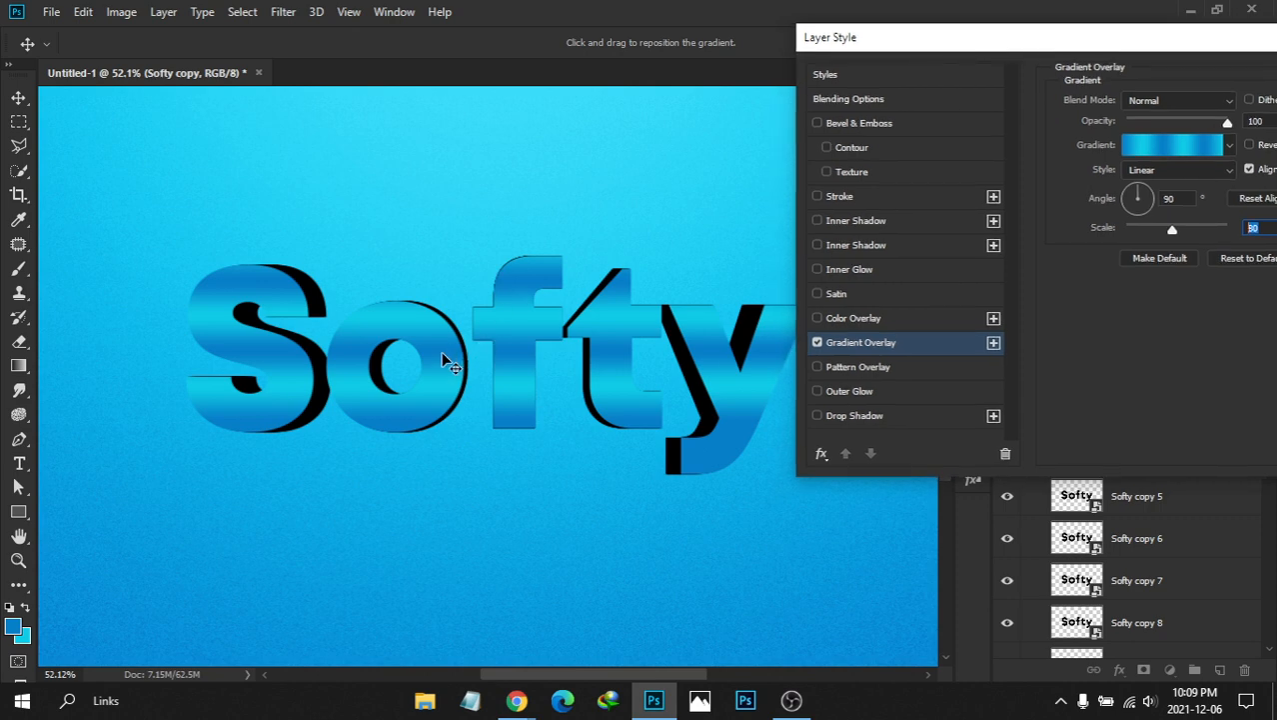
left_click_drag(440, 351, 440, 347)
left_click_drag(438, 357, 437, 359)
left_click_drag(438, 357, 438, 373)
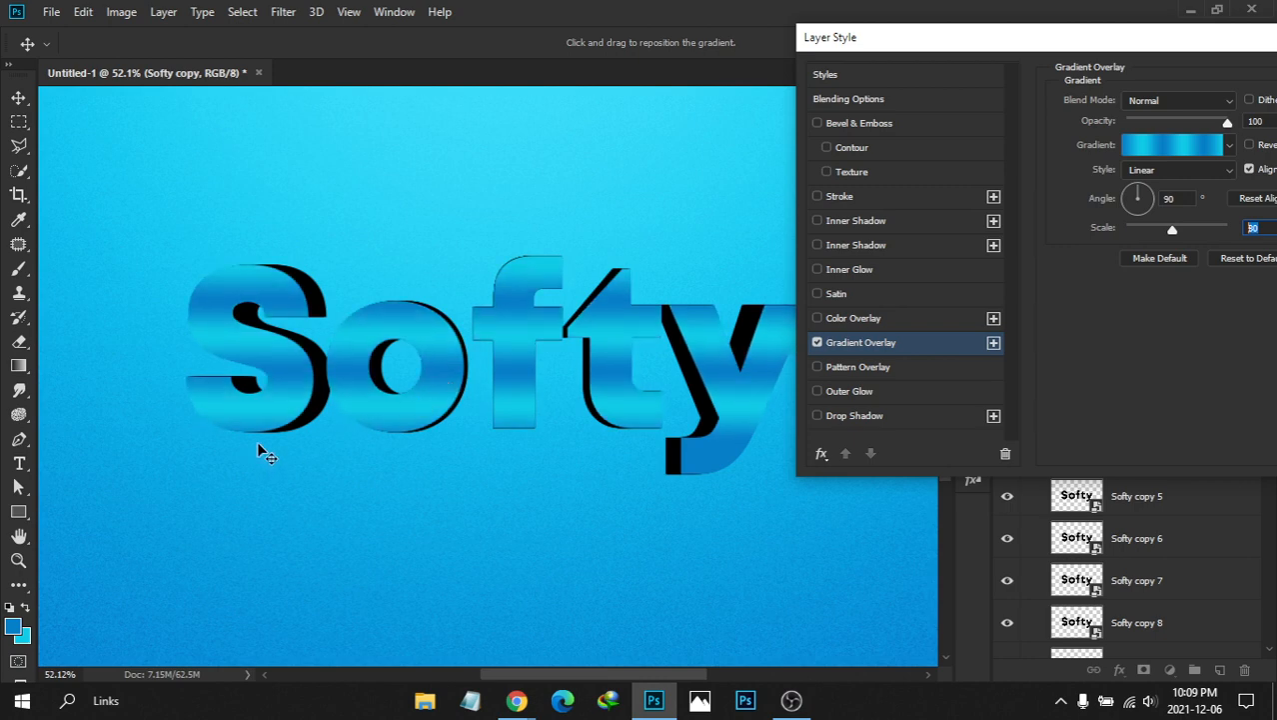
left_click_drag(470, 347, 473, 340)
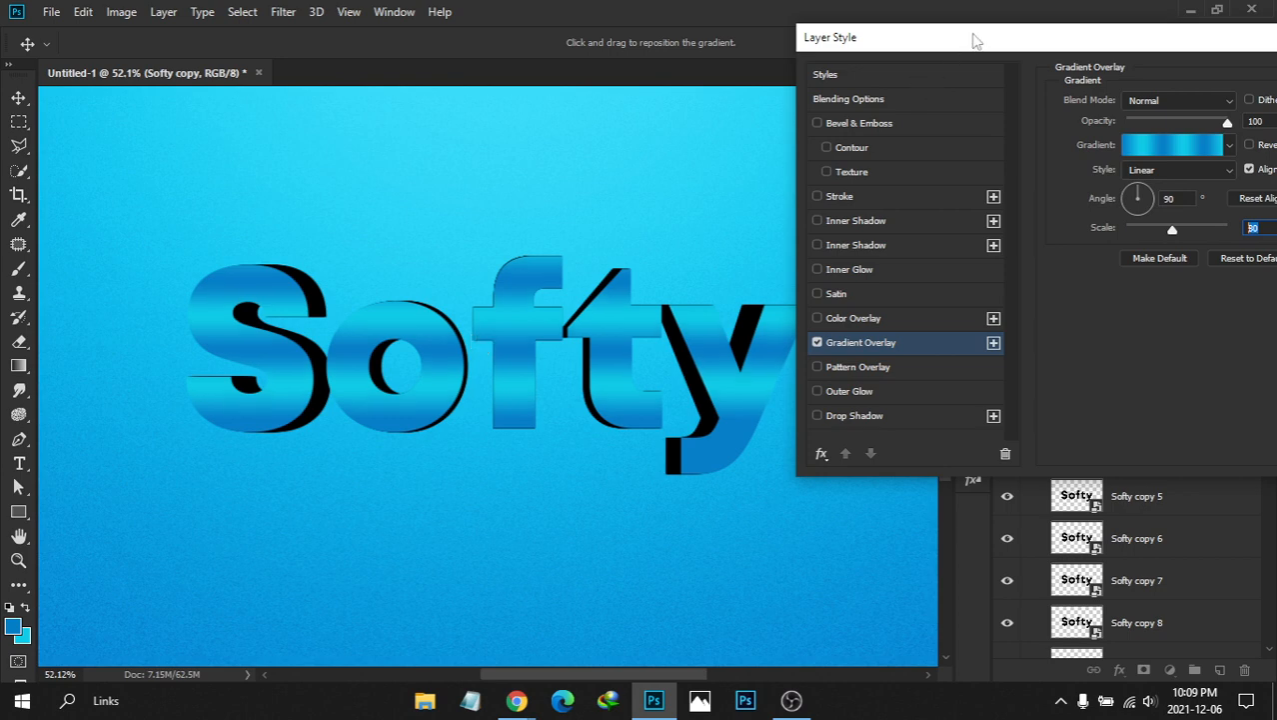
left_click_drag(969, 40, 1030, 47)
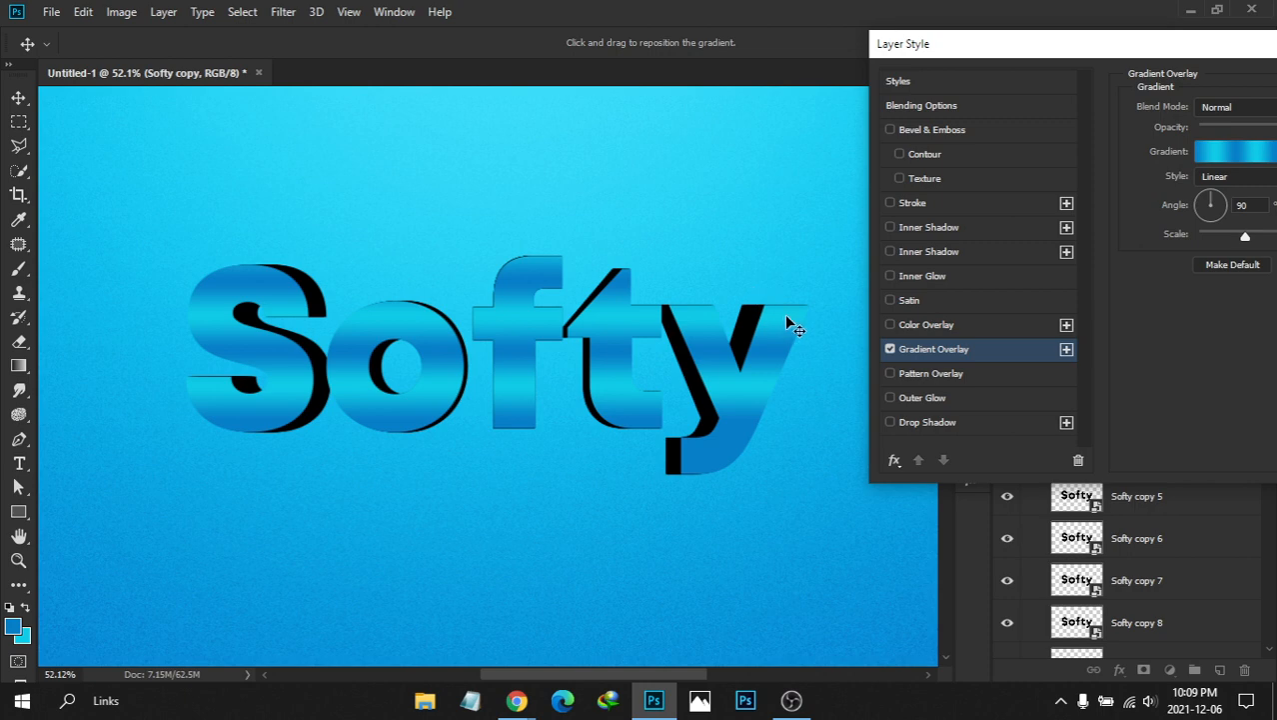
left_click_drag(1175, 44, 1064, 55)
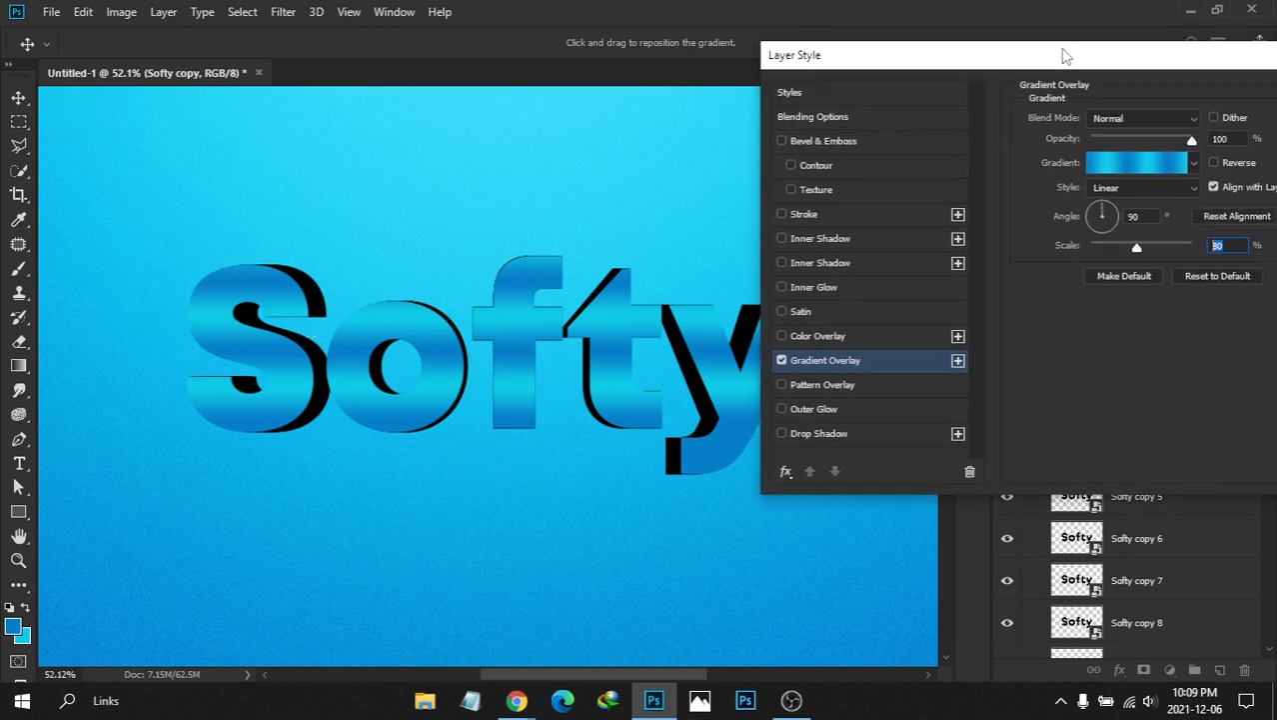
Enable the first Inner Shadow with Normal blend mode, the cyan background colour #0fcce8 and 100% opacity
left_click(853, 243)
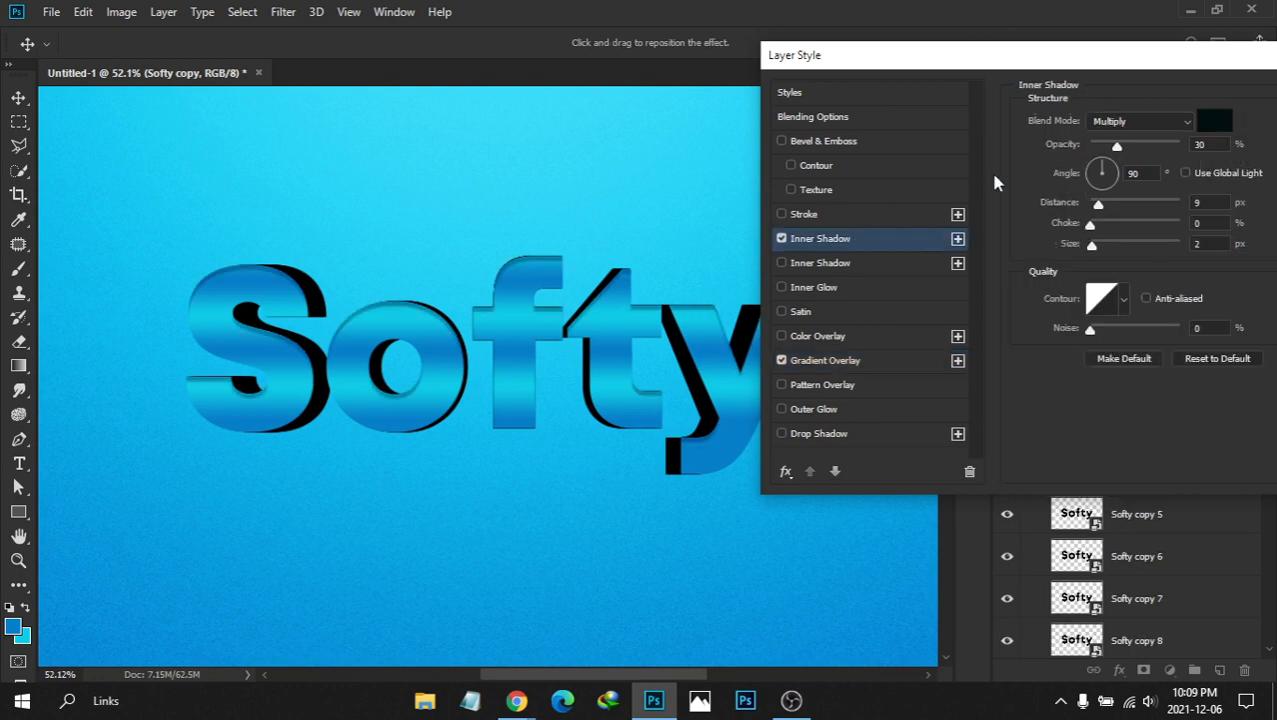
left_click(1130, 123)
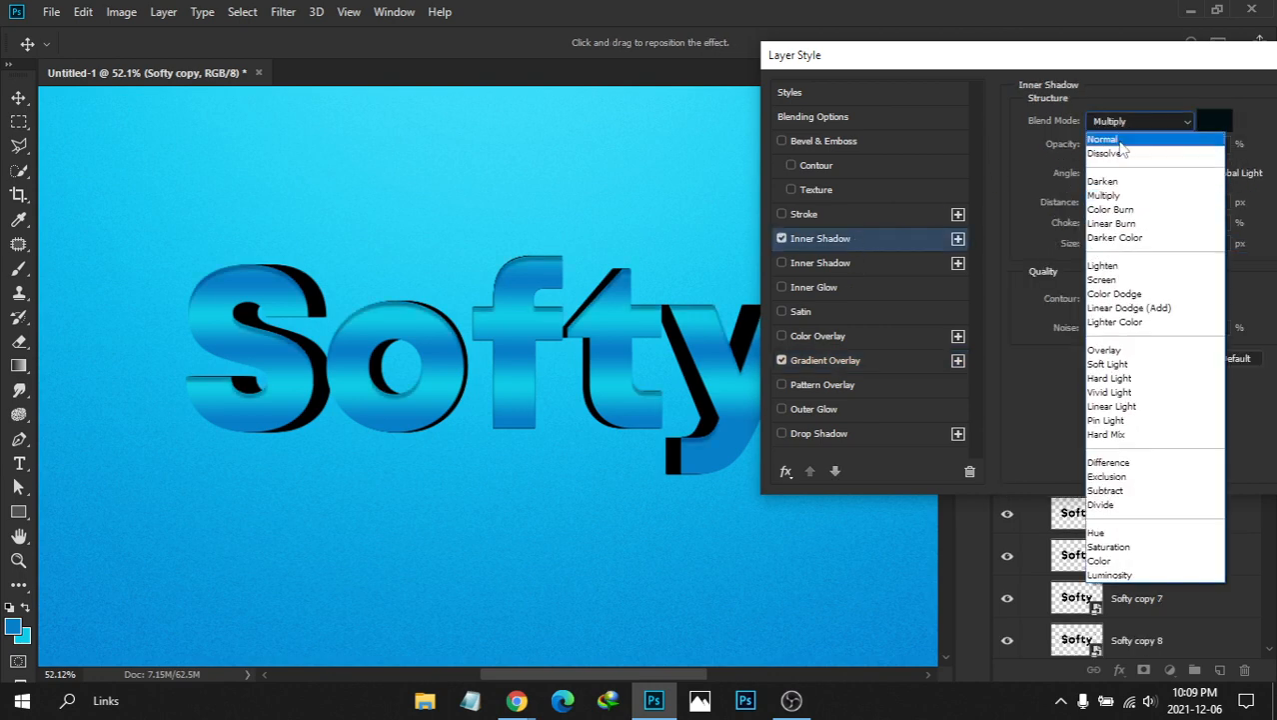
left_click(1121, 140)
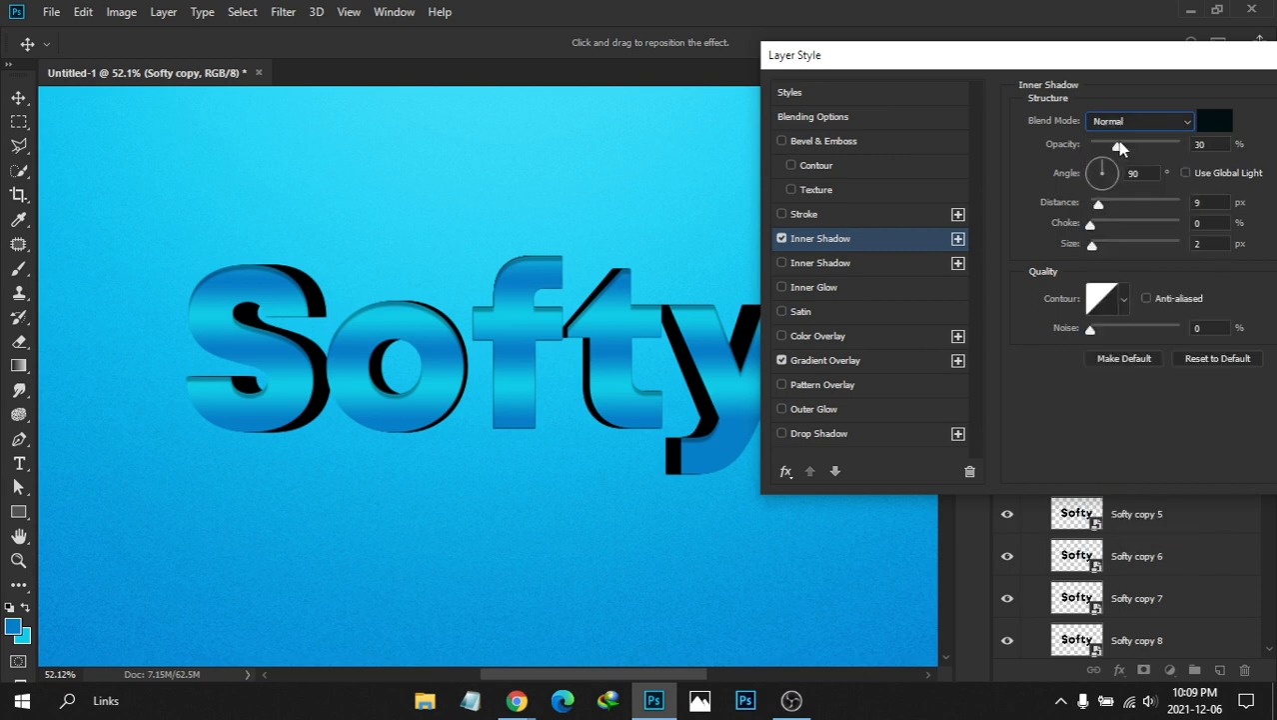
left_click(1215, 121)
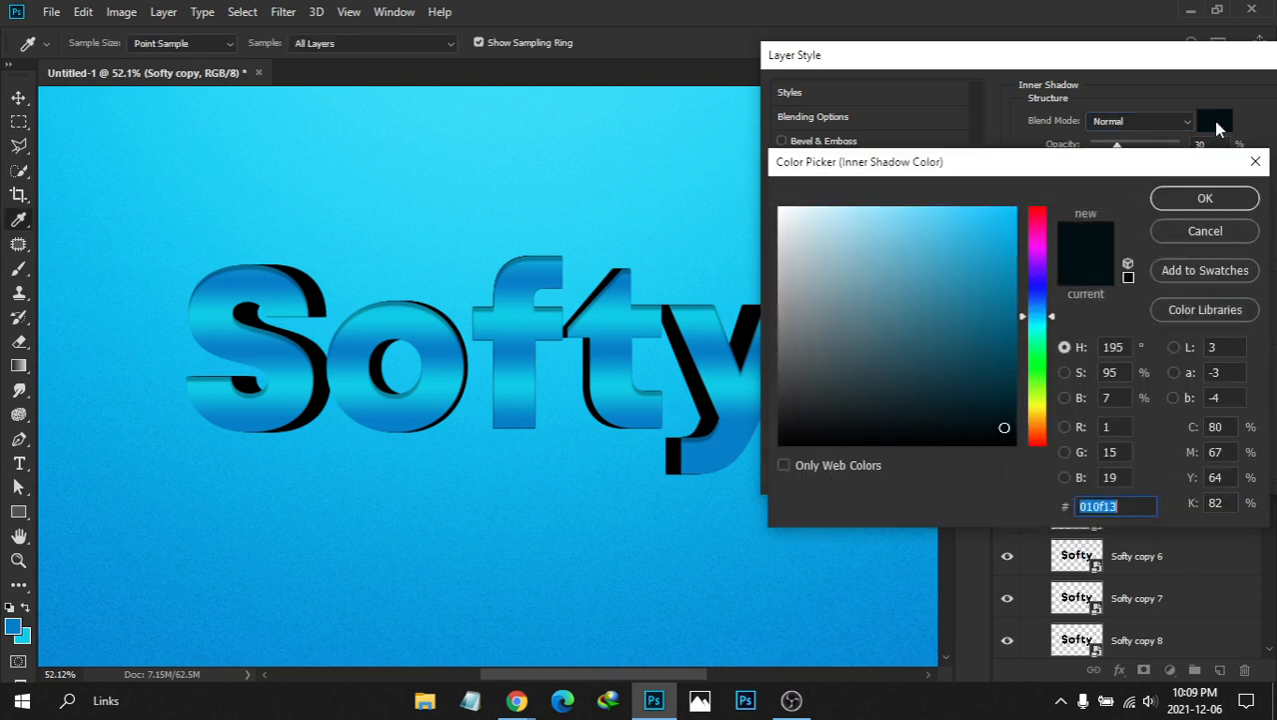
left_click(26, 636)
left_click(1203, 199)
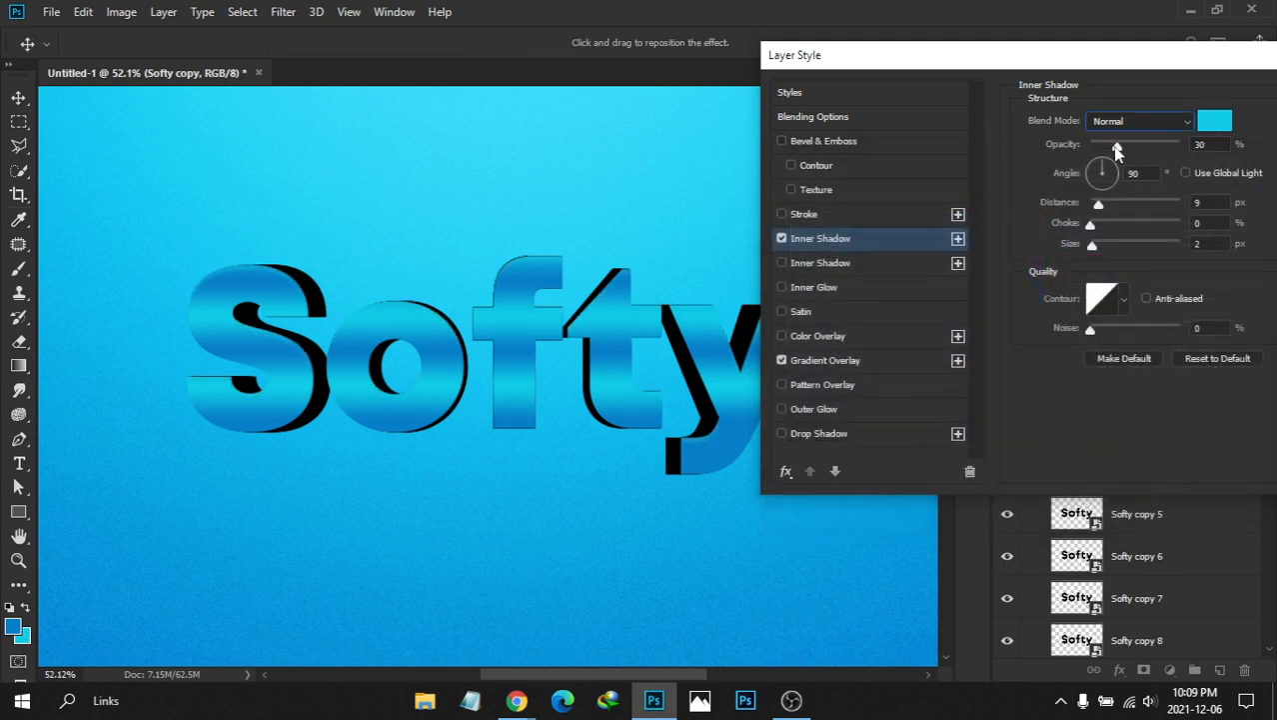
left_click_drag(1117, 147, 1247, 148)
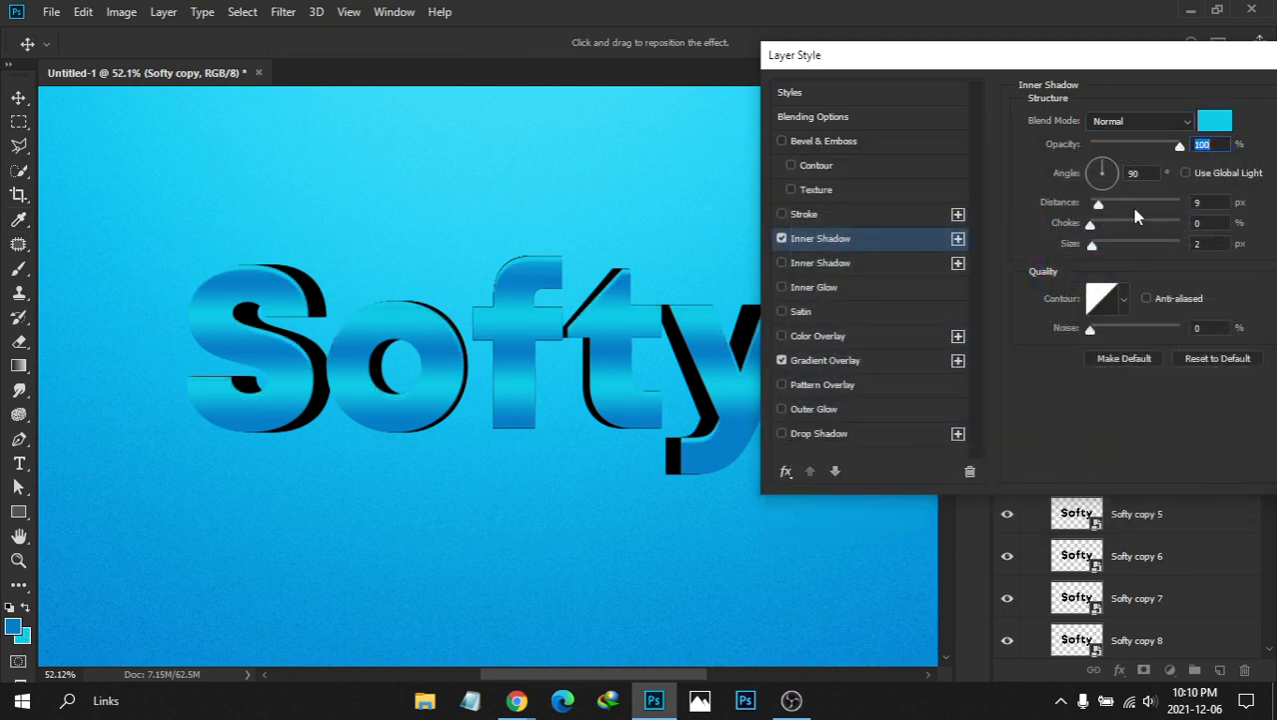
Set the inner shadow's distance to 20 px and its size to about 122 px
left_click(1205, 203)
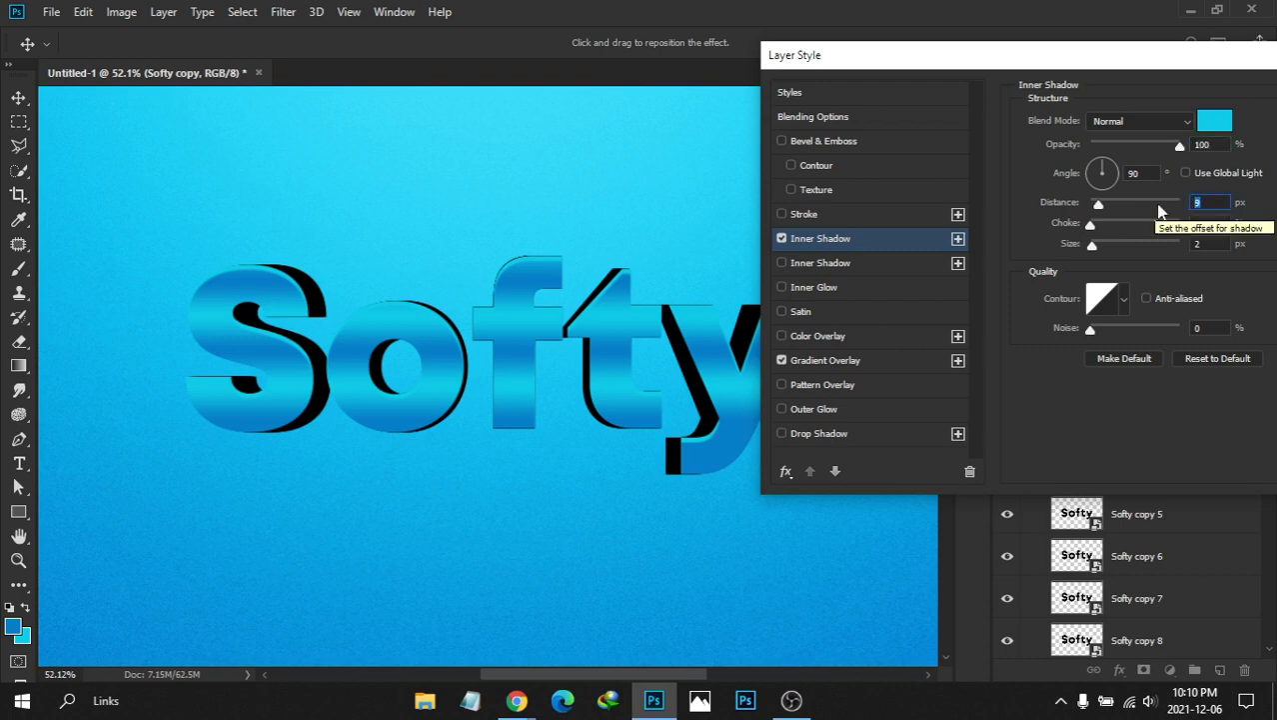
type("70")
key("BackSpace")
key("BackSpace")
type("20")
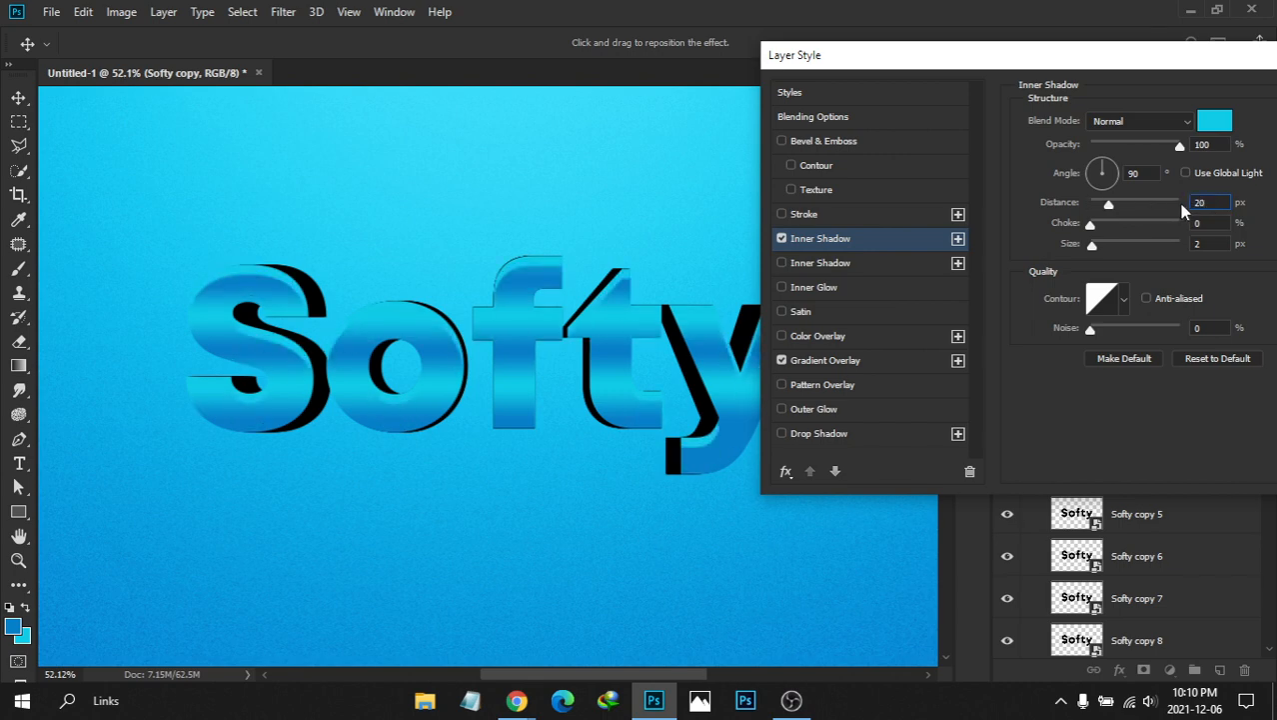
left_click(1148, 173)
left_click(1221, 242)
type("30")
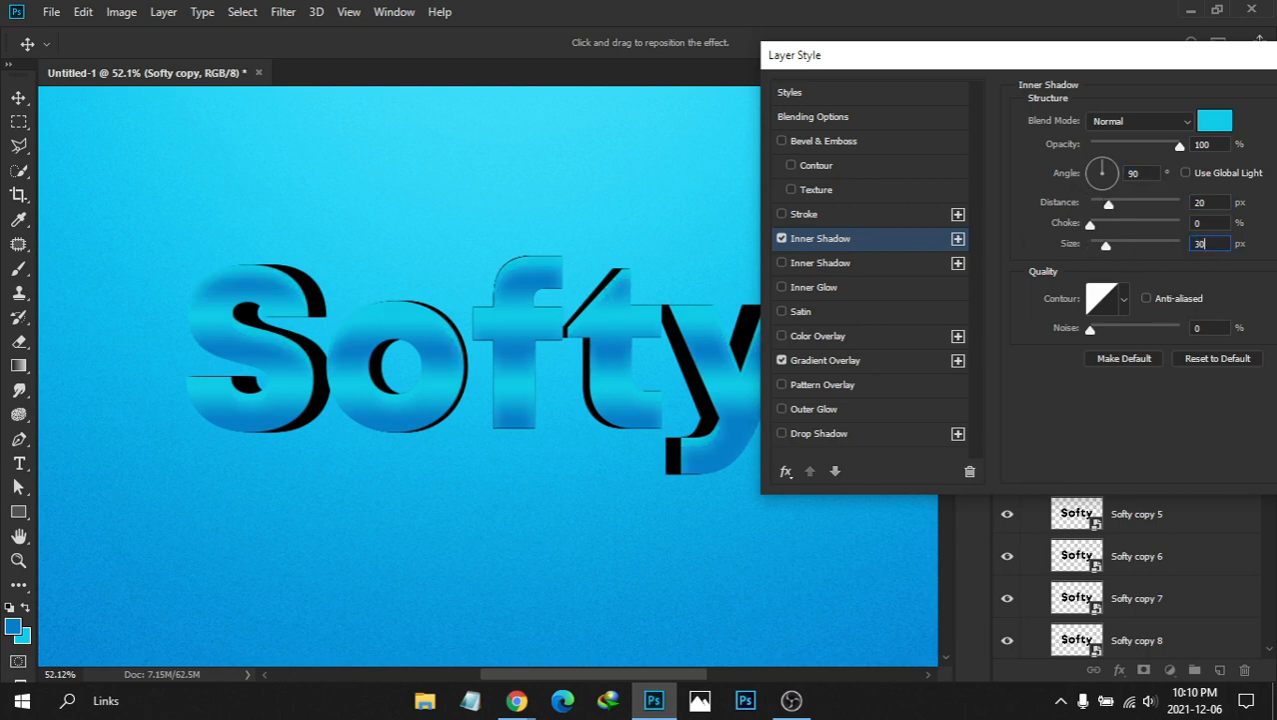
left_click_drag(1107, 244, 1138, 244)
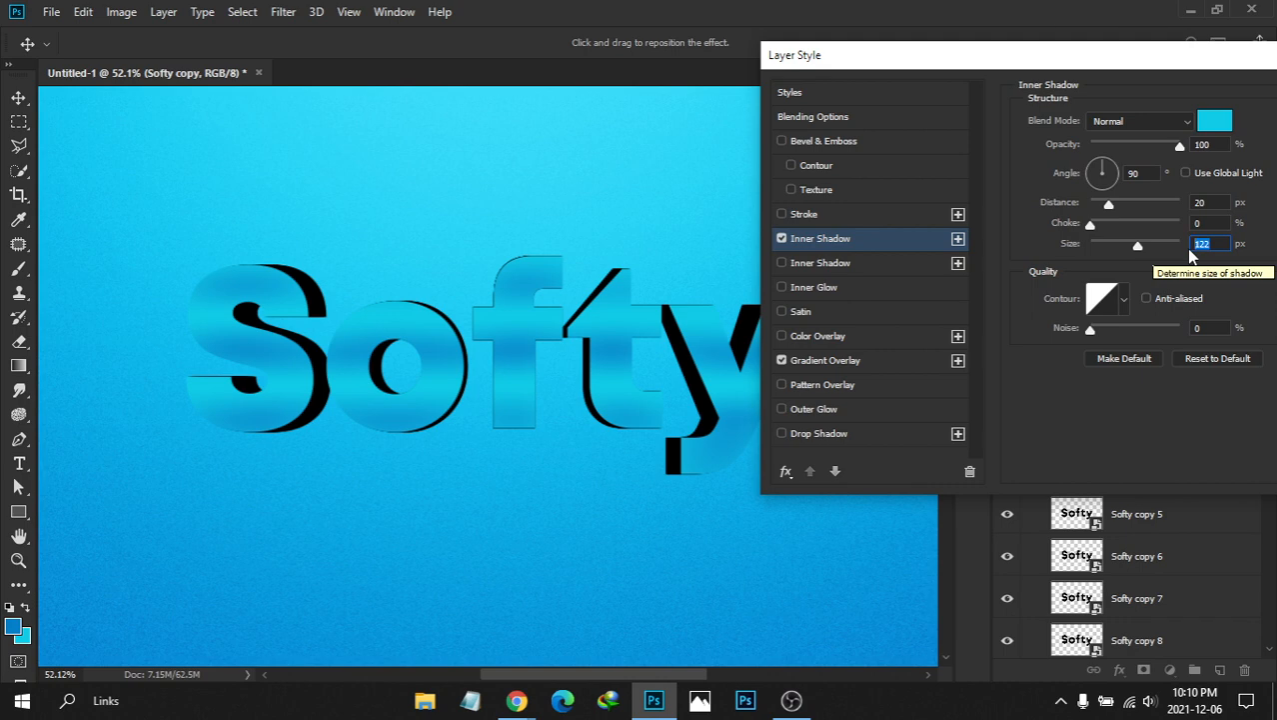
Set the first Inner Shadow's size to 30 px, keeping the whole word in view for checking
type("25")
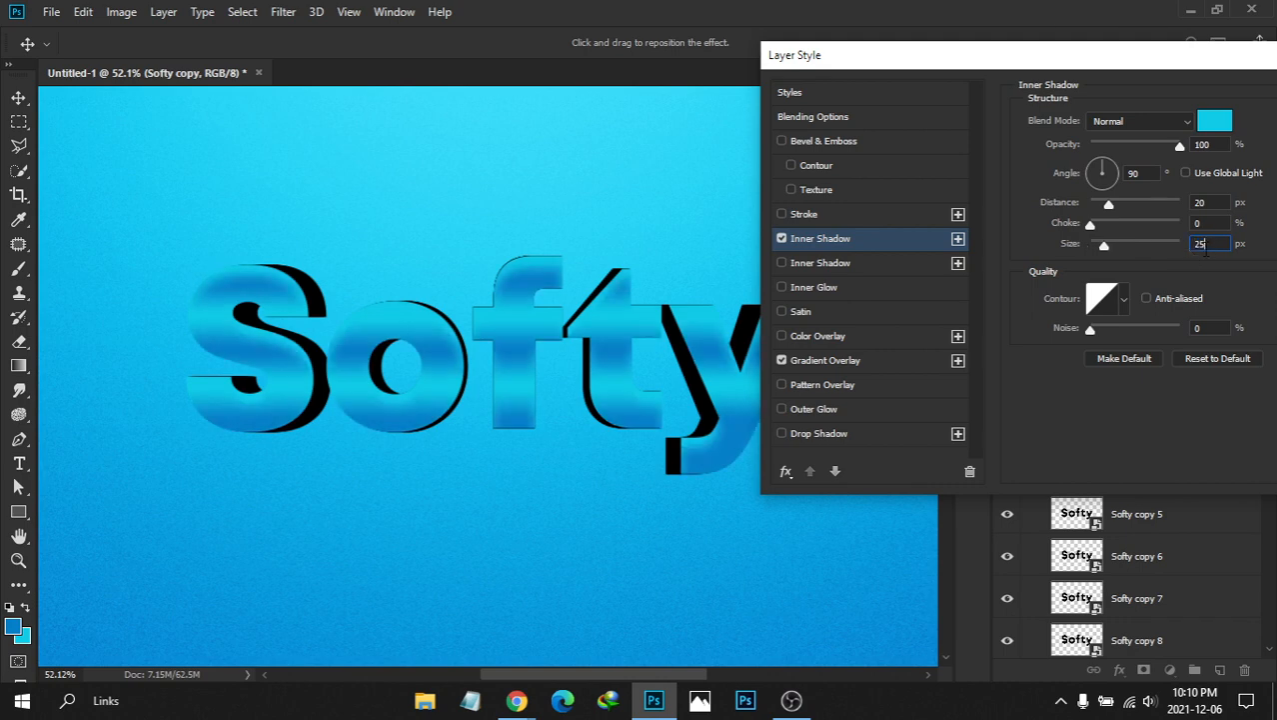
type("30")
left_click_drag(947, 56, 1003, 52)
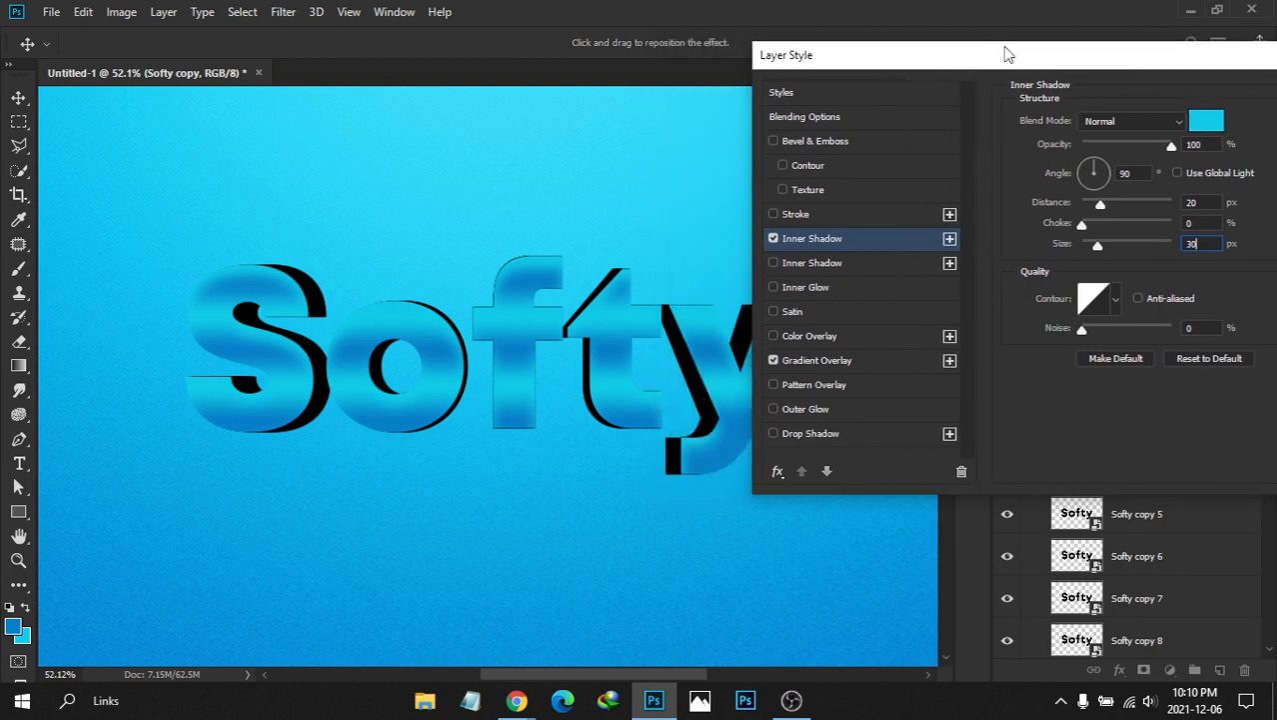
left_click_drag(1136, 75, 1108, 72)
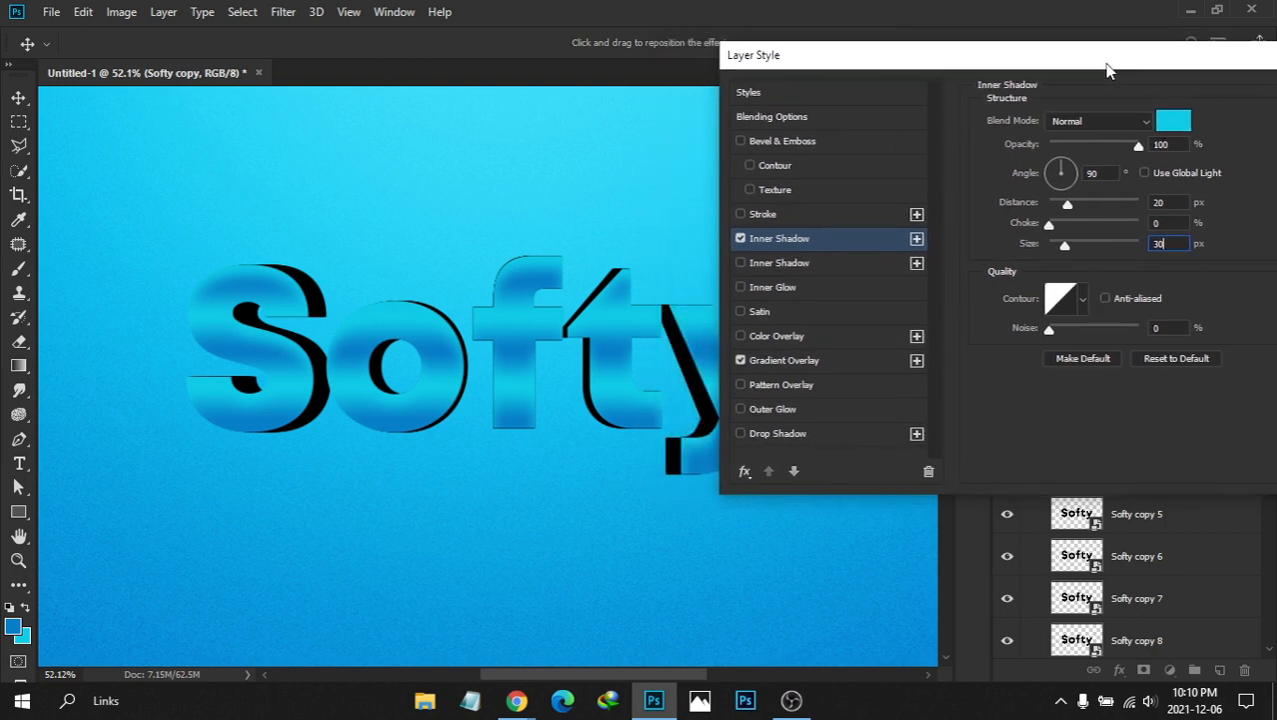
left_click_drag(914, 64, 994, 61)
Compare the Softy text with the first Inner Shadow switched off and on, and leave it enabled
left_click(818, 238)
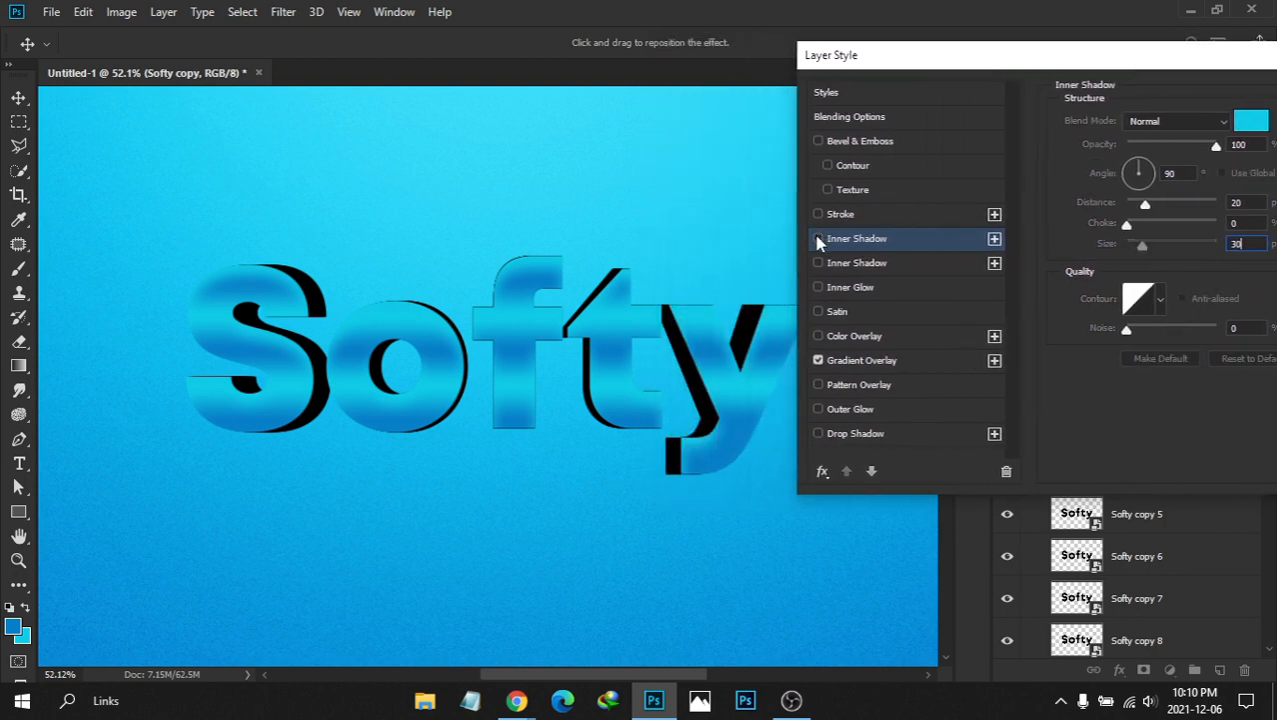
left_click(818, 239)
left_click(819, 238)
left_click(818, 238)
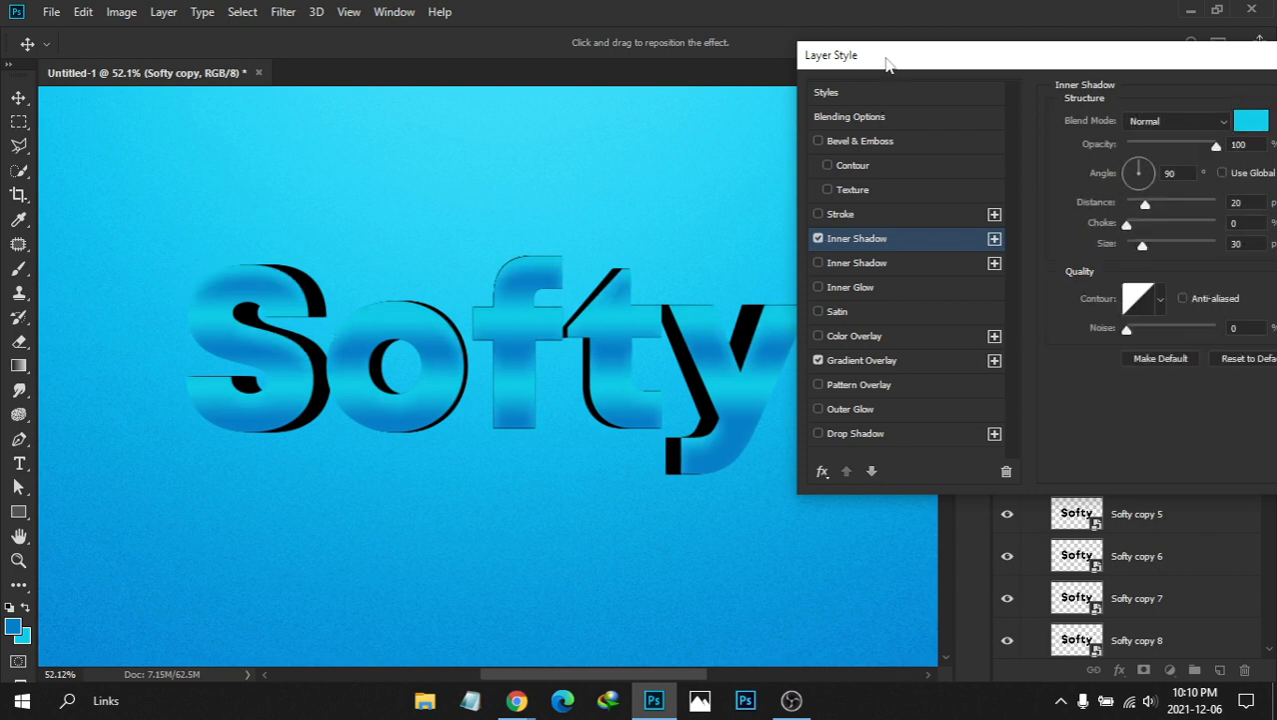
left_click_drag(885, 58, 927, 57)
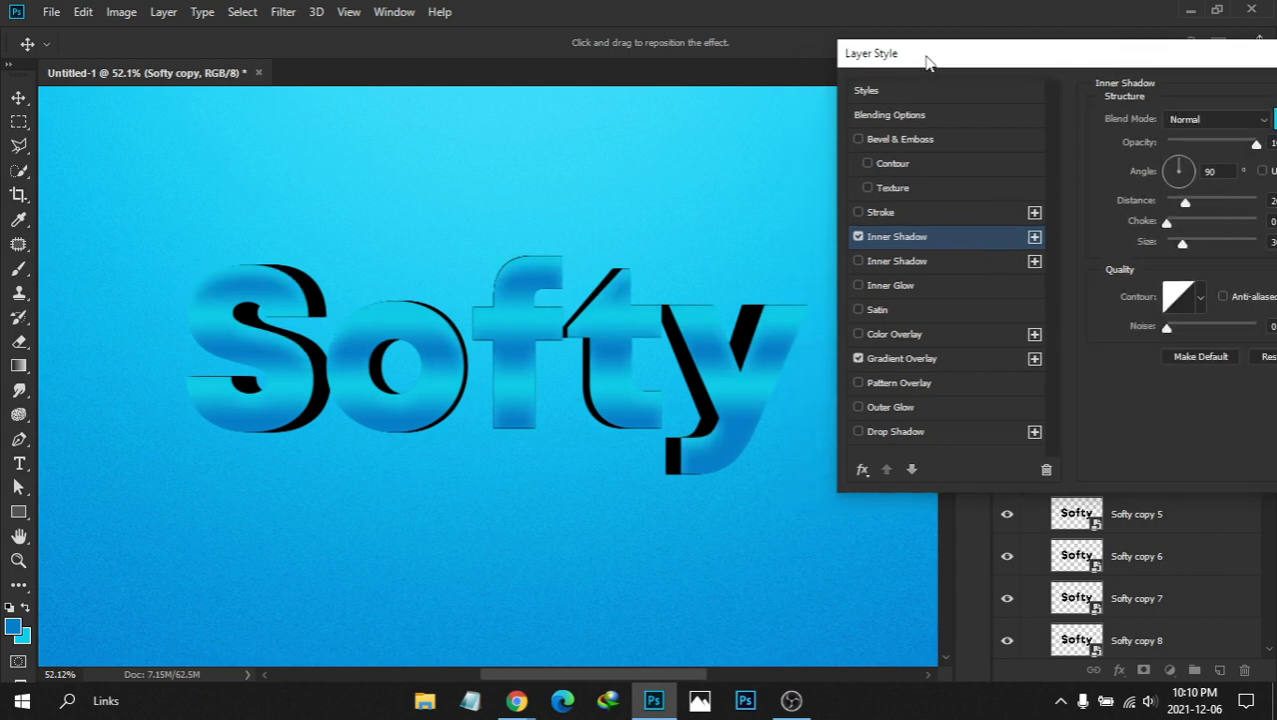
left_click(858, 238)
left_click(858, 238)
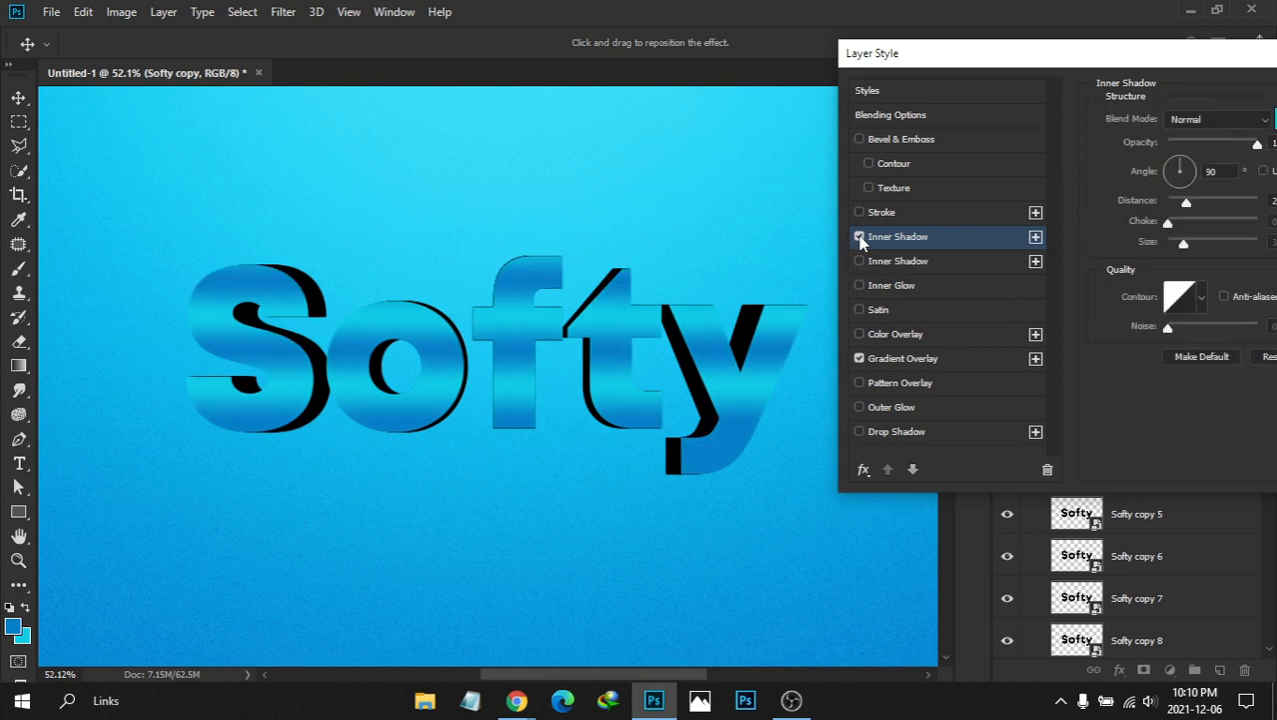
left_click_drag(914, 54, 912, 80)
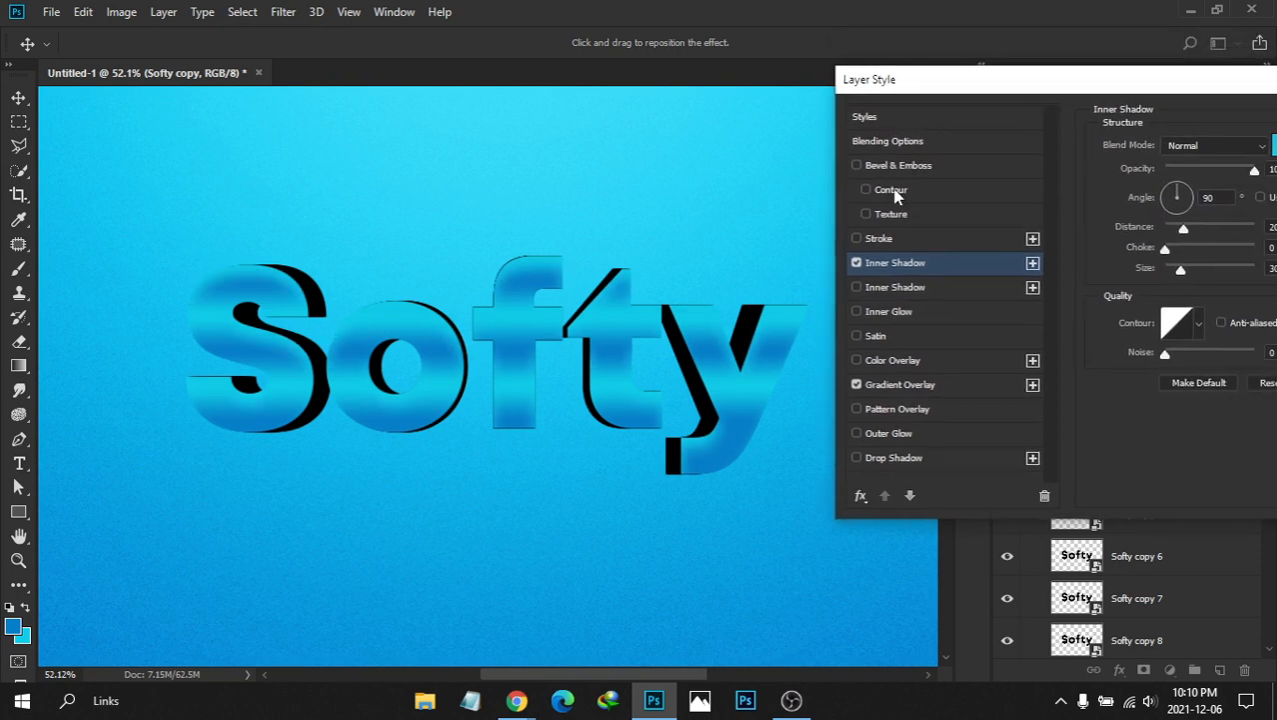
left_click(856, 264)
left_click(856, 264)
left_click_drag(1013, 90, 862, 95)
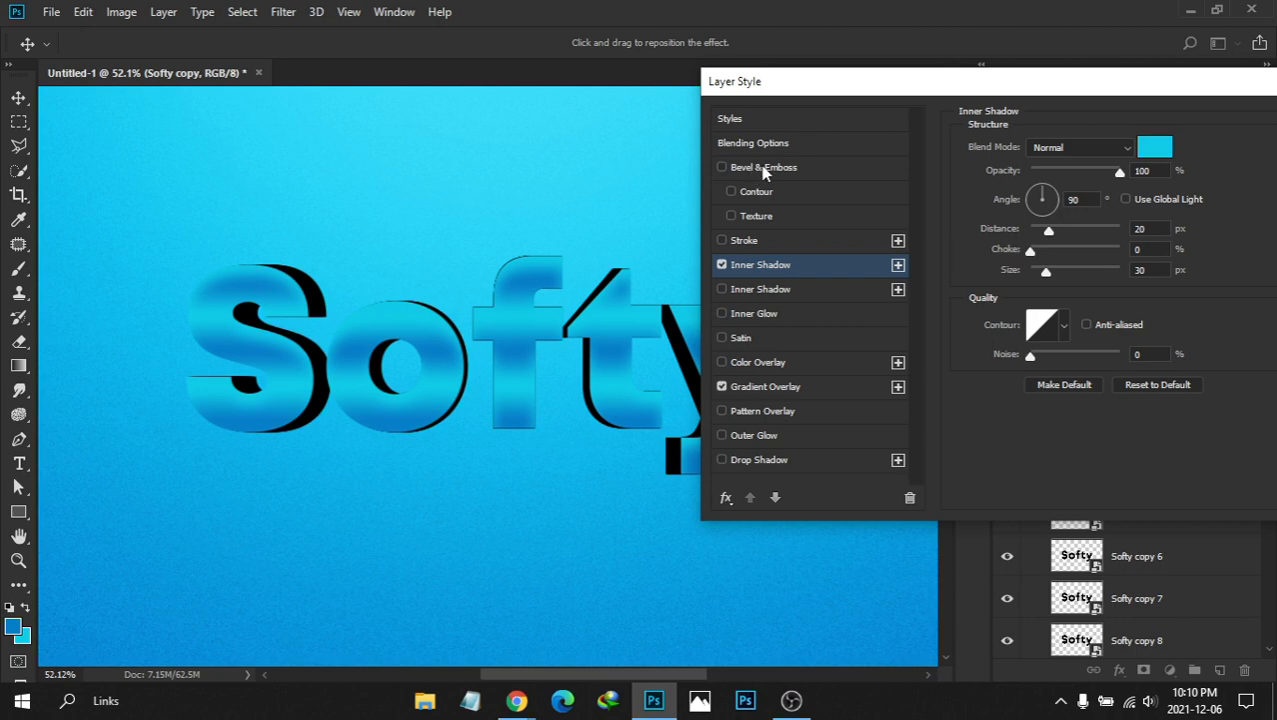
Enable Bevel & Emboss on the Softy copy layer, using the Smooth technique
left_click(764, 170)
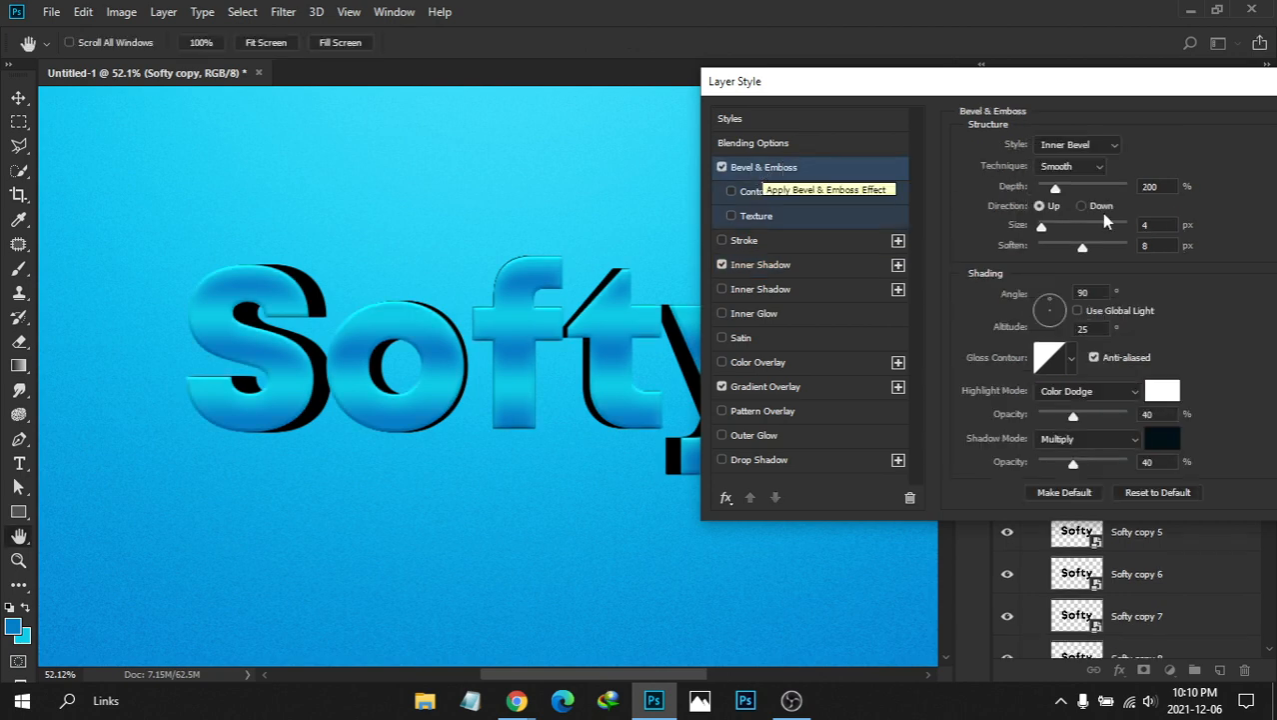
left_click(1151, 187)
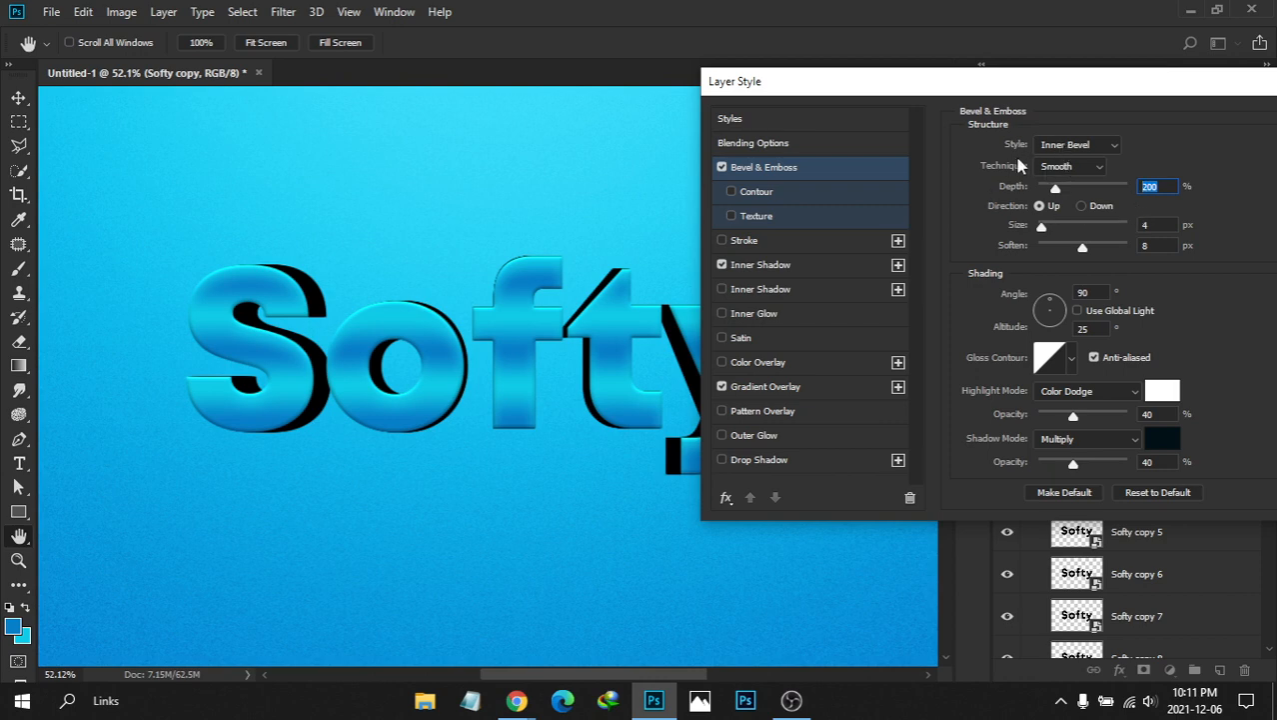
left_click(1061, 166)
left_click(1058, 168)
Set the bevel's size to 3 px, its soften to 5 px and its altitude to 25°
double_click(1147, 224)
type("3")
double_click(1159, 246)
type("5")
left_click_drag(1066, 247, 1122, 247)
type("5")
key("Tab")
key("Tab")
type("25")
Try several blend modes for the bevel's highlight and settle on Overlay
left_click(1076, 396)
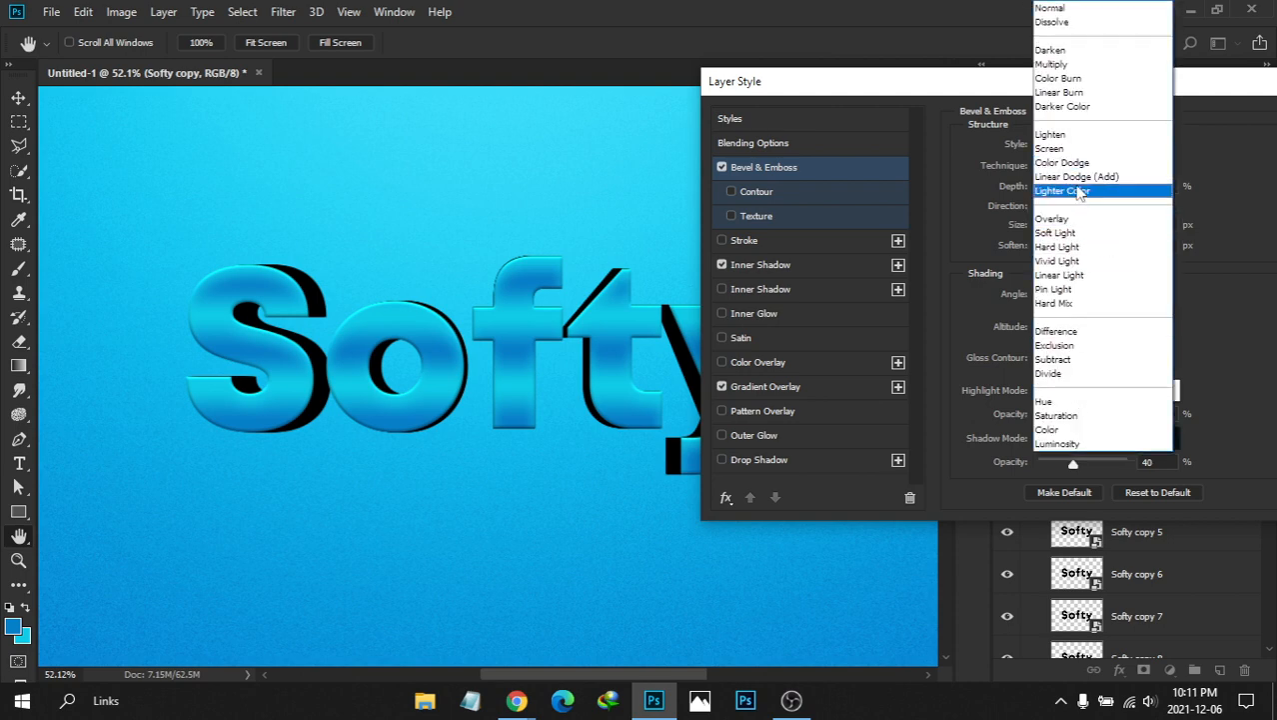
left_click(1064, 220)
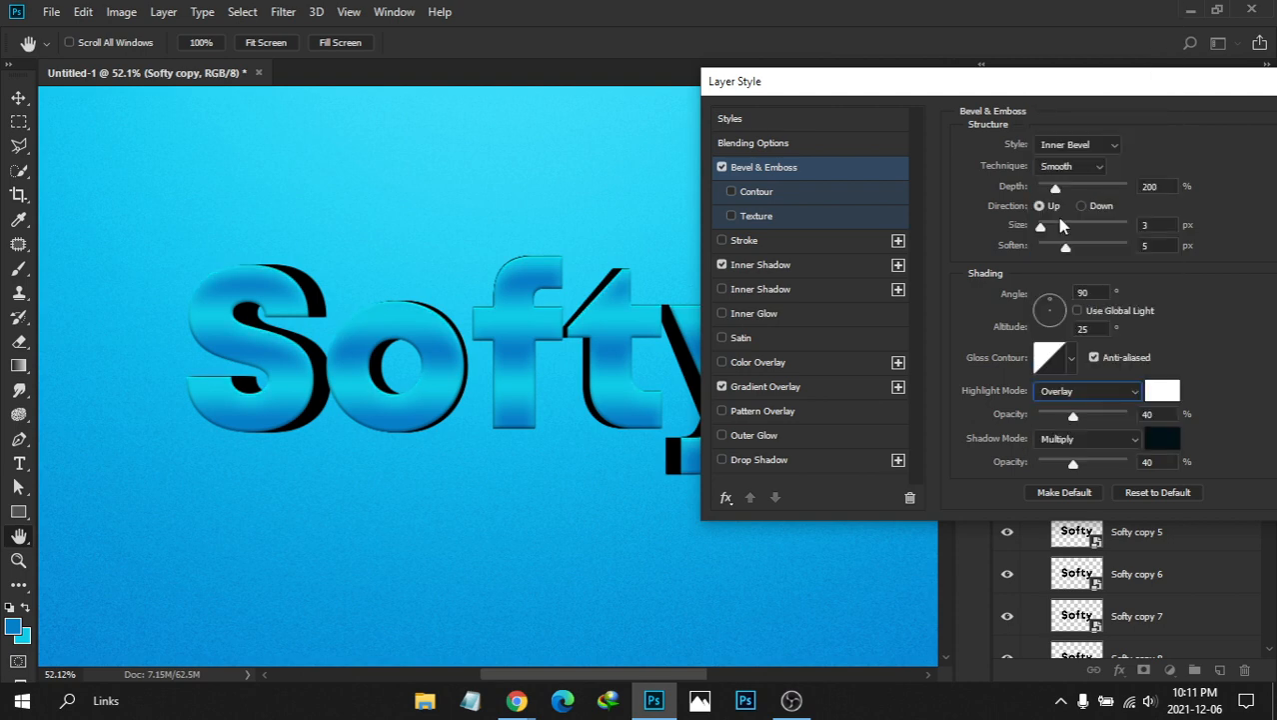
left_click(1114, 398)
left_click(1068, 236)
left_click(1076, 396)
left_click(1065, 152)
left_click(1091, 396)
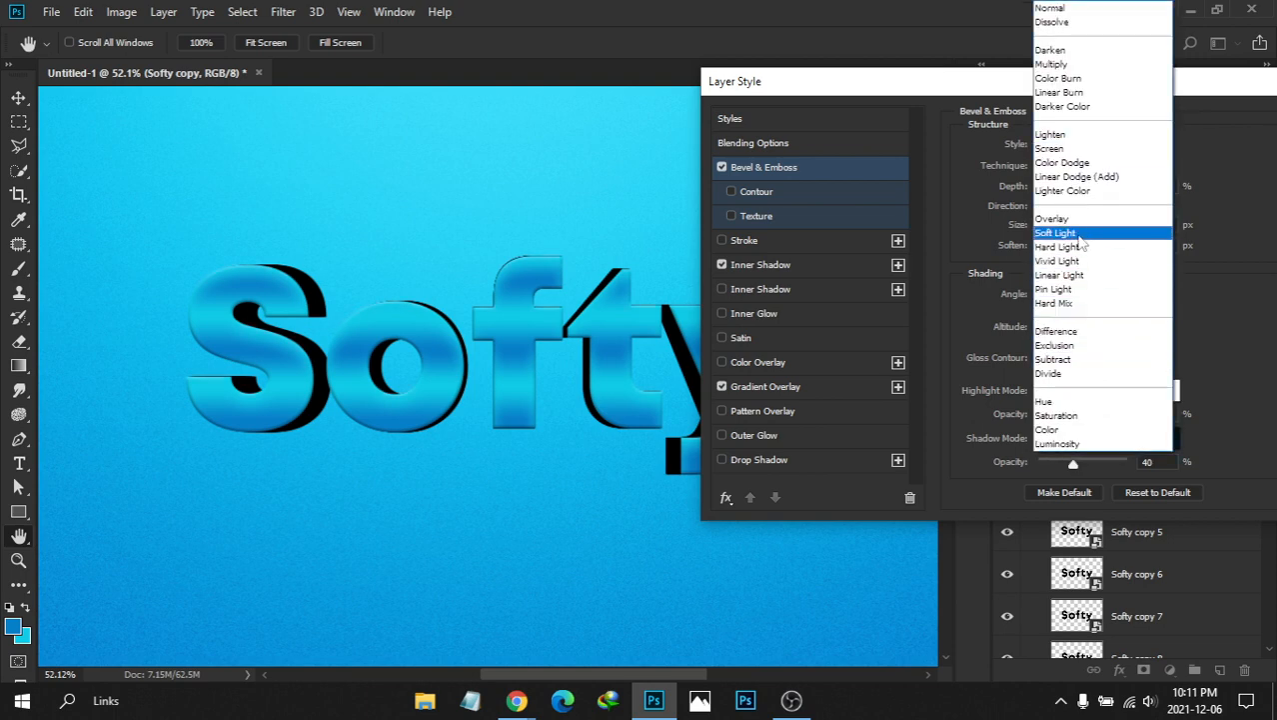
left_click(1076, 216)
Set the bevel highlight's opacity to 80%, after trying 70%
left_click(1146, 414)
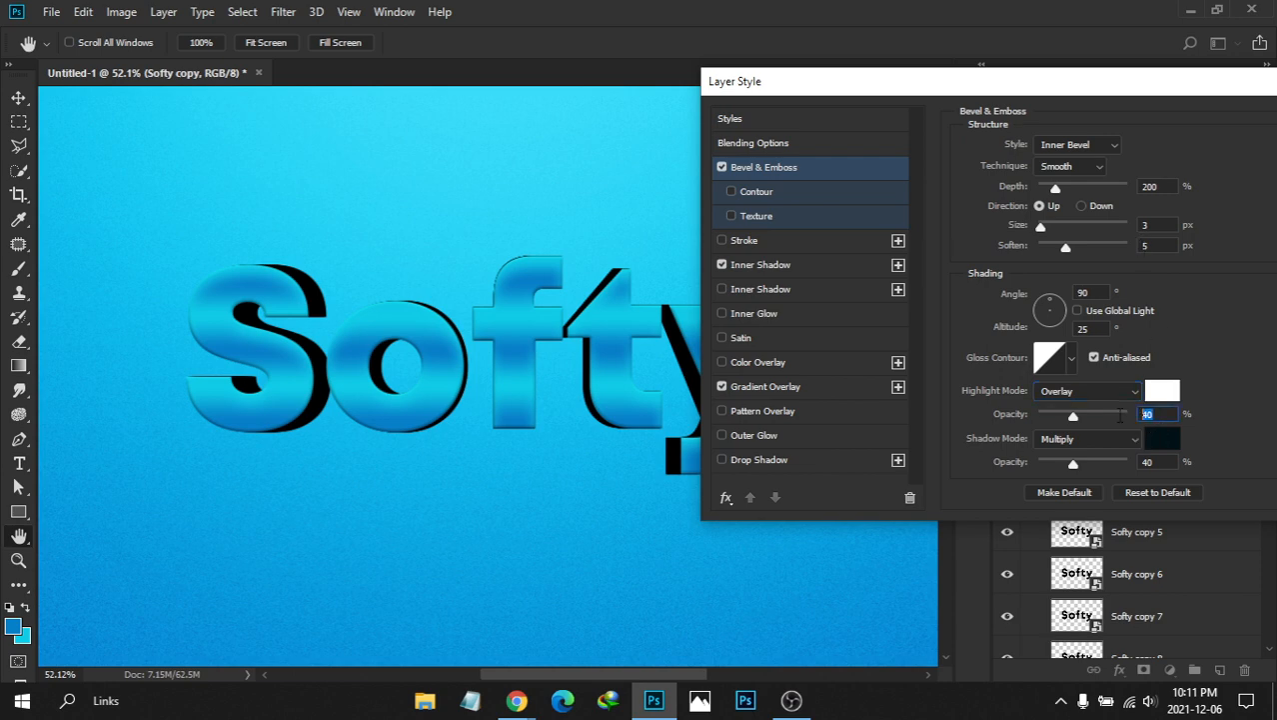
type("70")
double_click(1146, 414)
type("80")
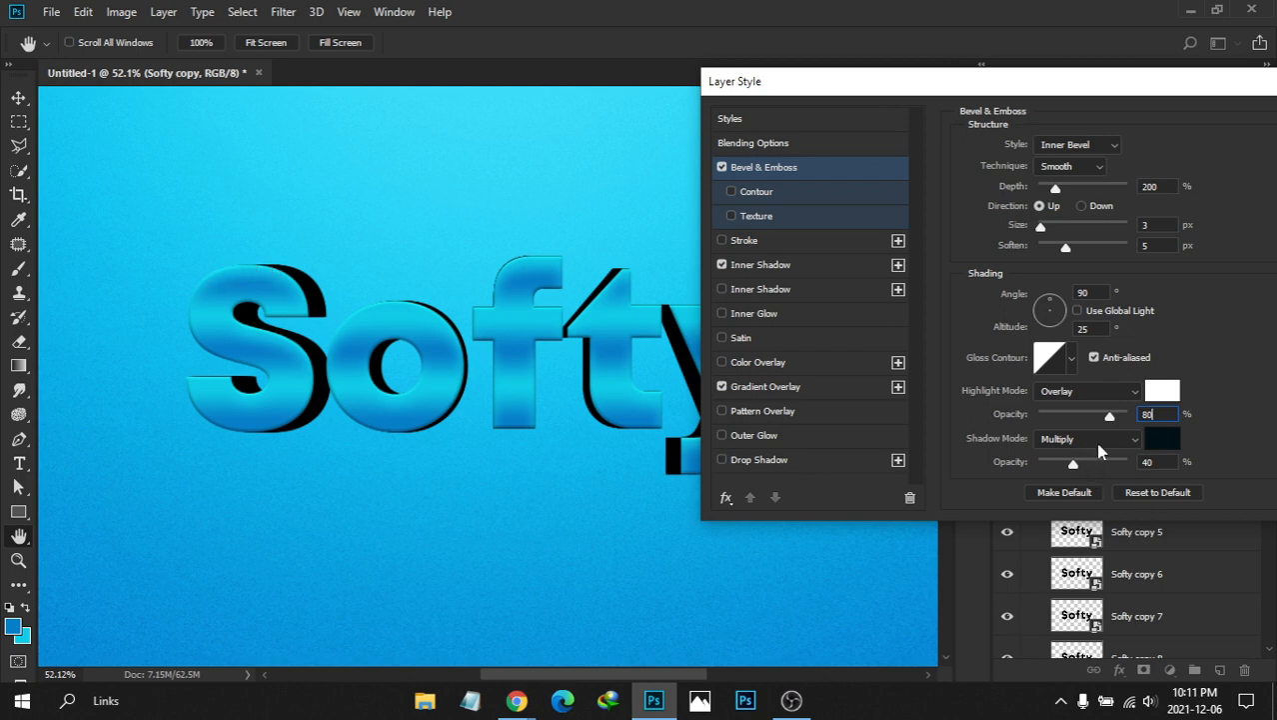
Keep the bevel's dark shadow colour #011217 and compare Linear Burn, Multiply and Color Burn as shadow mode, choosing Color Burn
left_click(1164, 439)
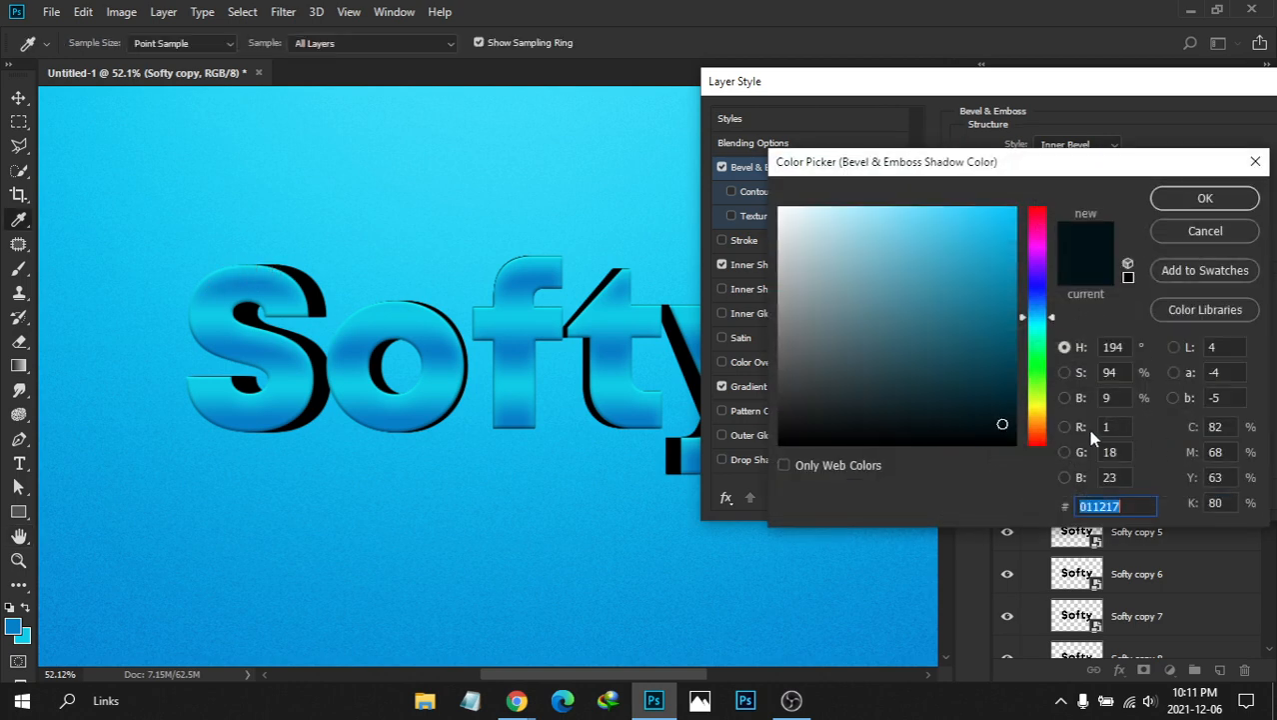
left_click(1210, 199)
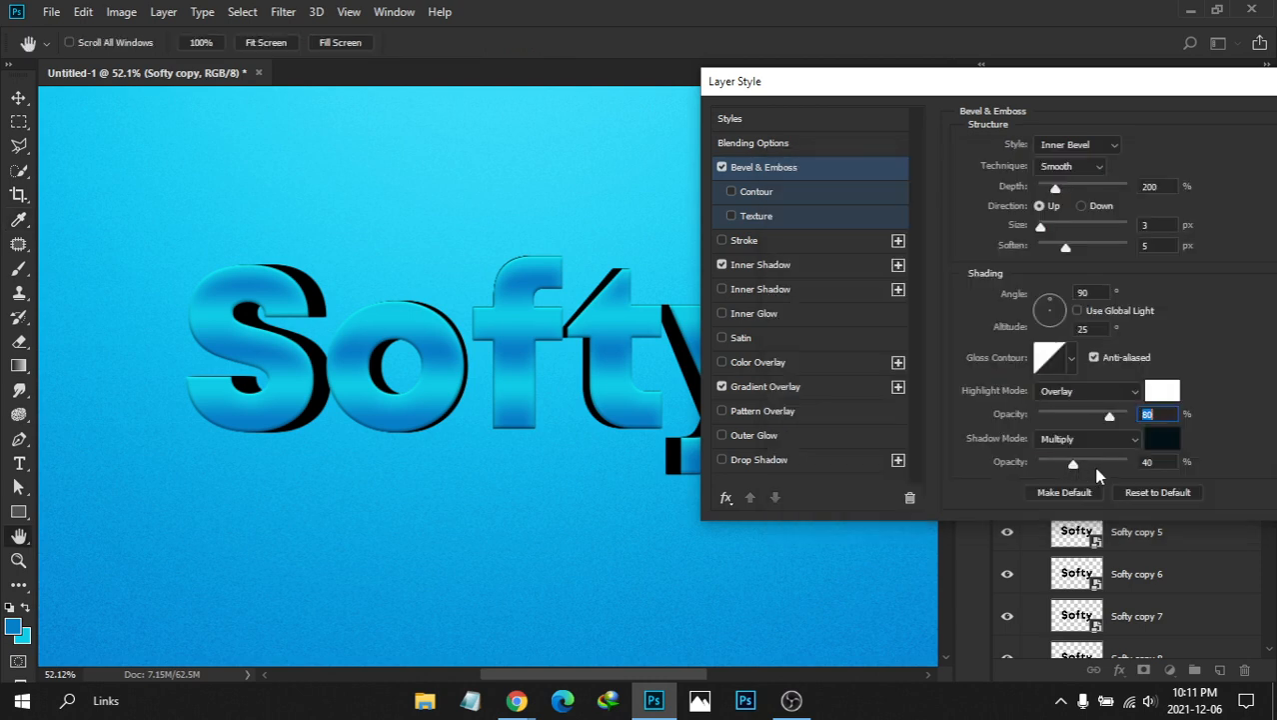
left_click(1158, 463)
left_click(1084, 440)
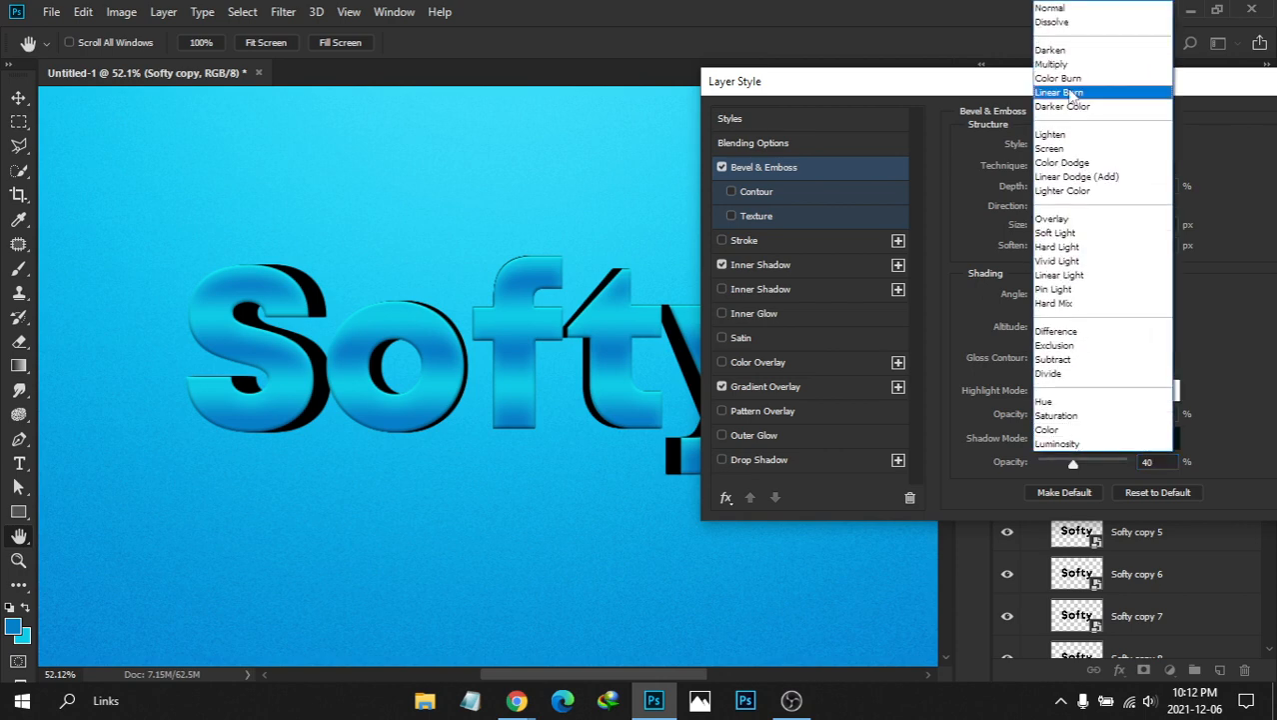
left_click(1062, 92)
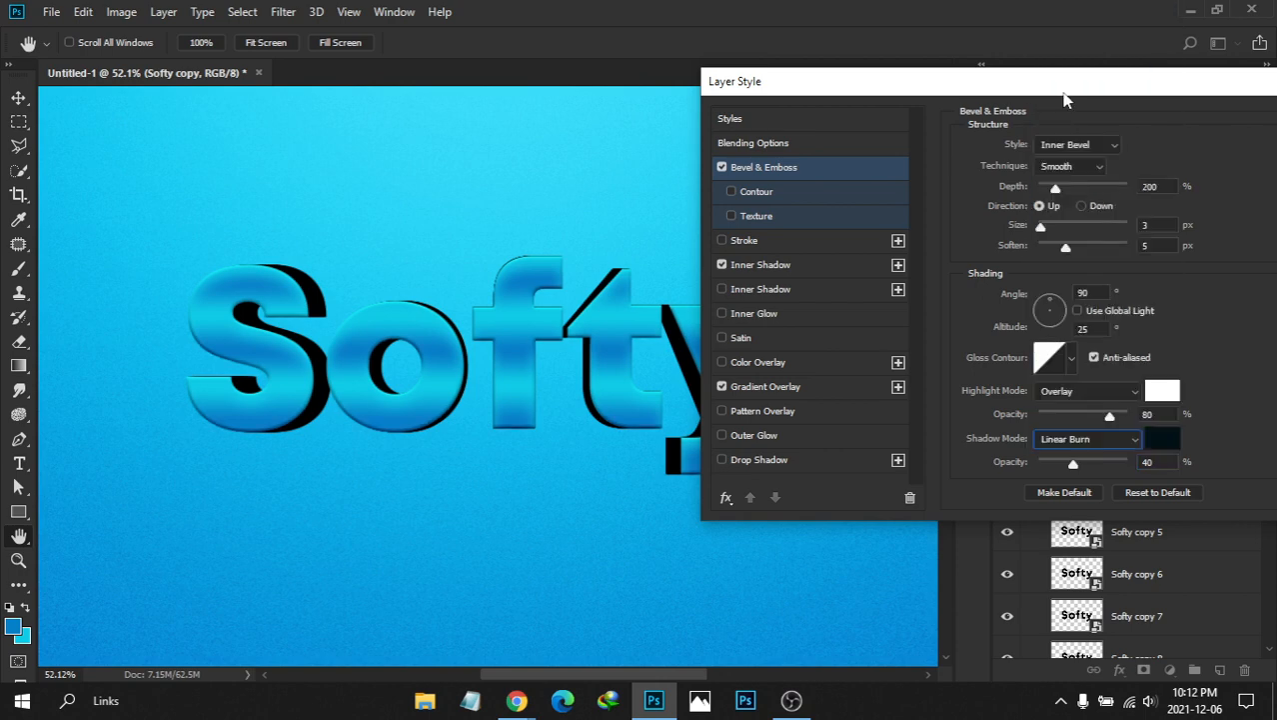
left_click(1070, 437)
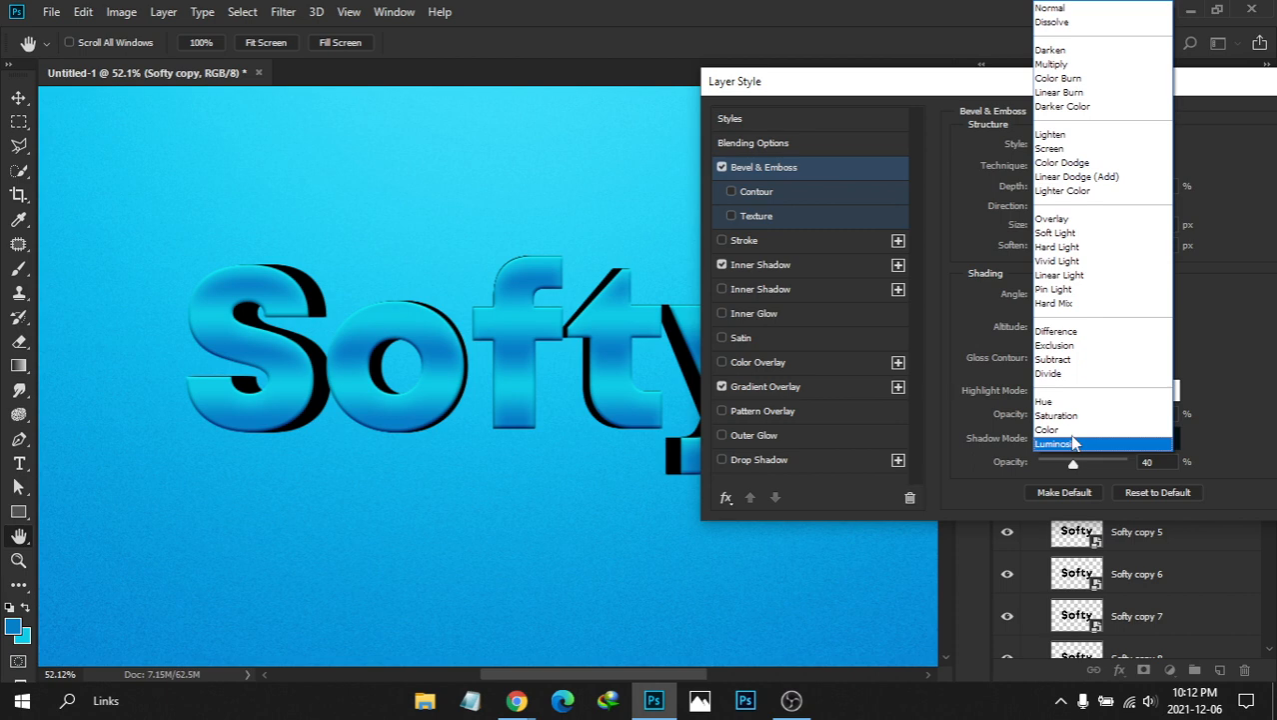
left_click(1074, 86)
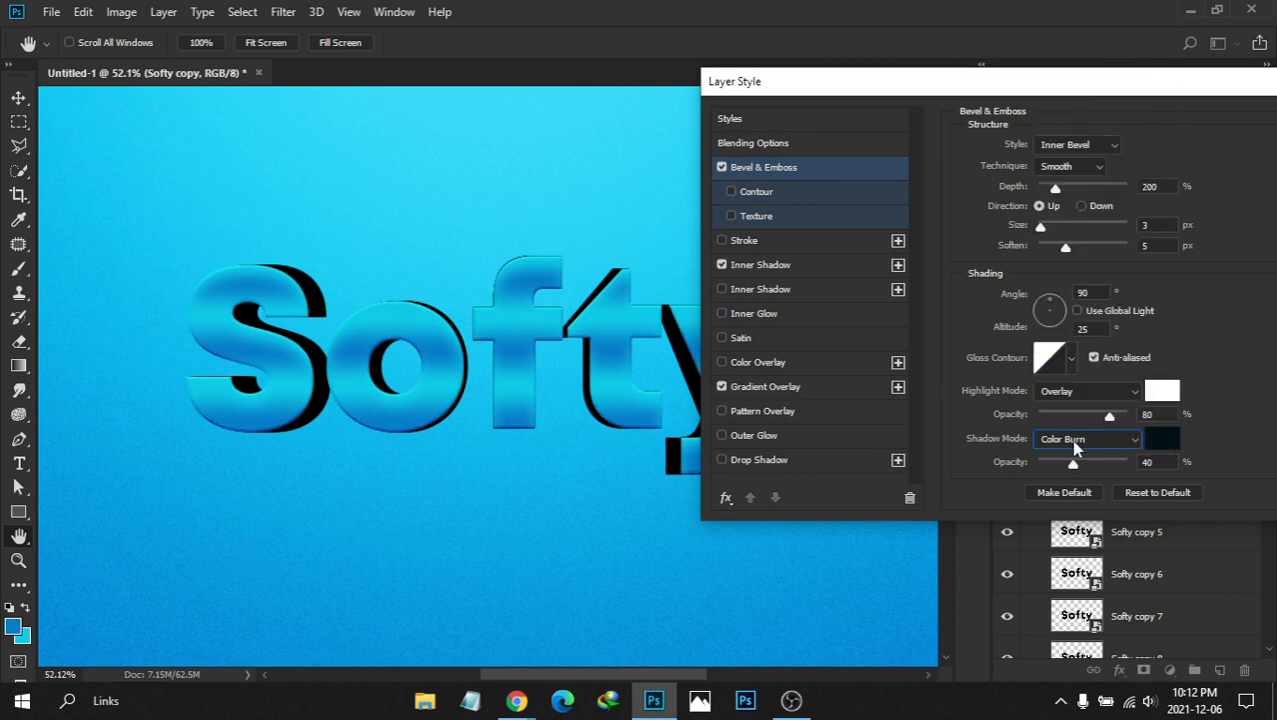
left_click(1076, 443)
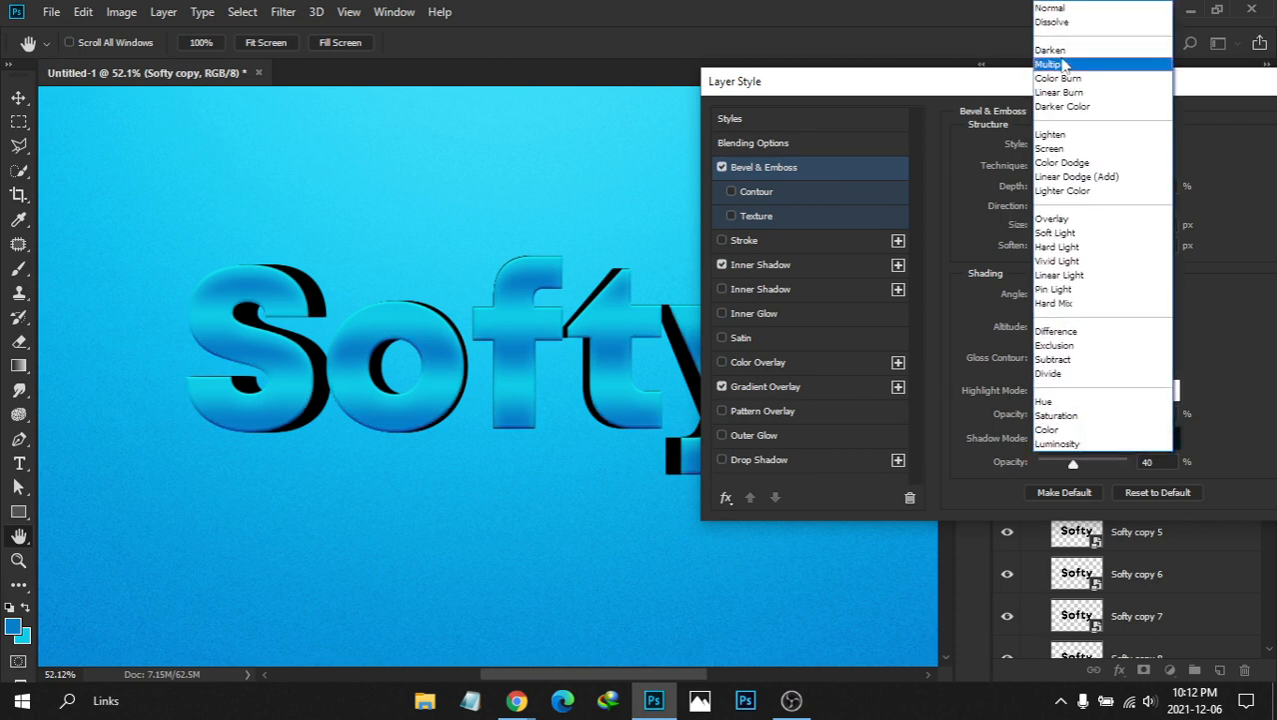
left_click(1062, 64)
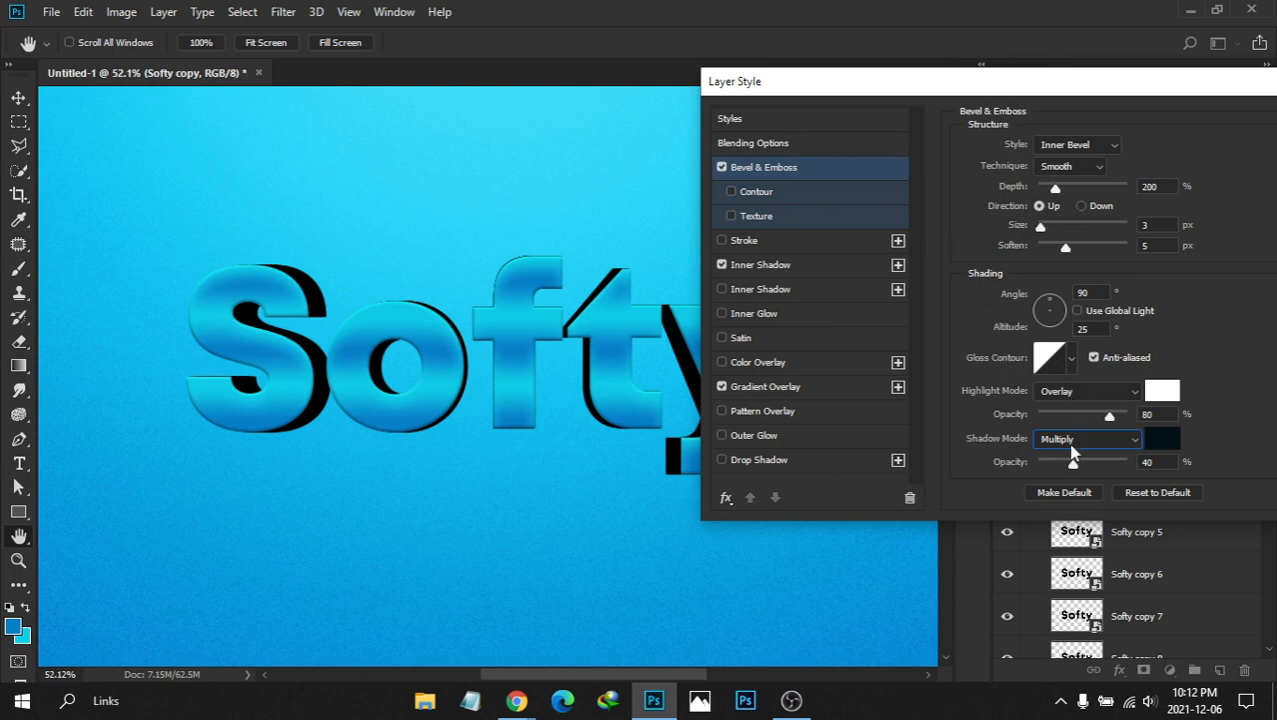
left_click(1072, 446)
left_click(1073, 84)
Set the bevel shadow's opacity to 30%, after trying 32%, and accept the layer style
left_click_drag(1157, 463, 1122, 462)
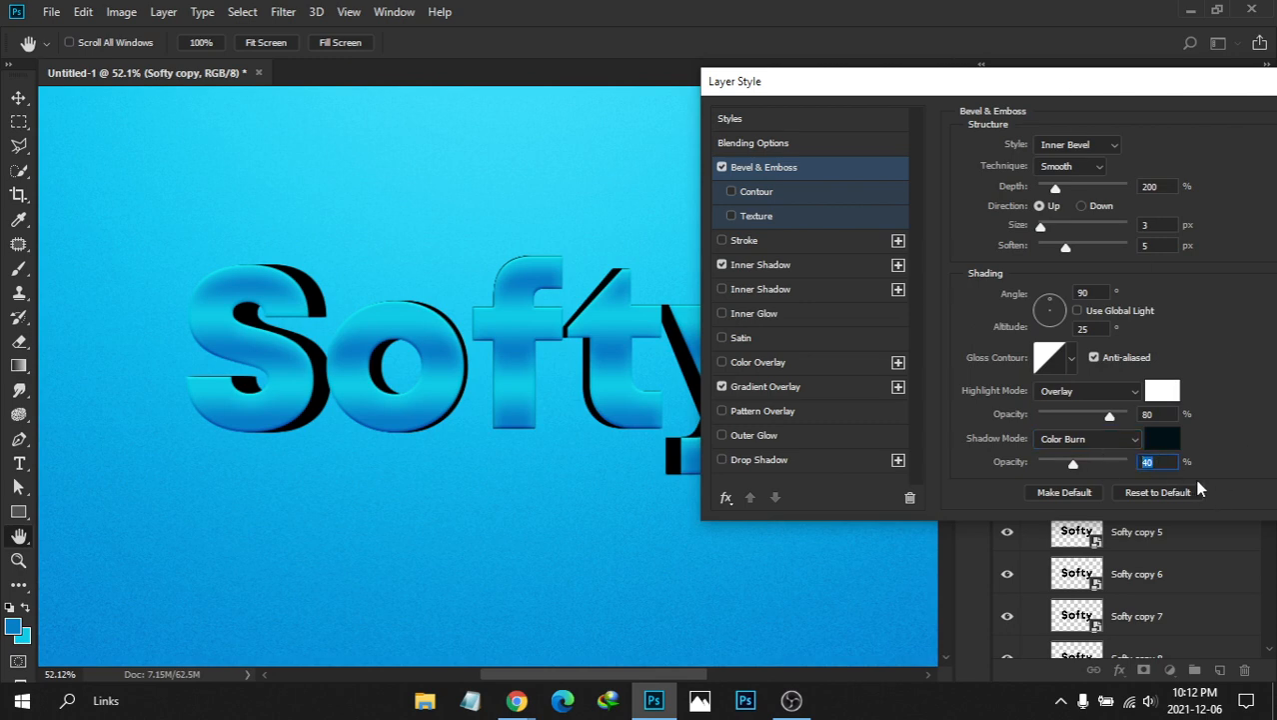
type("30")
left_click_drag(1159, 463, 1122, 462)
type("3")
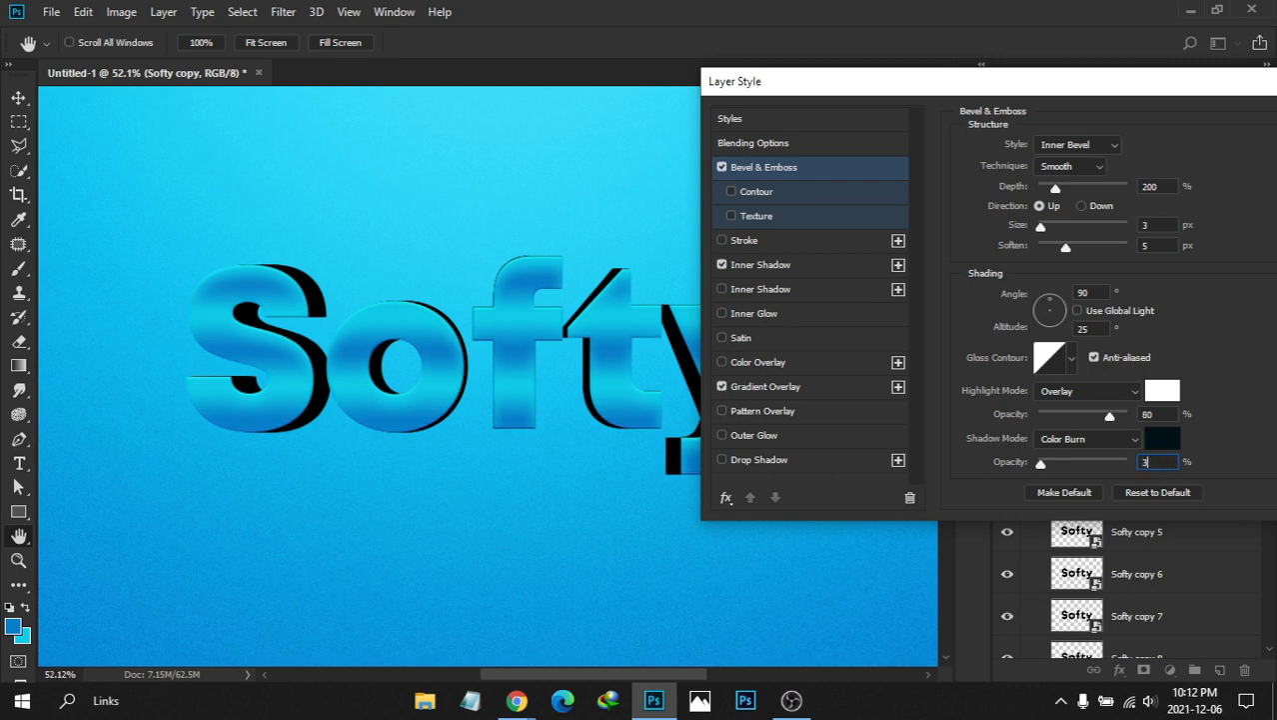
type("2")
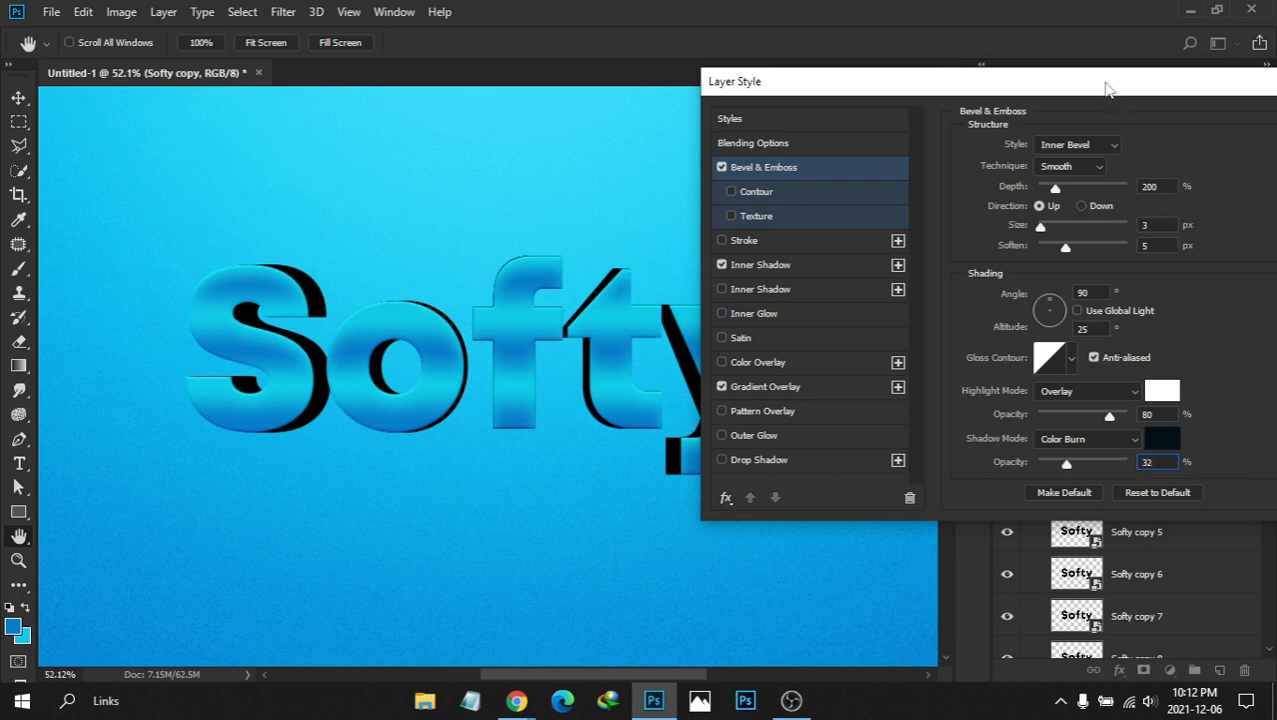
left_click_drag(1109, 81, 1089, 78)
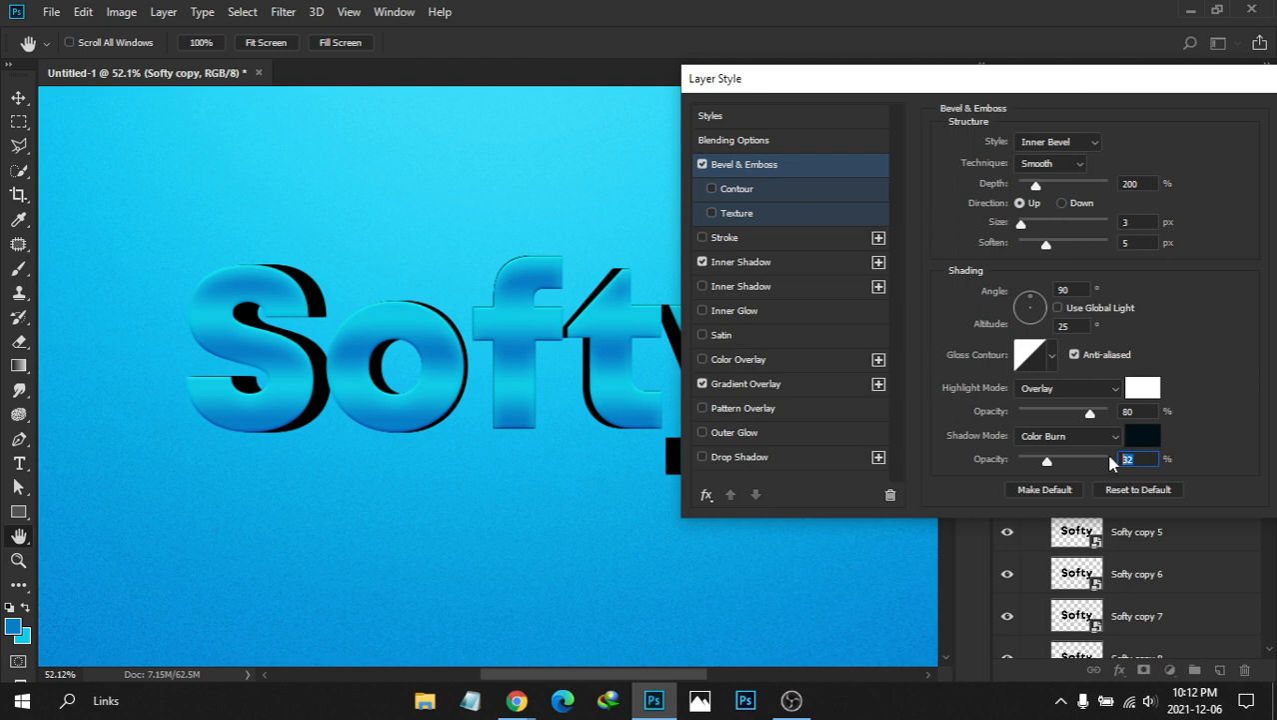
type("30")
left_click_drag(1029, 88, 1006, 120)
left_click(1194, 145)
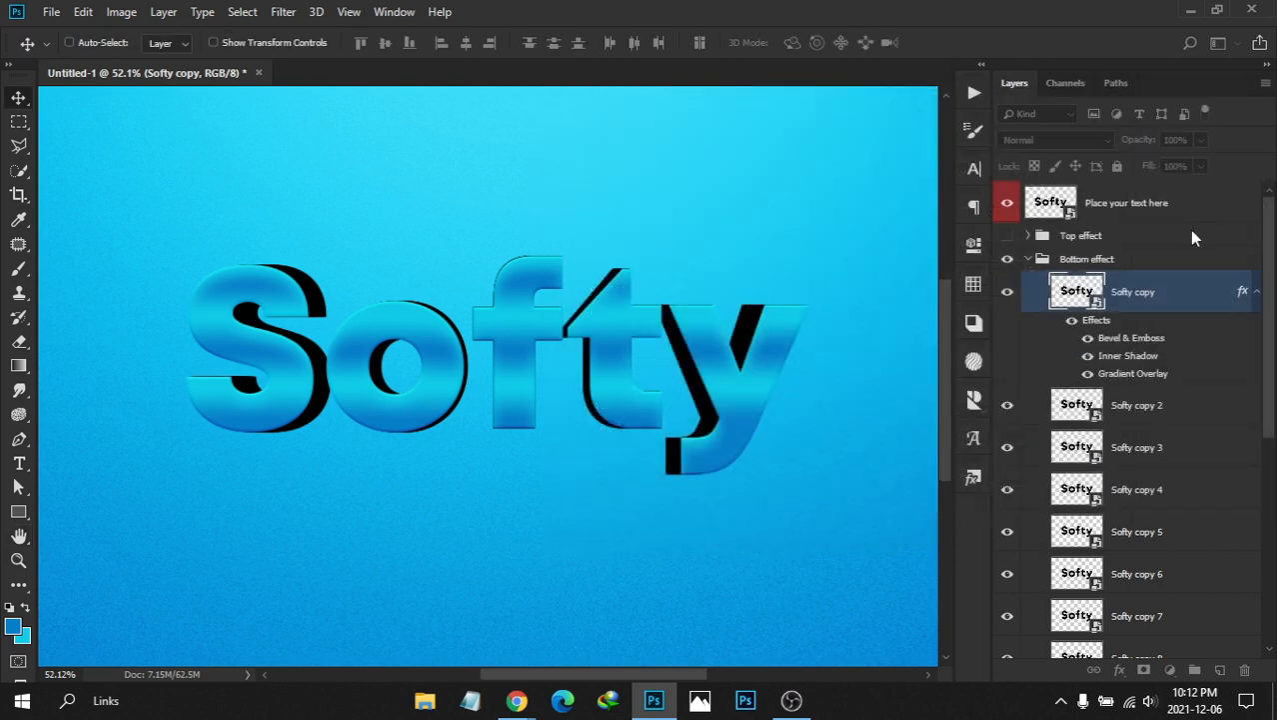
Collapse the Softy copy layer's effects list and compare the artwork with that layer hidden and shown
left_click(1255, 296)
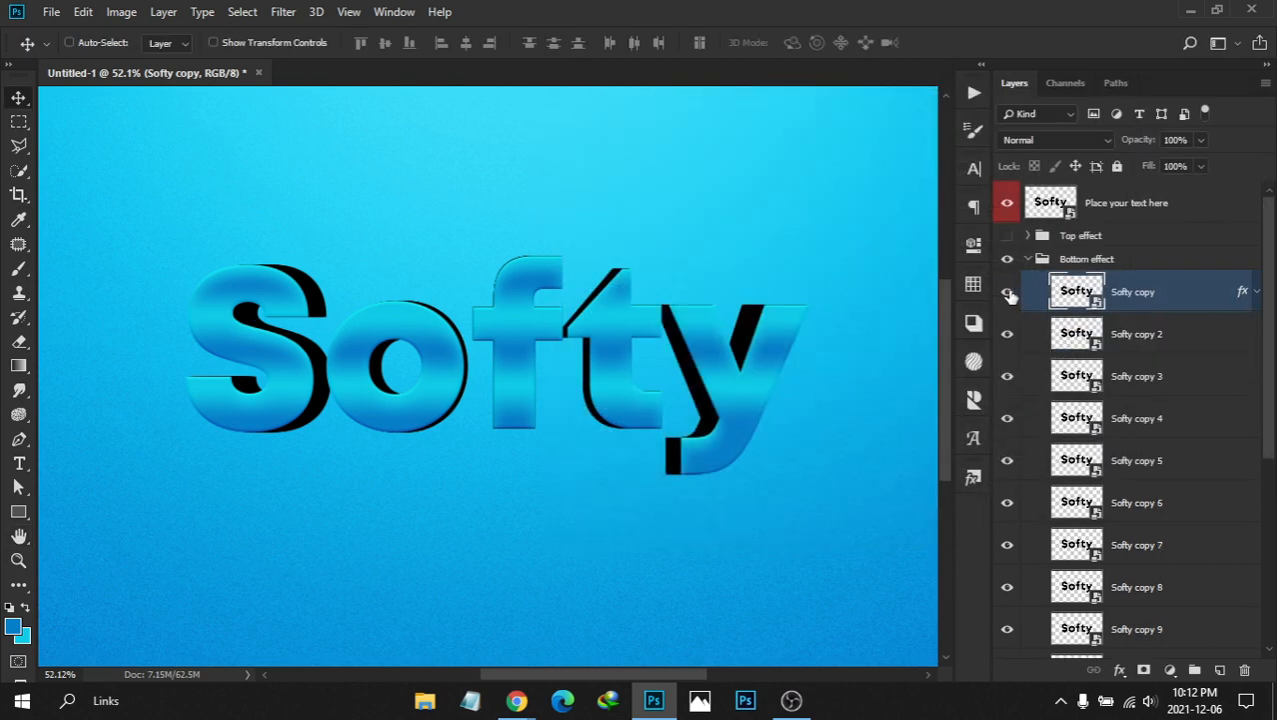
left_click(1008, 291)
left_click(1007, 292)
scroll(608, 313, "down", 2)
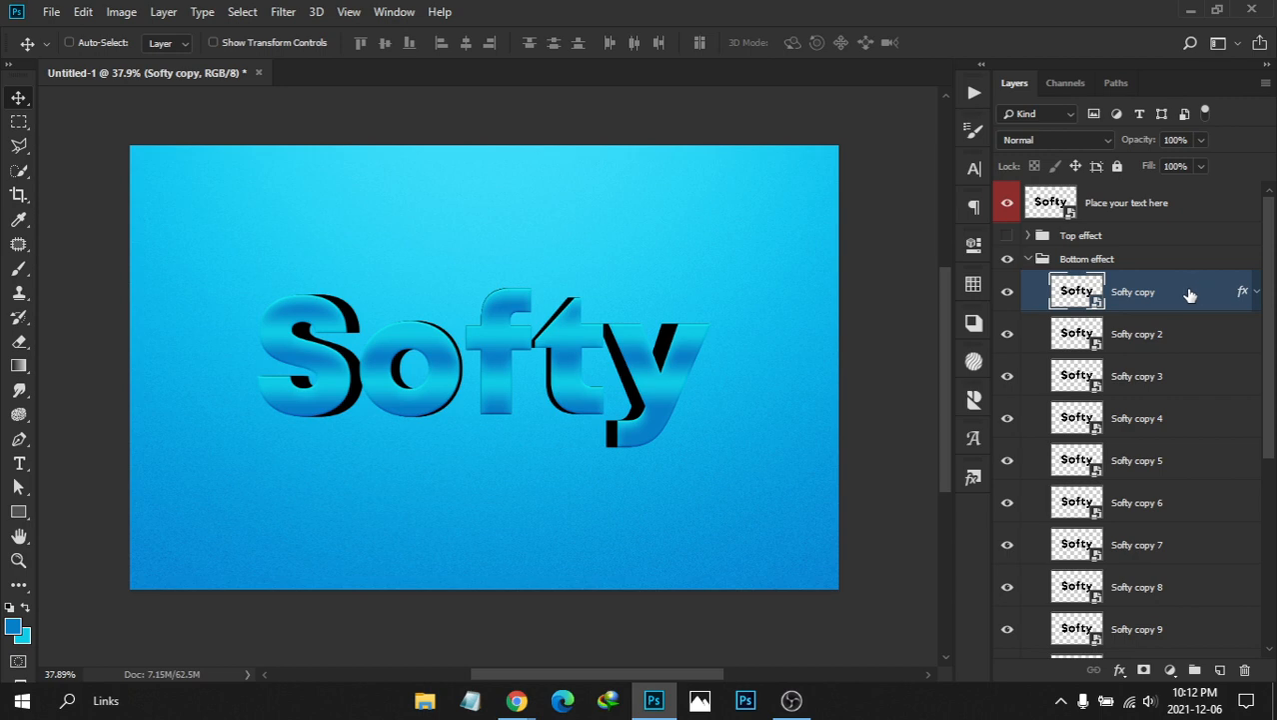
scroll(1271, 305, "down", 3)
scroll(1254, 289, "up", 3)
right_click(1192, 297)
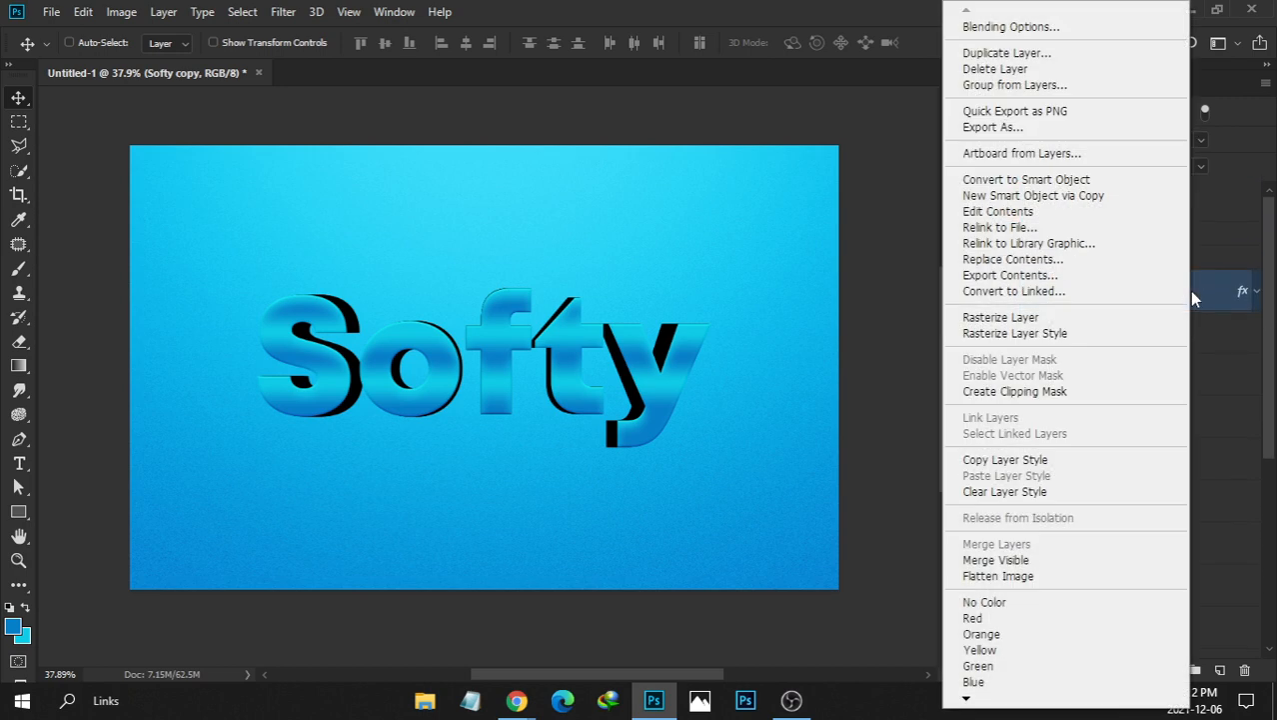
left_click(1205, 295)
right_click(1205, 294)
left_click(1202, 290)
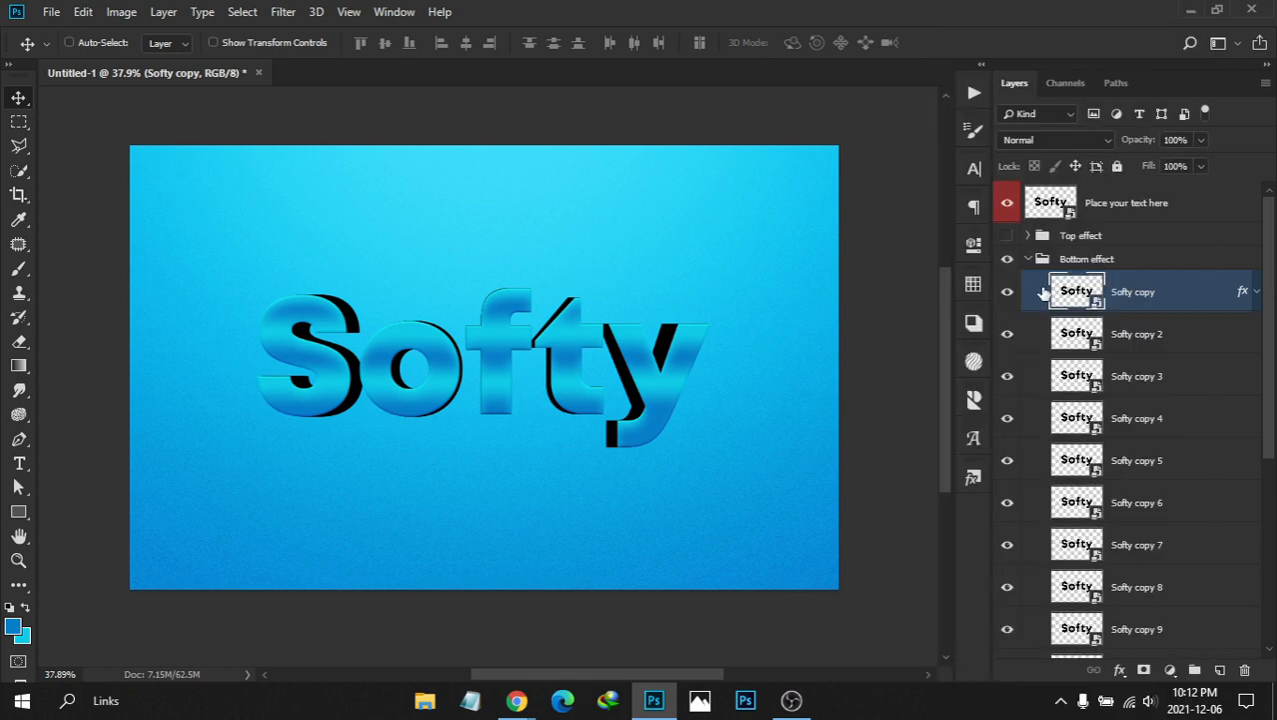
left_click(1007, 292)
left_click(1007, 291)
left_click(1007, 292)
left_click(1008, 292)
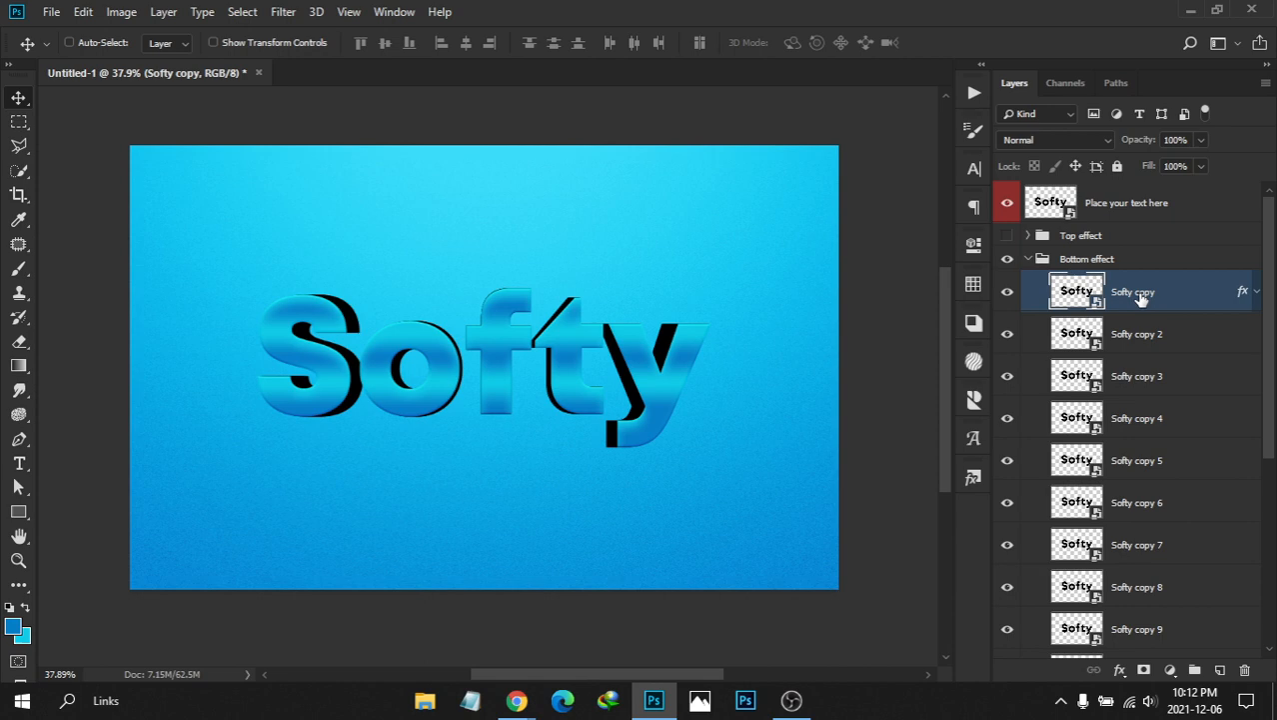
Copy the Softy copy layer's style and paste it onto all the layer copies down to Softy copy 16
right_click(1205, 296)
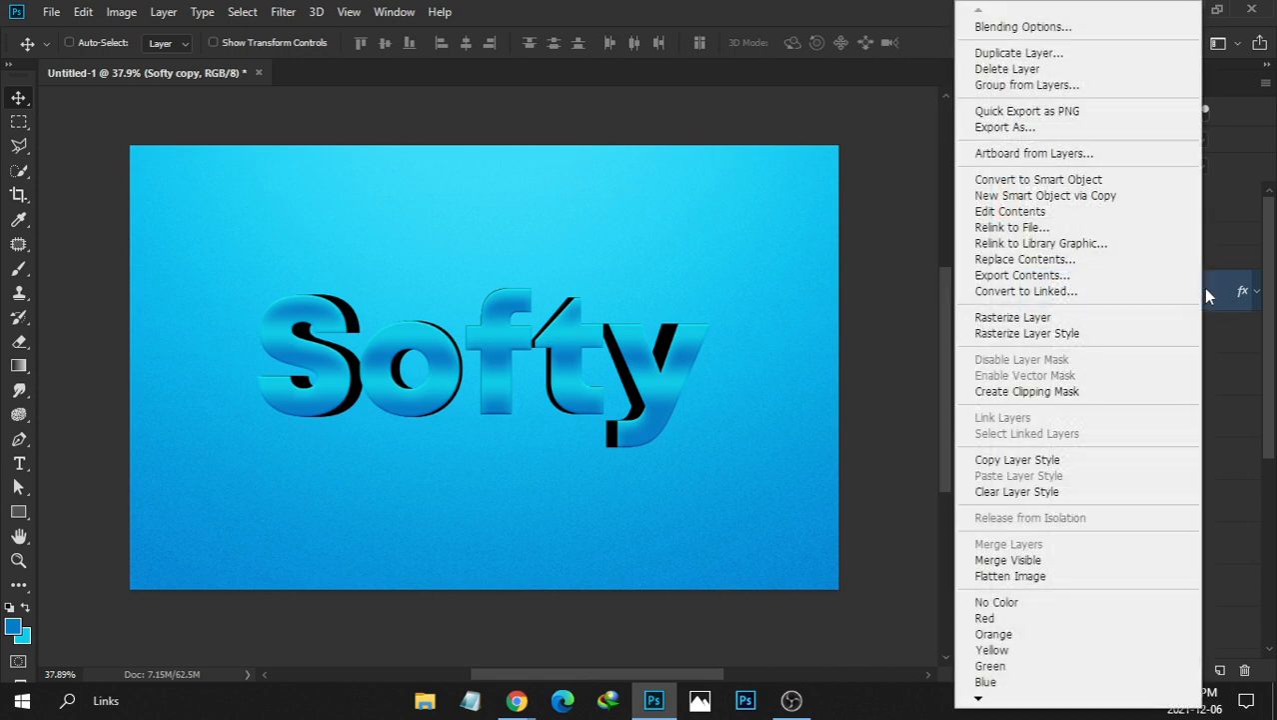
left_click(1051, 465)
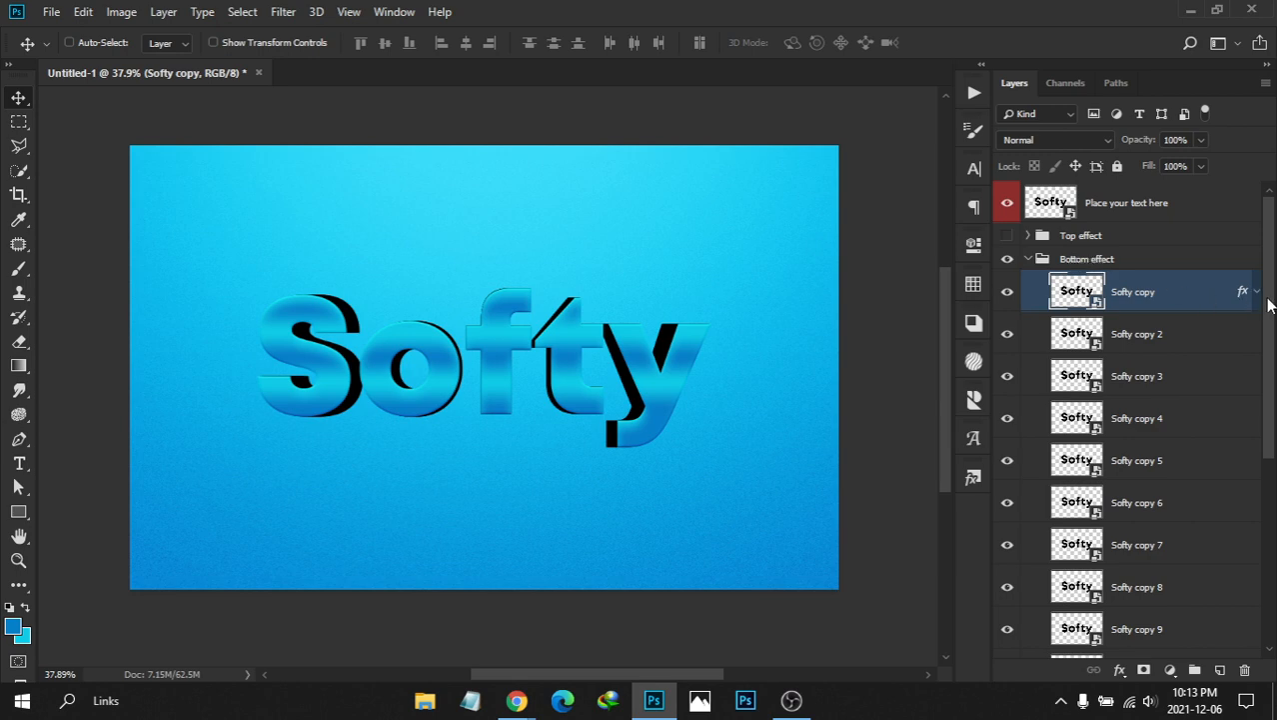
left_click_drag(1269, 305, 1269, 510)
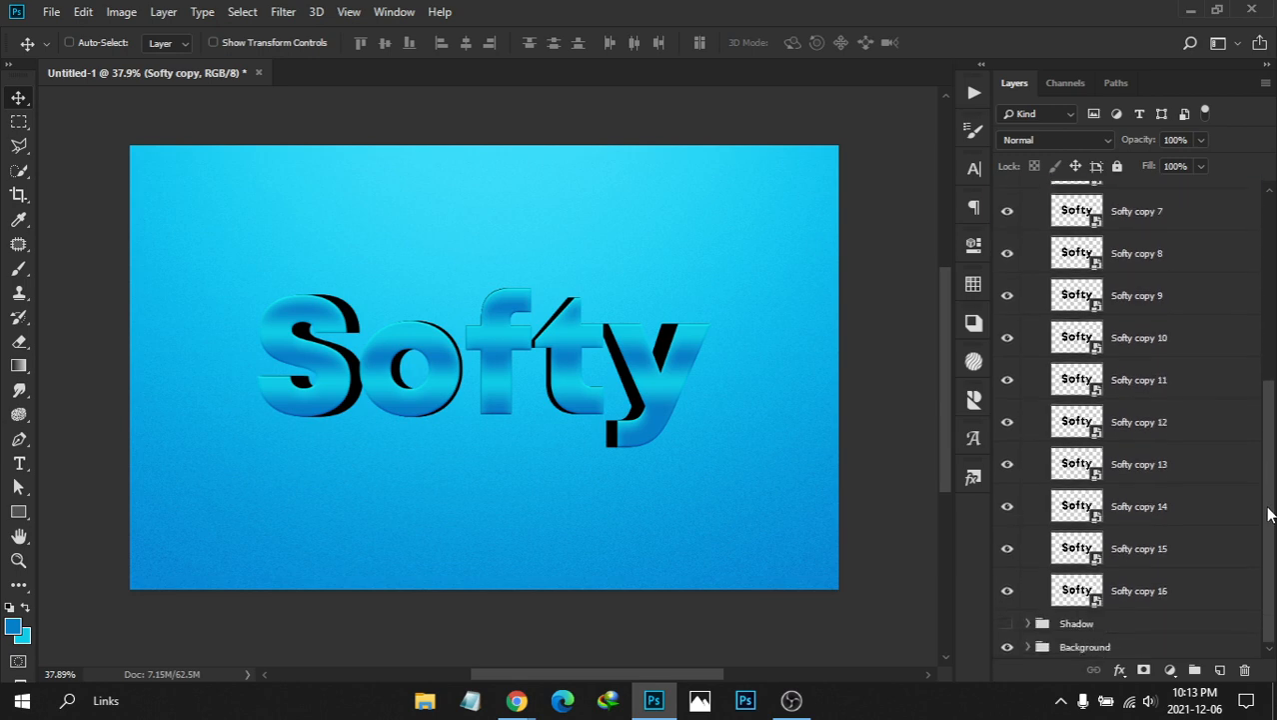
left_click(1193, 595, "shift")
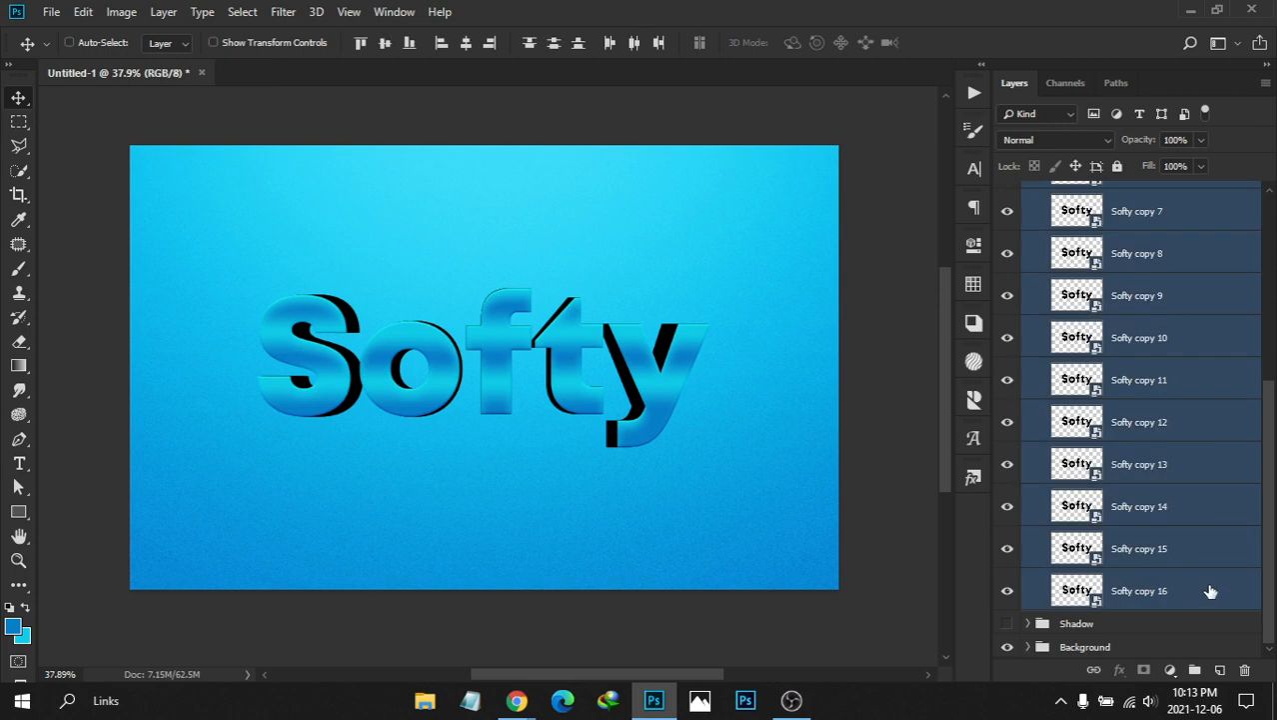
right_click(1210, 591)
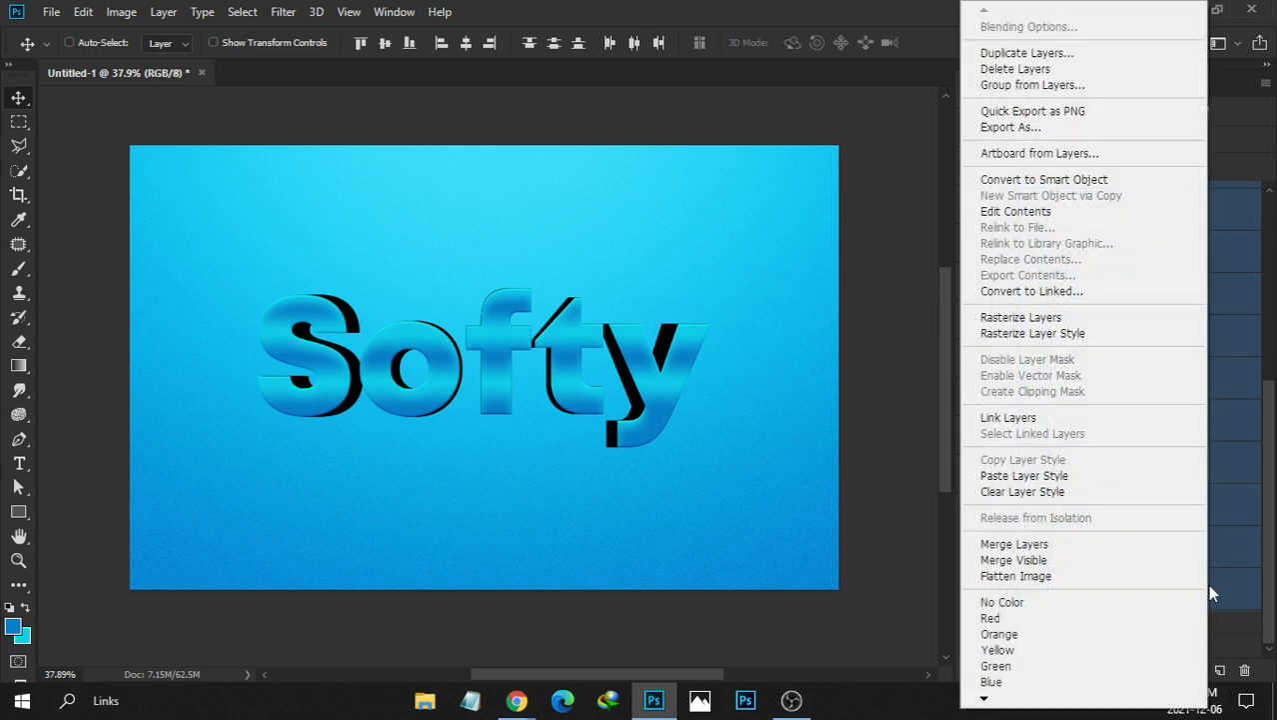
left_click(1097, 485)
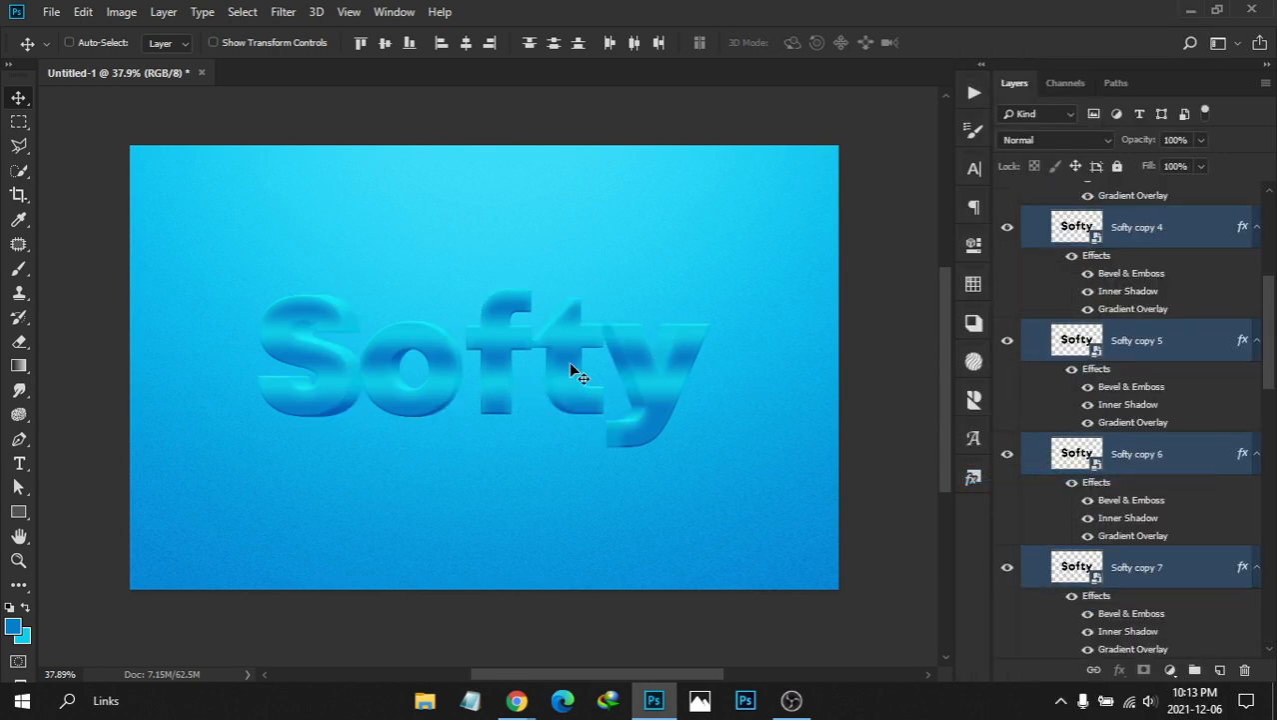
Collapse the effects lists of all layers and the Bottom effect group, and make the Top effect group visible
left_click(1256, 455, "alt")
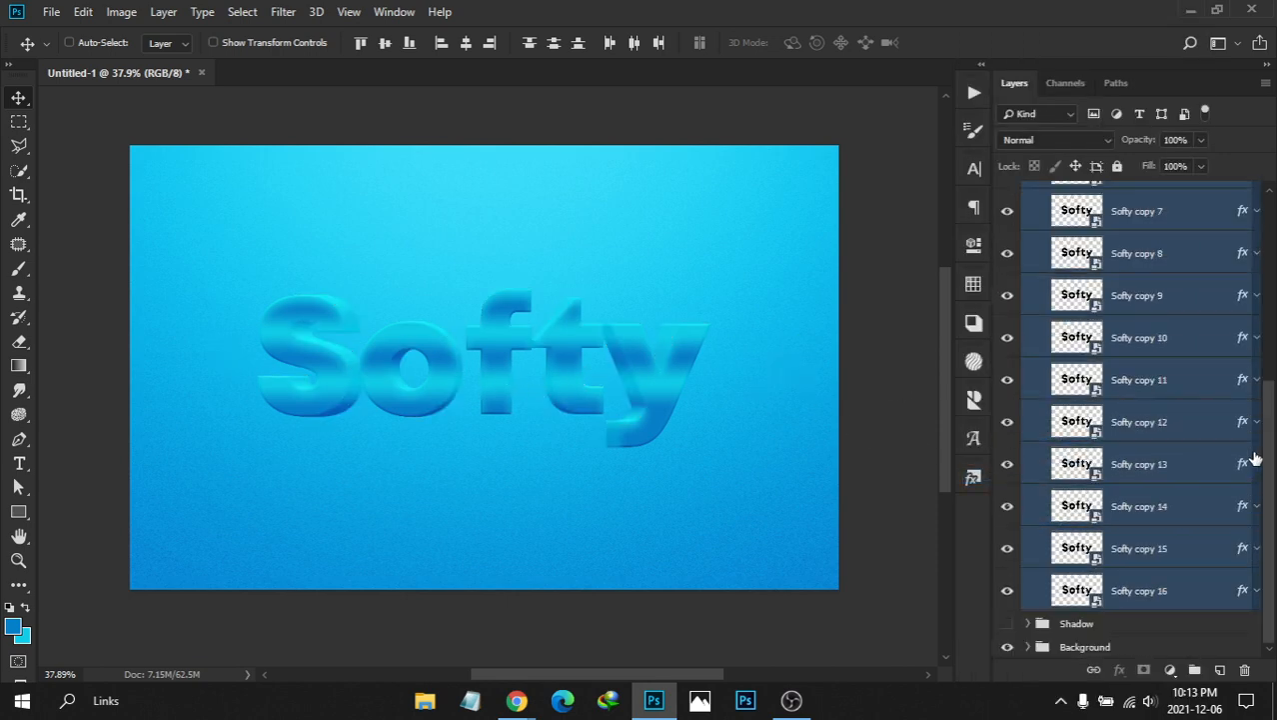
left_click_drag(1272, 428, 1262, 249)
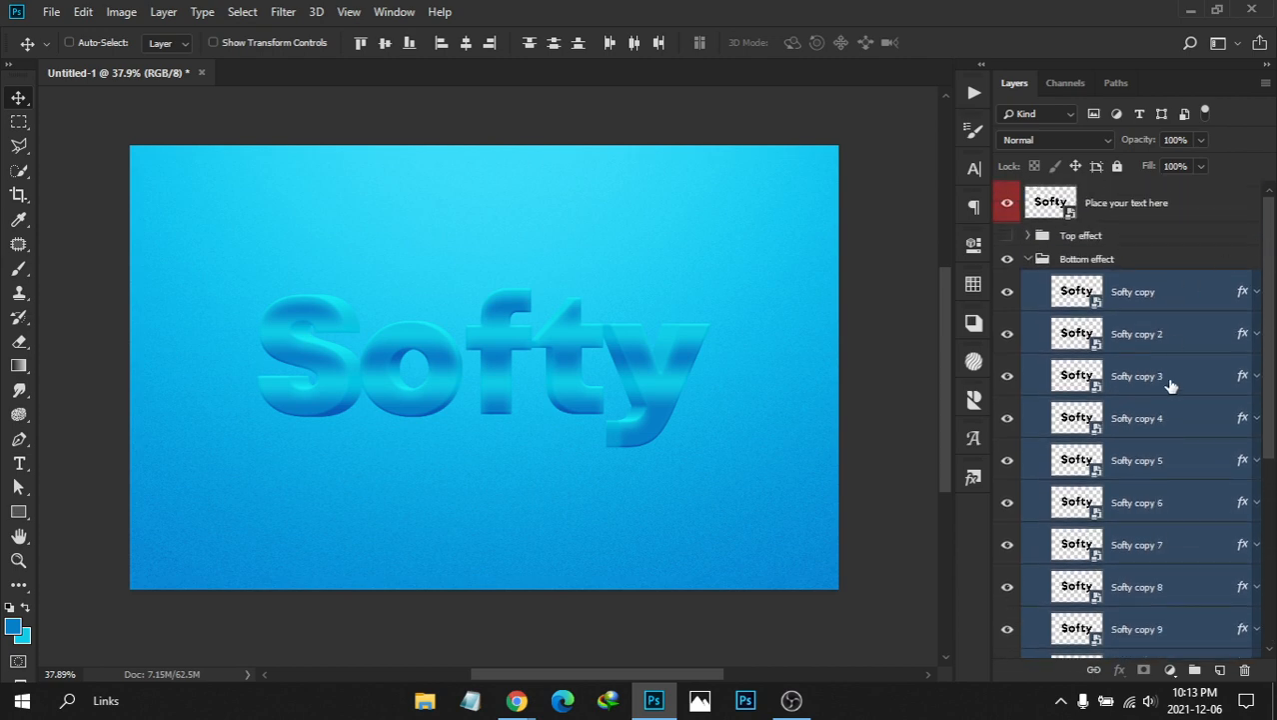
left_click(1028, 258)
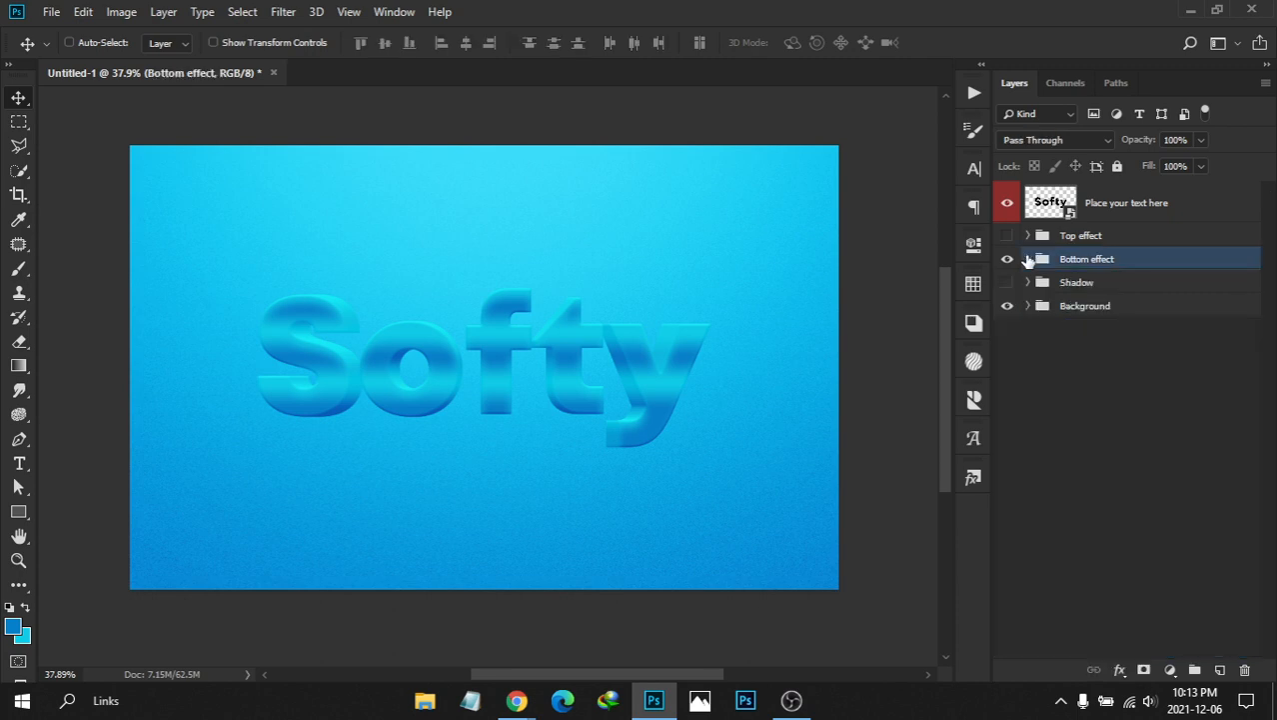
left_click(1007, 235)
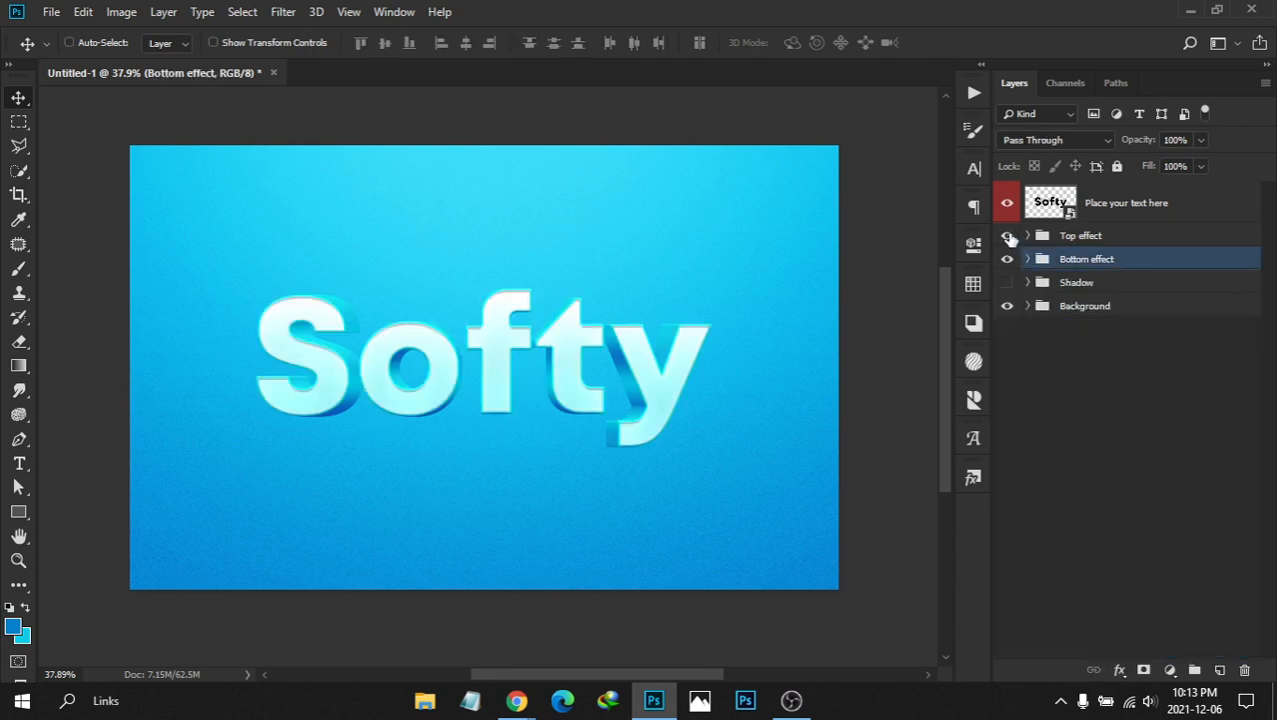
Hide and reshow the Top effect and Bottom effect groups to check them, and make the Shadow group visible
left_click(1019, 236)
left_click(1007, 236)
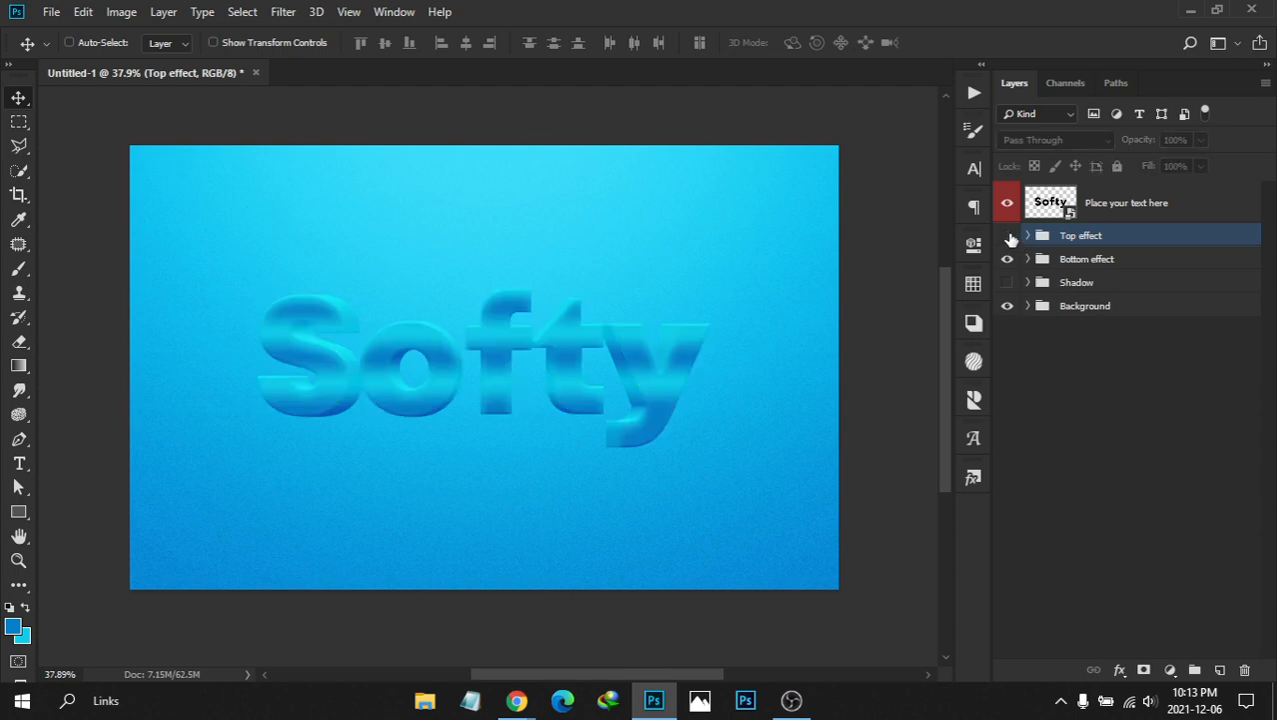
left_click(1008, 259)
left_click(1008, 259)
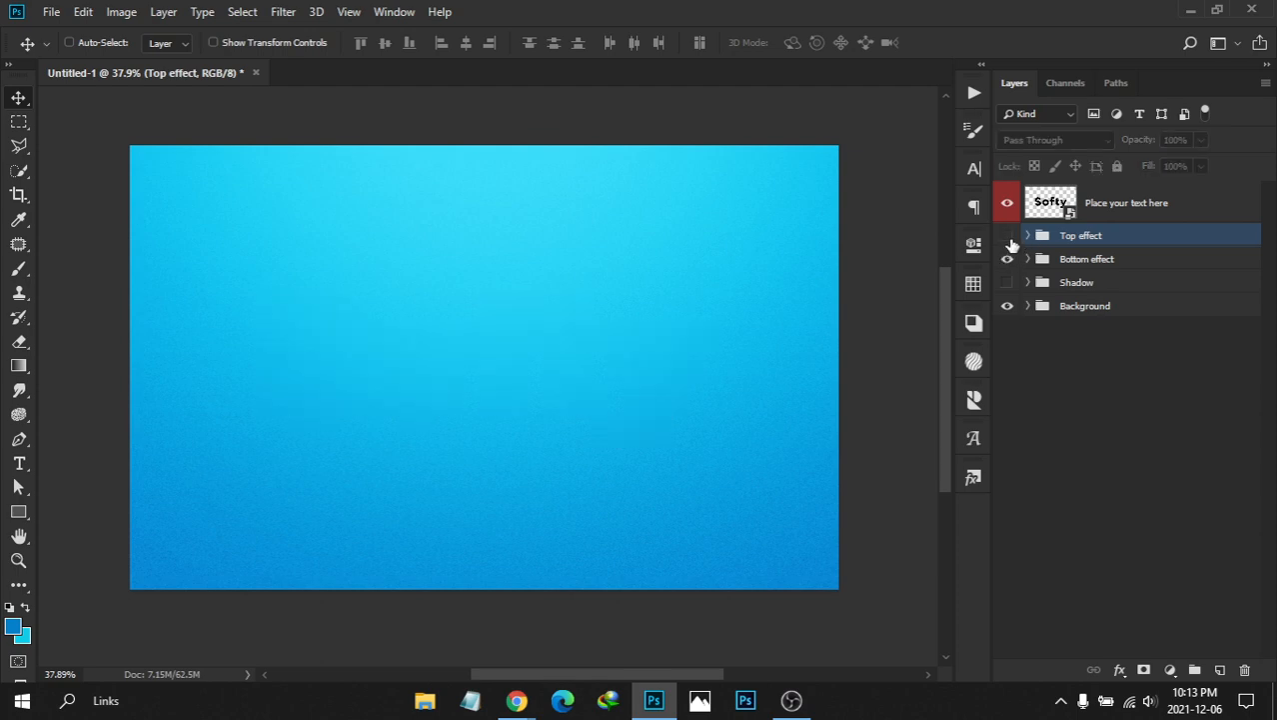
left_click(1007, 236)
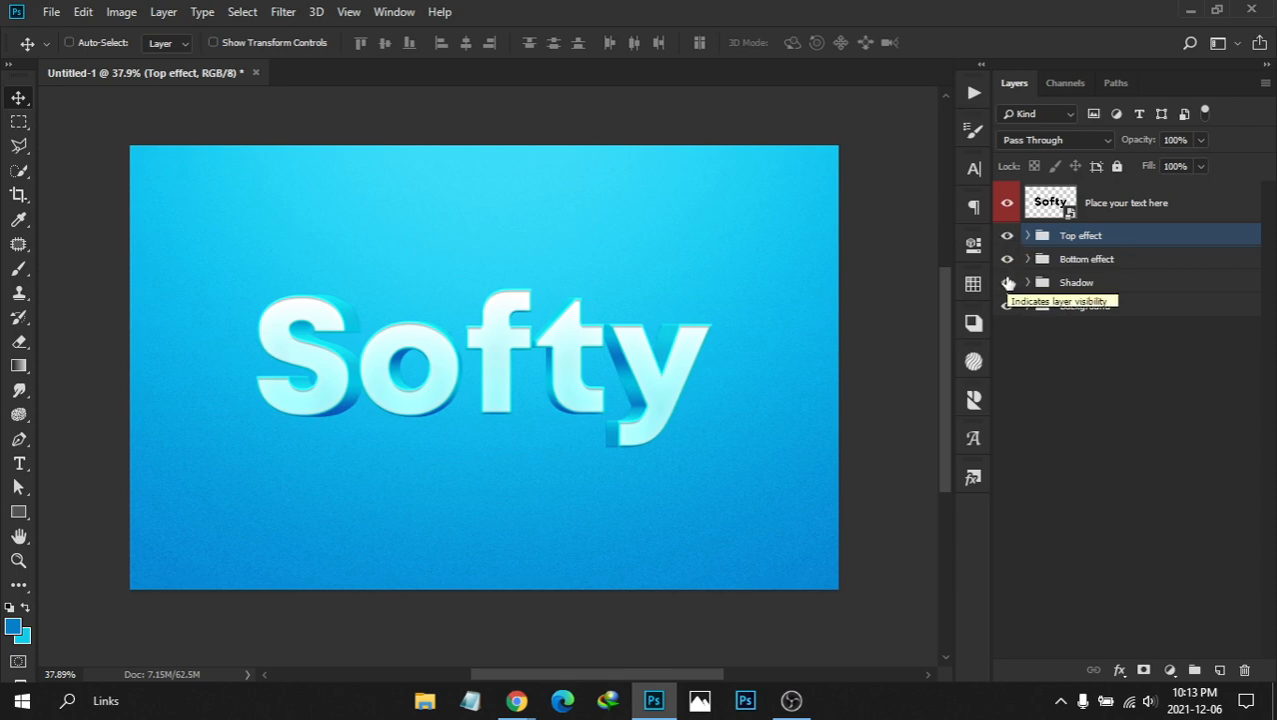
Inspect the Softy lettering up close and compare it with the Shadow group hidden and shown
left_click_drag(335, 315, 434, 348)
left_click_drag(565, 307, 531, 308)
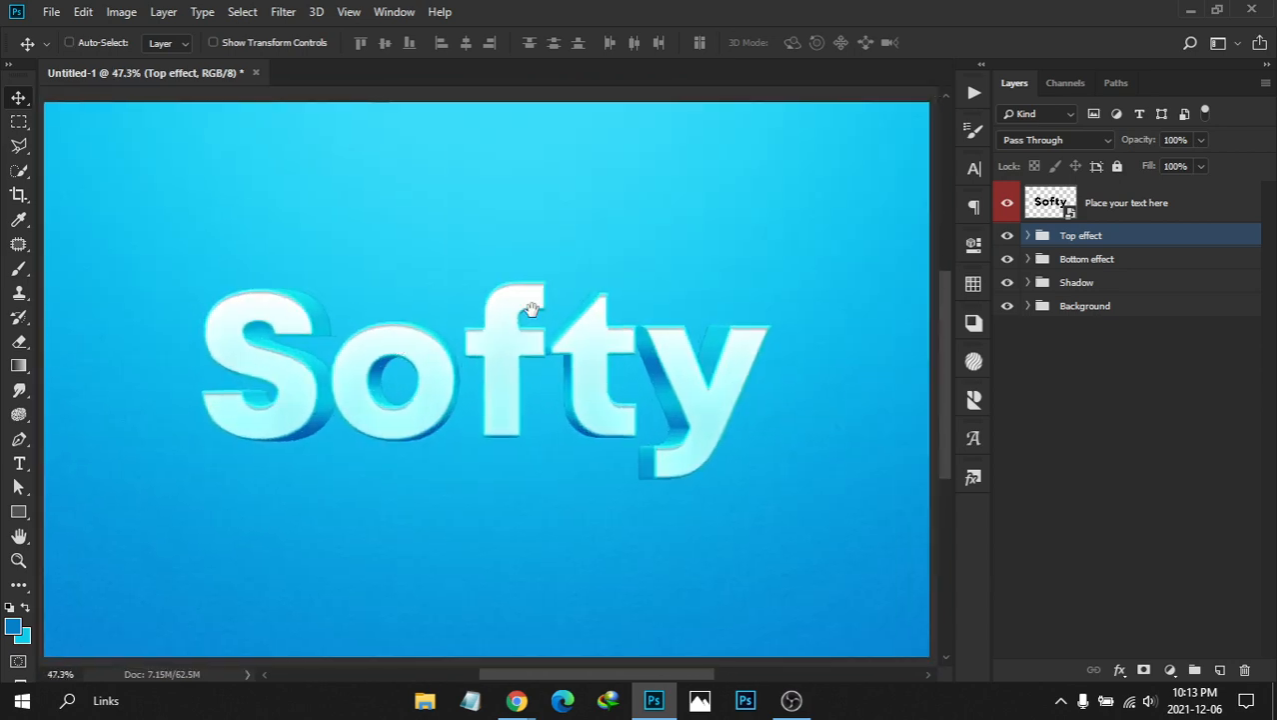
left_click_drag(324, 299, 395, 328)
left_click_drag(574, 316, 551, 318)
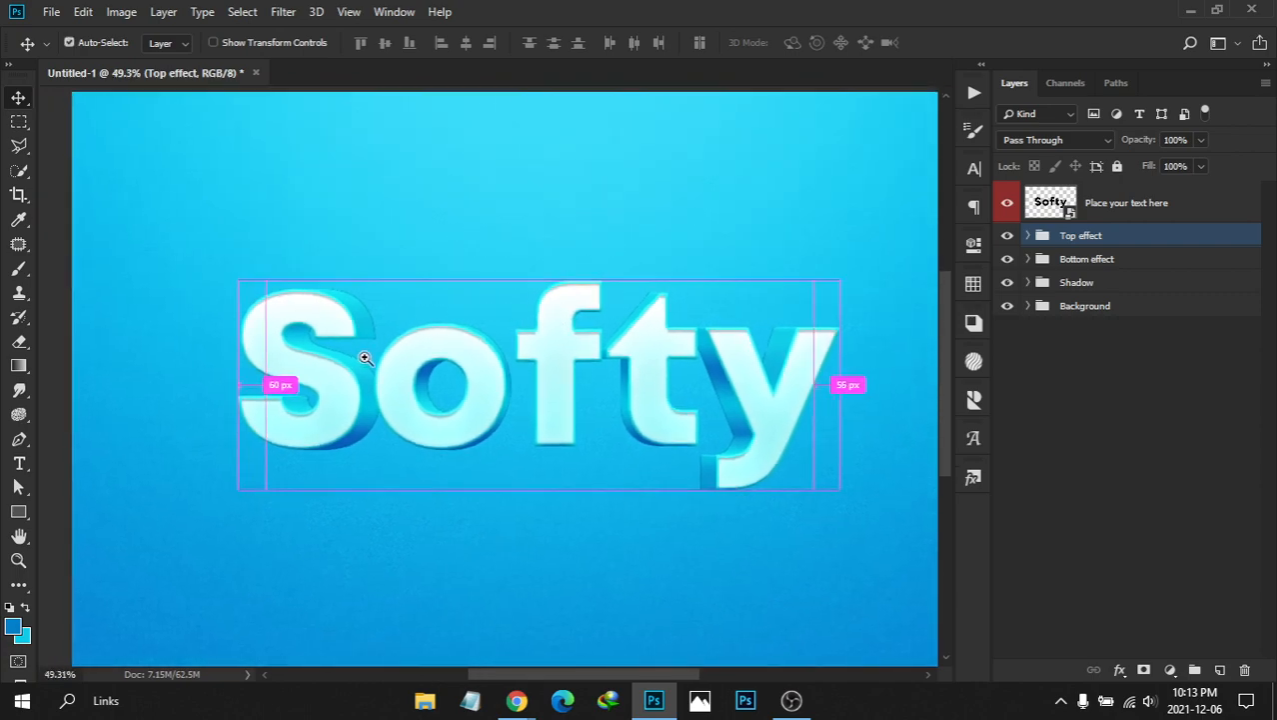
left_click_drag(361, 356, 382, 354)
left_click_drag(482, 344, 448, 326)
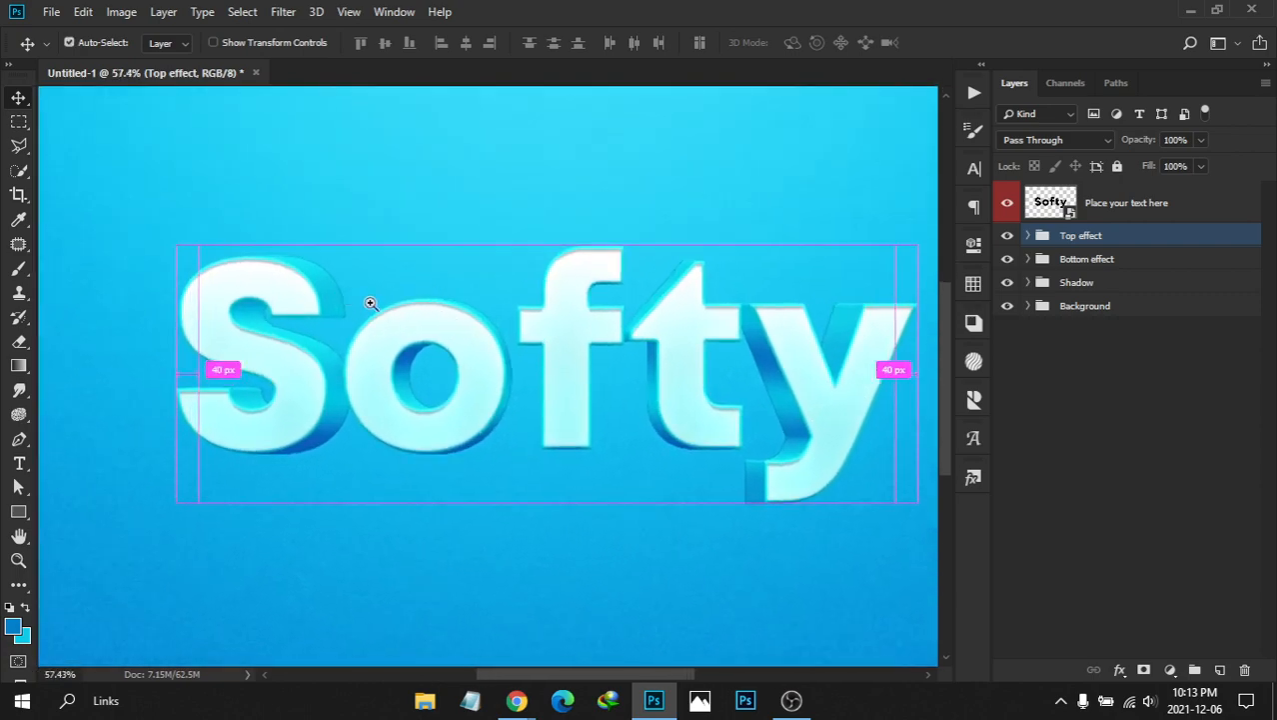
mouse_move(370, 300)
left_mouse_down()
mouse_move(448, 321)
mouse_move(388, 320)
mouse_move(410, 318)
mouse_move(370, 279)
left_mouse_up()
left_click(1117, 281)
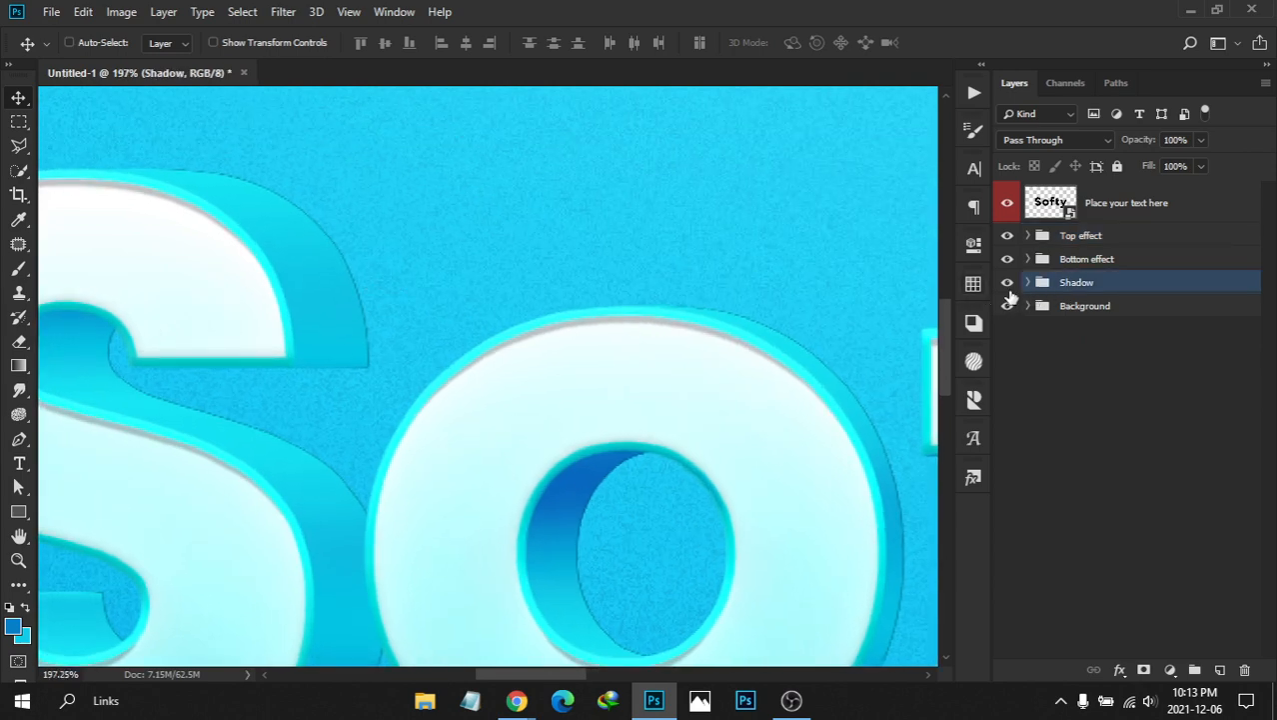
left_click(1006, 286)
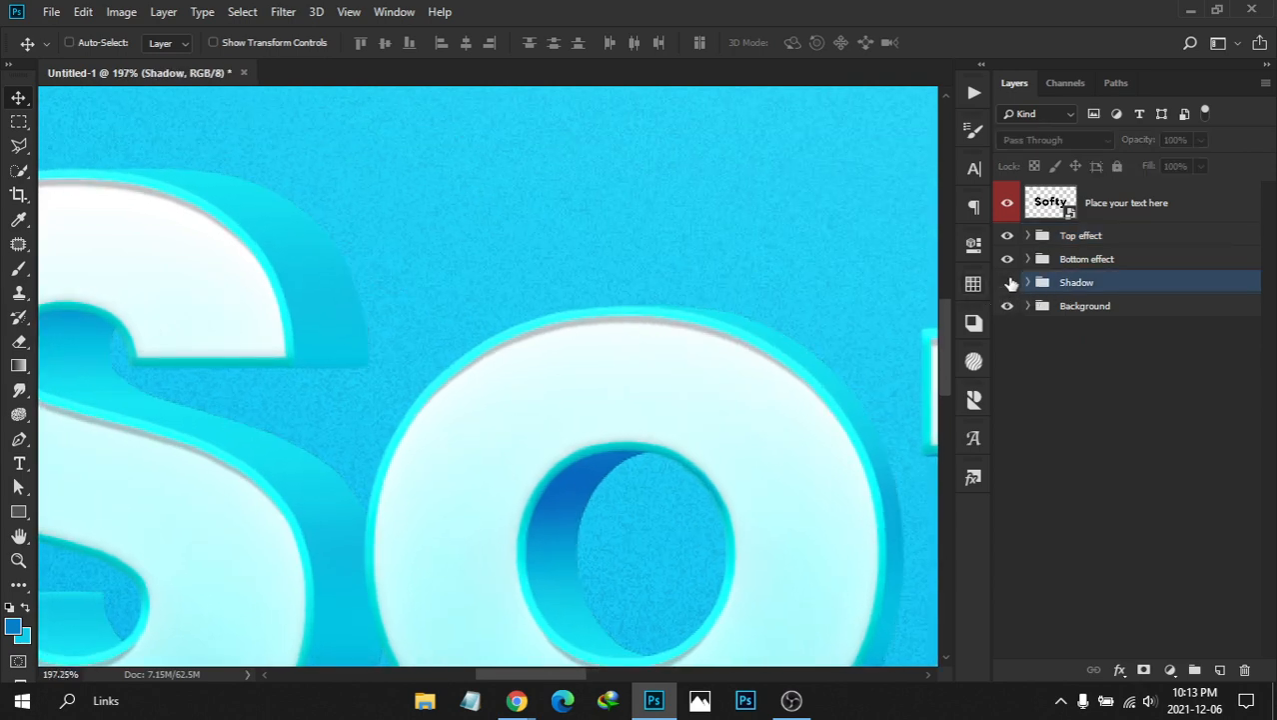
left_click(1008, 282)
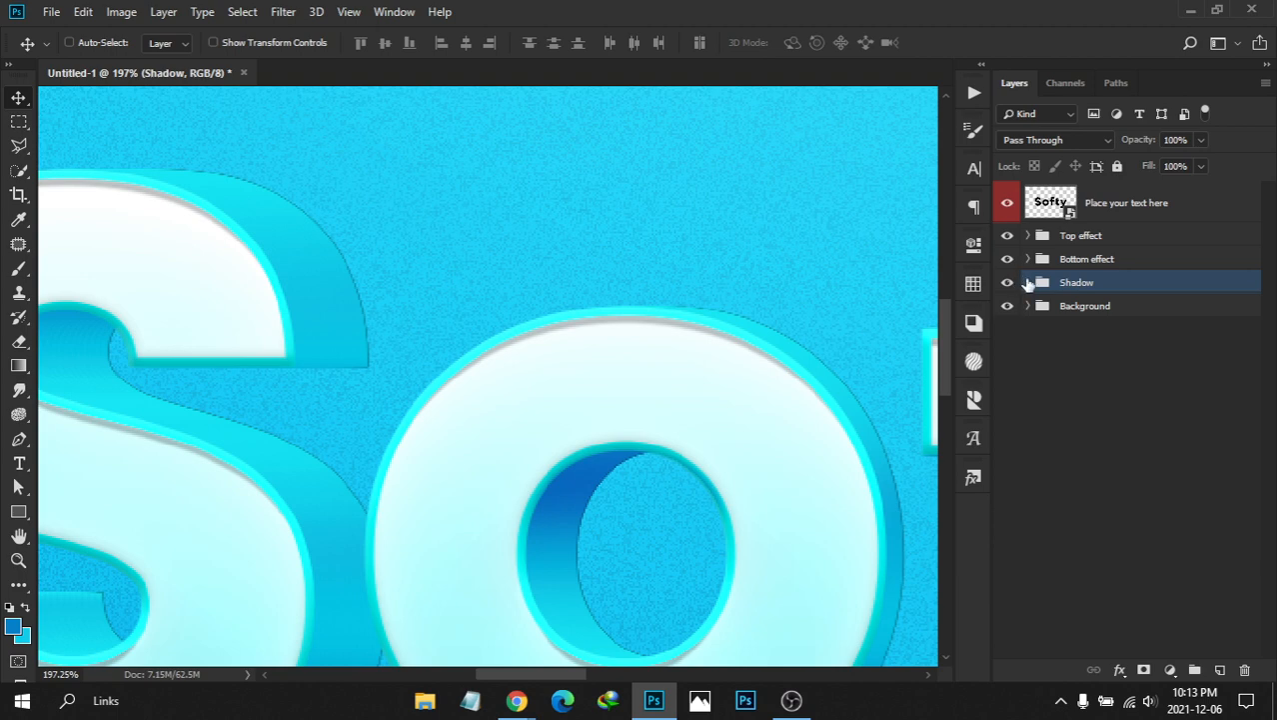
Set the fill of the Softy copy 17 layer inside the Shadow group to 0%
key("ctrl")
scroll(556, 331, "down", 5)
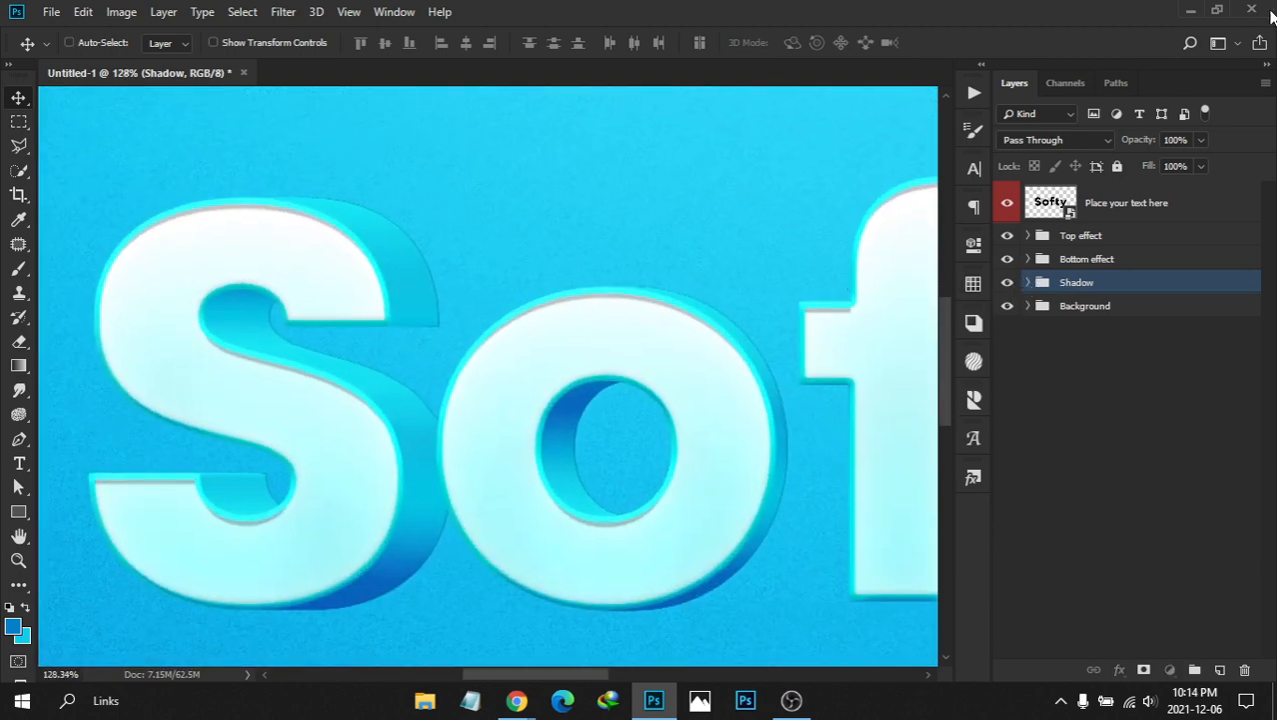
left_click(1027, 283)
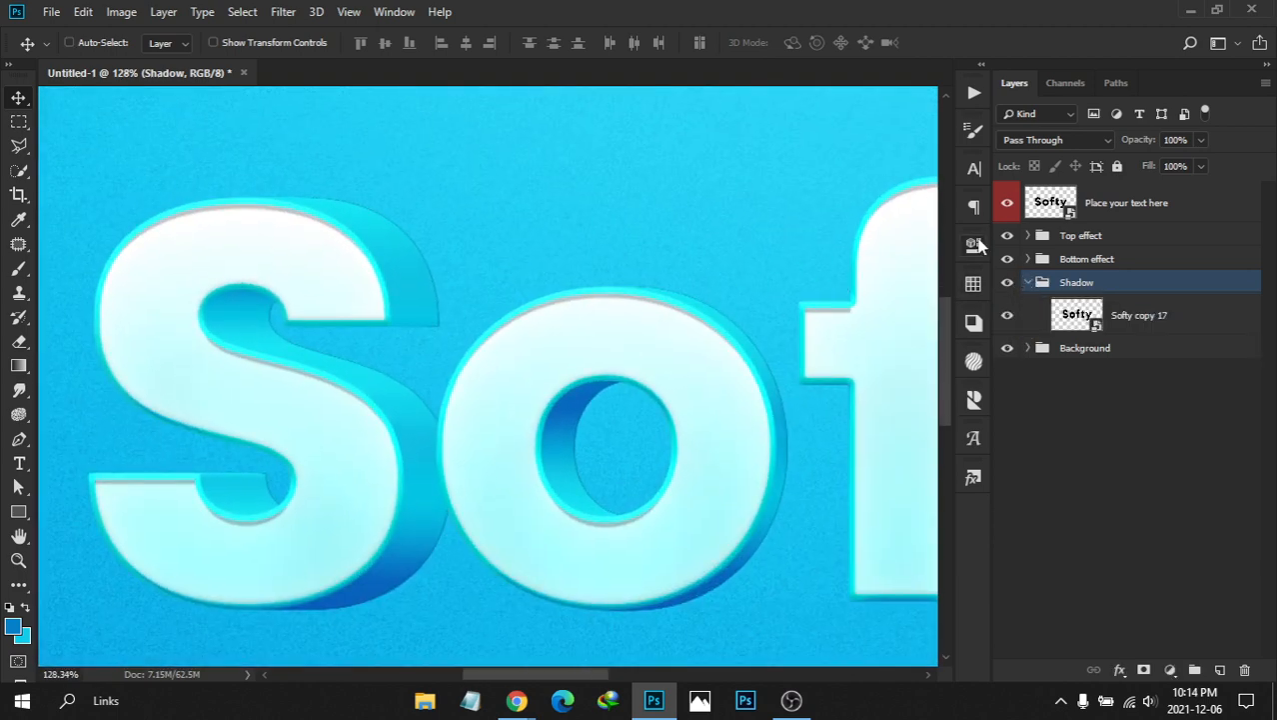
left_click(1213, 309)
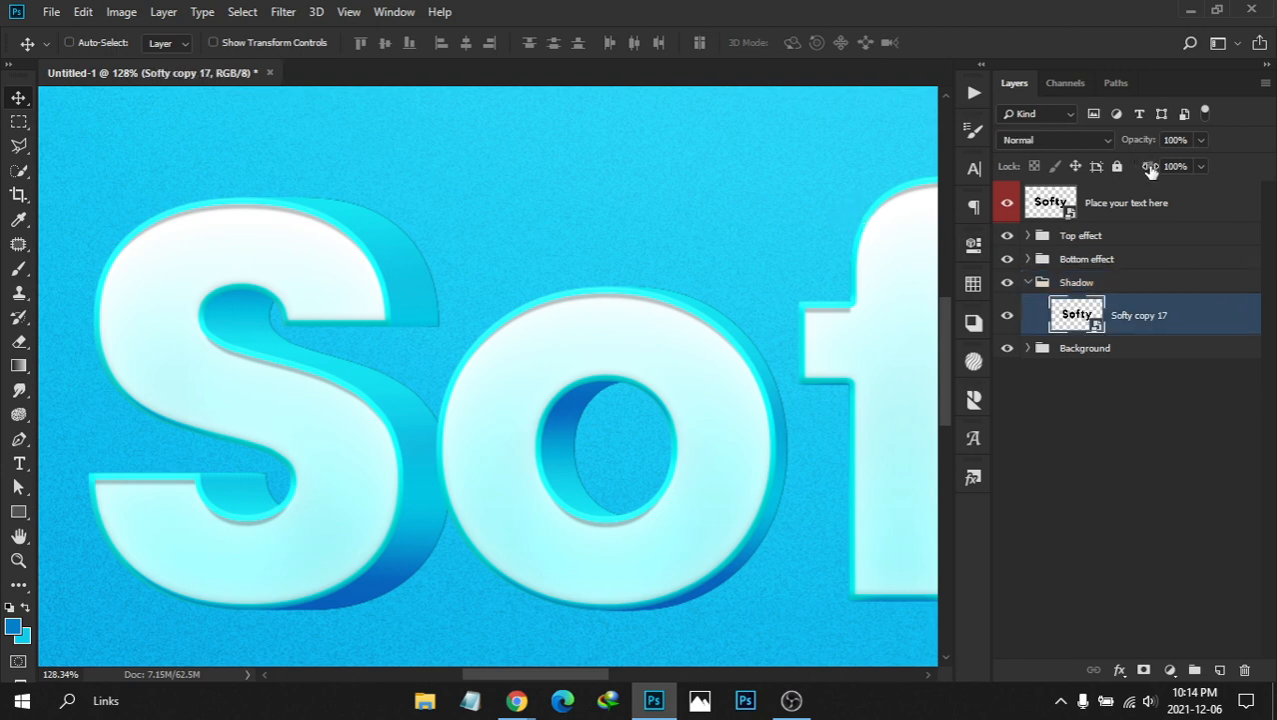
left_click(1137, 210)
left_click(1154, 309)
left_click_drag(1147, 171, 690, 171)
left_click(1171, 166)
type("100")
key("Return")
left_click_drag(1147, 167, 805, 172)
Examine the Softy lettering's edges and depth against the blue background at several zoom levels
scroll(437, 244, "down", 6)
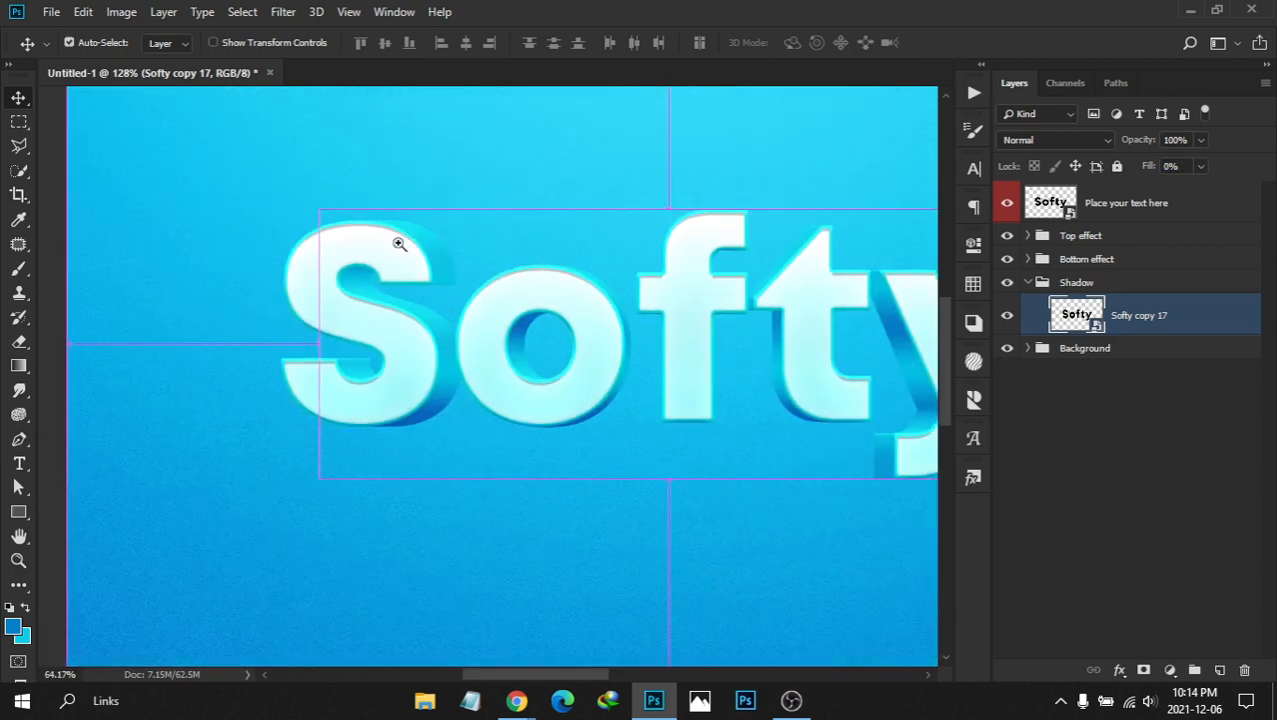
scroll(500, 274, "up", 3)
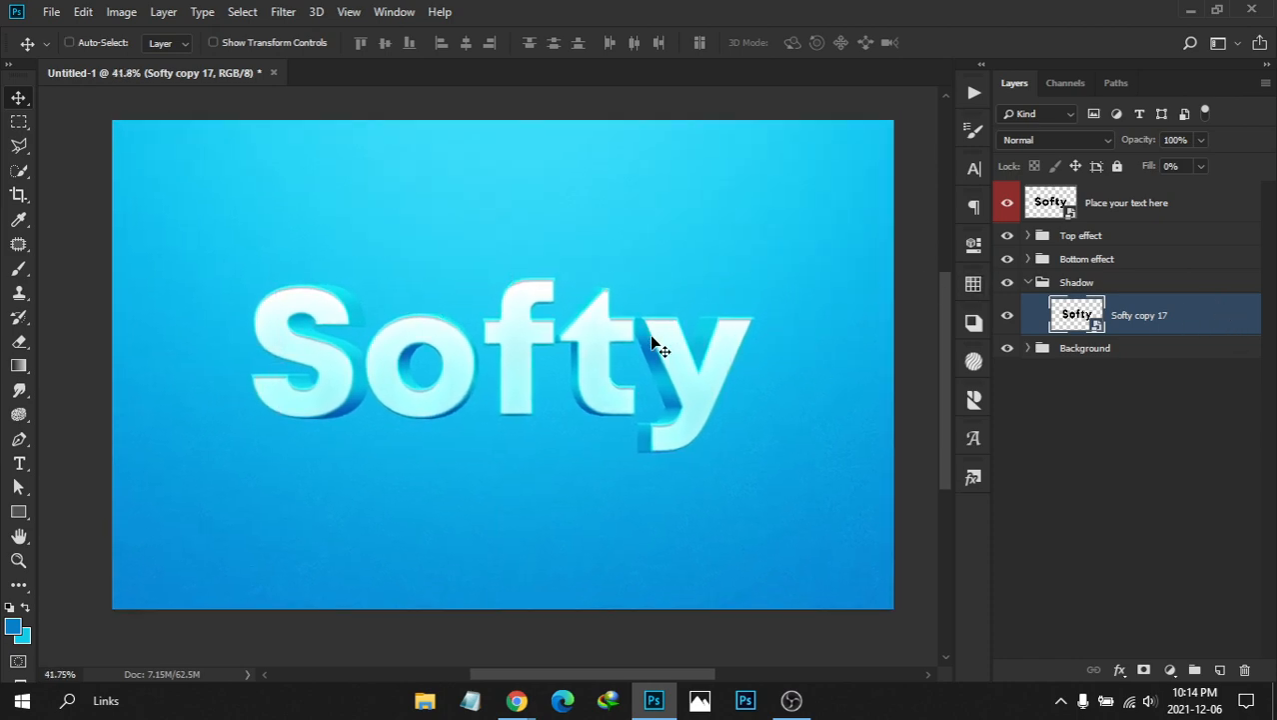
scroll(480, 374, "down", 2)
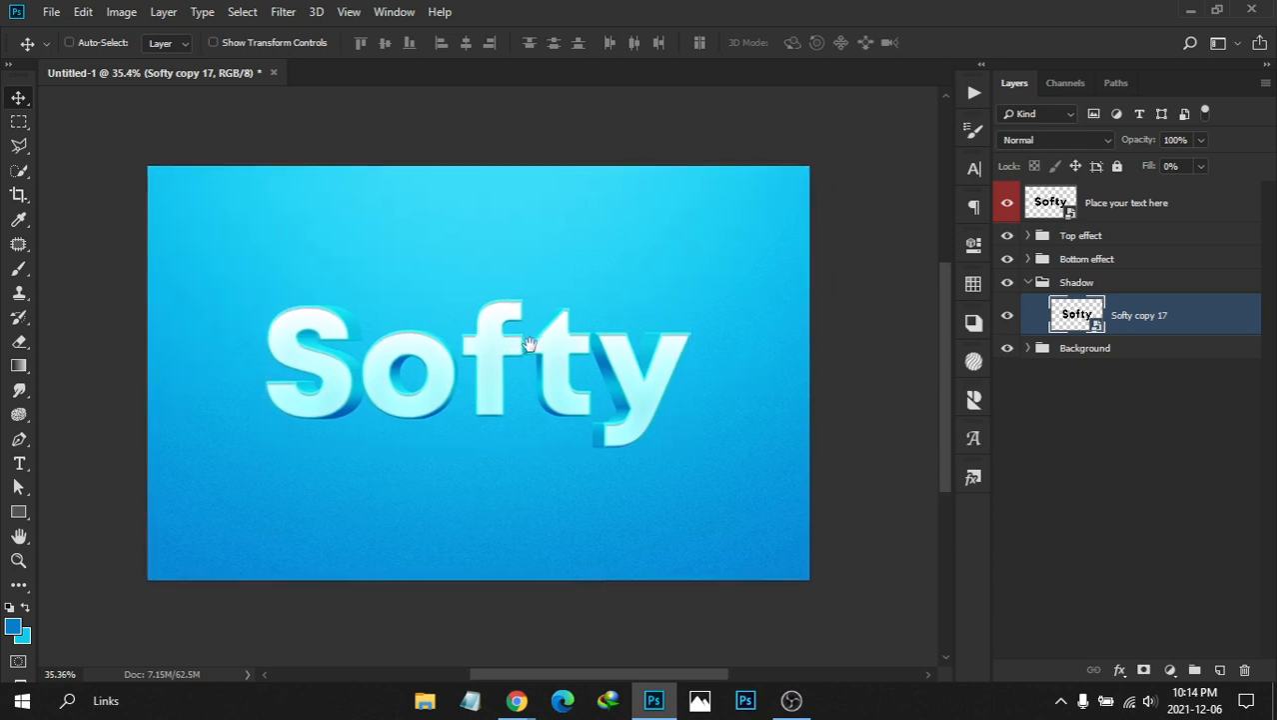
scroll(529, 343, "up", 2)
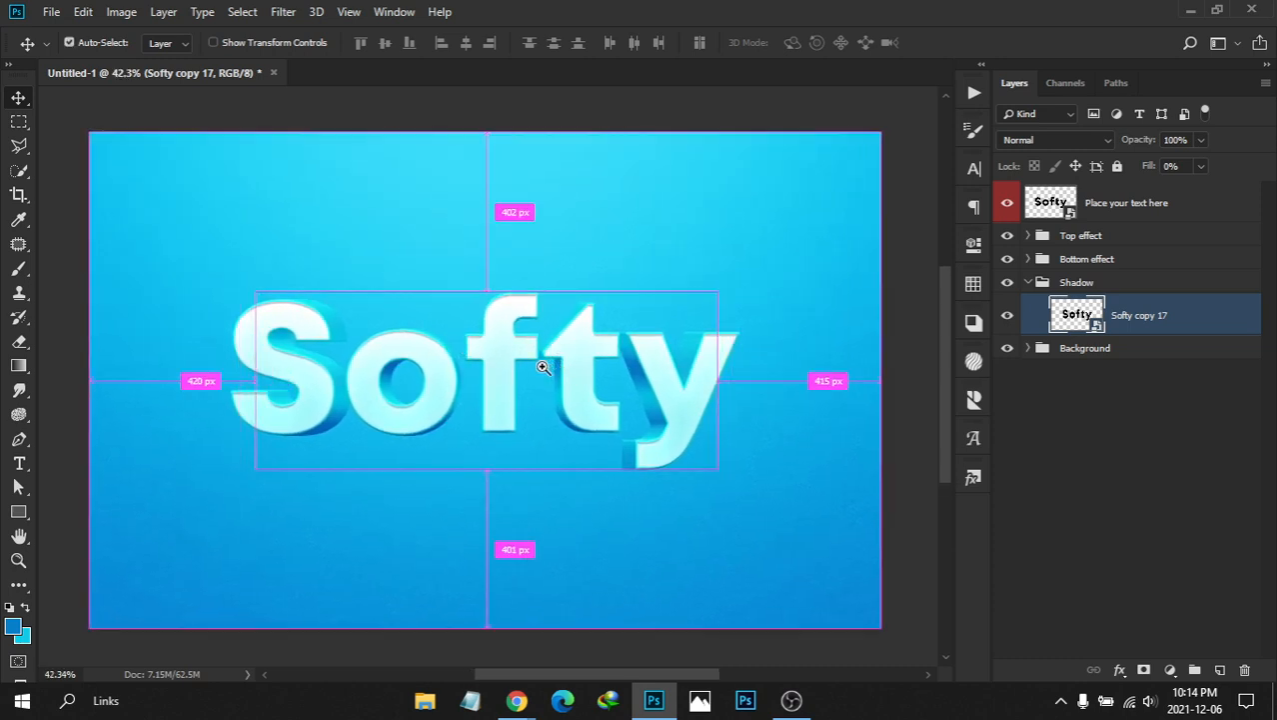
scroll(540, 366, "down", 1)
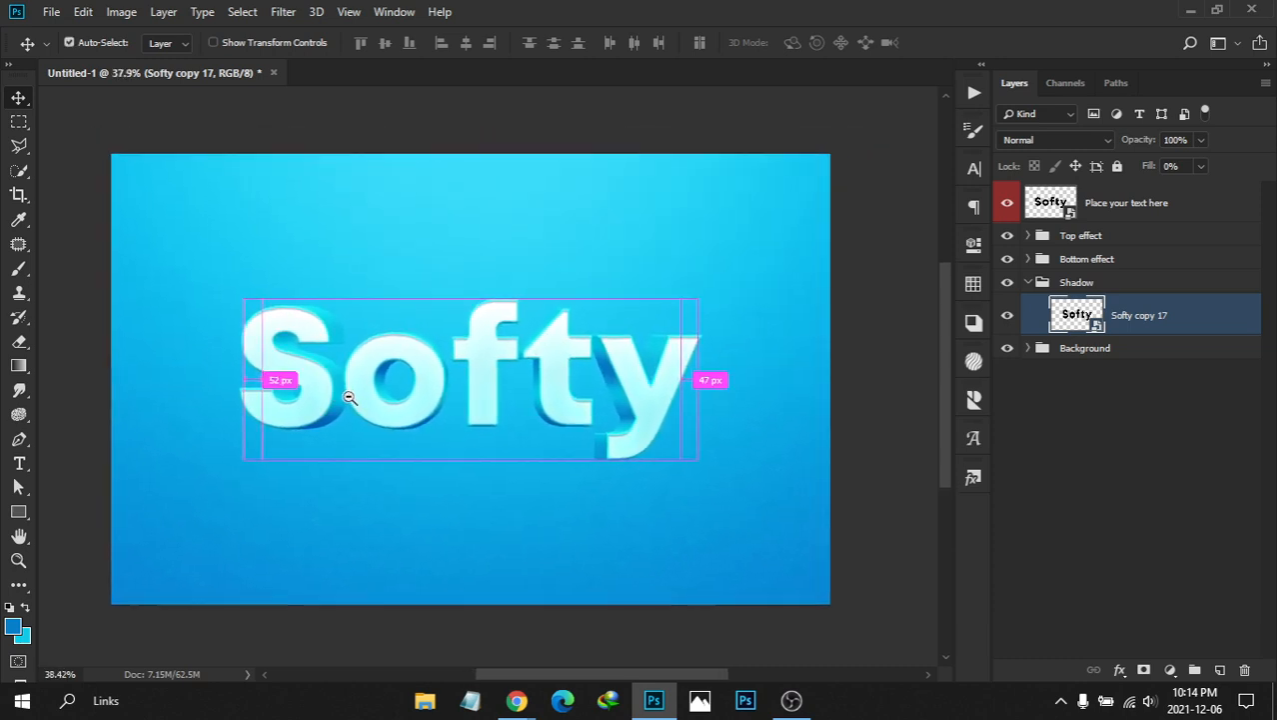
scroll(343, 398, "down", 1)
scroll(345, 399, "up", 1)
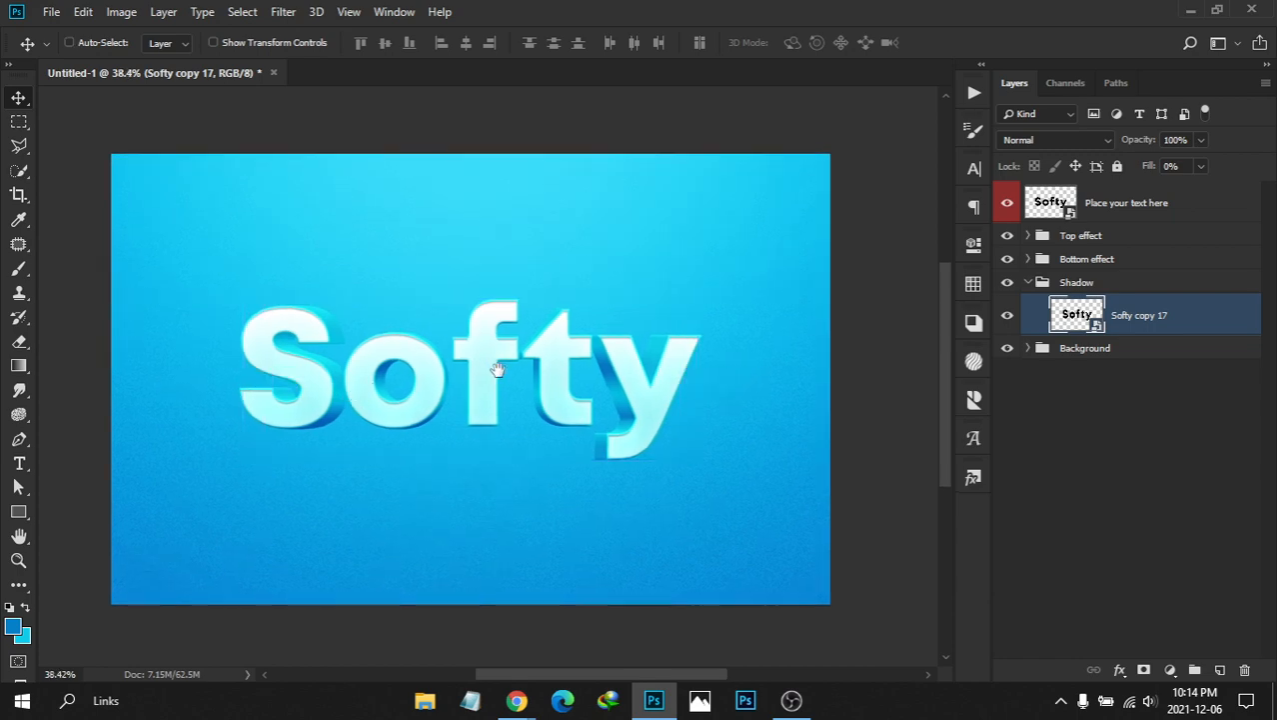
scroll(414, 357, "up", 1)
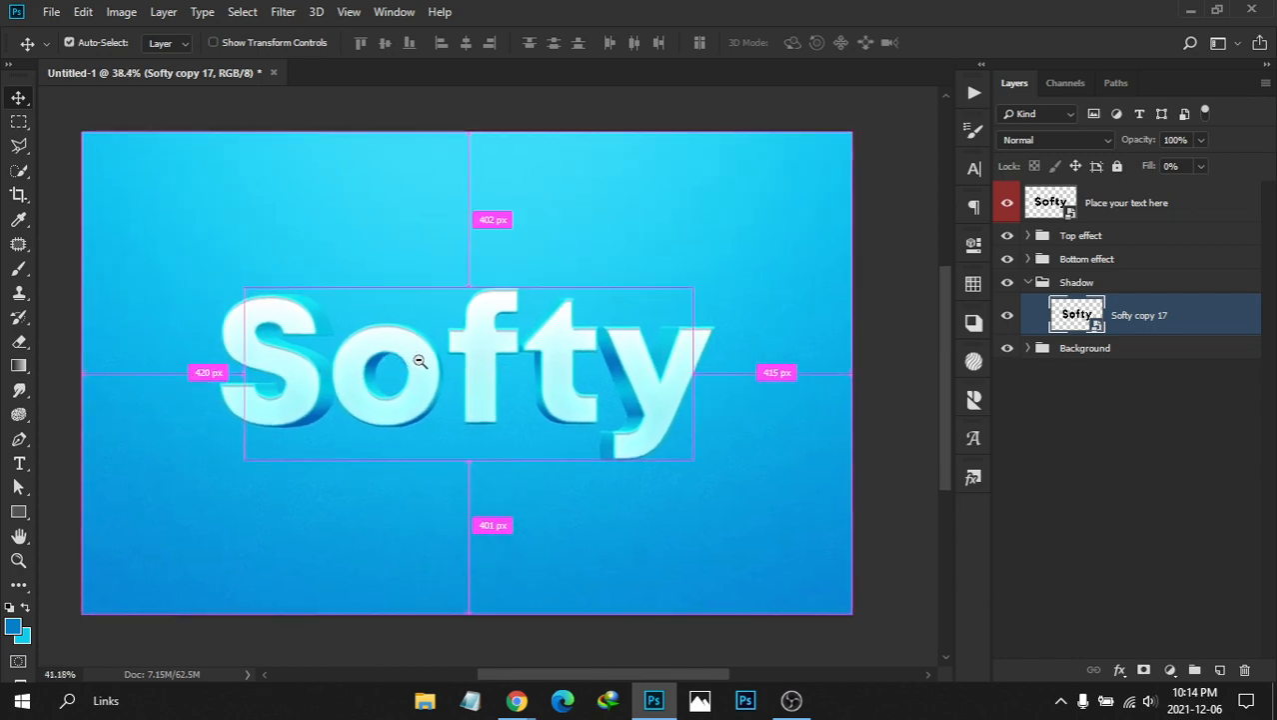
left_click_drag(420, 361, 417, 361)
left_click_drag(595, 366, 604, 362)
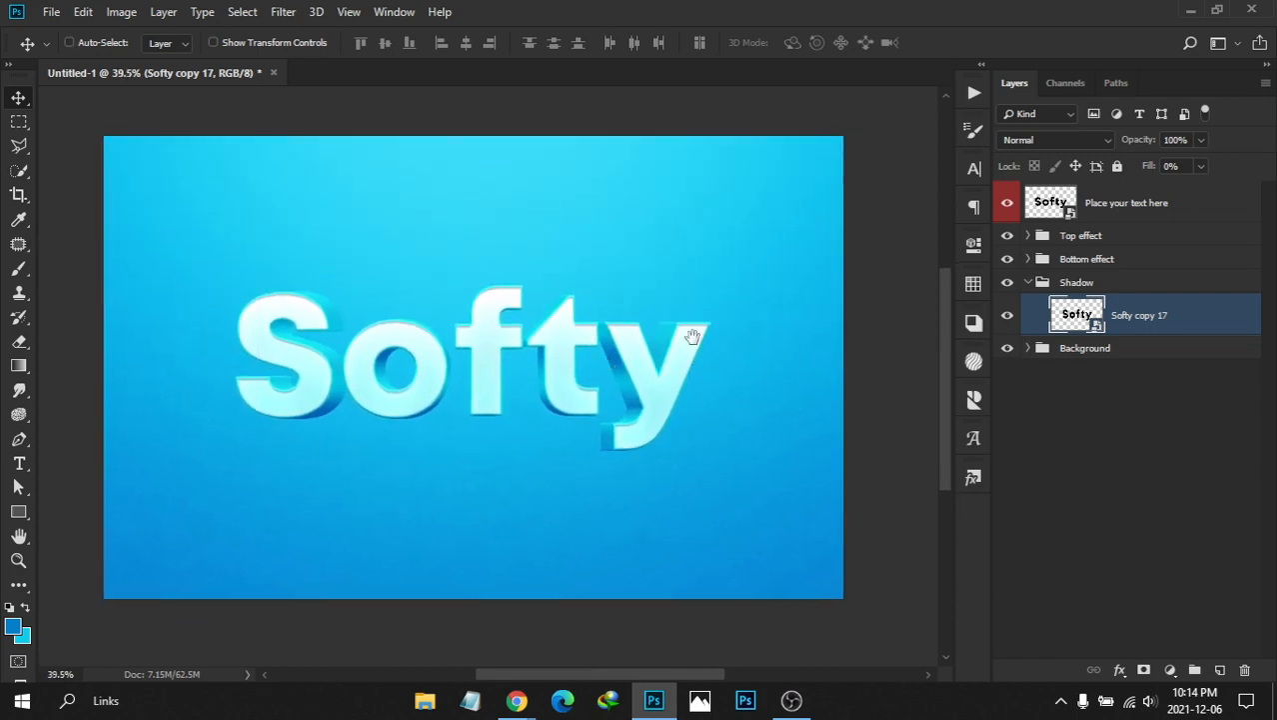
double_click(1201, 319)
left_click_drag(628, 110, 787, 63)
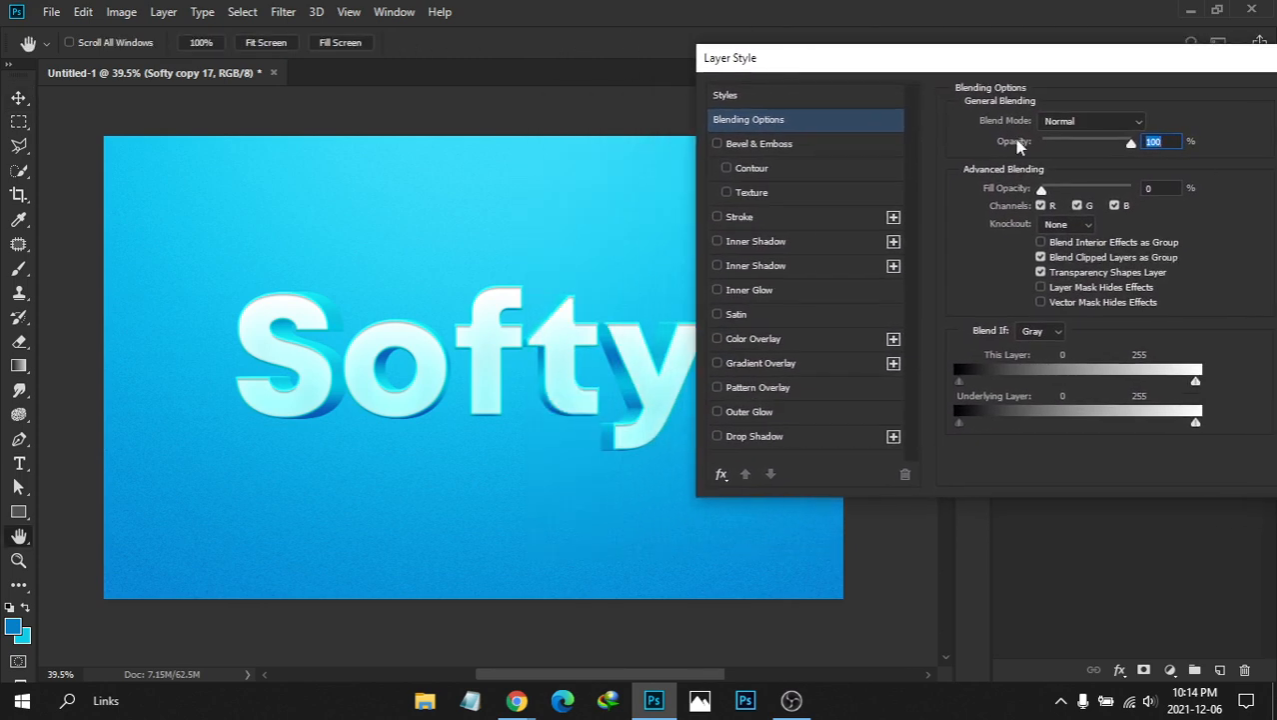
left_click_drag(1167, 72, 906, 69)
left_click(1119, 128)
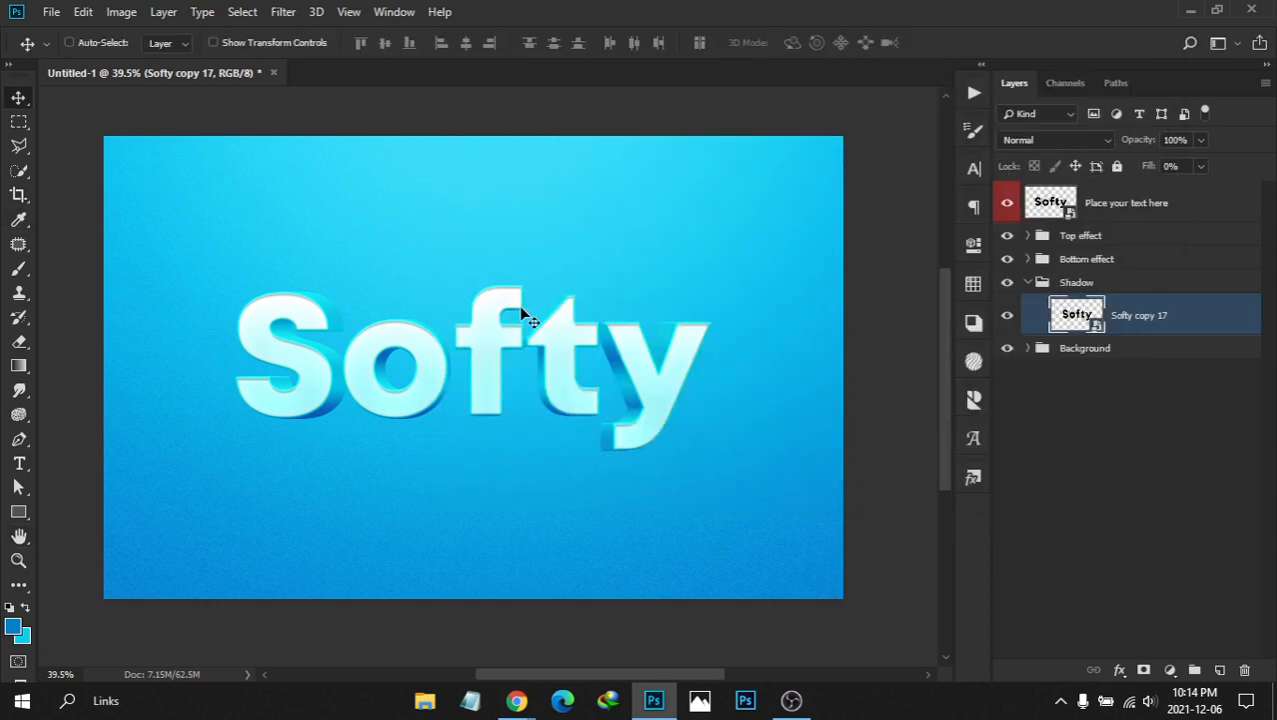
Add a Drop Shadow effect to the Softy copy 17 layer through its layer style settings
key("ctrl")
mouse_move(353, 328)
left_mouse_down()
mouse_move(382, 337)
mouse_move(356, 333)
left_mouse_up()
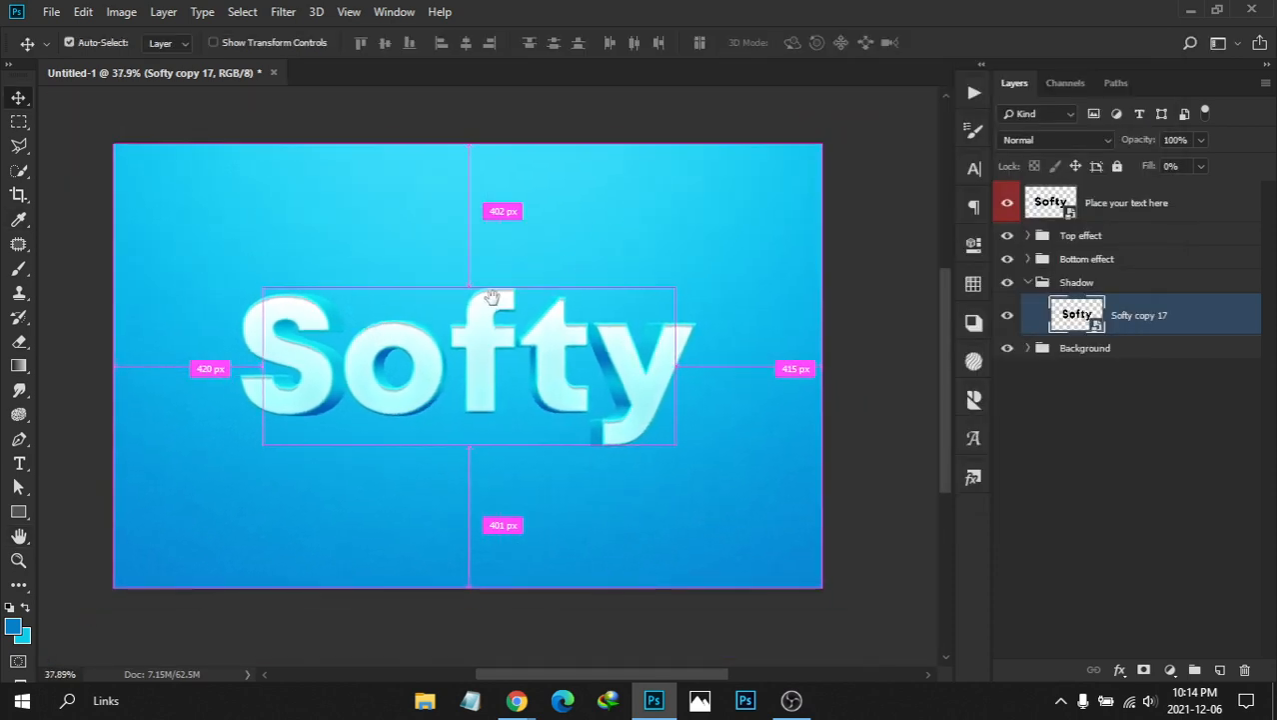
left_click_drag(490, 298, 476, 300)
left_click_drag(375, 289, 384, 294)
left_click_drag(464, 283, 455, 291)
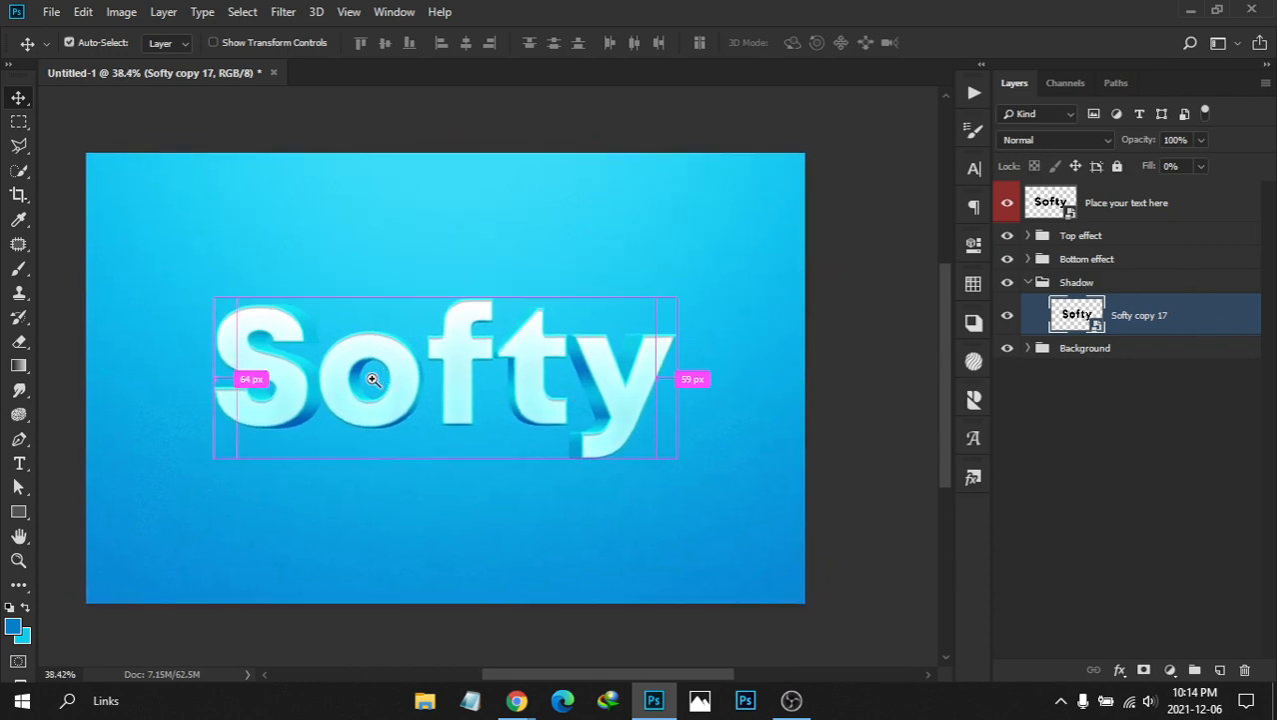
left_click_drag(371, 374, 393, 377)
left_click_drag(468, 366, 488, 370)
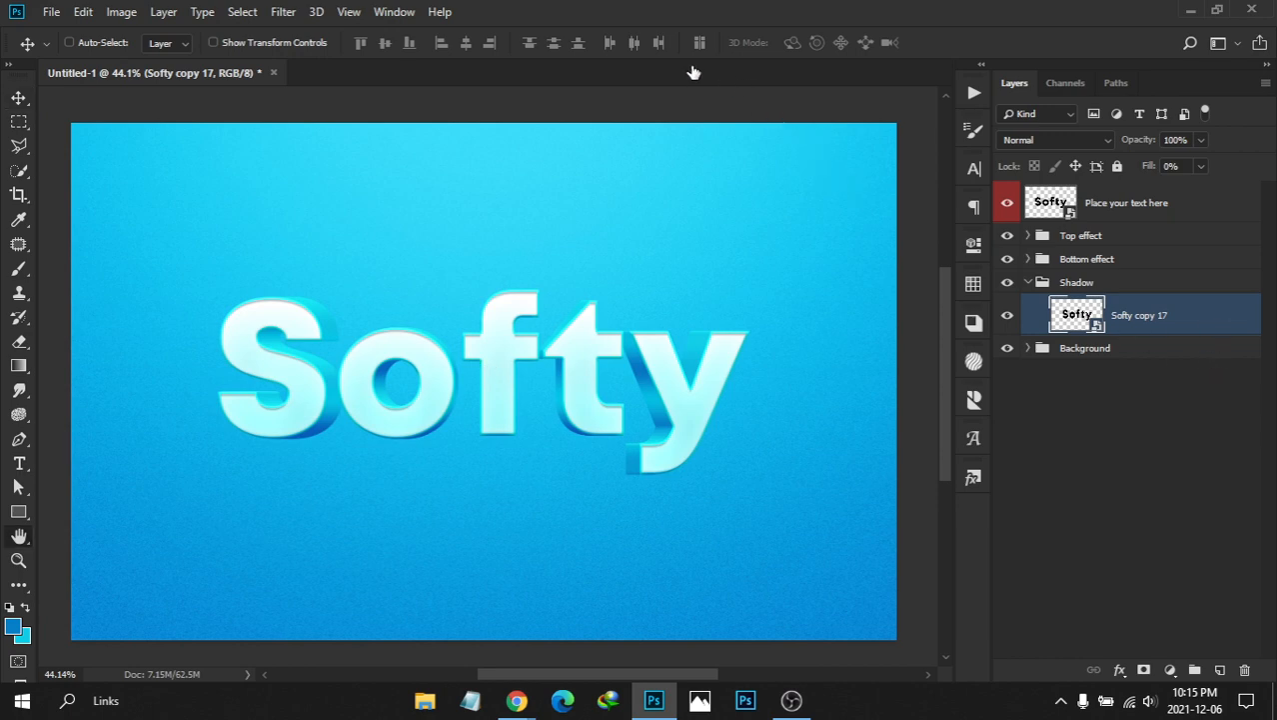
left_click_drag(662, 58, 1006, 44)
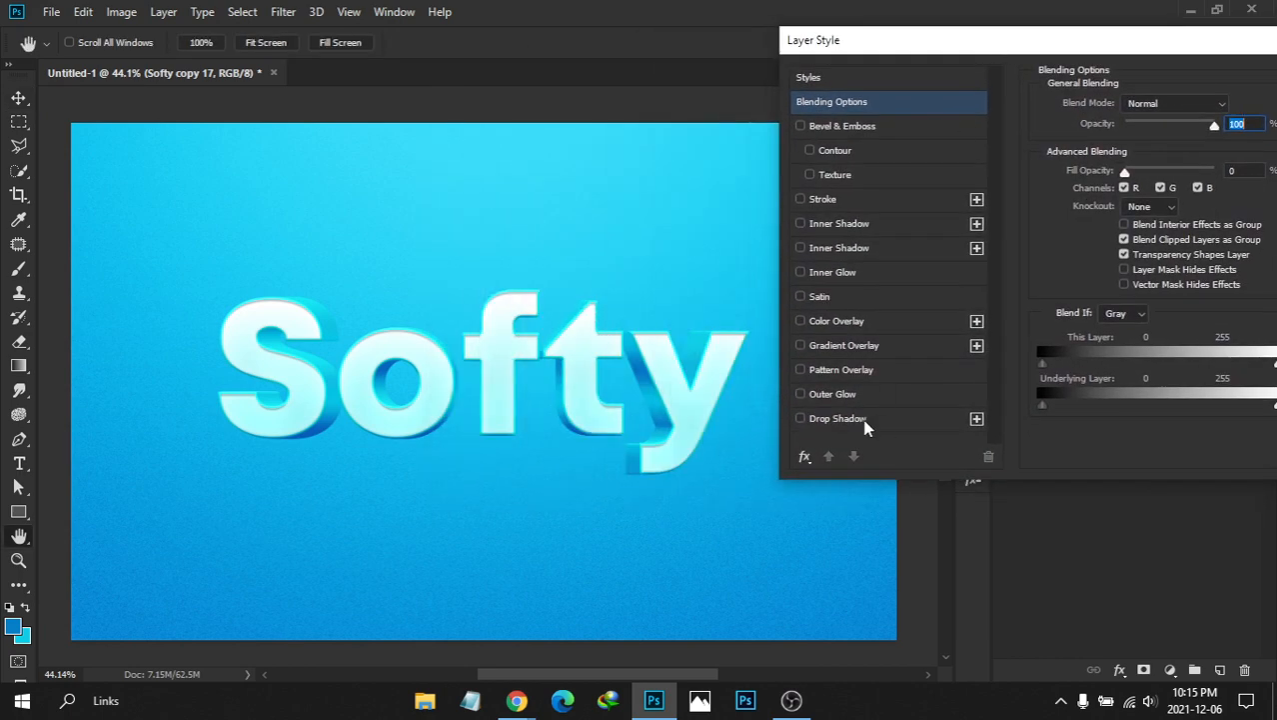
left_click(865, 417)
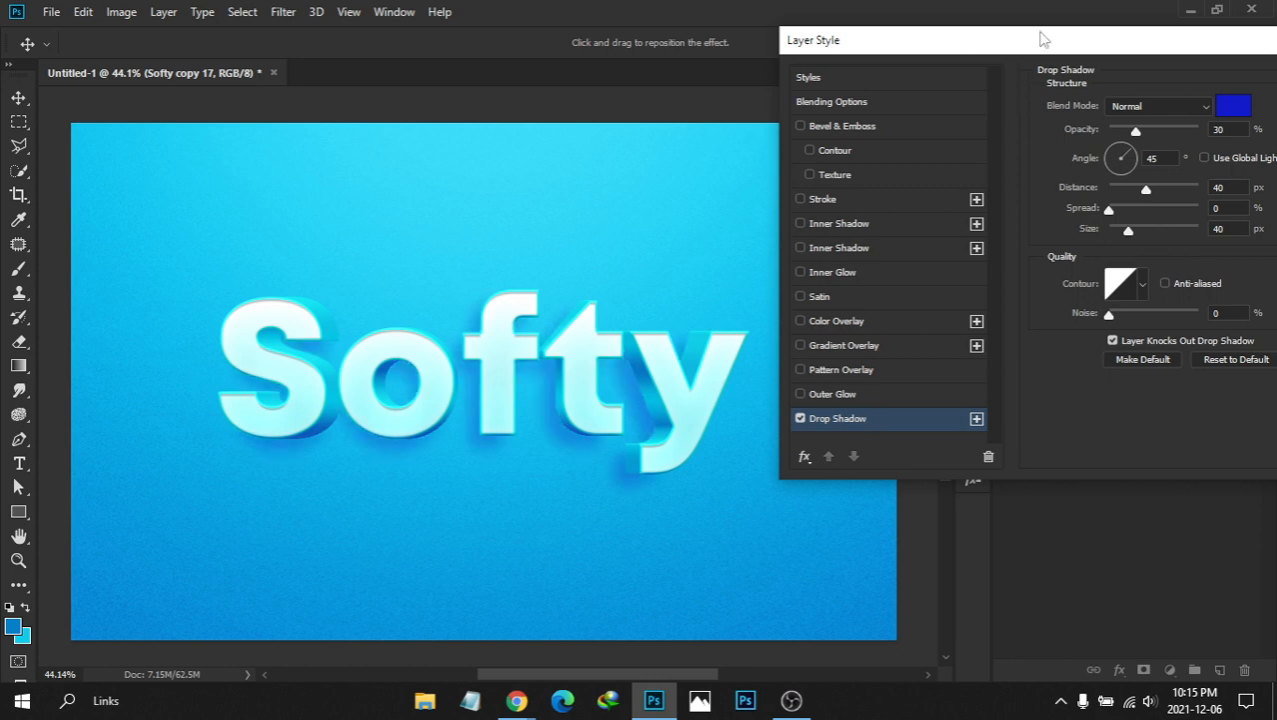
Try the drop shadow at 100% opacity and reset its settings to the defaults
type("100")
left_click_drag(1129, 46, 1014, 53)
left_click(1107, 367)
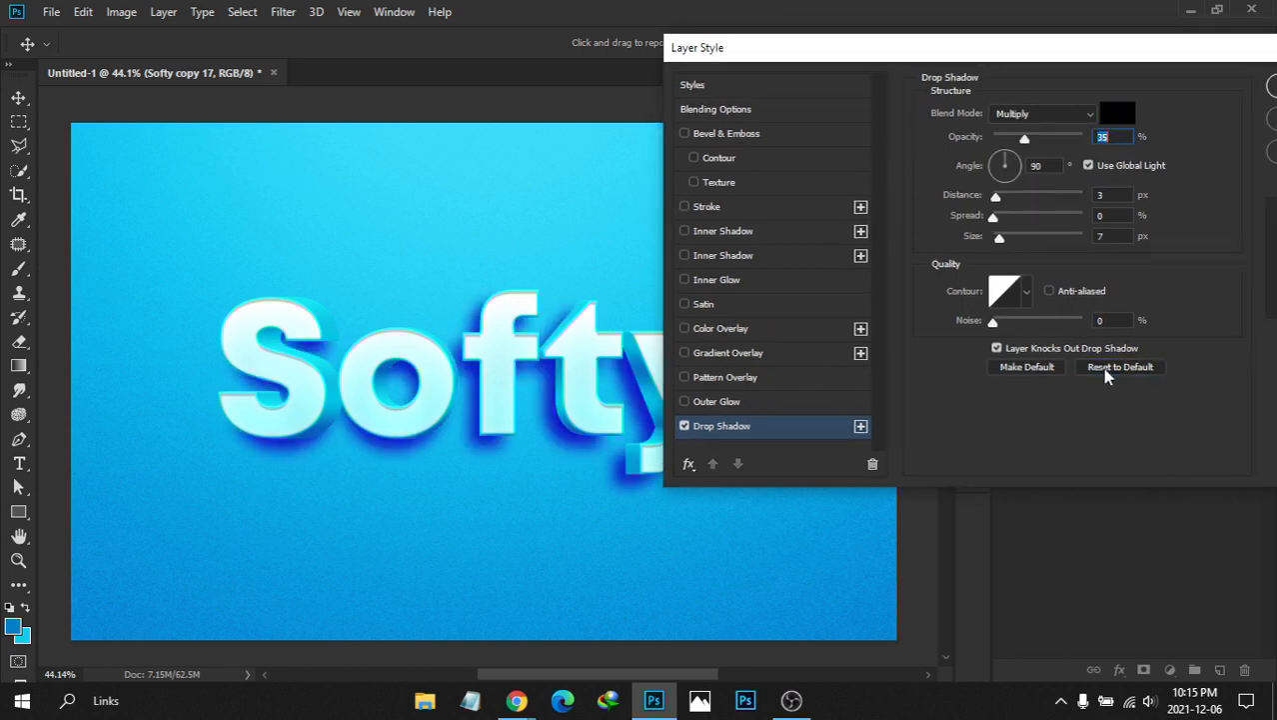
left_click_drag(810, 53, 899, 60)
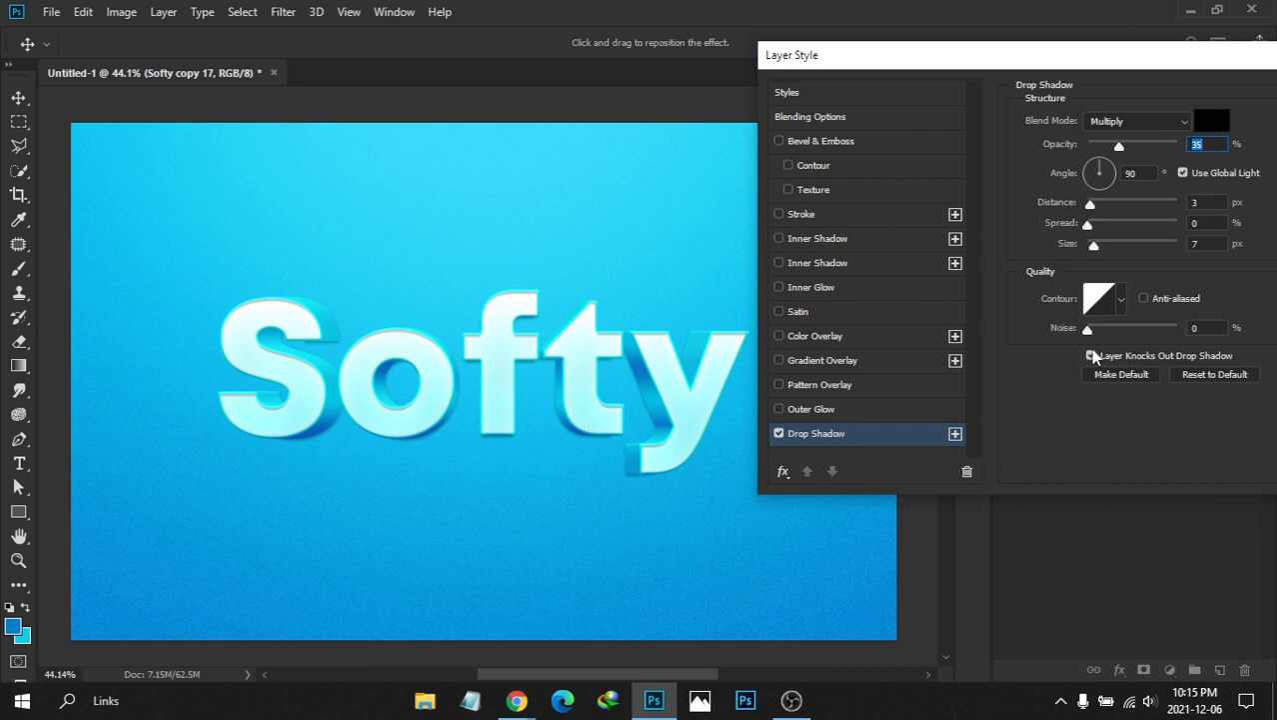
left_click(1090, 356)
left_click_drag(955, 55, 968, 56)
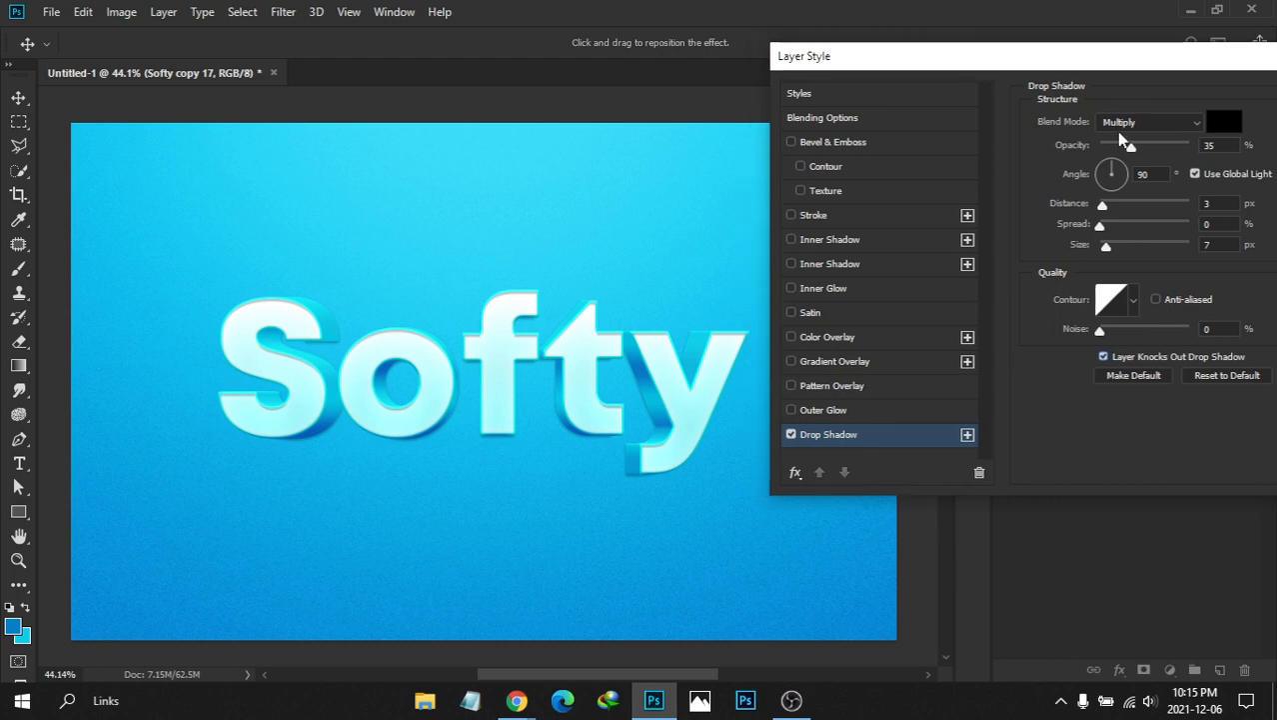
left_click(1137, 123)
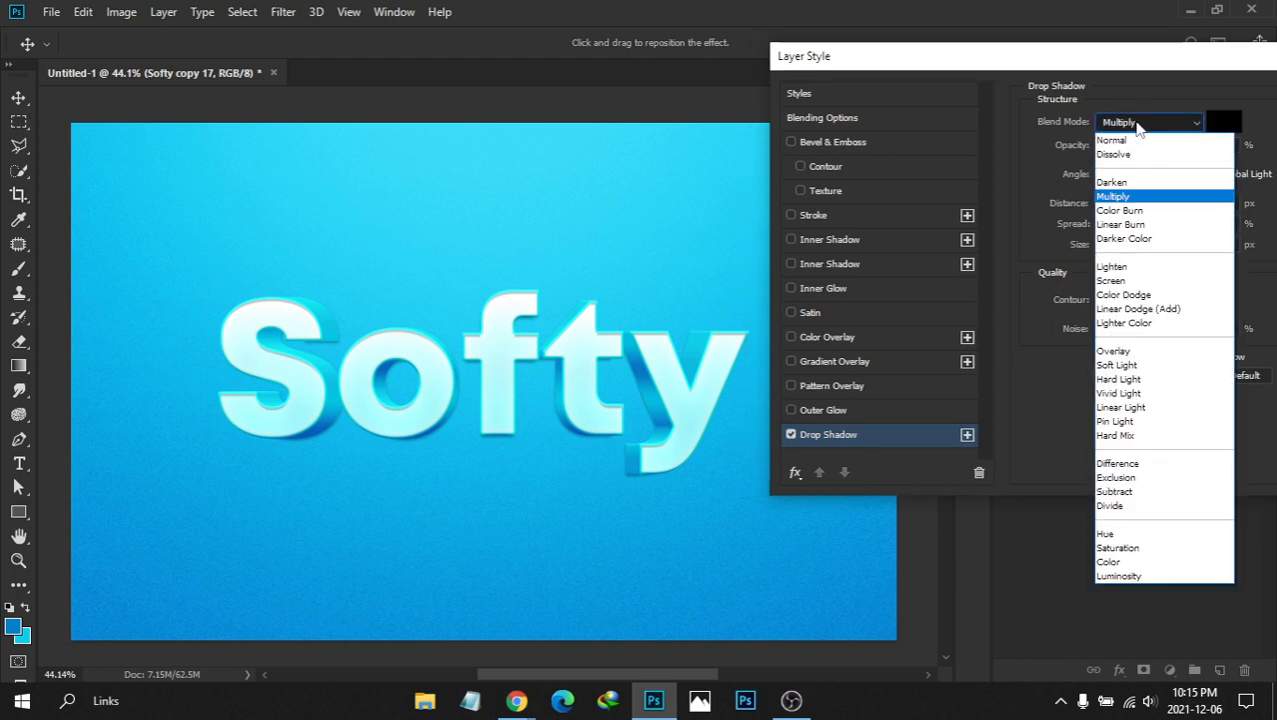
left_click(1135, 121)
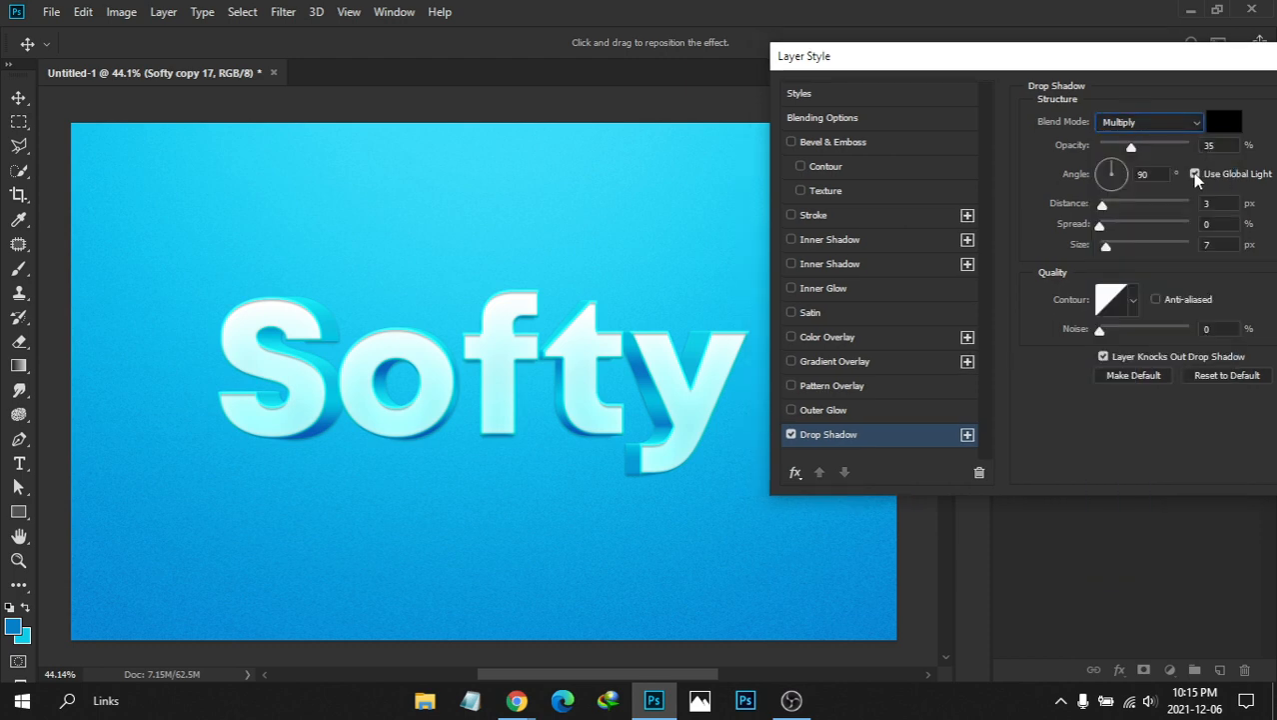
Turn off Use Global Light for the drop shadow and apply the layer style
left_click_drag(1117, 59, 1051, 59)
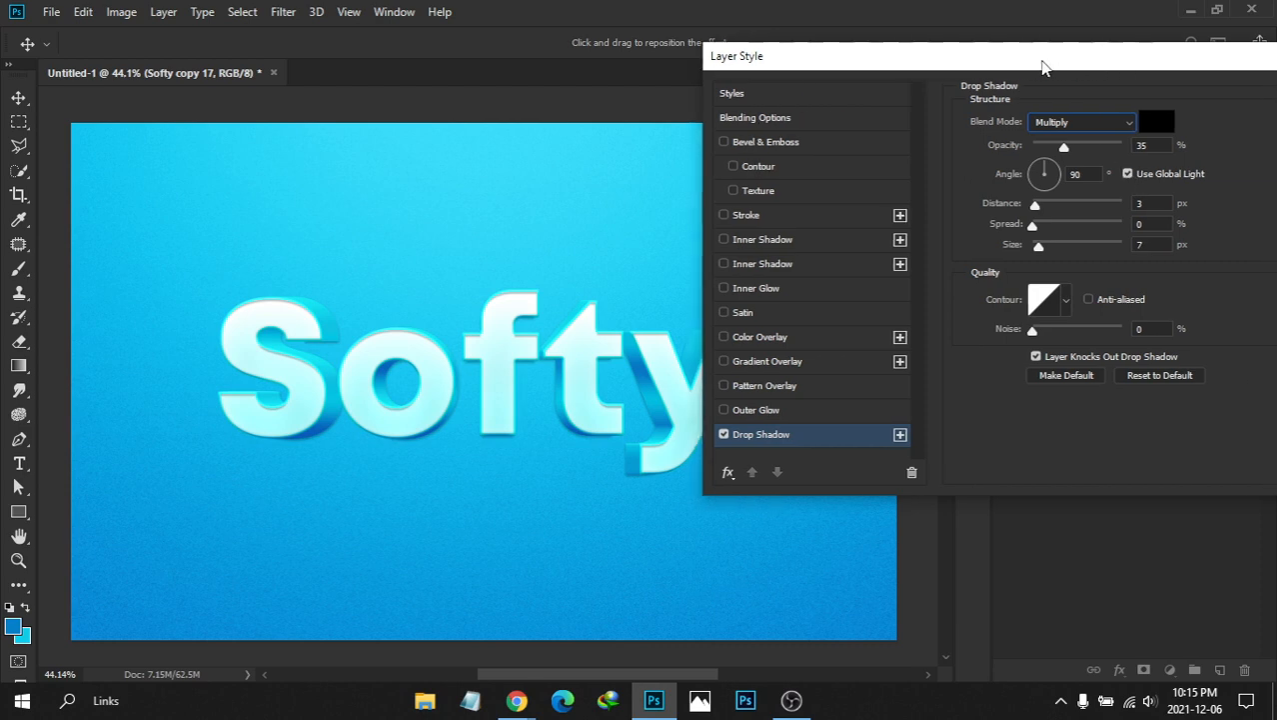
left_click(1128, 173)
left_click_drag(946, 57, 898, 57)
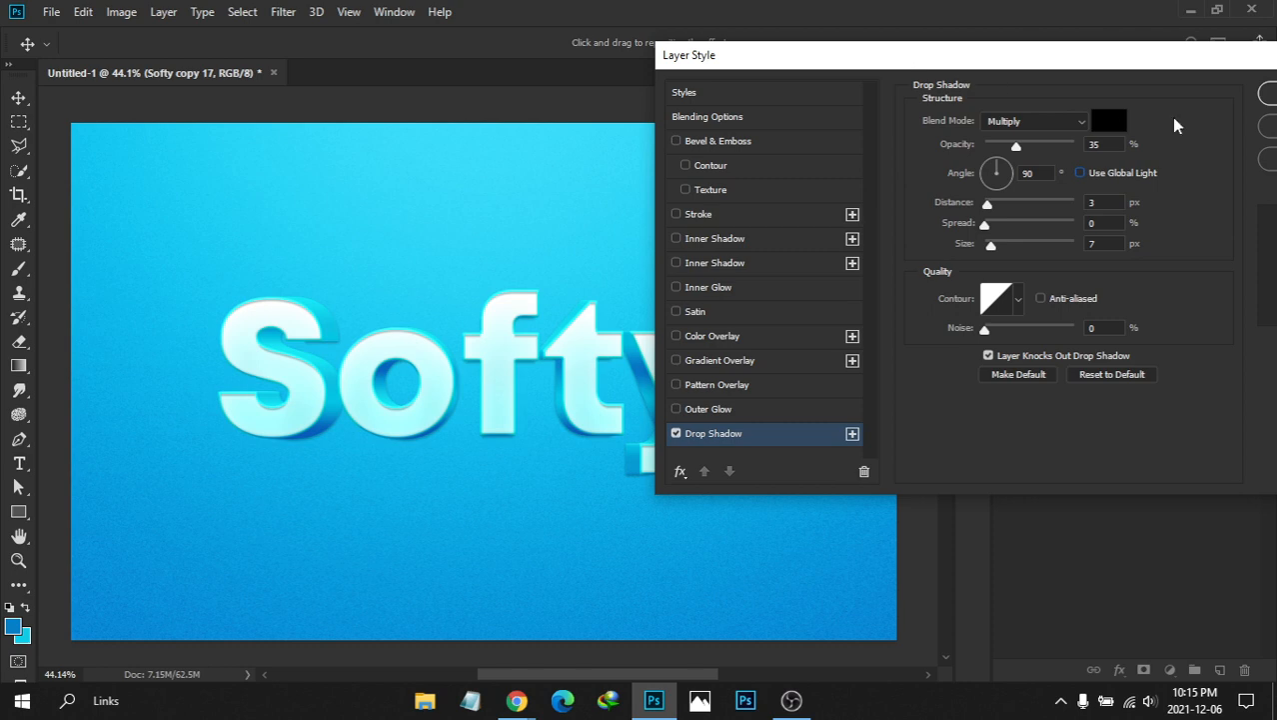
left_click(1268, 93)
scroll(398, 369, "up", 1)
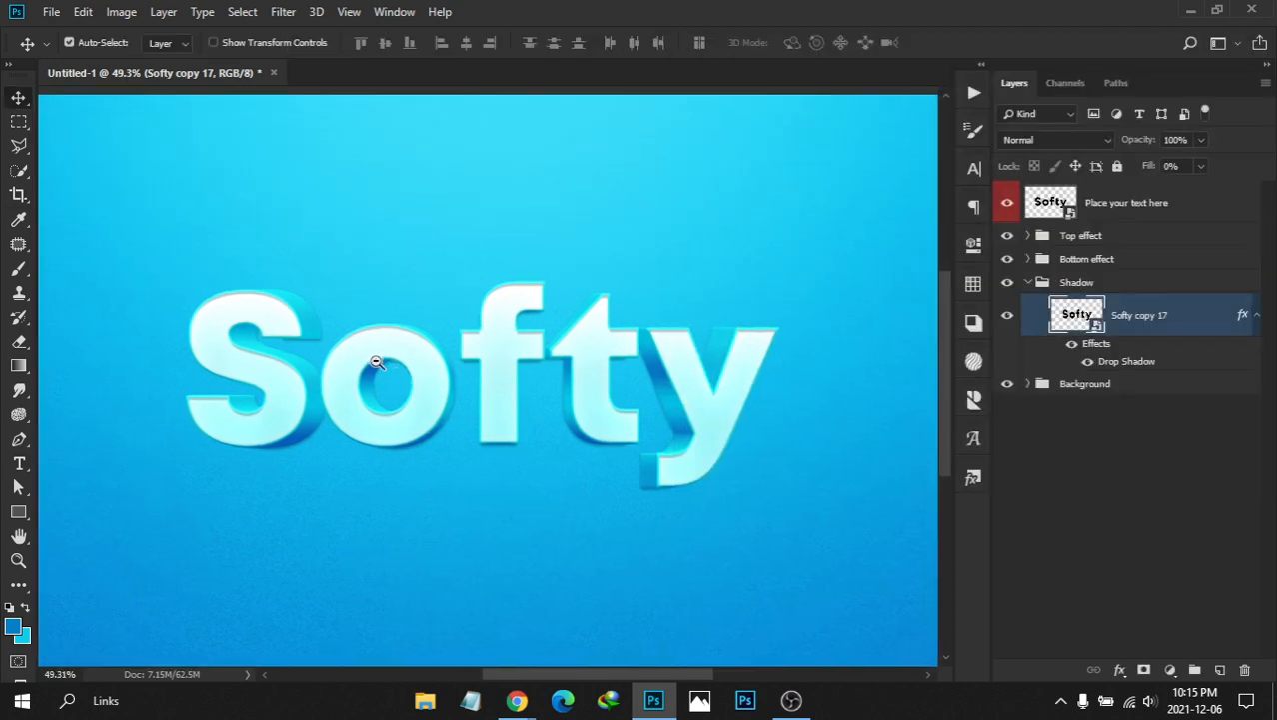
Reopen the Softy copy 17 layer's Drop Shadow settings and set the opacity to 100%
left_click_drag(459, 387, 428, 366)
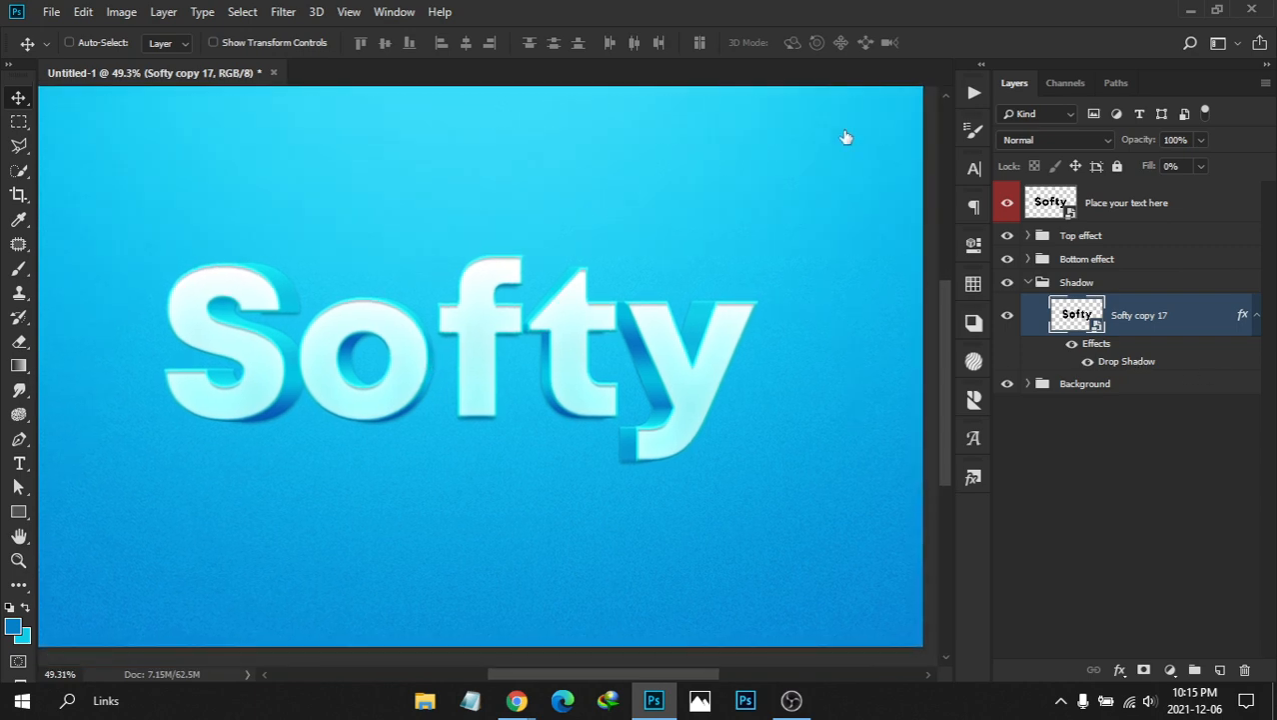
left_click_drag(732, 63, 943, 65)
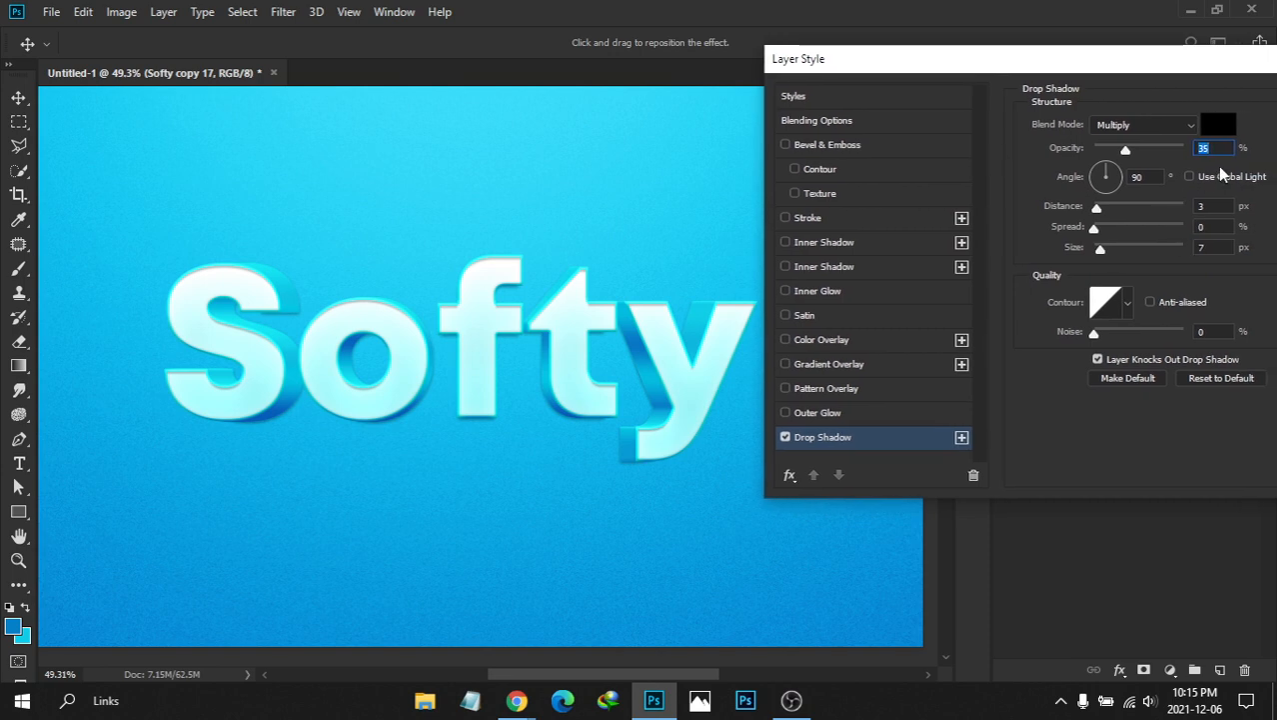
left_click_drag(1127, 150, 1195, 150)
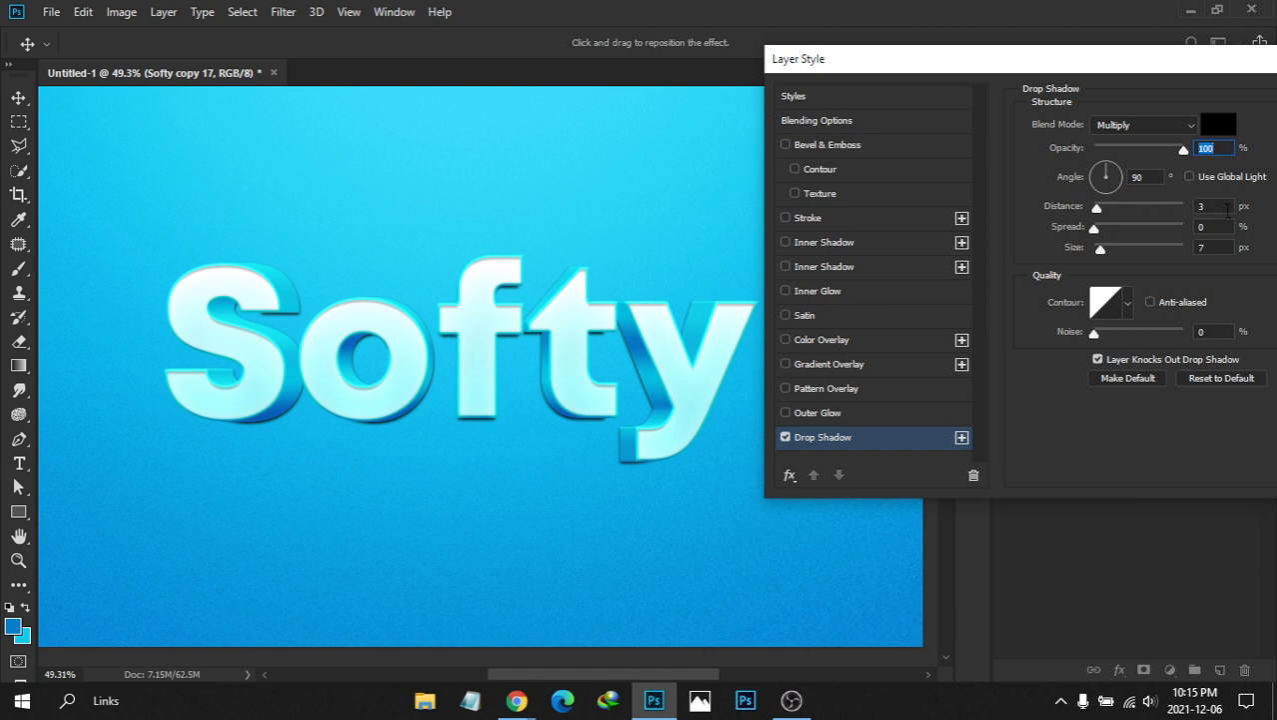
Try a drop shadow angle of -131° and return the angle to 90°
left_click(1148, 176)
left_click(1137, 177)
left_click_drag(1153, 176, 1097, 200)
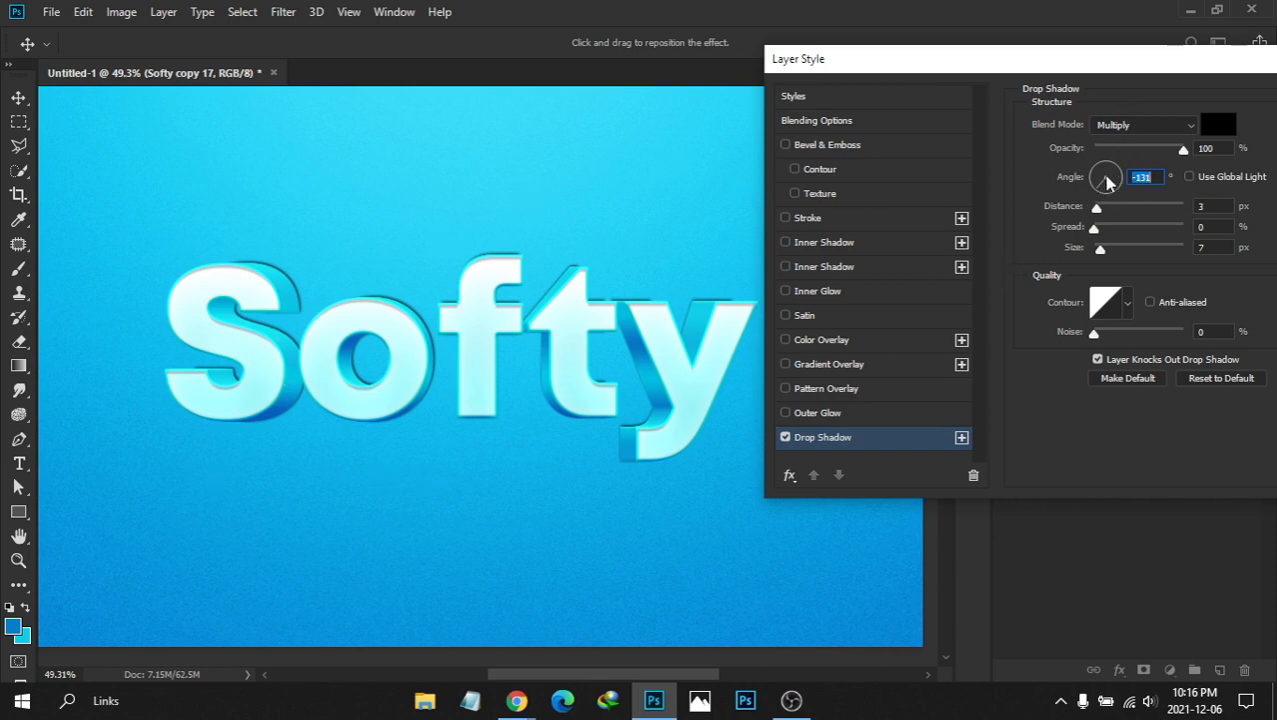
left_click_drag(1107, 175, 1107, 168)
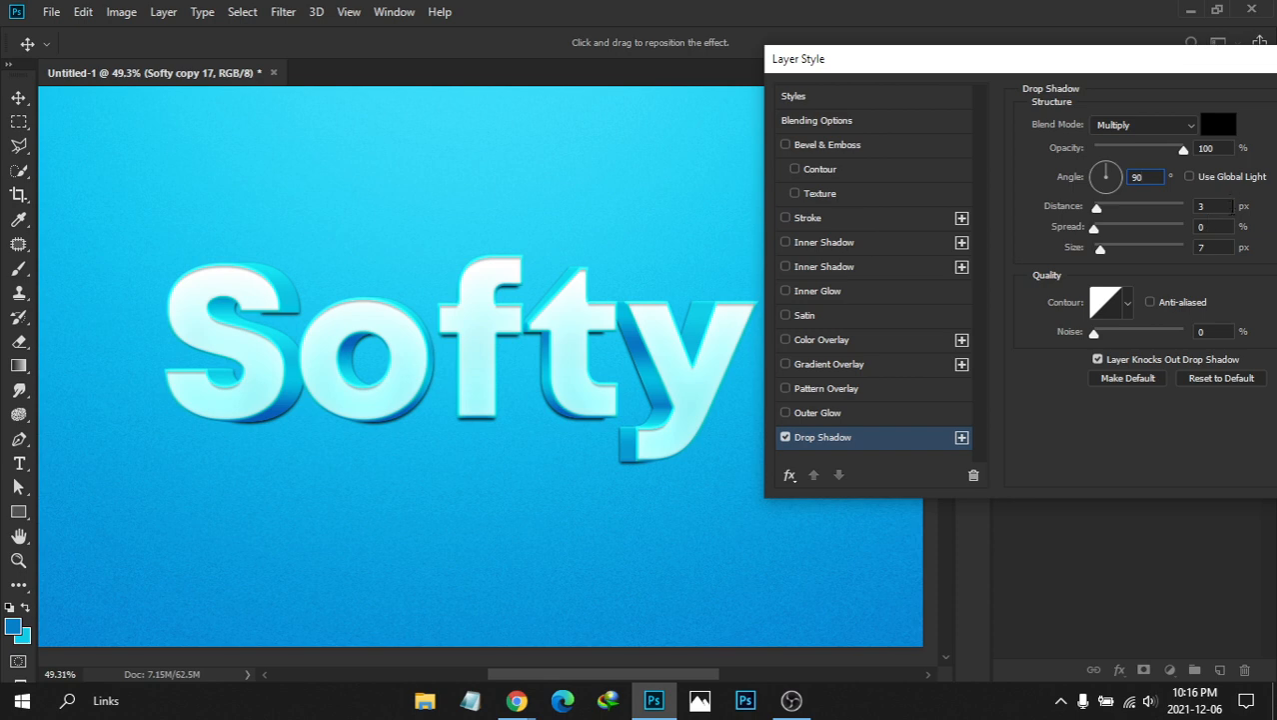
Try the drop shadow with a distance of 31 px and sizes of 0 px and 3 px
left_click(1215, 206)
left_click(1209, 250)
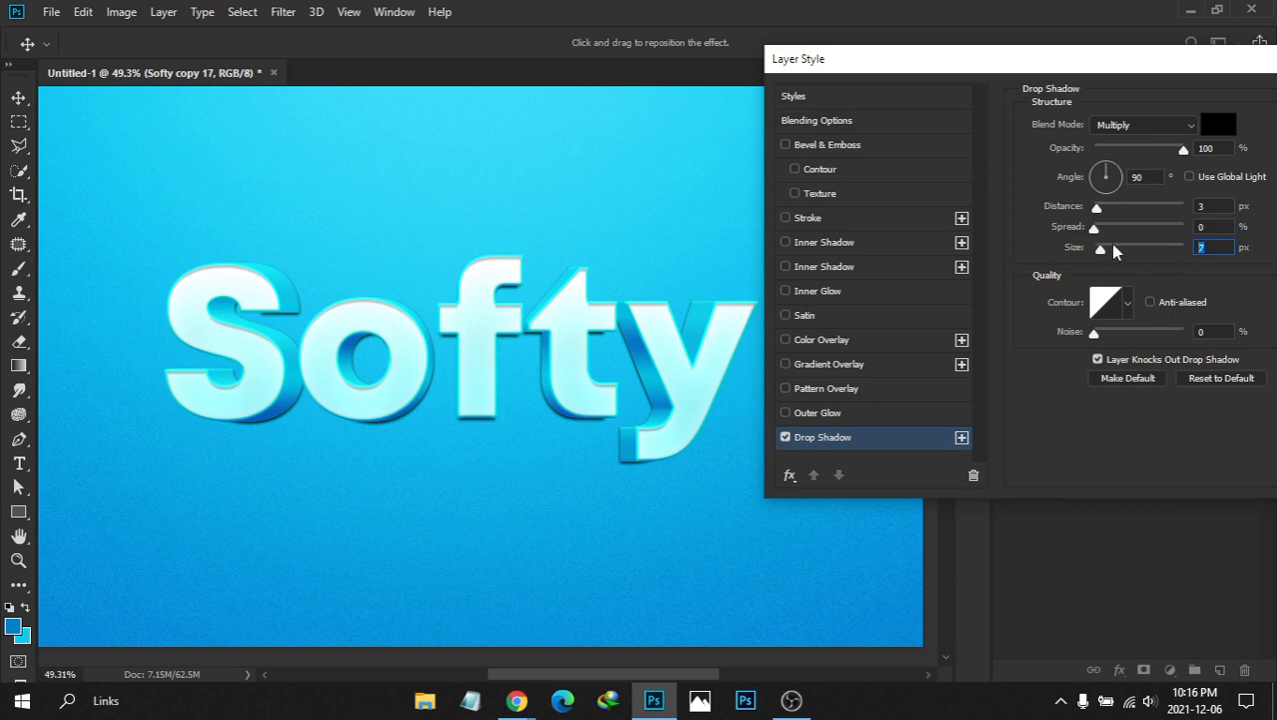
left_click_drag(1100, 250, 1053, 258)
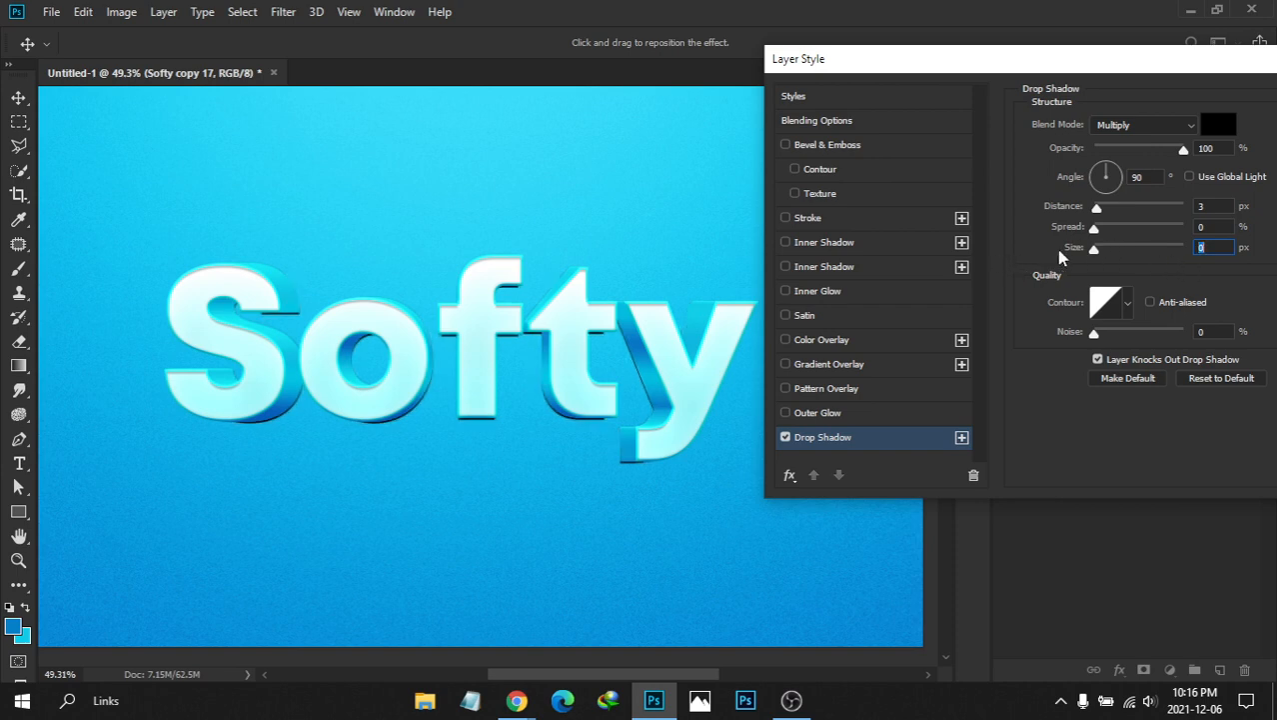
left_click(1211, 206)
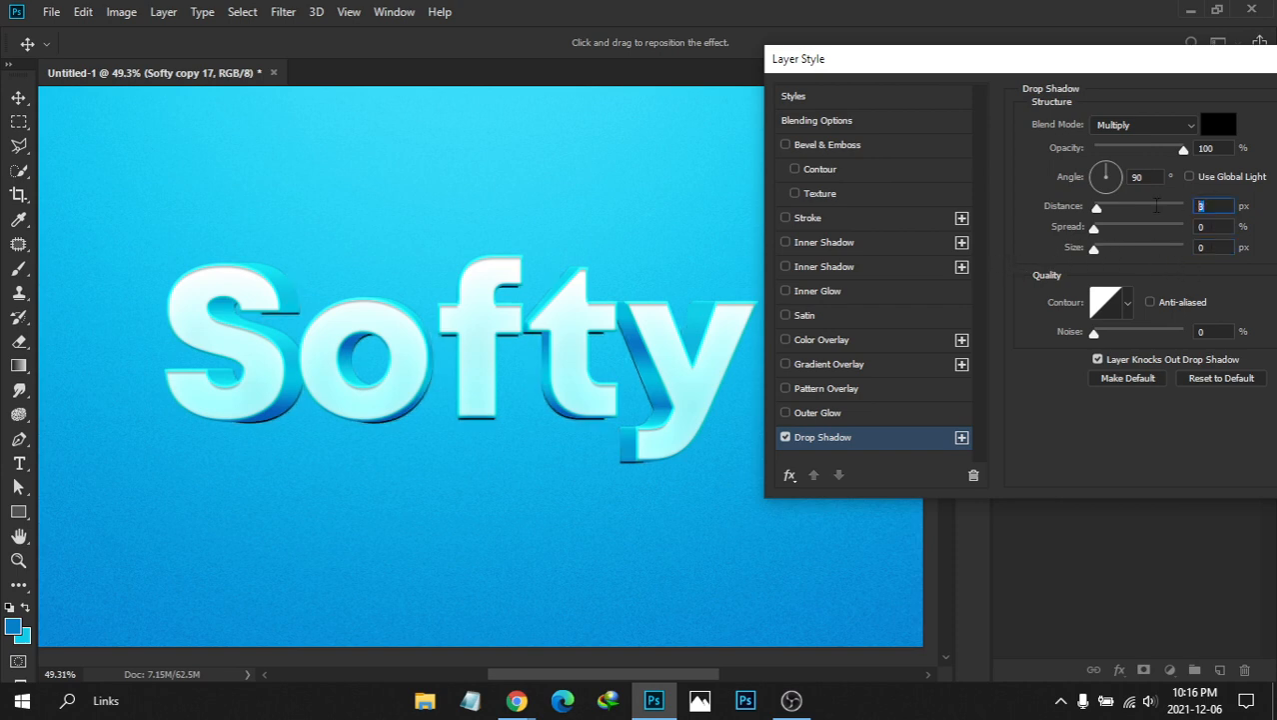
left_click(1203, 246)
type("3")
left_click_drag(1096, 207, 1125, 211)
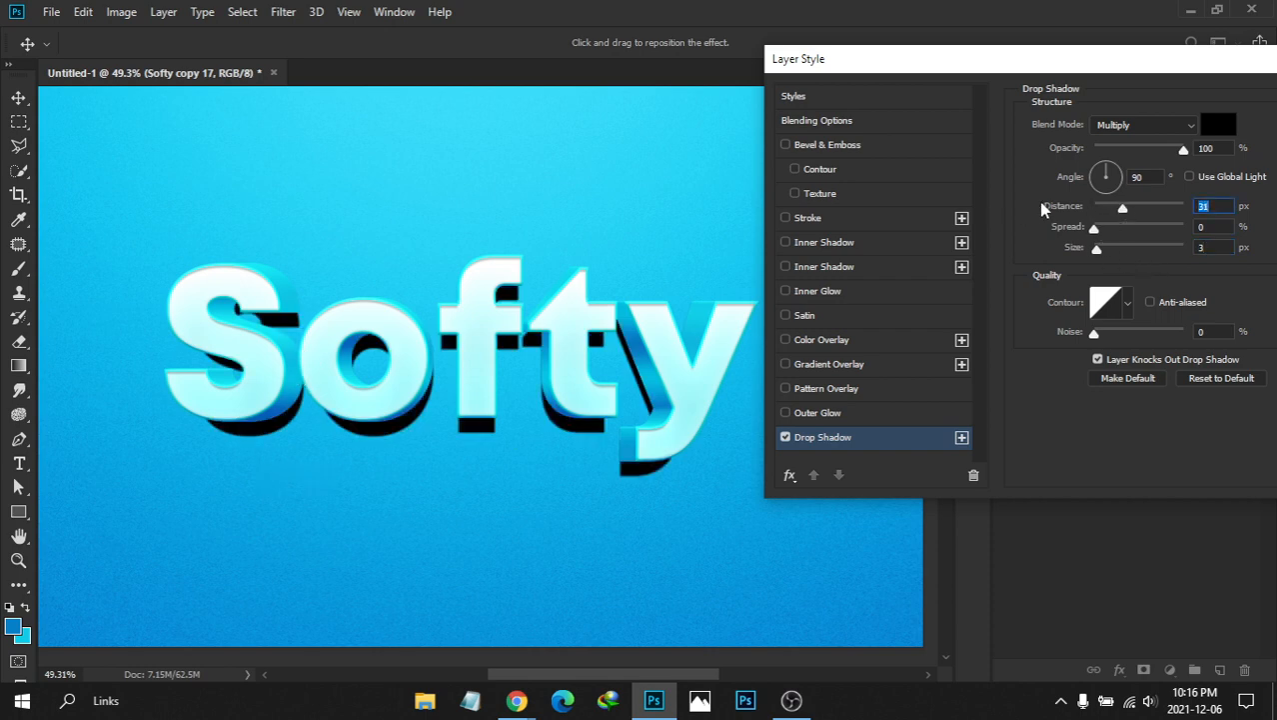
Set the drop shadow's distance to 3 px and its size to 3 px
mouse_move(1098, 249)
left_mouse_down()
mouse_move(1120, 249)
mouse_move(1093, 250)
left_mouse_up()
left_click(1214, 206)
type("3")
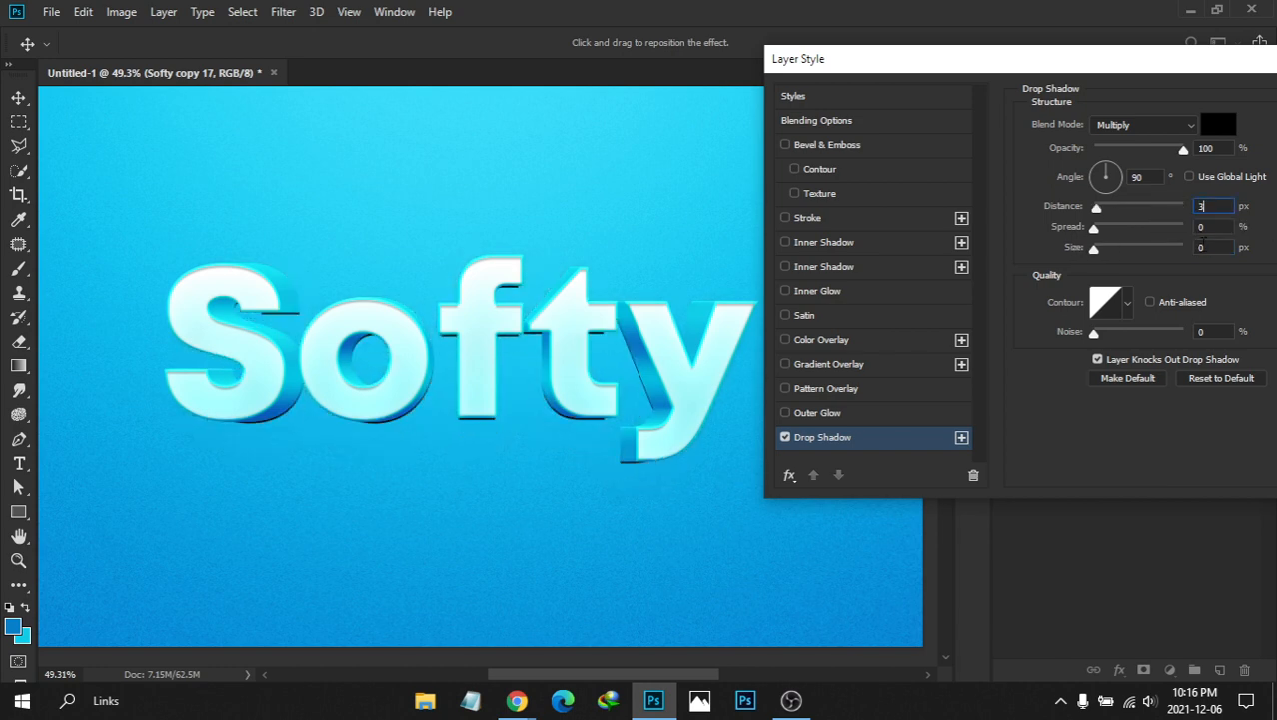
key("Tab")
key("Tab")
type("3")
Change the drop shadow color to a near-black blue by sampling the blue background and darkening the sampled shade
left_click(1214, 127)
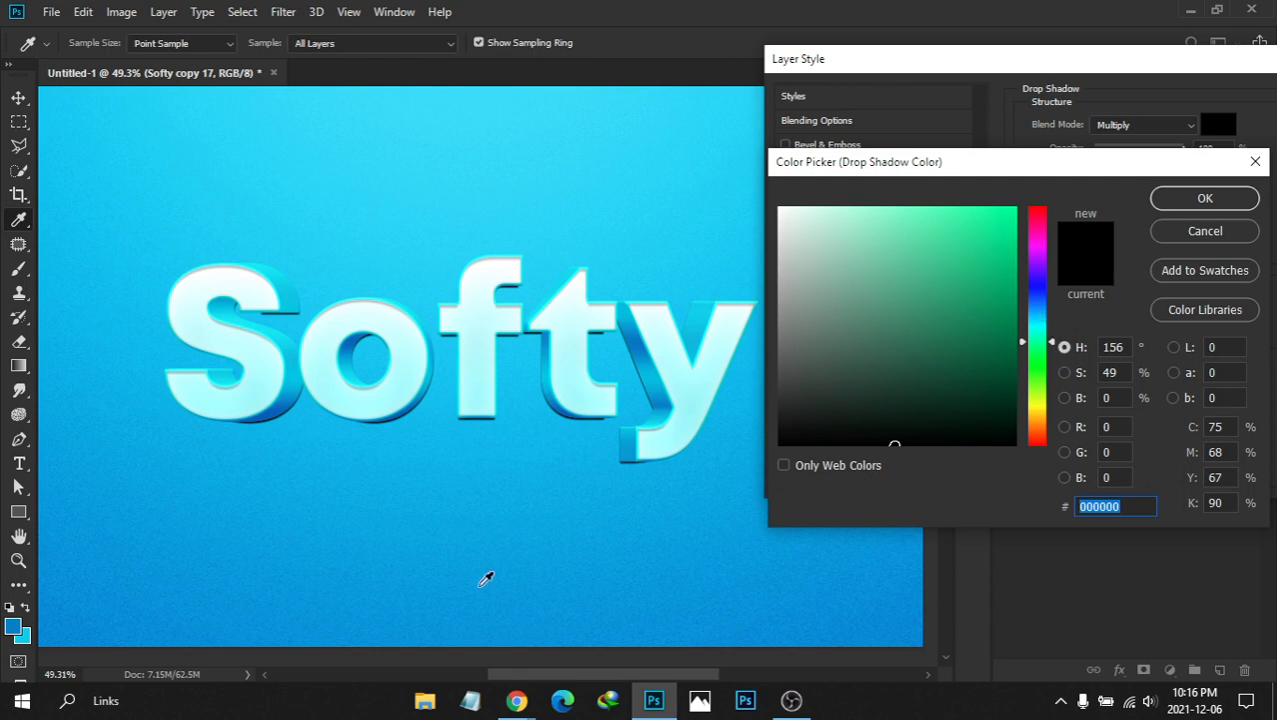
left_click(484, 578)
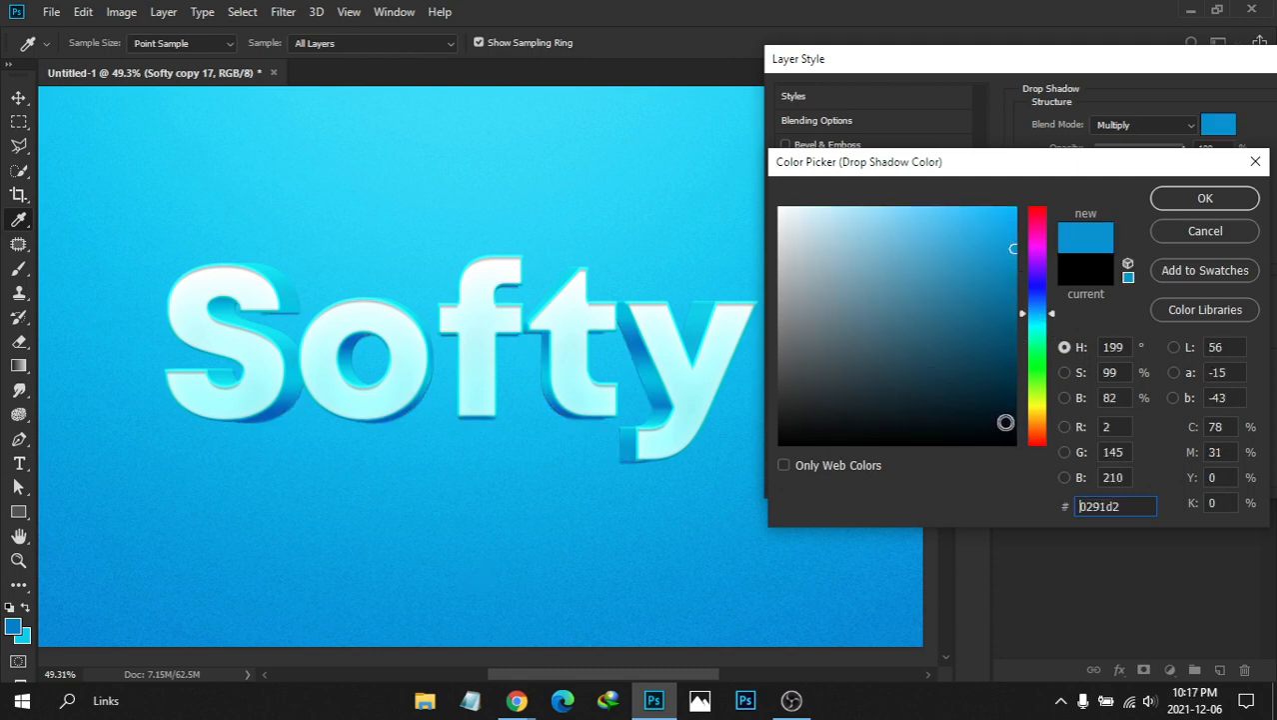
left_click(1005, 422)
left_click(1003, 420)
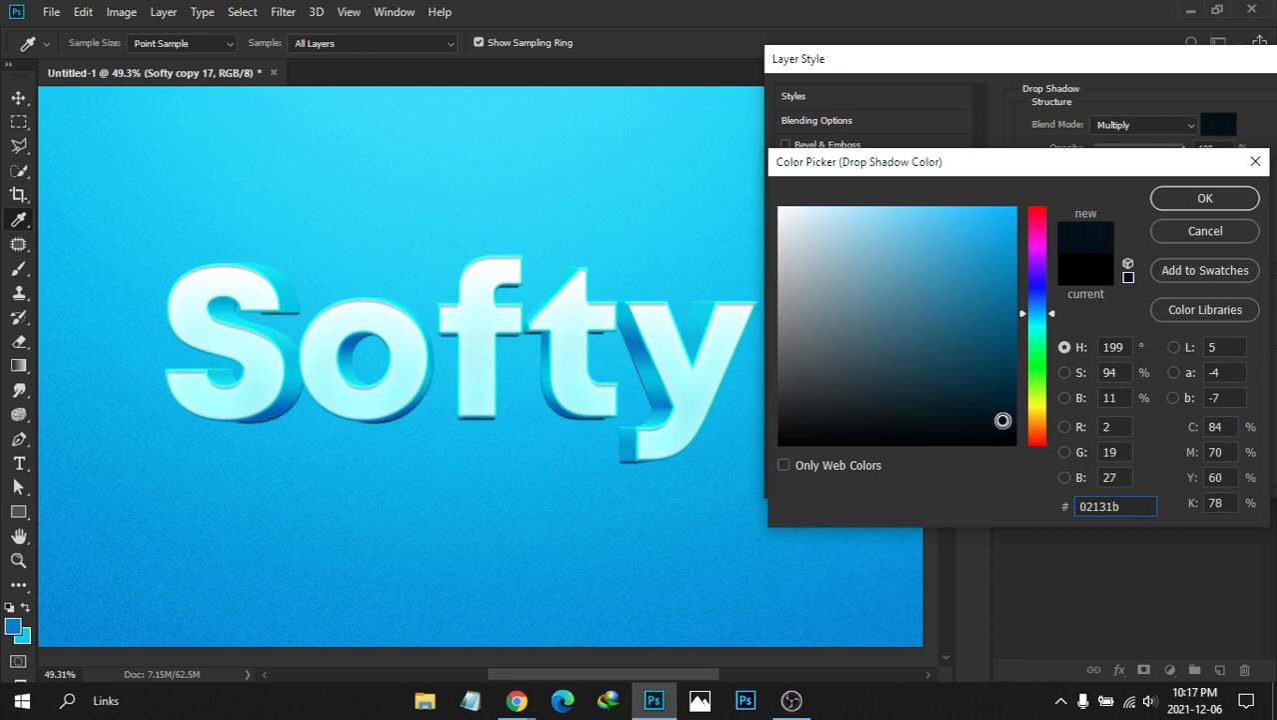
left_click(1003, 421)
left_click(1004, 422)
left_click(1204, 197)
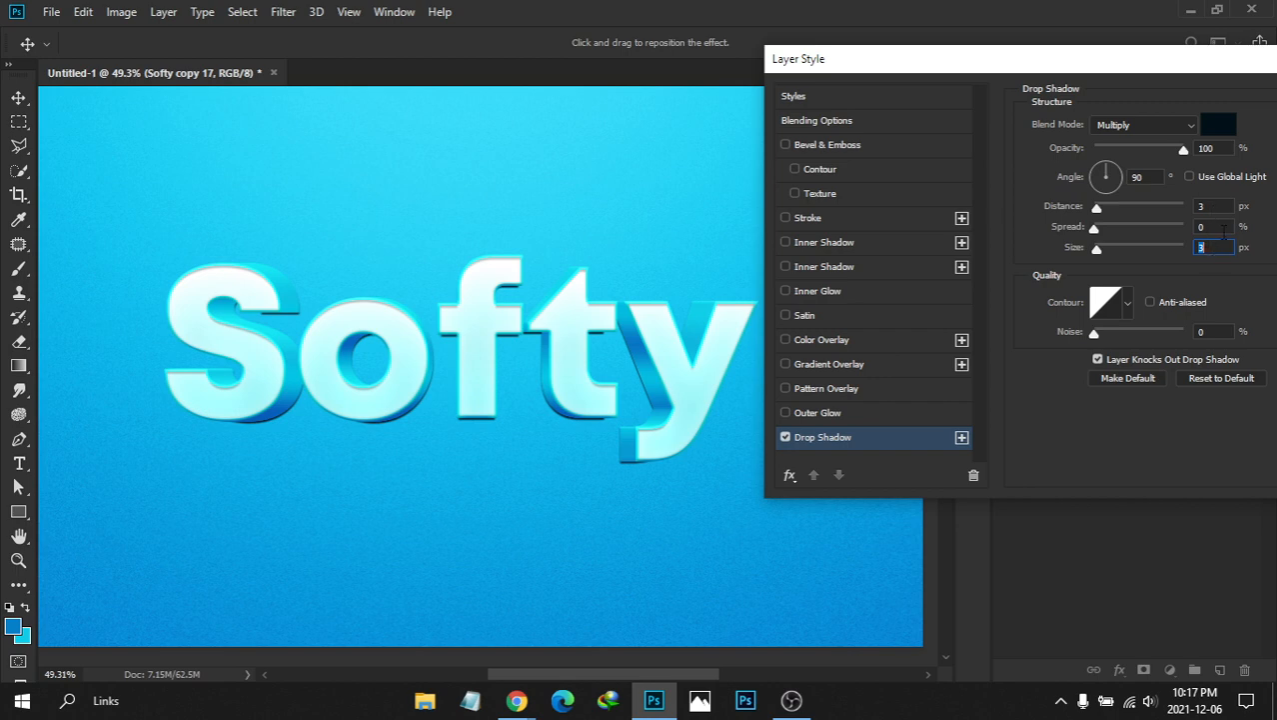
Set the drop shadow's opacity to 60%
left_click(1222, 147)
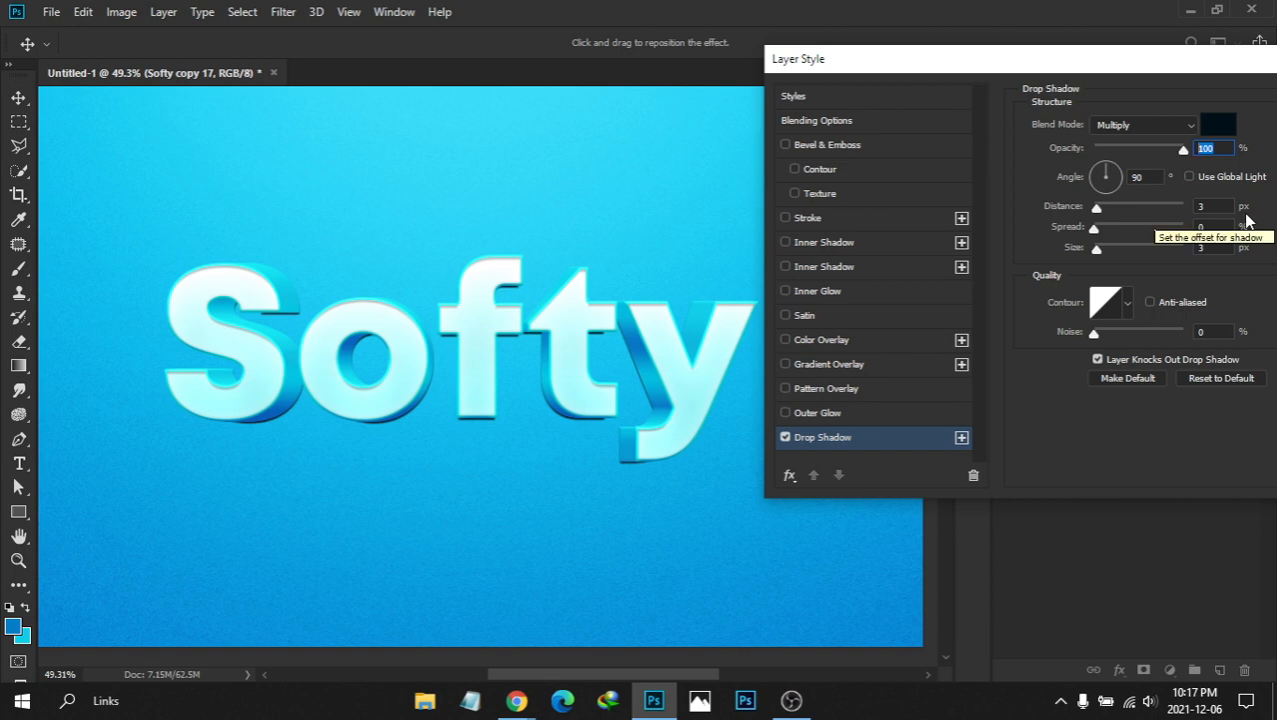
type("60")
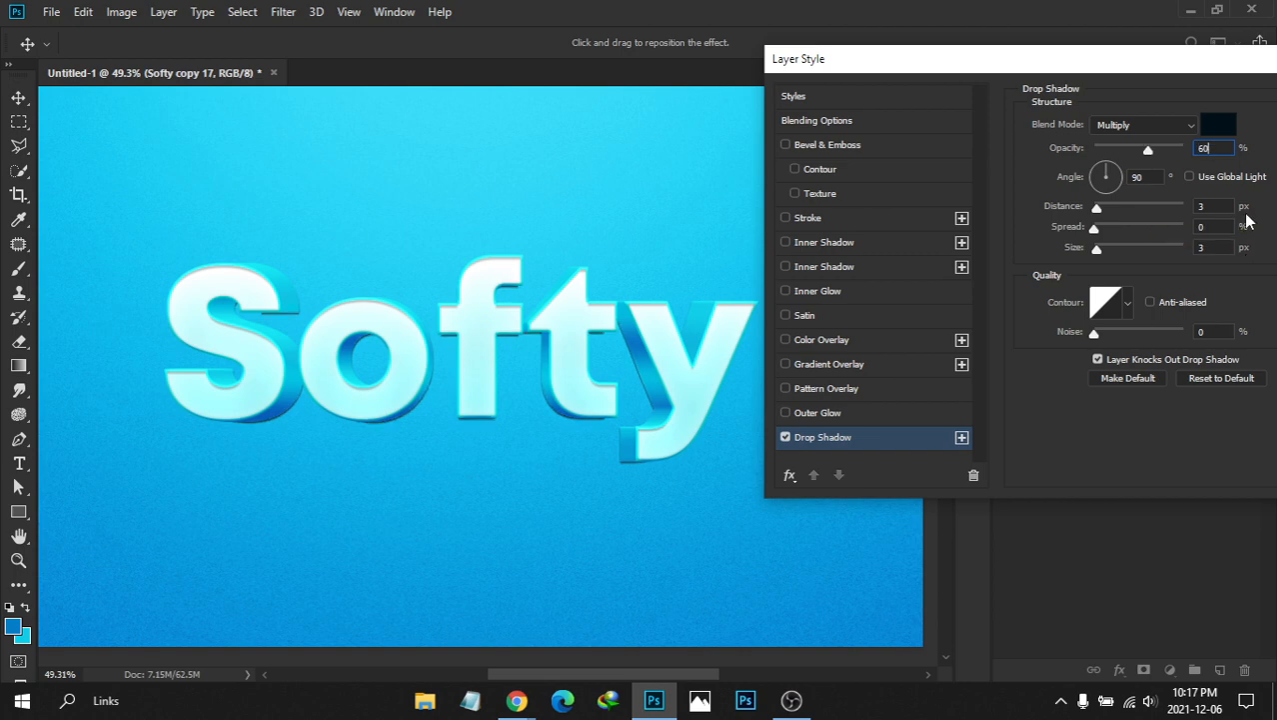
left_click_drag(1217, 148, 1158, 147)
Try distances of 5 px and 6 px, and set both the drop shadow's distance and size to 7 px
left_click_drag(1214, 205, 1164, 209)
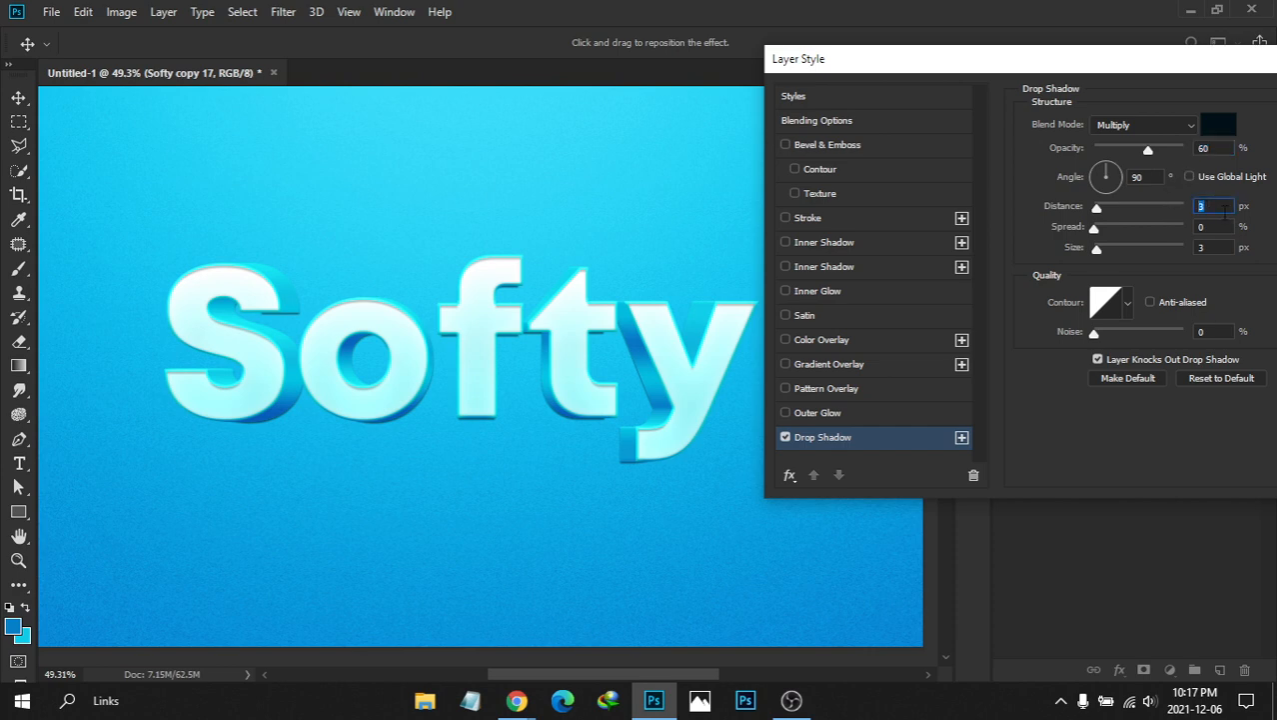
type("5")
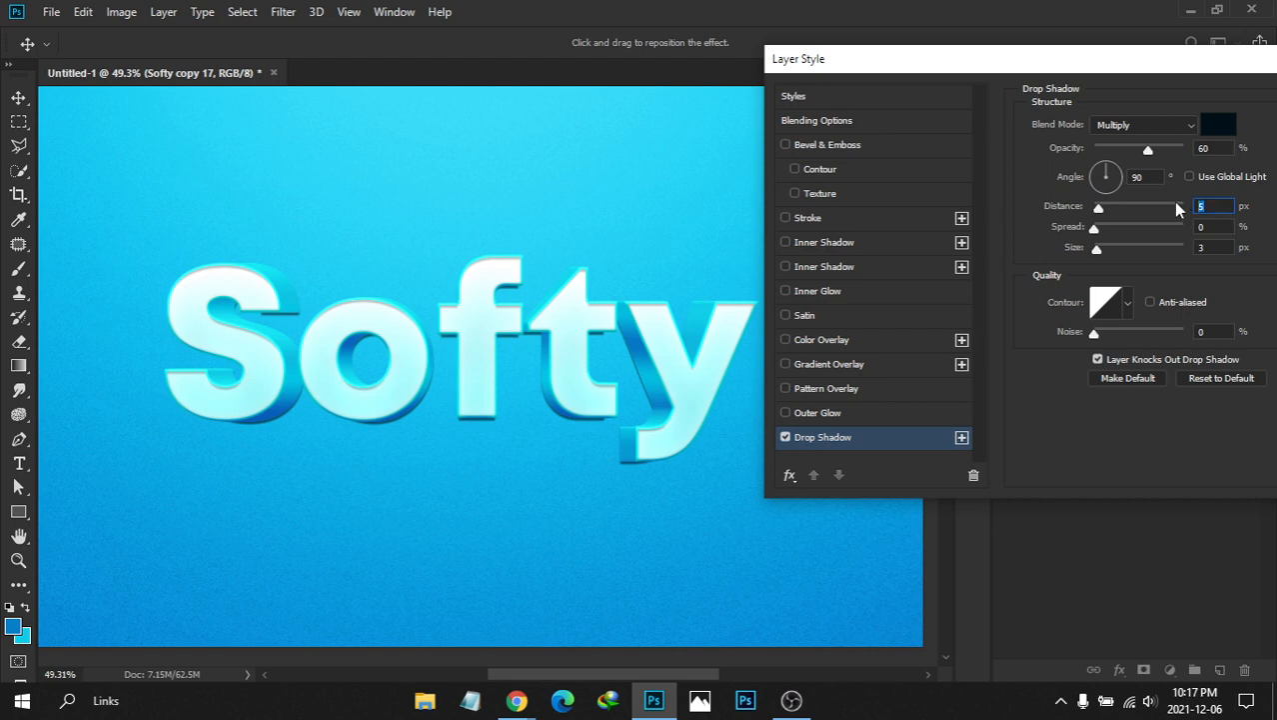
type("6")
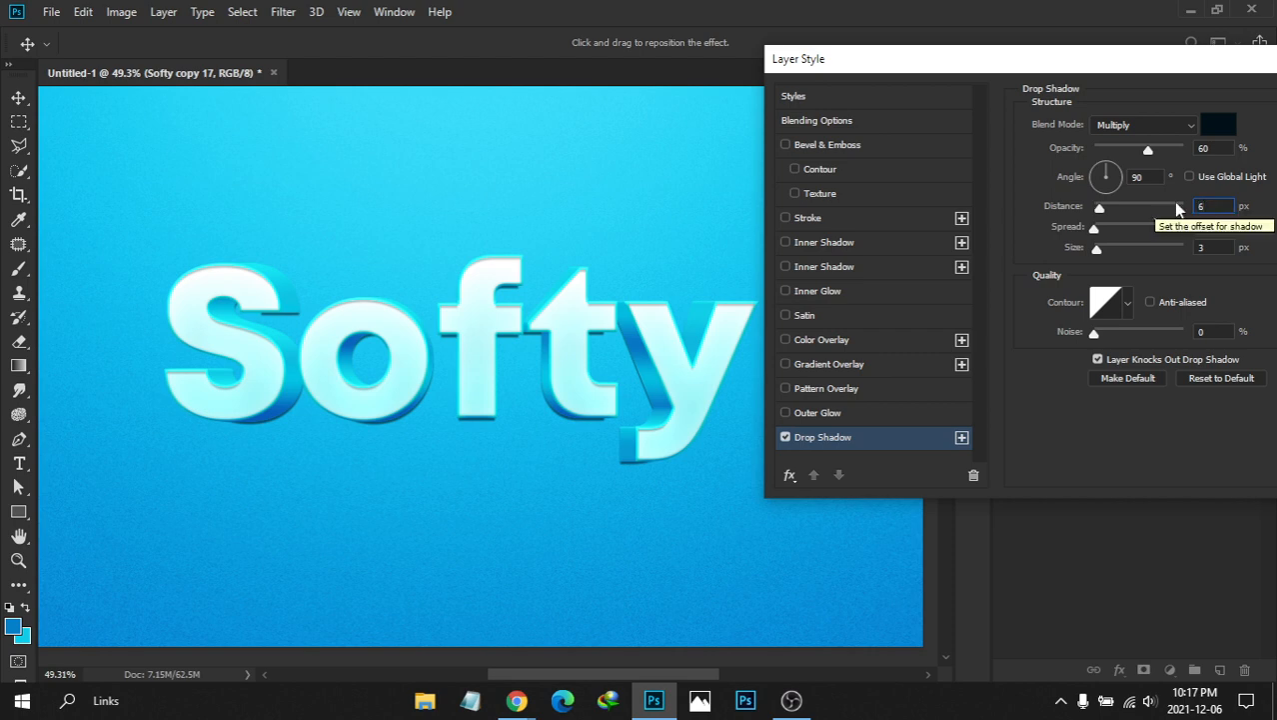
key("Down")
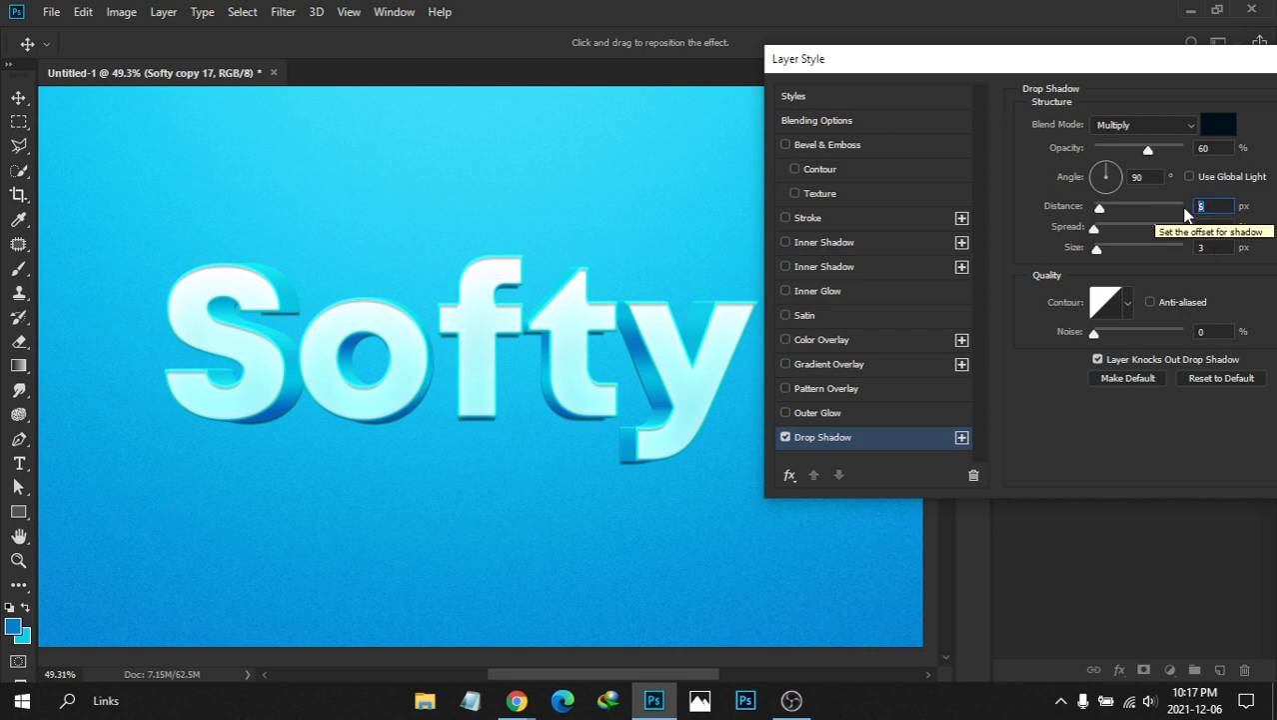
type("7")
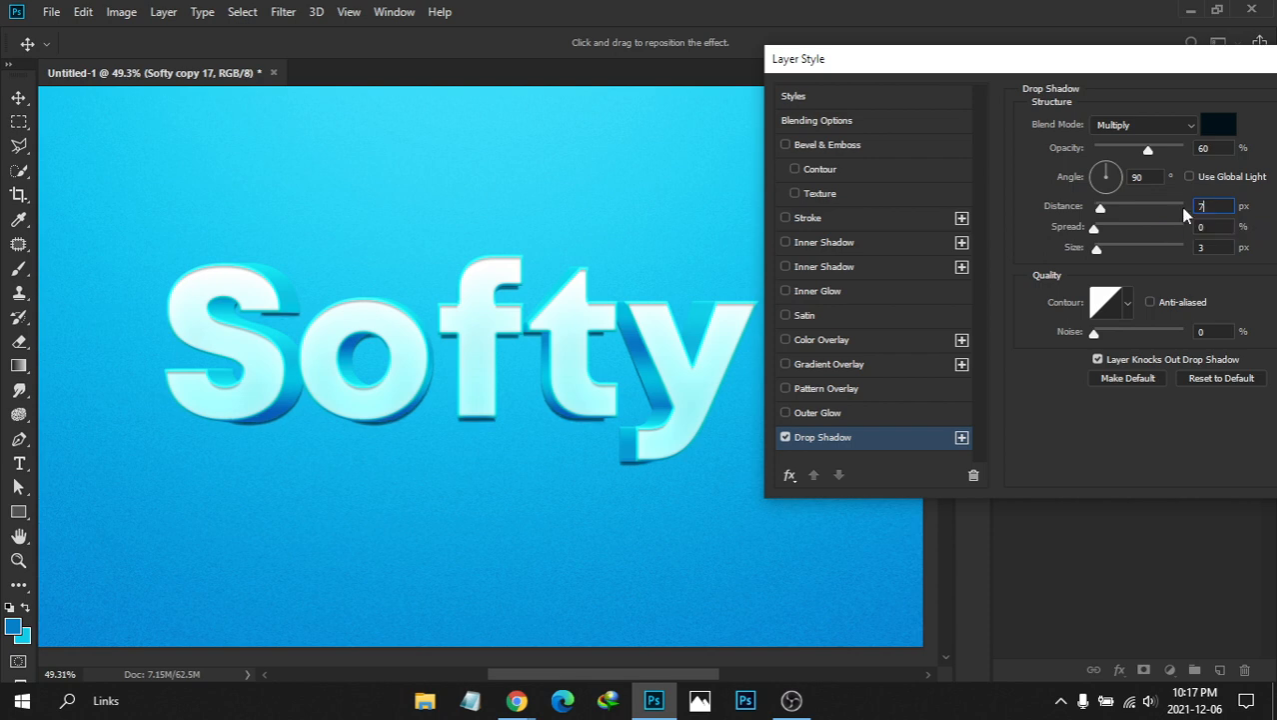
key("Tab")
key("Tab")
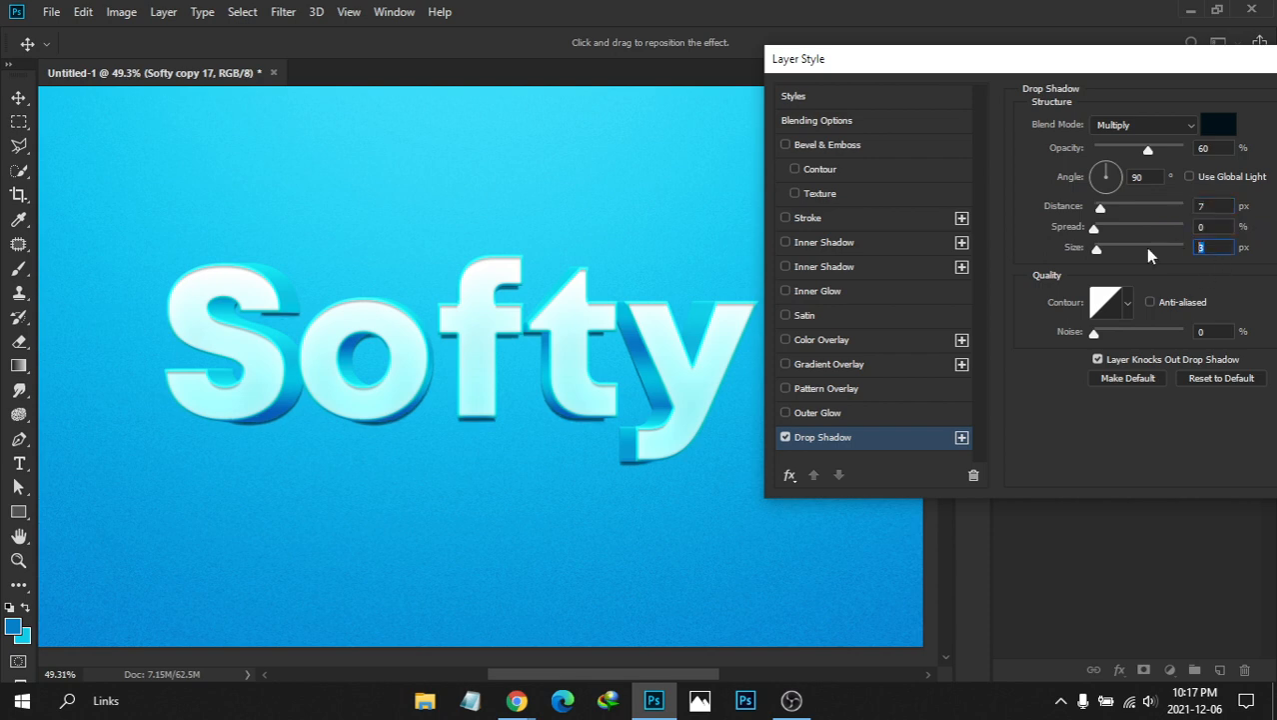
type("7")
Try a drop shadow opacity of 55% and return it to 60%
double_click(1221, 148)
type("55")
double_click(1212, 148)
type("60")
Add a second Drop Shadow effect to the layer and set its distance to 15 px
left_click(962, 438)
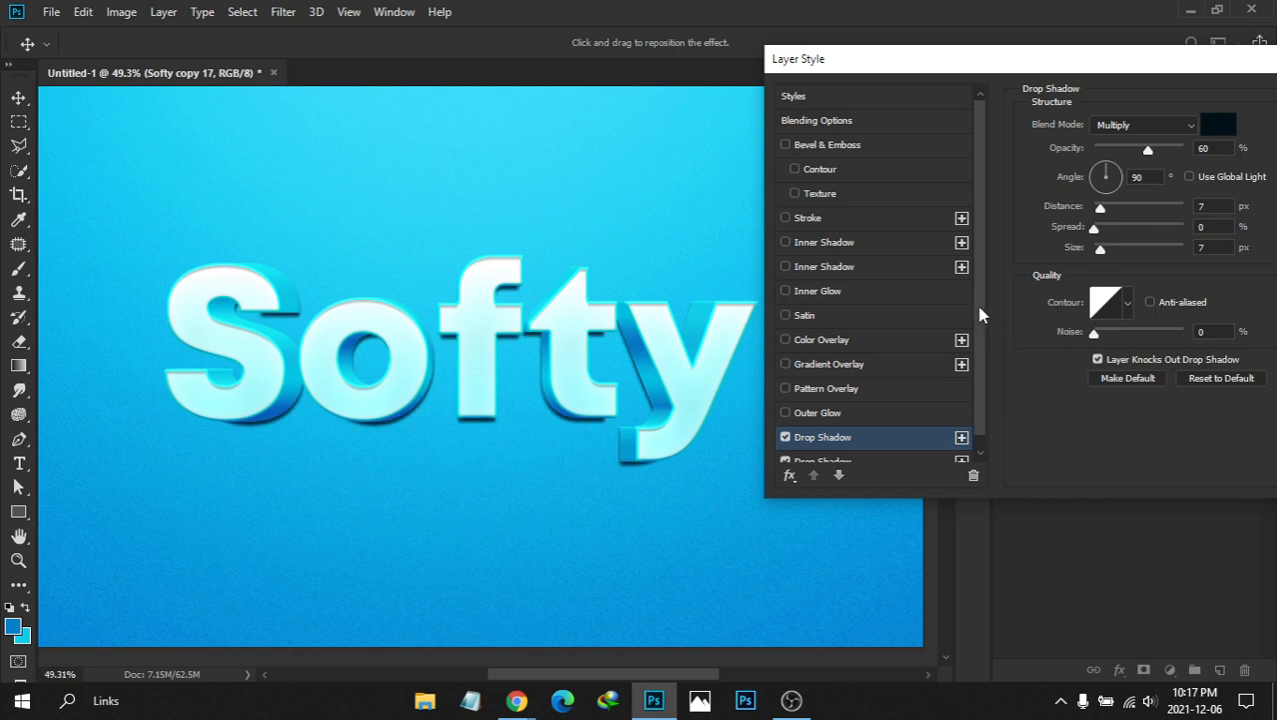
scroll(981, 363, "down", 1)
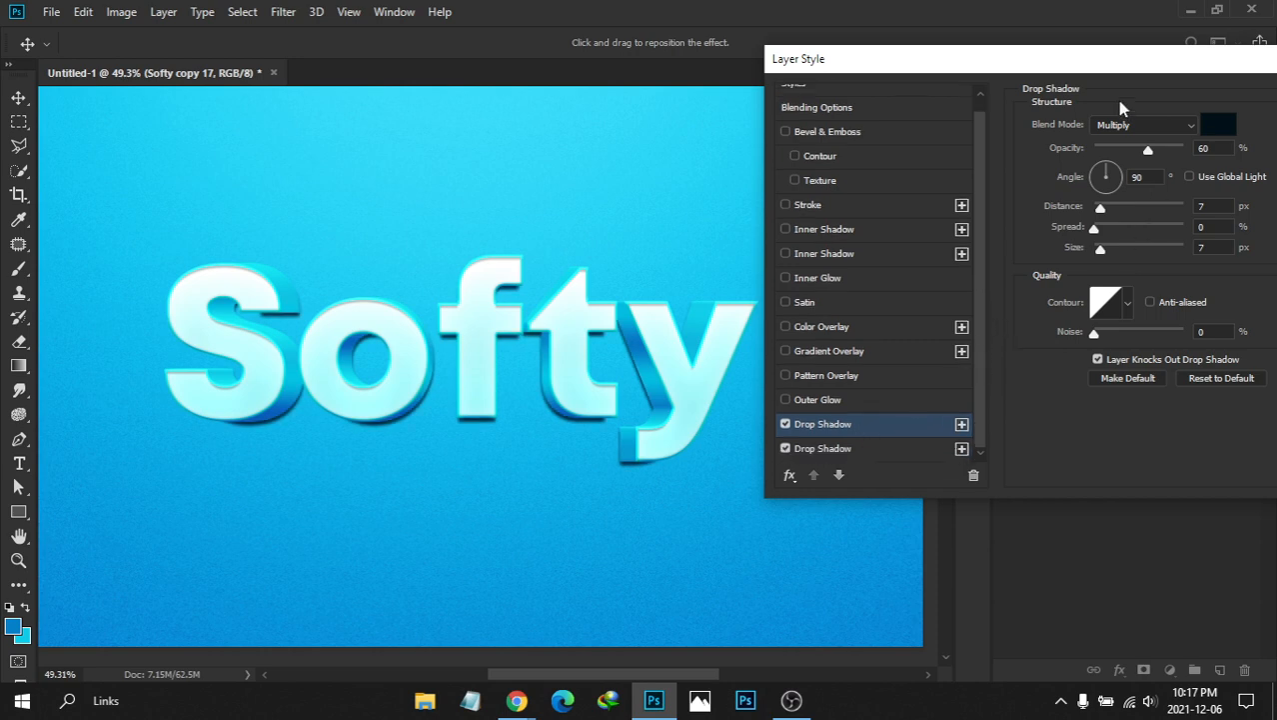
left_click_drag(1035, 65, 1012, 55)
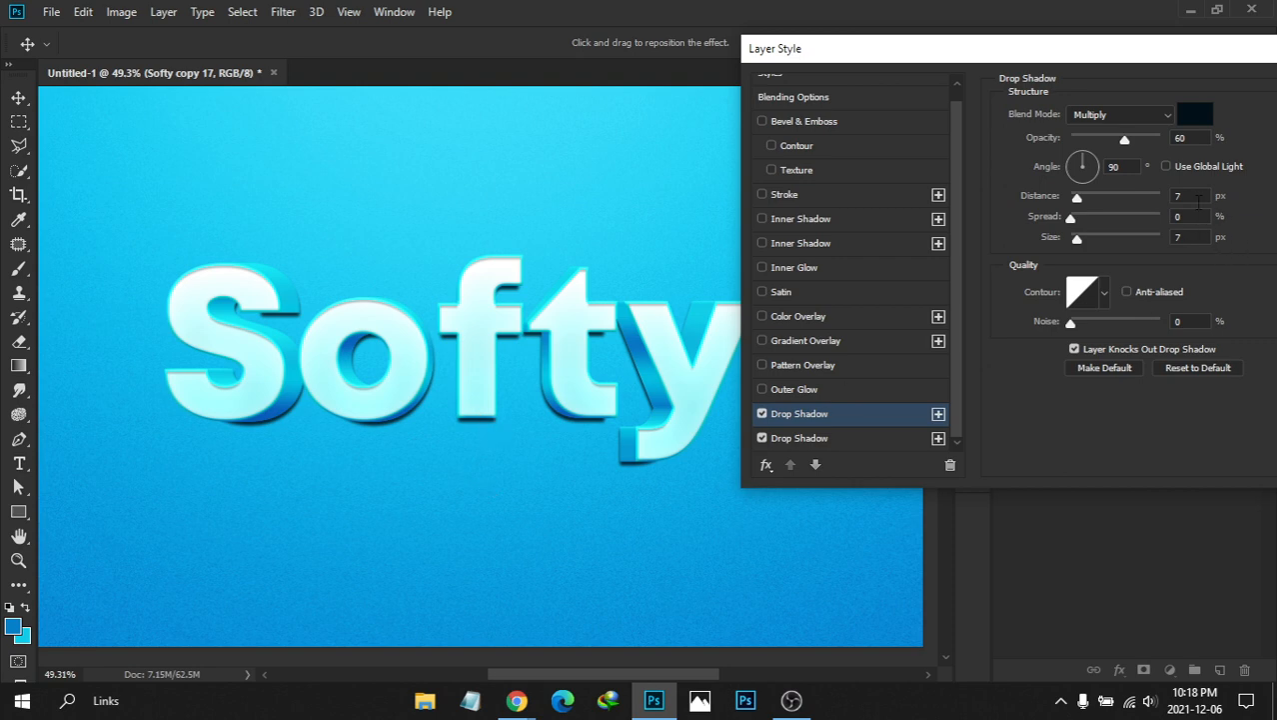
left_click_drag(1198, 201, 1142, 200)
type("15")
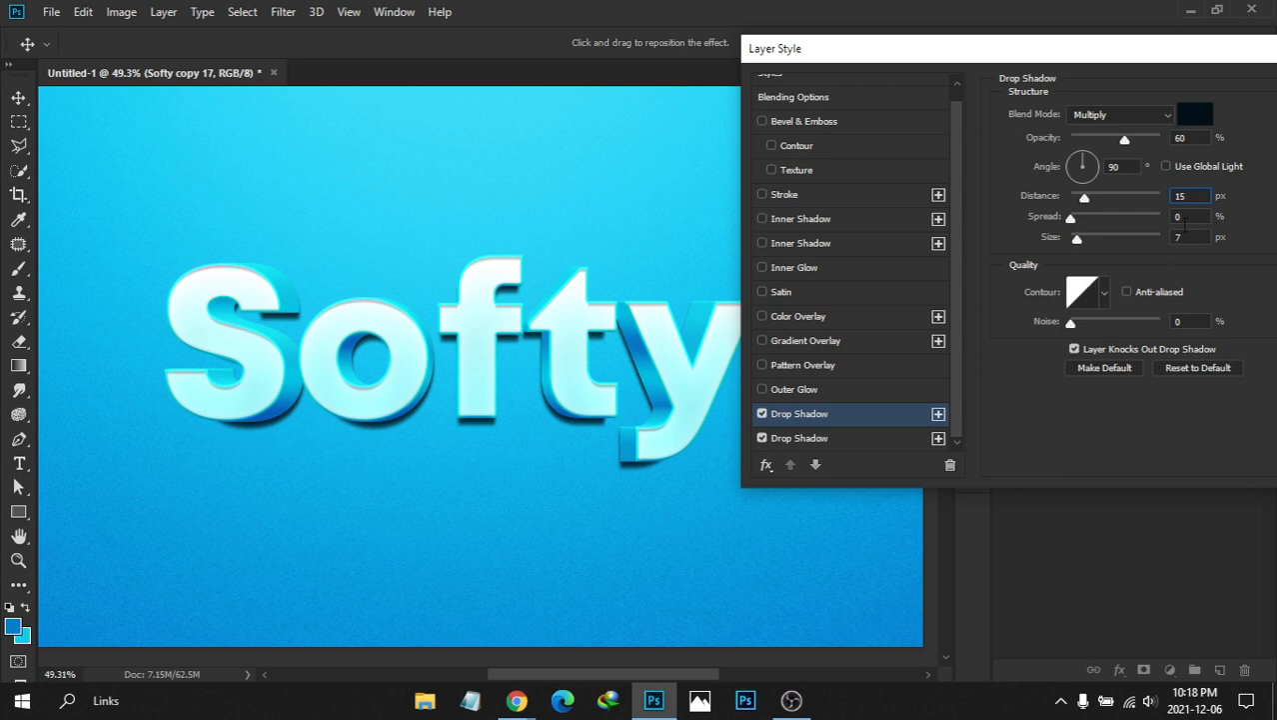
Try larger sizes of 90 px and 57 px for the second drop shadow and set its size to 10 px
left_click(1193, 236)
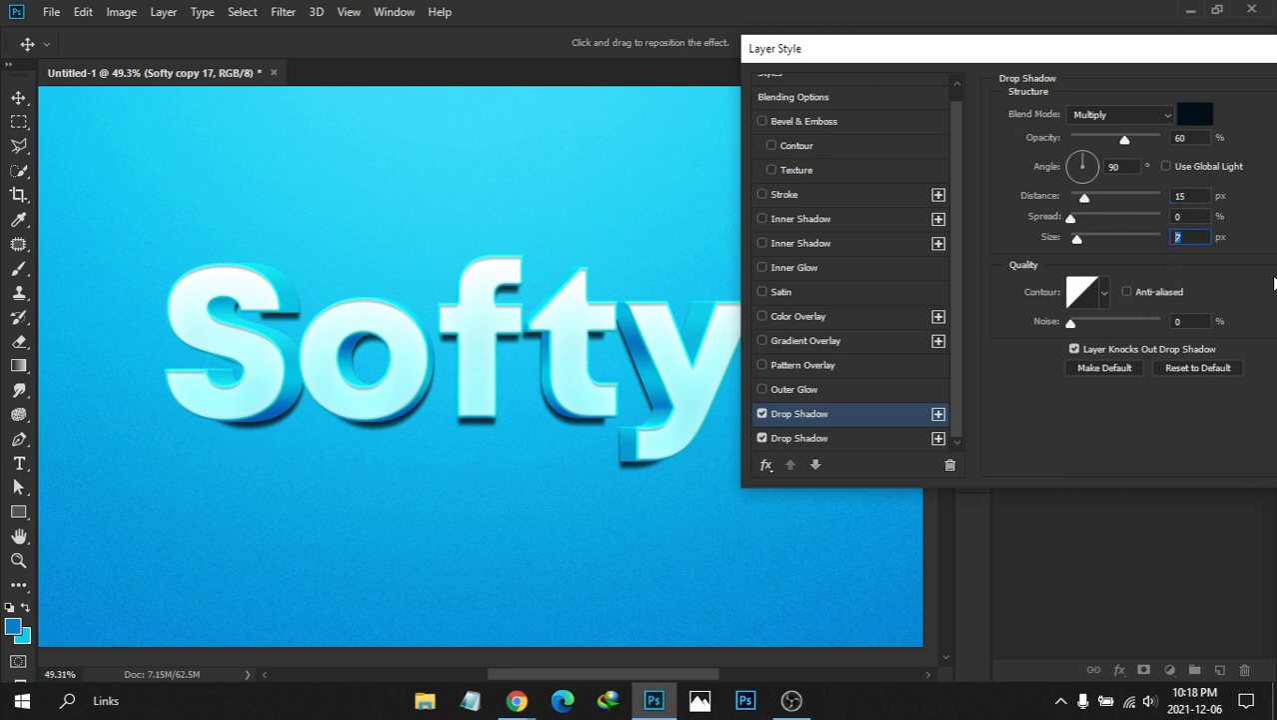
type("10")
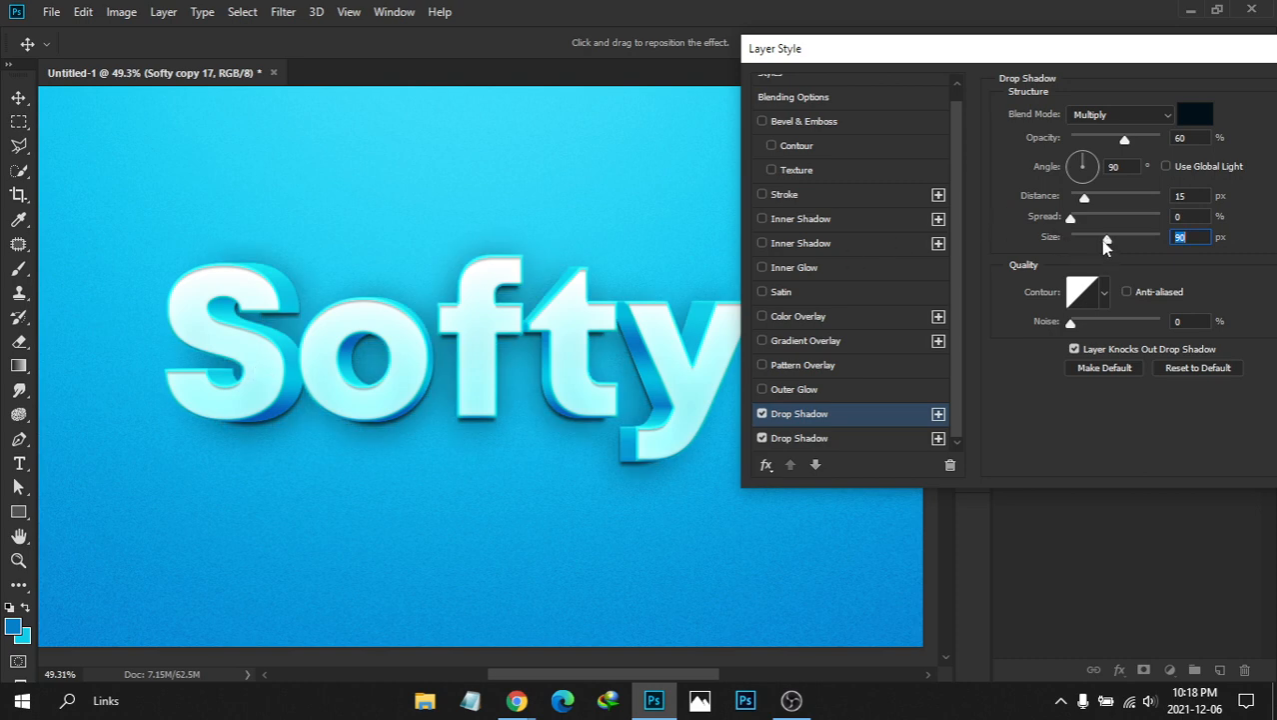
left_click_drag(1107, 240, 1096, 240)
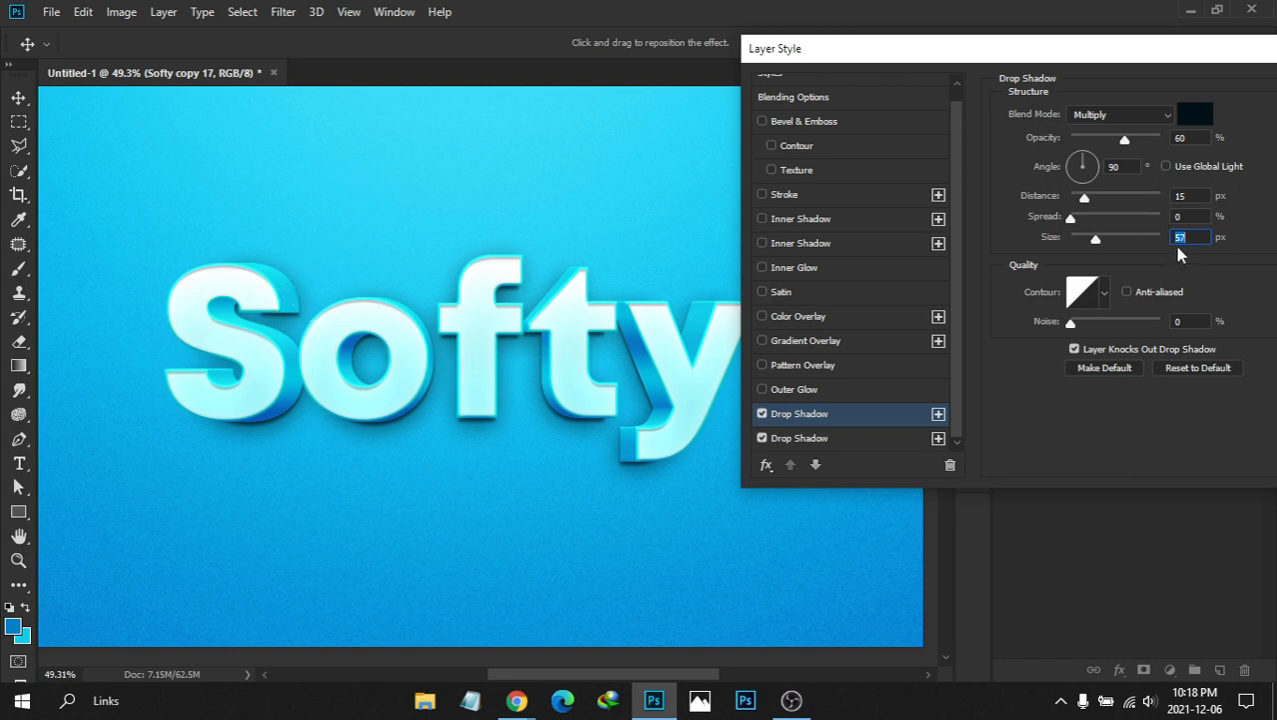
type("10")
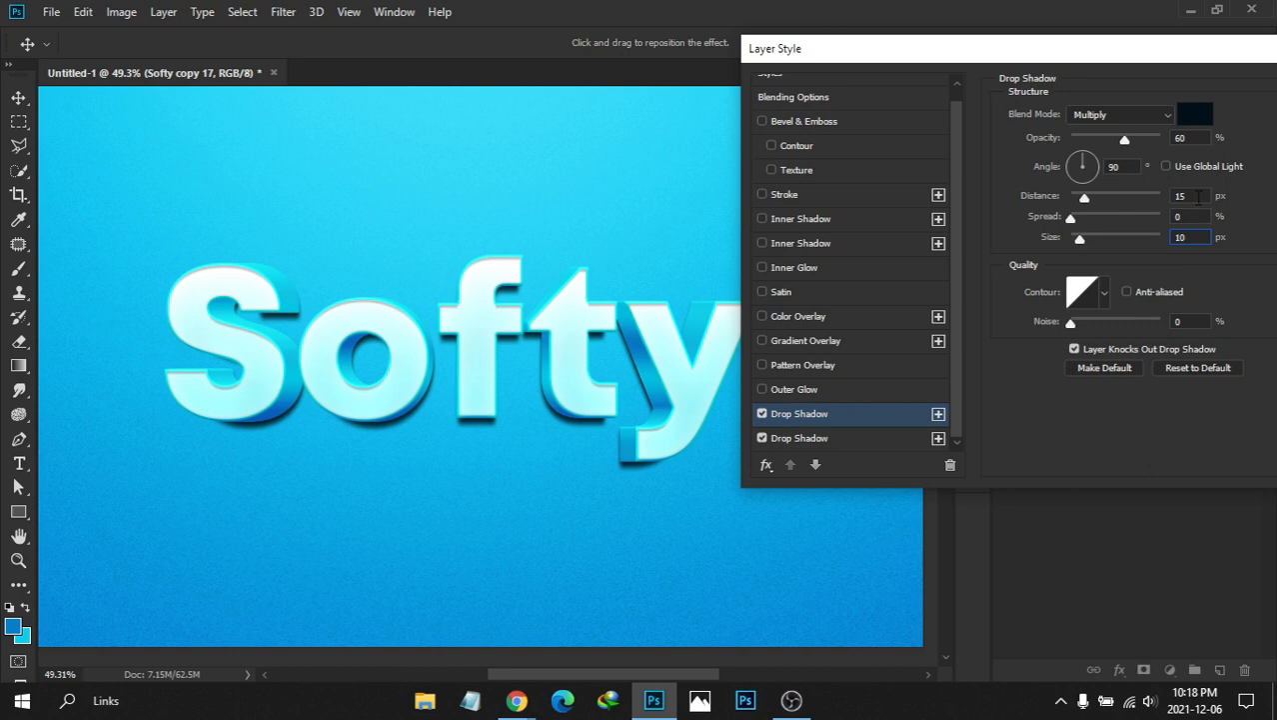
left_click(1198, 197)
left_click(1188, 237)
left_click(1191, 197)
left_click_drag(1197, 241, 1159, 239)
left_click_drag(1196, 197, 1167, 196)
left_click_drag(1192, 240, 1118, 240)
Try 50% opacity for the second drop shadow and set it to 40%
double_click(1197, 139)
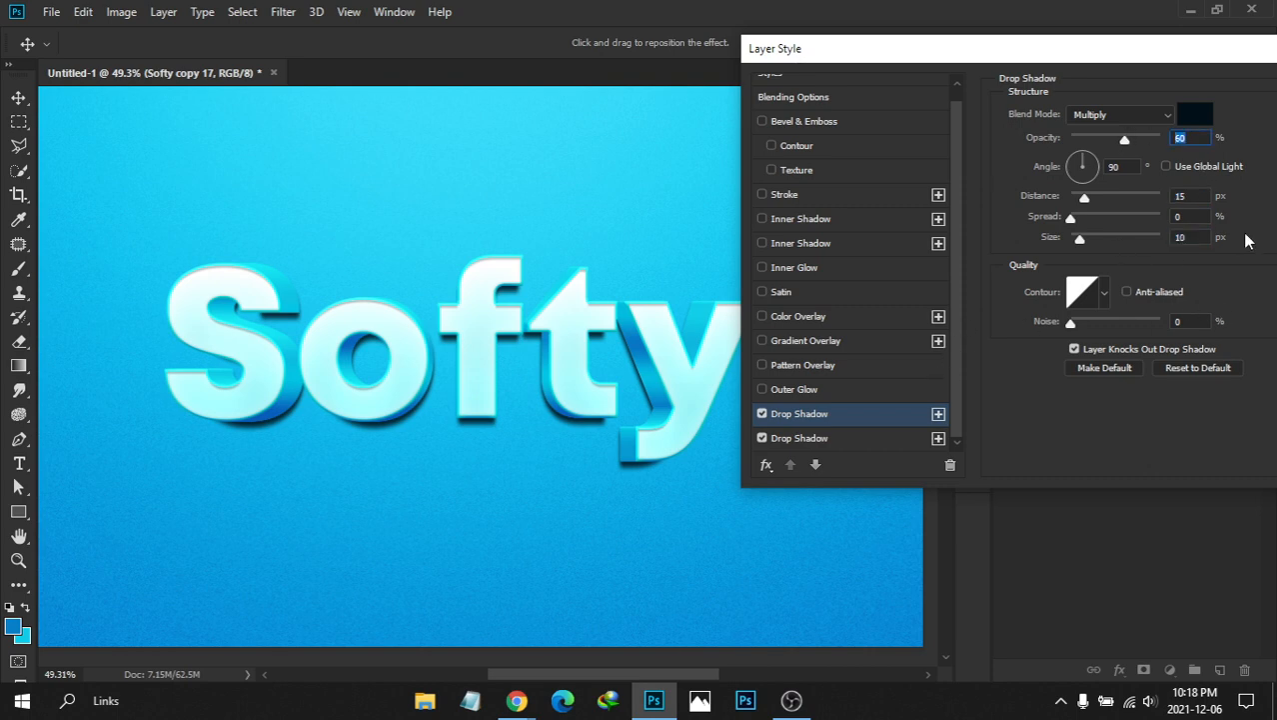
type("50")
left_click_drag(1194, 139, 1127, 144)
type("40")
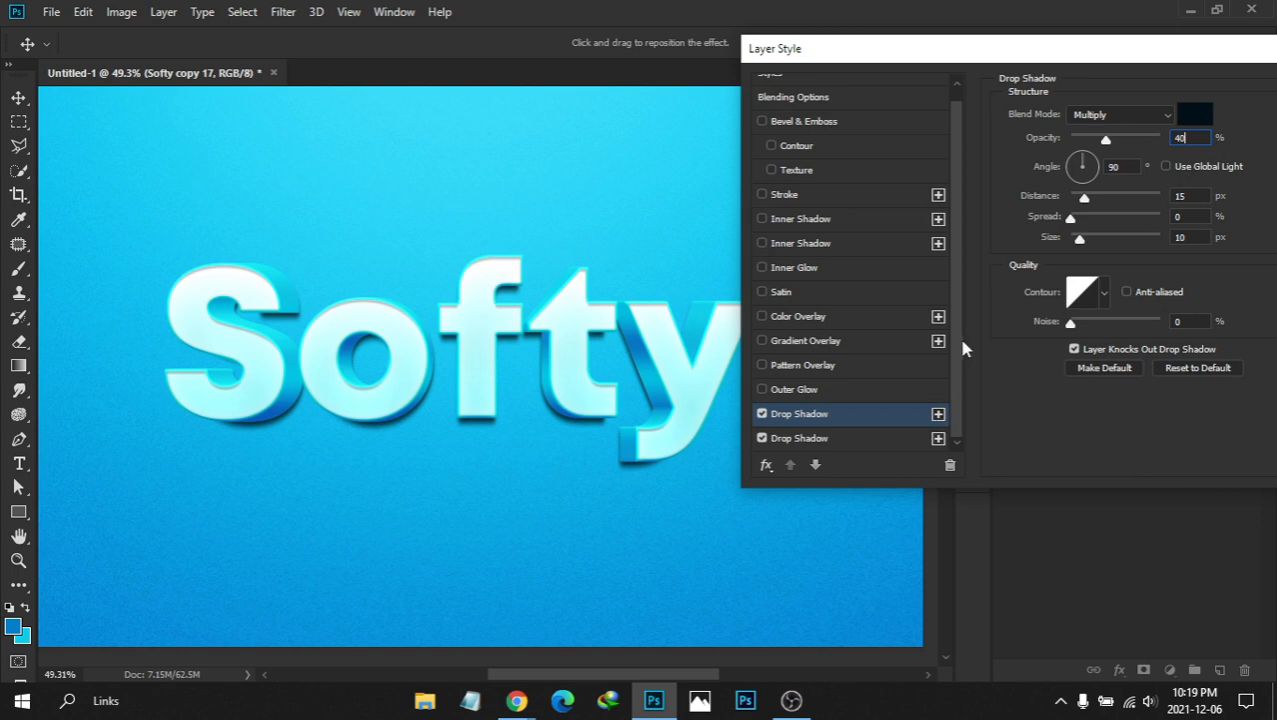
Add a third Drop Shadow effect with a distance of 30 px, a size of 25 px and an opacity of 35%
left_click(938, 414)
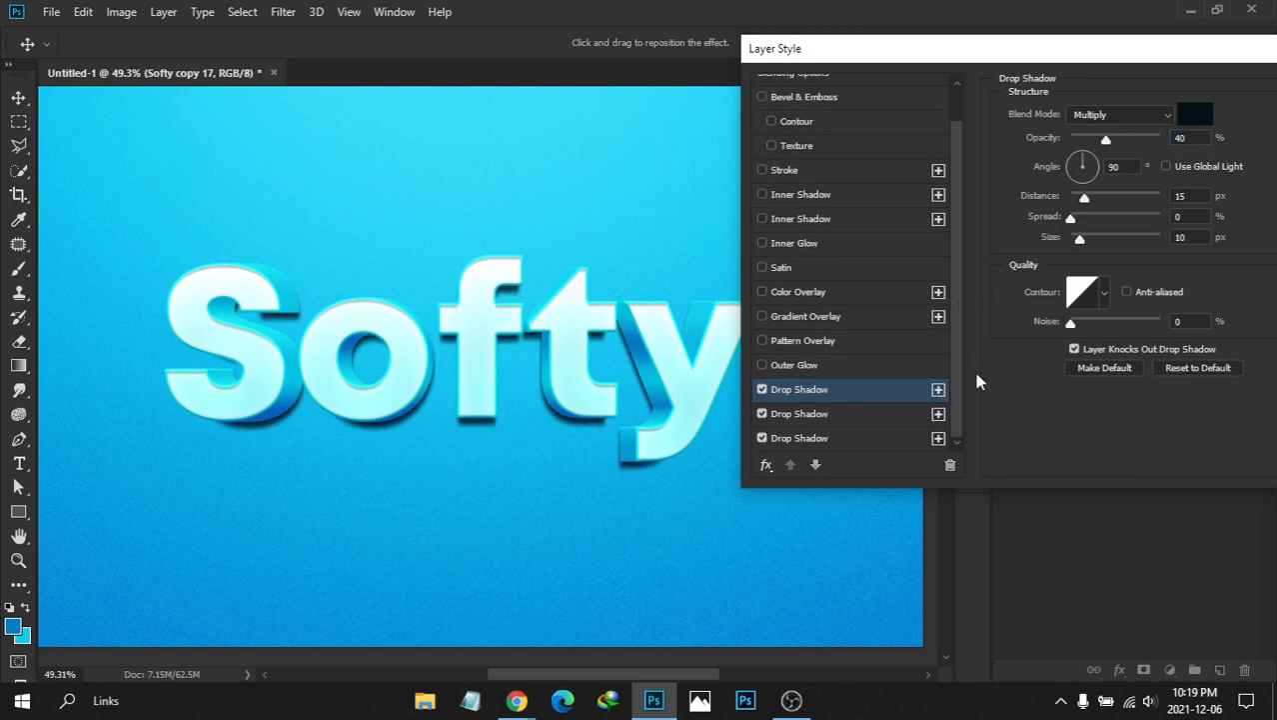
left_click(1195, 197)
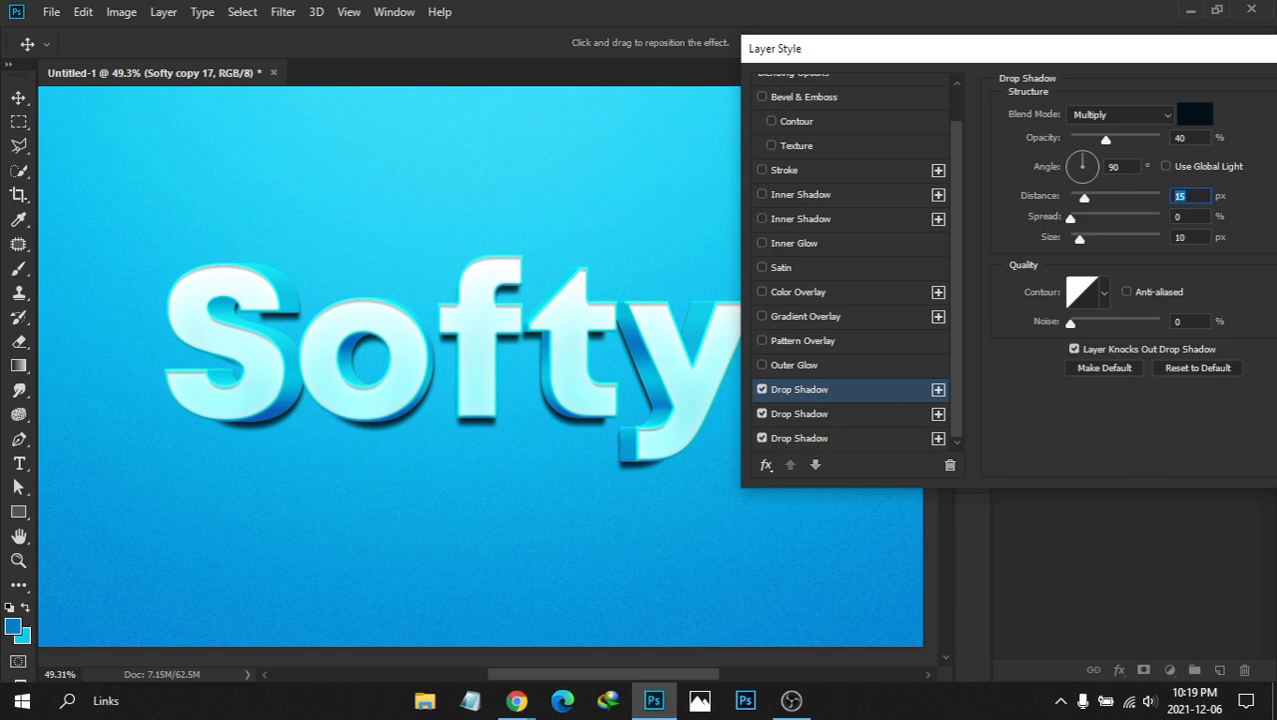
type("30")
left_click(1187, 240)
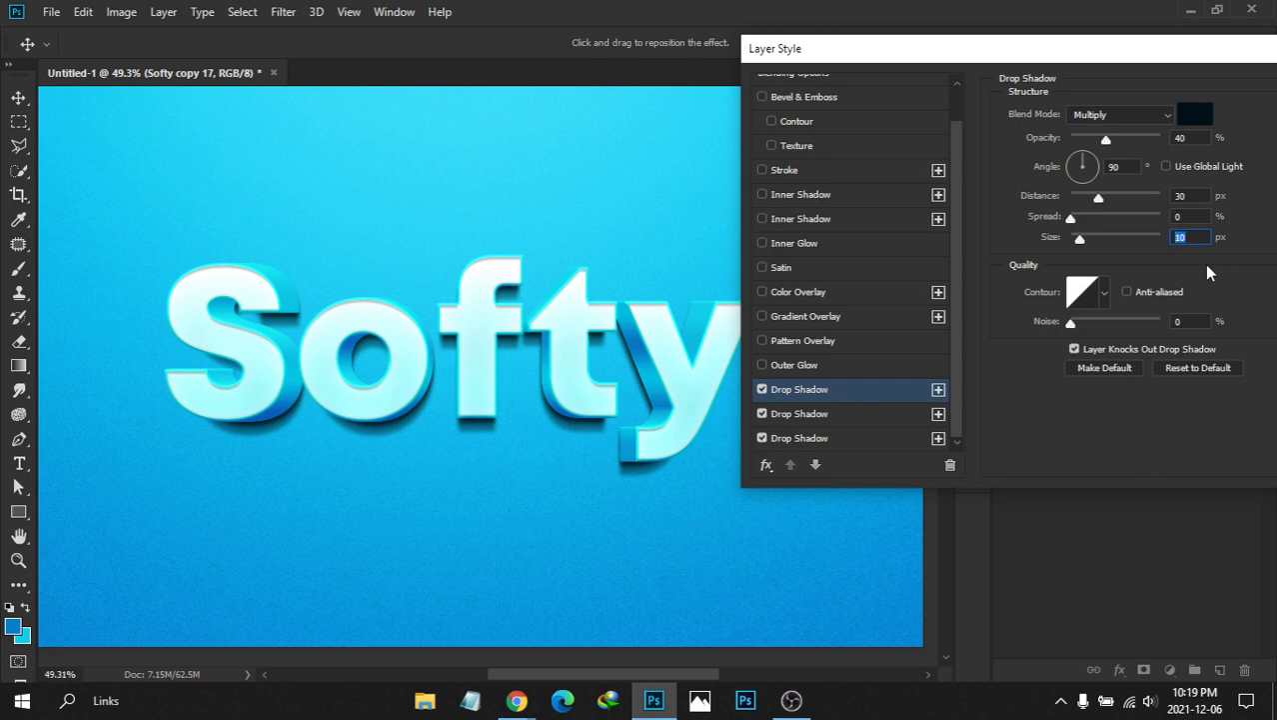
type("25")
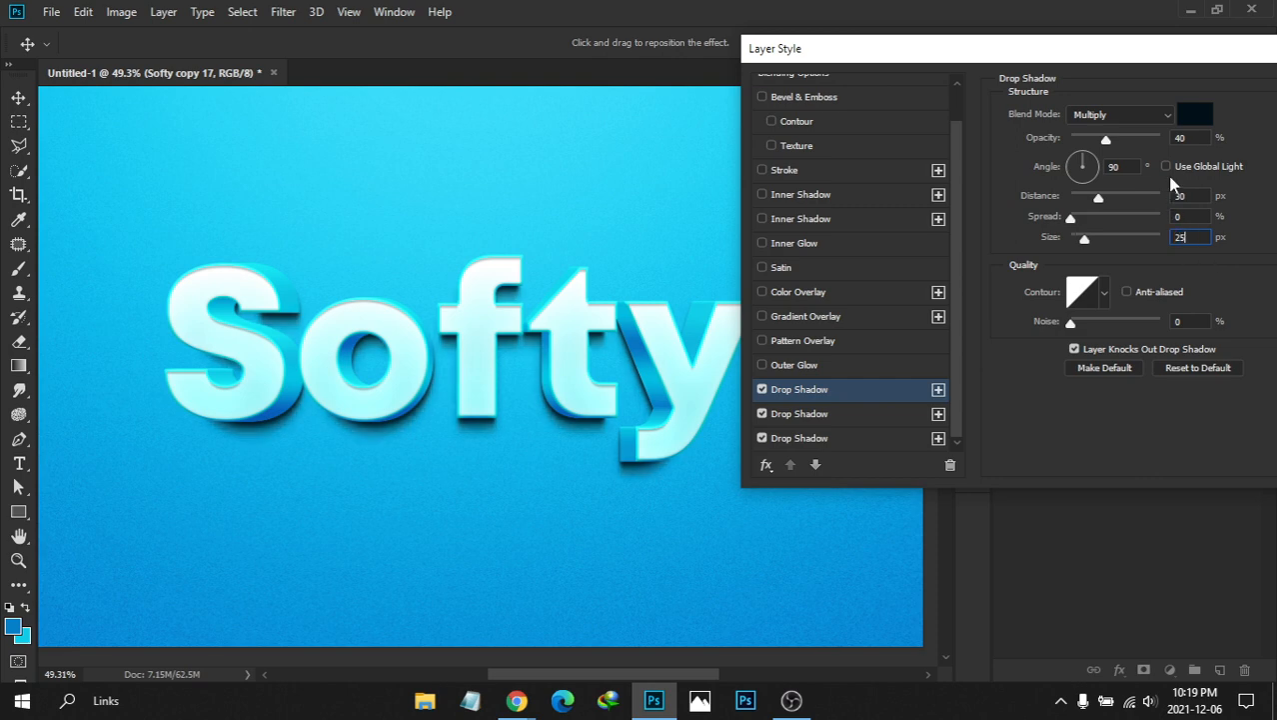
left_click(1180, 138)
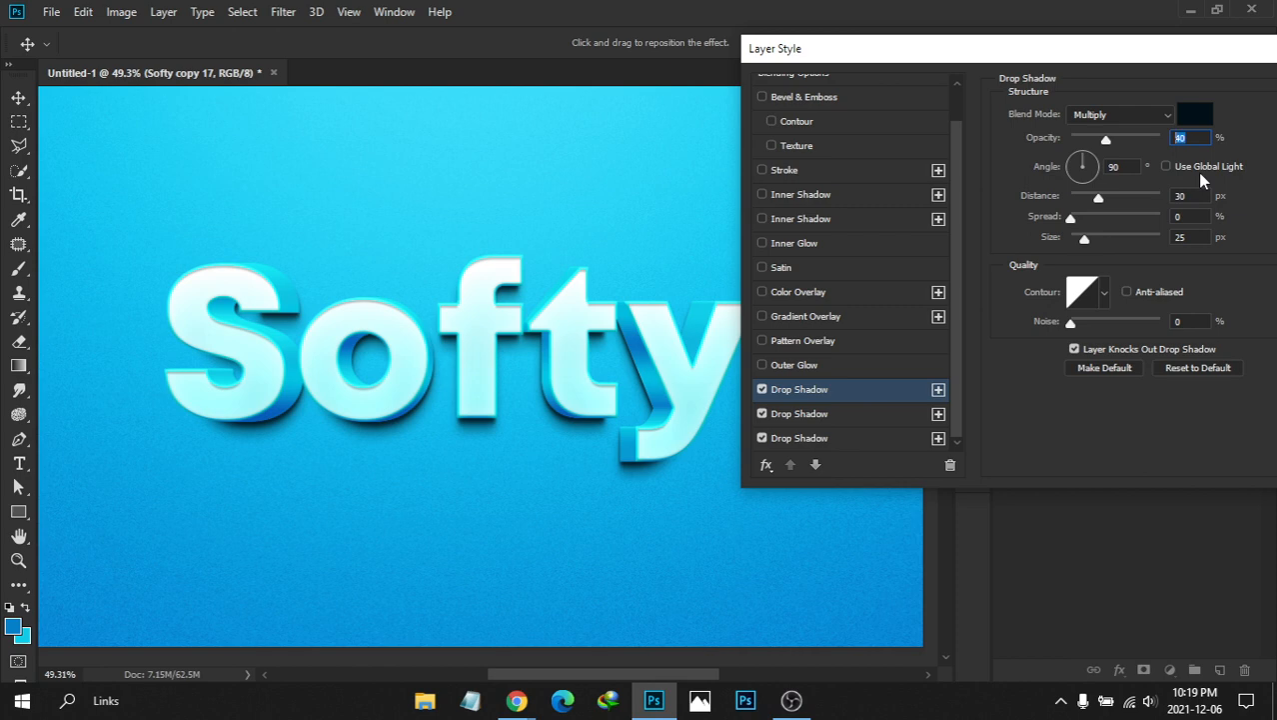
type("35")
Add a fourth Drop Shadow effect with a distance of 50 px, a size of 45 px and an opacity of 25%
left_click(938, 390)
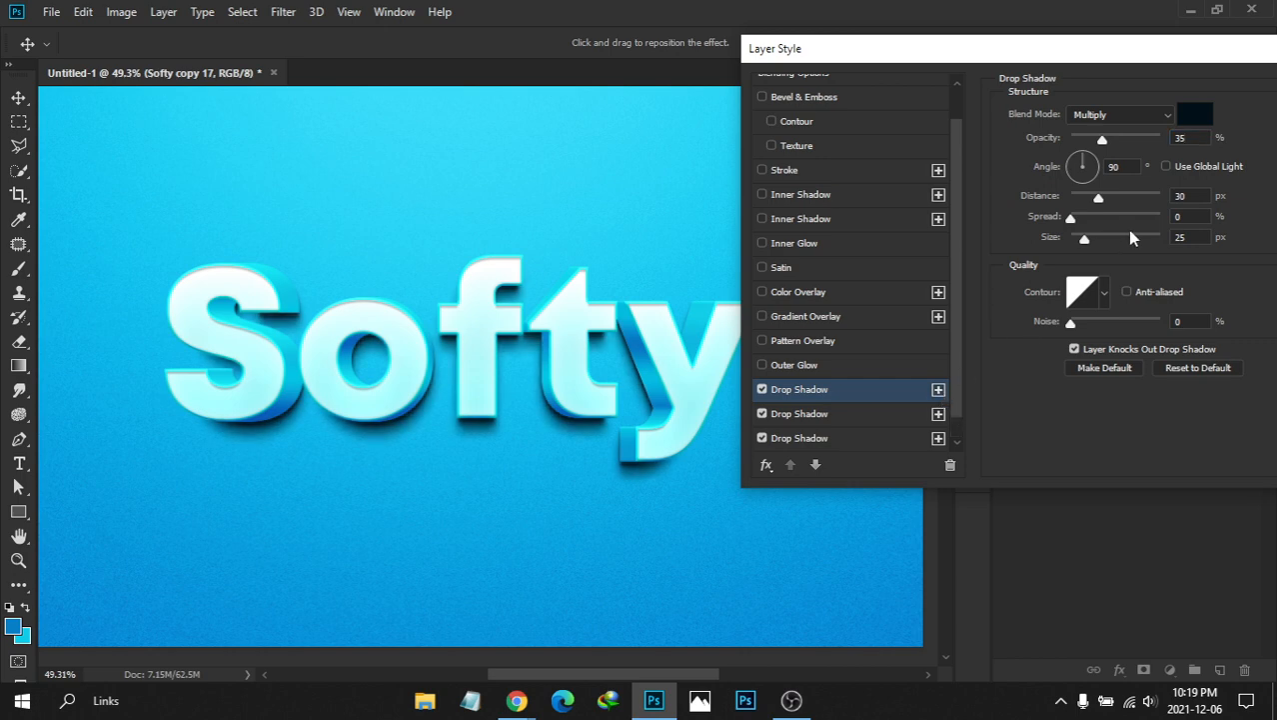
left_click(1181, 196)
type("50")
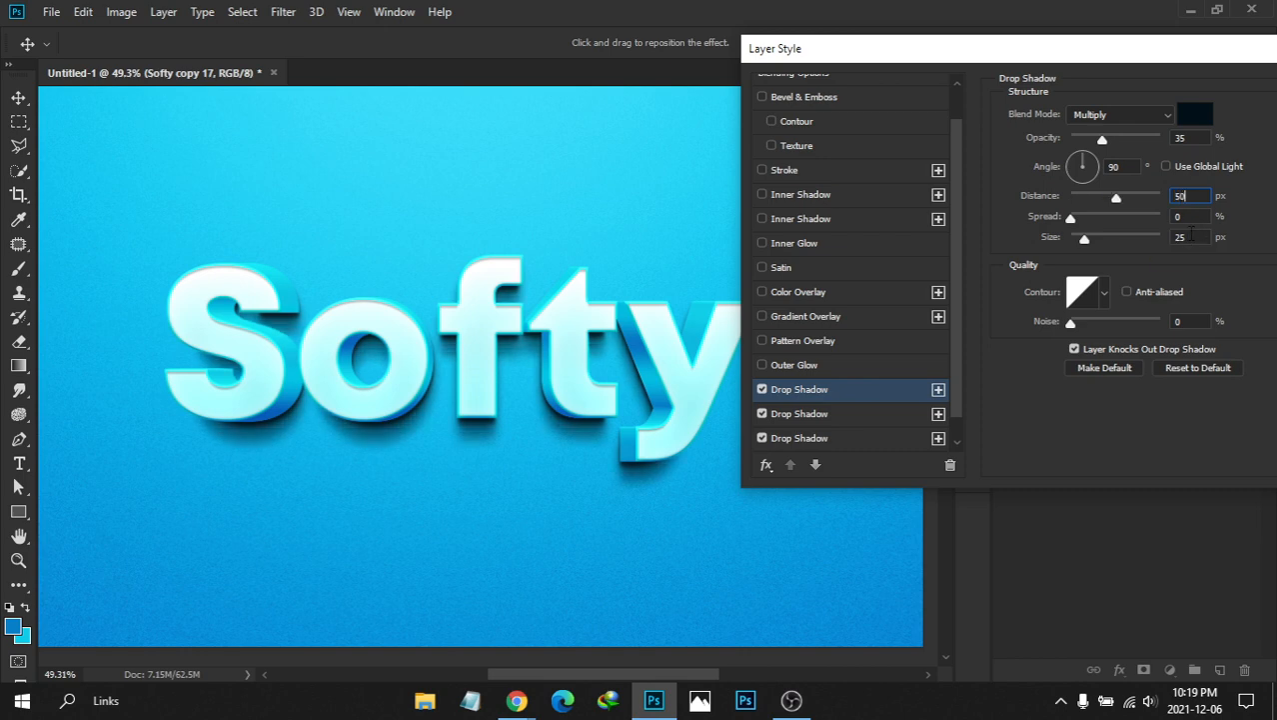
left_click(1190, 236)
type("45")
left_click(1186, 137)
type("25")
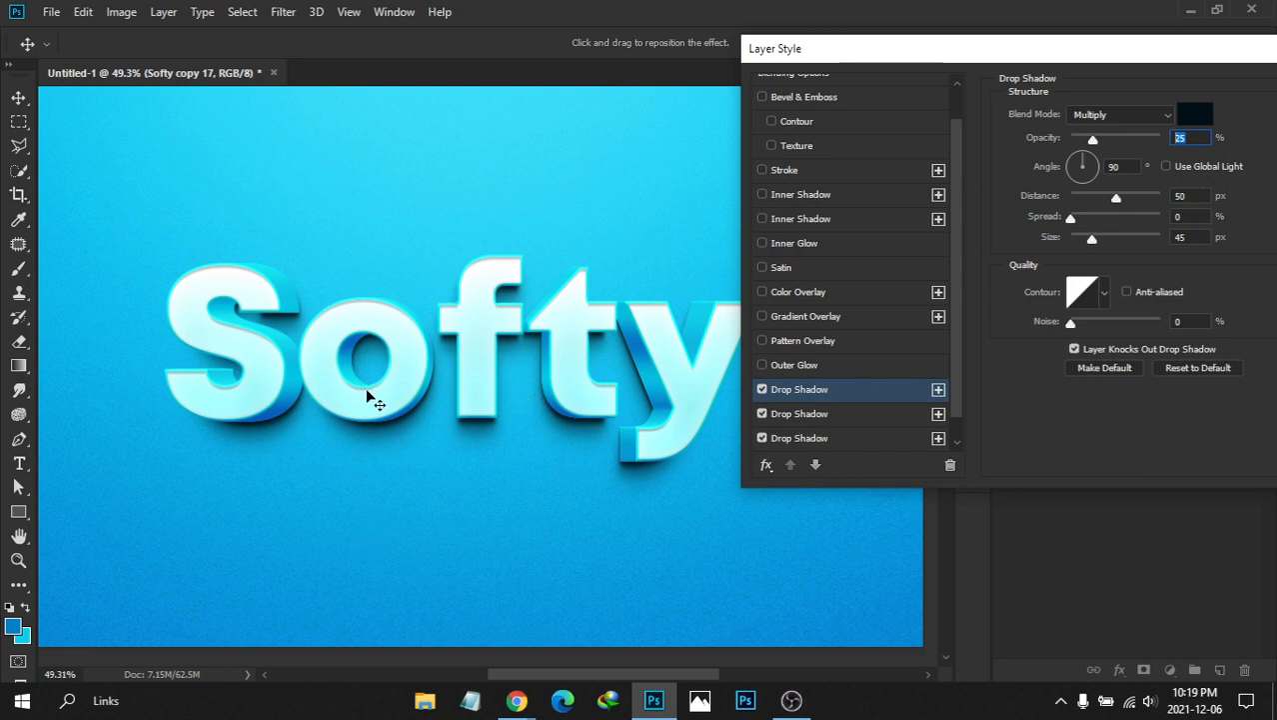
left_click(1188, 197)
left_click(1186, 238)
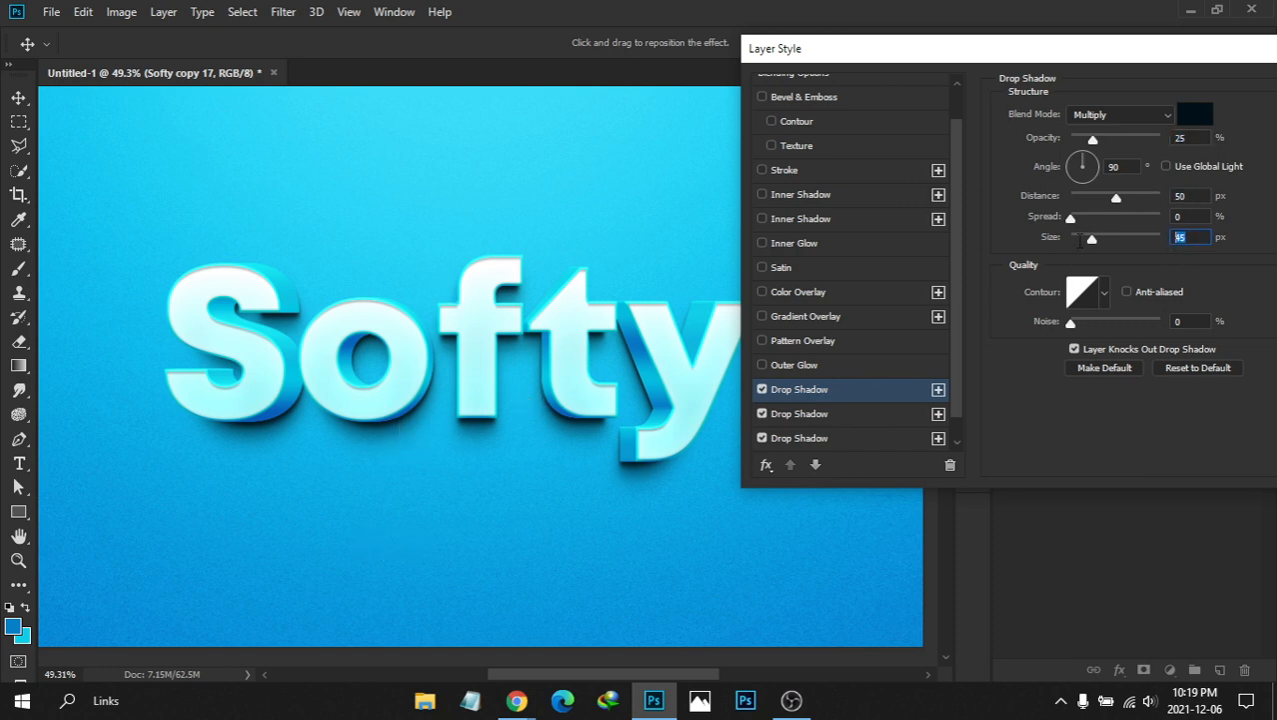
left_click(1190, 139)
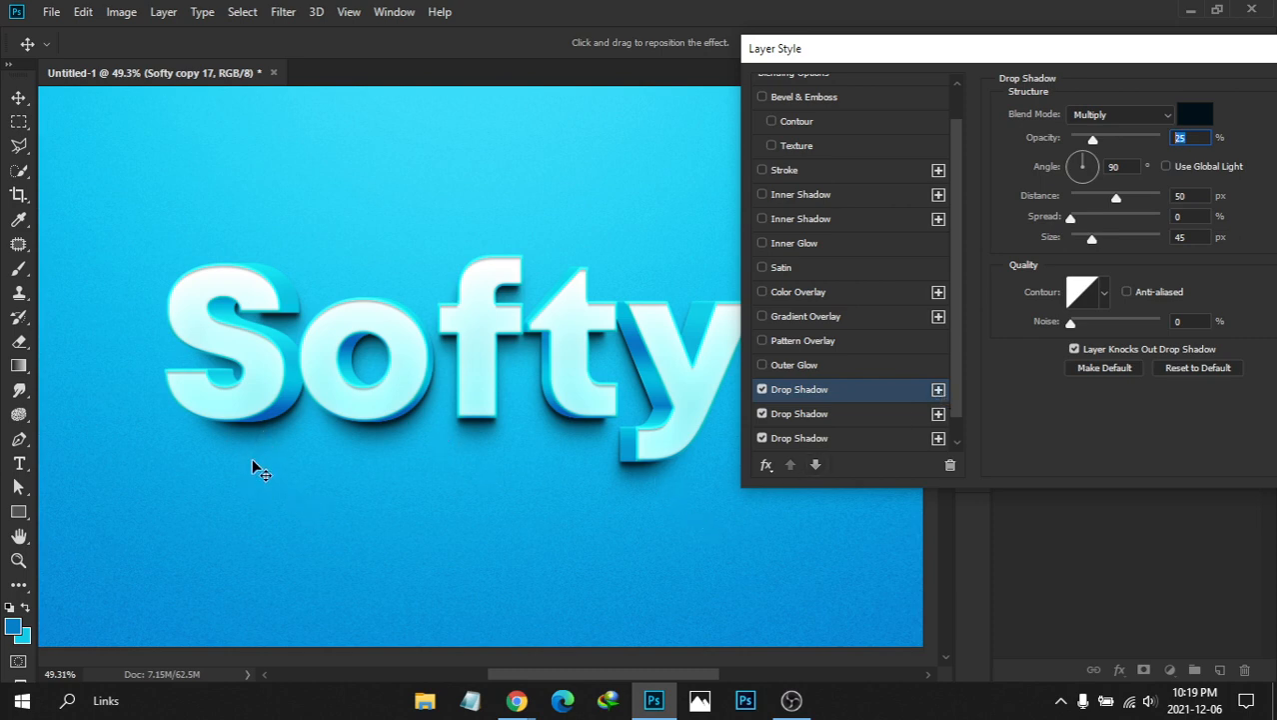
Add a fifth Drop Shadow effect at the head of the stack and set its distance to 70 px
left_click(939, 389)
left_click(872, 413)
left_click(857, 432)
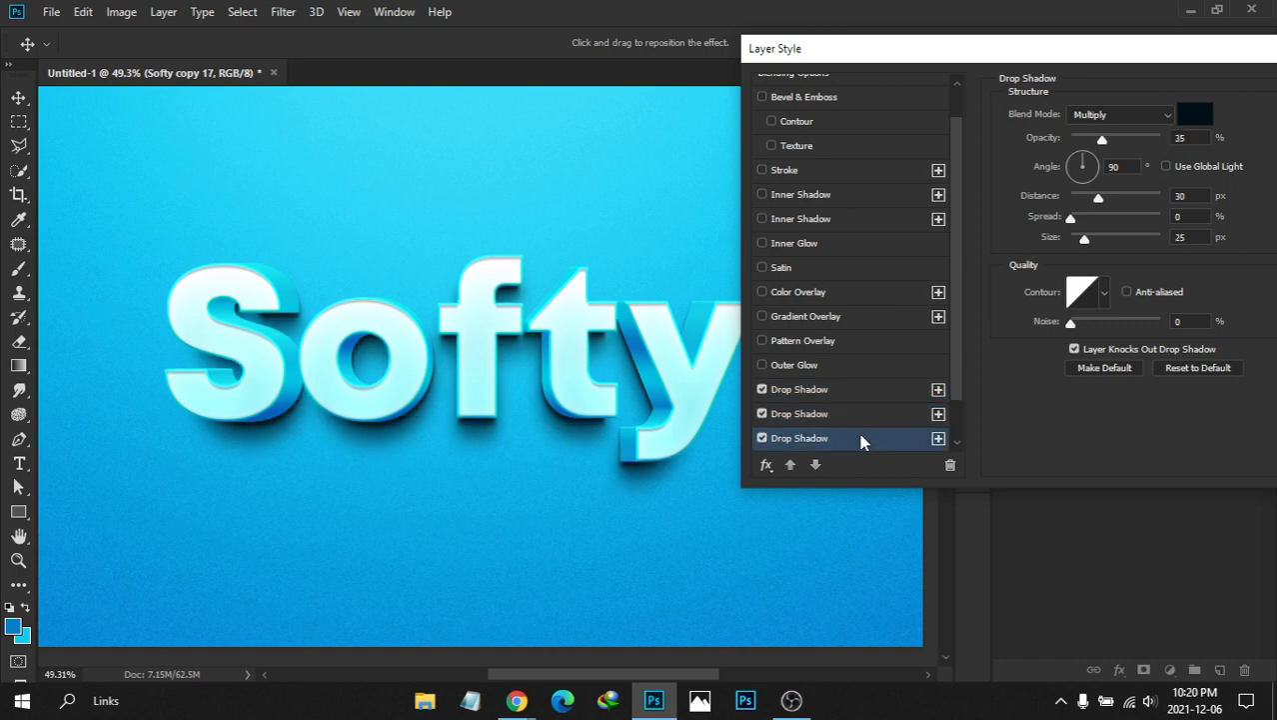
left_click(856, 390)
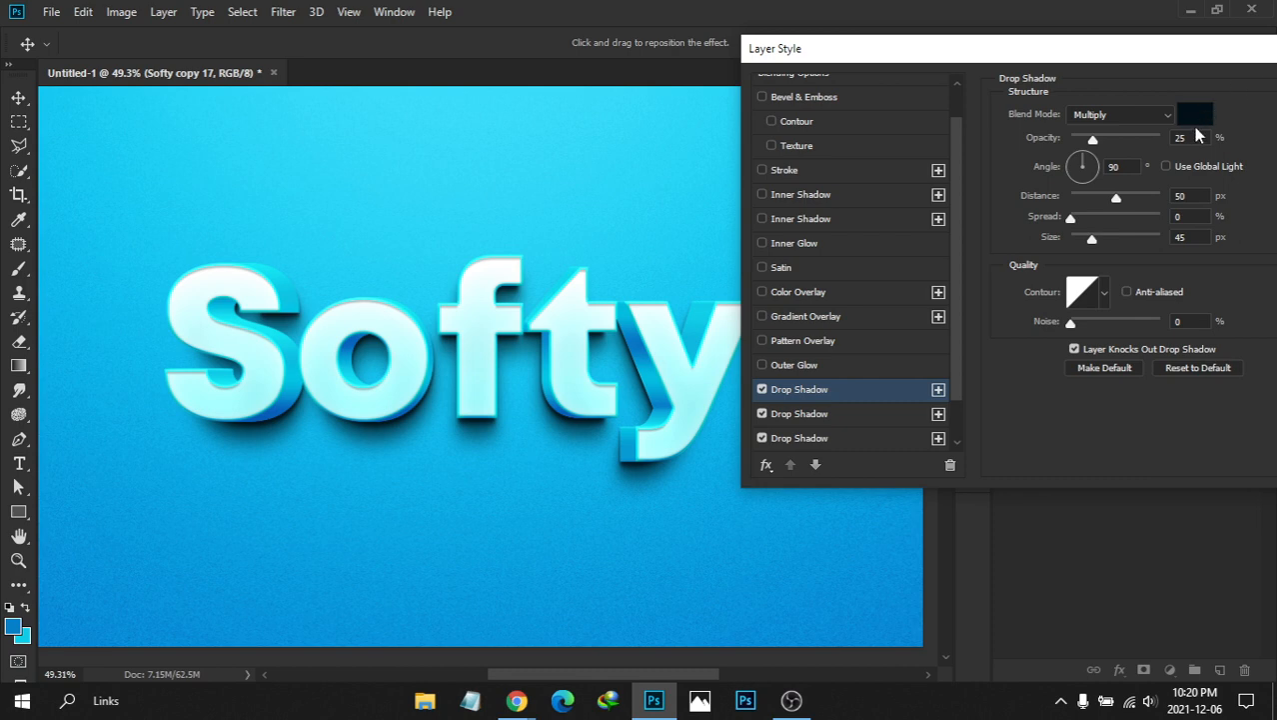
double_click(1193, 195)
type("70")
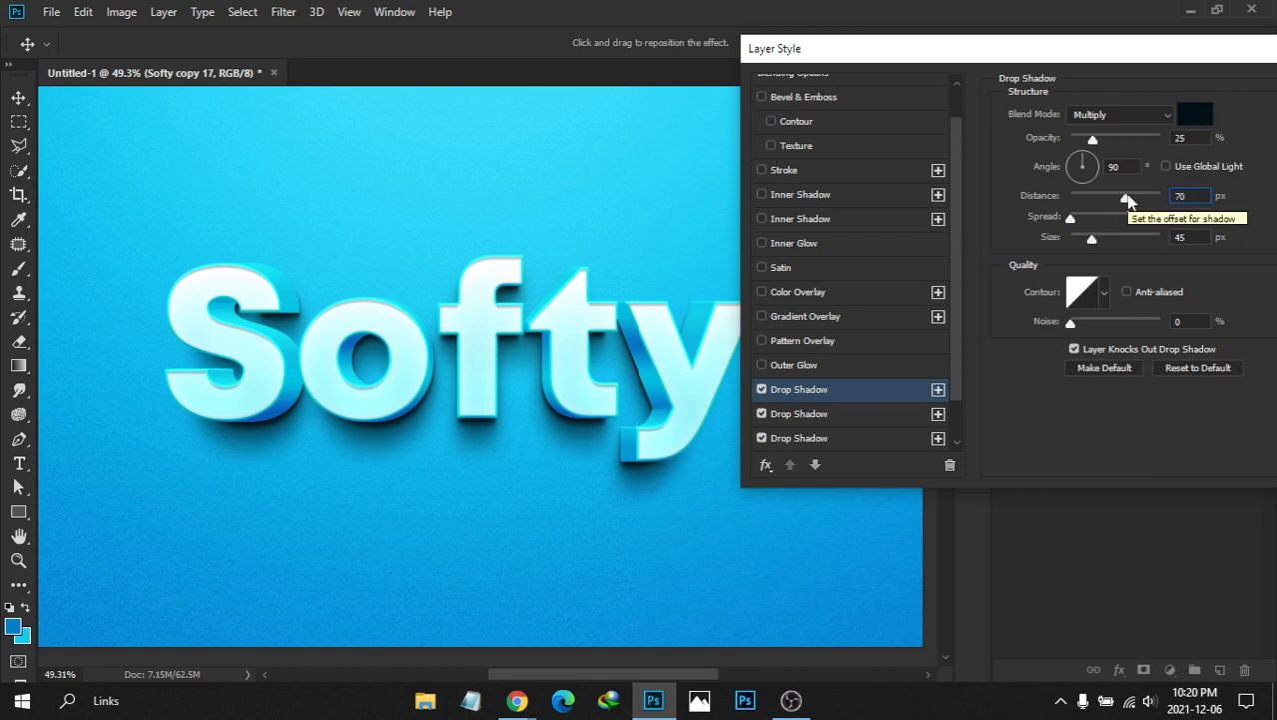
Set the fifth drop shadow's size to 65 px and its opacity to 15%, and apply the layer style
double_click(1192, 238)
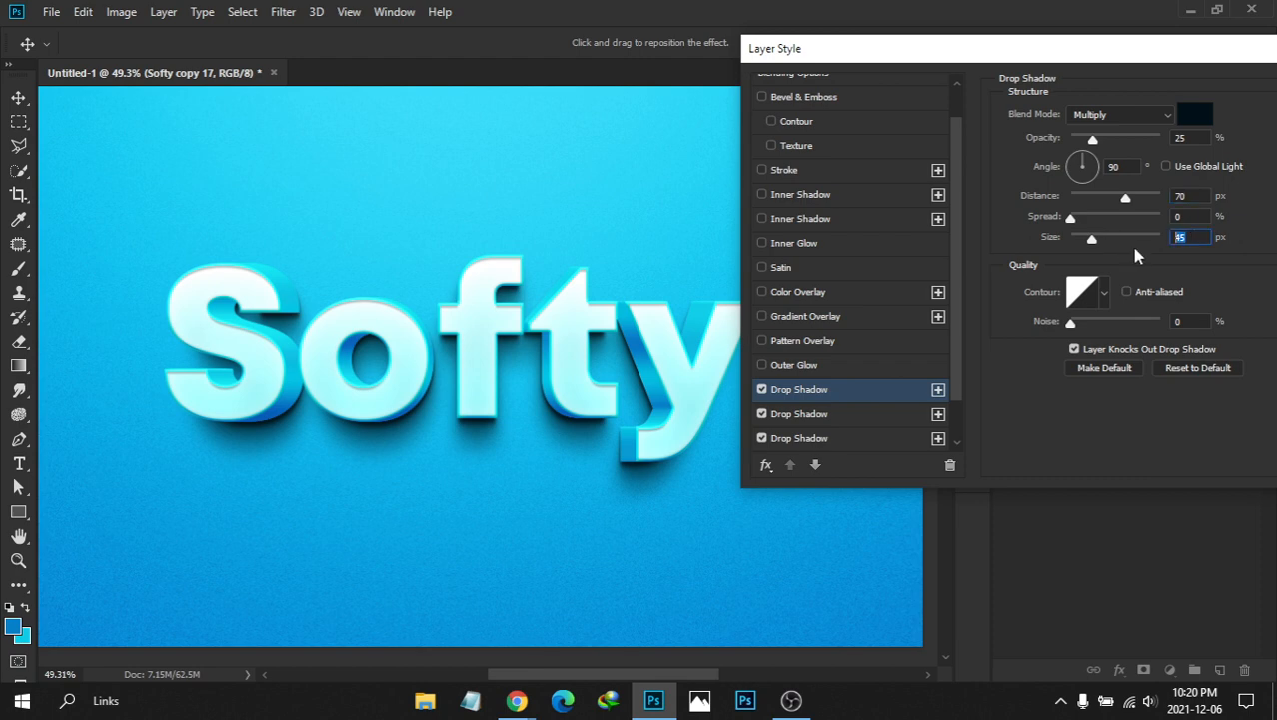
type("65")
left_click_drag(1193, 137, 1126, 153)
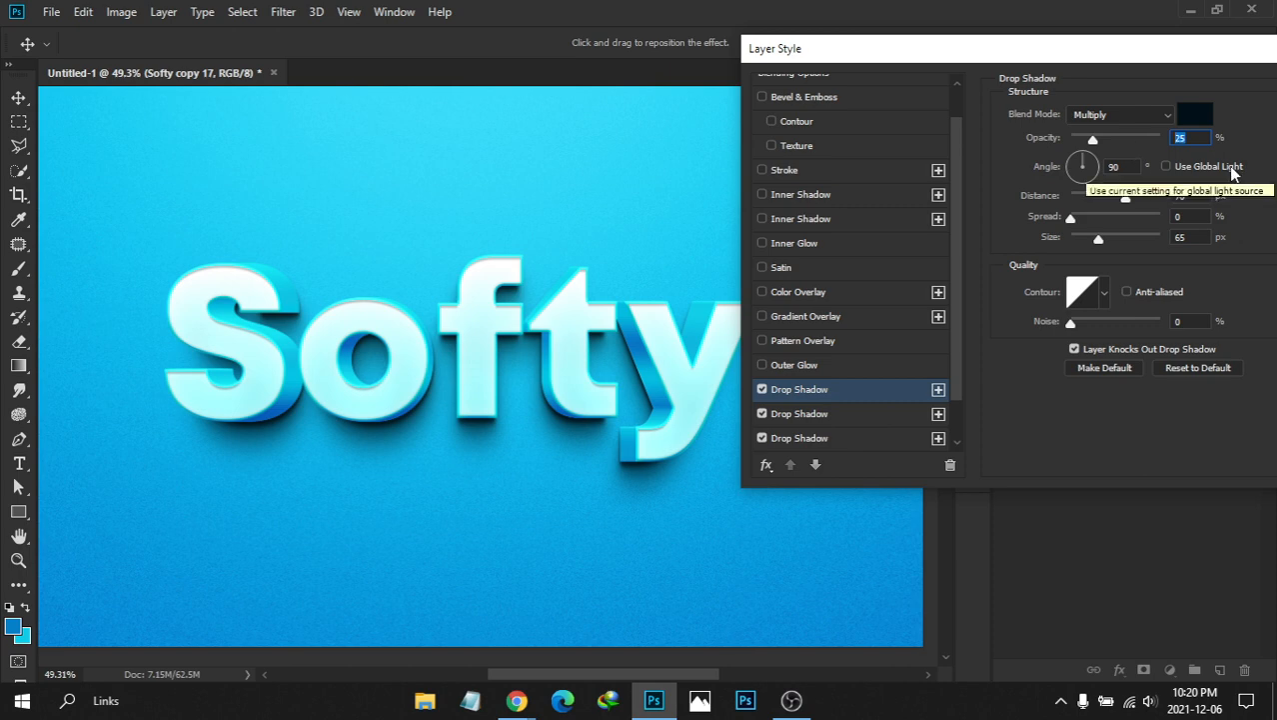
type("15")
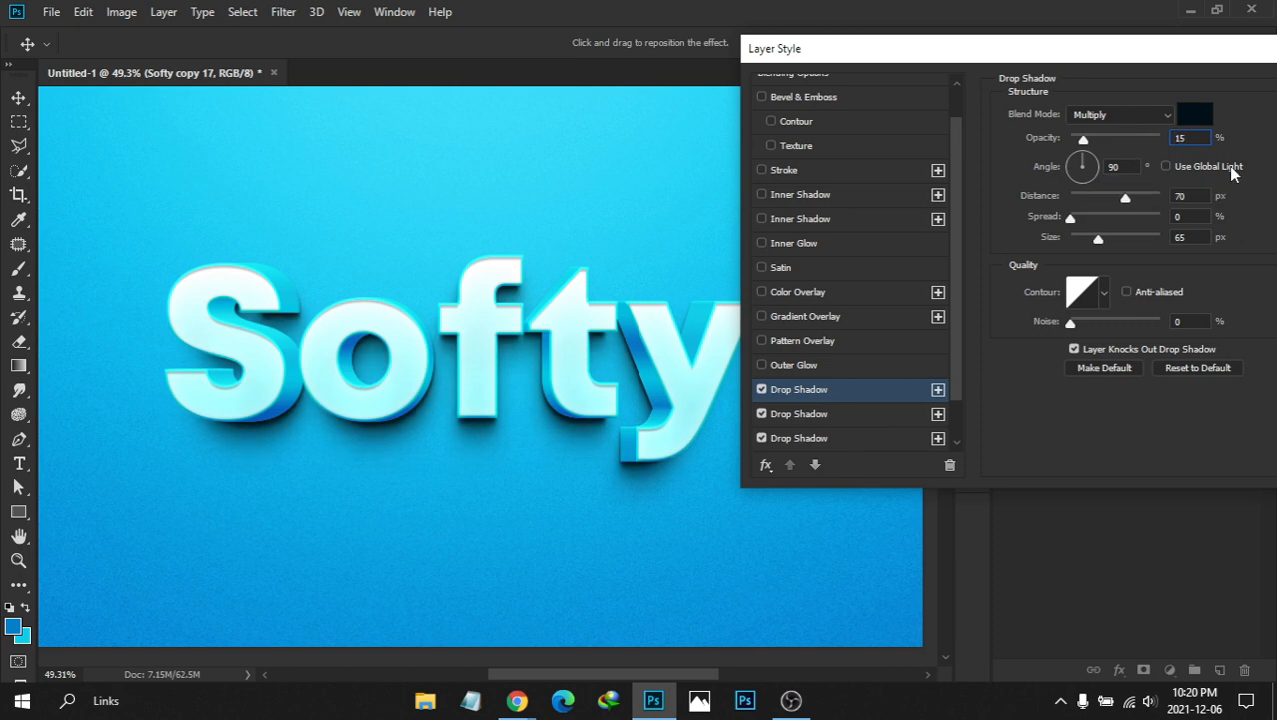
left_click_drag(953, 319, 953, 385)
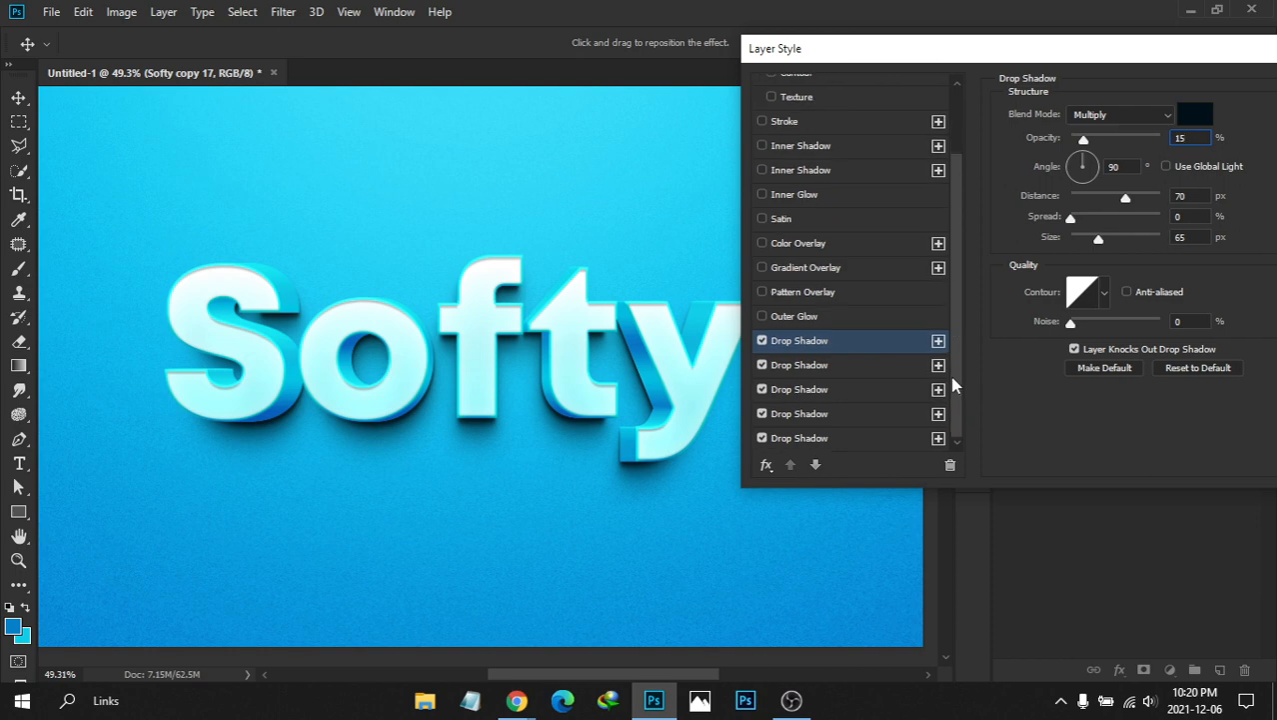
left_click_drag(1117, 50, 984, 42)
left_click(1240, 93)
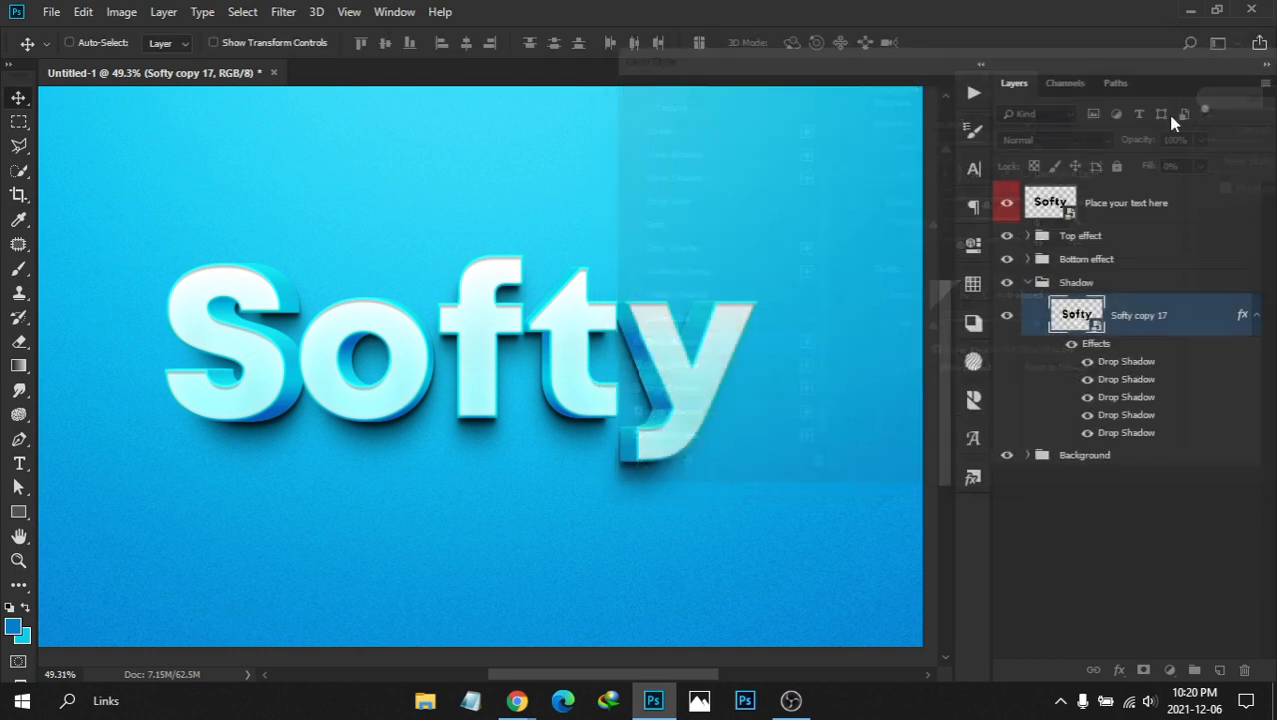
Lower the opacity of the first drop shadow (7 px distance) to 50% and the second (15 px distance) to 35%, and apply the layer style
left_click_drag(679, 289, 606, 296)
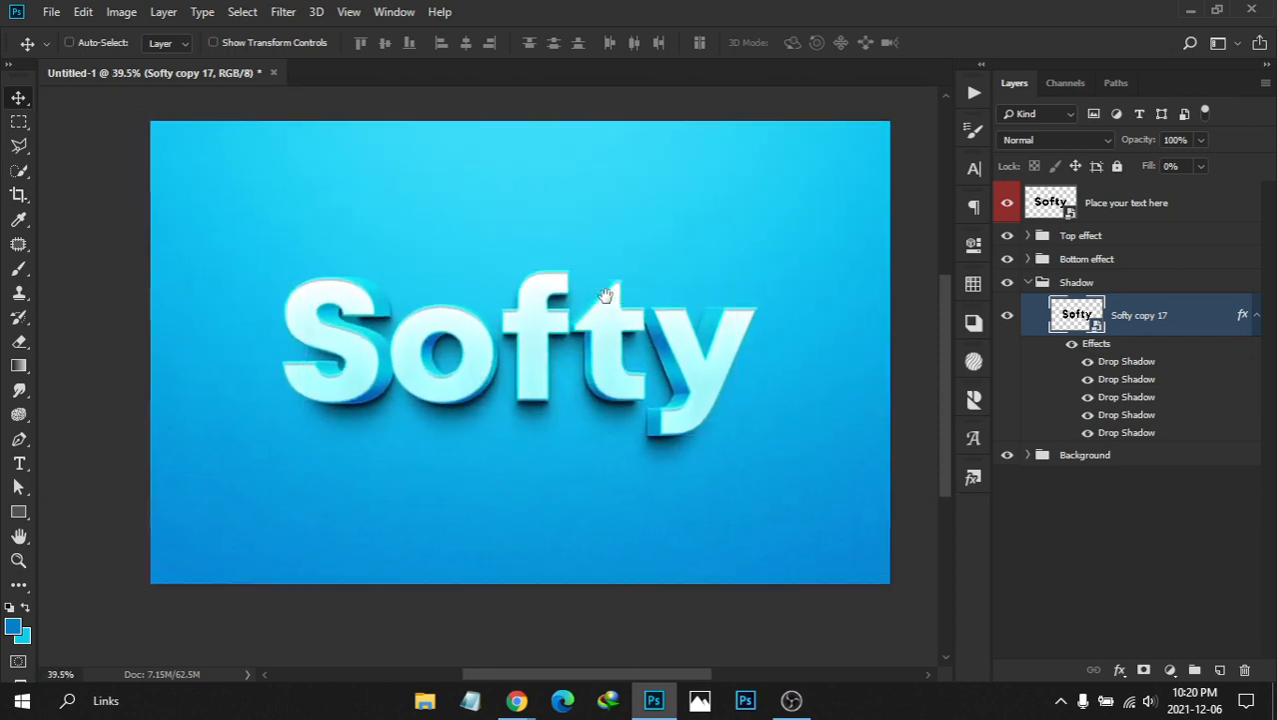
mouse_move(636, 361)
left_mouse_down()
mouse_move(689, 371)
mouse_move(605, 371)
mouse_move(623, 373)
left_mouse_up()
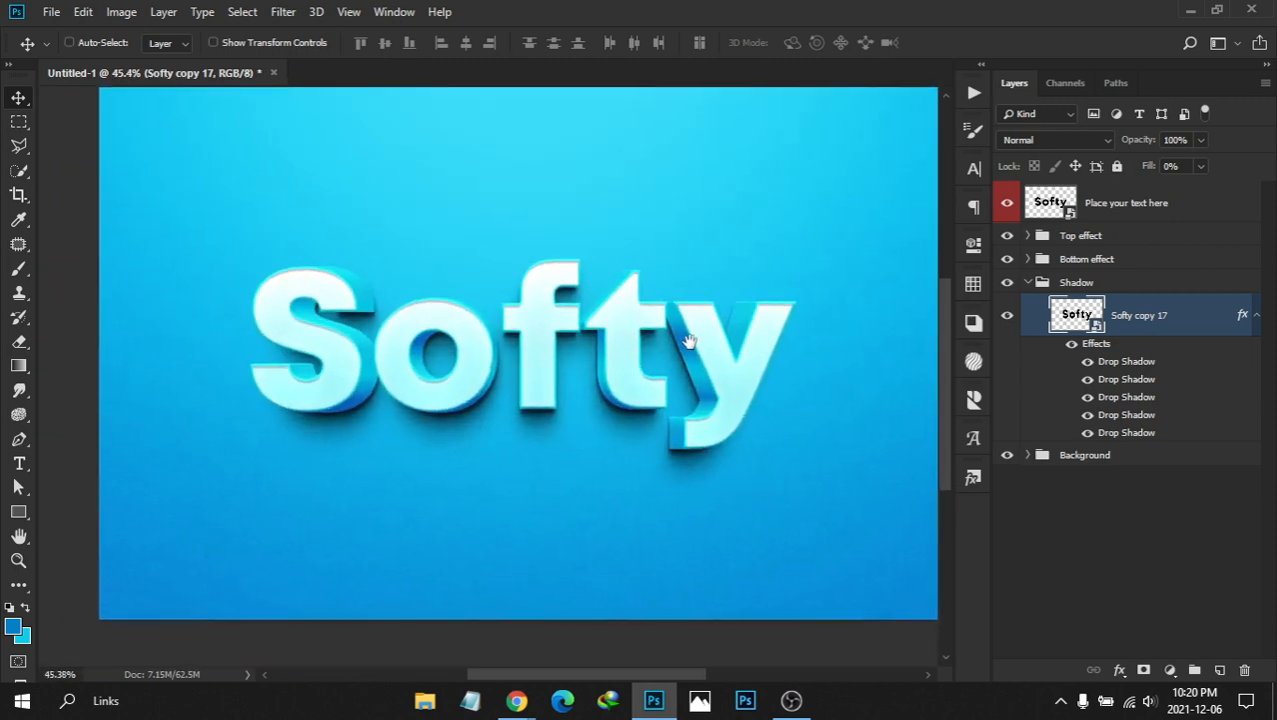
left_click_drag(689, 342, 667, 358)
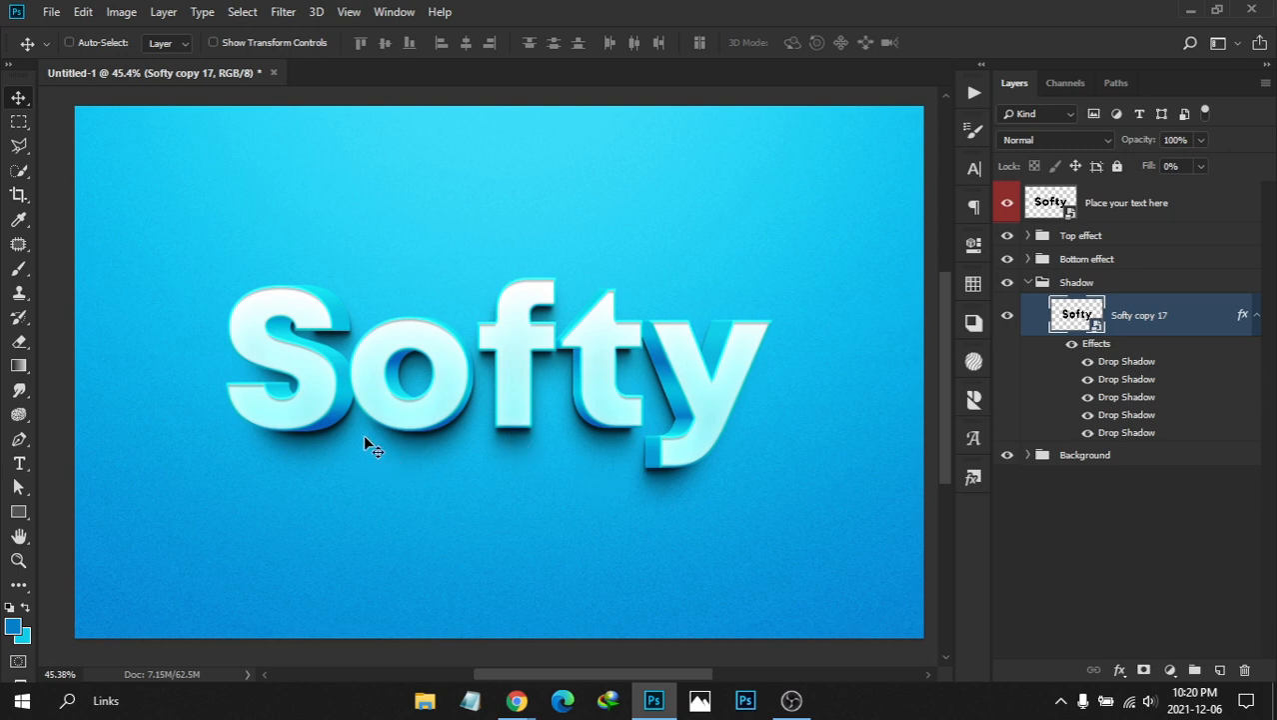
left_click_drag(306, 418, 311, 445)
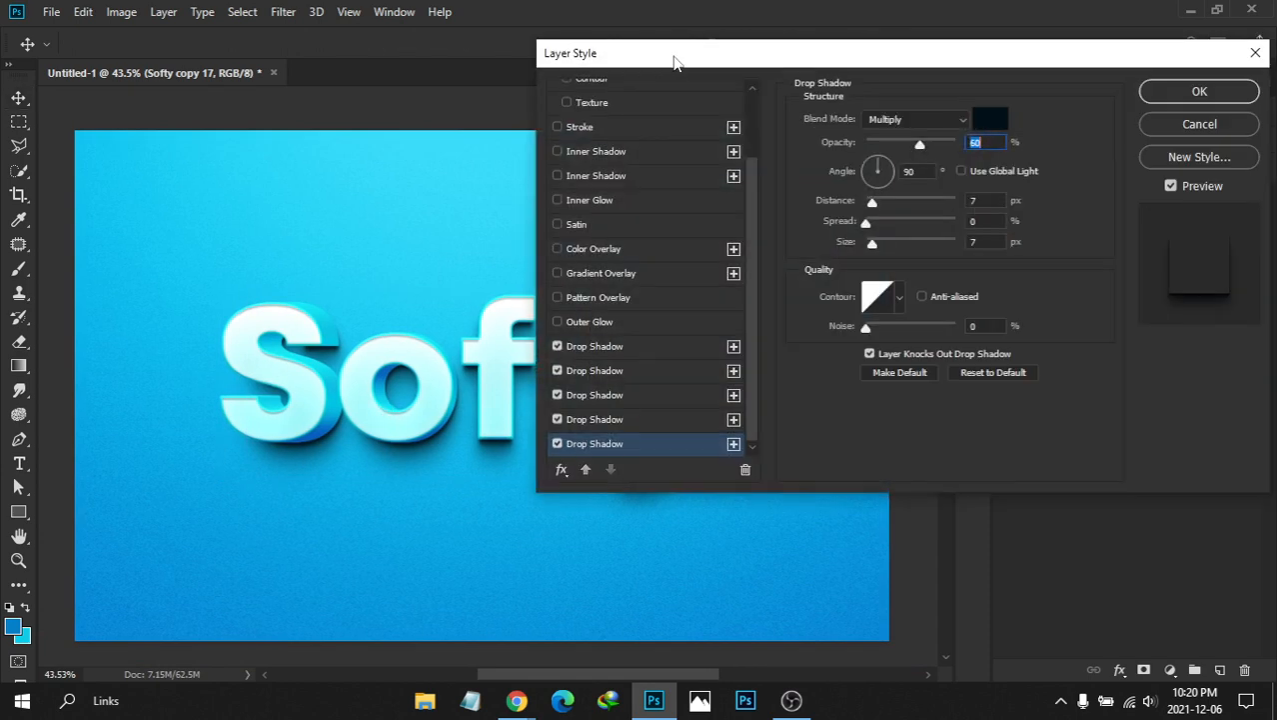
left_click_drag(675, 62, 770, 36)
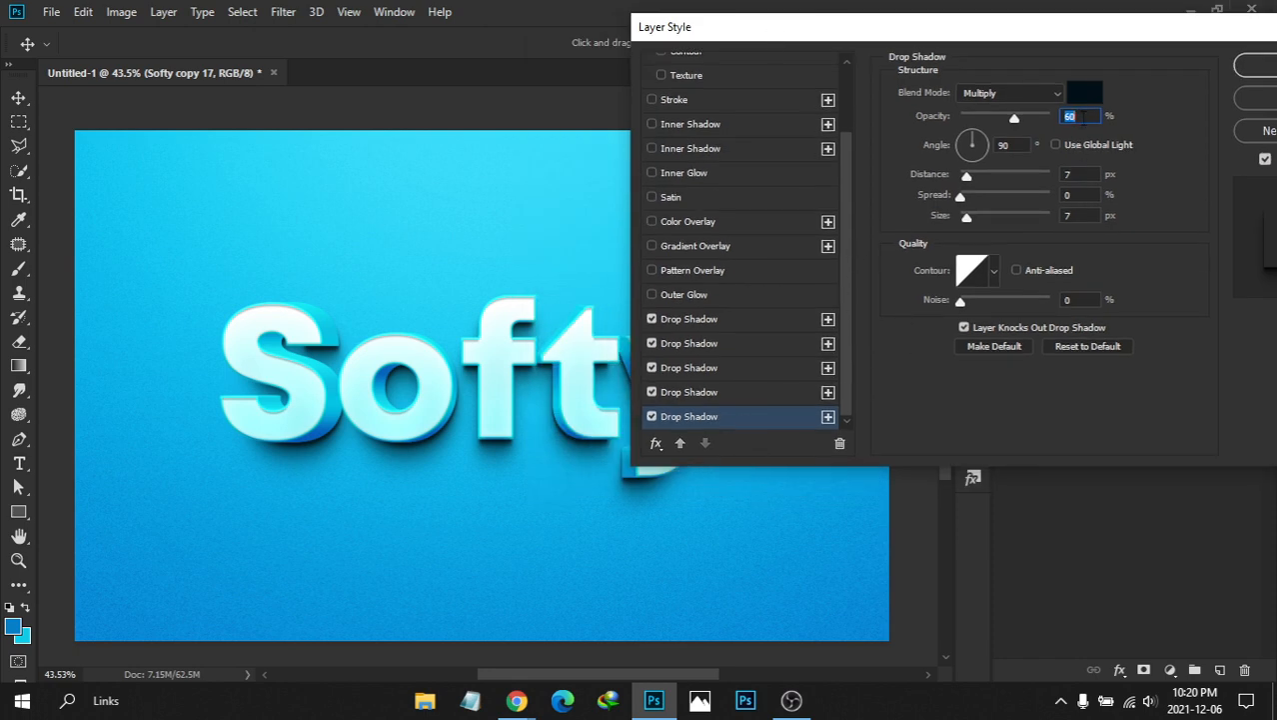
type("50")
left_click(724, 392)
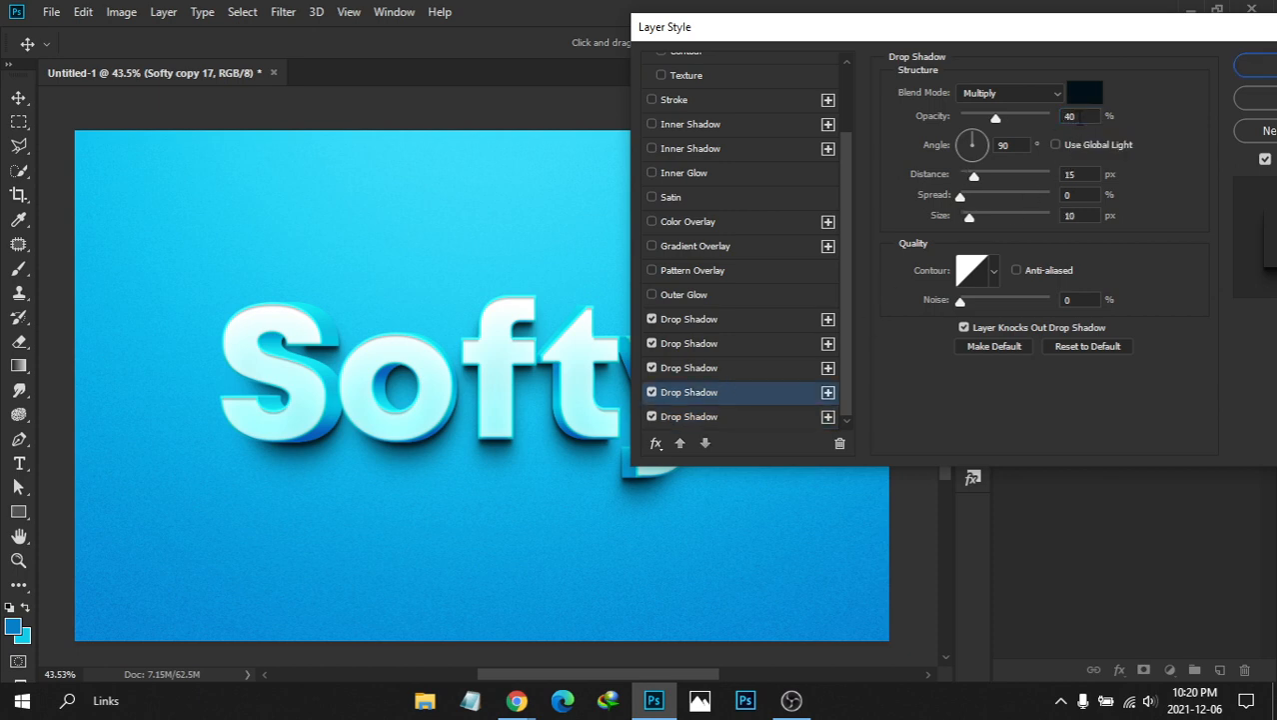
double_click(1069, 116)
type("35")
mouse_move(1005, 37)
left_mouse_down()
mouse_move(838, 53)
mouse_move(1061, 54)
mouse_move(991, 58)
left_mouse_up()
left_click(1239, 86)
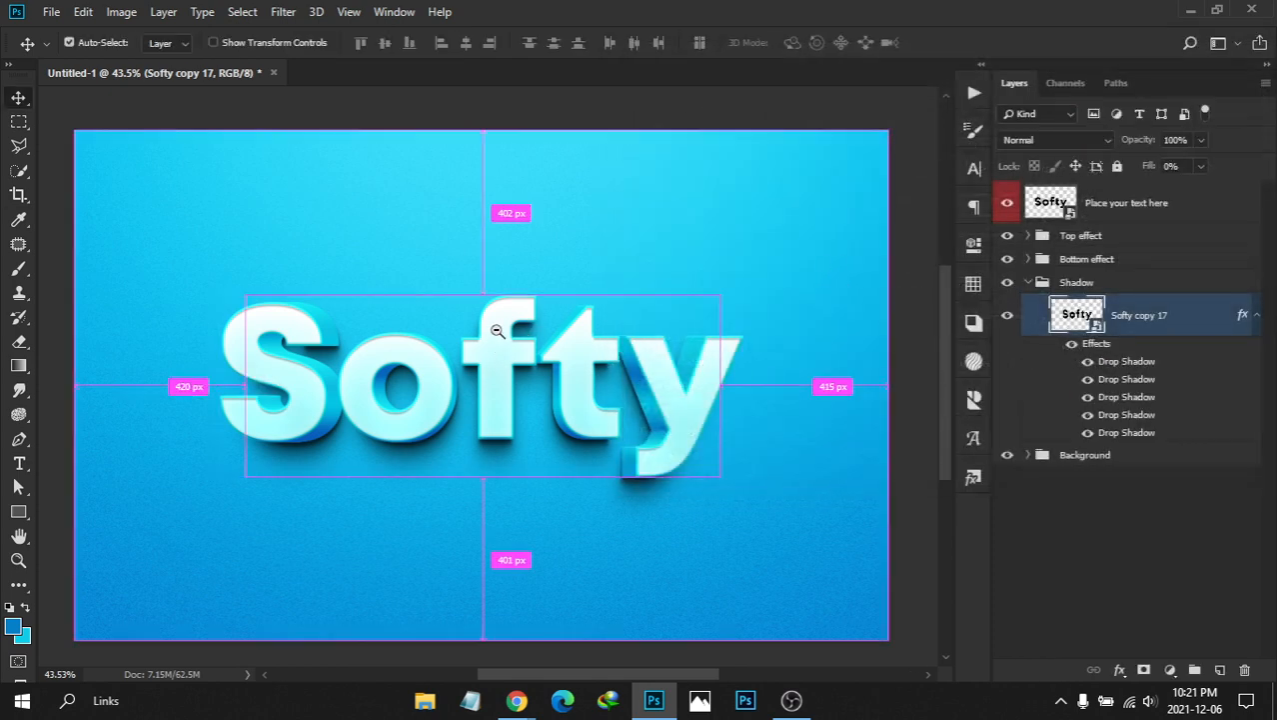
left_click_drag(497, 331, 502, 332)
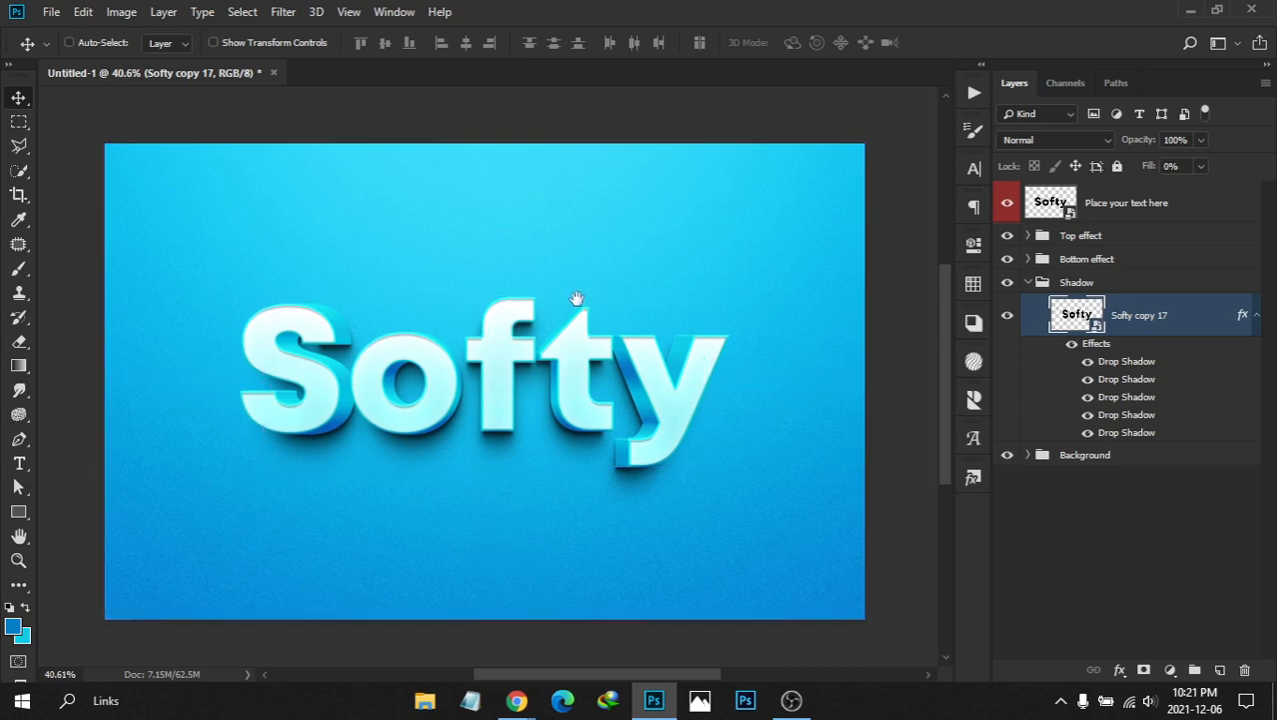
left_click_drag(578, 299, 527, 329)
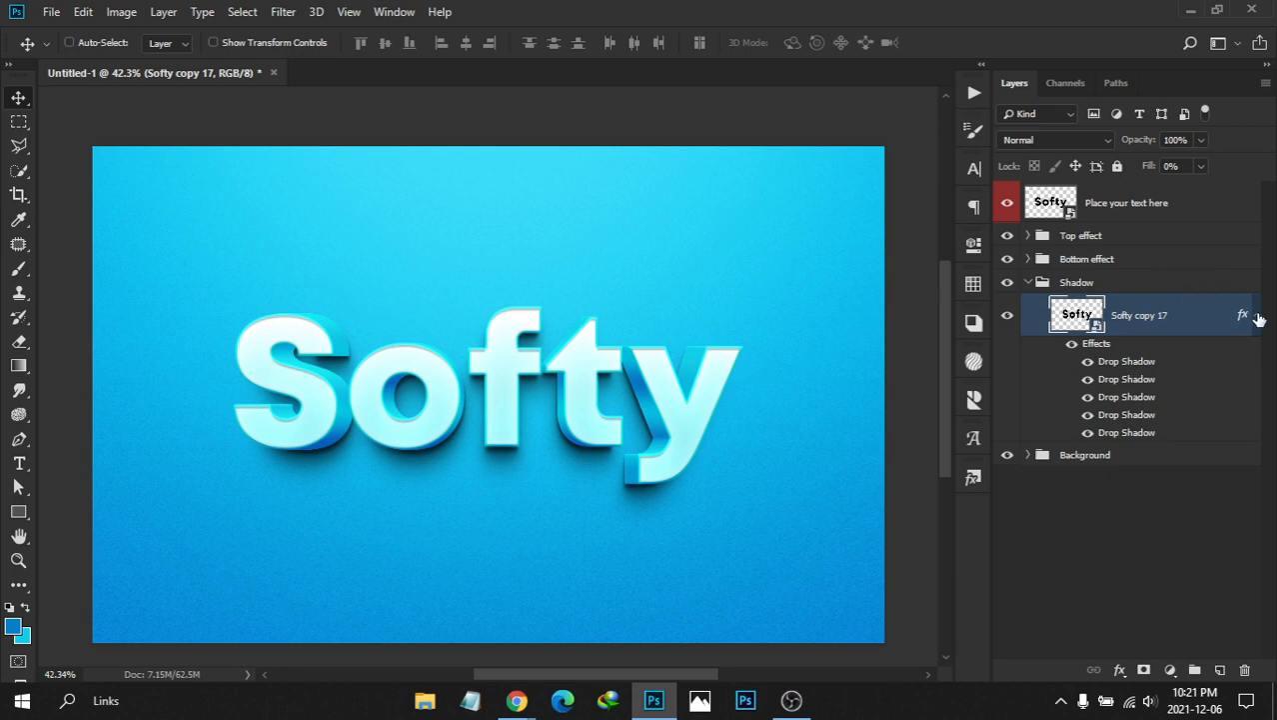
left_click_drag(524, 376, 627, 366)
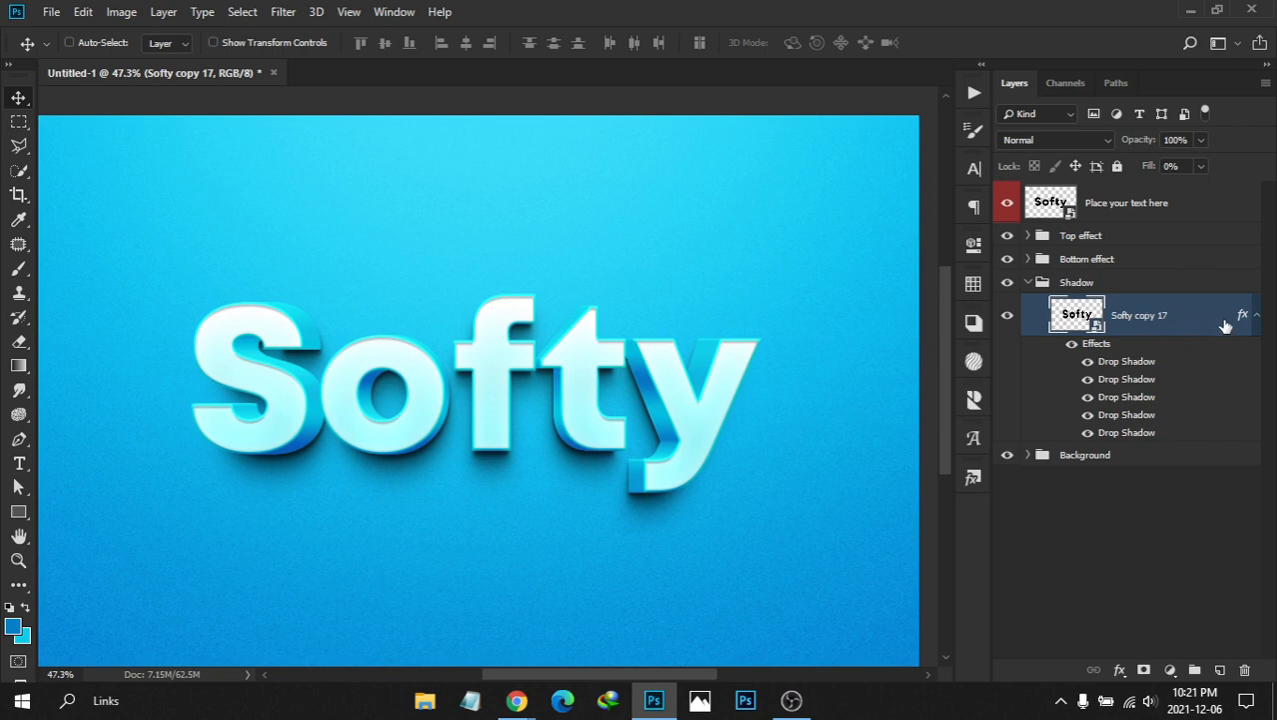
left_click(1257, 317)
left_click(1256, 320)
Add a sixth Drop Shadow effect at the head of the Softy copy 17 layer's stack and raise its opacity to 69%
right_click(1202, 312)
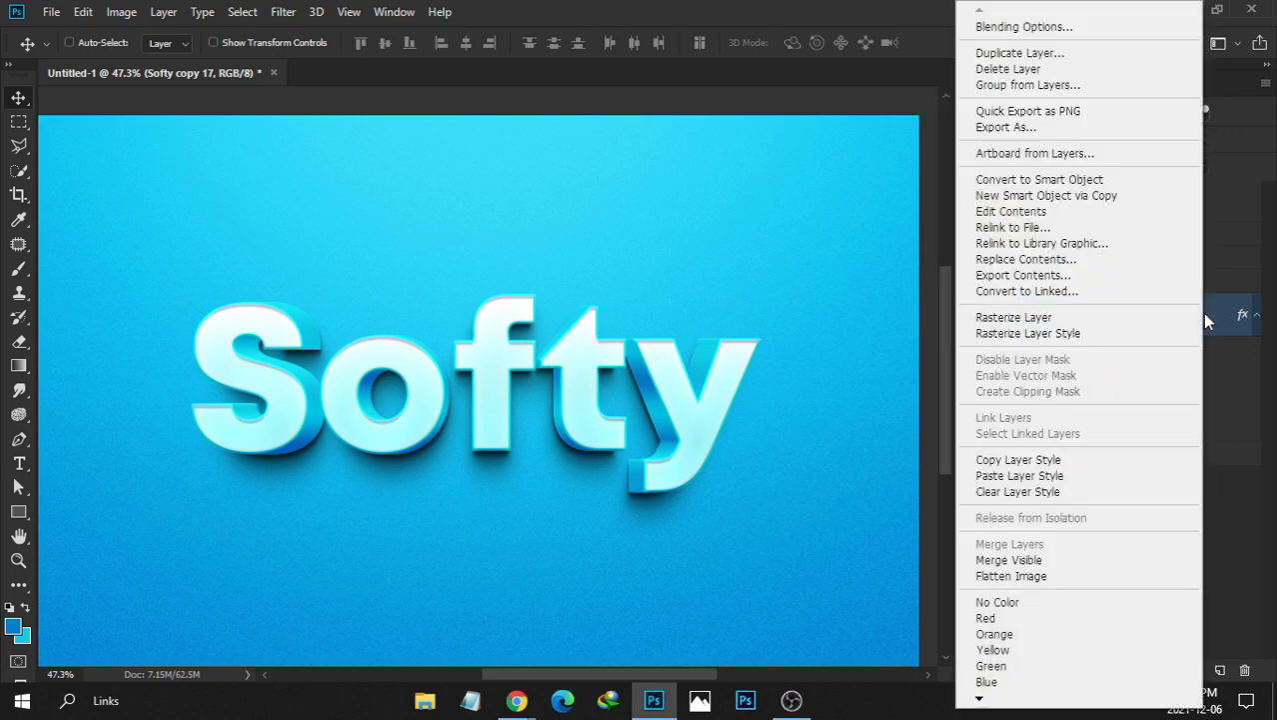
left_click(1012, 28)
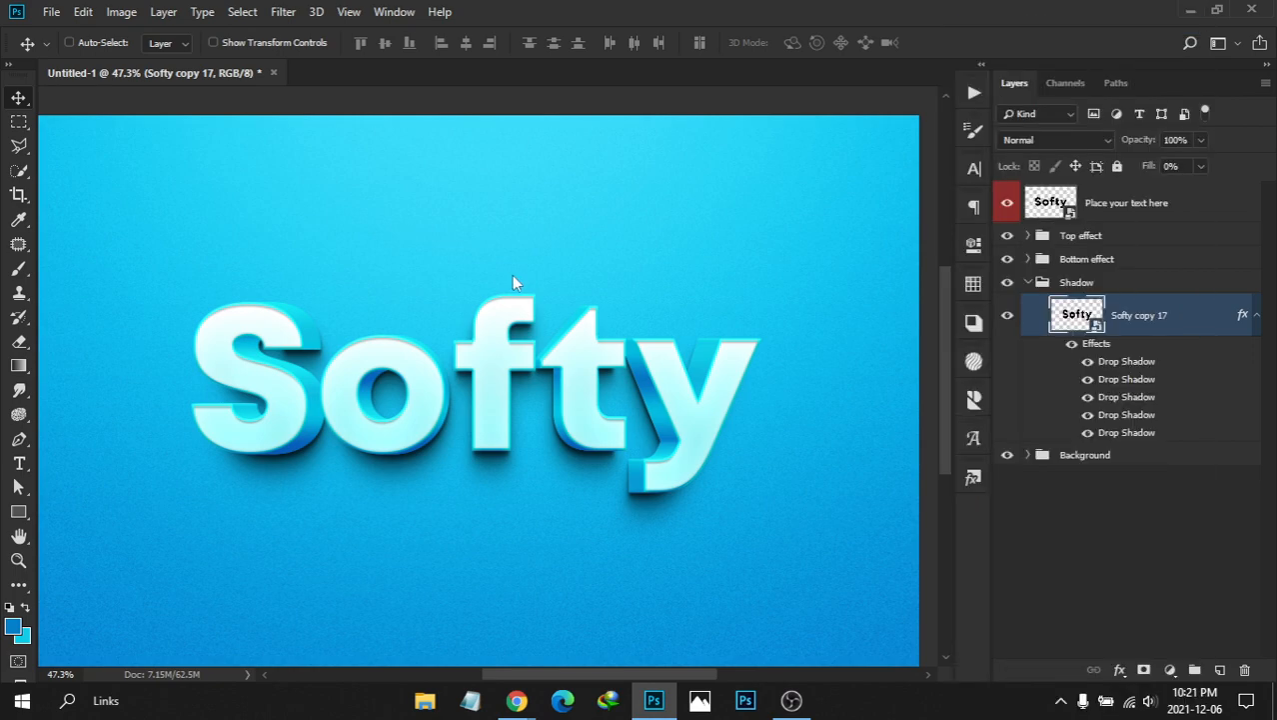
left_click_drag(687, 47, 799, 43)
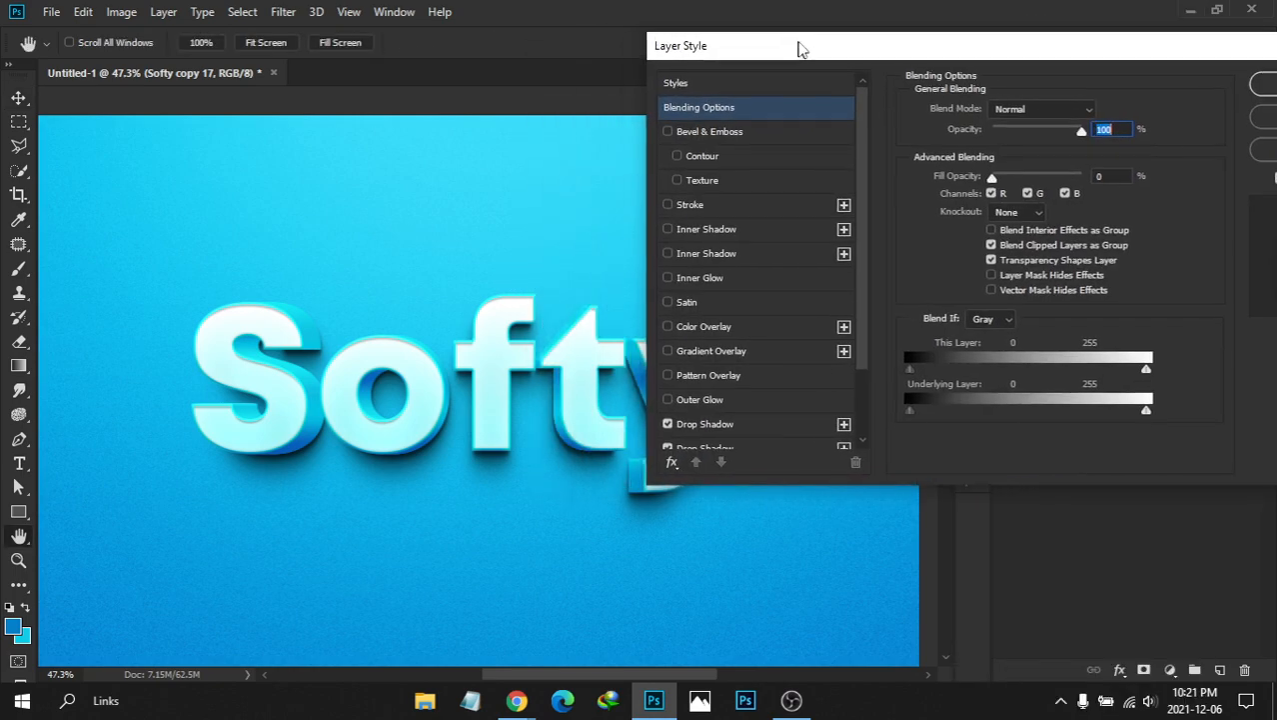
scroll(861, 339, "down", 3)
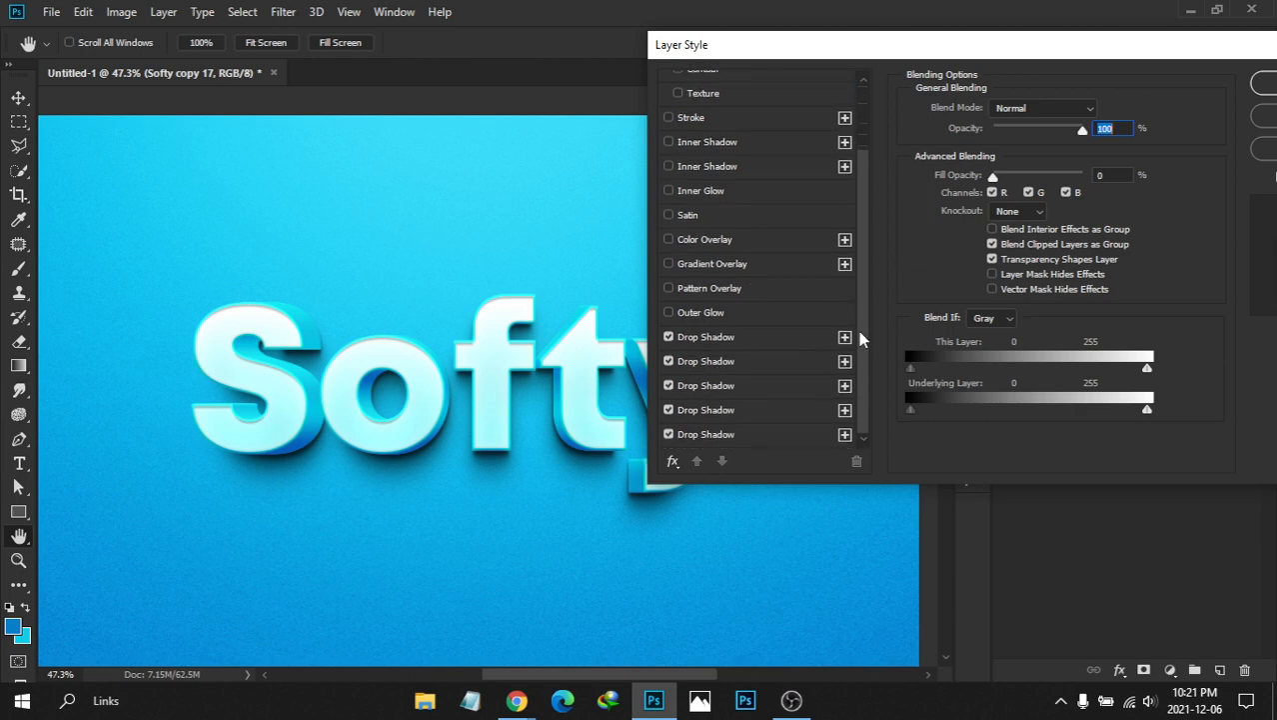
left_click(745, 337)
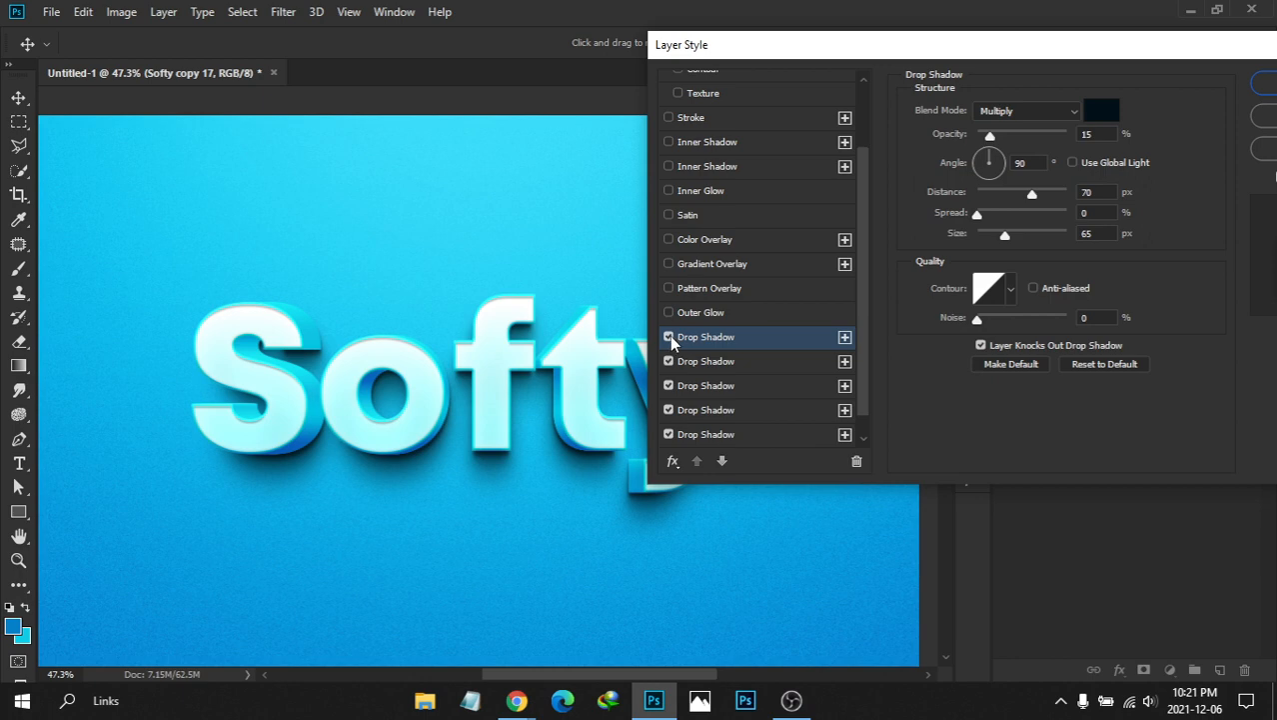
left_click_drag(990, 136, 1042, 138)
Set the sixth drop shadow's color to light cyan #5de1fb
left_click(1101, 110)
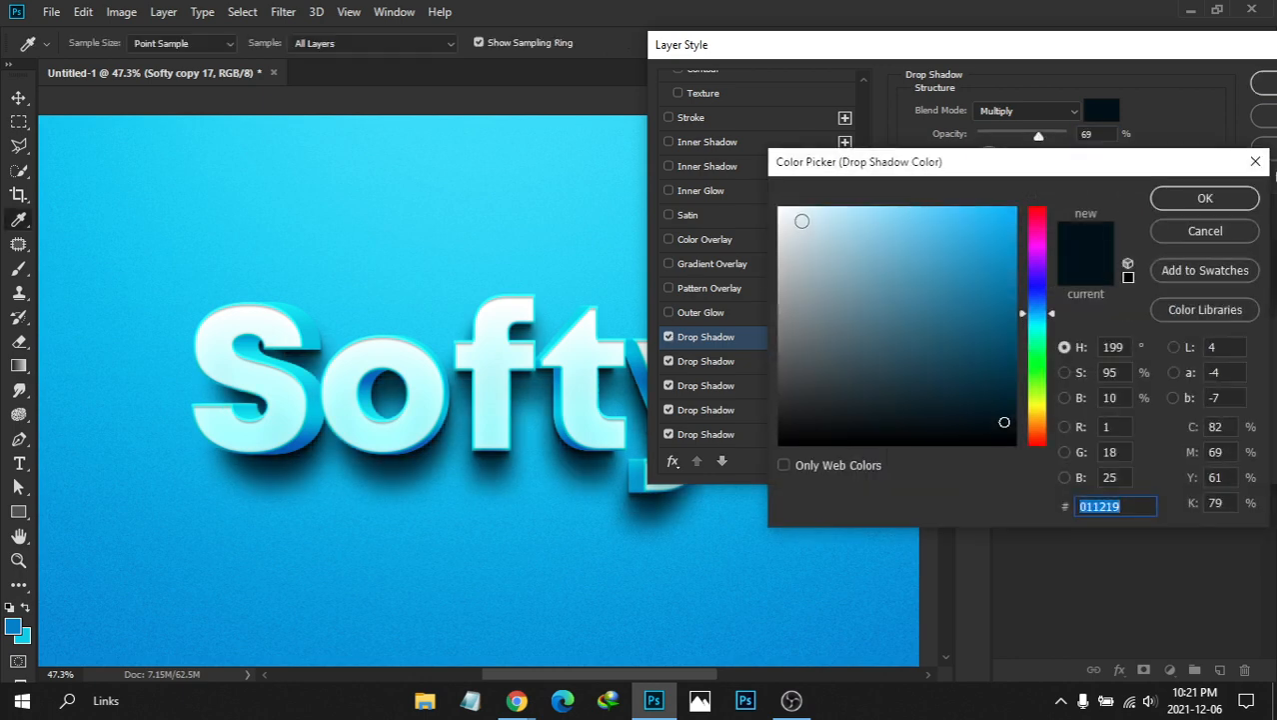
left_click(32, 634)
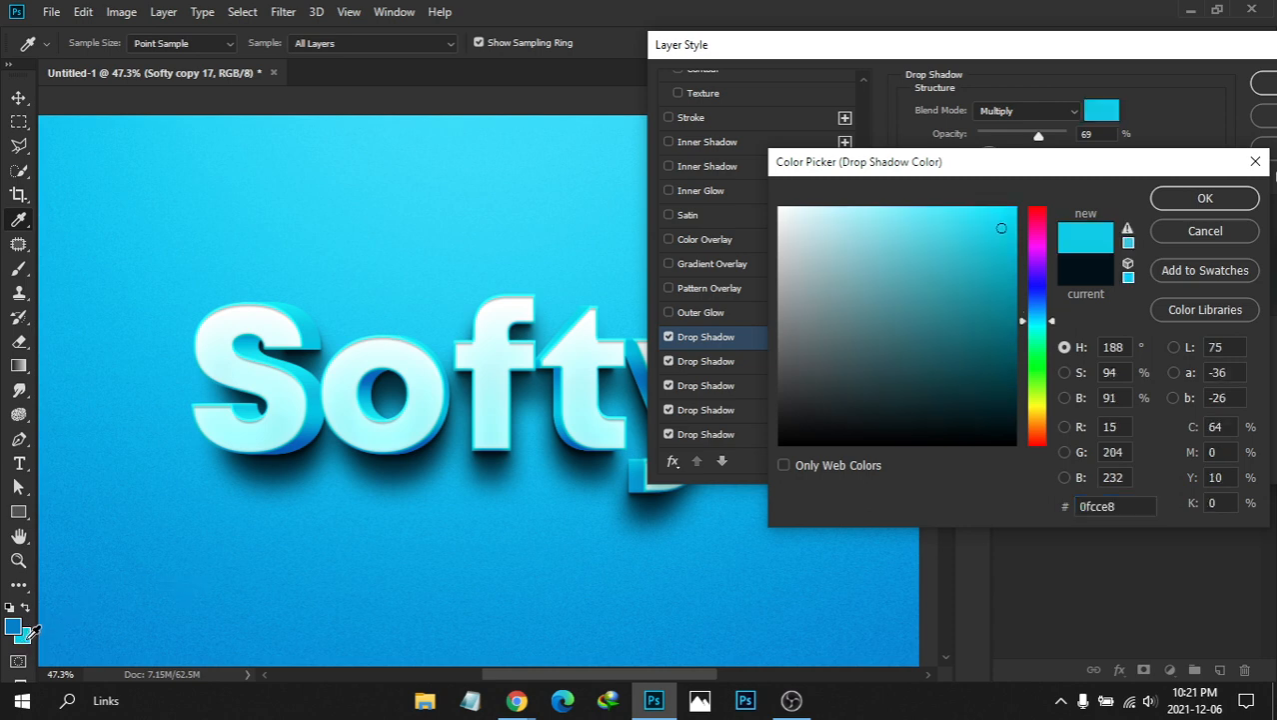
left_click(960, 214)
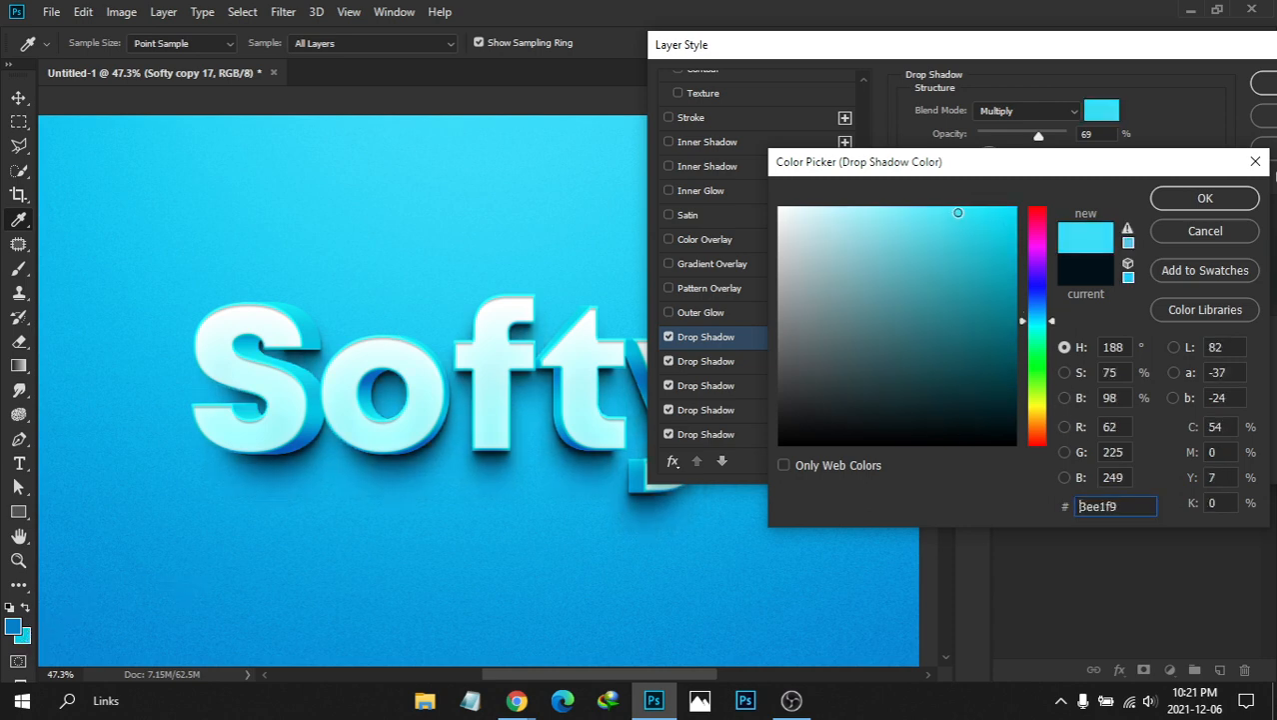
left_click(437, 231)
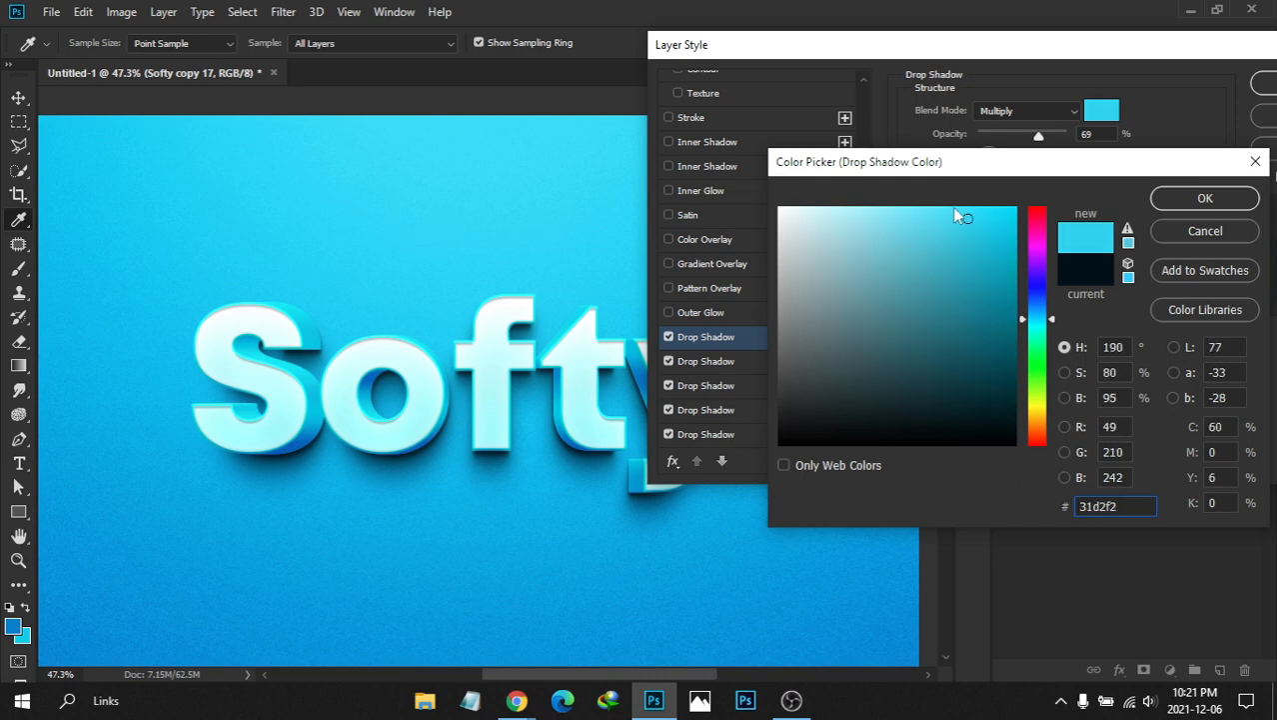
left_click(936, 208)
left_click_drag(935, 208, 926, 206)
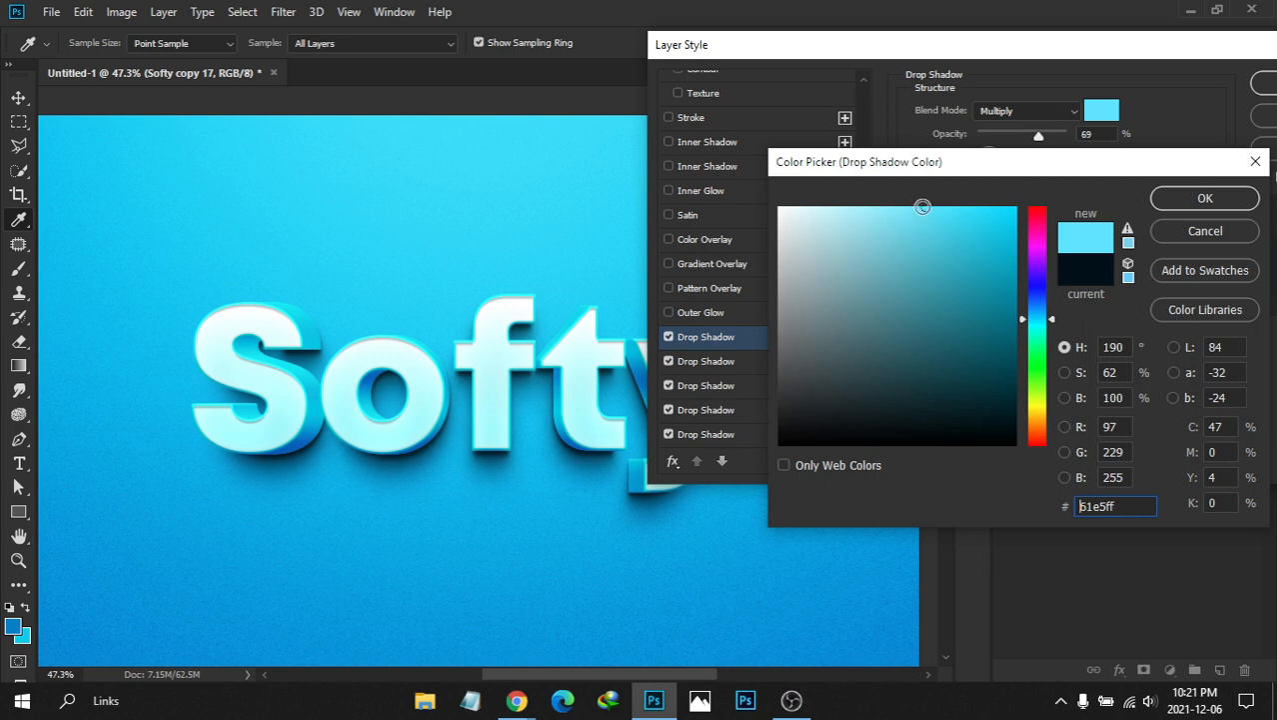
left_click(928, 210)
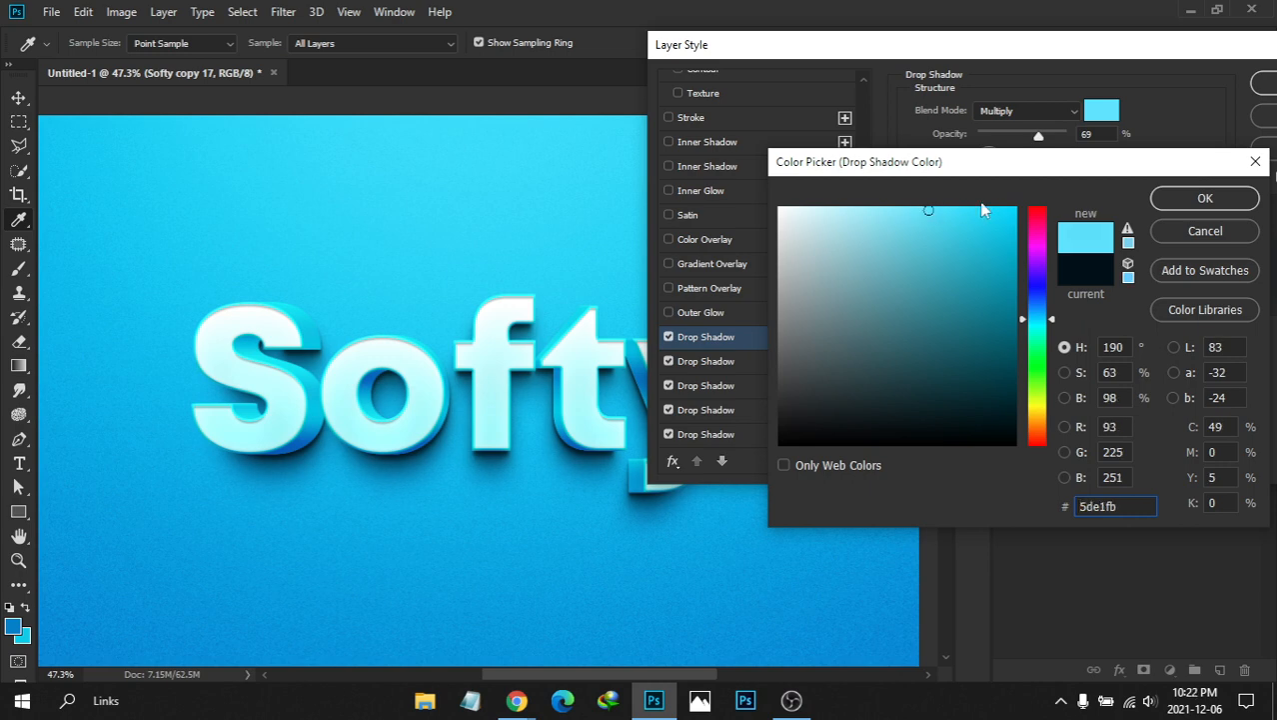
left_click(1170, 199)
Set the sixth drop shadow's blend mode to Normal and its angle to -90°
left_click(1003, 114)
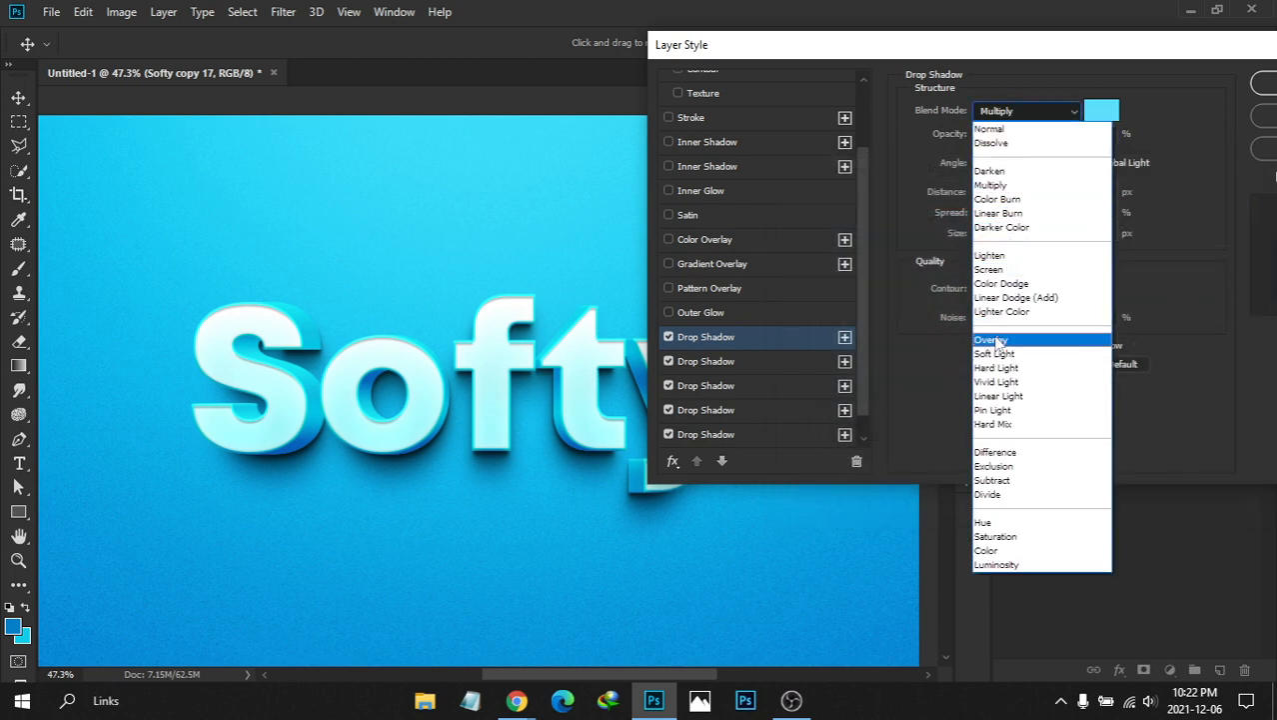
left_click(994, 40)
left_click(1009, 120)
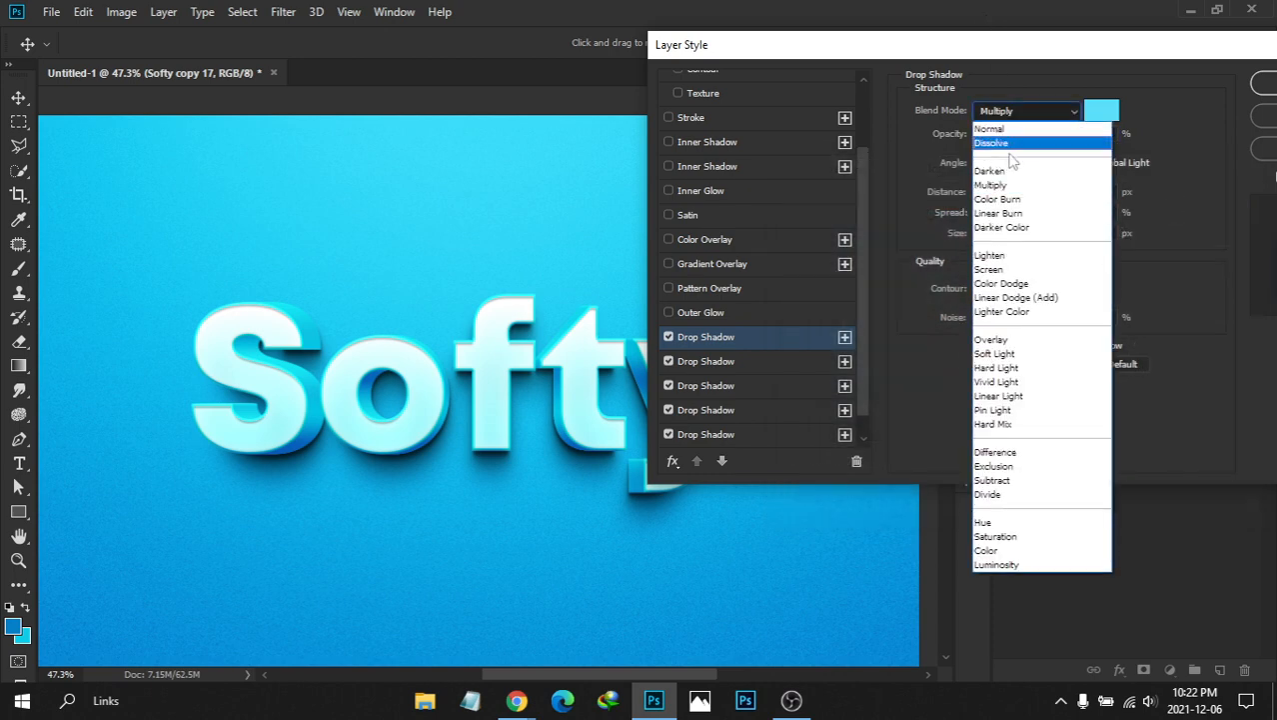
left_click(991, 129)
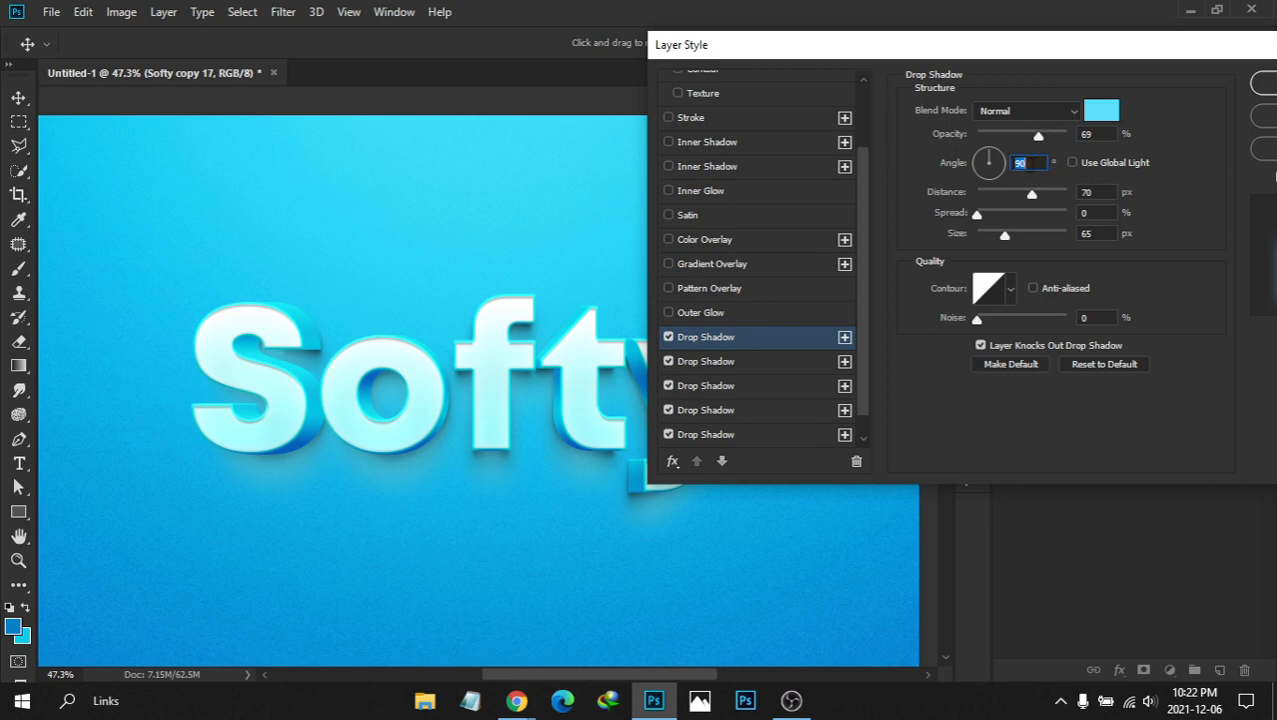
type("90")
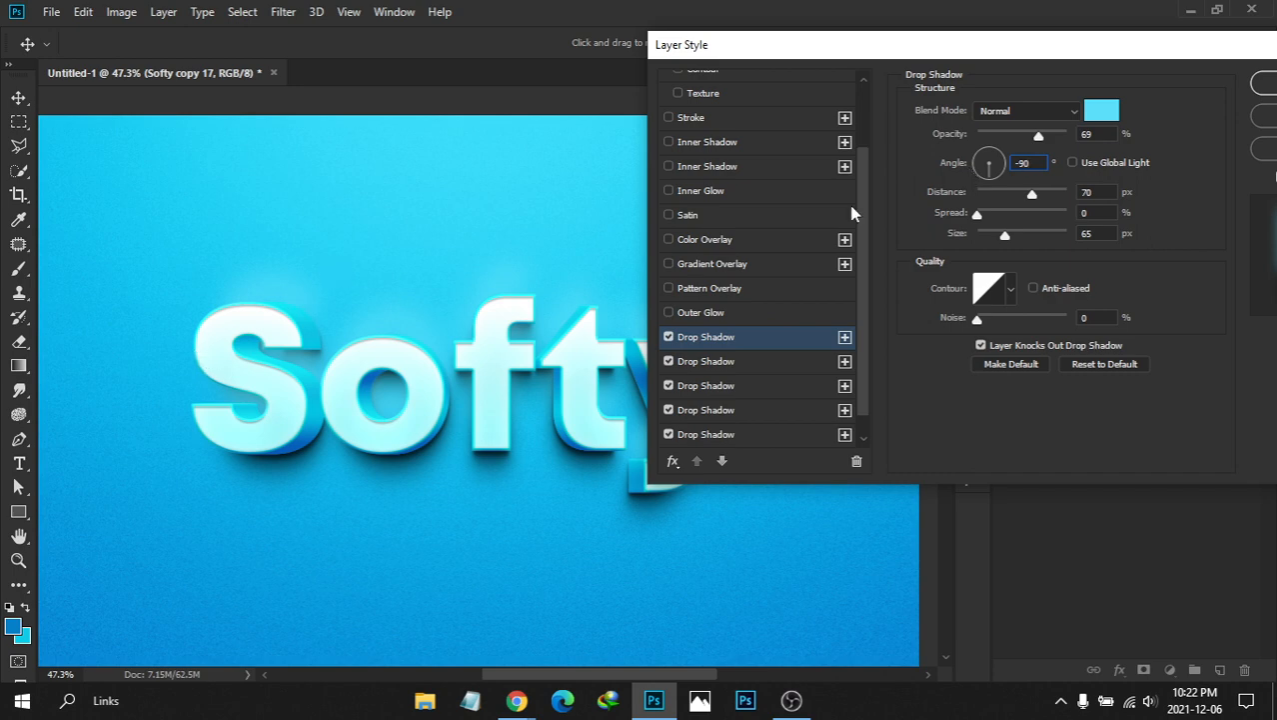
Set the sixth drop shadow to 100% opacity, a size of 0 px and a distance of 25 px
left_click_drag(1040, 136, 1150, 128)
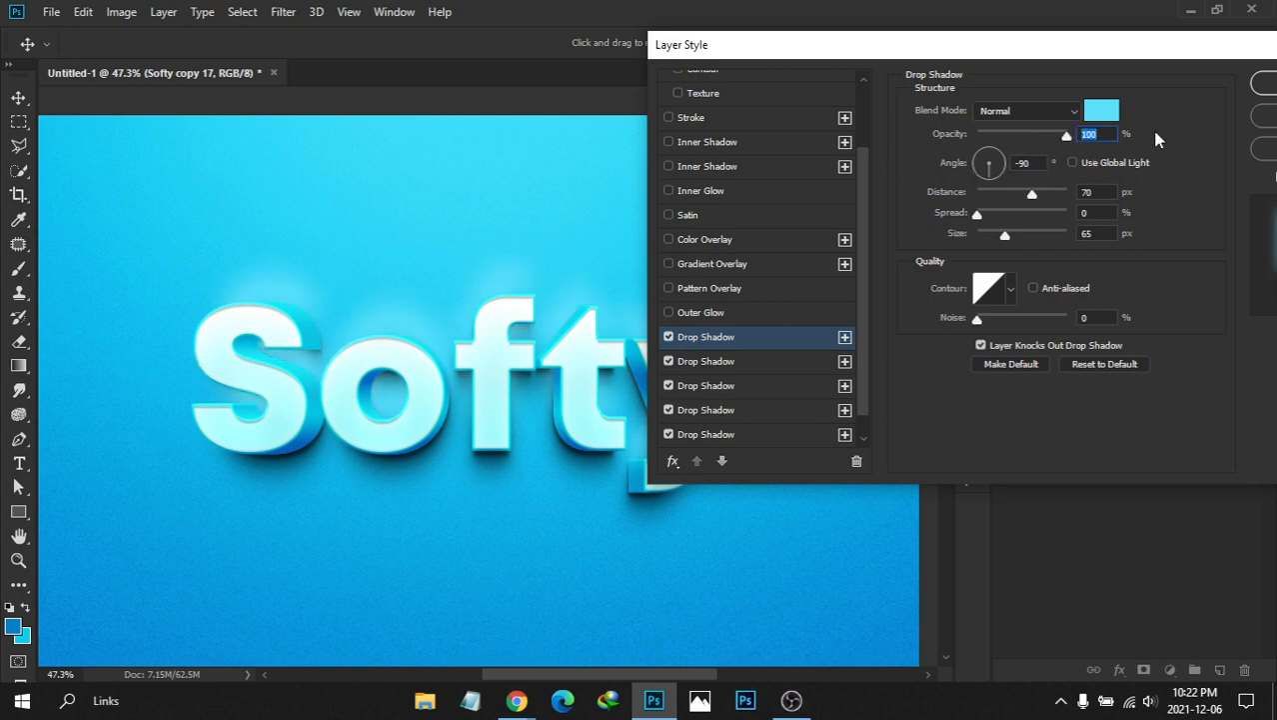
left_click_drag(1005, 235, 955, 237)
left_click_drag(1032, 198, 1002, 198)
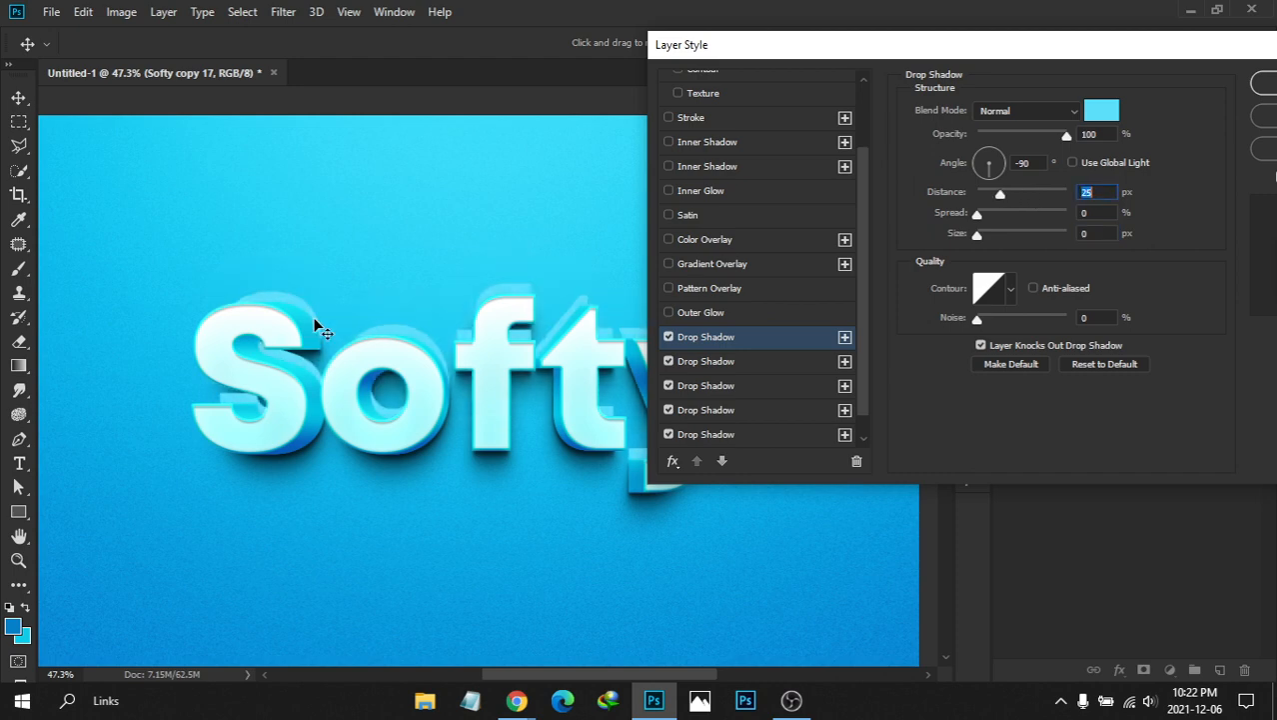
Change the sixth drop shadow's color to a lighter cyan, #69e6ff
left_click(1101, 110)
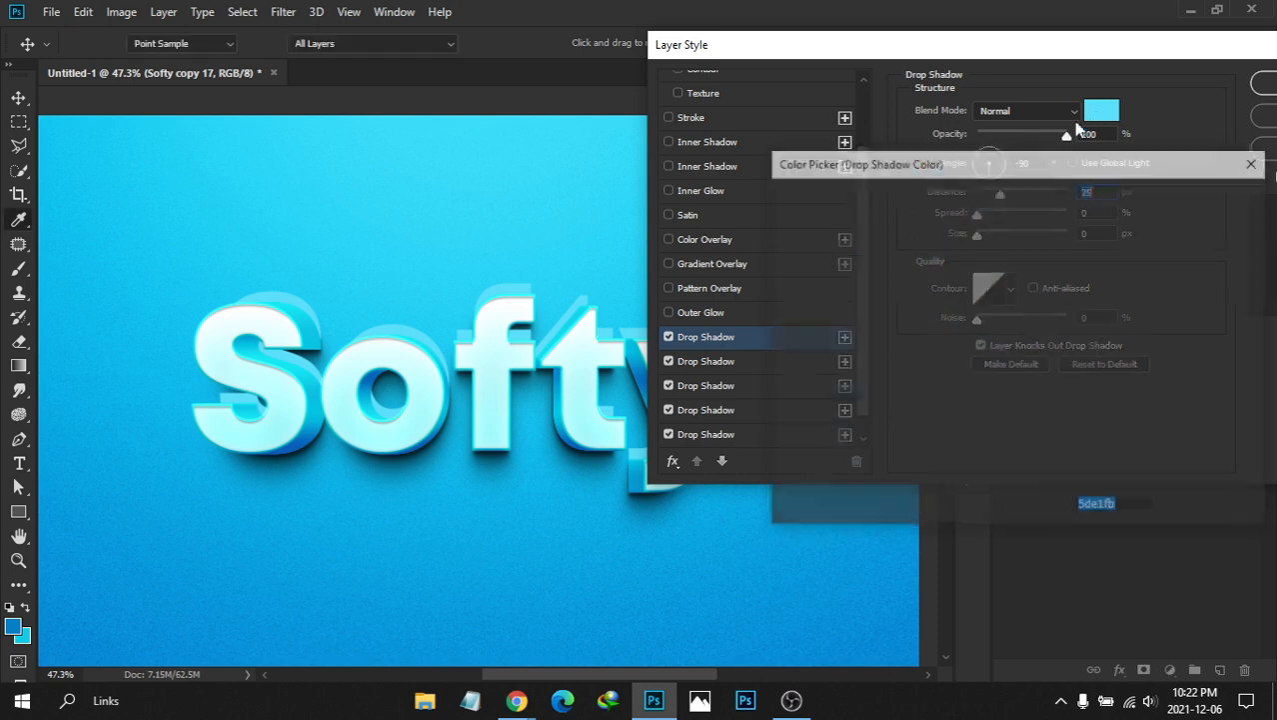
left_click_drag(872, 211, 743, 182)
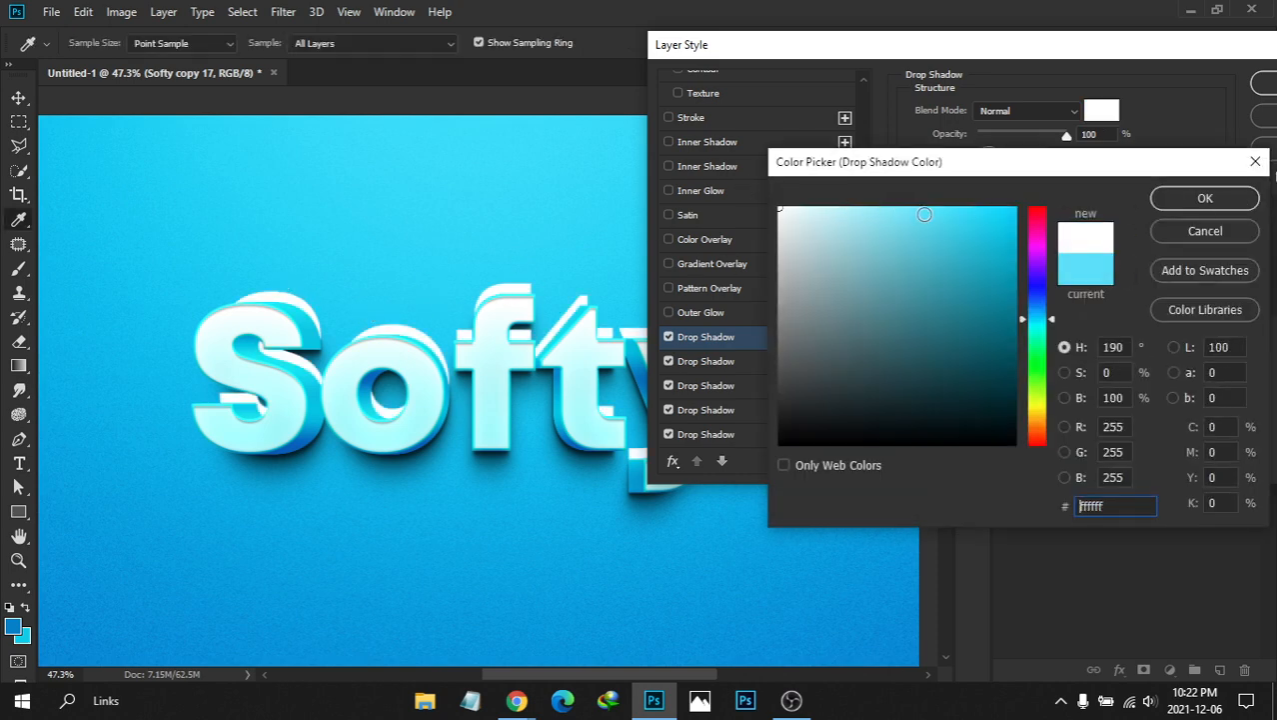
left_click(919, 208)
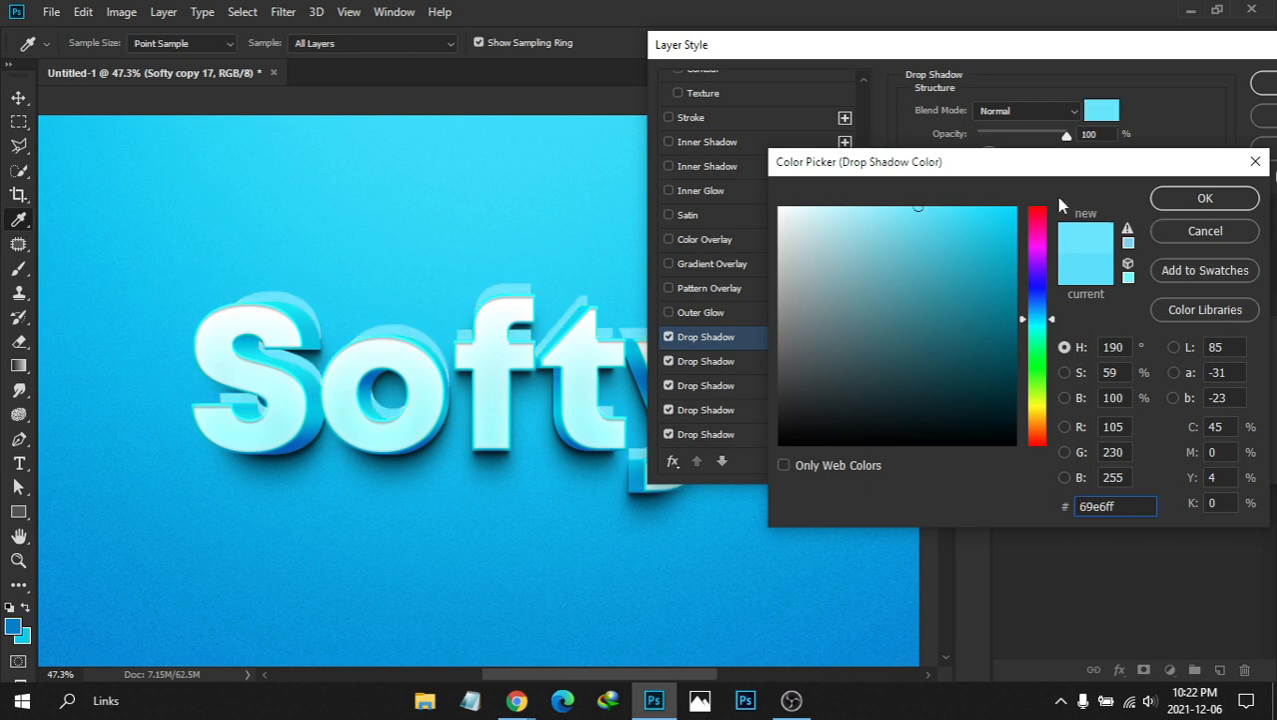
left_click(1202, 199)
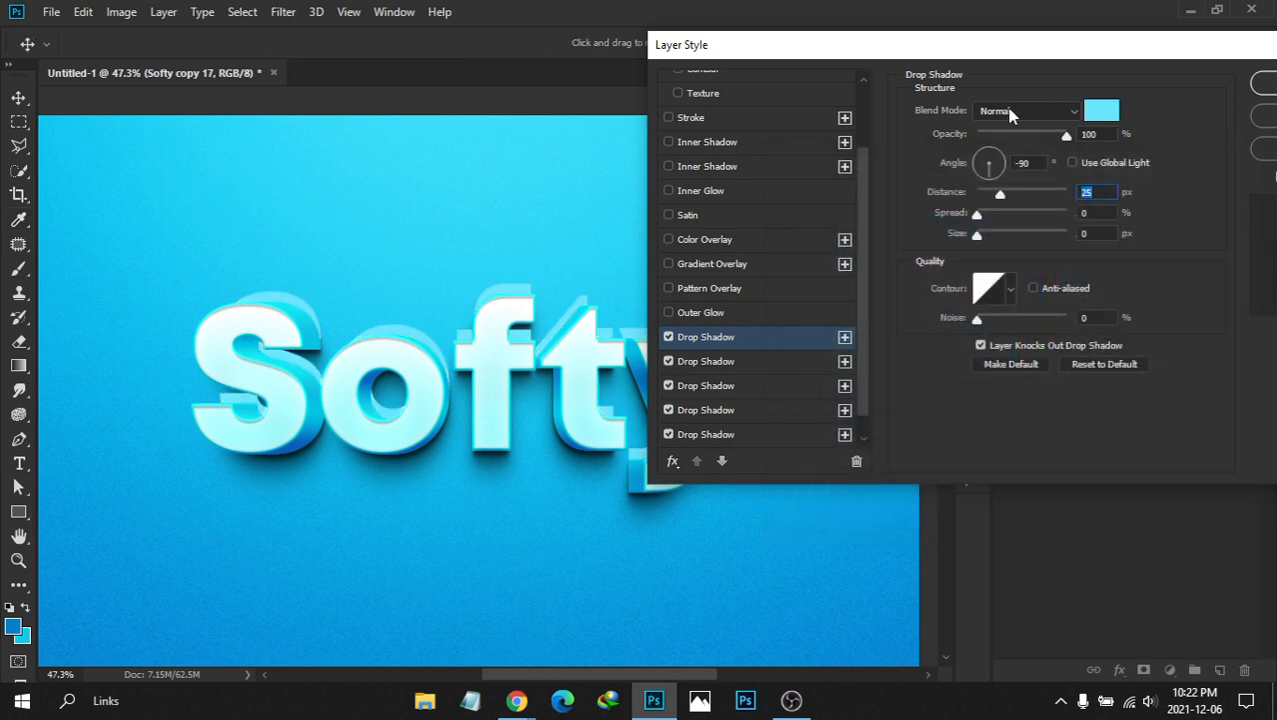
Set the sixth drop shadow's blend mode to Overlay after trying Soft Light
left_click(1013, 115)
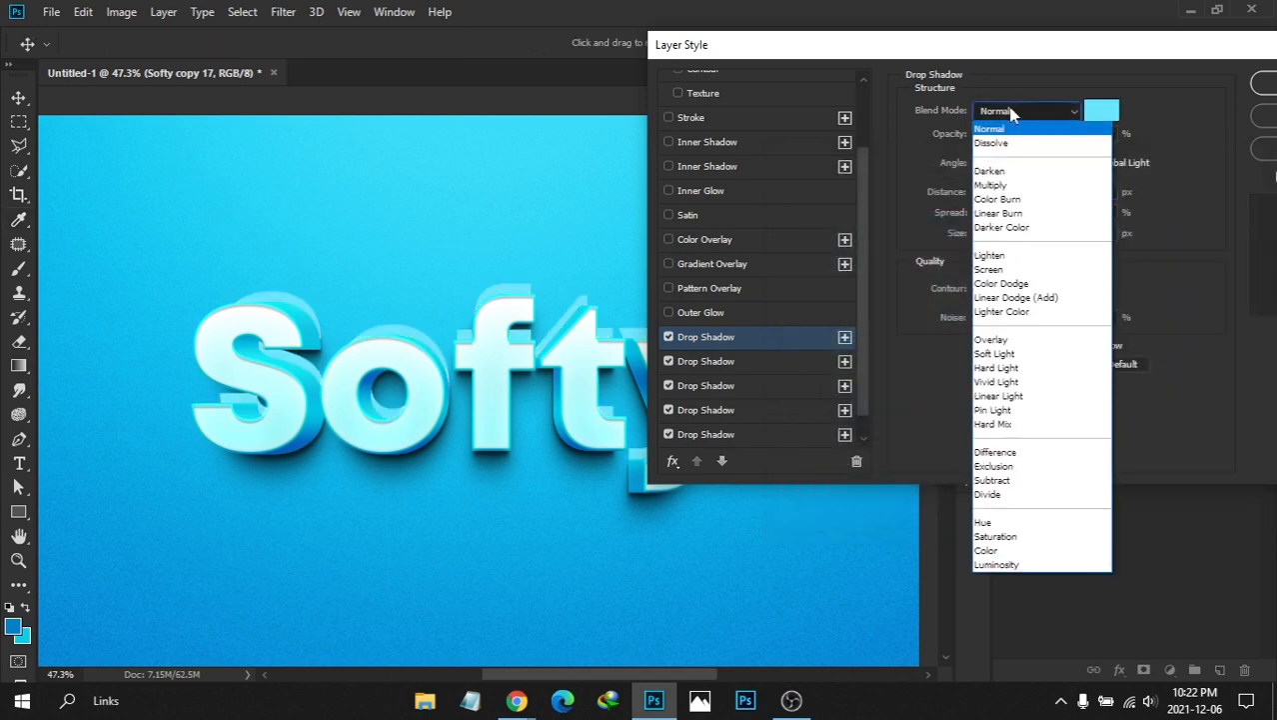
left_click(1006, 345)
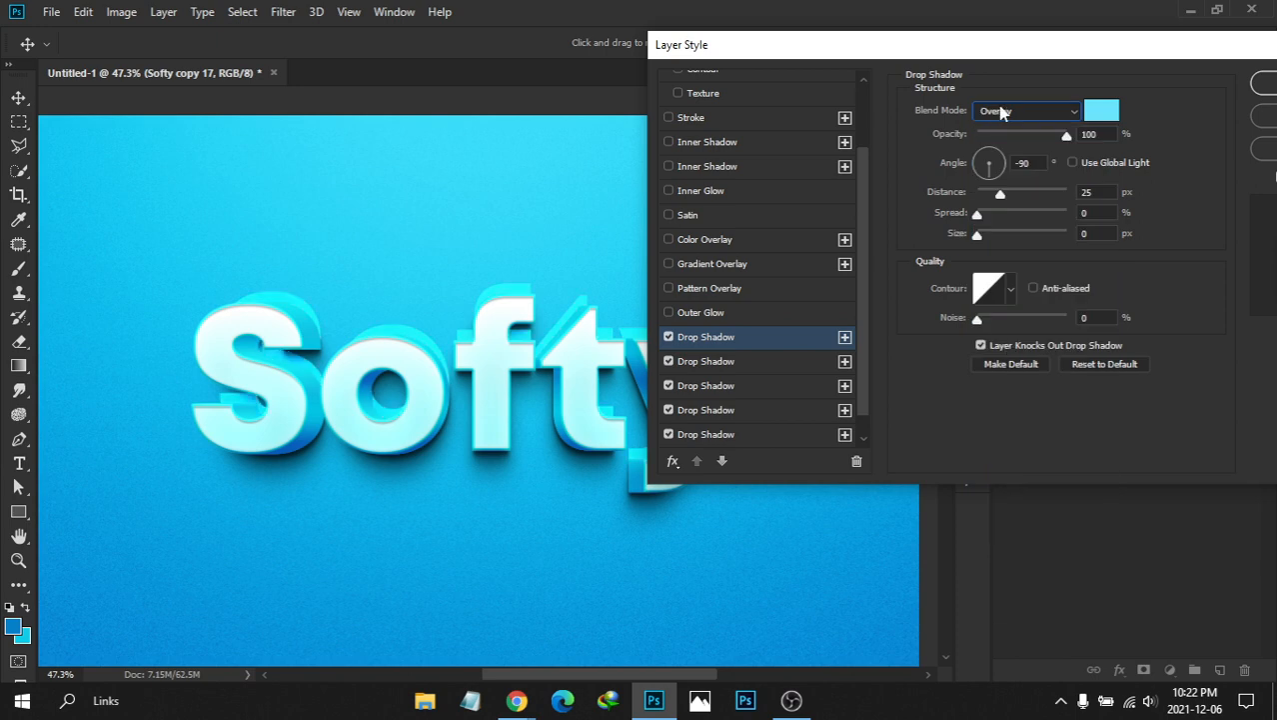
key("Down")
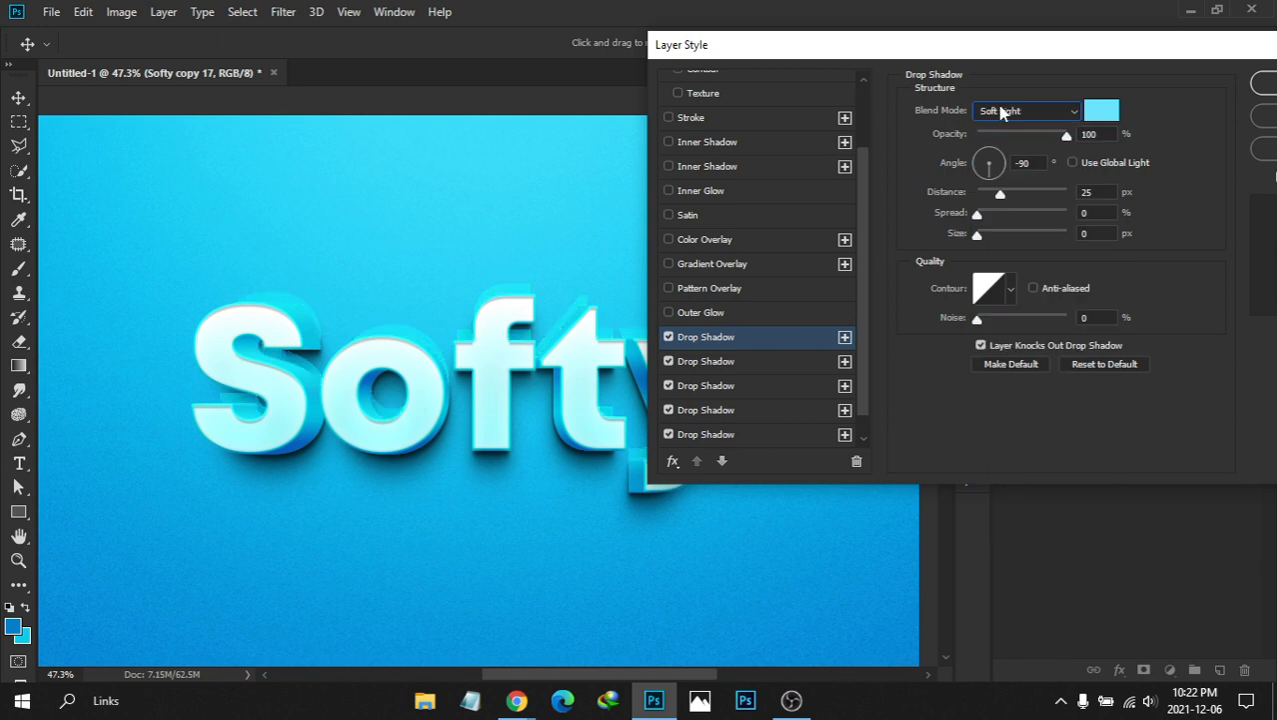
key("Up")
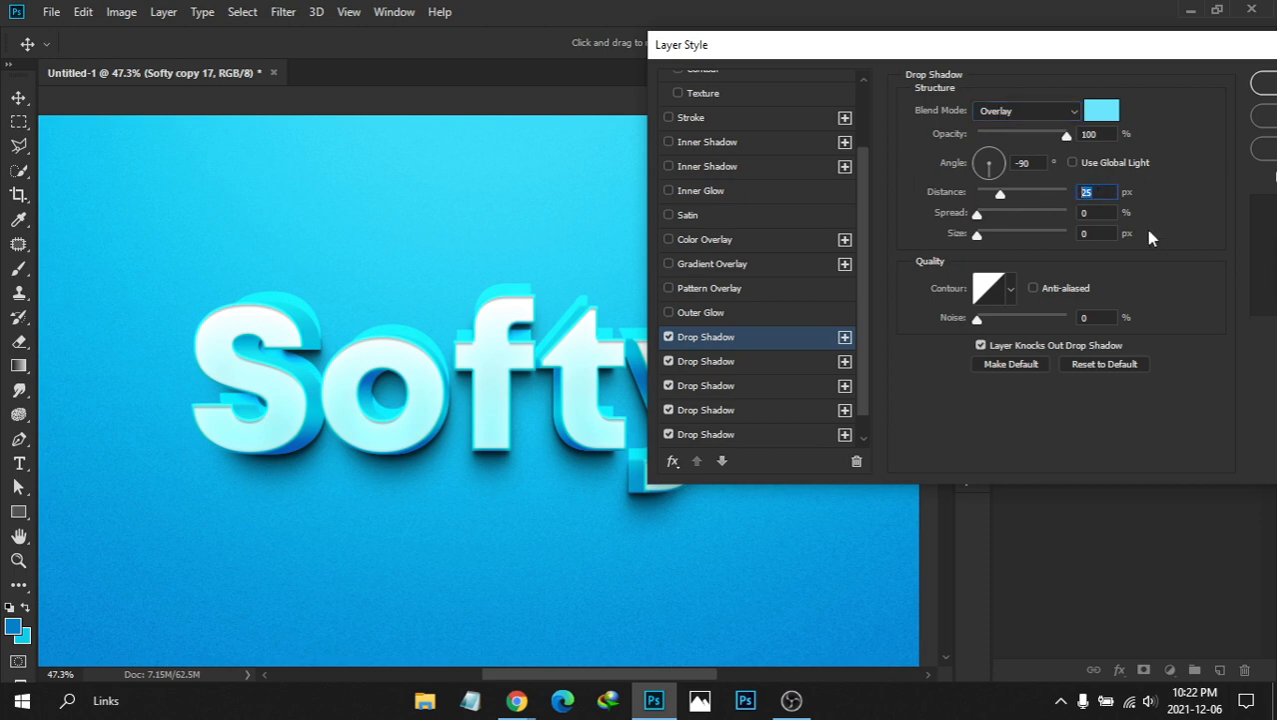
Set the sixth drop shadow's distance to 10 px, its size to 9 px and its opacity to 70%
type("10")
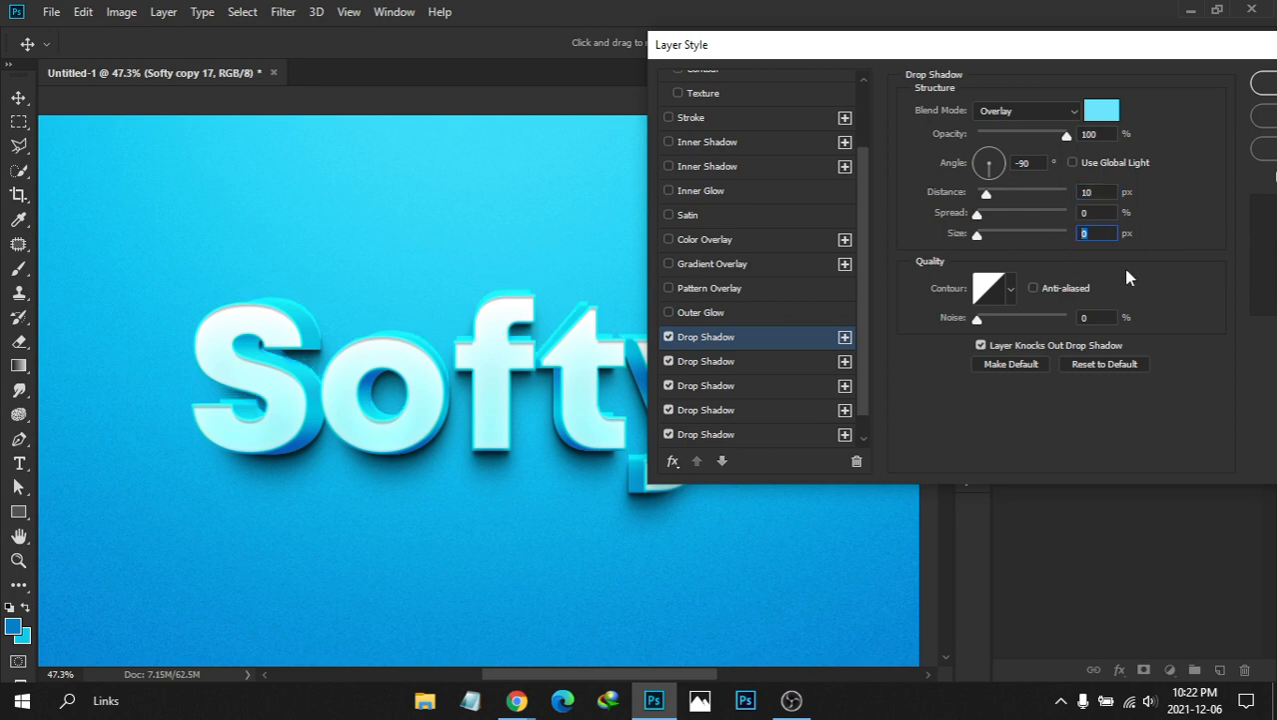
type("9")
left_click_drag(1102, 135, 1018, 148)
type("50")
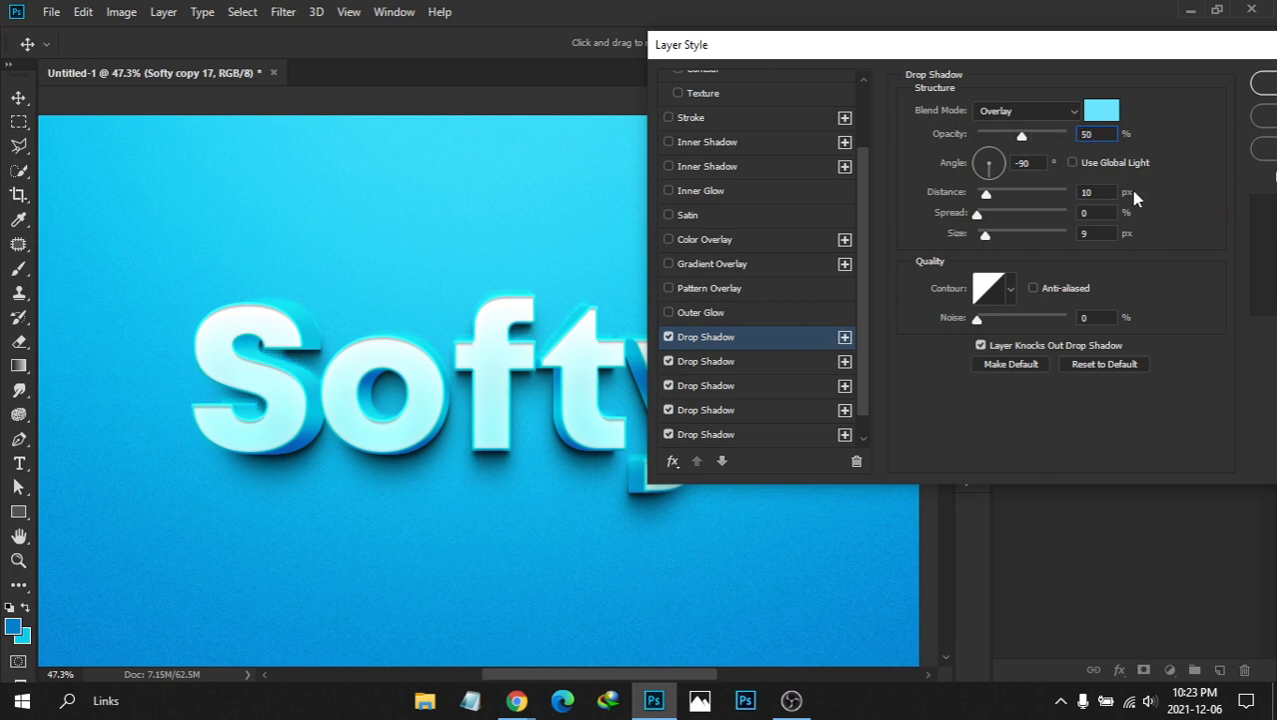
type("70")
Add a seventh Drop Shadow effect with the same cyan Overlay settings and set its distance to 30 px
left_click_drag(888, 52, 941, 65)
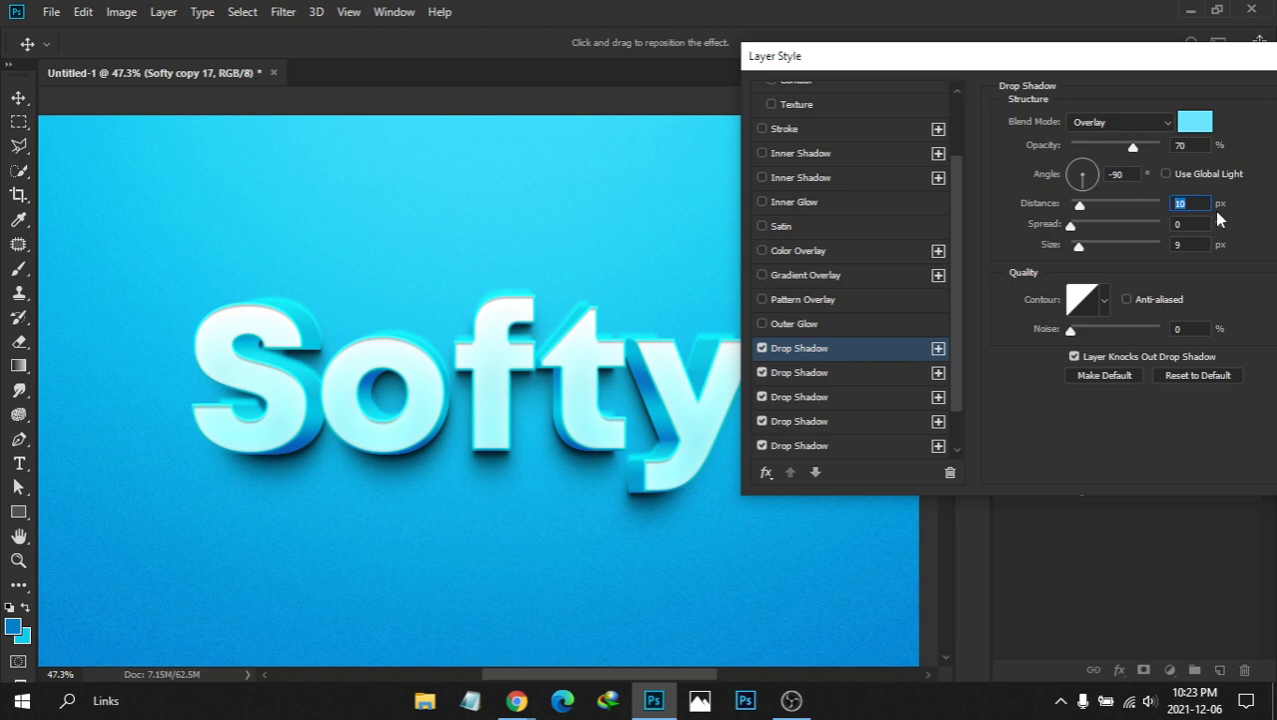
type("20")
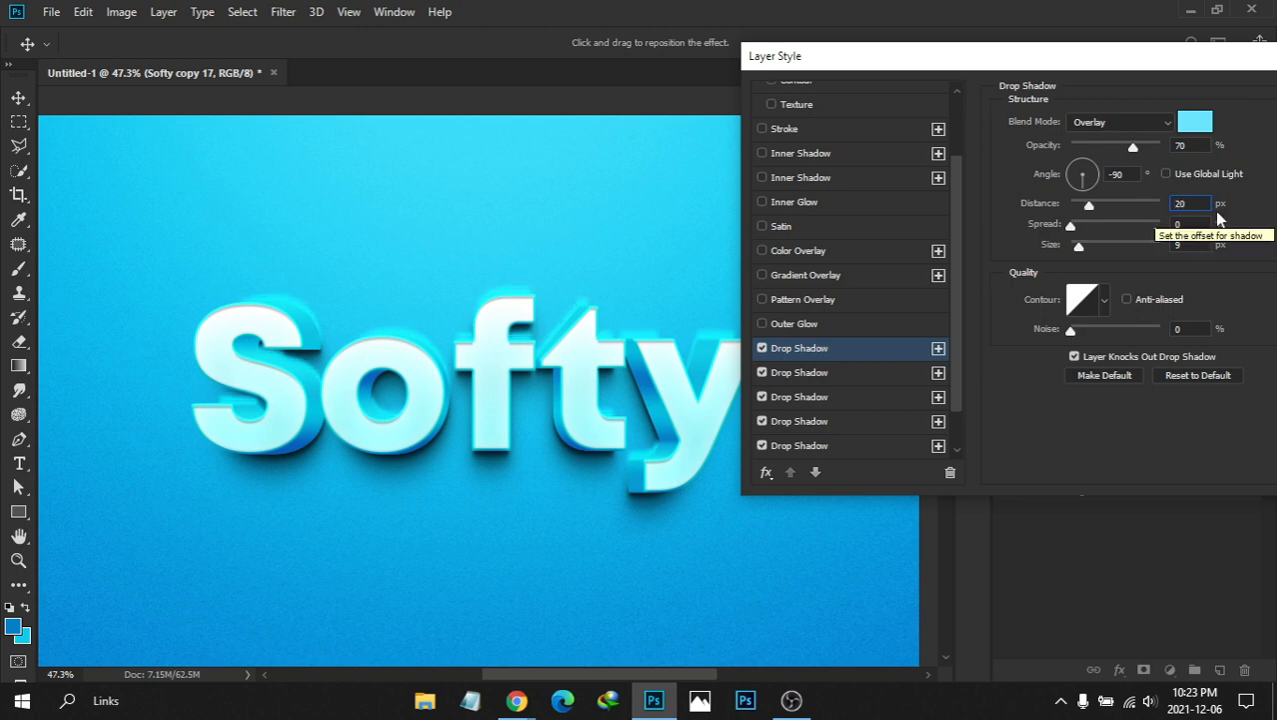
left_click_drag(1191, 205, 1147, 203)
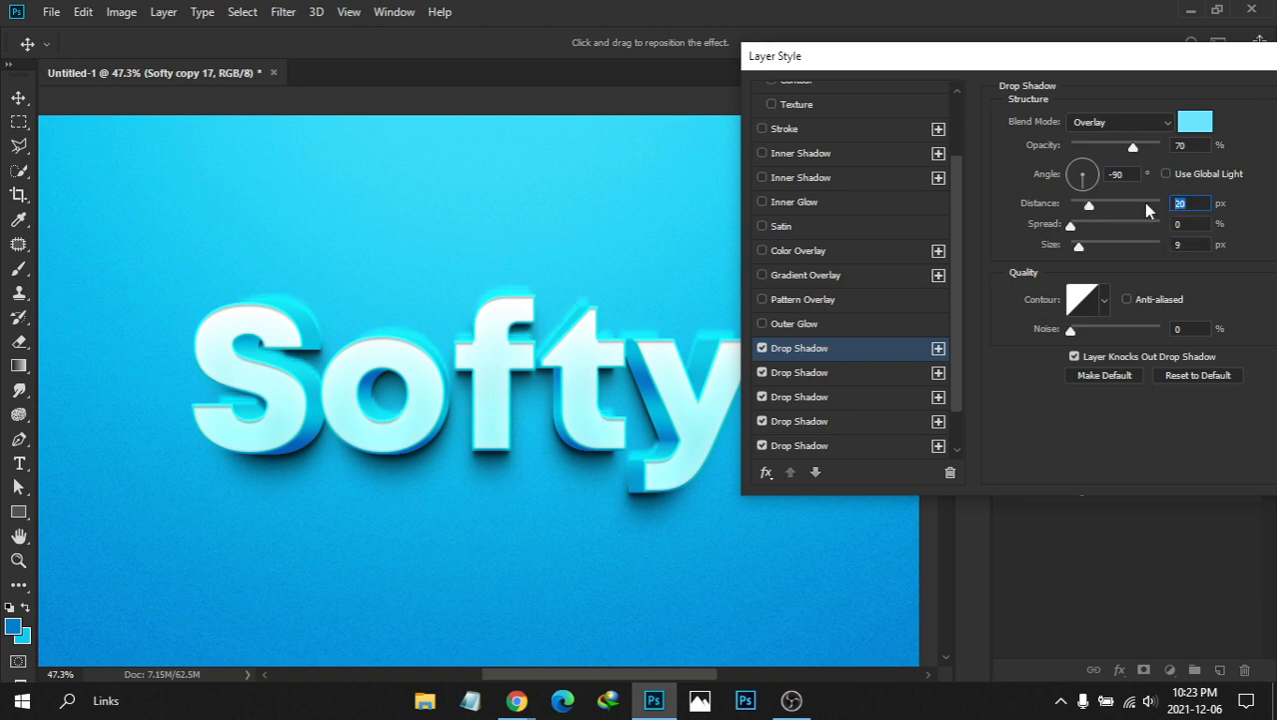
type("25")
left_click_drag(1186, 204, 1152, 206)
type("30")
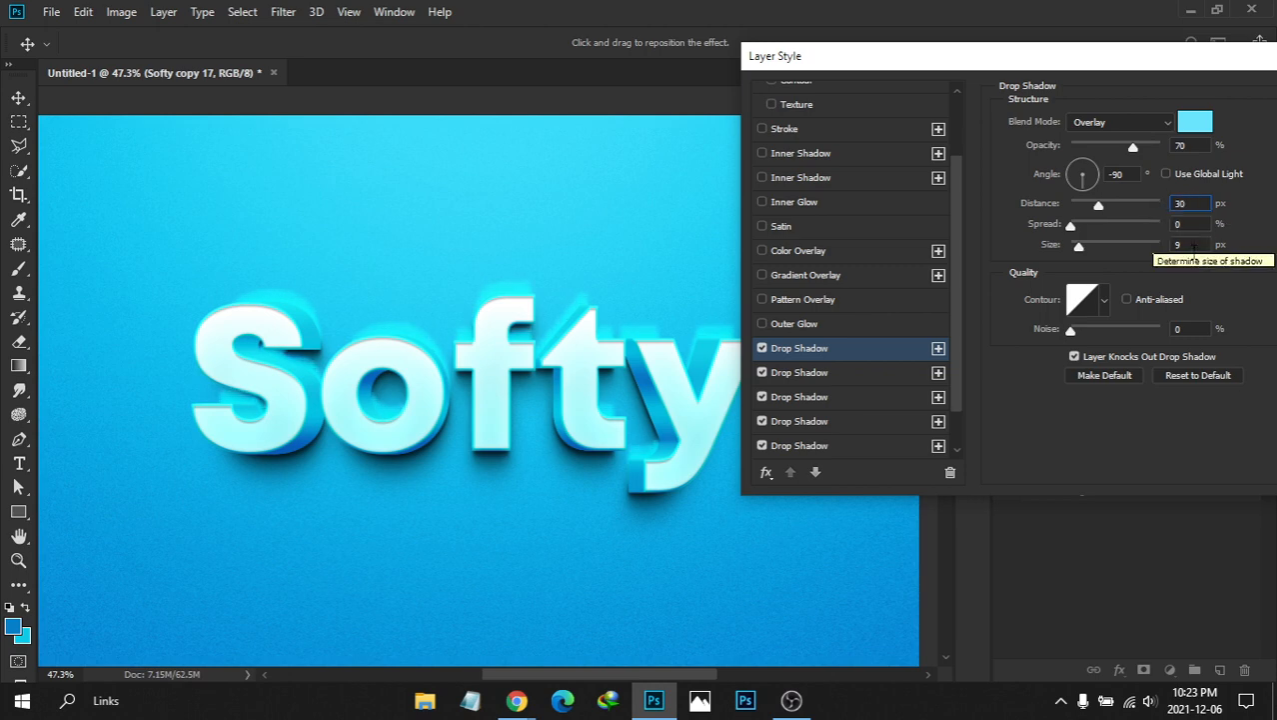
Set the seventh drop shadow's size to 25 px and its opacity to 50%
key("Tab")
key("Tab")
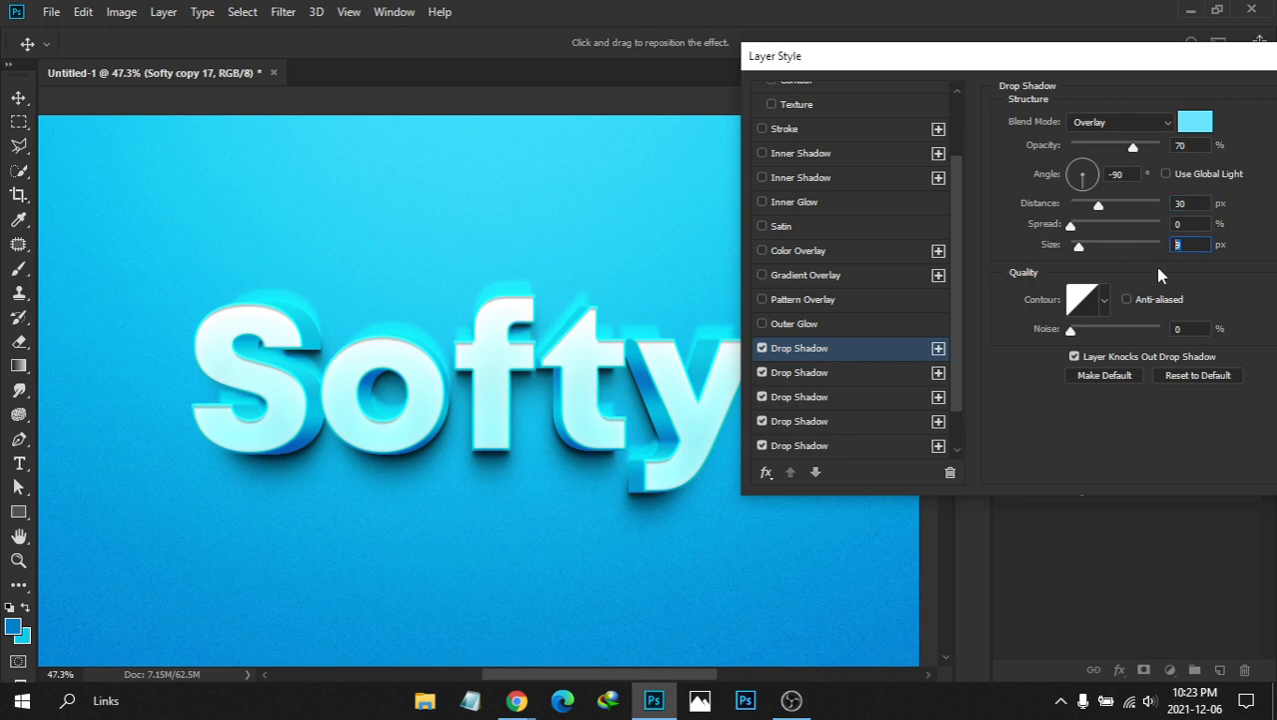
type("25")
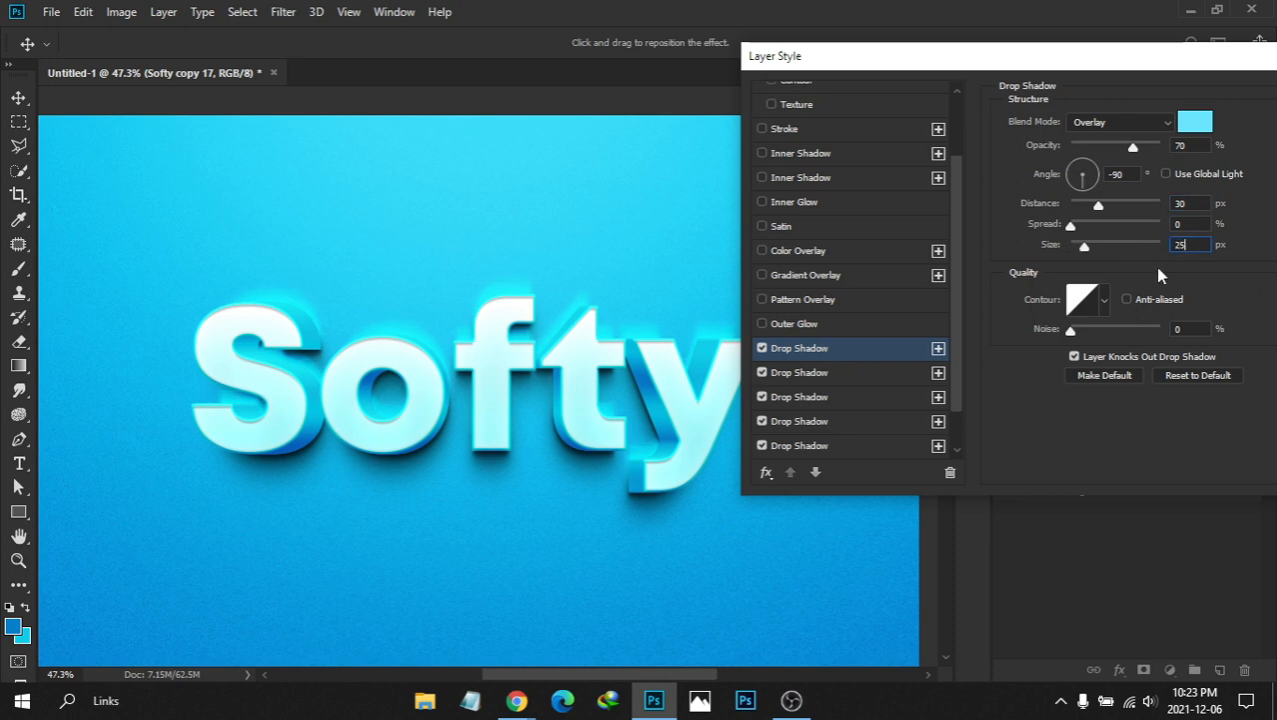
left_click(1189, 145)
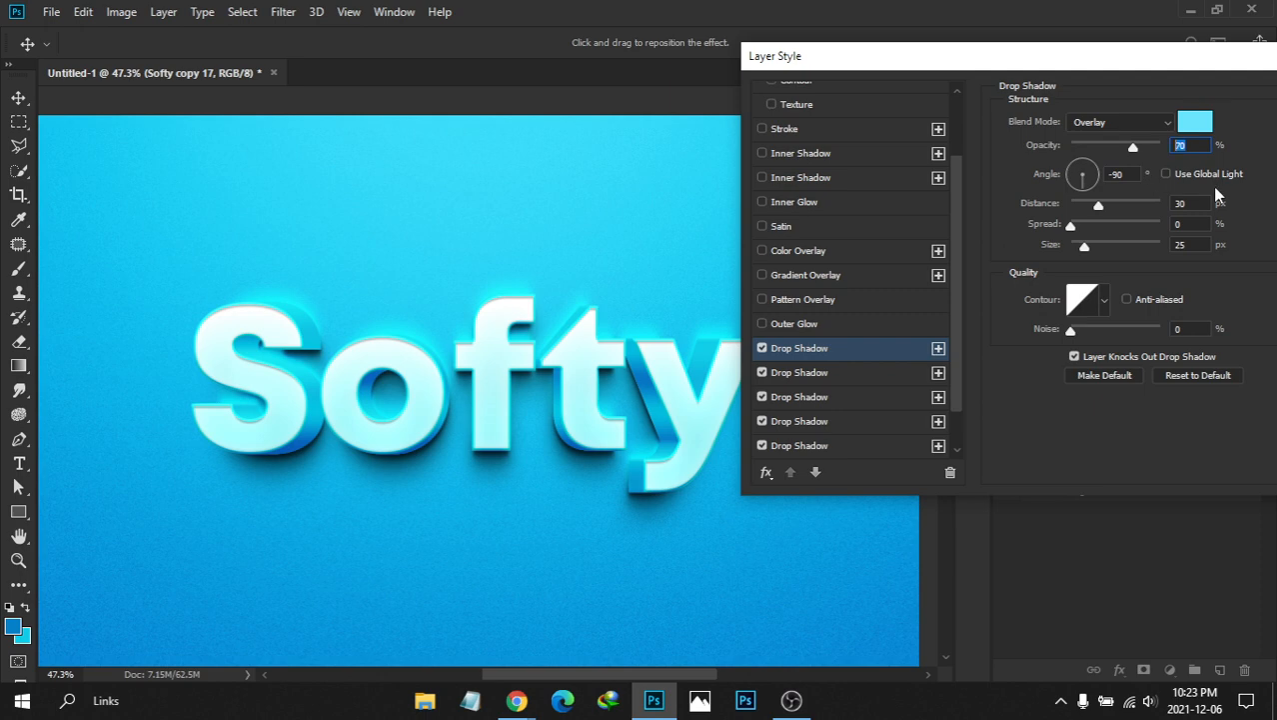
type("50")
Set the sixth drop shadow's opacity to 60% and apply the layer style
left_click(845, 376)
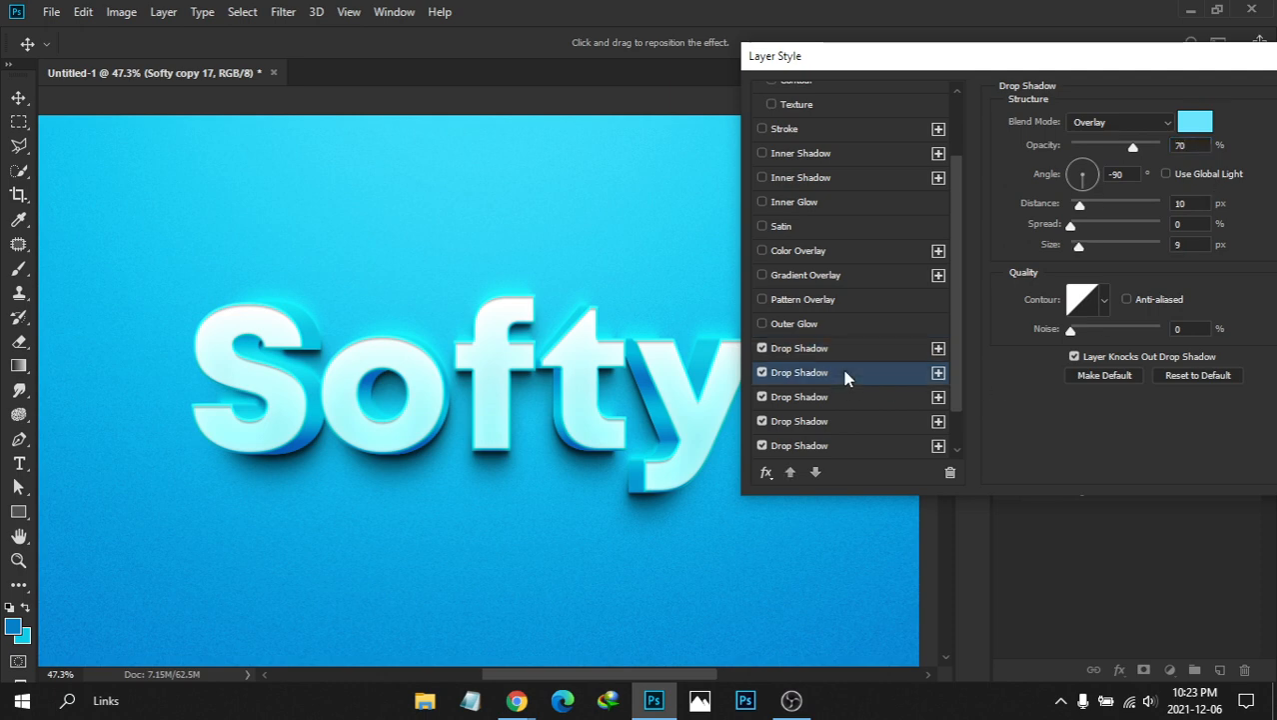
double_click(1180, 145)
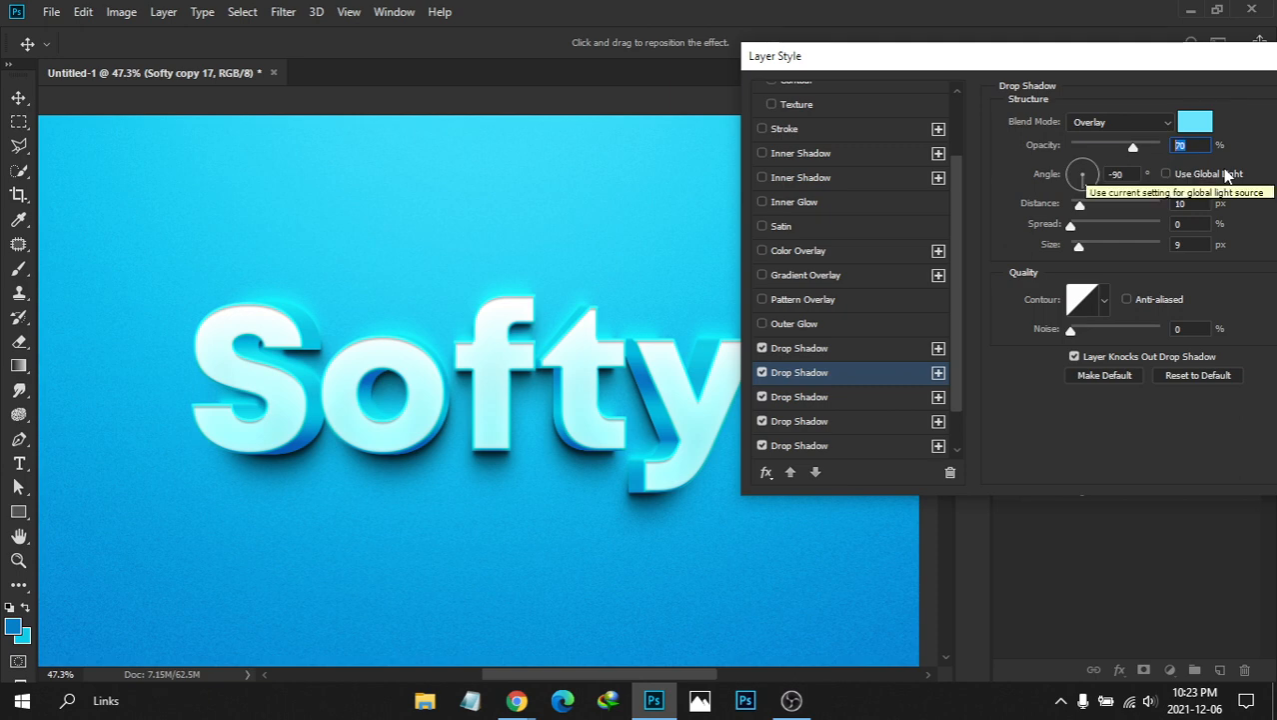
type("60")
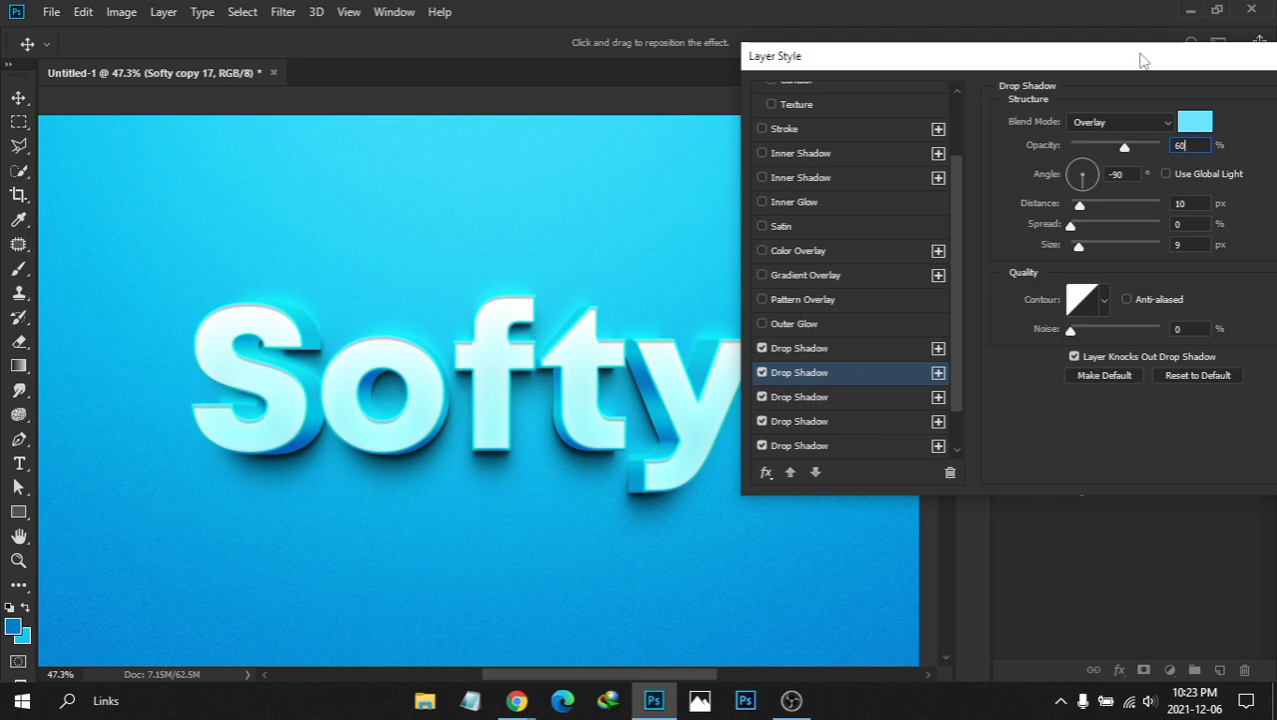
left_click_drag(1120, 55, 990, 64)
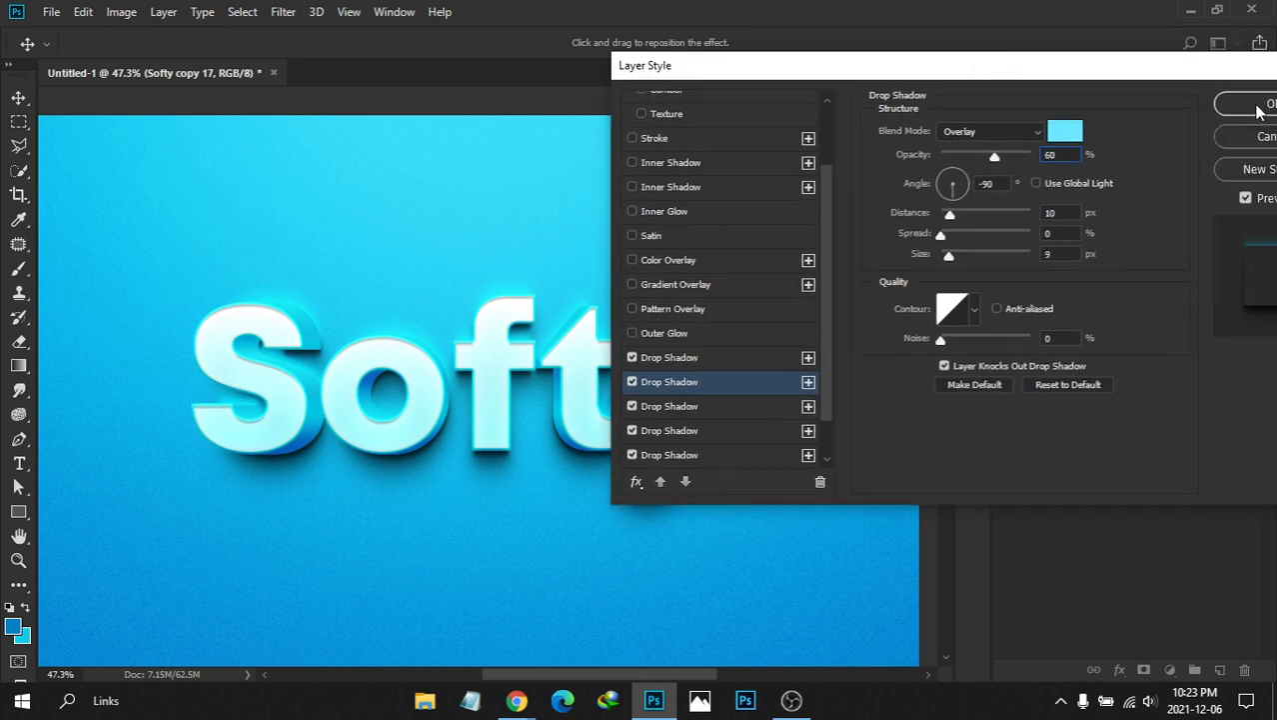
left_click(1232, 105)
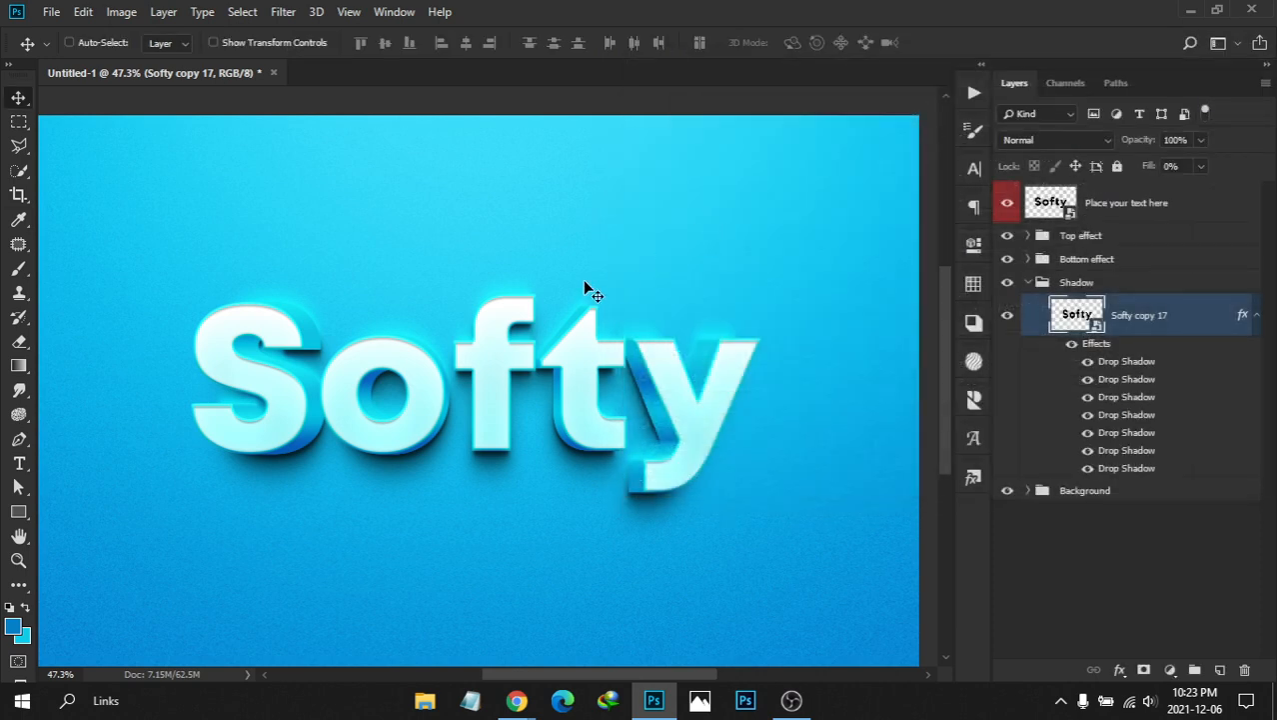
Reopen the shadow layer's style, change the sixth drop shadow's color to adf1ff and copy its hex code
left_click_drag(585, 272, 341, 304)
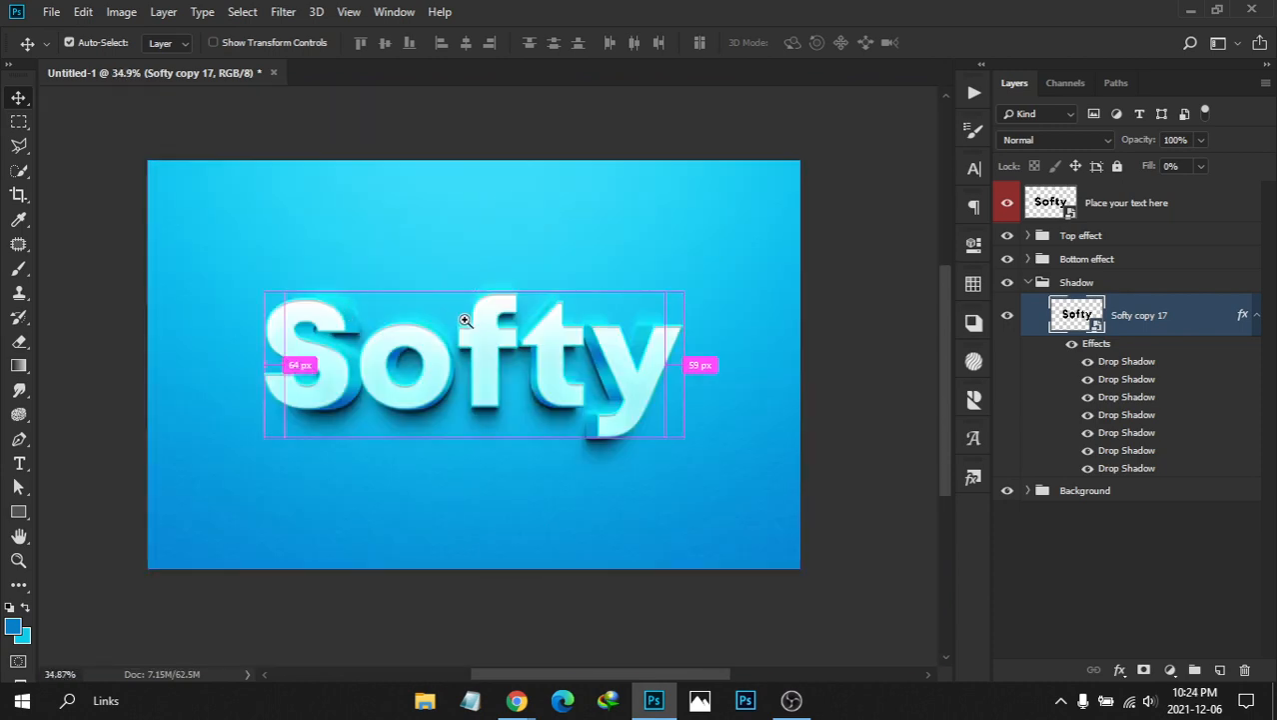
left_click_drag(465, 320, 499, 334)
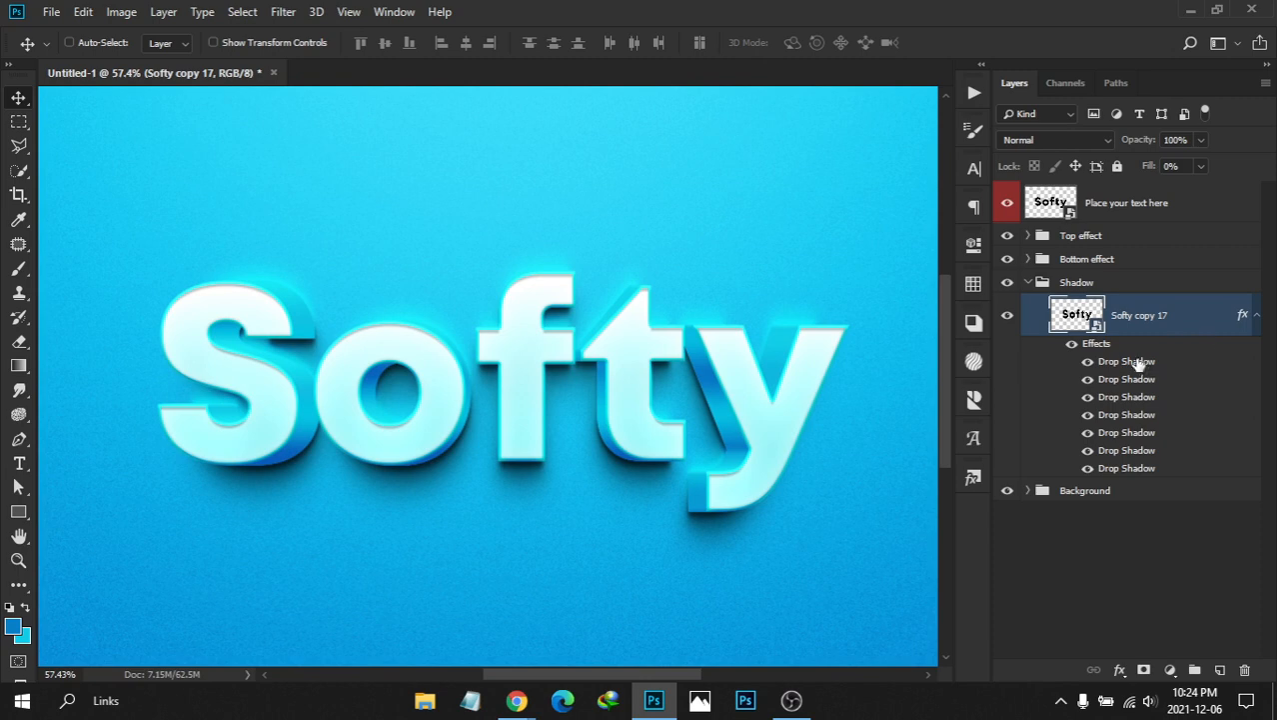
double_click(1137, 365)
mouse_move(704, 79)
left_mouse_down()
mouse_move(819, 80)
mouse_move(823, 58)
mouse_move(917, 37)
mouse_move(906, 43)
left_mouse_up()
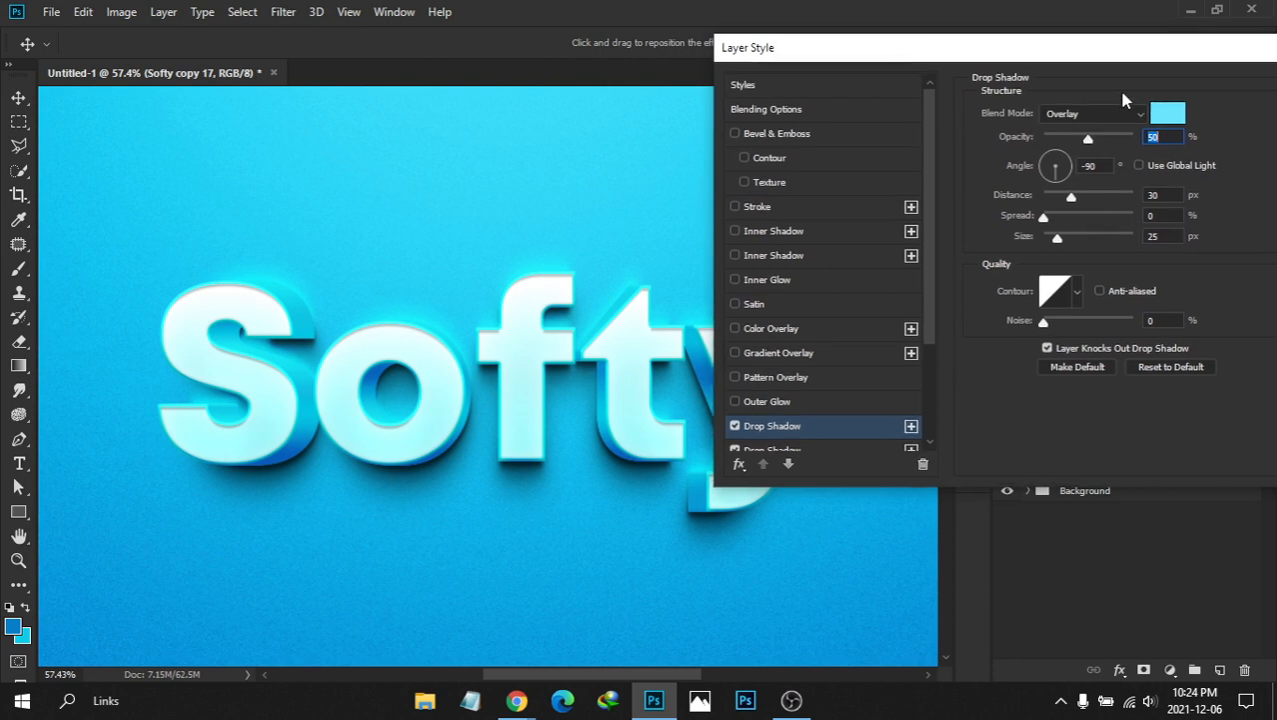
left_click_drag(931, 240, 806, 354)
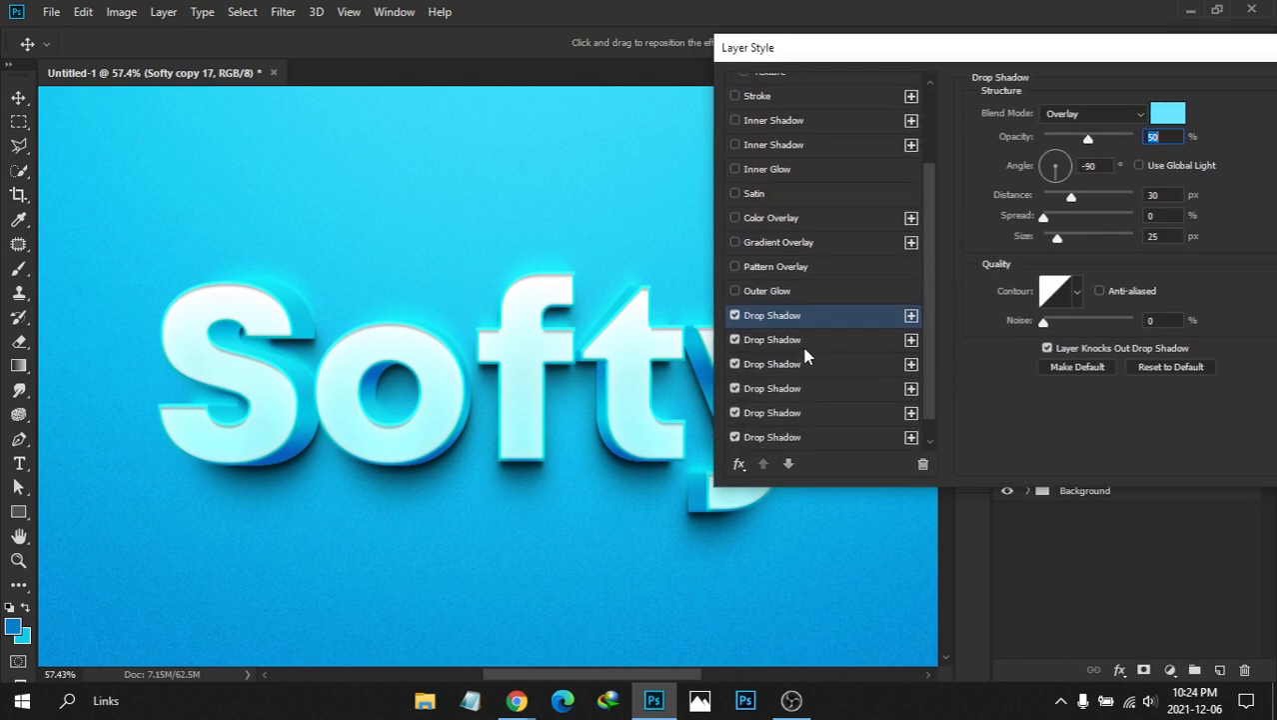
left_click(812, 342)
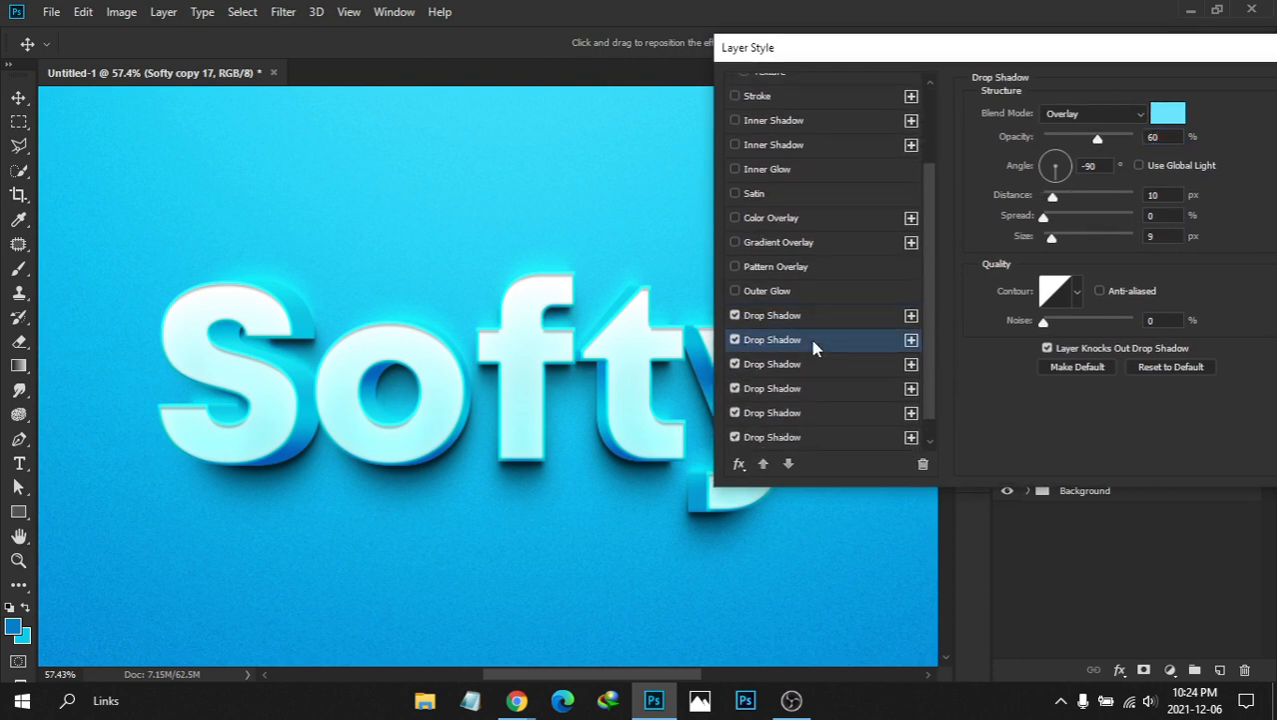
left_click(1170, 116)
left_click(870, 203)
left_click_drag(870, 204, 854, 196)
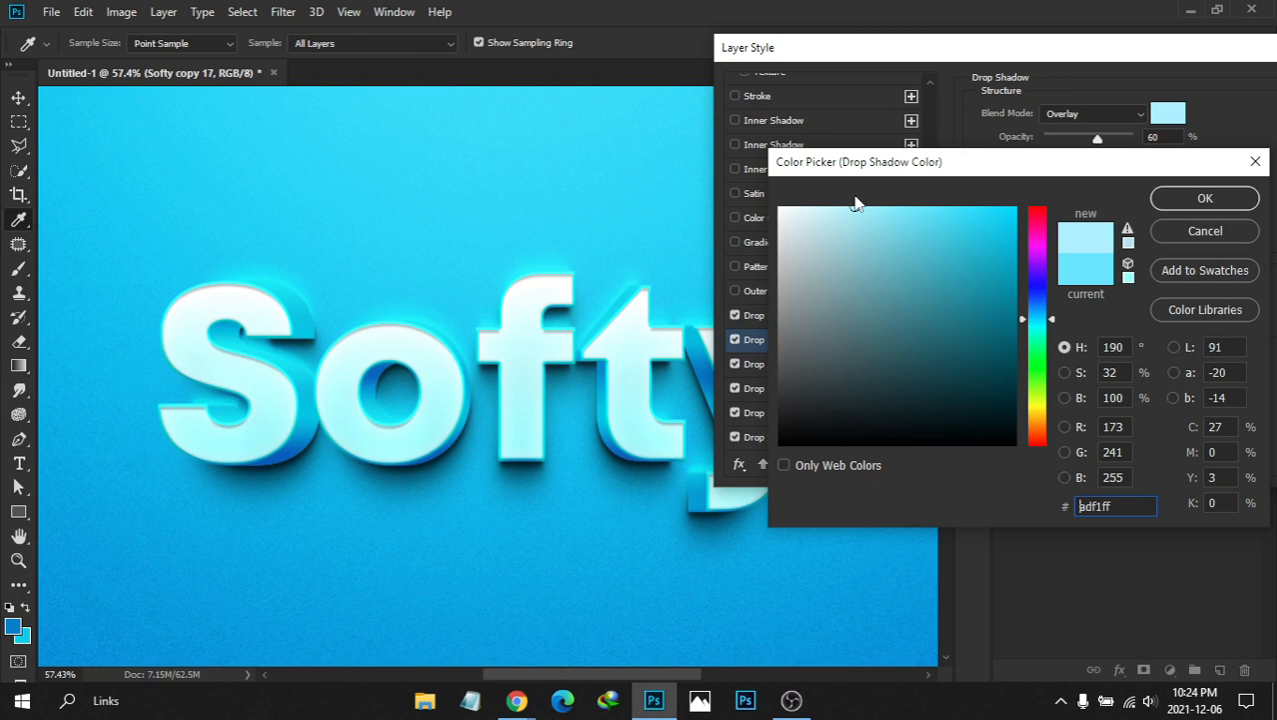
left_click_drag(1111, 505, 1013, 505)
key("ctrl+c")
left_click(1202, 200)
Set the seventh drop shadow's color to the copied adf1ff
left_click(860, 315)
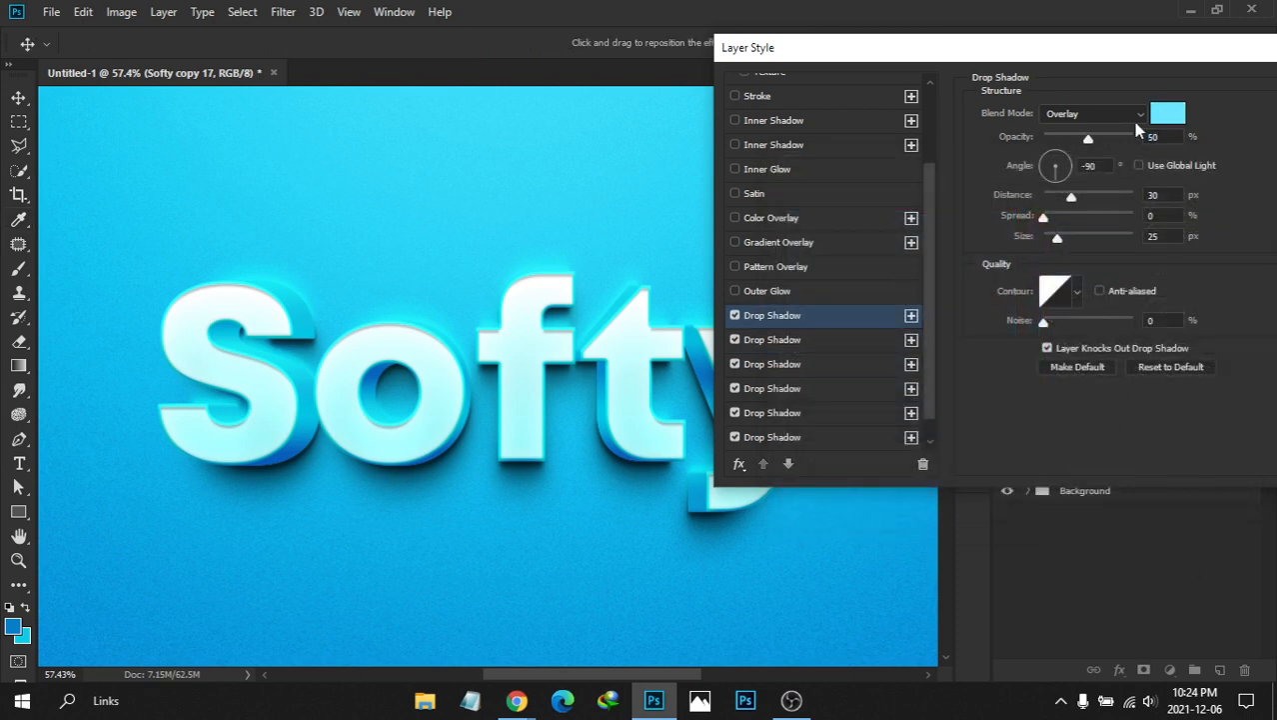
left_click(1167, 115)
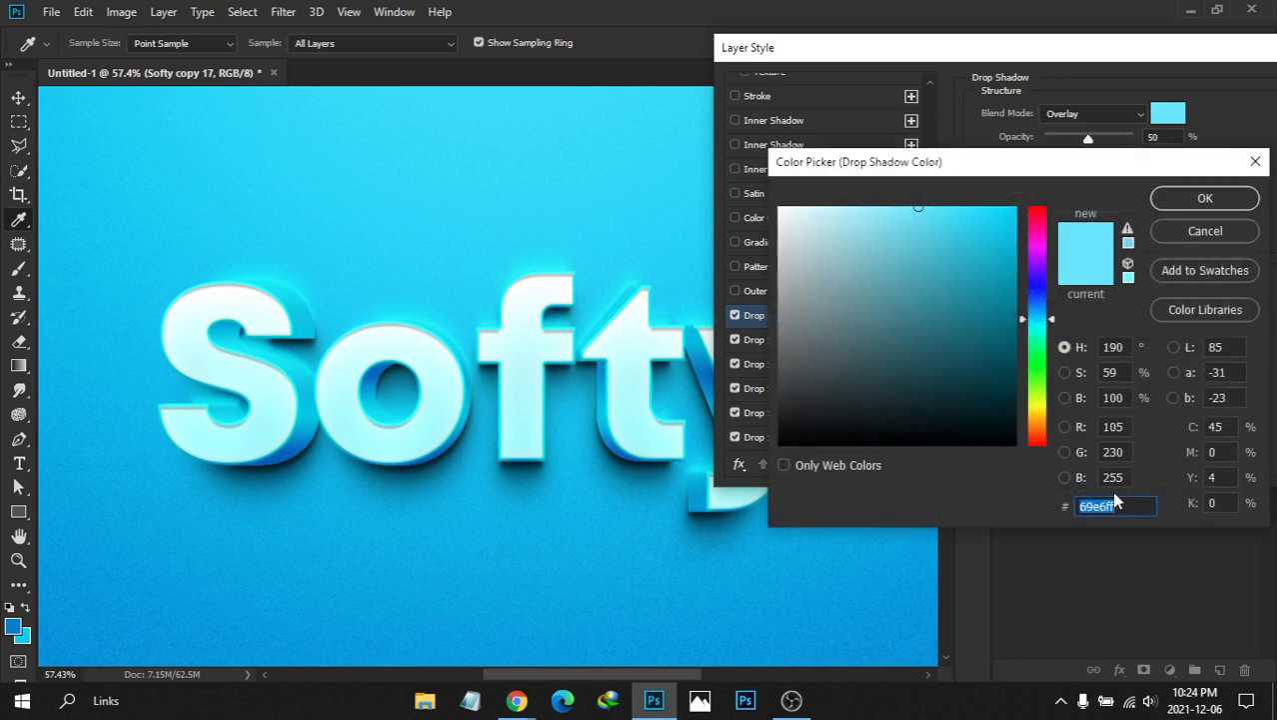
key("ctrl+v")
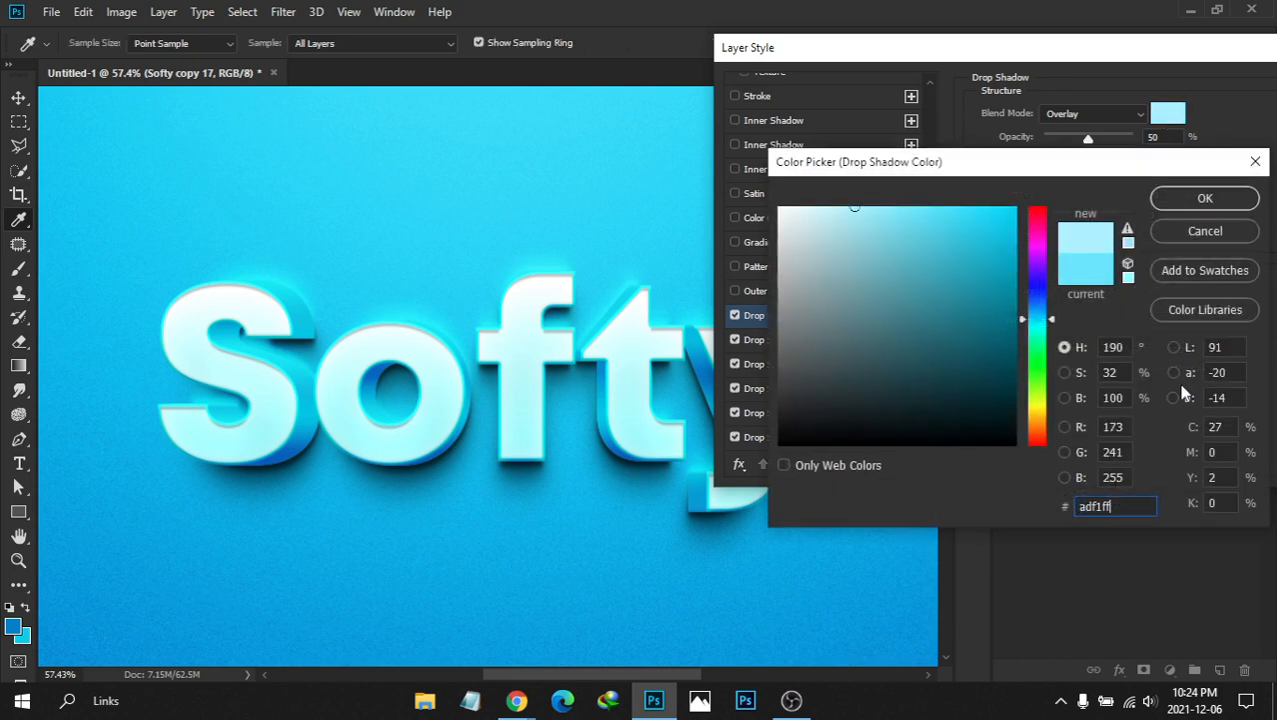
left_click(1203, 198)
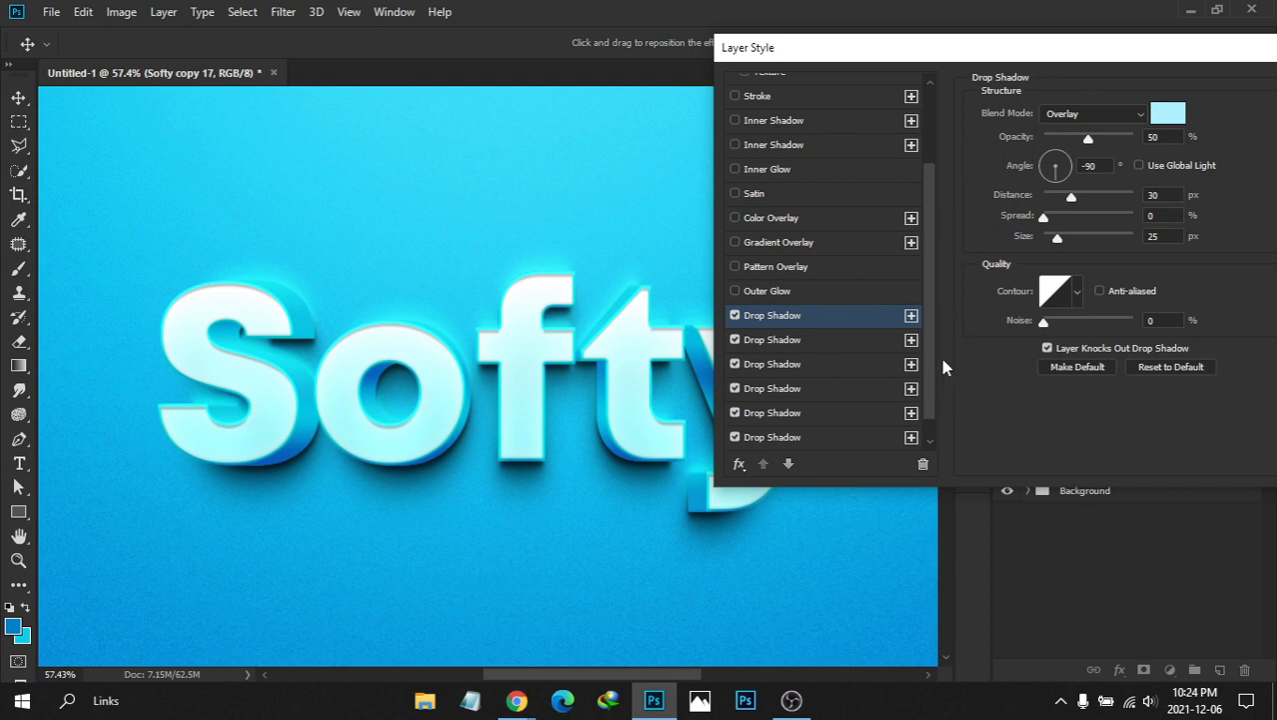
Set the sixth drop shadow's opacity to 55% and apply the layer style
scroll(934, 330, "down", 1)
left_click(788, 318)
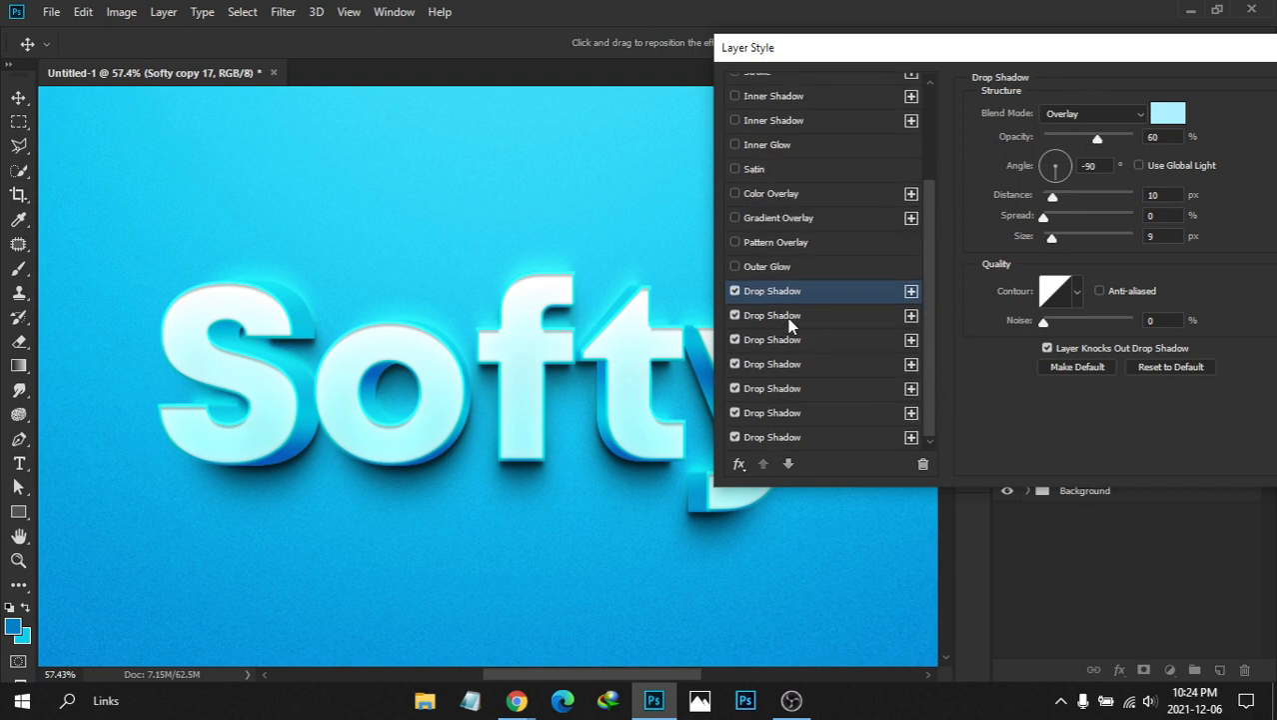
left_click(788, 318)
double_click(1162, 137)
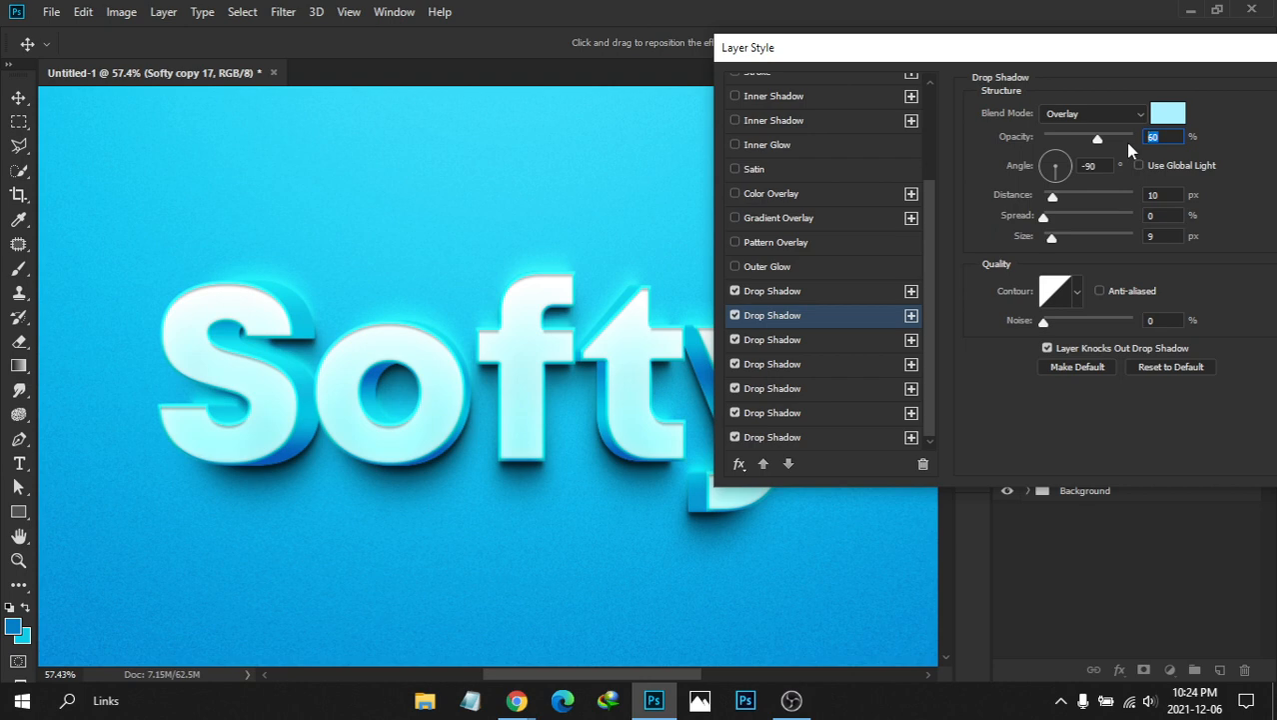
type("55")
left_click_drag(1124, 67, 1070, 66)
key("Return")
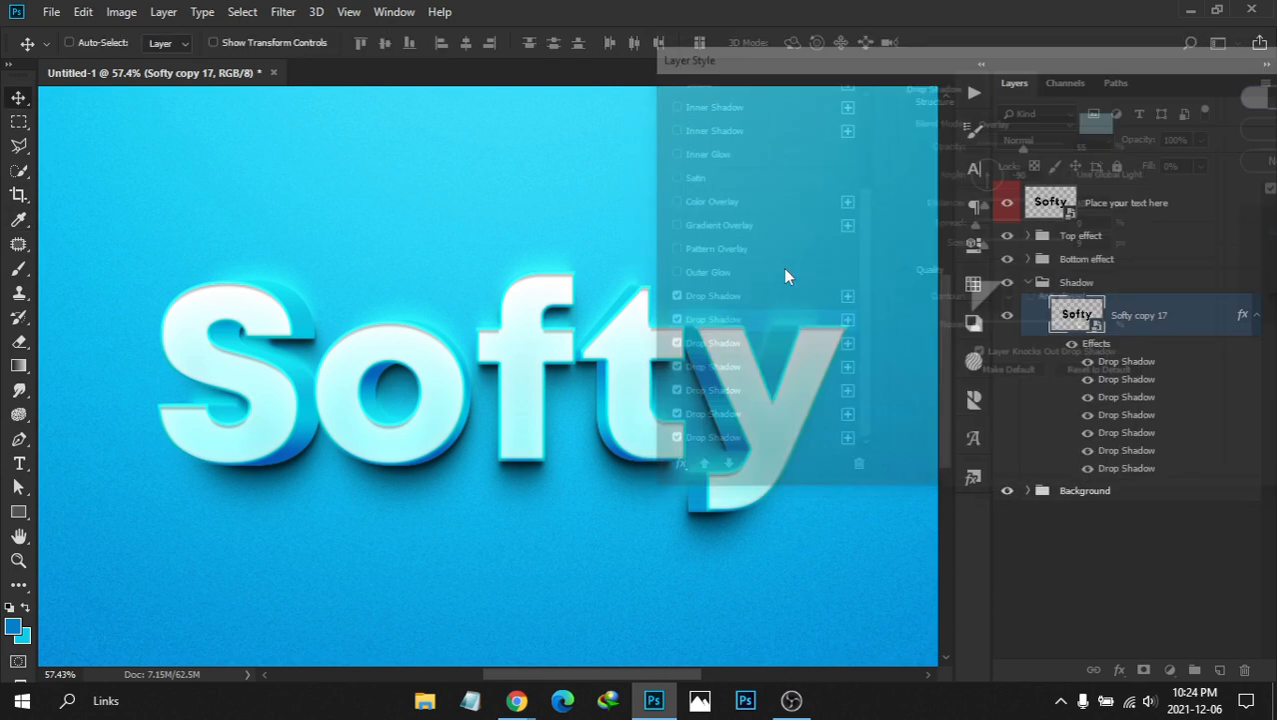
Collapse the effects list of the Softy copy 17 layer and the Shadow group
key("ctrl+0")
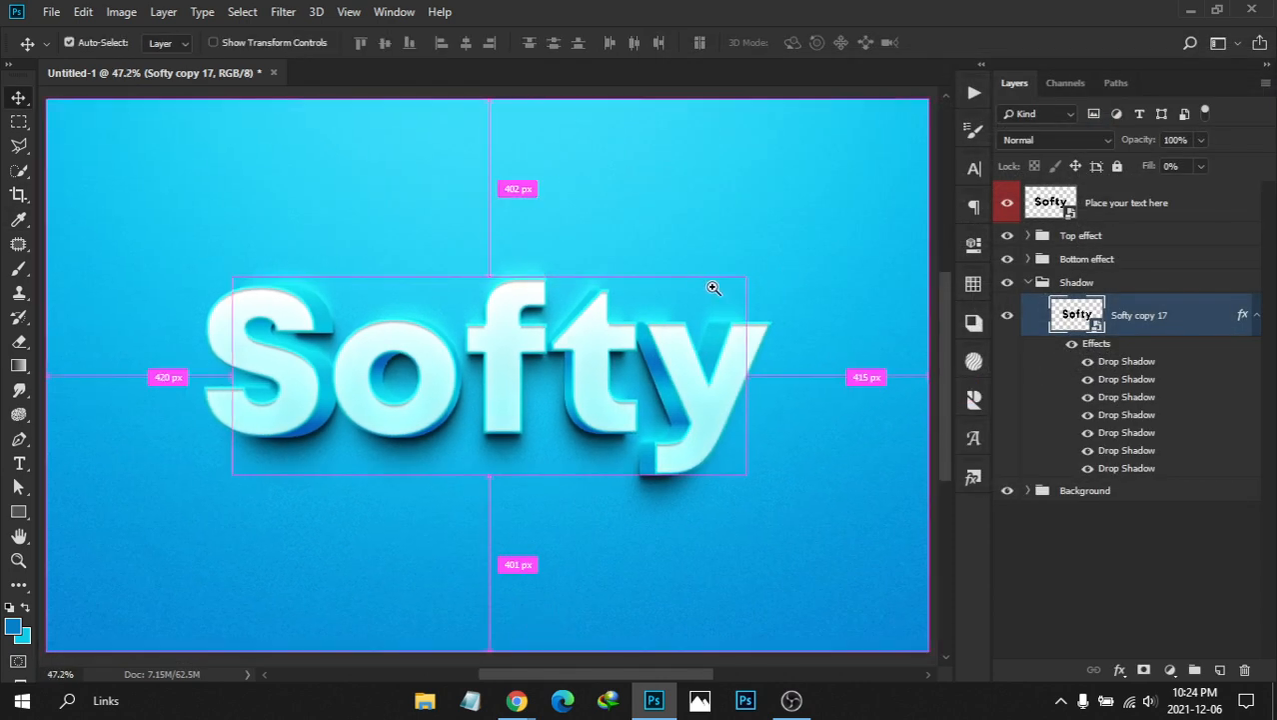
left_click_drag(712, 287, 530, 331)
left_click(1251, 316)
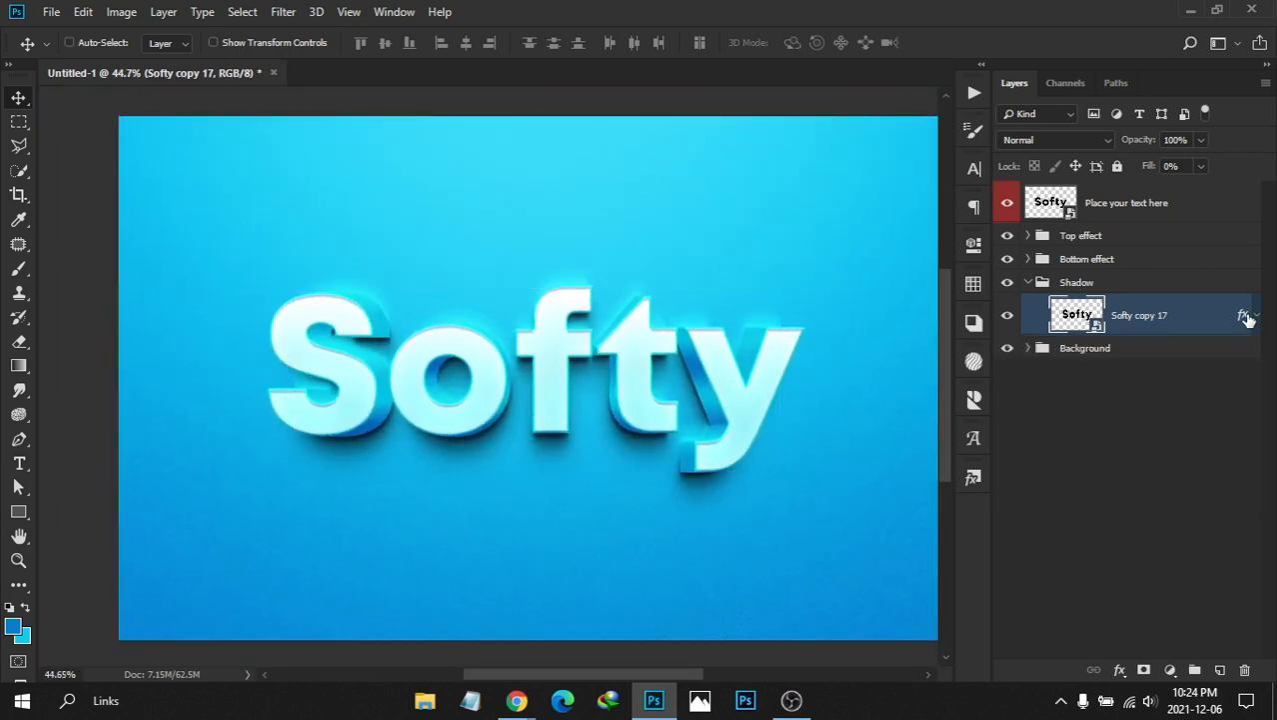
left_click(1029, 283)
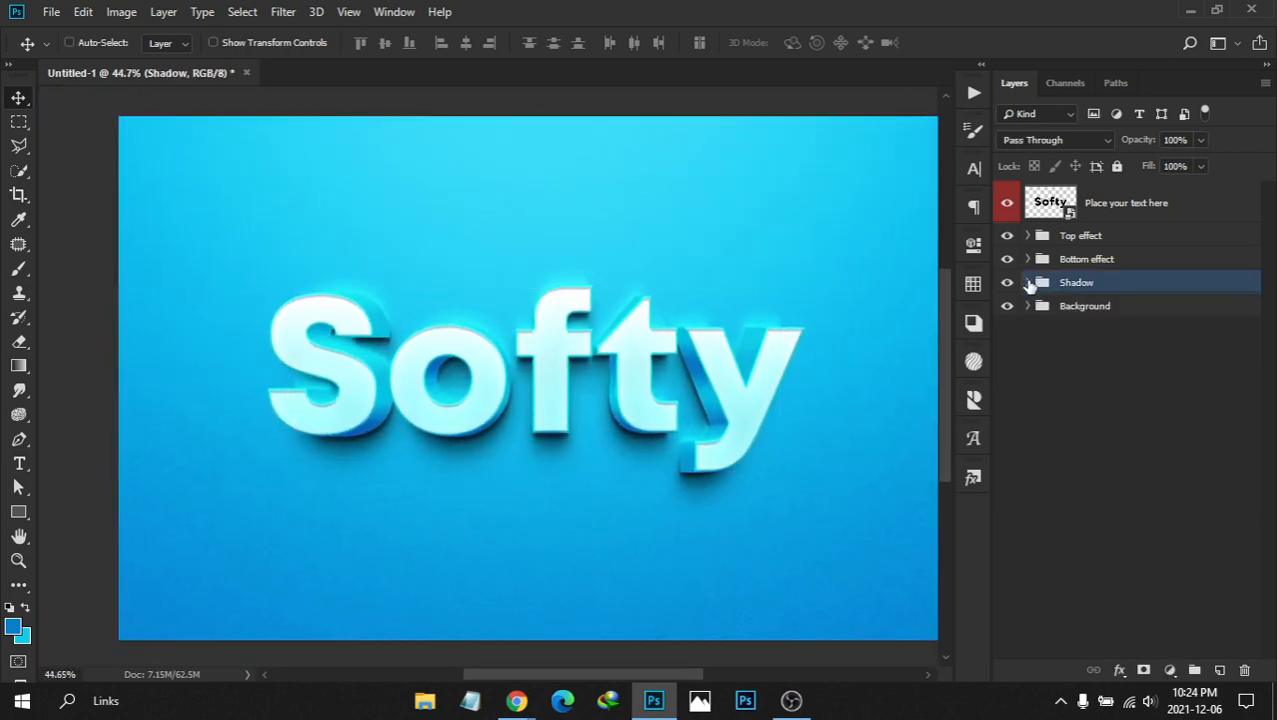
Compare the artwork with the Top effect, Bottom effect and Shadow groups hidden in turn, and restore their visibility
left_click(1020, 238)
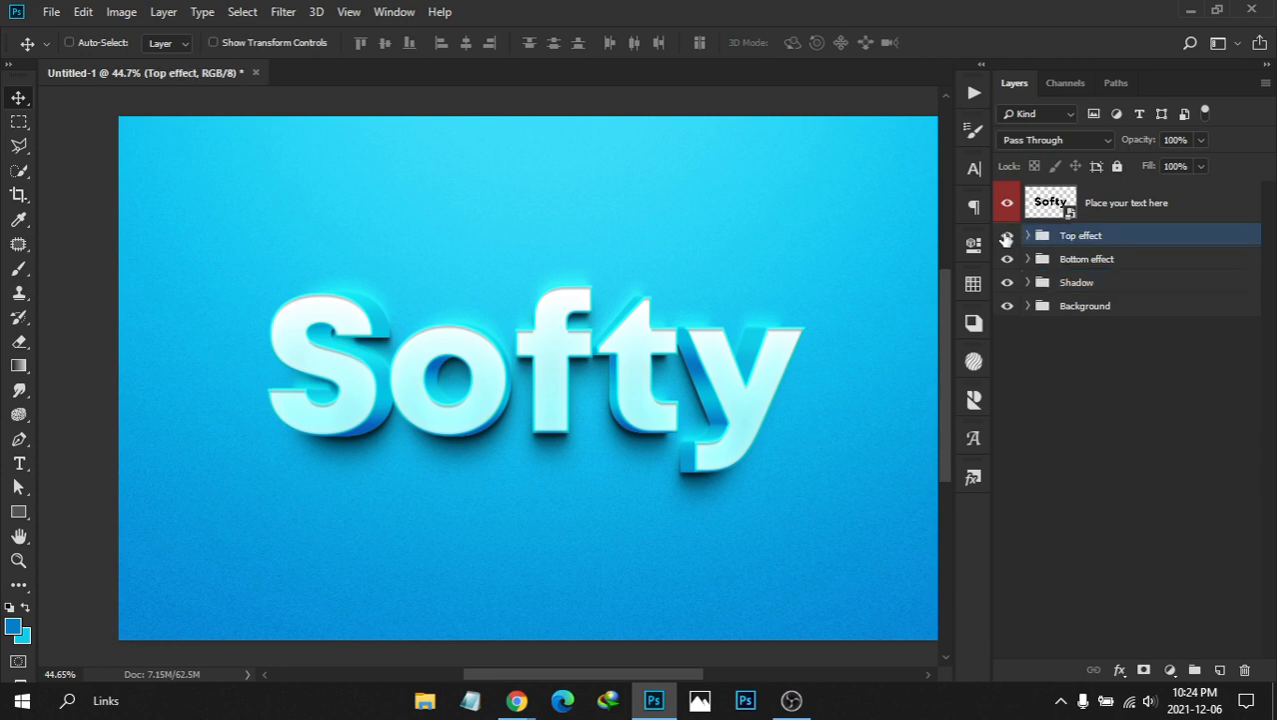
left_click(1006, 236)
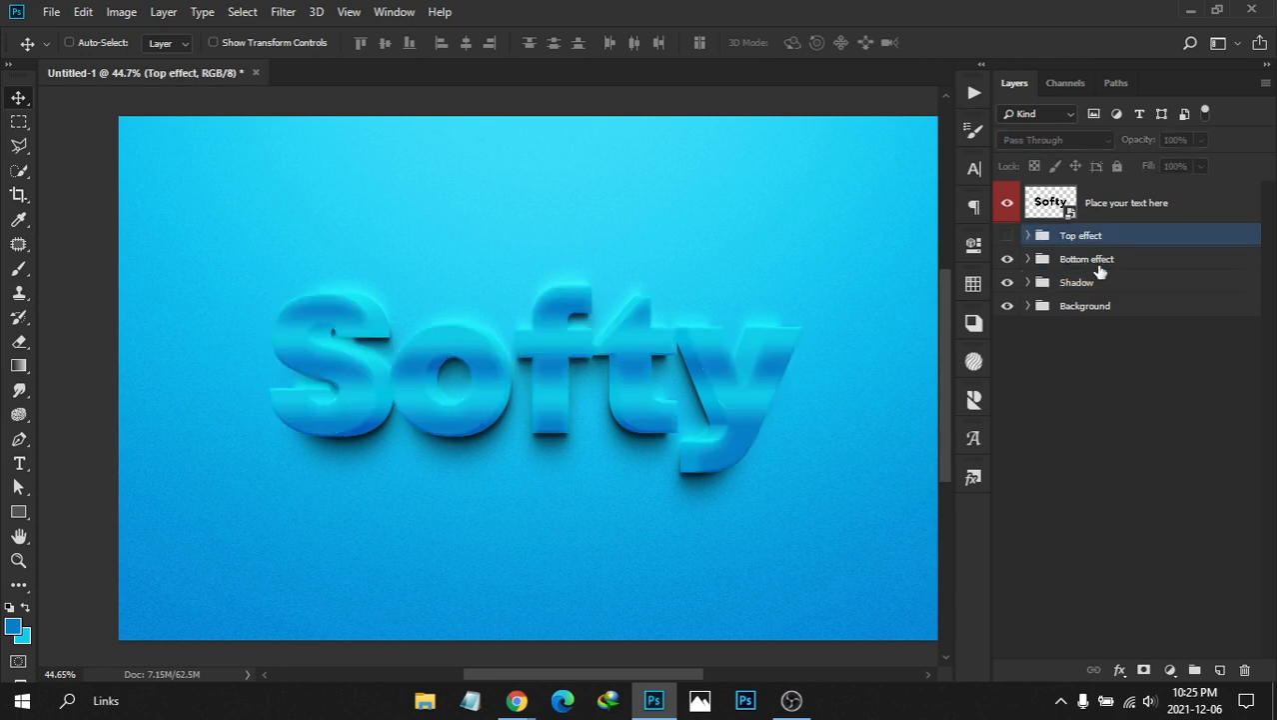
left_click(1111, 261)
left_click(1006, 258)
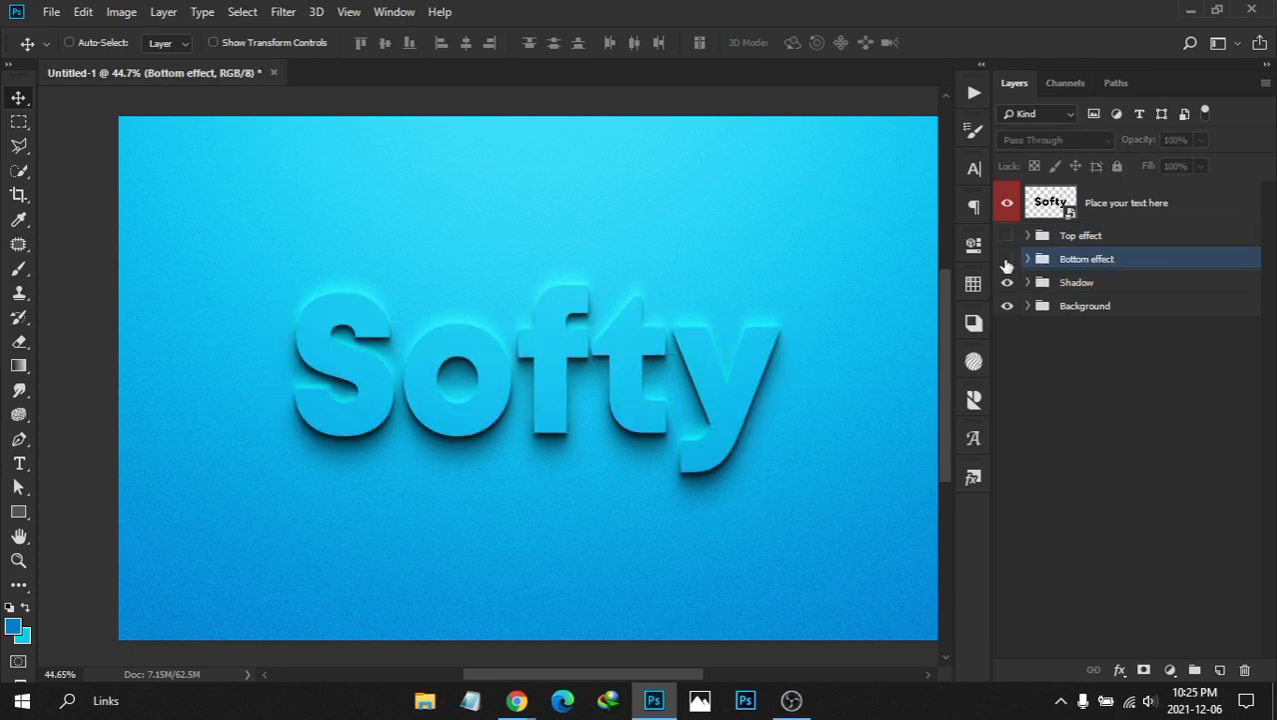
left_click(1095, 284)
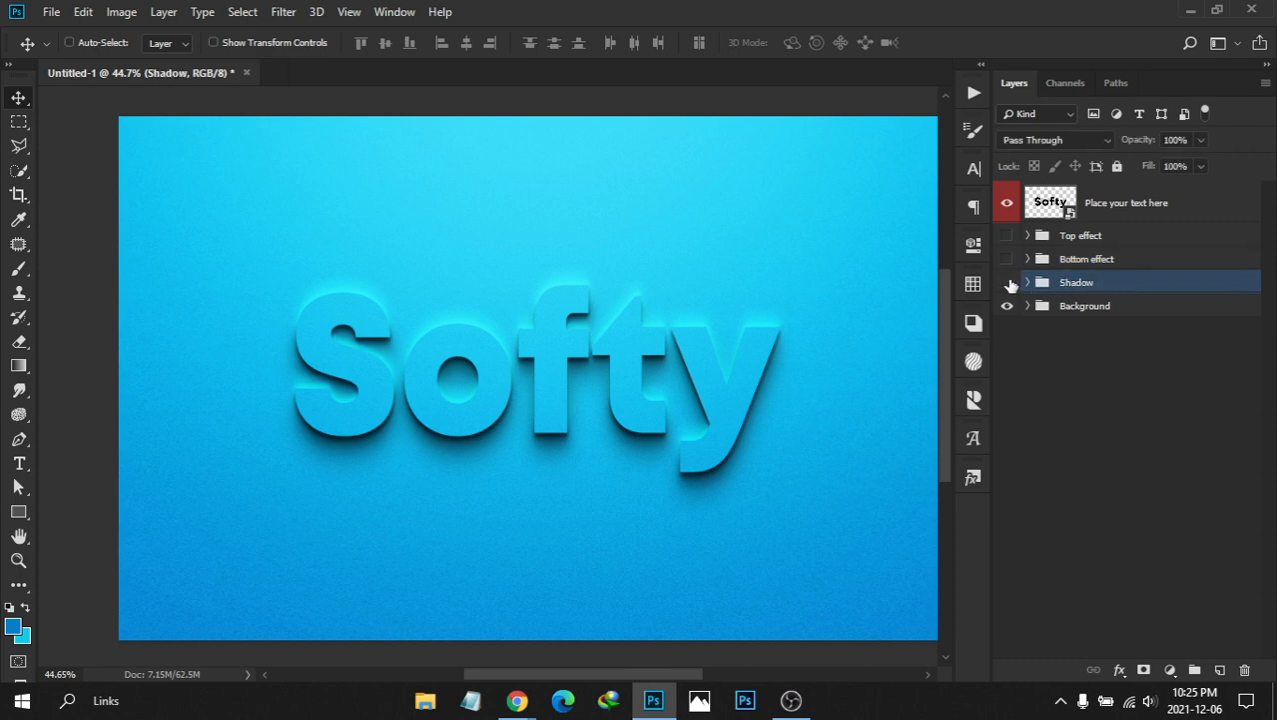
left_click(1008, 283)
left_click(1008, 283)
left_click(1006, 259)
left_click(1006, 236)
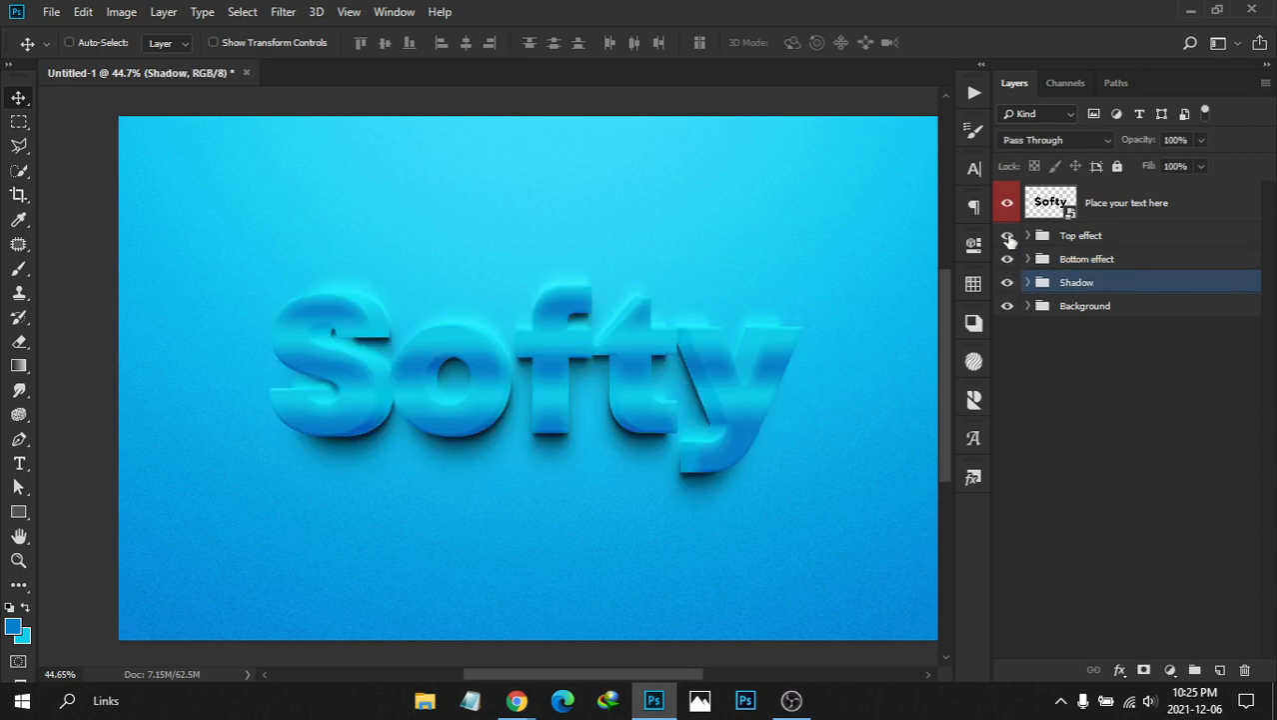
Examine the layers inside the Top effect and Bottom effect groups, collapsing each group again
left_click(1026, 236)
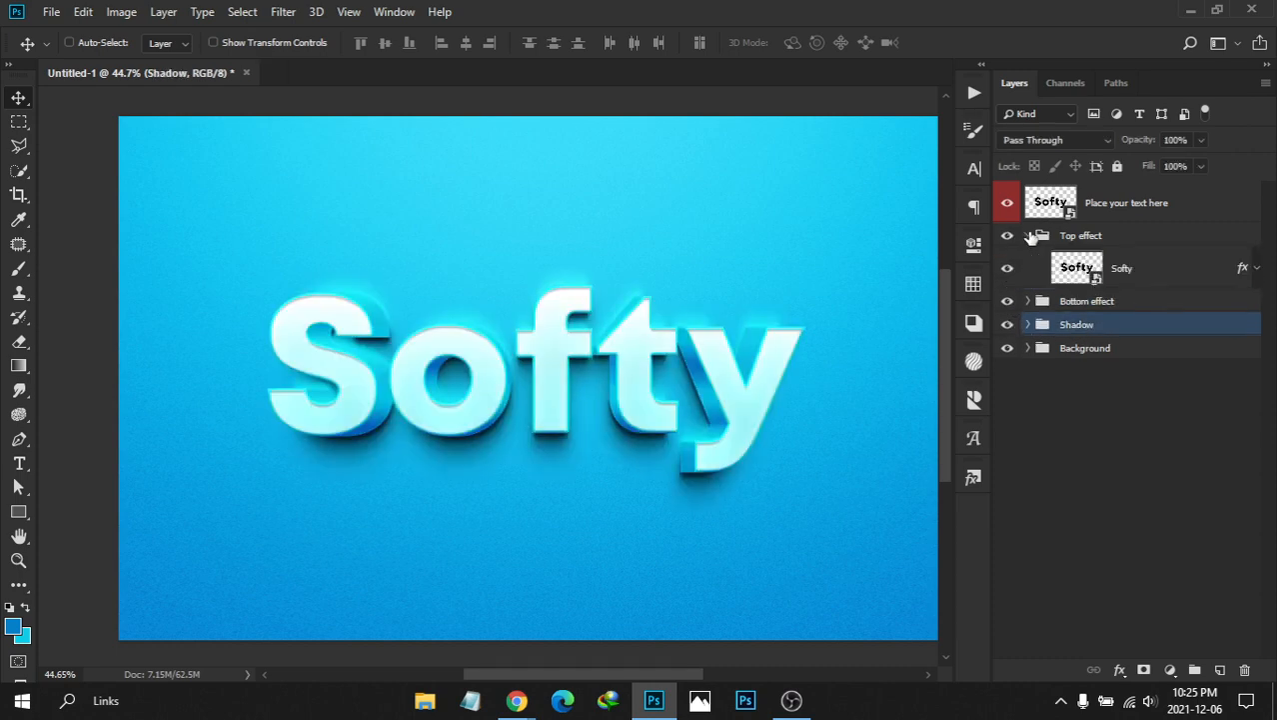
left_click(1142, 272)
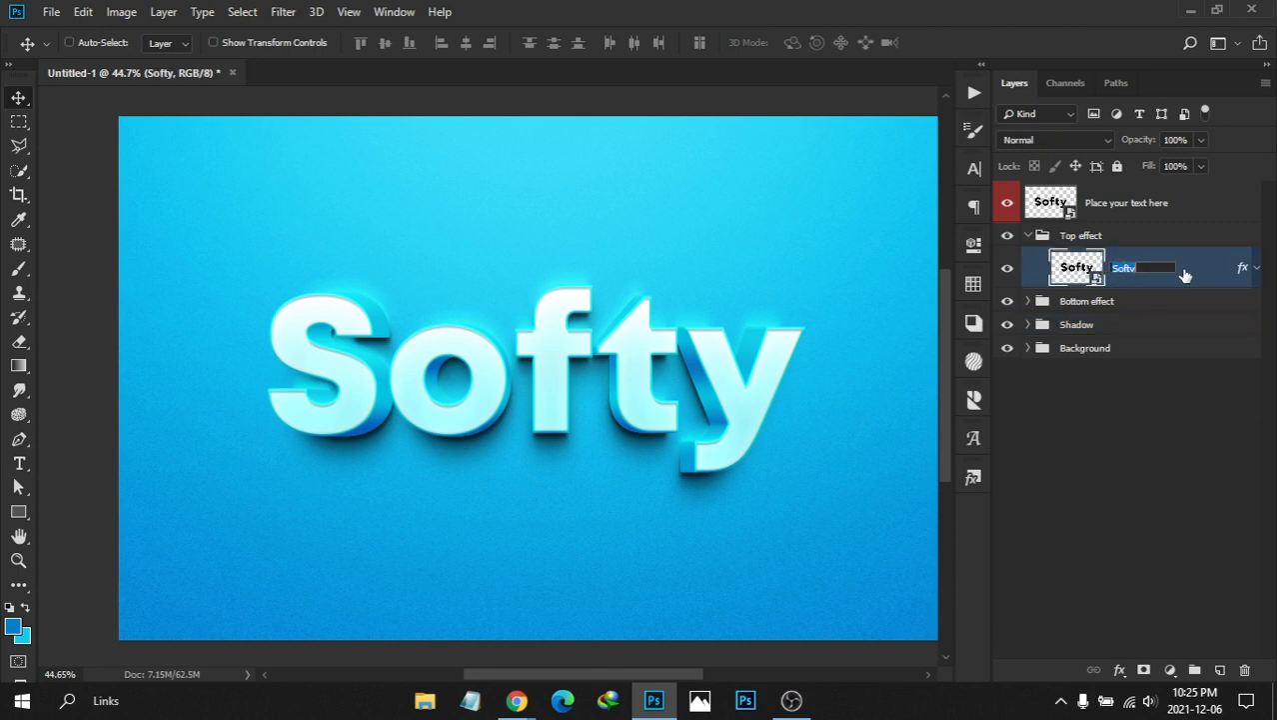
left_click(1027, 236)
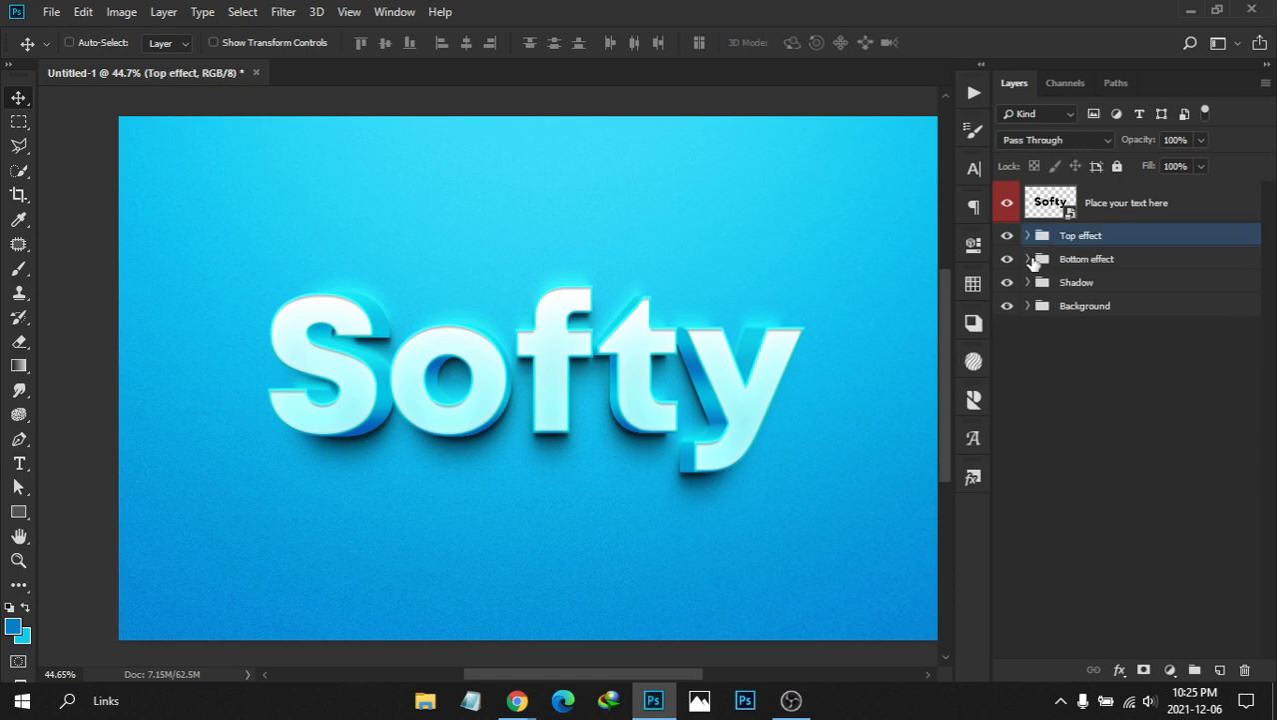
left_click(1028, 259)
left_click(1145, 292)
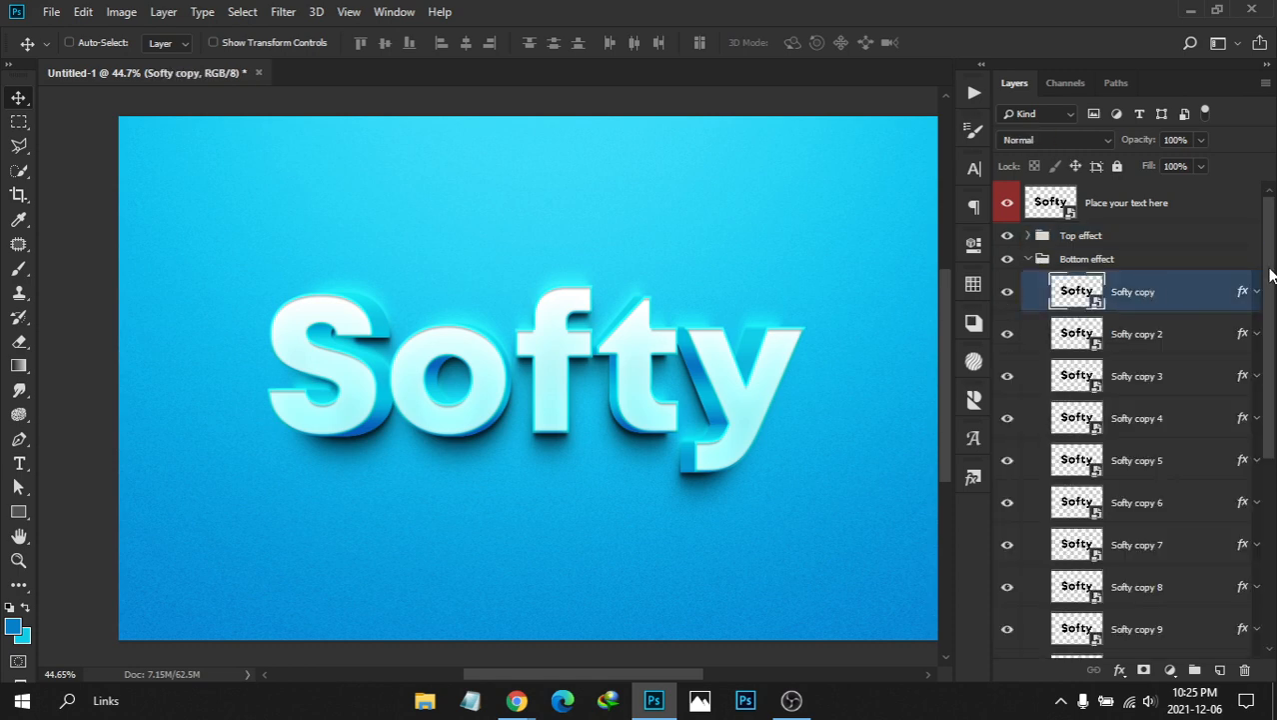
mouse_move(1269, 275)
left_mouse_down()
mouse_move(1267, 470)
mouse_move(1269, 272)
left_mouse_up()
left_click(1162, 336)
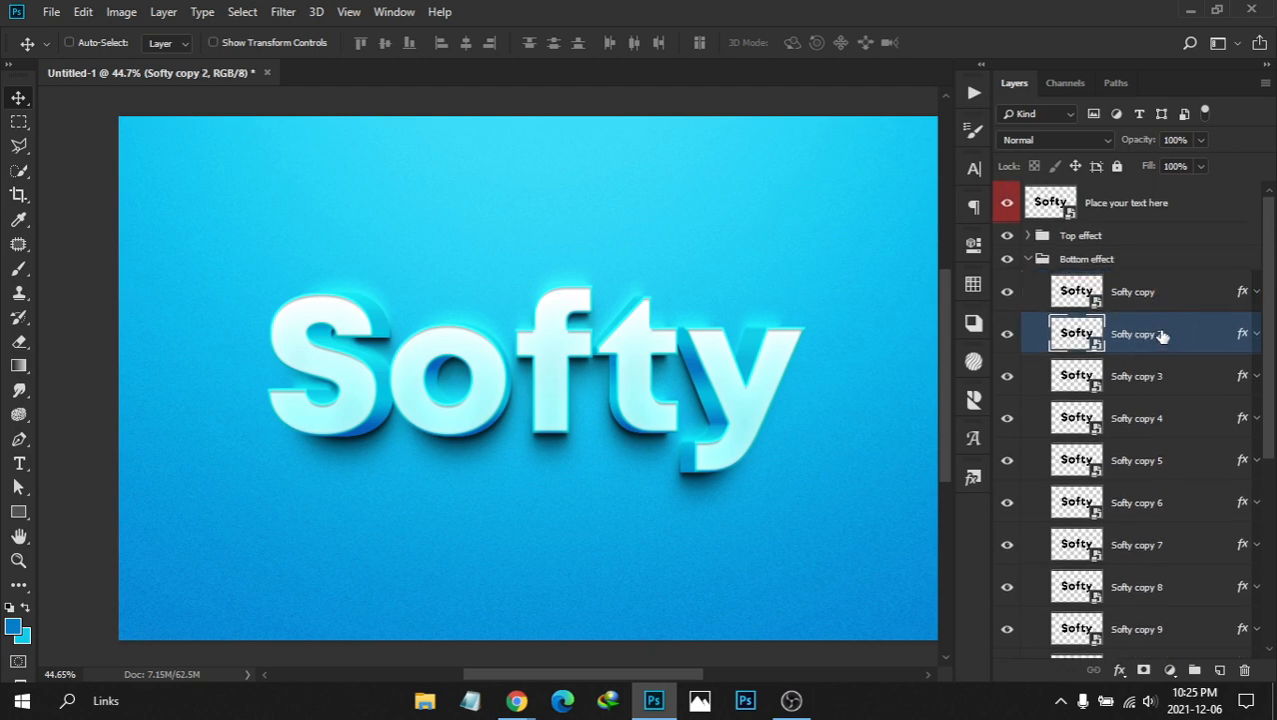
left_click(1151, 300)
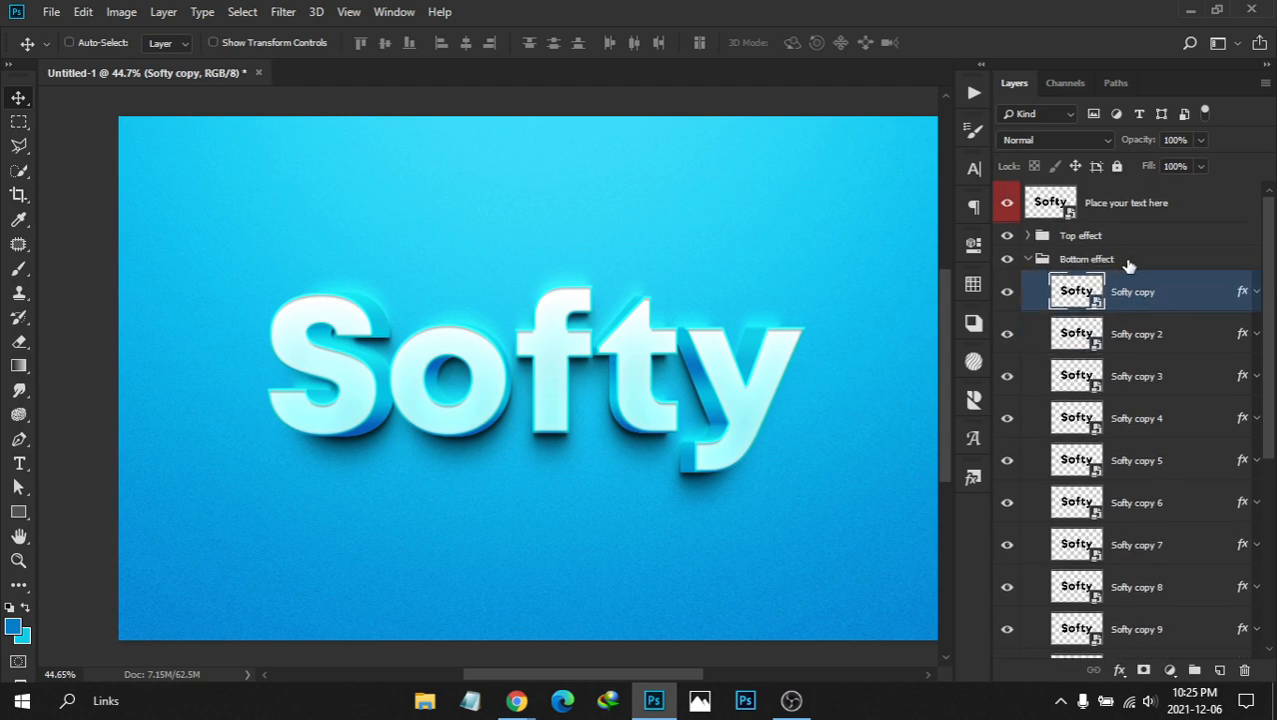
left_click(1128, 262)
left_click(1029, 259)
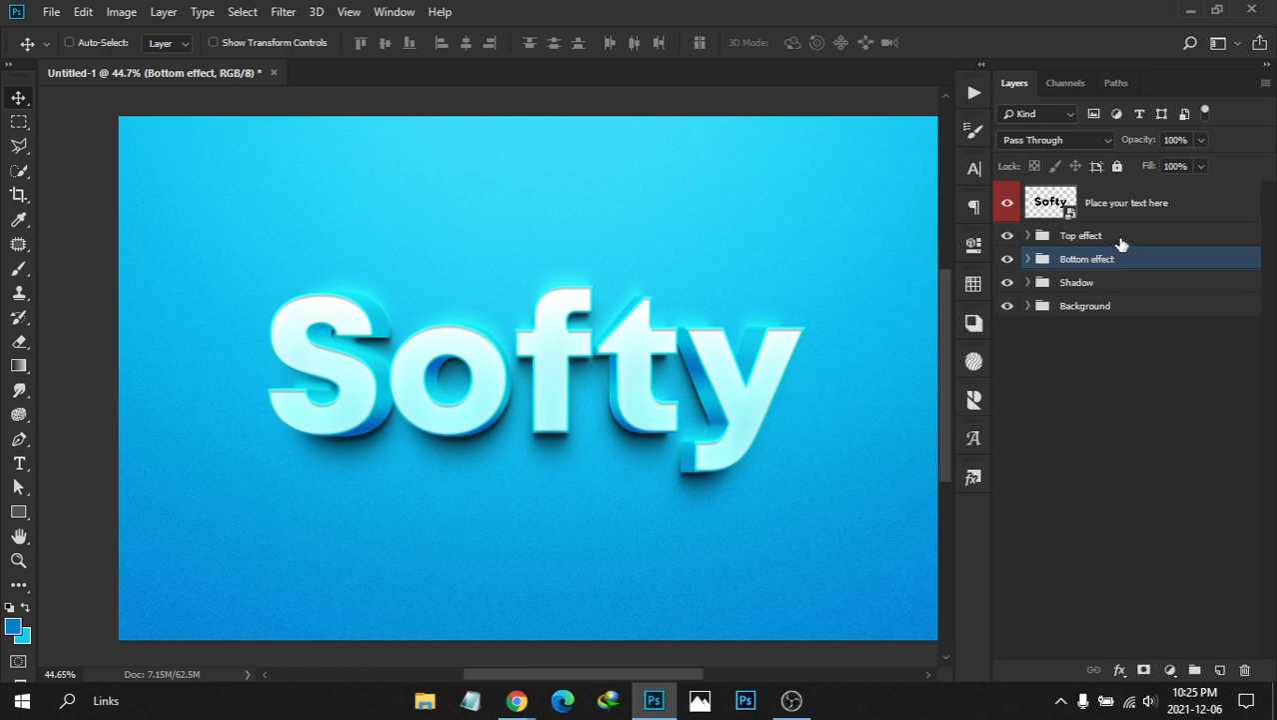
Check the Top effect group once more and expand the Background group to examine its adjustment and light layers
left_click(1119, 237)
left_click(1028, 236)
left_click(1027, 236)
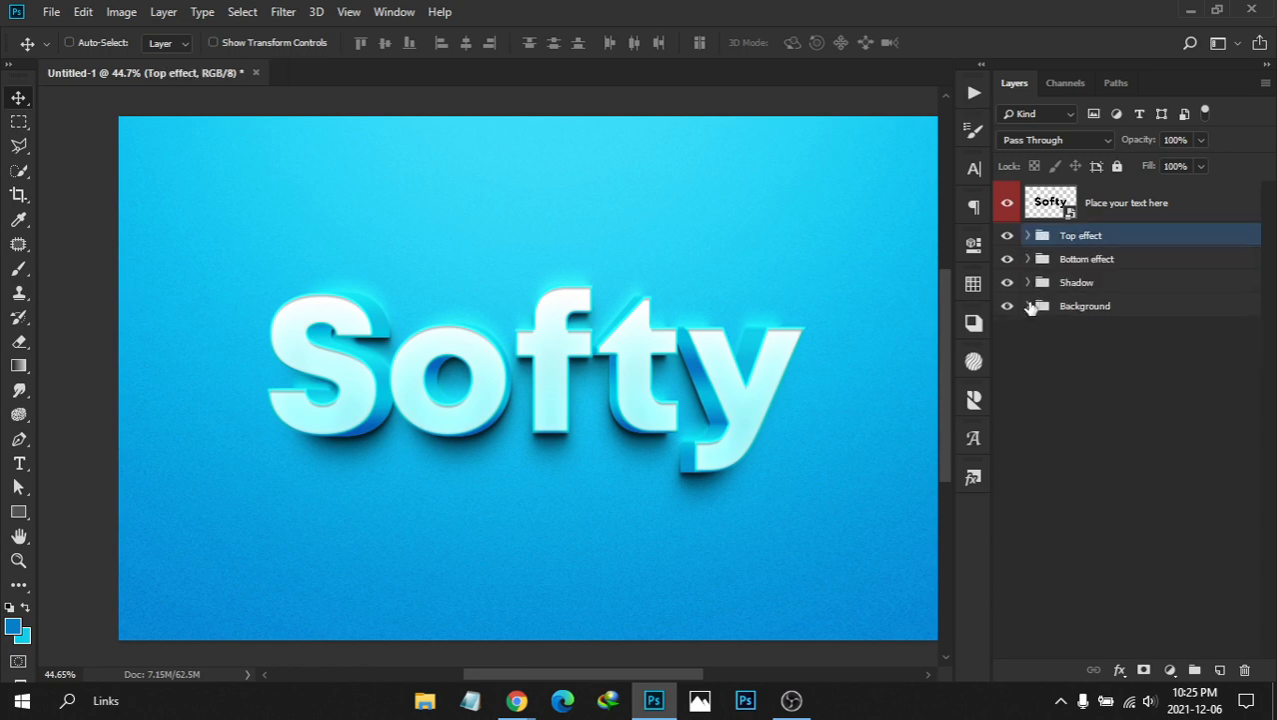
left_click(1029, 305)
scroll(1267, 479, "down", 1)
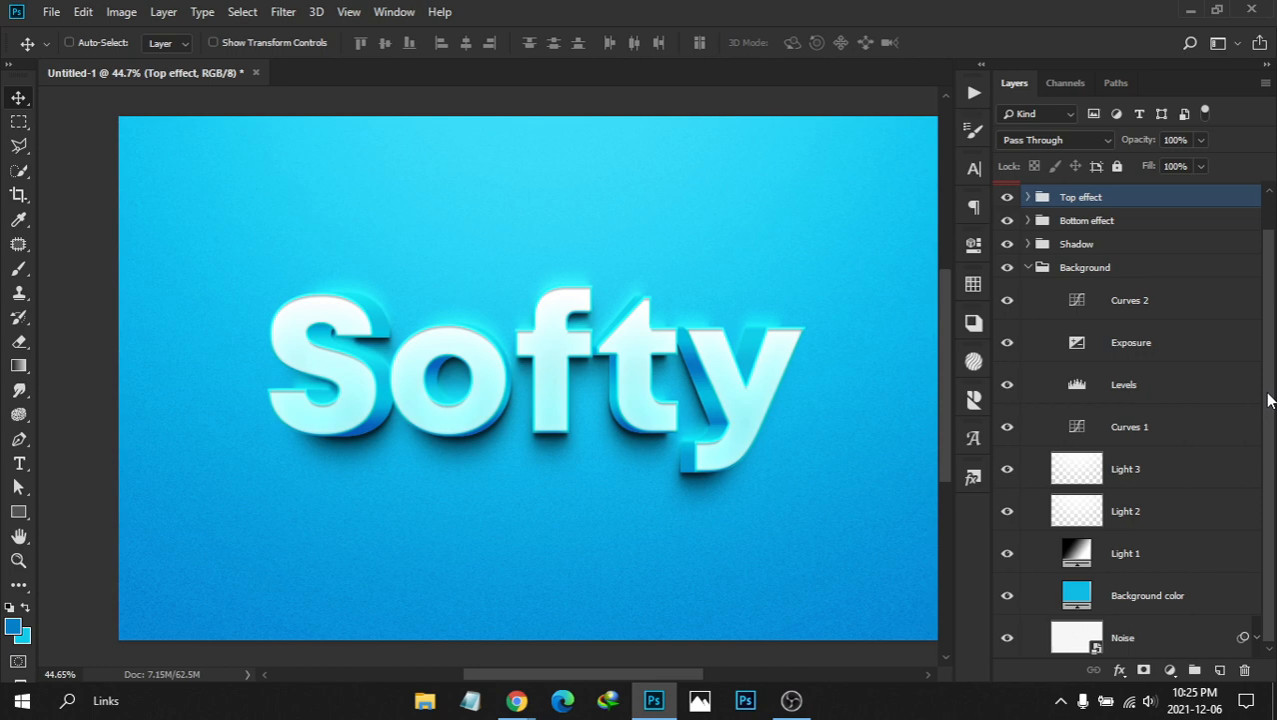
Collapse the Background group and examine the complete text effect at different magnifications
left_click(1027, 268)
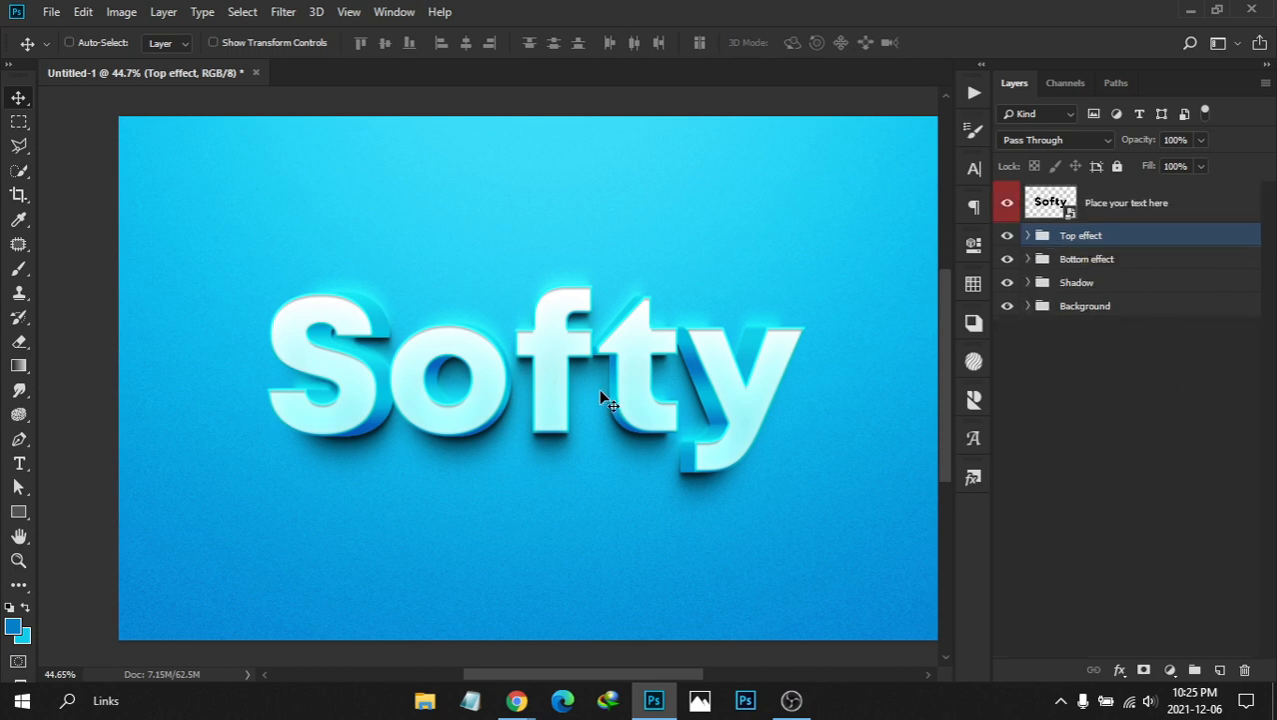
scroll(526, 355, "down", 2)
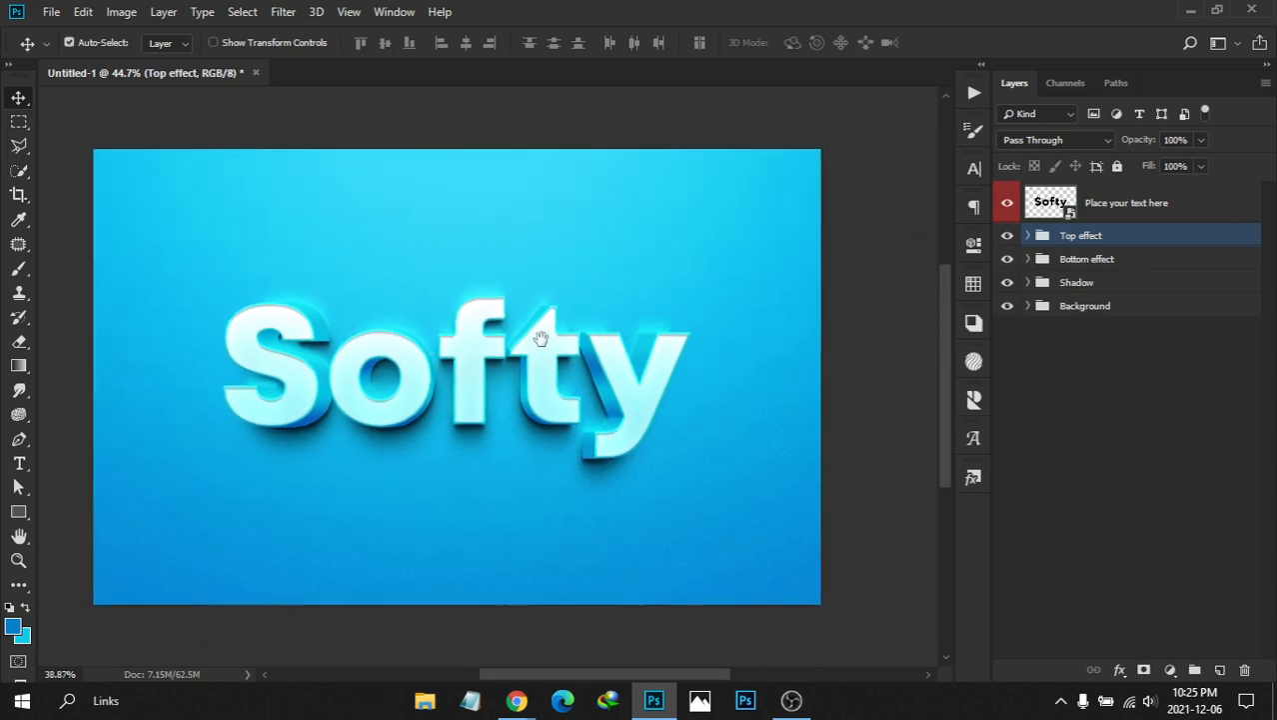
scroll(491, 332, "up", 3)
scroll(491, 332, "down", 3)
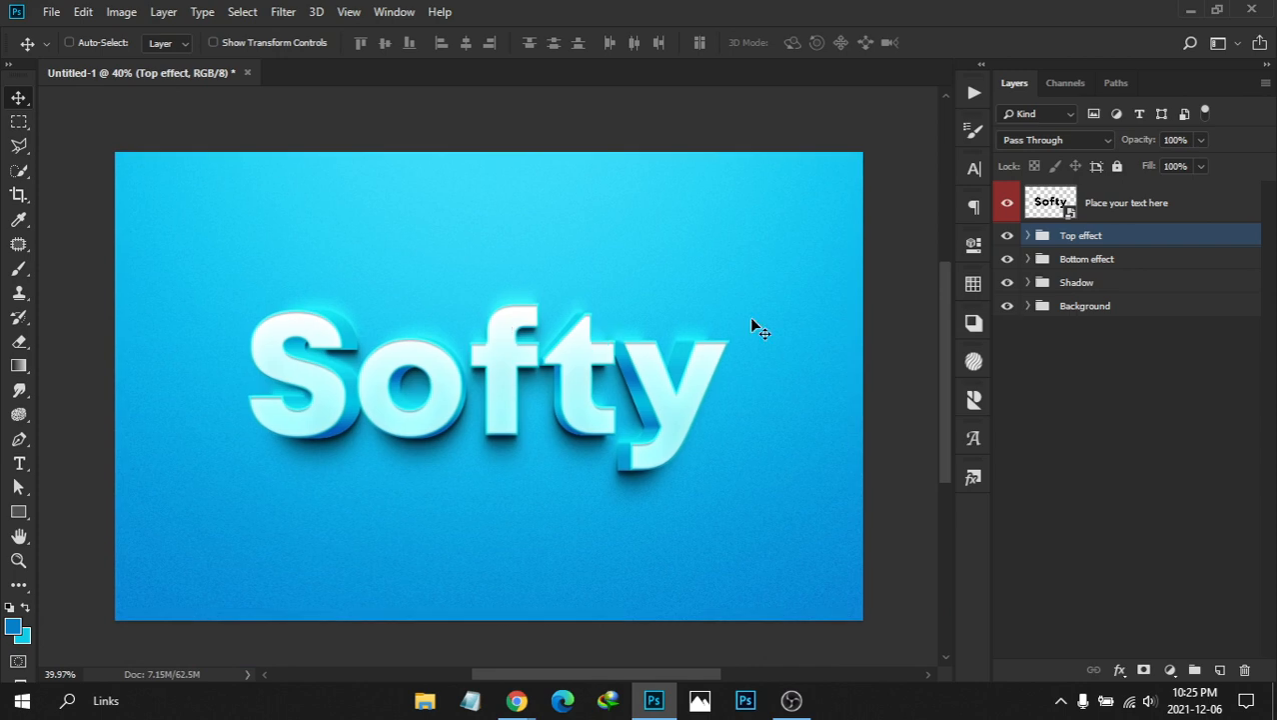
Add a Curves adjustment layer above the Top effect group, slightly darkening the shadows and lifting the highlights with a gentle S-curve
left_click(1171, 669)
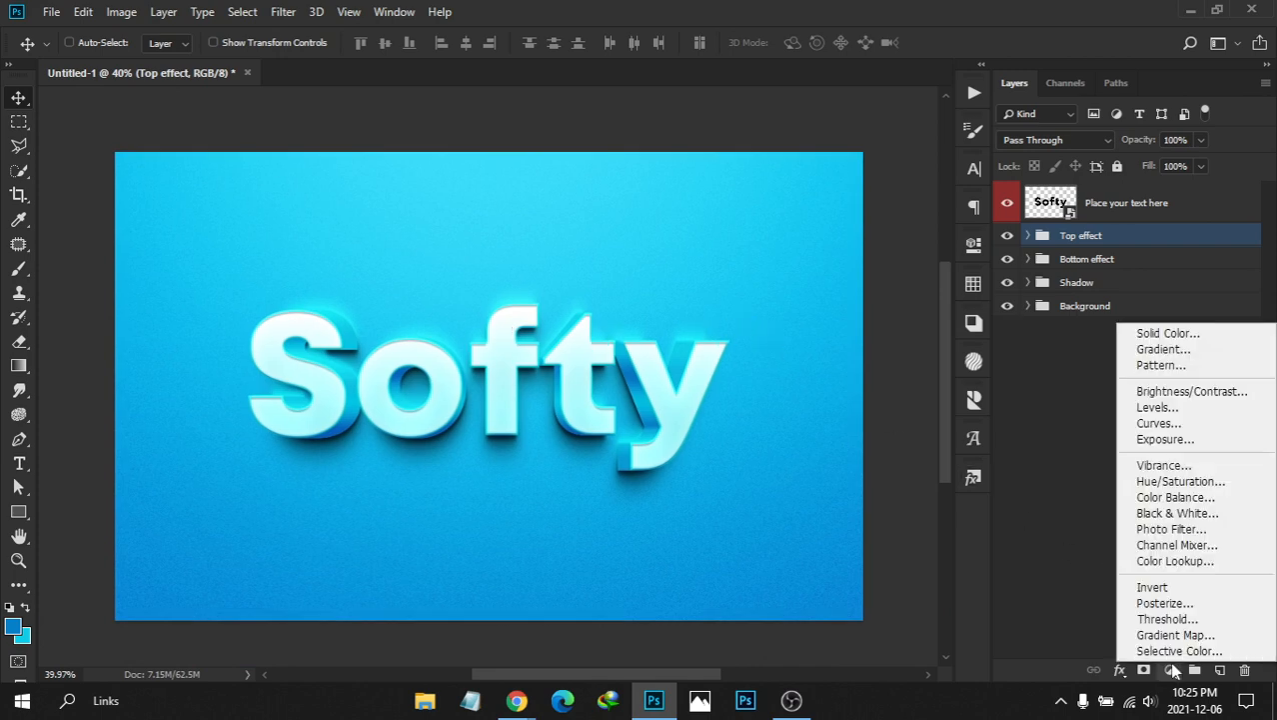
left_click(1171, 422)
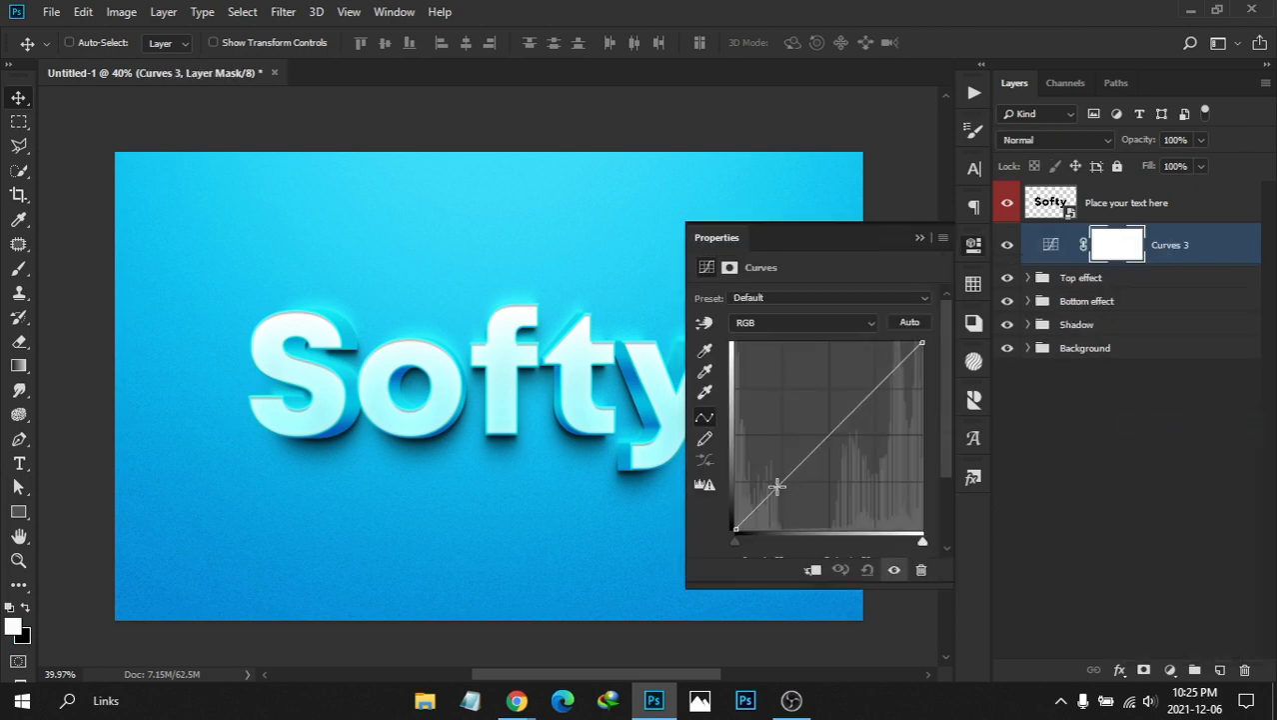
left_click_drag(777, 487, 779, 489)
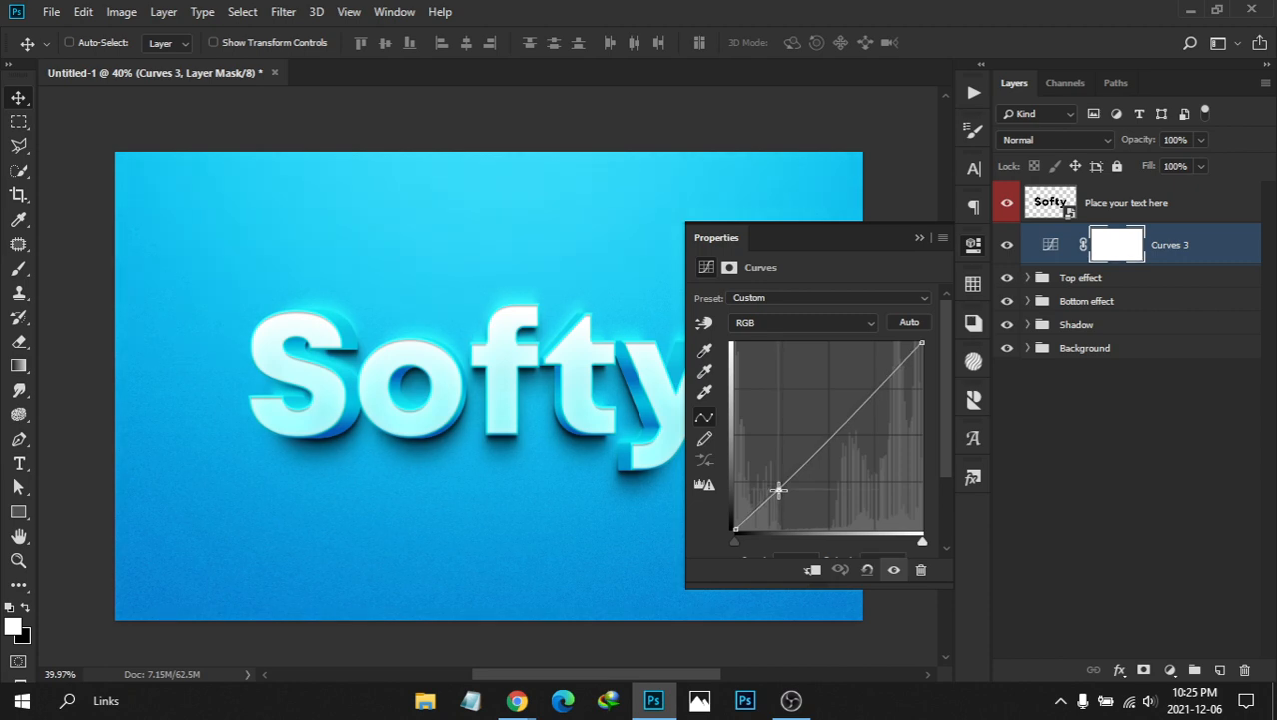
left_click(882, 382)
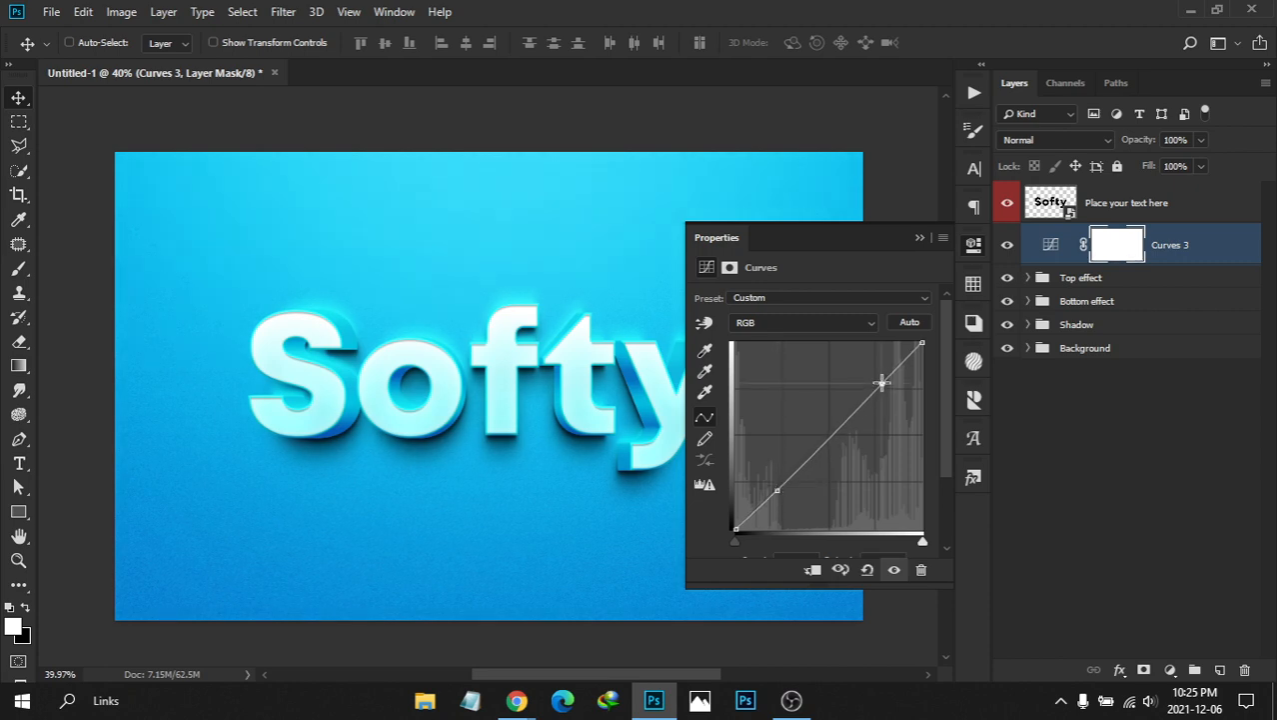
left_click_drag(882, 382, 875, 386)
left_click_drag(778, 488, 778, 492)
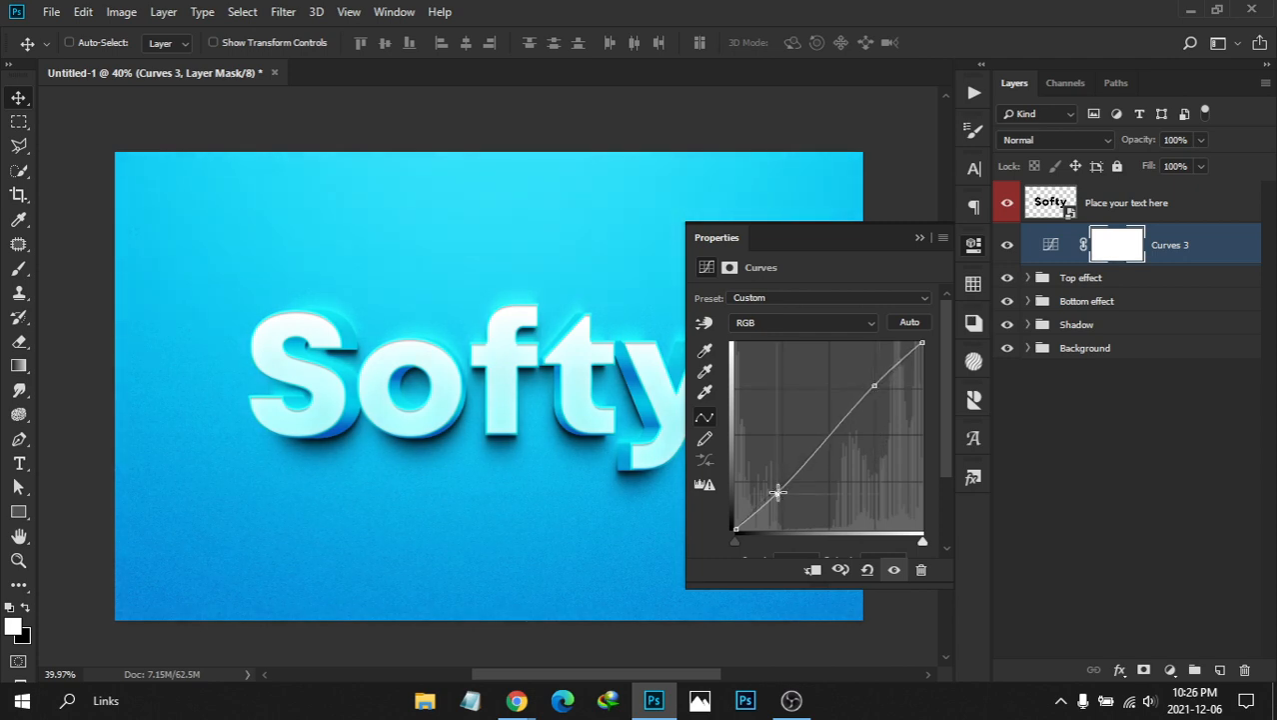
left_click(973, 246)
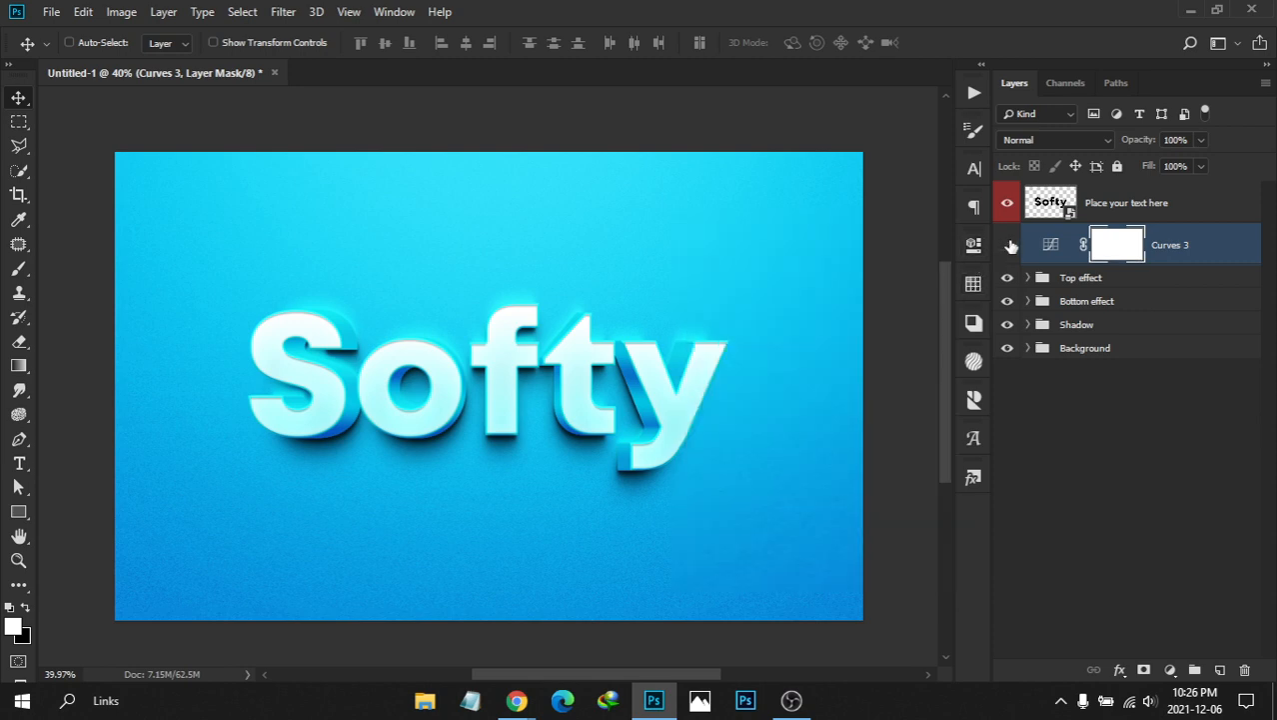
Compare the artwork with and without the Curves 3 adjustment, and delete its layer mask
left_click(1009, 246)
left_click(1009, 246)
left_click(1009, 246)
left_click(1009, 245)
right_click(1094, 245)
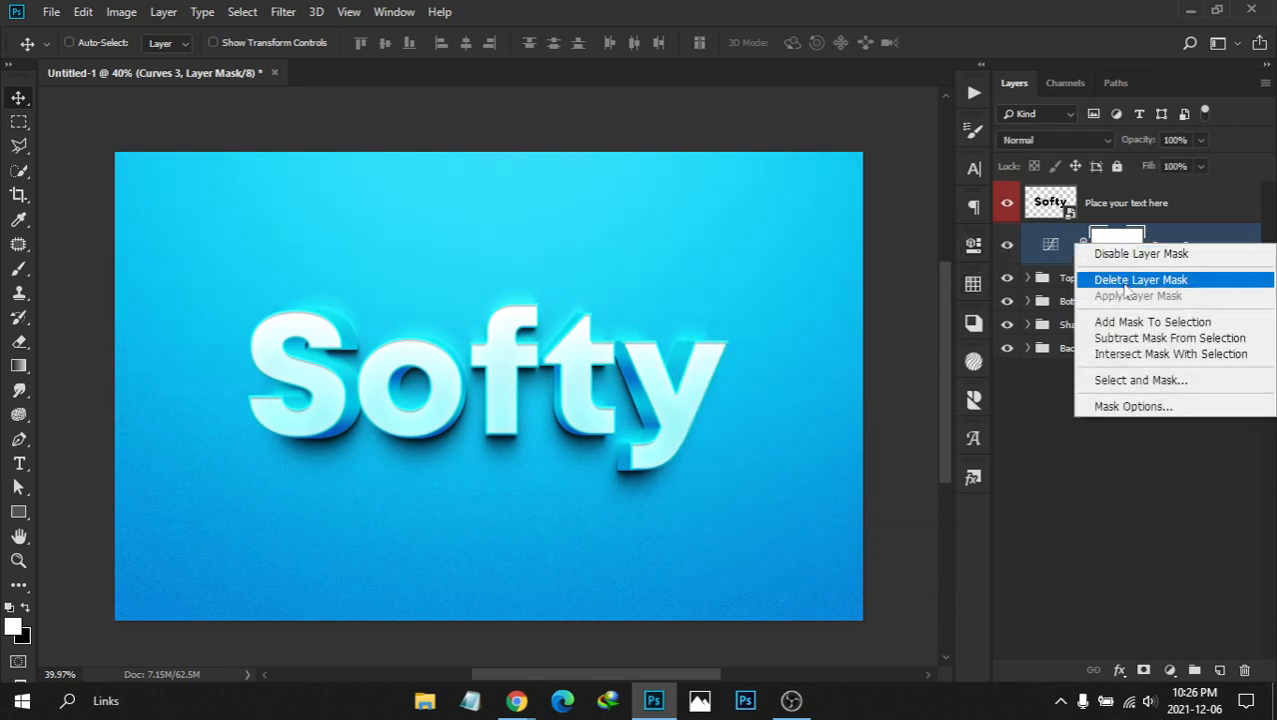
left_click(1129, 278)
left_click(1008, 246)
left_click(1008, 246)
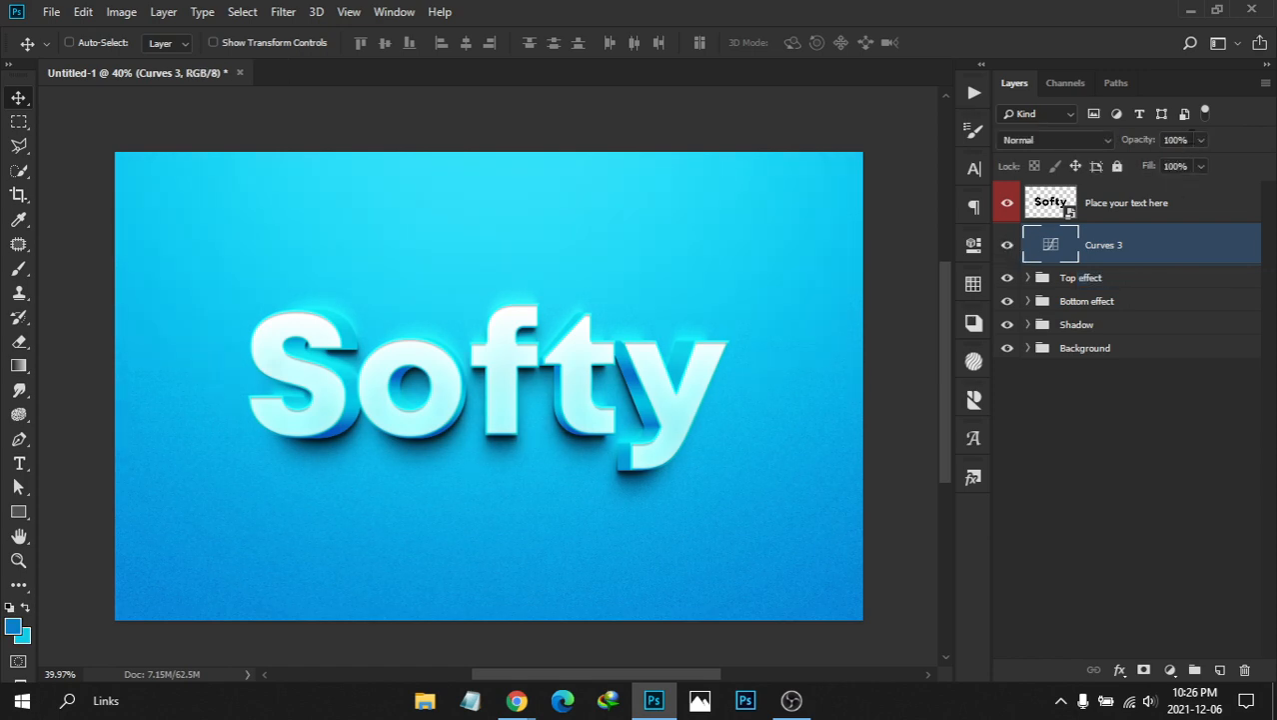
Set the Curves 3 layer's opacity to 70% and compare the artwork with the layer hidden and shown
left_click(1178, 140)
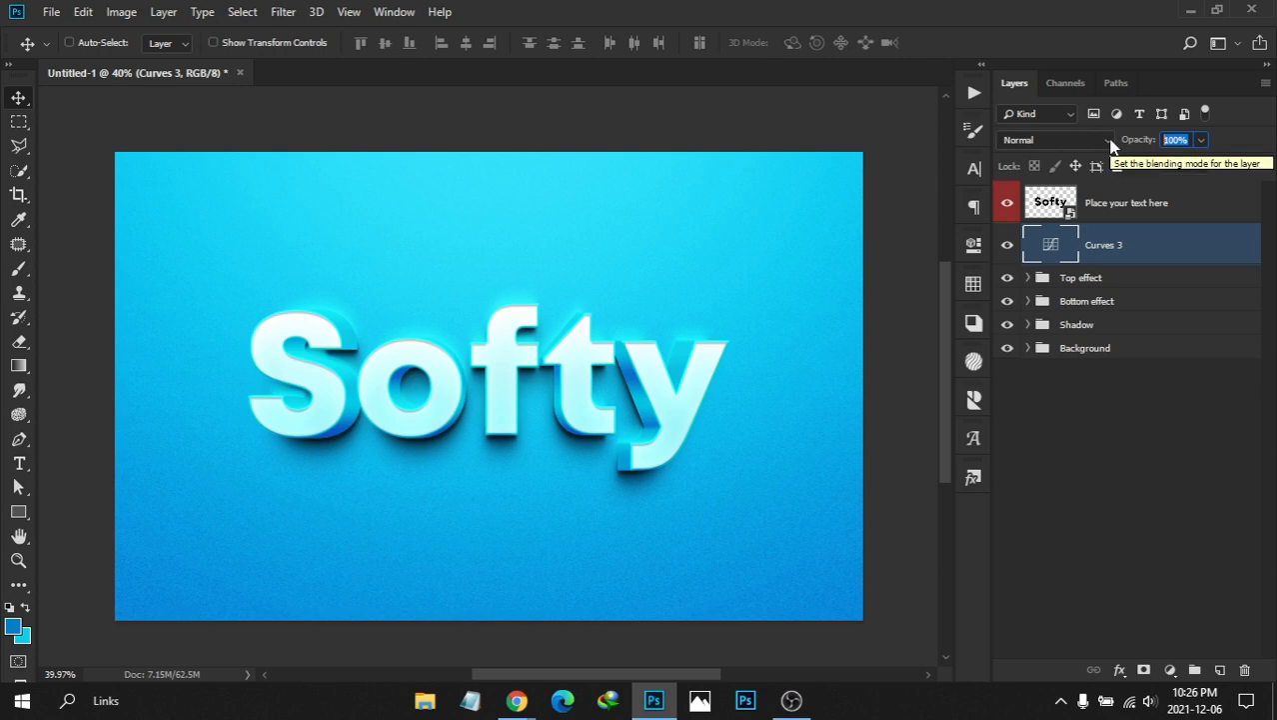
type("70")
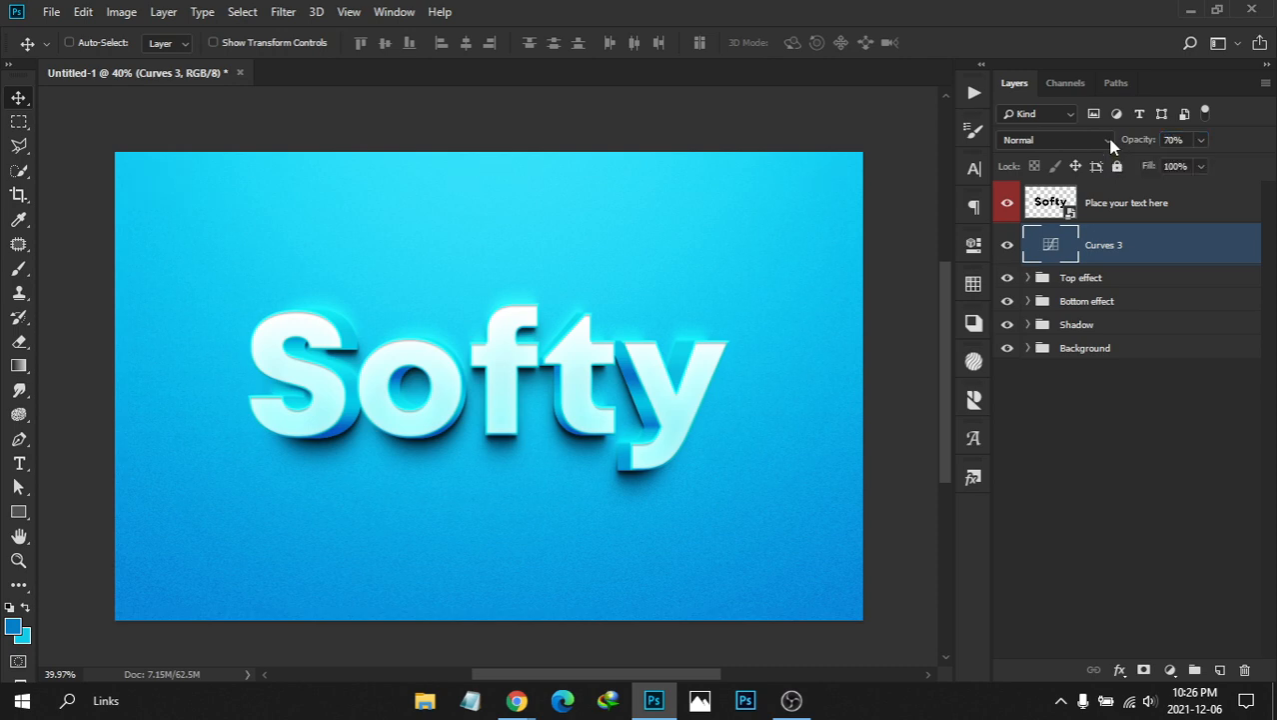
left_click(1007, 246)
left_click(1007, 246)
left_click(1007, 246)
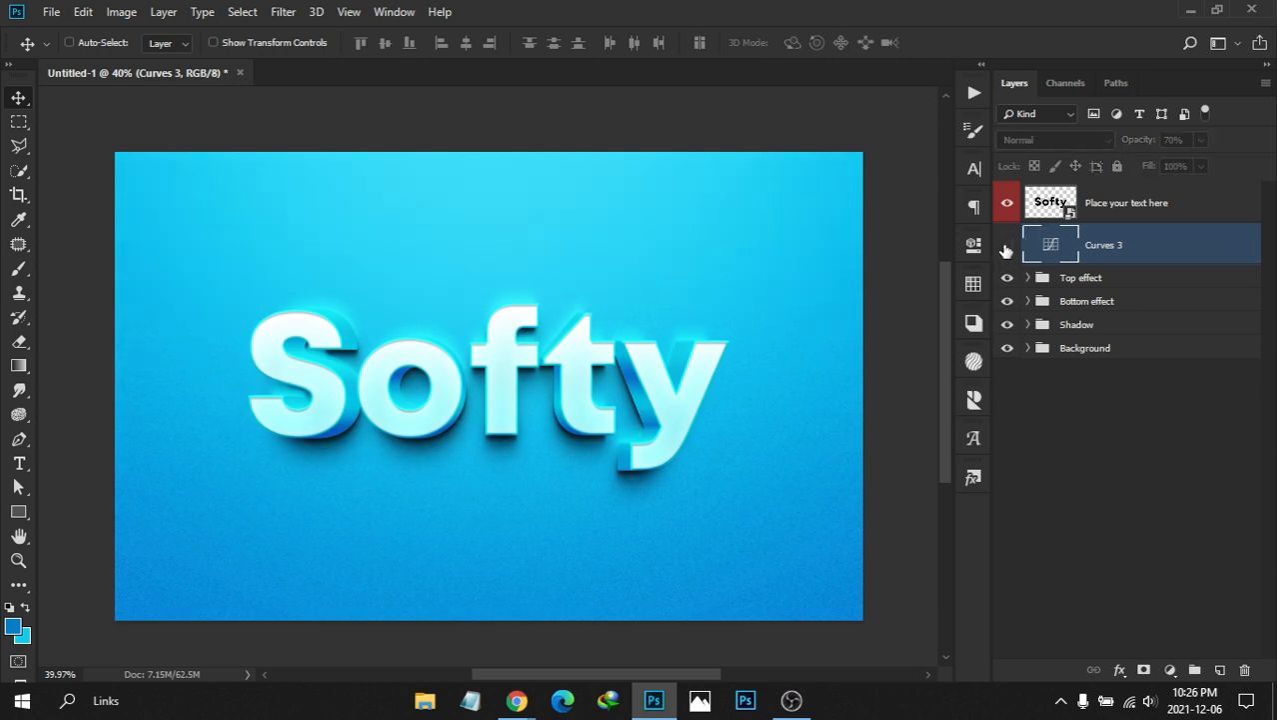
left_click(1007, 246)
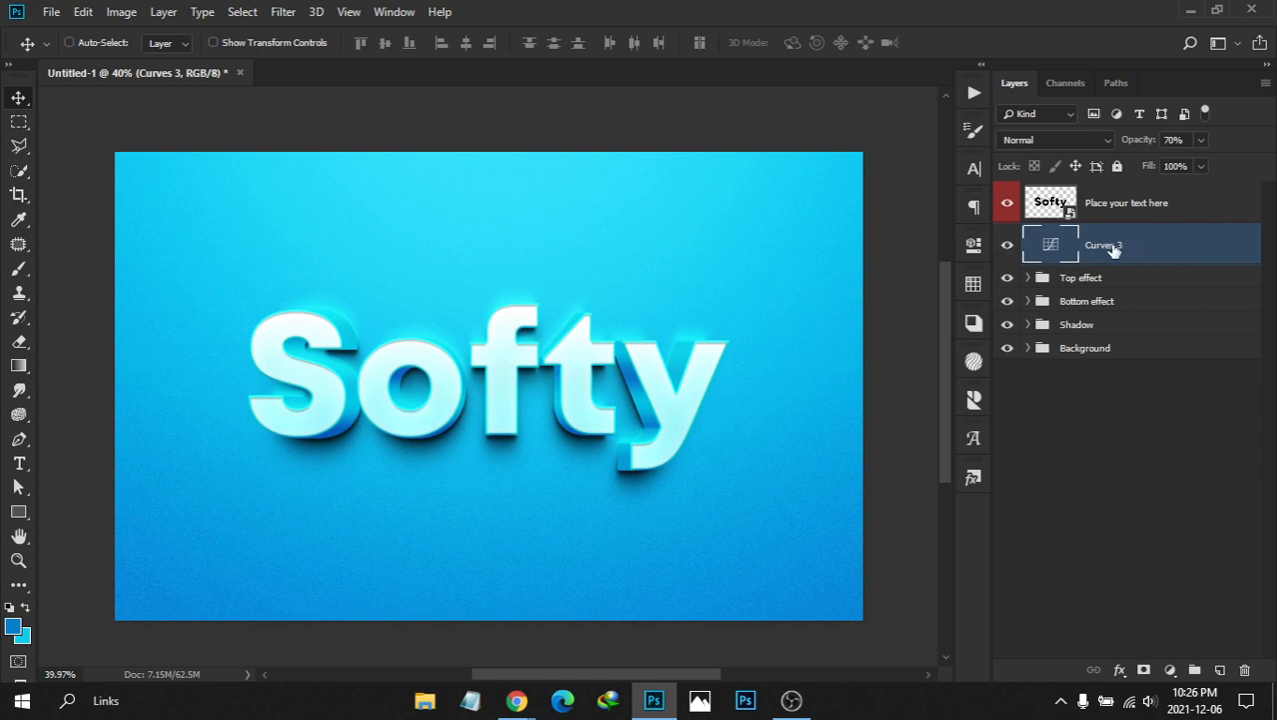
Check the Curves 2 and Curves 1 layers inside the Background group, reselect Curves 3 and collapse the group
left_click(1027, 347)
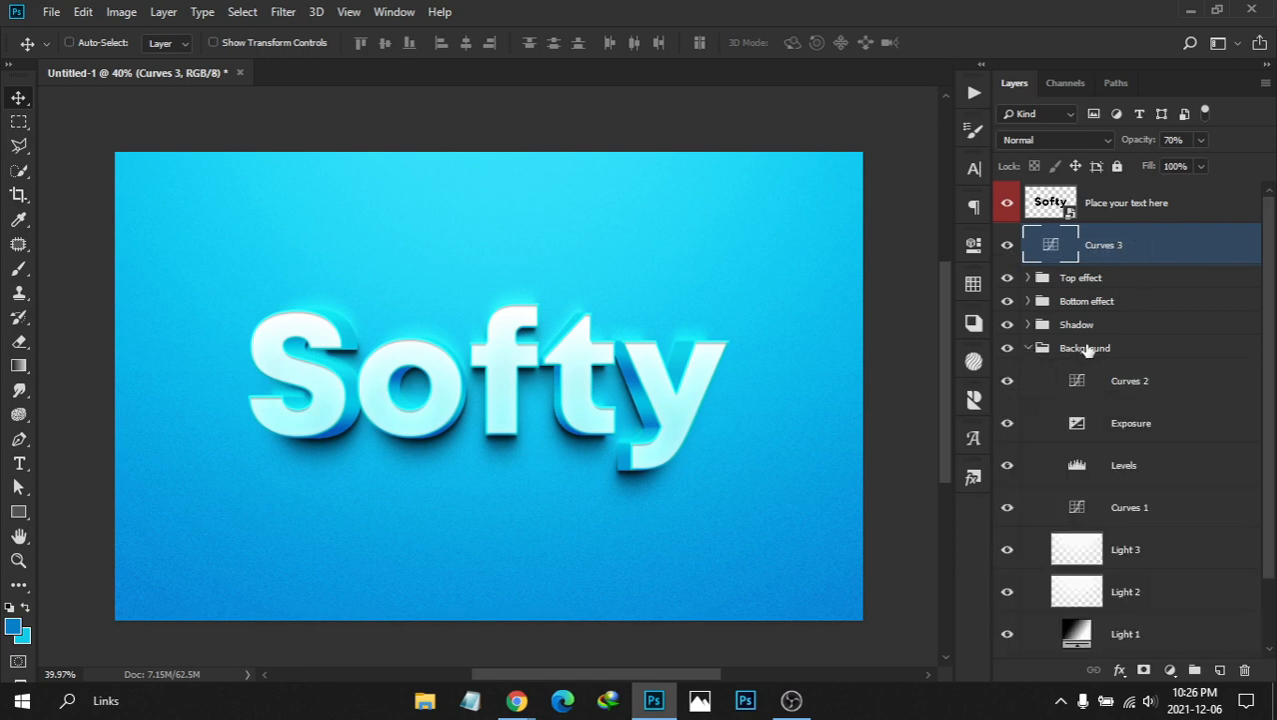
left_click(1146, 385)
left_click(1148, 504)
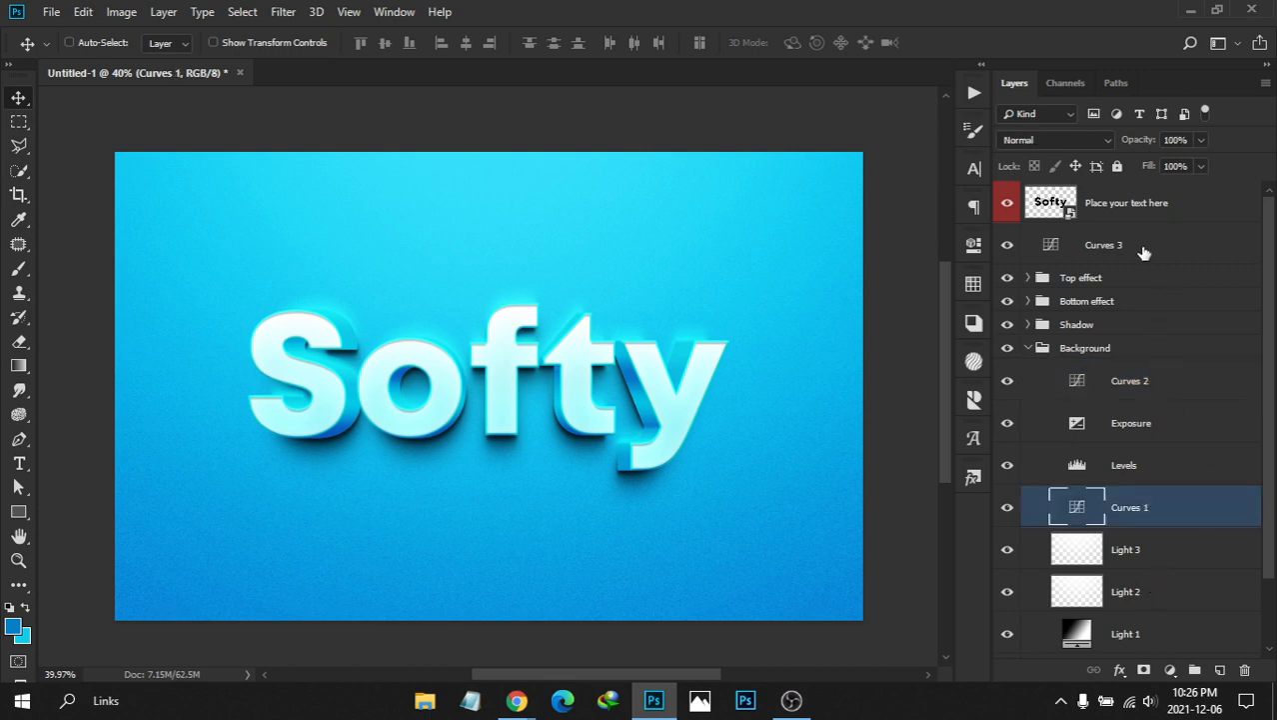
left_click(1144, 255)
left_click(1029, 348)
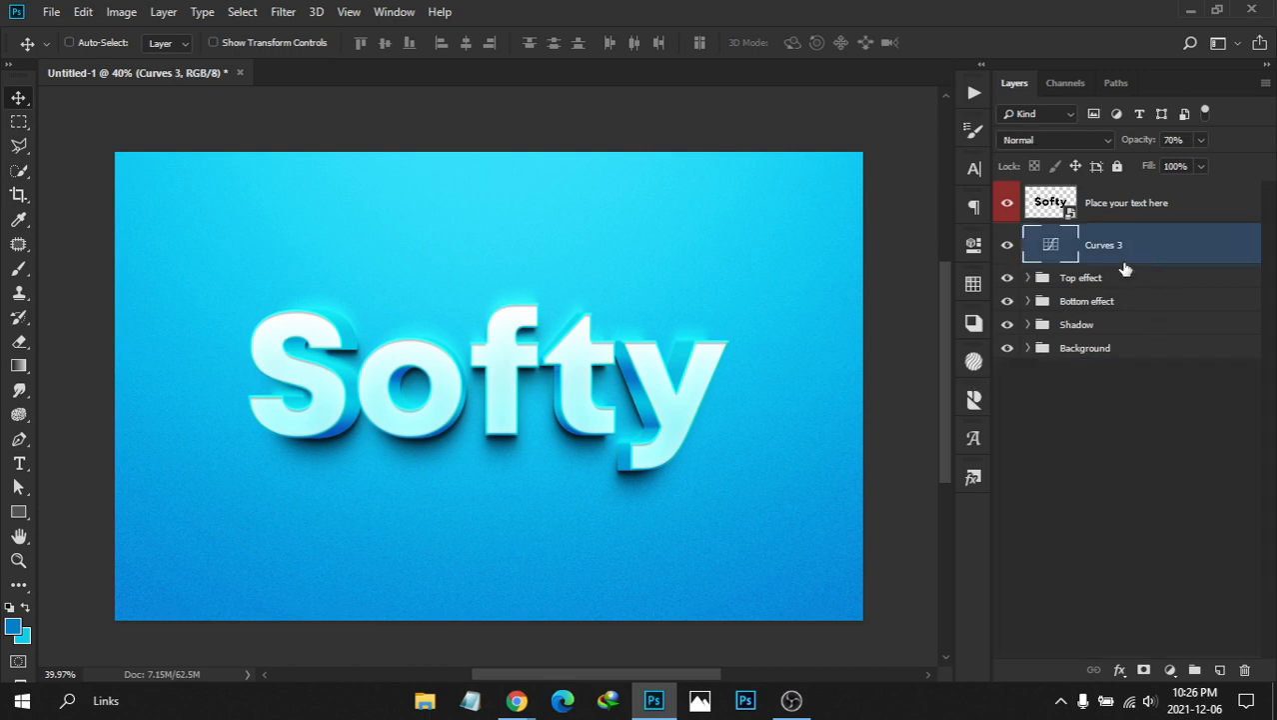
Place the Curves 3 layer in its own group, collapse it and name the group Adjustment
key("ctrl+g")
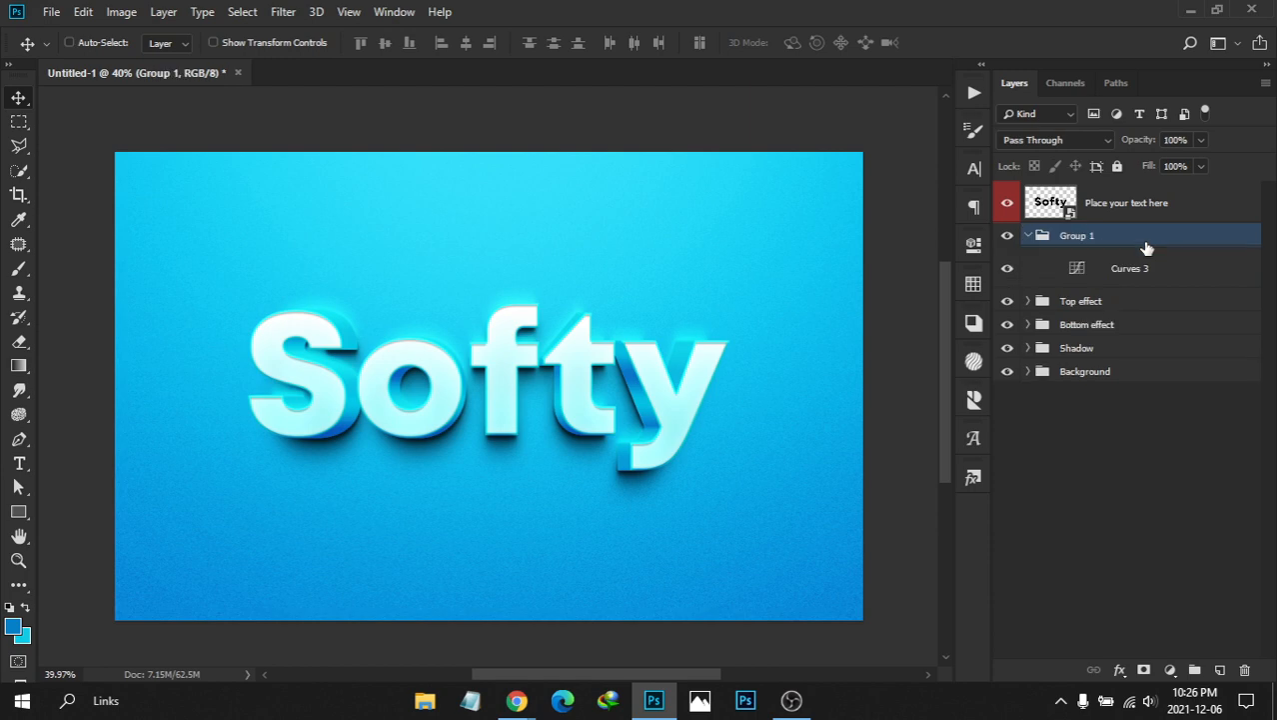
left_click(1029, 236)
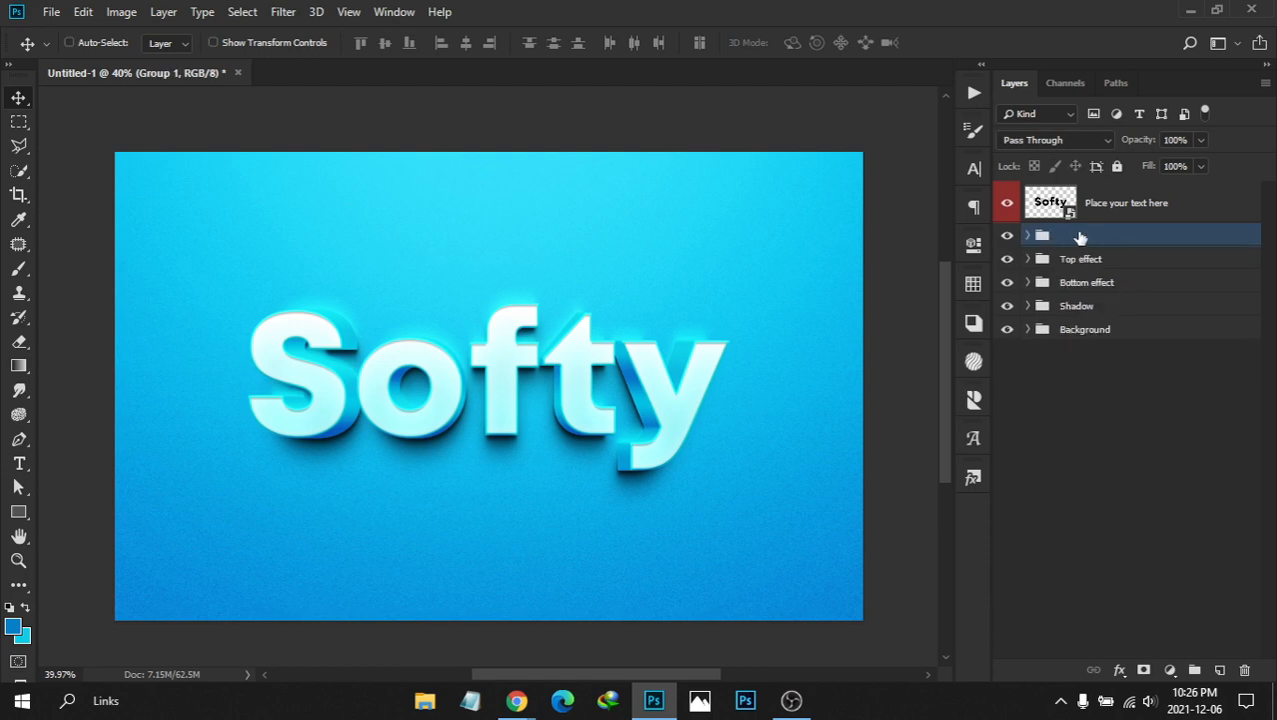
double_click(1074, 236)
type("Adjustment")
key("Return")
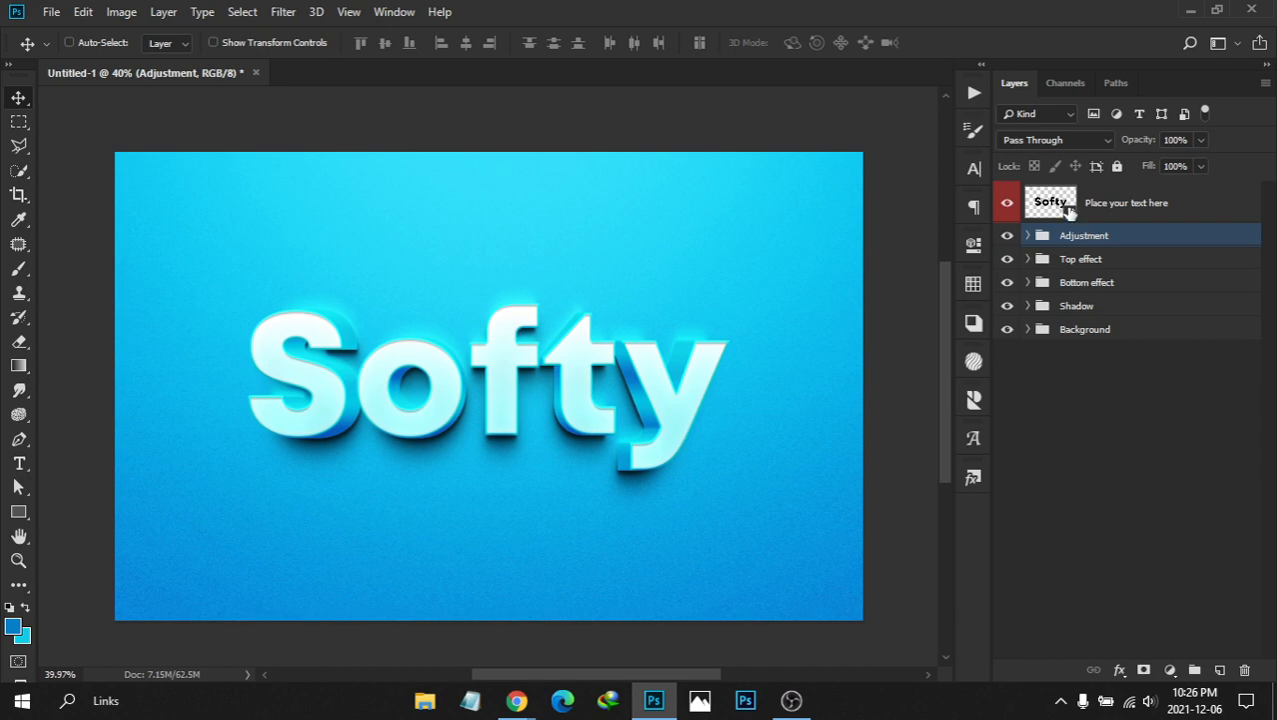
Open the contents of the "Place your text here" smart object for a look and close them again
left_click(1141, 209)
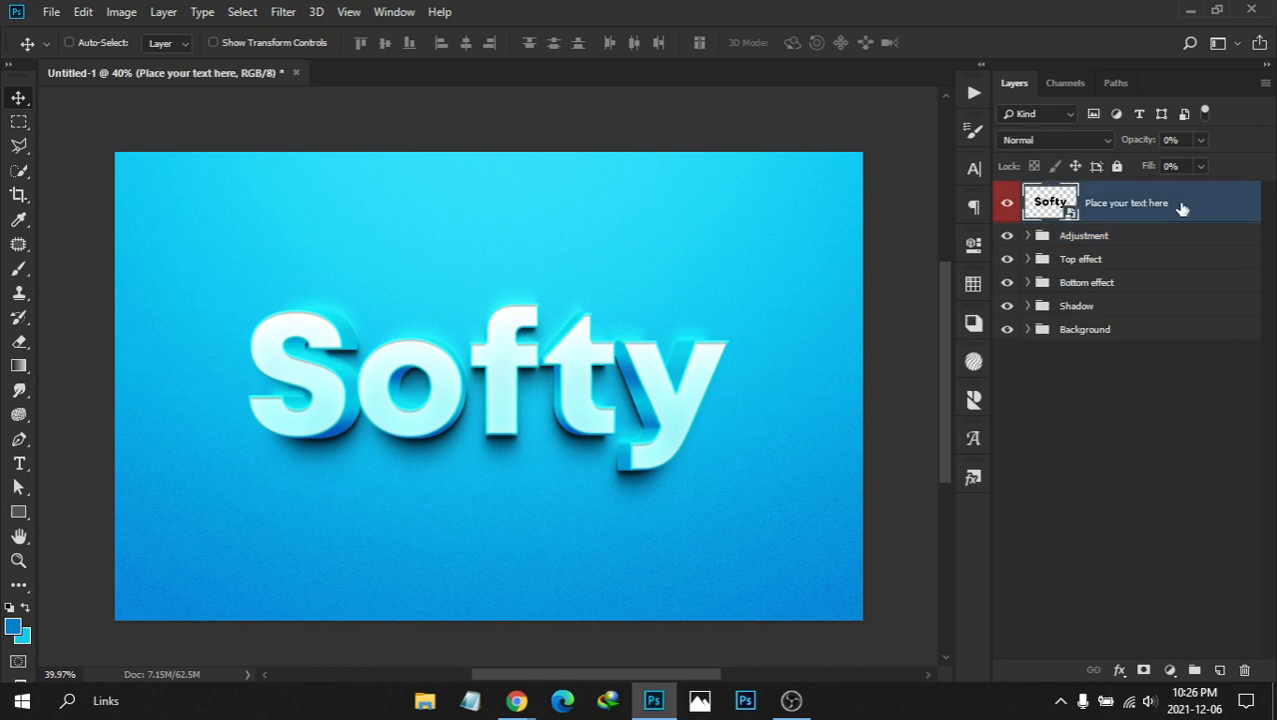
left_click(1132, 240)
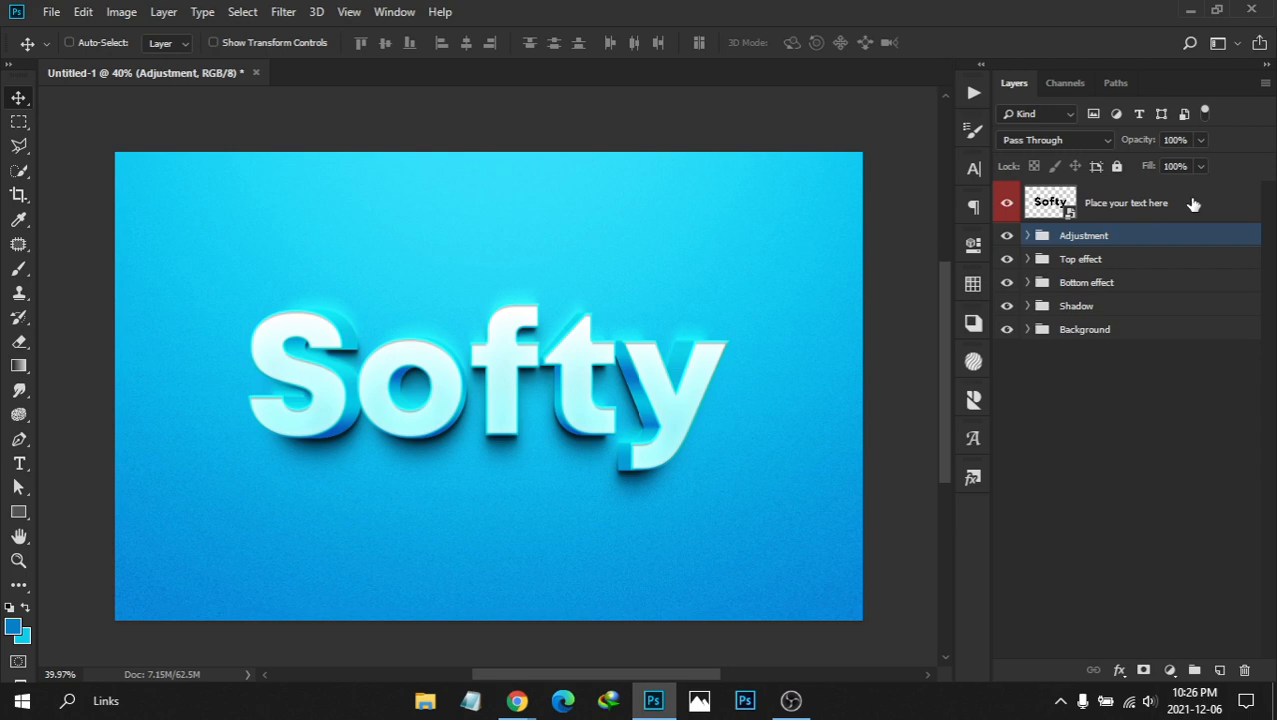
left_click(1192, 204)
double_click(1068, 212)
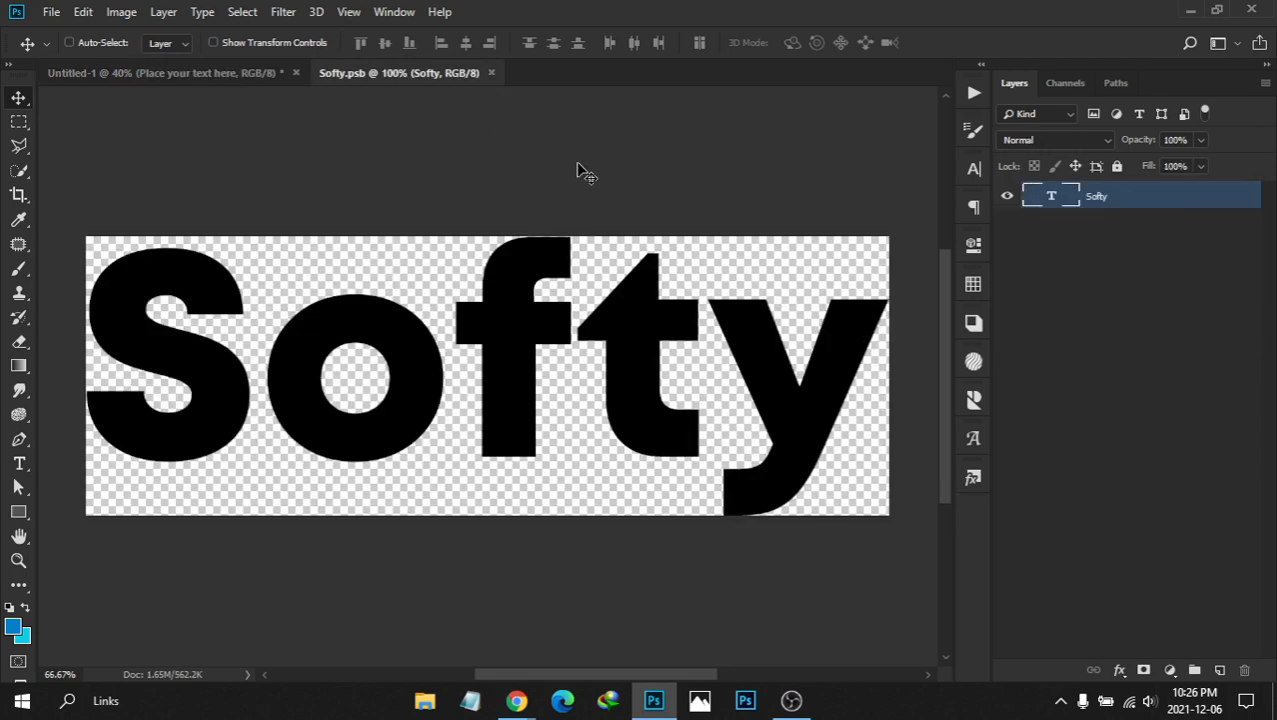
left_click(491, 72)
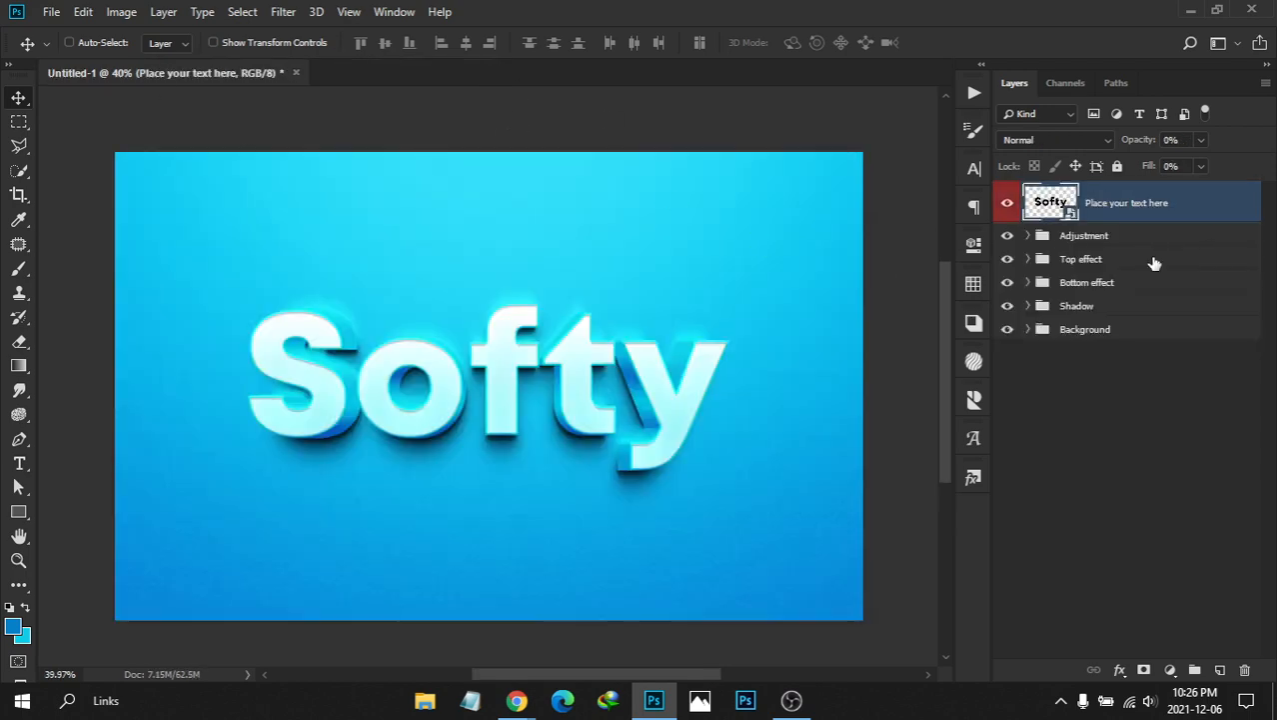
Reopen the "Place your text here" smart object's contents and check their canvas size without changing it
double_click(1065, 204)
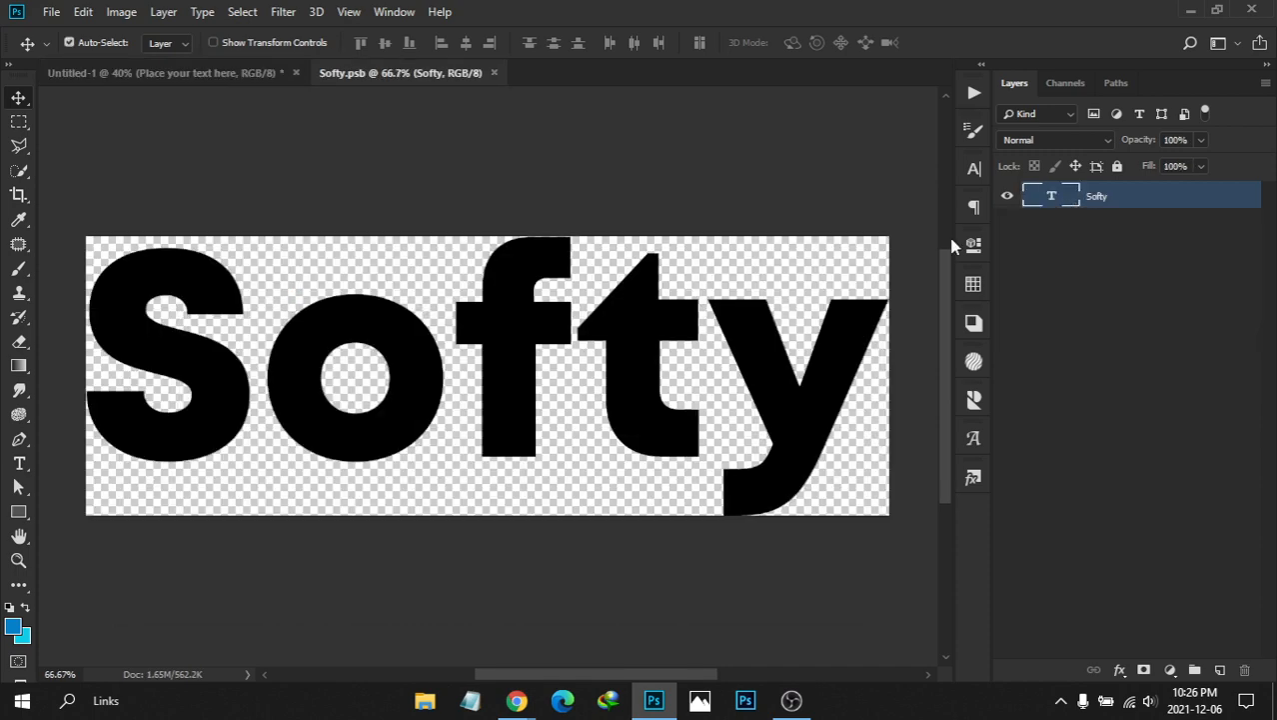
left_click_drag(662, 276, 634, 283)
left_click_drag(522, 292, 549, 297)
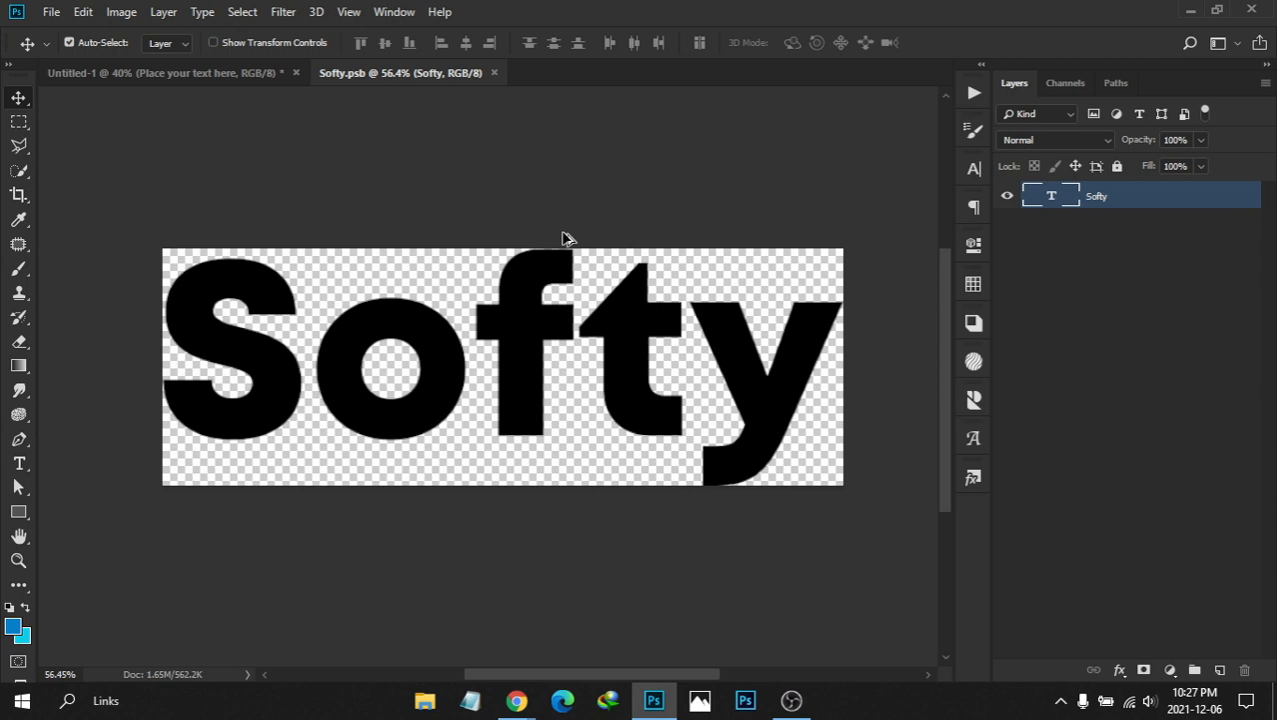
key("ctrl+alt+c")
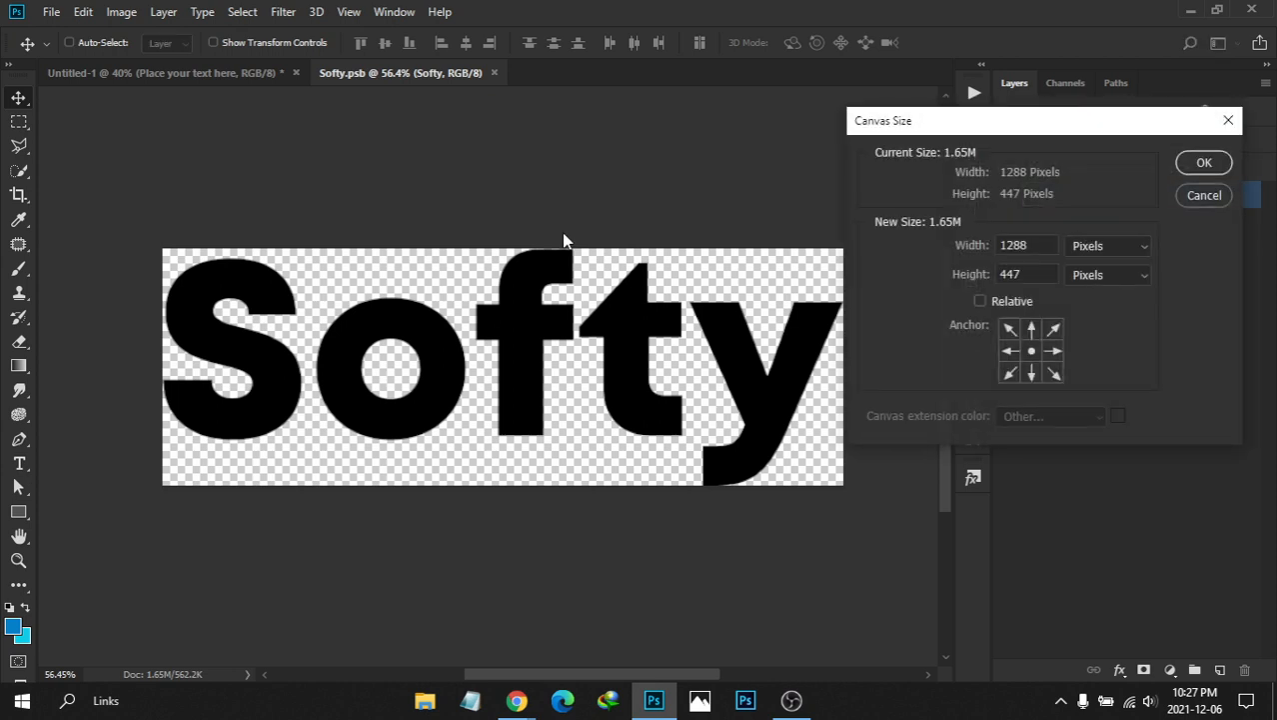
left_click(1203, 195)
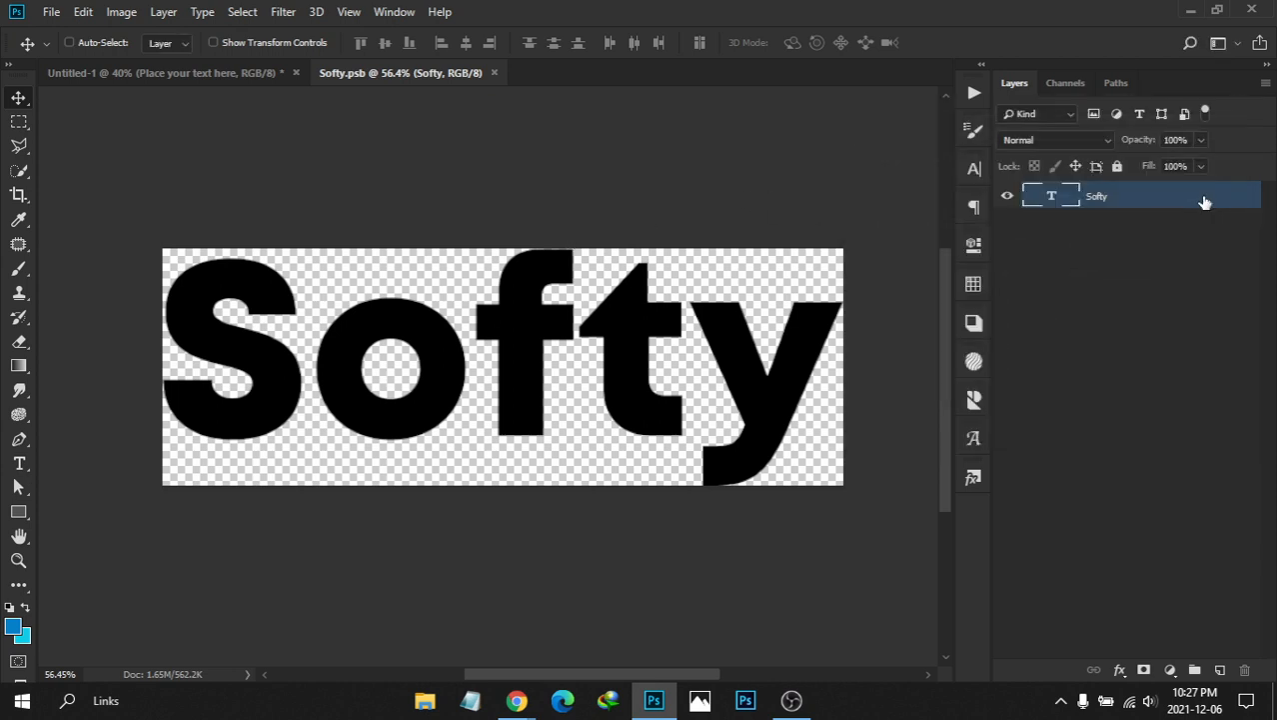
Switch to the main Untitled-1 document and check its image width and height without changing them
left_click(192, 76)
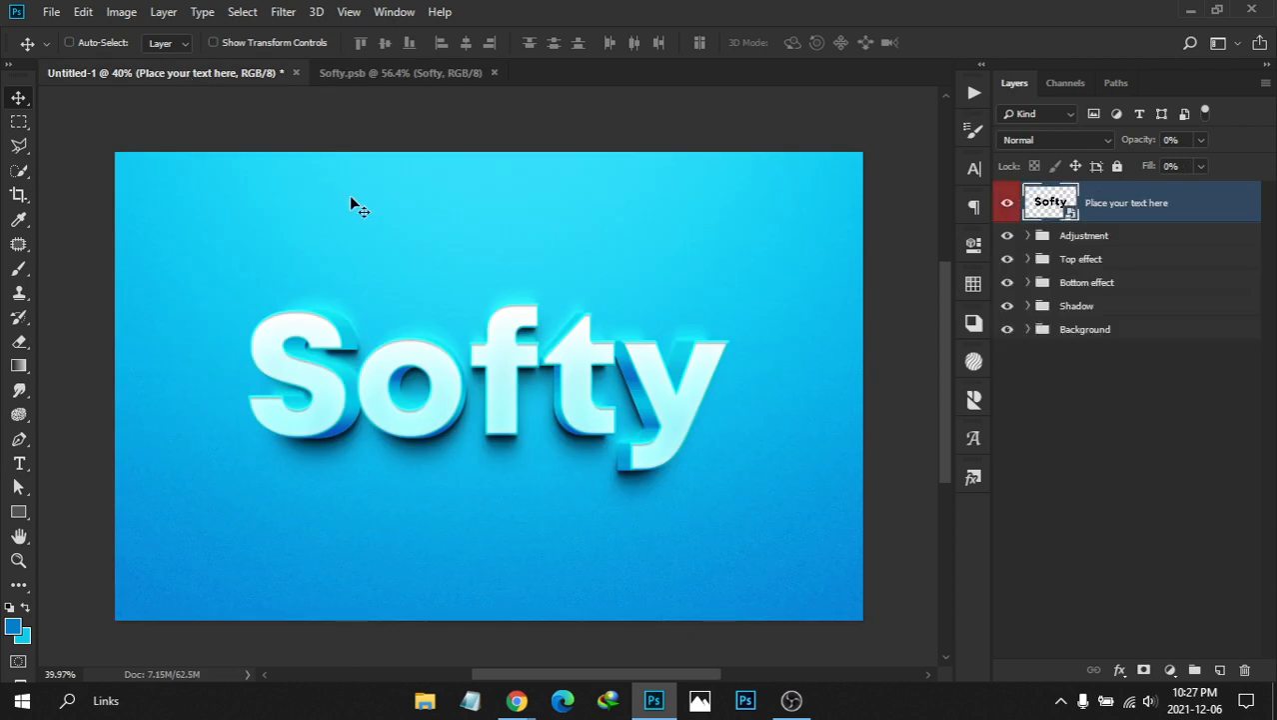
key("ctrl")
left_click(121, 11)
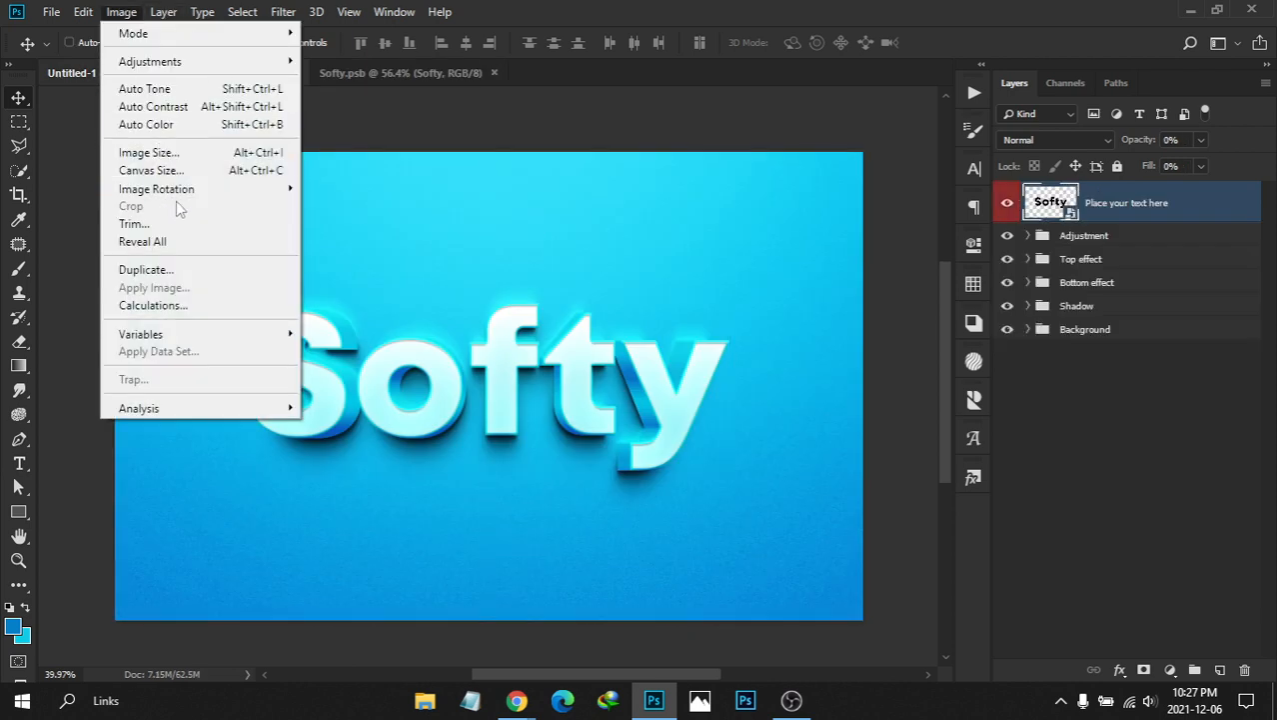
left_click(150, 152)
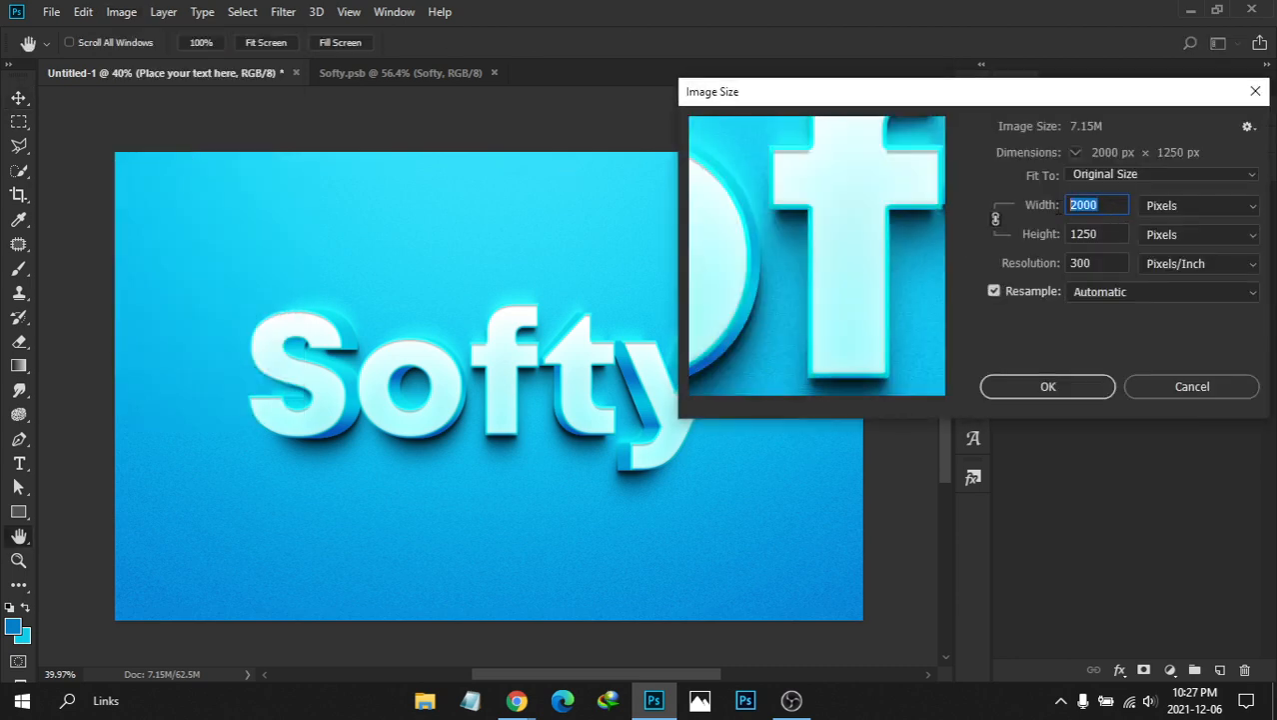
double_click(1097, 234)
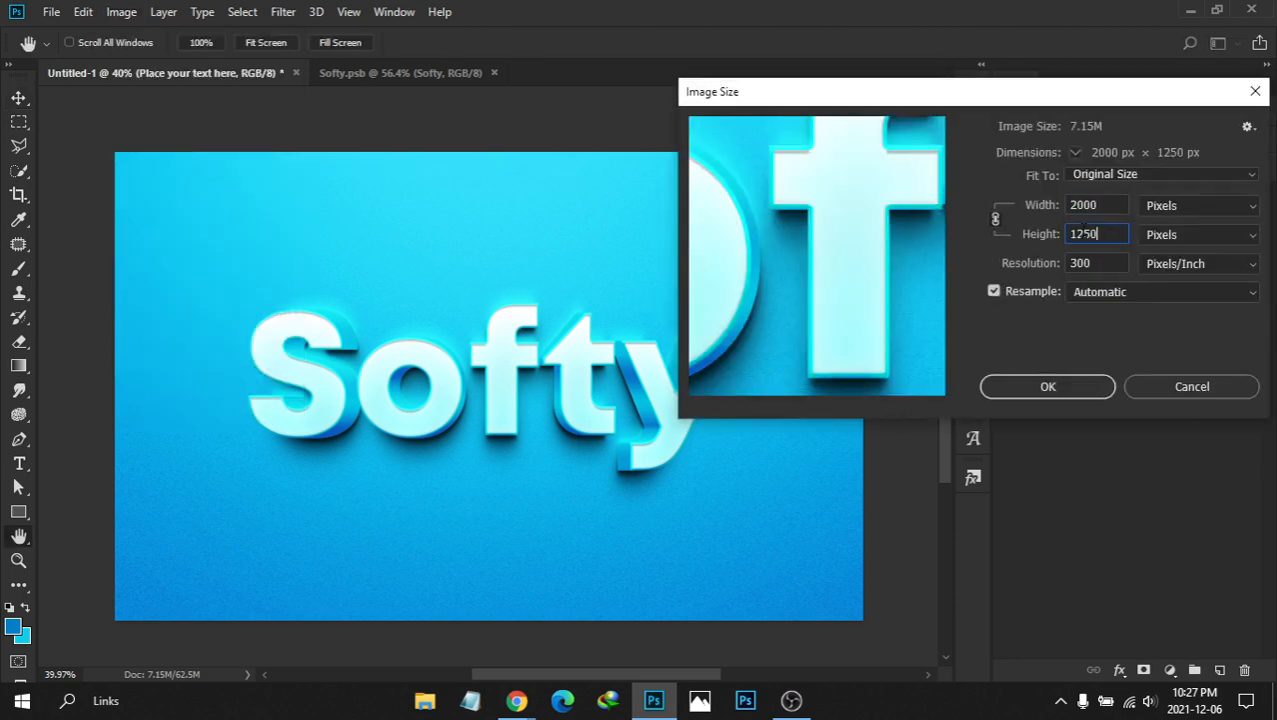
left_click(1188, 385)
Return to the Softy.psb document and enlarge its canvas to 2000 x 1250 pixels, keeping the anchor centred
left_click(434, 76)
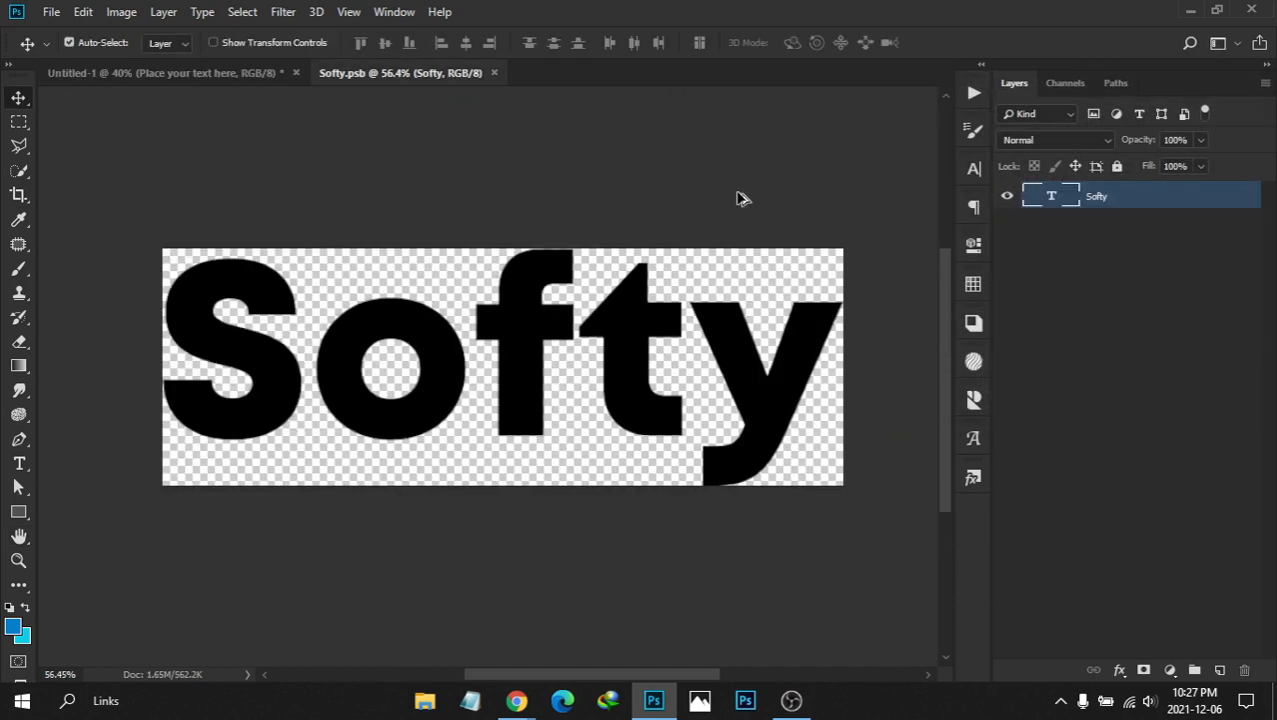
key("ctrl+alt+i")
left_click(1188, 385)
left_click(122, 12)
left_click(150, 171)
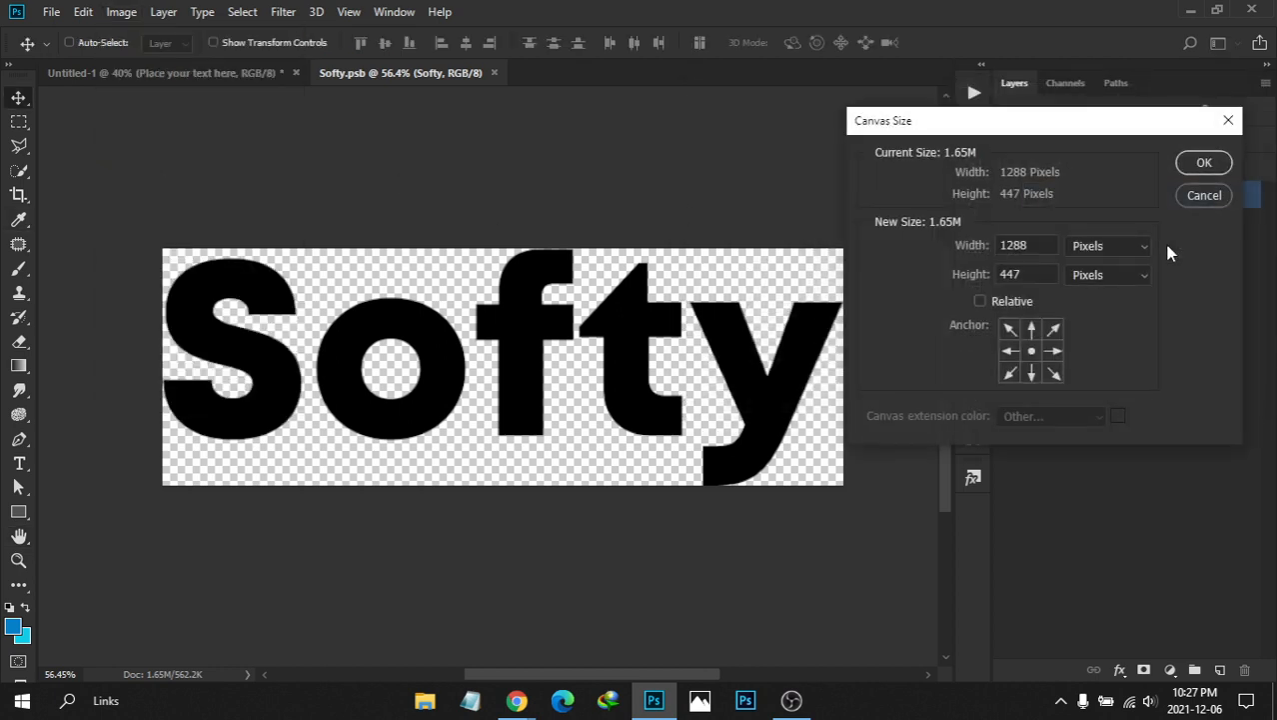
left_click_drag(999, 130, 1010, 112)
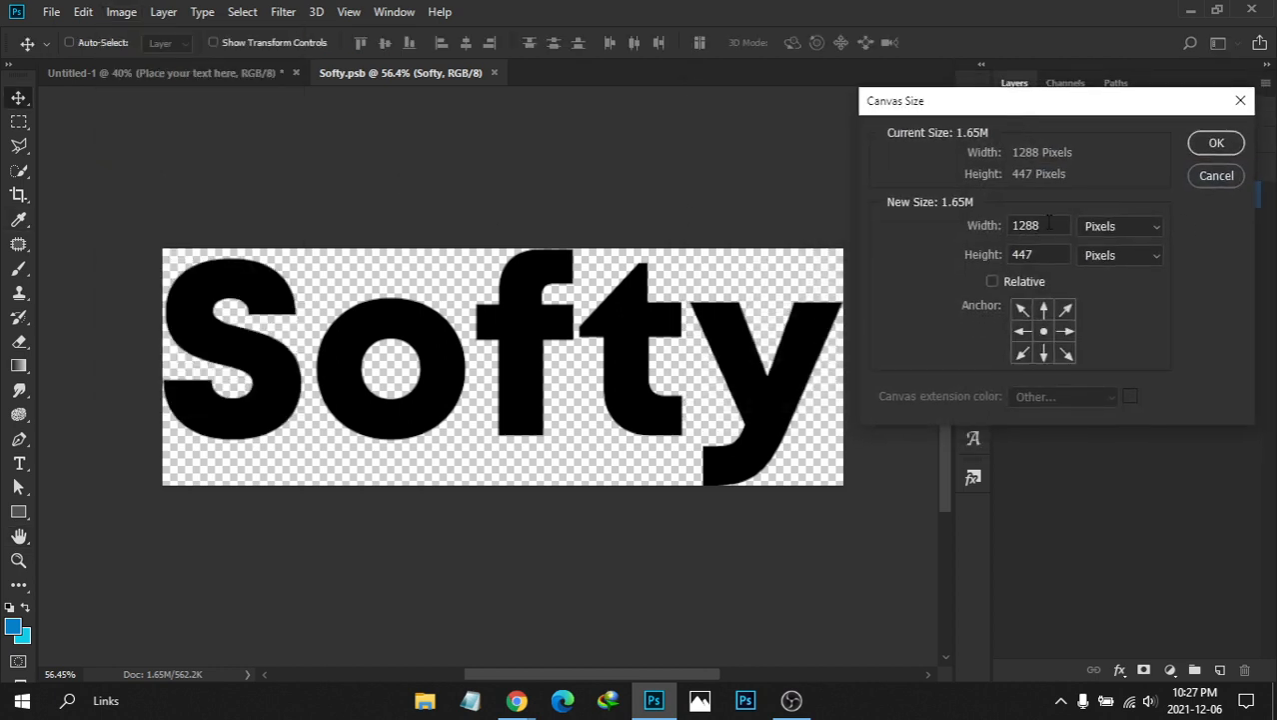
double_click(1023, 226)
type("2000")
left_click_drag(1045, 234, 1020, 225)
key("Tab")
type("1250")
left_click(1216, 145)
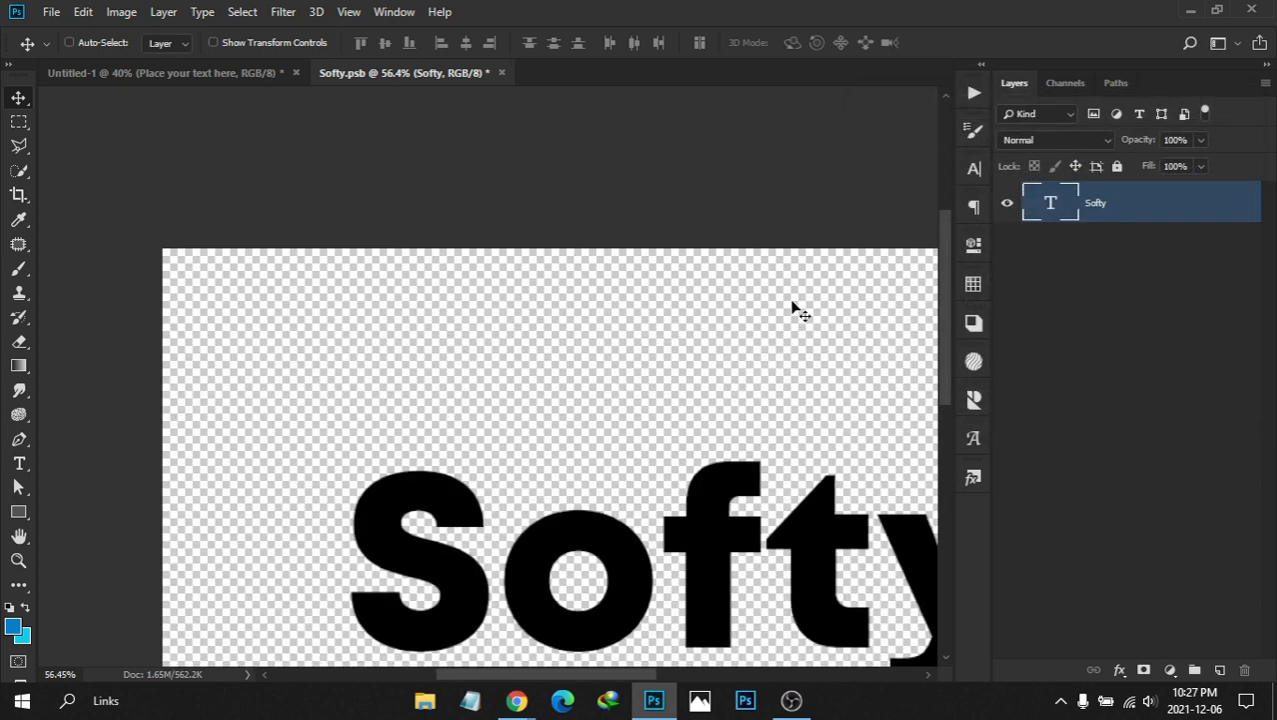
Save the enlarged Softy.psb and close it to return to the main document
key("ctrl+0")
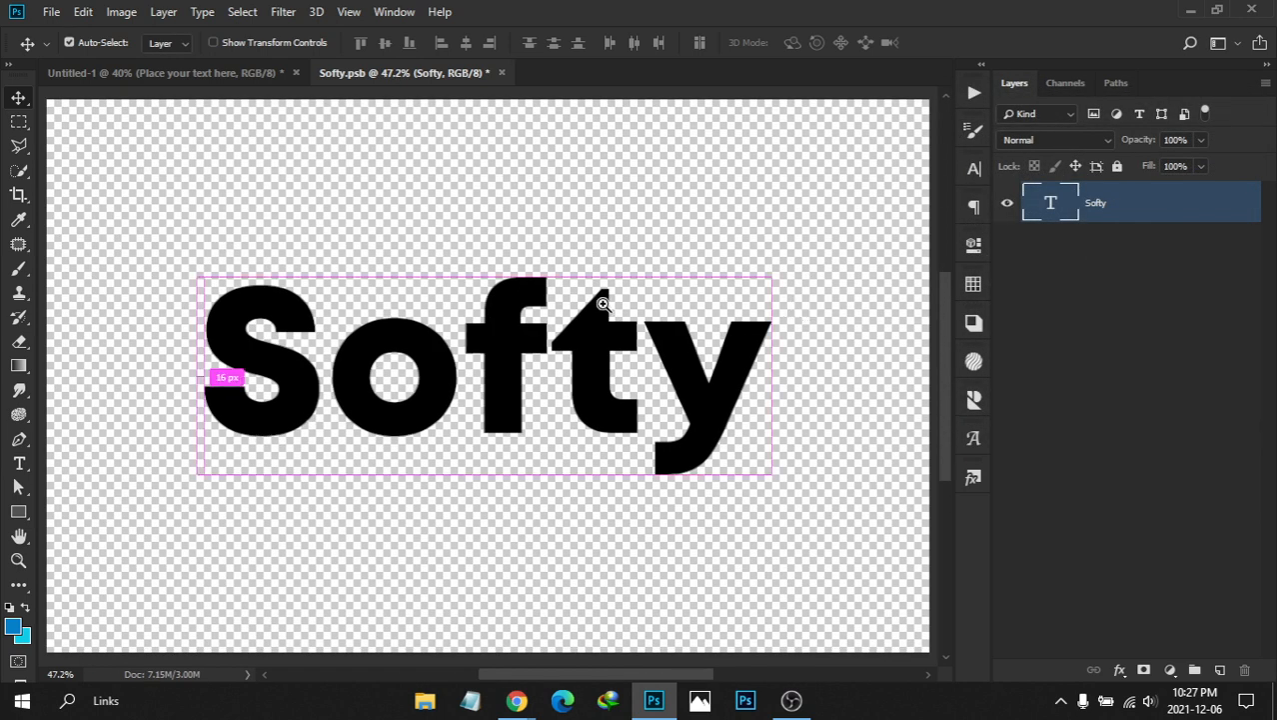
left_click_drag(602, 303, 642, 277)
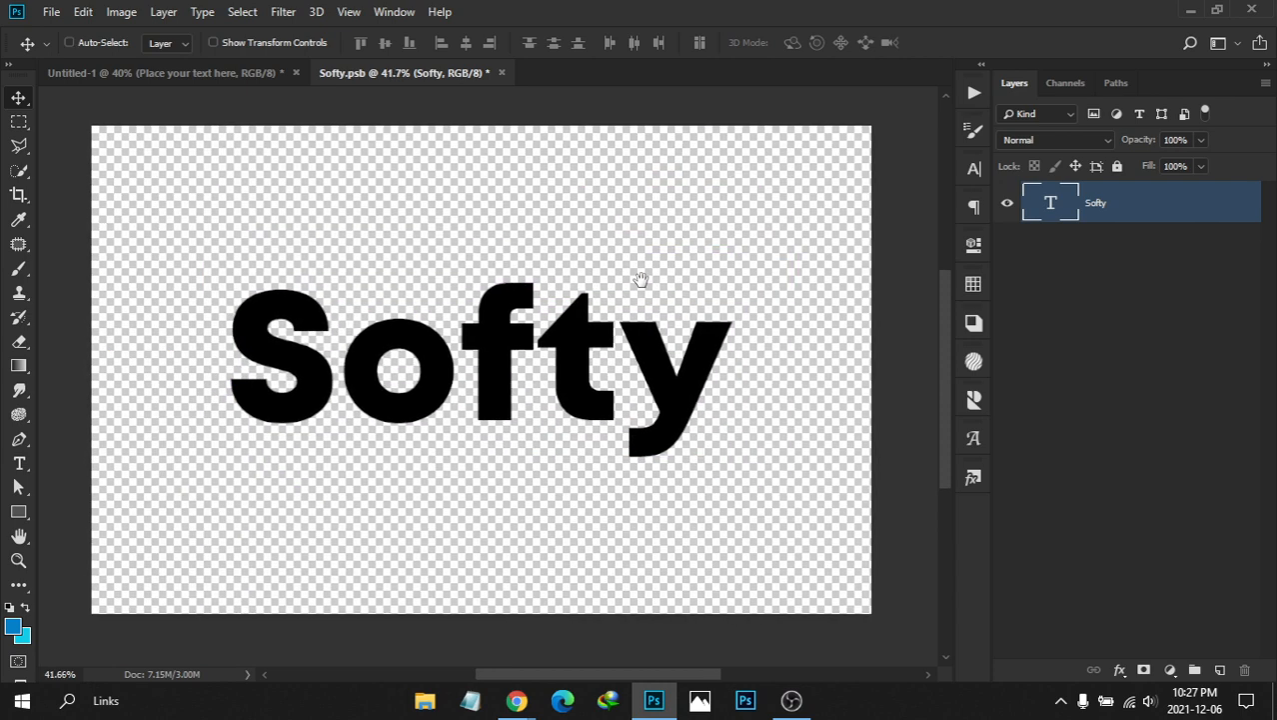
key("ctrl+s")
left_click(495, 75)
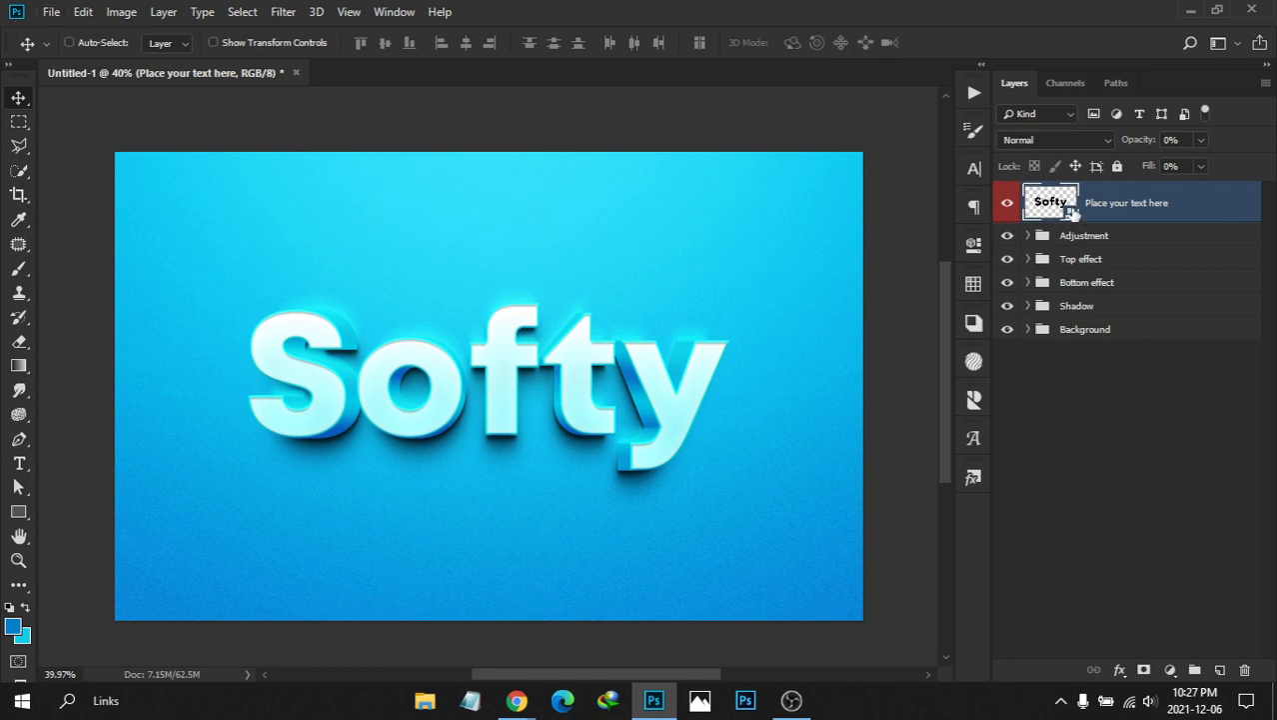
Open the contents of the "Place your text here" smart object and replace its text with "Blue"
double_click(1072, 213)
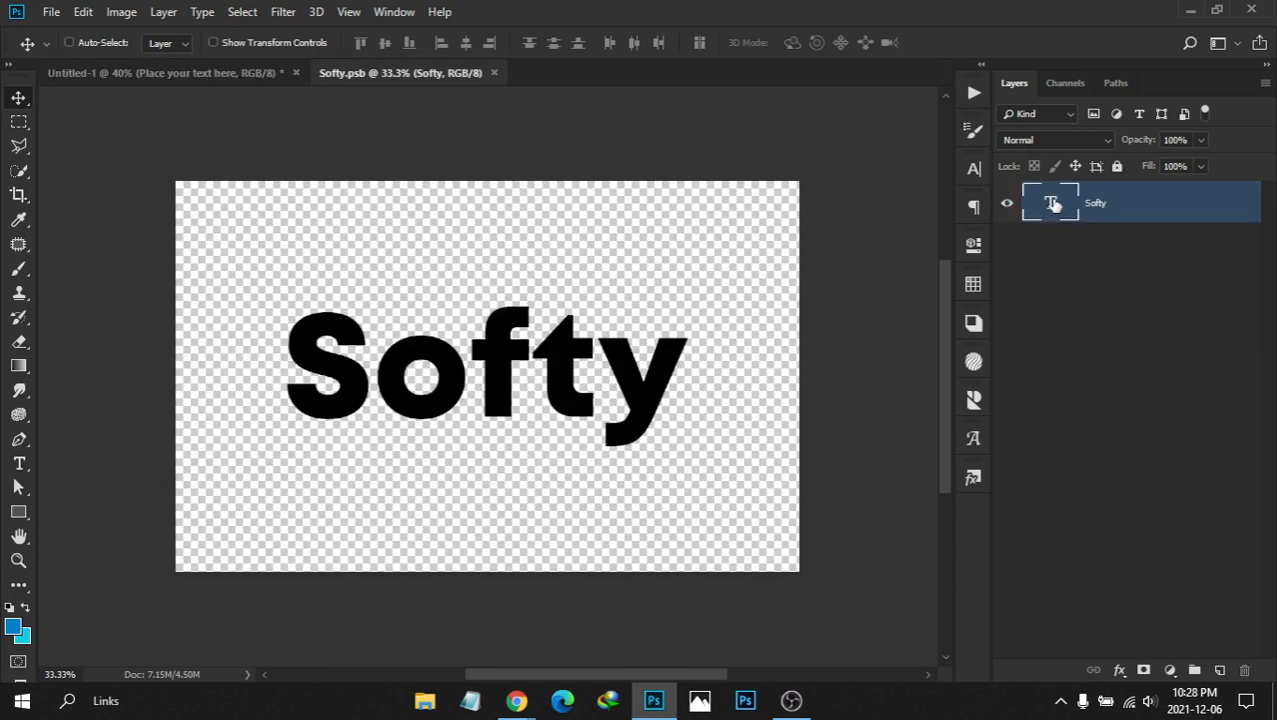
double_click(1053, 205)
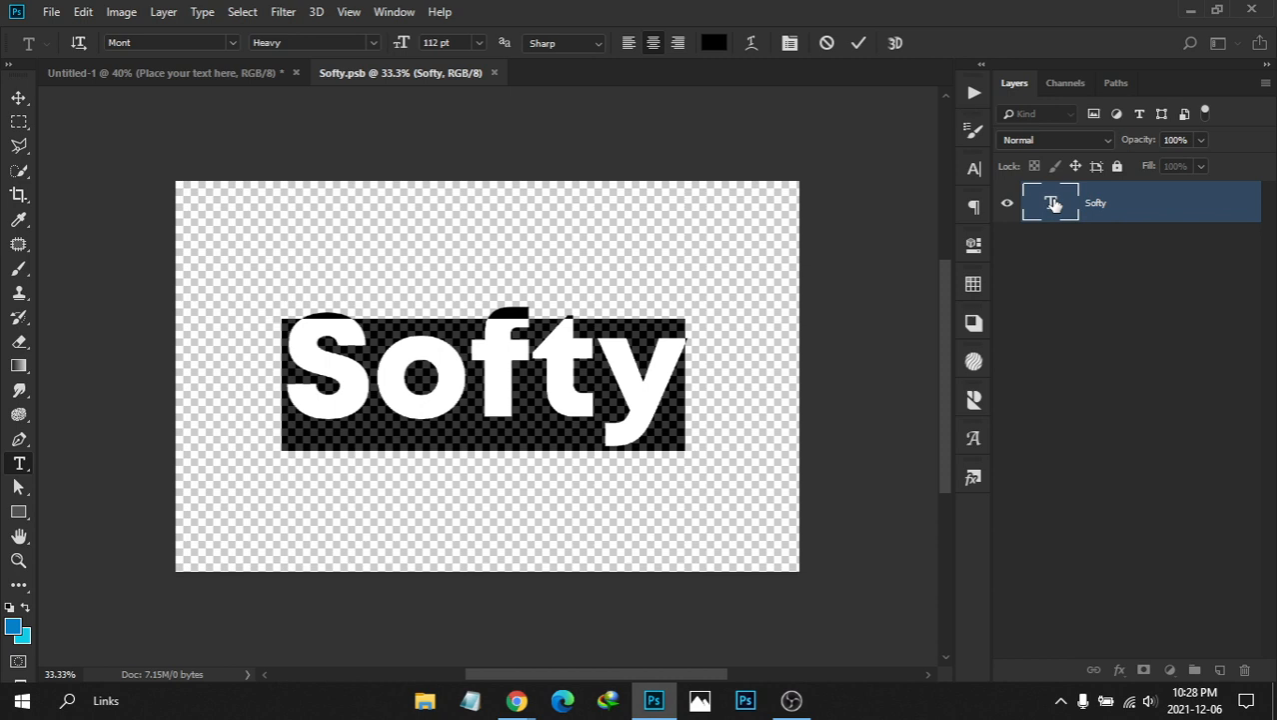
type("Blue")
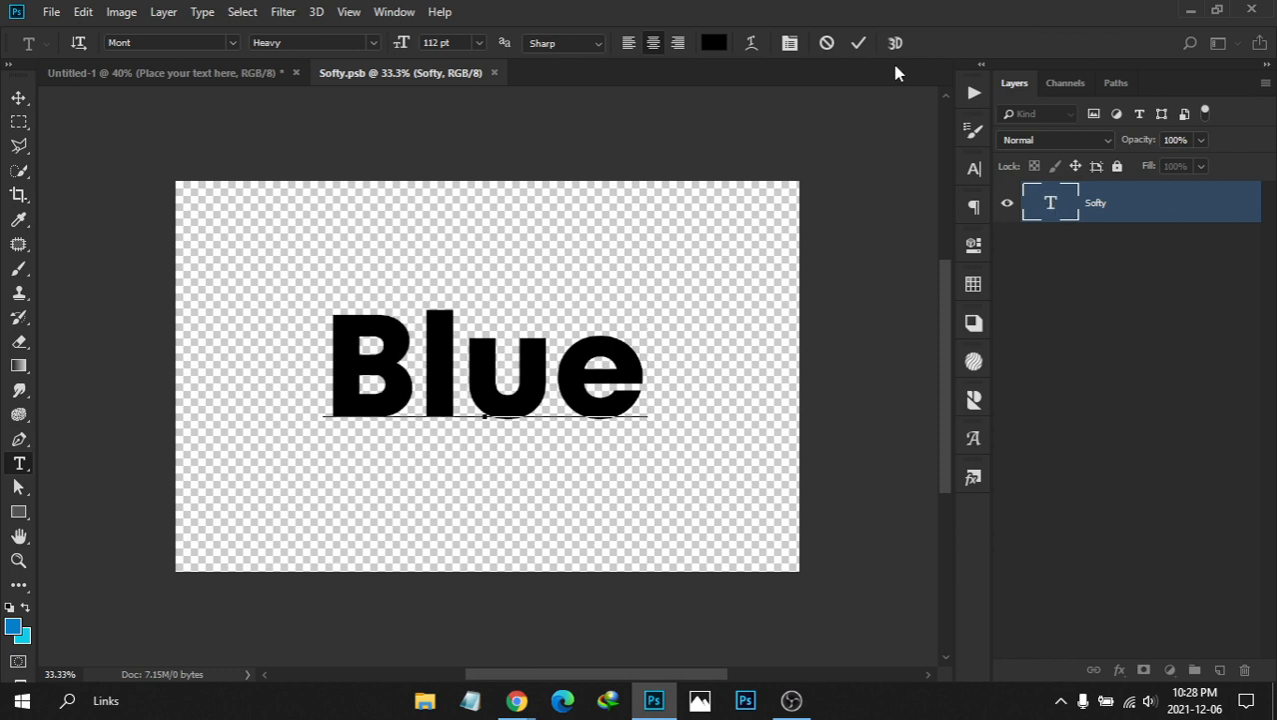
left_click(859, 43)
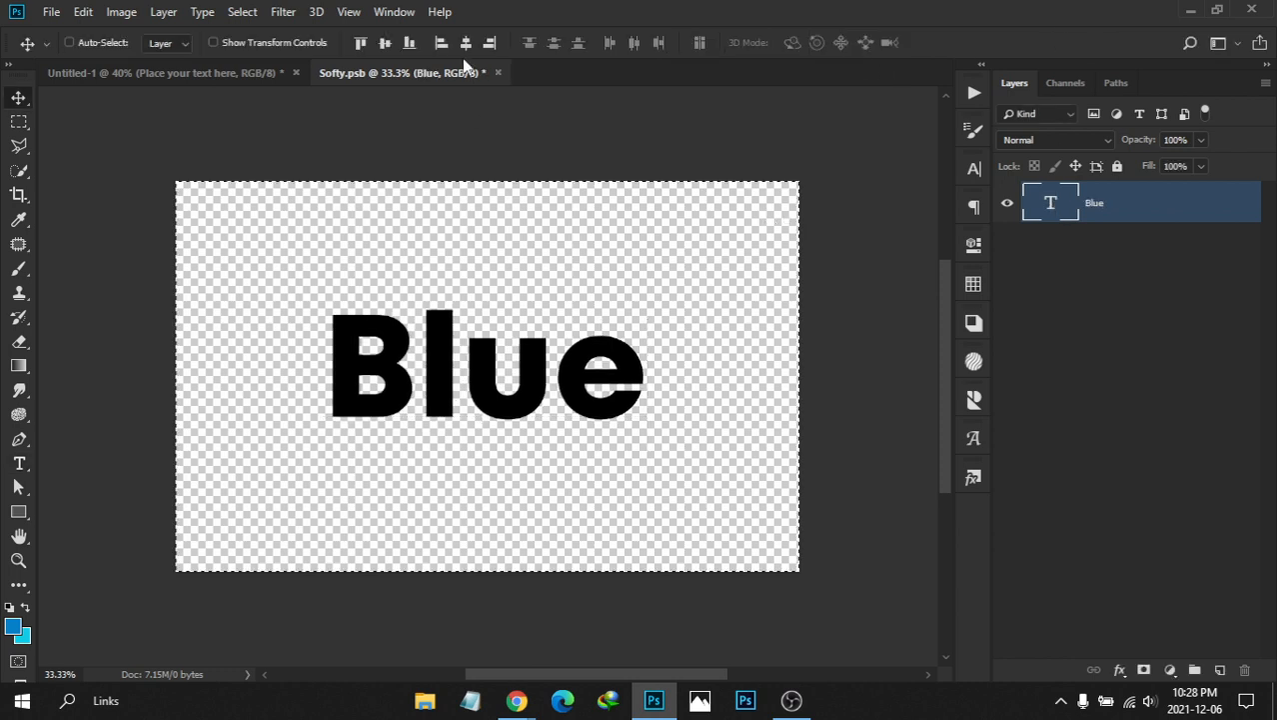
Centre the Blue text layer vertically on the whole canvas and deselect
key("ctrl+a")
left_click(387, 43)
key("ctrl+d")
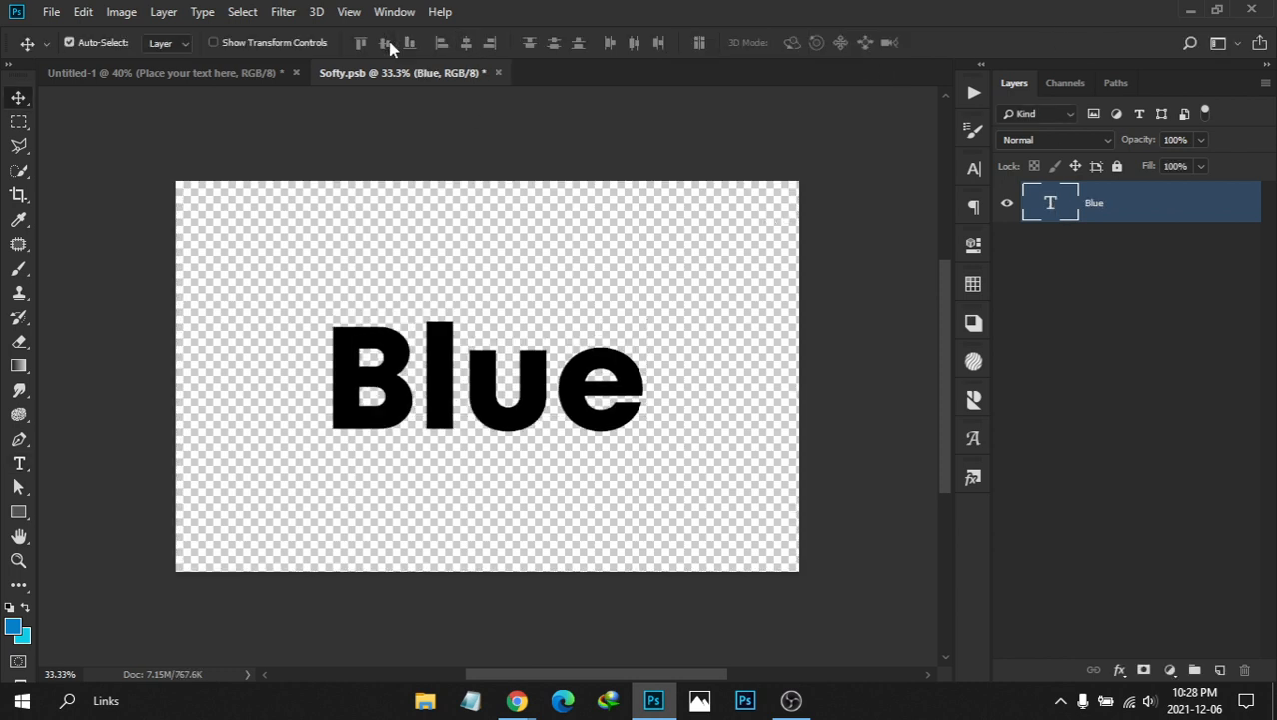
Save the smart object's contents and view the updated text effect in the Untitled-1 document
key("ctrl+s")
left_click(222, 78)
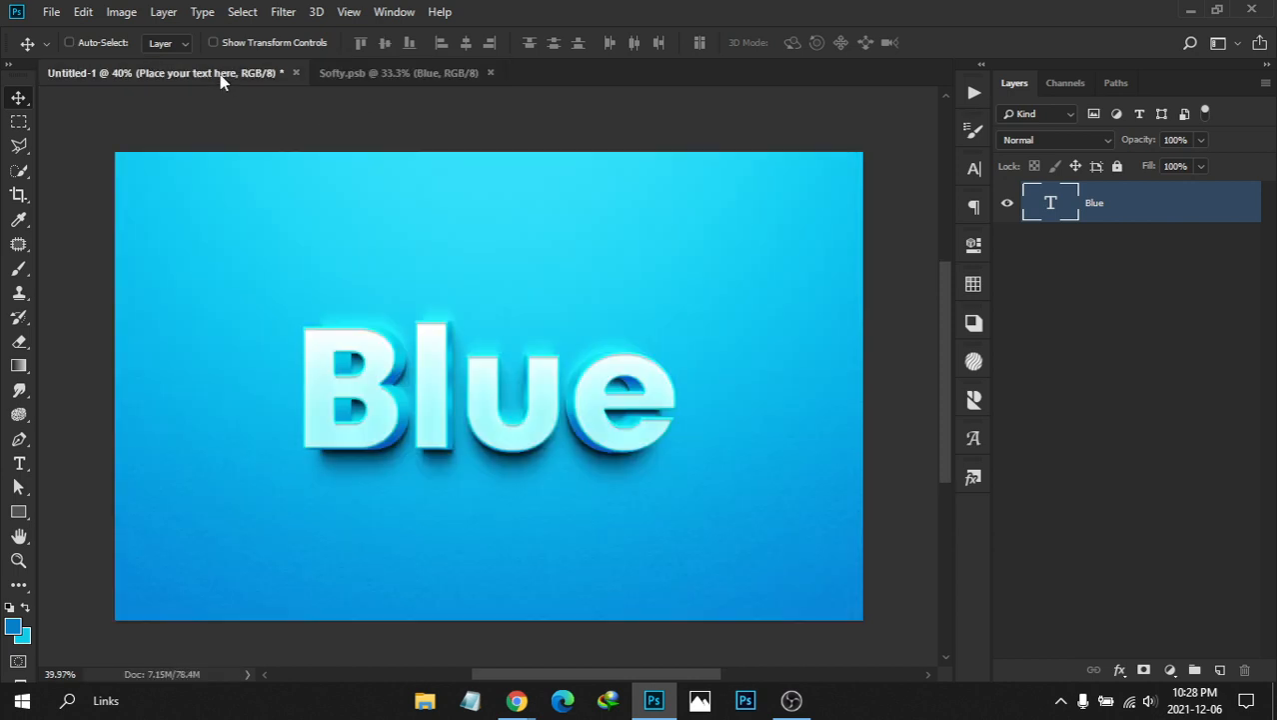
key("ctrl+space")
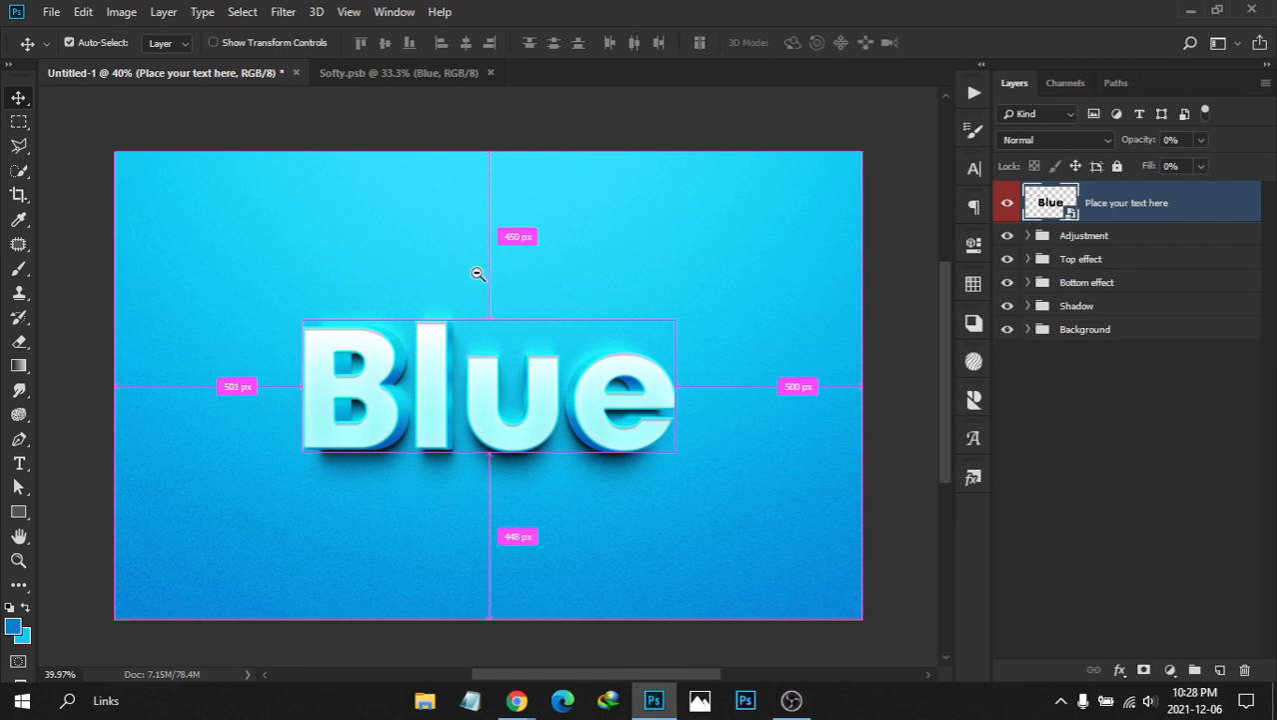
left_click_drag(477, 274, 422, 134)
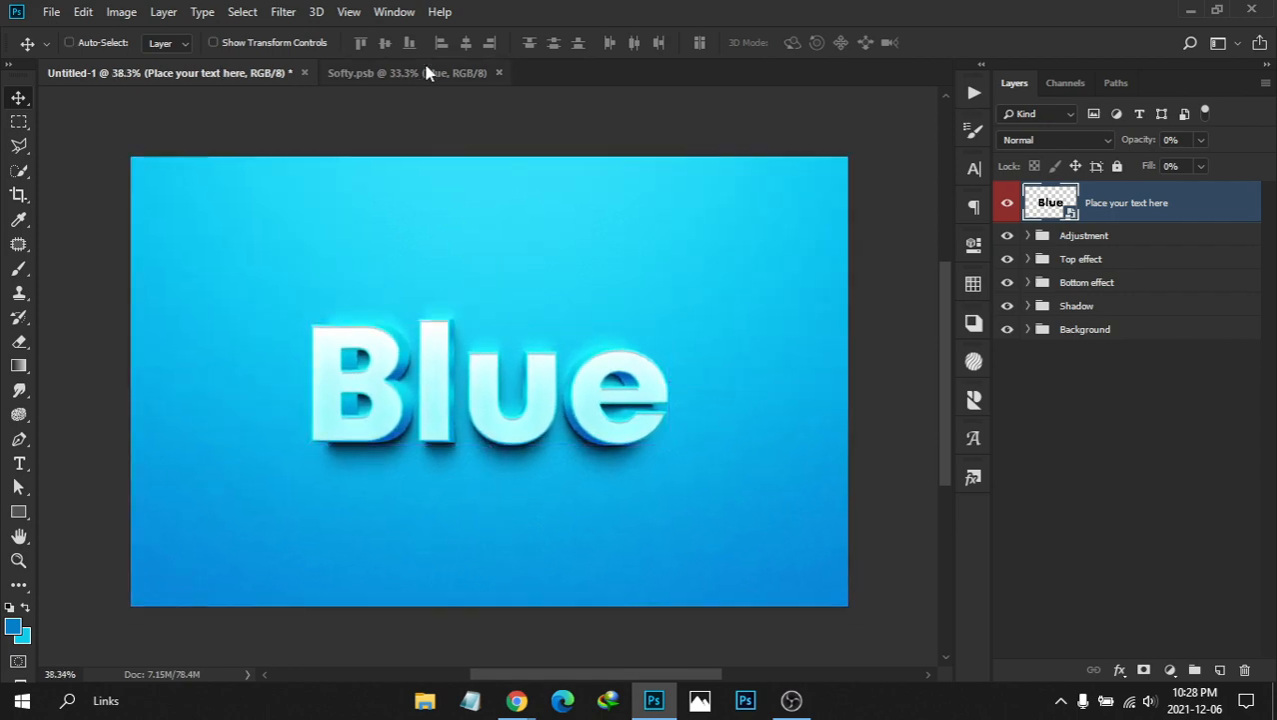
Change the smart object's text back to "Softy", then save and close Softy.psb
left_click(425, 74)
double_click(1045, 203)
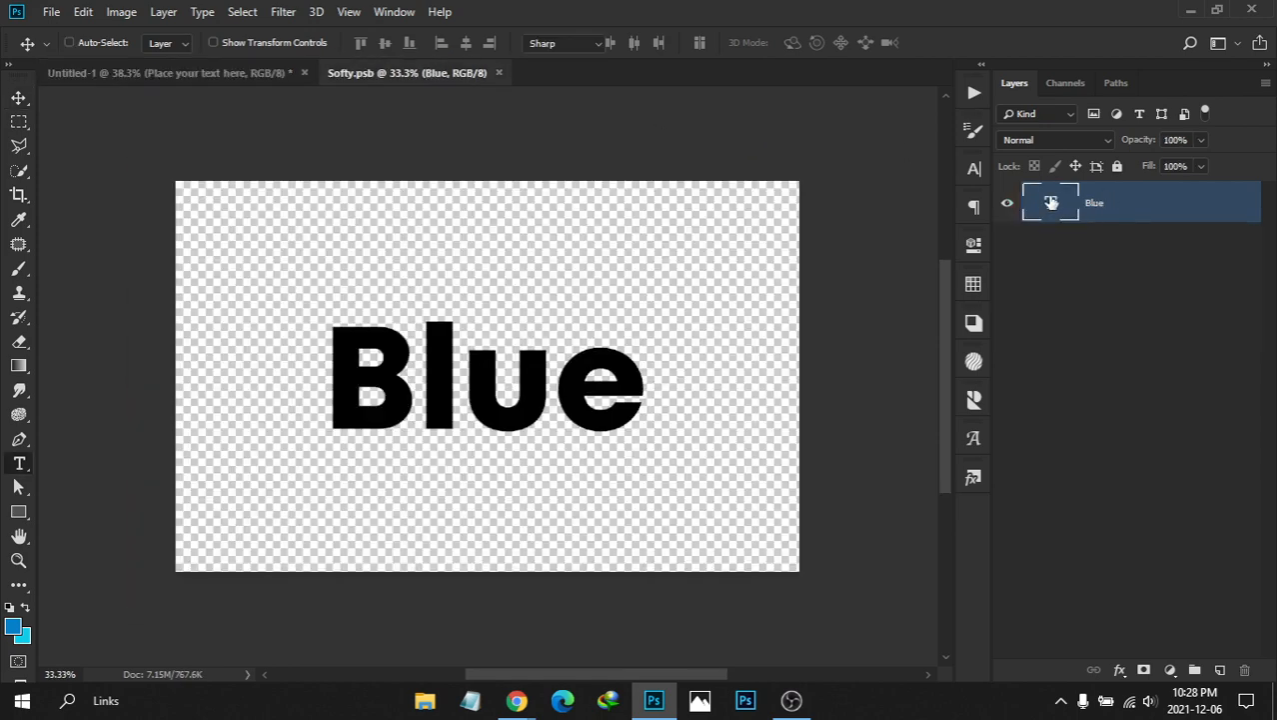
type("Softy")
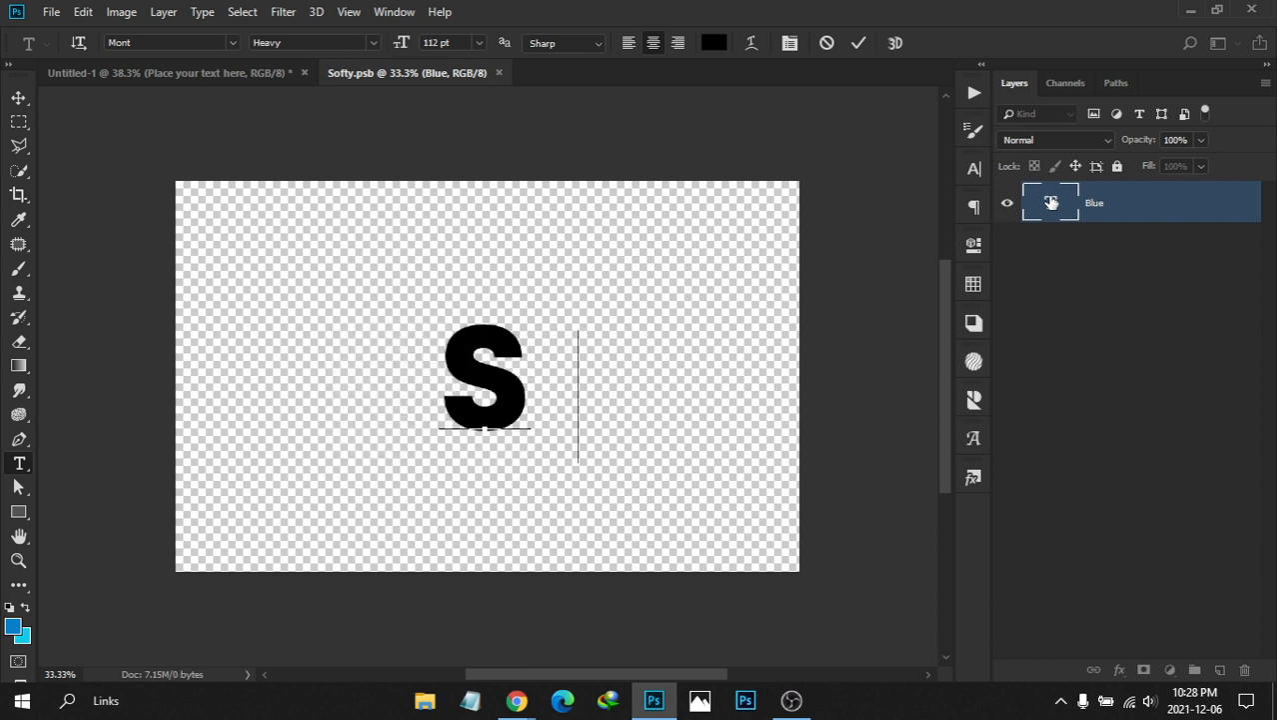
left_click(858, 42)
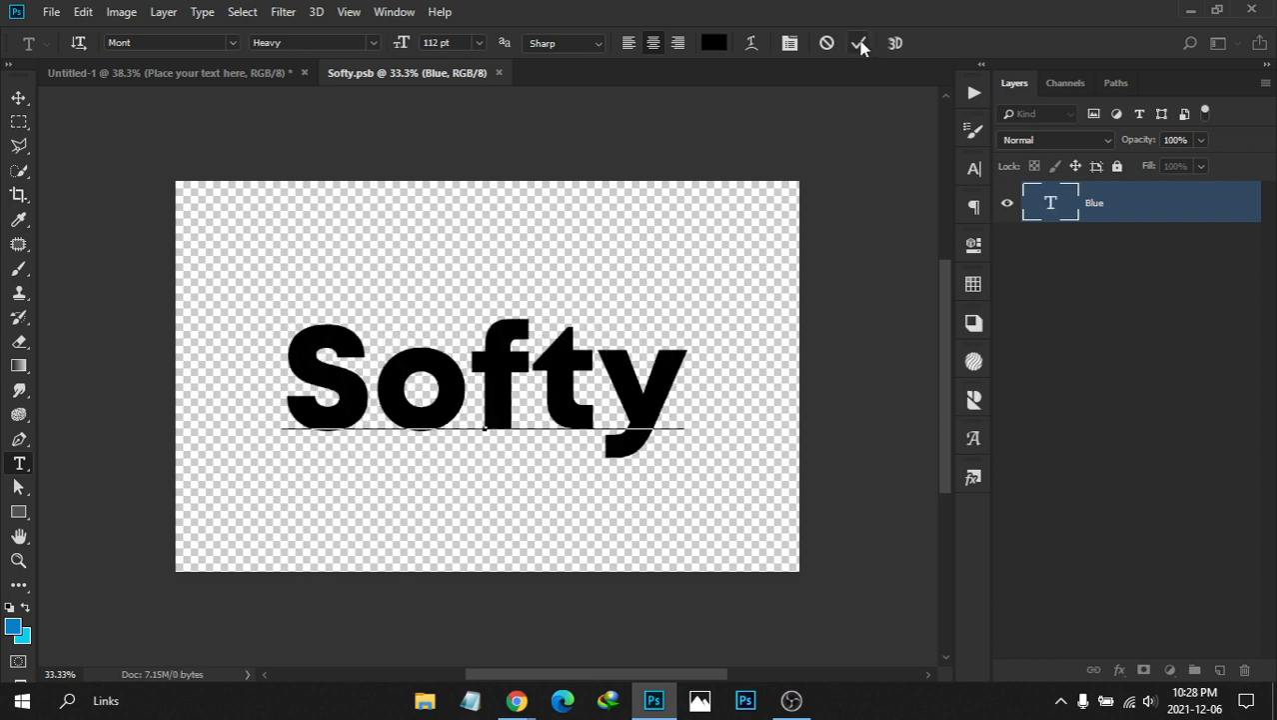
key("v")
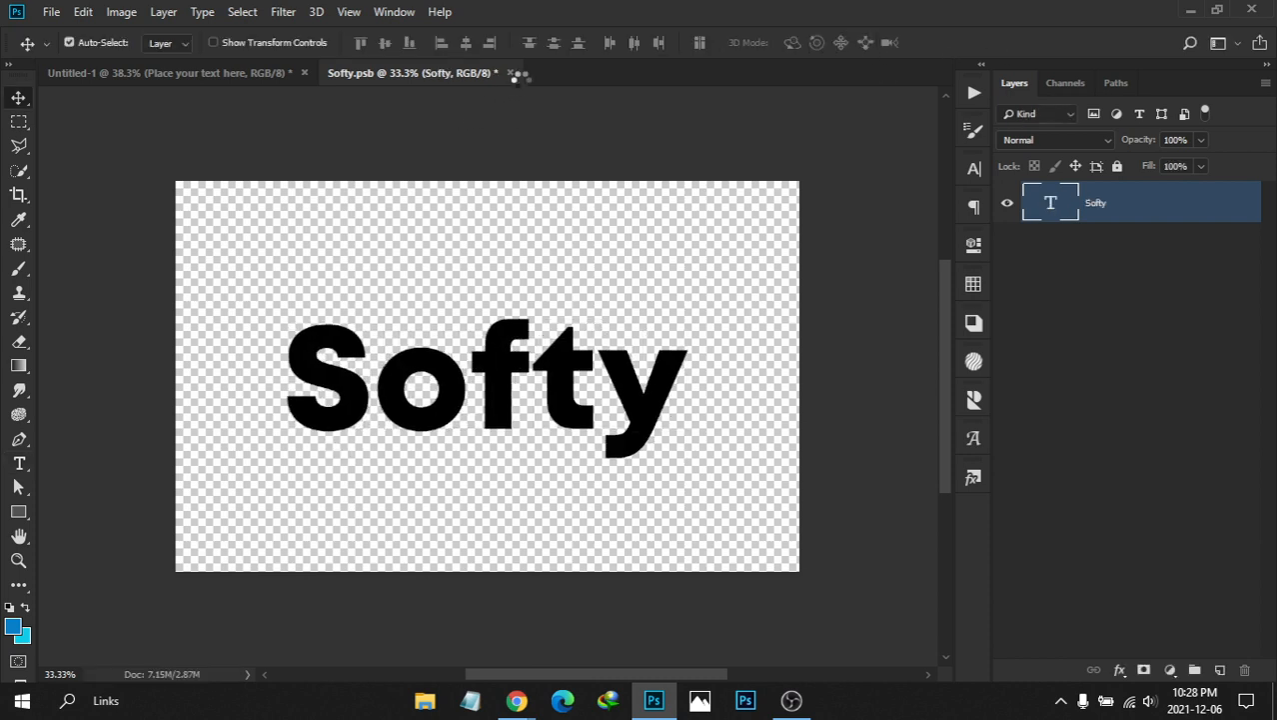
key("ctrl+s")
left_click(503, 73)
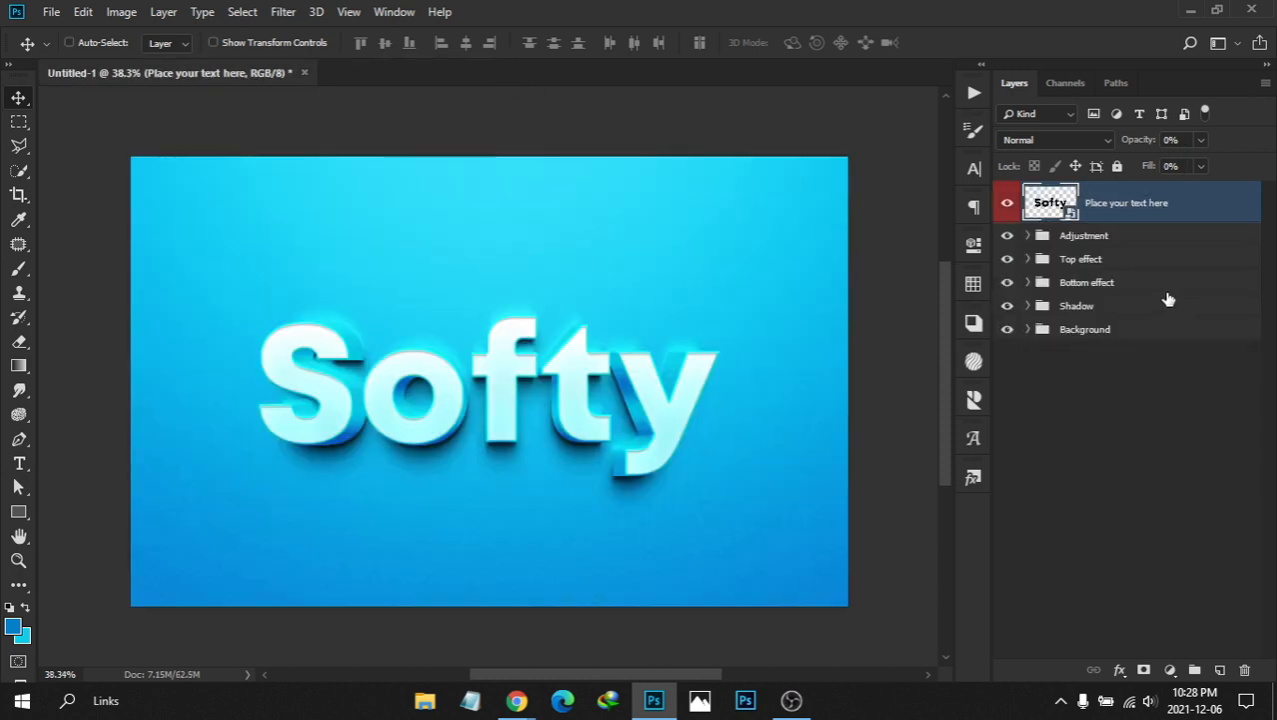
Select the Adjustment group in Untitled-1 and open the file 3.psd from the For submit folder
left_click(1120, 238)
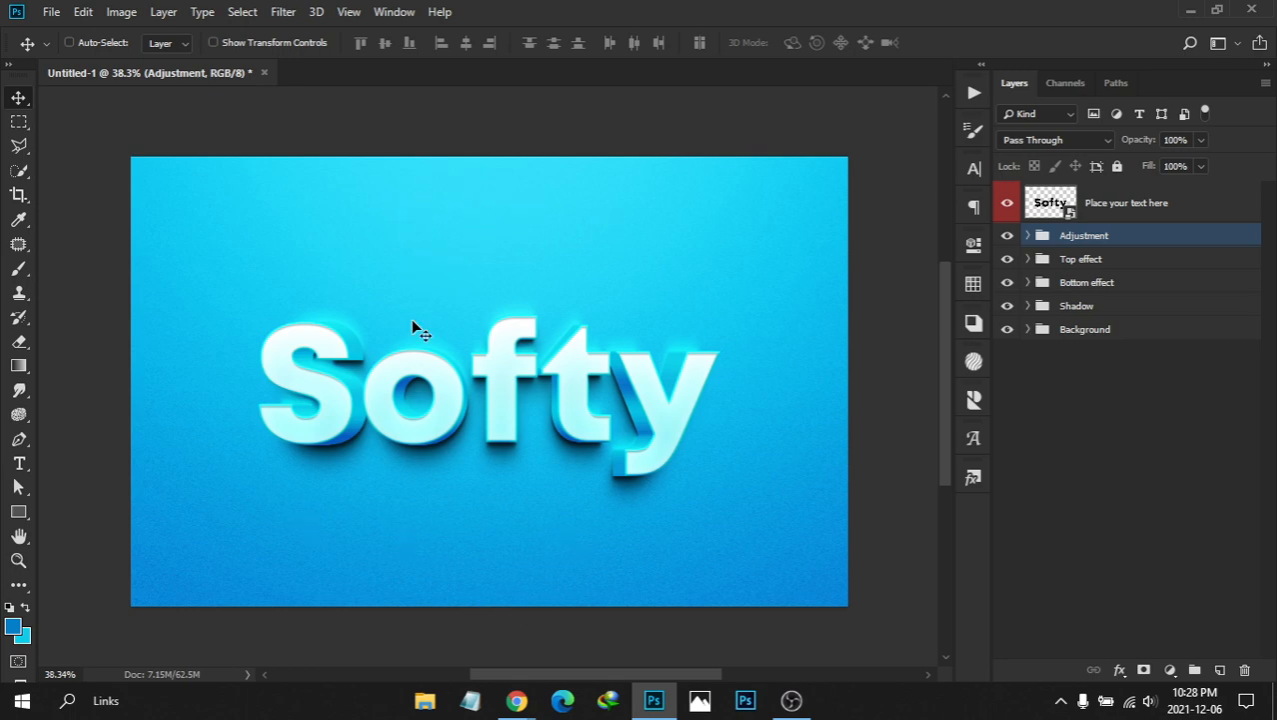
left_click(51, 12)
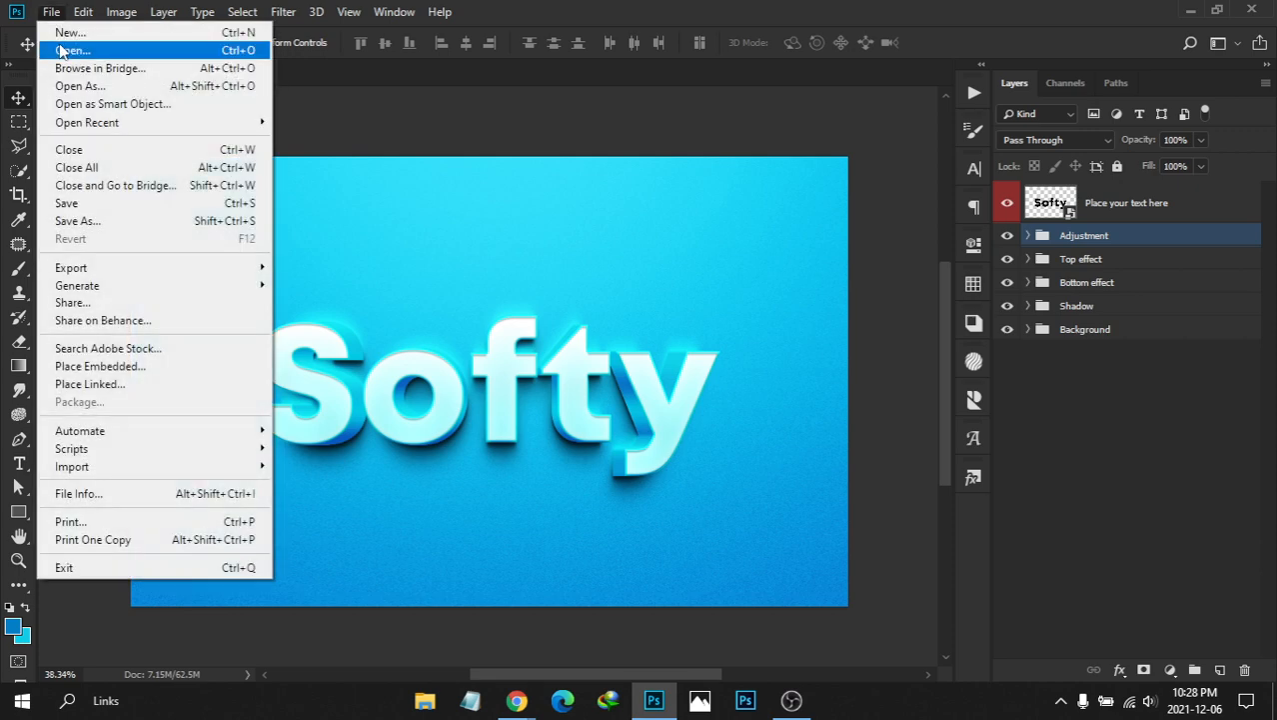
left_click(61, 50)
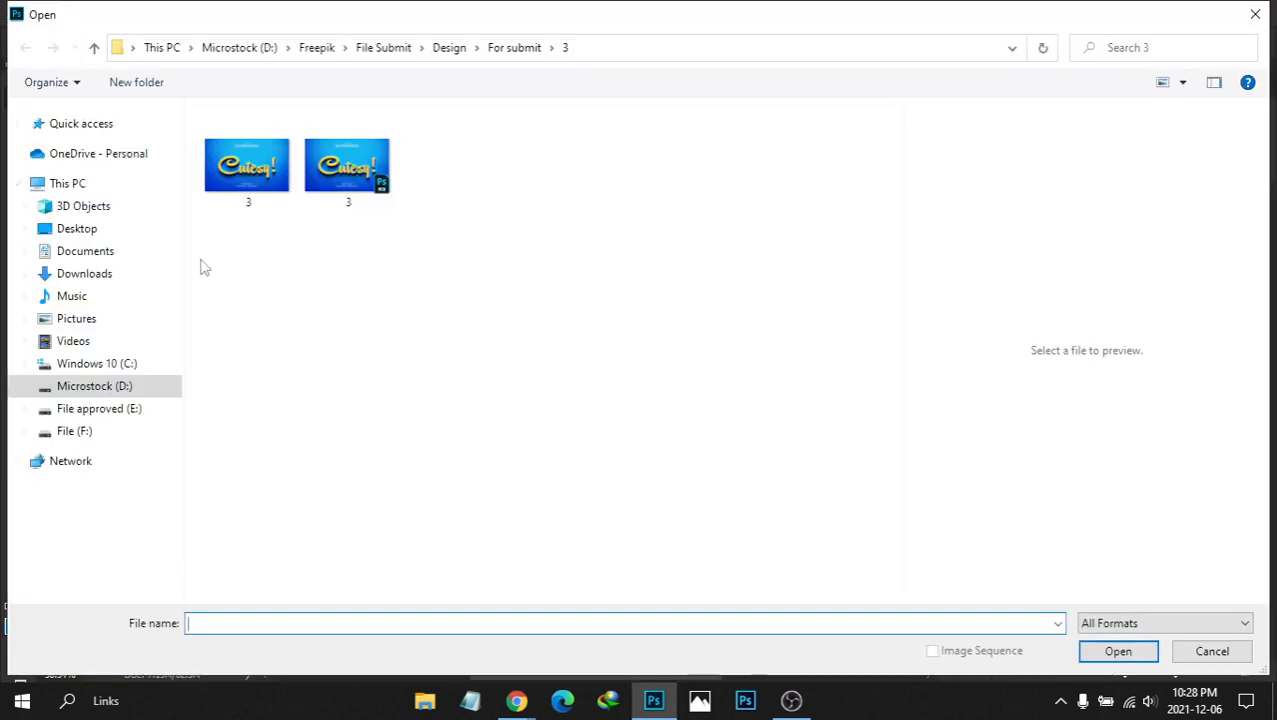
double_click(364, 174)
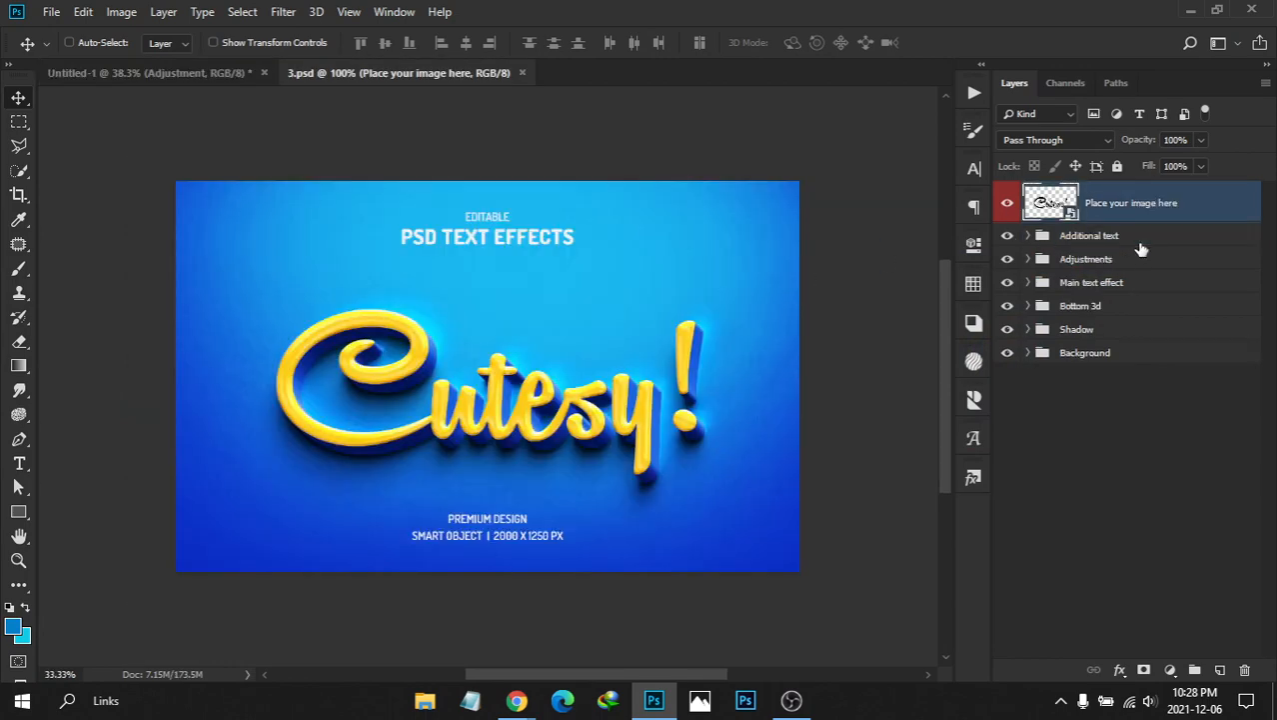
Copy the Additional text group from 3.psd into Untitled-1 above the Adjustment group, and close 3.psd
left_click(1122, 237)
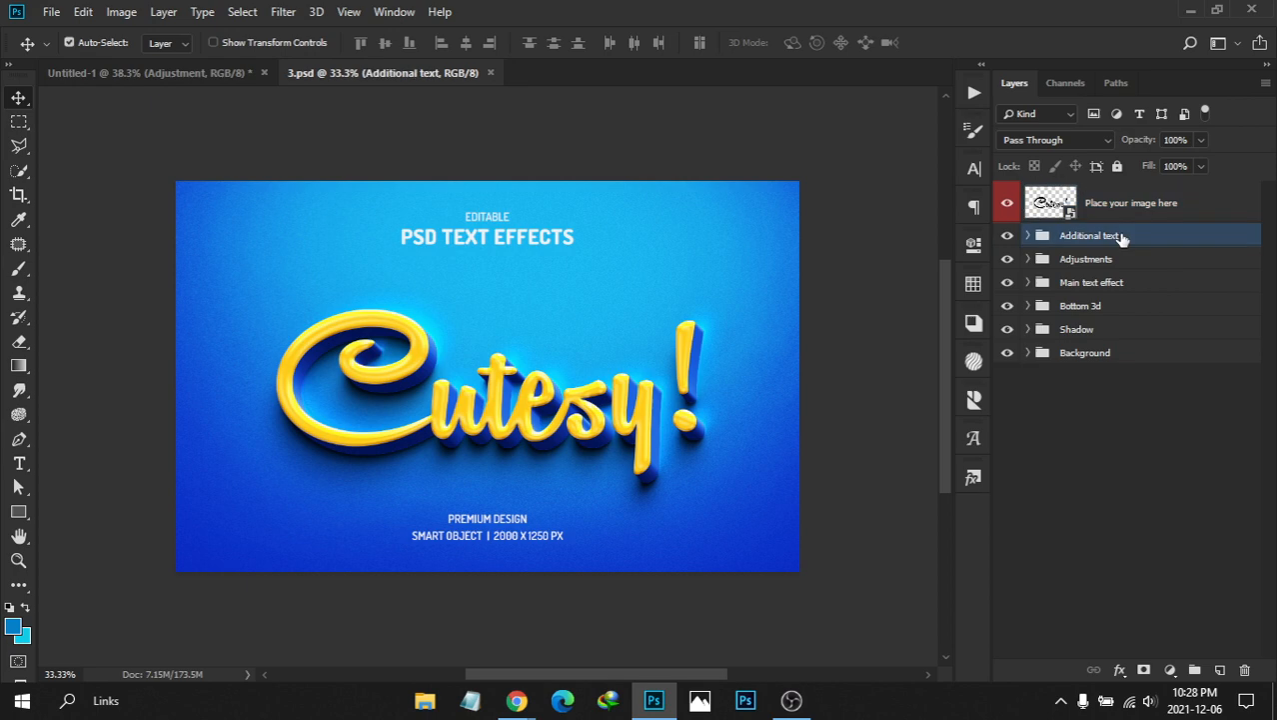
key("ctrl+alt+shift+e")
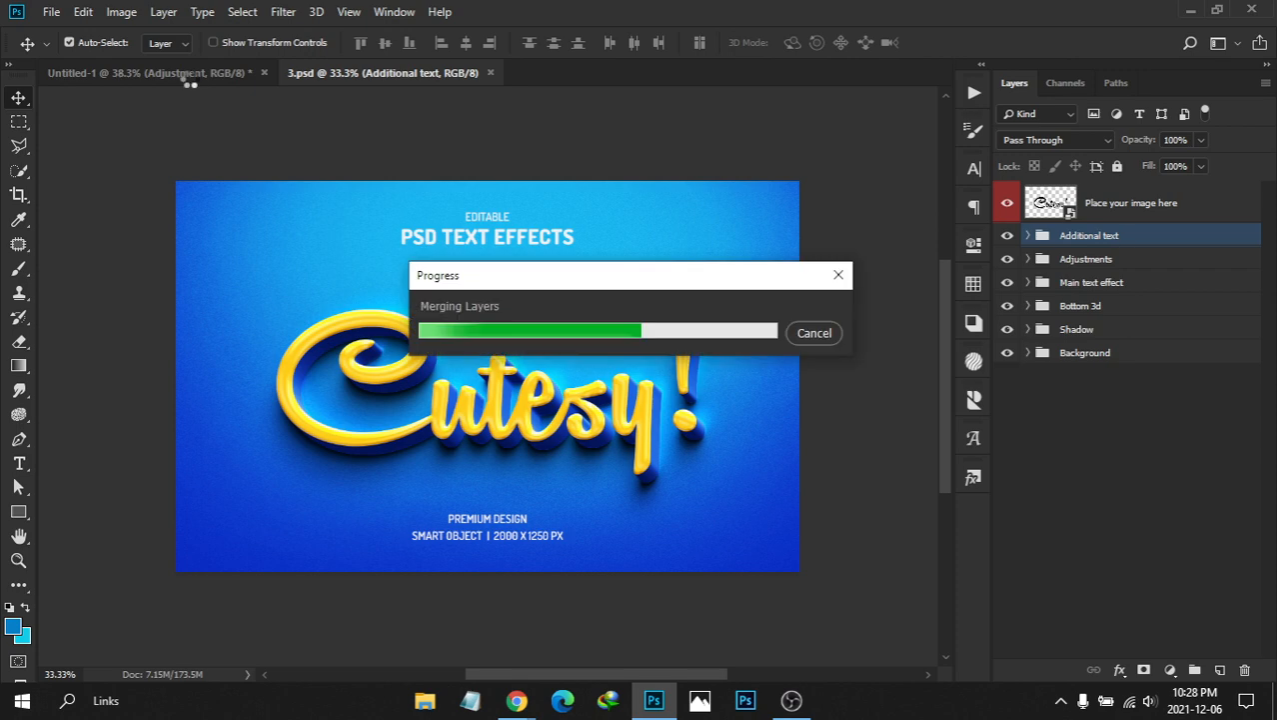
left_click(188, 76)
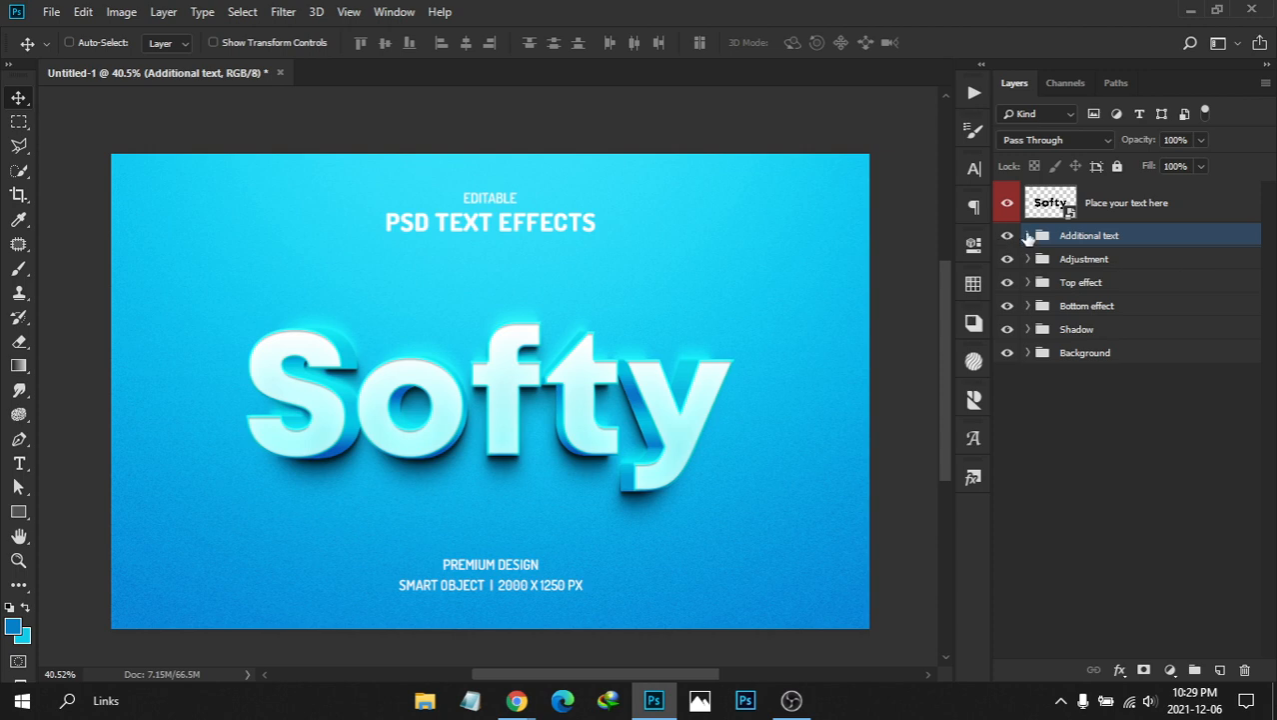
Compare the design with and without the Additional text group, and review the layer stack from the smart object down to Background
left_click(1007, 236)
left_click(1007, 236)
double_click(1100, 238)
left_click(1145, 238)
left_click(1127, 205)
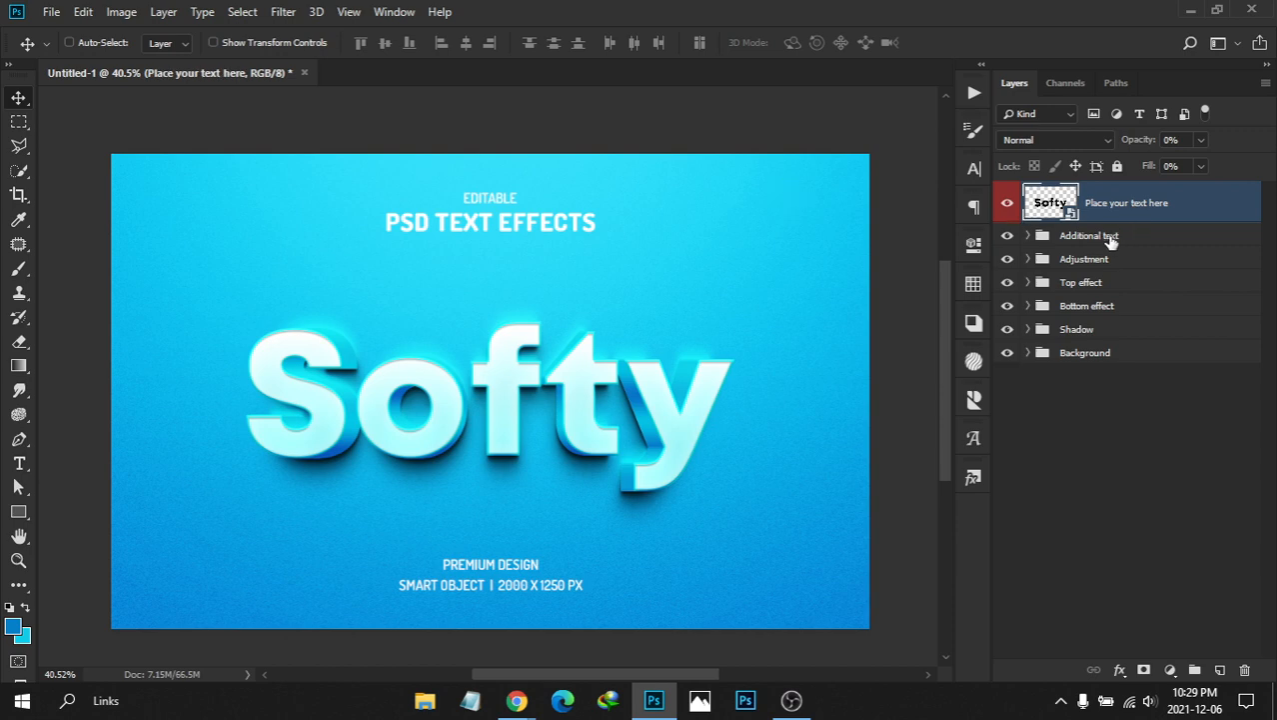
left_click(1119, 238)
left_click(1135, 353)
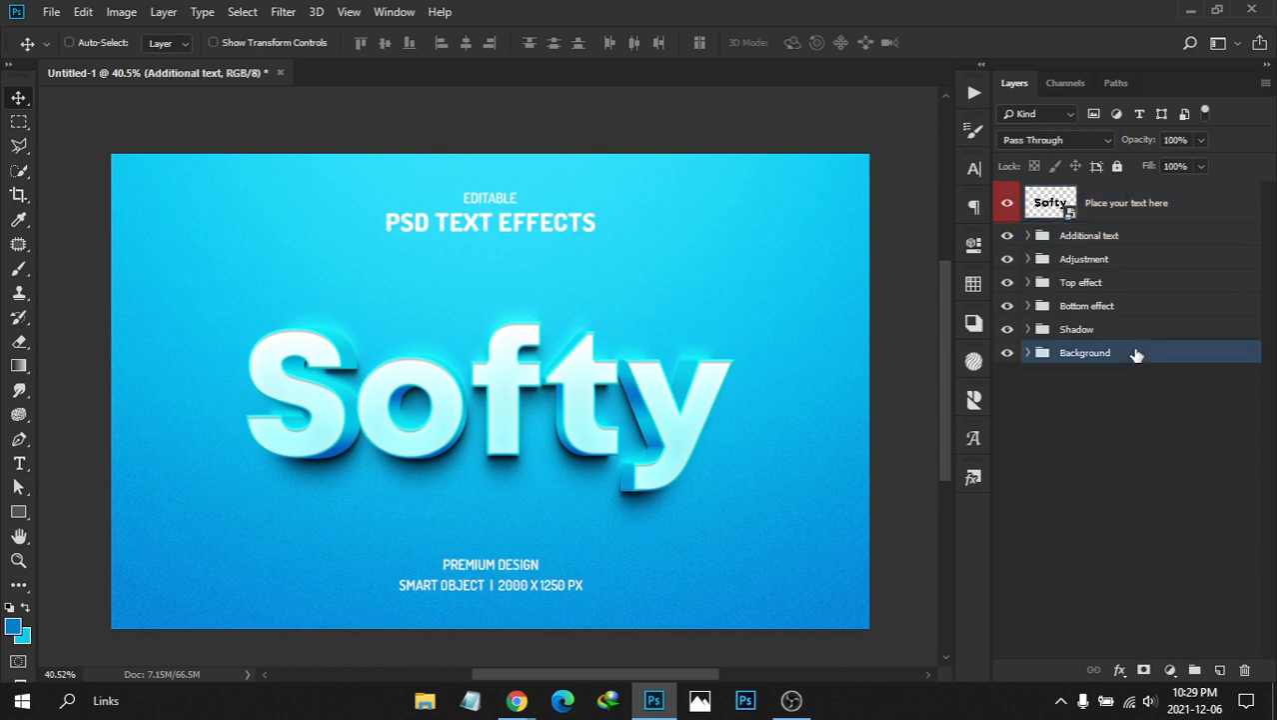
left_click(1156, 212)
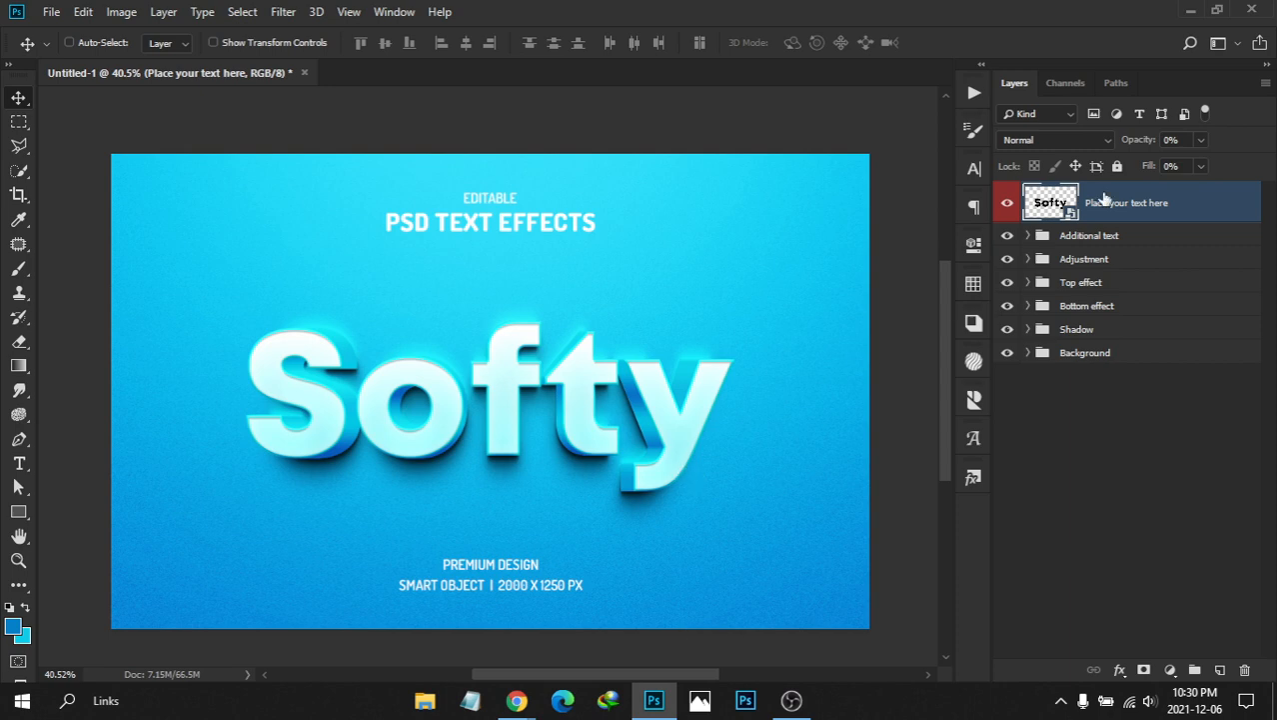
Look at the blending options of the "Place your text here" layer and close them without changes
double_click(1195, 204)
left_click_drag(666, 62, 736, 53)
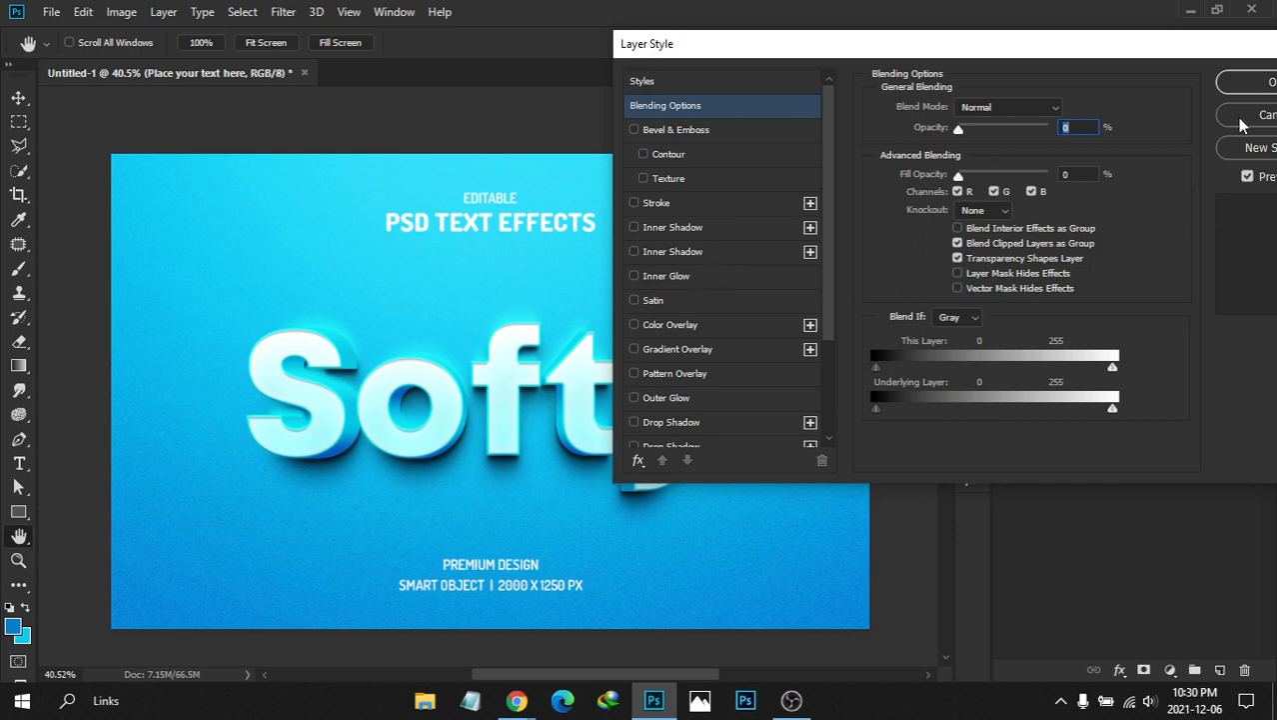
mouse_move(830, 206)
left_mouse_down()
mouse_move(836, 260)
mouse_move(835, 204)
left_mouse_up()
left_click(1260, 114)
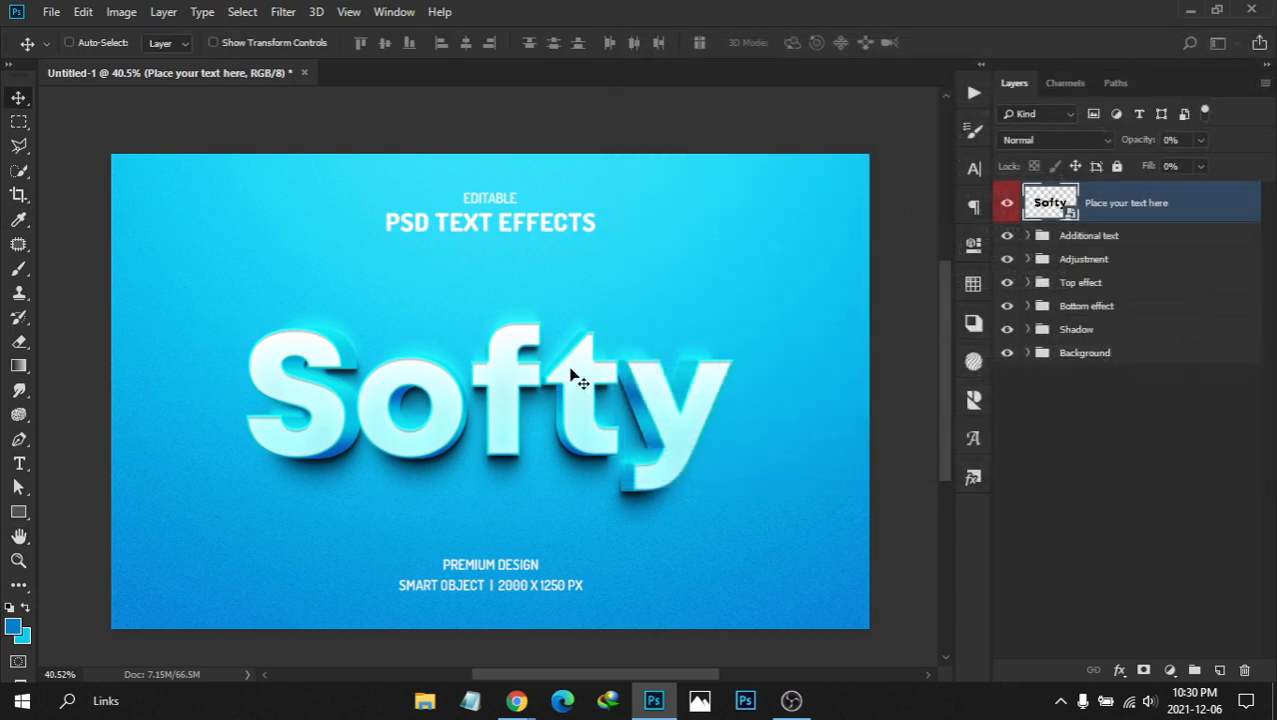
Expand the Bottom effect group to examine its Softy copies and collapse it again
left_click_drag(400, 375, 397, 375)
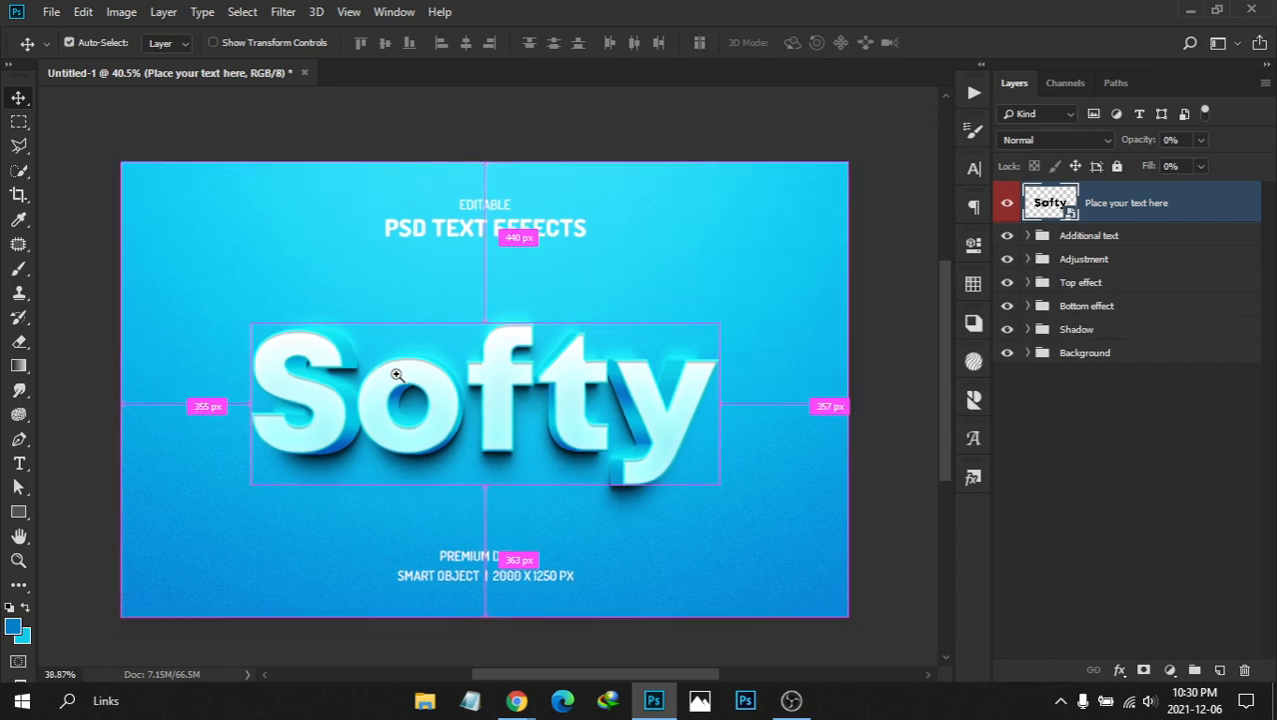
left_click(1027, 306)
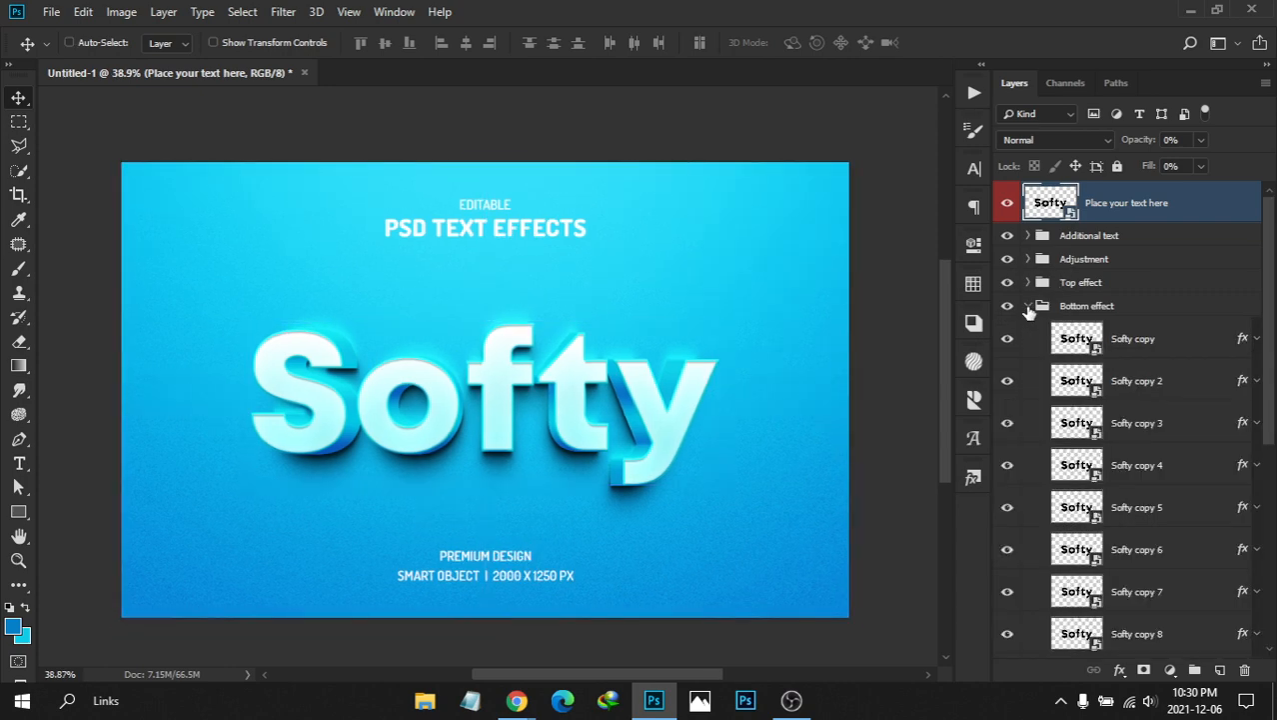
left_click(1028, 306)
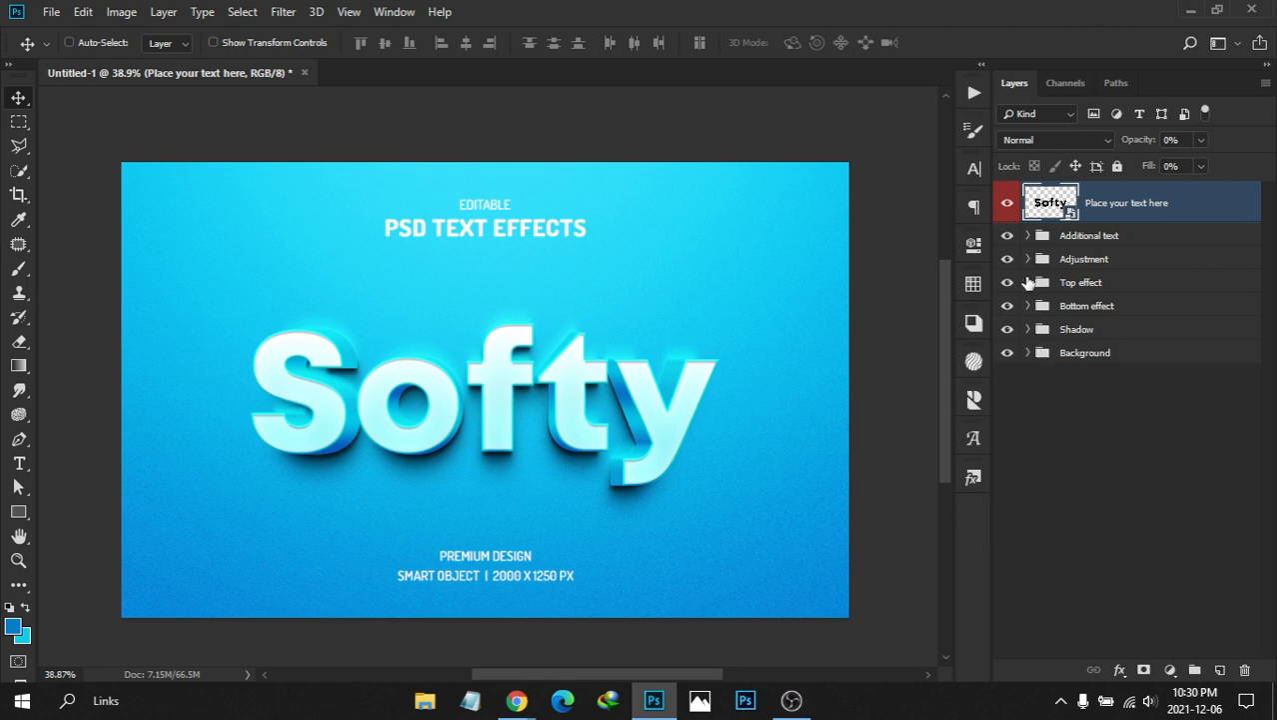
Look at the blending options of the "Softy copy" layer in the Bottom effect group and close them without changes
left_click(1027, 283)
left_click(1027, 283)
left_click(1028, 307)
left_click(1180, 347)
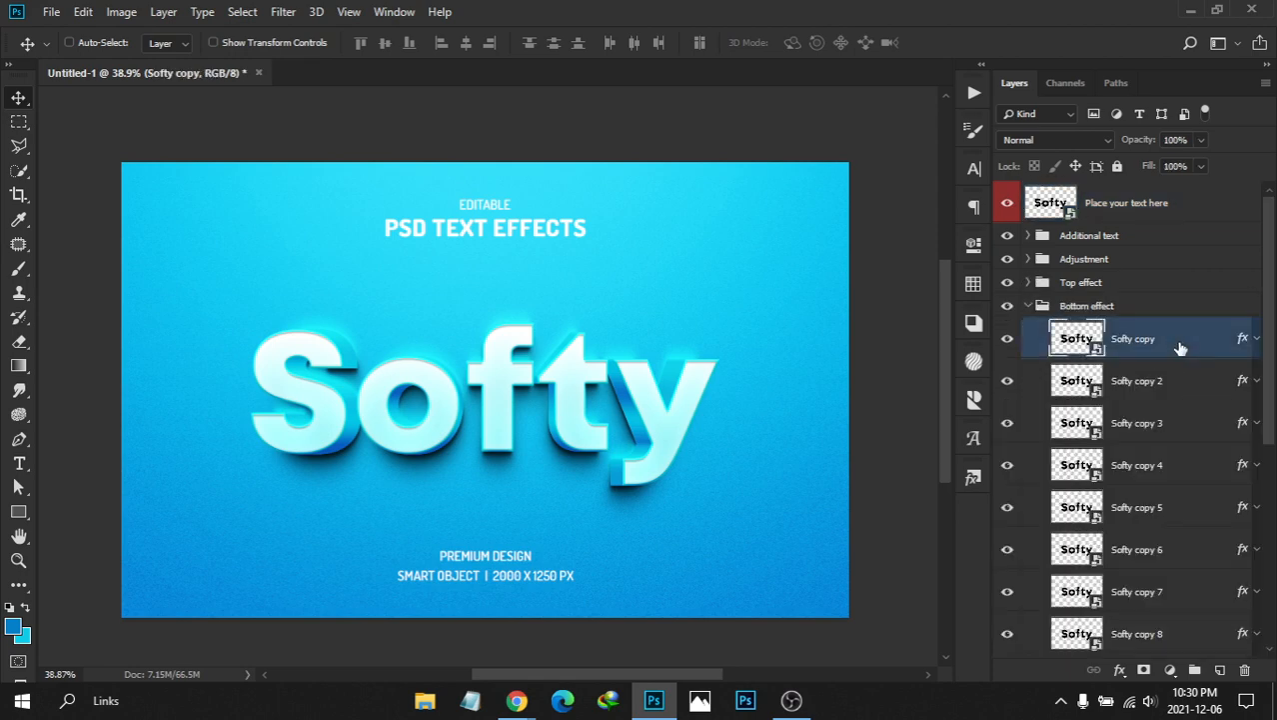
double_click(1179, 345)
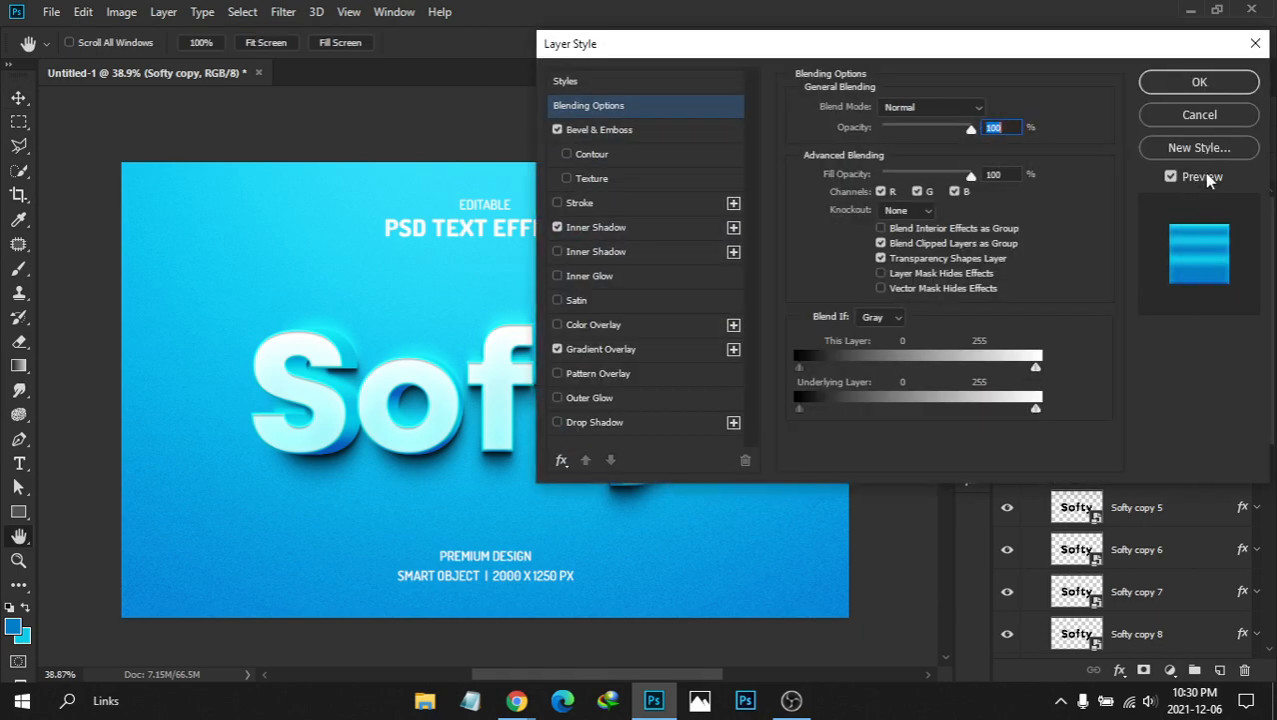
left_click(1199, 116)
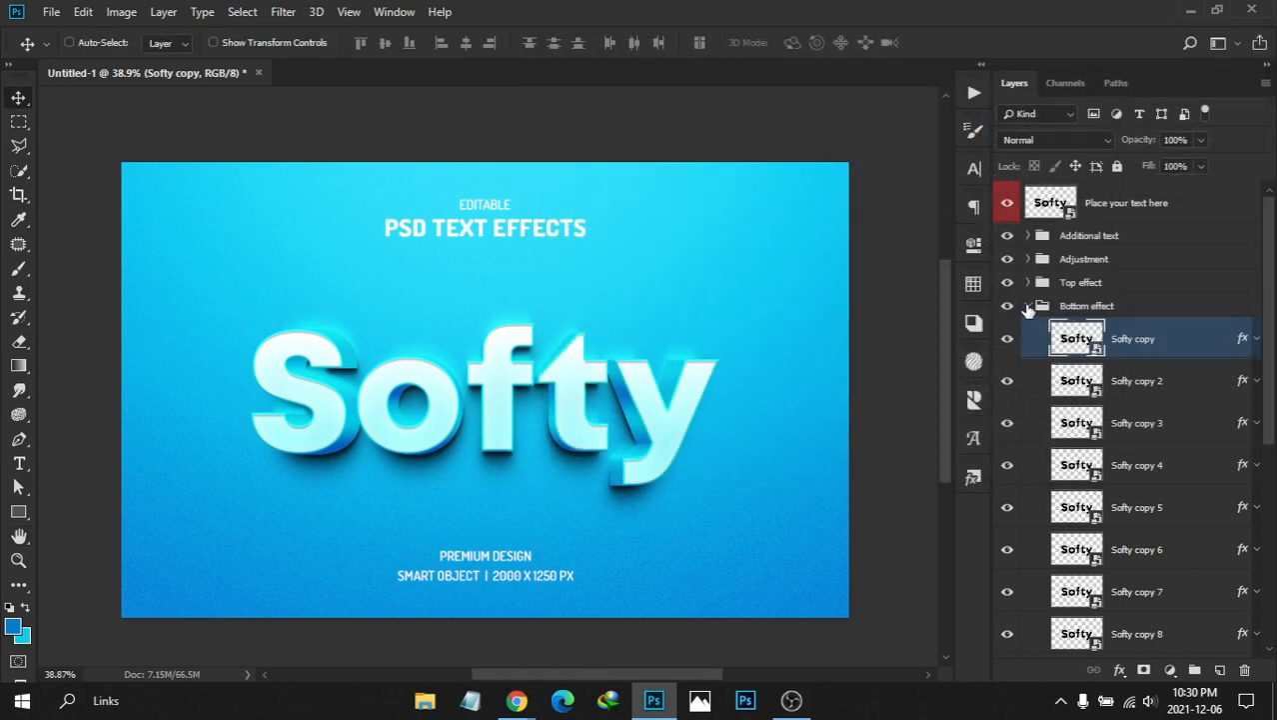
left_click(1027, 297)
Look at the blending options of "Softy copy 17" in the Shadow group and close them without changes
left_click(1028, 329)
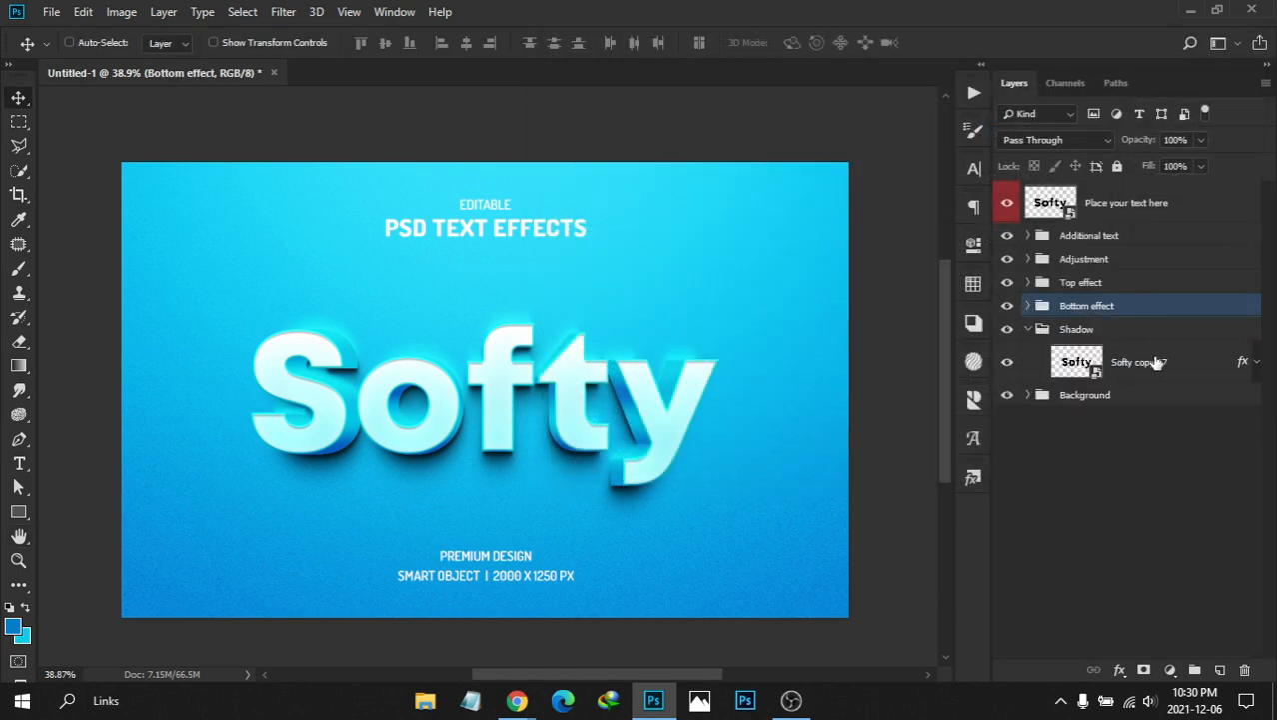
left_click(1251, 366)
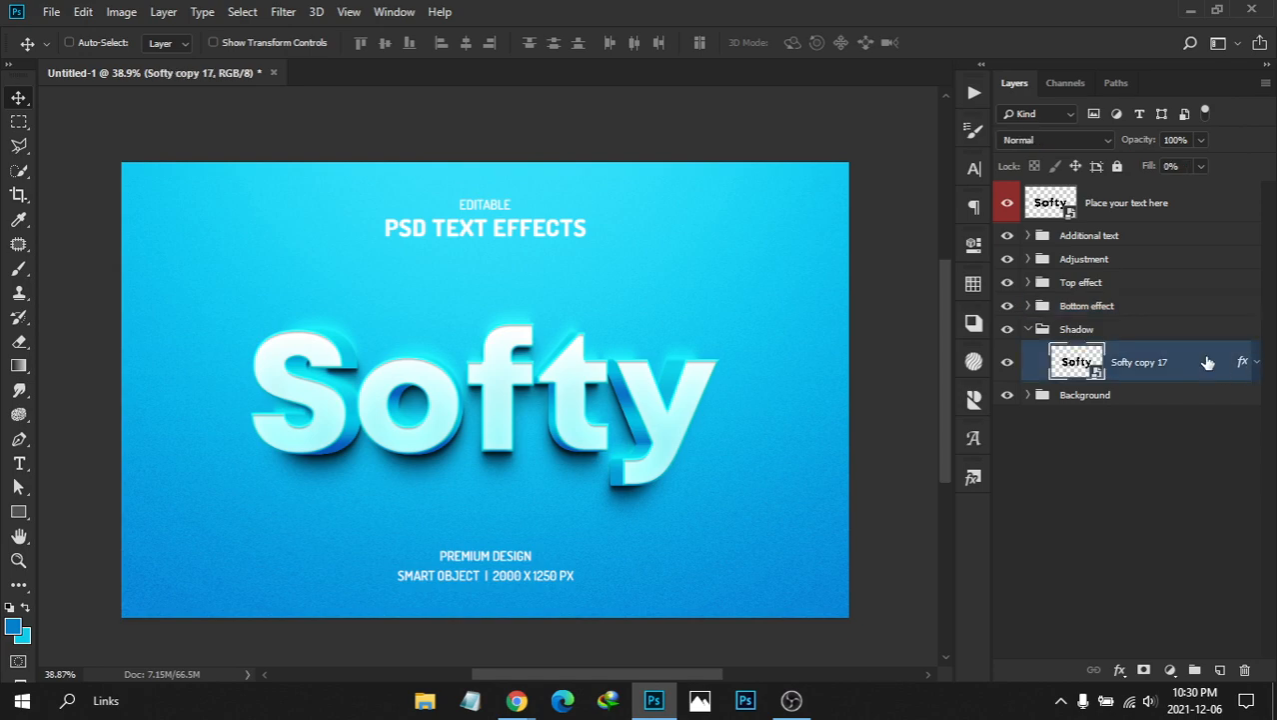
double_click(1209, 362)
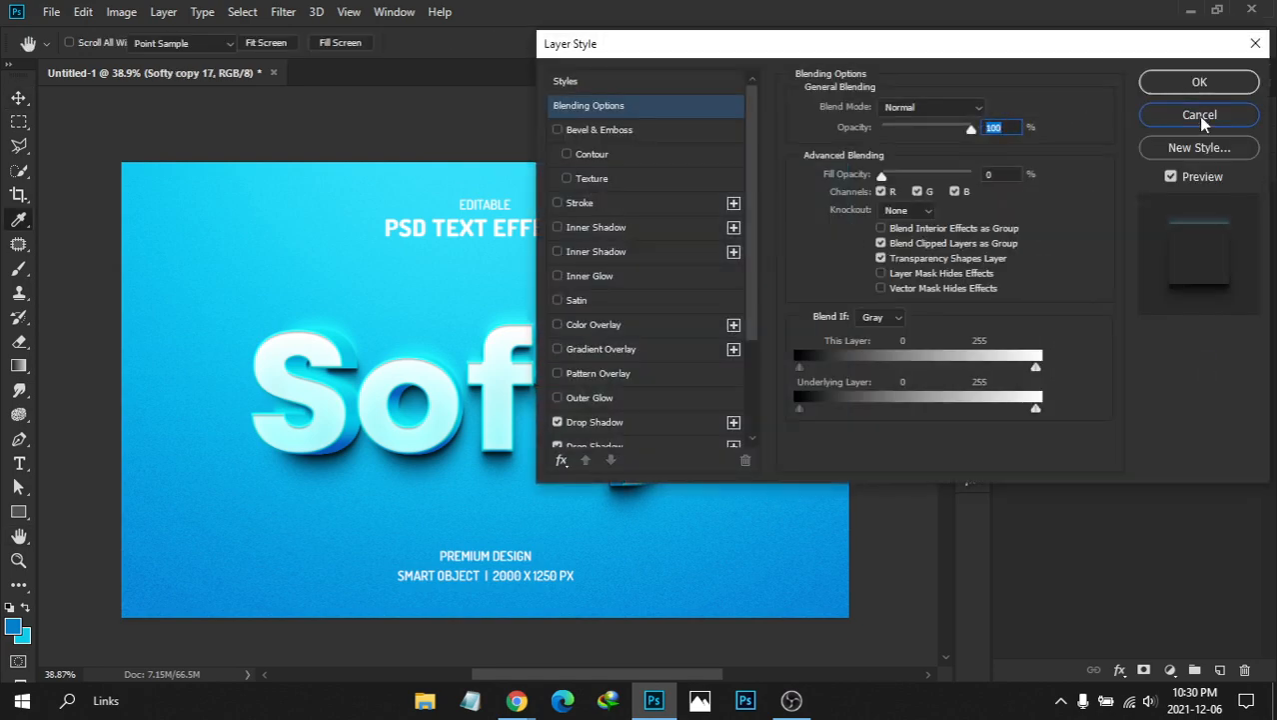
left_click(1199, 115)
Try turning on Use Global Light for the uppermost Drop Shadow of "Softy copy 17"
scroll(342, 337, "up", 2)
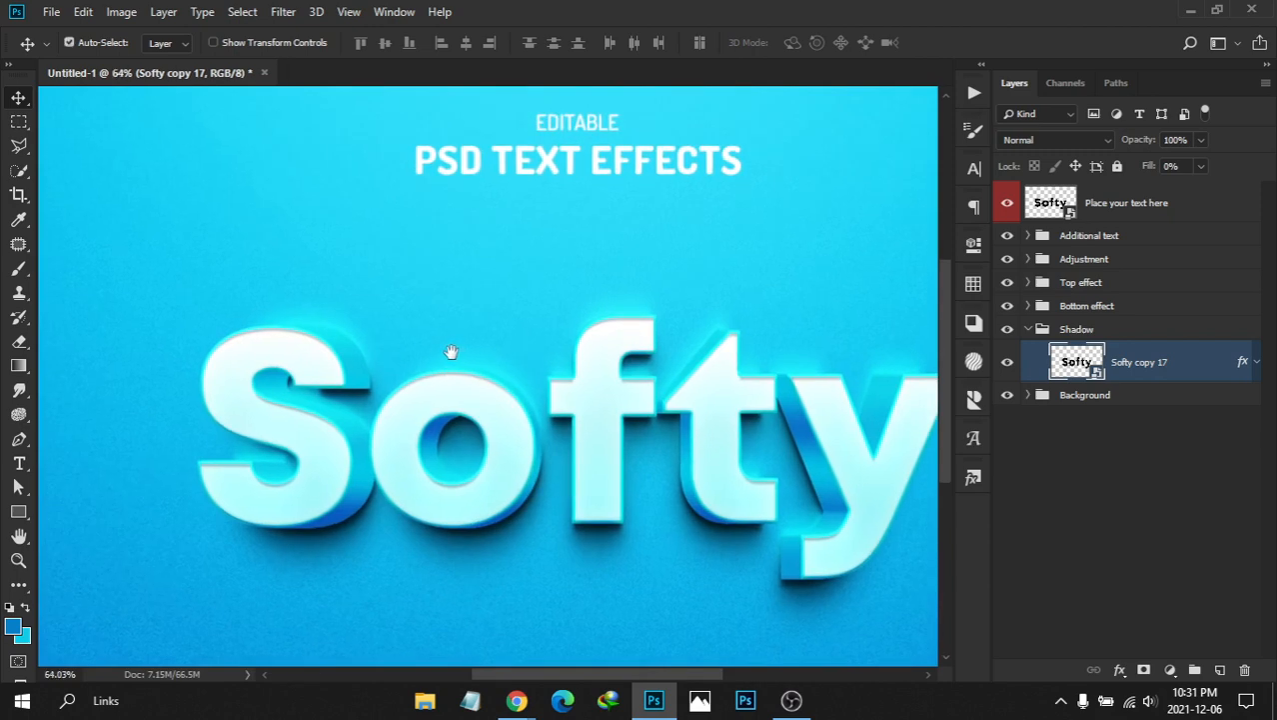
left_click_drag(522, 377, 448, 351)
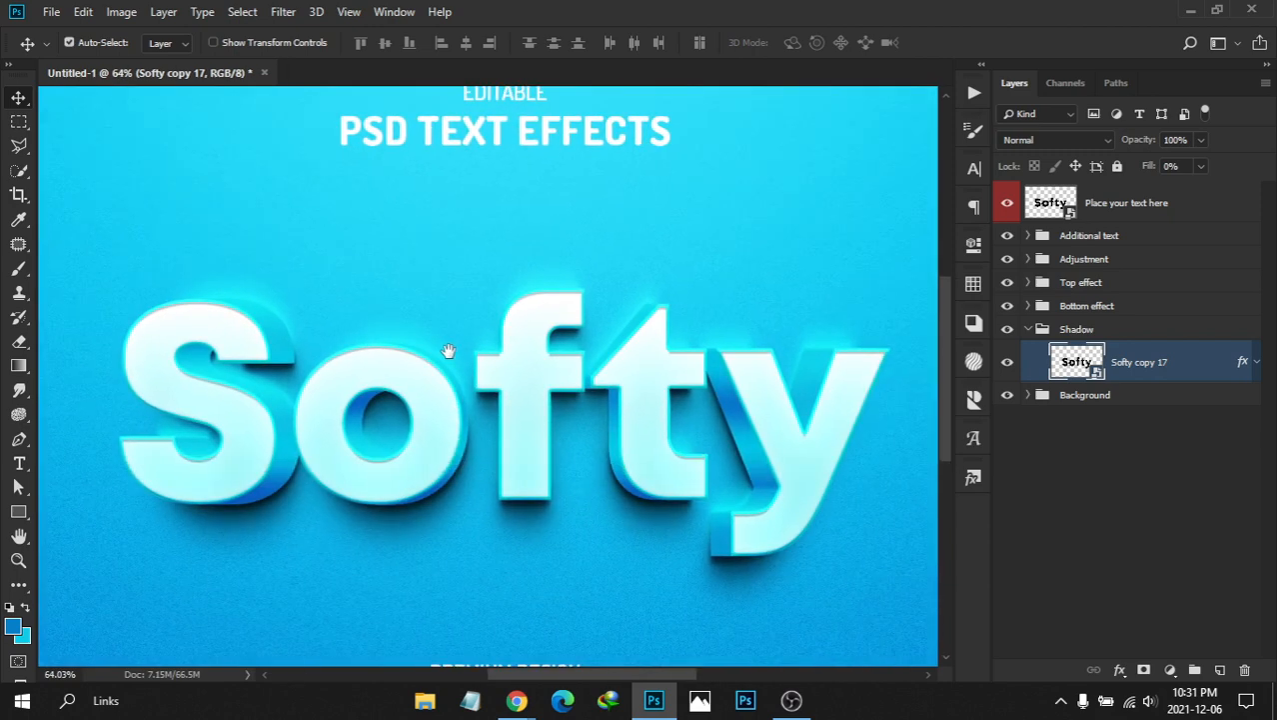
left_click(1257, 364)
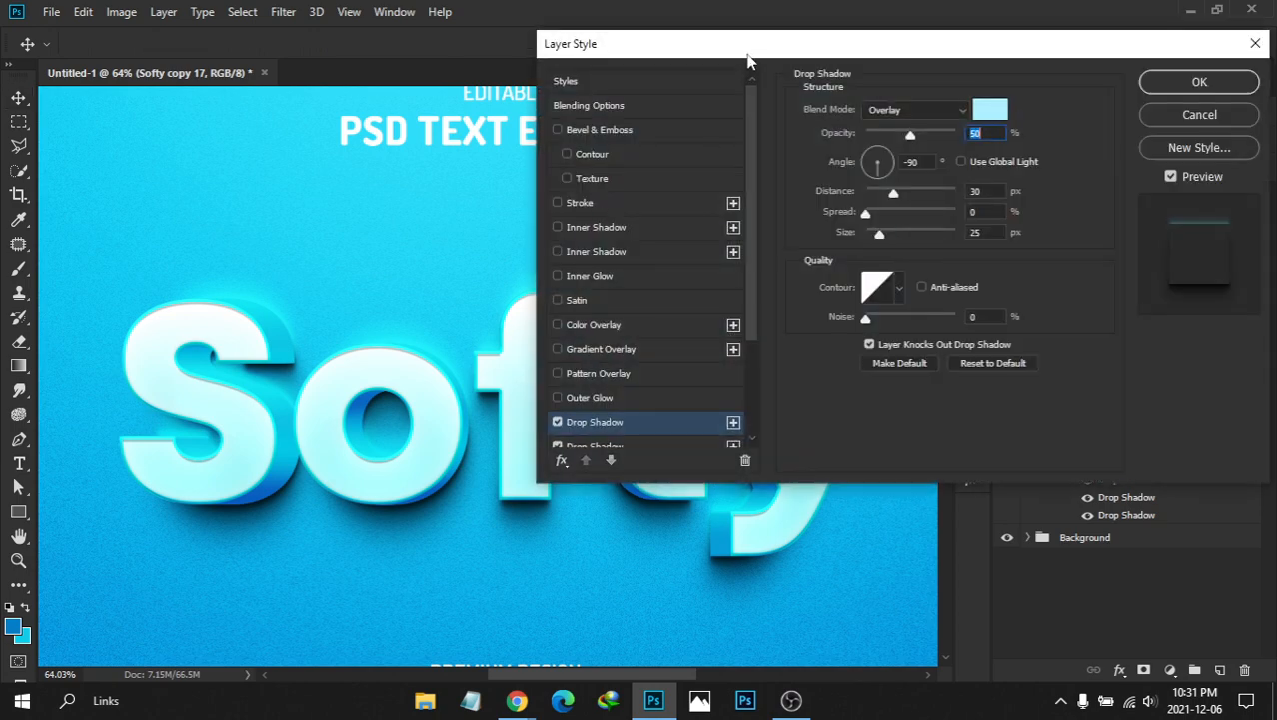
left_click_drag(747, 62, 766, 52)
left_click_drag(771, 212, 770, 296)
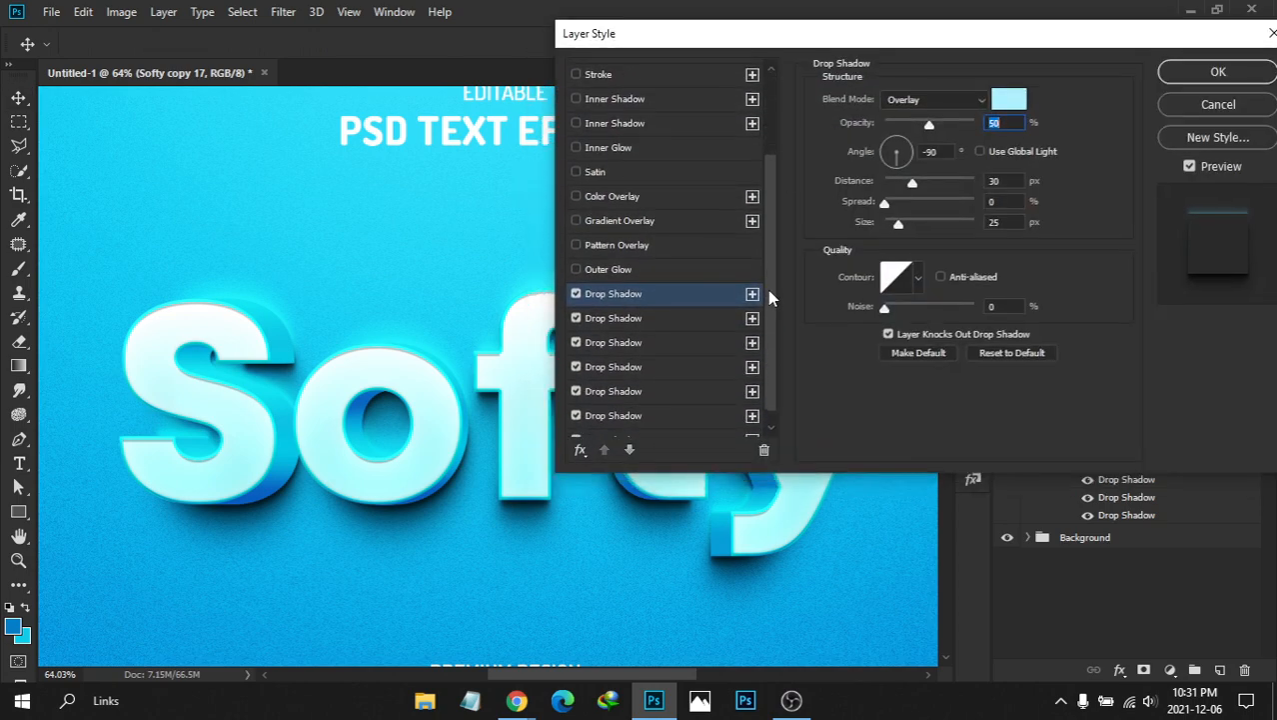
left_click(980, 152)
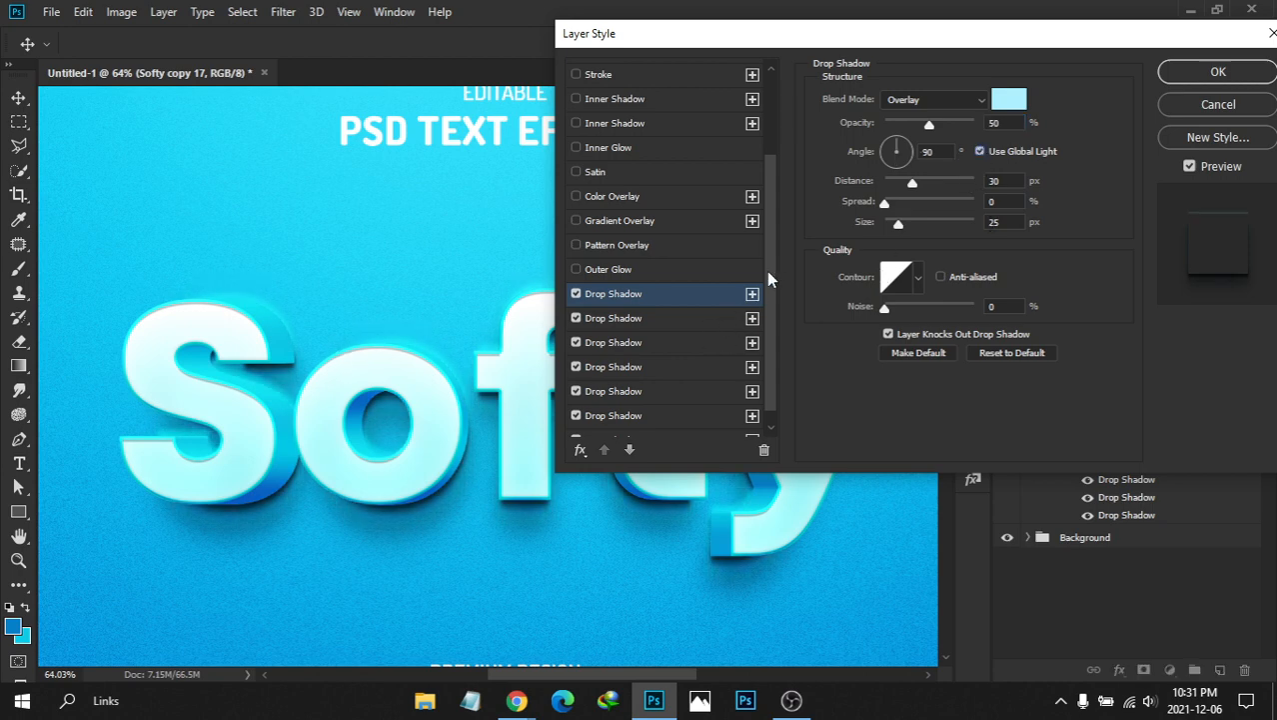
Try Use Global Light with a 90° angle on the lowest Drop Shadow of "Softy copy 17"
left_click_drag(776, 259, 777, 281)
left_click(671, 428)
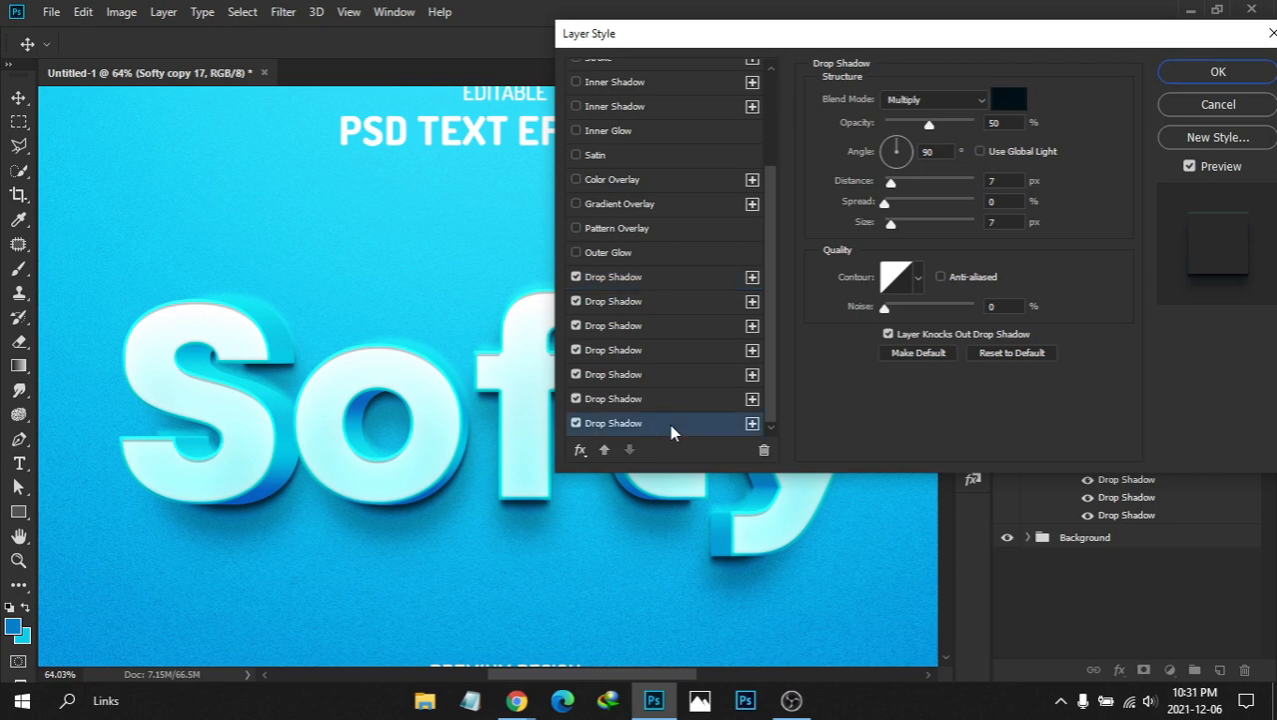
left_click(980, 152)
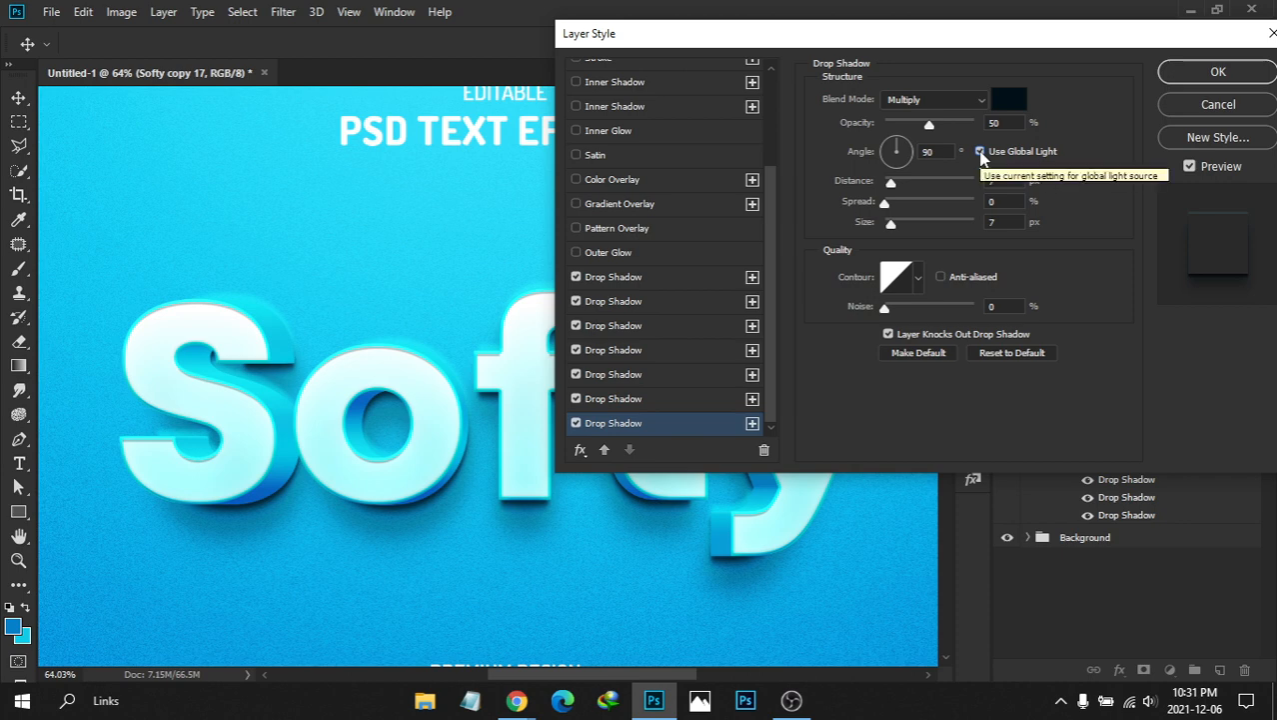
left_click_drag(921, 152, 957, 155)
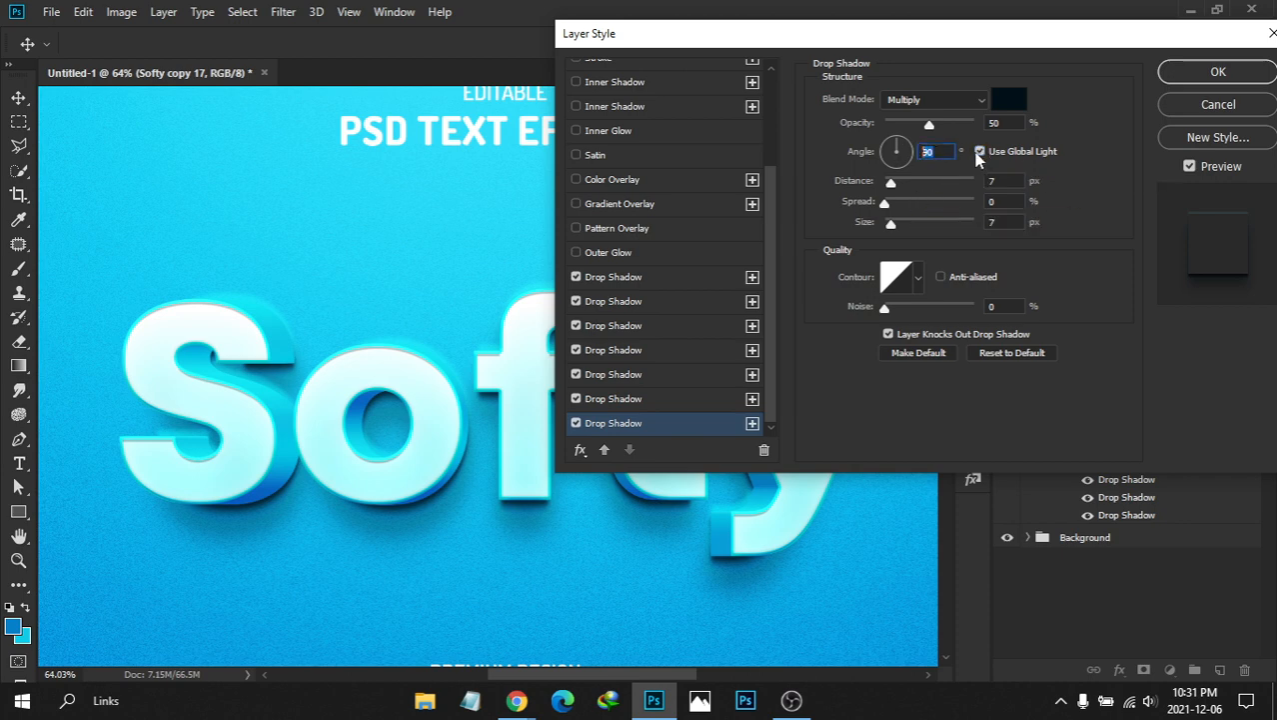
type("90")
Try Use Global Light on the 15 px and 30 px distance Multiply shadows, and cancel all the layer style changes
left_click(645, 398)
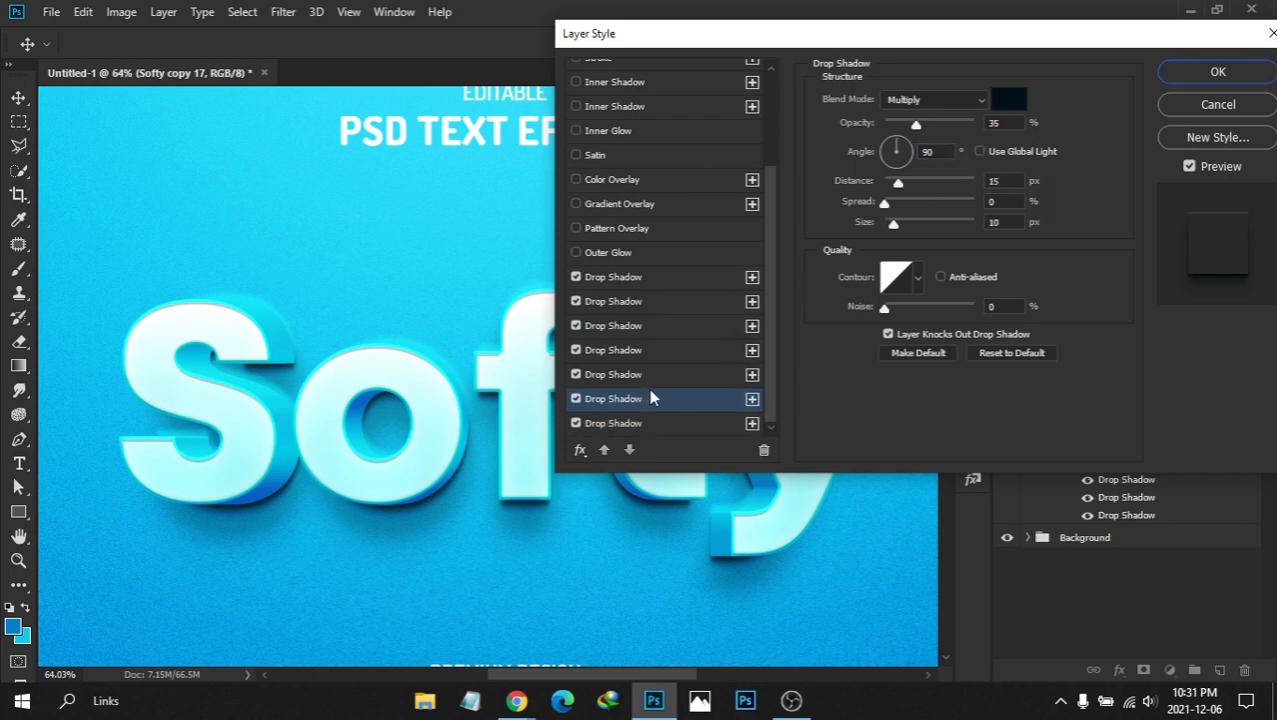
left_click(986, 158)
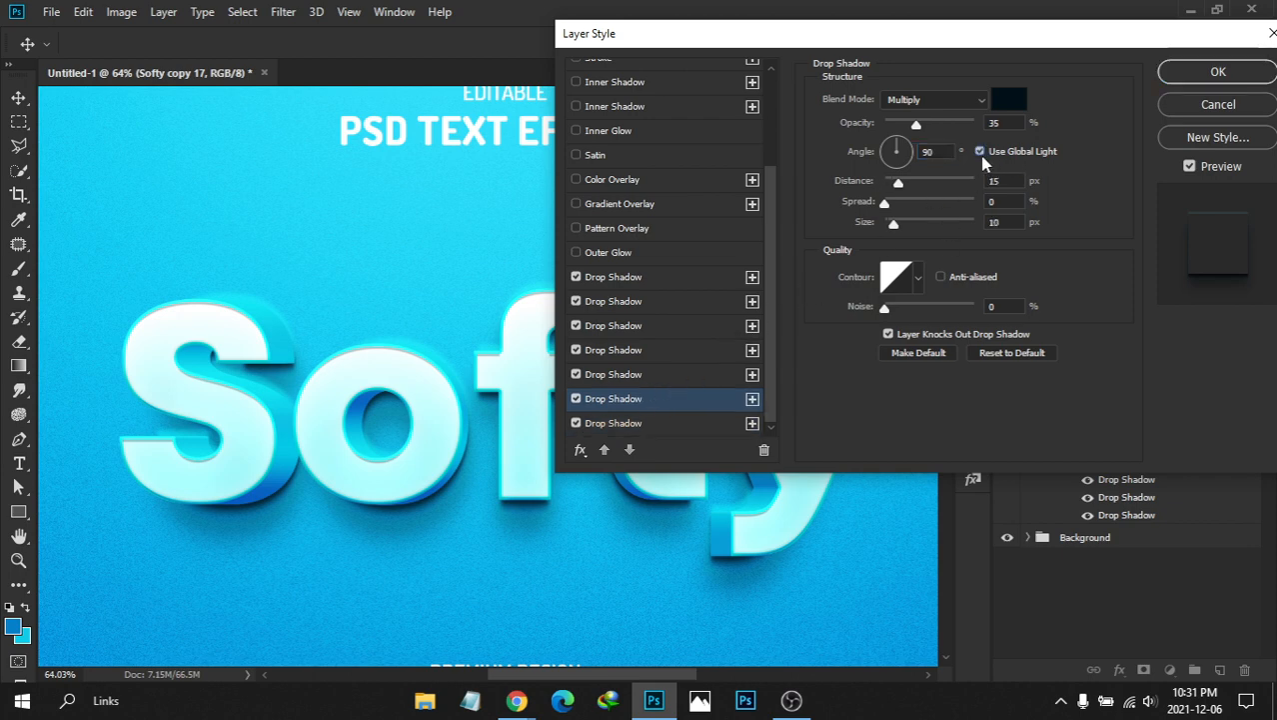
left_click(645, 376)
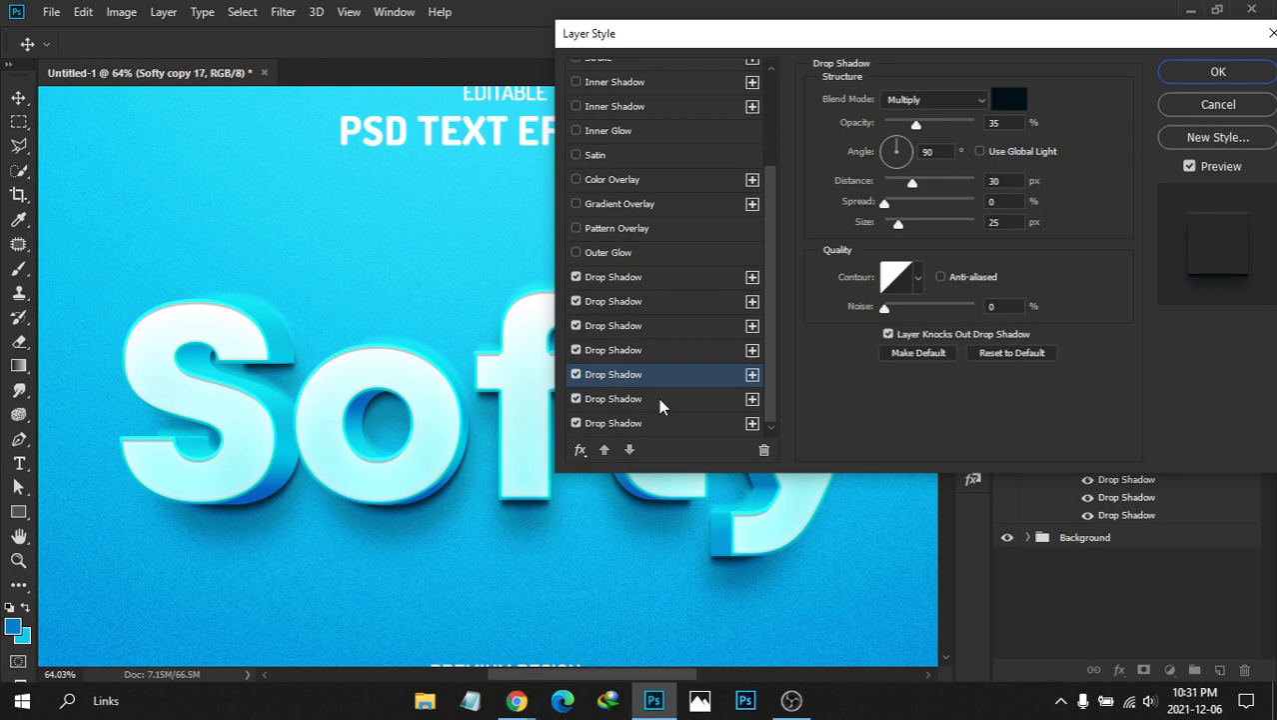
left_click(979, 152)
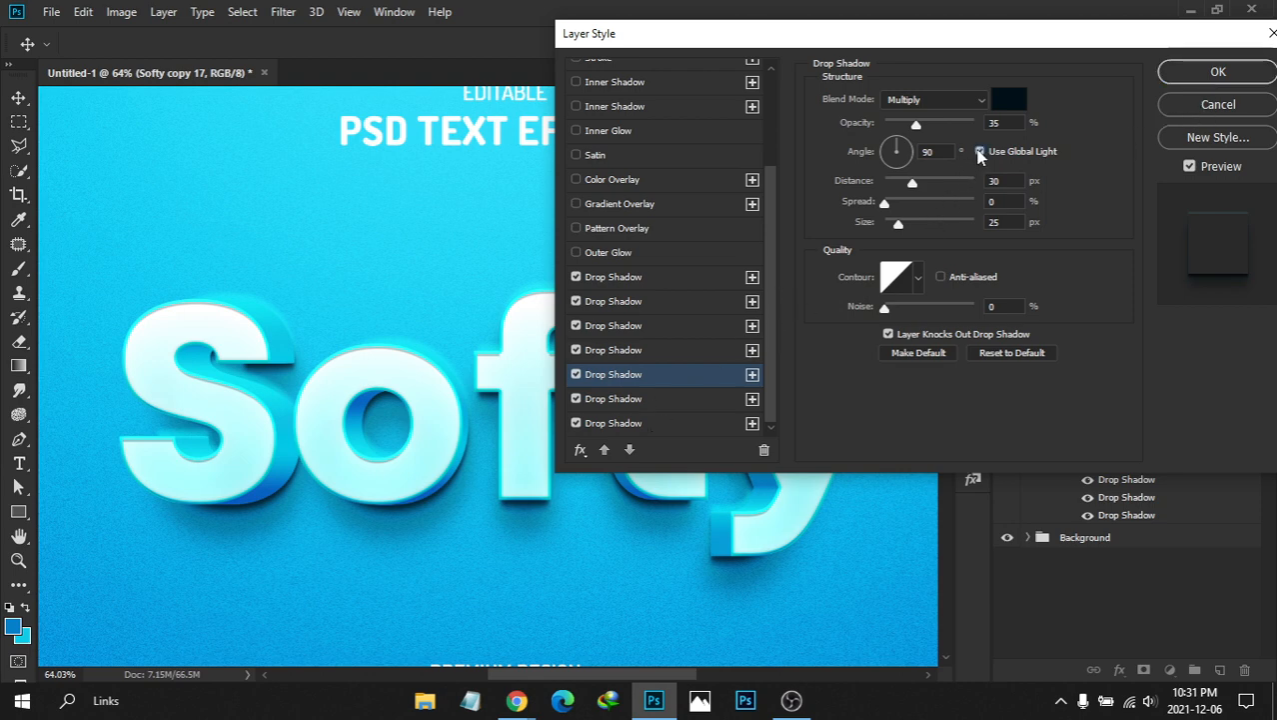
double_click(925, 152)
left_click(1212, 107)
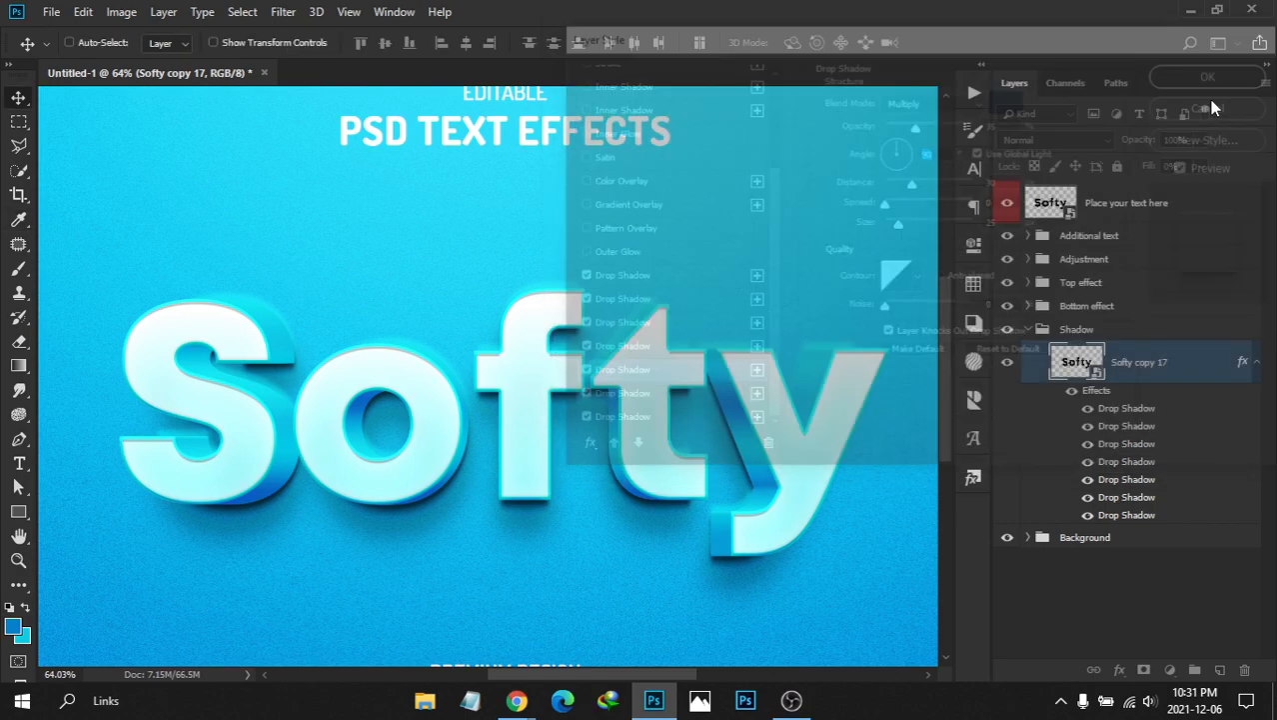
Examine the shading and shadows of the Softy lettering at closer and wider zoom levels
key("ctrl")
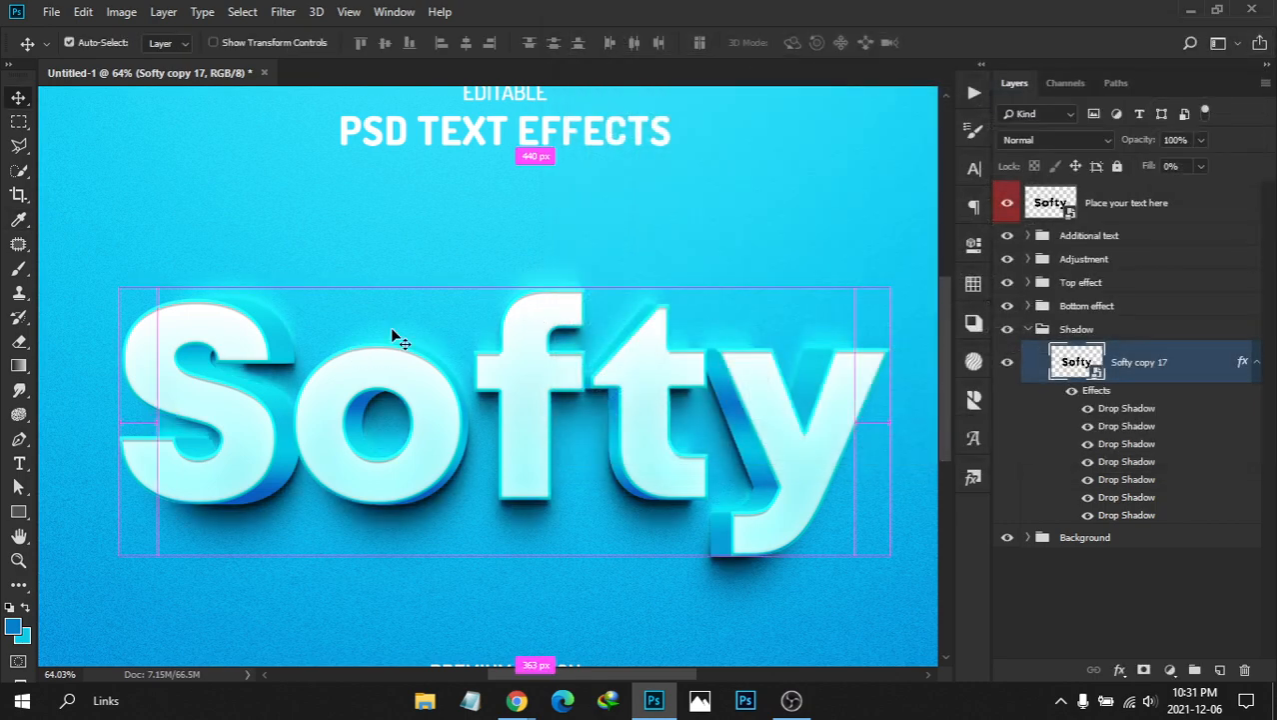
left_click_drag(418, 315, 383, 314)
mouse_move(356, 314)
left_mouse_down()
mouse_move(341, 313)
mouse_move(355, 315)
left_mouse_up()
left_click_drag(464, 327, 482, 341)
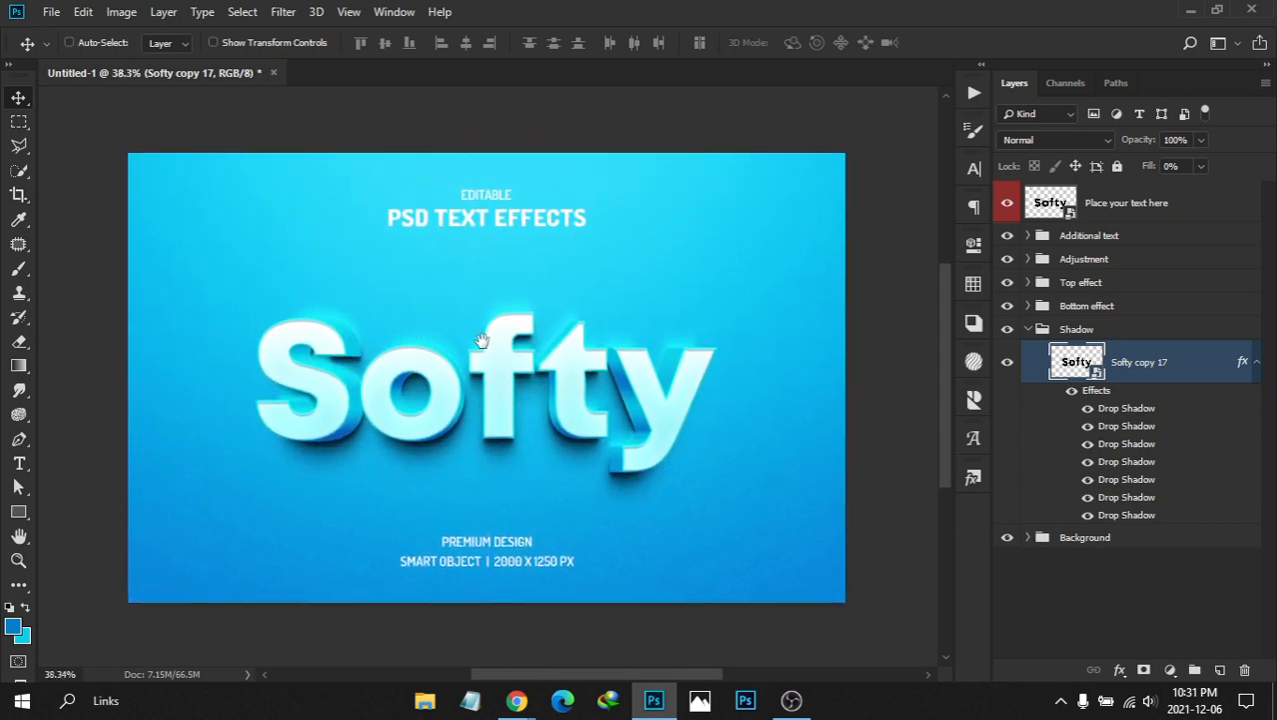
left_click(348, 330, "ctrl")
left_click_drag(405, 344, 363, 344)
left_click_drag(513, 353, 502, 349)
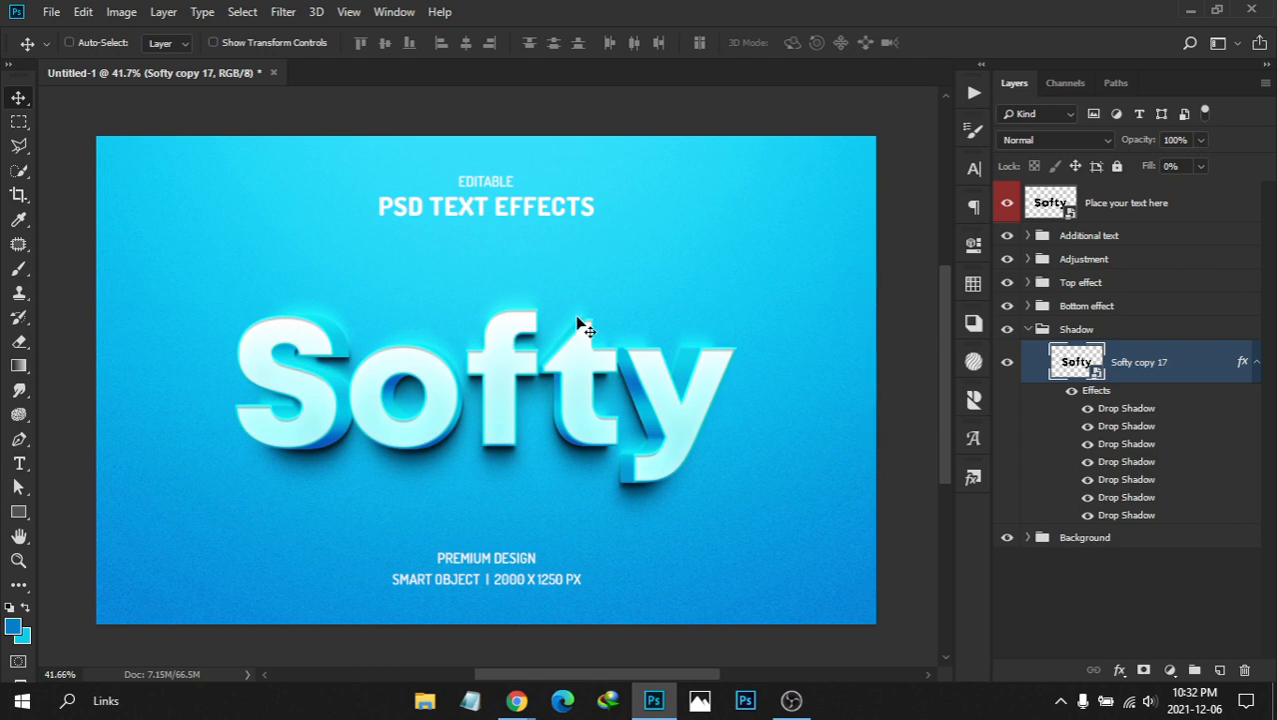
Collapse the effects list of "Softy copy 17" and the Shadow group, and select the "Place your text here" layer
left_click(1256, 362)
left_click(1029, 330)
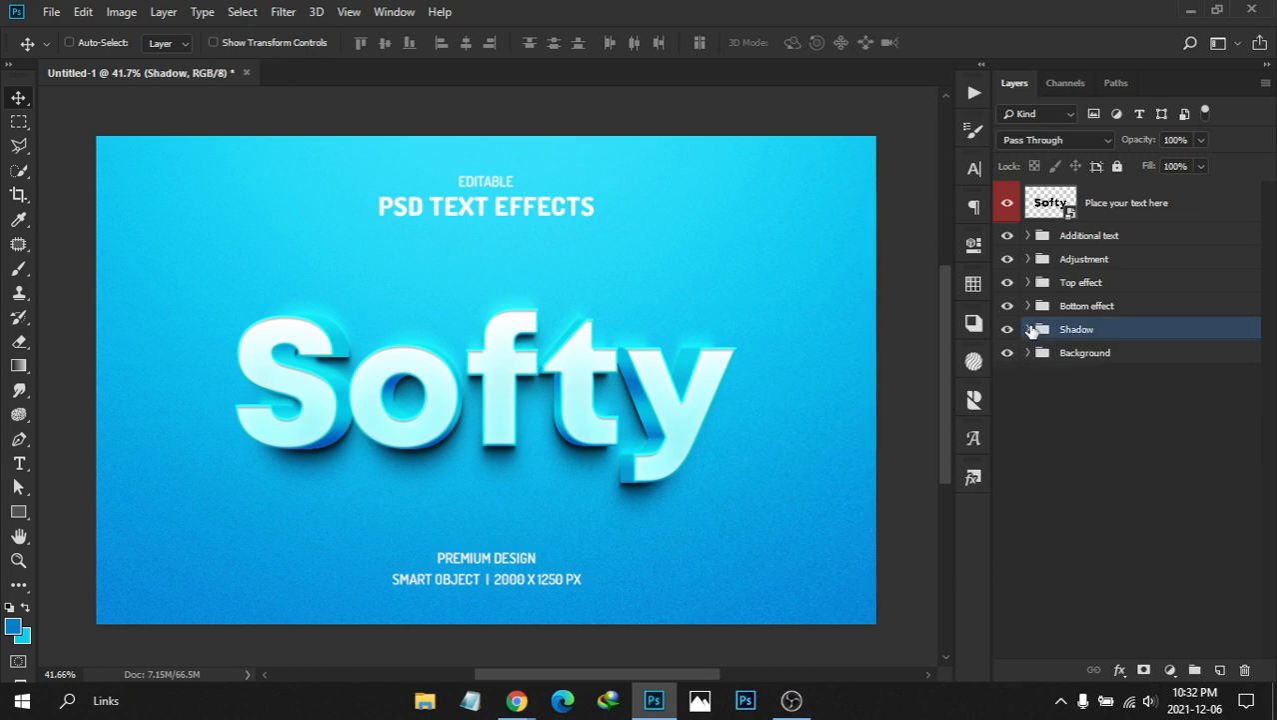
left_click(1178, 212)
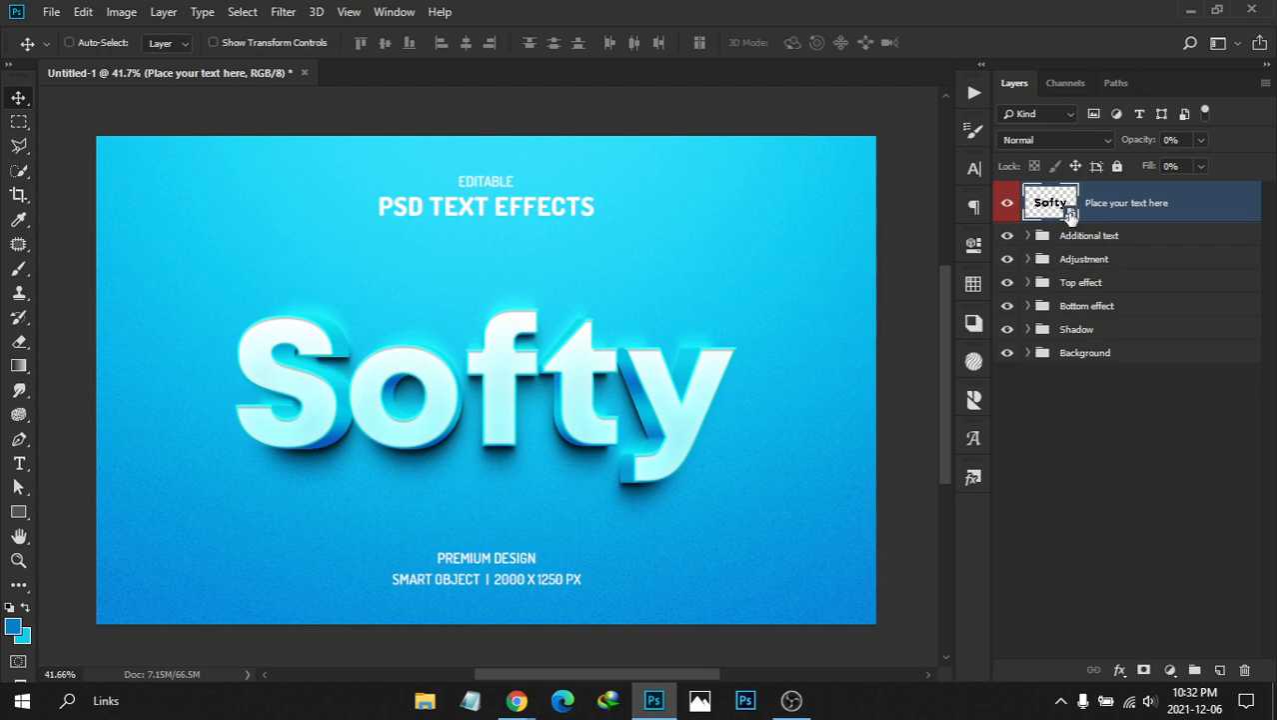
Switch to the Google Meet call in Chrome to read the in-call messages, and return to Photoshop
mouse_move(516, 699)
left_click(493, 675)
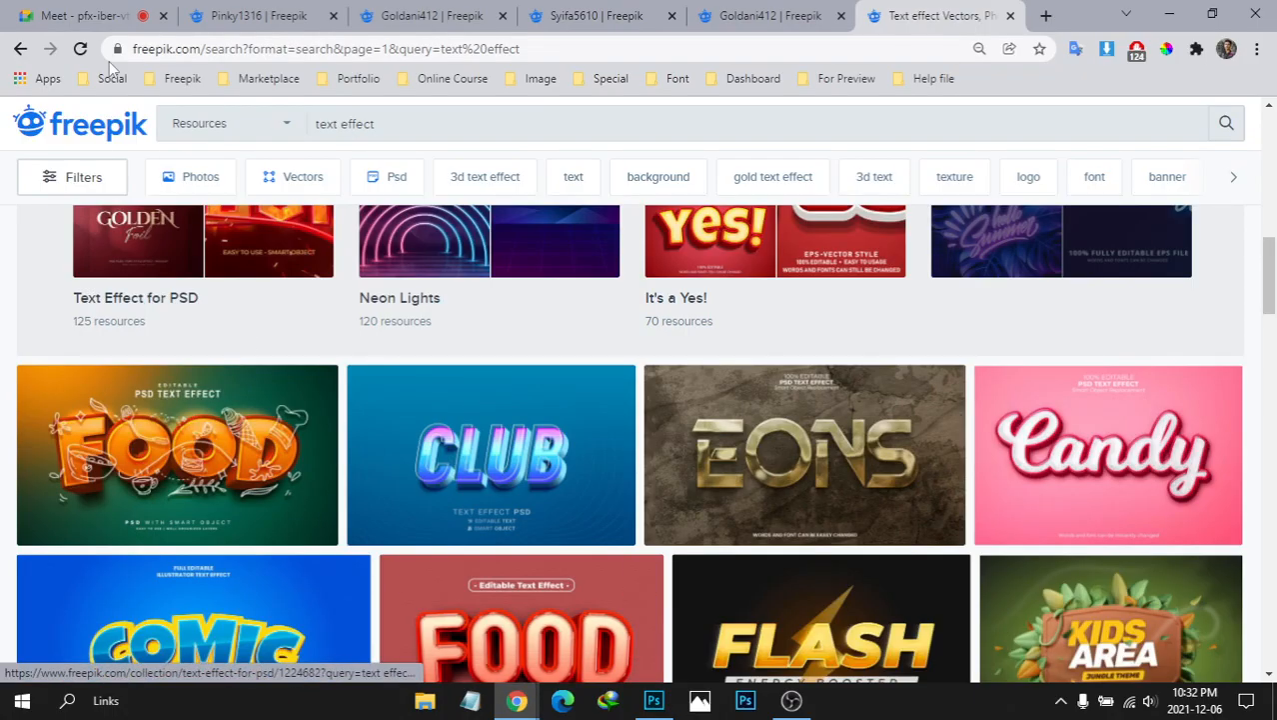
left_click(80, 15)
left_click(1193, 647)
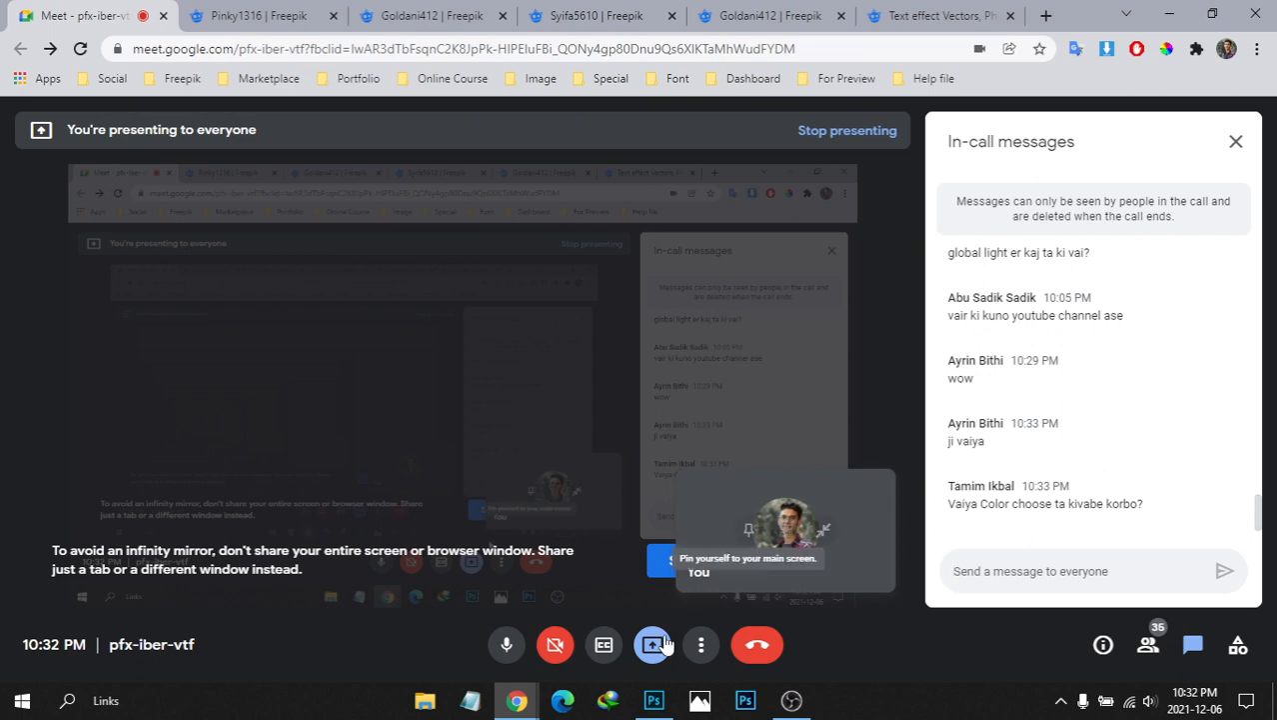
left_click(656, 701)
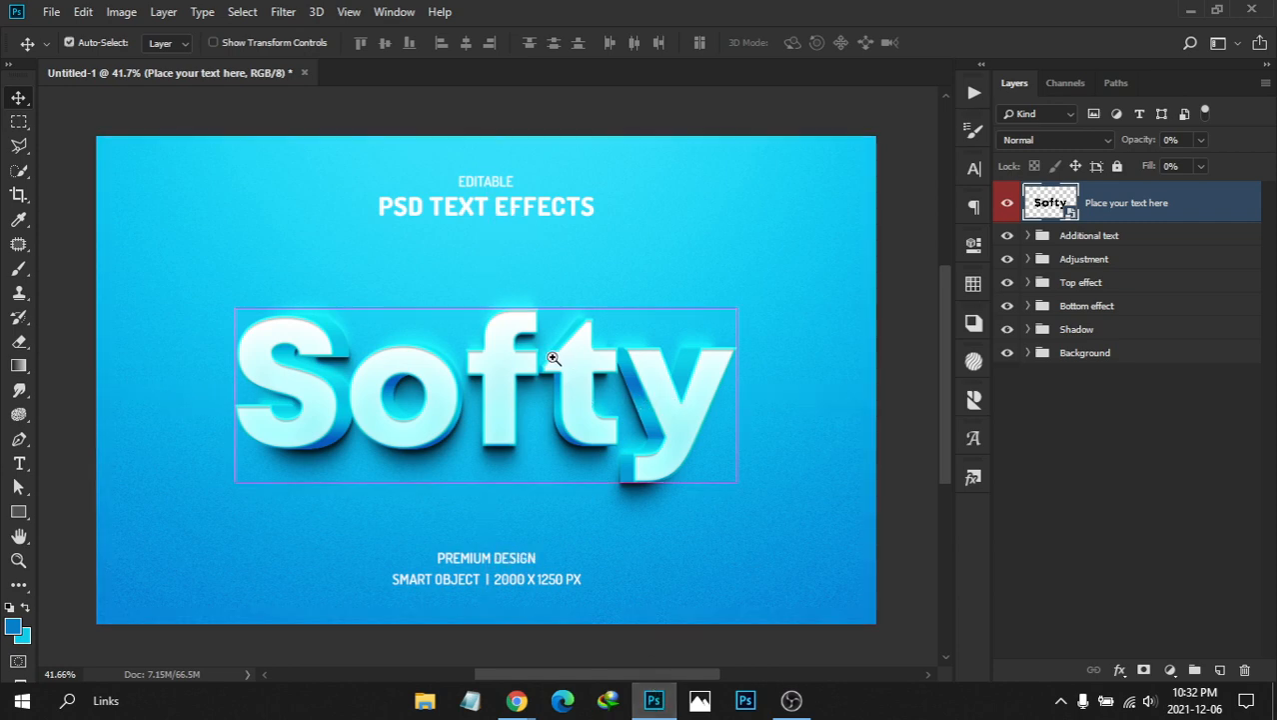
Try yellow e2e50e, green 0ee527 and dark greens 09330e and 0a4711 on the "Background color" fill layer in the Background group, and cancel the change
left_click_drag(552, 357, 578, 377)
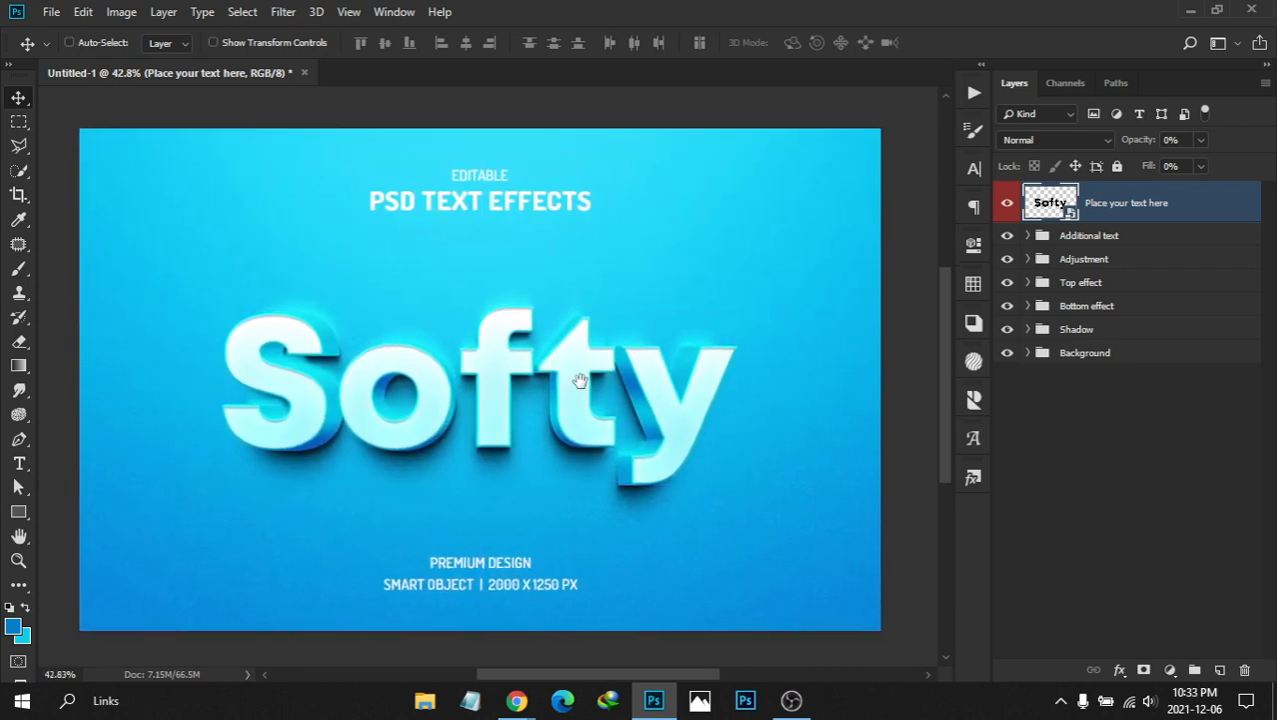
left_click(1027, 352)
left_click_drag(1269, 378, 1229, 530)
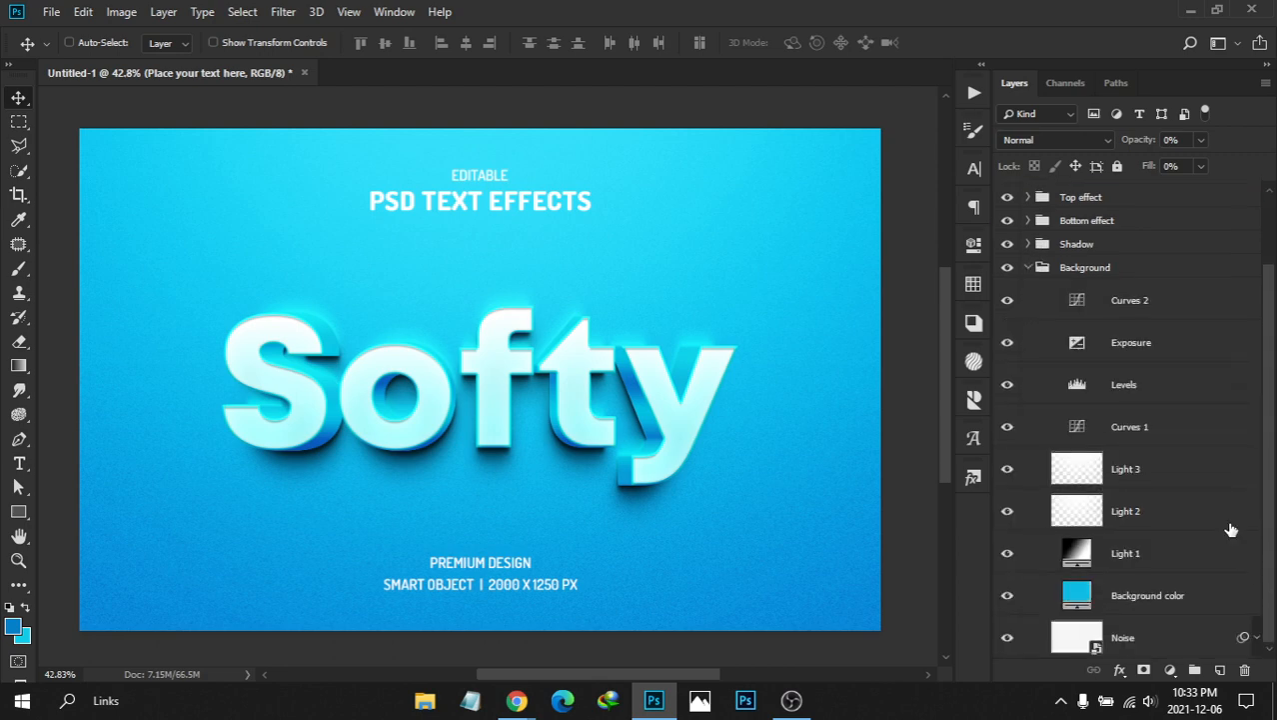
left_click(1087, 597)
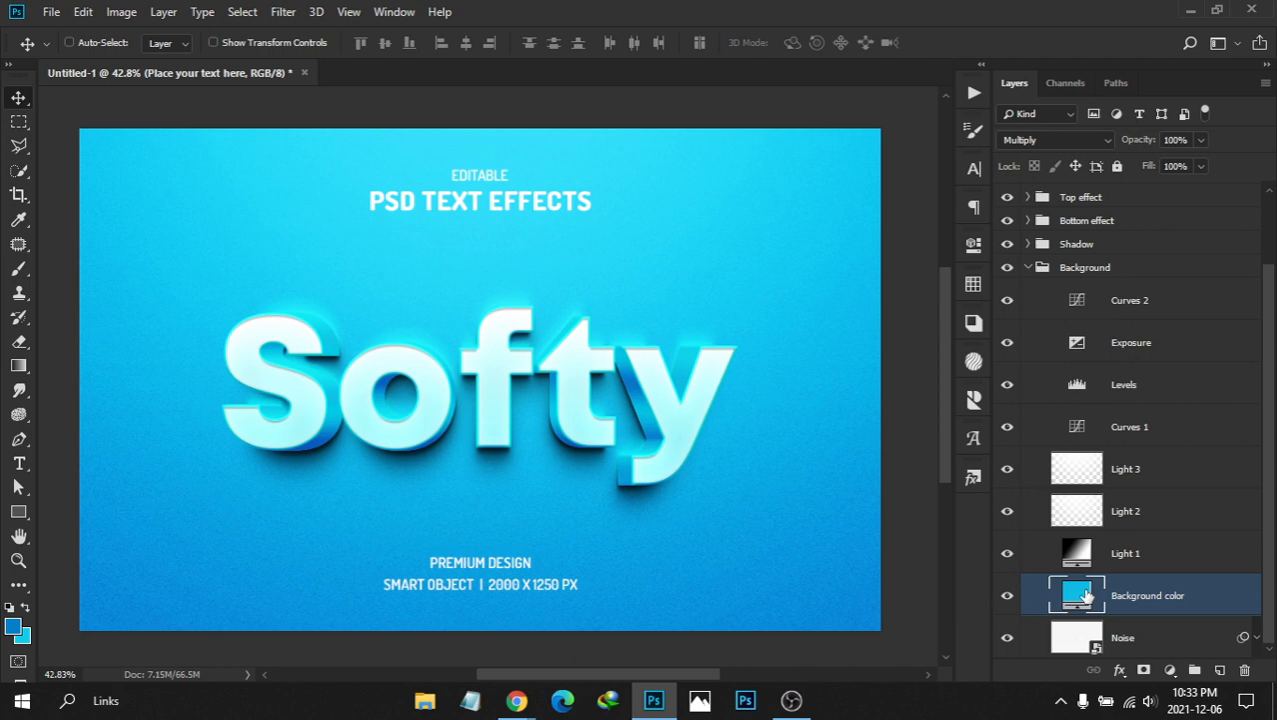
double_click(1086, 596)
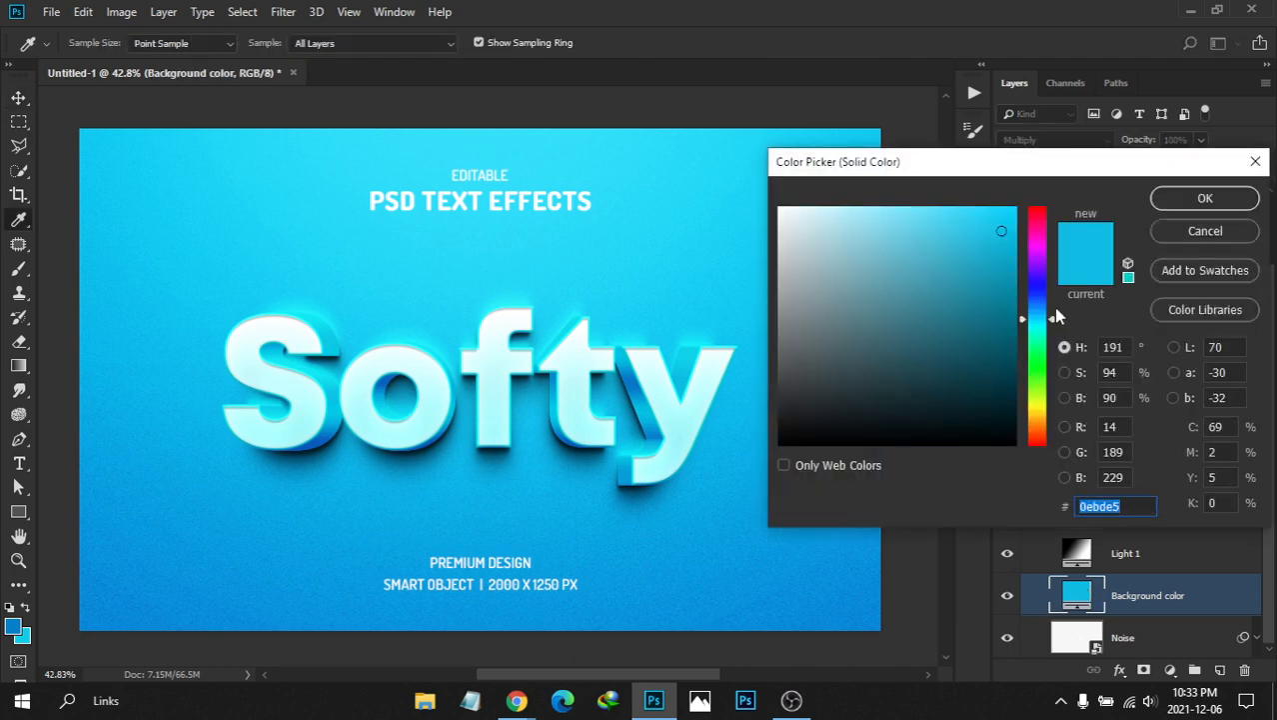
left_click(1039, 406)
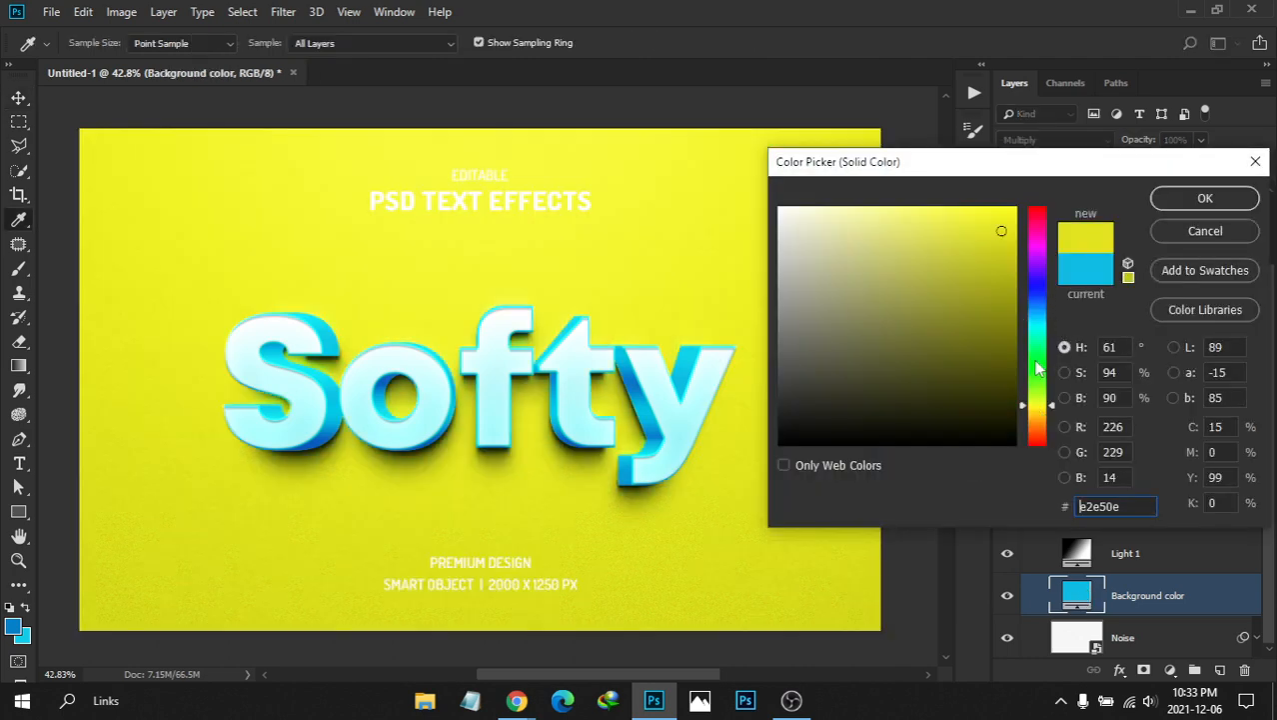
left_click(1036, 363)
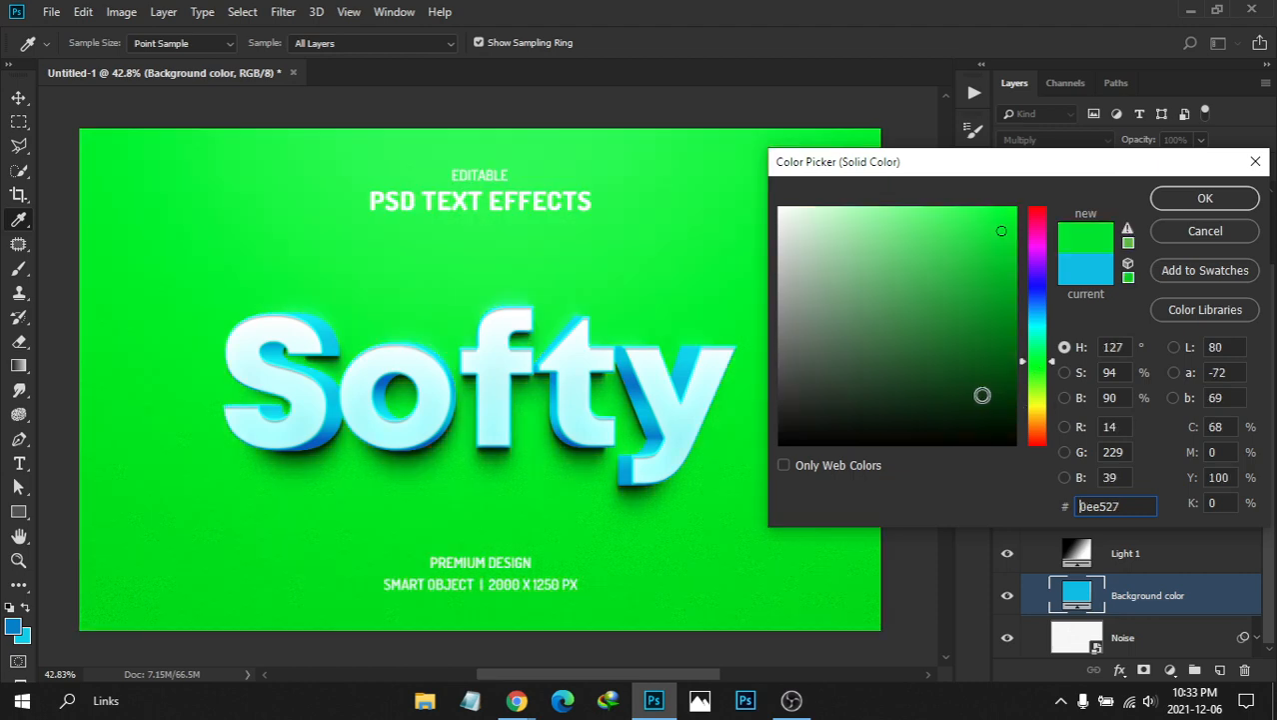
left_click(973, 398)
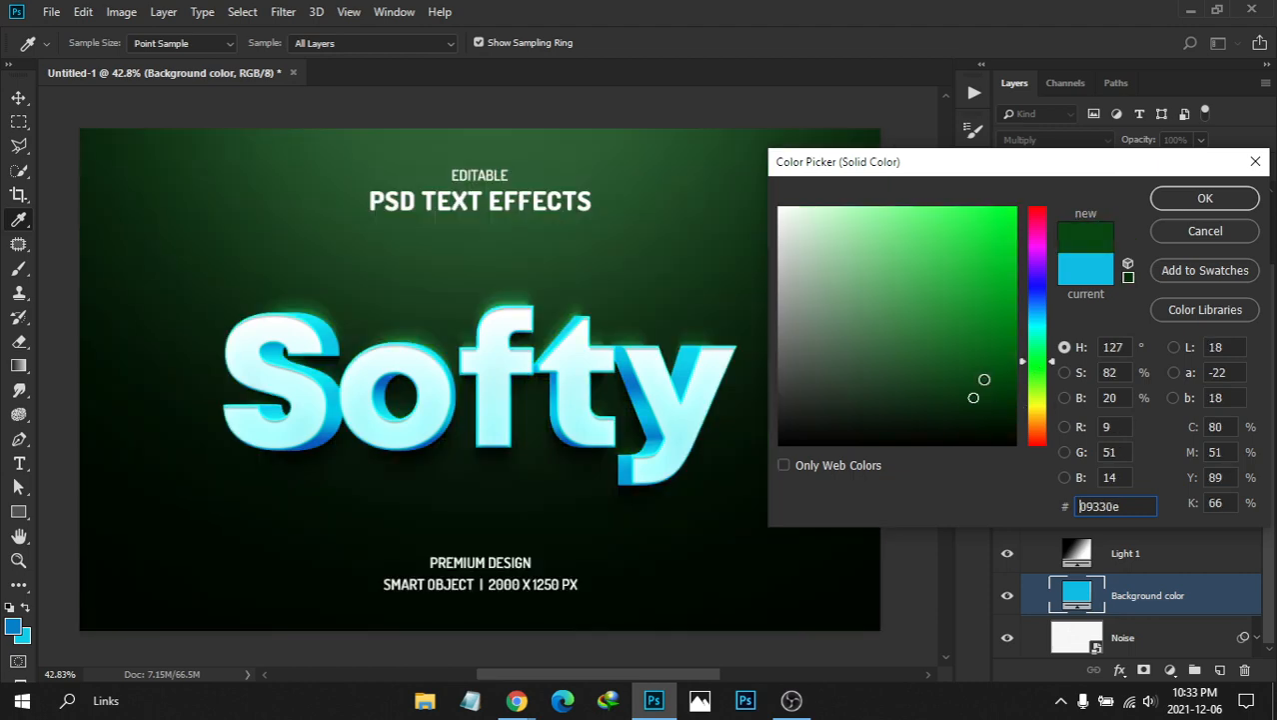
left_click(984, 380)
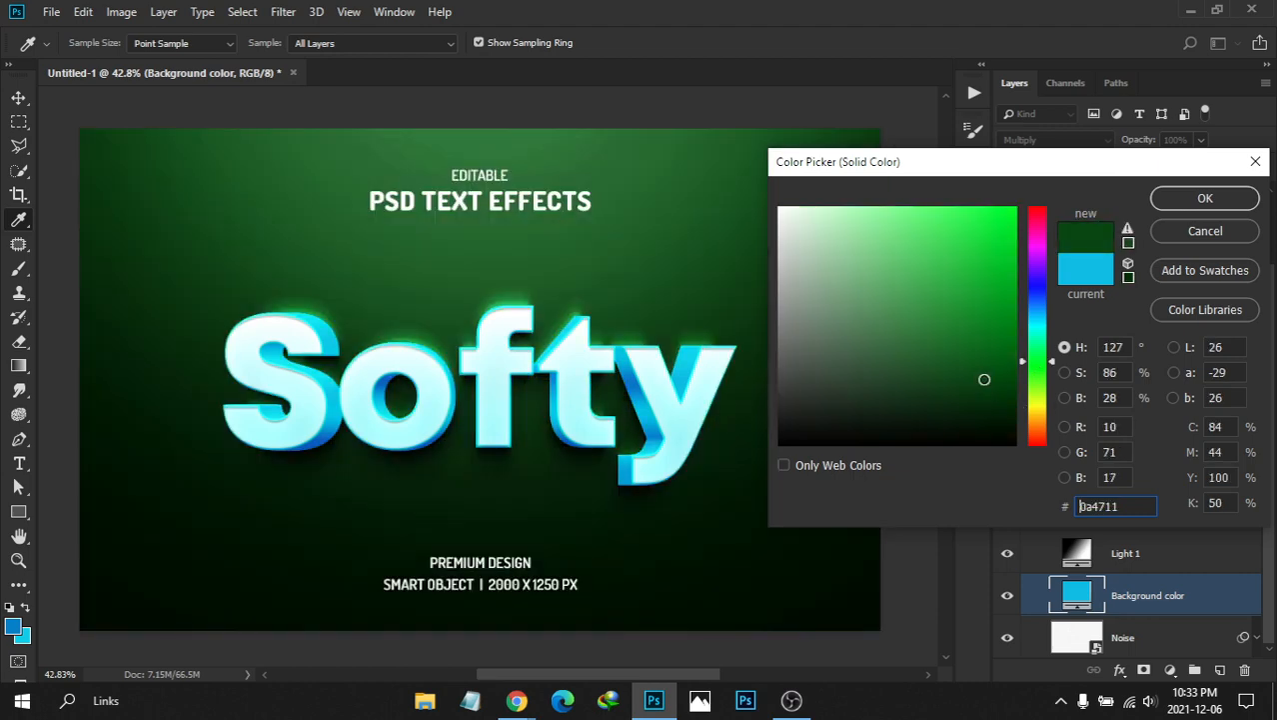
left_click(1205, 231)
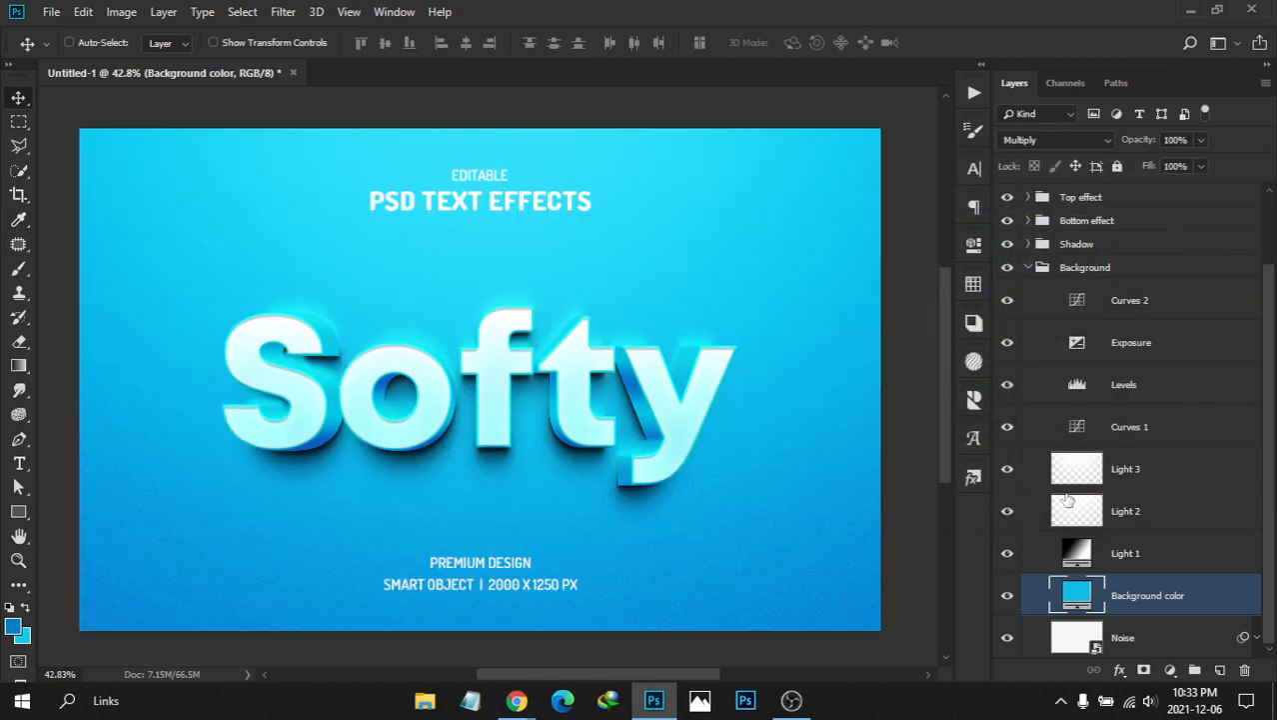
Collapse the Background group and select the "Place your text here" layer
left_click(1029, 267)
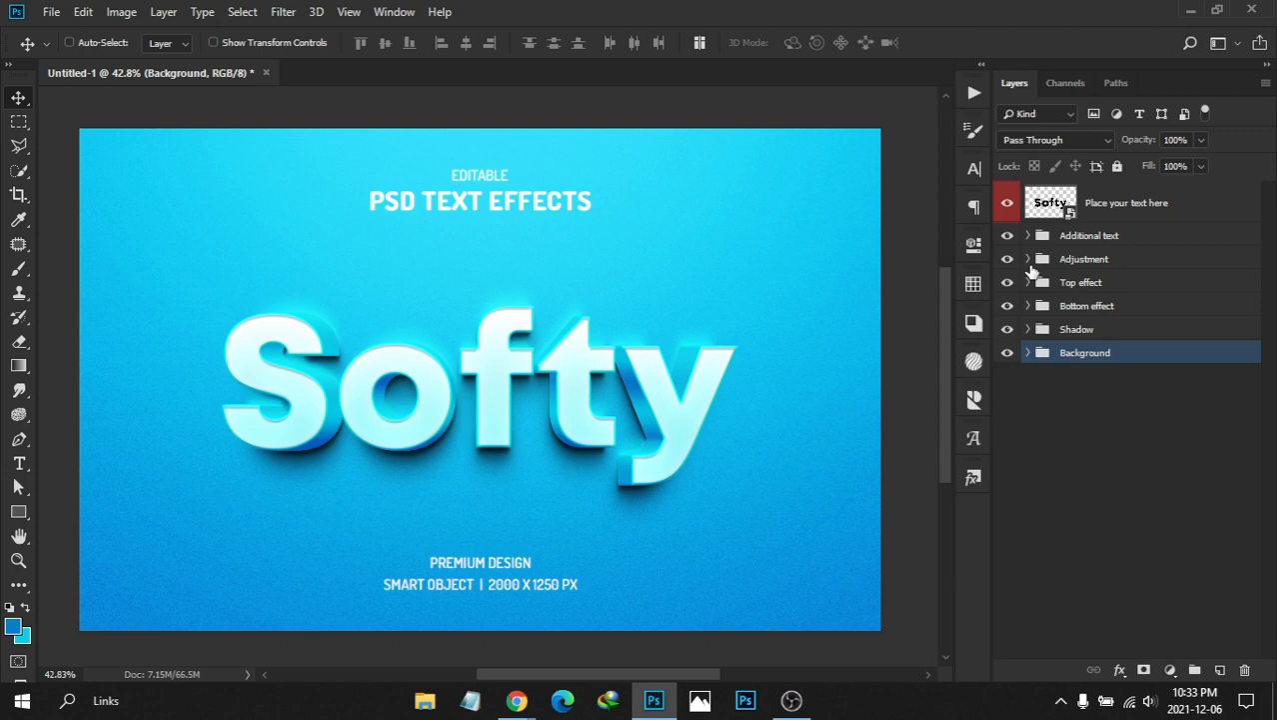
left_click(1111, 240)
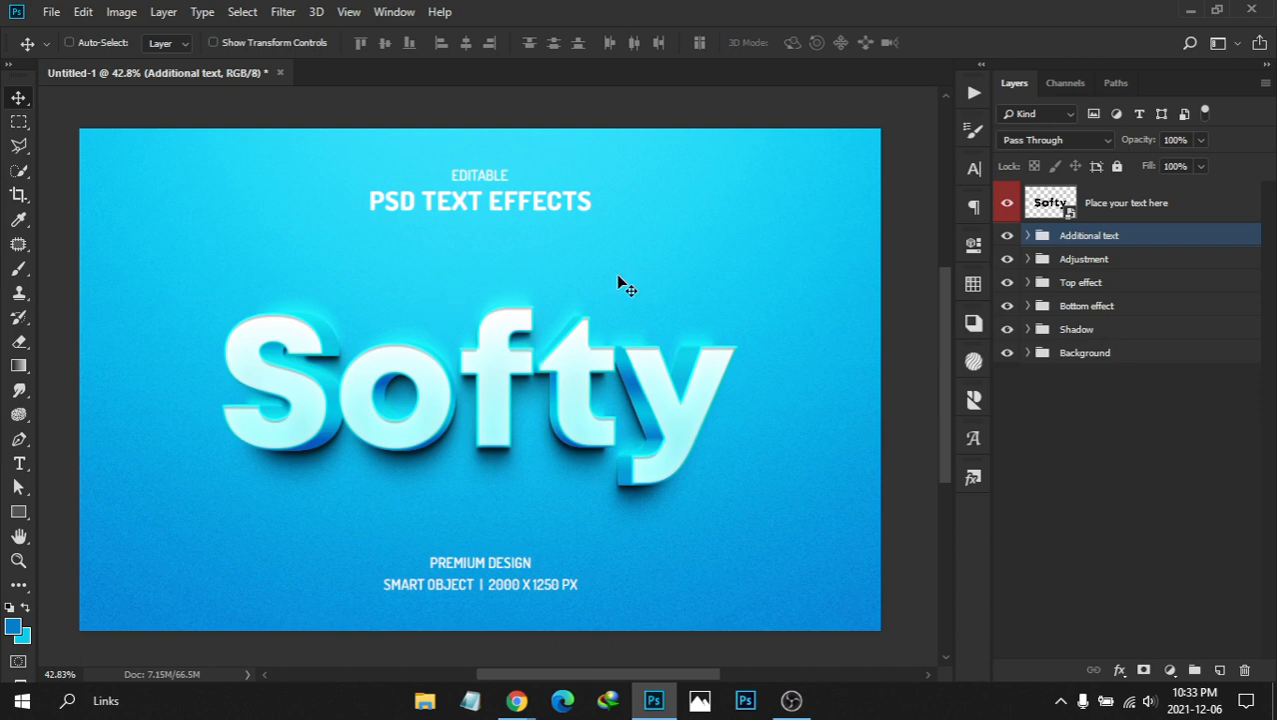
left_click(1111, 208)
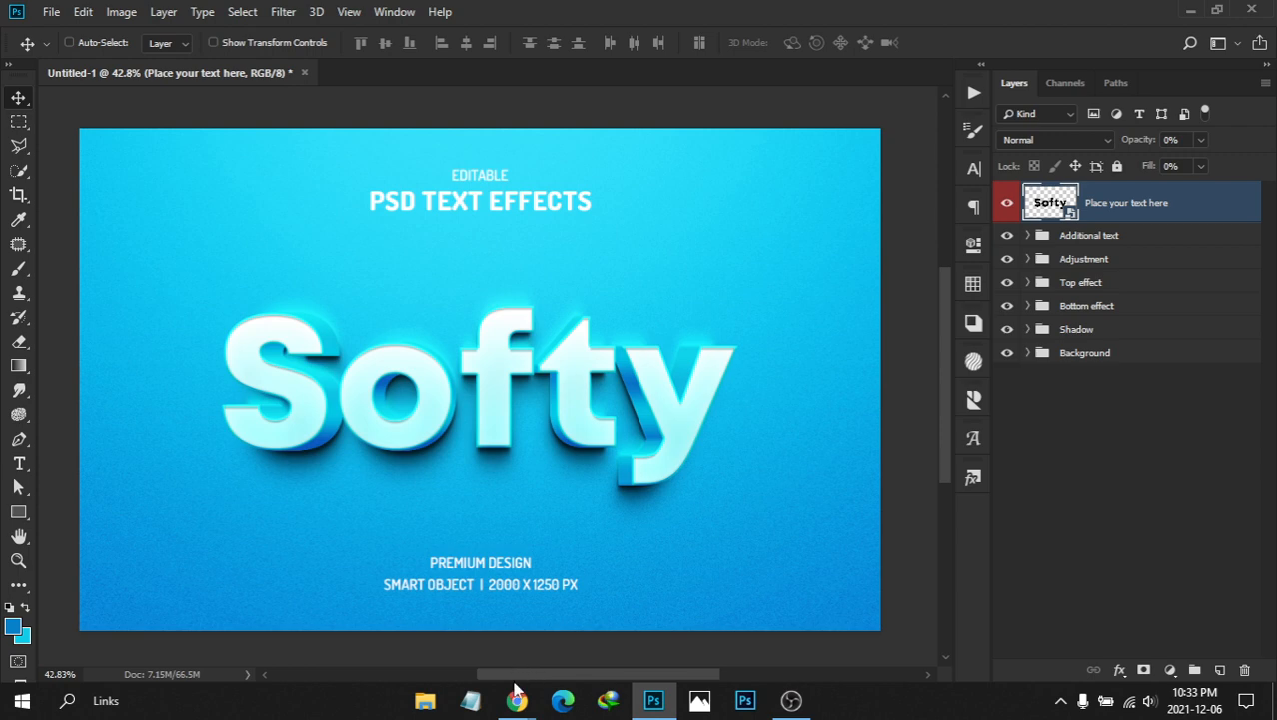
Open the background colour swatch for editing and cancel without choosing a colour
mouse_move(517, 700)
left_click_drag(950, 360, 949, 359)
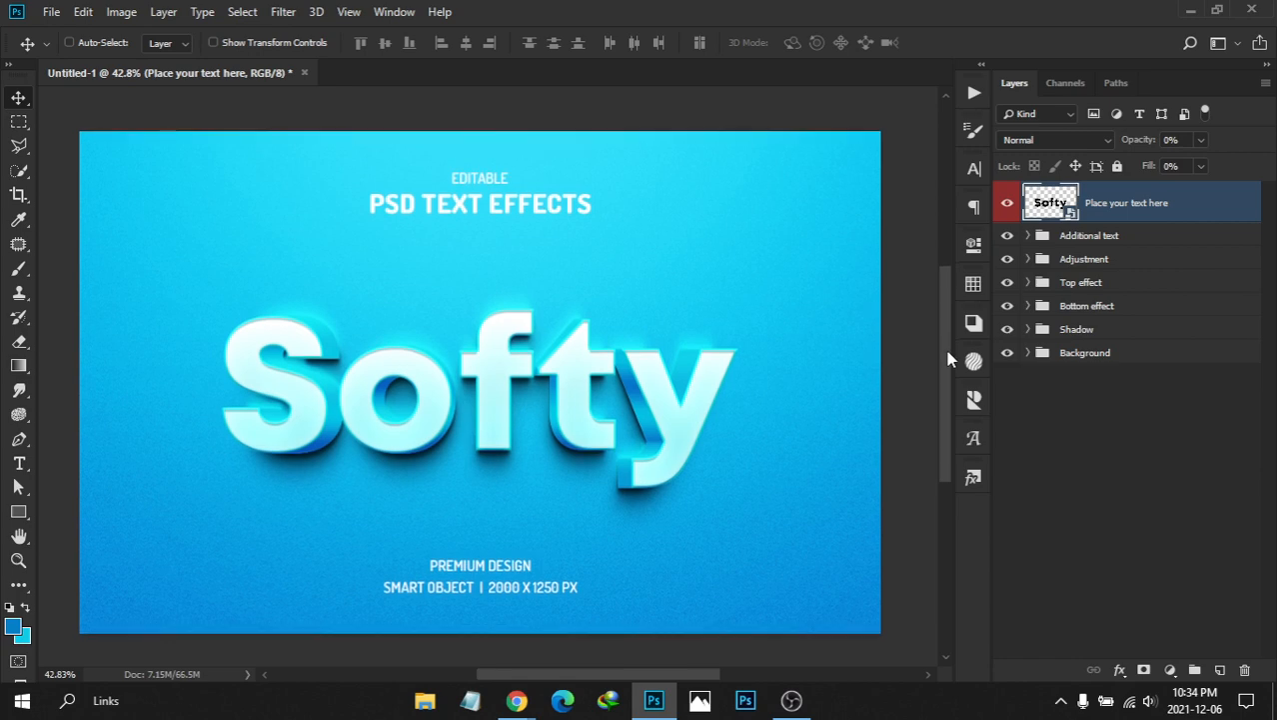
left_click_drag(631, 675, 628, 677)
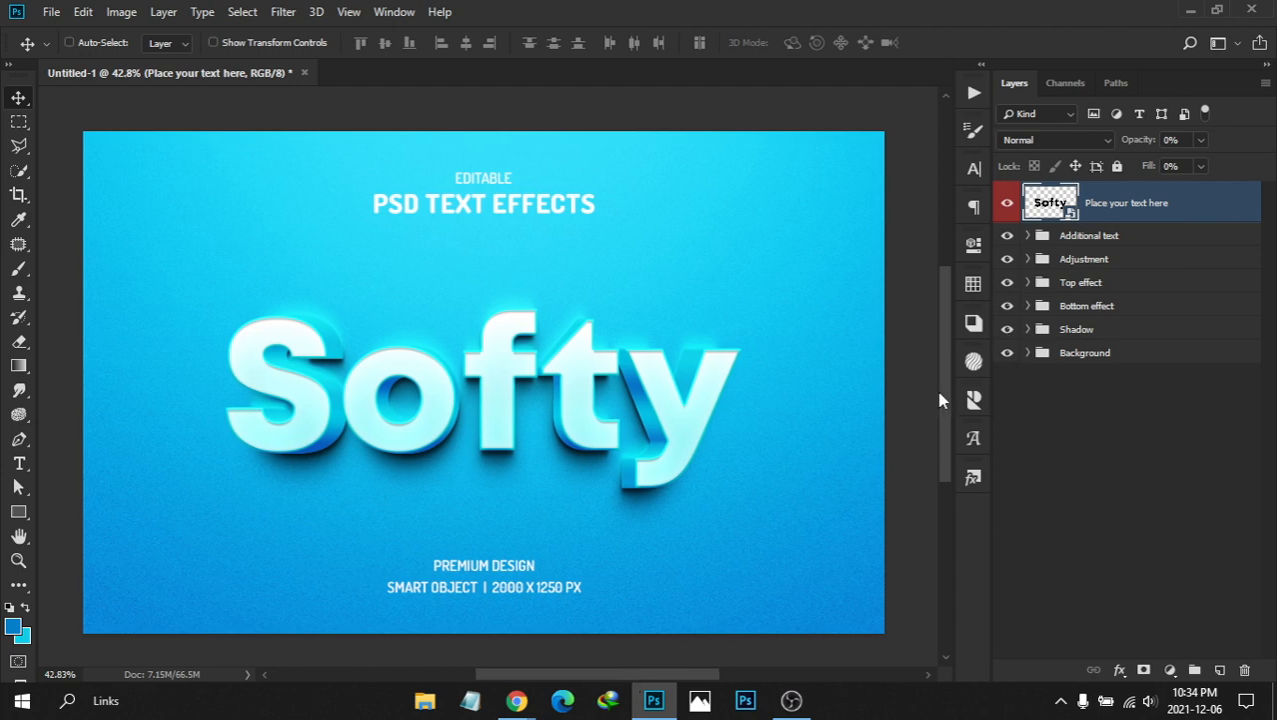
left_click(24, 639)
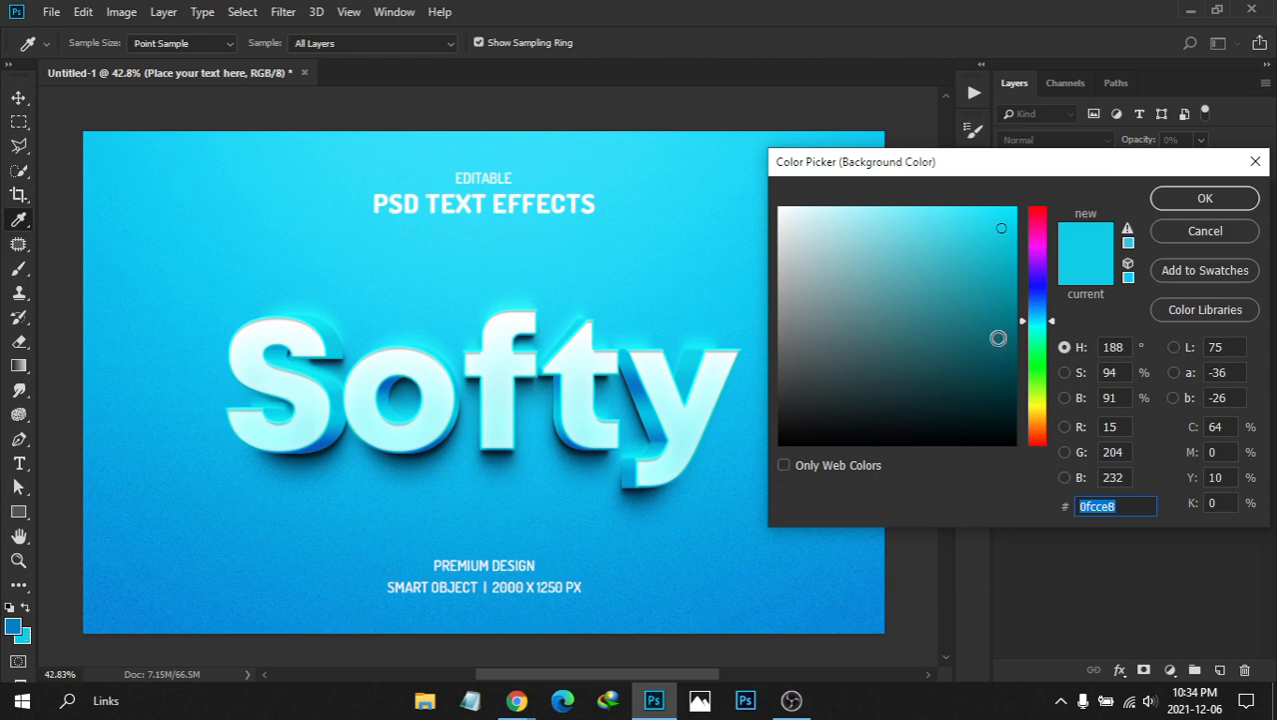
left_click(1199, 234)
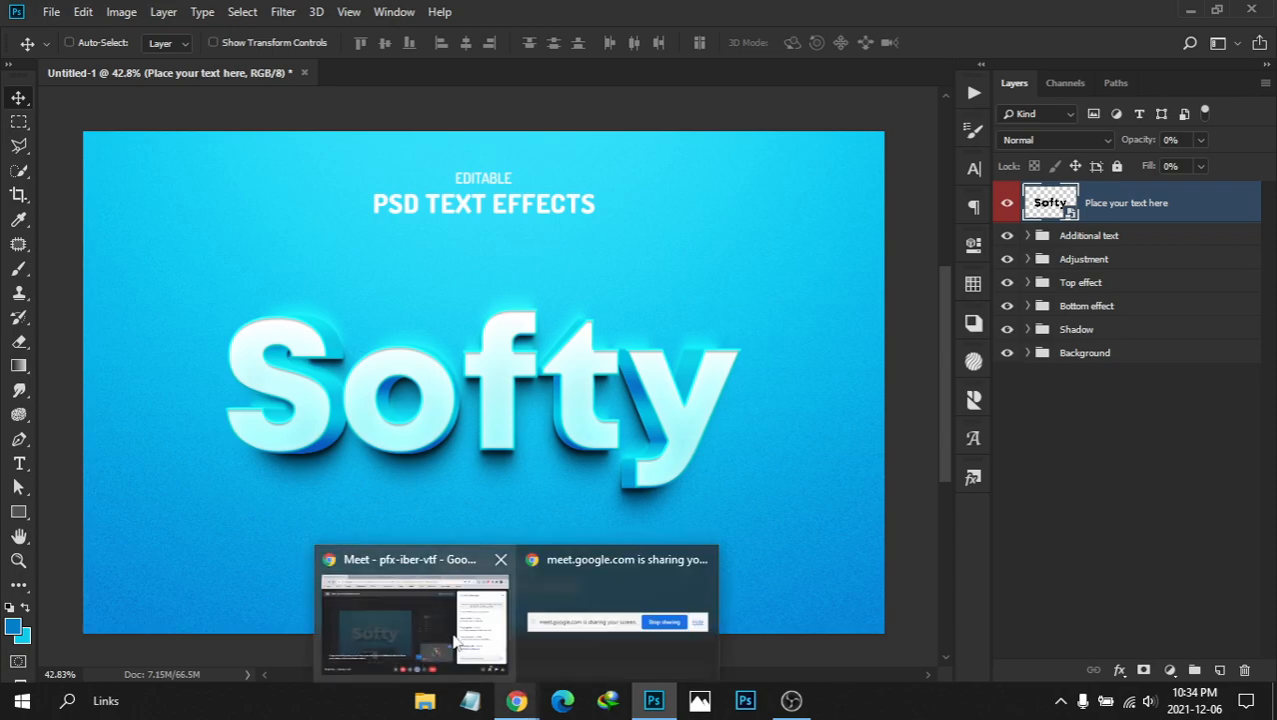
Switch to the Google Meet call in Chrome to check the in-call messages, and go back to Photoshop
left_click(451, 635)
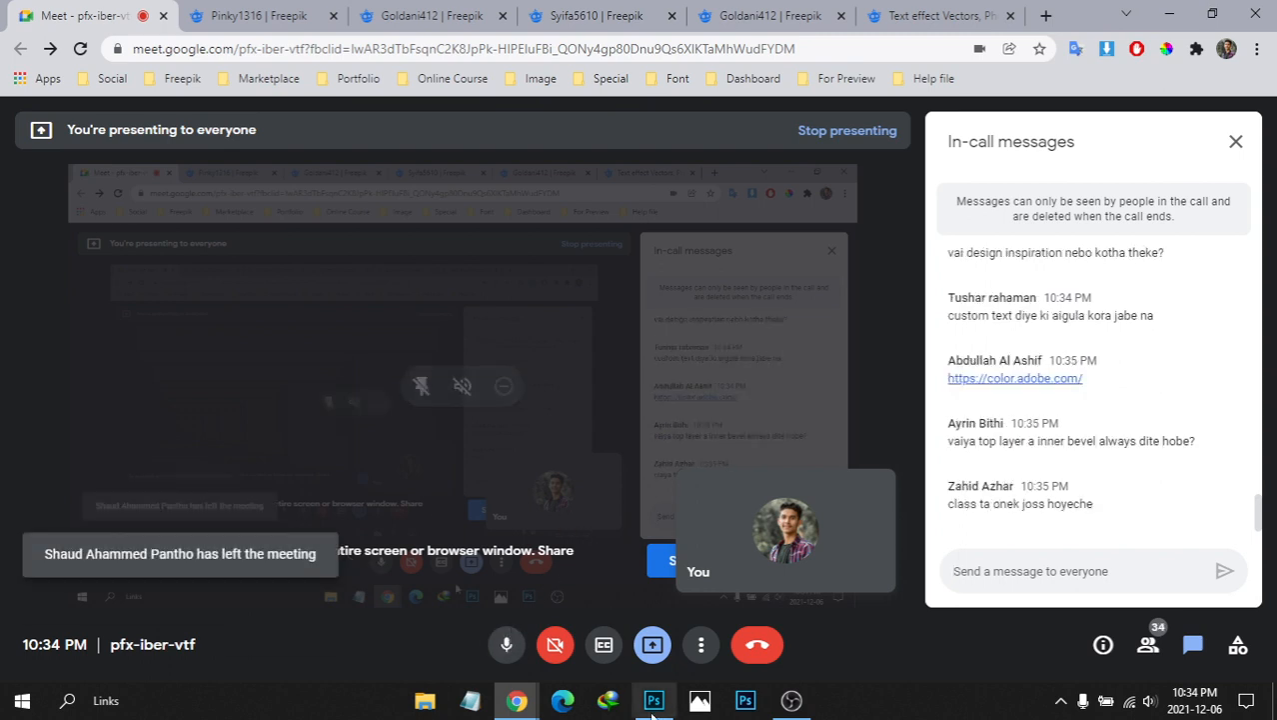
mouse_move(656, 712)
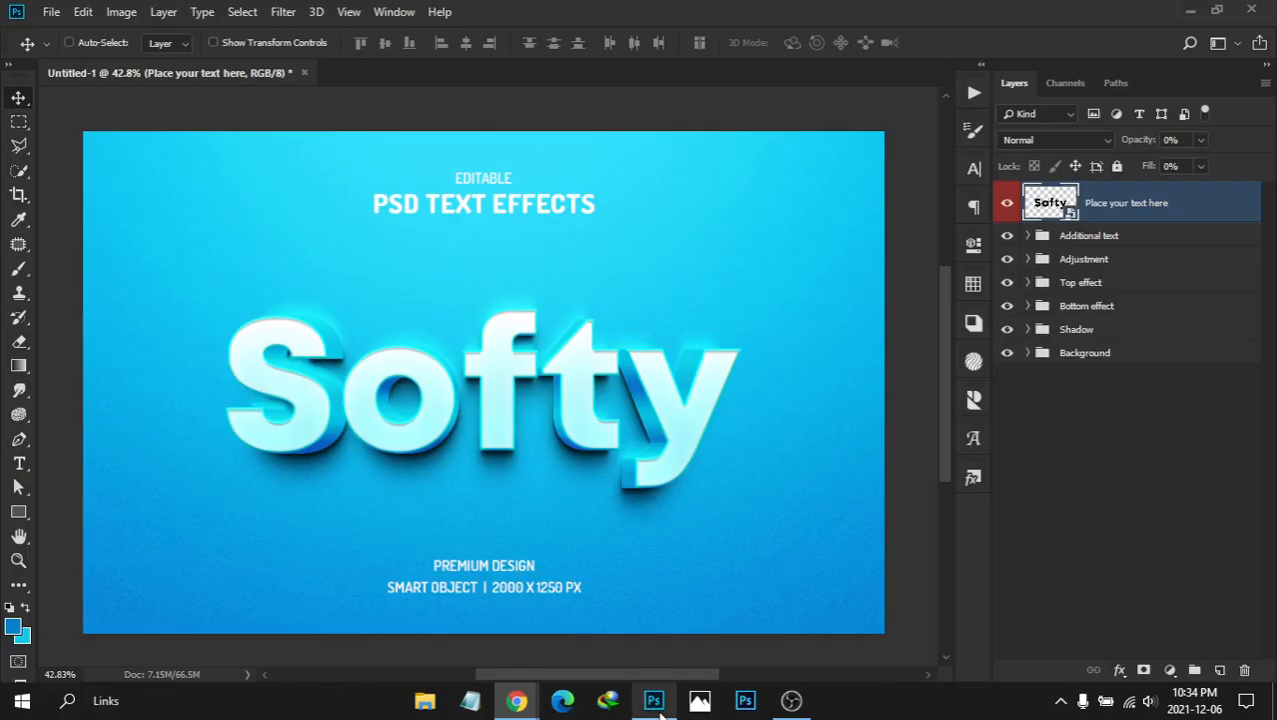
left_click(632, 629)
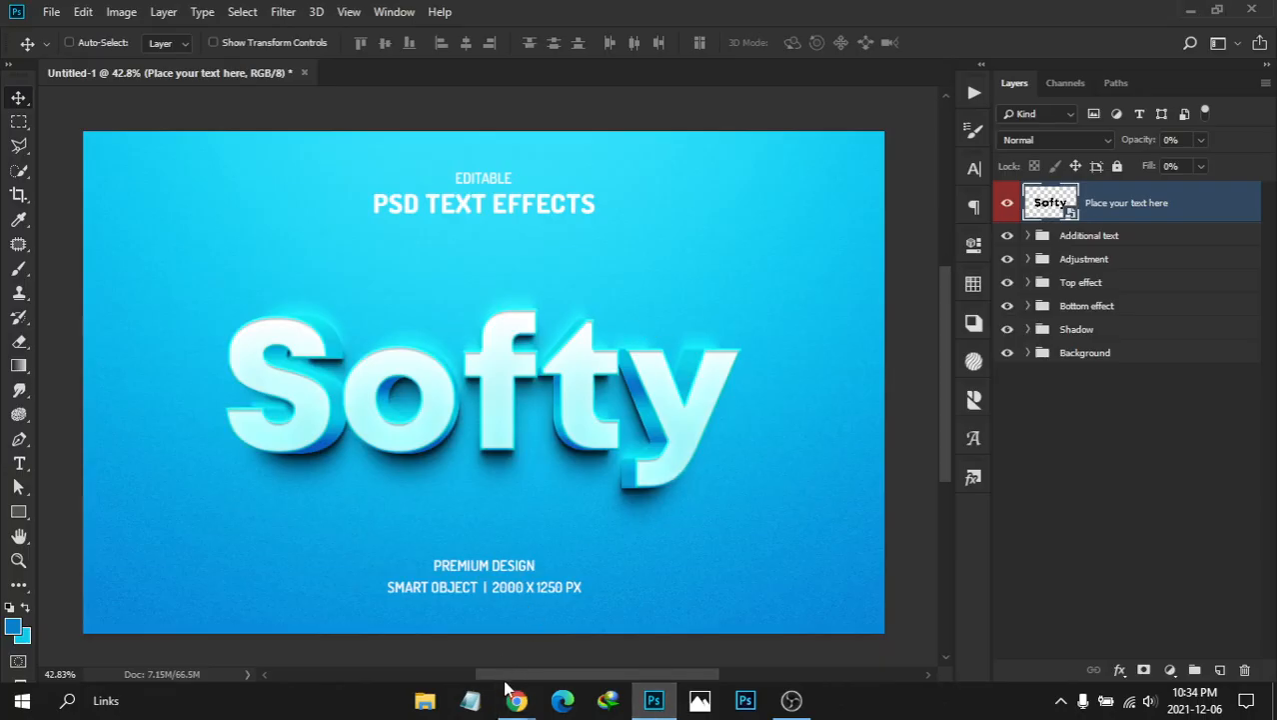
Reopen the Google Meet call in Chrome and read the earlier and newest in-call messages from the participants
mouse_move(512, 699)
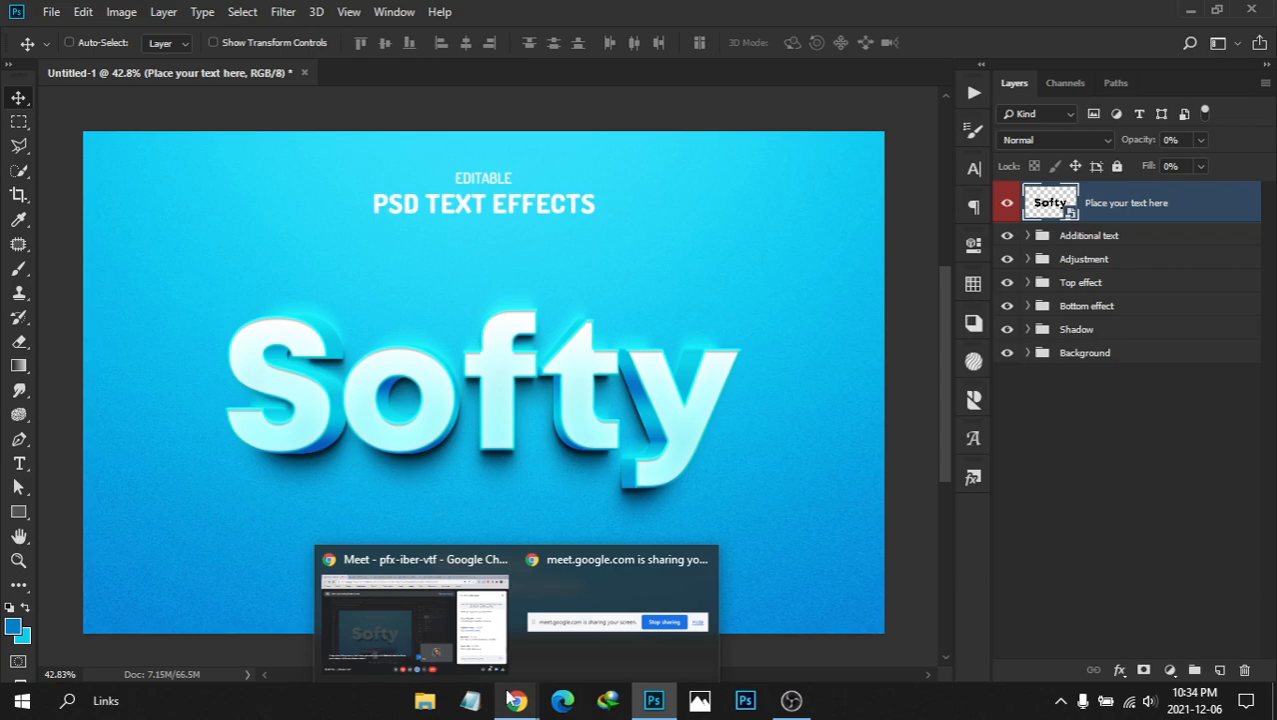
left_click(430, 621)
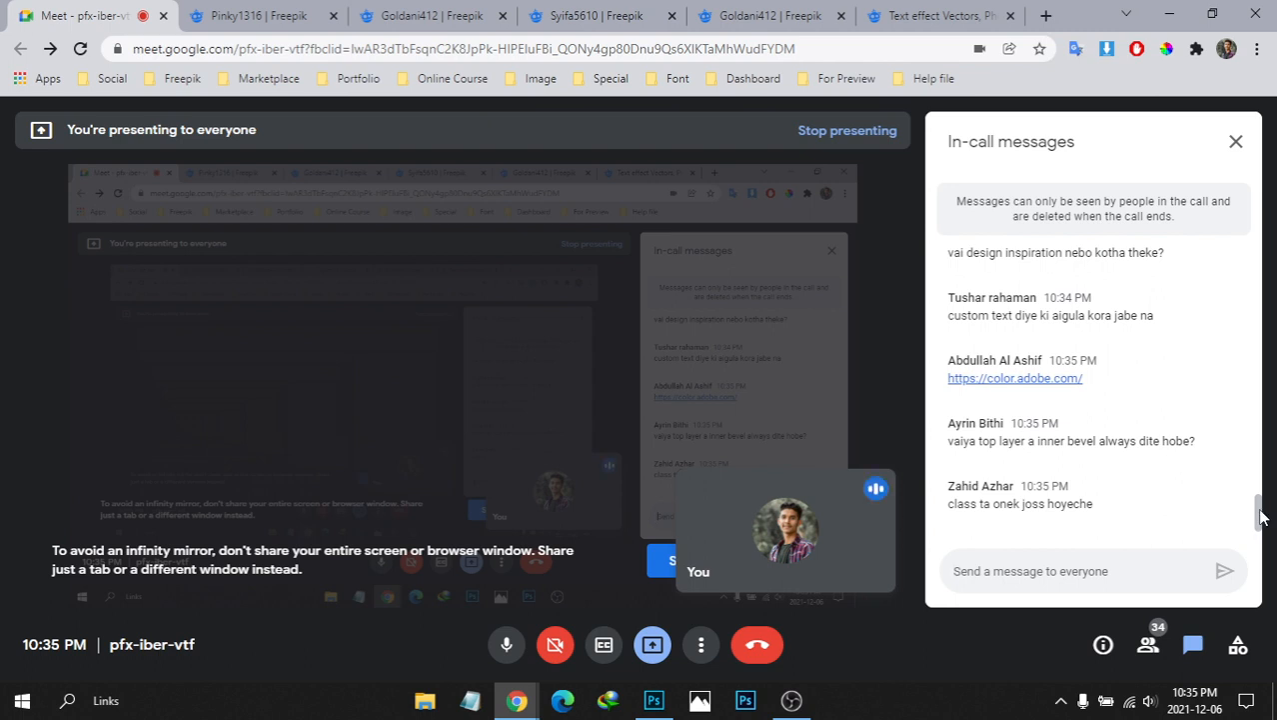
scroll(1260, 517, "up", 1)
scroll(1261, 517, "down", 1)
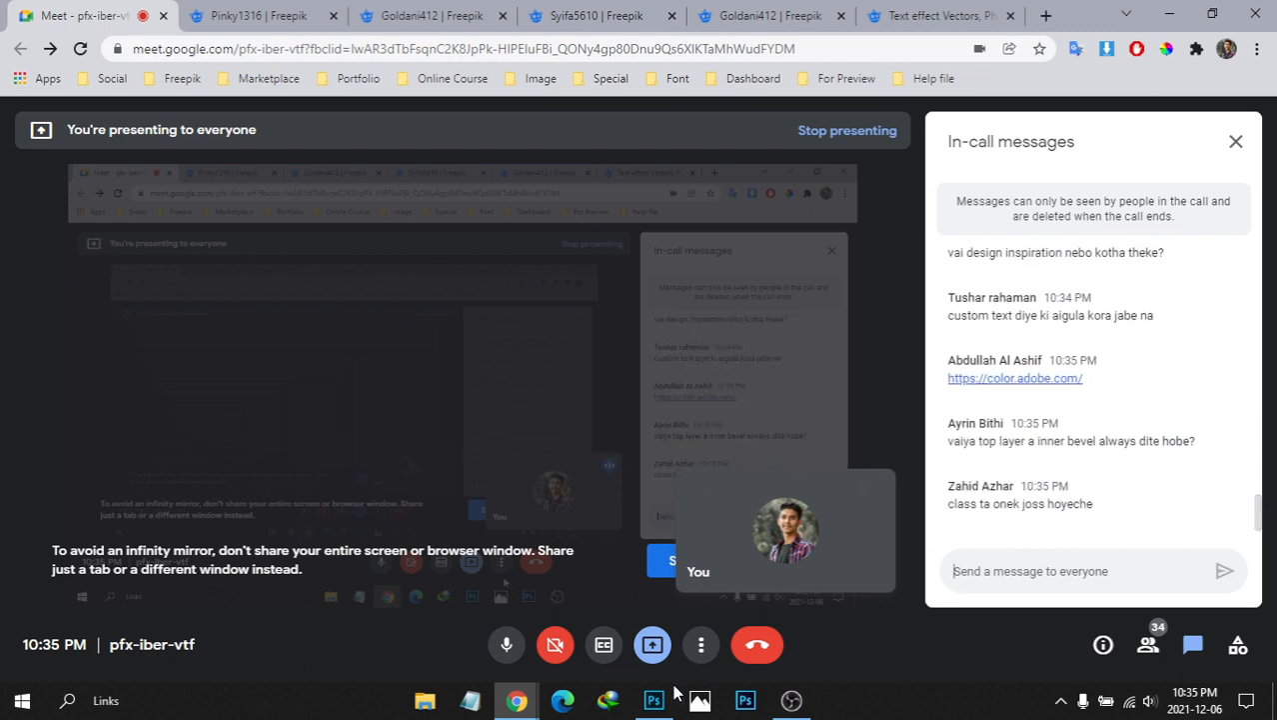
mouse_move(662, 700)
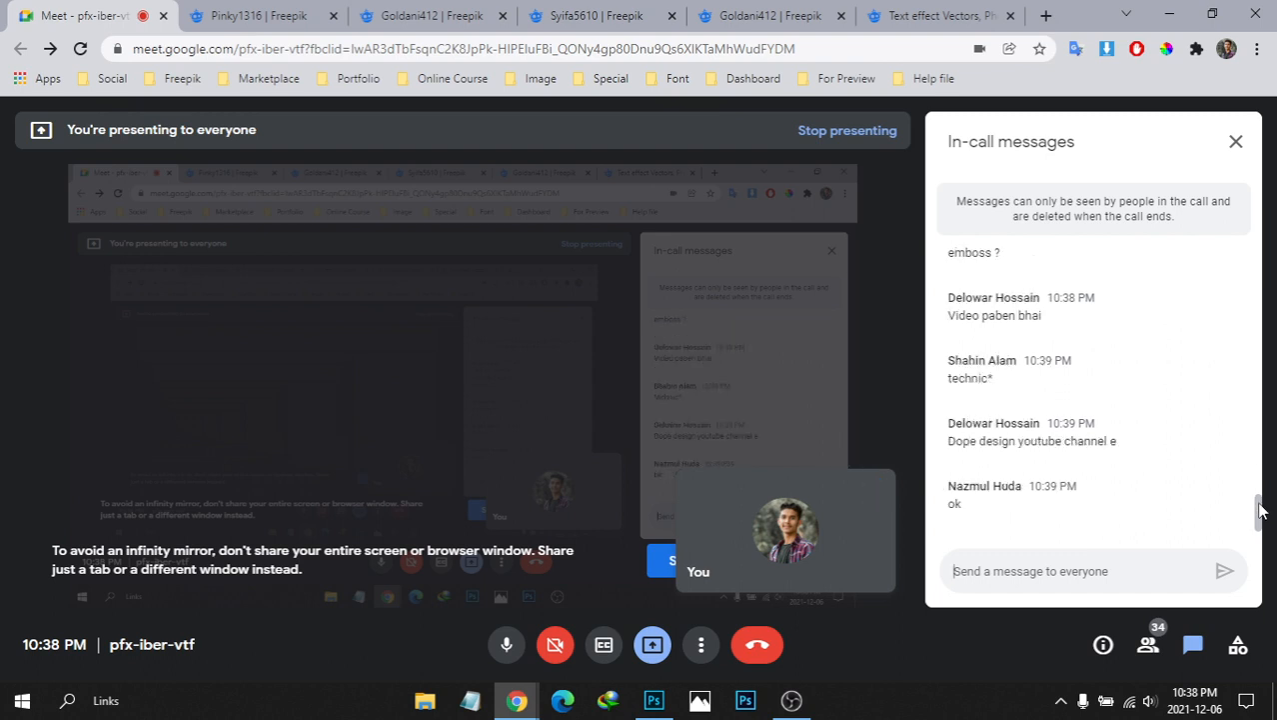
left_click_drag(1260, 510, 1260, 502)
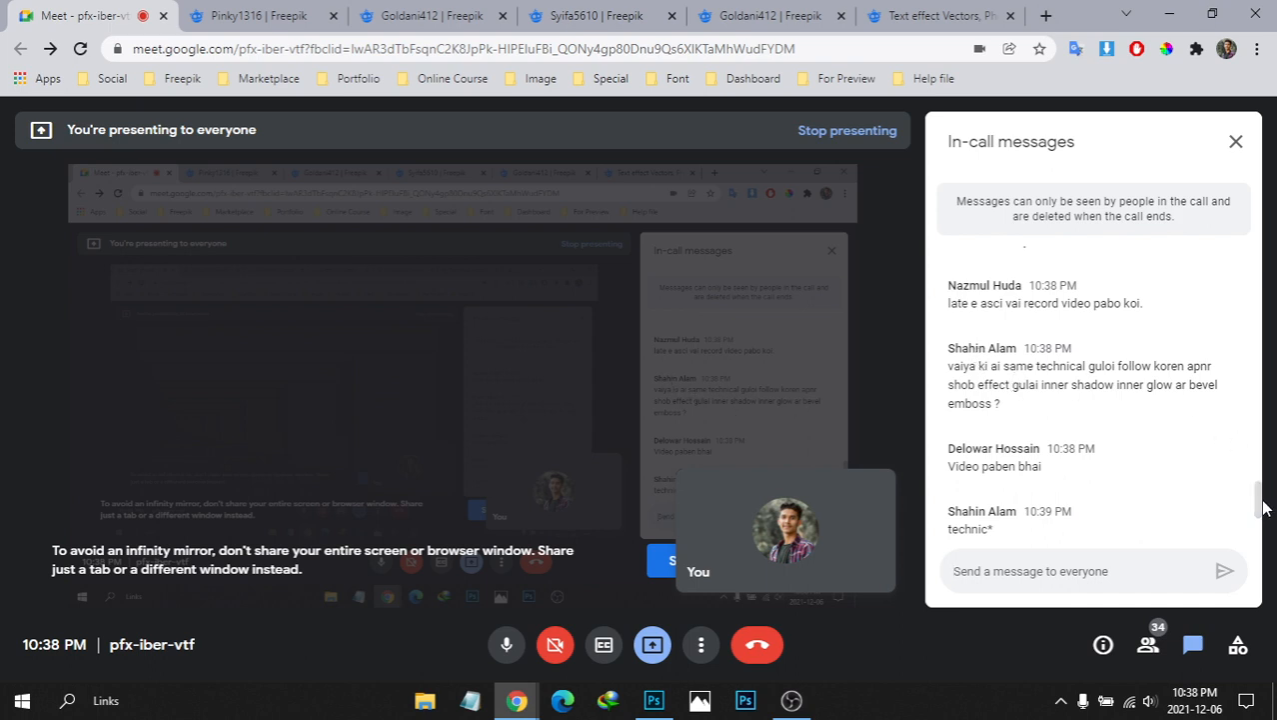
scroll(1262, 509, "down", 1)
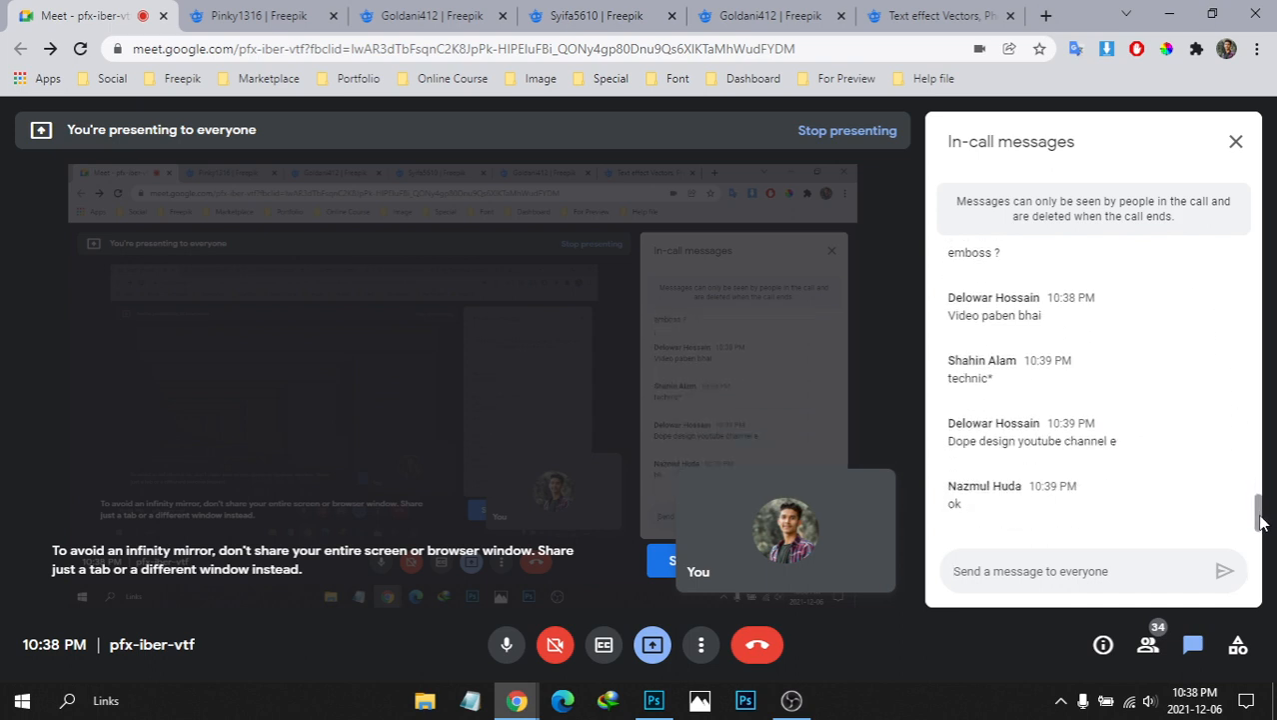
scroll(1262, 518, "up", 1)
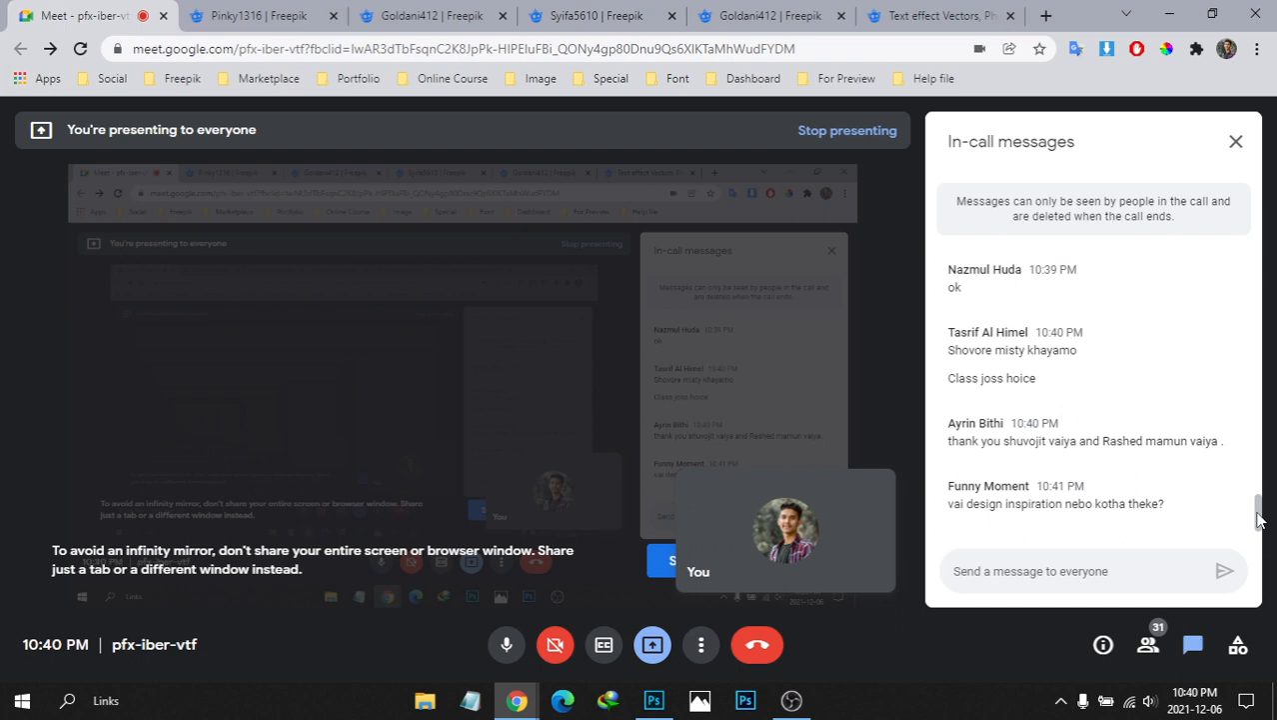
Stop presenting the screen in the Google Meet call and switch to OBS
left_click(657, 647)
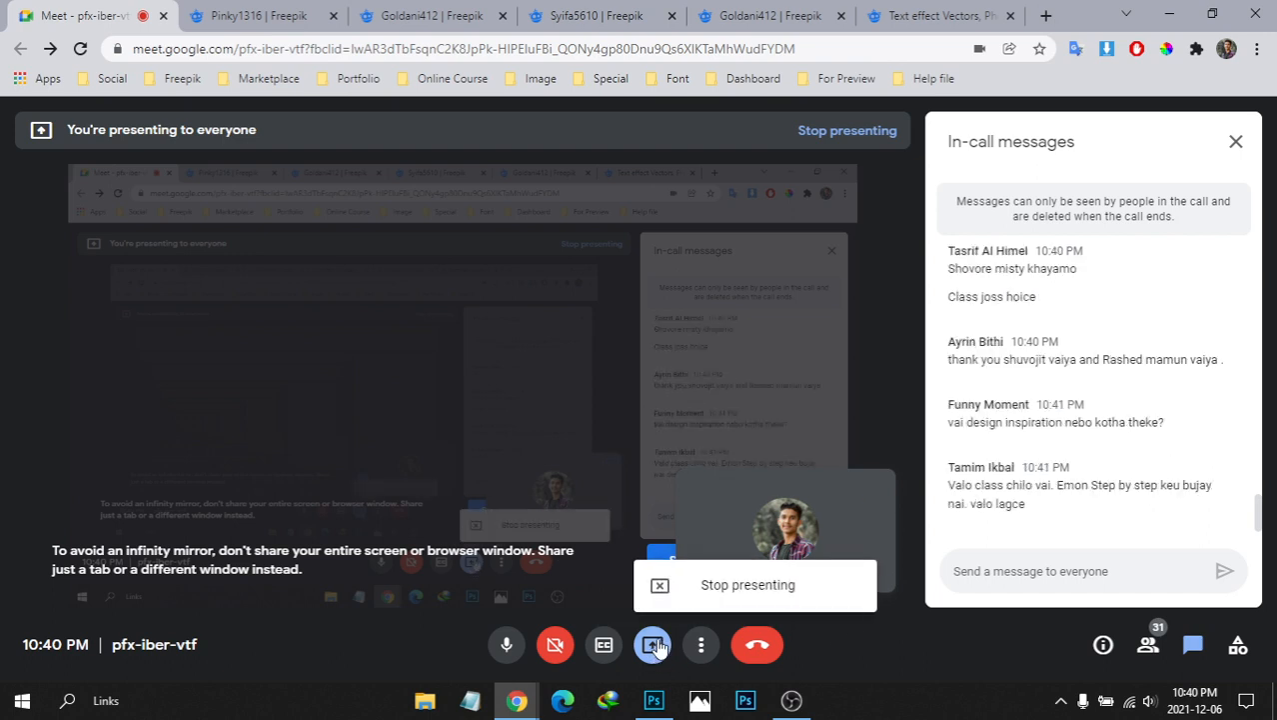
left_click(728, 594)
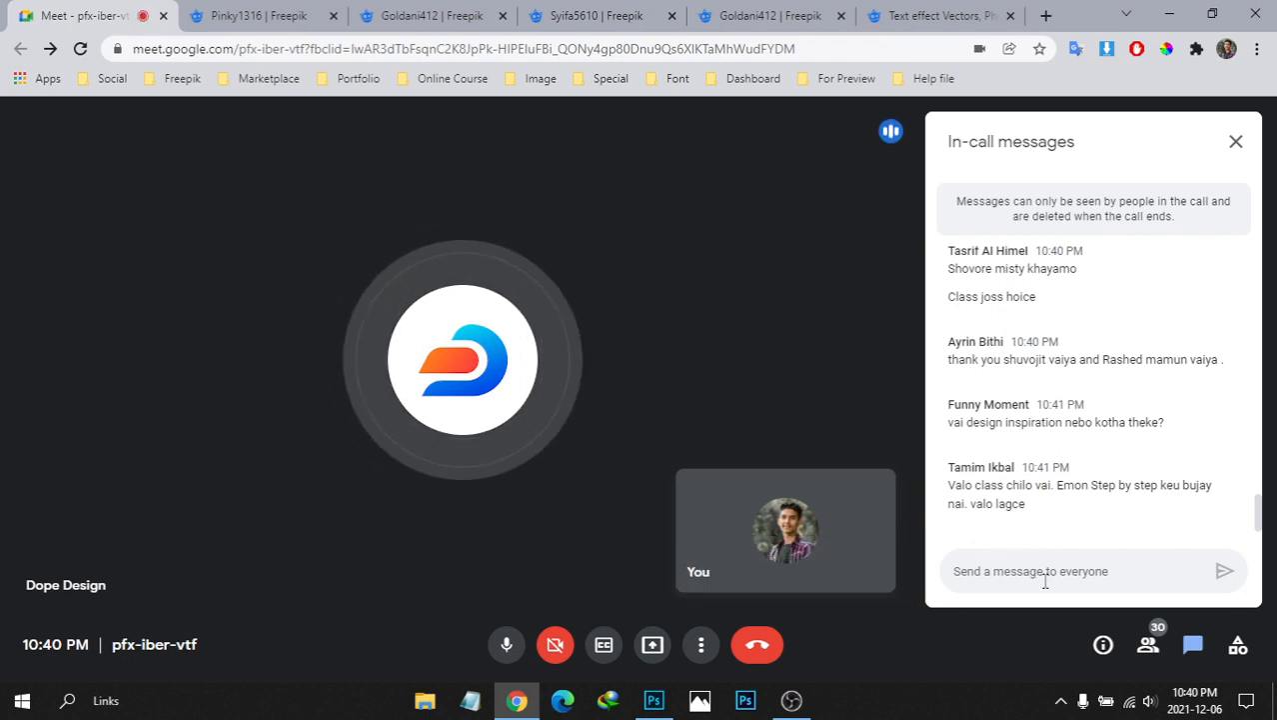
left_click(789, 699)
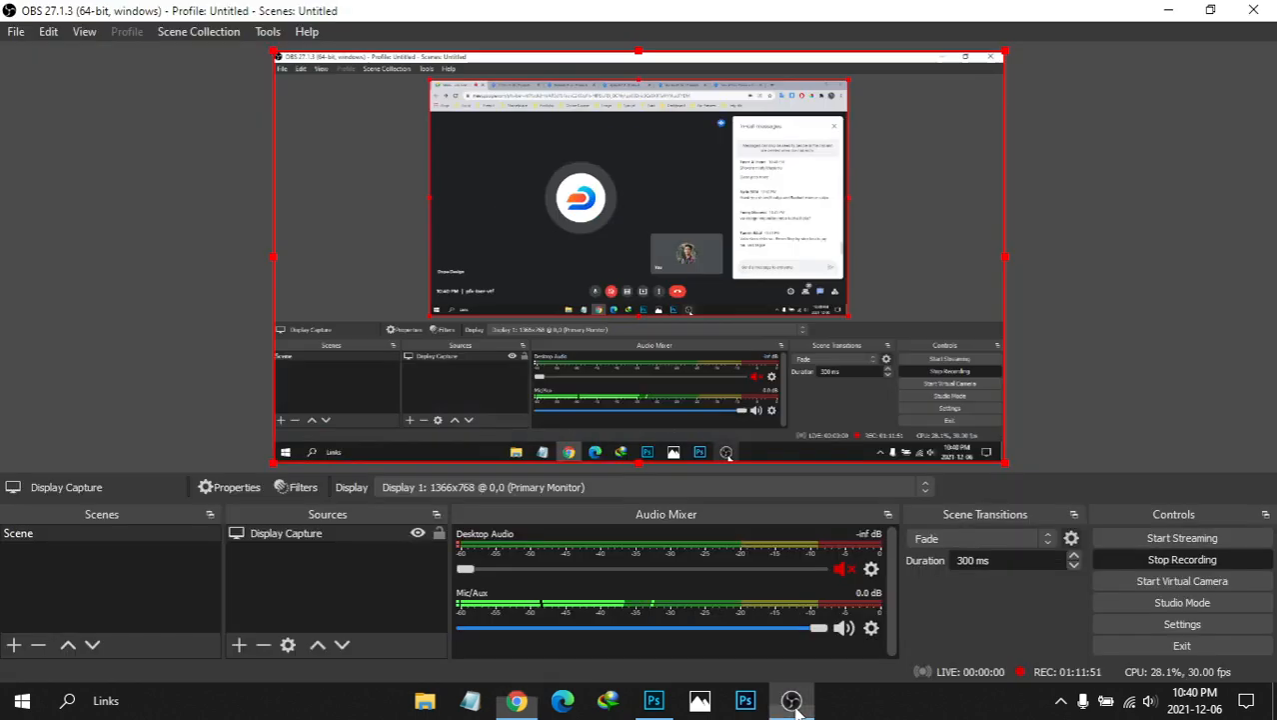